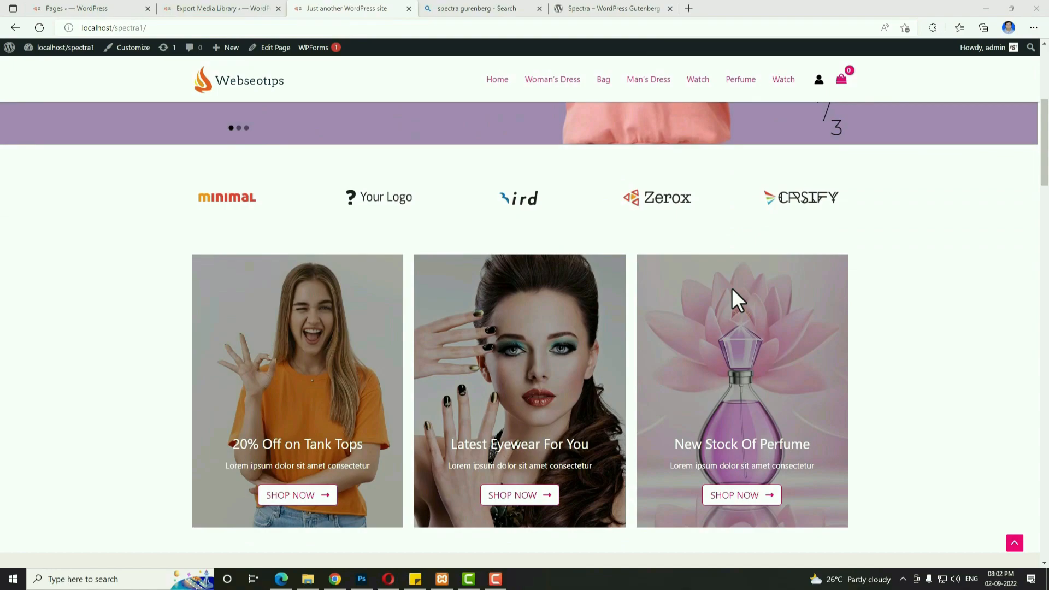
Scroll the storefront homepage to its footer, then switch to the Spectra – WordPress Gutenberg tab.
scroll(732, 289, "down", 10)
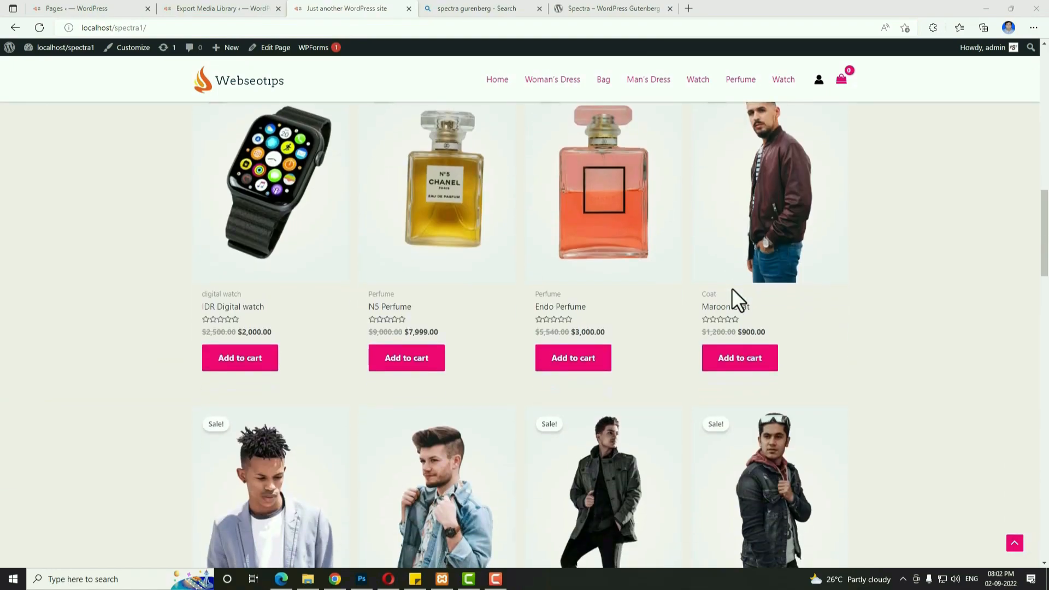
scroll(732, 289, "down", 10)
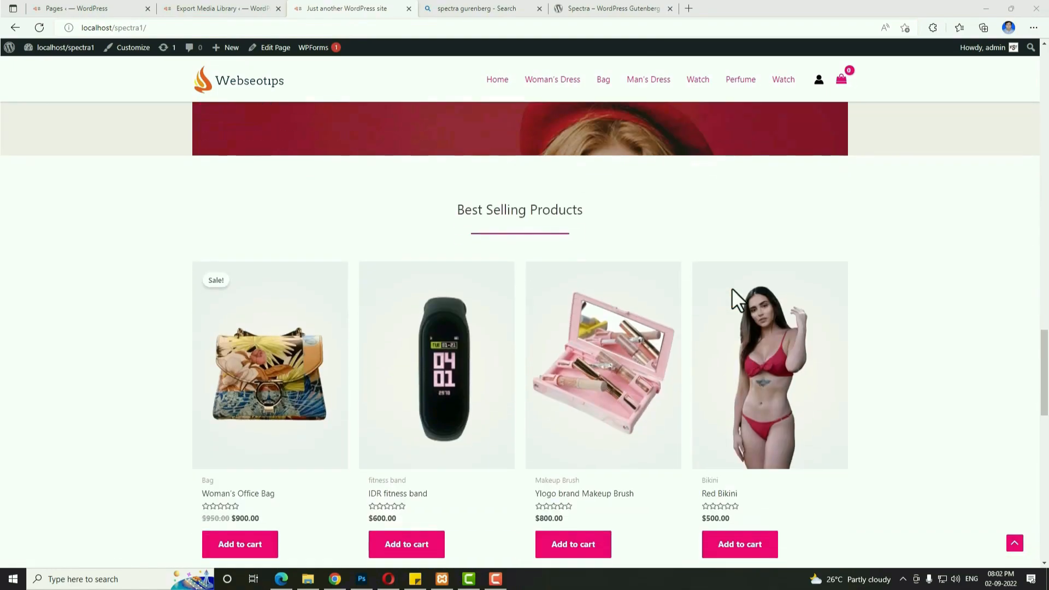
scroll(732, 287, "down", 4)
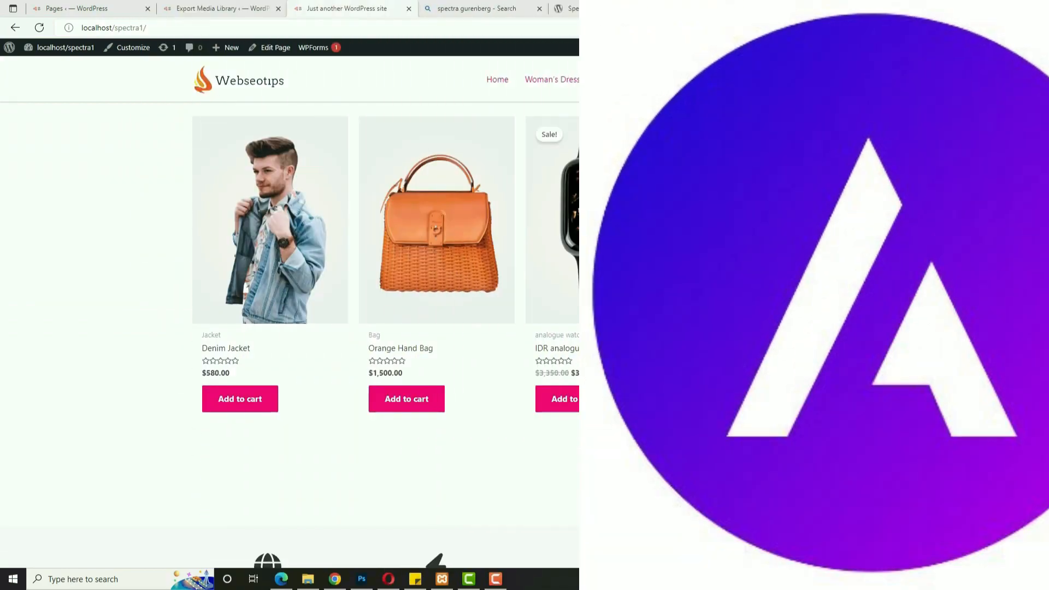
scroll(526, 70, "down", 5)
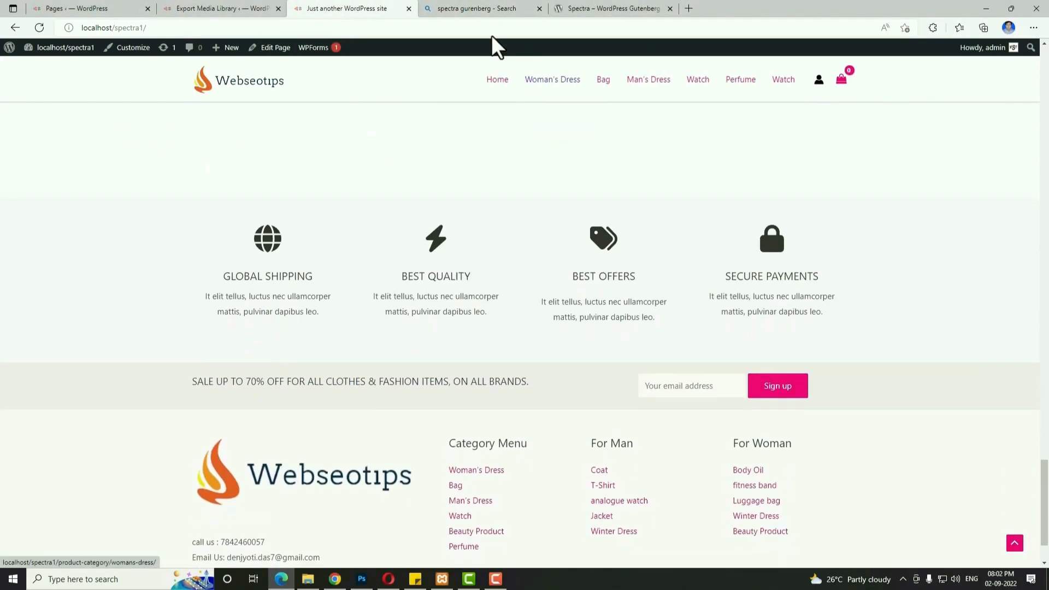
left_click(590, 2)
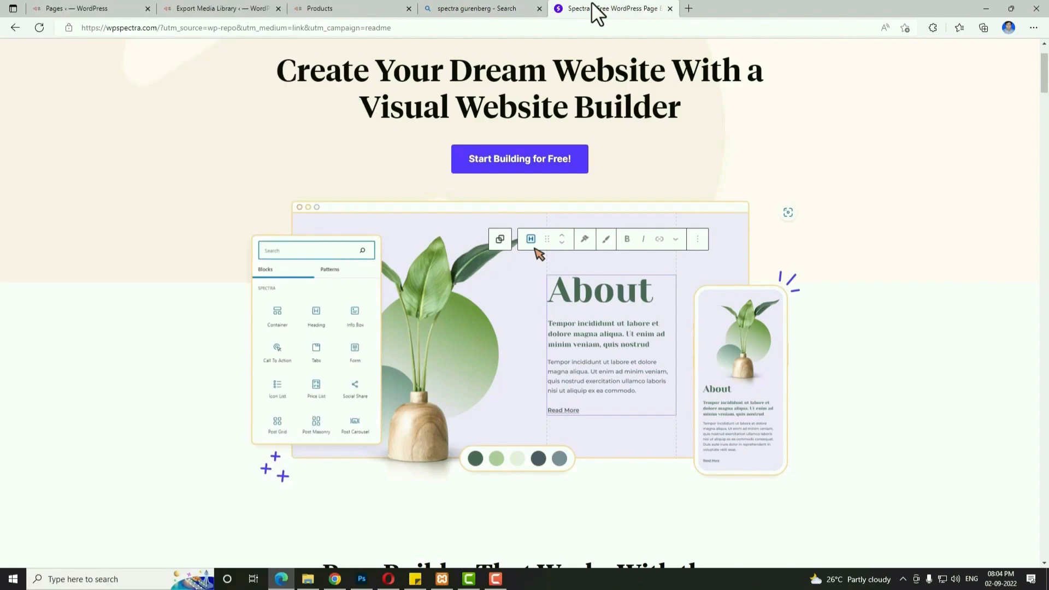
Browse down Spectra's feature sections, then return to the Export Media Library tab with Ctrl+Tab.
scroll(875, 217, "down", 3)
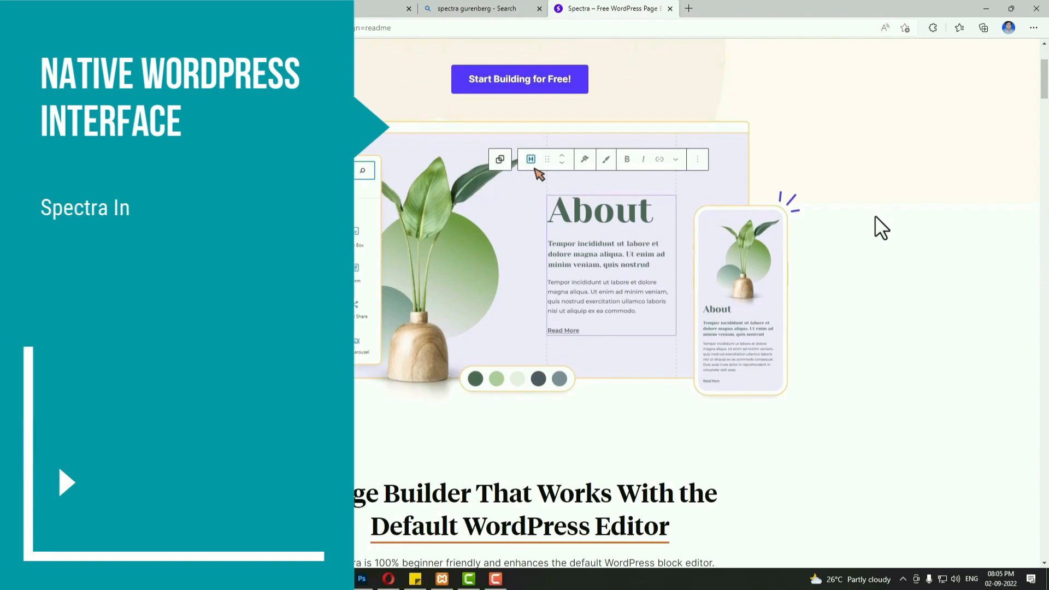
scroll(875, 216, "down", 6)
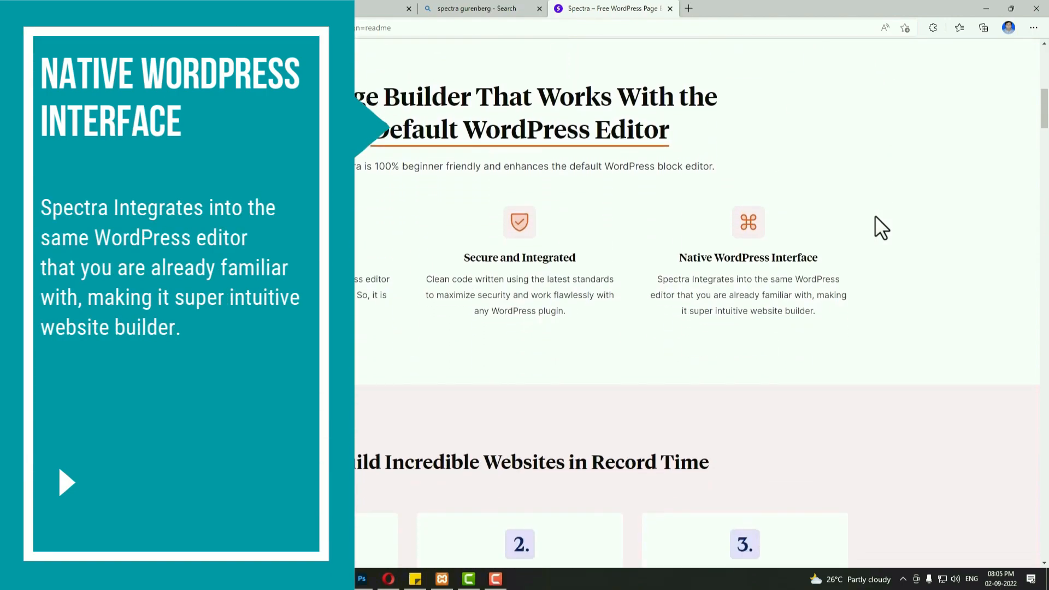
scroll(875, 215, "down", 2)
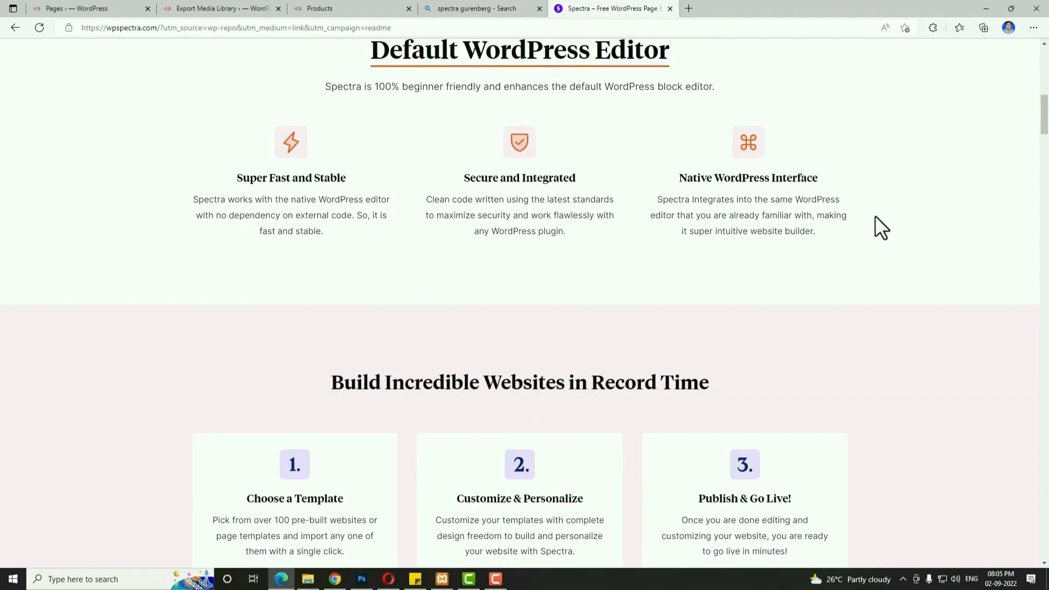
scroll(874, 216, "down", 3)
key("ctrl+Tab")
key("ctrl+Tab")
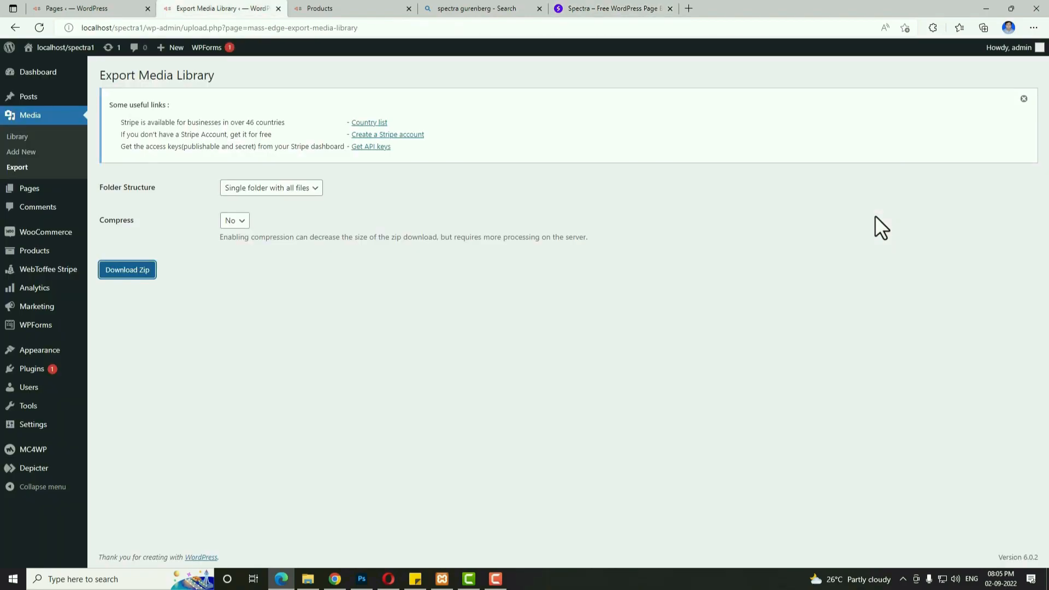
Open Spectra's settings and review its Blocks/Extensions list.
mouse_move(40, 424)
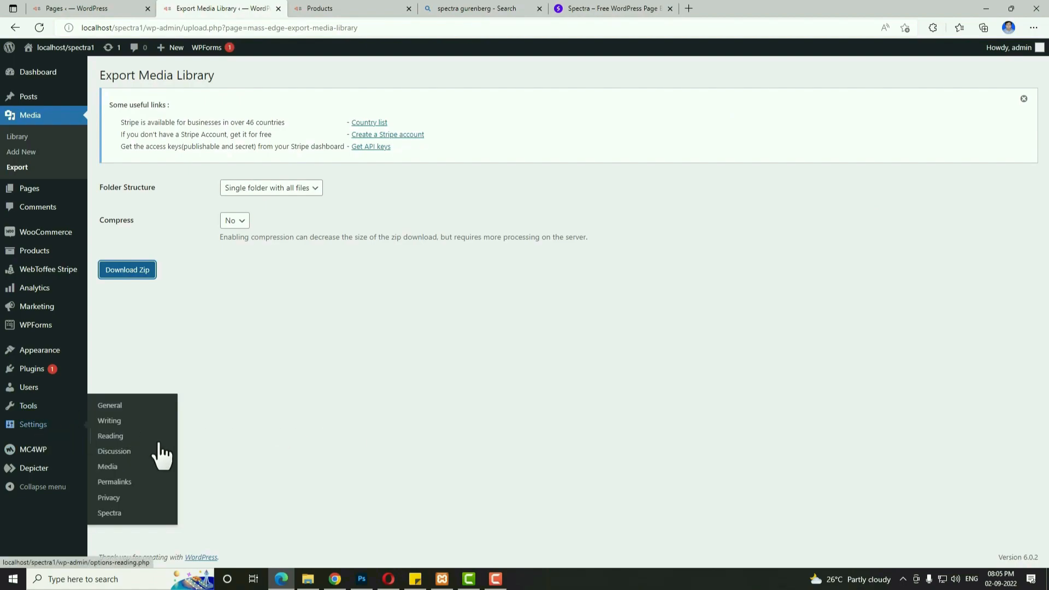
left_click(112, 513)
left_click(435, 81)
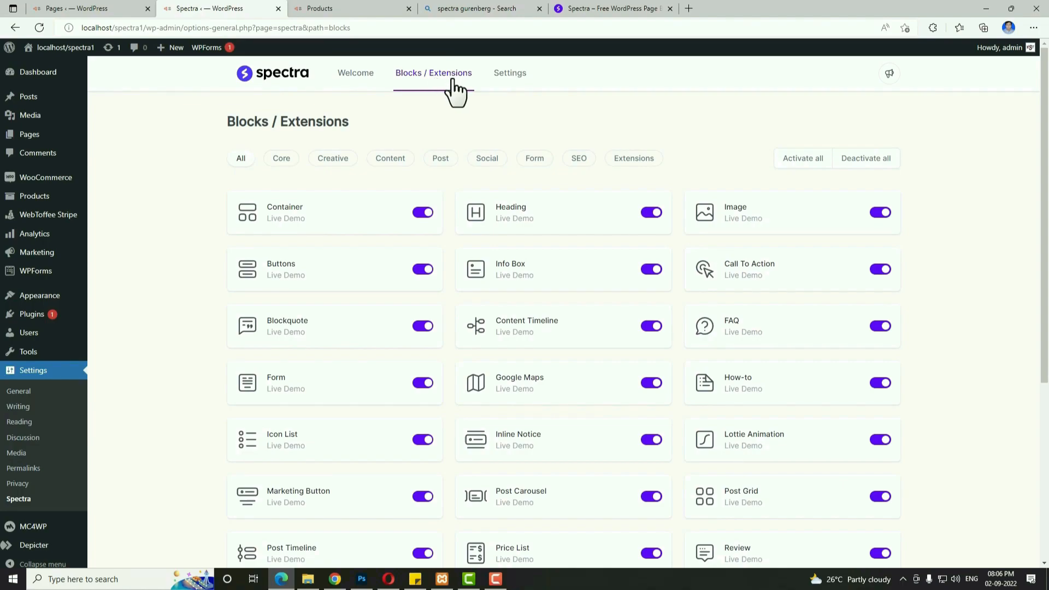
scroll(450, 267, "down", 5)
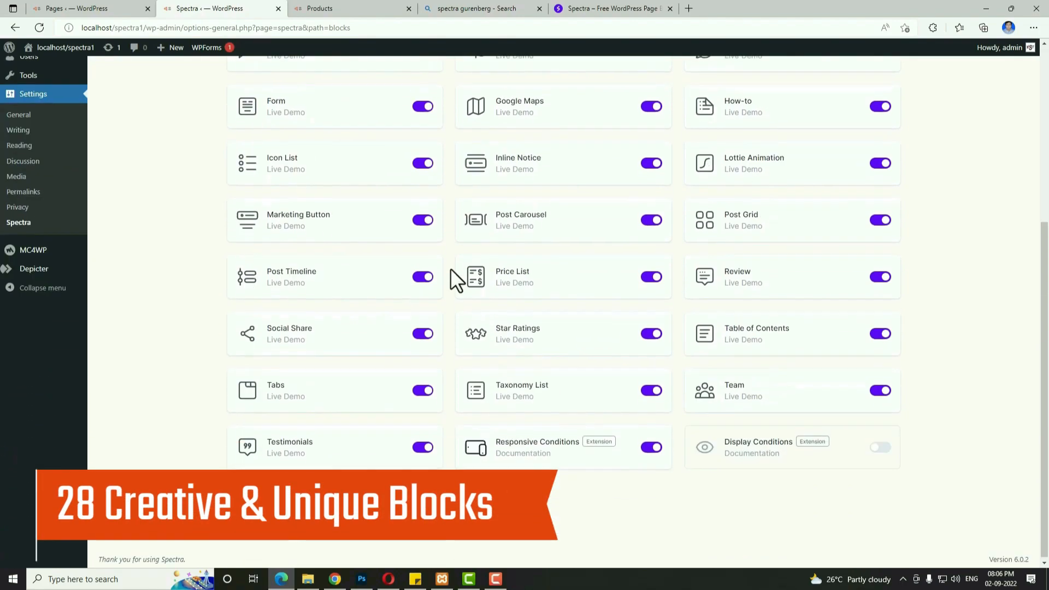
scroll(536, 347, "up", 5)
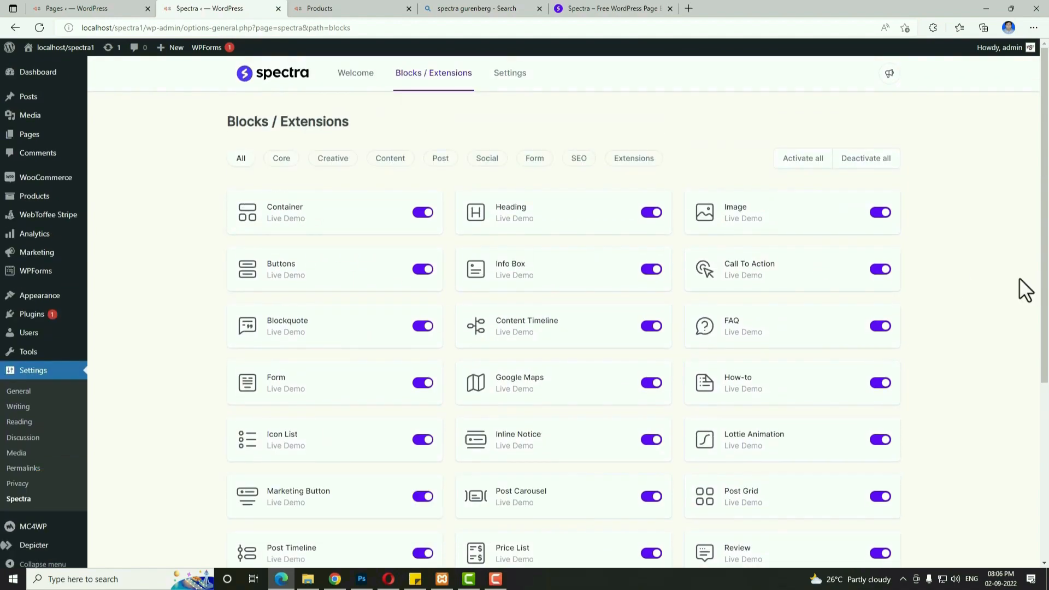
Toggle the Buttons block off and back on, then open Spectra's editor options.
left_click(424, 269)
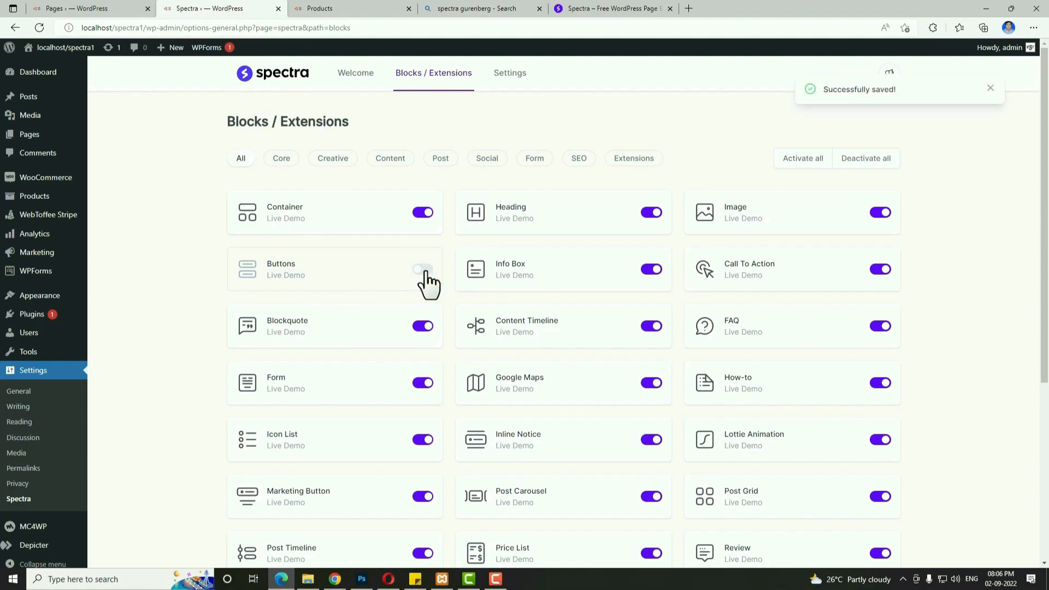
left_click(424, 269)
left_click(456, 73)
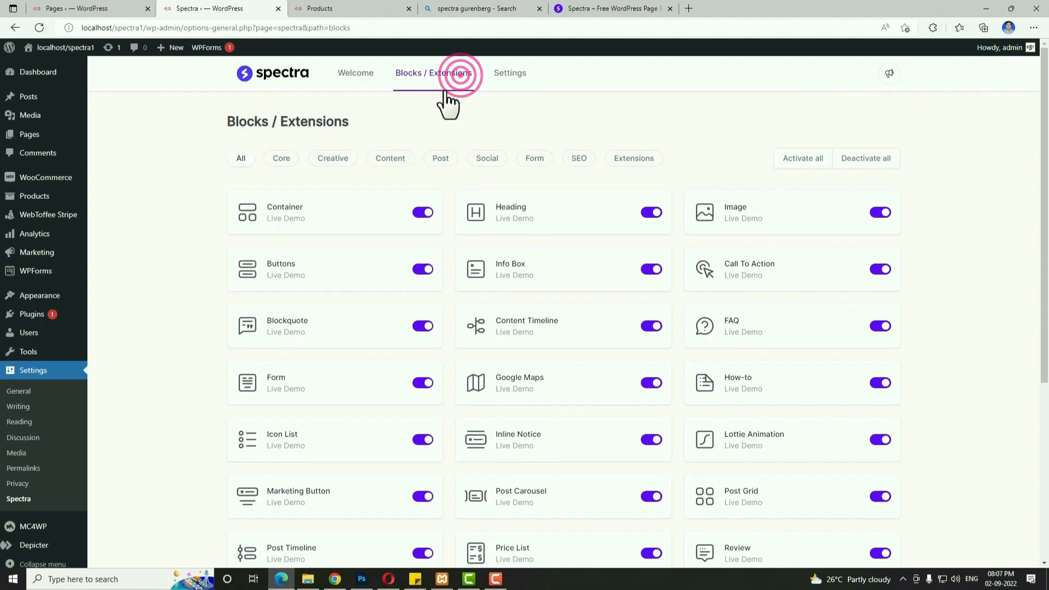
left_click(508, 75)
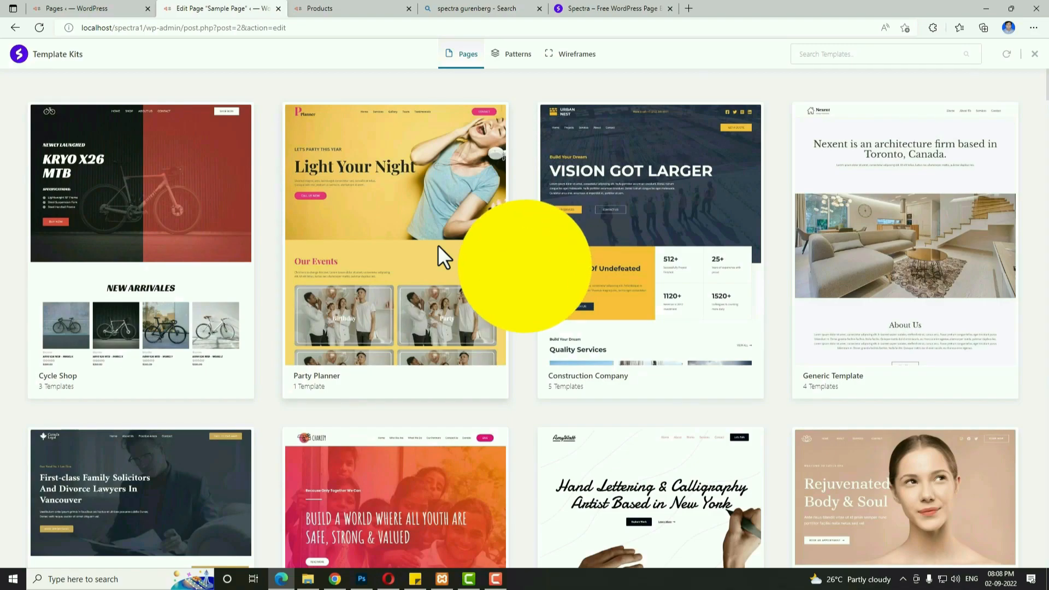
Scroll all the way down the Spectra Template Kits Pages grid.
scroll(438, 245, "down", 2)
scroll(438, 245, "down", 1)
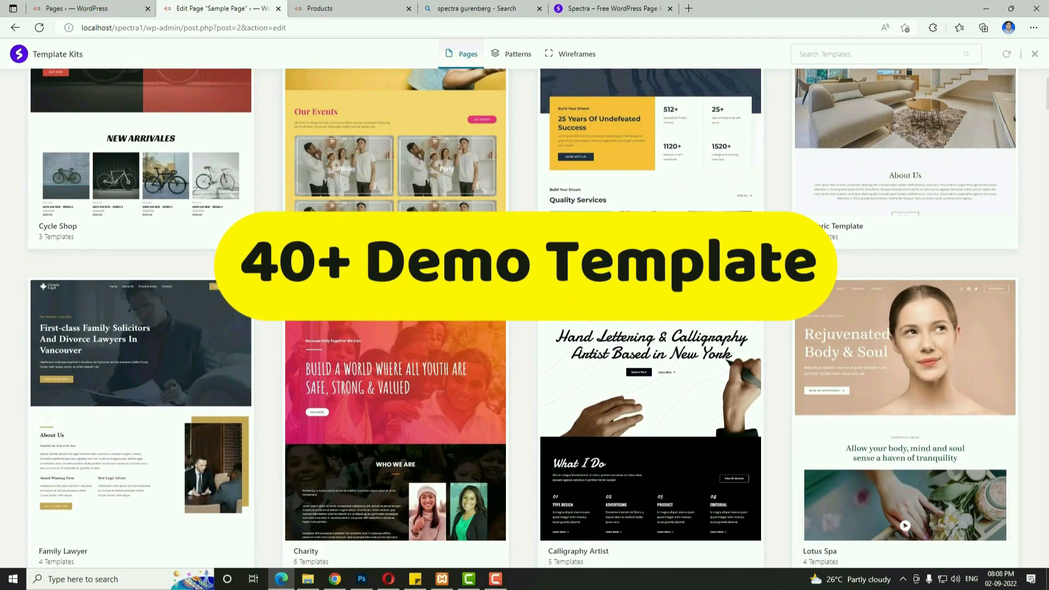
scroll(441, 269, "down", 6)
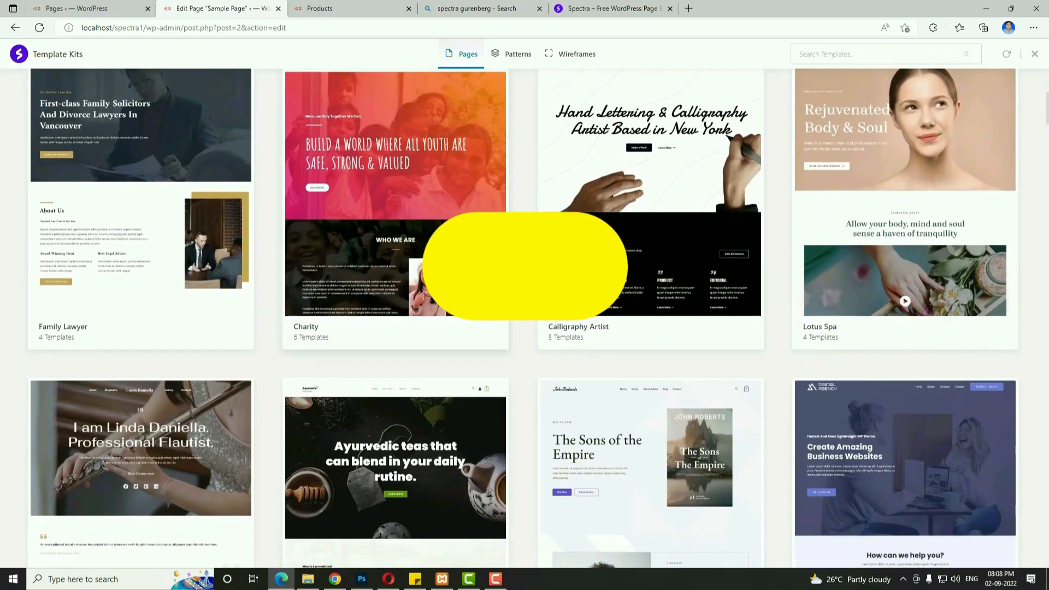
scroll(442, 269, "down", 5)
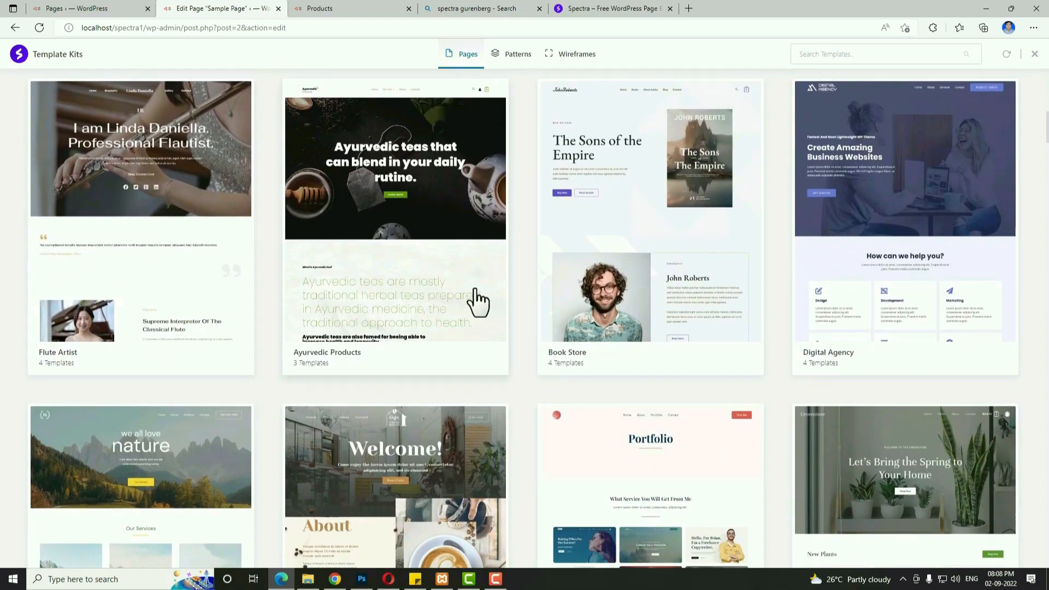
scroll(475, 300, "down", 4)
scroll(476, 300, "down", 5)
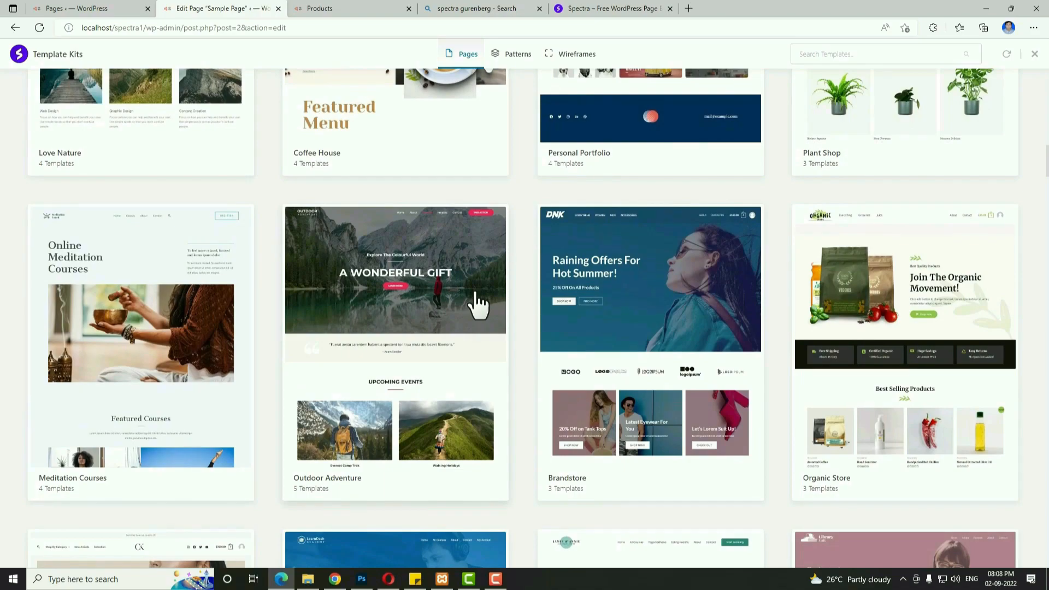
scroll(476, 300, "down", 3)
scroll(475, 300, "down", 5)
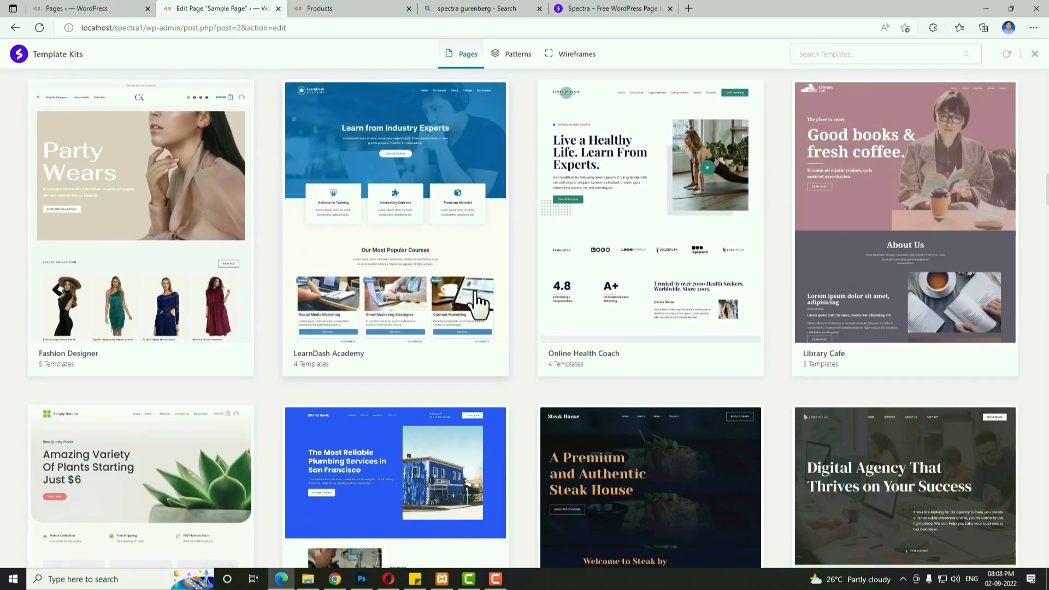
scroll(479, 304, "down", 1)
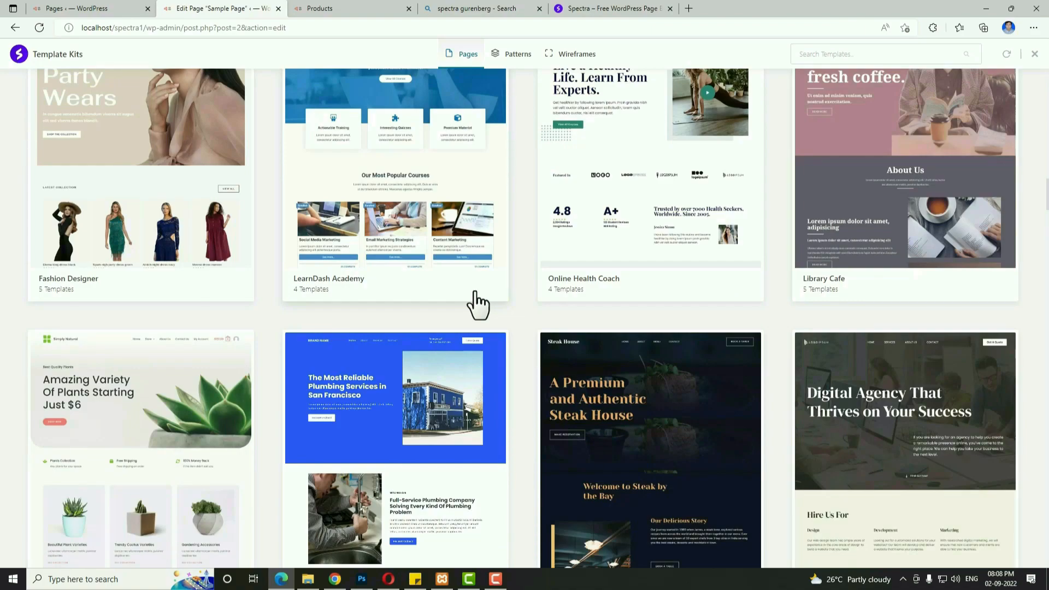
scroll(479, 305, "down", 2)
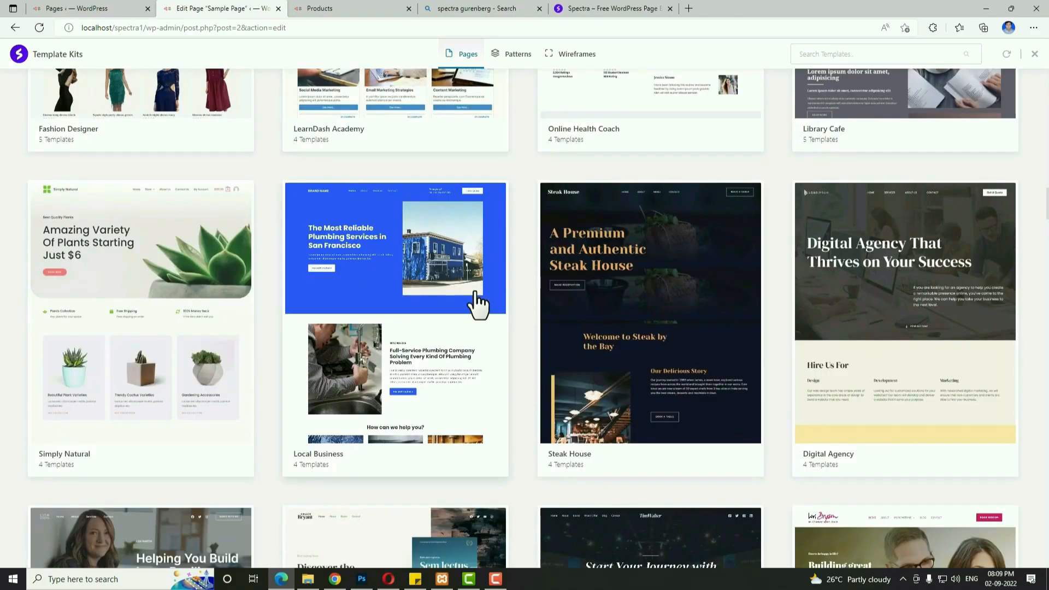
scroll(478, 304, "down", 2)
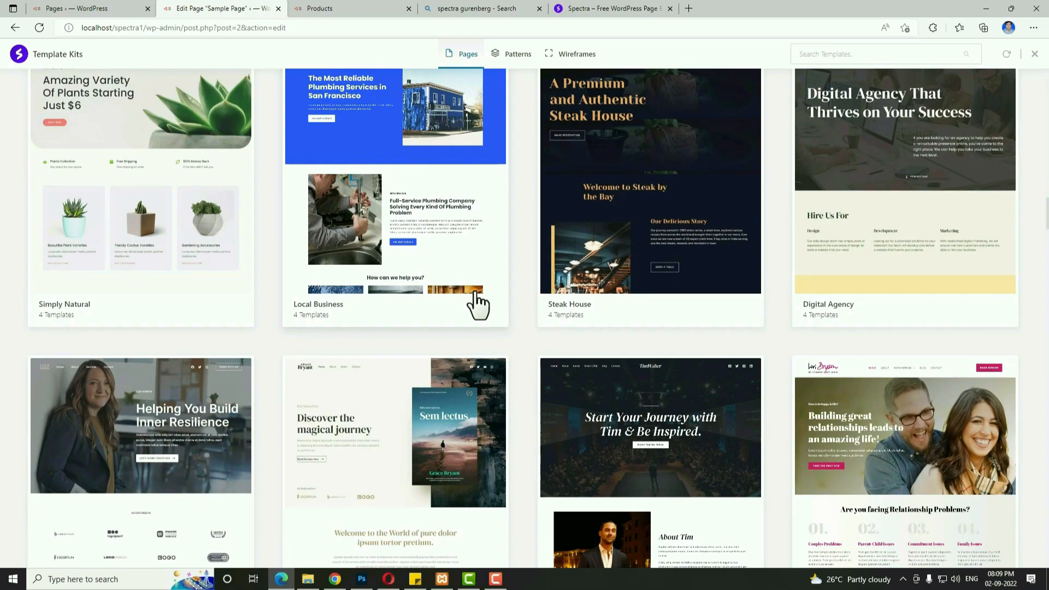
scroll(479, 305, "down", 2)
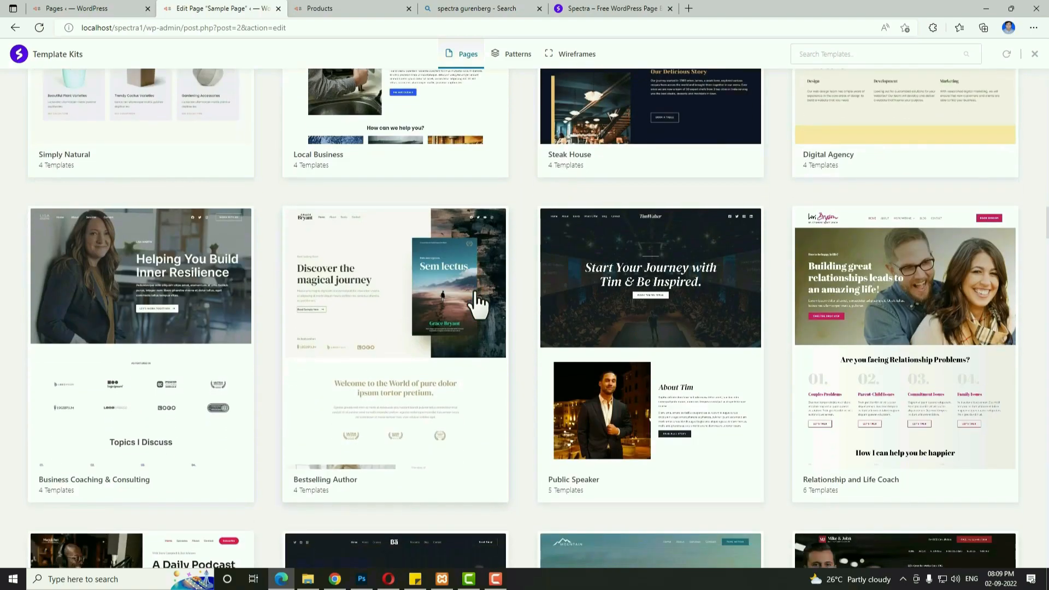
scroll(478, 304, "down", 2)
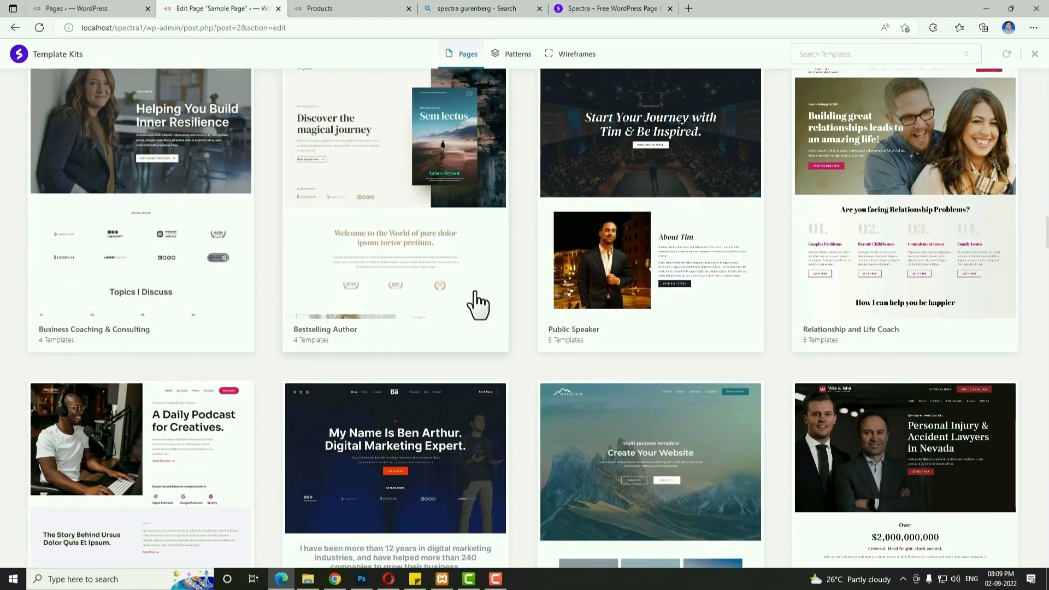
scroll(480, 304, "down", 1)
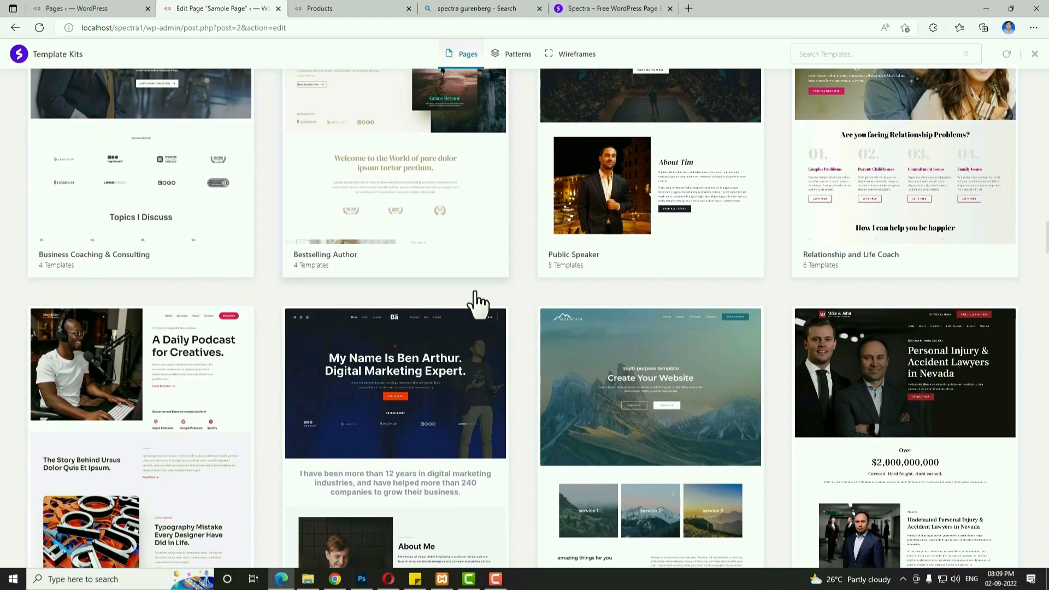
scroll(474, 290, "down", 2)
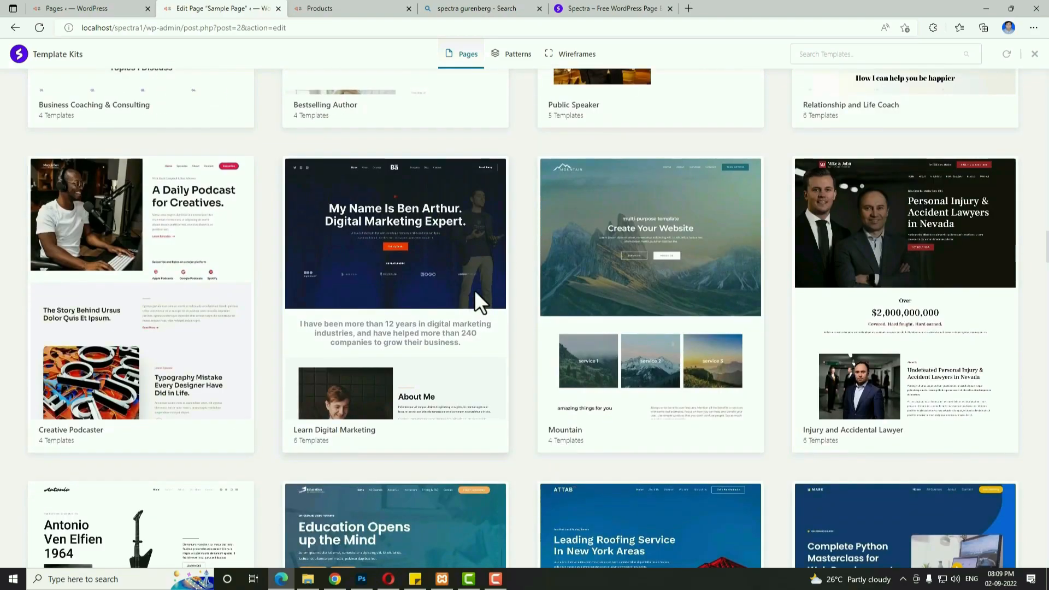
scroll(471, 297, "down", 2)
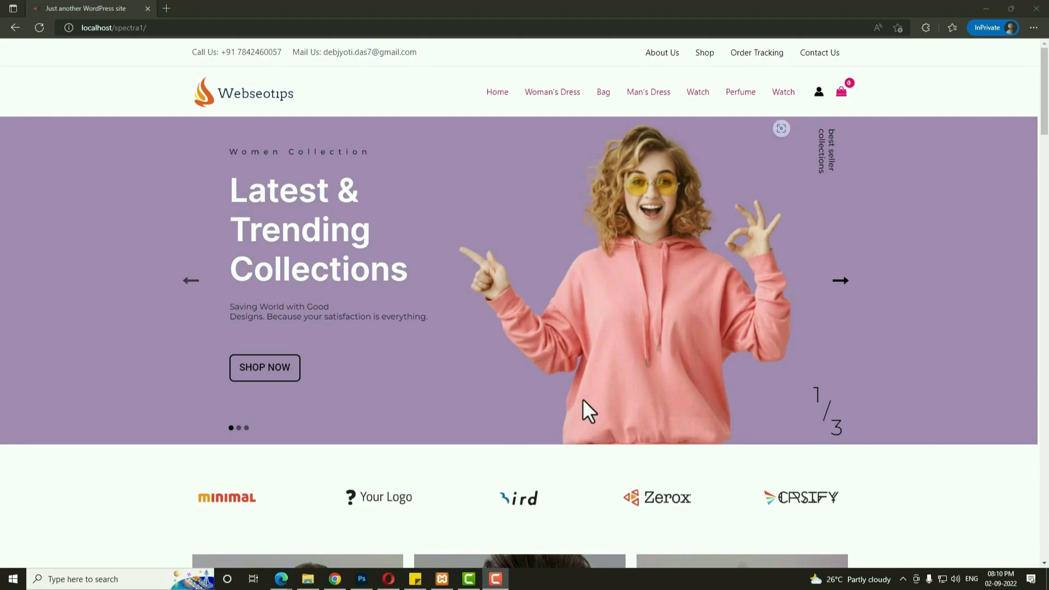
Highlight and clear part of the store's phone number, then try About Us and other header links.
left_click_drag(227, 53, 255, 53)
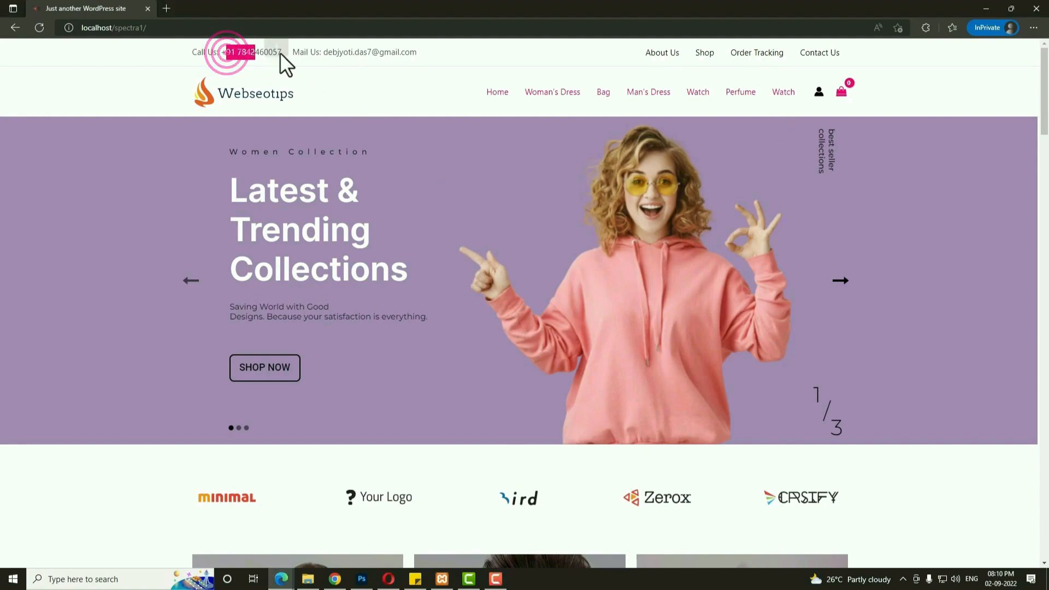
left_click(339, 52)
left_click(401, 53)
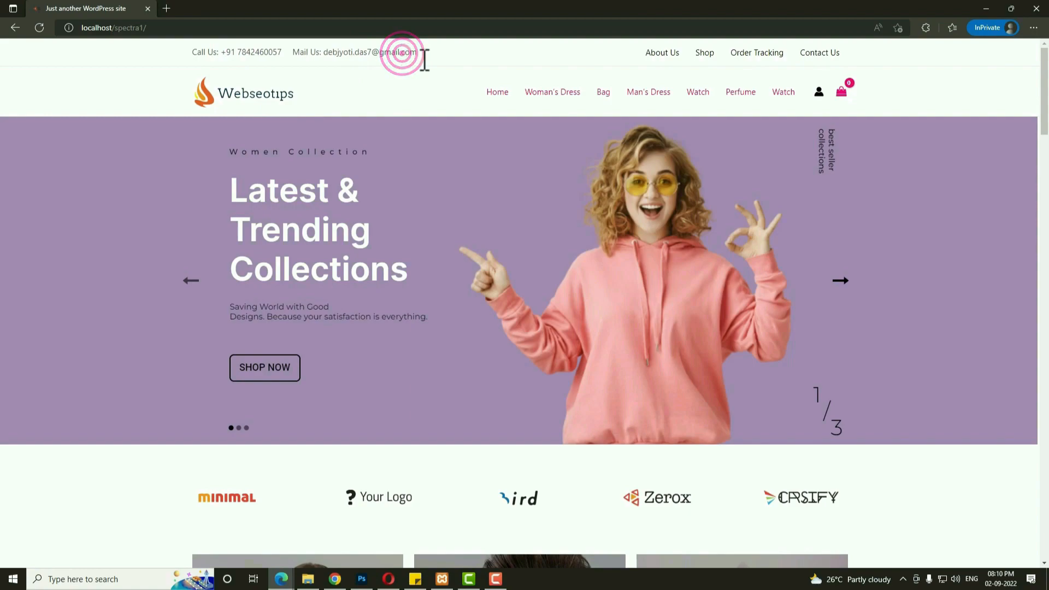
left_click(637, 52)
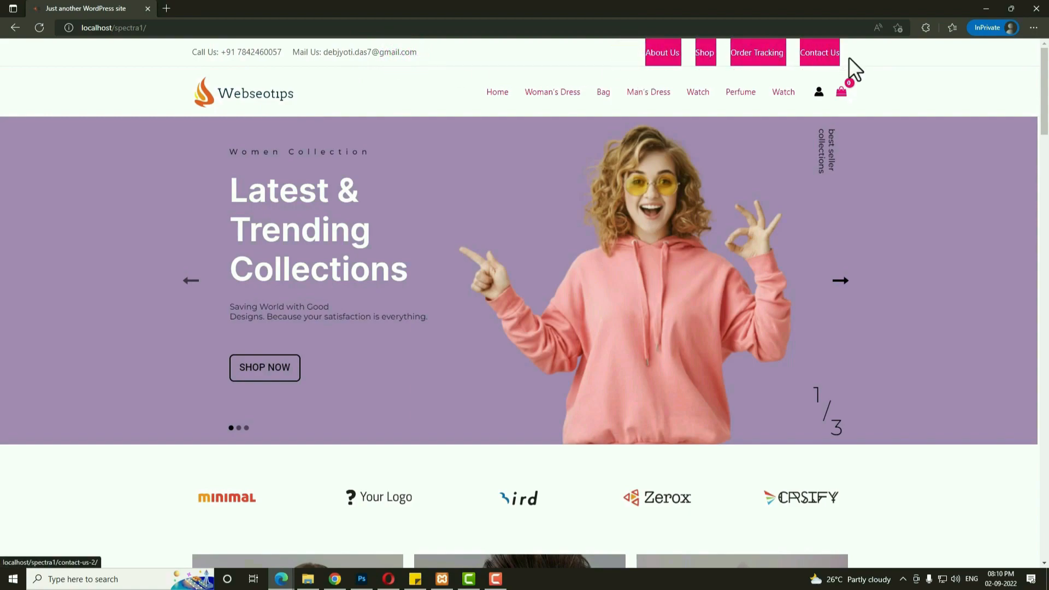
left_click(923, 79)
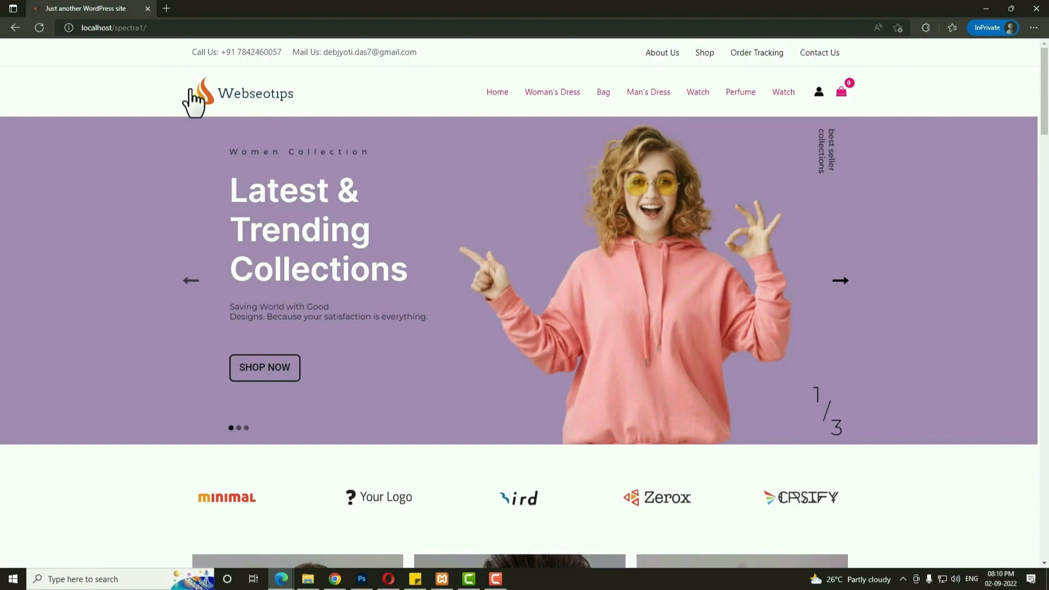
left_click(467, 88)
left_click(940, 106)
Advance the hero slider three times to the 'Best Party Dress Collection' slide.
mouse_move(841, 94)
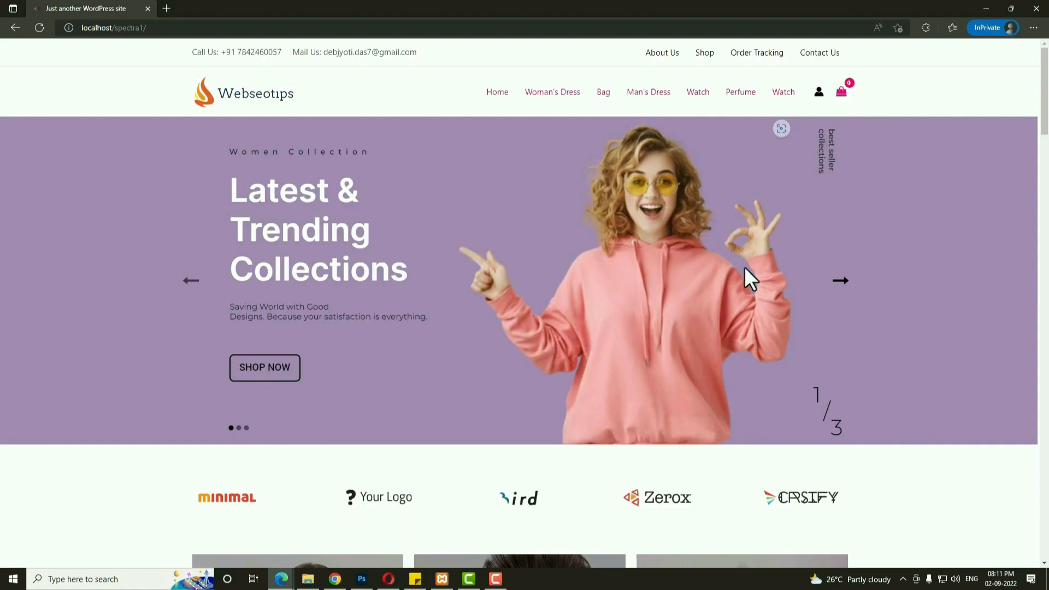
left_click(844, 282)
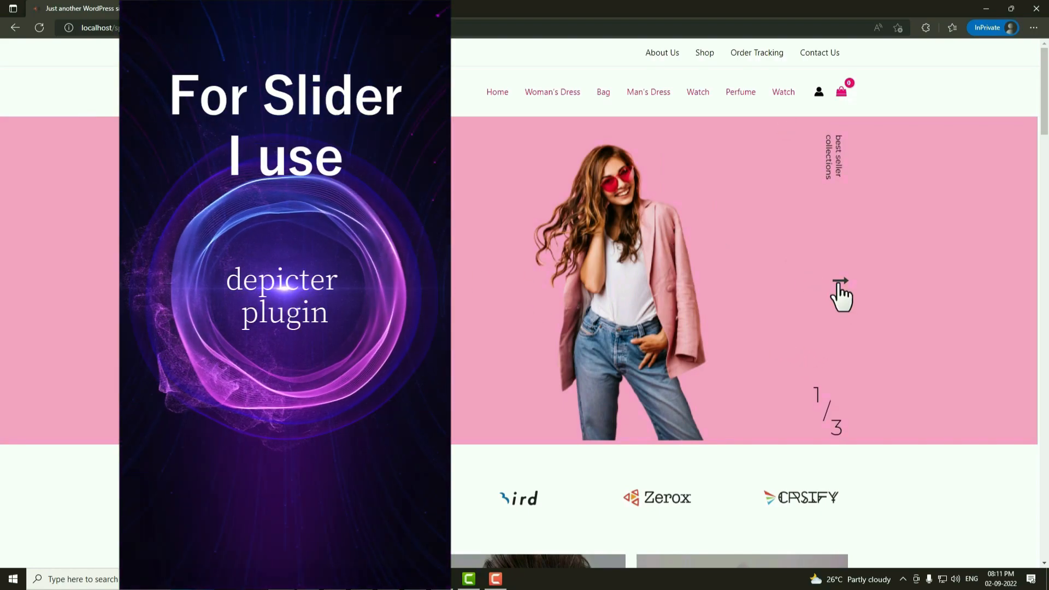
left_click(840, 282)
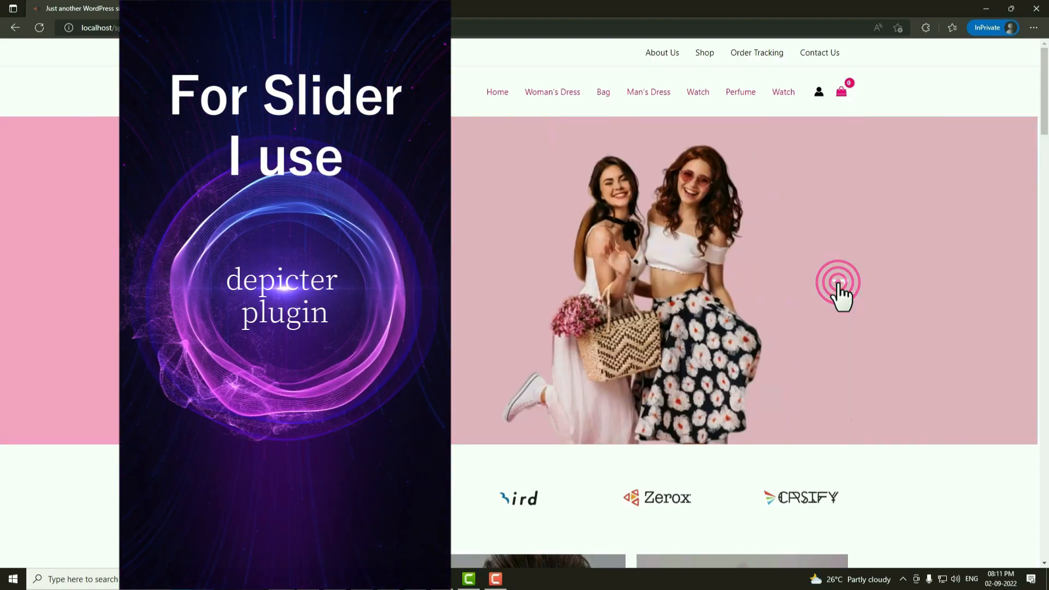
left_click(840, 283)
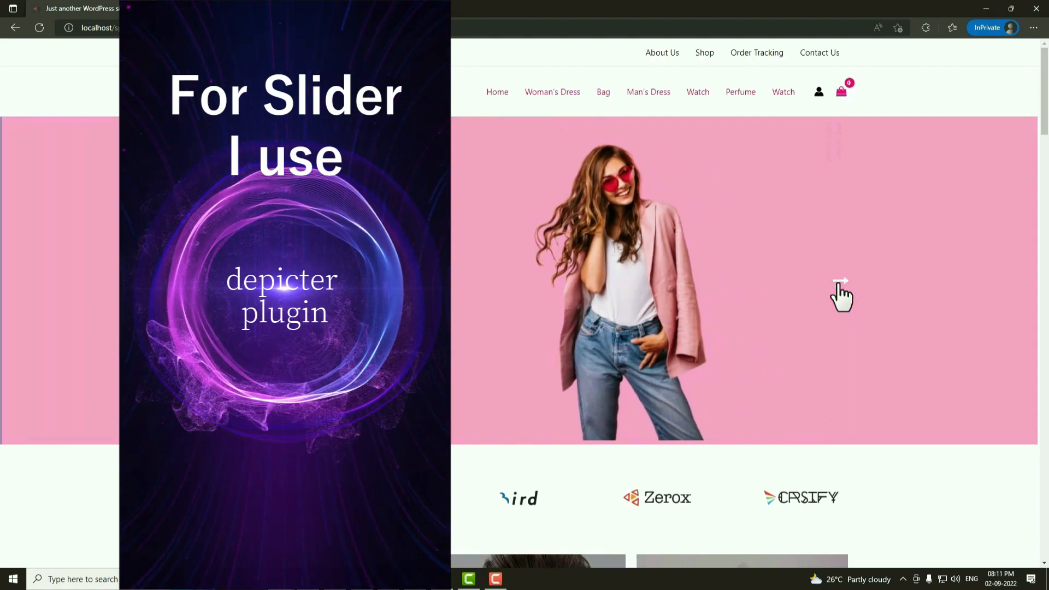
scroll(825, 322, "down", 3)
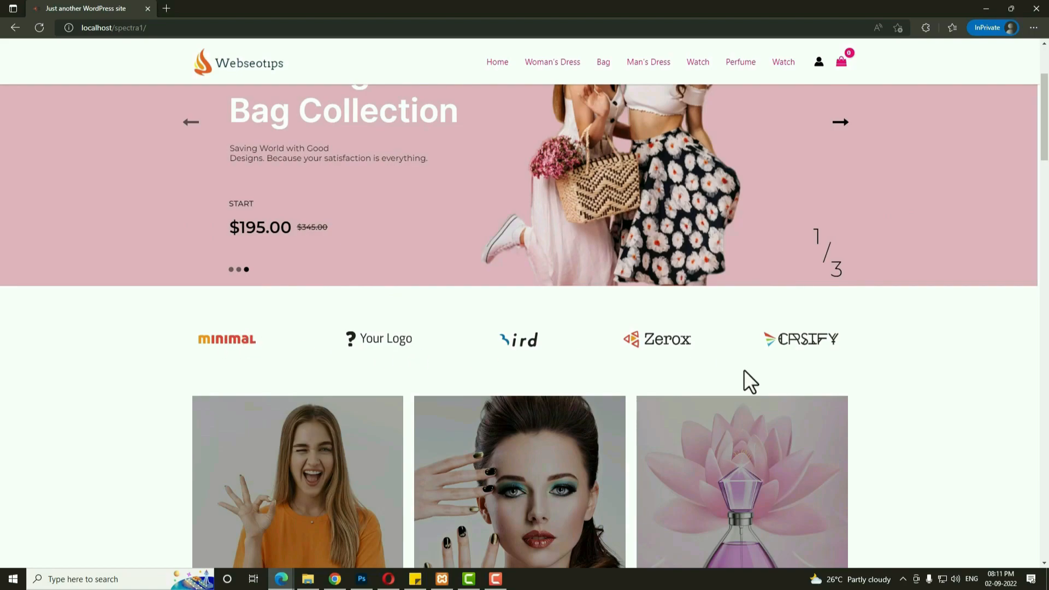
scroll(663, 405, "down", 1)
scroll(663, 405, "down", 4)
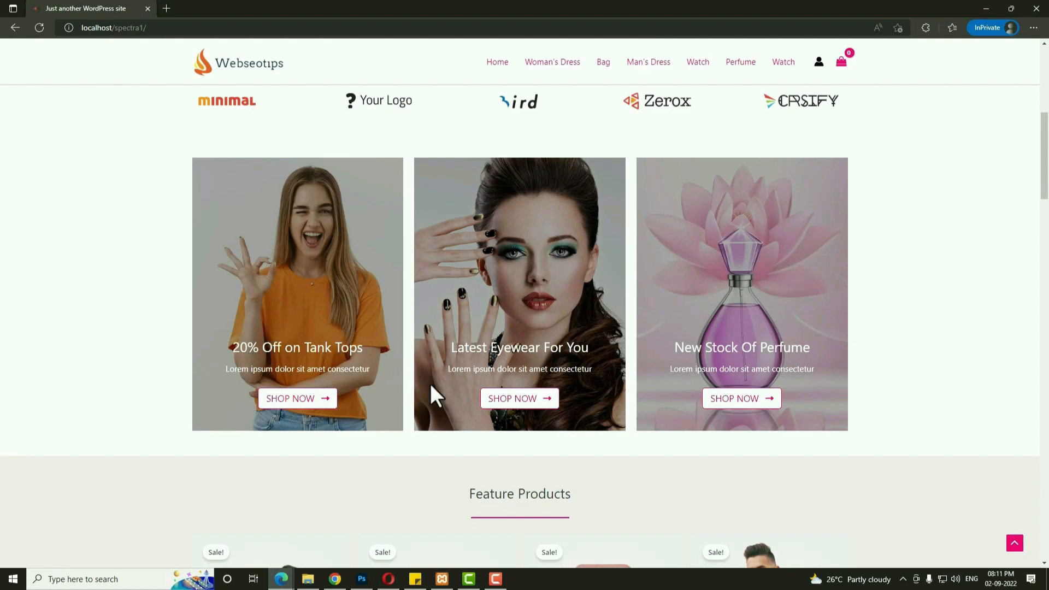
scroll(827, 390, "down", 1)
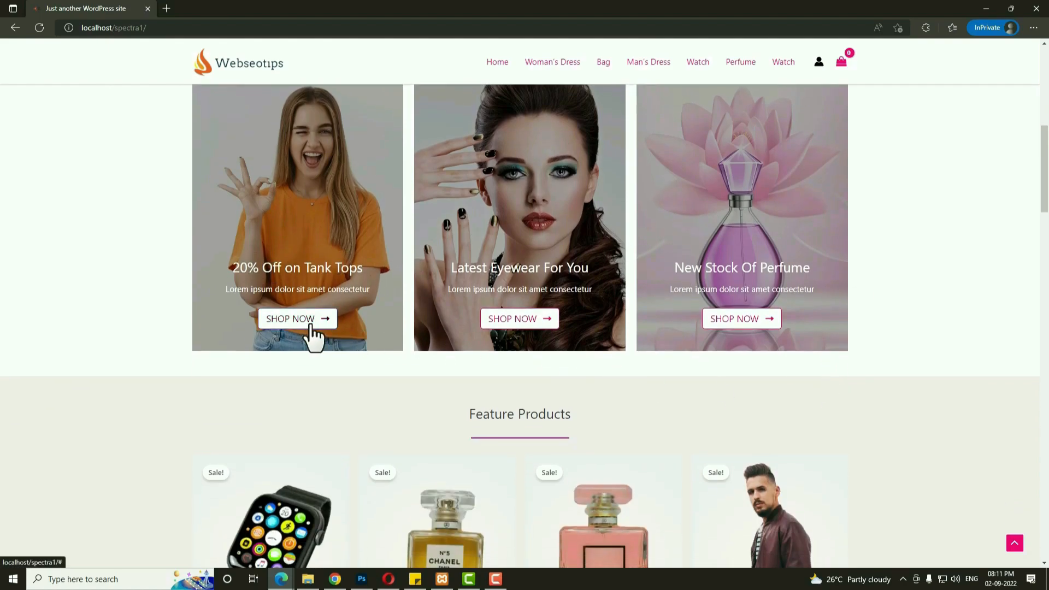
scroll(323, 330, "down", 2)
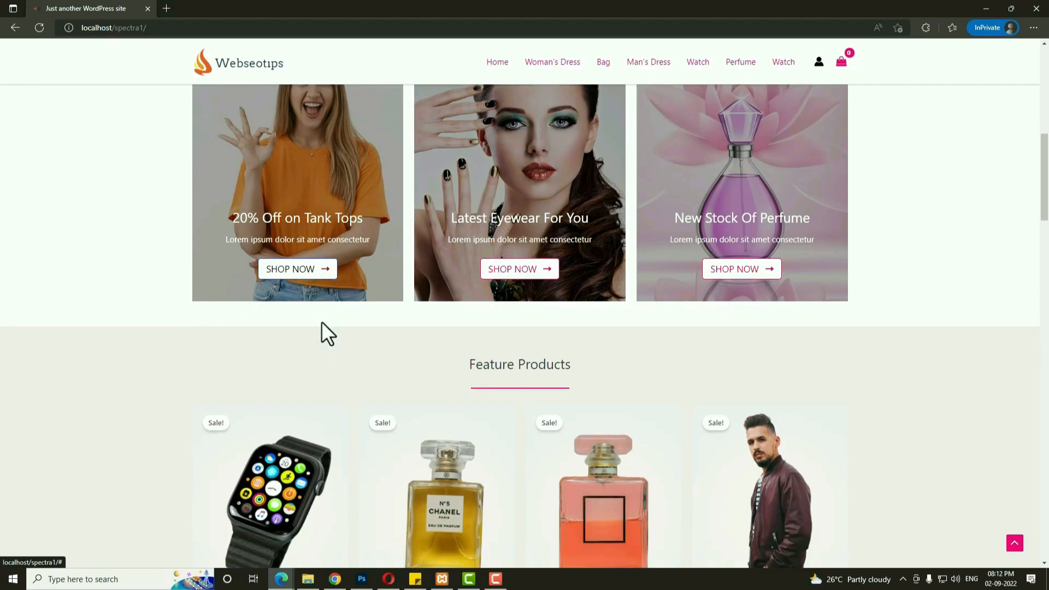
scroll(658, 350, "down", 1)
scroll(658, 376, "down", 9)
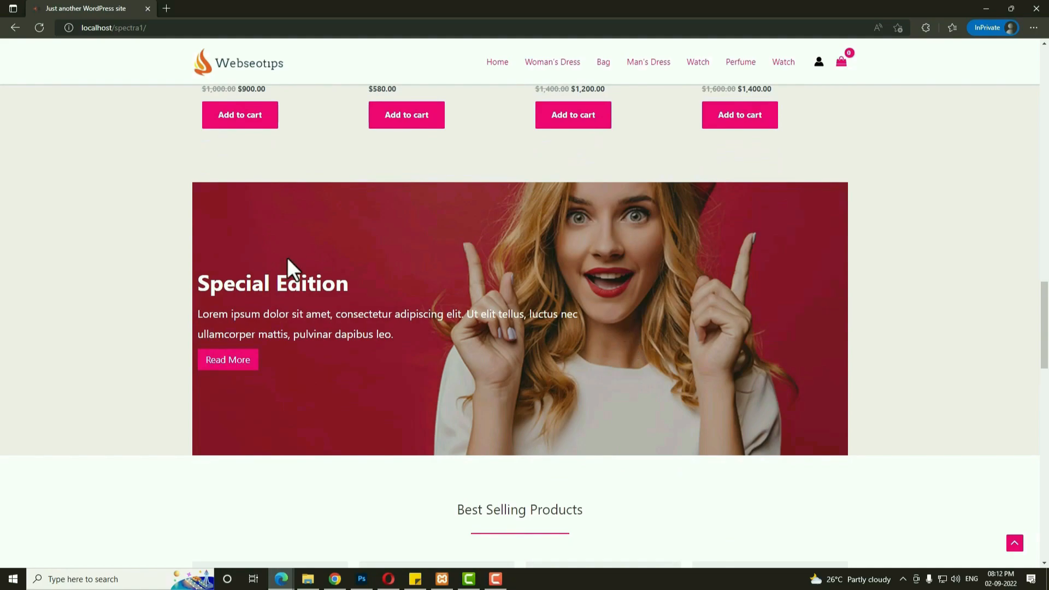
scroll(730, 374, "down", 1)
scroll(730, 373, "up", 1)
scroll(730, 374, "up", 1)
scroll(730, 373, "down", 4)
scroll(730, 374, "up", 3)
scroll(730, 373, "down", 6)
scroll(628, 394, "down", 7)
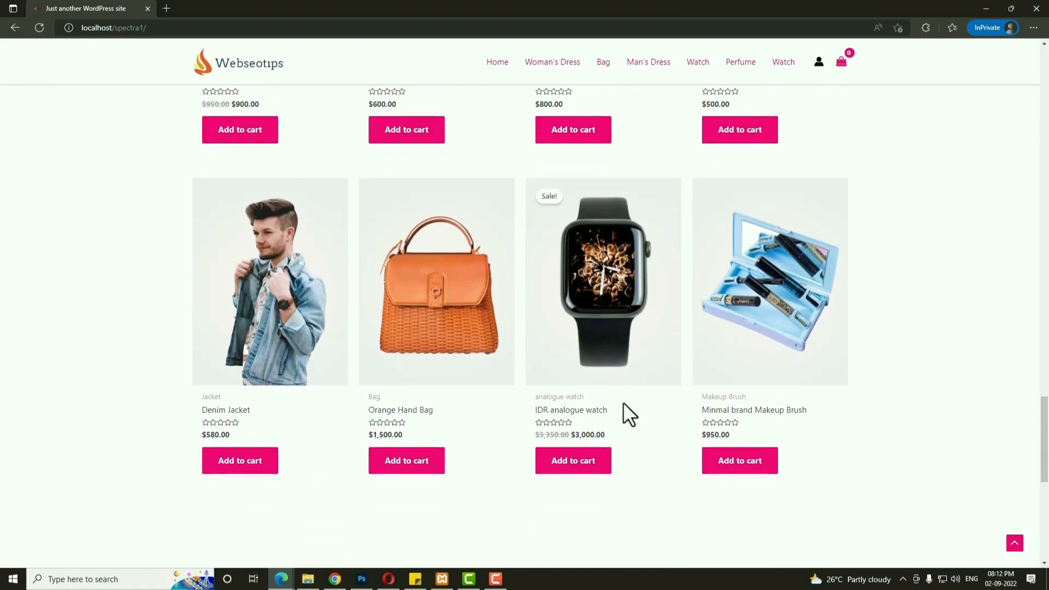
scroll(624, 407, "down", 6)
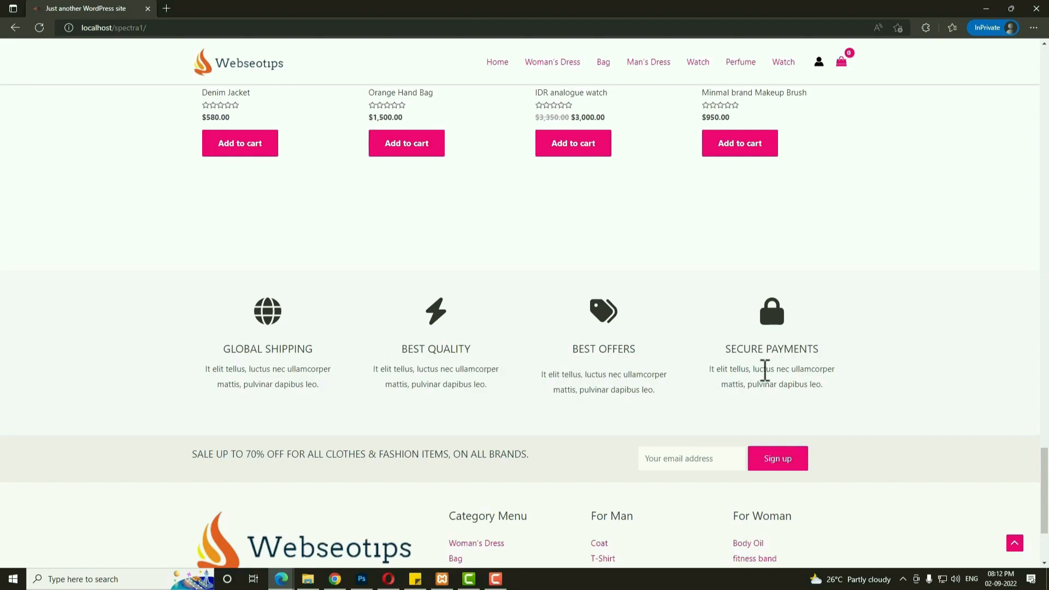
scroll(970, 335, "down", 1)
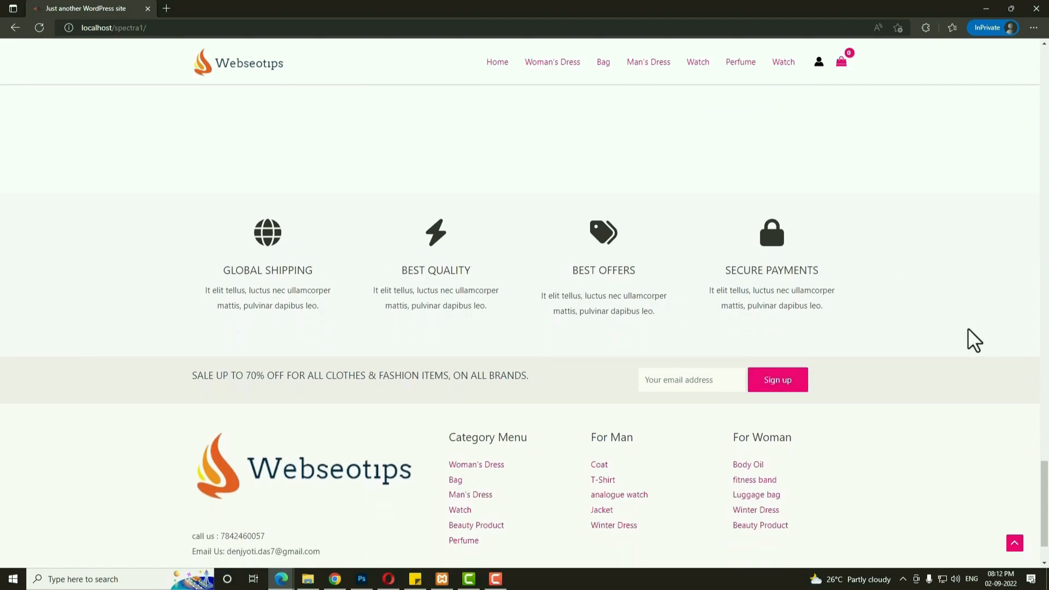
left_click_drag(198, 373, 562, 393)
left_click(552, 382)
left_click(690, 387)
scroll(817, 393, "down", 1)
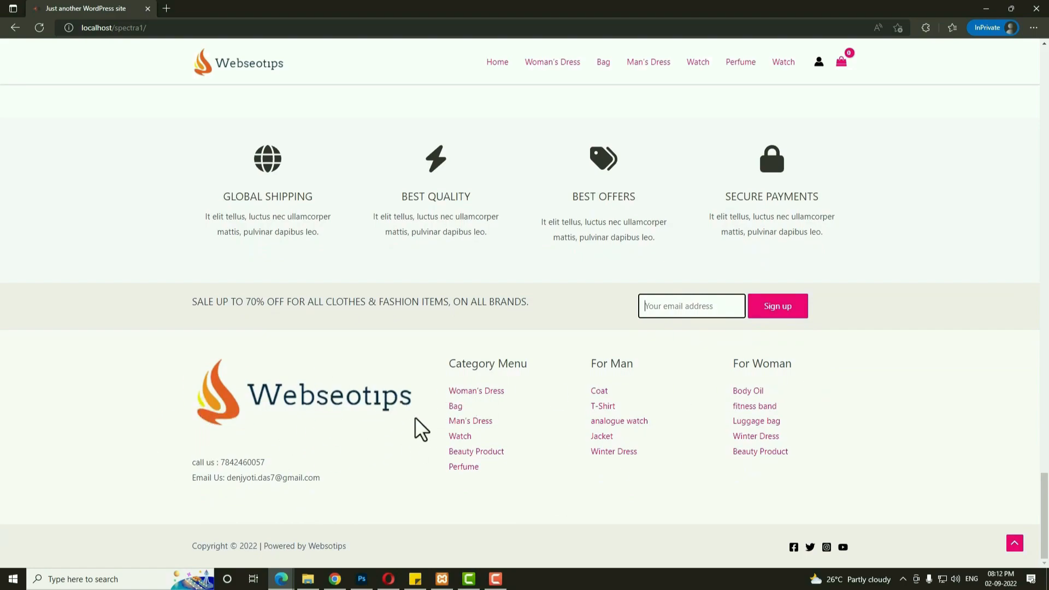
left_click(196, 462)
left_click_drag(237, 464, 259, 464)
left_click(274, 482)
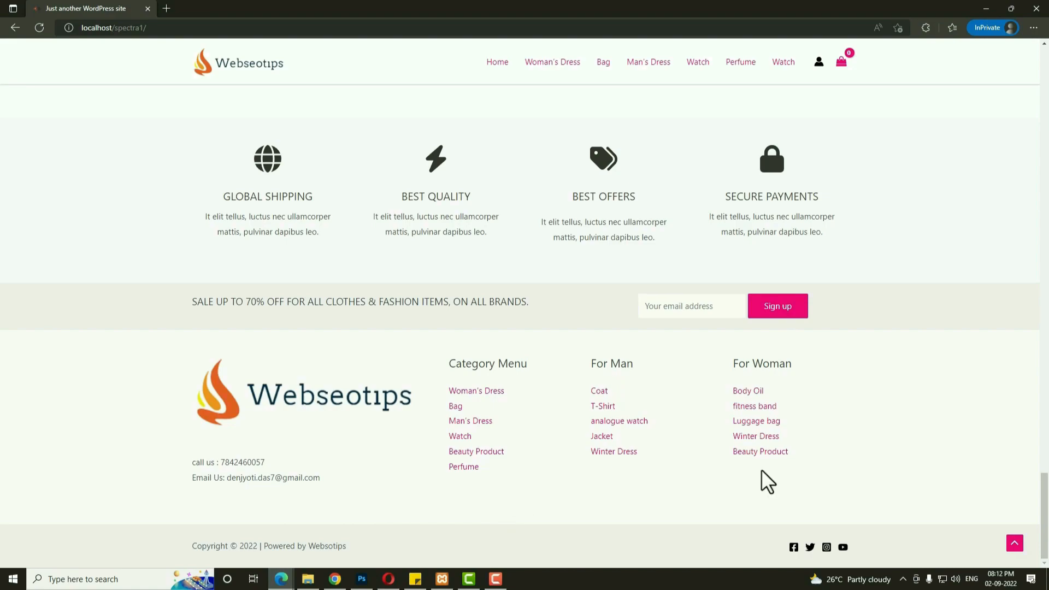
left_click(362, 547)
left_click(1015, 543)
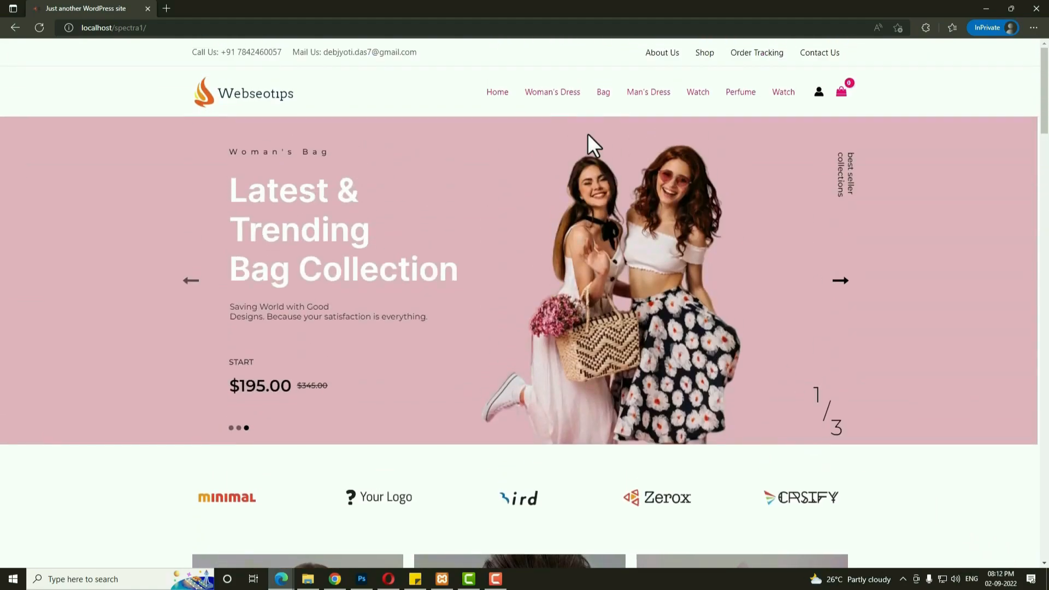
Open the About Us page and scroll through its sections.
left_click(667, 55)
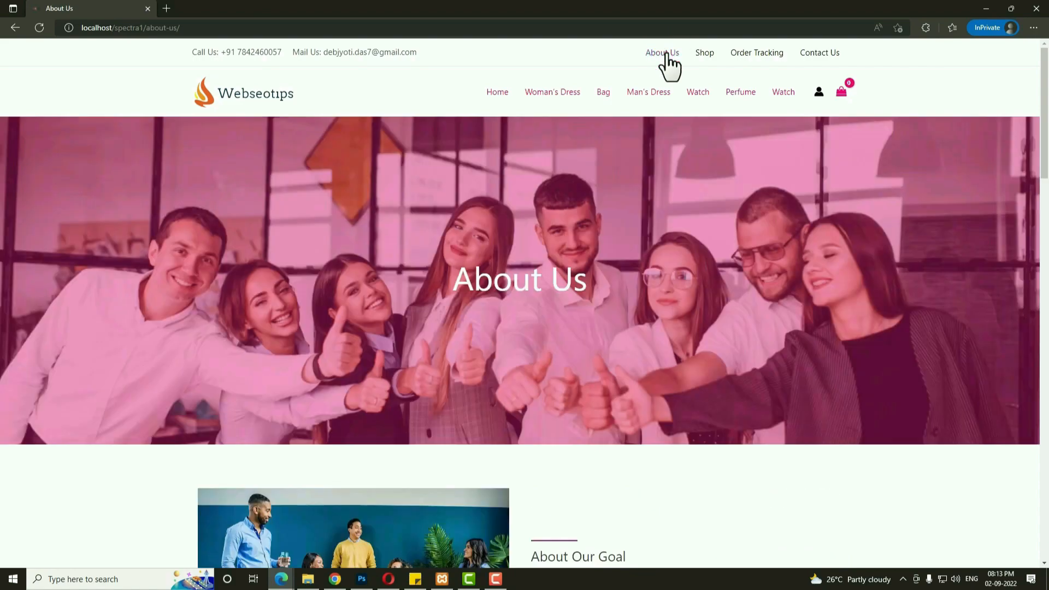
scroll(654, 229, "down", 5)
scroll(657, 268, "up", 5)
scroll(610, 299, "down", 6)
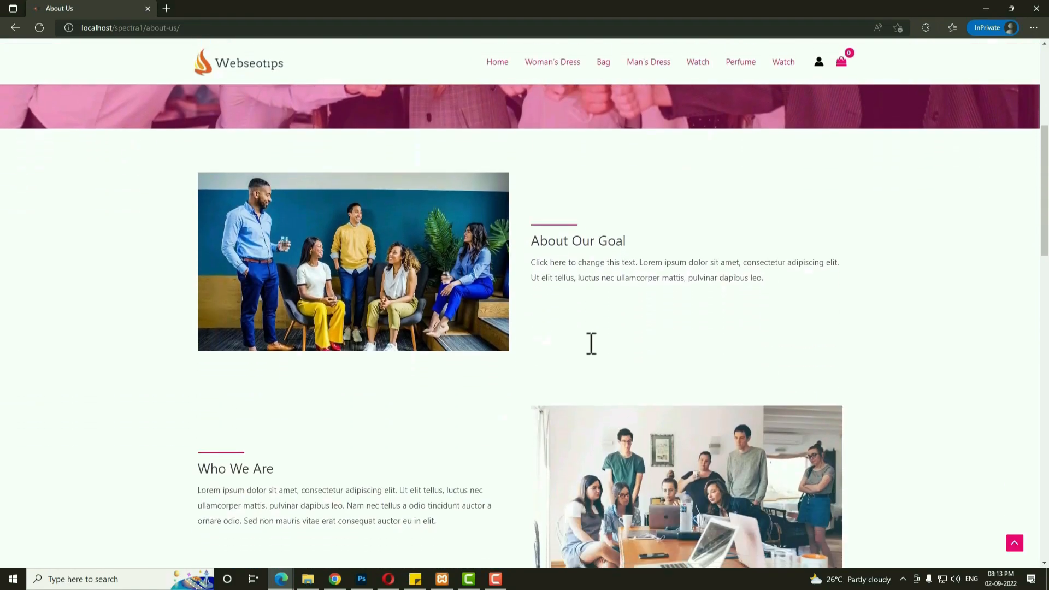
scroll(633, 418, "down", 12)
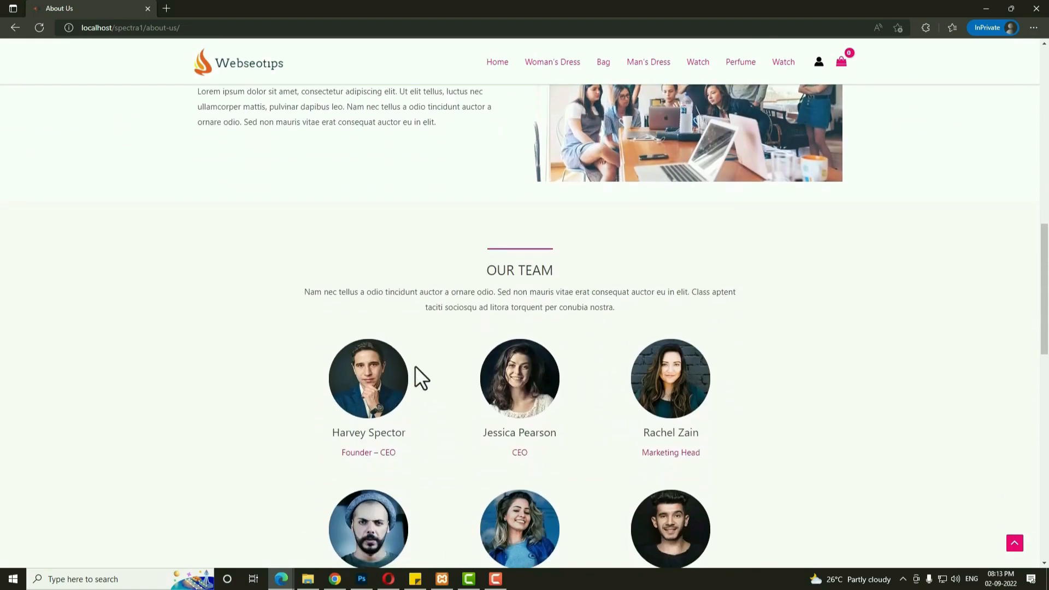
scroll(621, 416, "down", 3)
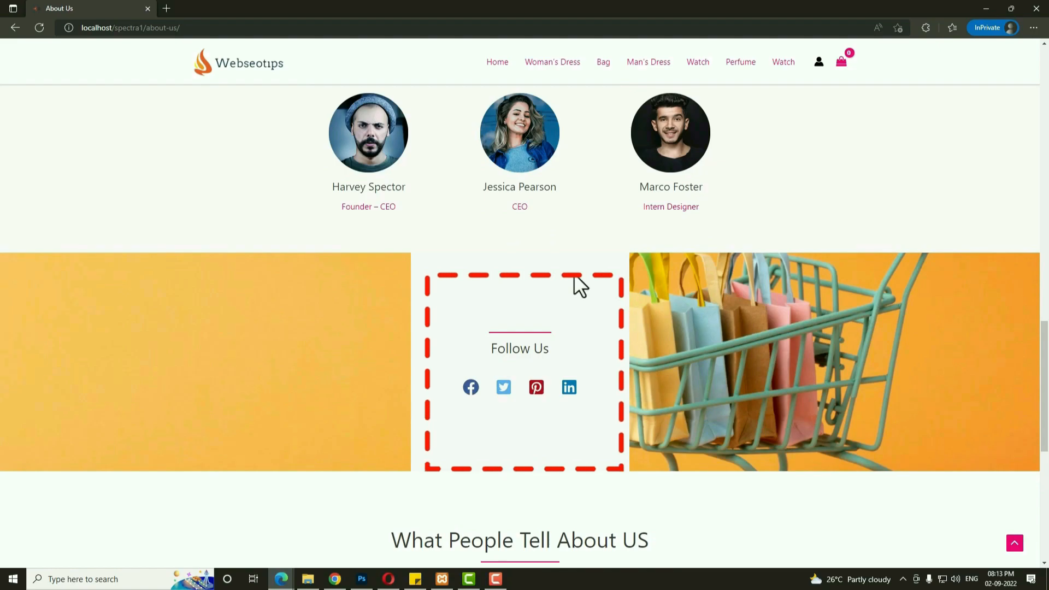
scroll(705, 382, "down", 2)
scroll(704, 382, "up", 2)
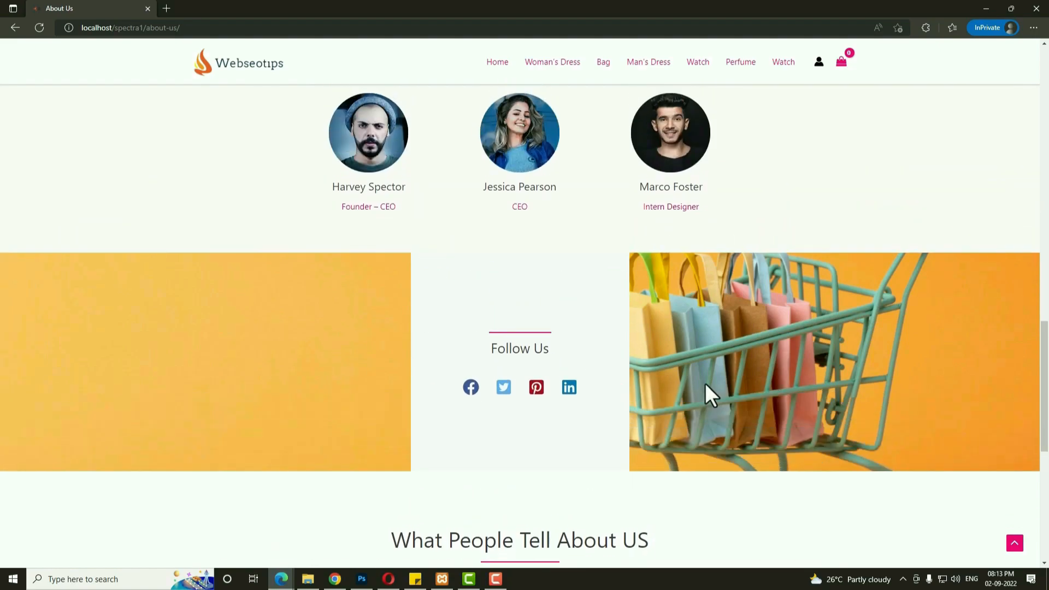
scroll(704, 383, "down", 6)
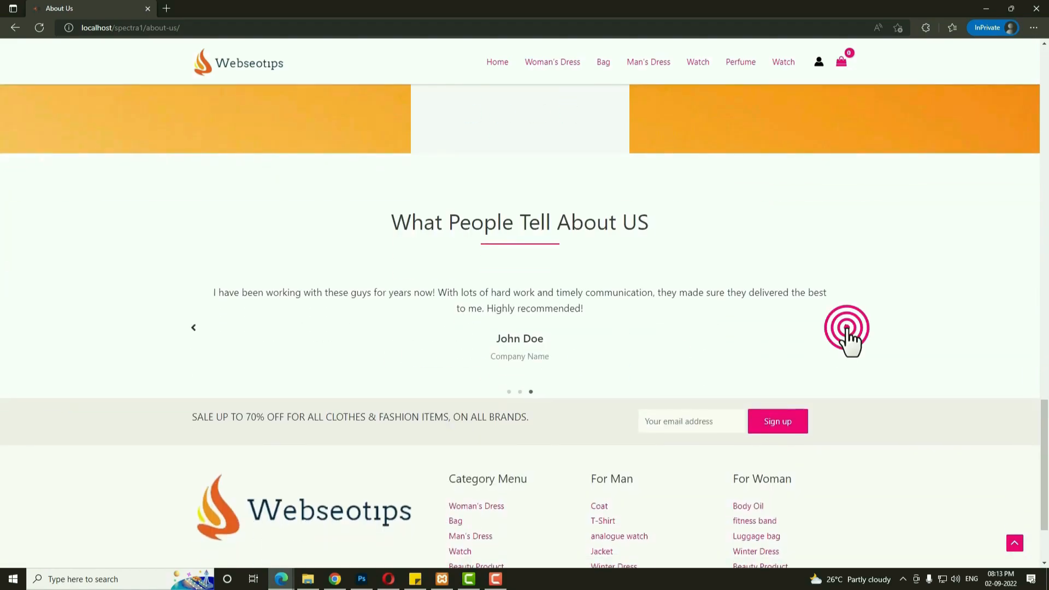
Show the next testimonial, then open the Shop page listing 59 products.
left_click(847, 328)
scroll(769, 333, "up", 8)
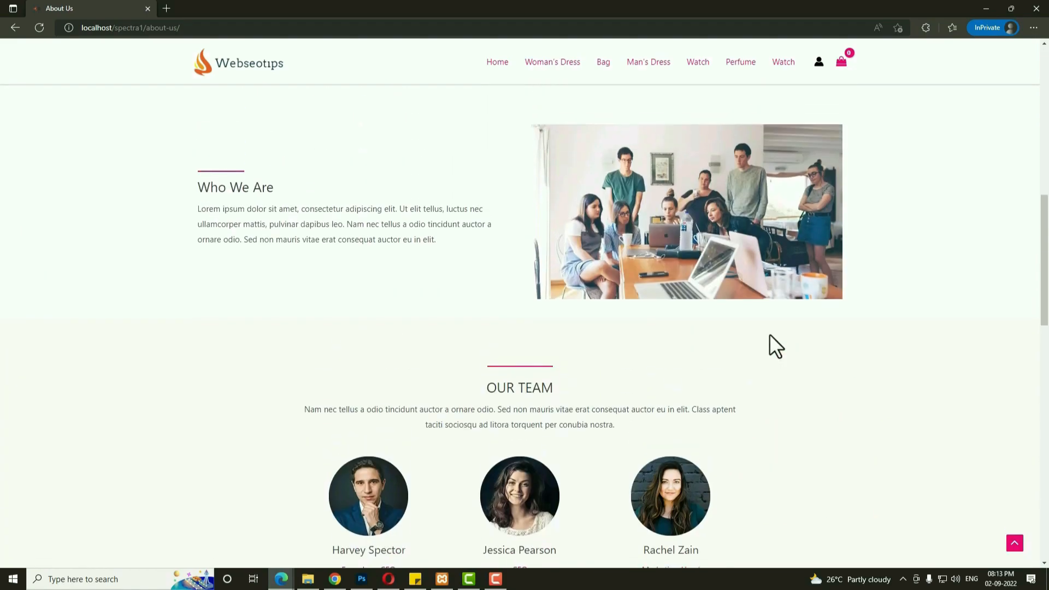
scroll(769, 334, "up", 6)
left_click(704, 52)
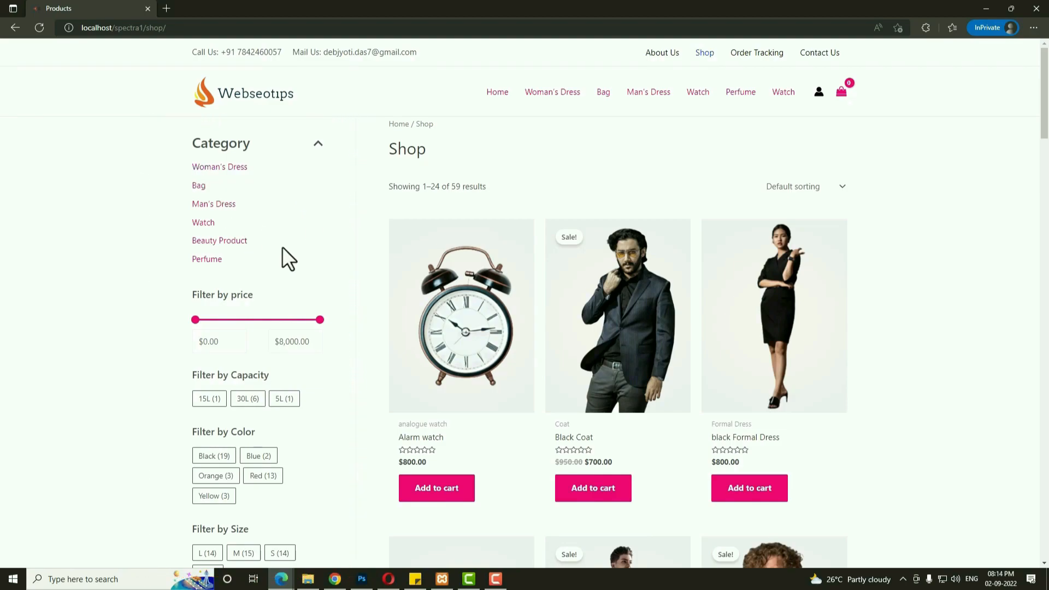
scroll(355, 306, "down", 2)
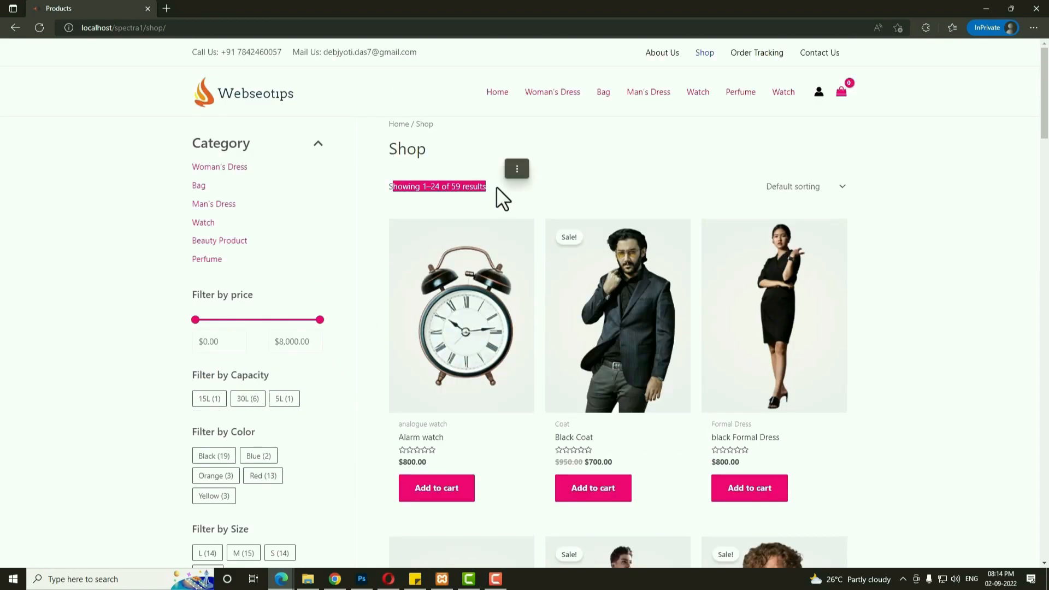
left_click(496, 186)
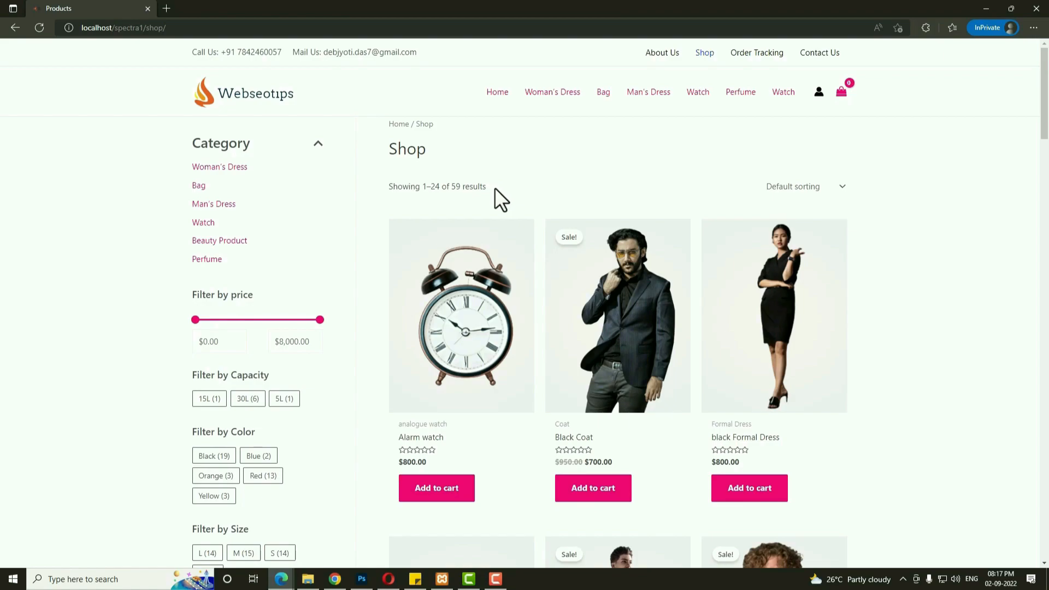
left_click_drag(398, 125, 483, 131)
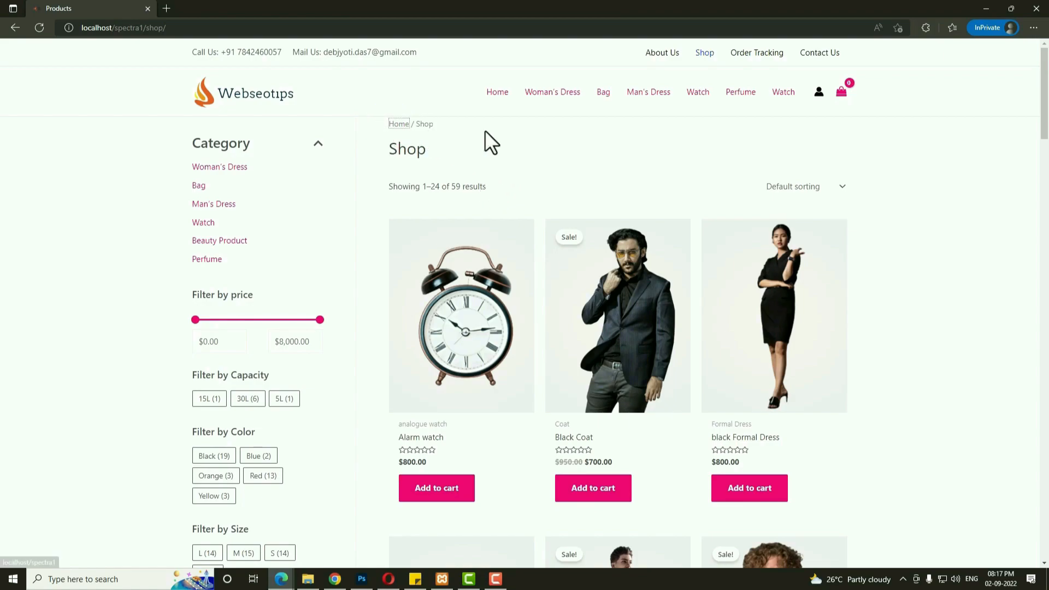
double_click(394, 151)
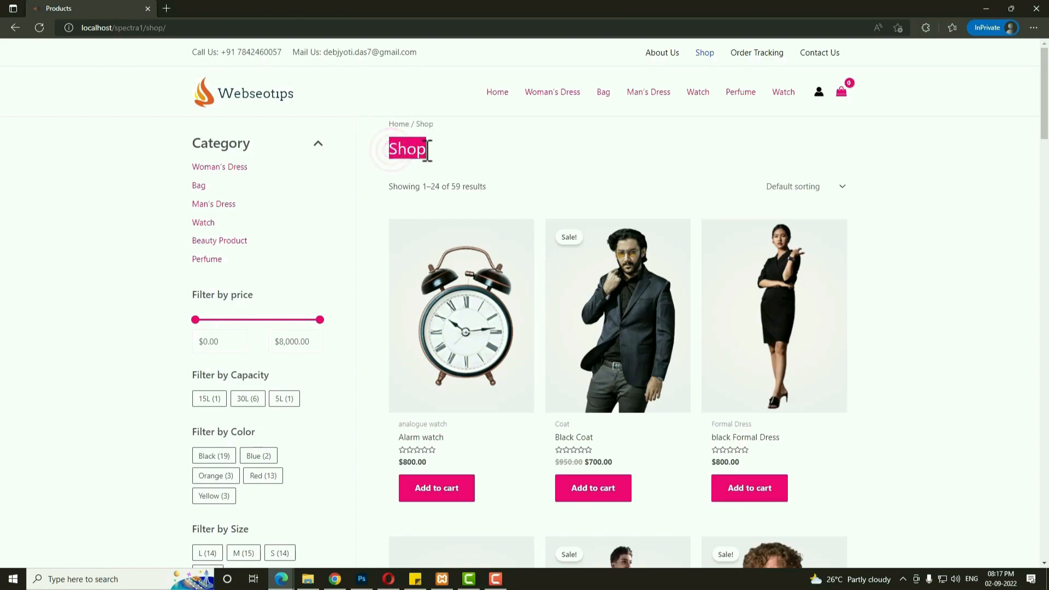
left_click(494, 160)
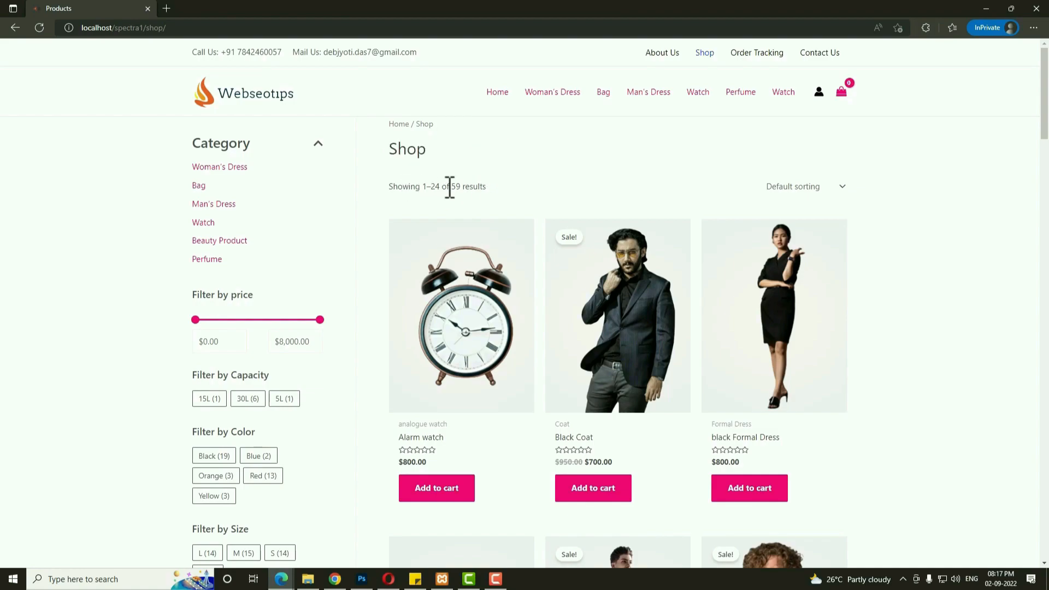
left_click_drag(382, 189, 498, 188)
left_click(498, 188)
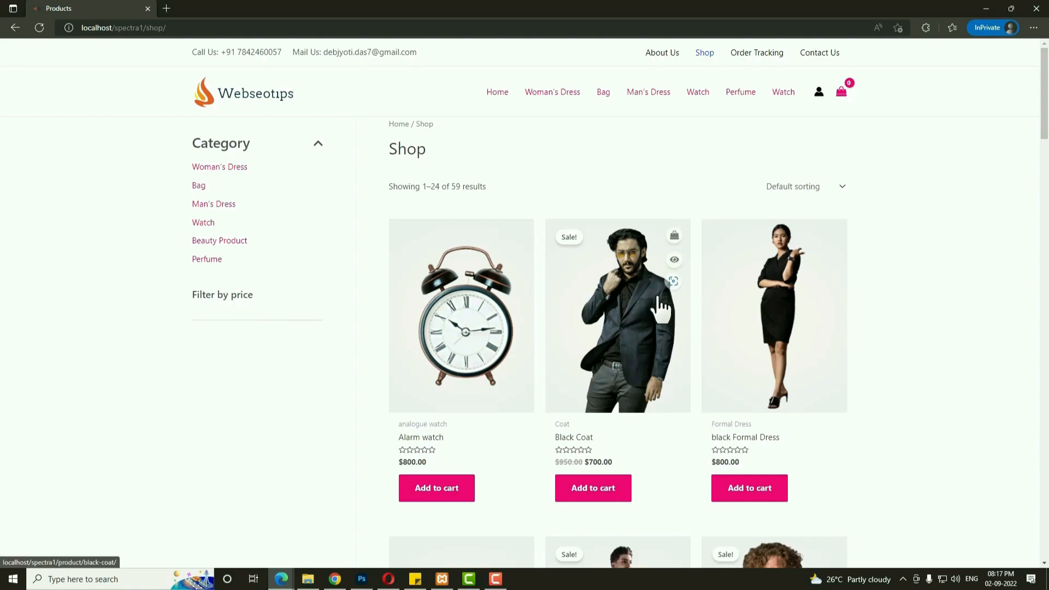
scroll(662, 306, "down", 10)
scroll(658, 300, "down", 10)
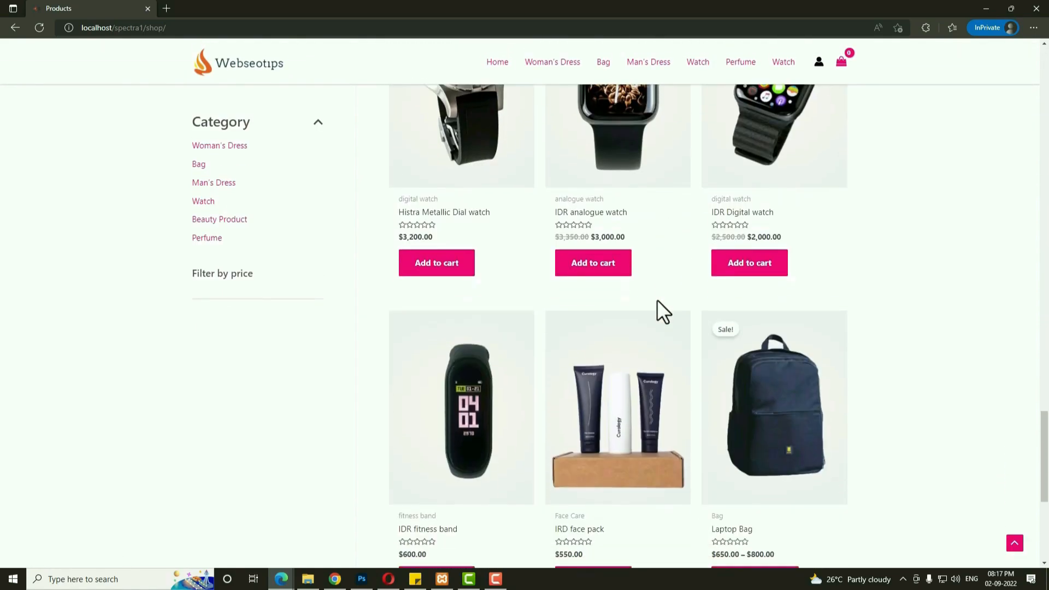
scroll(844, 325, "down", 12)
scroll(842, 328, "up", 5)
scroll(817, 328, "up", 10)
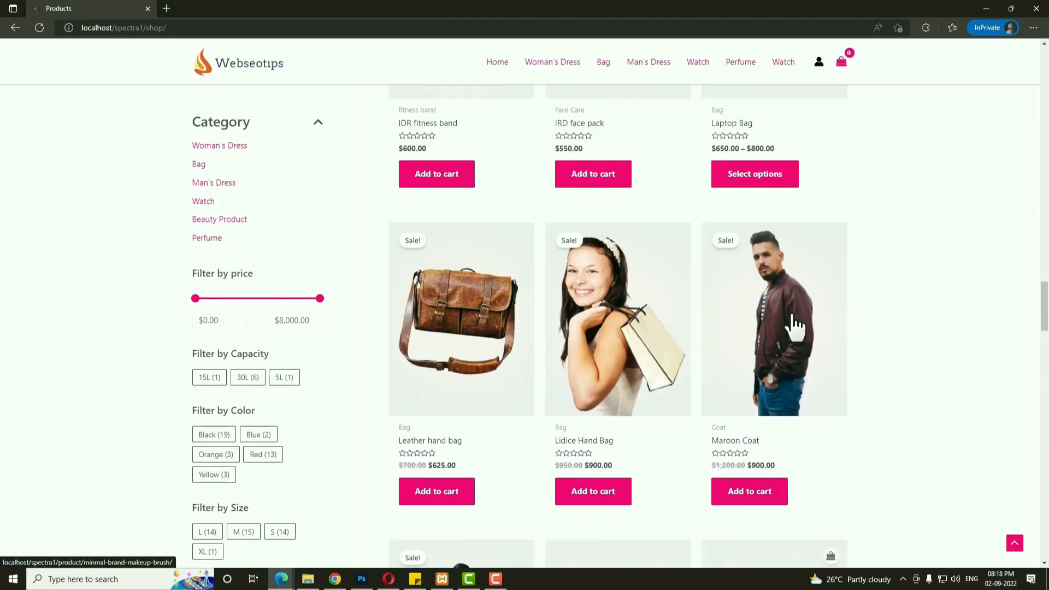
scroll(280, 306, "down", 4)
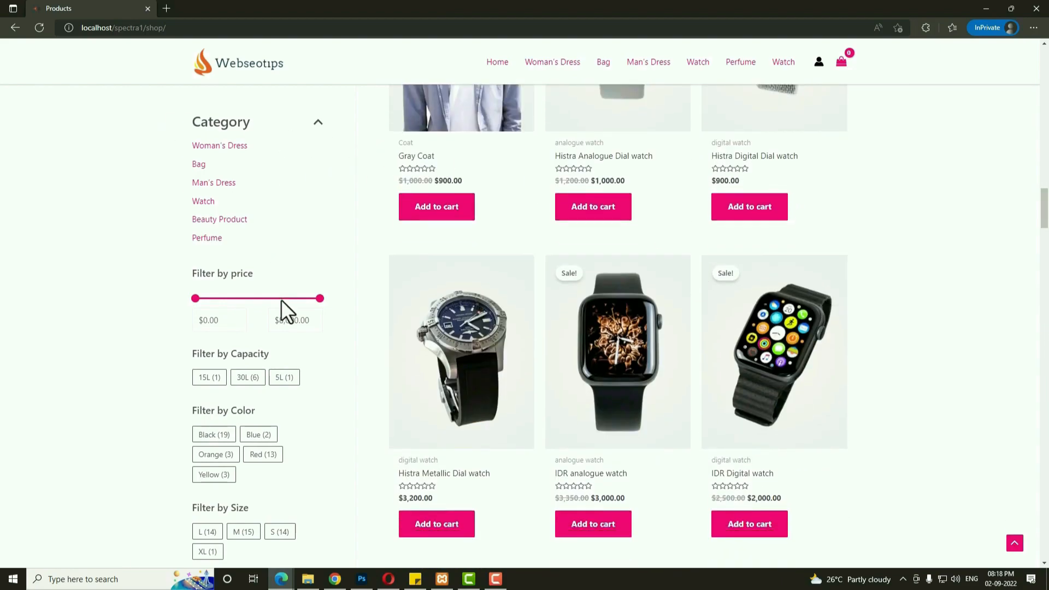
scroll(281, 306, "up", 4)
scroll(663, 339, "down", 3)
scroll(683, 353, "down", 3)
scroll(628, 350, "up", 2)
scroll(548, 330, "down", 7)
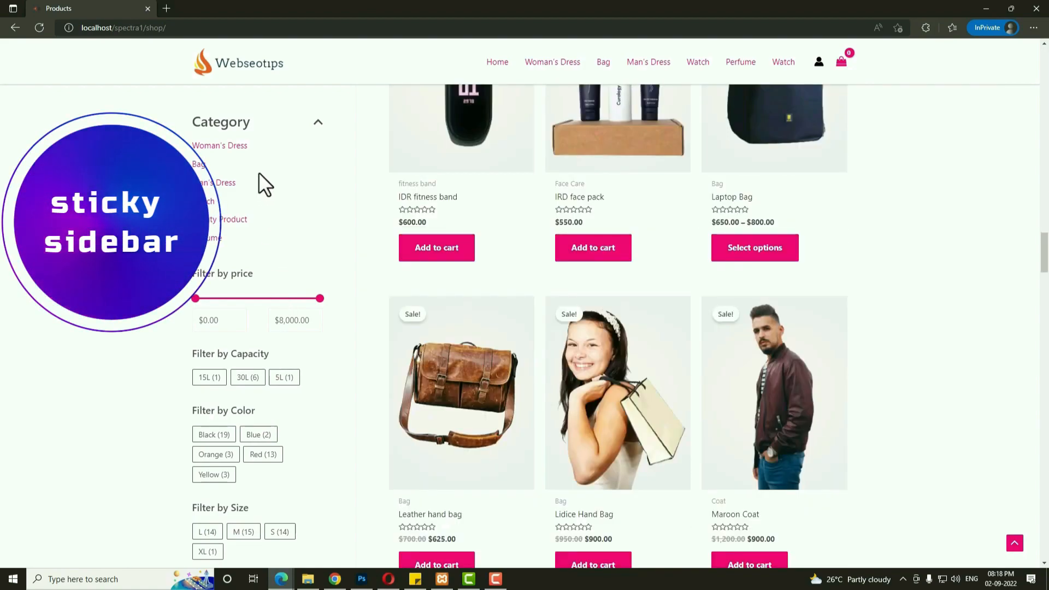
scroll(312, 307, "down", 3)
scroll(328, 314, "up", 20)
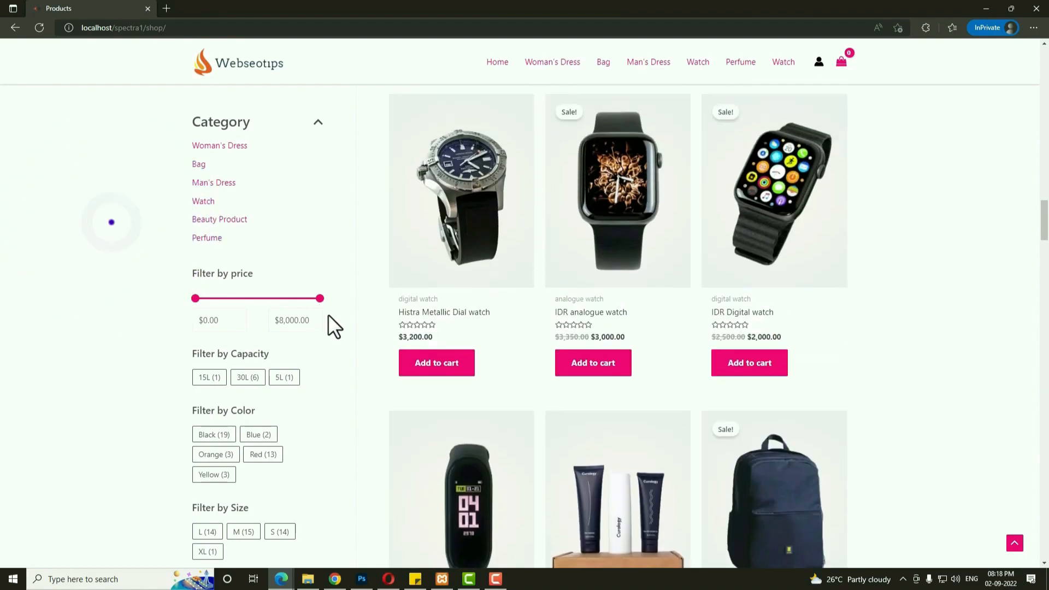
scroll(296, 298, "up", 9)
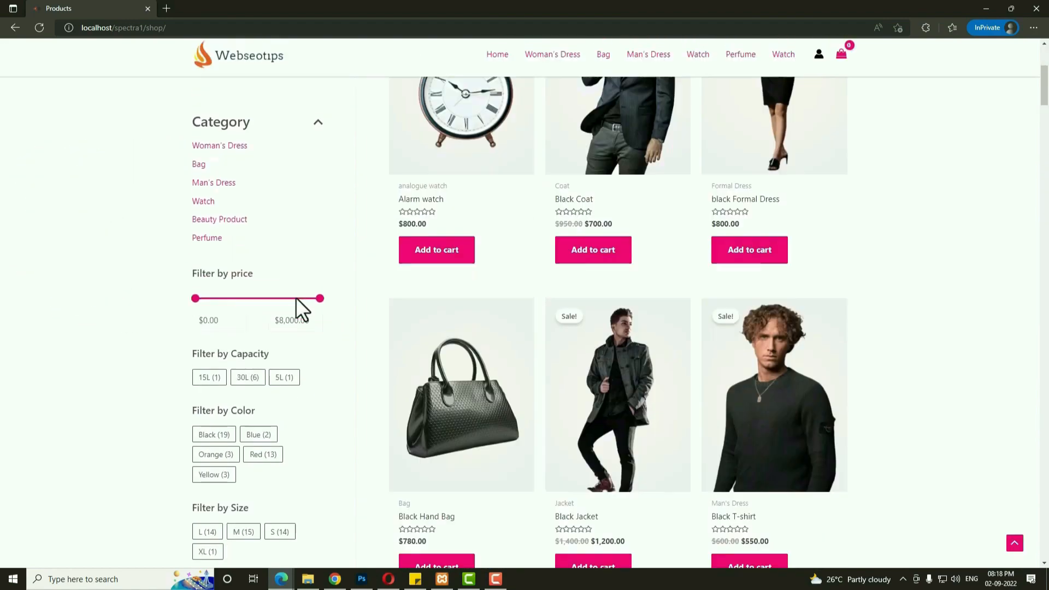
scroll(297, 297, "down", 7)
scroll(296, 298, "down", 10)
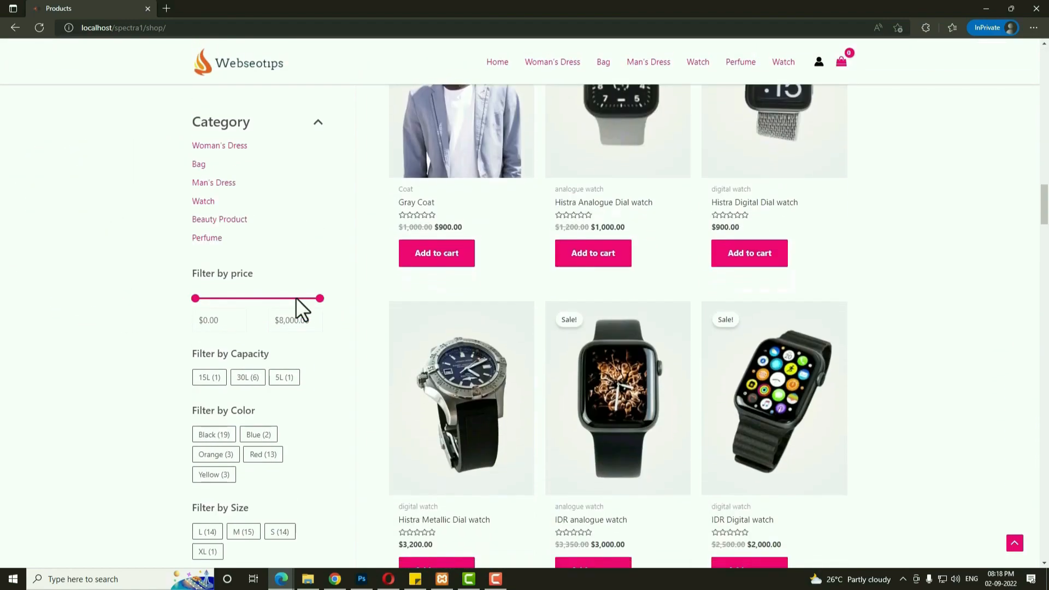
scroll(296, 297, "up", 20)
left_click(746, 48)
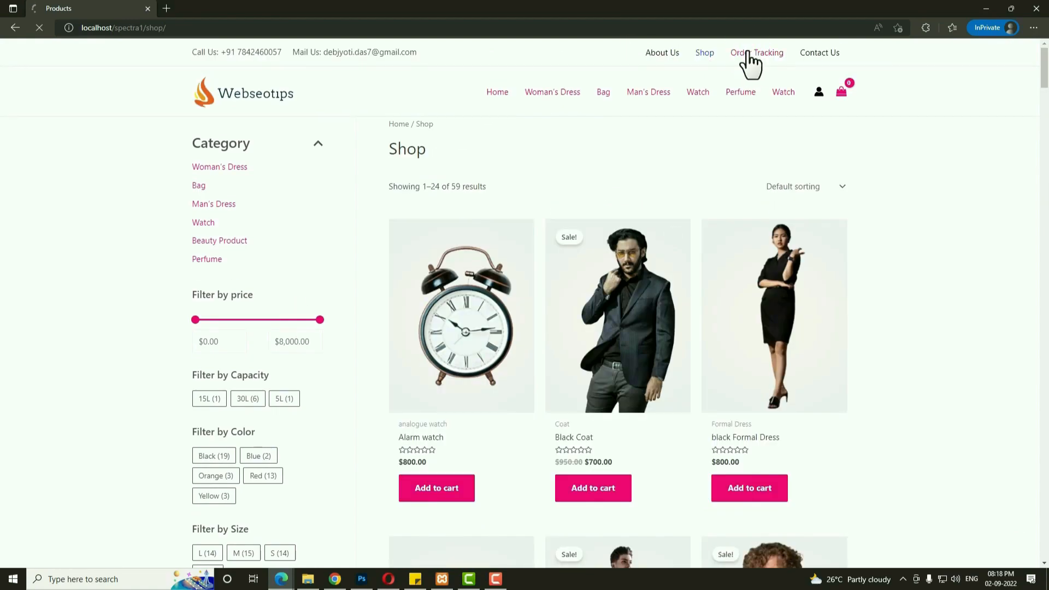
Click into the Order Tracking order ID field, then open the Contact Us page.
left_click(633, 208)
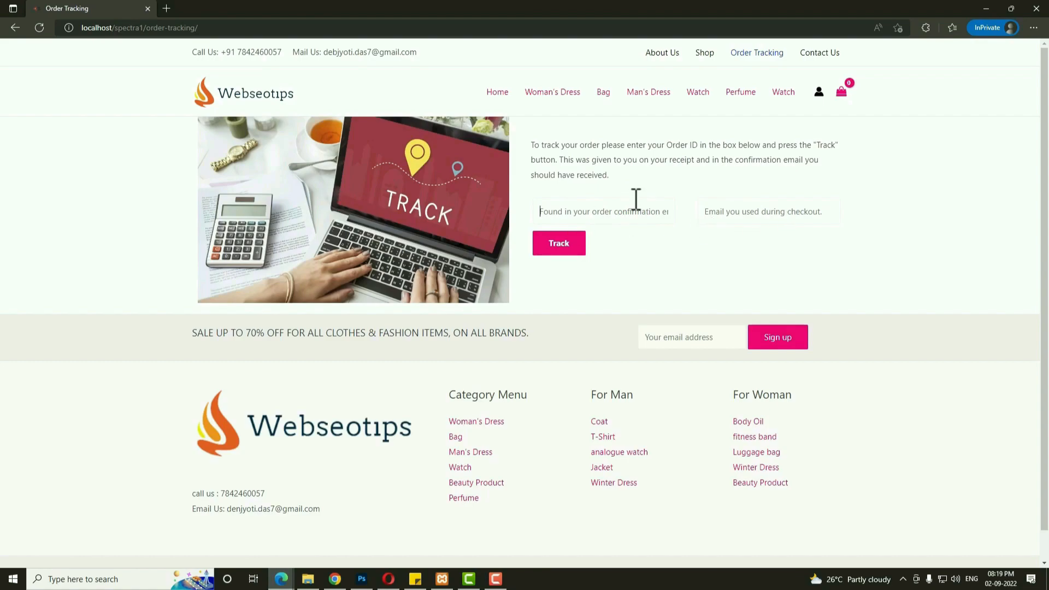
left_click(823, 57)
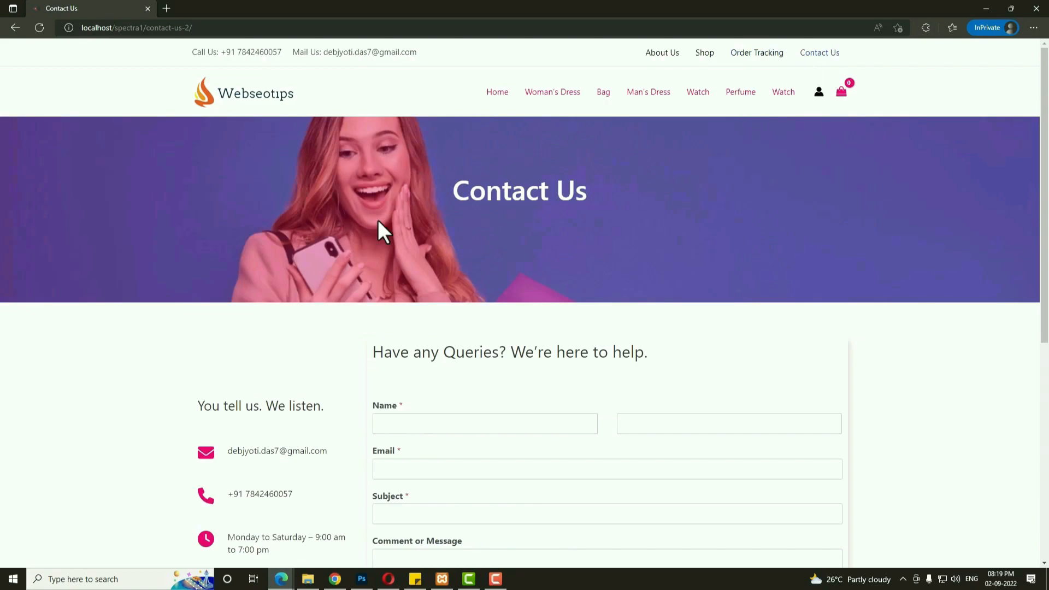
scroll(506, 209, "down", 3)
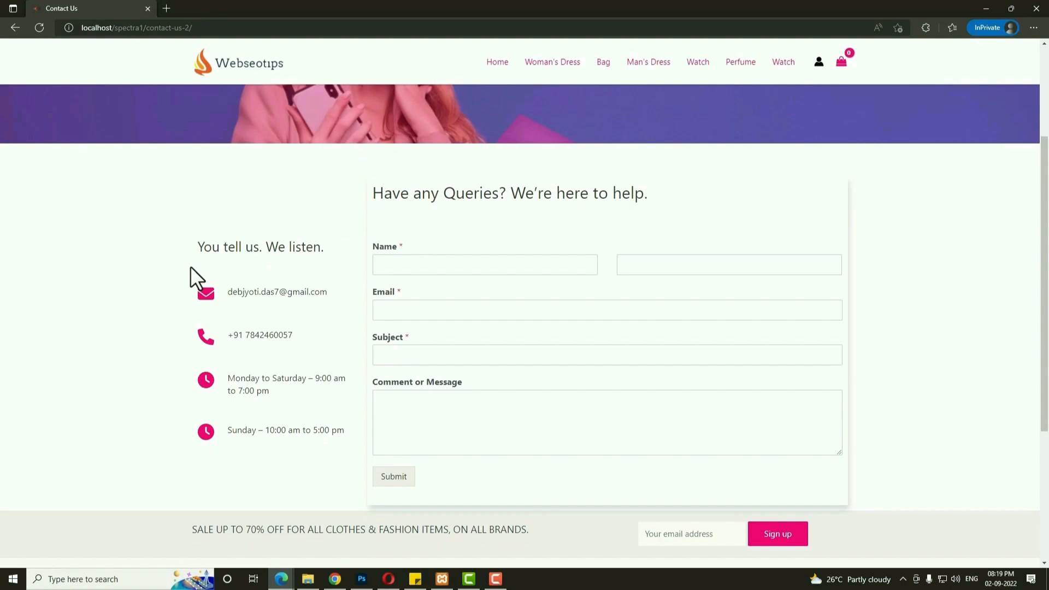
Highlight and clear the contact details and opening-hours text on Contact Us.
left_click_drag(227, 295, 306, 417)
left_click(232, 391)
left_click_drag(231, 377, 316, 436)
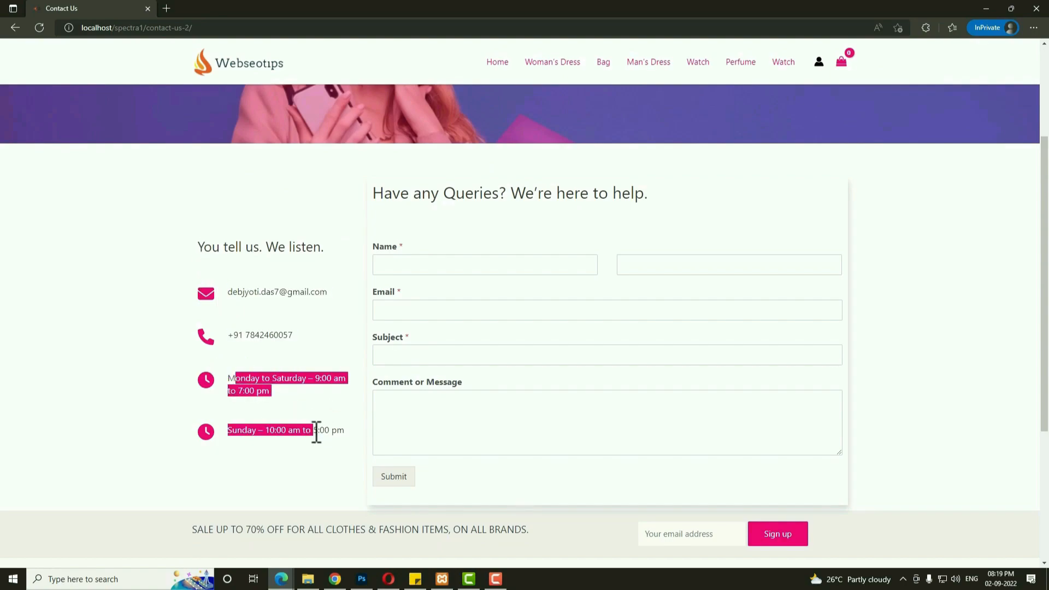
left_click(316, 413)
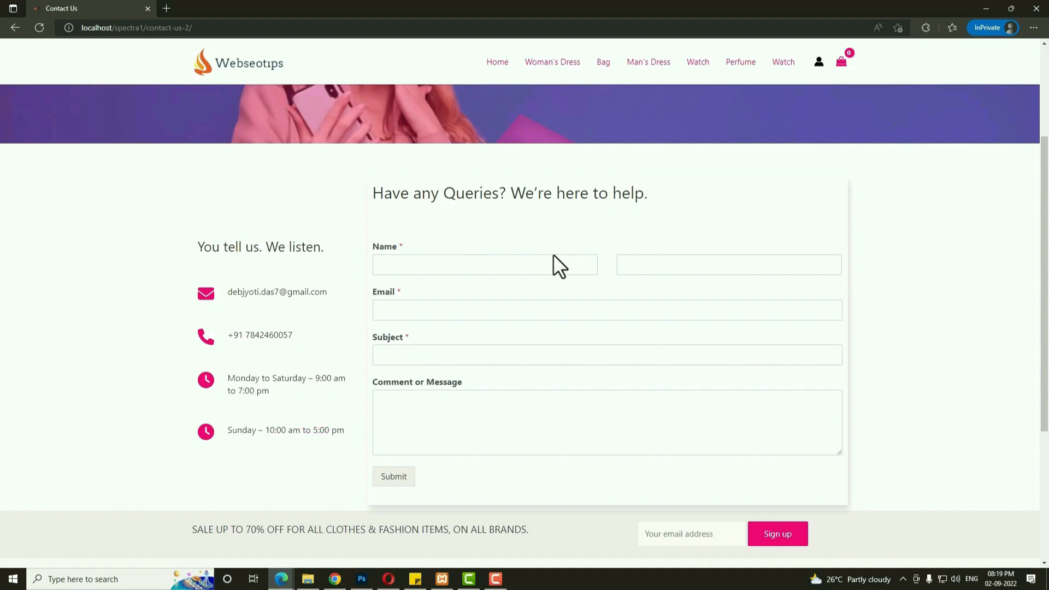
scroll(553, 254, "up", 3)
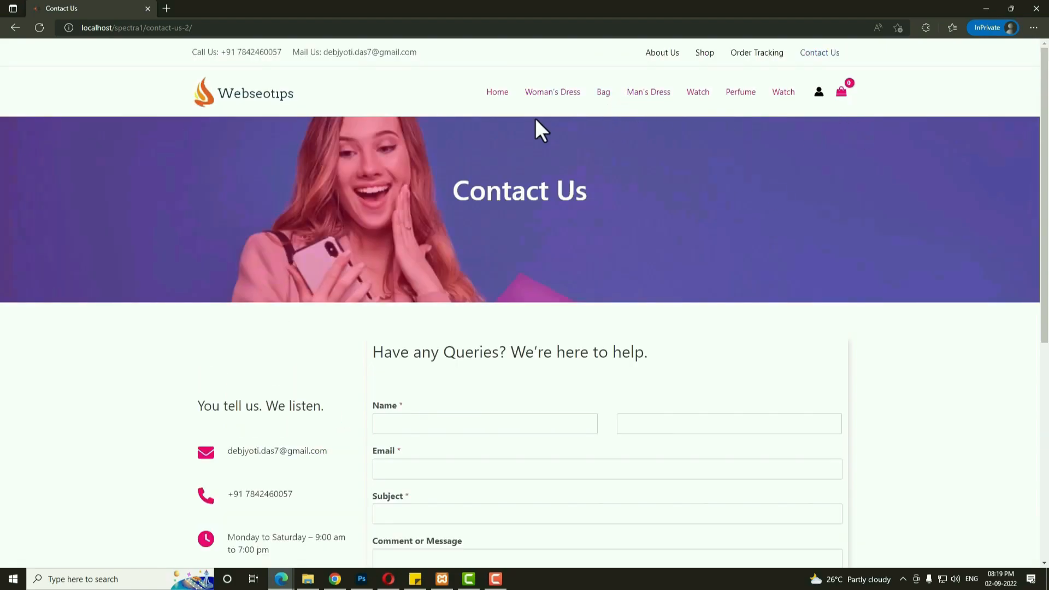
Open the Woman's Dress category and select the Modern Party Dress product.
left_click(575, 94)
scroll(608, 284, "down", 5)
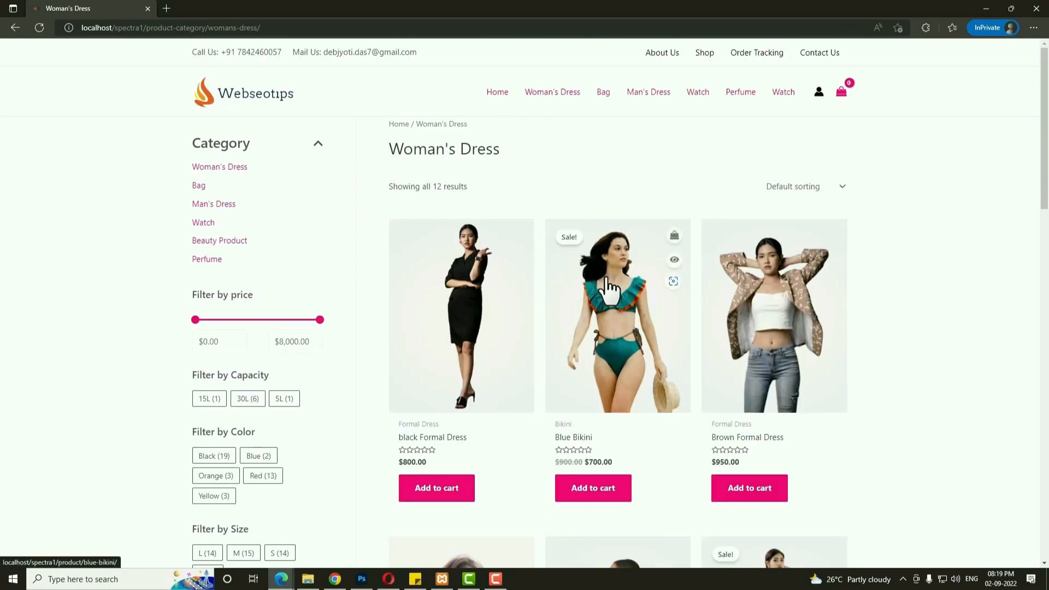
scroll(605, 288, "down", 4)
scroll(606, 277, "down", 2)
scroll(605, 277, "down", 1)
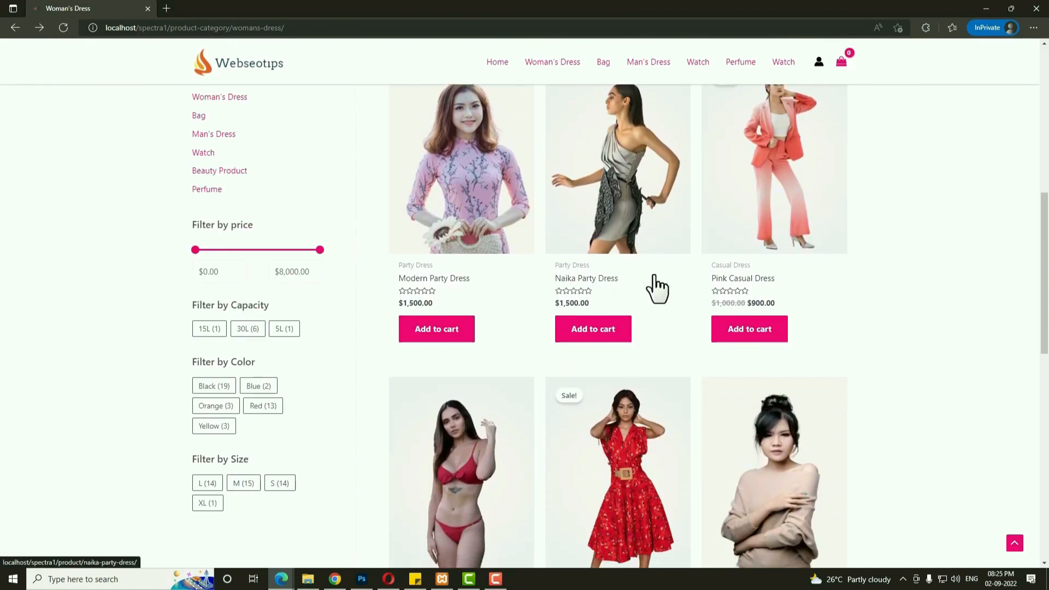
left_click(474, 224)
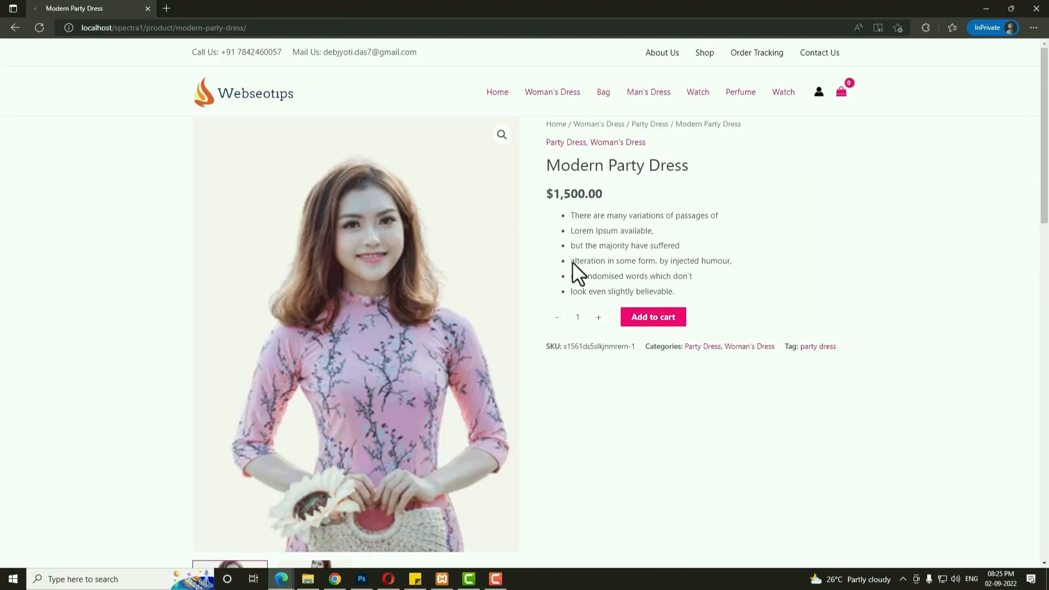
Highlight and clear the product's breadcrumb, price and bullet-point description text.
scroll(597, 299, "down", 15)
scroll(601, 306, "up", 5)
scroll(597, 296, "up", 10)
left_click_drag(756, 122, 637, 122)
left_click(751, 172)
left_click_drag(726, 277, 616, 230)
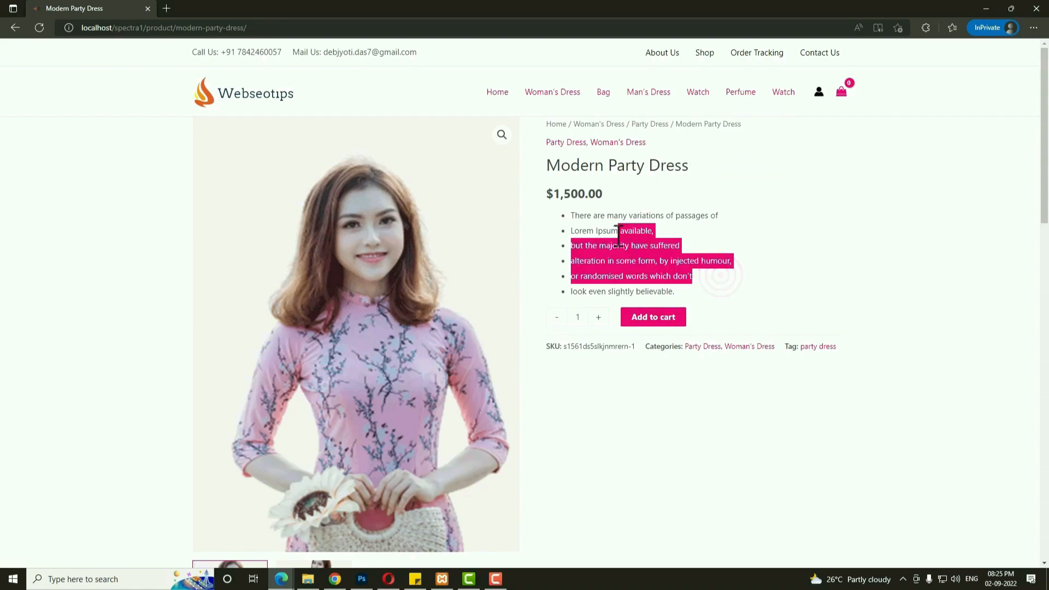
left_click(789, 280)
left_click_drag(617, 192, 564, 192)
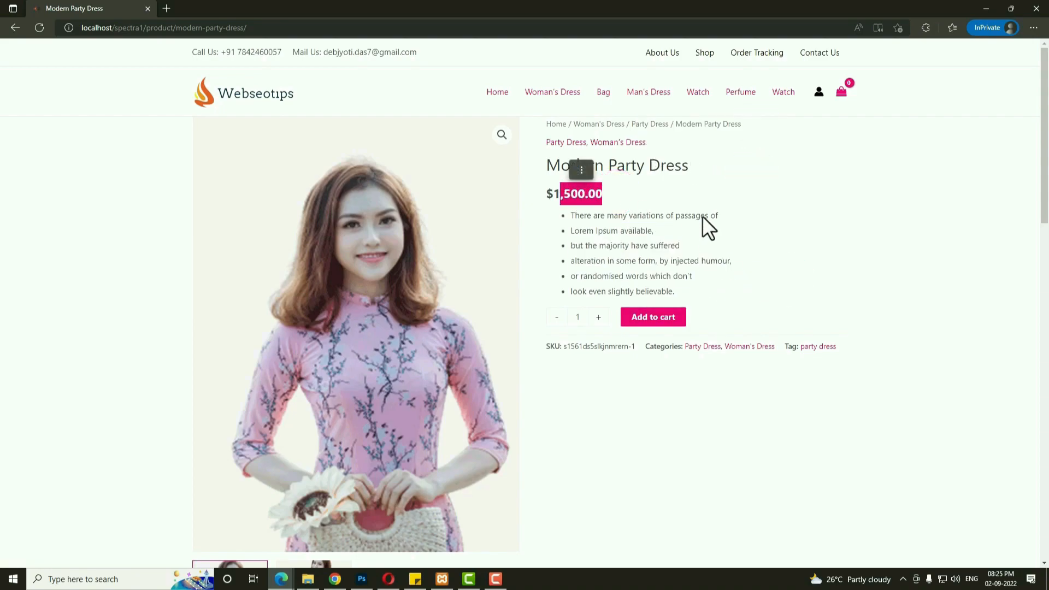
left_click(763, 230)
left_click_drag(693, 286, 592, 236)
left_click(852, 271)
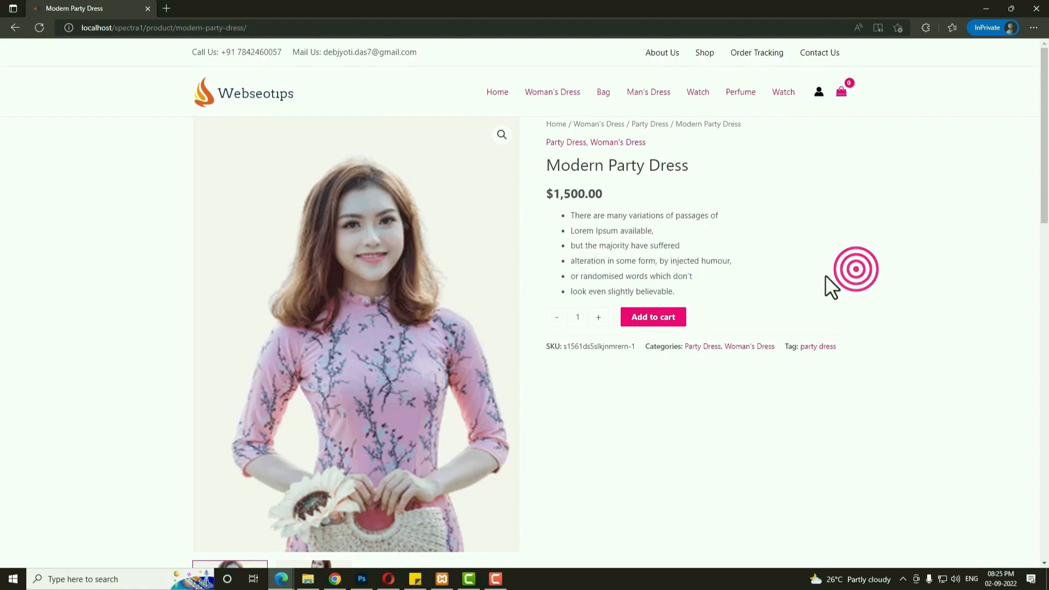
Change the quantity to 2 and back to 1, then highlight the SKU and tag lines.
left_click(555, 316)
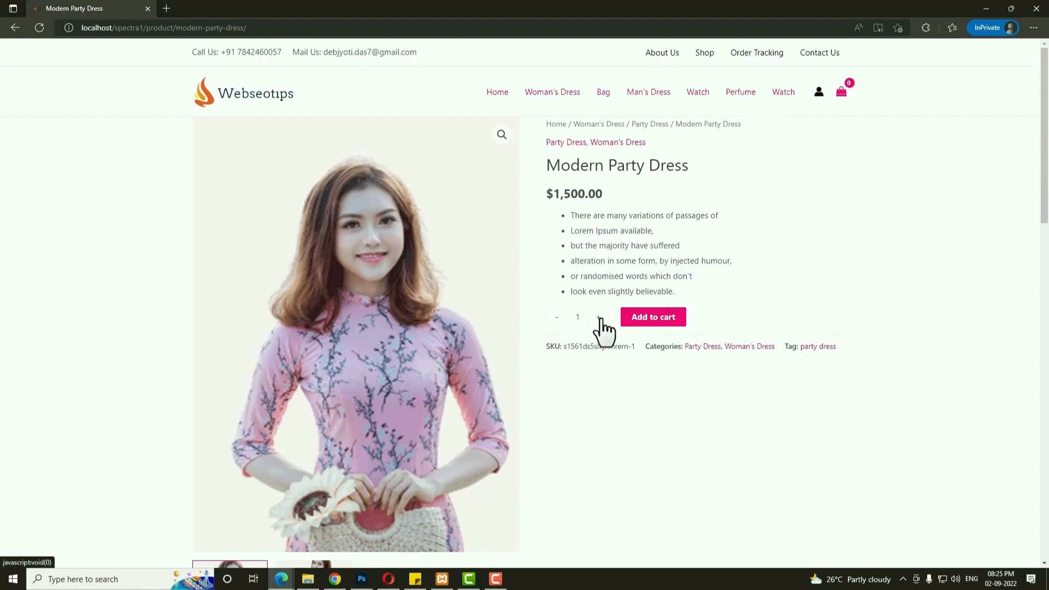
left_click(599, 318)
left_click(556, 318)
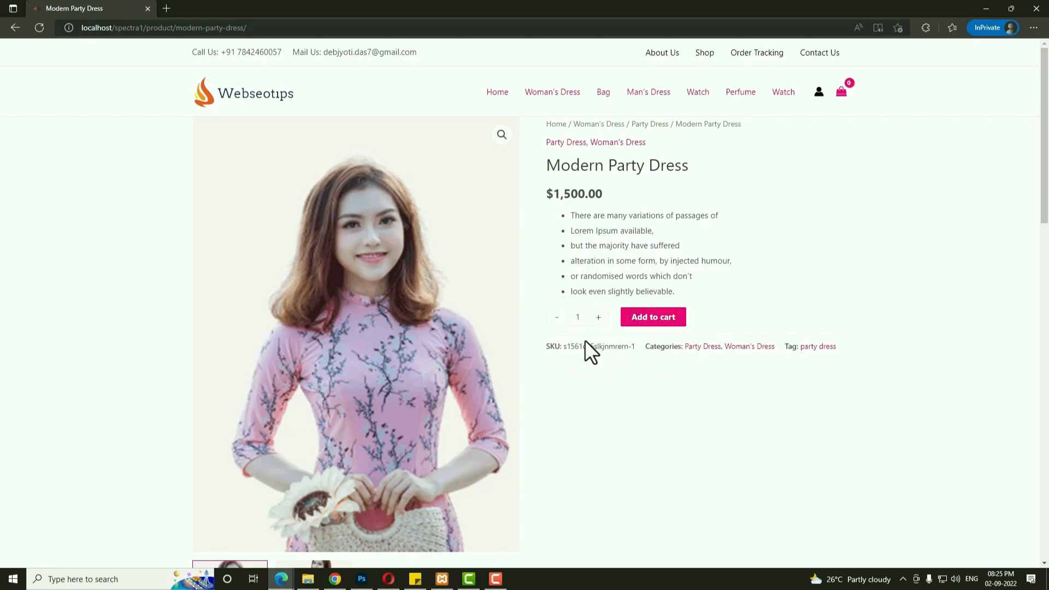
left_click_drag(544, 346, 632, 347)
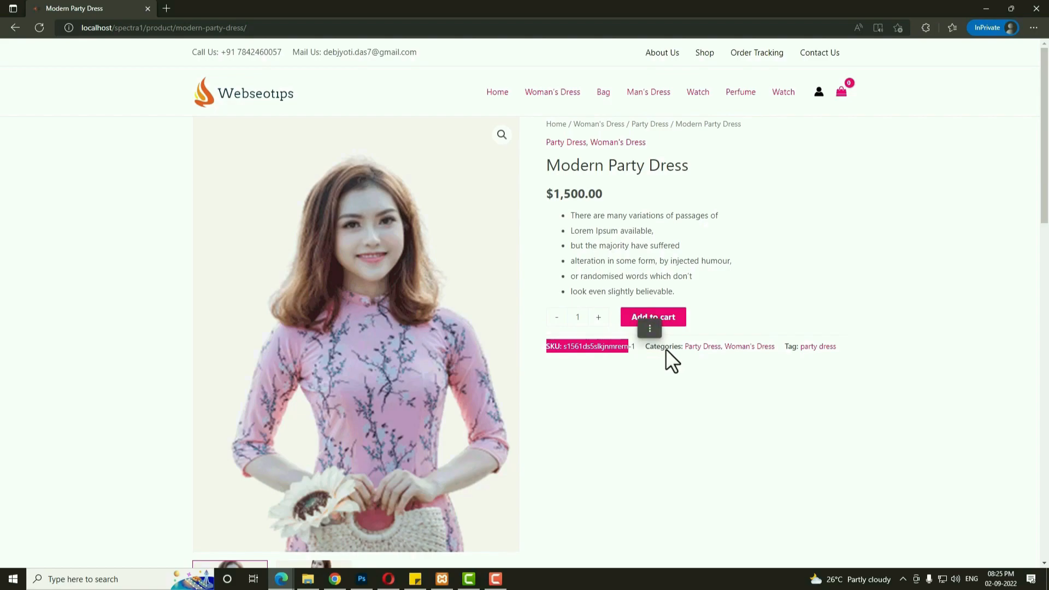
left_click_drag(850, 350, 803, 353)
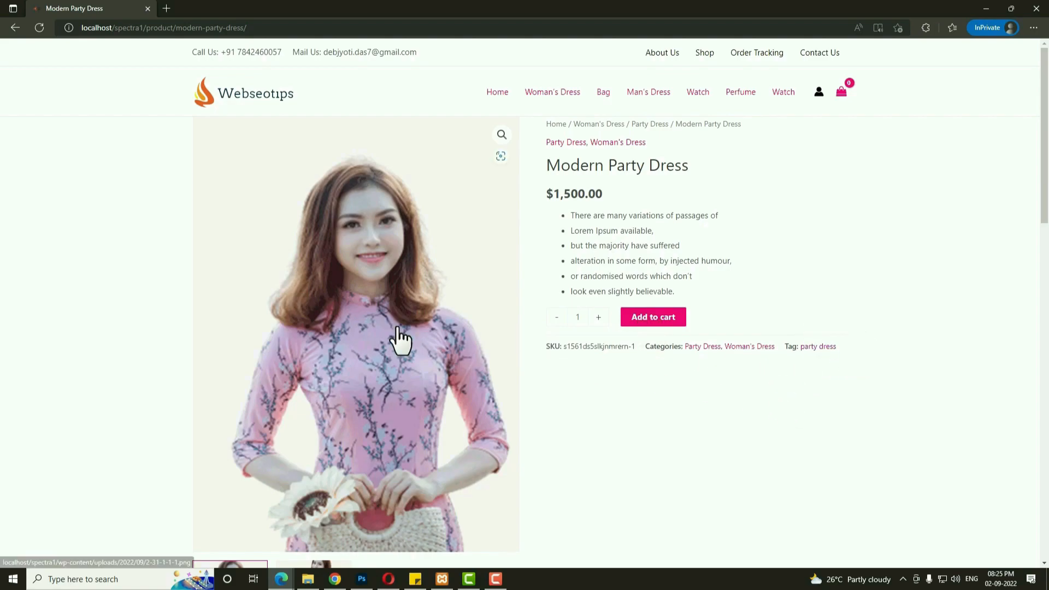
Switch the main image between the first and second product photos.
scroll(398, 340, "down", 4)
scroll(406, 281, "up", 3)
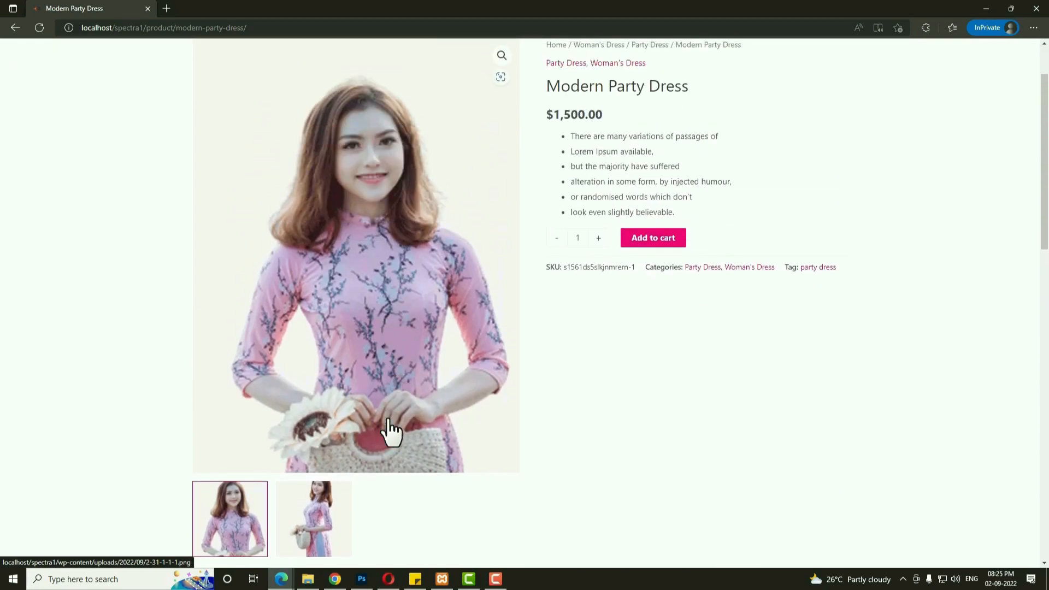
left_click(320, 499)
left_click(240, 505)
left_click(310, 508)
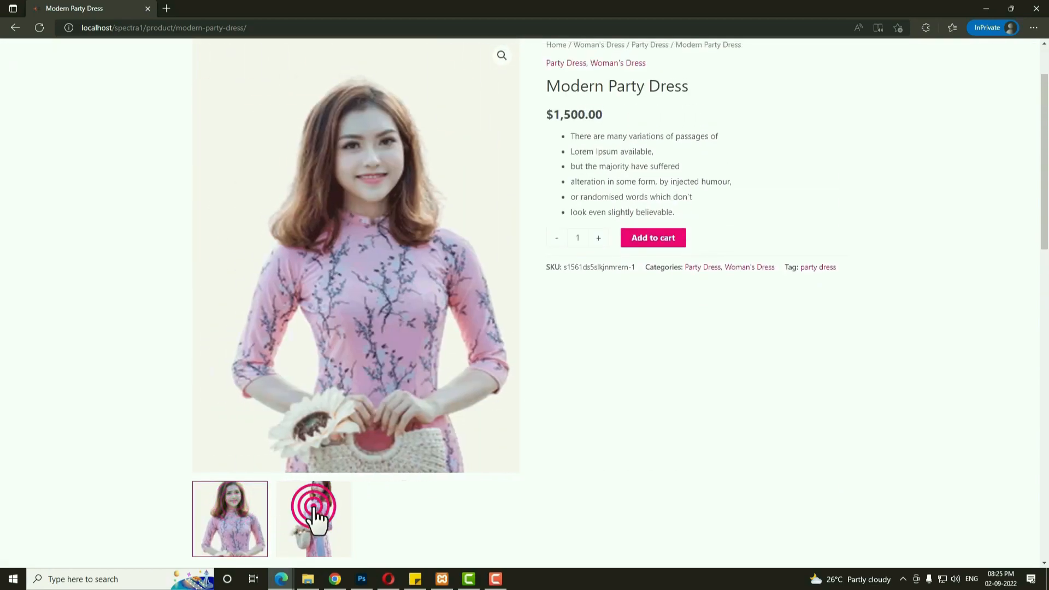
View the Additional information, Reviews and Description tabs, then go to the My account login page.
scroll(548, 456, "down", 7)
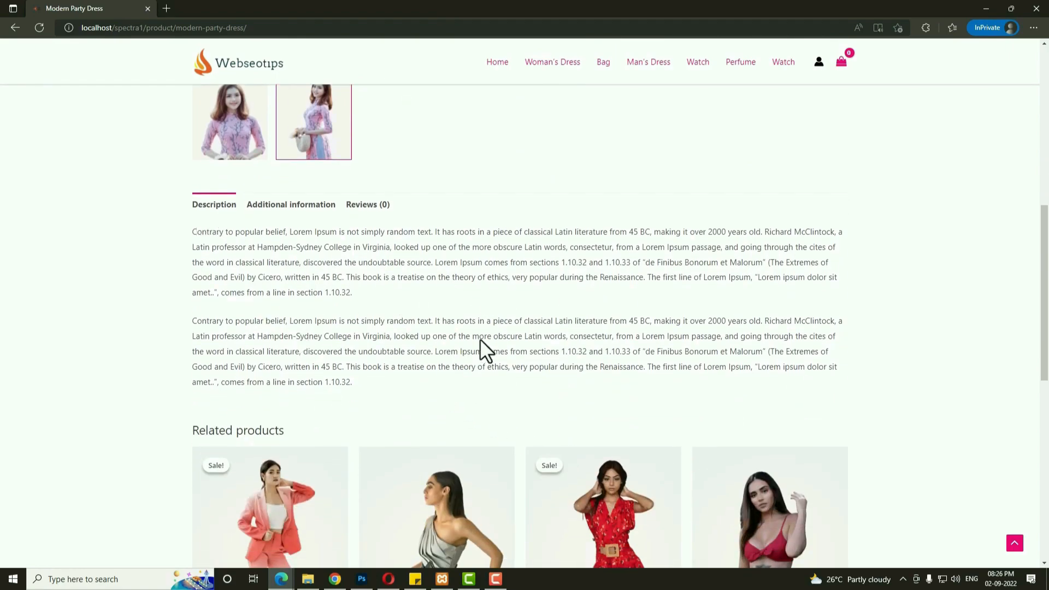
left_click(297, 205)
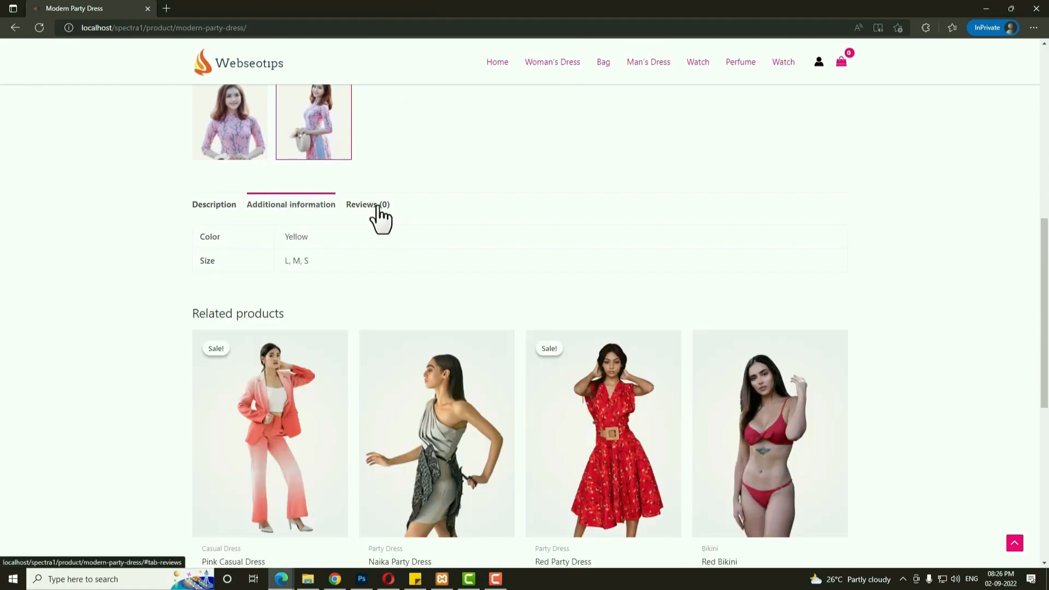
left_click(376, 206)
left_click(199, 205)
scroll(493, 345, "down", 5)
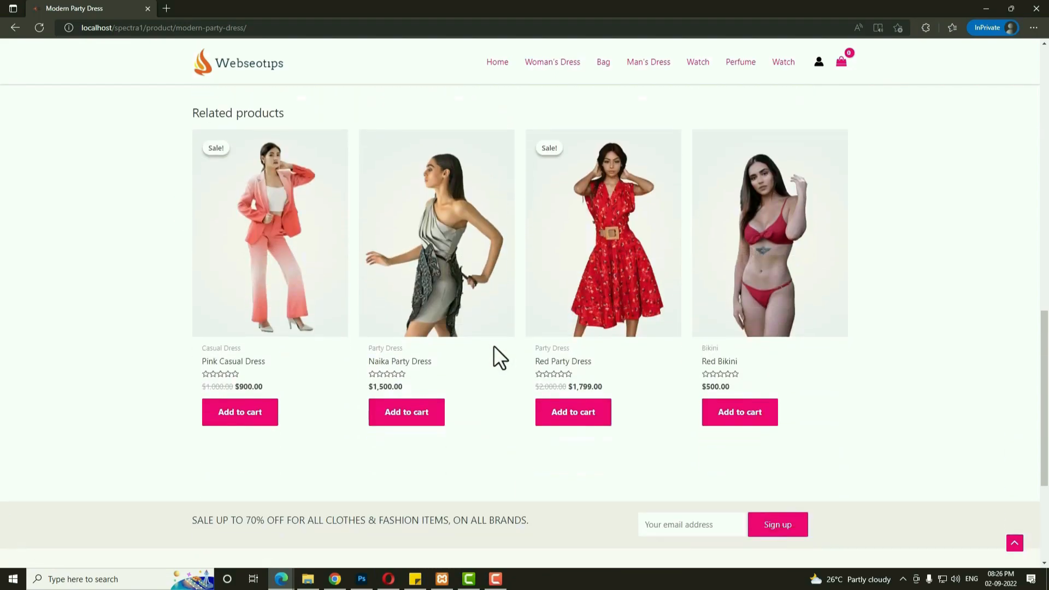
scroll(713, 221, "up", 15)
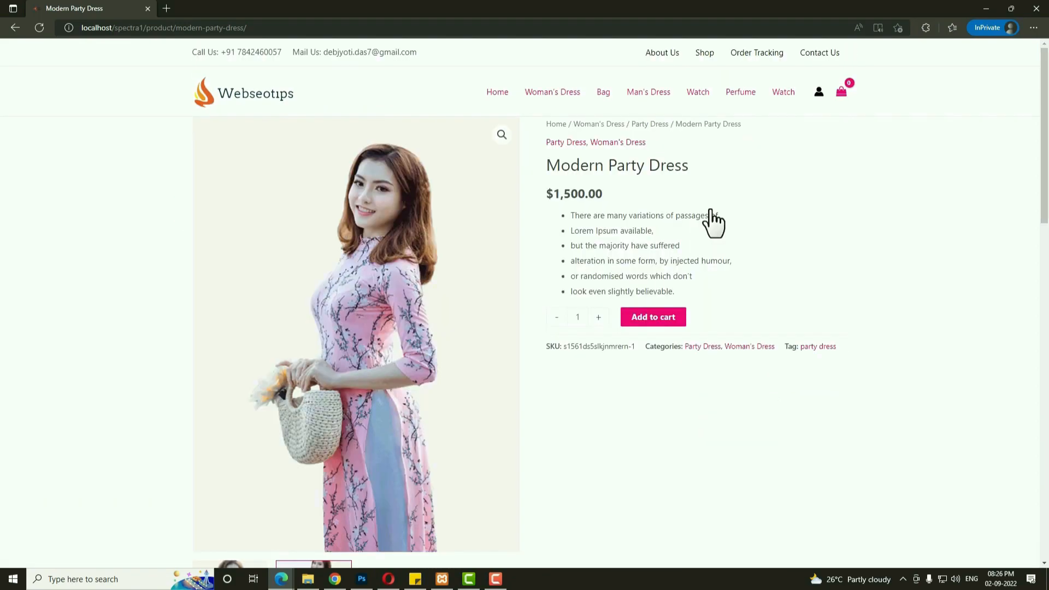
left_click(819, 93)
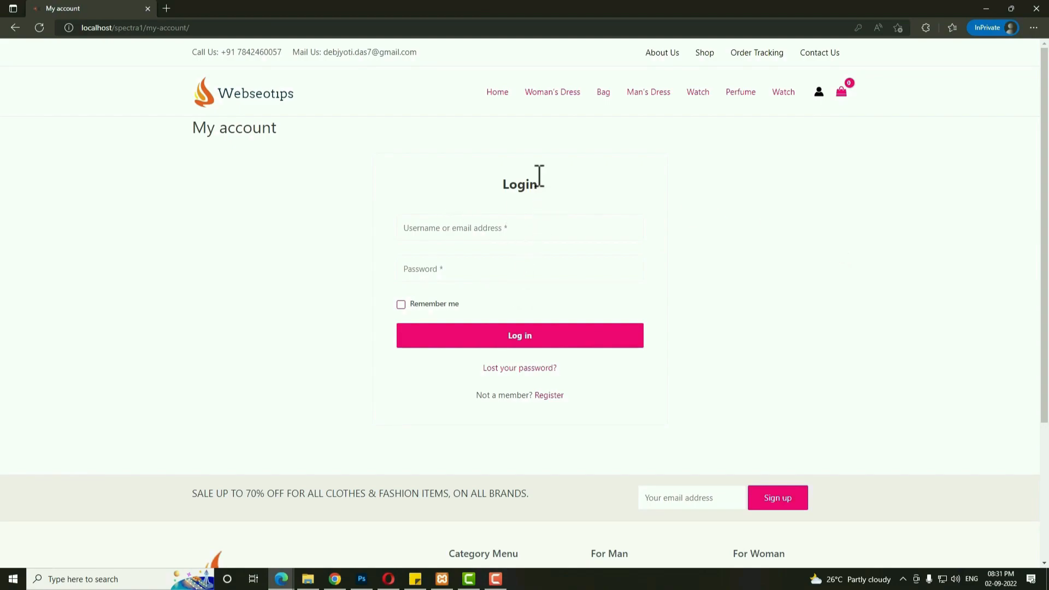
Register a new customer account with the saved e-mail and password, then go to Shop.
left_click(546, 402)
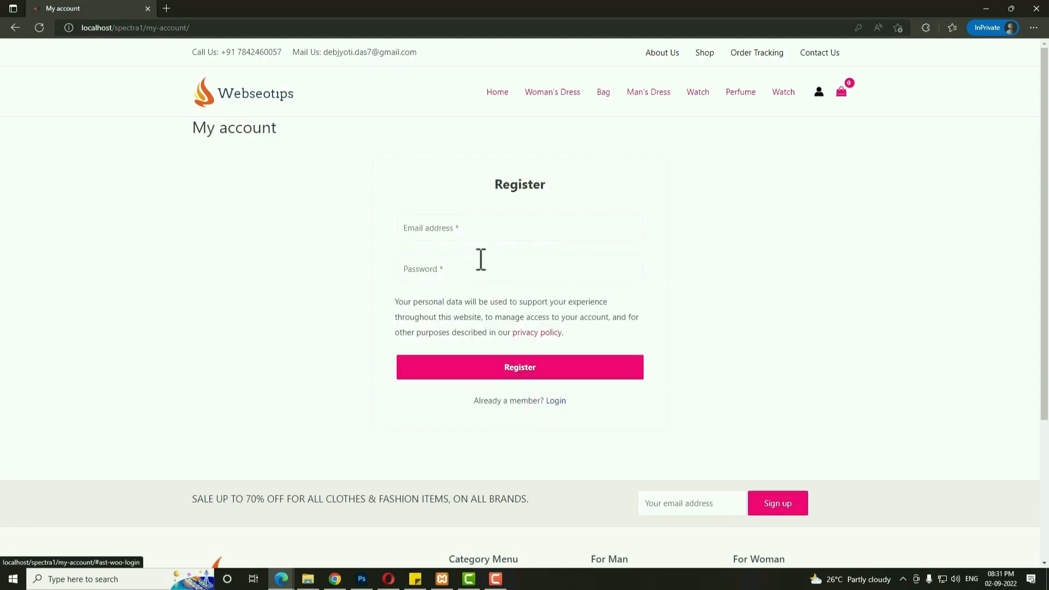
left_click(471, 230)
left_click(462, 306)
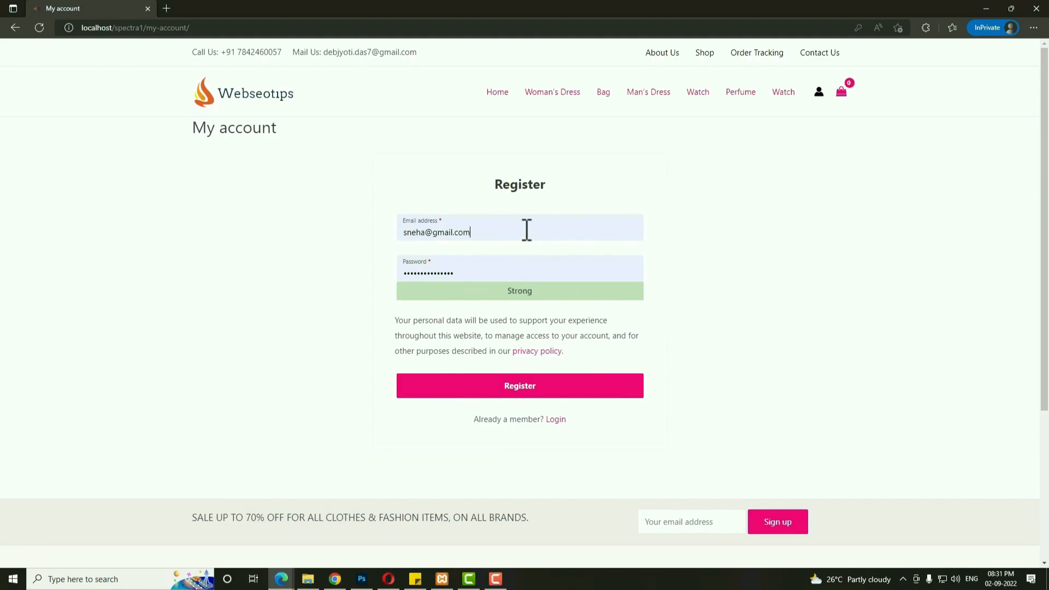
left_click(524, 389)
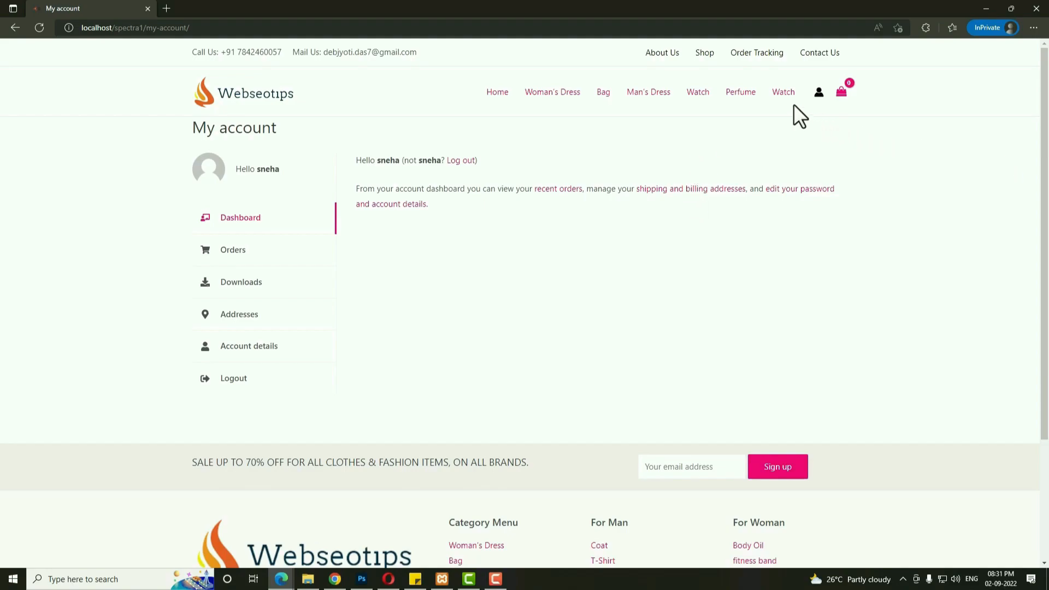
left_click(704, 52)
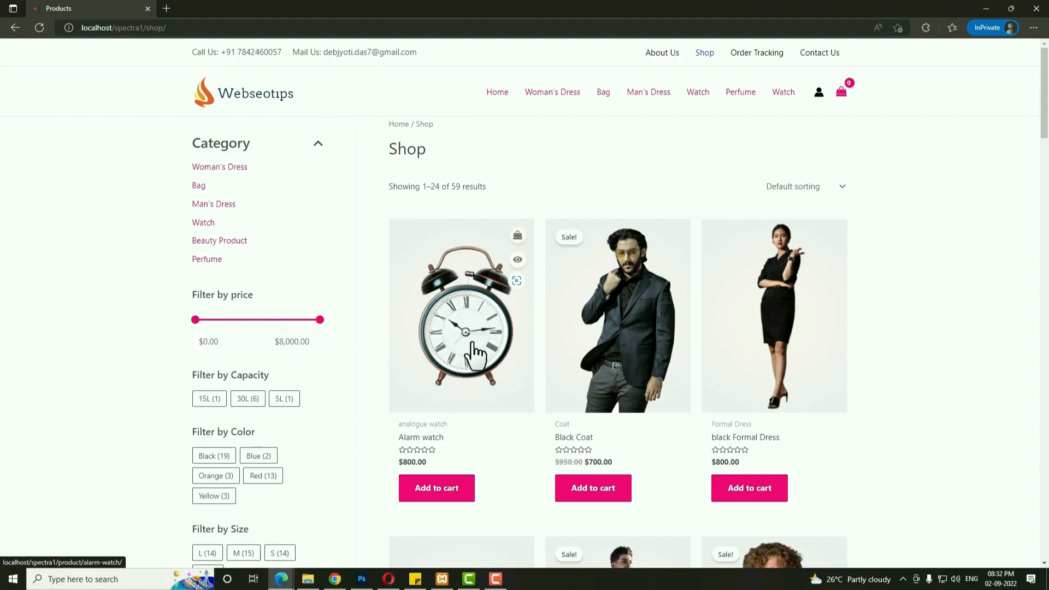
Quick-view the Alarm watch and its second photo, then close the preview.
left_click(518, 260)
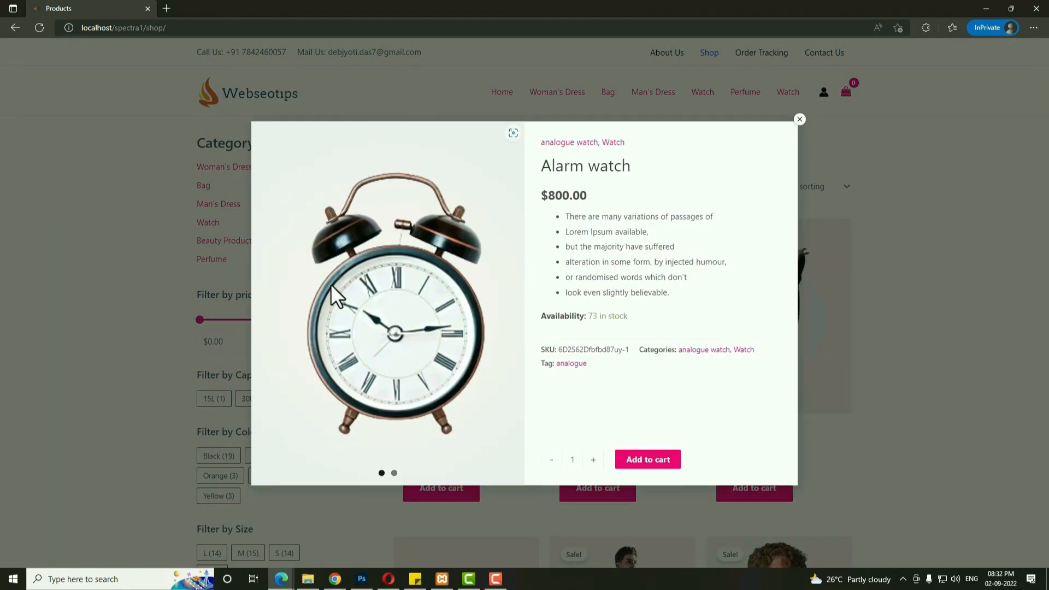
left_click(396, 473)
left_click(799, 121)
Add one Alarm watch to the cart from its product page and open the Cart showing $800.00.
left_click(475, 391)
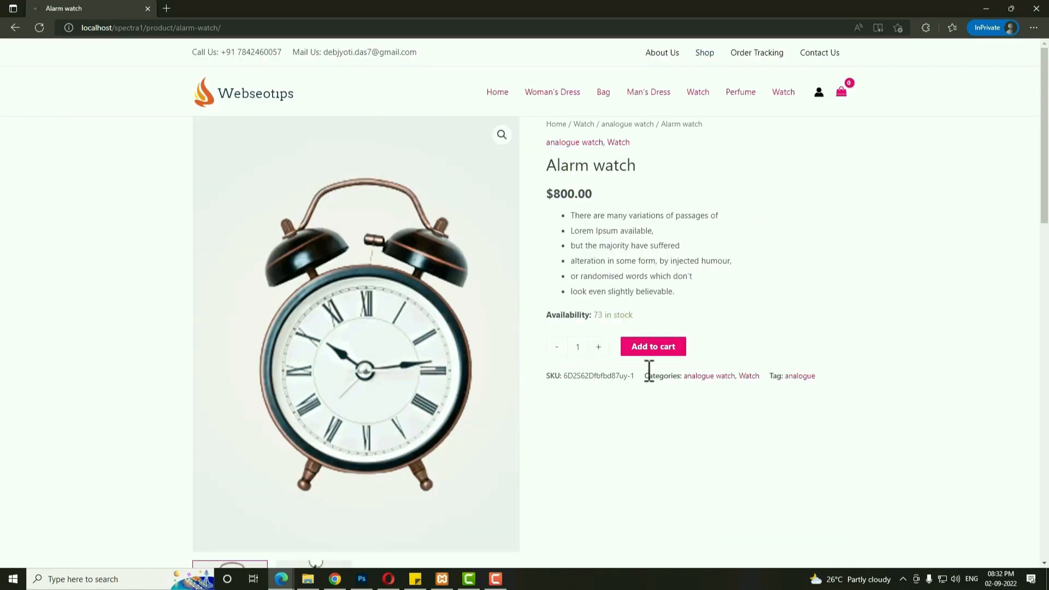
left_click(654, 347)
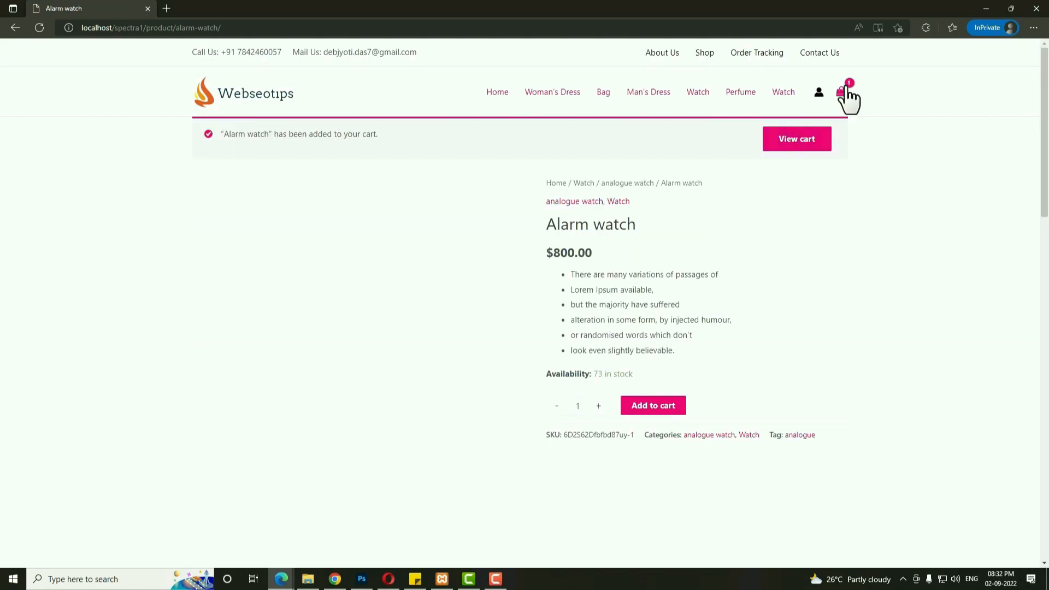
mouse_move(838, 97)
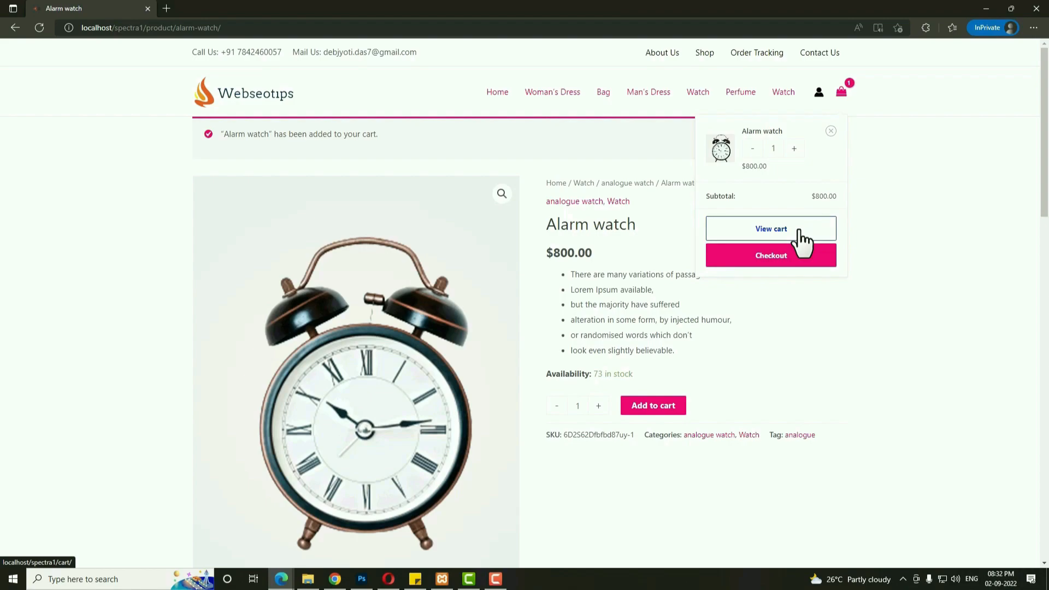
left_click(801, 236)
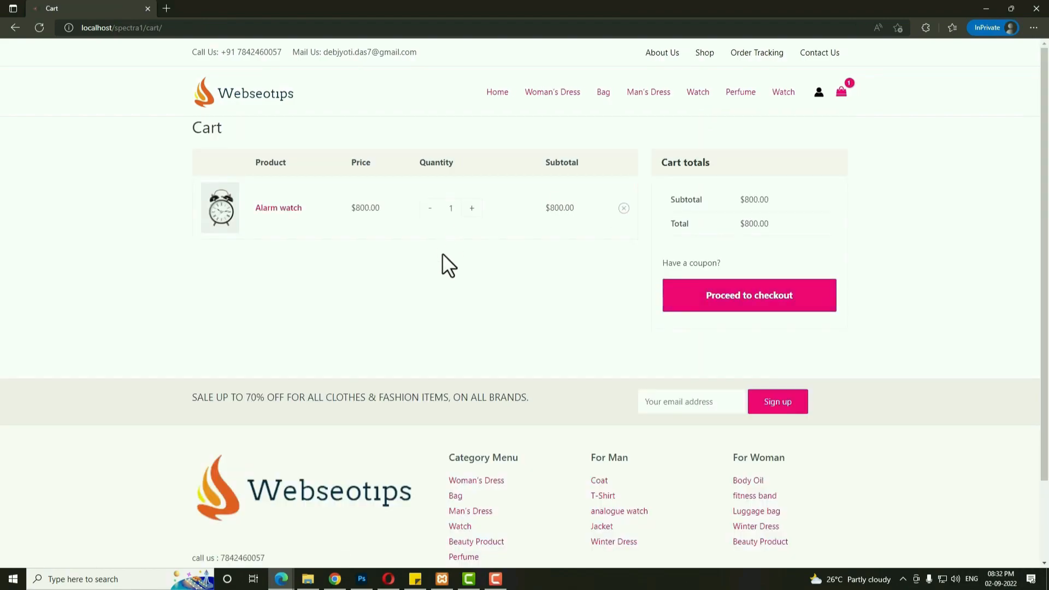
Go from the cart to checkout and enter the Indian billing details, including the phone number.
left_click(711, 262)
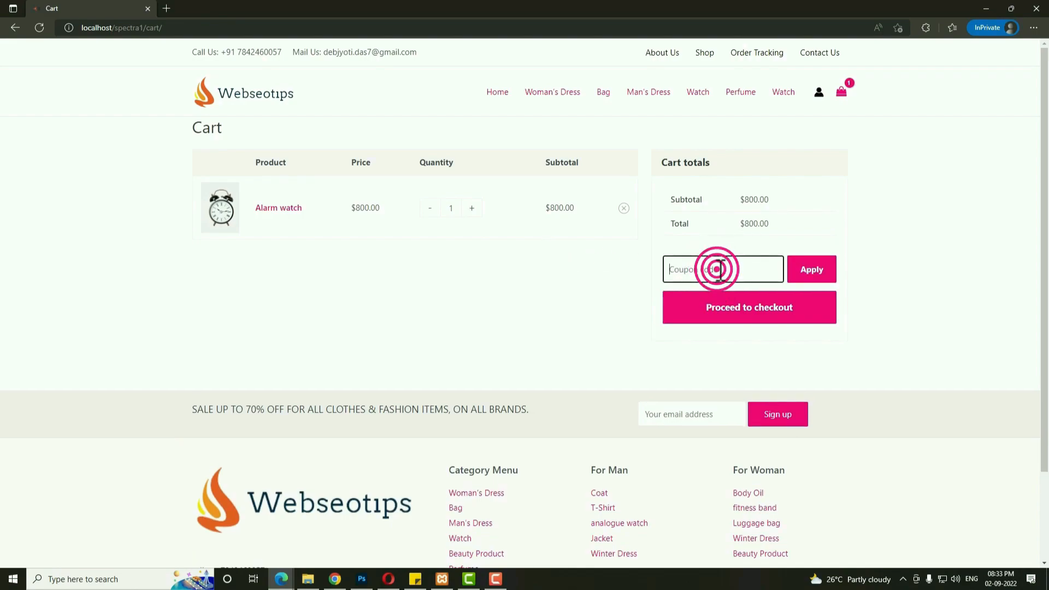
left_click(793, 317)
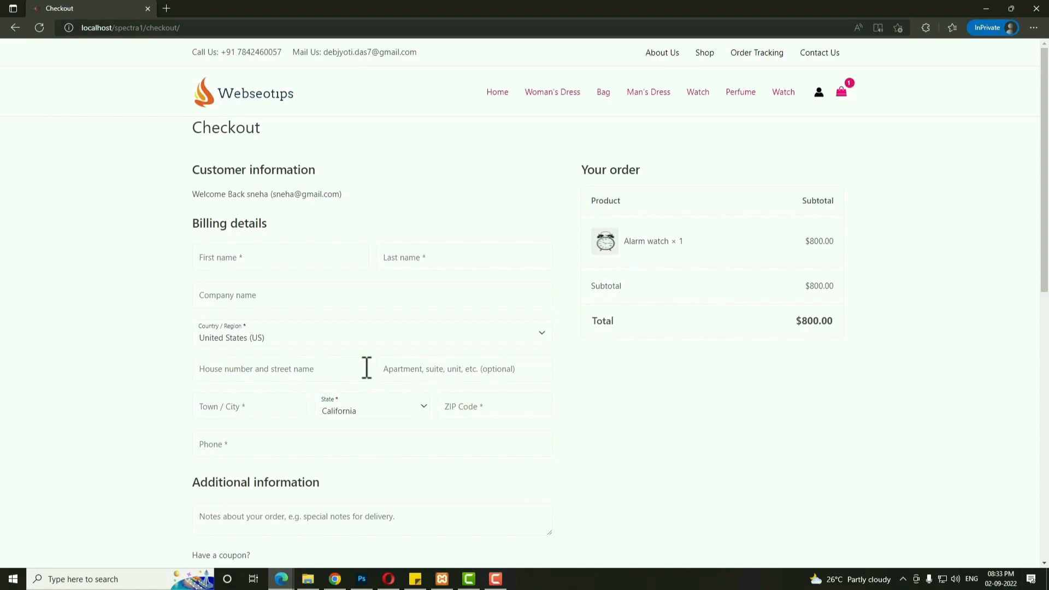
left_click(311, 263)
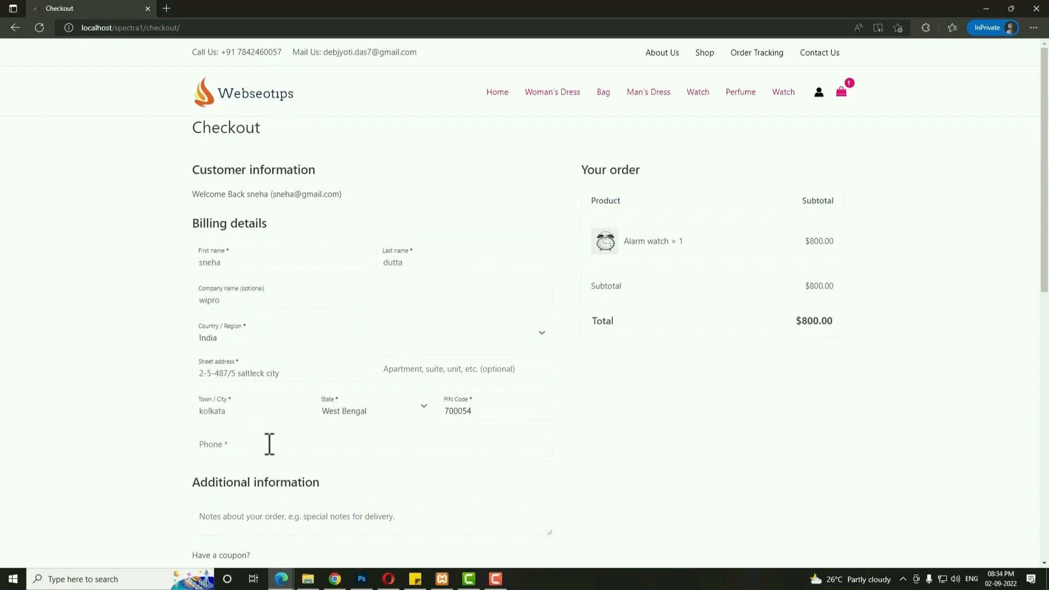
left_click(269, 444)
scroll(397, 355, "down", 4)
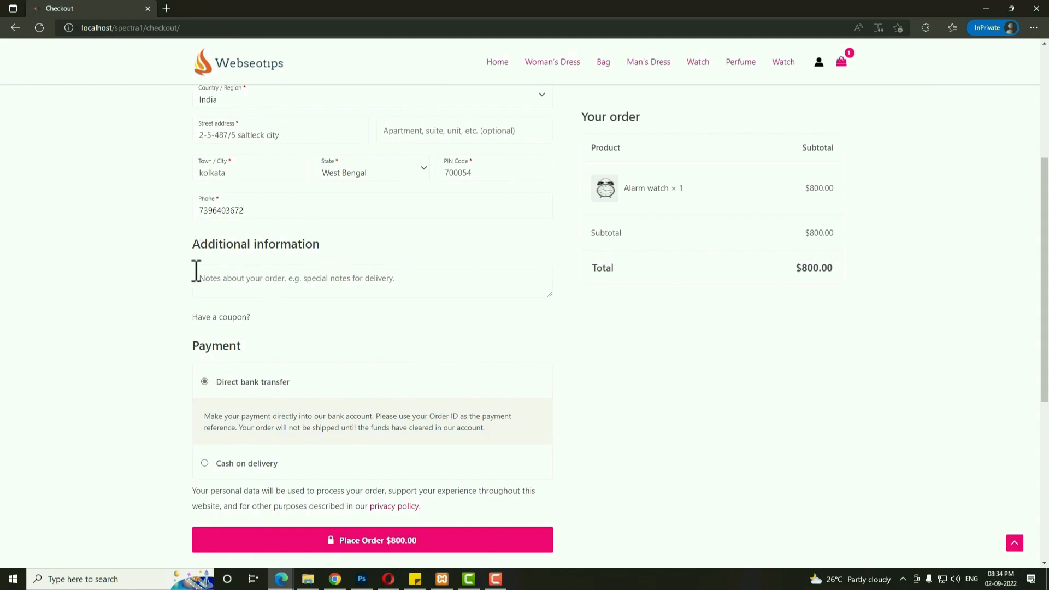
Choose Cash on delivery and place the $800.00 order for the Alarm watch.
left_click(225, 282)
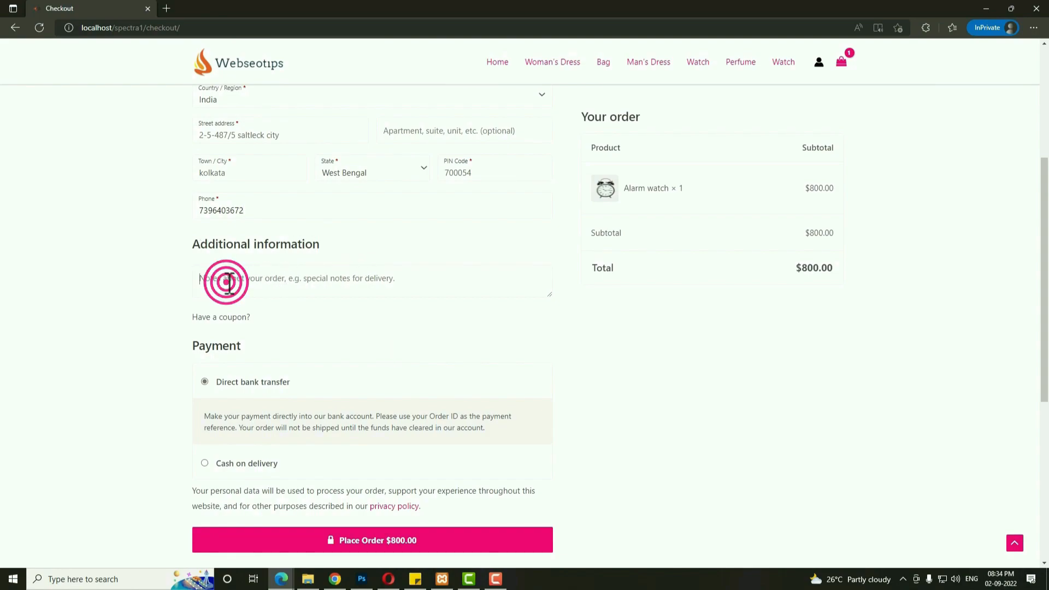
scroll(485, 310, "down", 3)
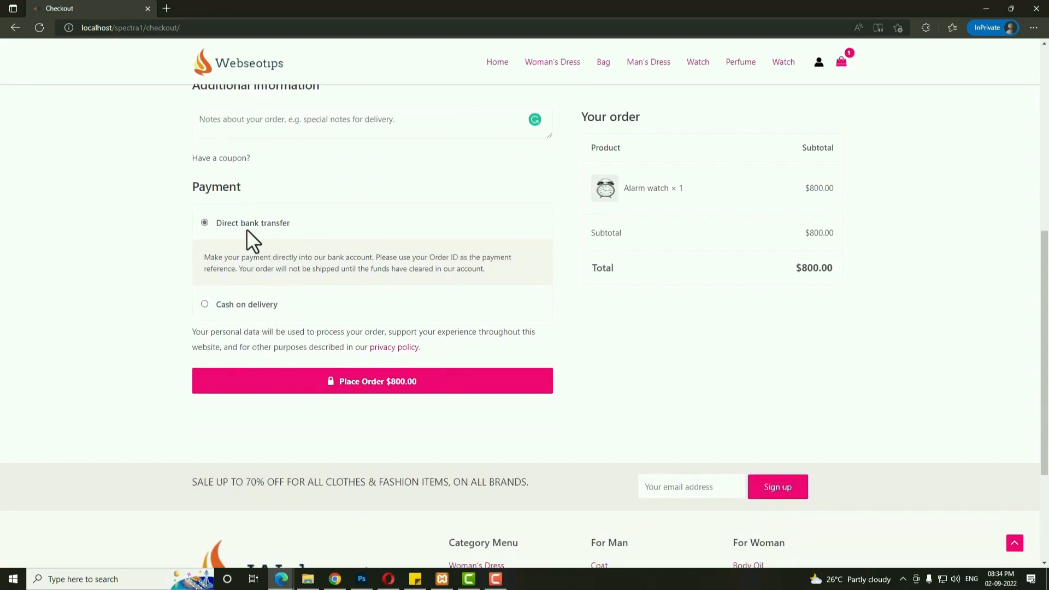
left_click(204, 304)
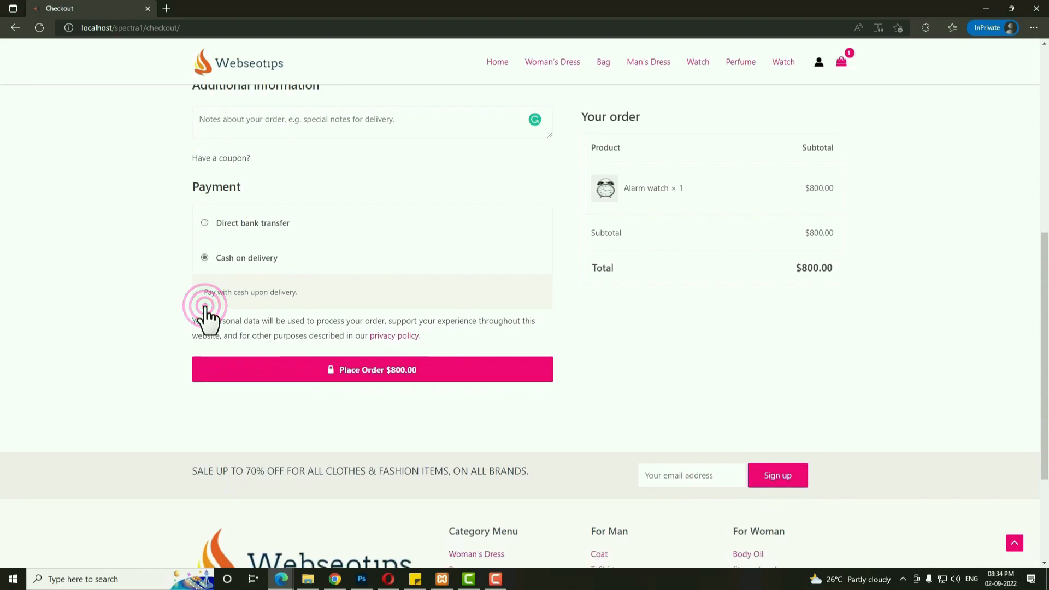
left_click(342, 373)
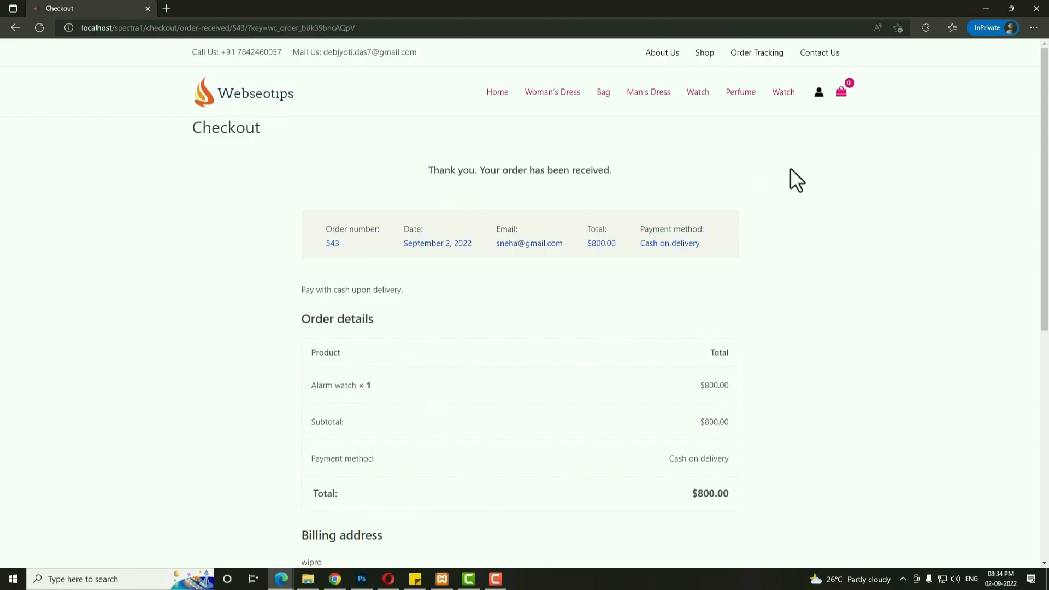
View the Alarm watch order under My account > Orders, showing Processing, then switch to the admin window.
scroll(637, 320, "down", 1)
scroll(642, 339, "up", 1)
left_click(821, 96)
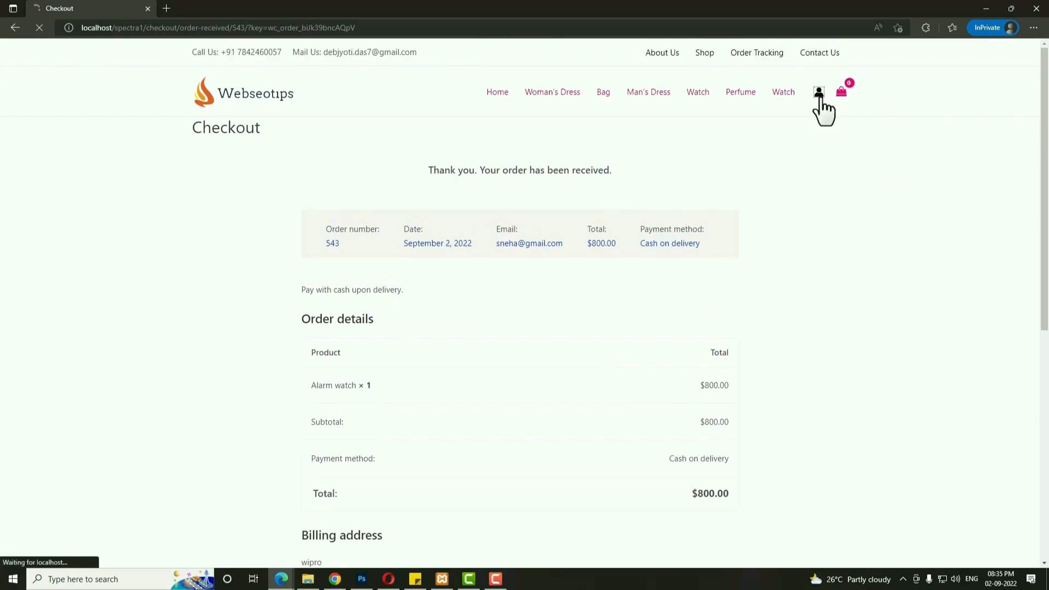
left_click(254, 250)
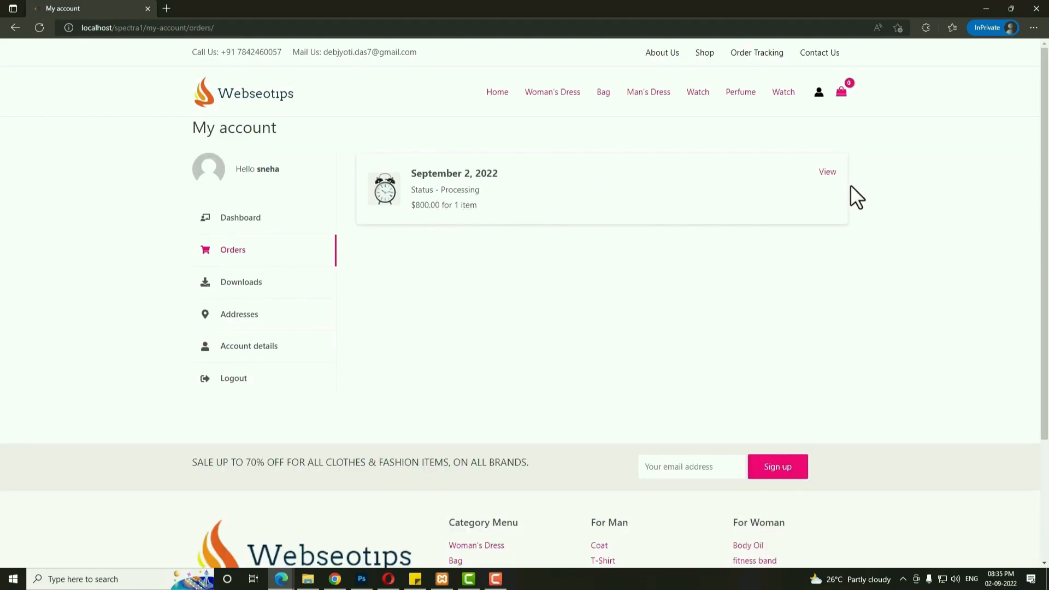
left_click(840, 174)
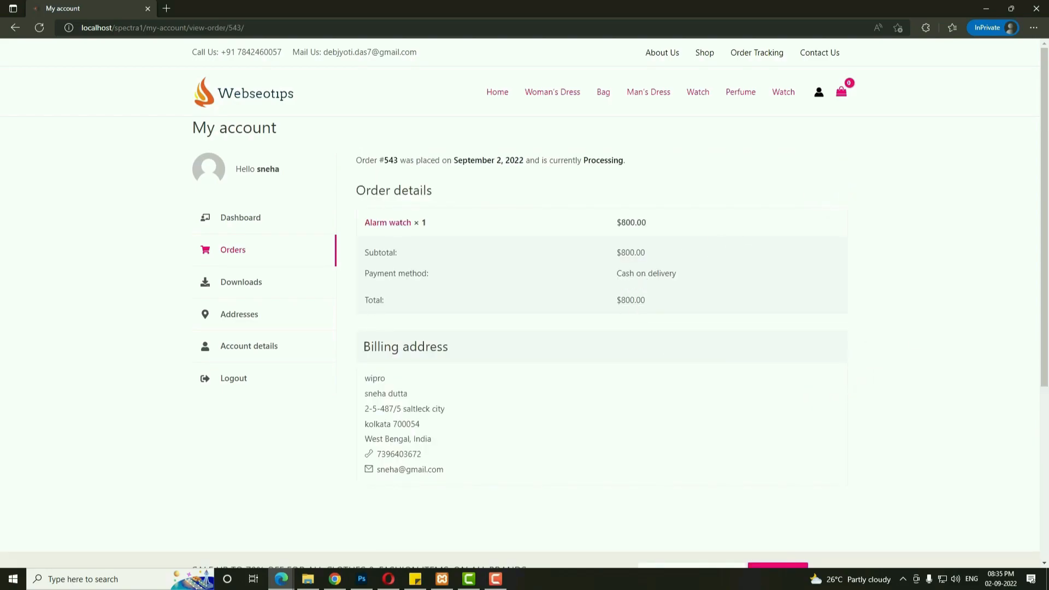
left_click_drag(533, 160, 628, 162)
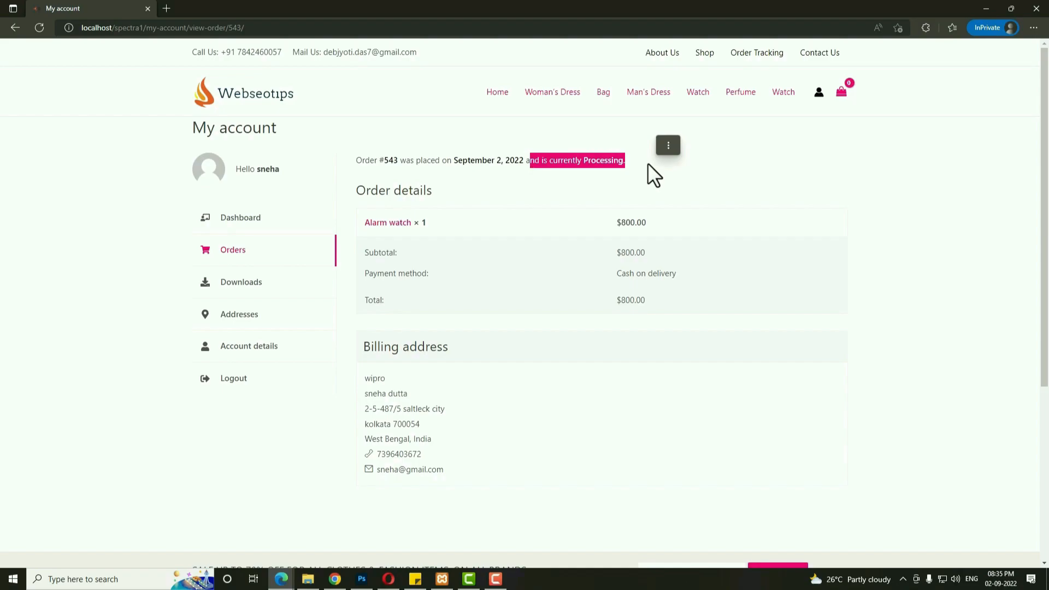
key("alt+Tab")
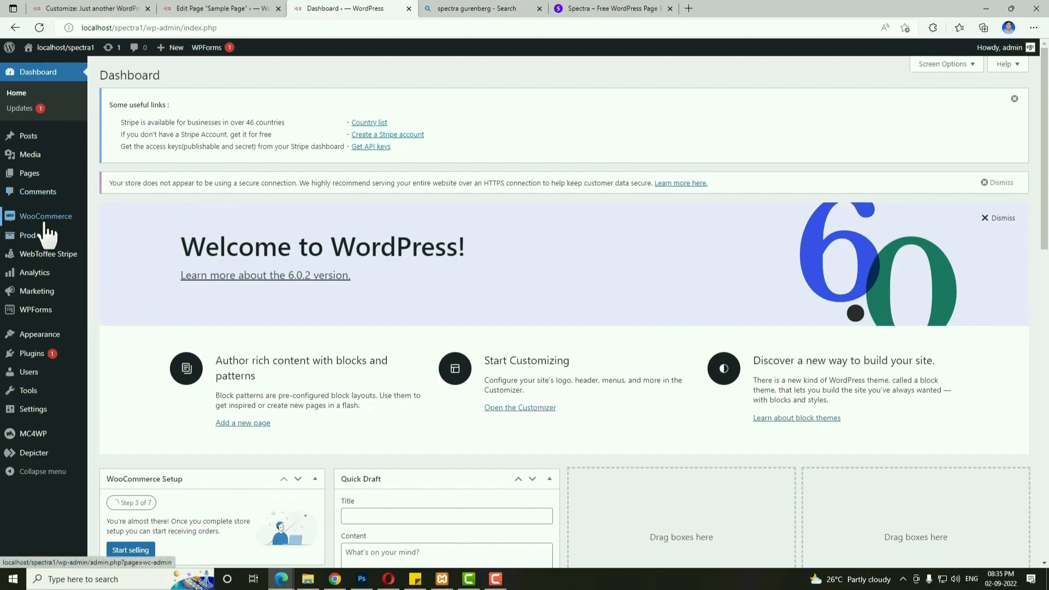
Set order #543's status to Completed in WooCommerce Orders and update it.
left_click(130, 237)
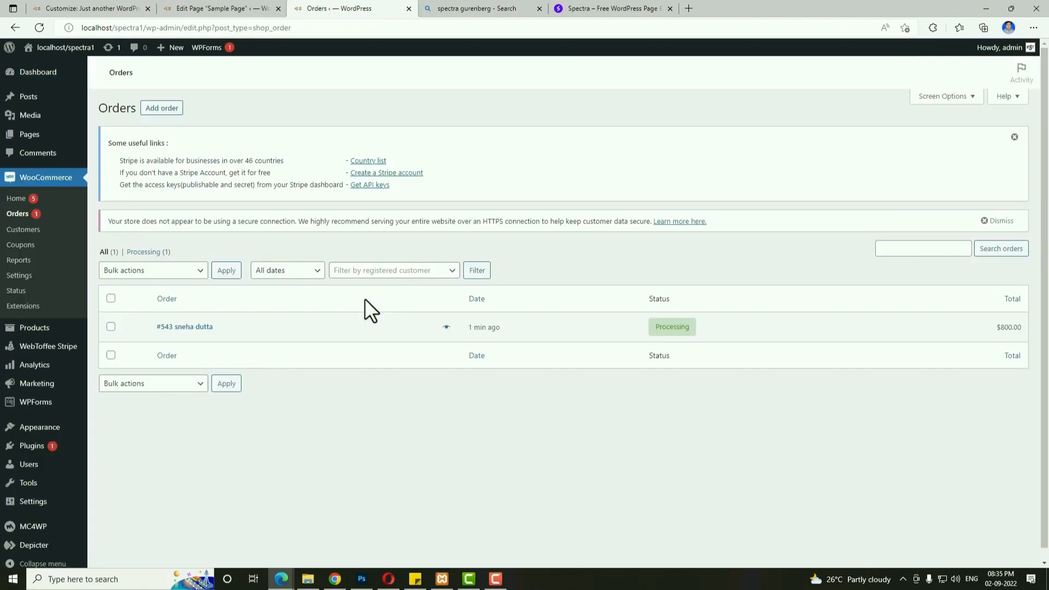
left_click(204, 330)
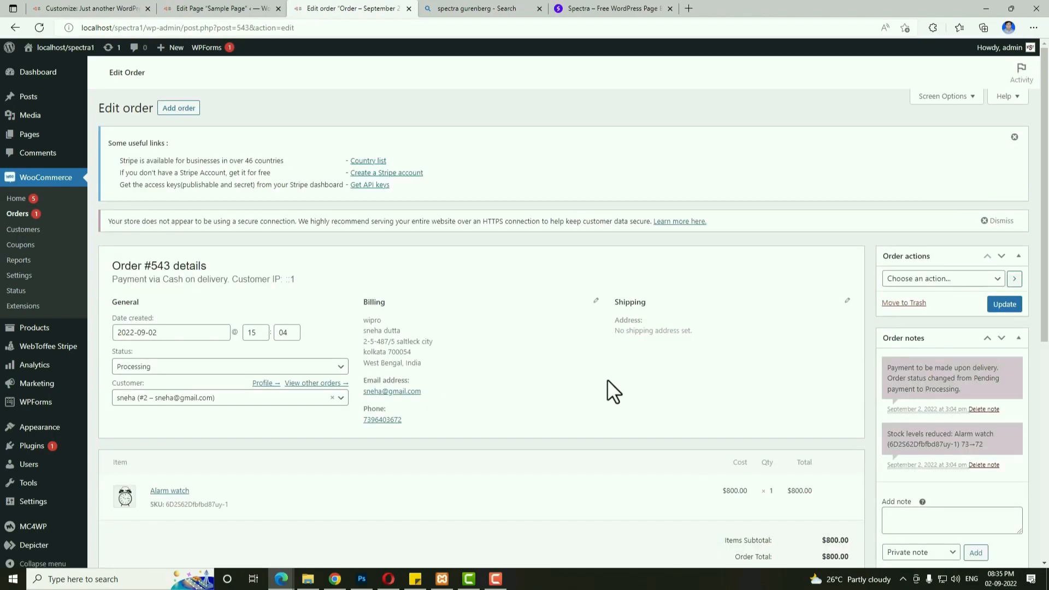
scroll(683, 429, "down", 3)
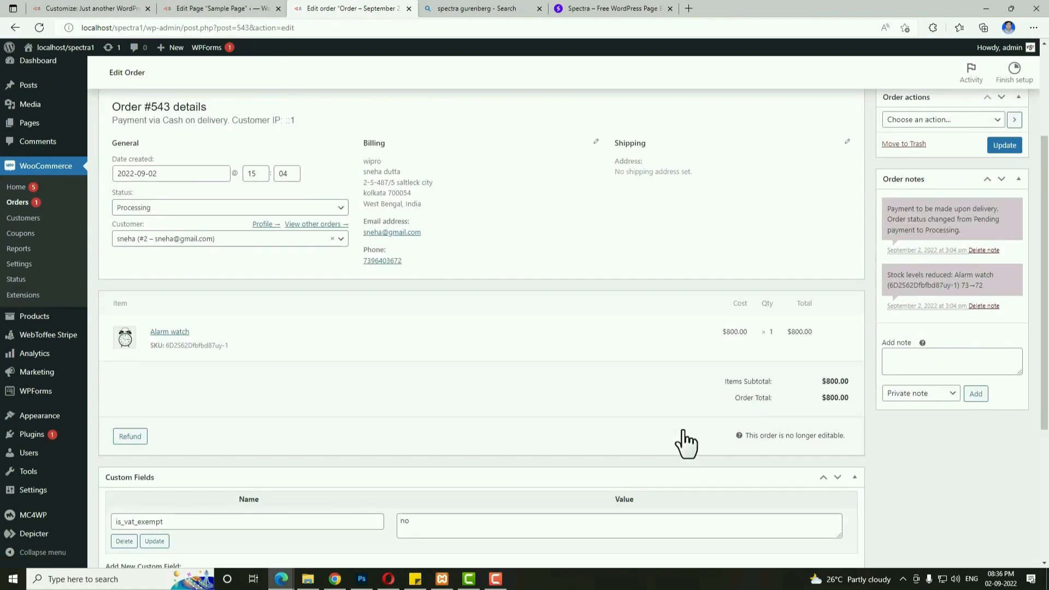
scroll(683, 429, "up", 3)
left_click(293, 388)
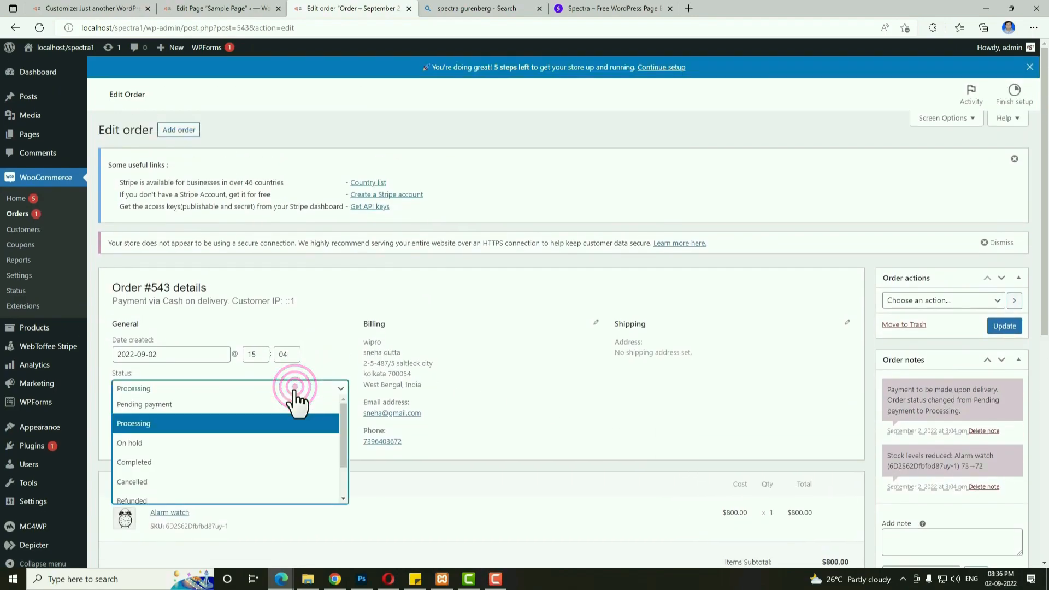
left_click(269, 464)
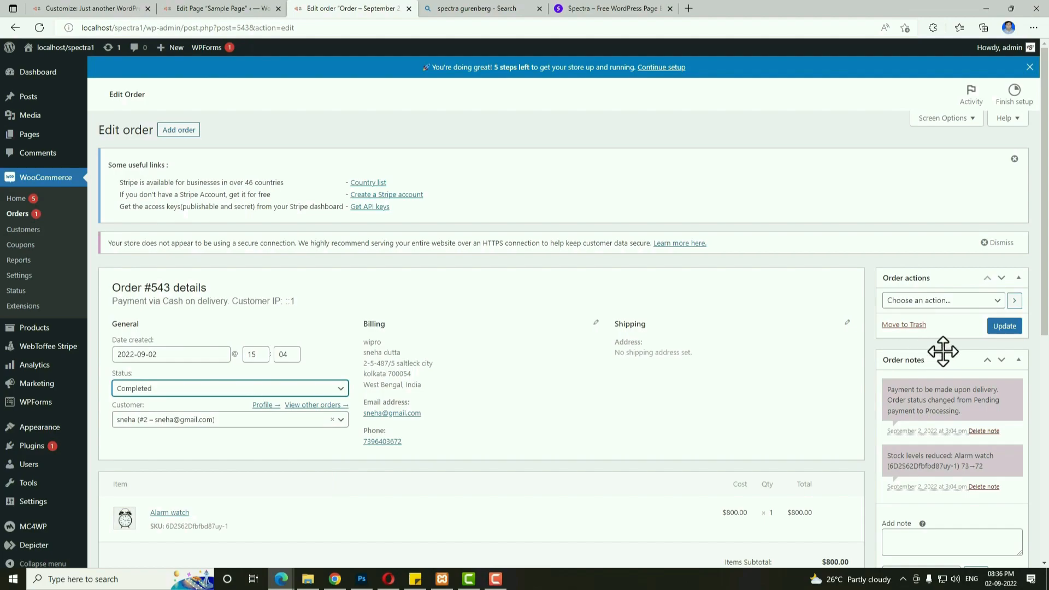
left_click(1013, 329)
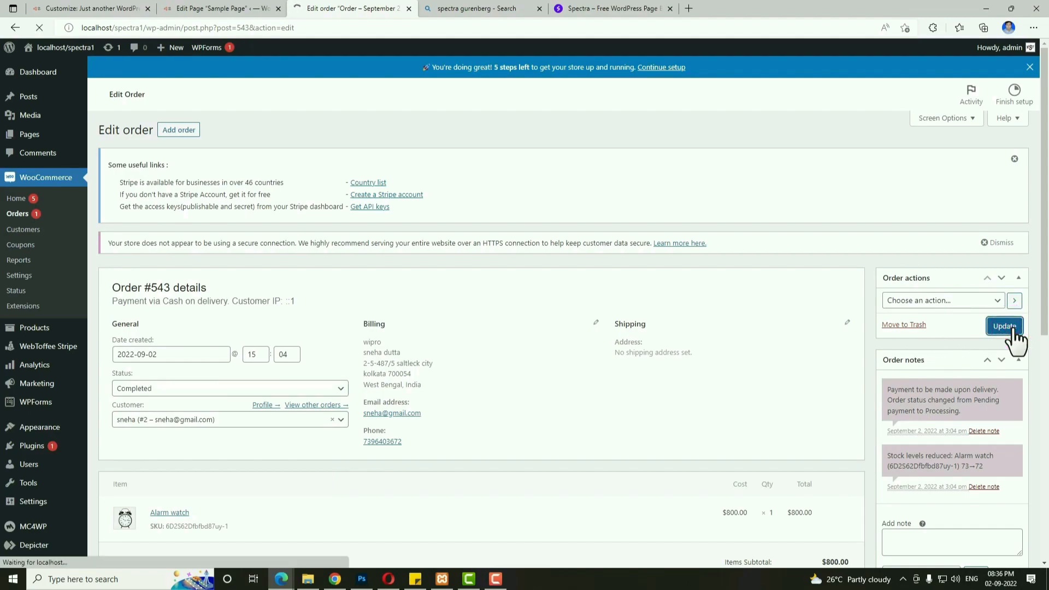
mouse_move(281, 579)
left_click(323, 539)
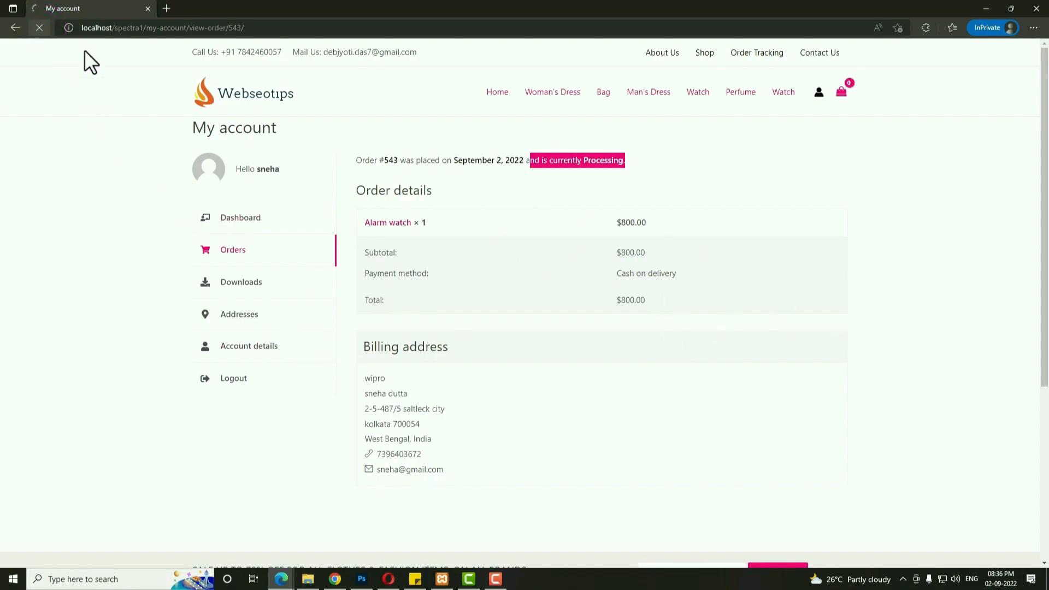
Confirm order #543 reads Completed for the customer, then switch to Chrome.
left_click(793, 137)
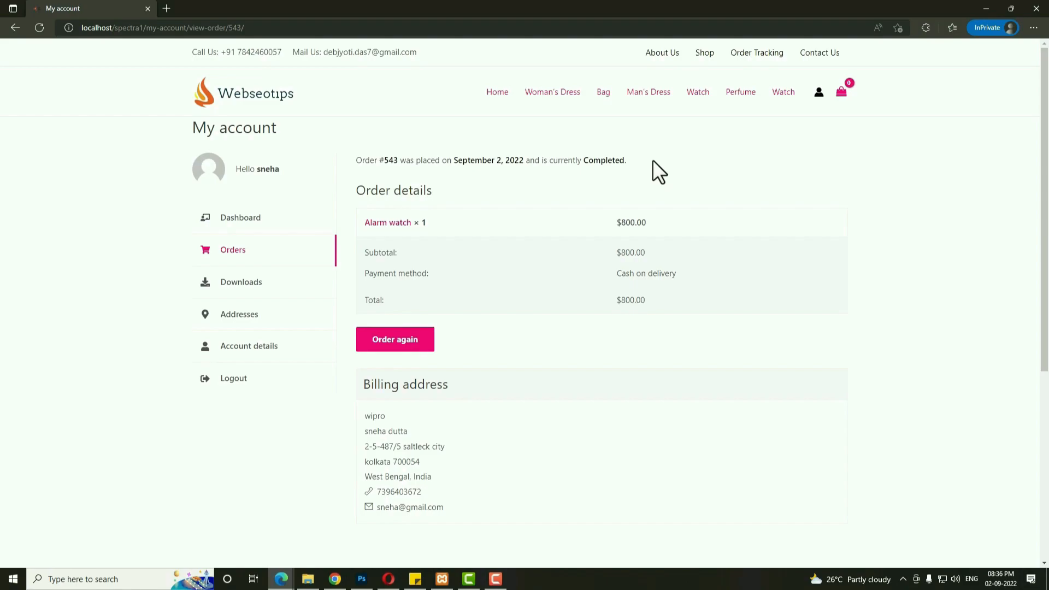
key("alt+Tab")
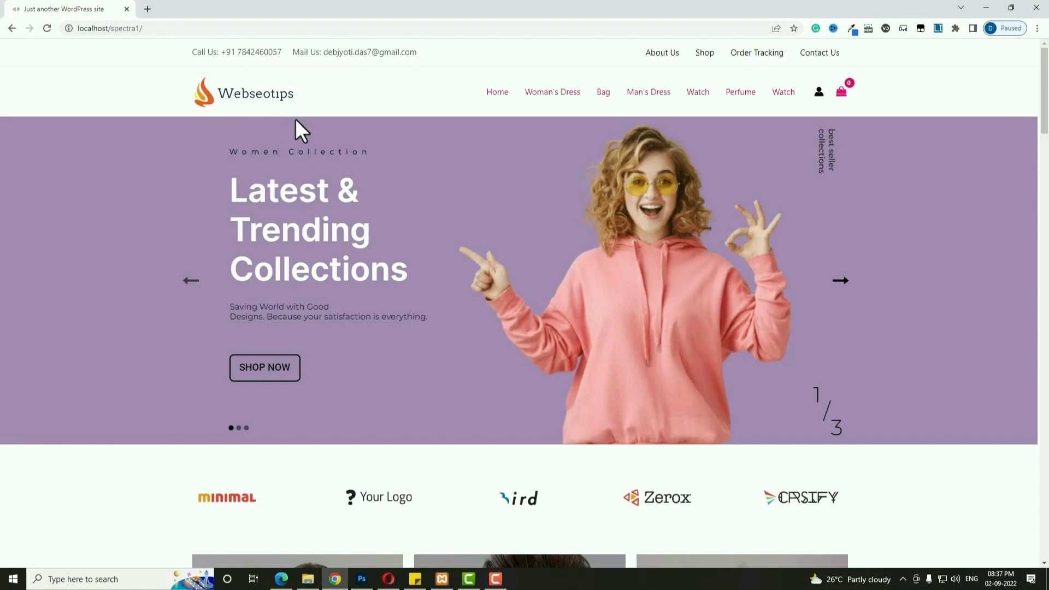
Search the web for xampp and open the Apache Friends download site.
left_click(151, 10)
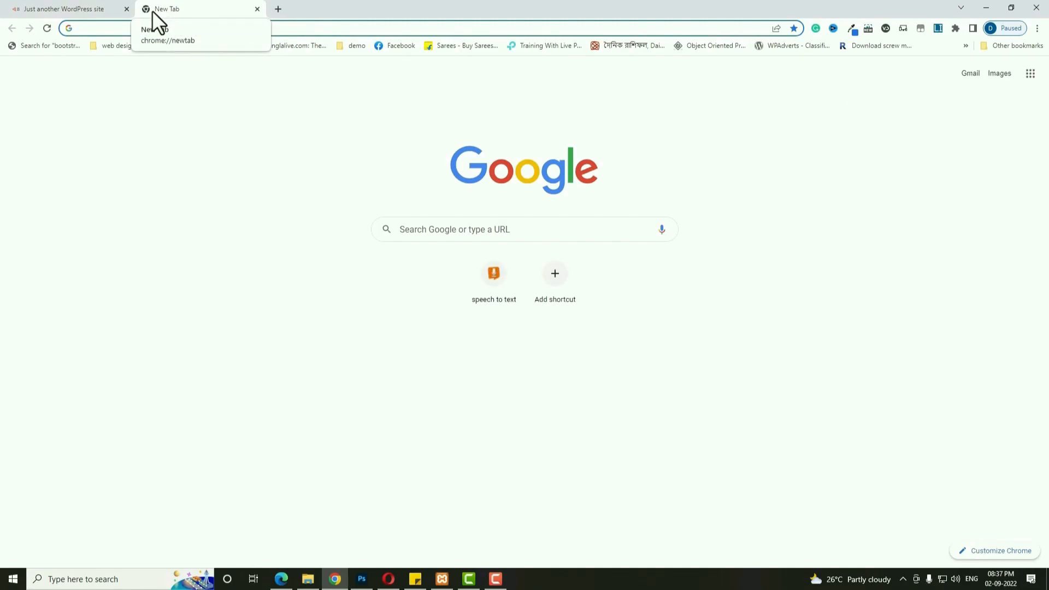
type("xampp")
key("Return")
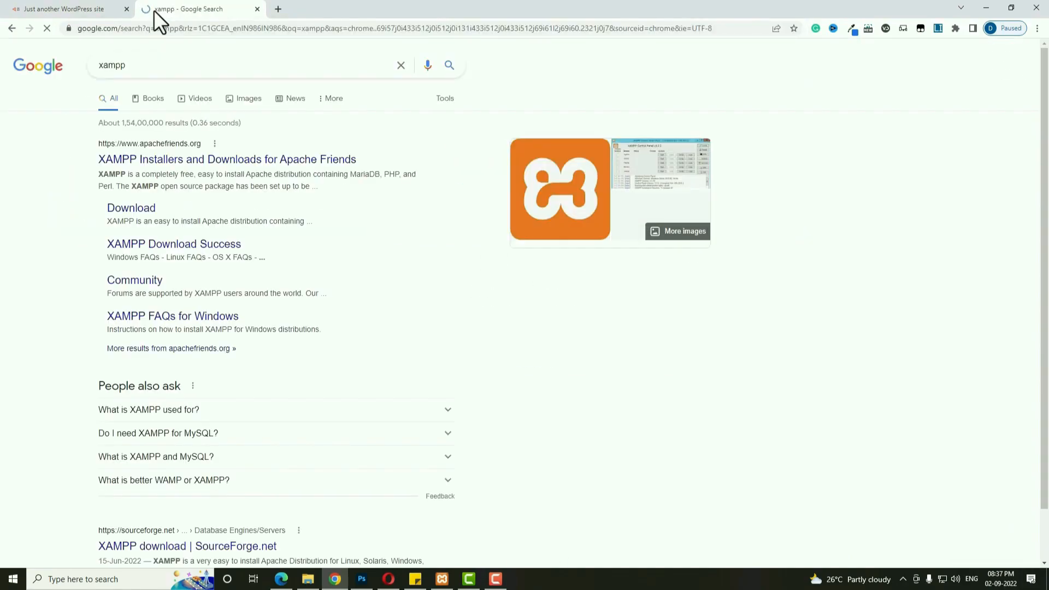
left_click(200, 160)
Download the Windows XAMPP 8.1.6 (64 bit) installer and cancel the Save As dialog.
scroll(437, 199, "down", 1)
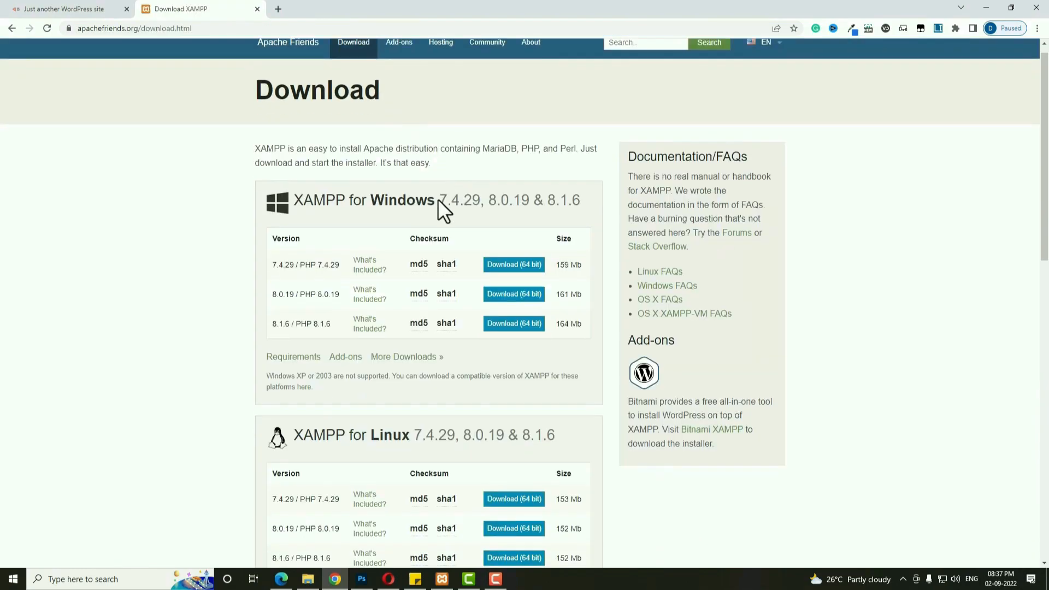
scroll(437, 198, "down", 1)
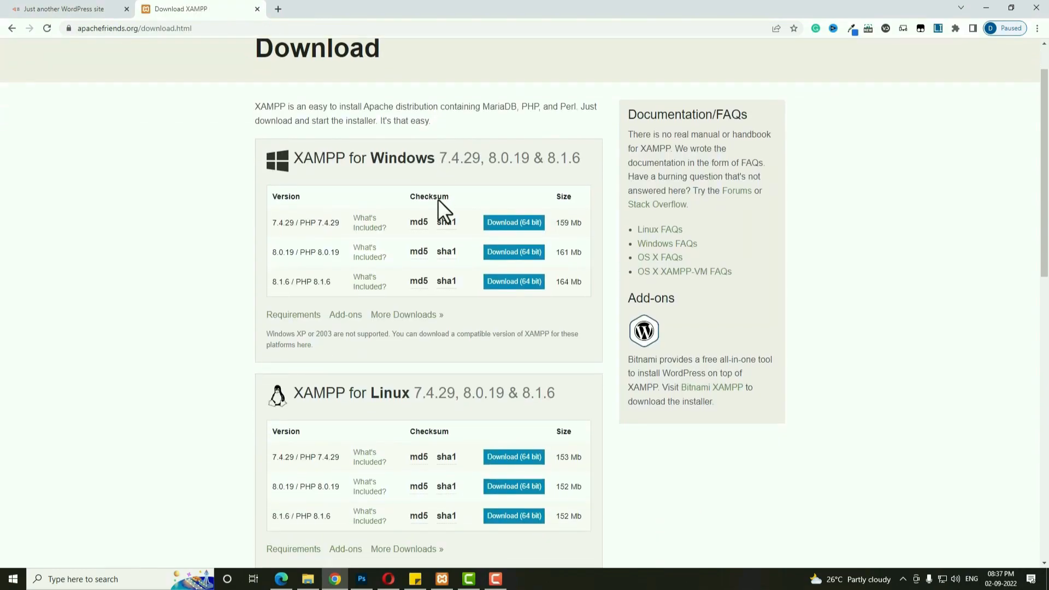
double_click(273, 281)
scroll(206, 304, "down", 2)
left_click_drag(269, 407, 283, 407)
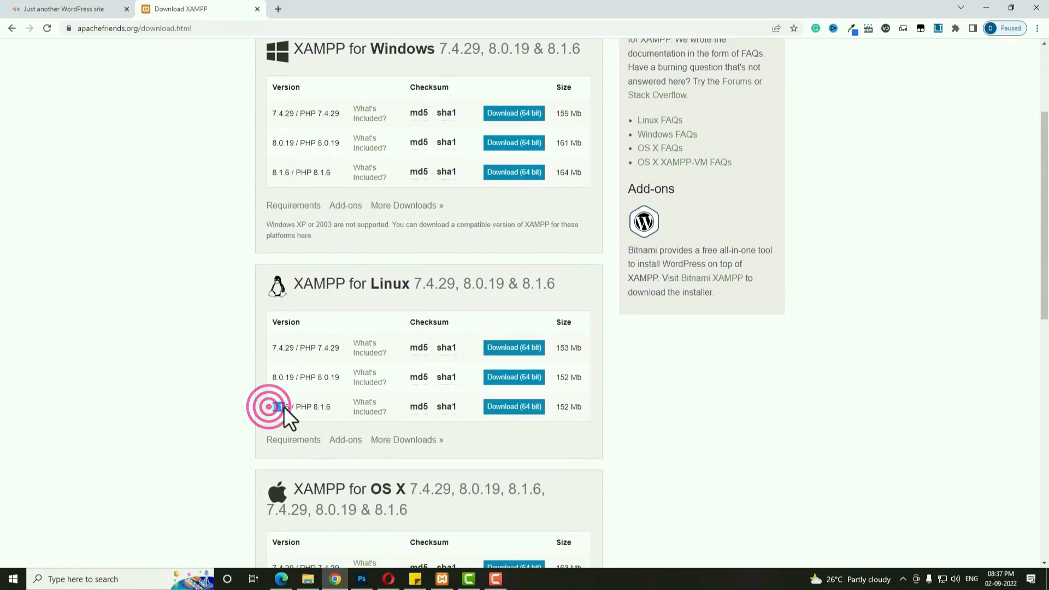
scroll(260, 391, "down", 6)
scroll(236, 382, "down", 1)
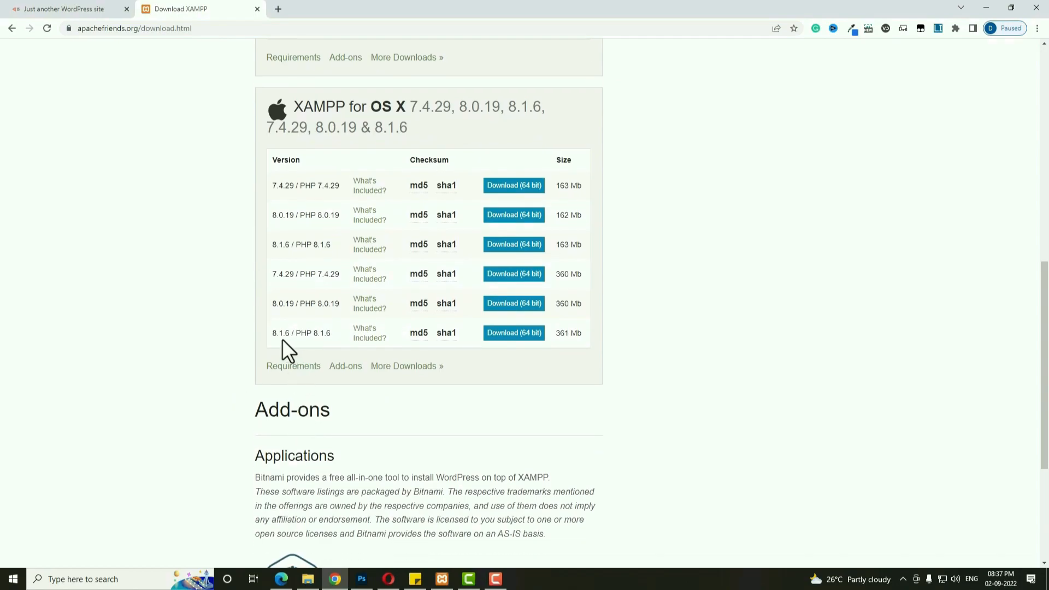
left_click_drag(271, 334, 292, 333)
scroll(414, 357, "up", 1)
scroll(414, 357, "up", 10)
left_click(513, 338)
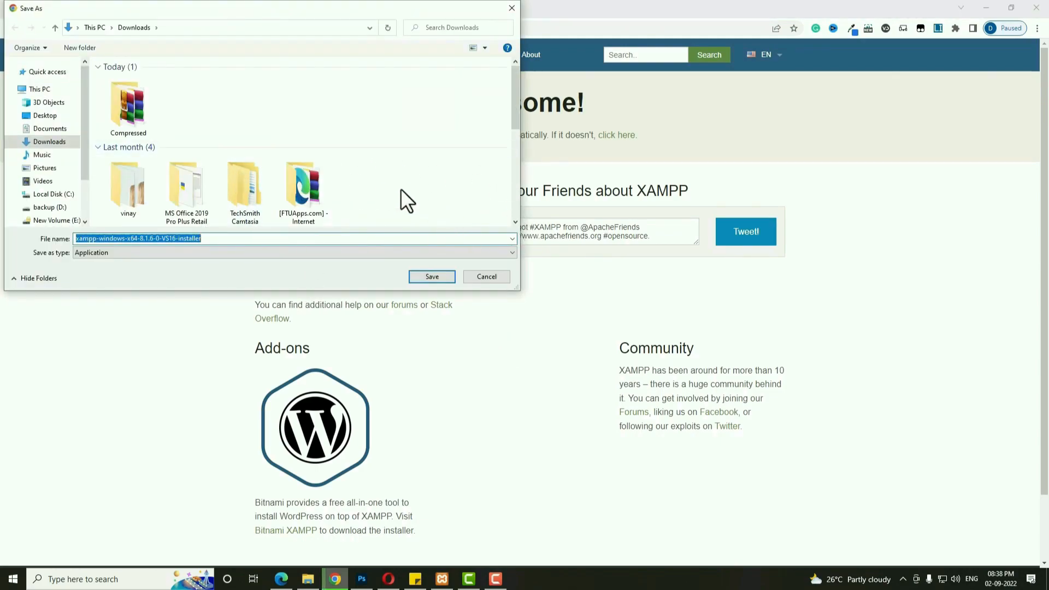
left_click(494, 276)
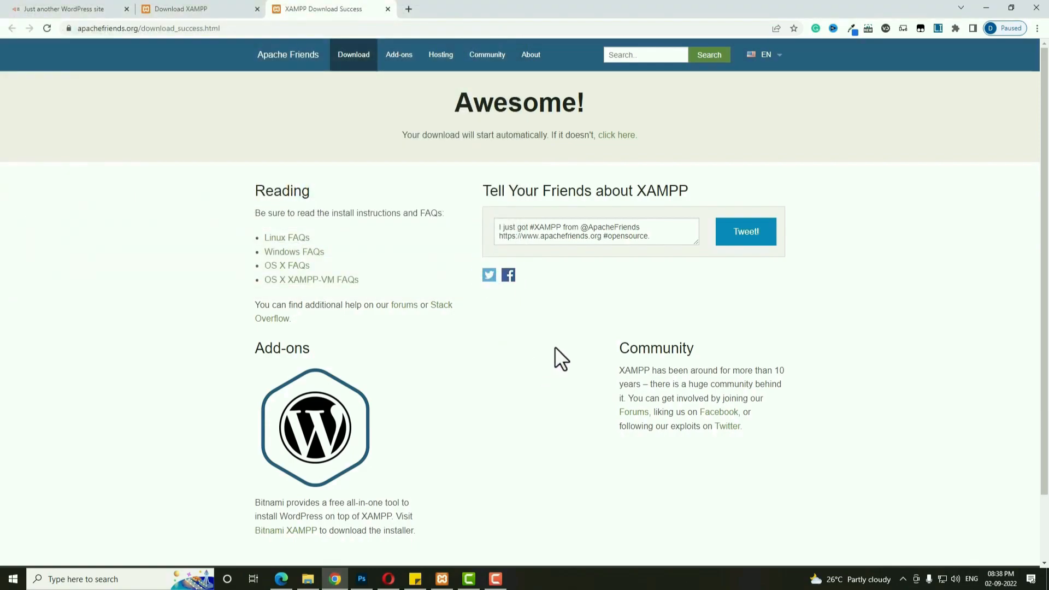
left_click(112, 579)
Launch XAMPP Control Panel from the Start search and start Apache and MySQL.
type("xa")
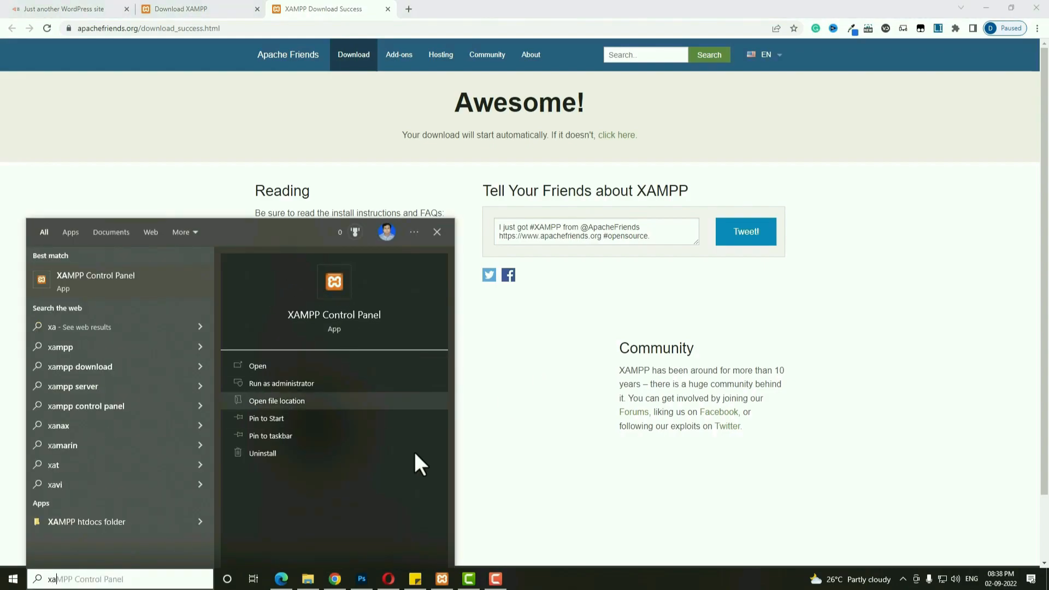
left_click(443, 579)
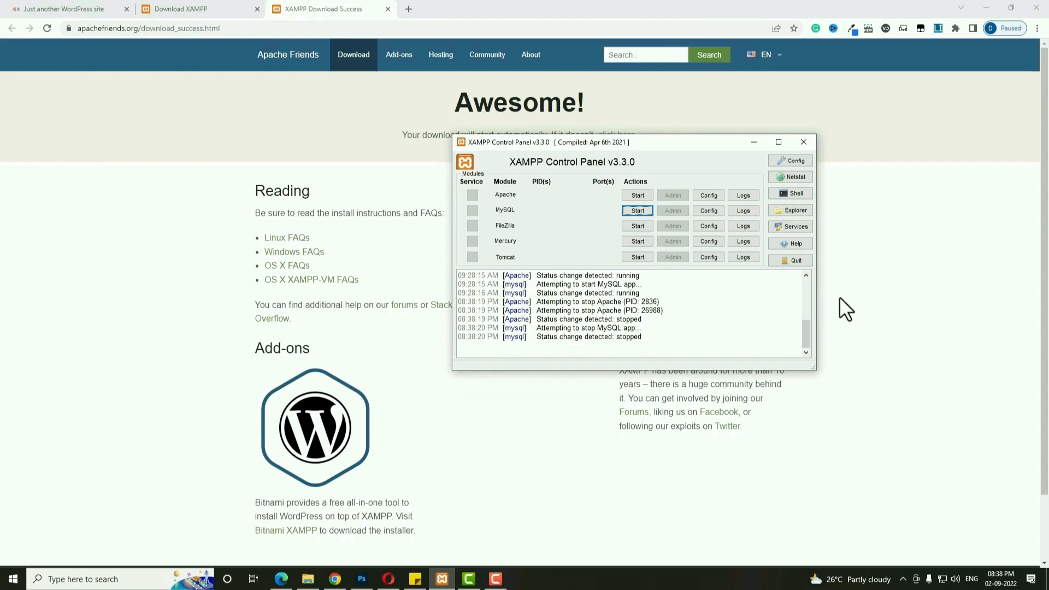
left_click(643, 194)
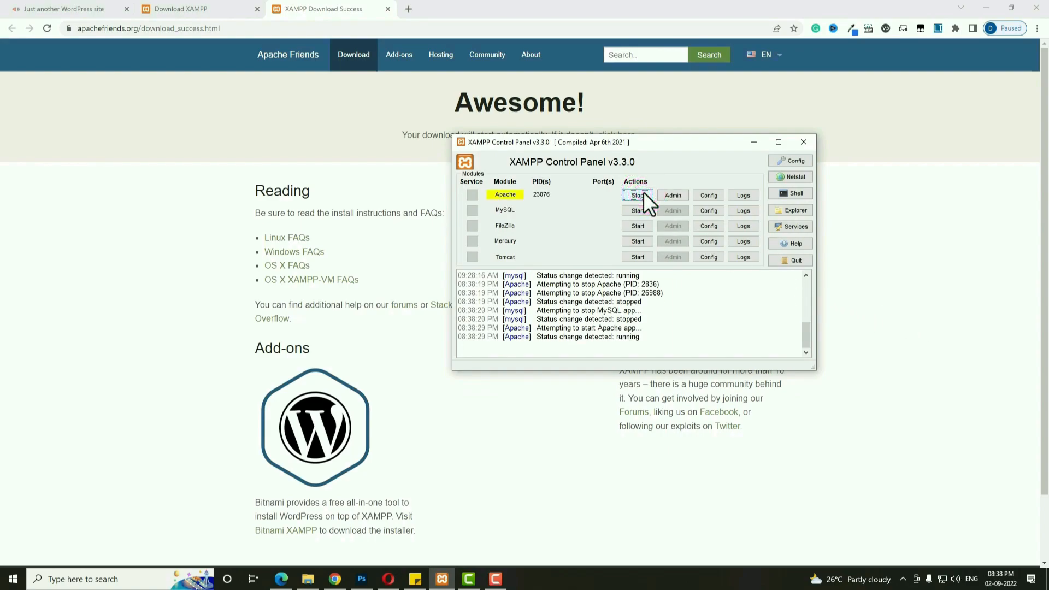
left_click(646, 211)
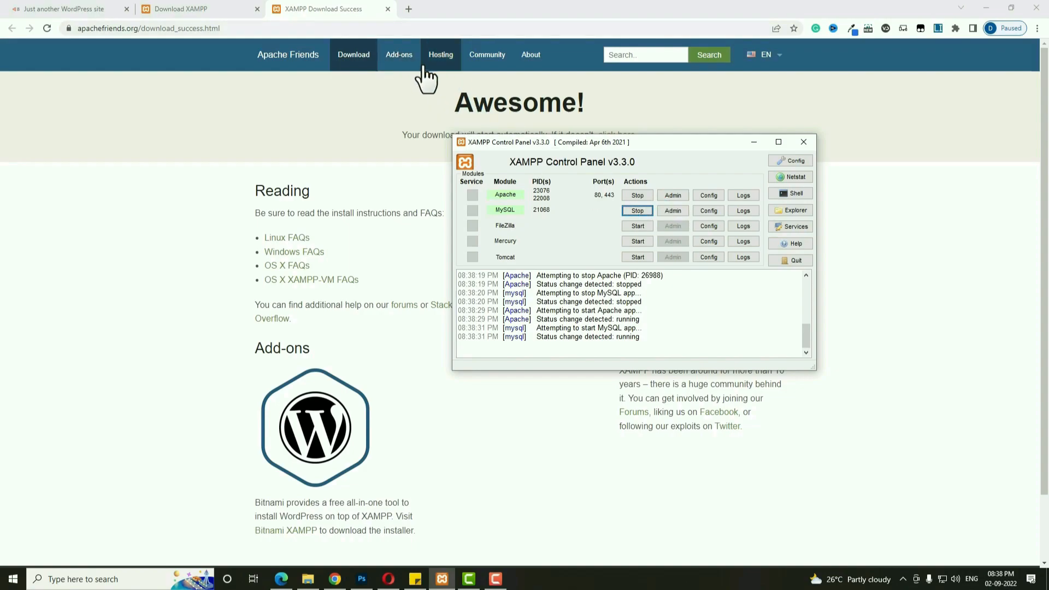
left_click(301, 96)
left_click(409, 9)
Load localhost in a new tab and open phpMyAdmin from the XAMPP dashboard.
left_click(400, 26)
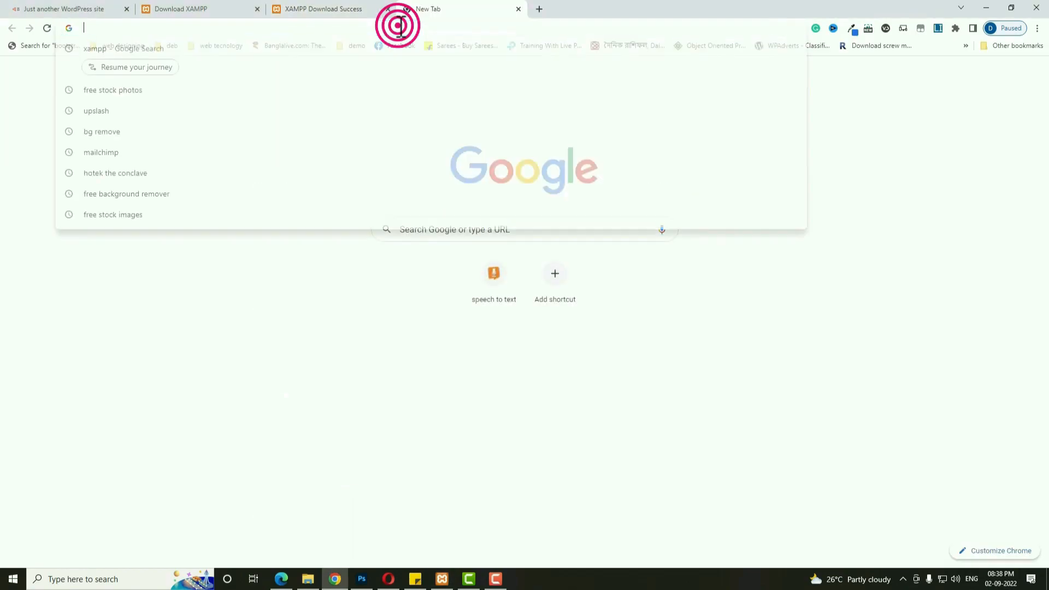
type("localhost")
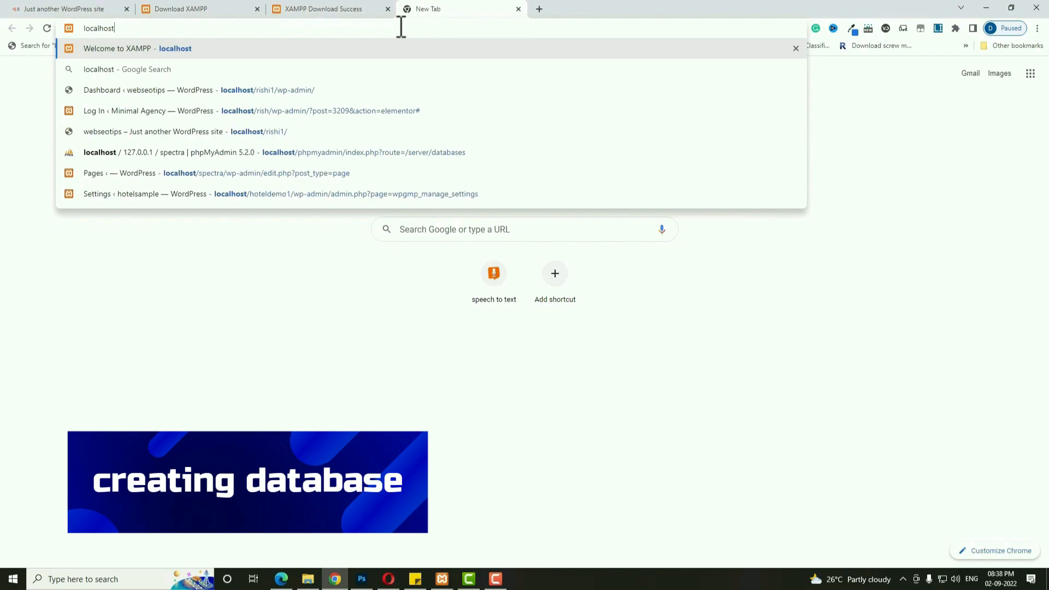
key("Return")
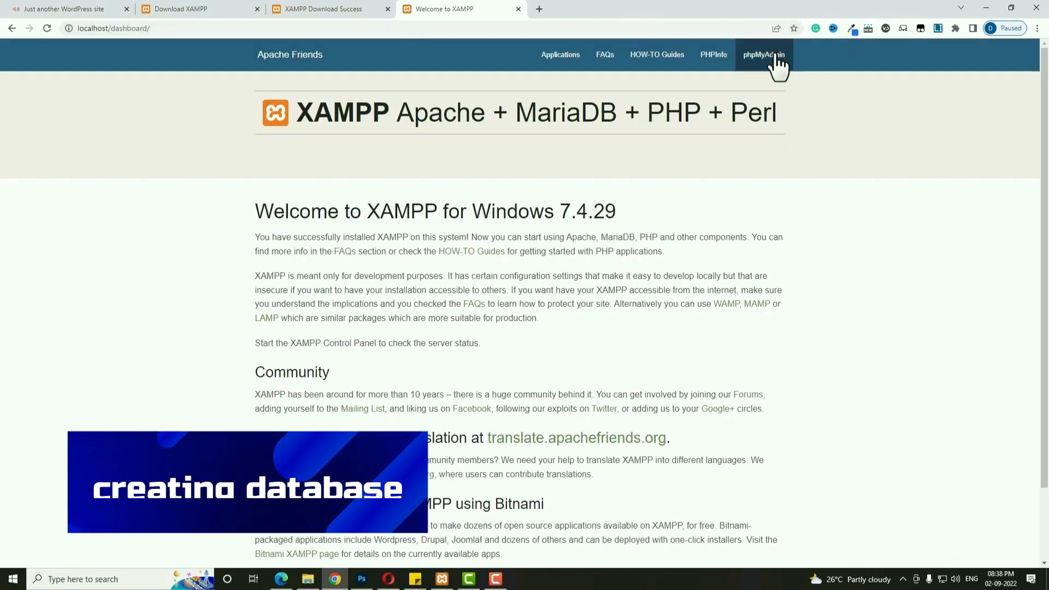
left_click(774, 54)
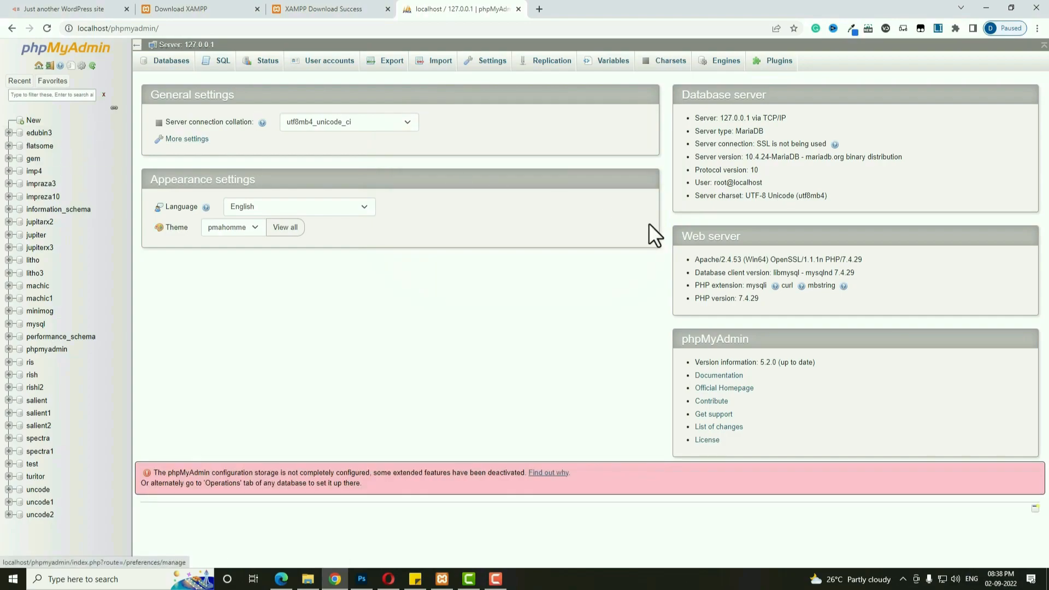
Create a new database named spectra2 from the New panel.
left_click(34, 121)
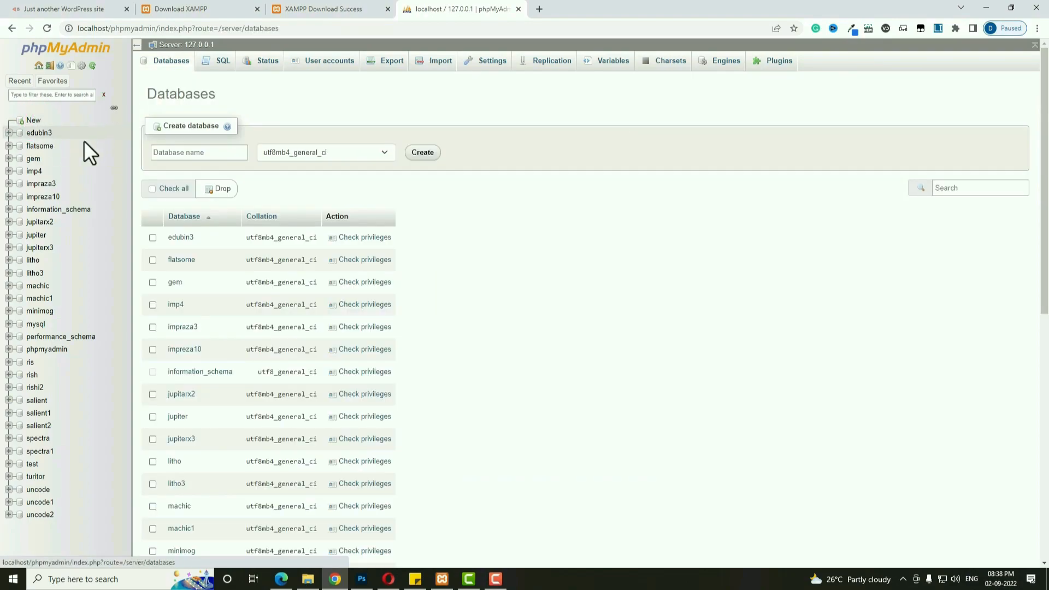
left_click(188, 152)
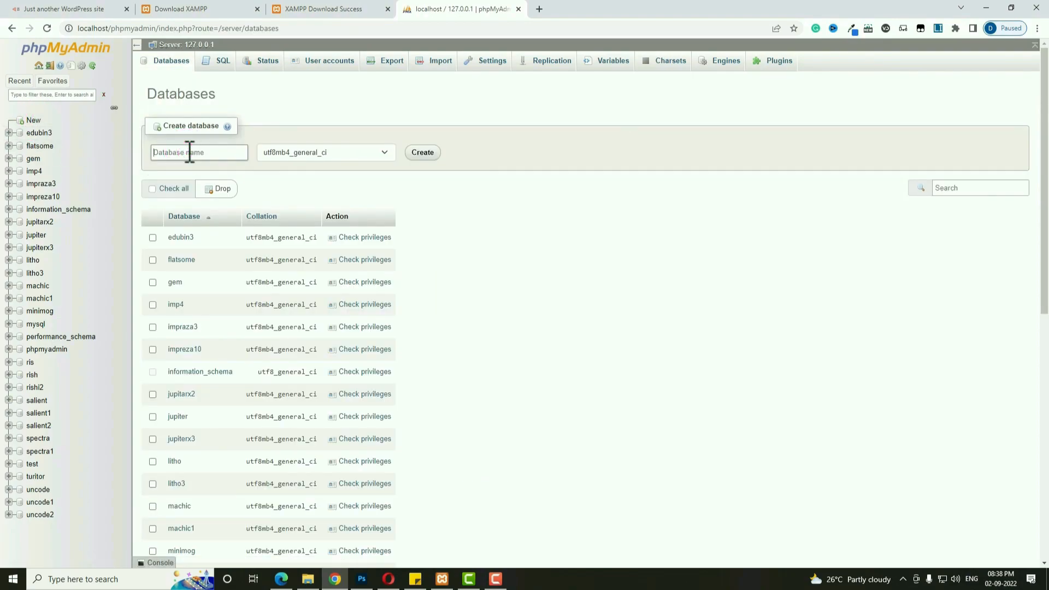
type("spectrs")
type("2")
double_click(189, 152)
left_click(206, 152)
double_click(186, 151)
left_click(189, 152)
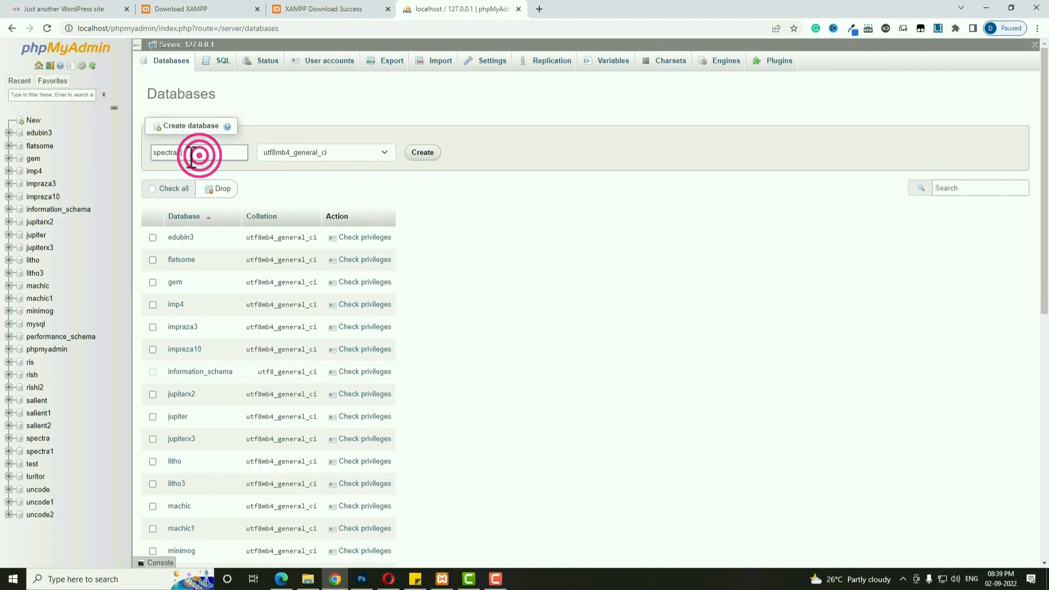
left_click(424, 153)
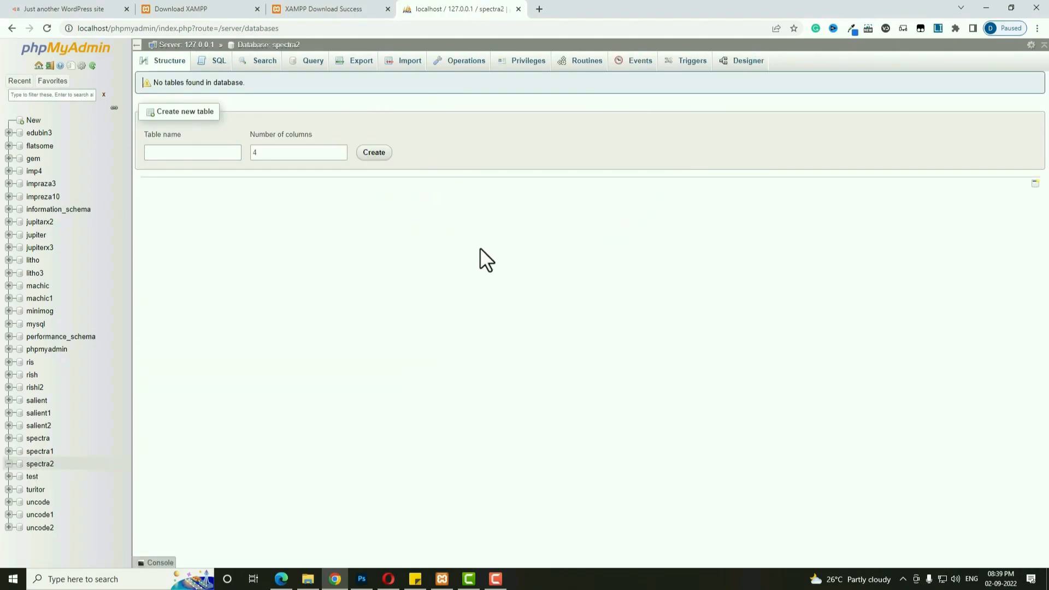
left_click(539, 9)
left_click(649, 9)
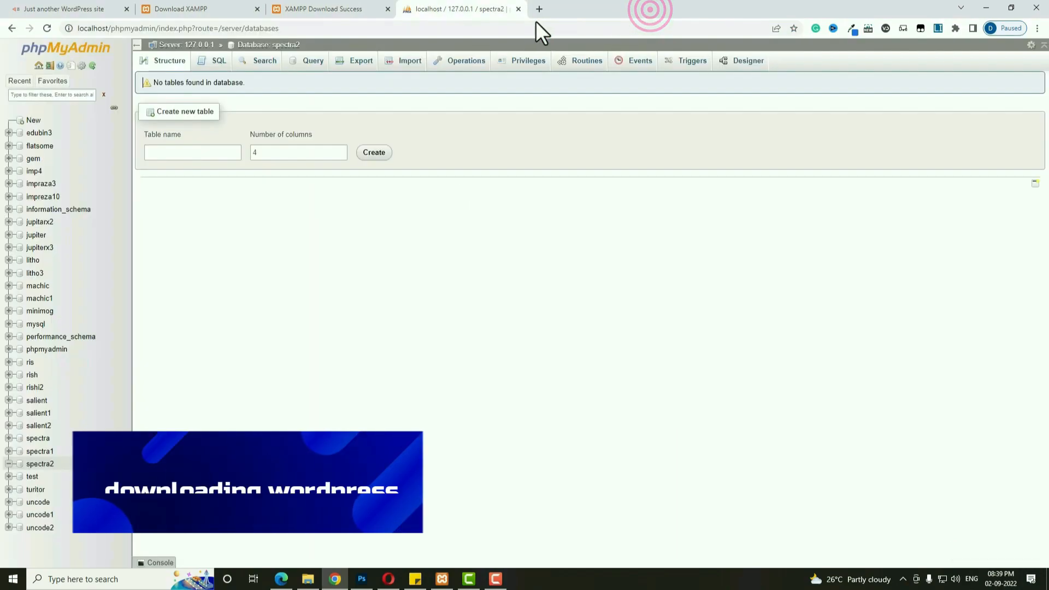
Download WordPress 6.0.2 from wordpress.org's Get WordPress page and open wordpress-6.0.2.zip.
left_click(542, 9)
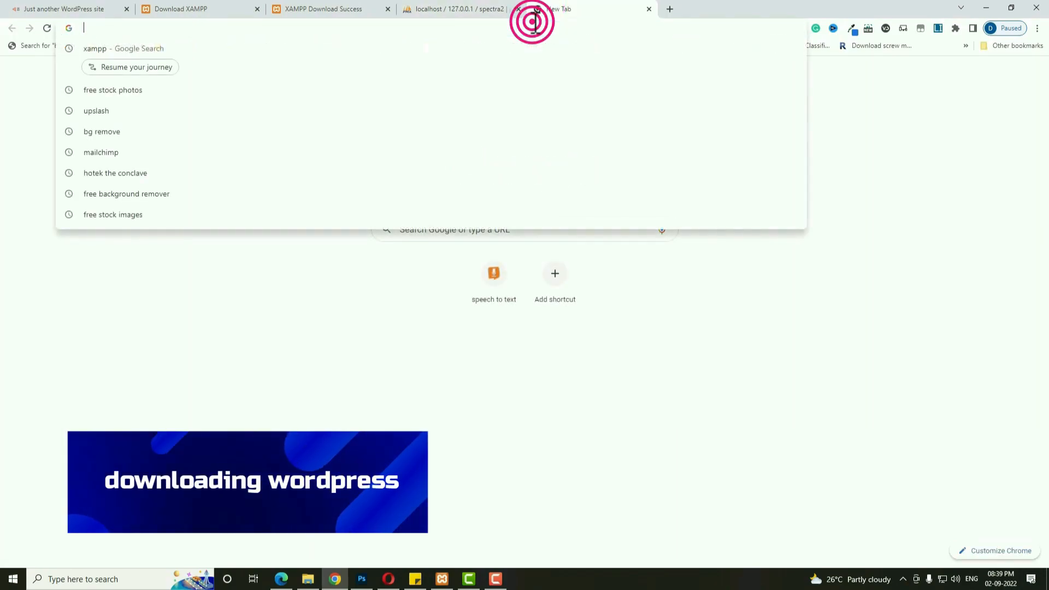
type("word")
key("Return")
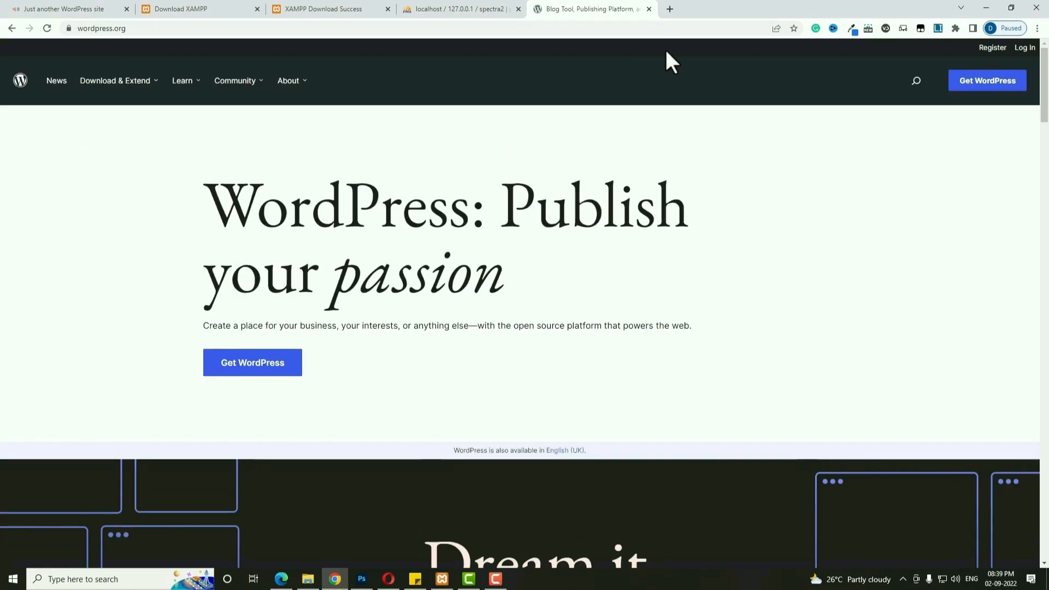
left_click(987, 88)
scroll(710, 330, "down", 1)
left_click(310, 348)
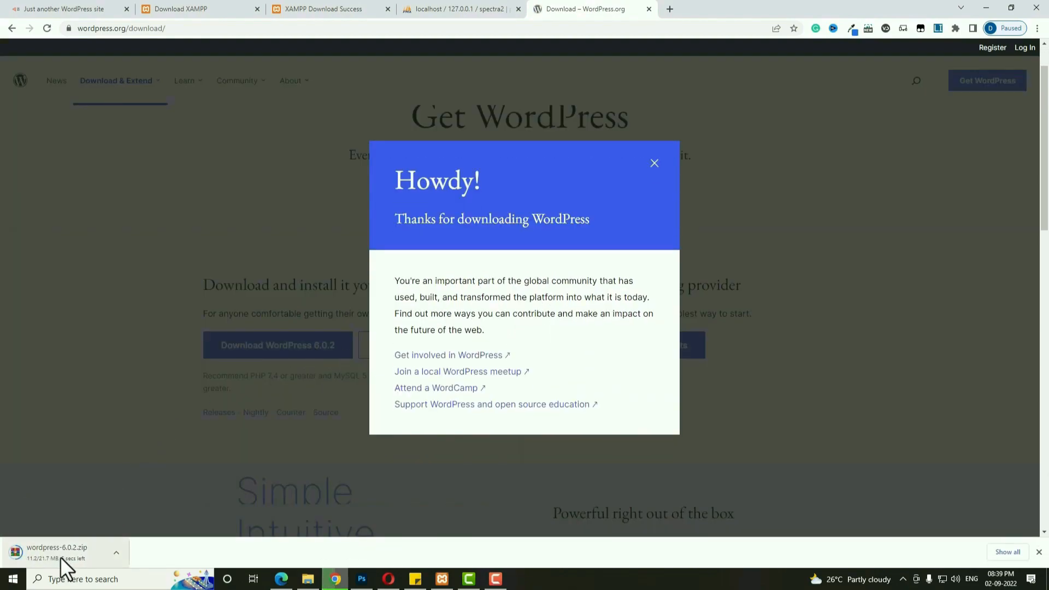
left_click(227, 526)
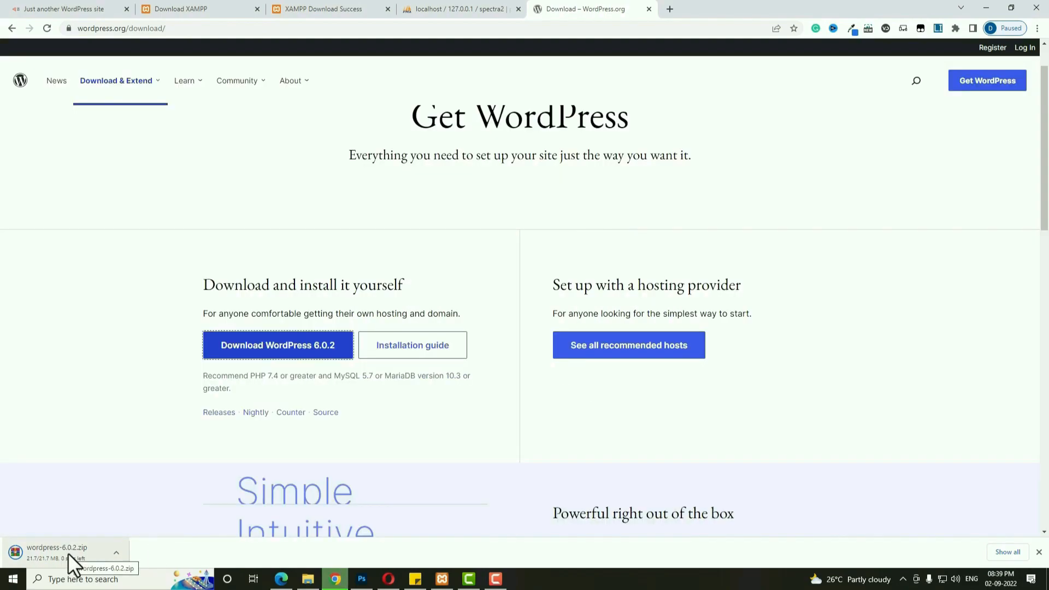
left_click(67, 553)
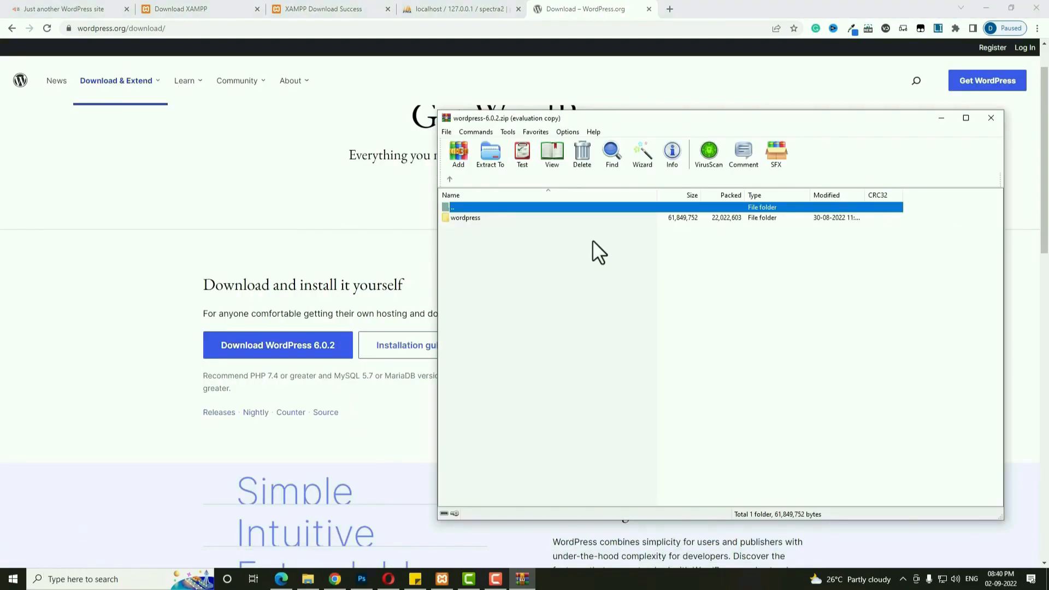
Open F:\xampp\htdocs in Explorer and drag the wordpress folder from WinRAR into it.
left_click_drag(632, 118, 248, 114)
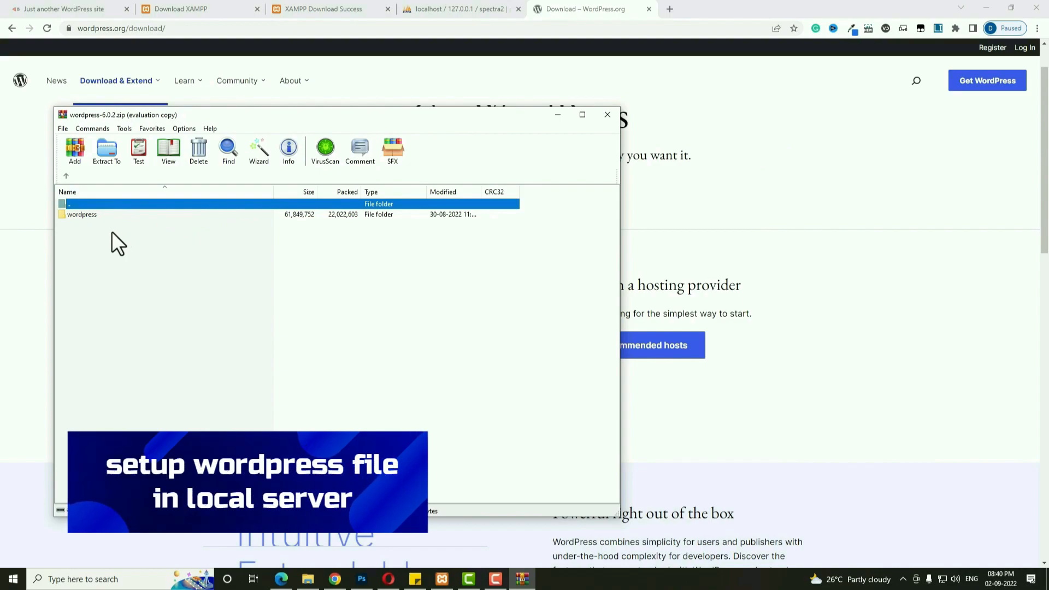
left_click(312, 586)
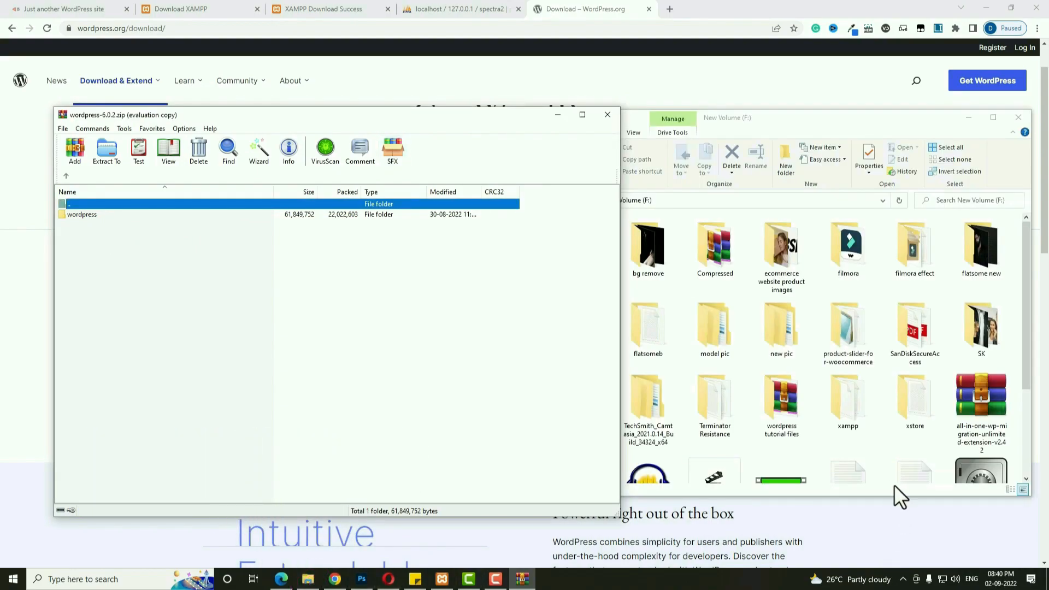
left_click(769, 114)
left_click(851, 408)
double_click(852, 408)
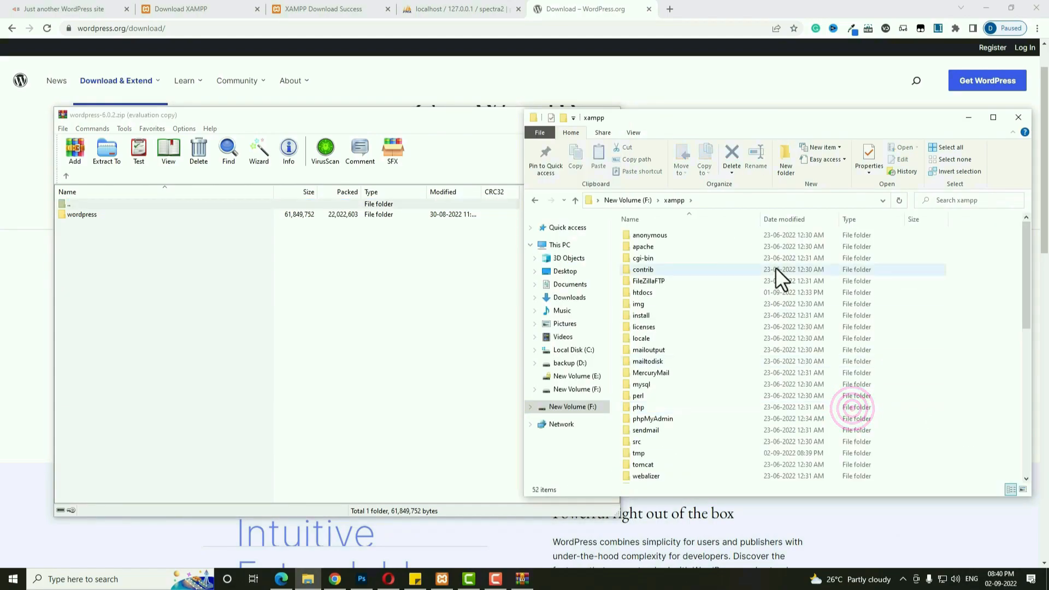
double_click(662, 294)
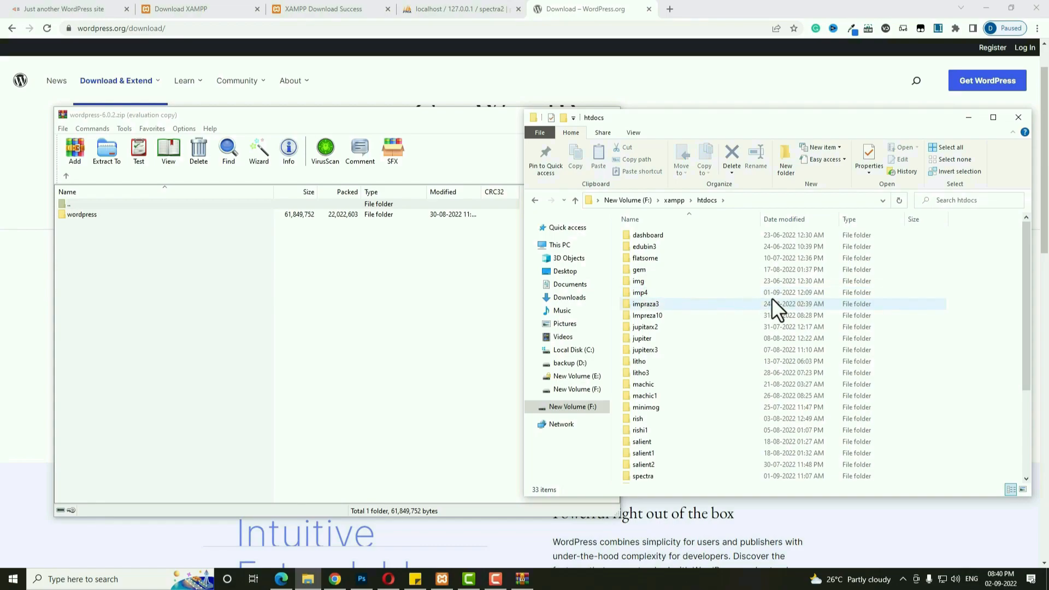
left_click(89, 216)
left_click_drag(92, 217, 1001, 437)
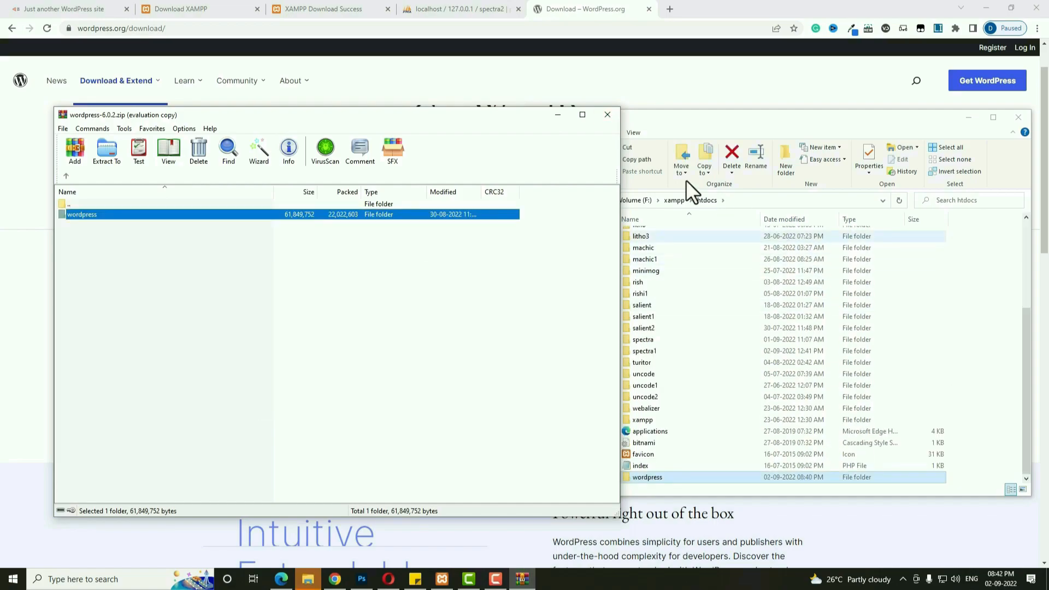
Close WinRAR and rename the extracted wordpress folder to spectra2.
left_click(608, 116)
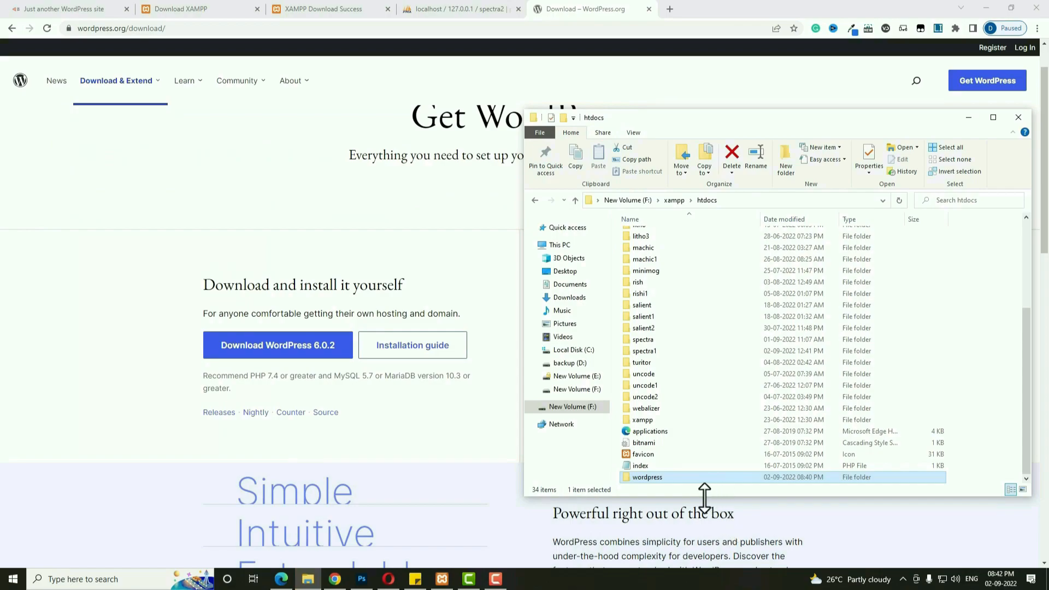
left_click(757, 158)
type("spectra2")
key("Return")
key("Return")
left_click(535, 200)
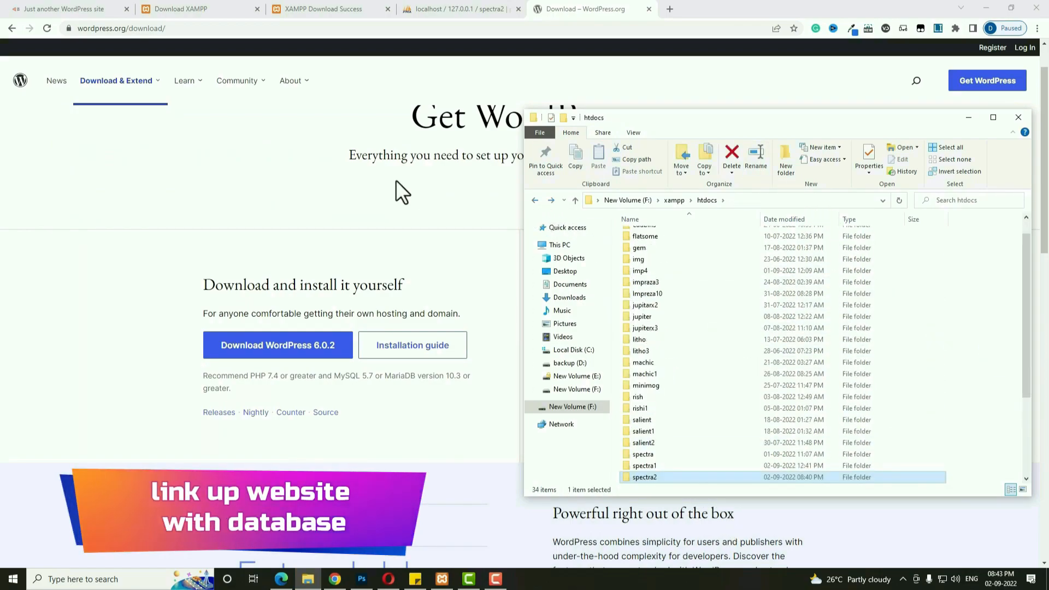
Load localhost/spectra2 in a new tab and choose English for the WordPress installer.
left_click(670, 8)
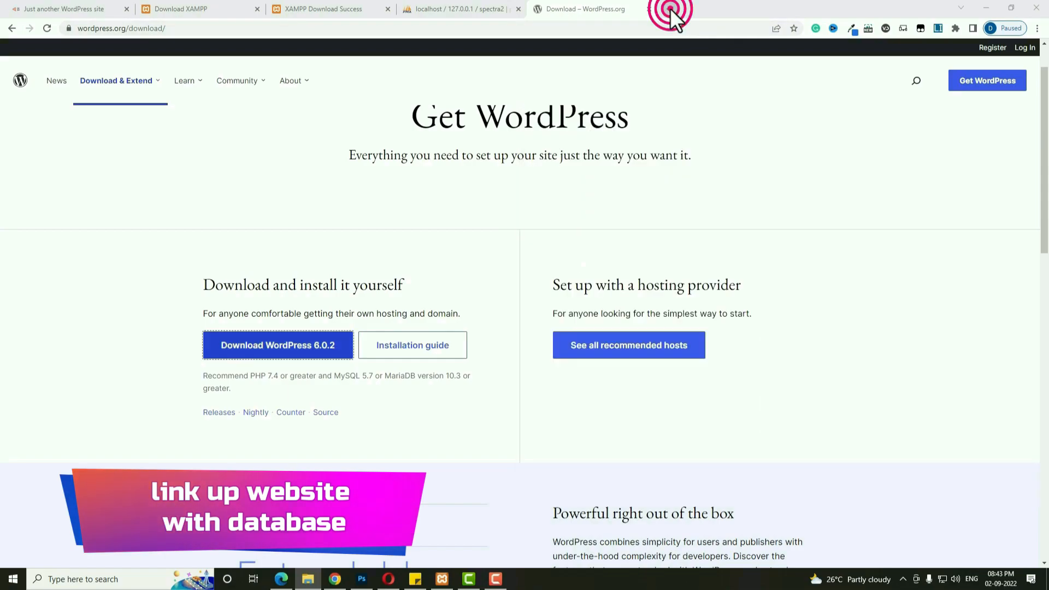
left_click(594, 24)
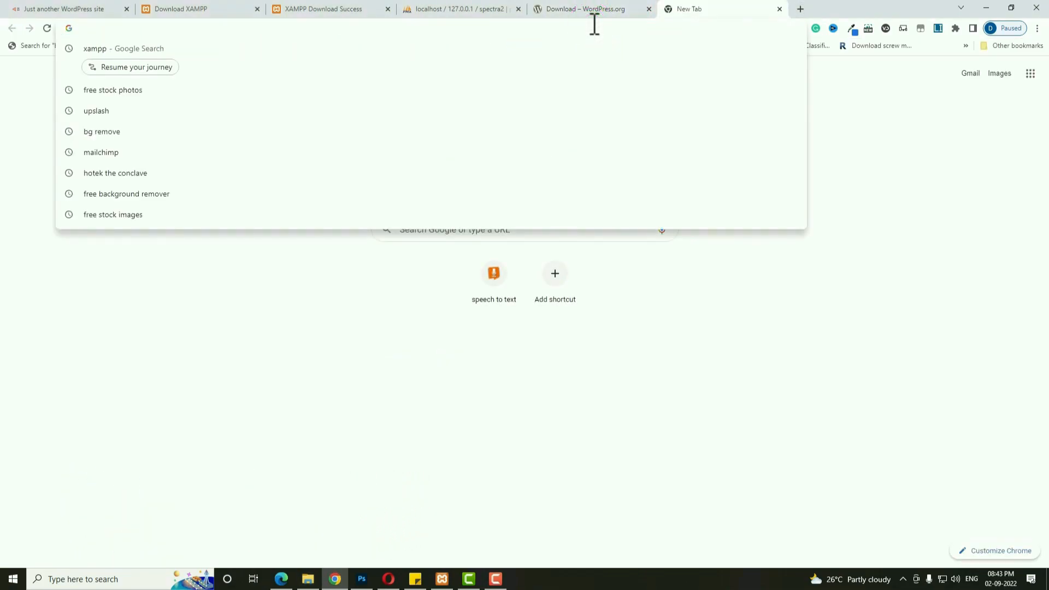
type("localhost/spectra2")
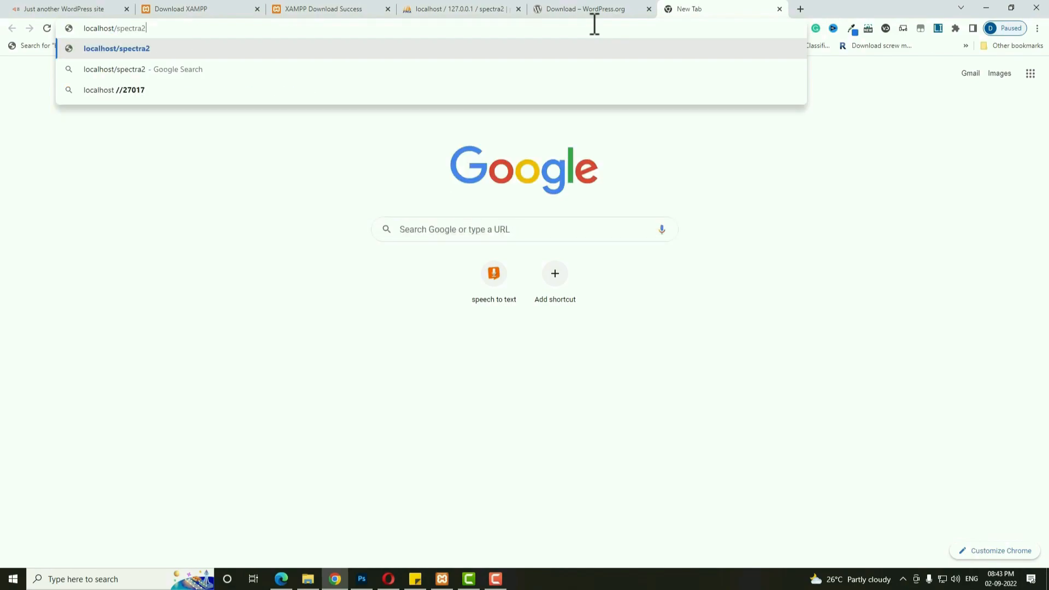
key("Return")
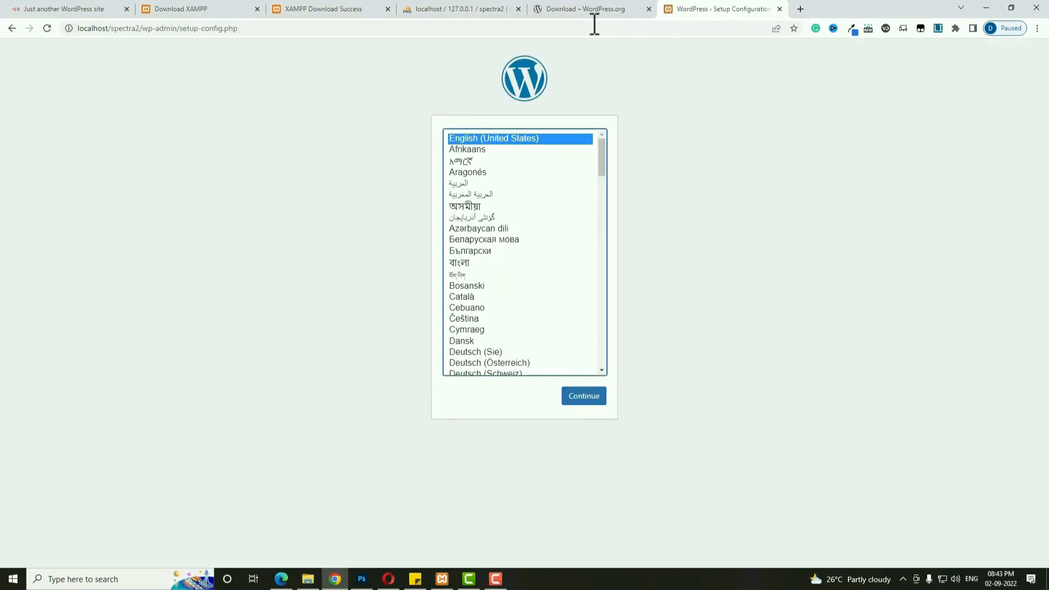
left_click(586, 399)
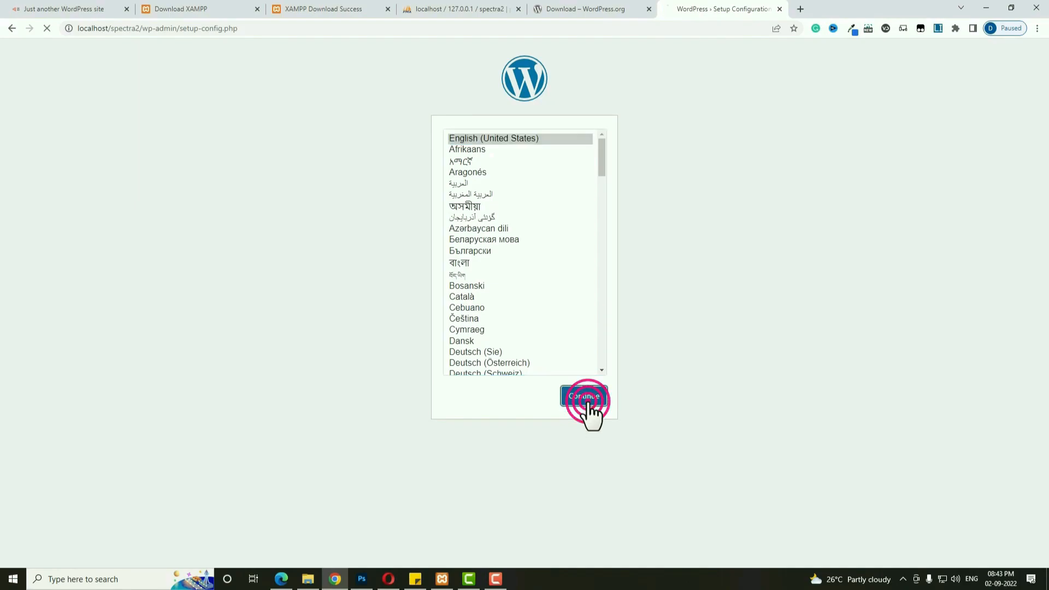
left_click(353, 326)
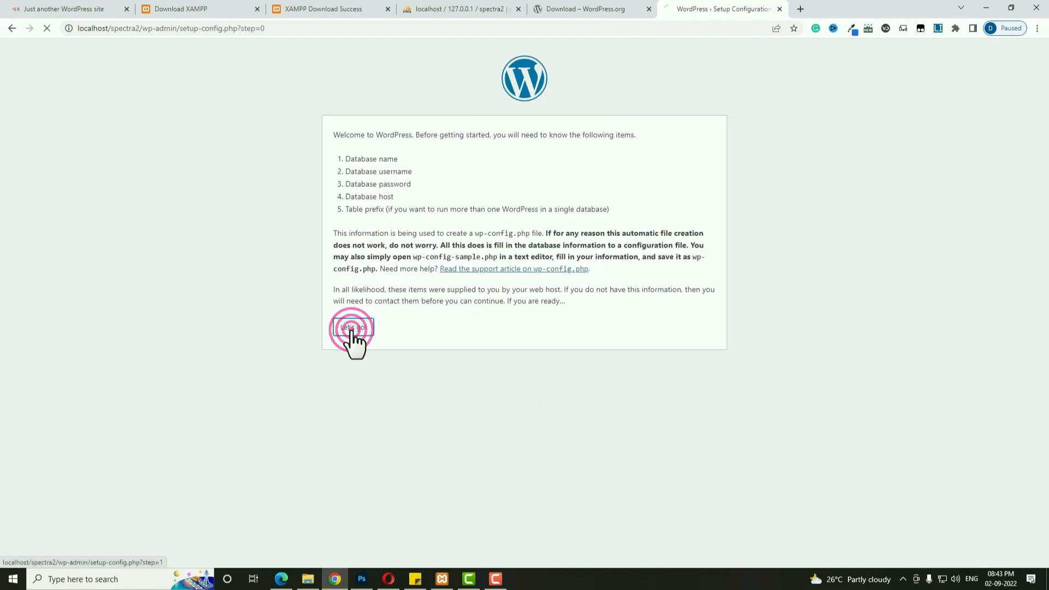
Enter database spectra2, user root, and an empty password, submit, and run the installation.
double_click(489, 164)
type("spectra2")
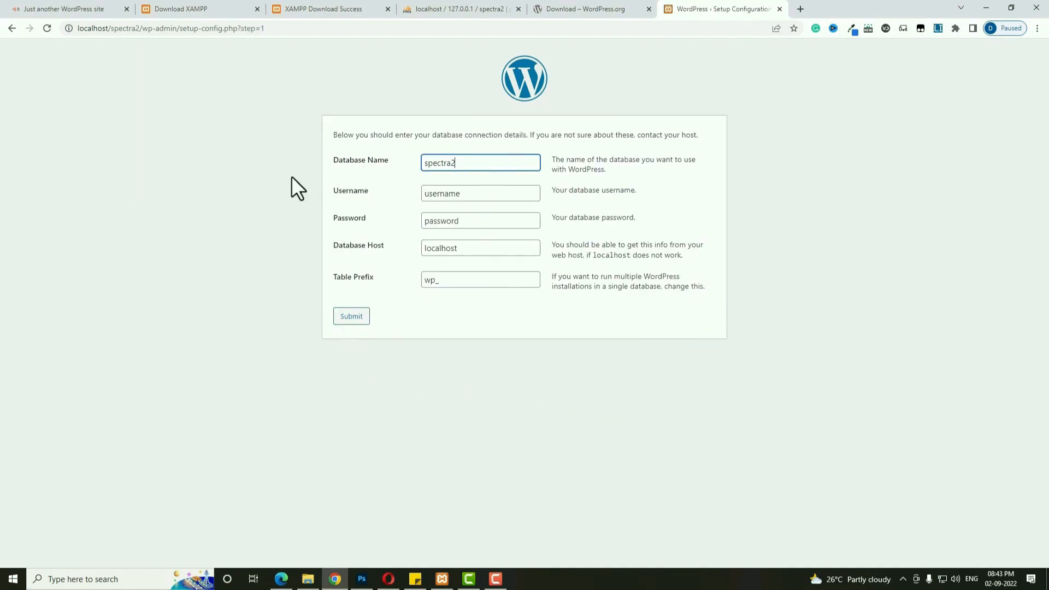
left_click(434, 187)
double_click(479, 194)
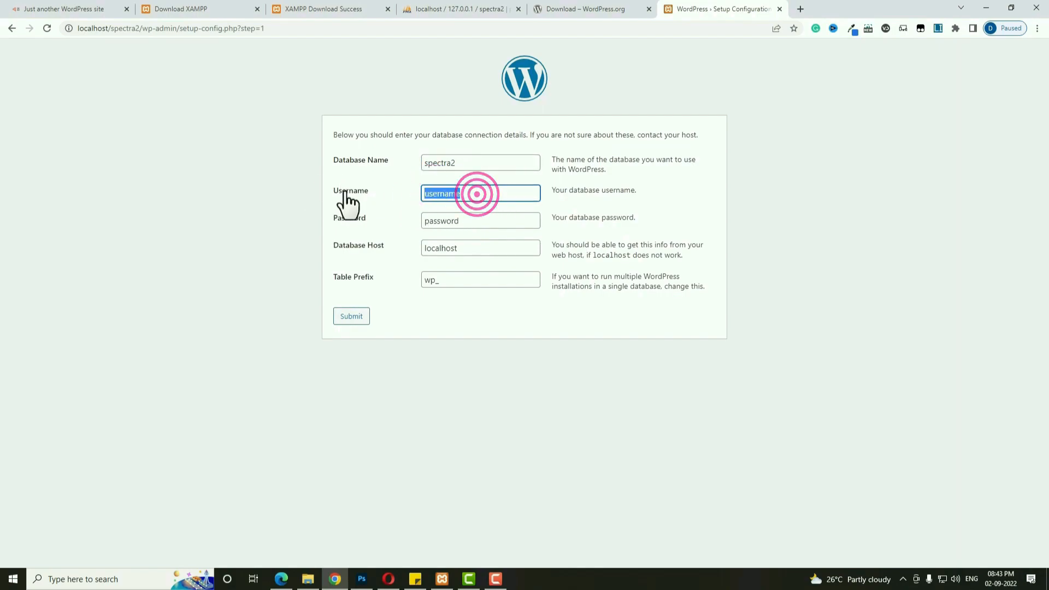
type("roo")
double_click(487, 221)
key("BackSpace")
left_click(353, 318)
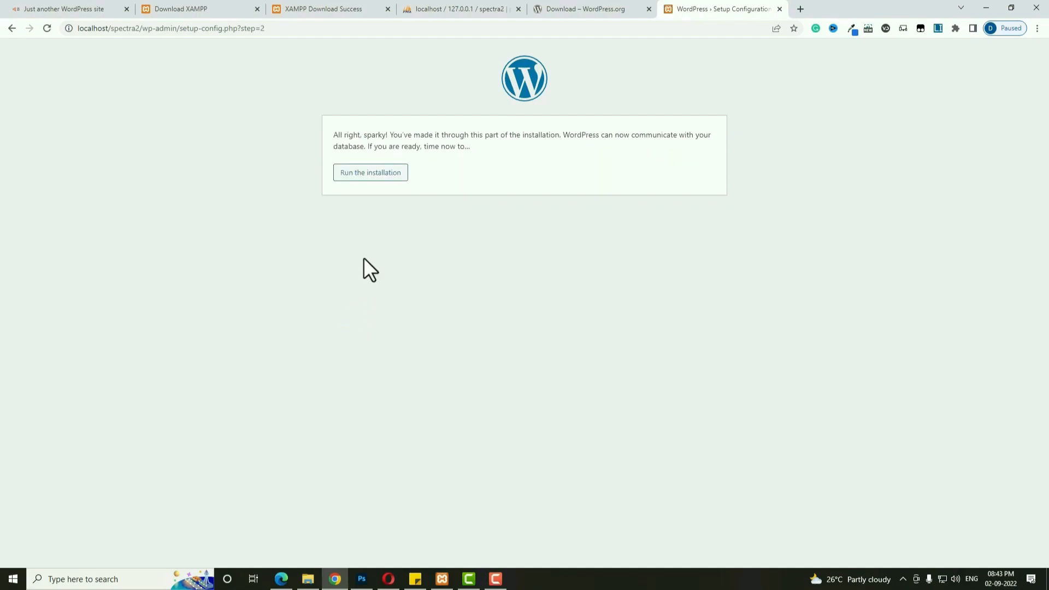
left_click(373, 176)
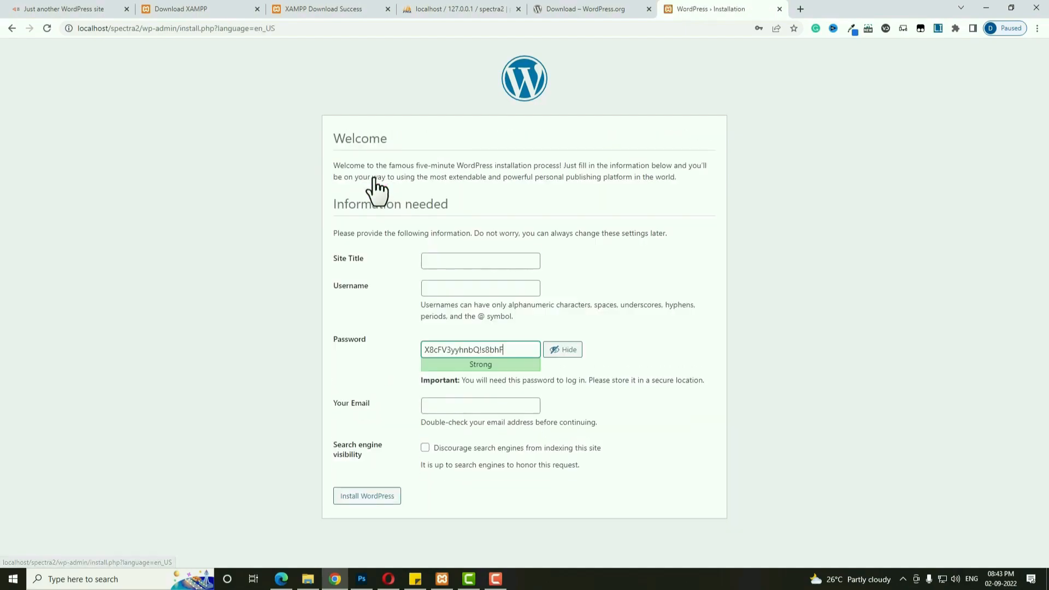
Fill the installer with site title 'spectra2', username admin, a confirmed weak password and the admin e-mail.
left_click(448, 265)
type("spectra2")
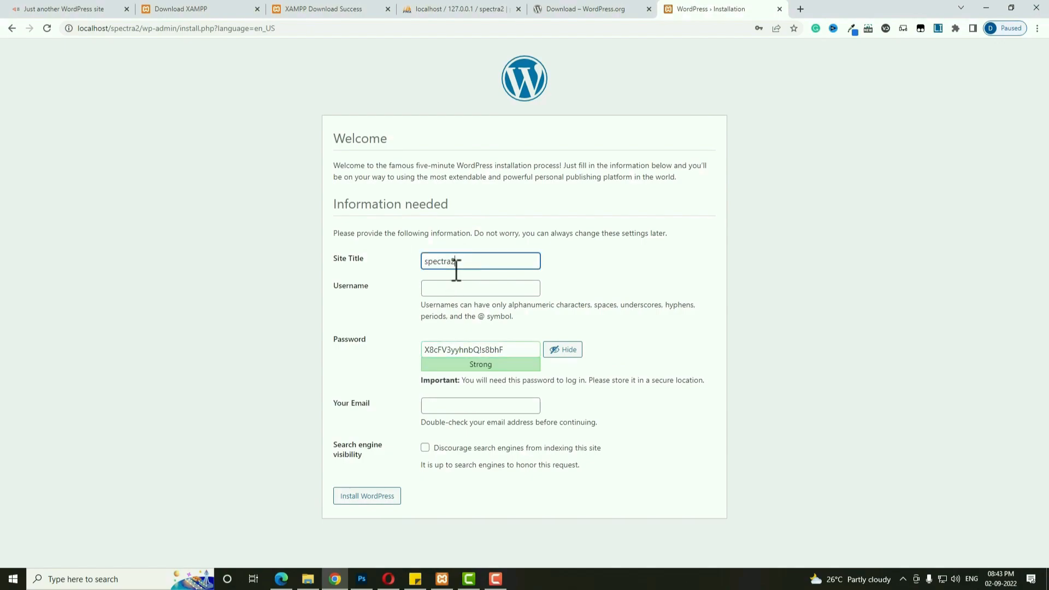
left_click(463, 285)
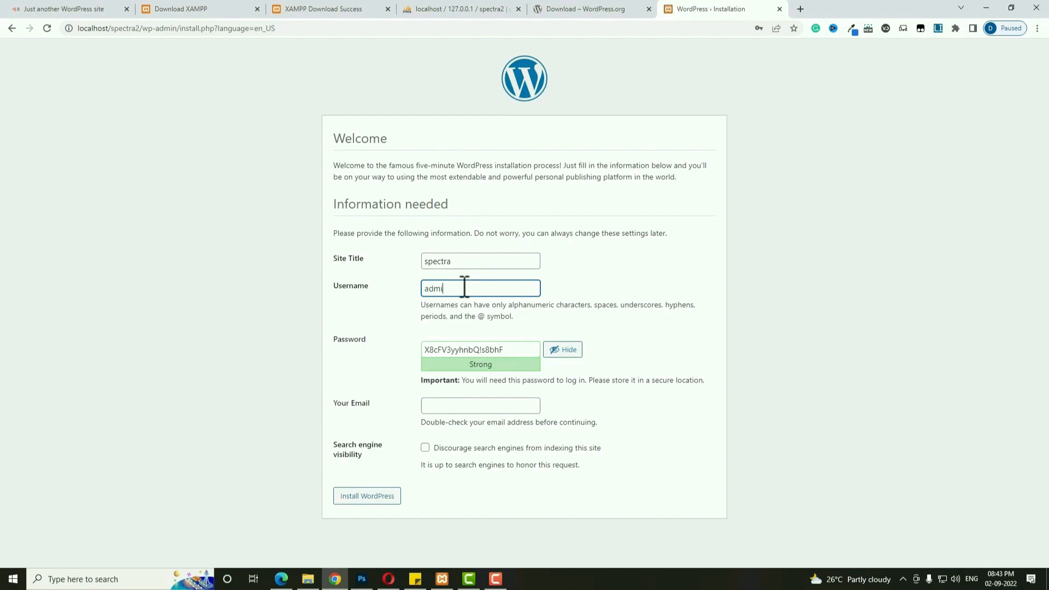
key("Tab")
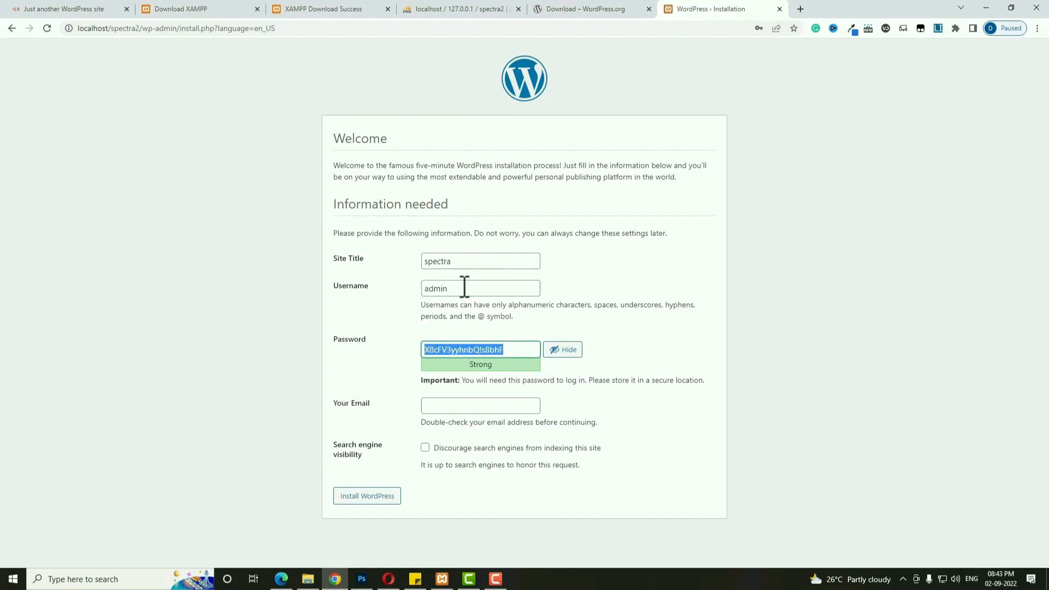
type("admin")
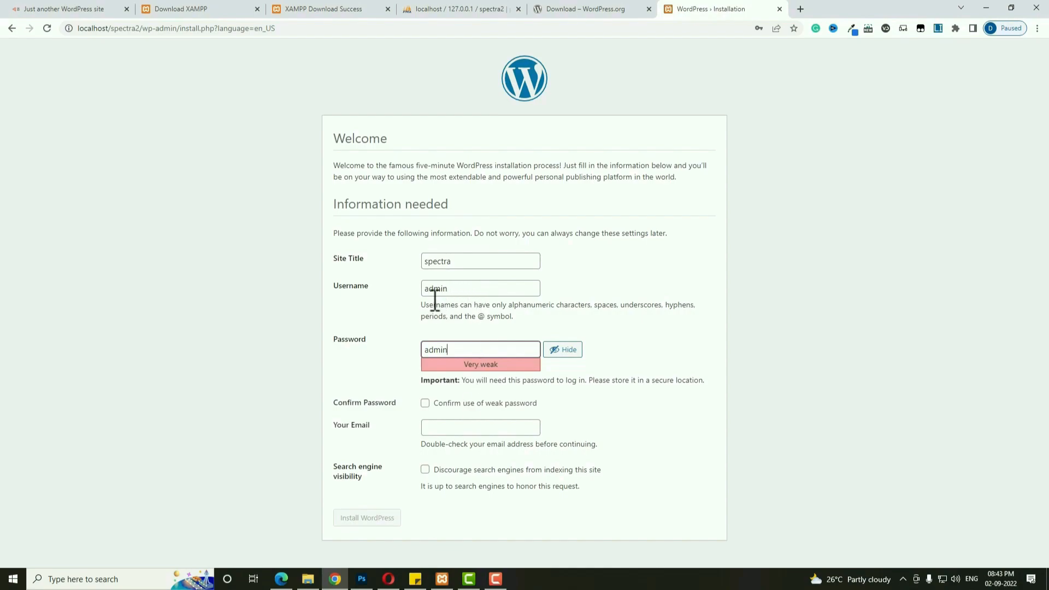
left_click(425, 403)
left_click(437, 426)
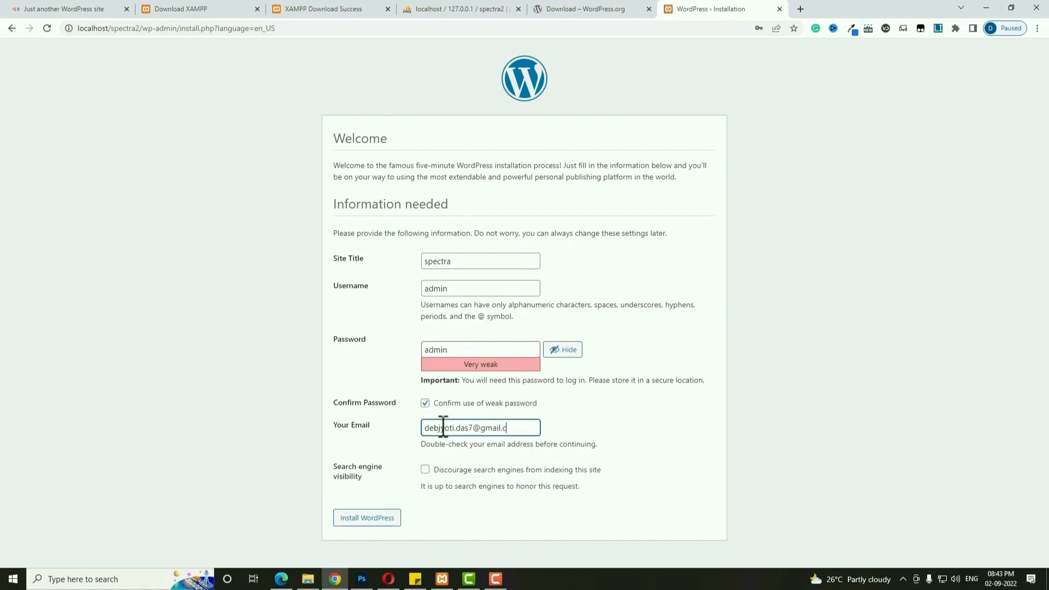
Install WordPress and log in to the new site's admin dashboard.
left_click(382, 522)
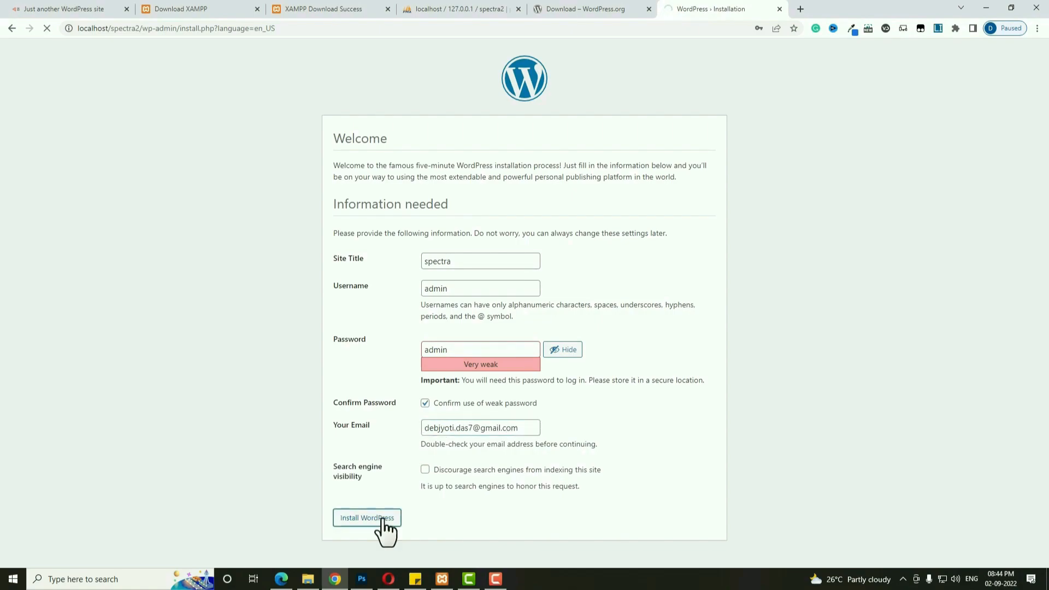
left_click(350, 255)
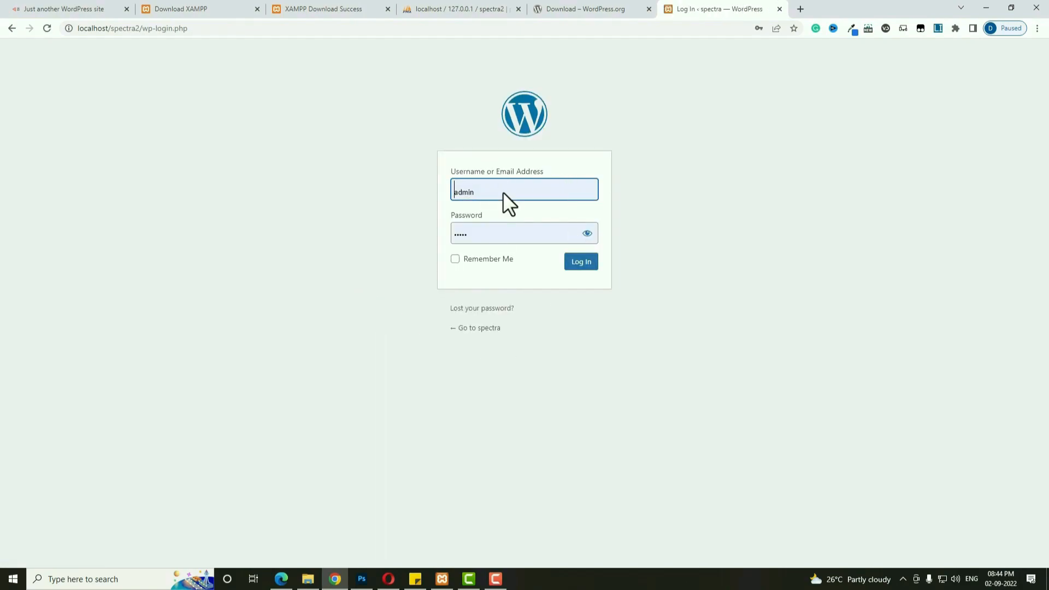
left_click(592, 259)
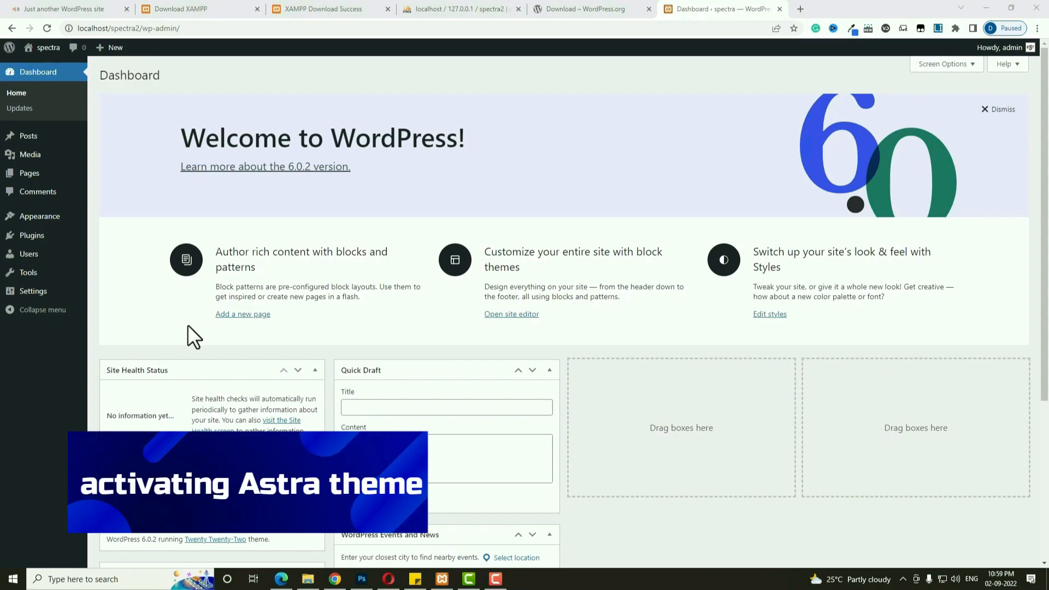
From Appearance > Themes > Add New, install and activate Astra, then follow its Get Started link.
mouse_move(59, 220)
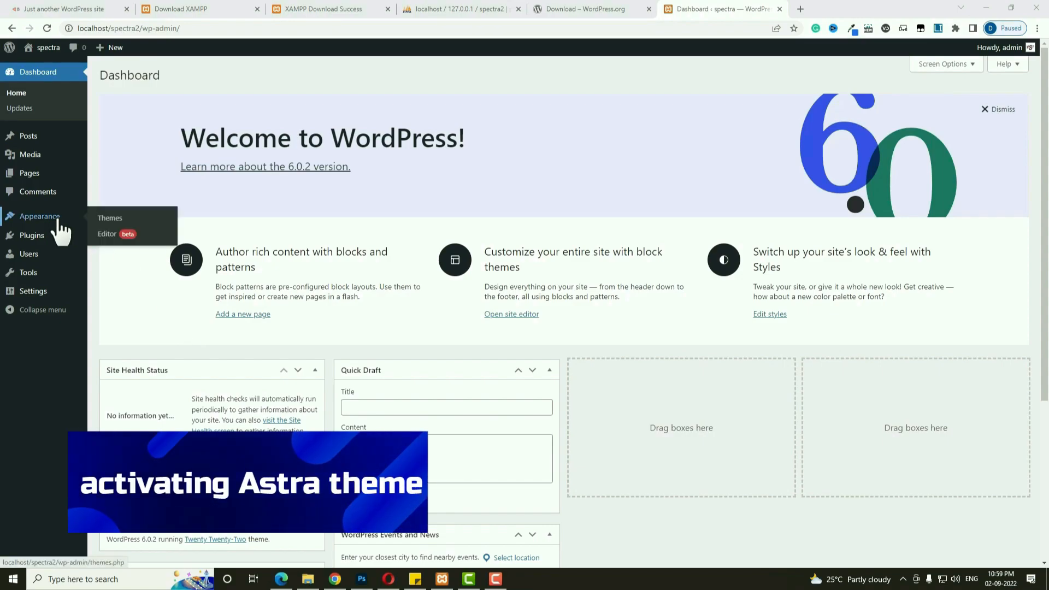
left_click(110, 220)
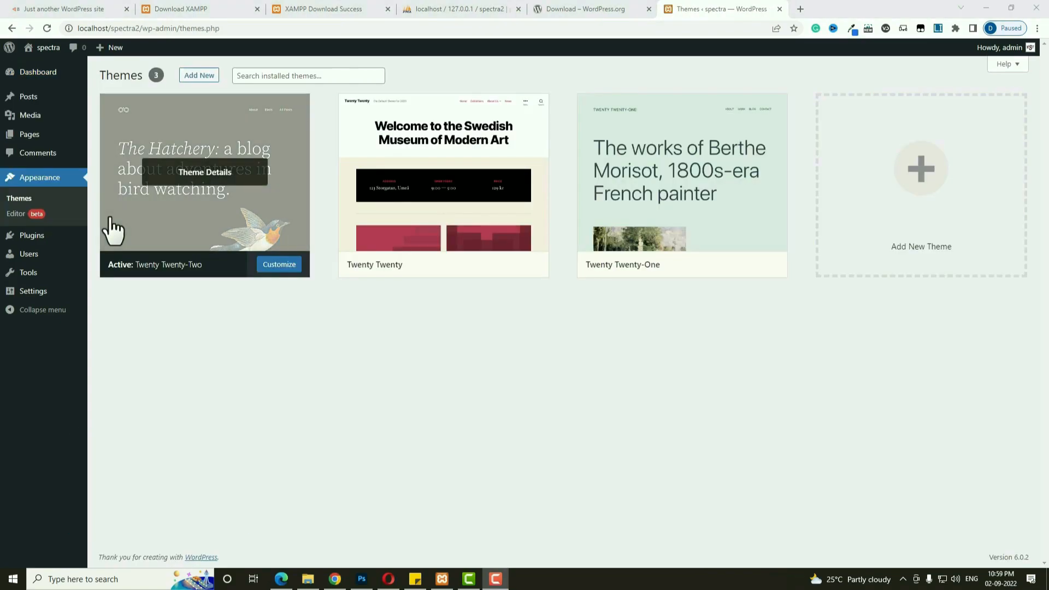
left_click(203, 77)
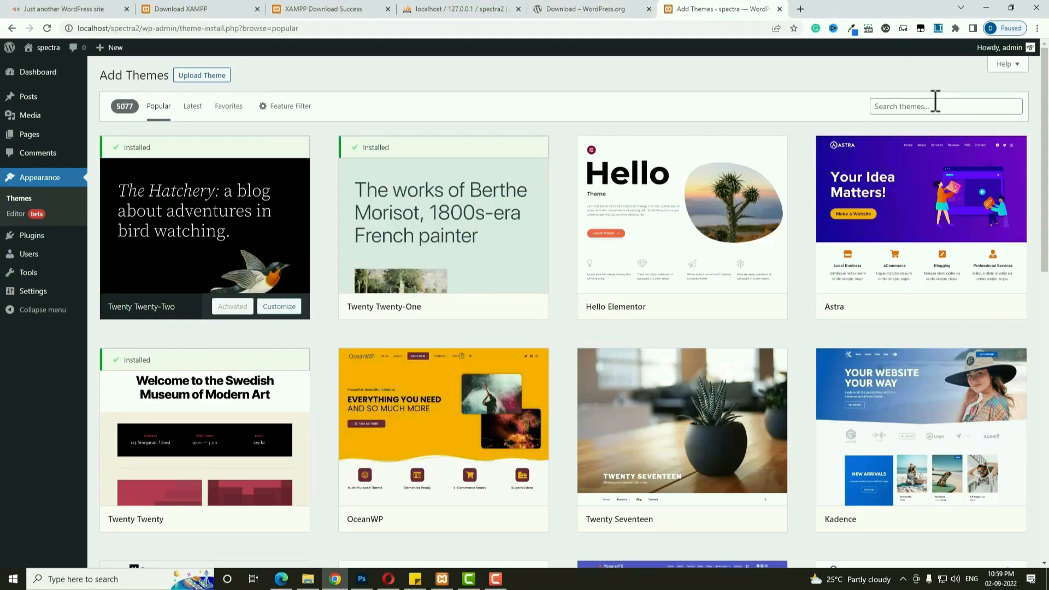
left_click(936, 101)
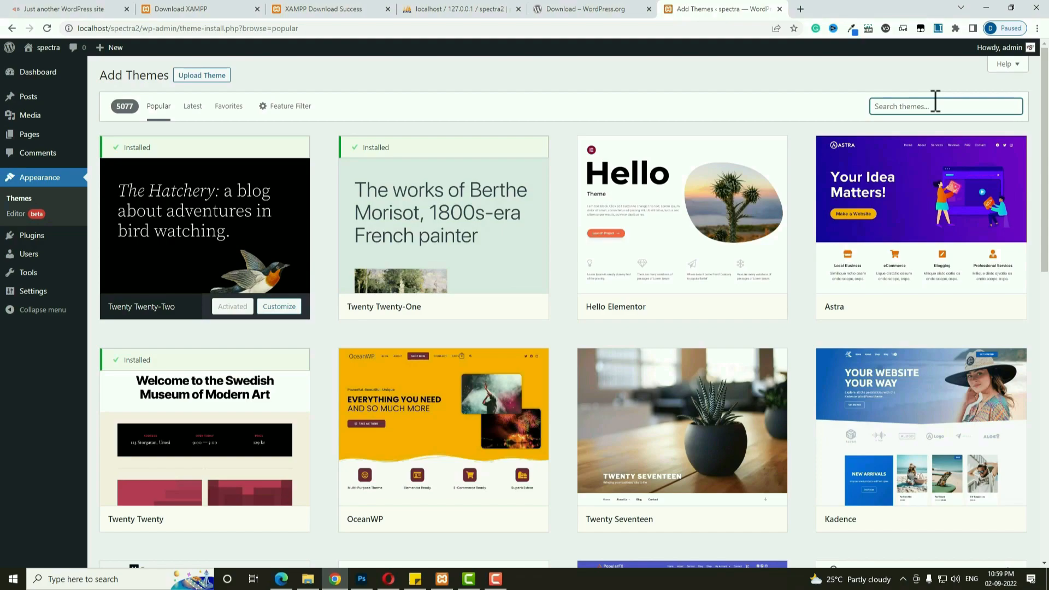
mouse_move(885, 206)
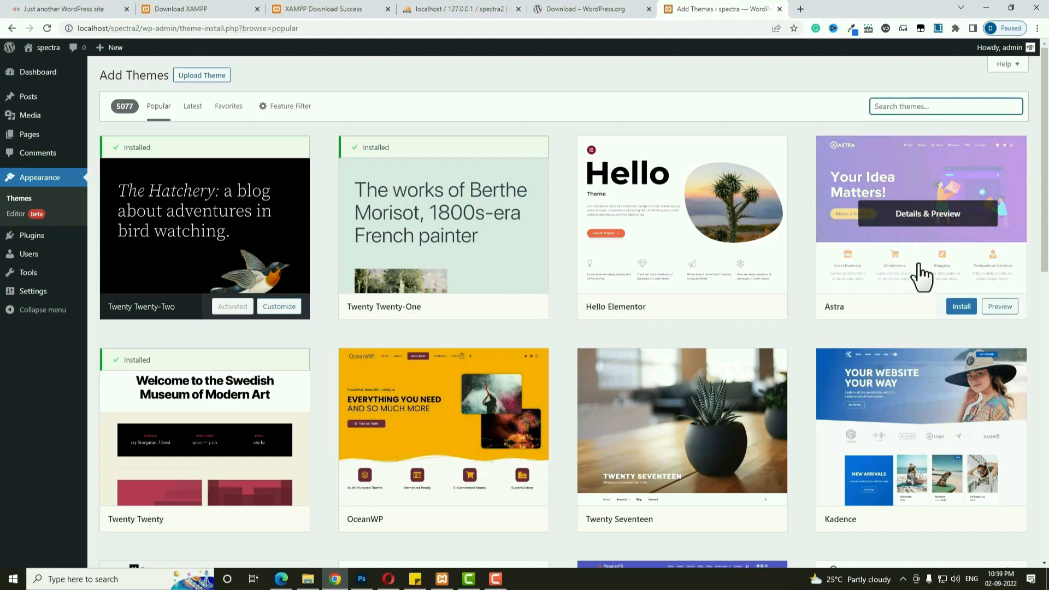
left_click(961, 308)
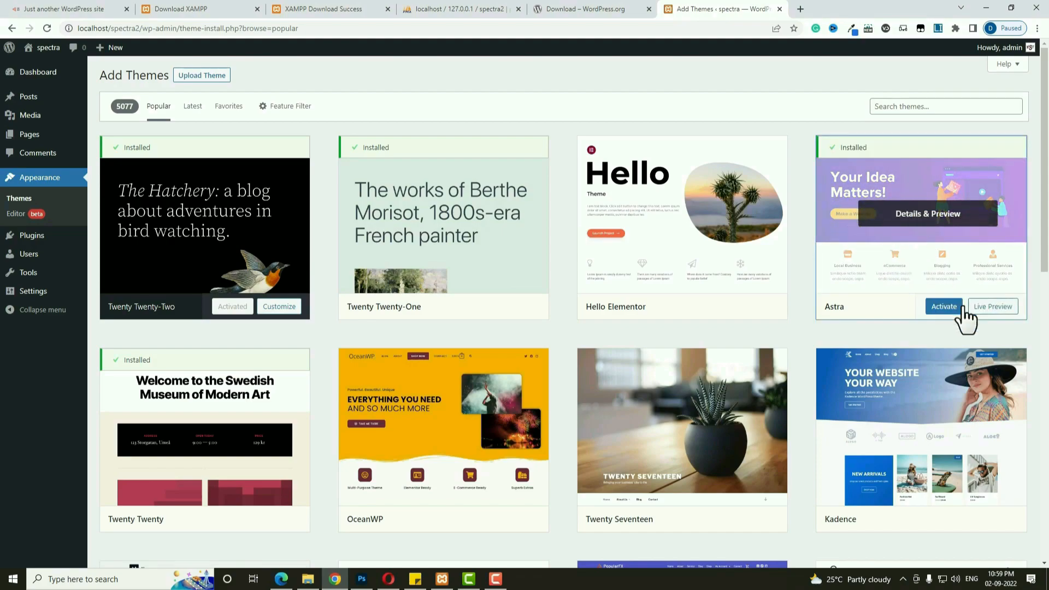
left_click(951, 309)
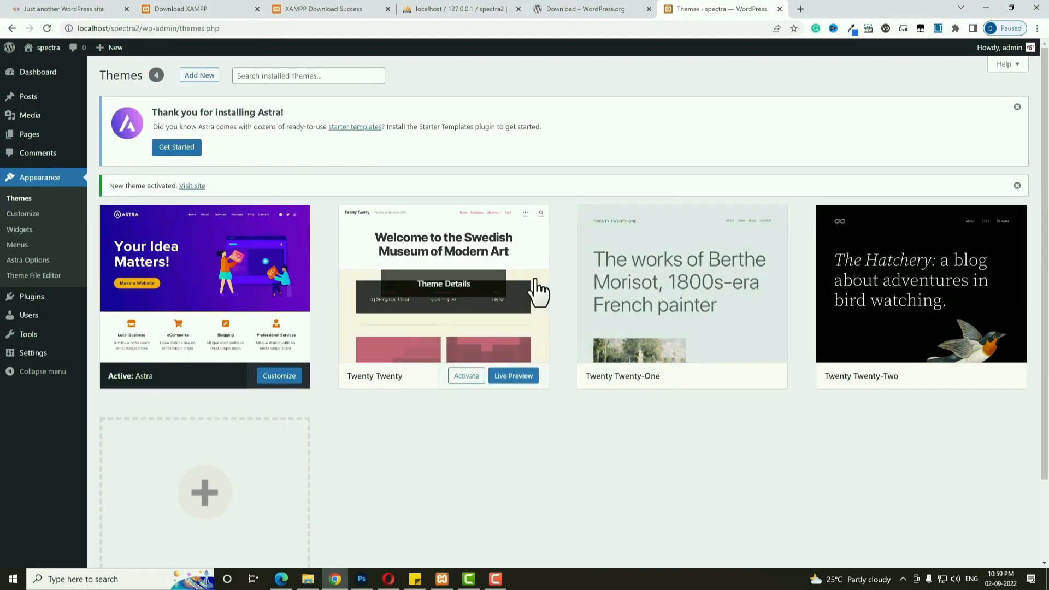
left_click(184, 149)
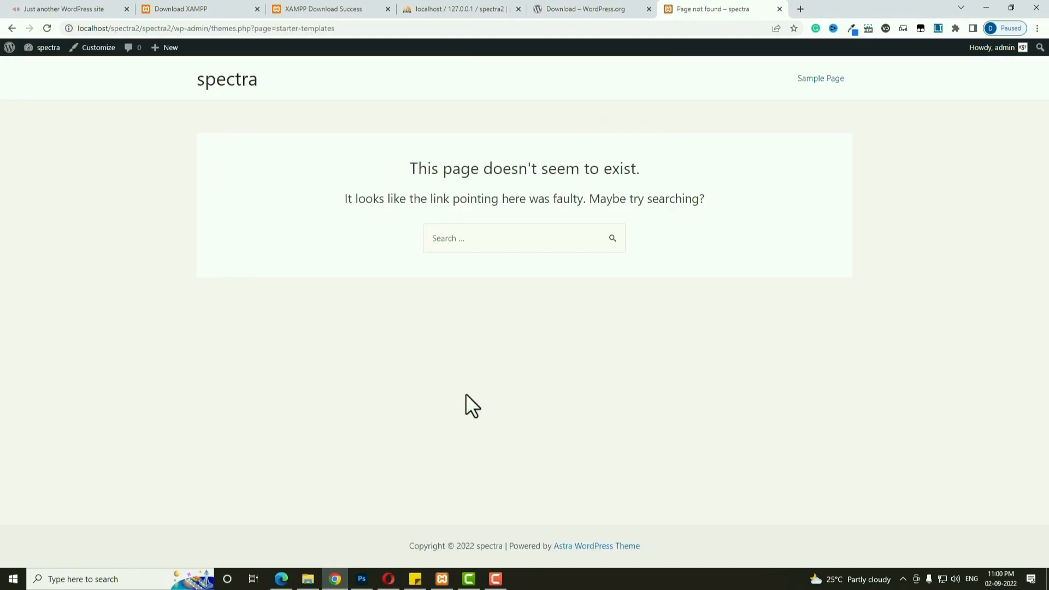
Search Plugins > Add New for 'spectra', then install and activate the Spectra blocks plugin.
mouse_move(48, 48)
left_click(47, 67)
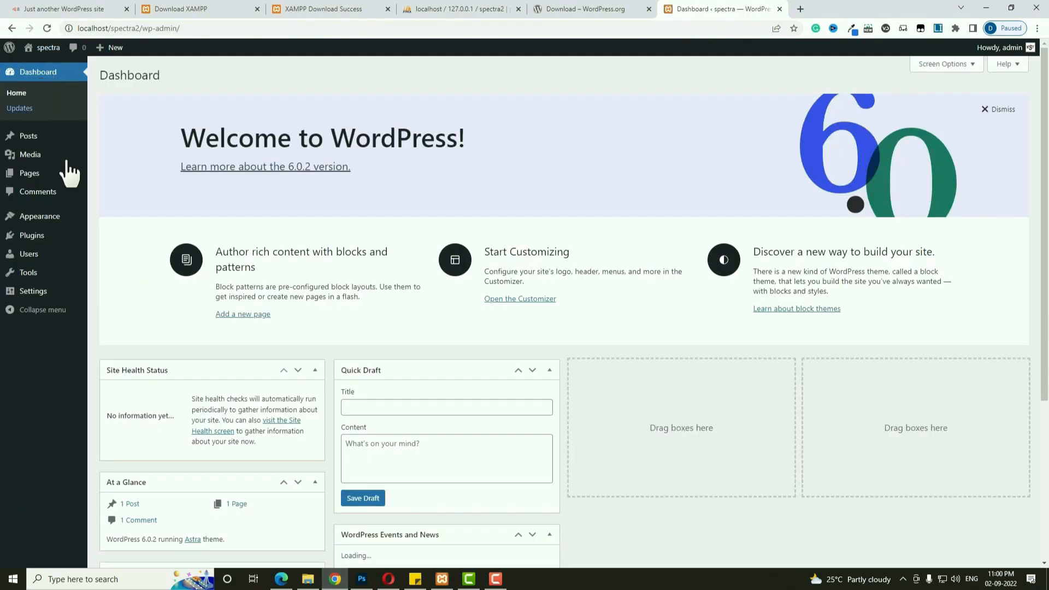
mouse_move(33, 239)
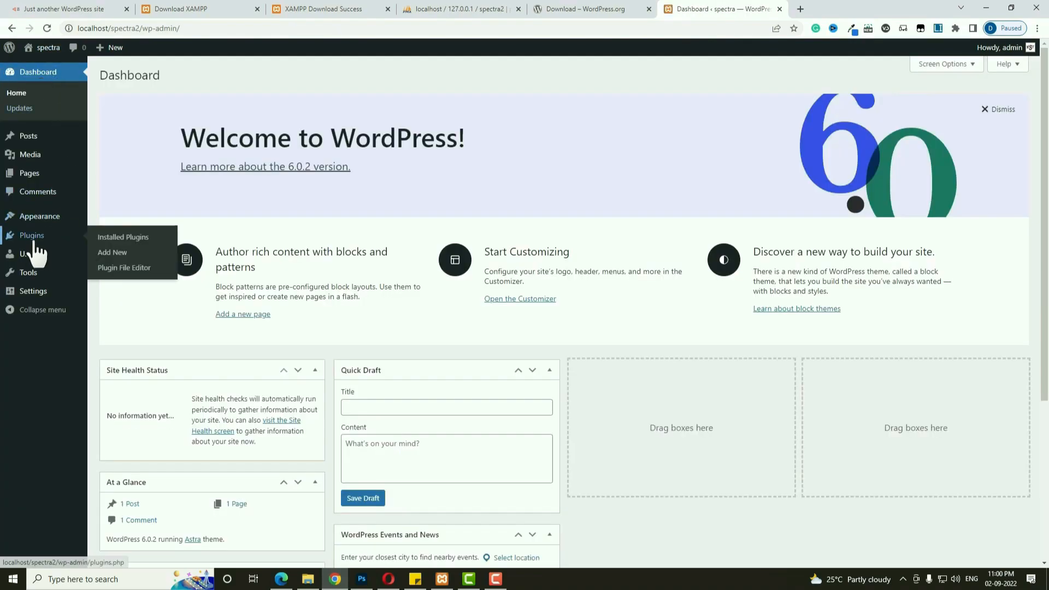
left_click(108, 259)
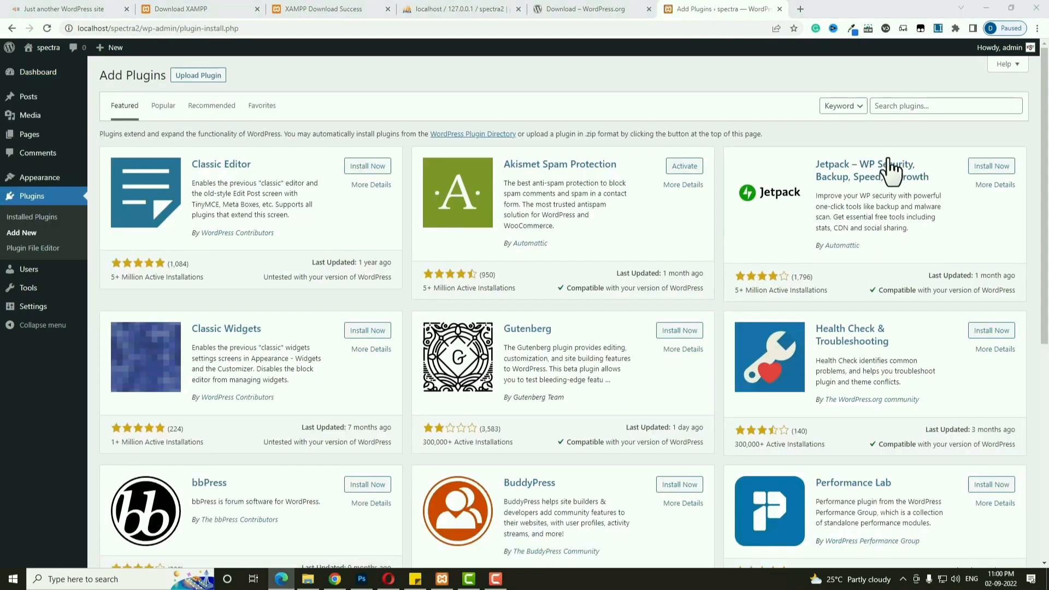
left_click(933, 107)
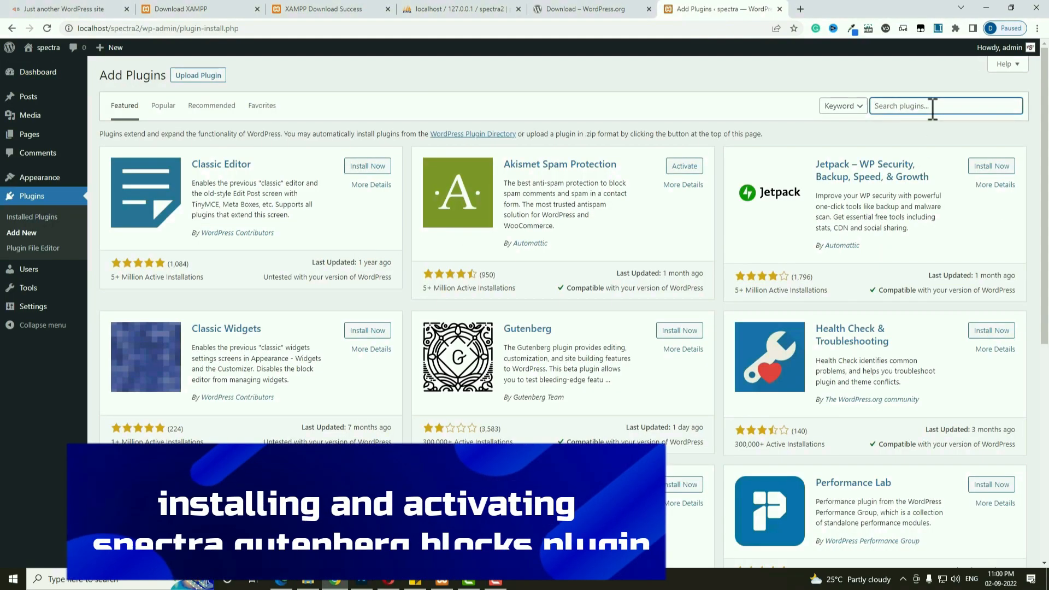
type("spectra")
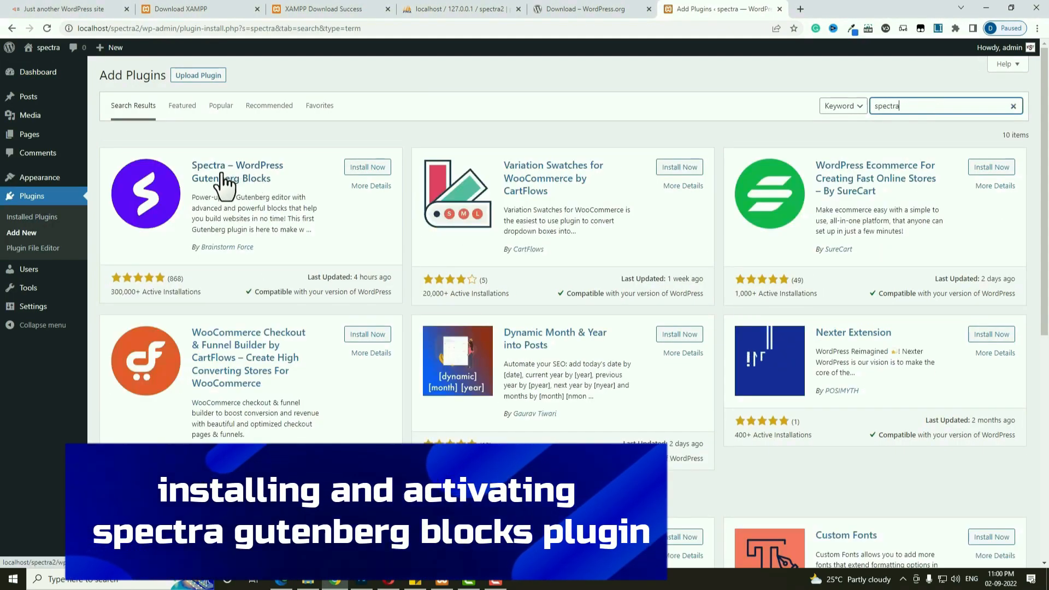
left_click(356, 171)
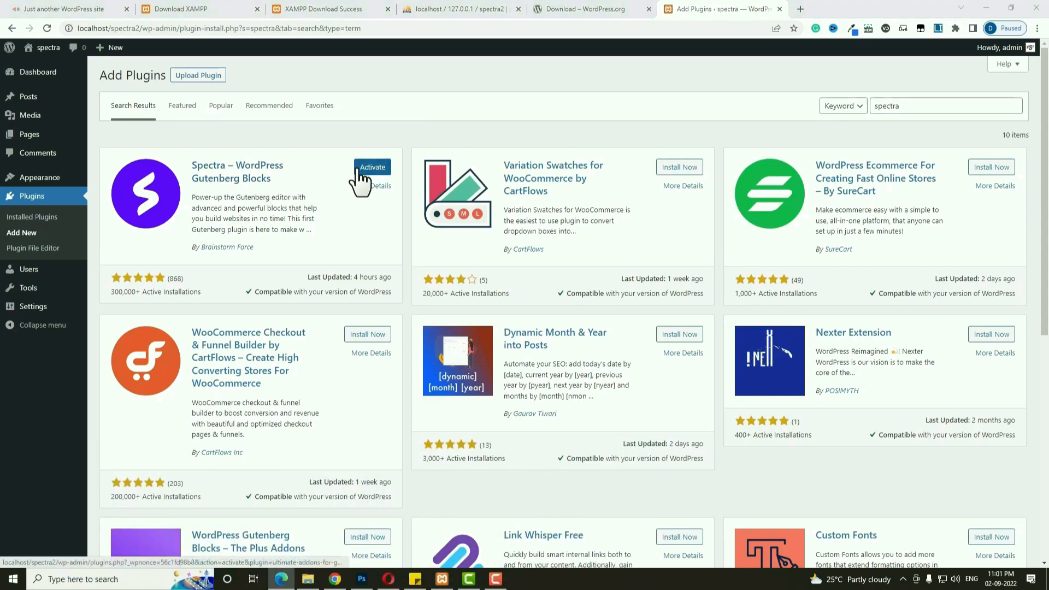
left_click(383, 168)
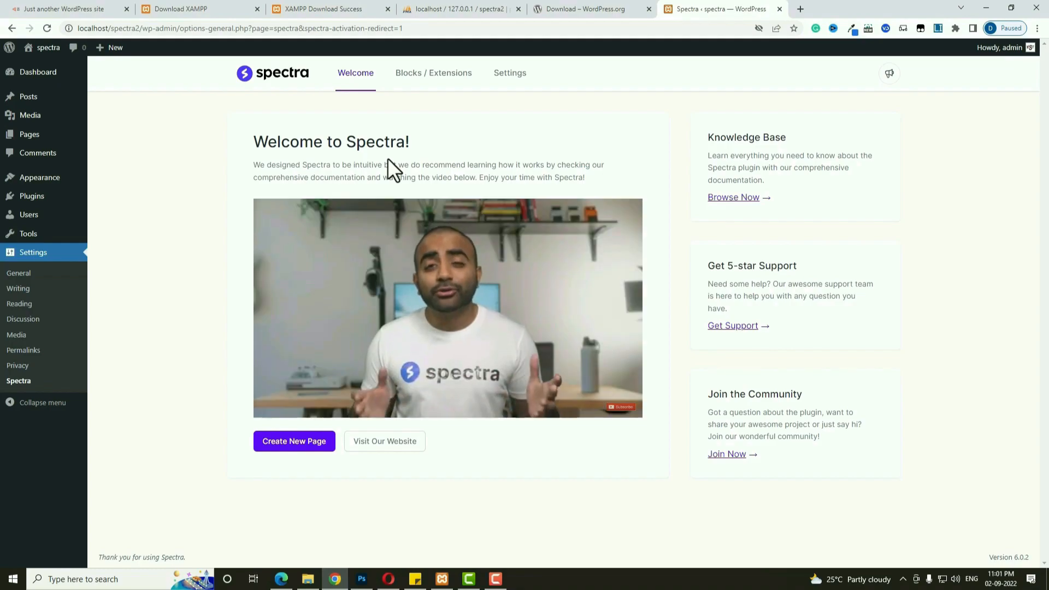
mouse_move(27, 201)
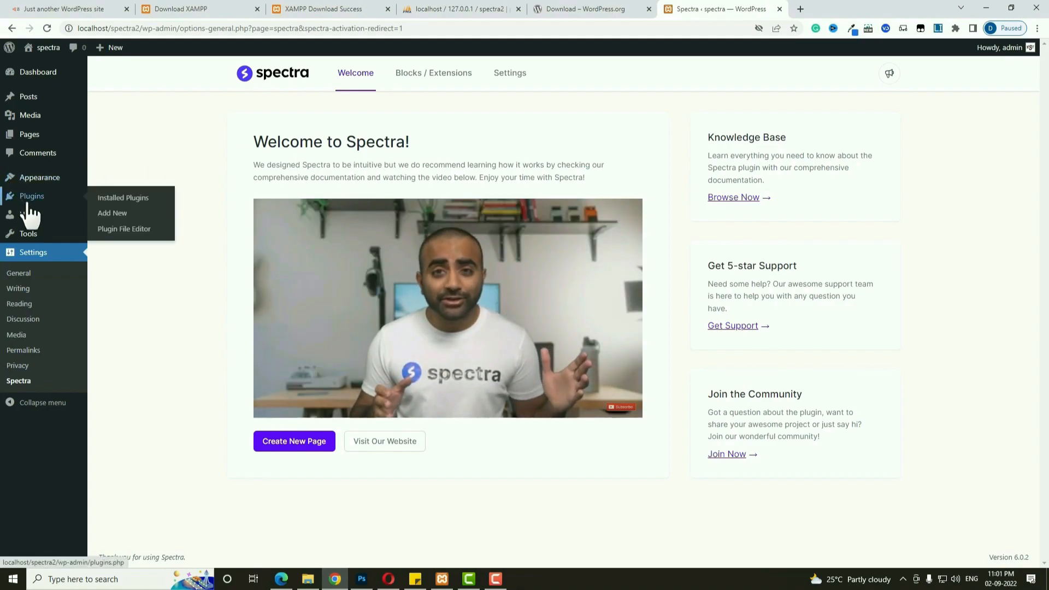
Search Add New plugins for 'woocommerce' and install the WooCommerce plugin.
left_click(113, 213)
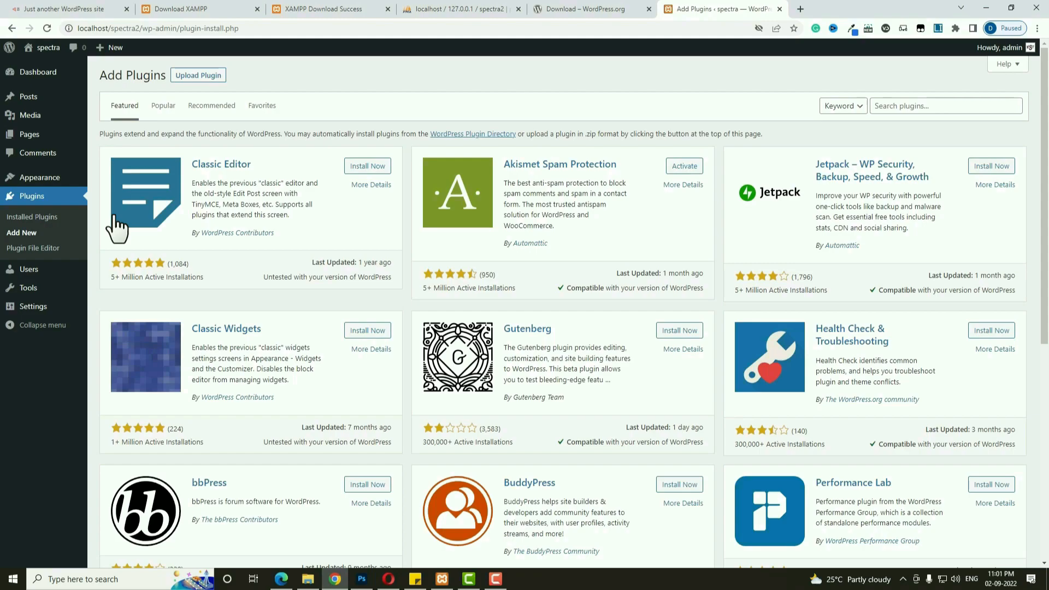
left_click(915, 106)
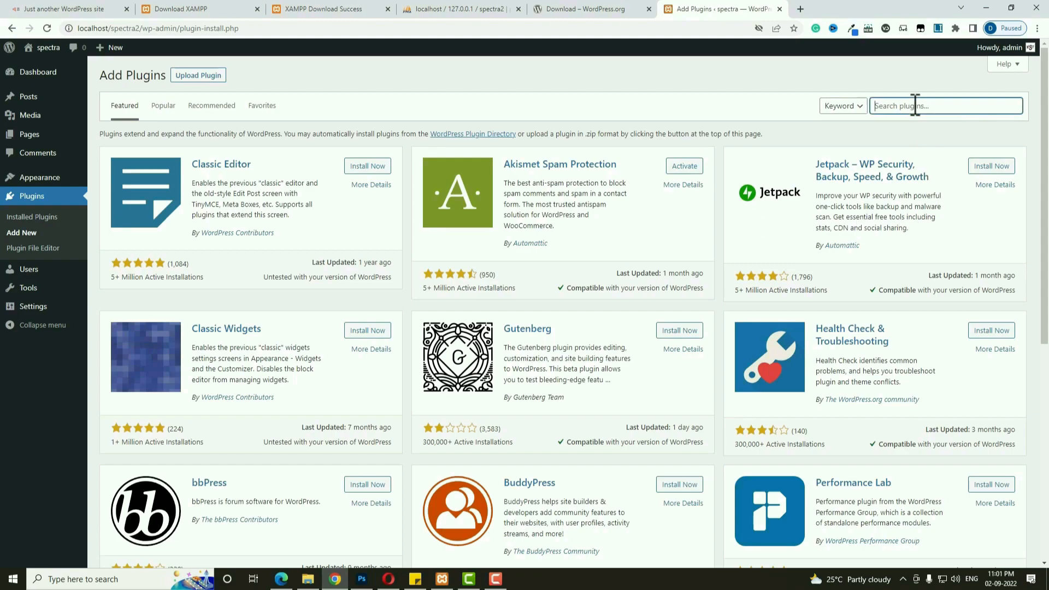
type("woocommerce")
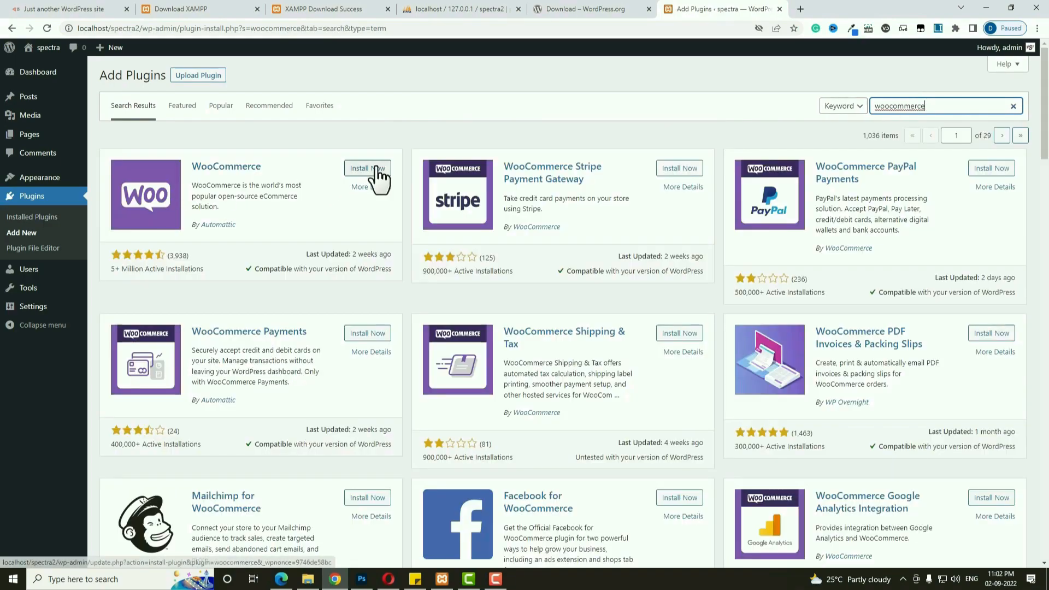
left_click(376, 168)
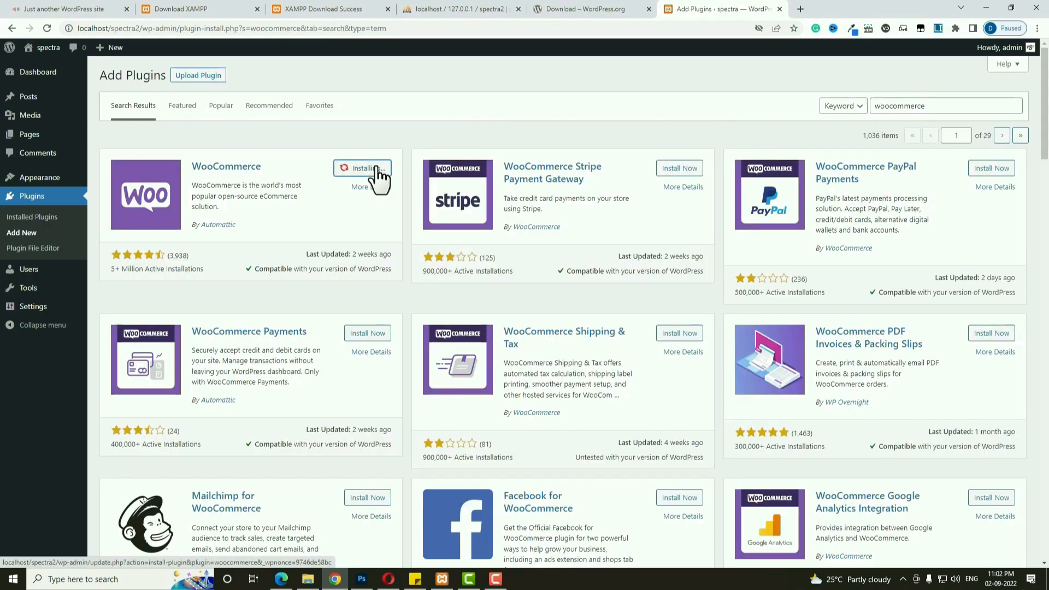
Install the Stripe Payment Plugin for WooCommerce and, via a 'wp form' search, Contact Form by WPForms.
double_click(920, 106)
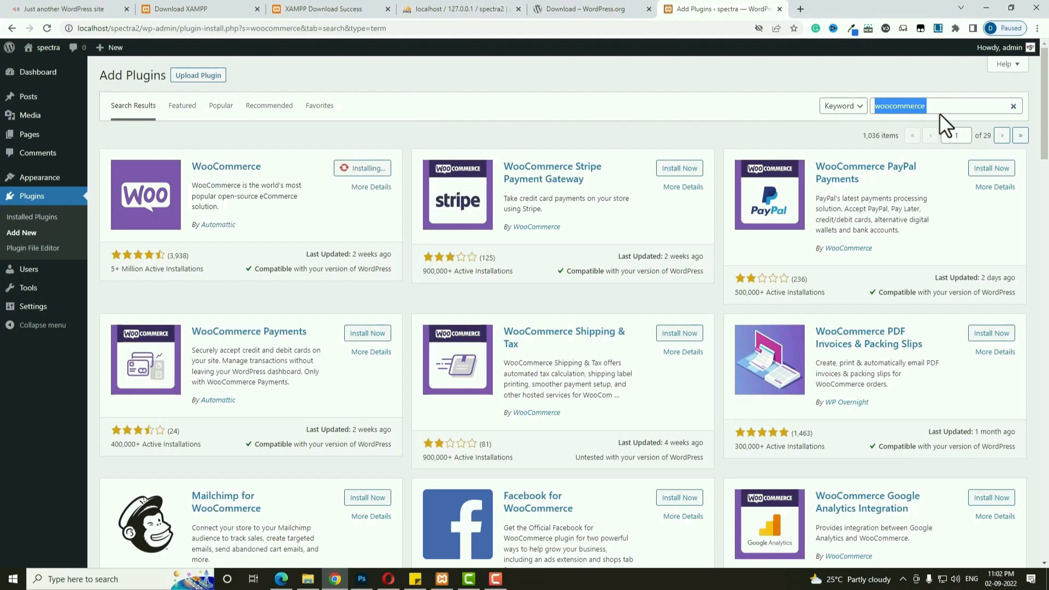
left_click(361, 336)
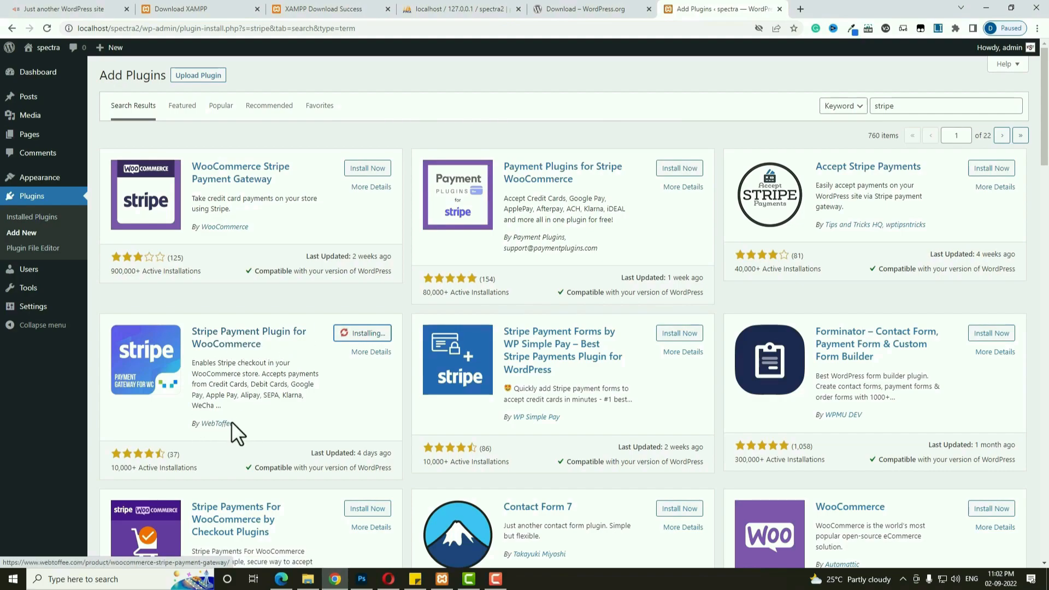
double_click(921, 107)
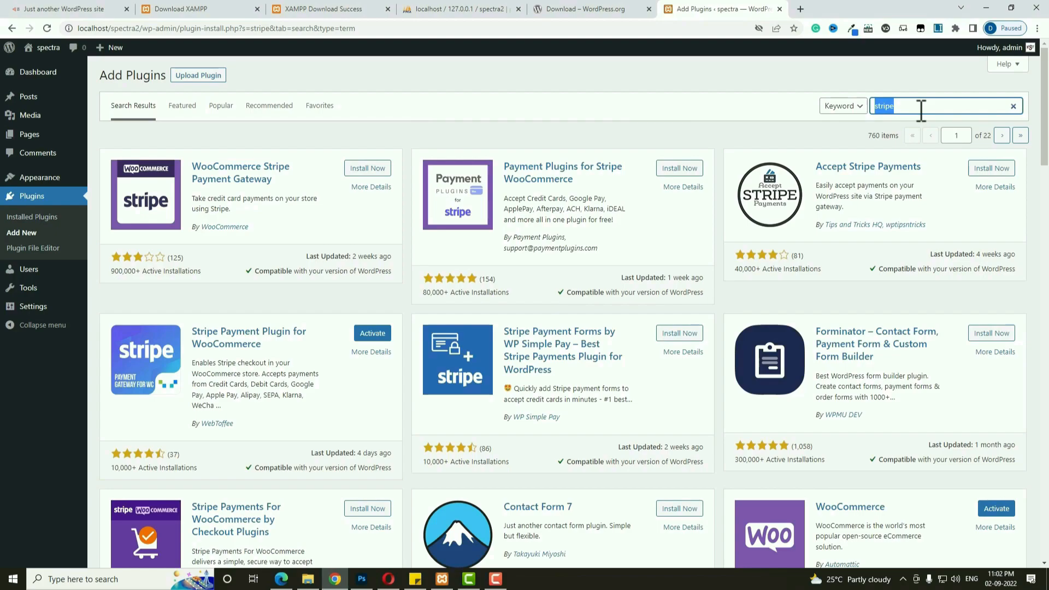
type("wp form")
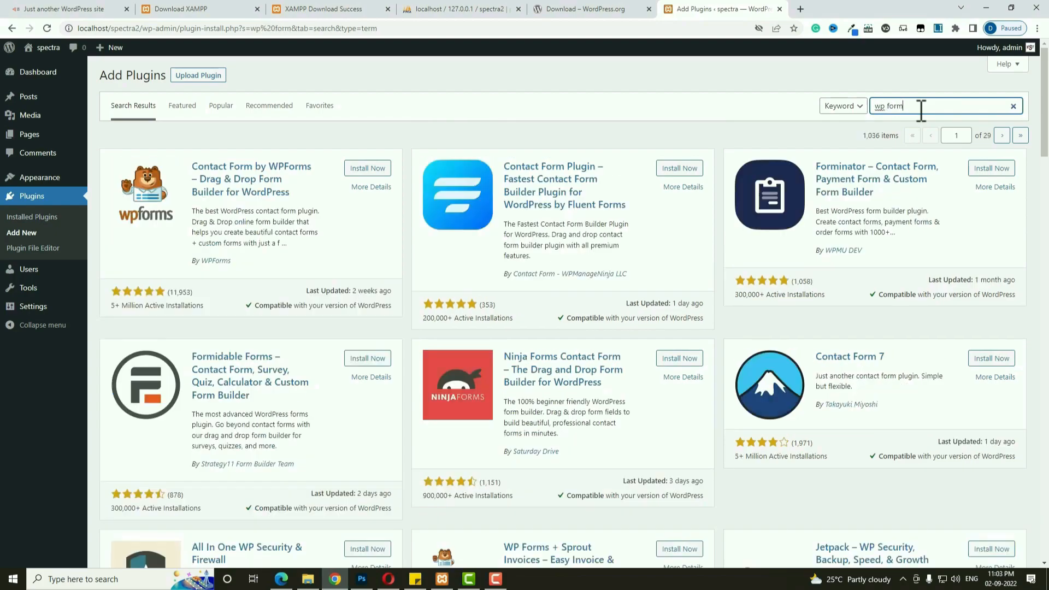
left_click(377, 171)
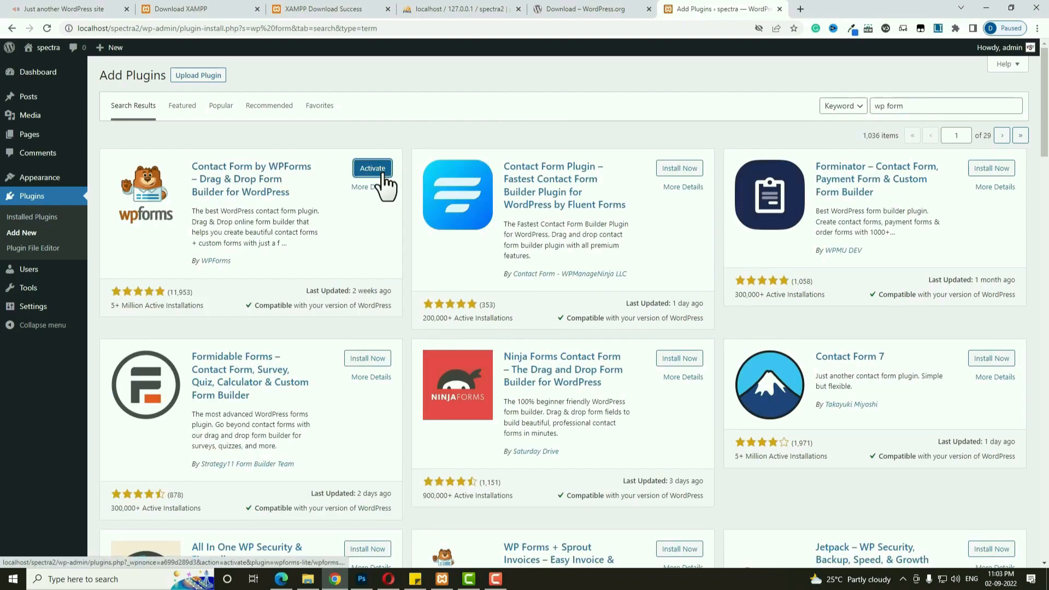
Delete the Hello Dolly and Akismet Anti-Spam plugins from Installed Plugins.
left_click(41, 219)
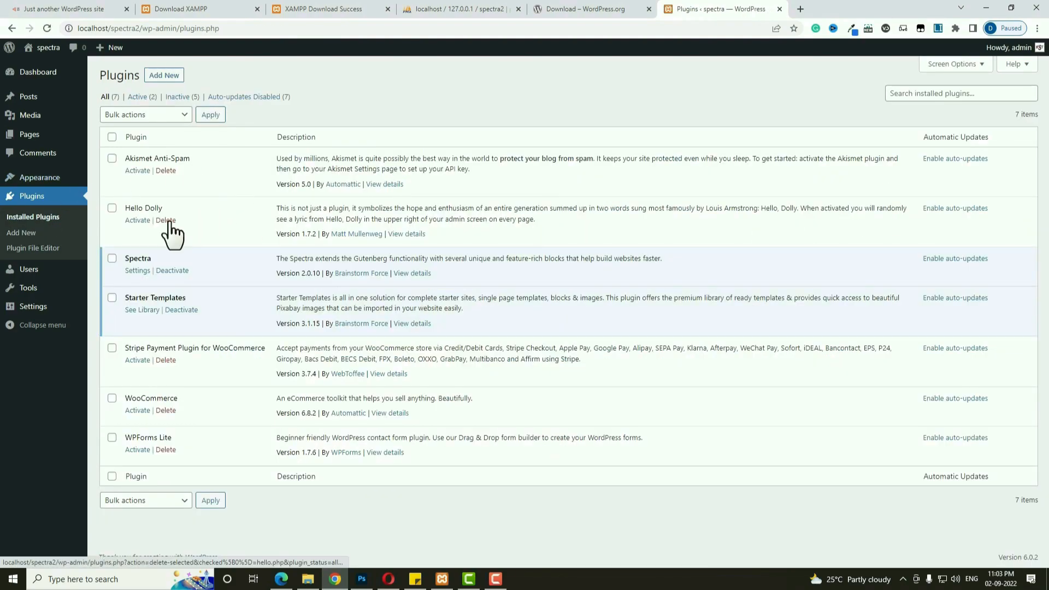
left_click(166, 219)
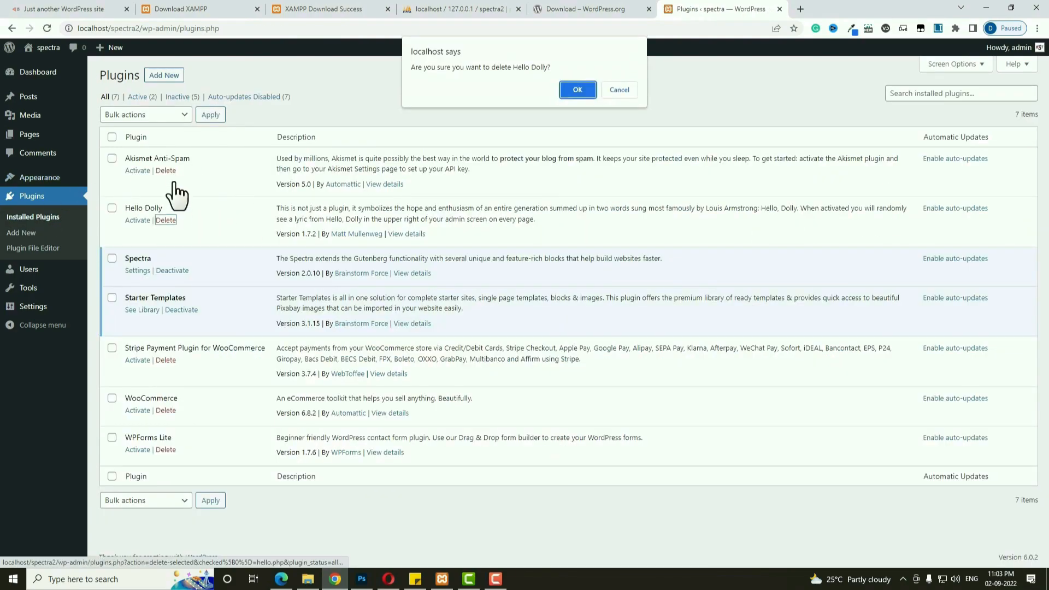
left_click(574, 87)
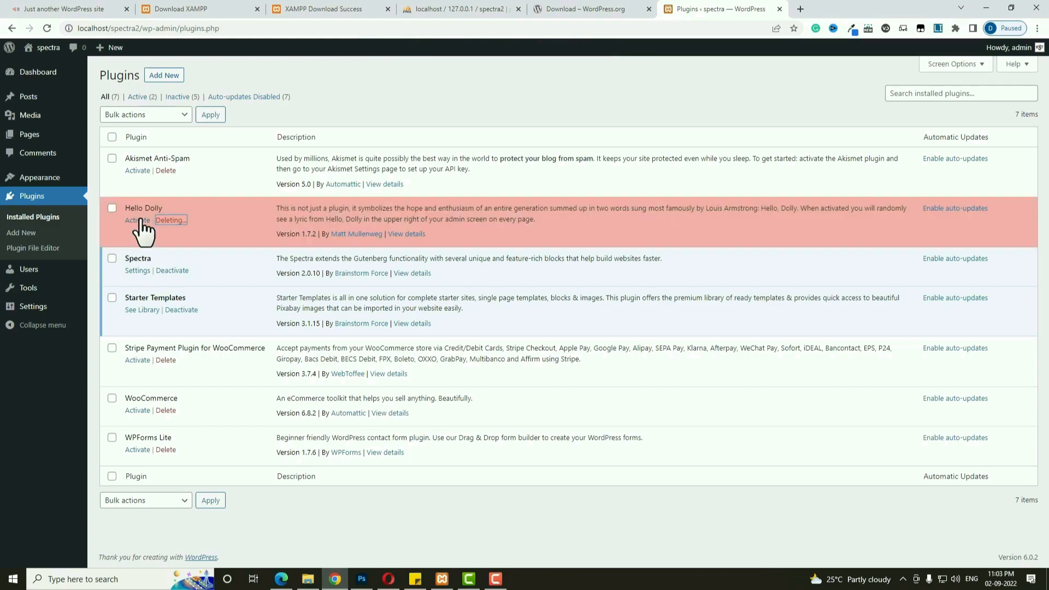
left_click(165, 170)
left_click(574, 88)
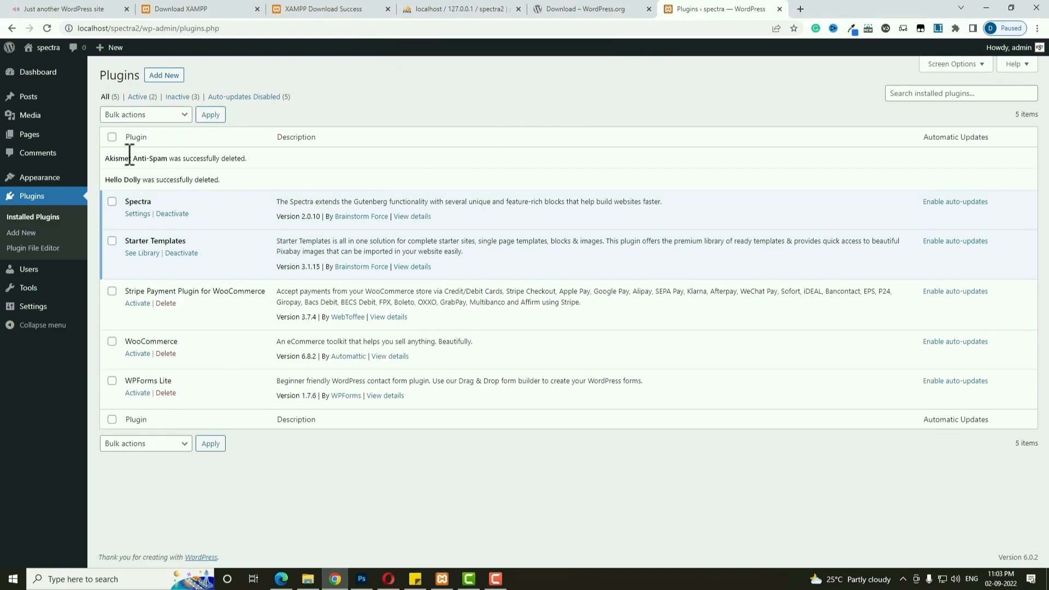
Select all remaining plugins and bulk-activate them.
left_click(112, 136)
left_click(134, 114)
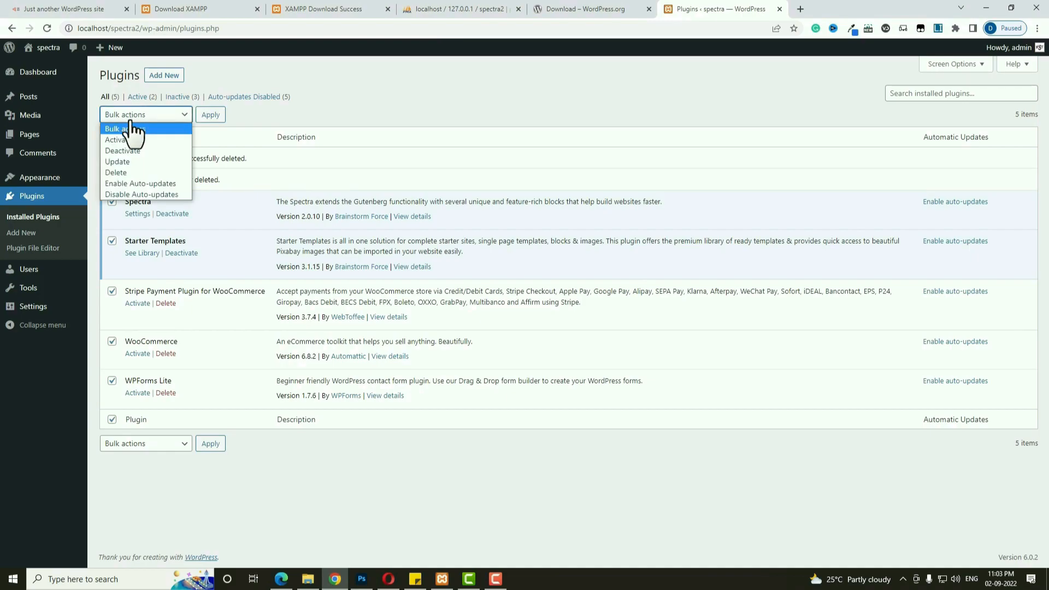
left_click(129, 139)
left_click(210, 115)
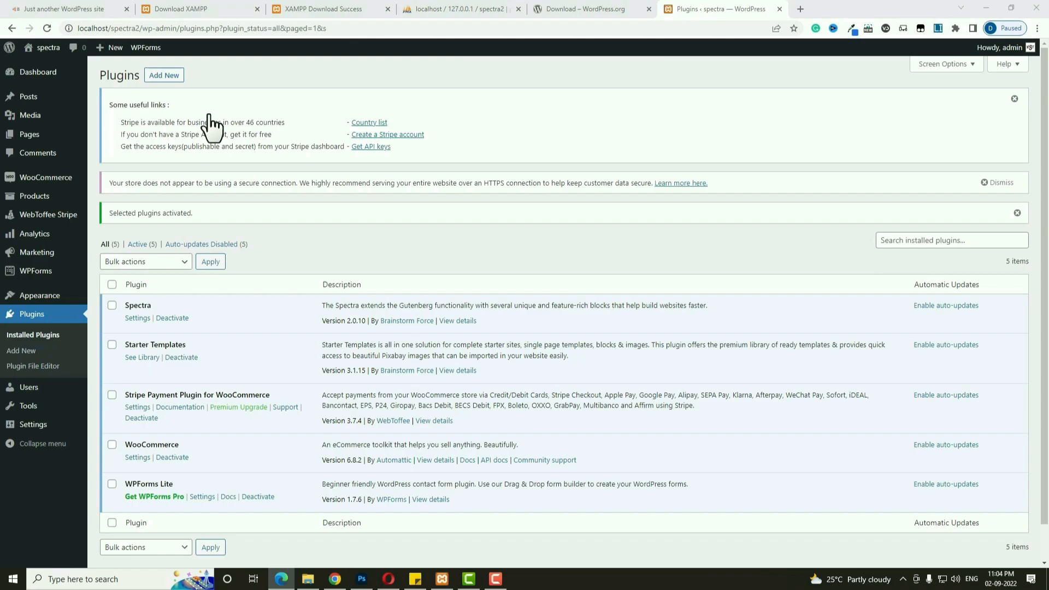
Search for and install the Depicter slider and MC4WP: Mailchimp for WordPress plugins.
left_click(167, 77)
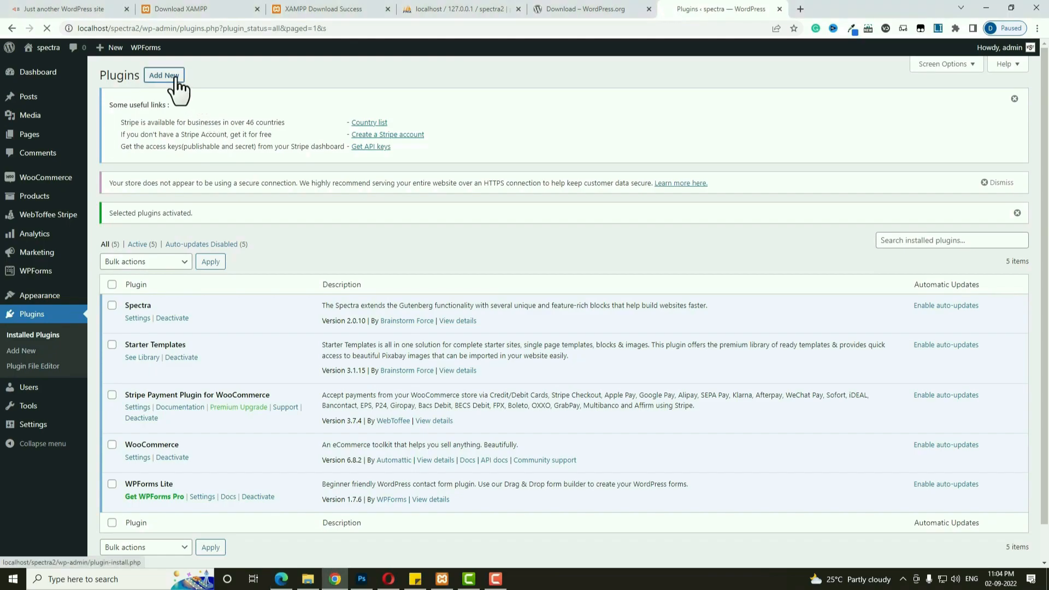
left_click(938, 184)
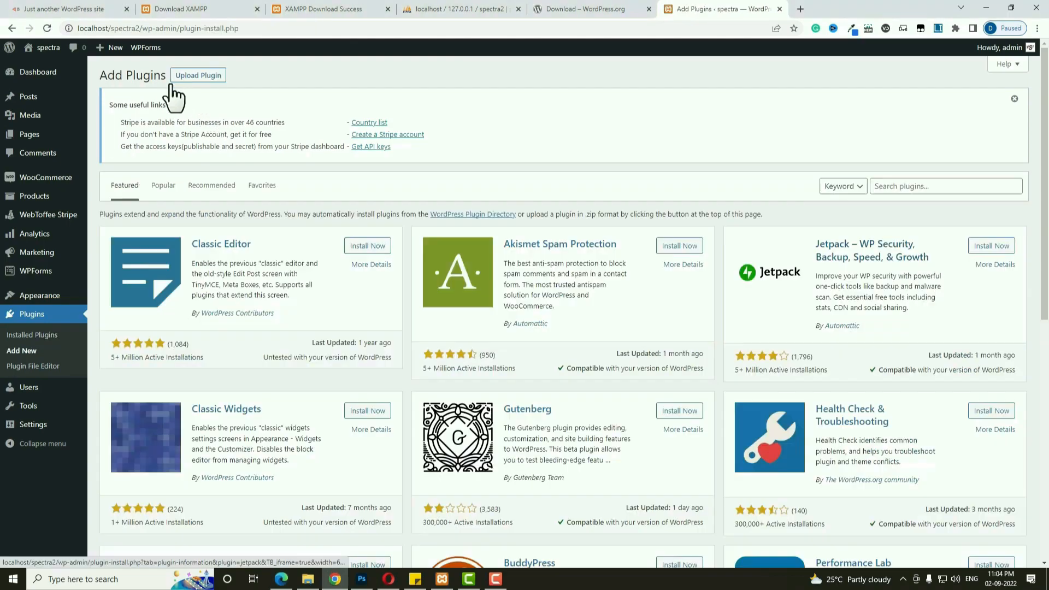
type("Depicter")
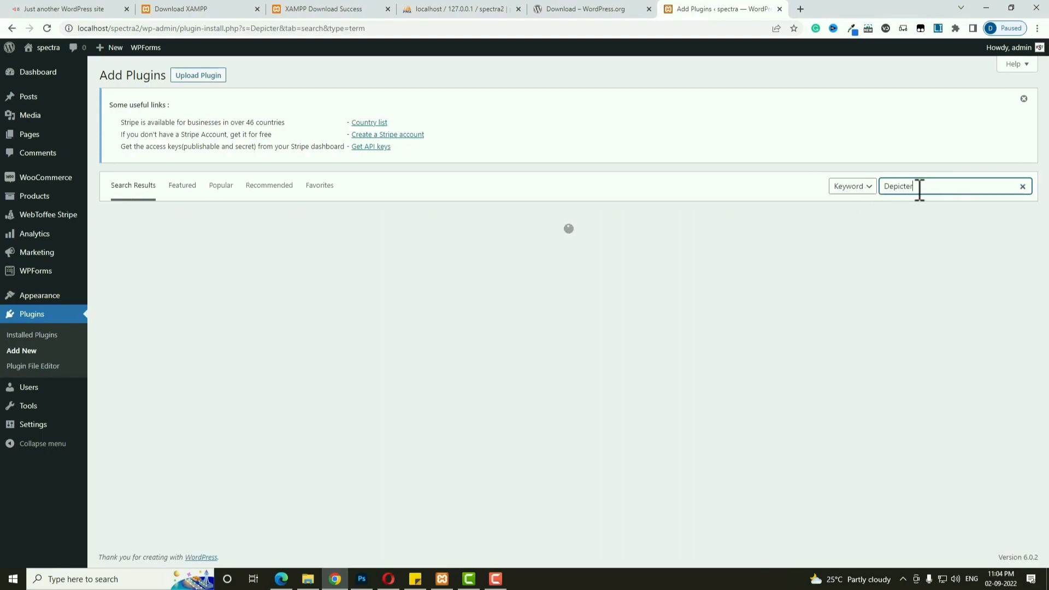
left_click(385, 249)
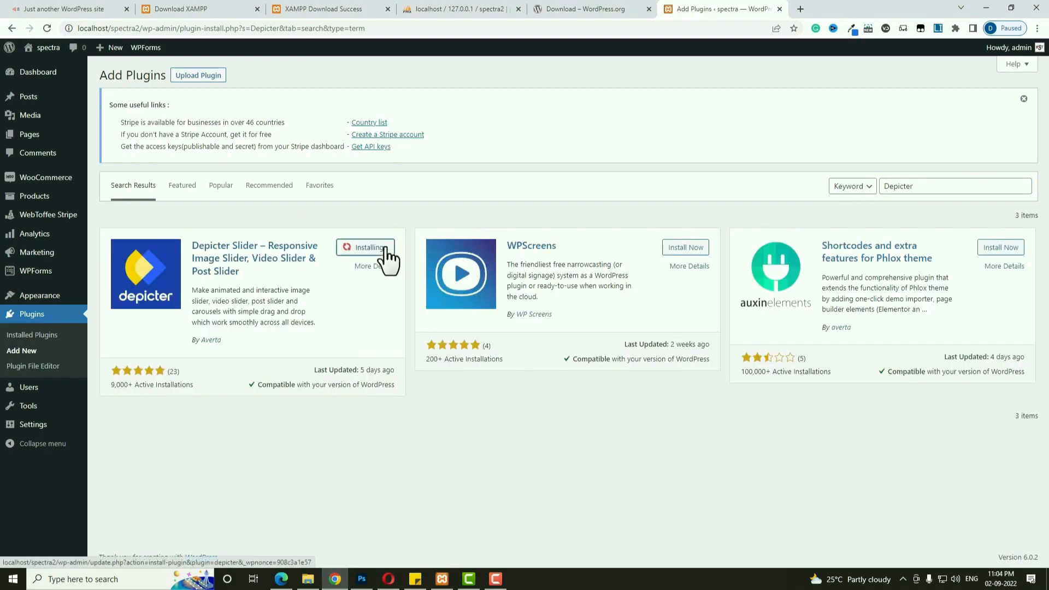
double_click(931, 187)
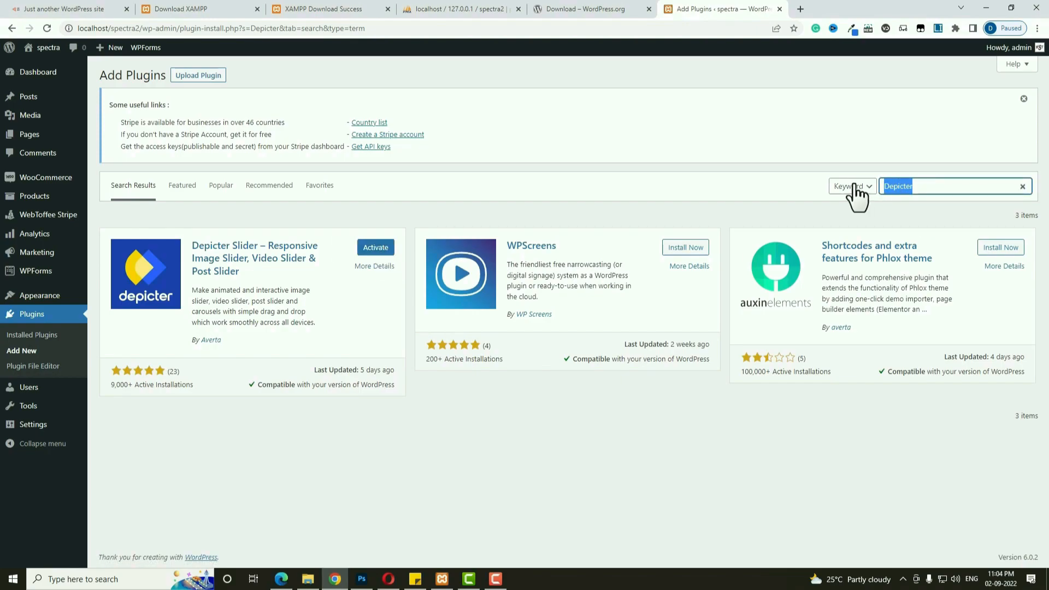
type("mailchimp")
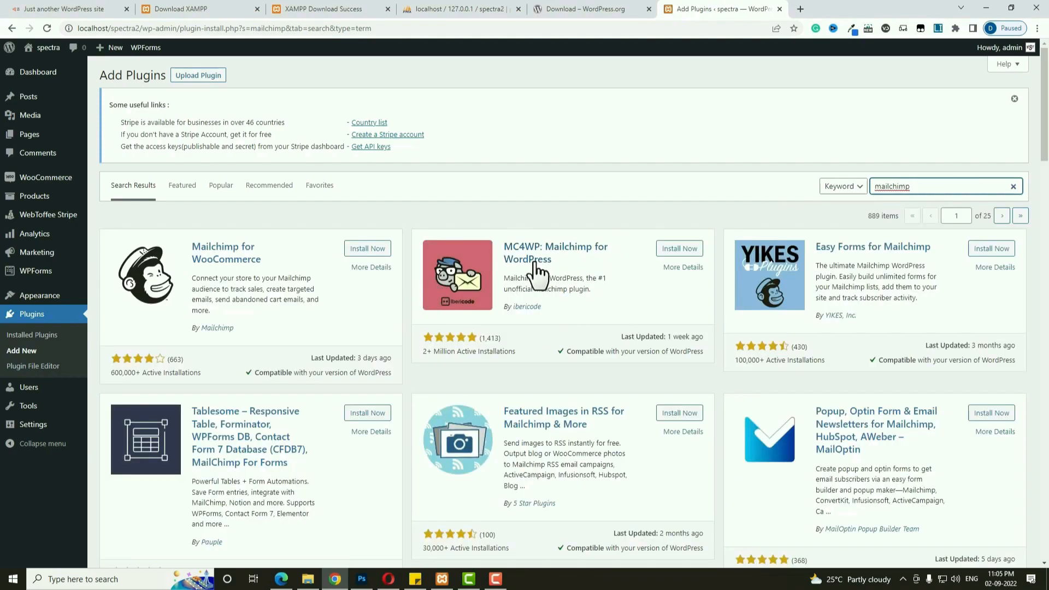
left_click(683, 249)
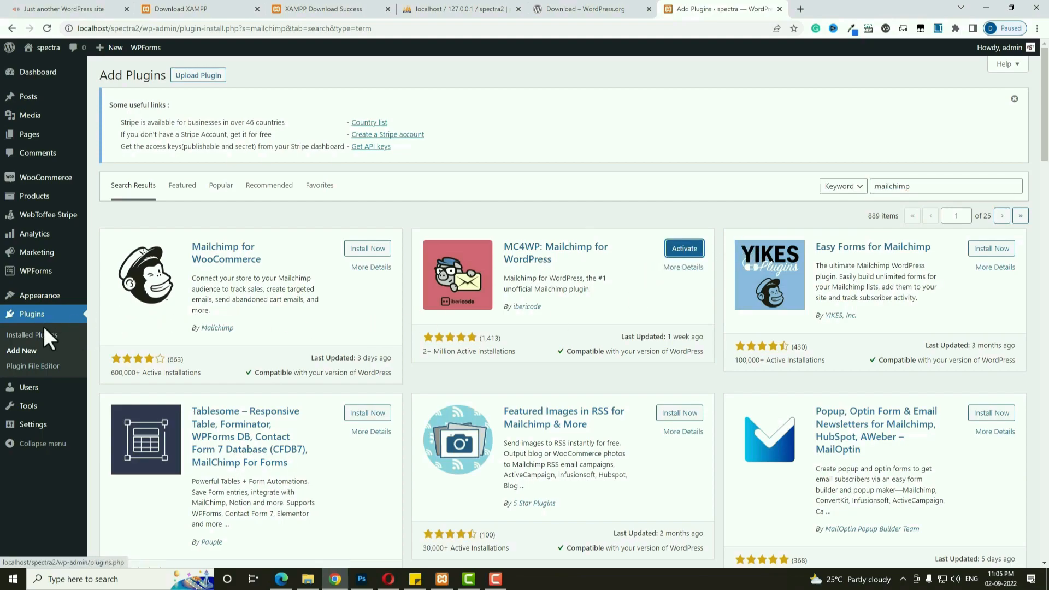
Select all installed plugins and bulk-activate them.
left_click(41, 344)
left_click(112, 254)
left_click(164, 235)
left_click(156, 251)
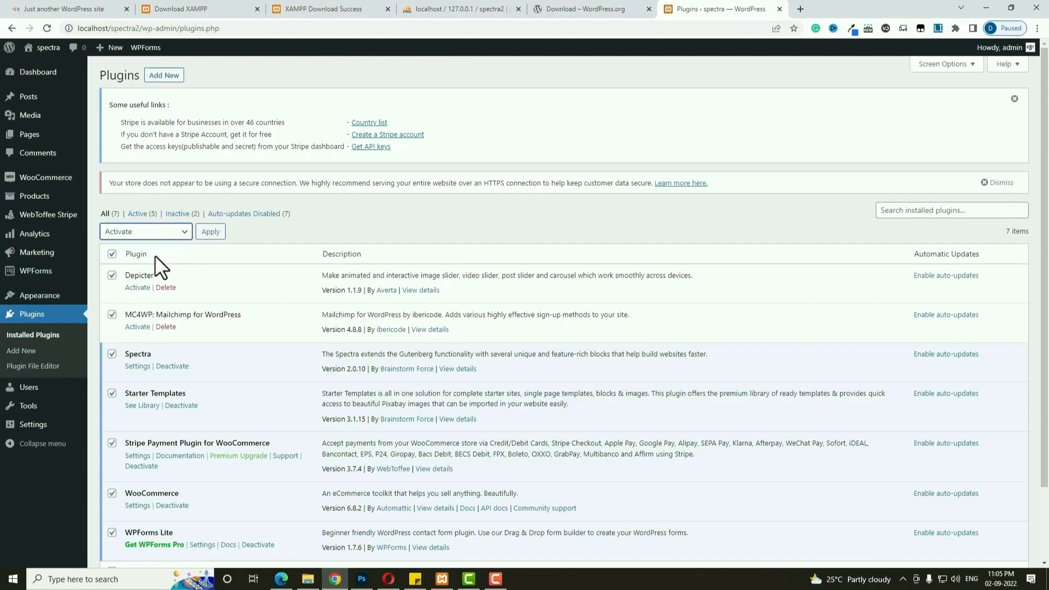
left_click(210, 233)
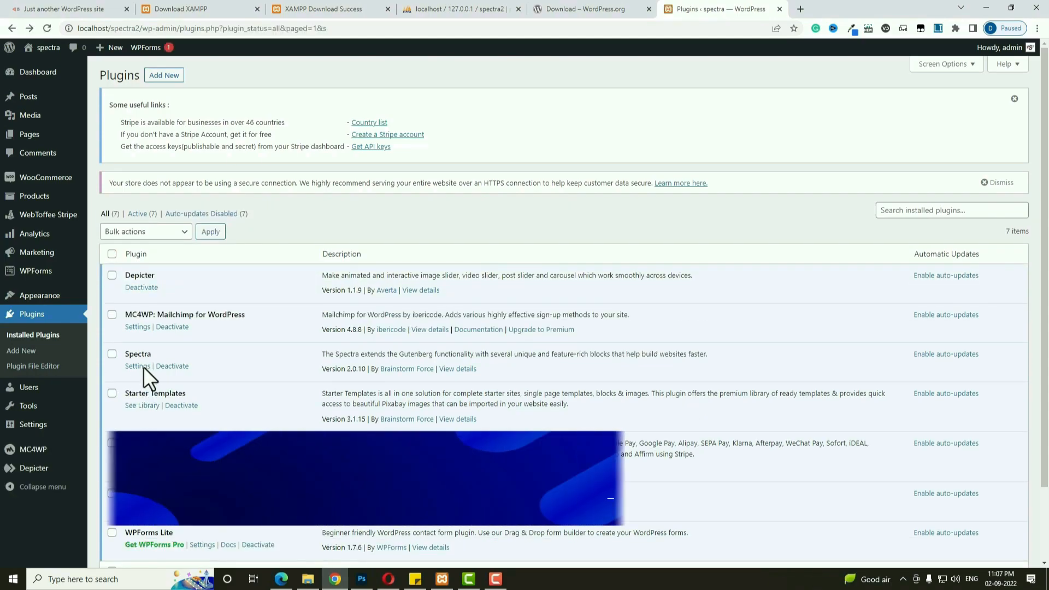
mouse_move(50, 183)
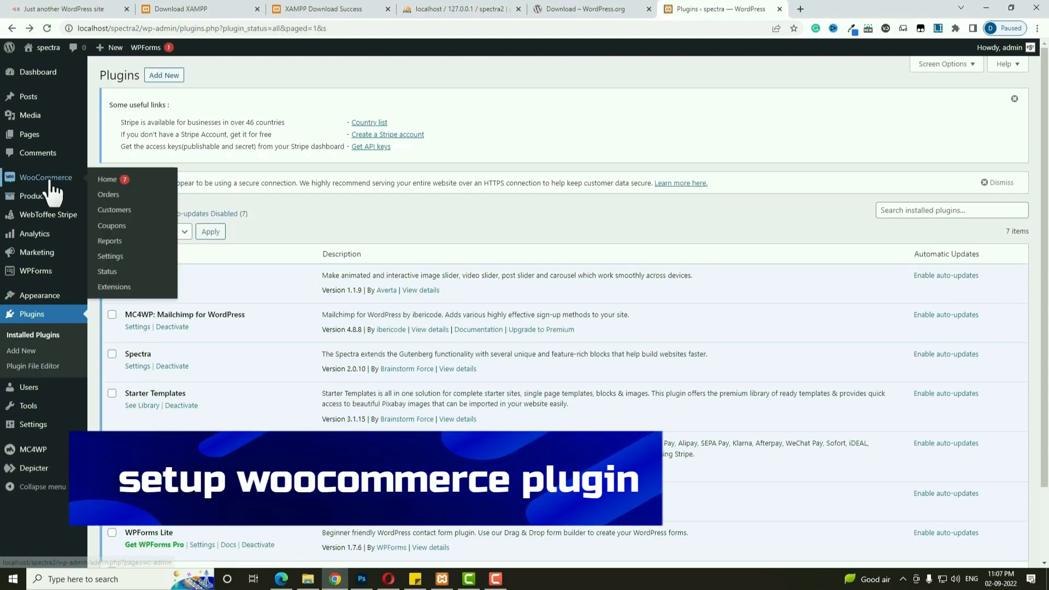
In WooCommerce General settings, enter address 'hyderabad' and set Country / State to India — Telangana.
left_click(114, 260)
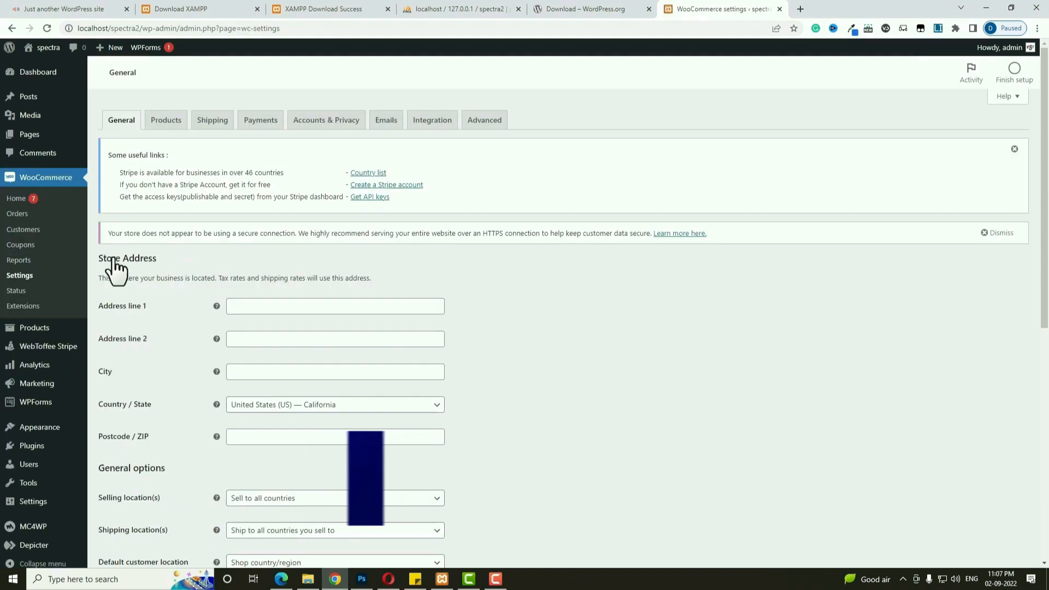
left_click(290, 306)
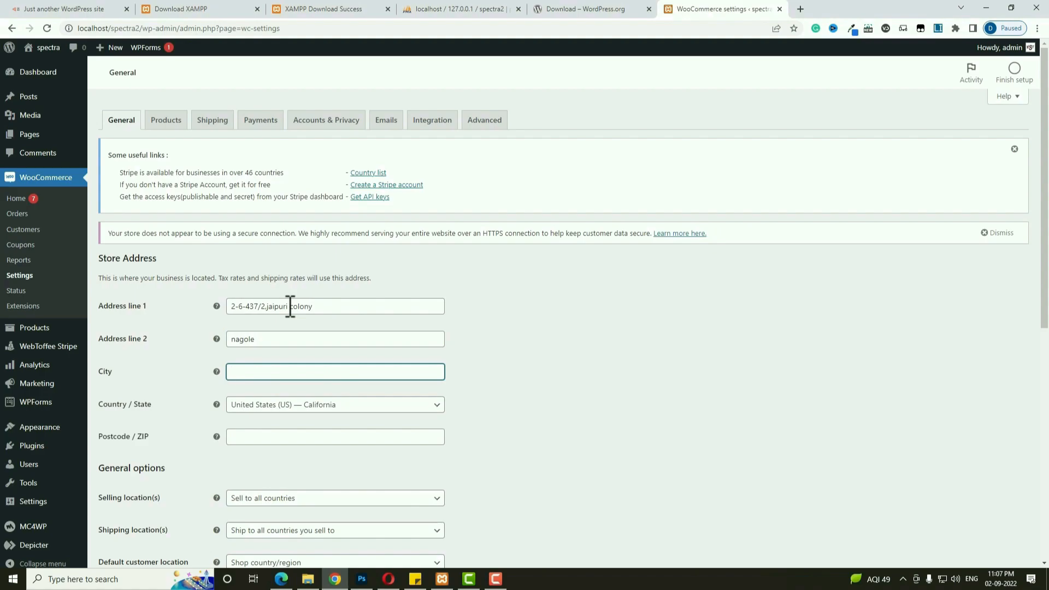
type("hyderabad")
key("Tab")
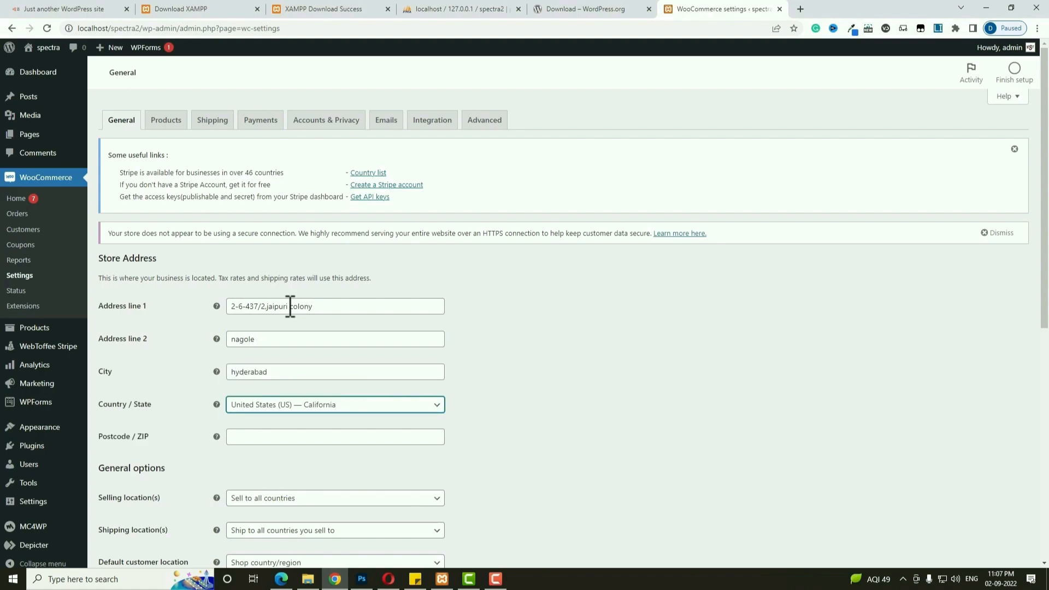
type("tela")
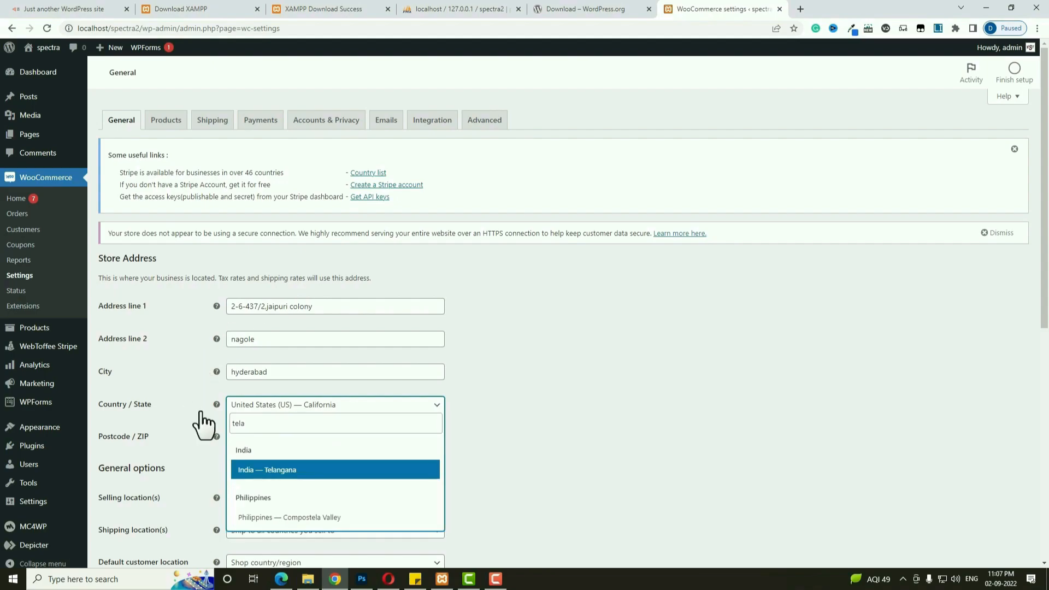
key("Return")
left_click(256, 437)
Enter postcode 500068 and restrict selling to India only.
type("500068")
scroll(126, 411, "down", 3)
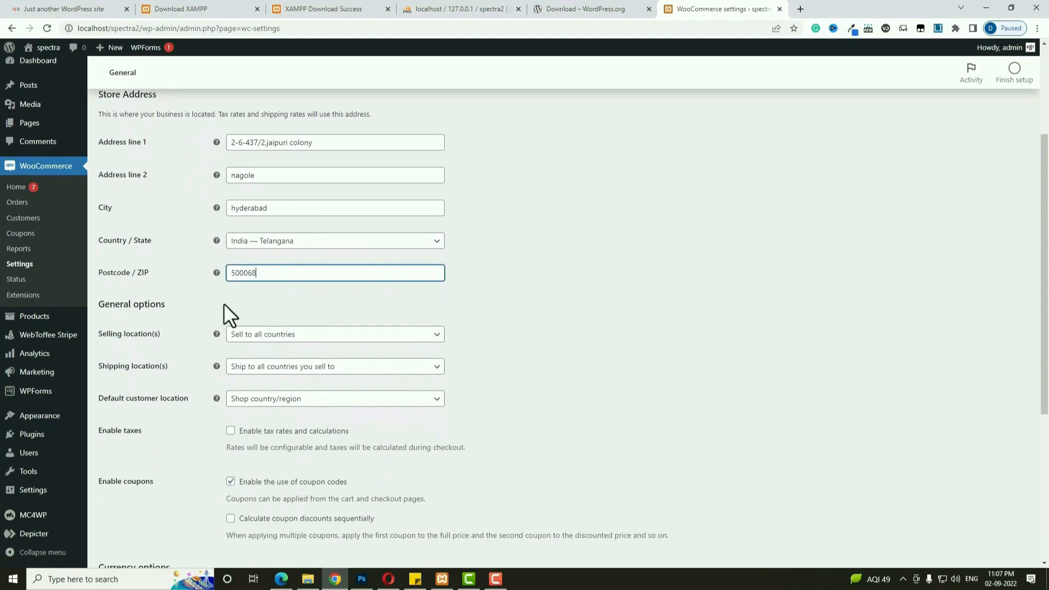
left_click(306, 336)
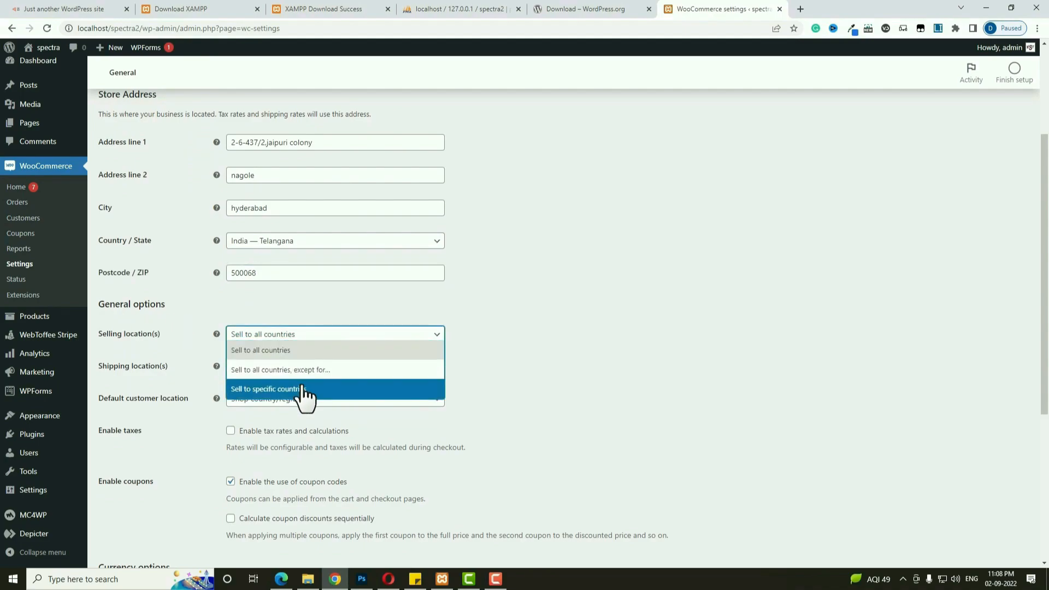
left_click(303, 388)
left_click(312, 365)
type("ind")
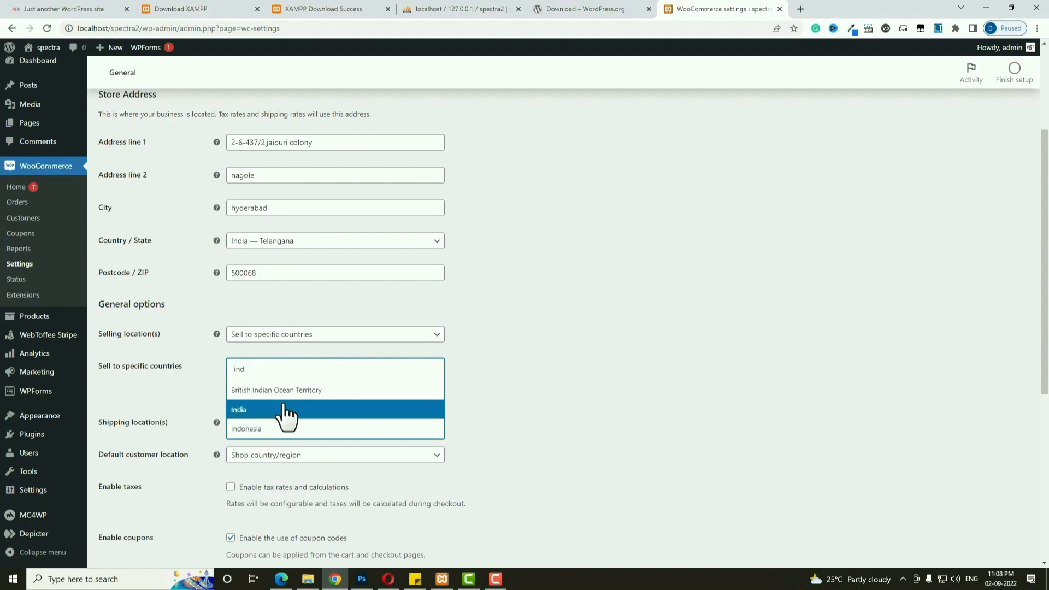
left_click(284, 409)
Limit shipping locations to specific countries, with India as the only one.
left_click(319, 427)
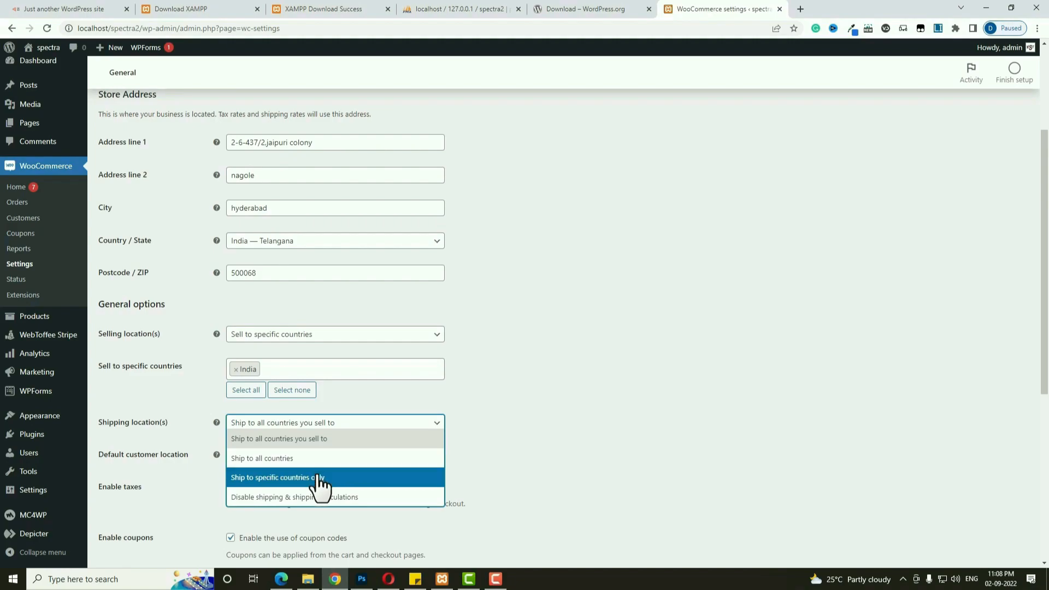
left_click(363, 483)
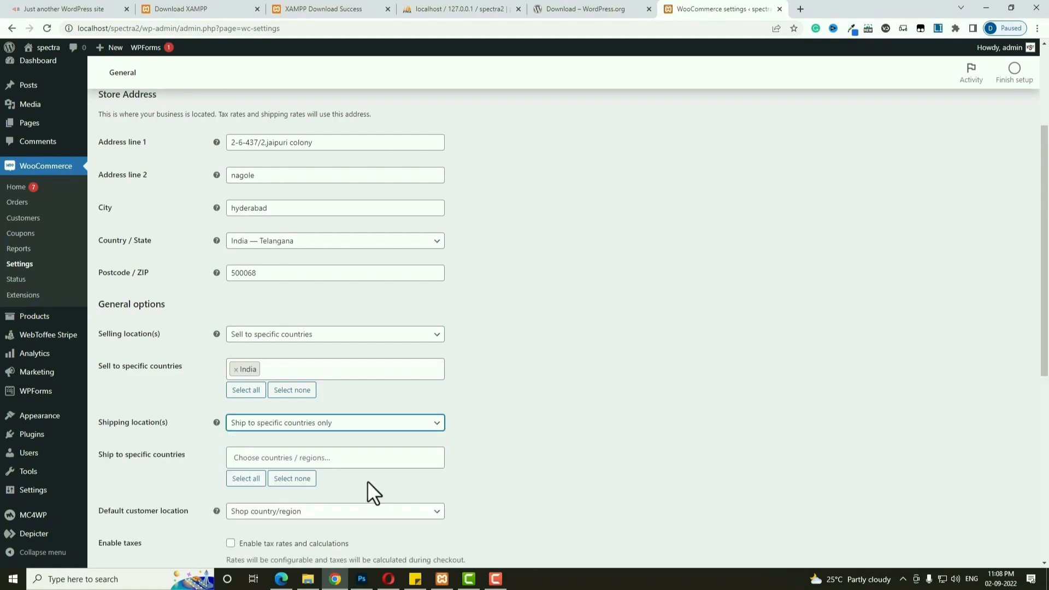
left_click(348, 458)
type("ind")
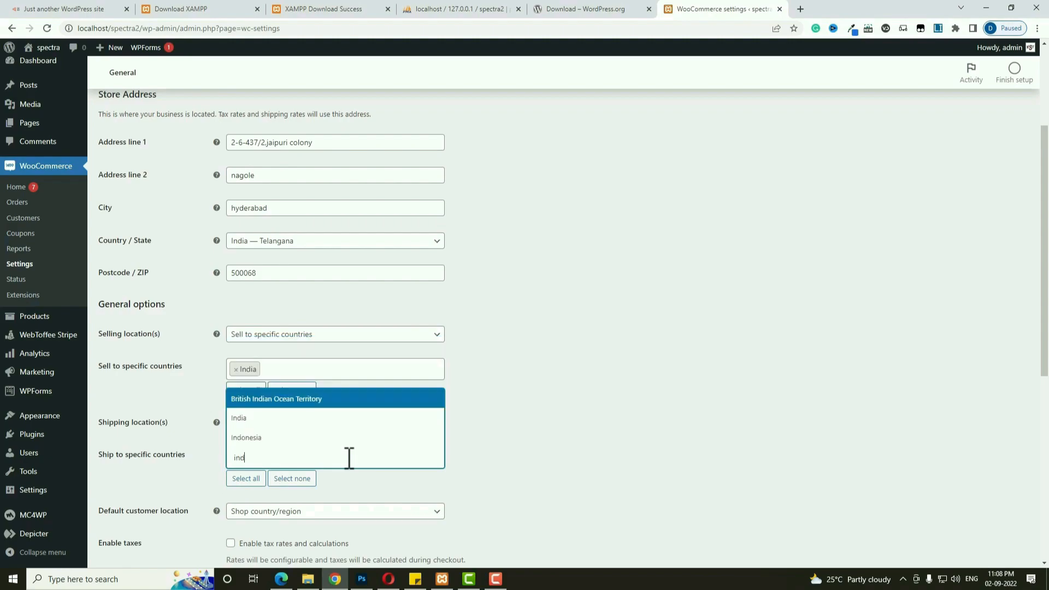
left_click(290, 418)
Enable tax rates and calculations, set currency to Indian rupee, and save the settings.
scroll(605, 435, "down", 3)
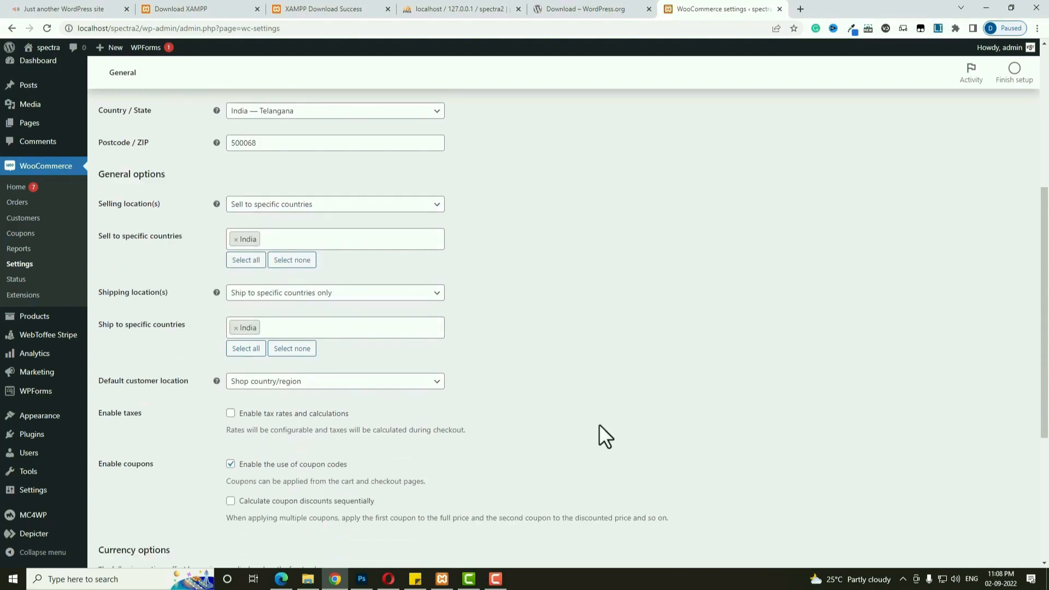
left_click(231, 380)
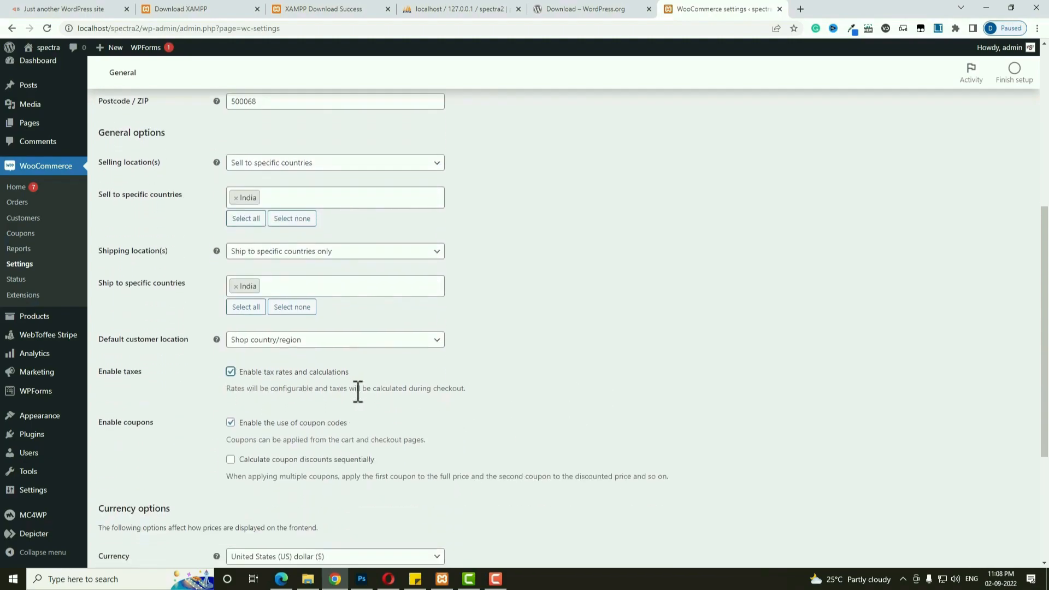
scroll(292, 381, "down", 4)
left_click(359, 345)
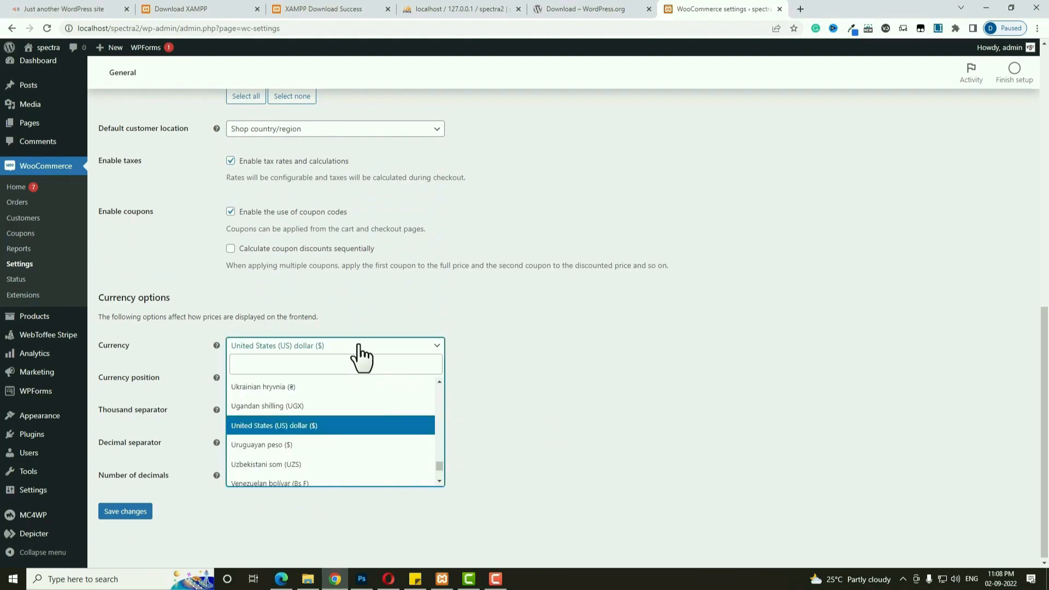
type("ind")
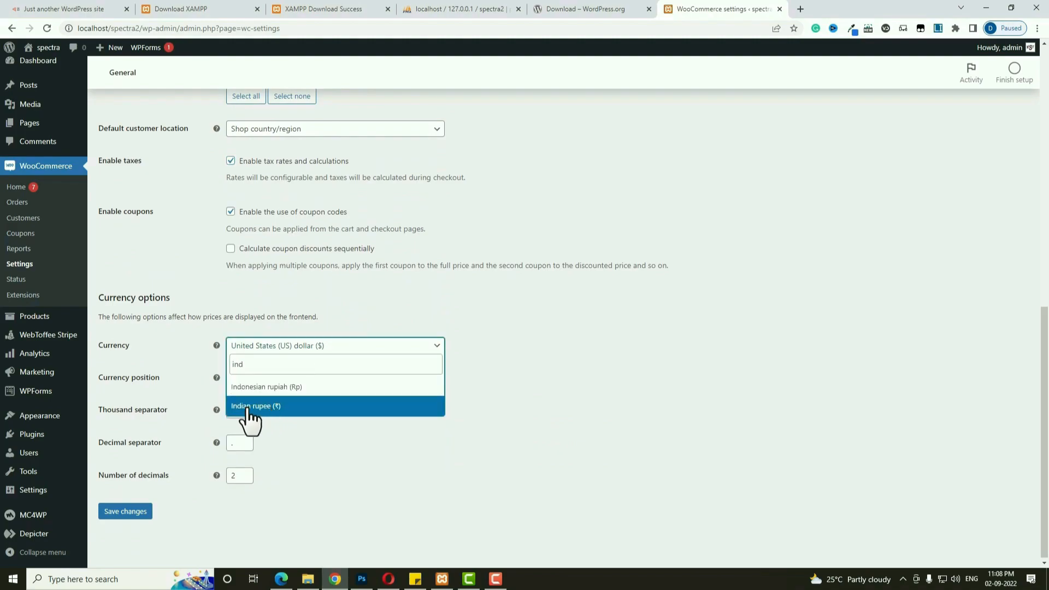
left_click(288, 407)
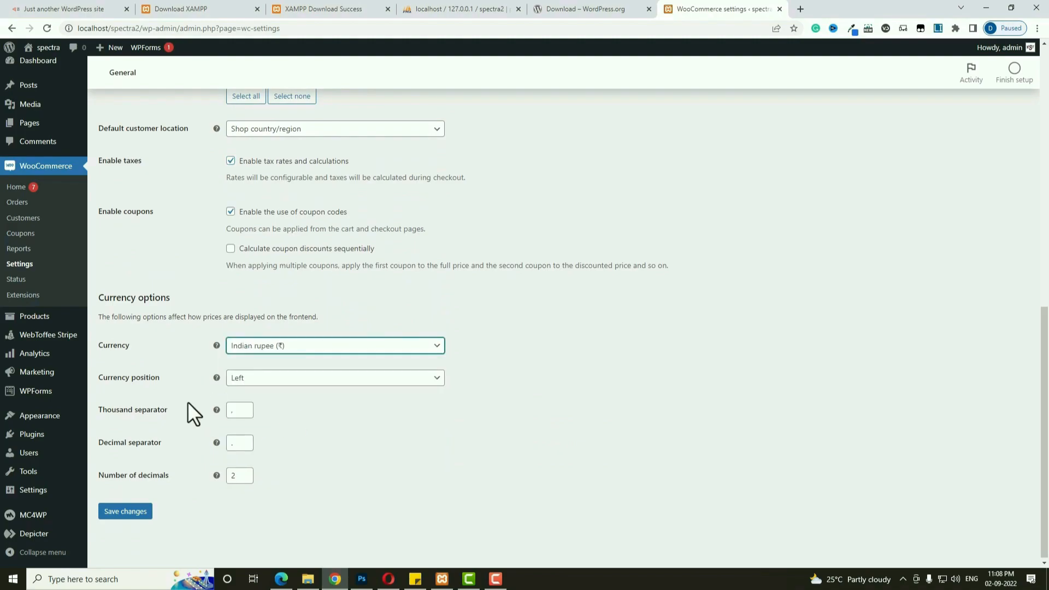
left_click(130, 512)
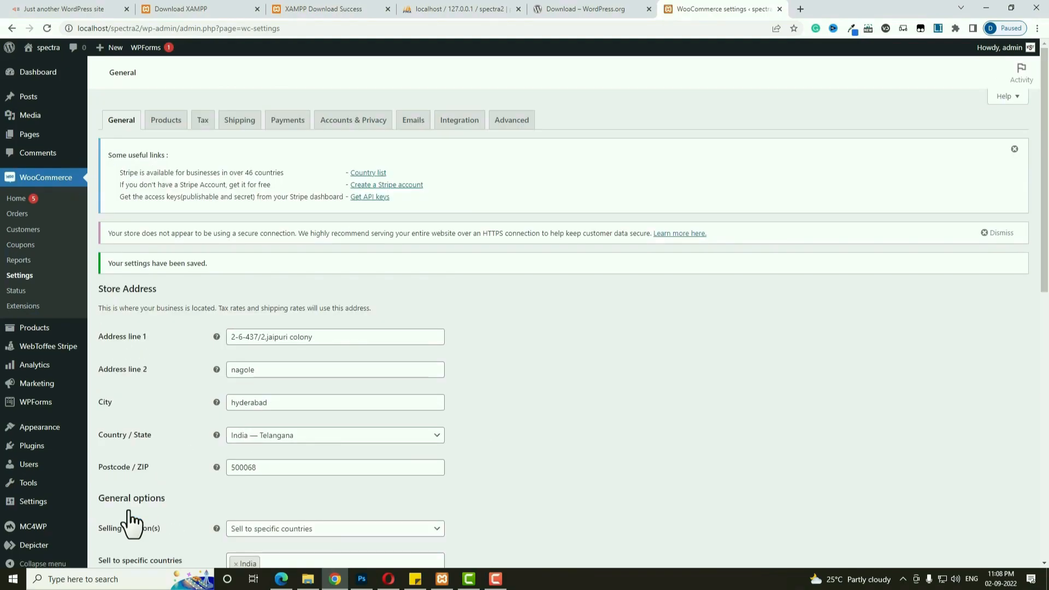
Set the product weight unit to g, save, and go to the Tax settings.
left_click(172, 122)
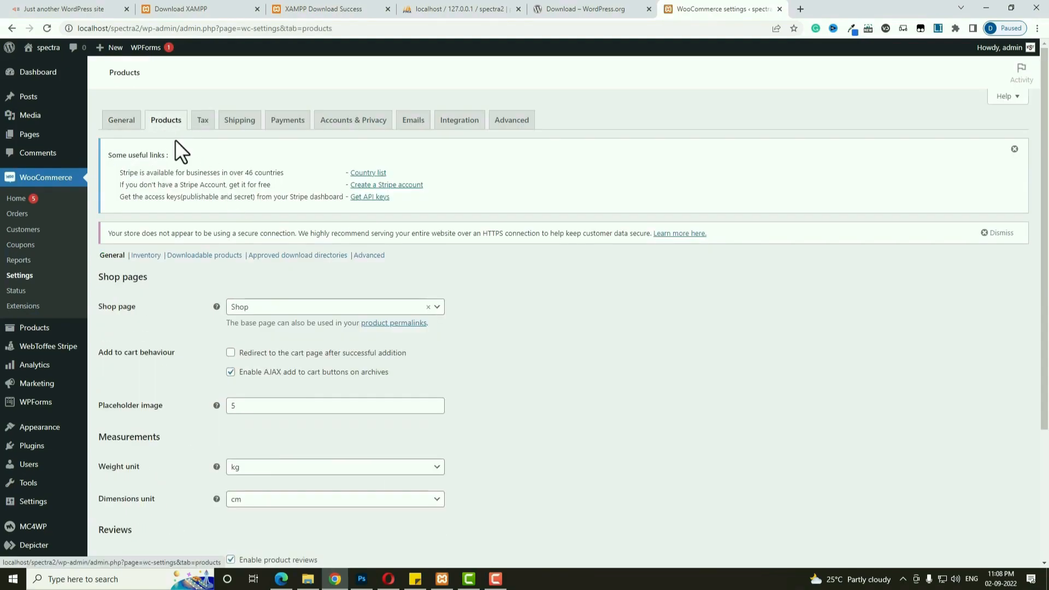
scroll(738, 372, "down", 3)
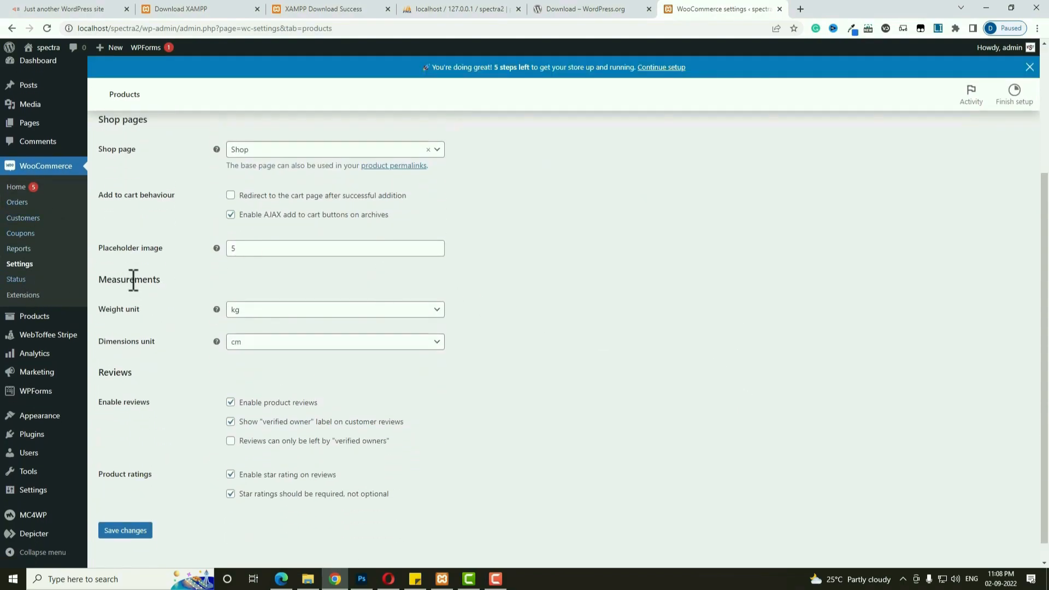
left_click(275, 311)
left_click(257, 345)
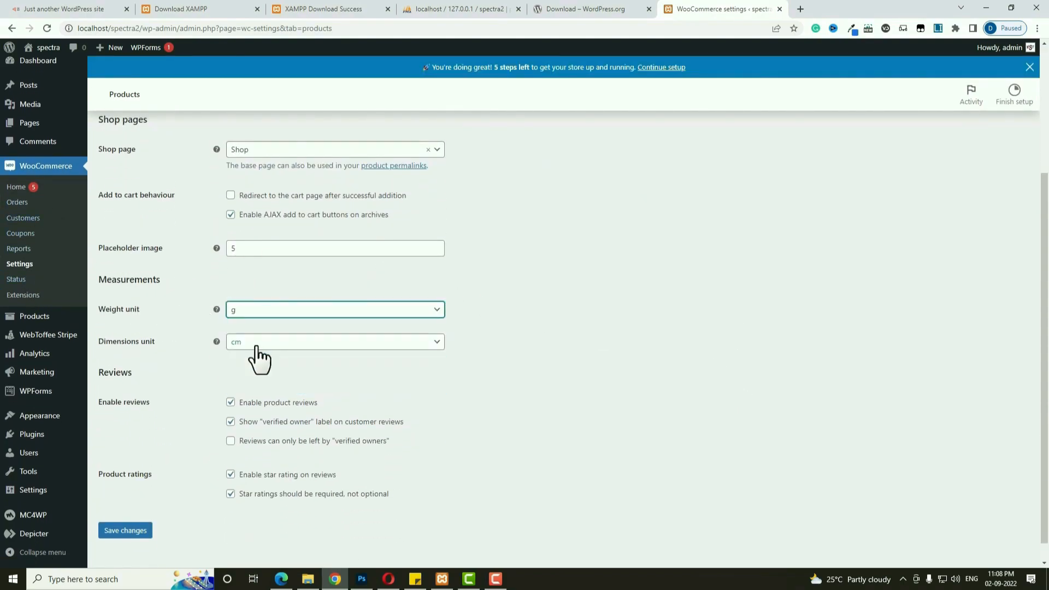
left_click(139, 533)
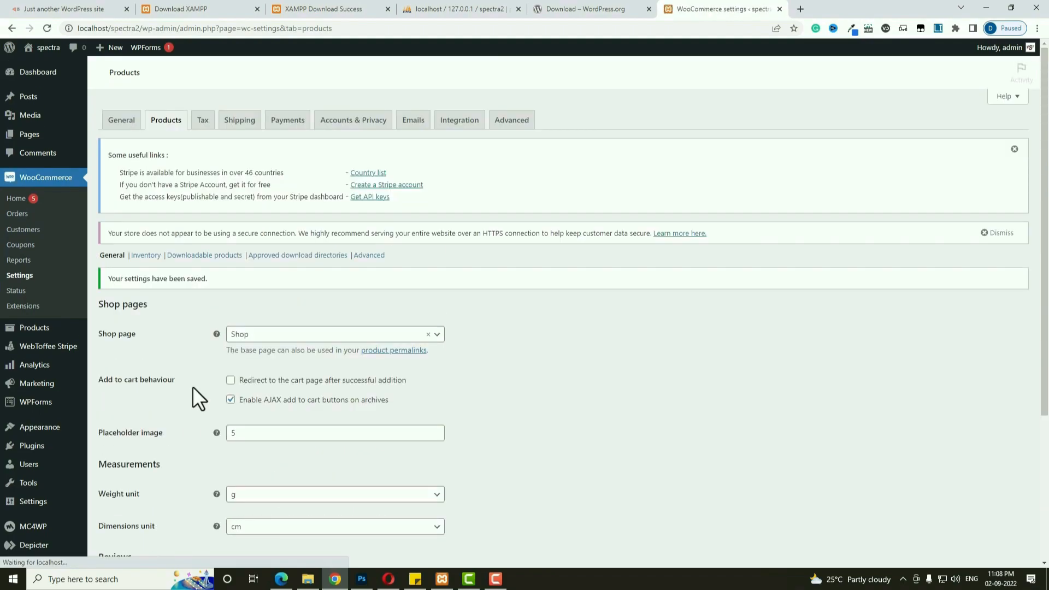
left_click(203, 120)
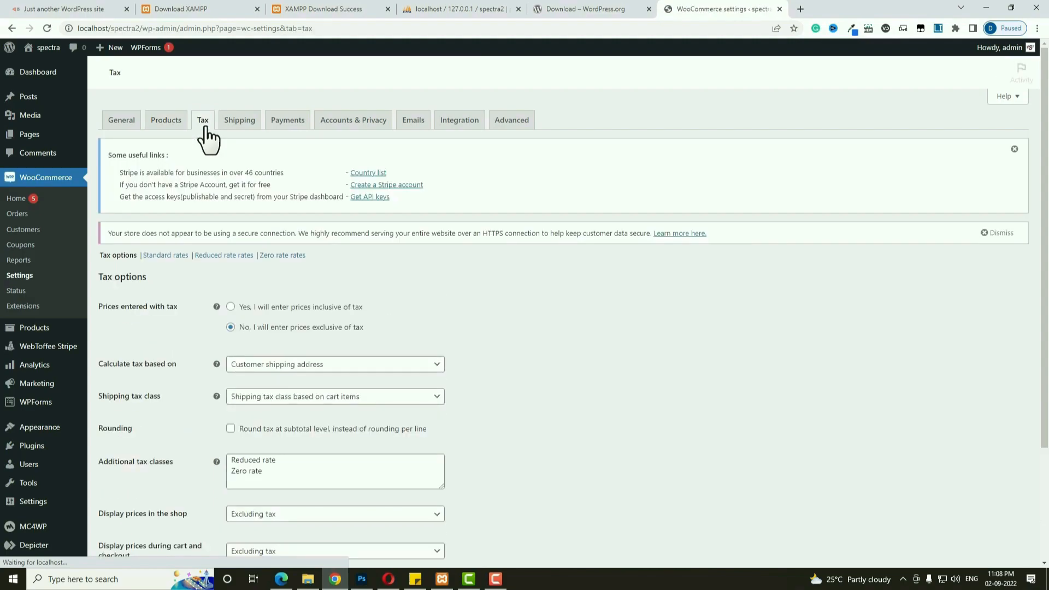
Add 'GST' on a new line under Additional tax classes and save the tax options.
left_click(284, 475)
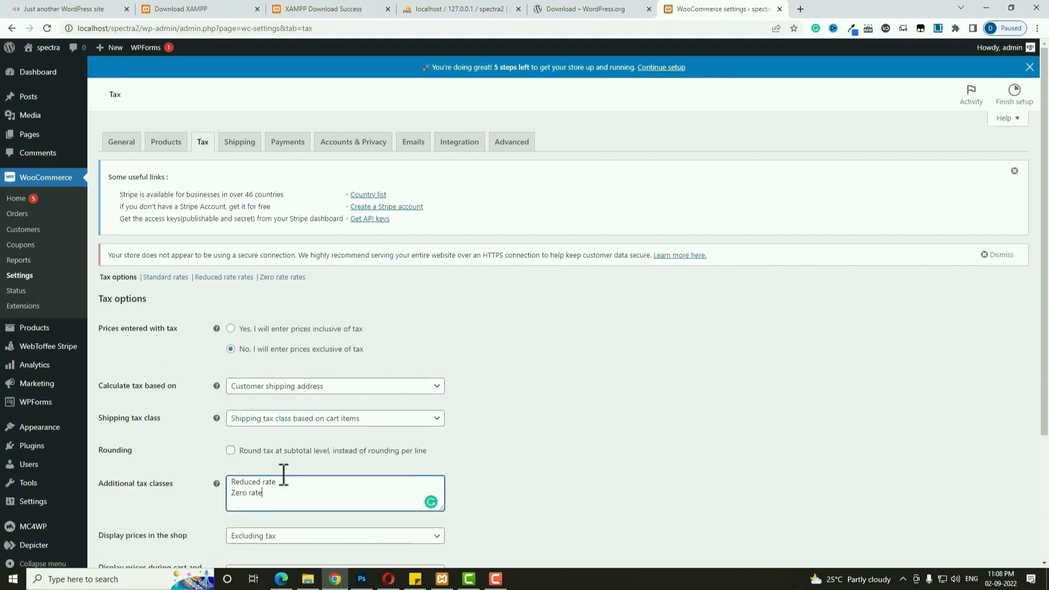
key("Return")
type("GST")
scroll(284, 474, "down", 3)
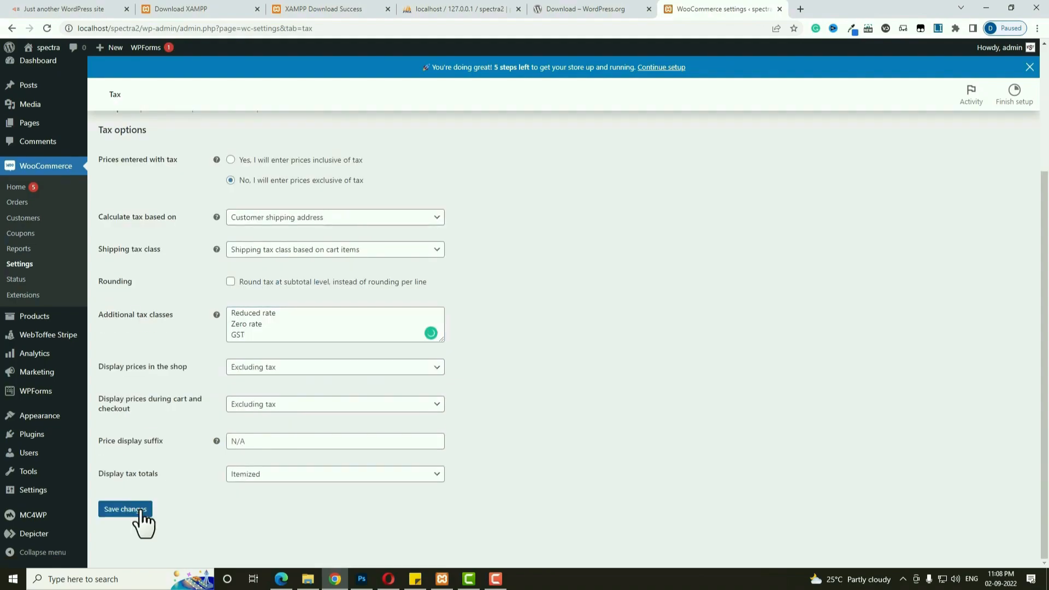
left_click(143, 516)
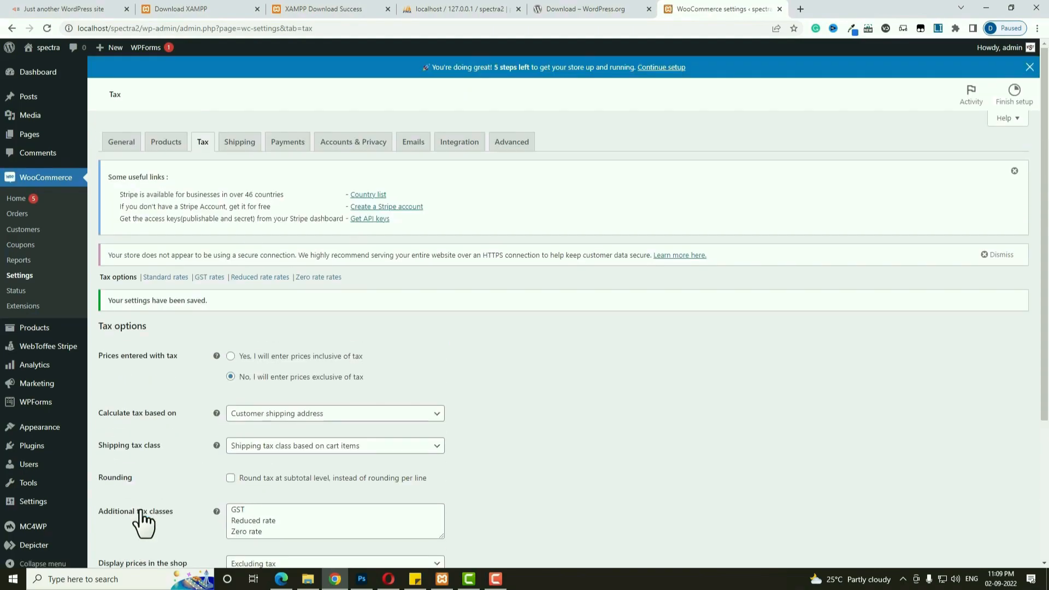
Add a compound GST rate row for country IN at 10% and save it.
left_click(218, 280)
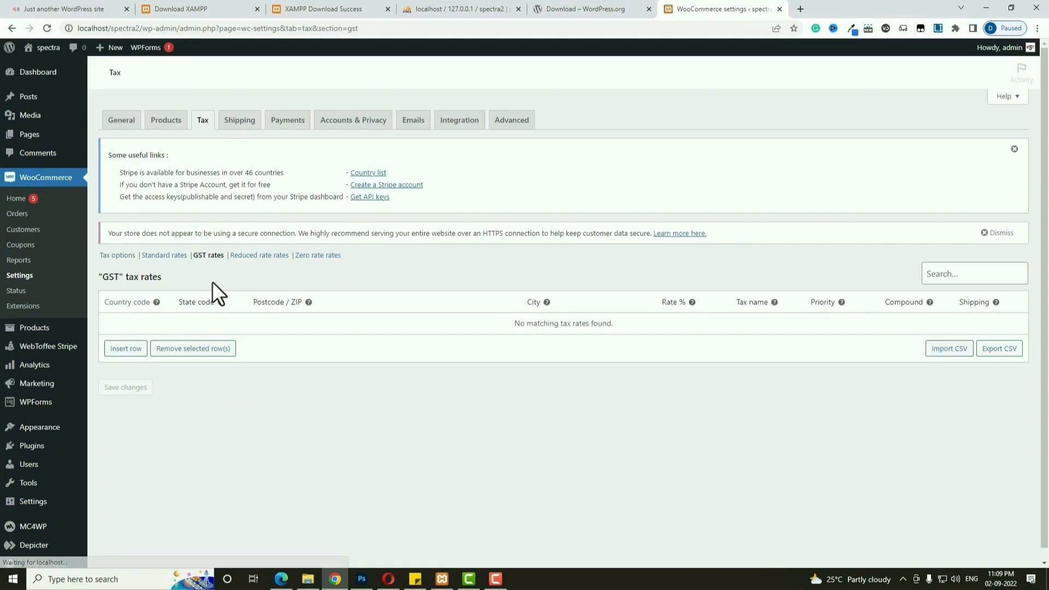
left_click(116, 349)
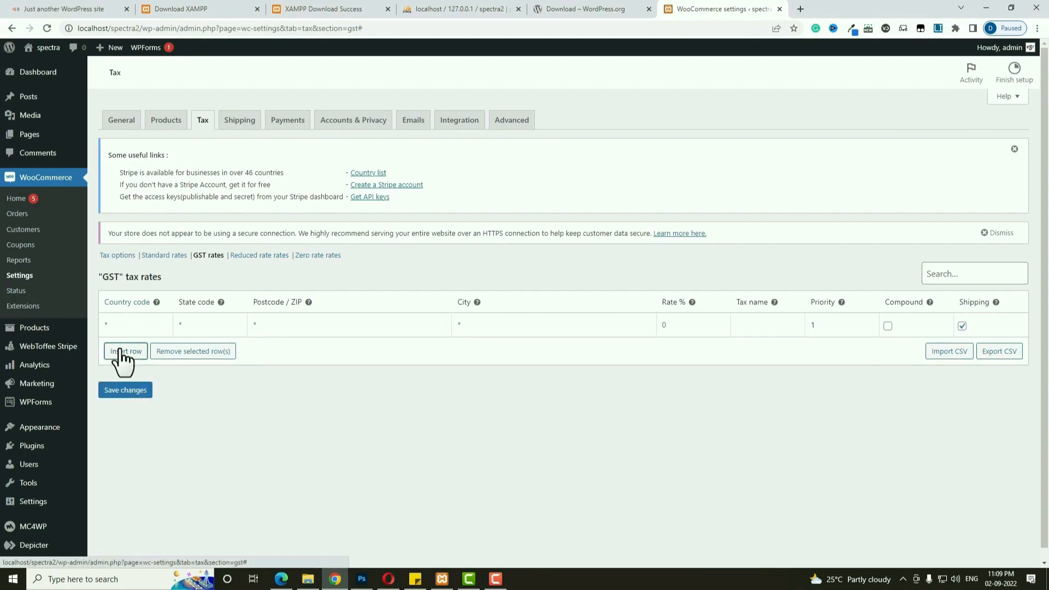
left_click(127, 328)
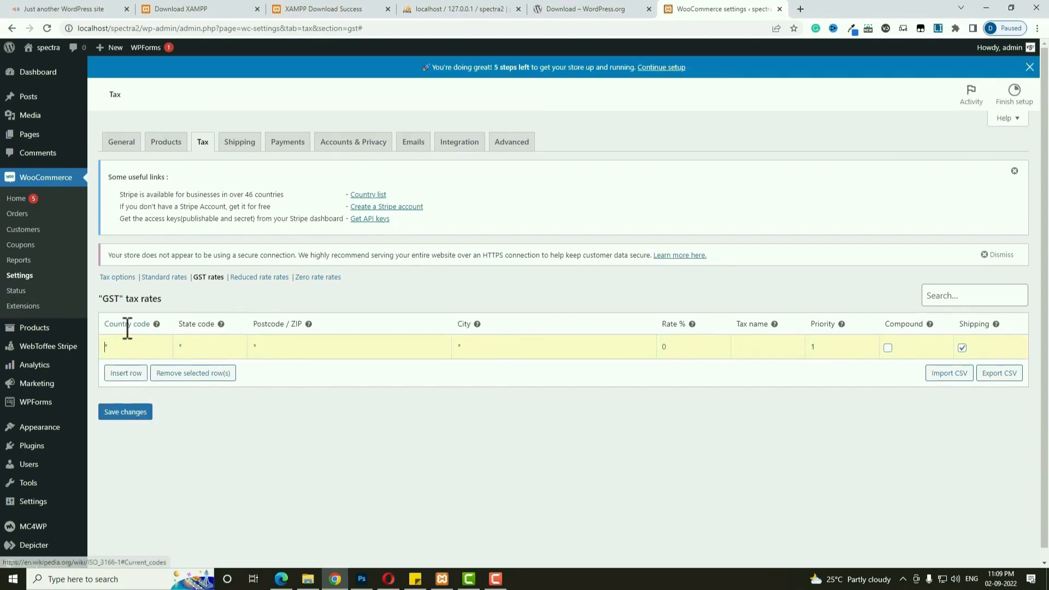
type("IN")
left_click(668, 351)
type("10")
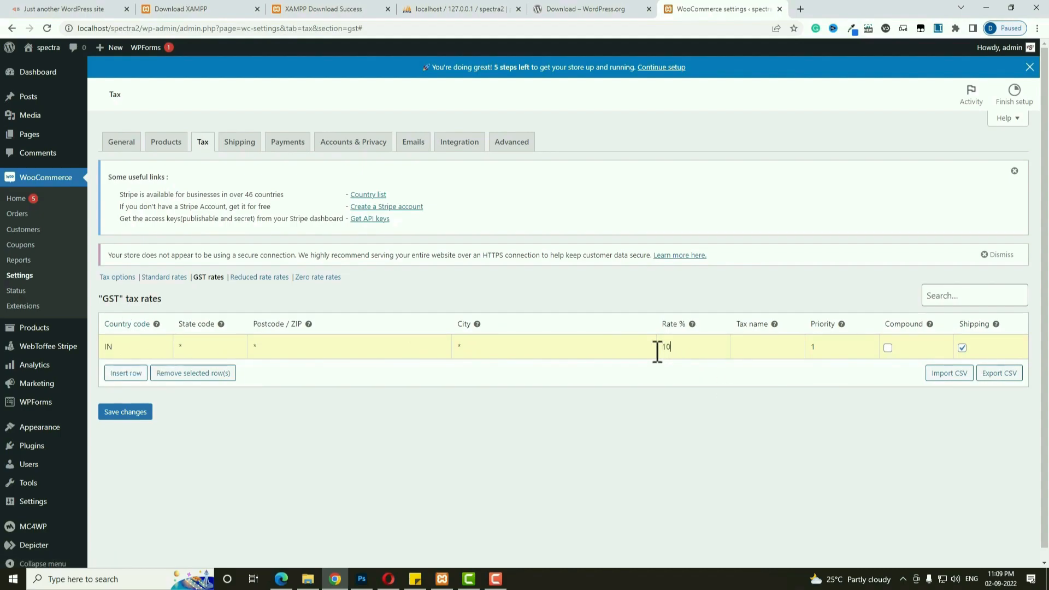
left_click(888, 349)
left_click(132, 413)
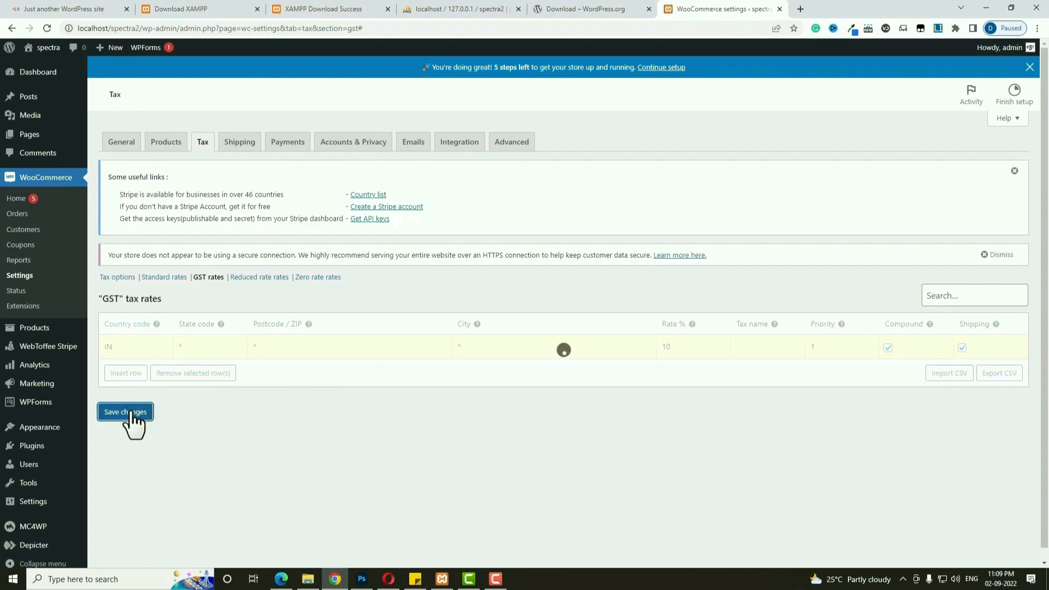
Add a shipping zone with the zone name INDIA and save it.
left_click(246, 144)
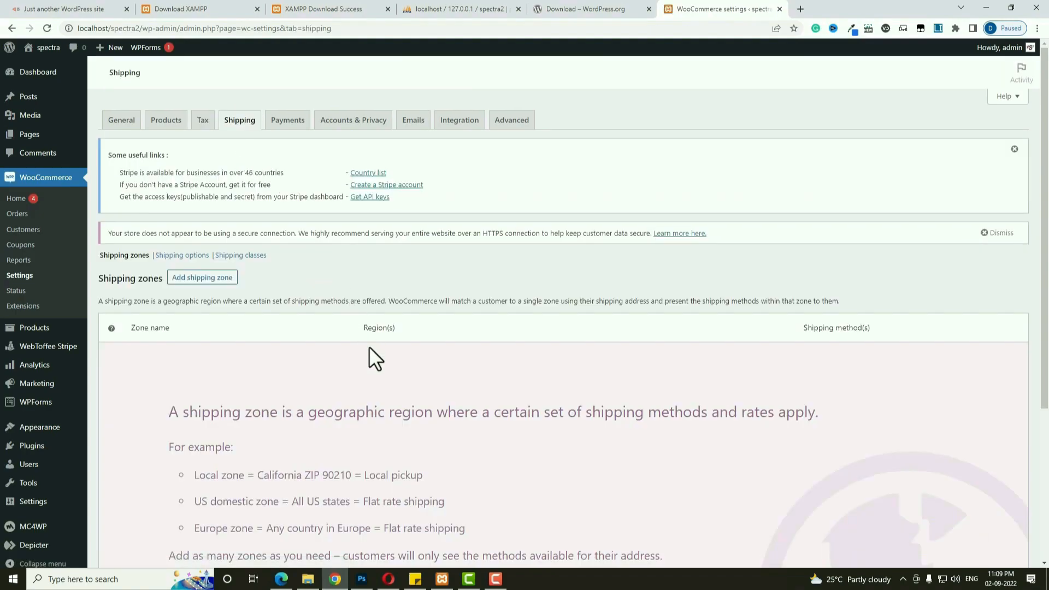
left_click(208, 278)
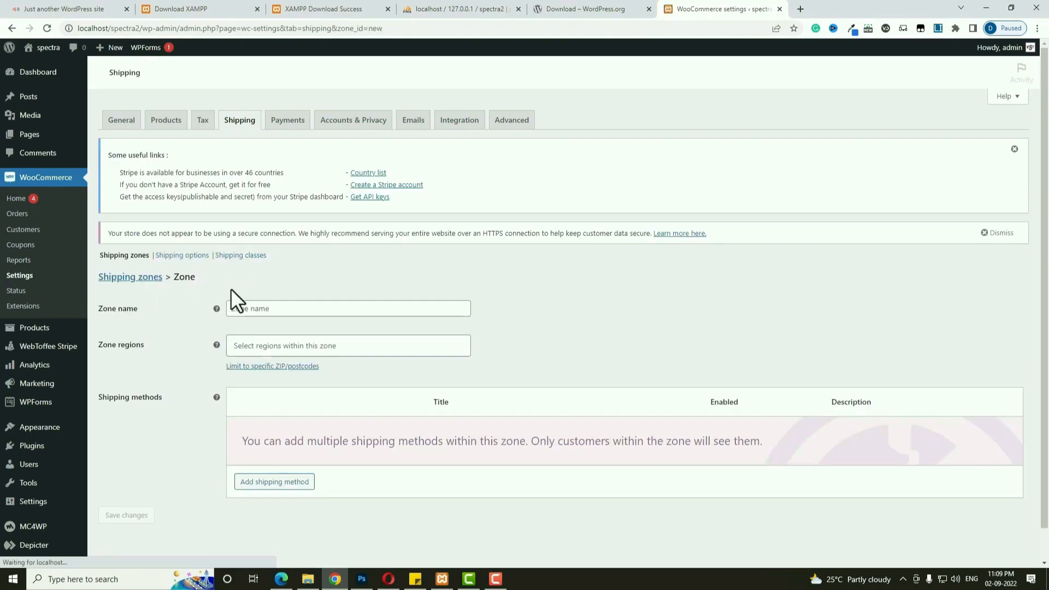
left_click(295, 309)
type("INDIA")
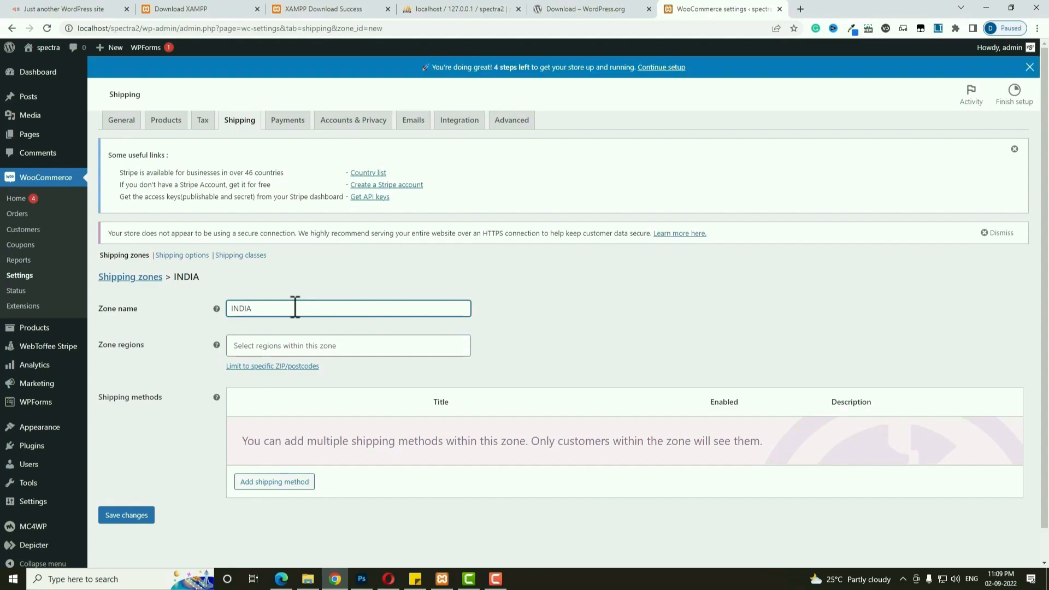
left_click(145, 536)
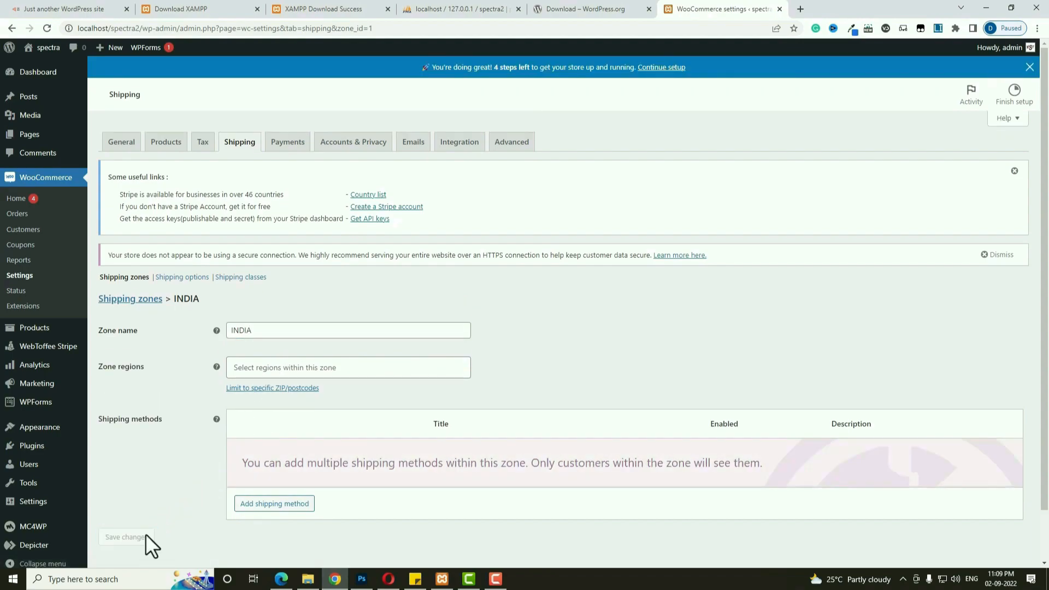
Add a Flat rate method to the INDIA zone with cost 50*[qty] and save.
left_click(291, 506)
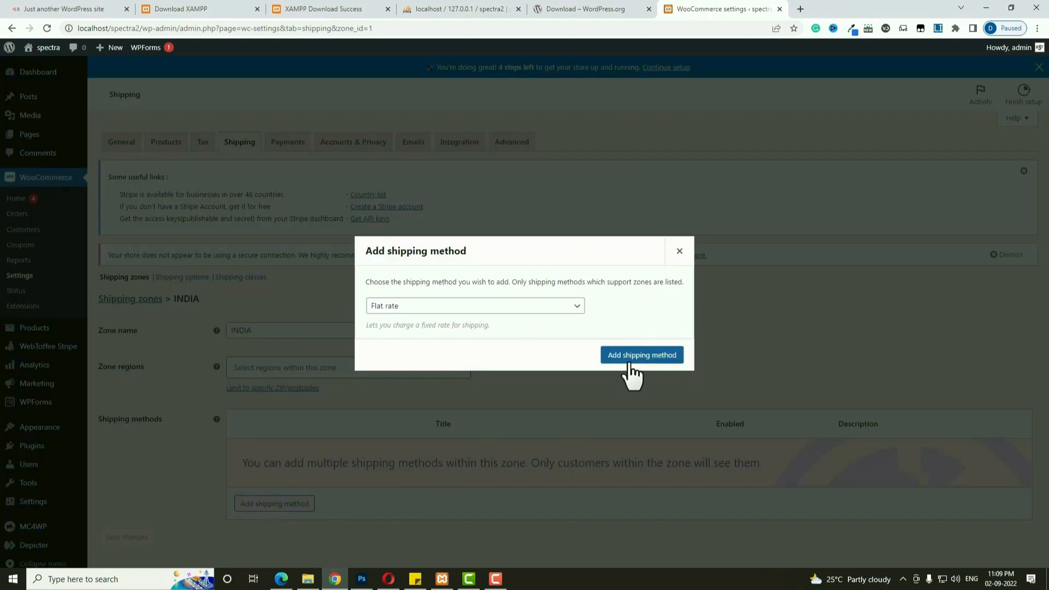
left_click(654, 362)
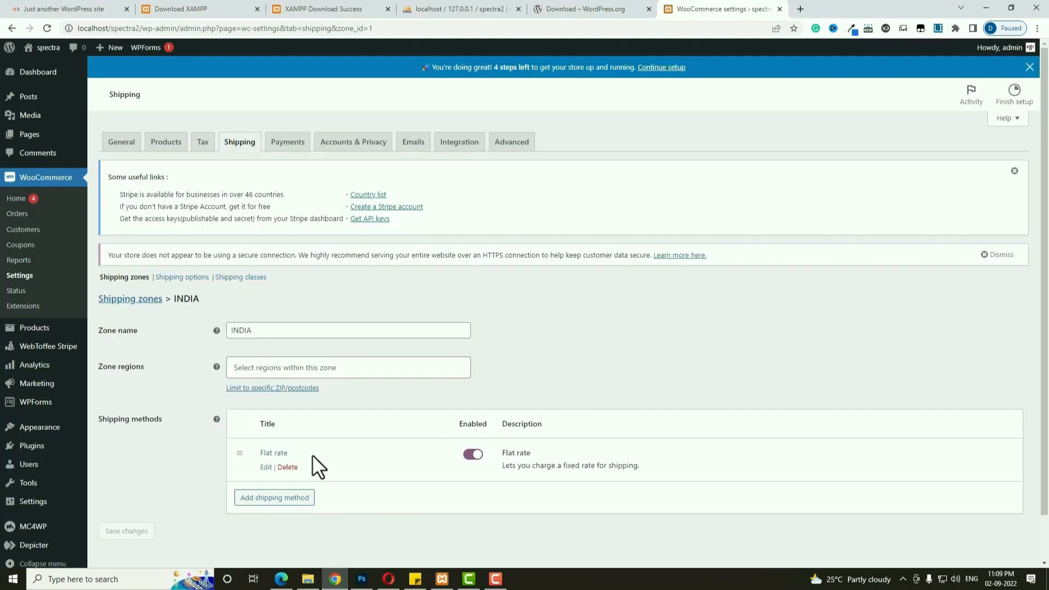
left_click(277, 455)
double_click(402, 338)
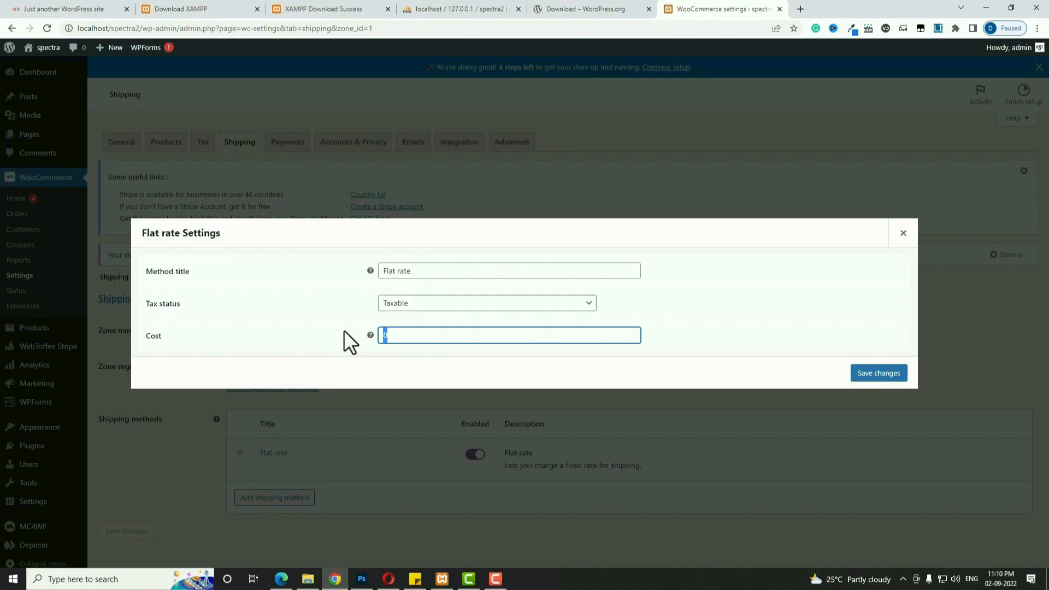
type("50*")
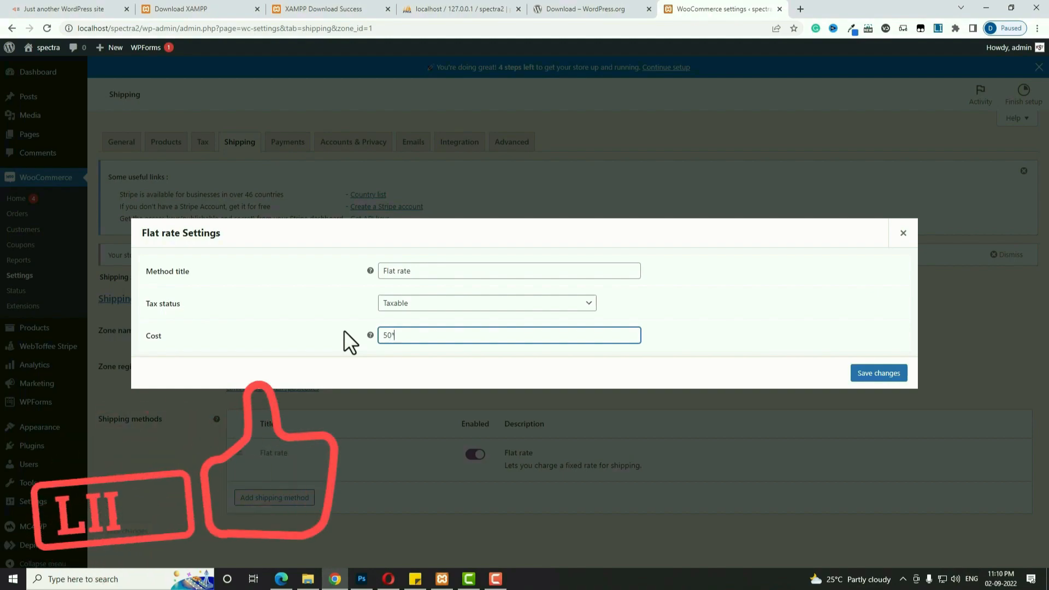
type("[")
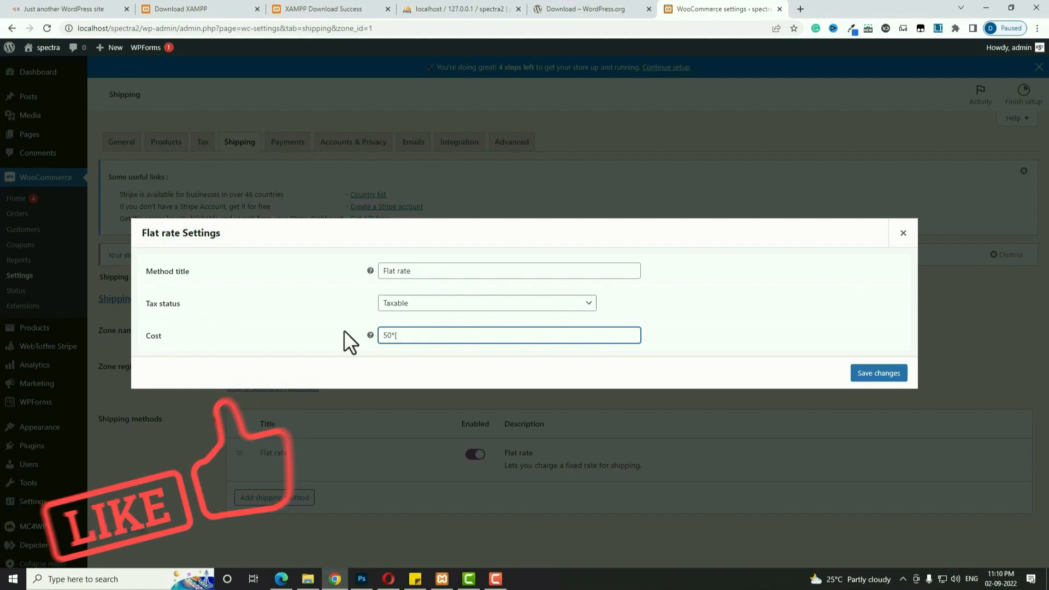
type("qty")
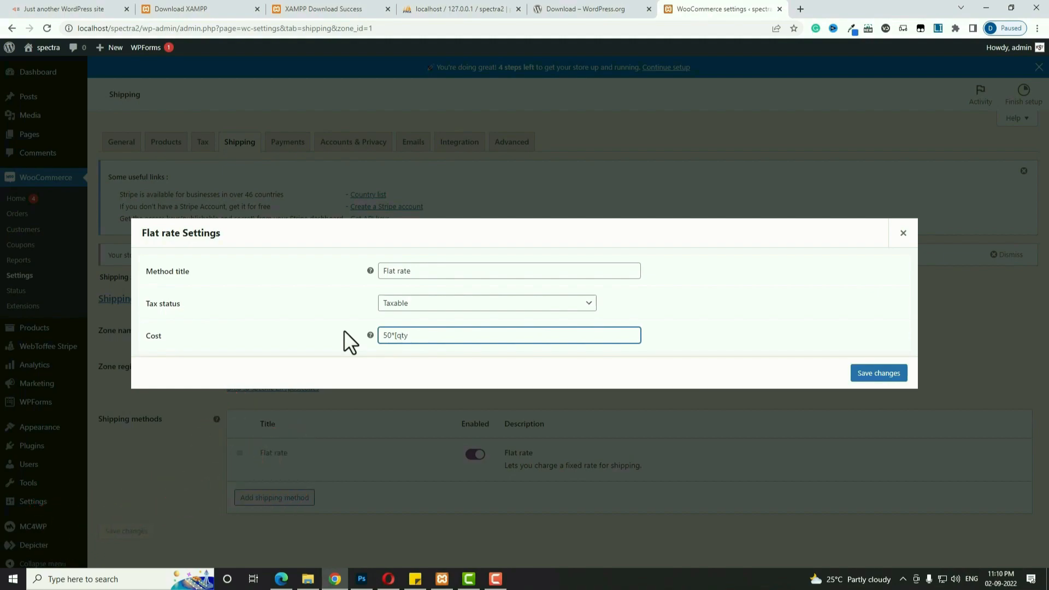
type("]")
left_click(855, 377)
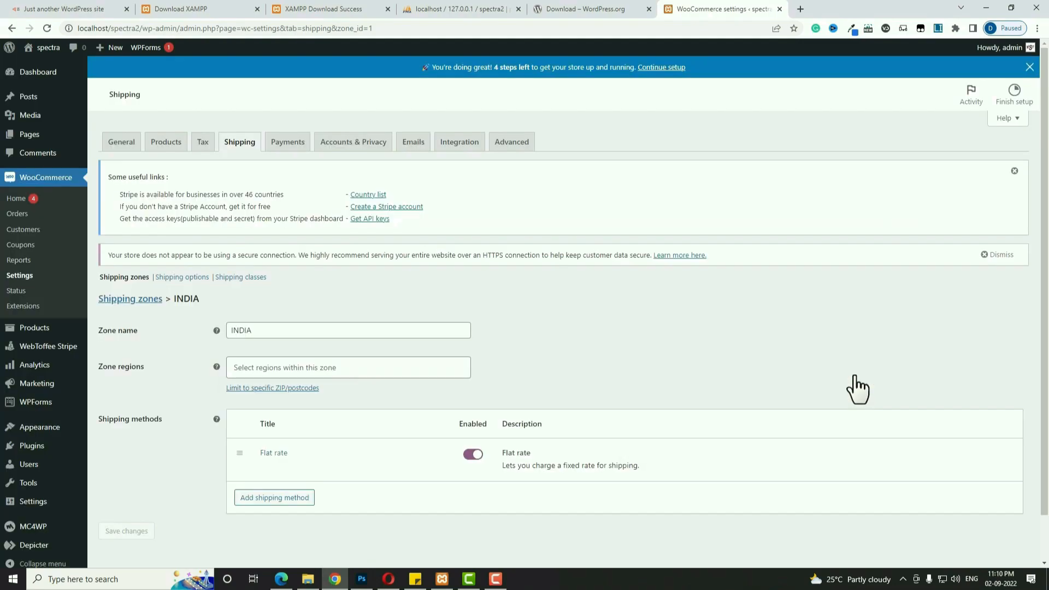
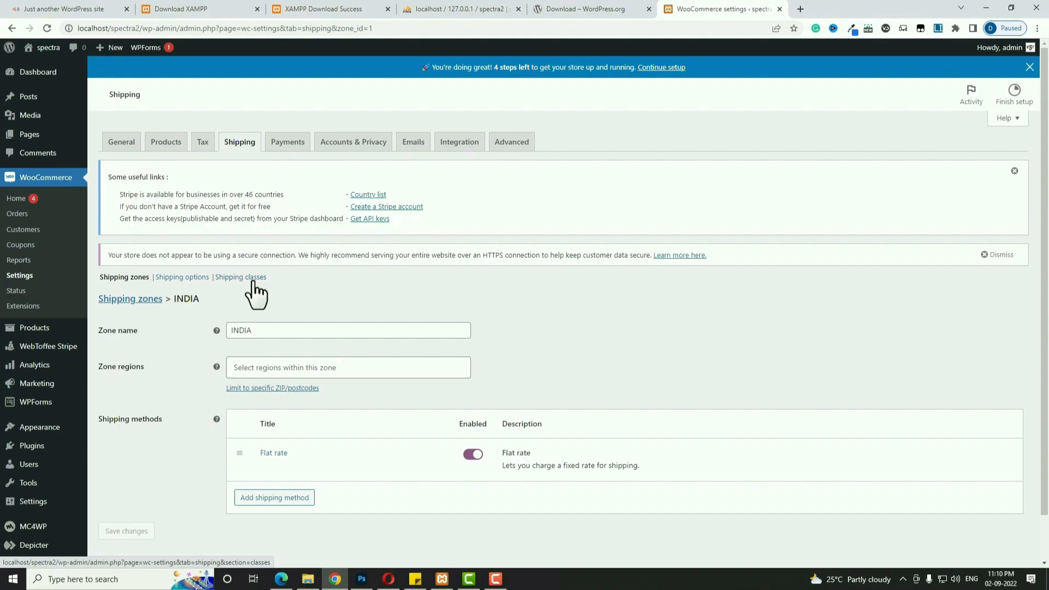
Add a shipping class named 'Heavy' and save the shipping classes.
left_click(254, 279)
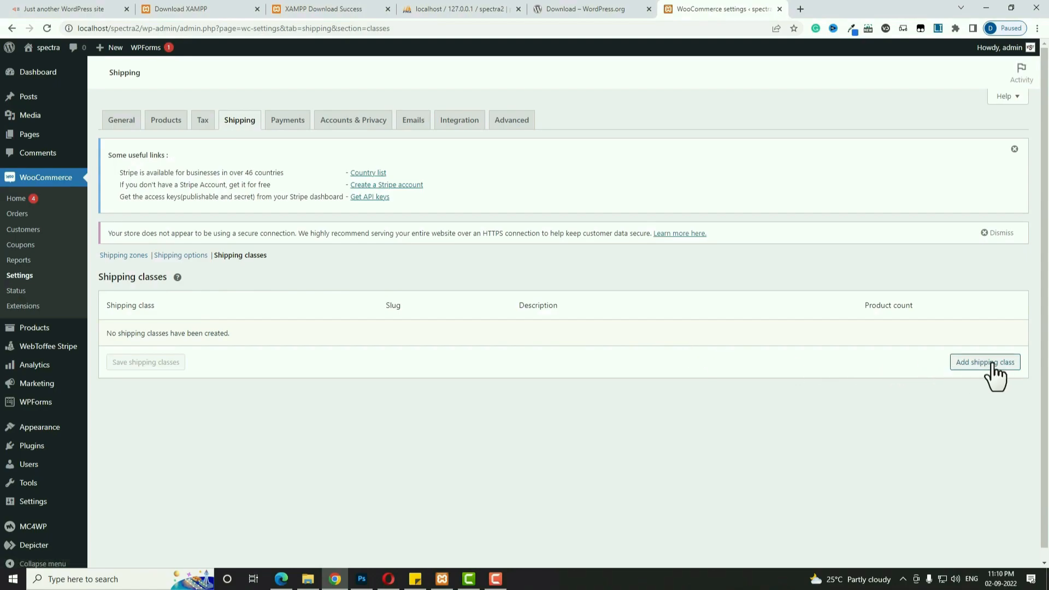
left_click(992, 363)
left_click(288, 336)
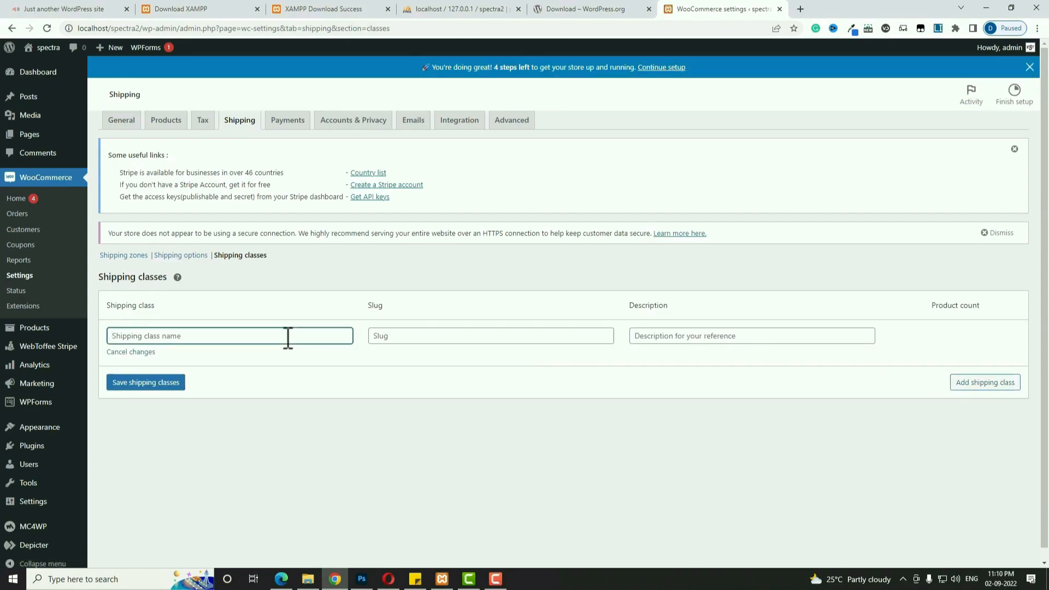
type("Heavy")
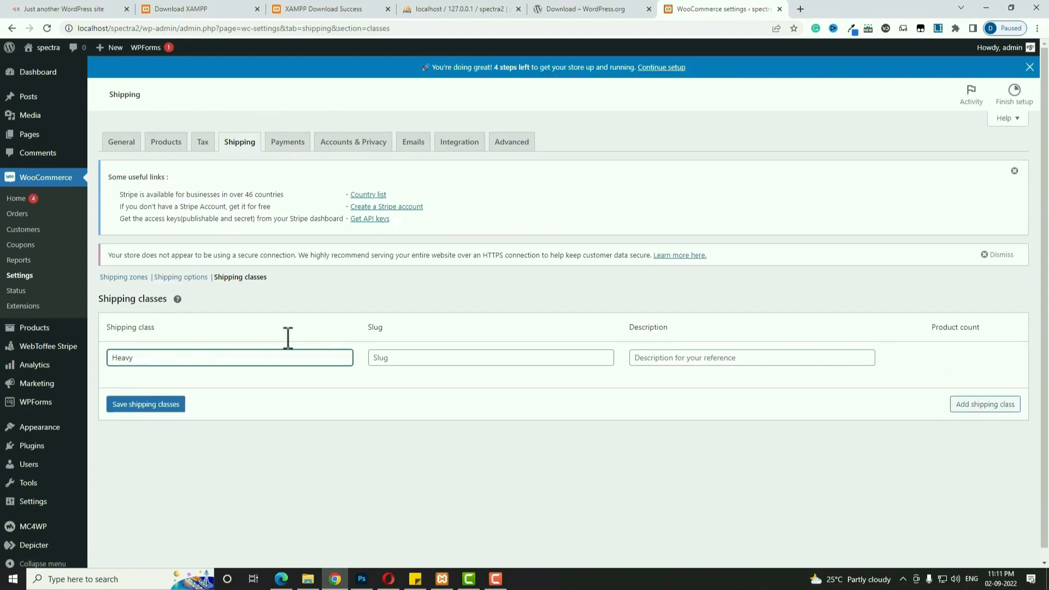
left_click(669, 361)
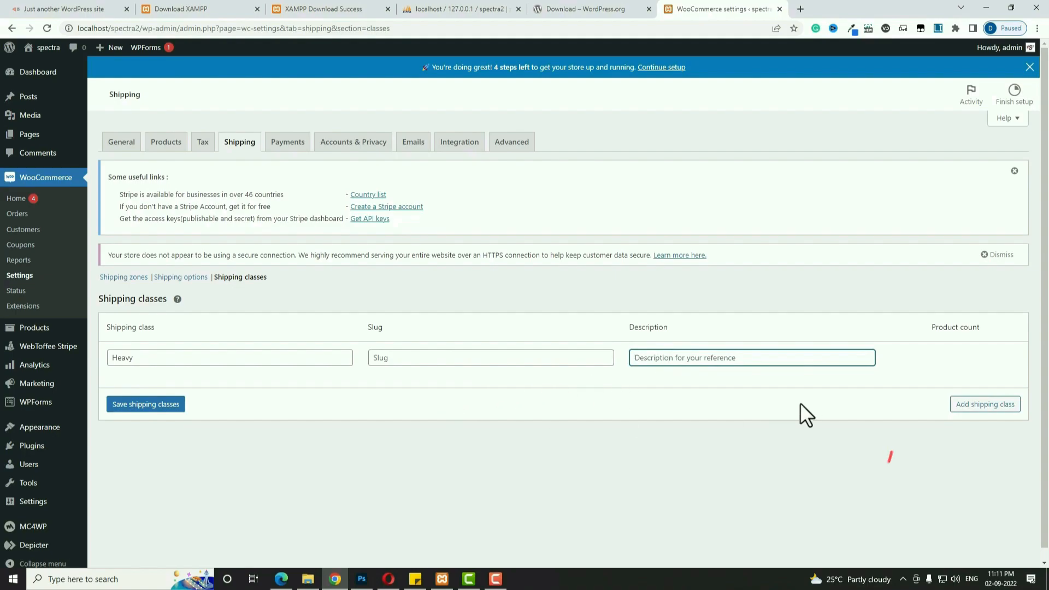
left_click(158, 405)
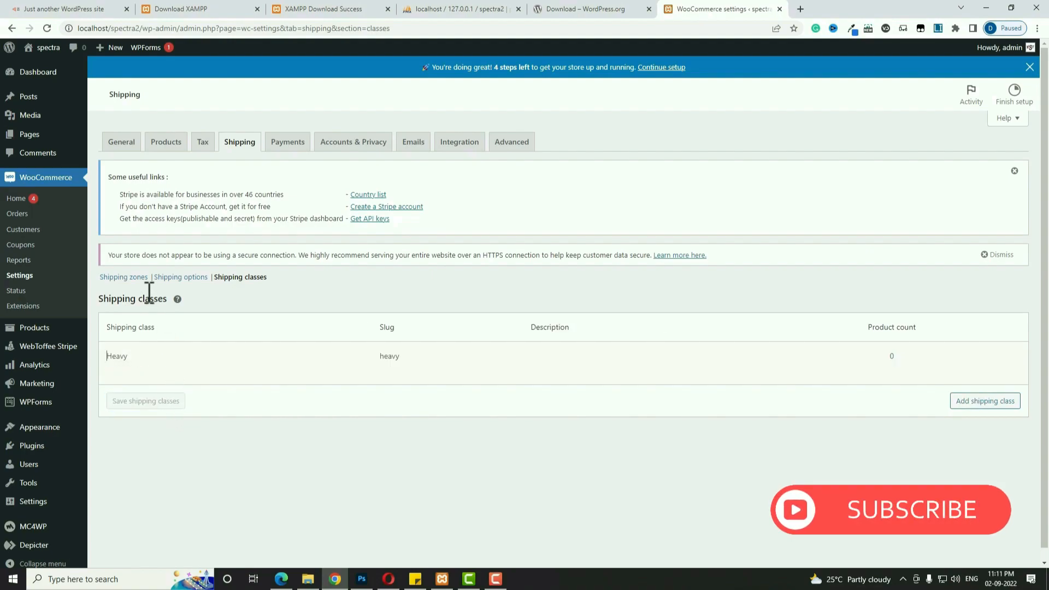
Open the INDIA zone's Flat rate settings and clear the 50*[qty] base cost.
left_click(131, 279)
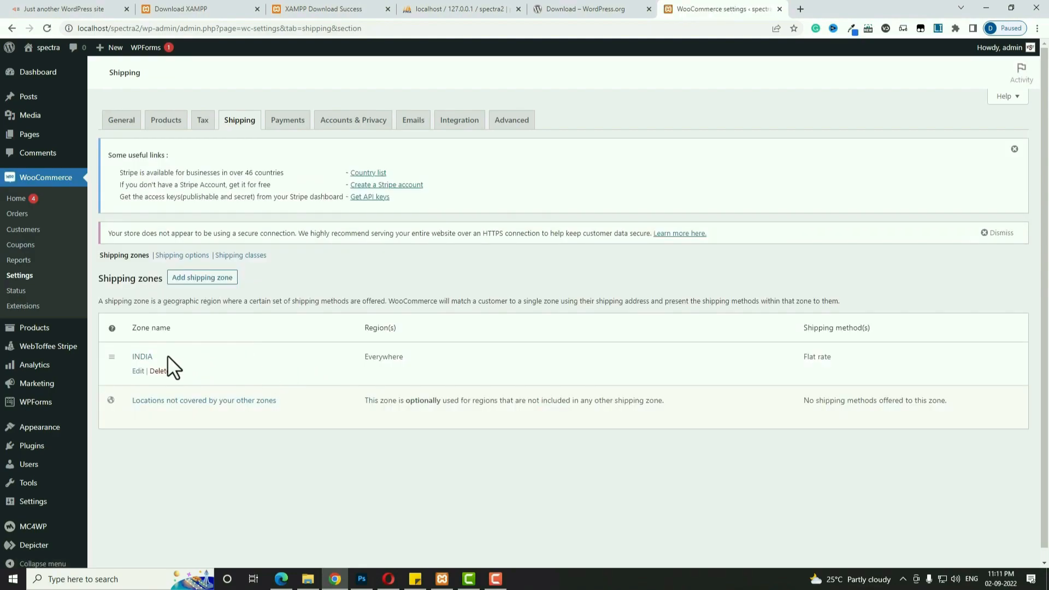
left_click(141, 357)
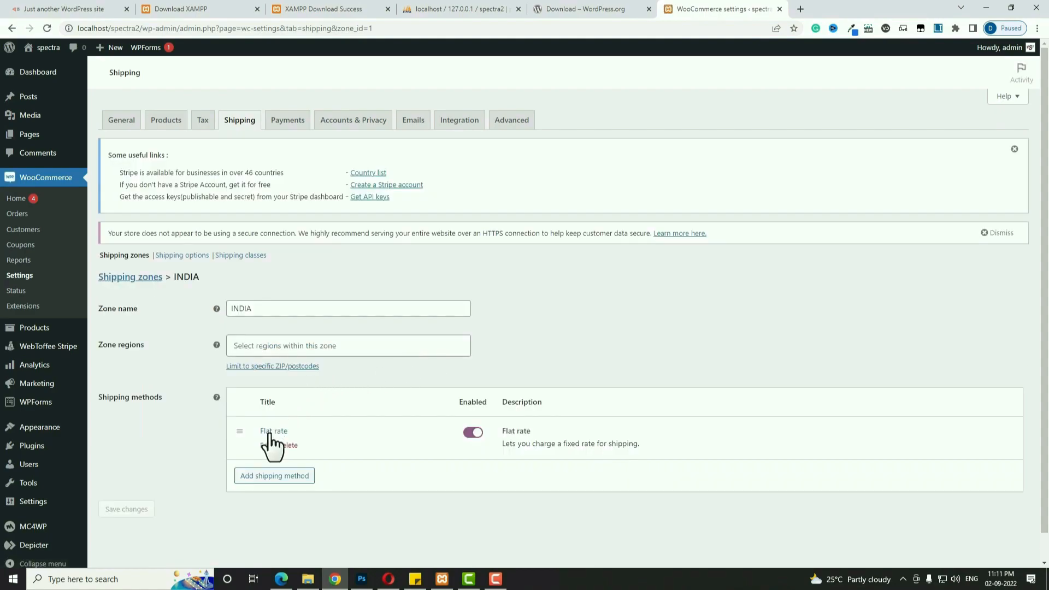
left_click(269, 435)
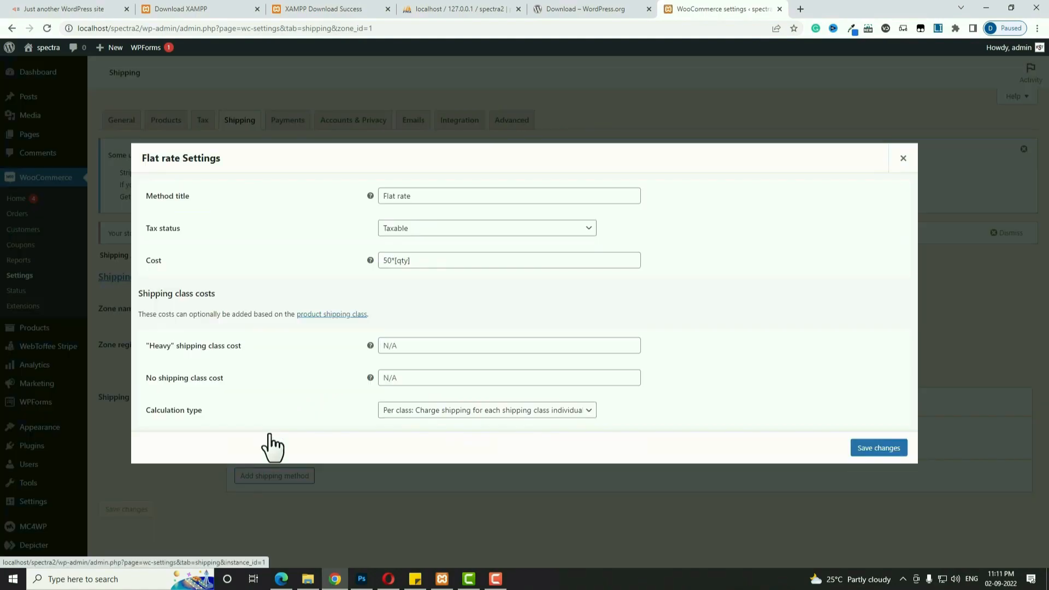
left_click_drag(428, 260, 358, 267)
key("ctrl+c")
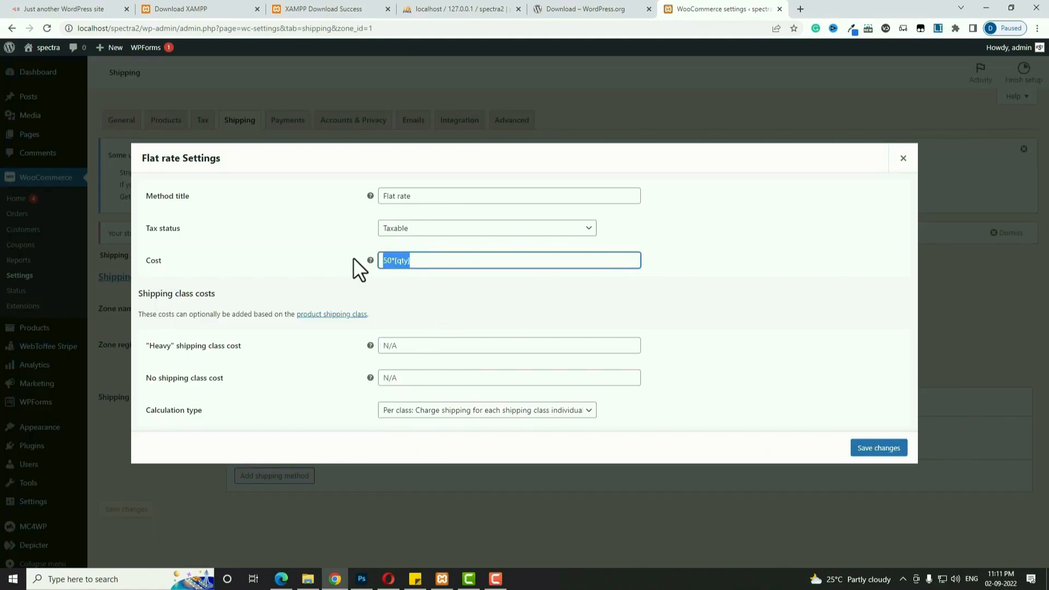
key("BackSpace")
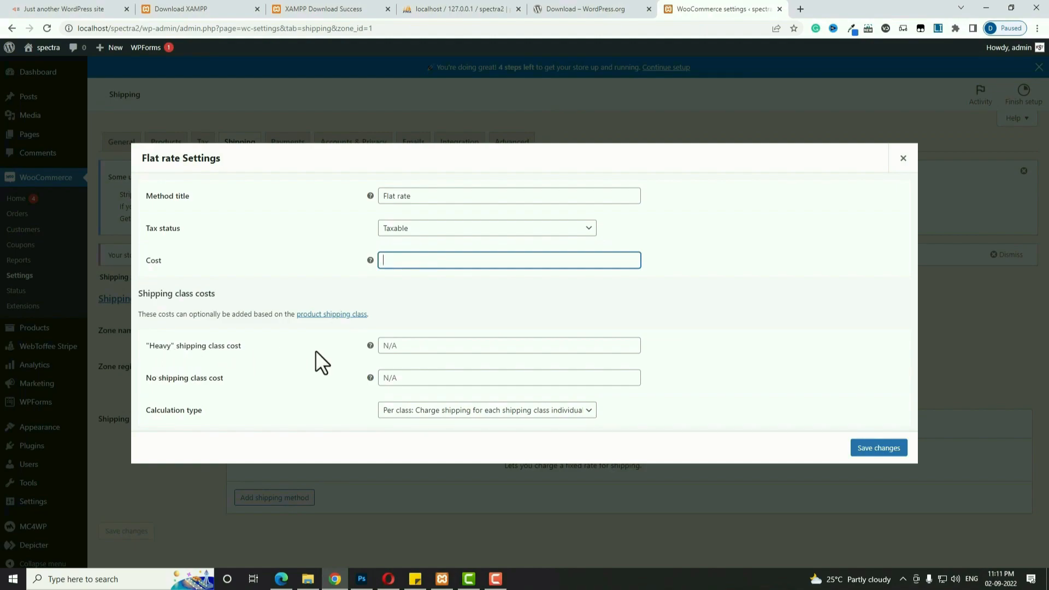
Set the Heavy class cost to 350*[qty] and the no-class cost to 50*[qty], then save.
left_click(416, 346)
key("ctrl+v")
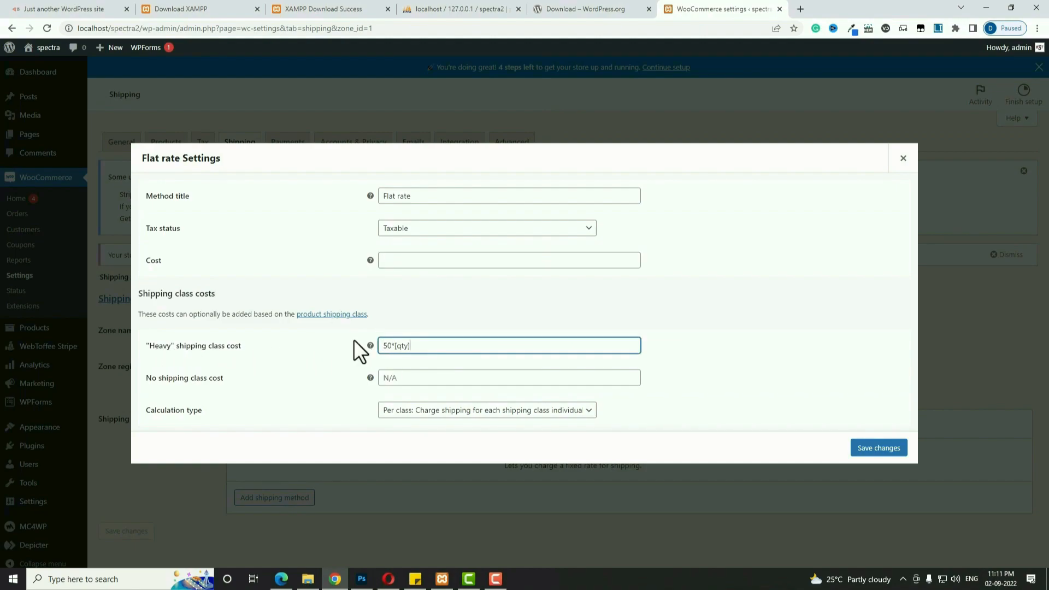
left_click(383, 346)
type("3")
left_click(426, 379)
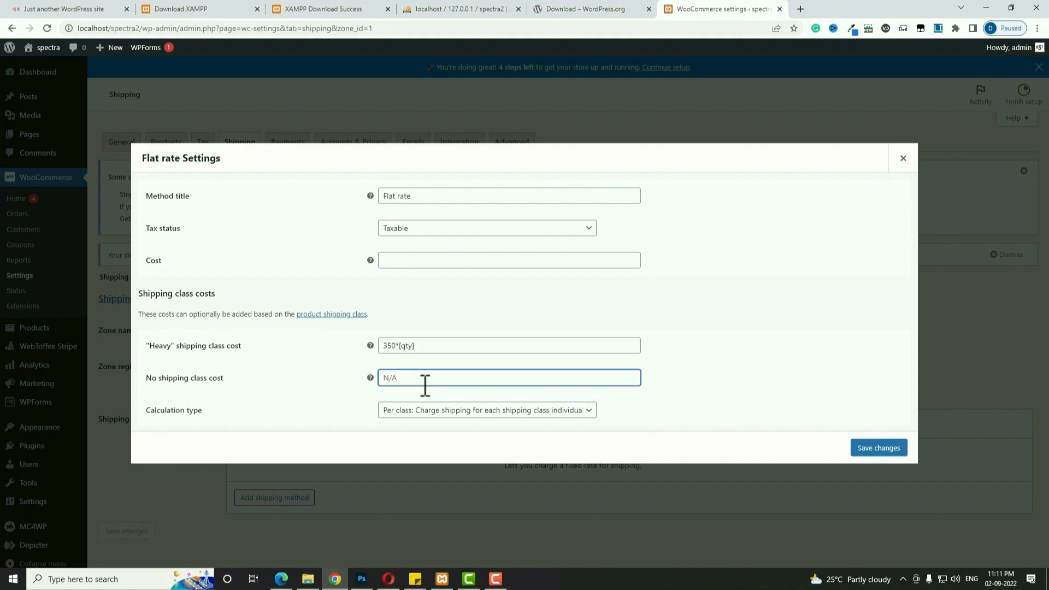
key("ctrl+v")
left_click(885, 448)
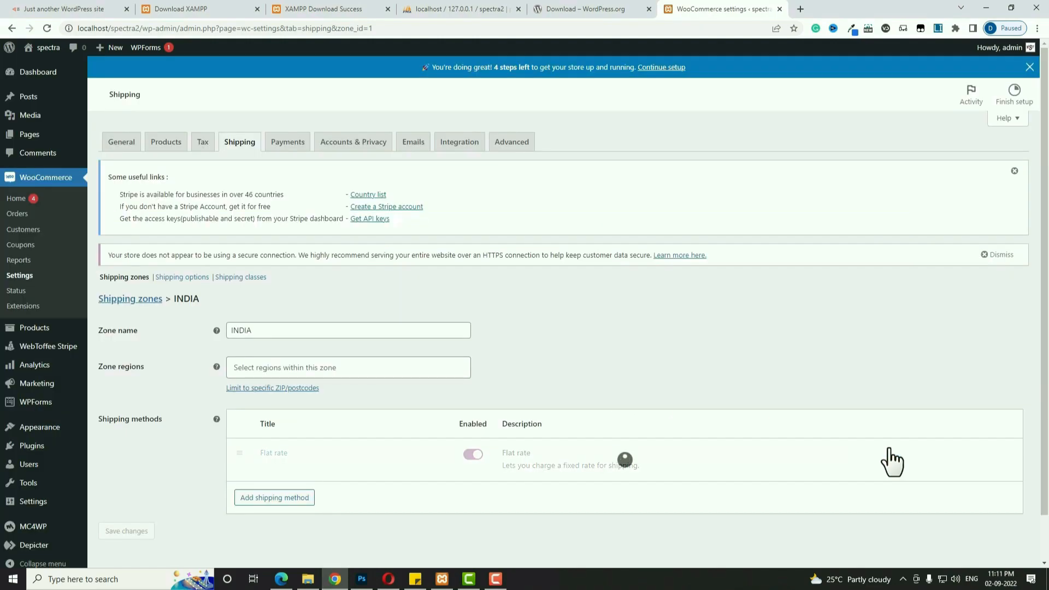
left_click(295, 149)
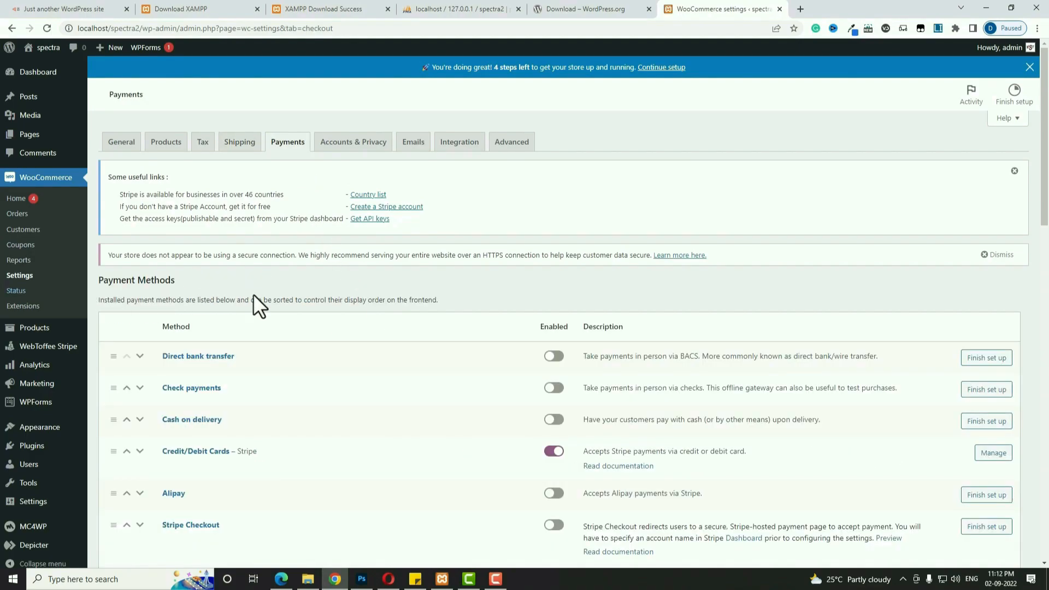
Open the Stripe Credit/Debit Cards settings and set the title to 'Credit/debit cards'.
scroll(573, 399, "down", 2)
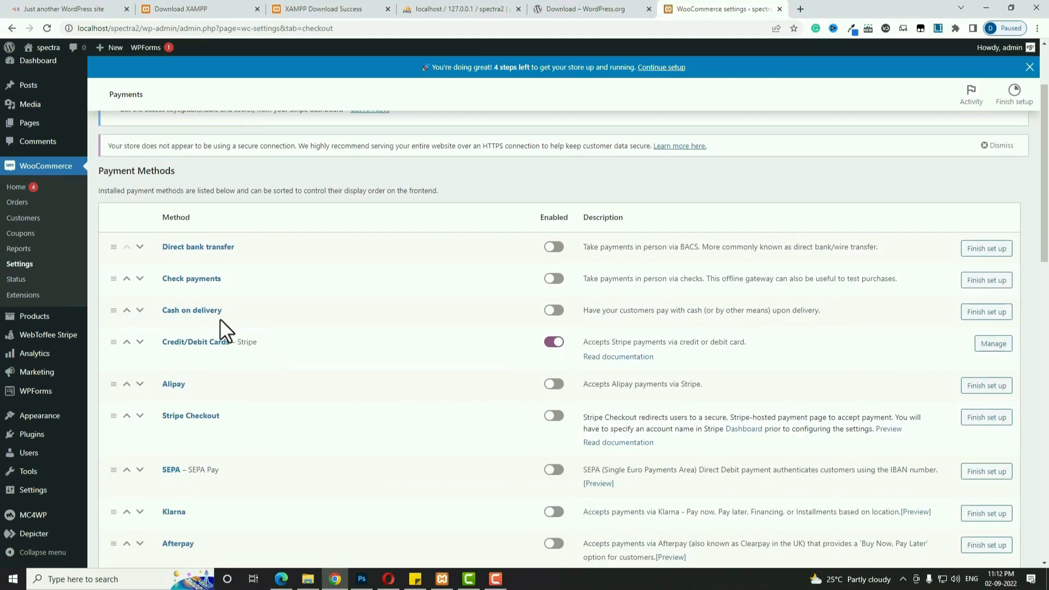
left_click(554, 310)
left_click(988, 348)
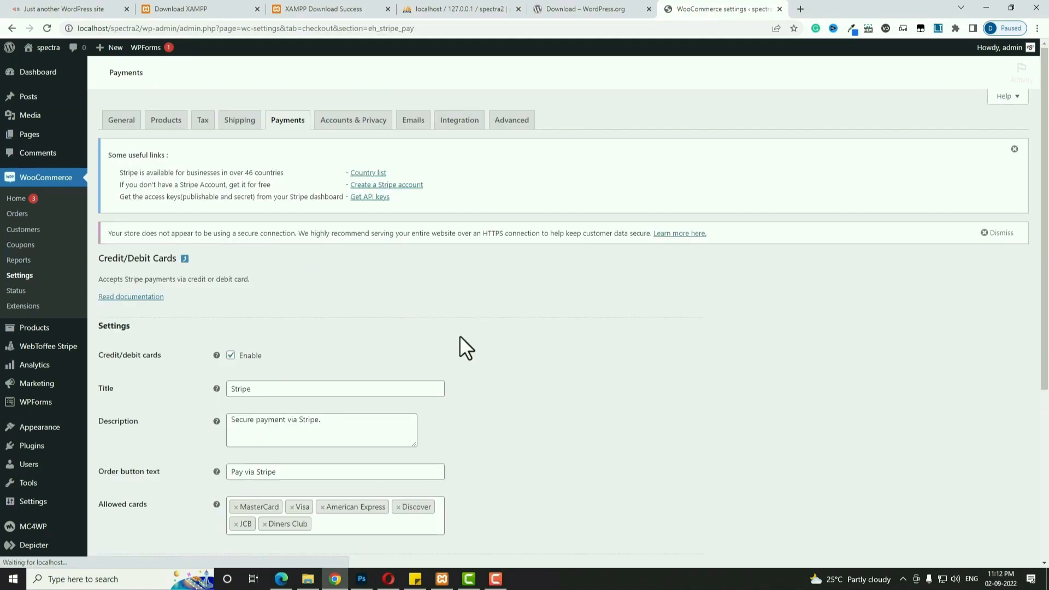
scroll(251, 366, "down", 3)
left_click_drag(241, 198, 100, 191)
key("ctrl+c")
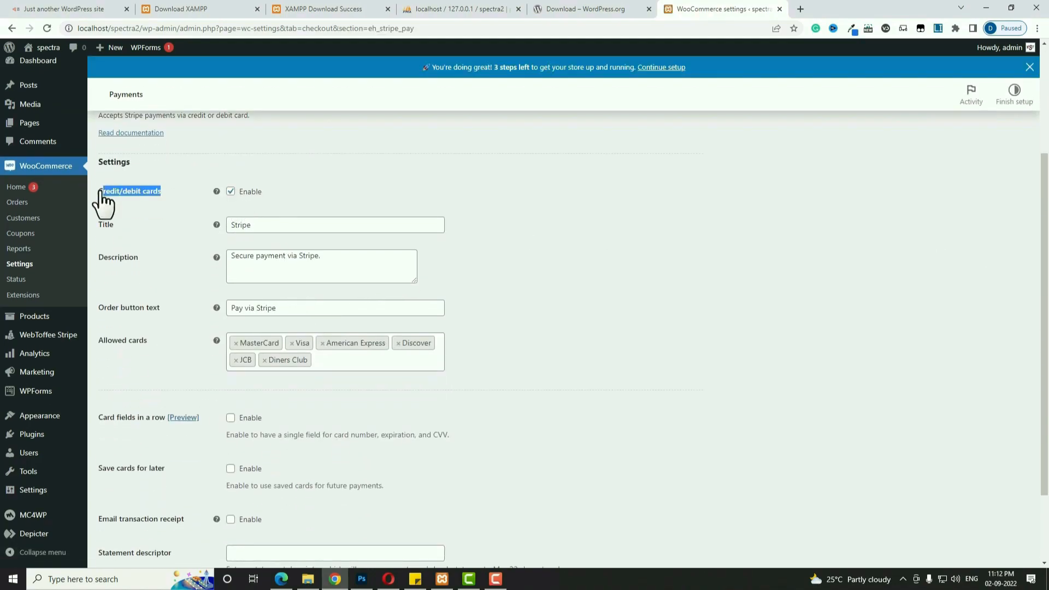
left_click(277, 247)
key("ctrl+a")
key("ctrl+v")
Set description and order button text to 'Credit/debit cards', enable card fields in a row, and save.
left_click(345, 277)
key("ctrl+a")
key("ctrl+v")
left_click(304, 329)
key("ctrl+a")
key("ctrl+v")
left_click(231, 440)
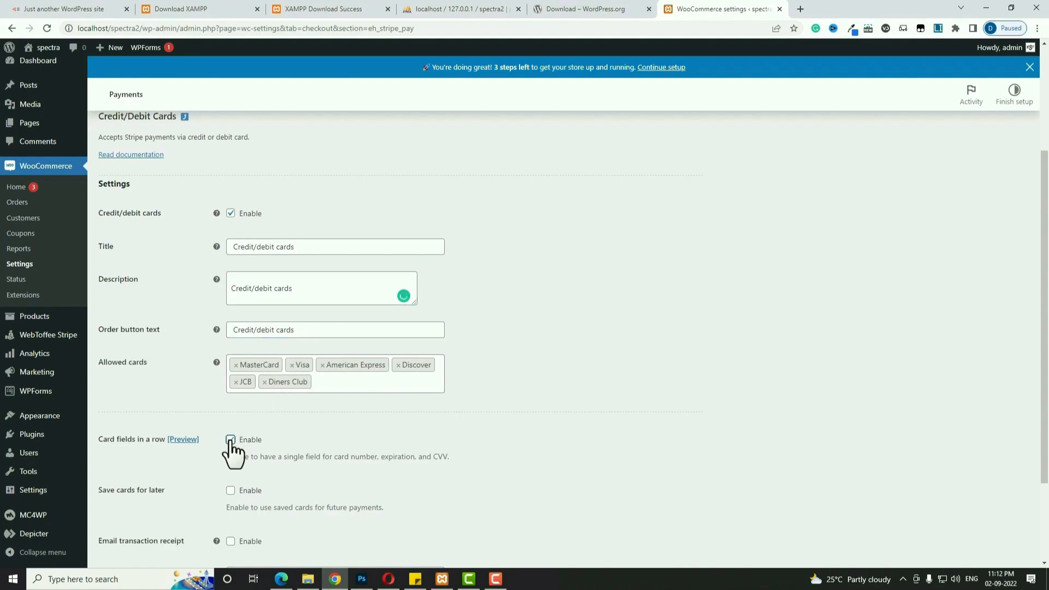
scroll(346, 438, "down", 2)
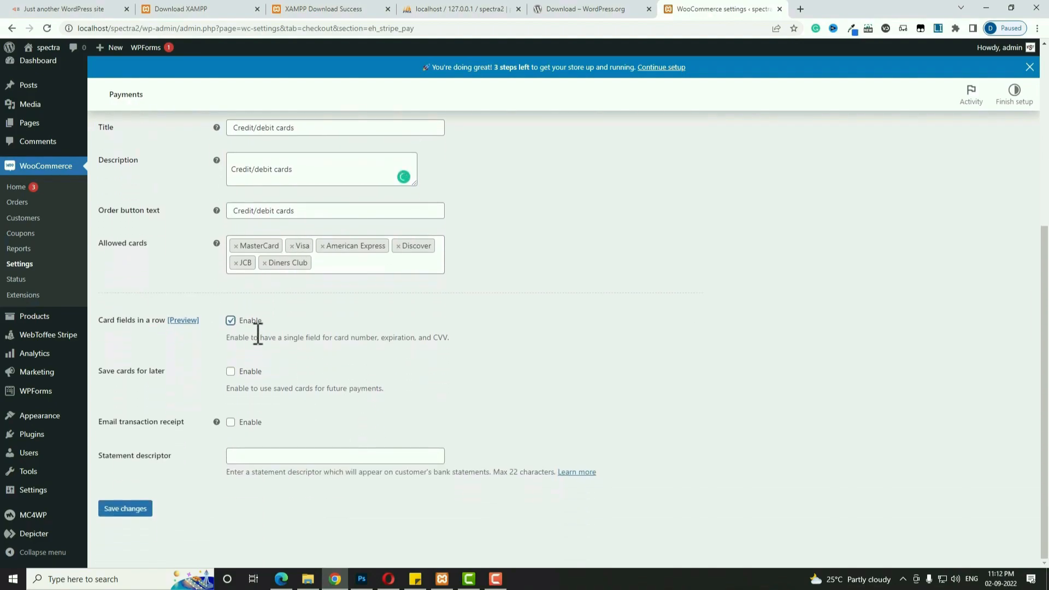
left_click(141, 511)
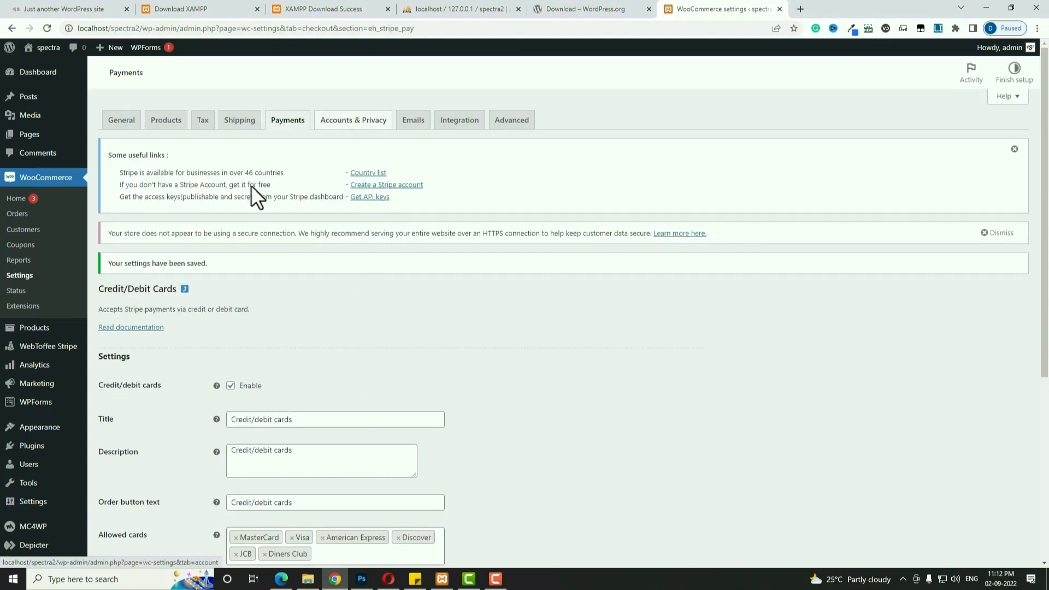
Open the WebToffee Stripe settings, then sign in to Stripe in a new browser tab.
left_click(71, 350)
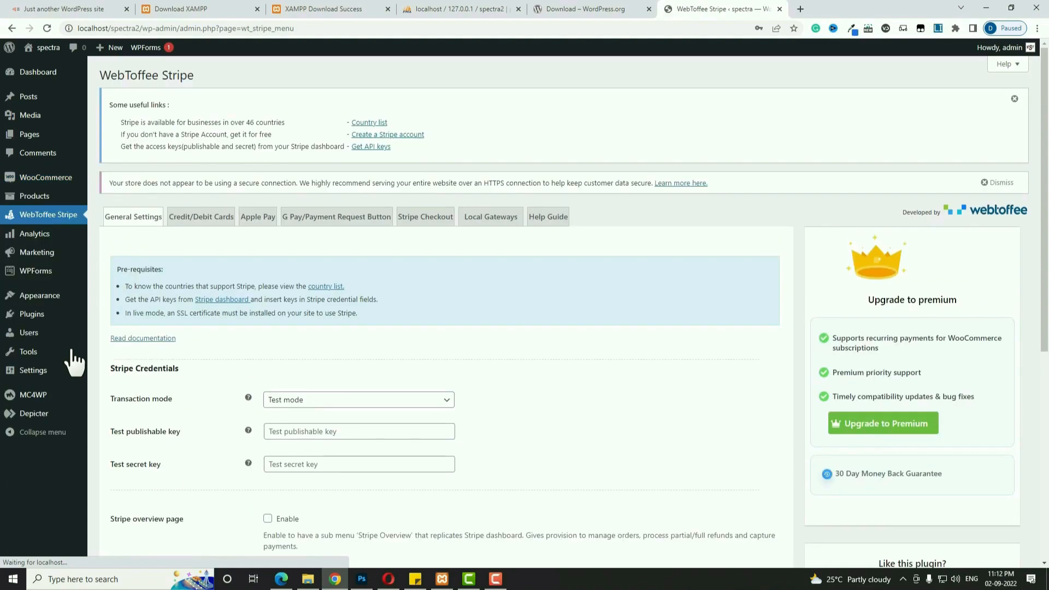
left_click(800, 8)
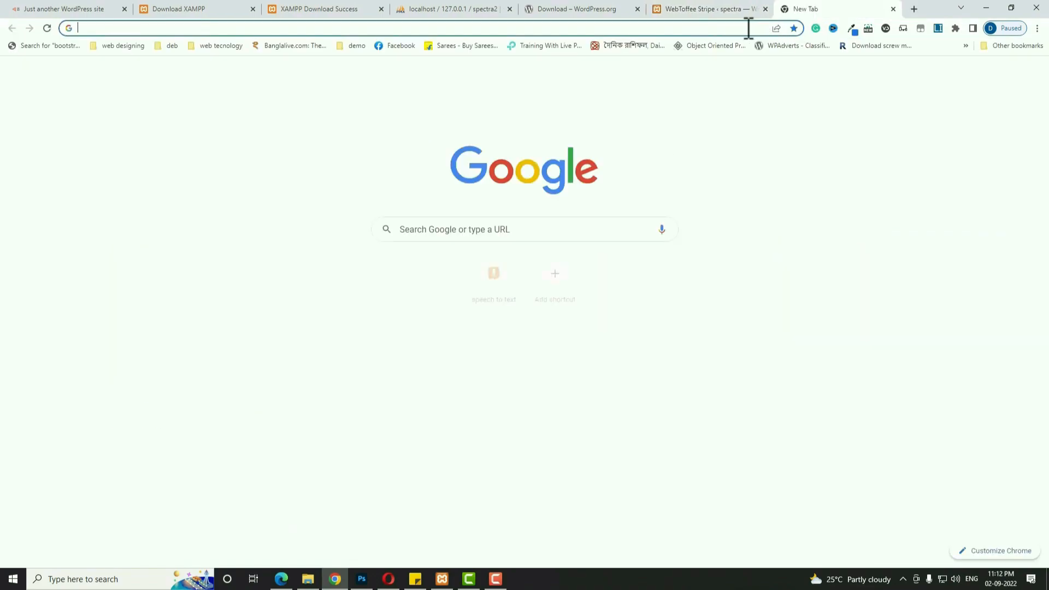
left_click(746, 29)
type("stripe.com")
key("Return")
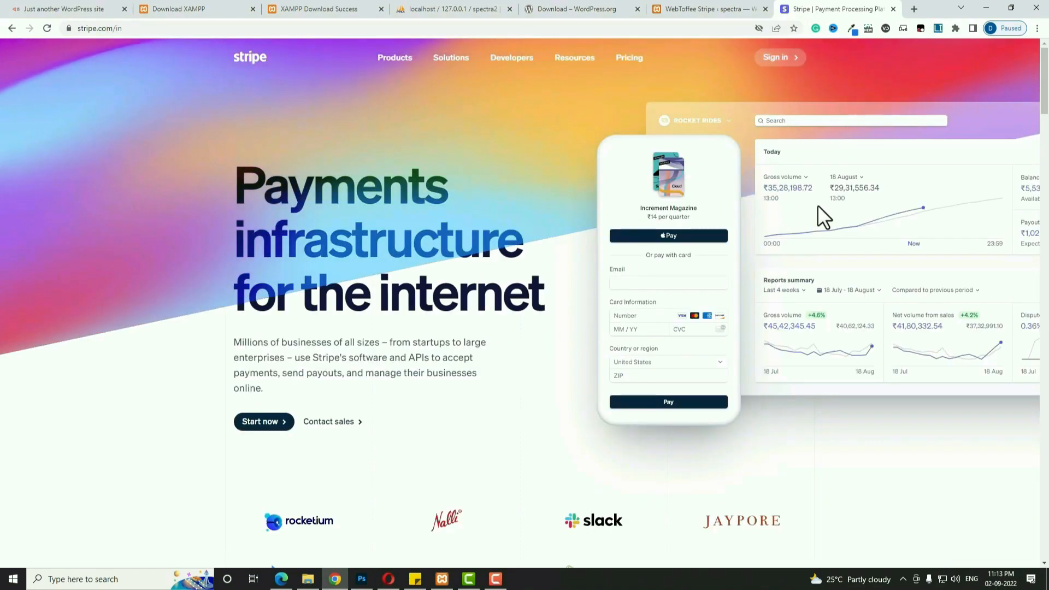
left_click(771, 57)
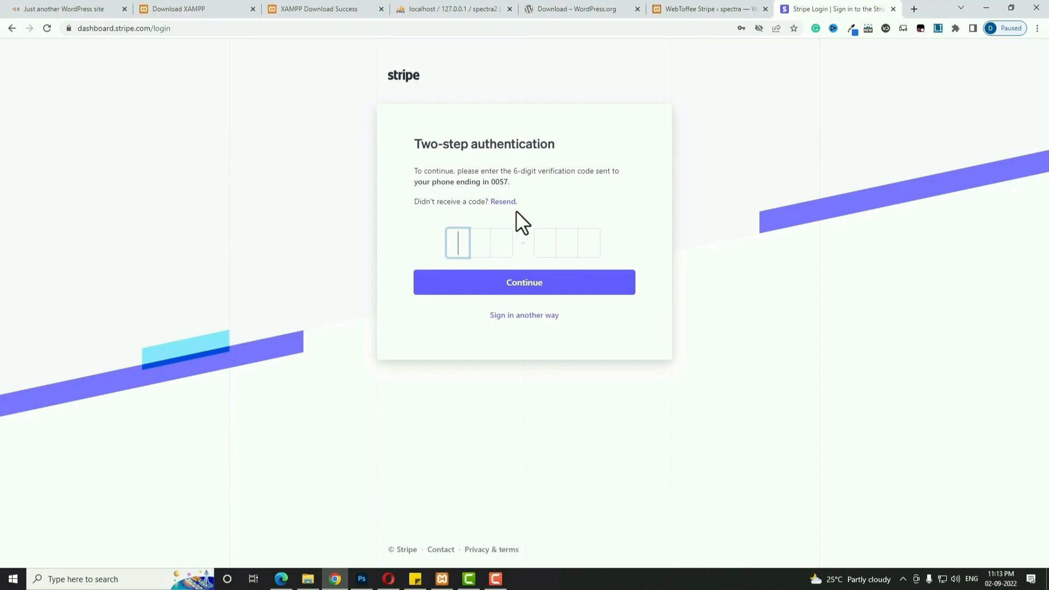
type("122")
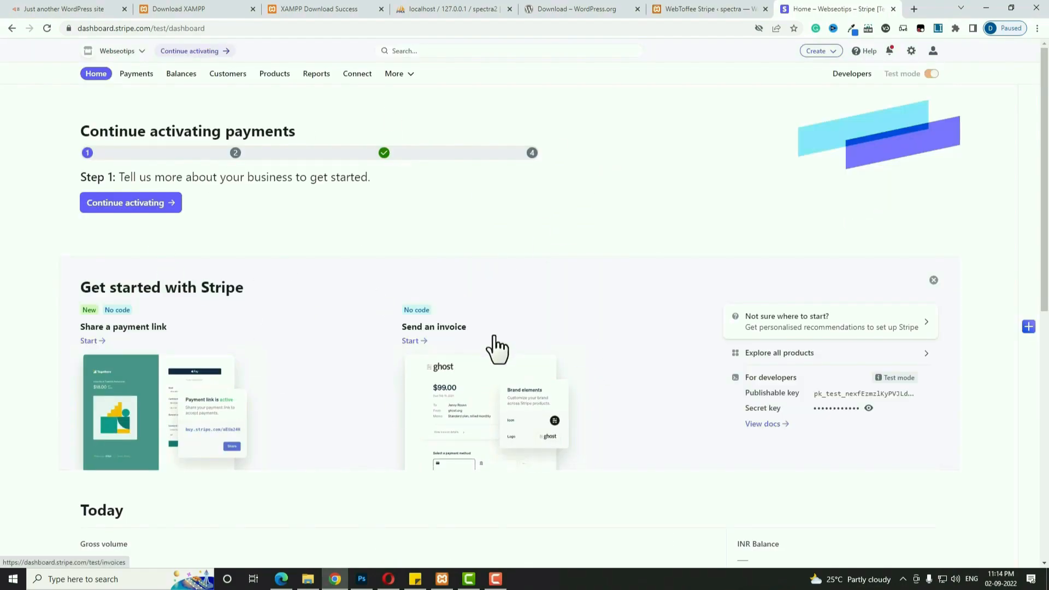
Reveal the test API keys in the Stripe developer dashboard and copy the publishable key.
left_click(853, 74)
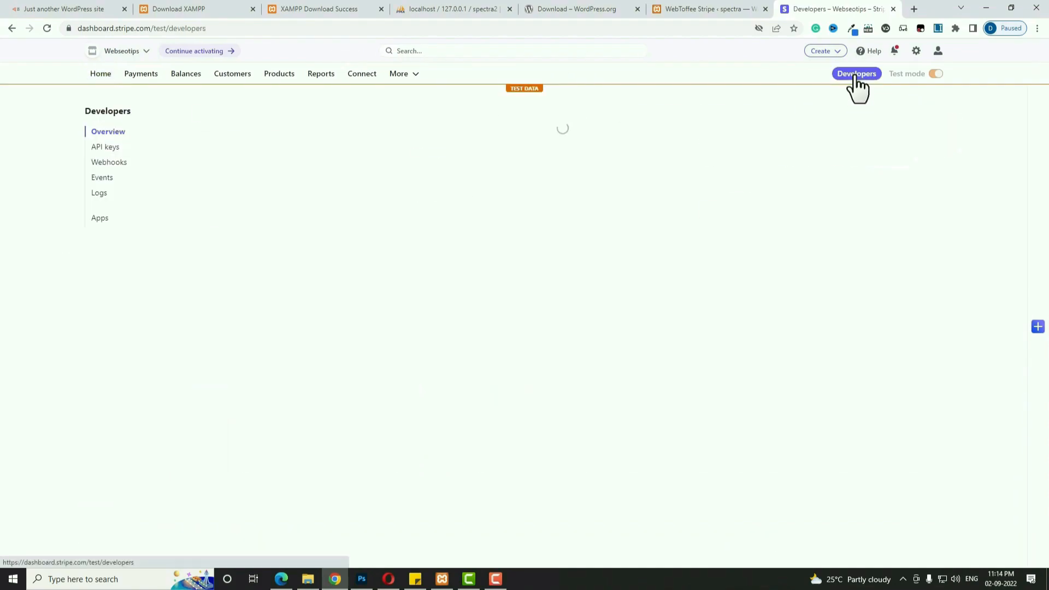
left_click(112, 148)
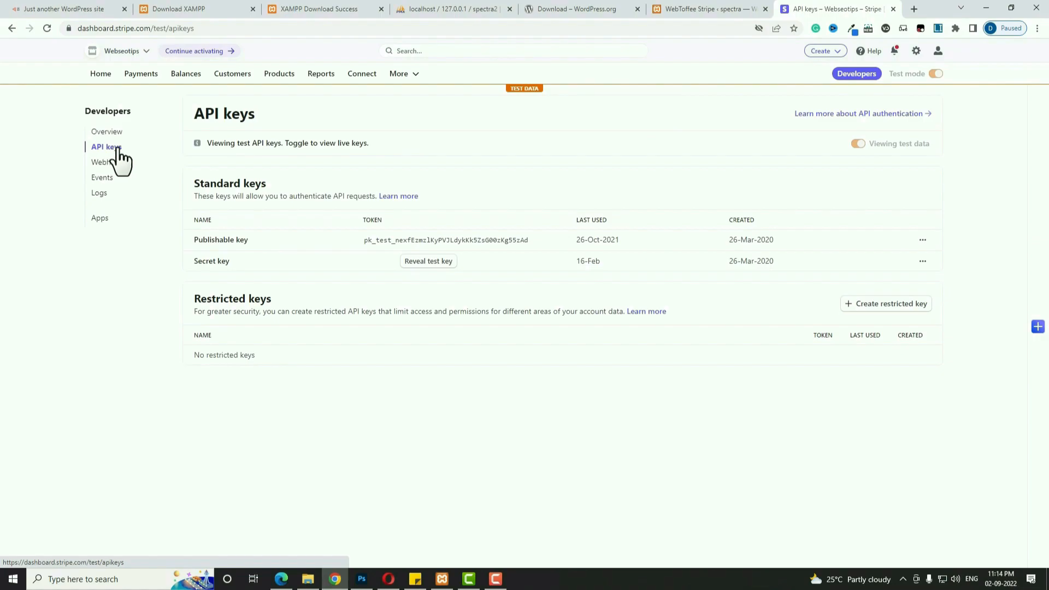
left_click(437, 261)
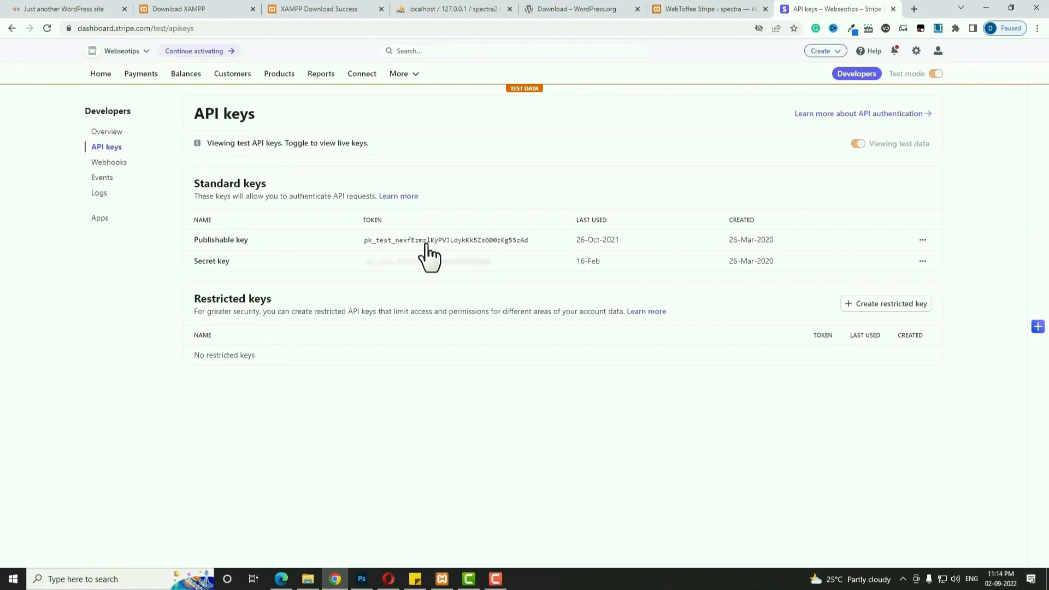
left_click(429, 241)
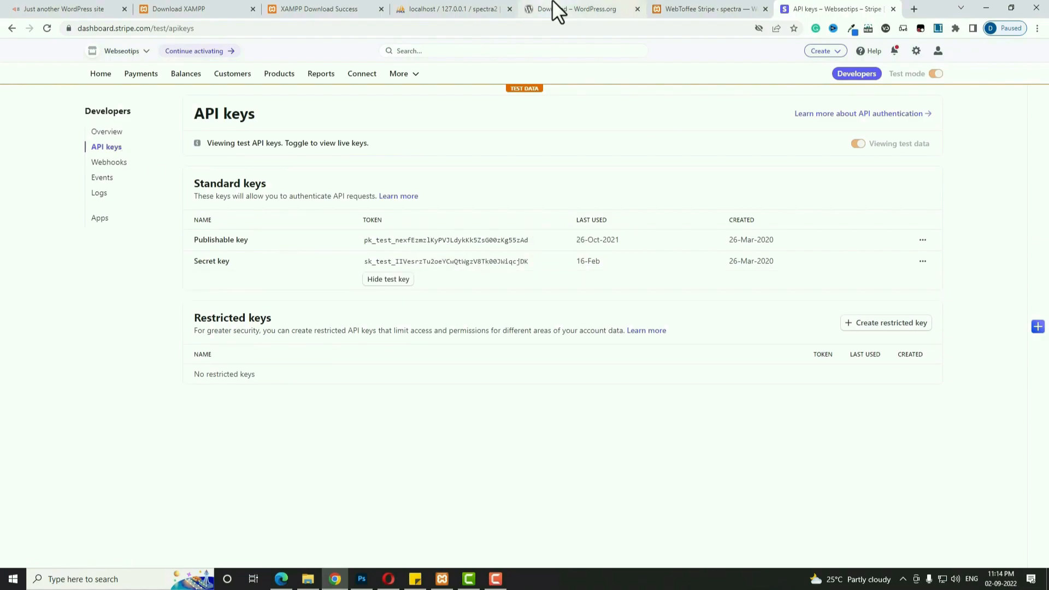
left_click(716, 11)
Set the transaction mode to Live and paste the publishable key into its field.
left_click(352, 400)
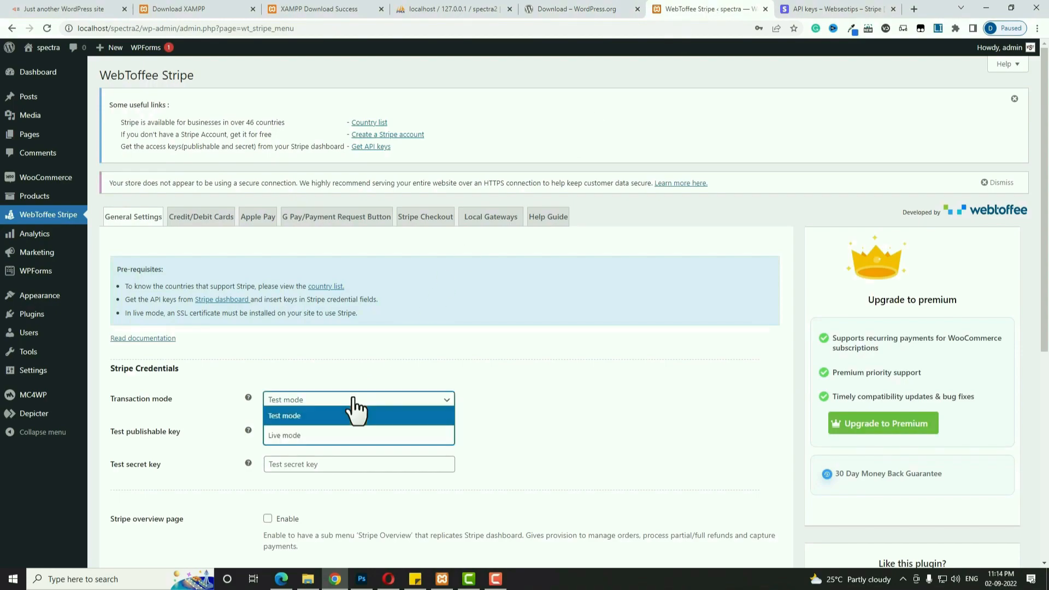
left_click(322, 435)
left_click(321, 436)
key("ctrl+v")
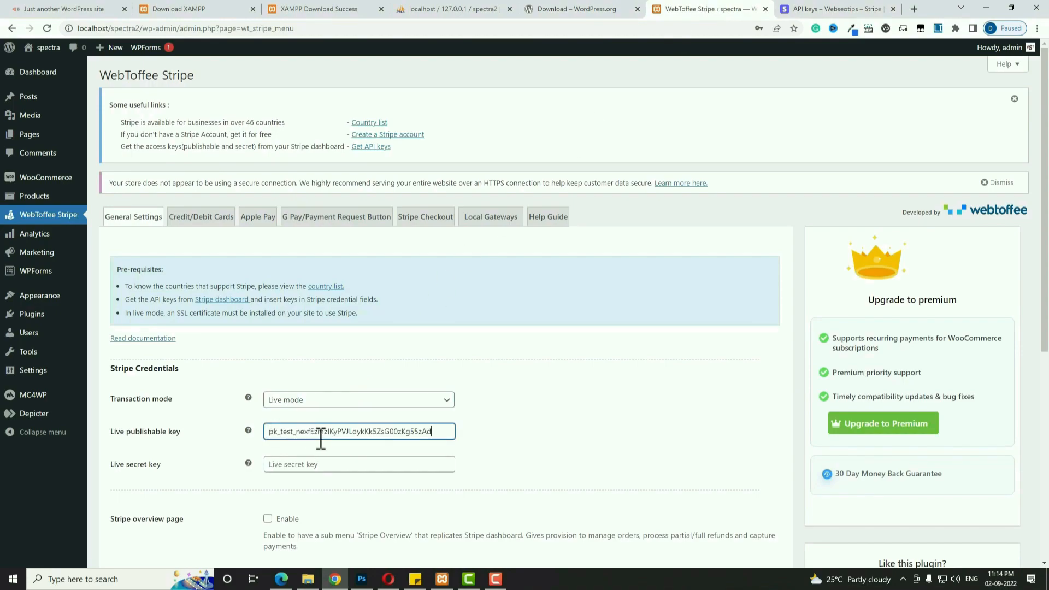
scroll(384, 430, "down", 1)
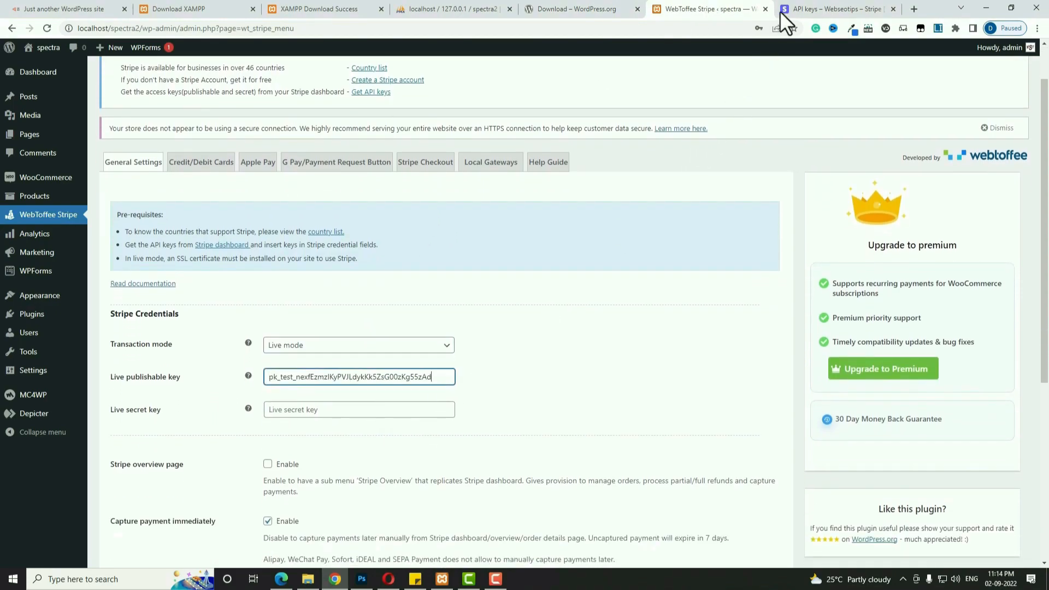
Copy the test secret key from Stripe, paste it into the Live secret key field, and save.
left_click(781, 11)
left_click(473, 262)
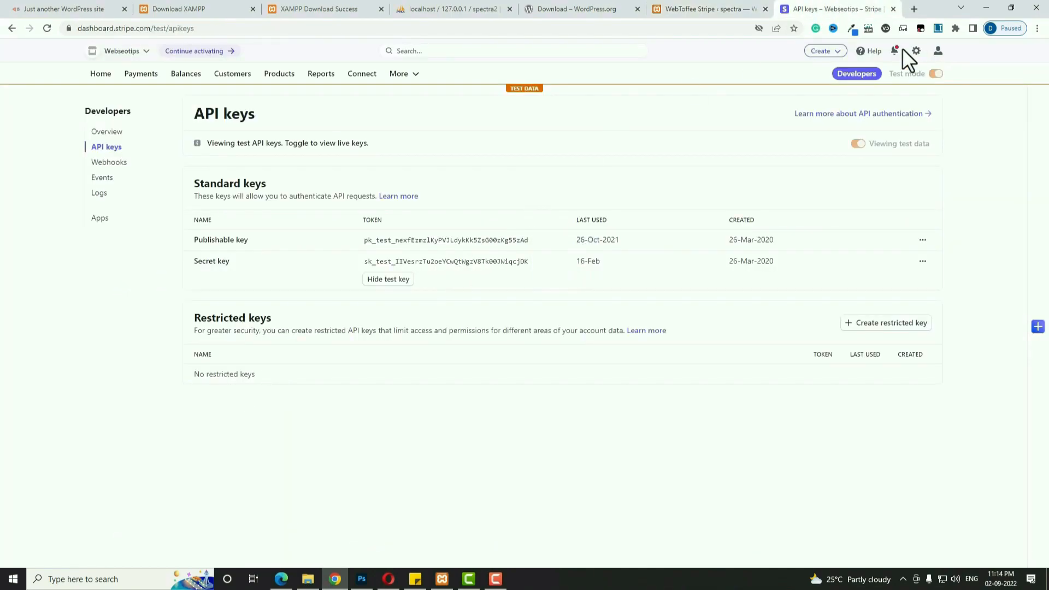
left_click(709, 8)
left_click(342, 409)
key("ctrl+v")
scroll(582, 421, "down", 5)
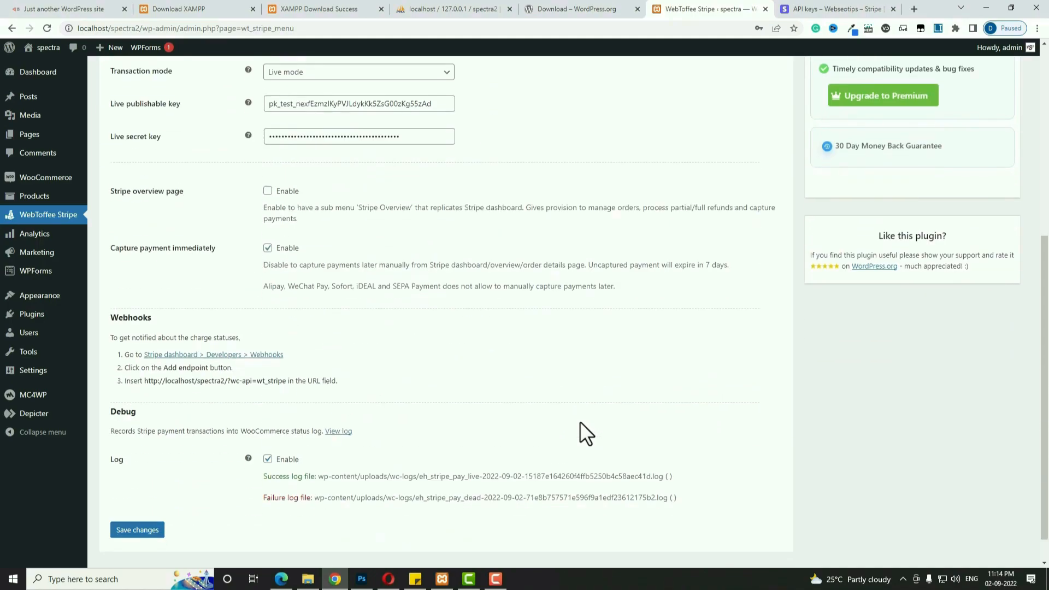
left_click(146, 530)
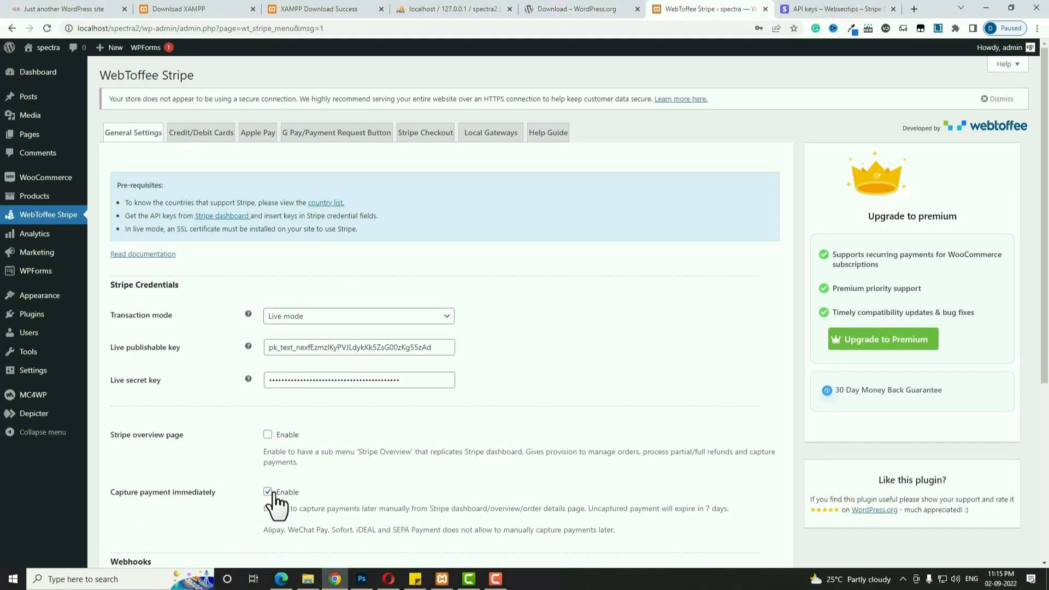
Enable checkout login and account creation at checkout and My account, disable the set-password link, and save.
mouse_move(54, 180)
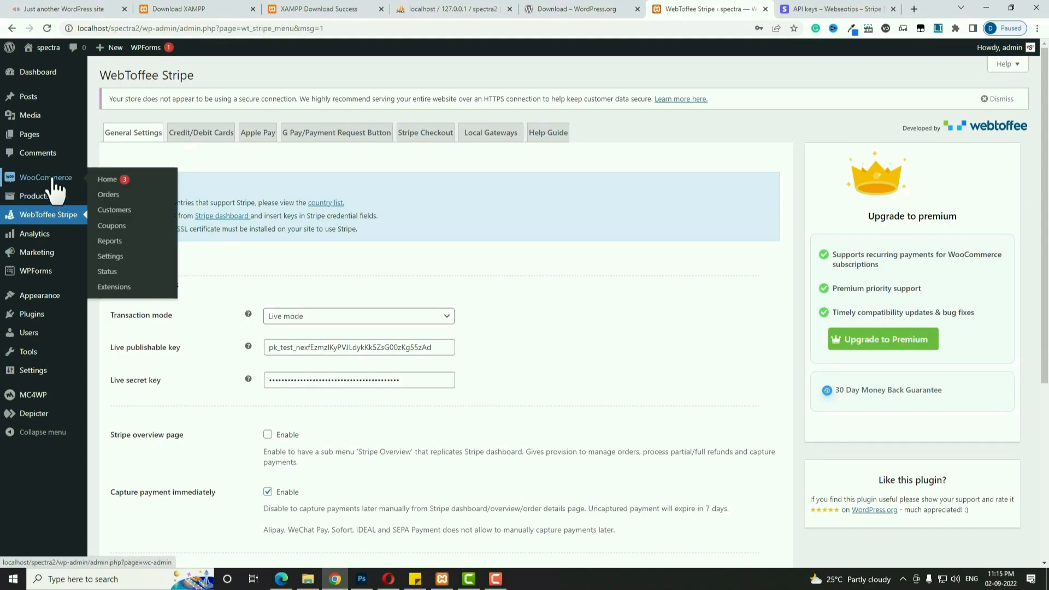
left_click(110, 256)
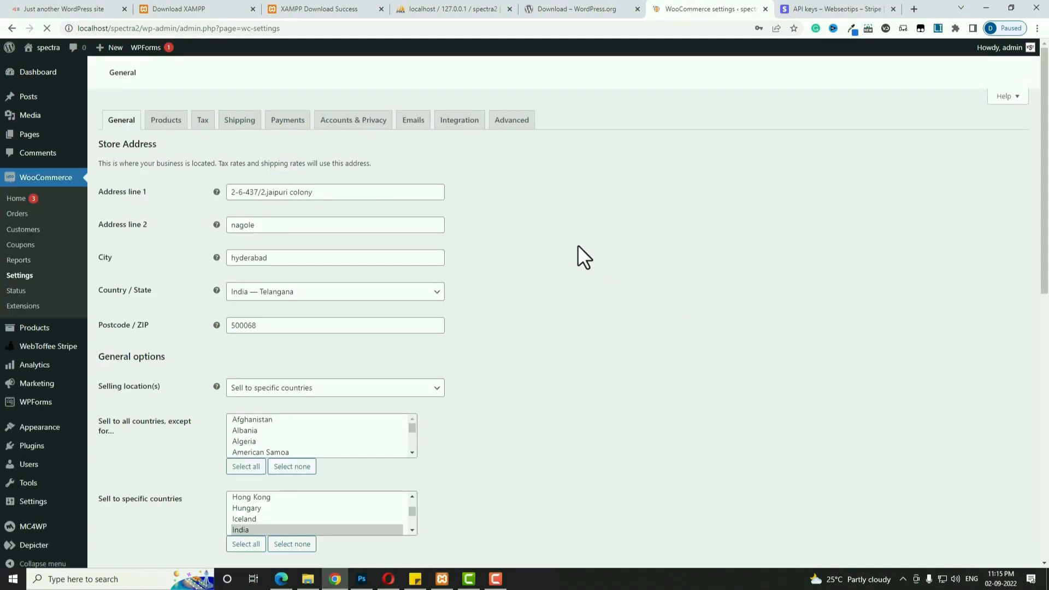
left_click(361, 124)
left_click(231, 203)
left_click(231, 236)
left_click(231, 255)
left_click(230, 294)
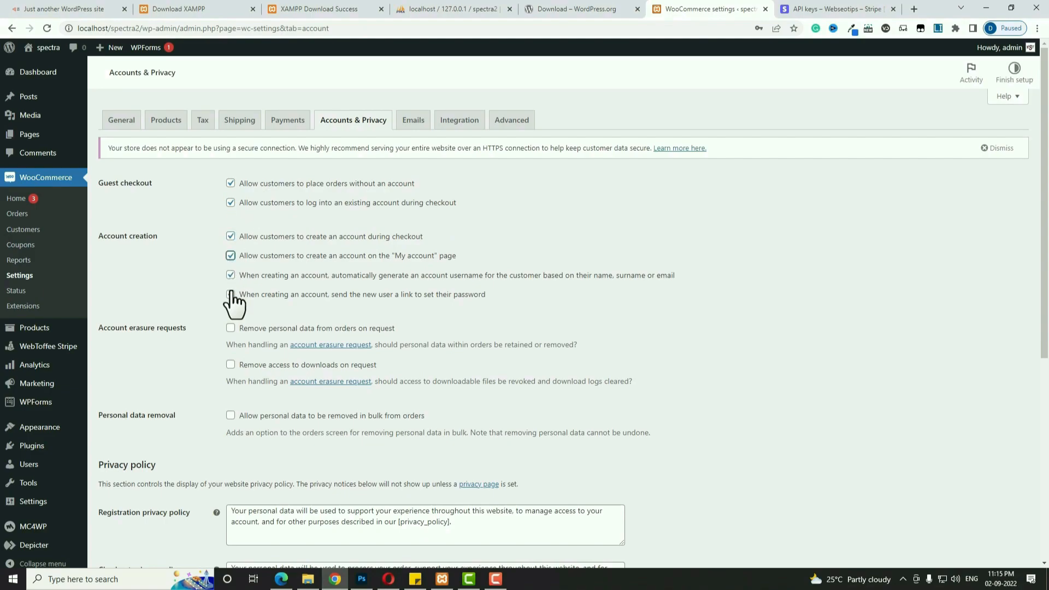
scroll(539, 353, "down", 4)
scroll(540, 353, "down", 2)
left_click(139, 545)
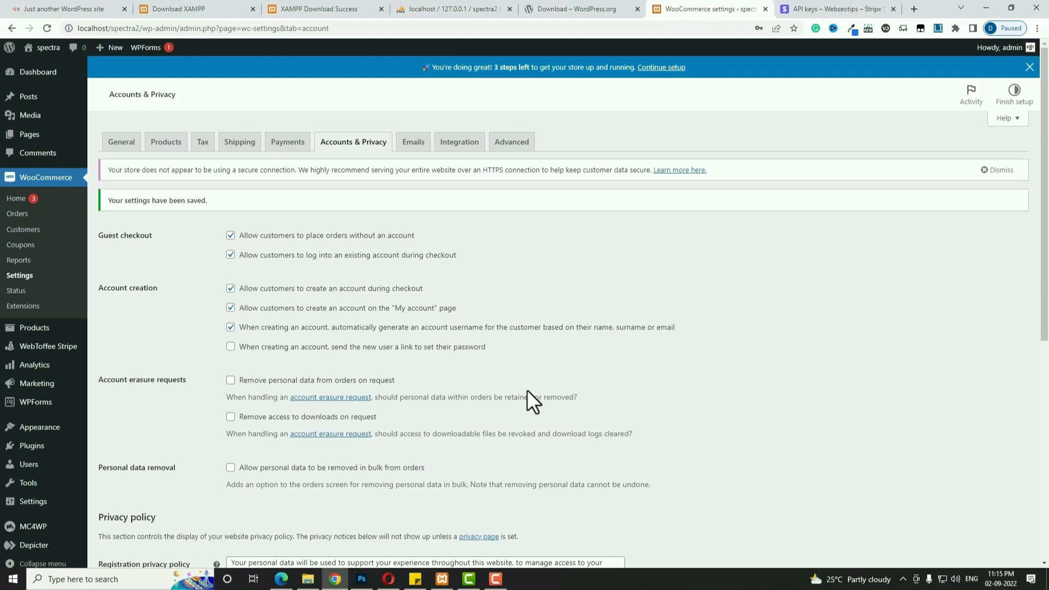
left_click(38, 116)
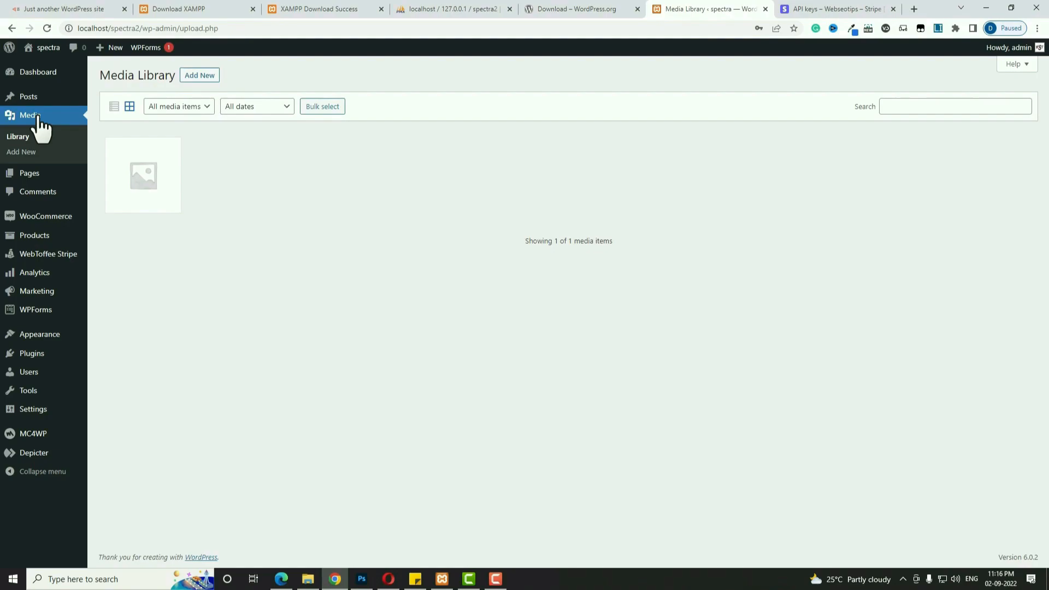
Select every image in the spectra images folder and drag them all into the Media Library.
key("alt+Tab")
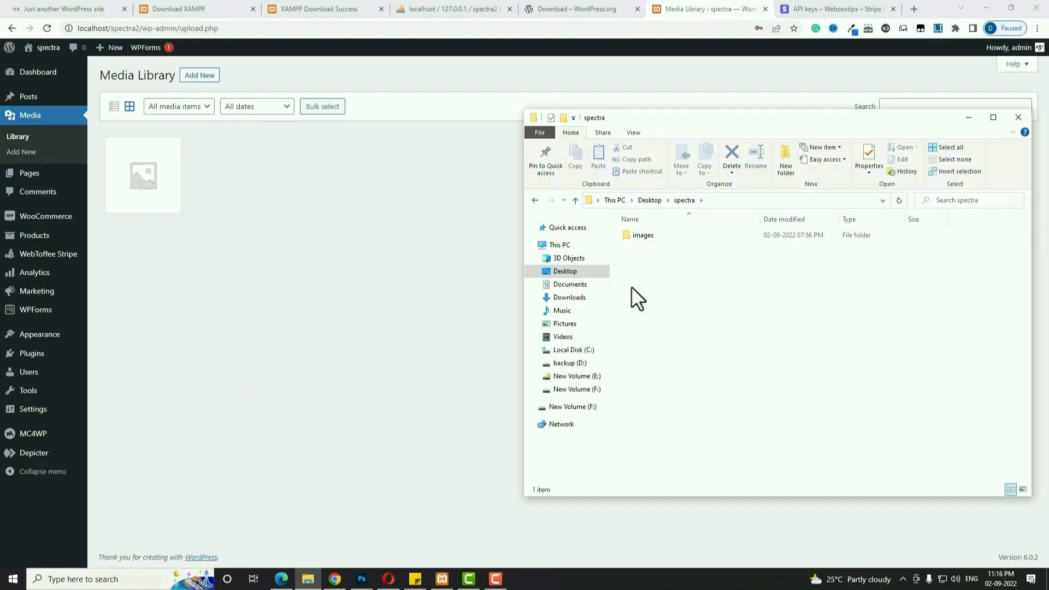
double_click(647, 238)
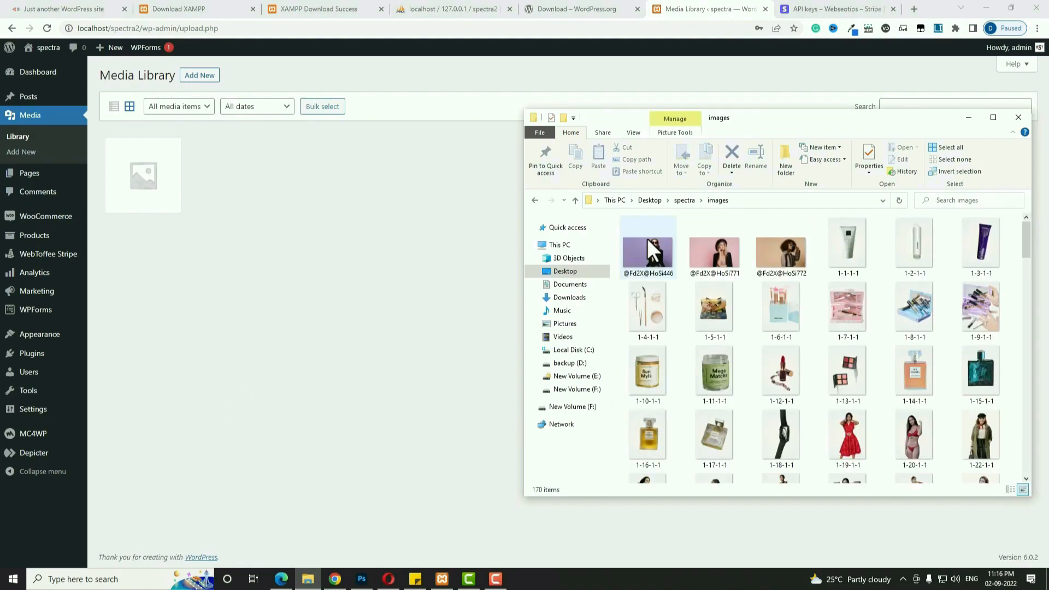
key("ctrl+a")
left_click_drag(648, 253, 415, 254)
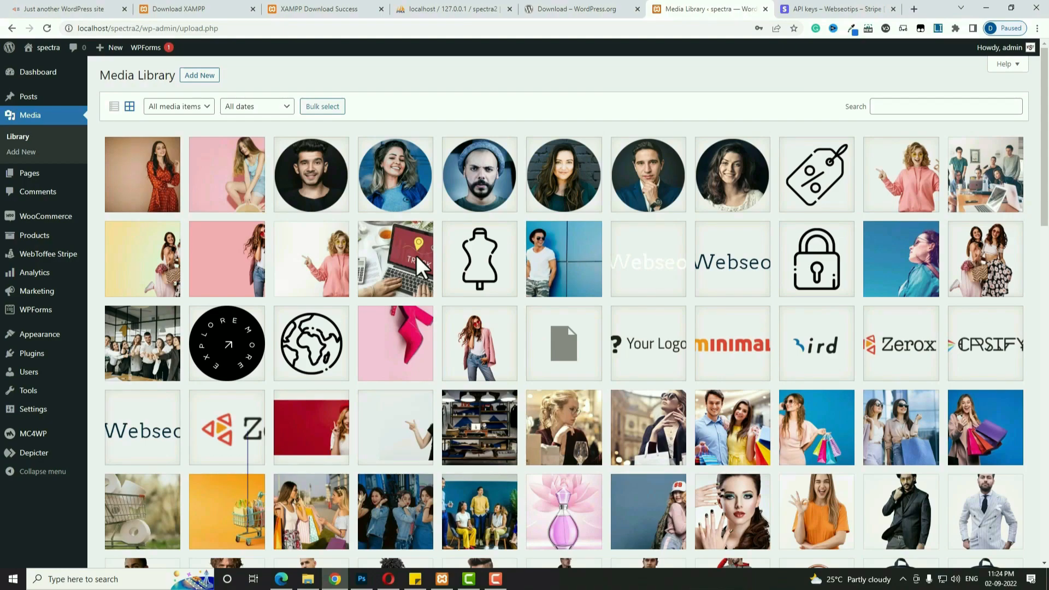
Create a 'Bag' product category using the orange handbag from the Media Library as its thumbnail.
mouse_move(33, 239)
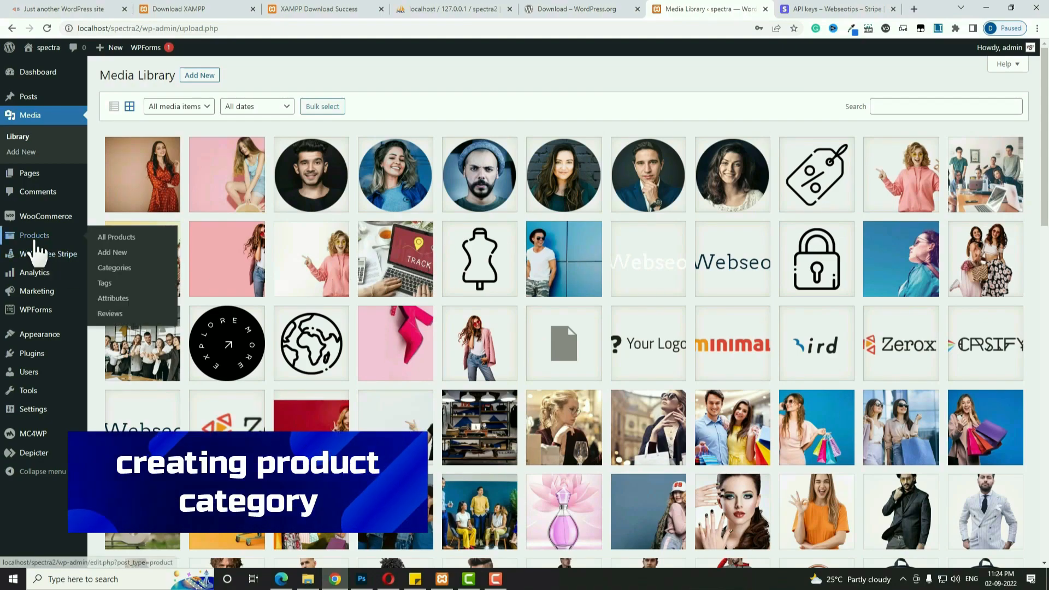
left_click(126, 269)
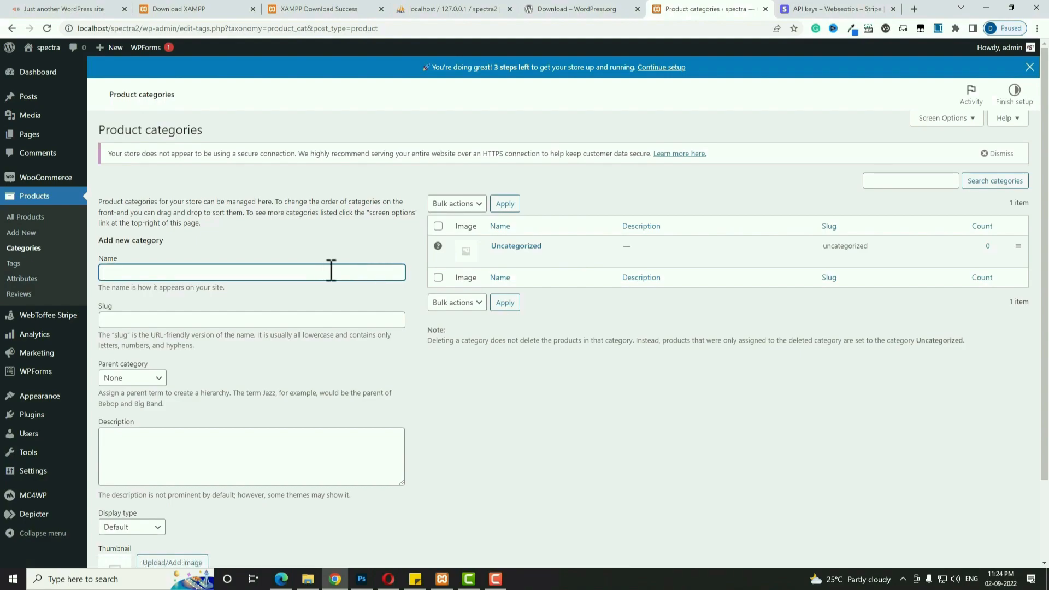
type("Bag")
scroll(330, 317, "down", 2)
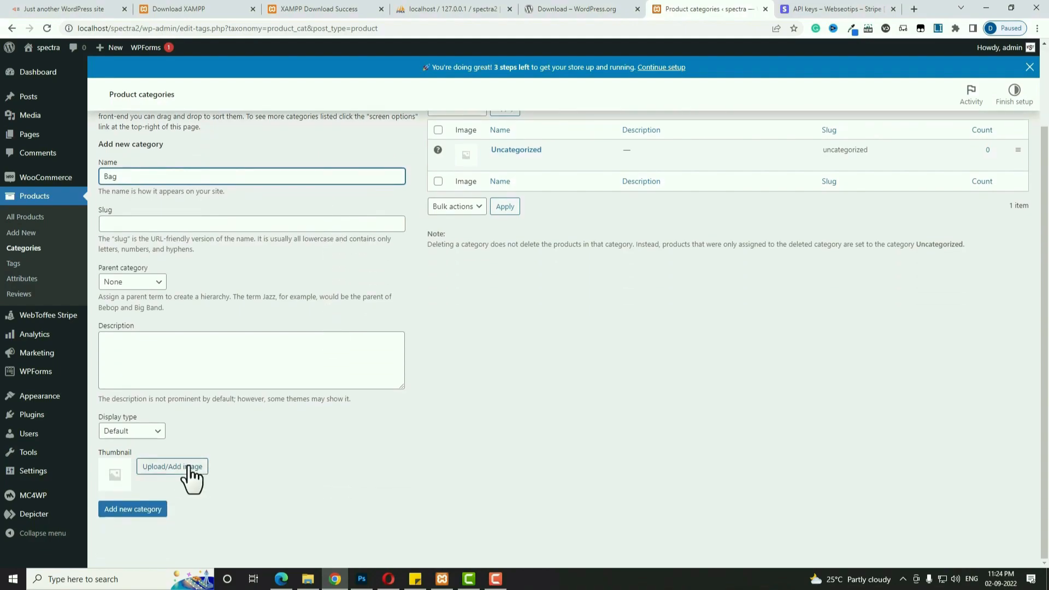
left_click(188, 468)
left_click(119, 93)
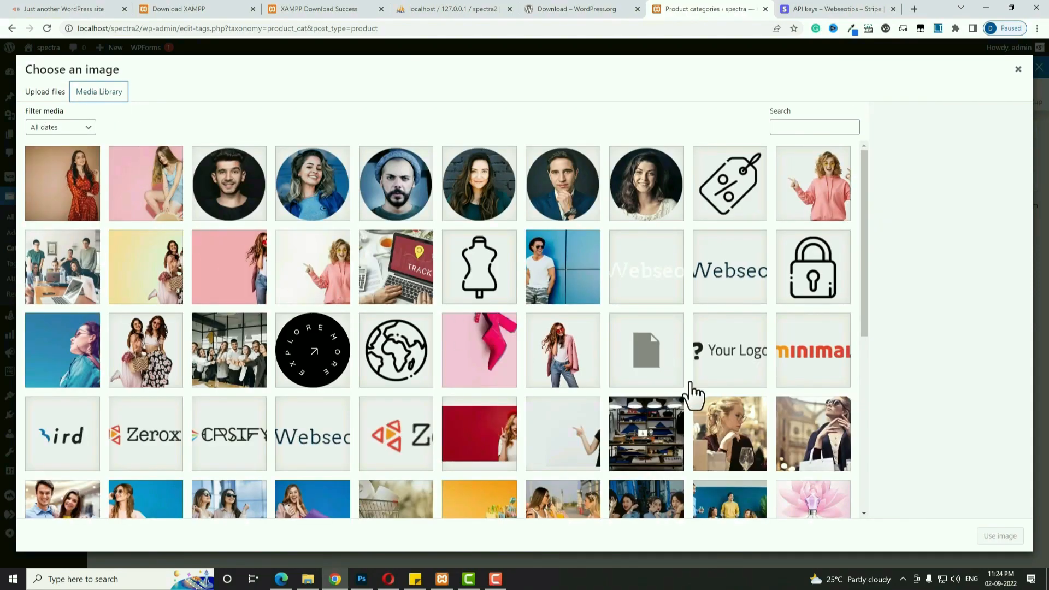
scroll(691, 396, "down", 6)
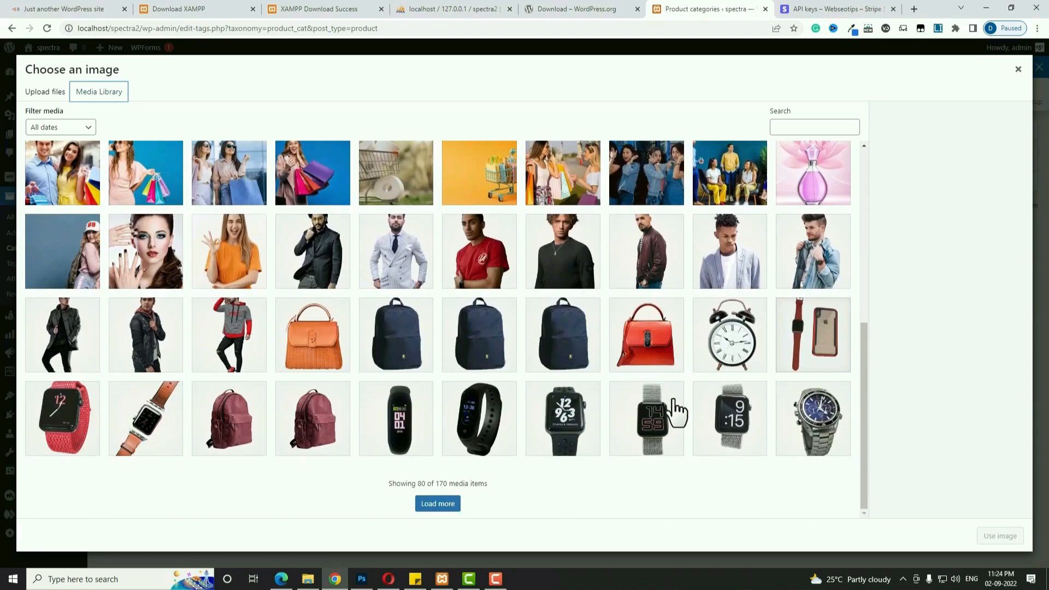
left_click(324, 361)
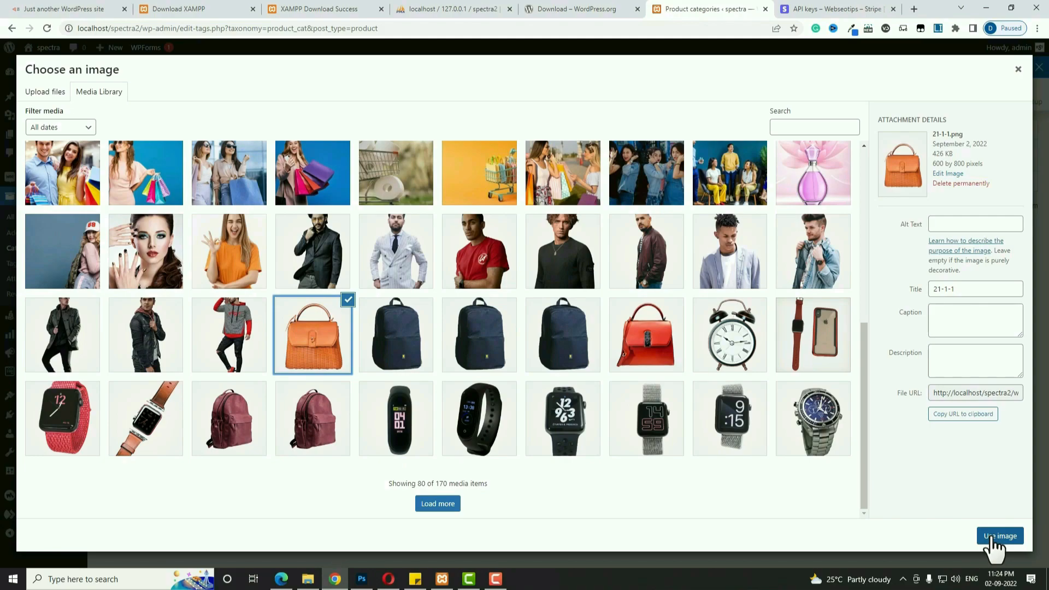
left_click(992, 536)
left_click(147, 511)
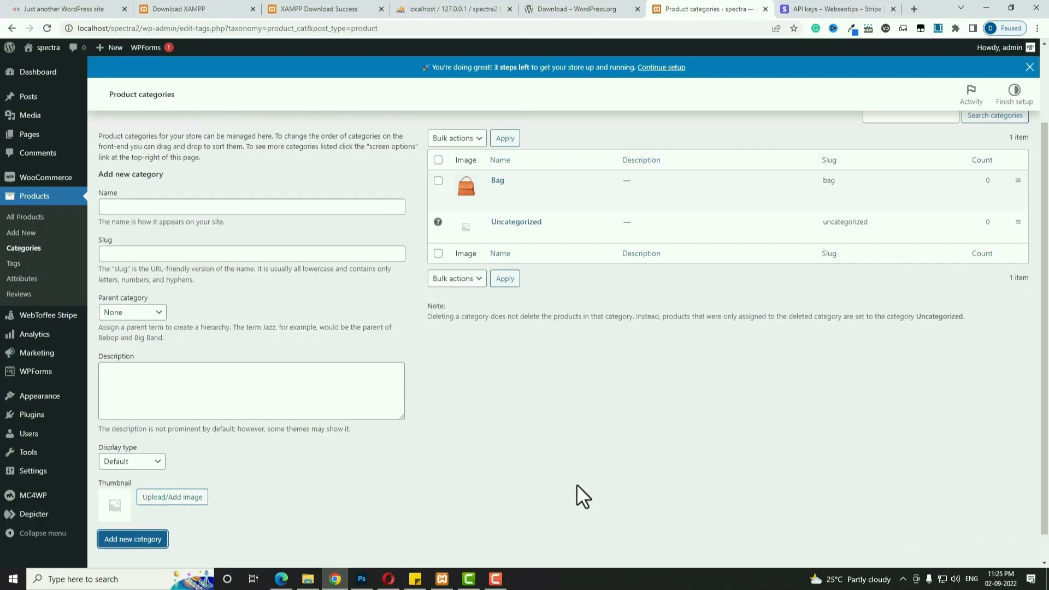
Create a 'Laptop Bag' category with parent Bag and the navy backpack image as thumbnail.
mouse_move(499, 188)
left_click(331, 206)
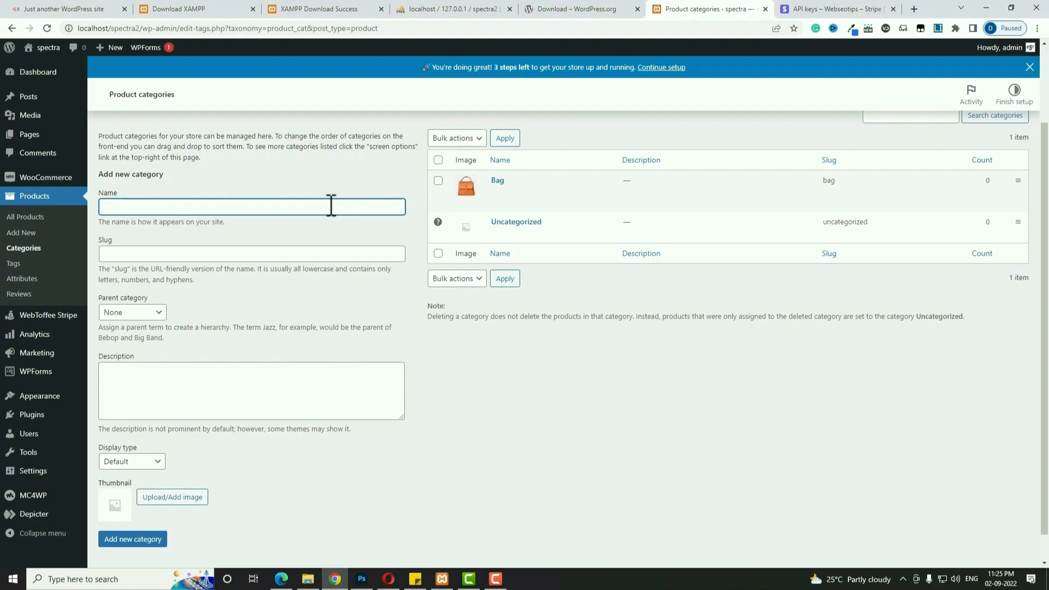
type("Laptop Bag")
scroll(282, 386, "down", 1)
left_click(110, 283)
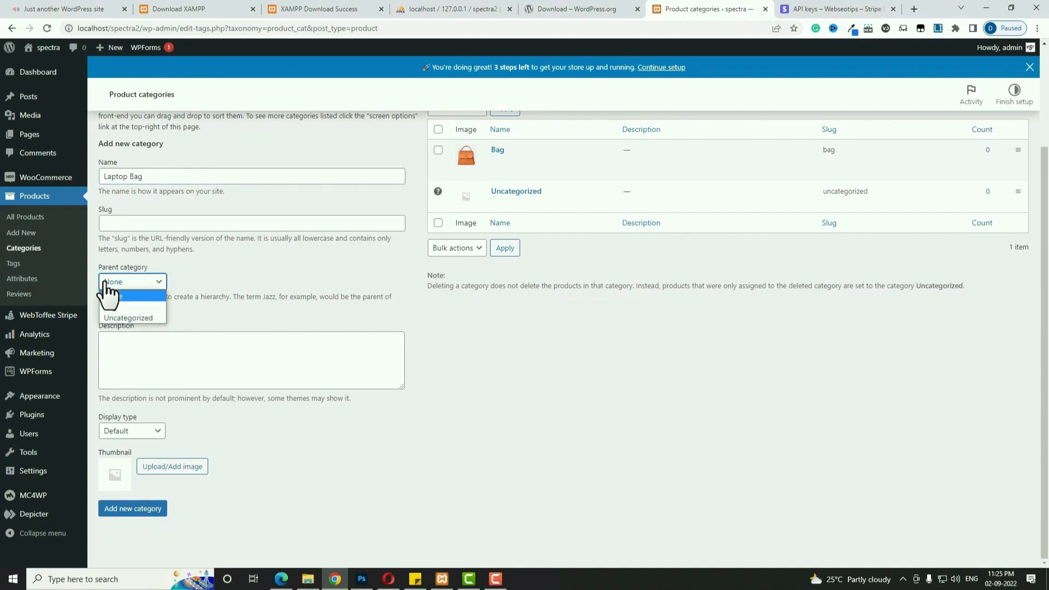
left_click(144, 307)
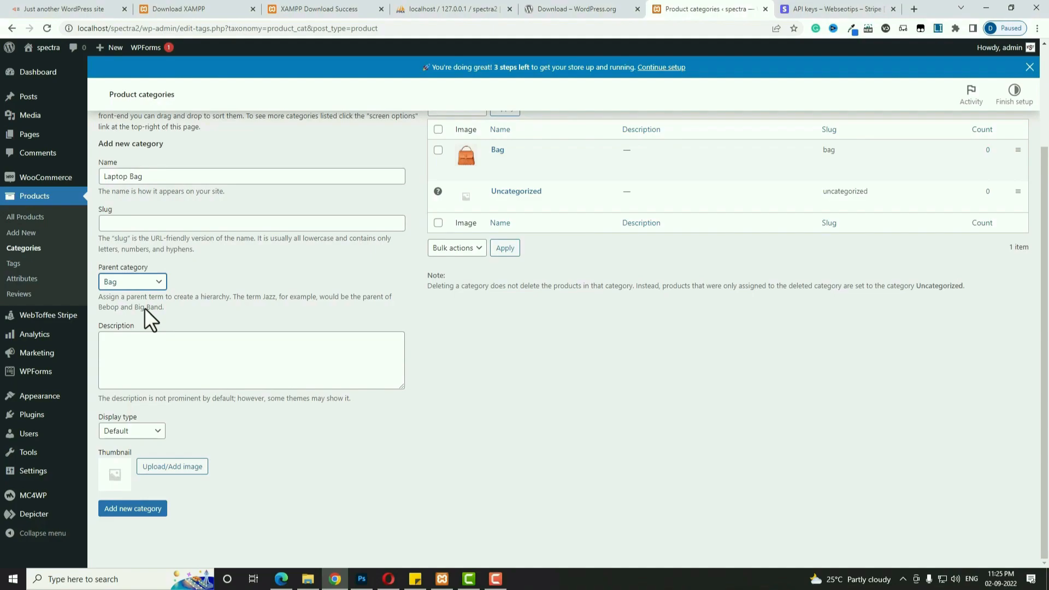
left_click(160, 468)
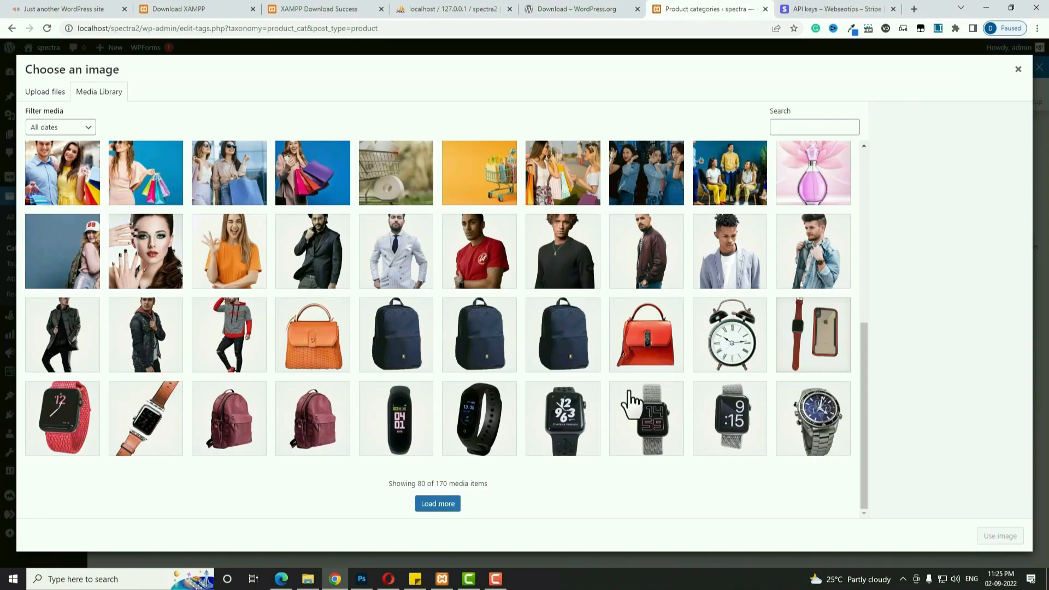
left_click(402, 341)
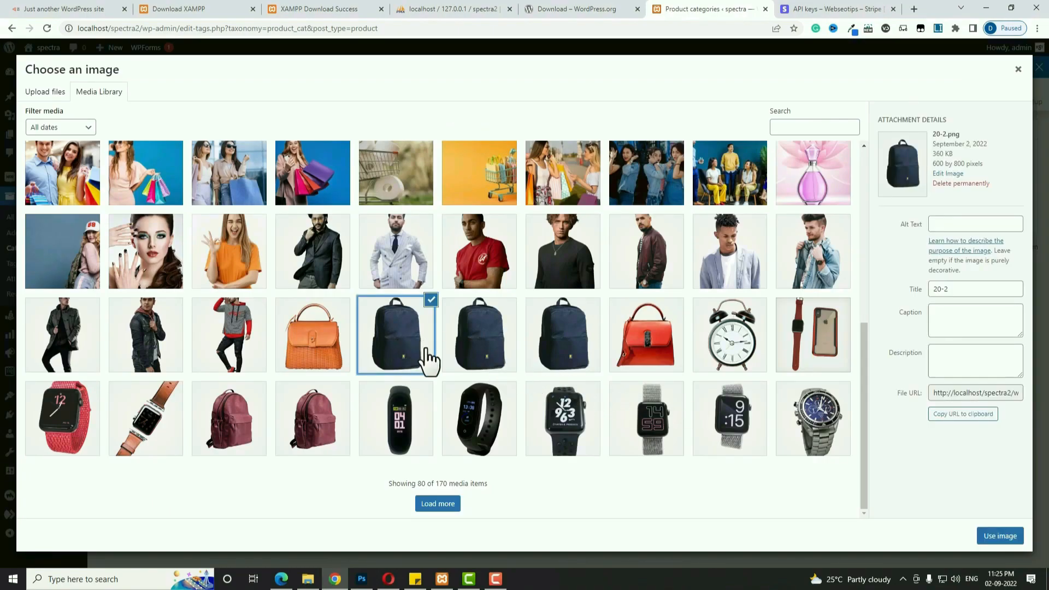
left_click(992, 538)
left_click(147, 509)
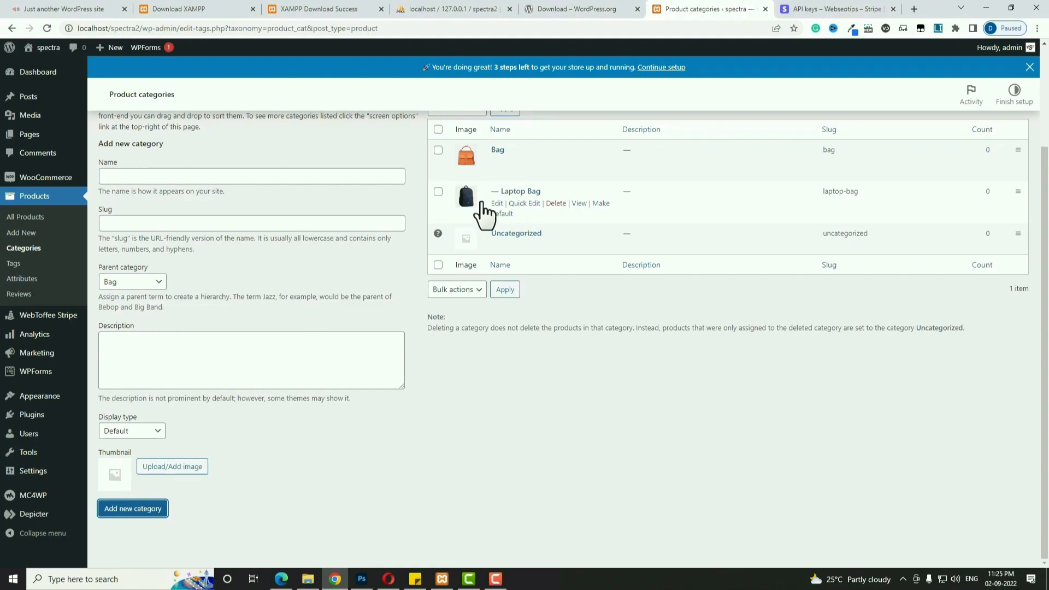
Create a 'Hand Bag' category under Bag with the red handbag thumbnail, then reset the parent to None.
left_click(366, 179)
type("Hand Bag")
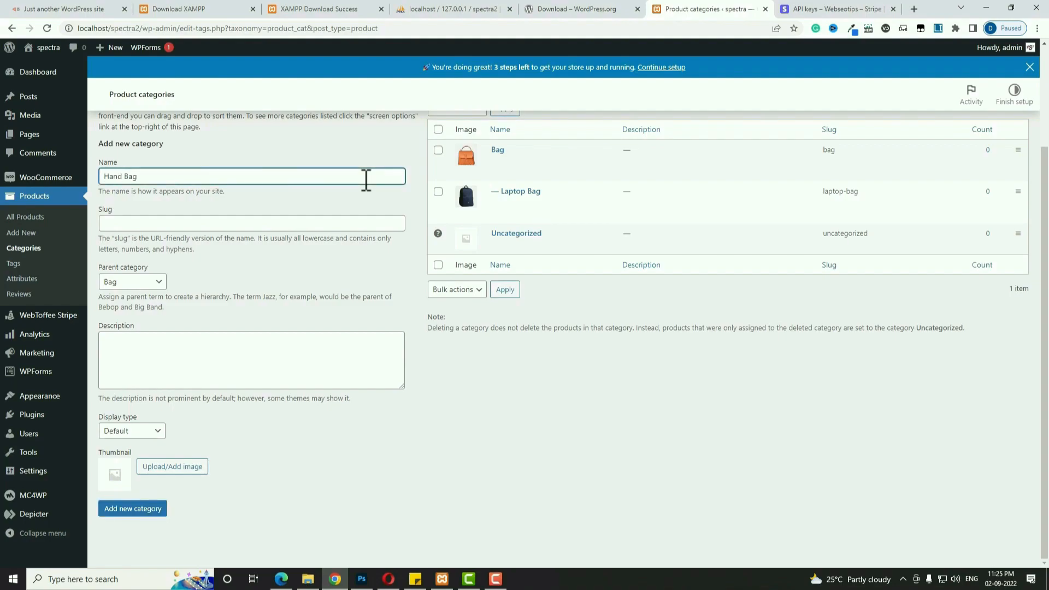
left_click(154, 282)
left_click(149, 306)
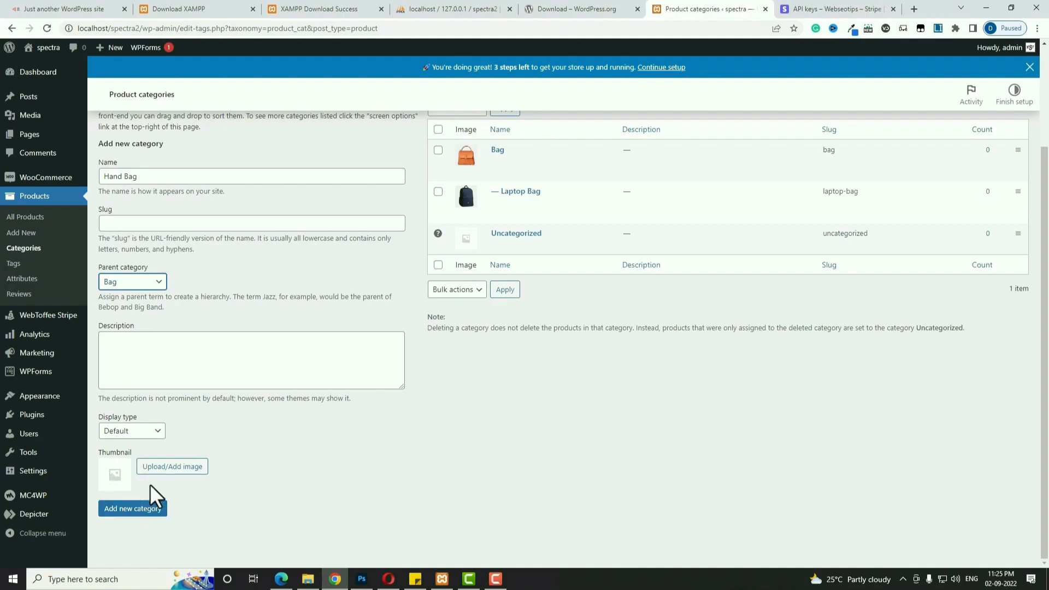
left_click(164, 469)
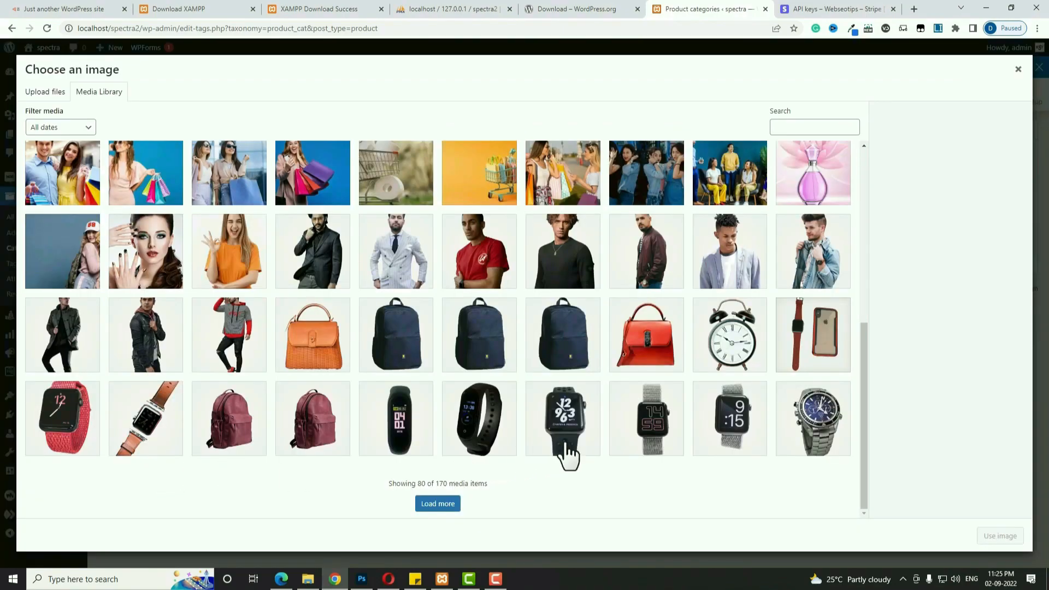
left_click(674, 359)
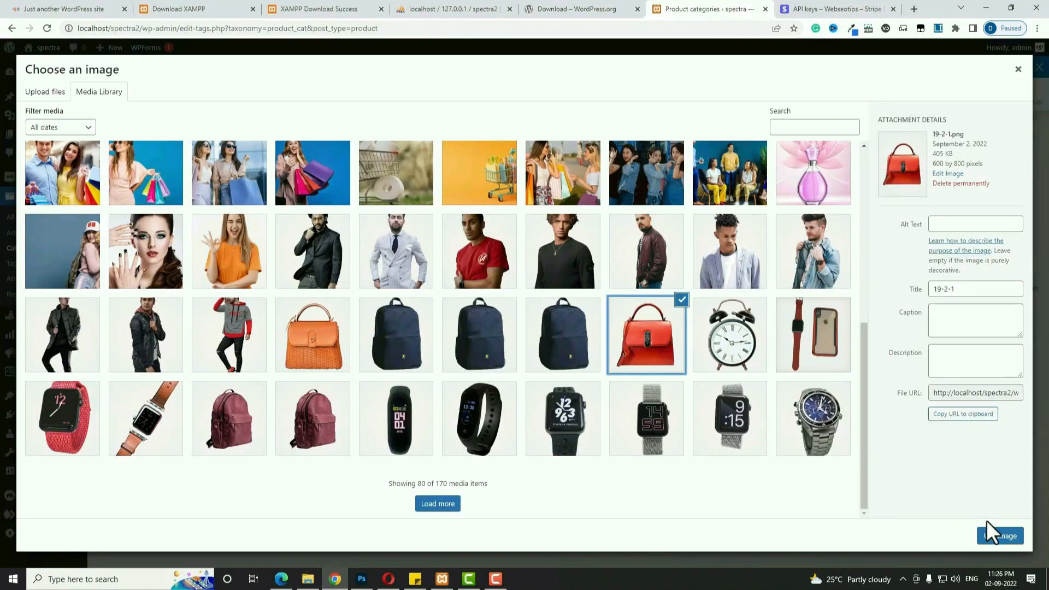
left_click(1000, 536)
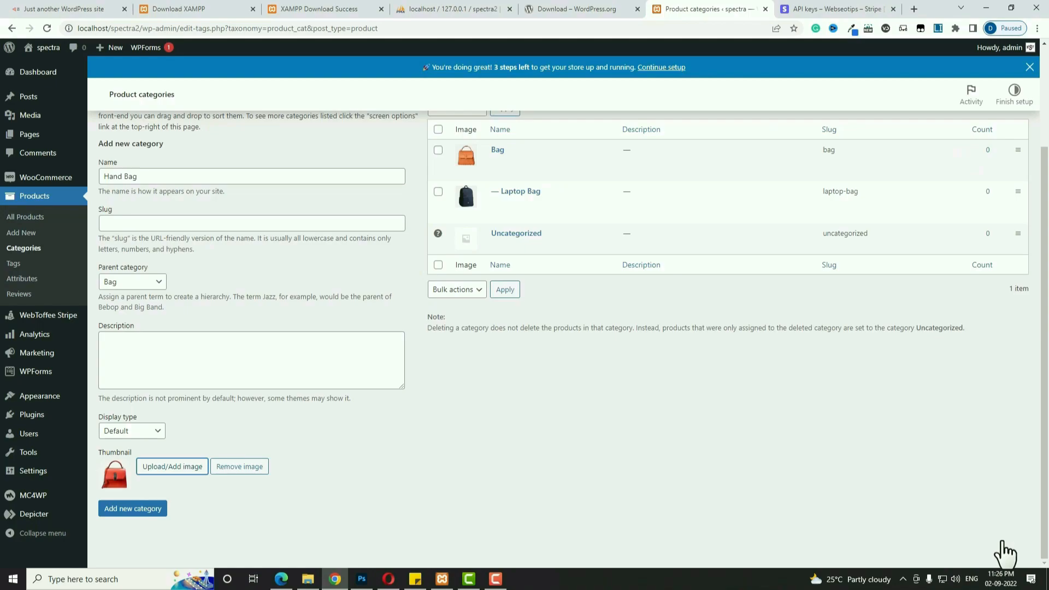
left_click(121, 509)
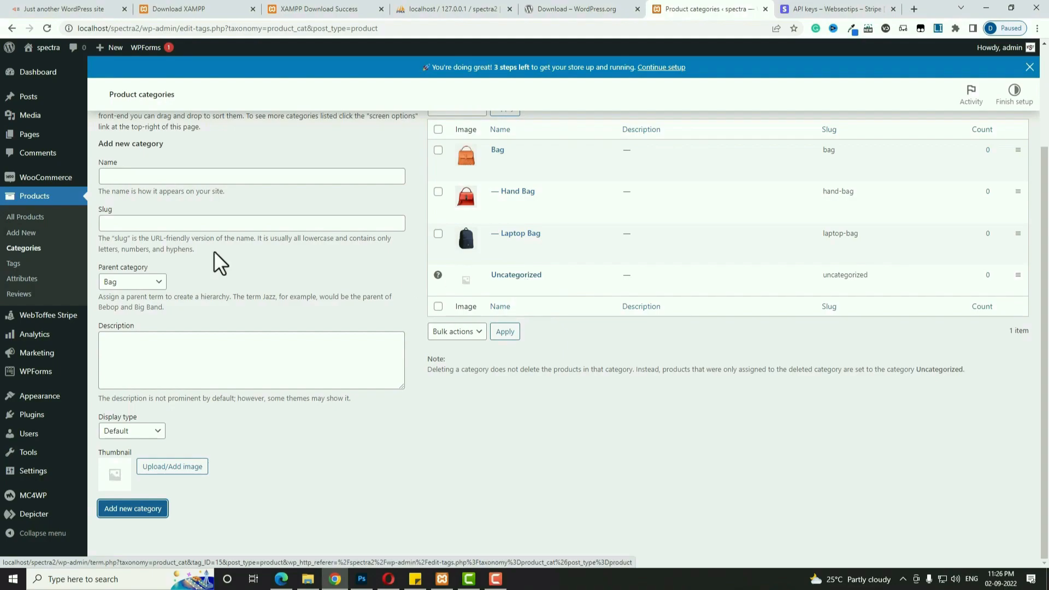
left_click(143, 284)
left_click(140, 297)
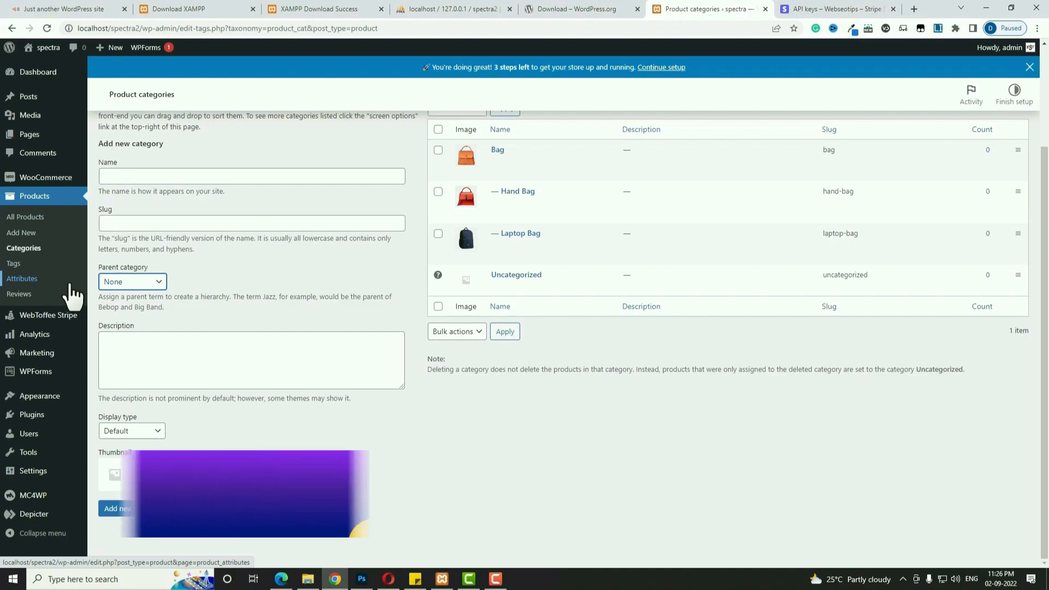
On the Products > Attributes page, add a new attribute named Size.
left_click(18, 280)
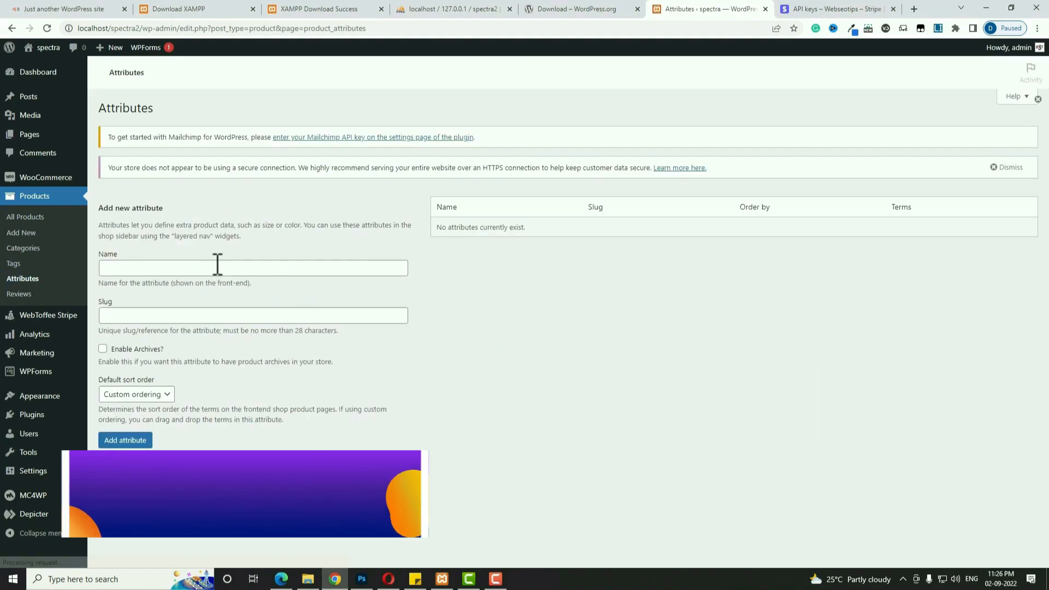
left_click(217, 267)
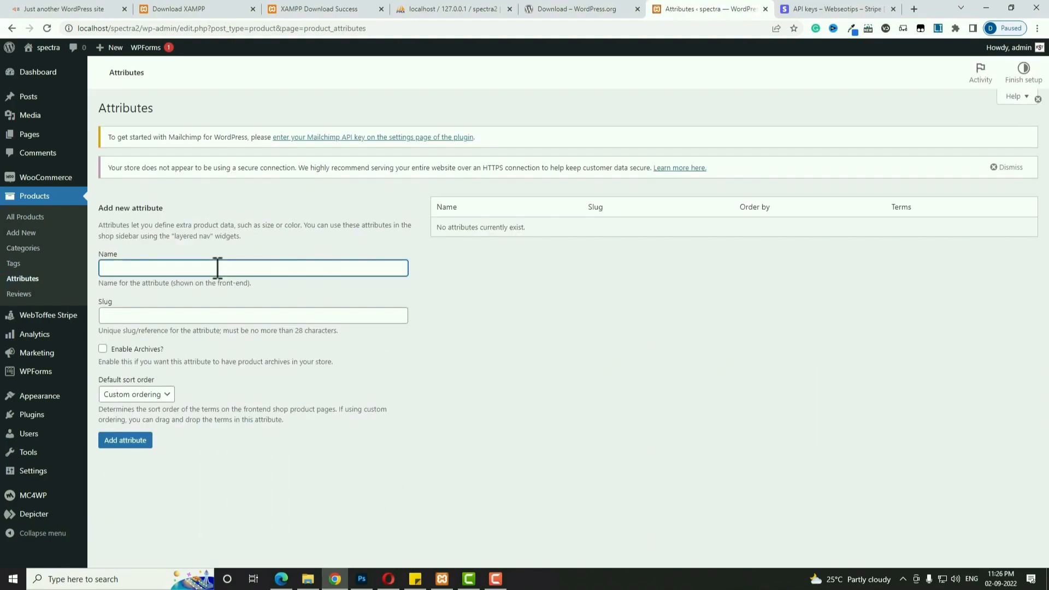
type("Size")
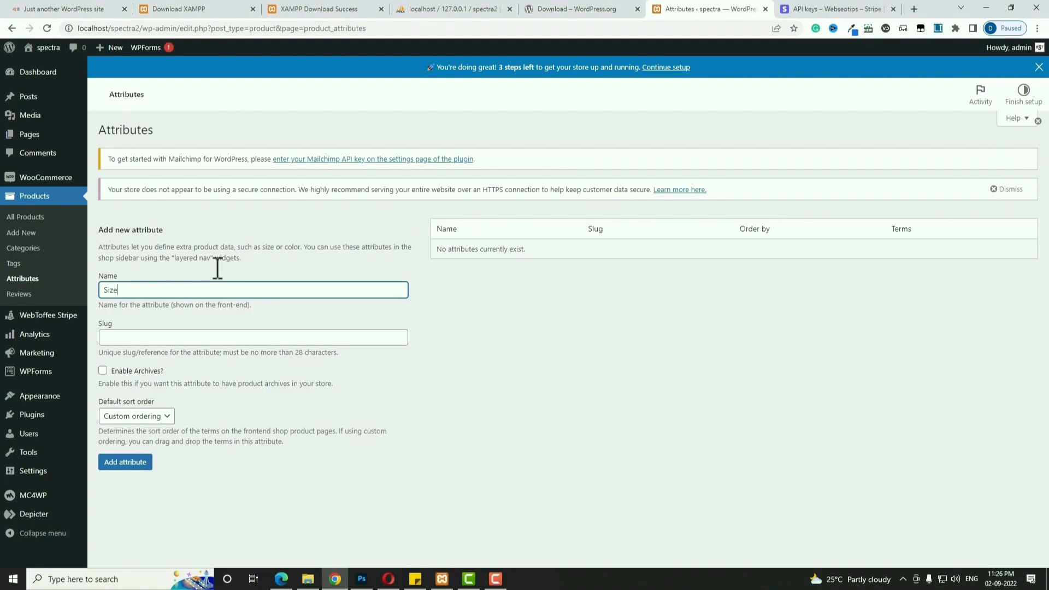
left_click(148, 463)
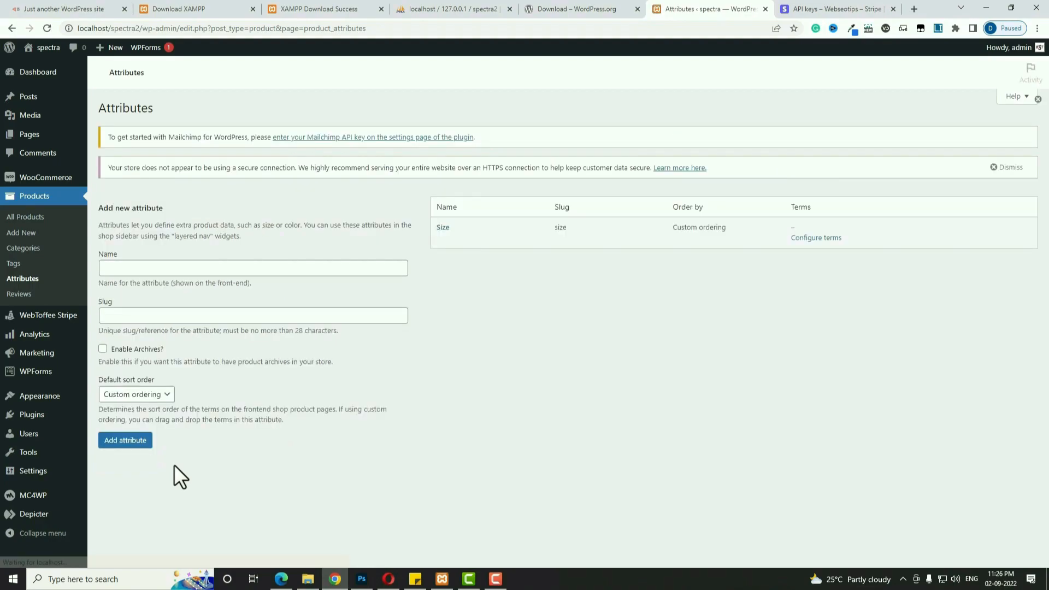
Add the terms Large and Small to the Size attribute.
left_click(443, 229)
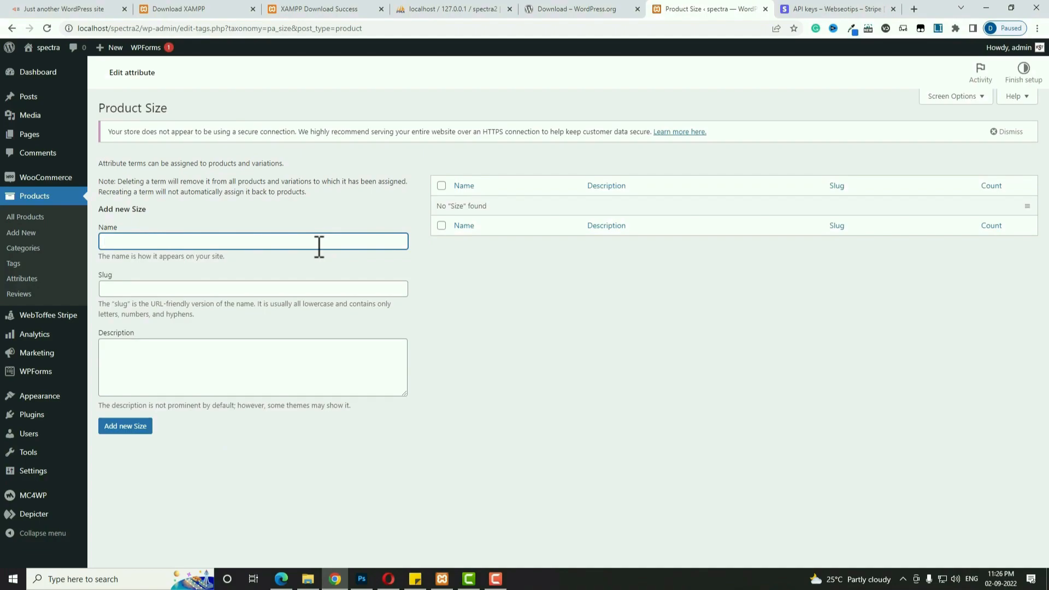
type("Large")
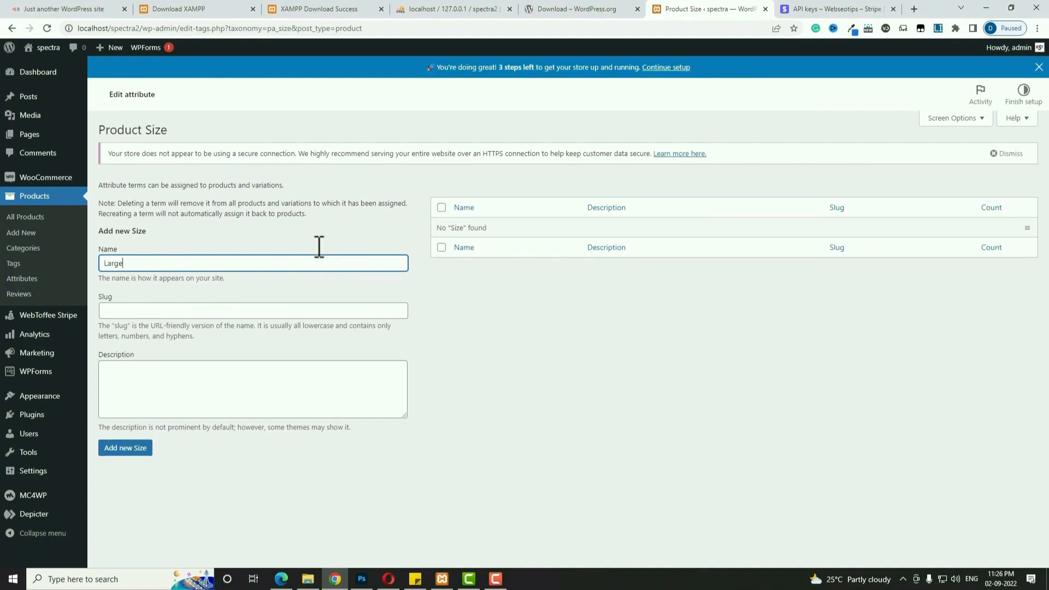
left_click(129, 451)
left_click(176, 290)
type("Small")
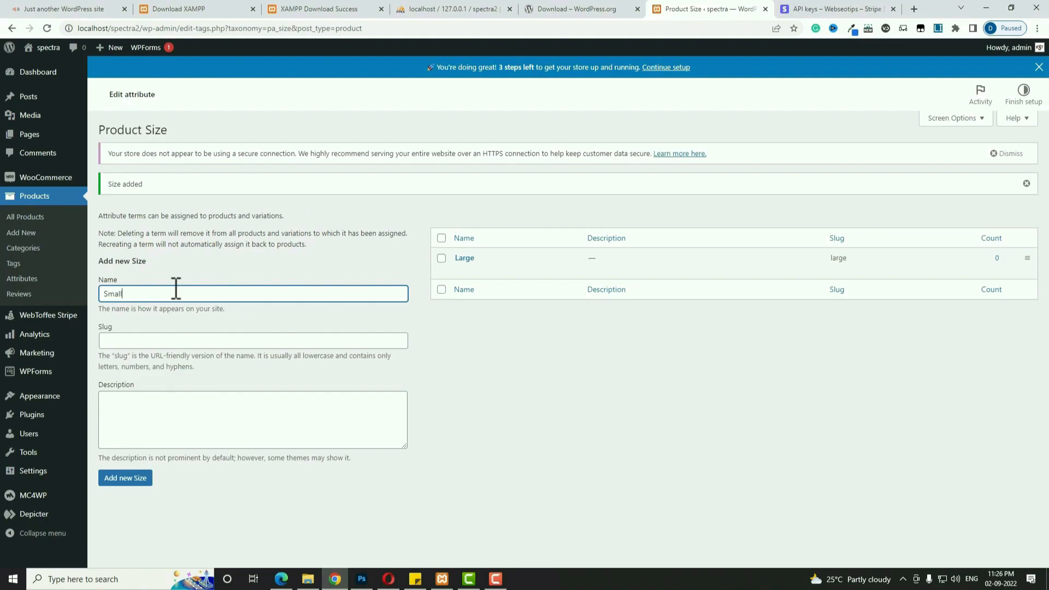
left_click(126, 479)
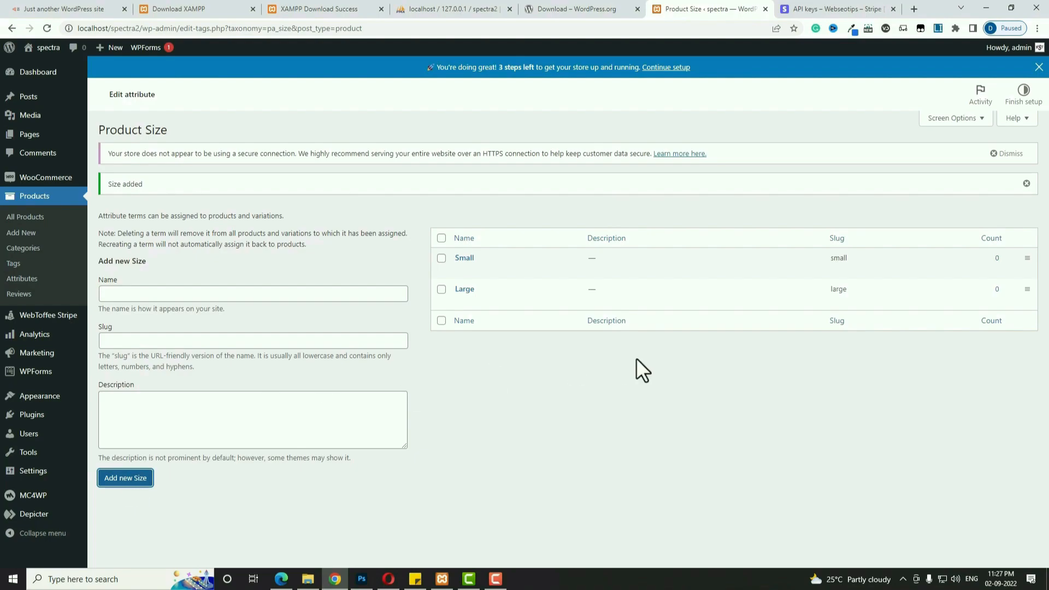
Return to Products > Attributes and add a new attribute named Color.
left_click(24, 280)
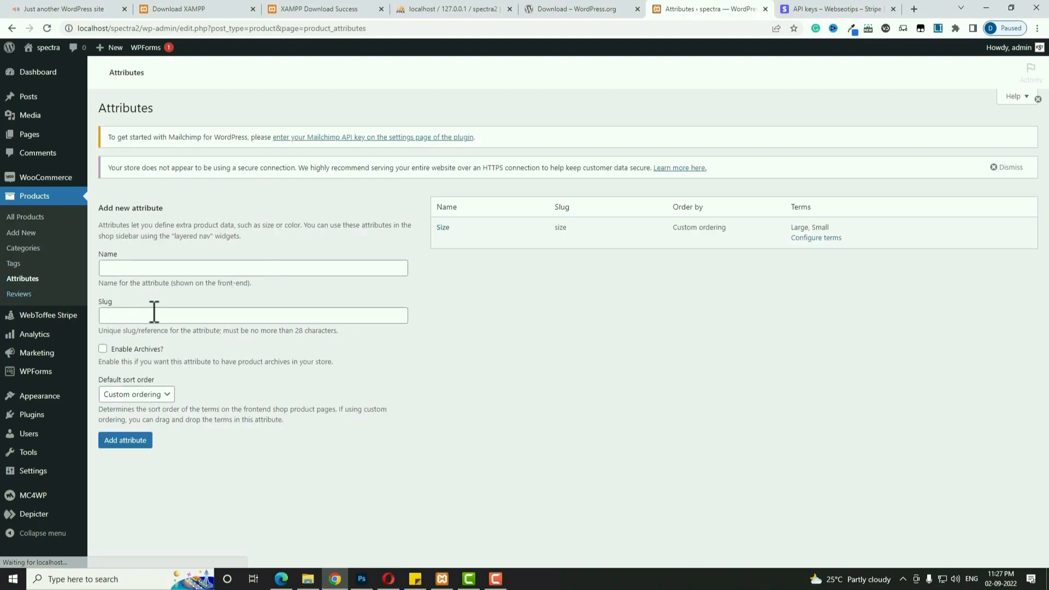
left_click(169, 268)
type("Color")
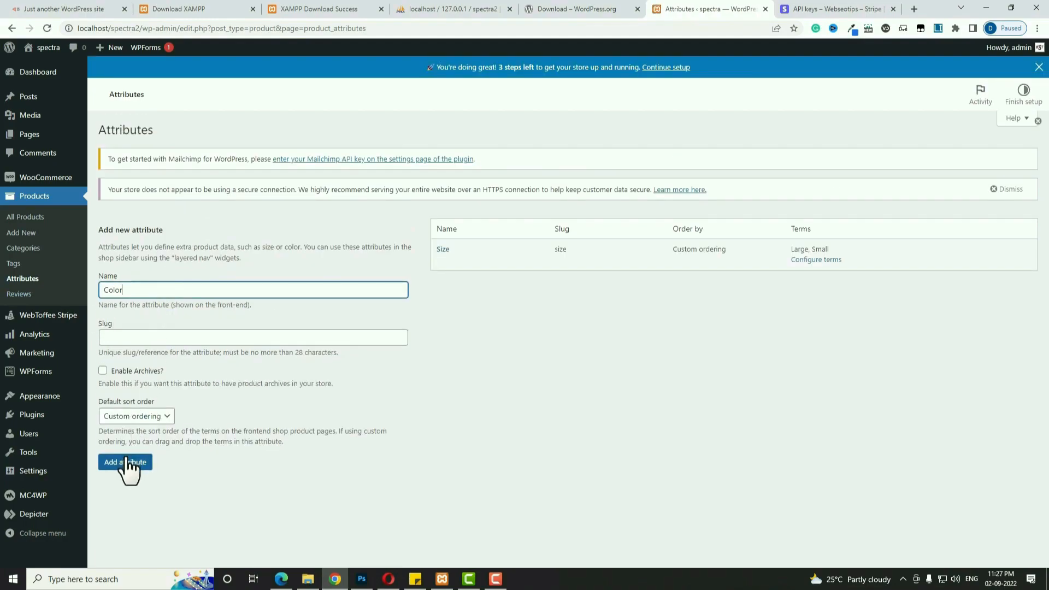
left_click(126, 463)
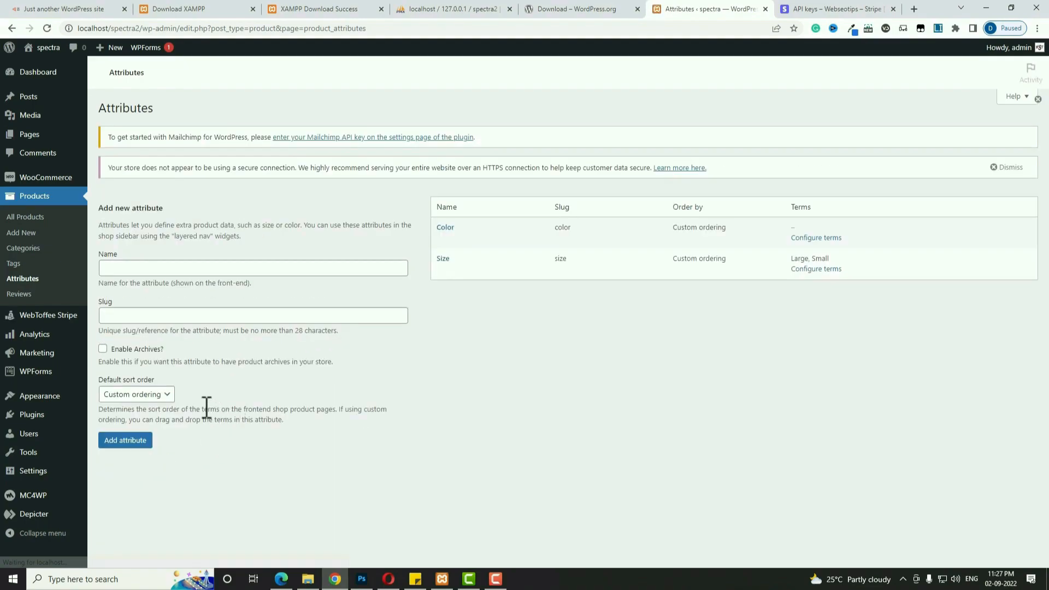
Add the terms Blue and Pink to the Color attribute.
left_click(446, 229)
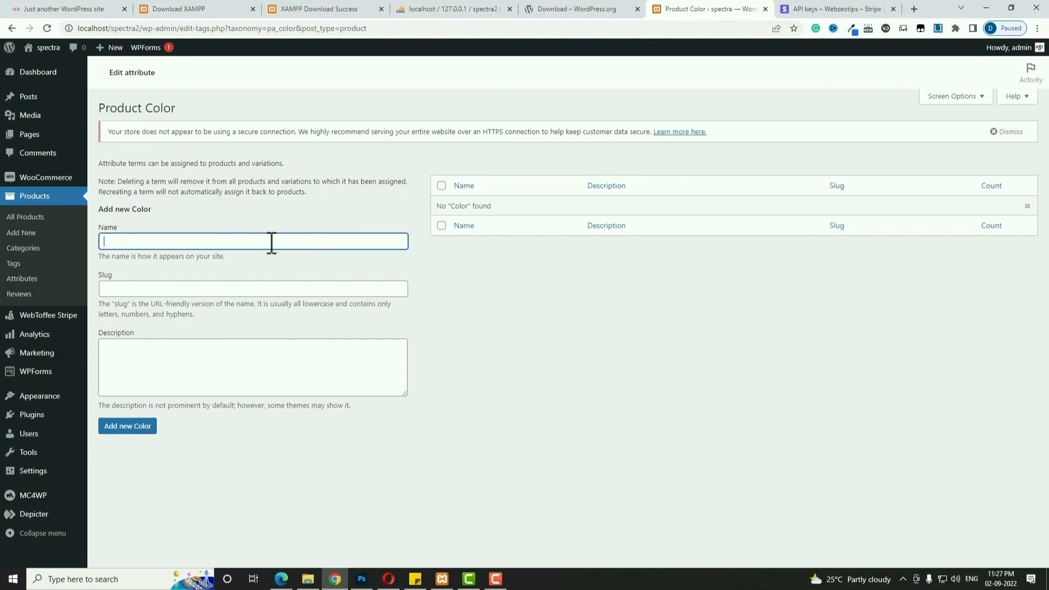
type("Blue")
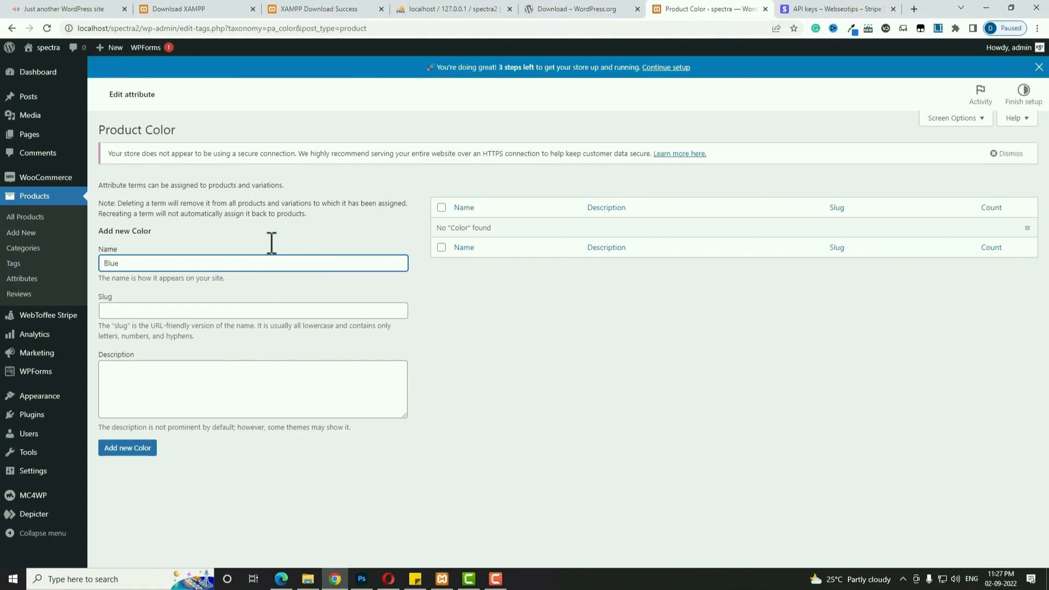
left_click(132, 450)
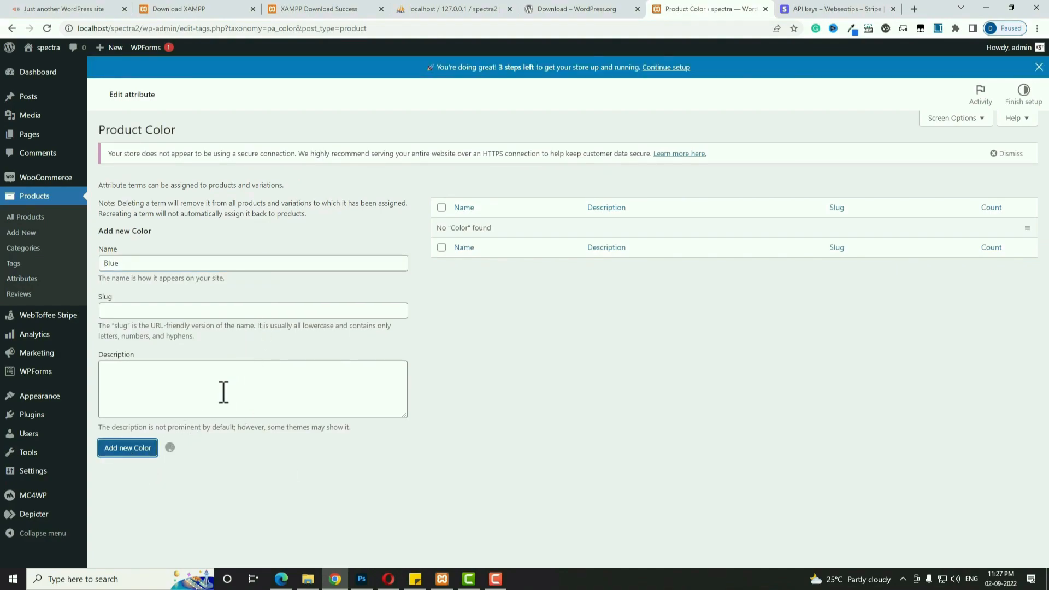
left_click(168, 294)
type("Pink")
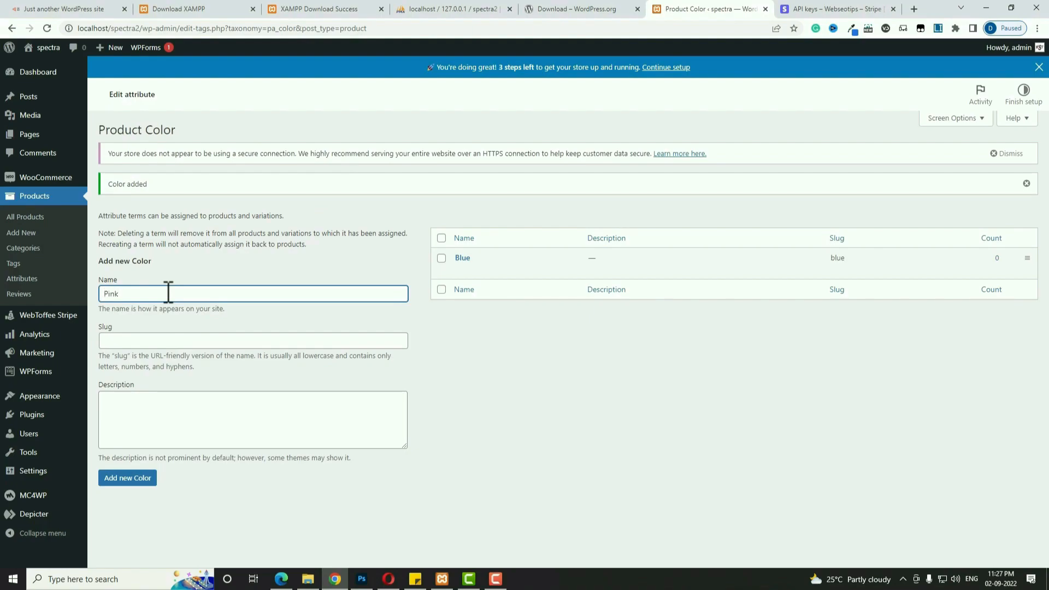
left_click(129, 479)
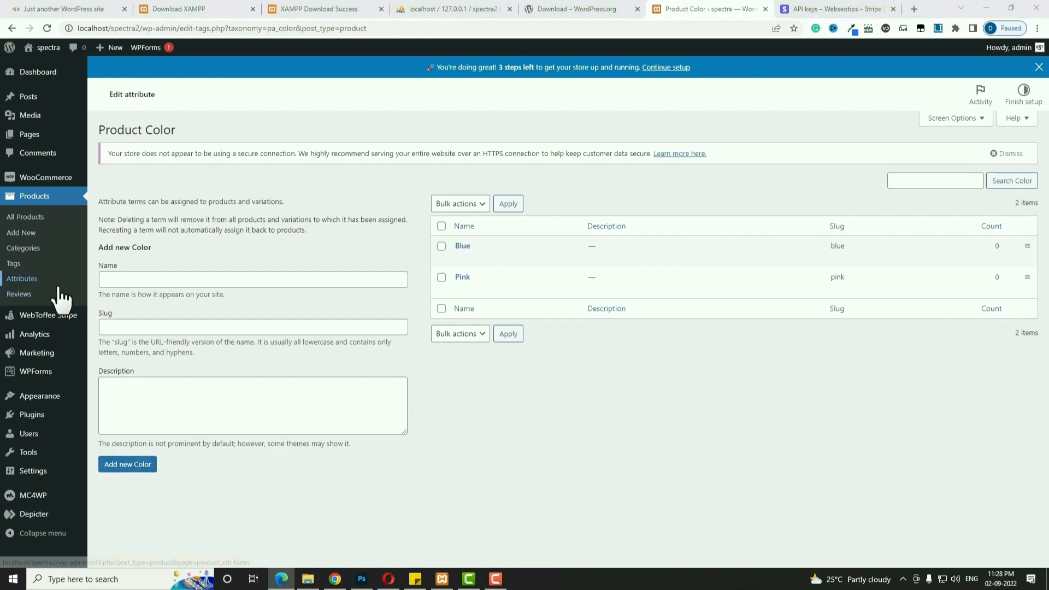
Start a new product titled 'Red Hand Bag' and paste sample text as its description.
left_click(28, 235)
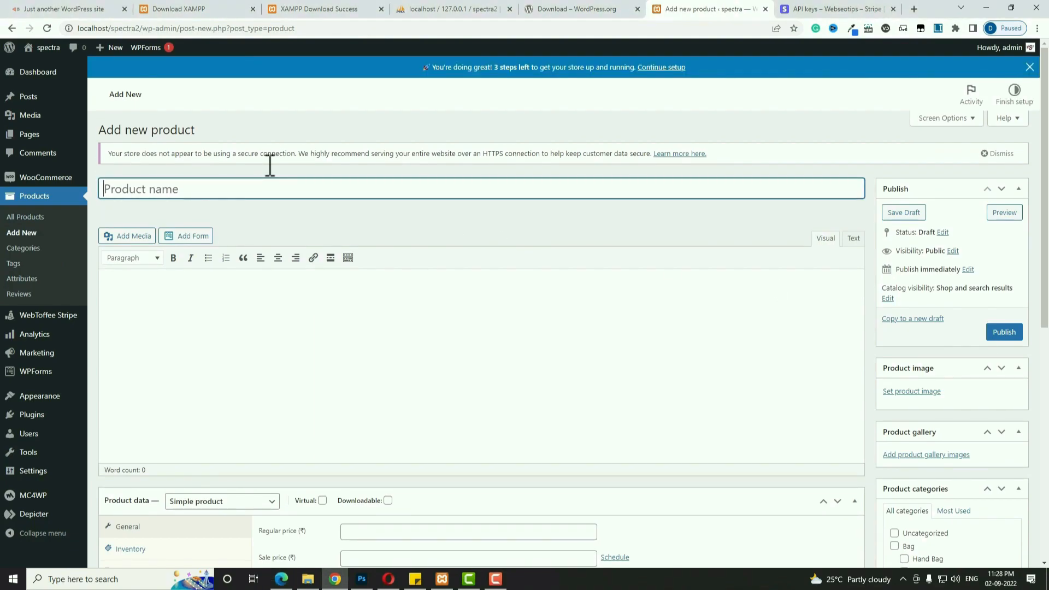
type("Red Hand Bag")
left_click(434, 393)
key("ctrl+v")
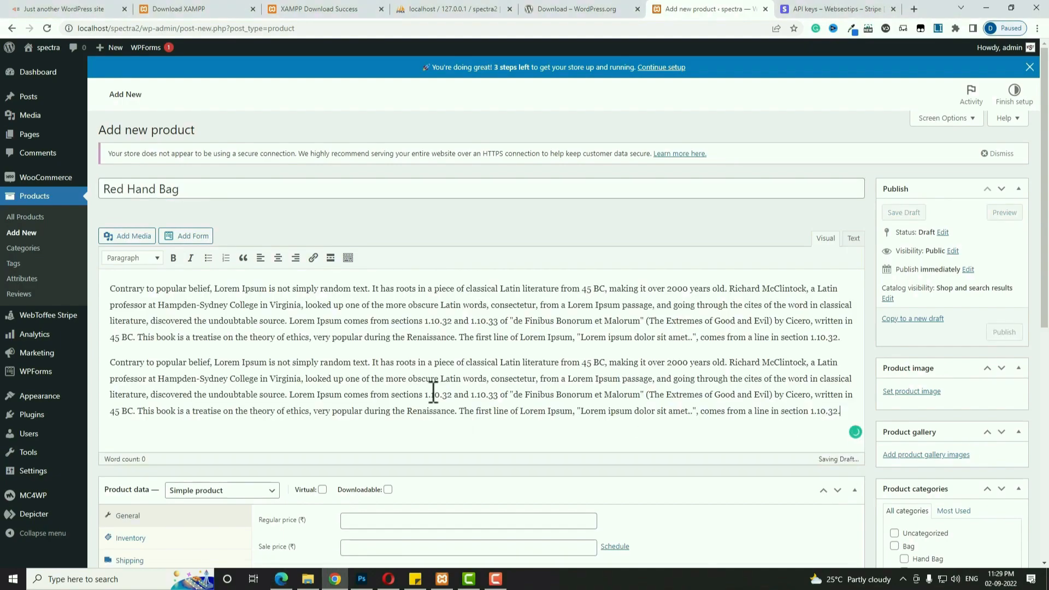
scroll(433, 394, "down", 5)
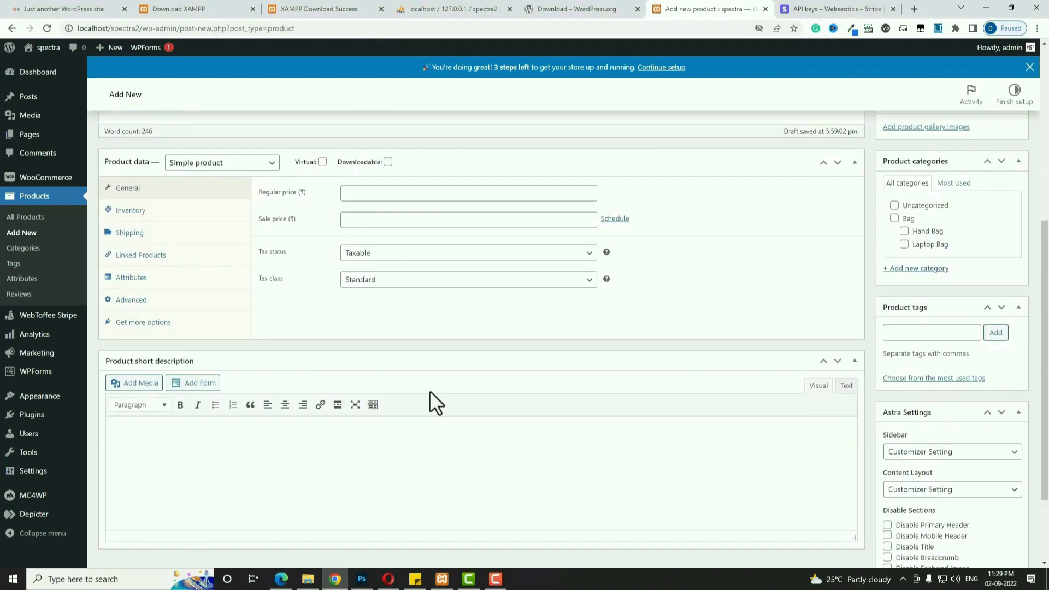
Keep it a simple product with regular price 600 and sale price 500.
left_click(204, 166)
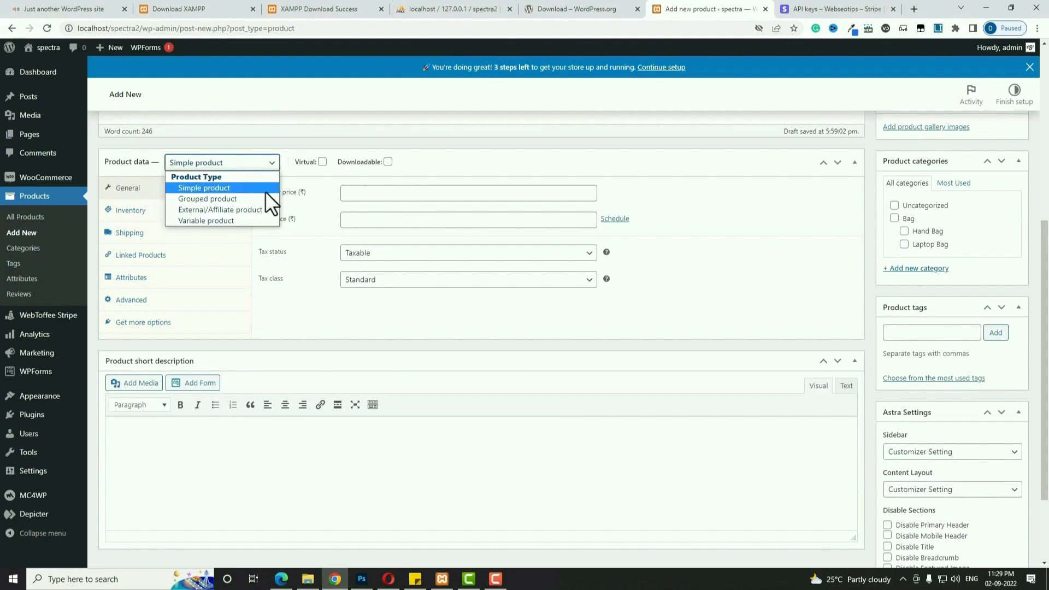
left_click(361, 201)
left_click(366, 196)
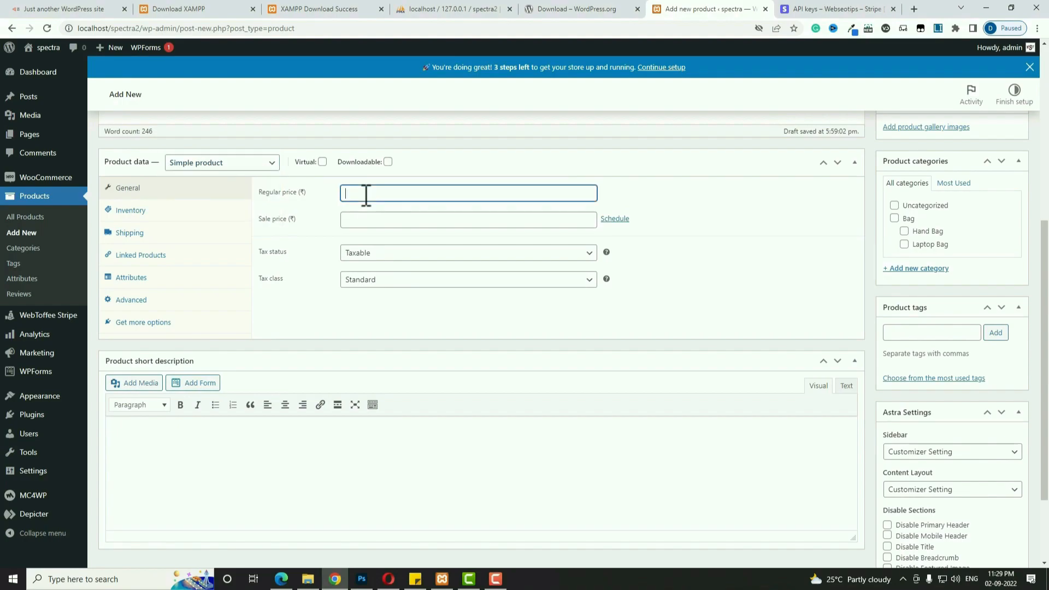
type("600")
left_click(364, 223)
type("500")
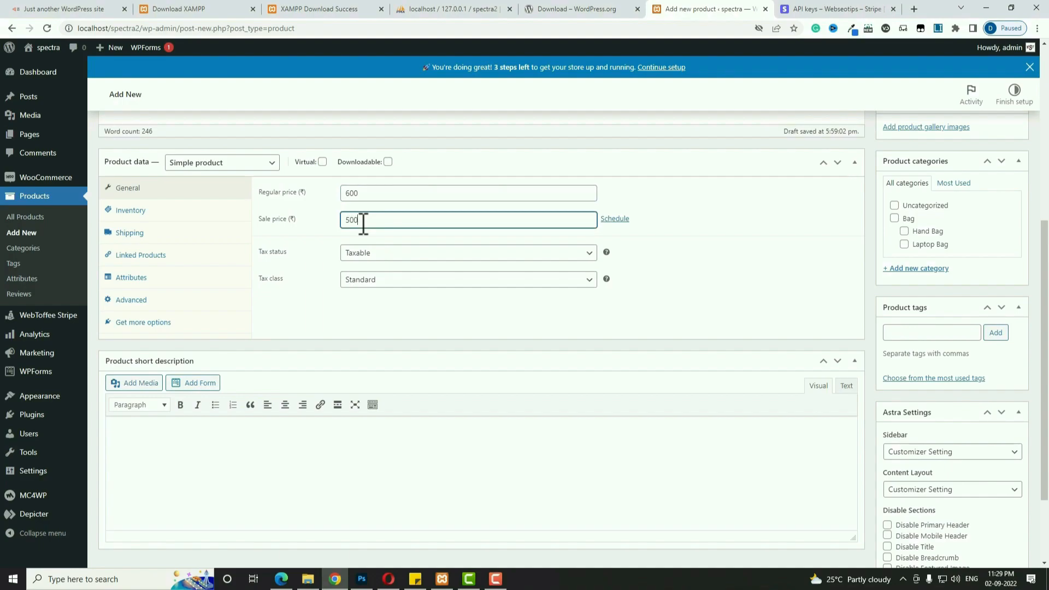
Schedule the sale from 2022-09-04 to 2022-09-14 and keep tax status Taxable.
left_click(616, 219)
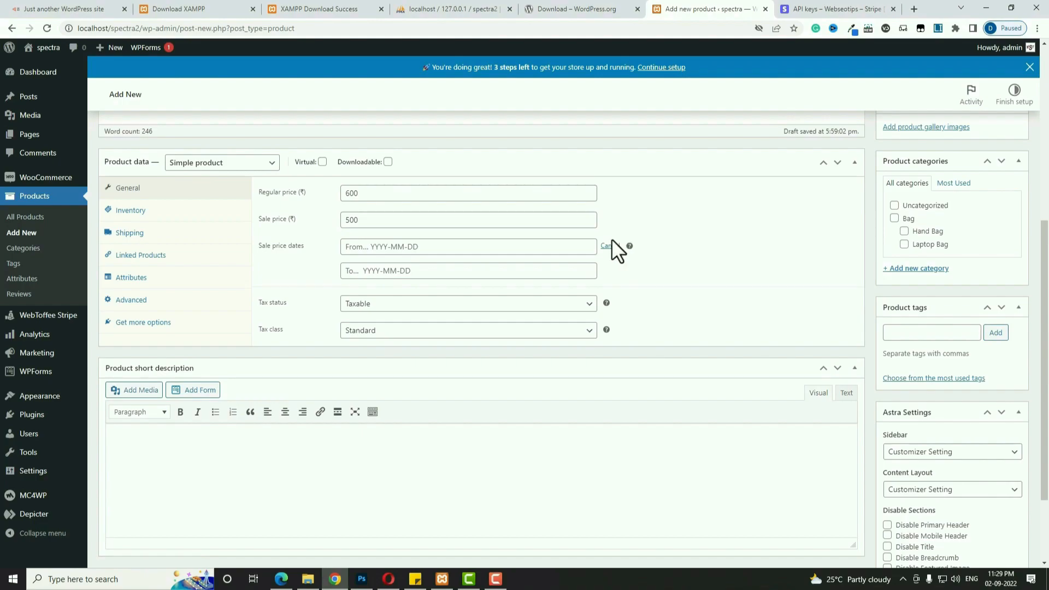
left_click(467, 247)
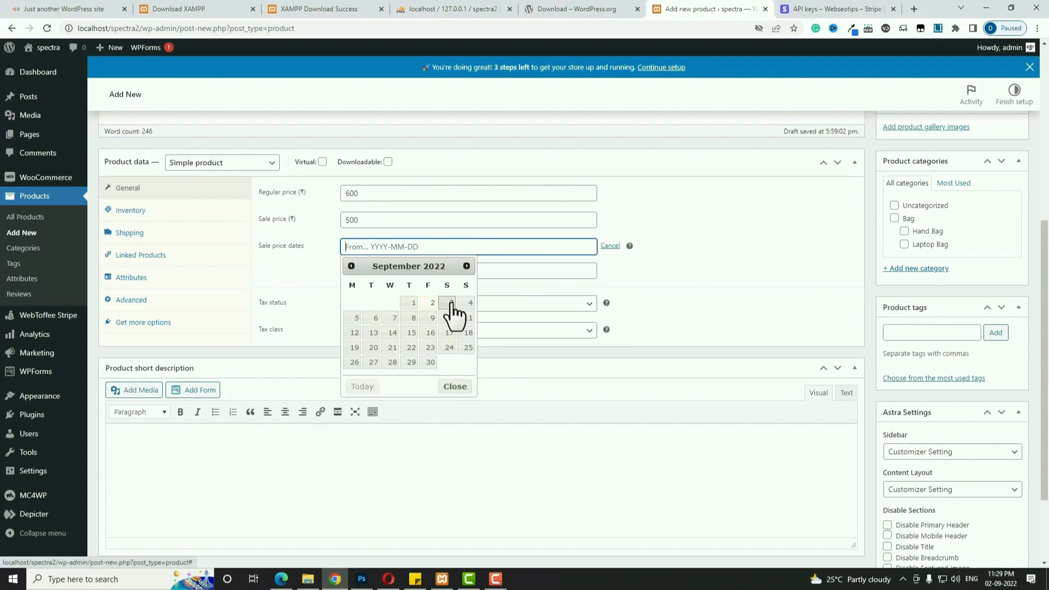
left_click(468, 303)
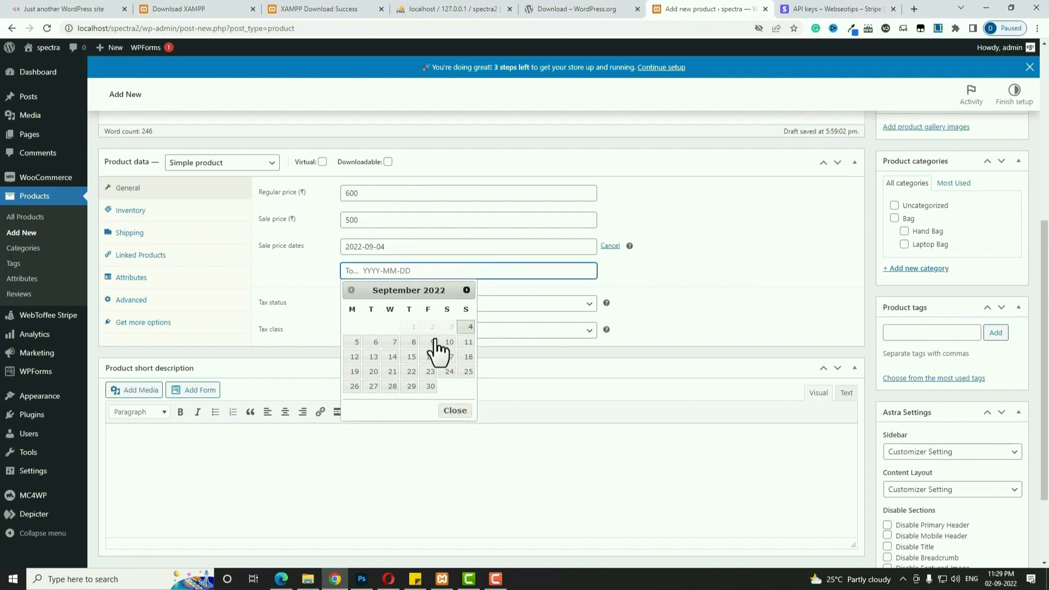
left_click(392, 357)
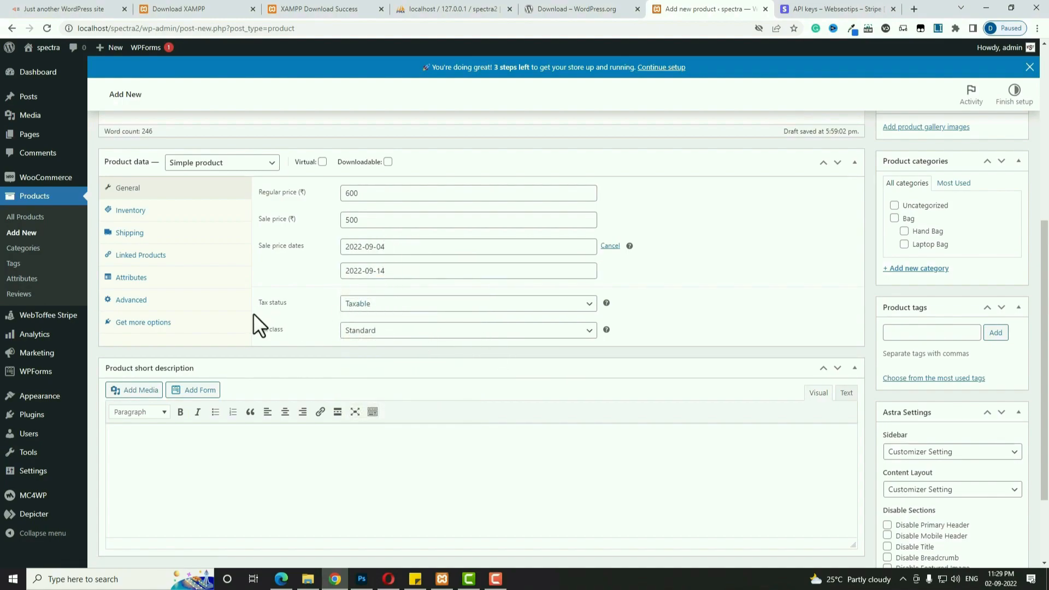
left_click(407, 304)
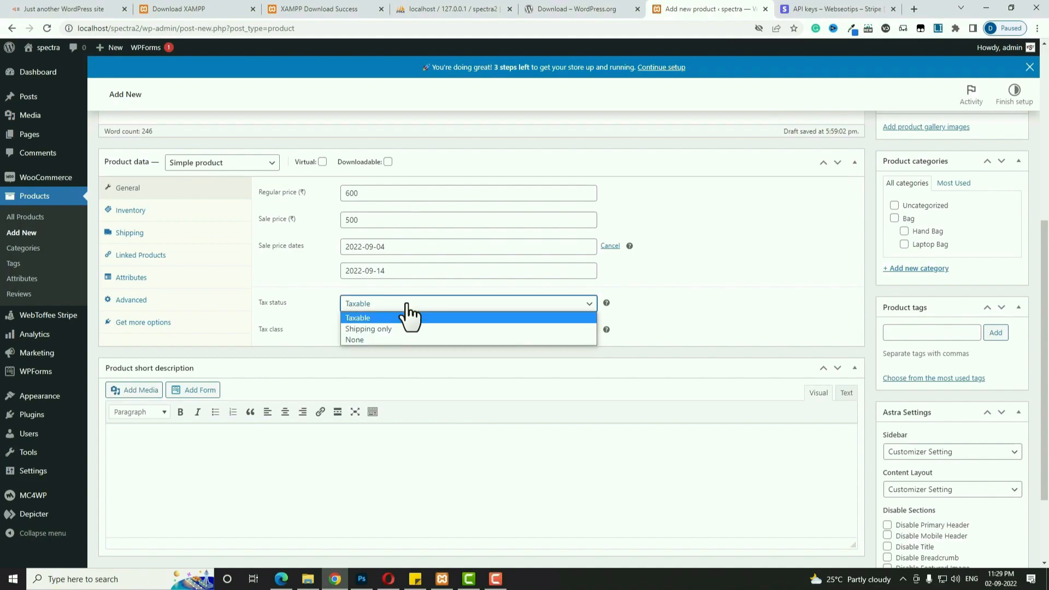
left_click(407, 316)
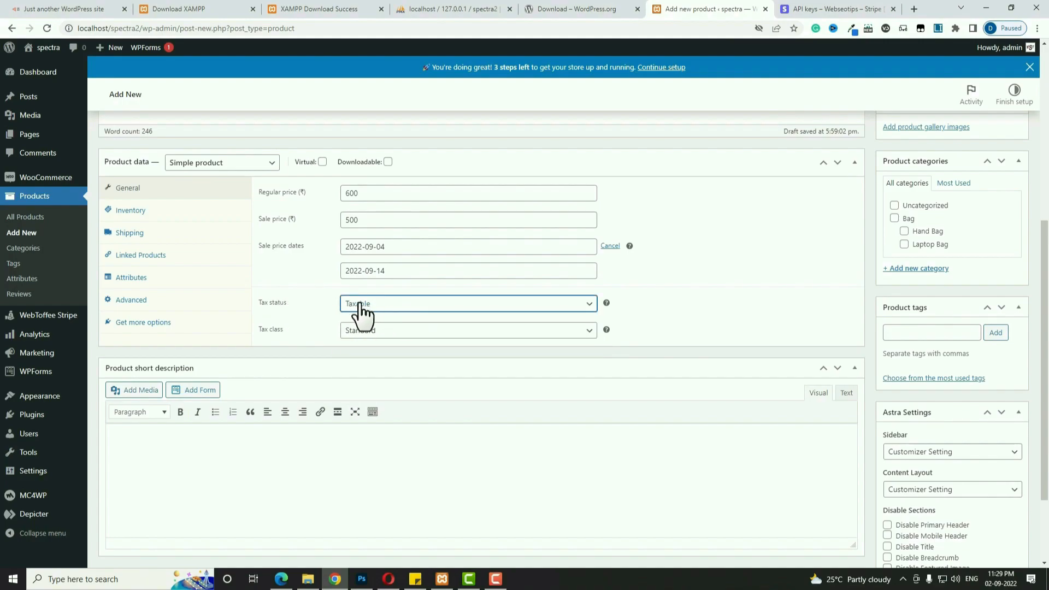
left_click(377, 334)
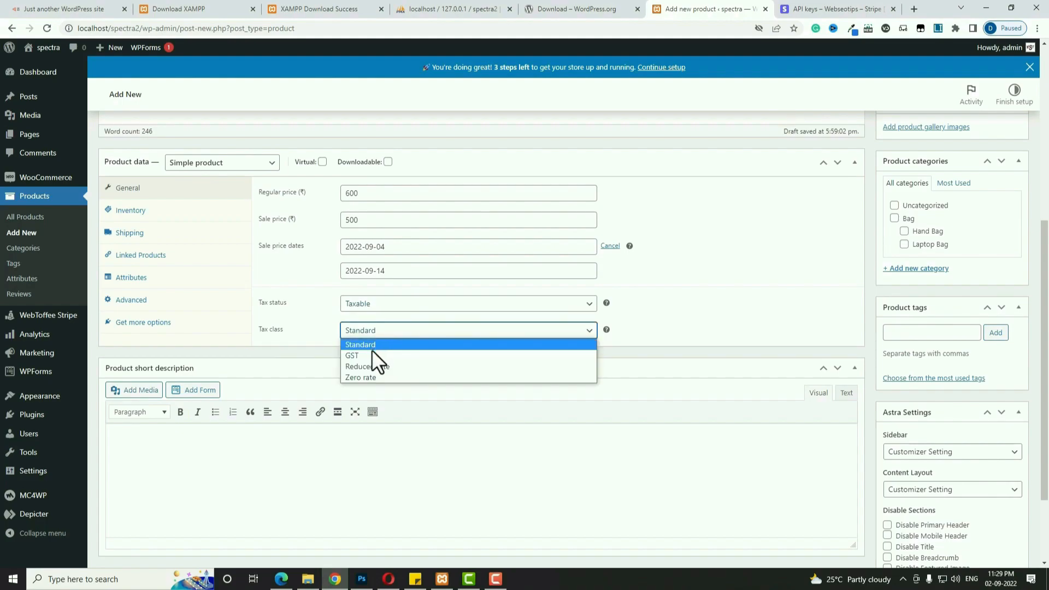
Set tax class GST, SKU d62626c56, and managed stock with quantity 70.
left_click(372, 349)
left_click(134, 211)
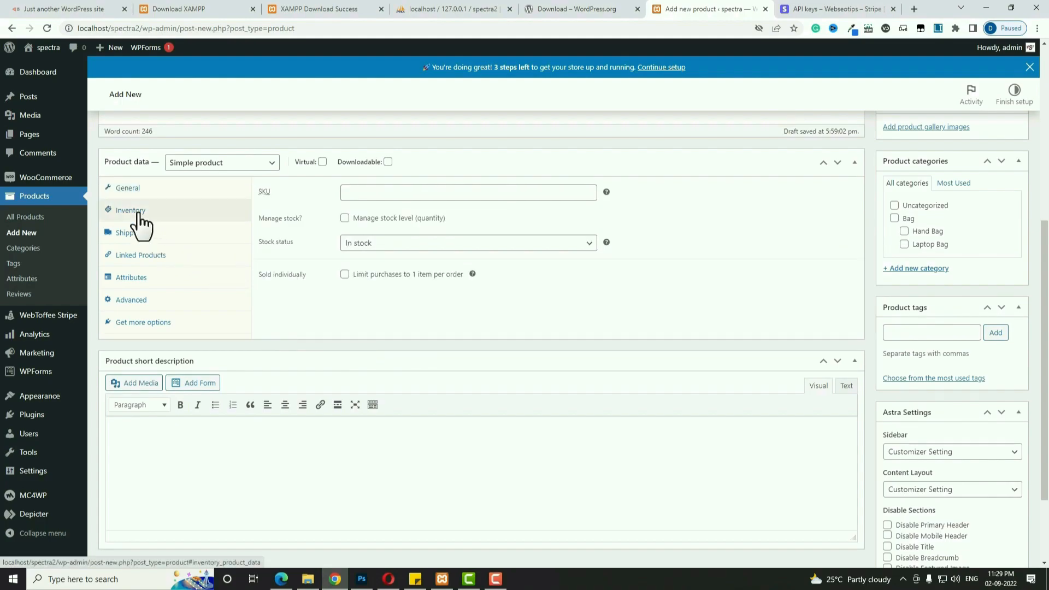
left_click(373, 192)
type("d62626c56")
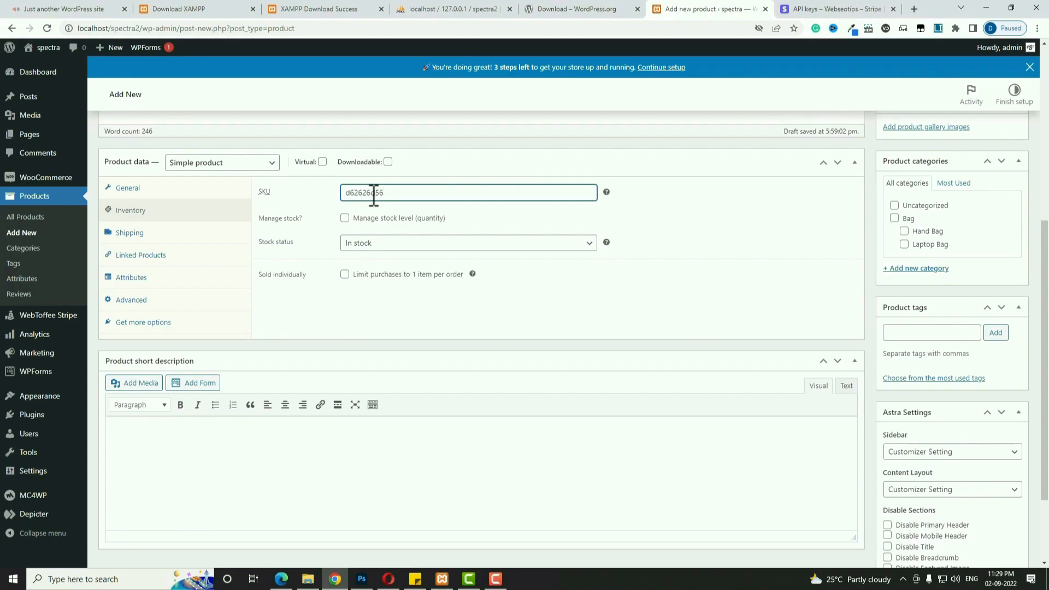
left_click(344, 218)
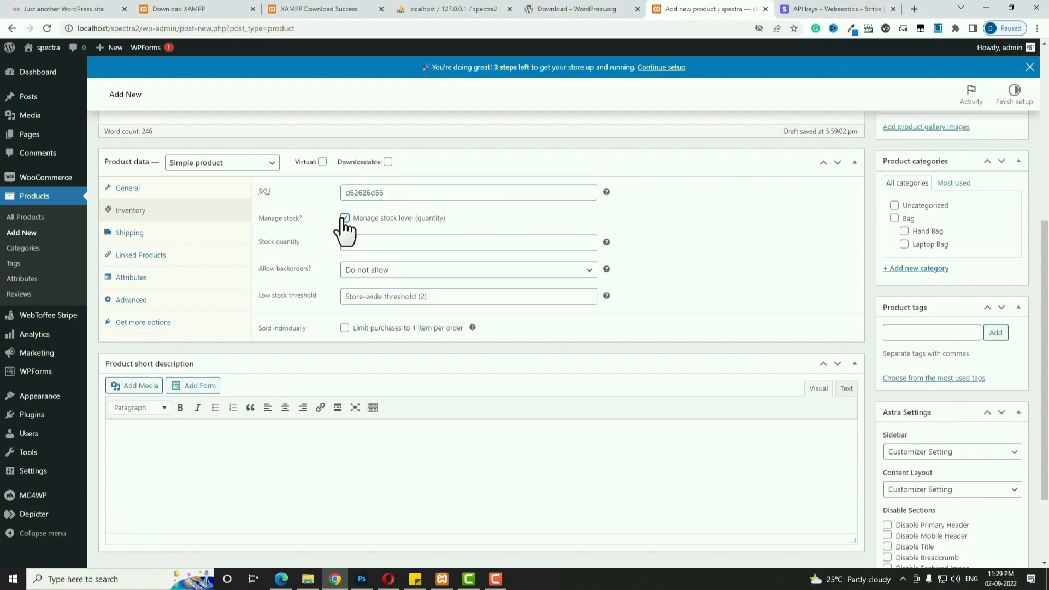
left_click_drag(361, 243, 326, 246)
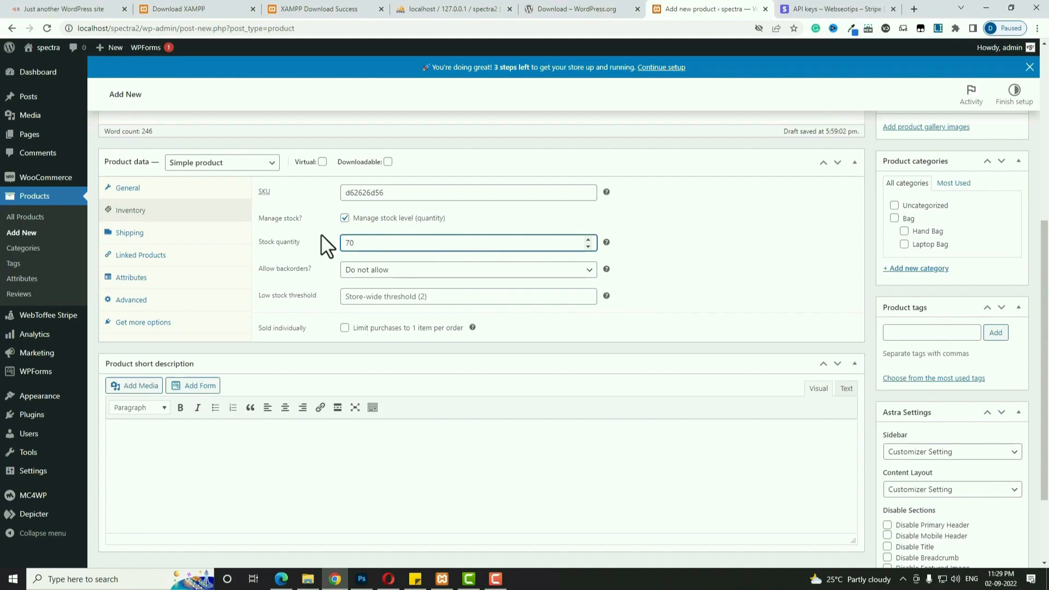
type("70")
left_click(138, 236)
Enter weight 300 g and dimensions 100×80×40 cm, leaving no shipping class.
left_click(368, 195)
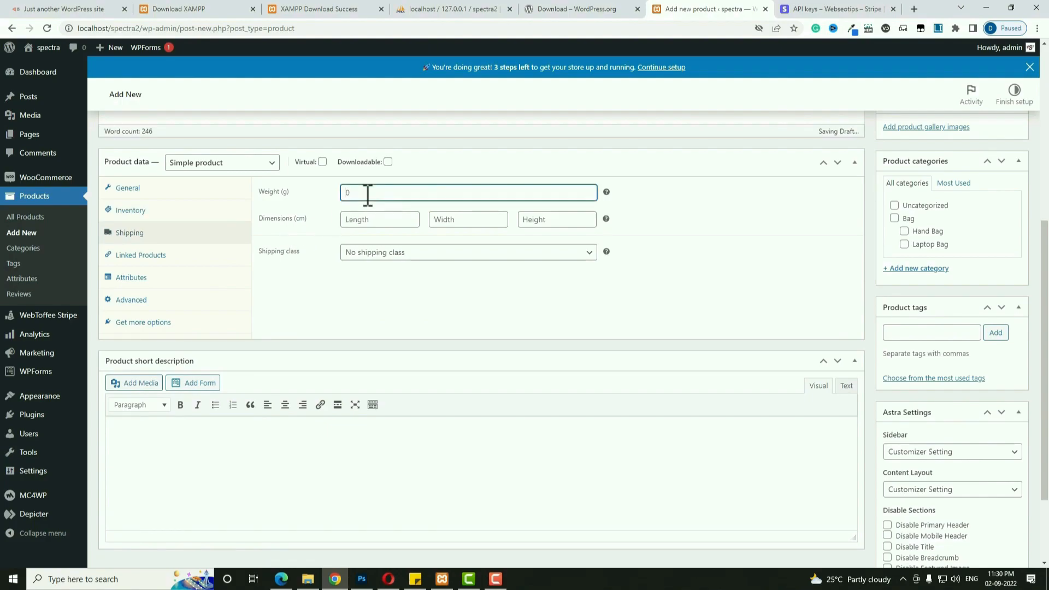
type("300")
left_click(372, 219)
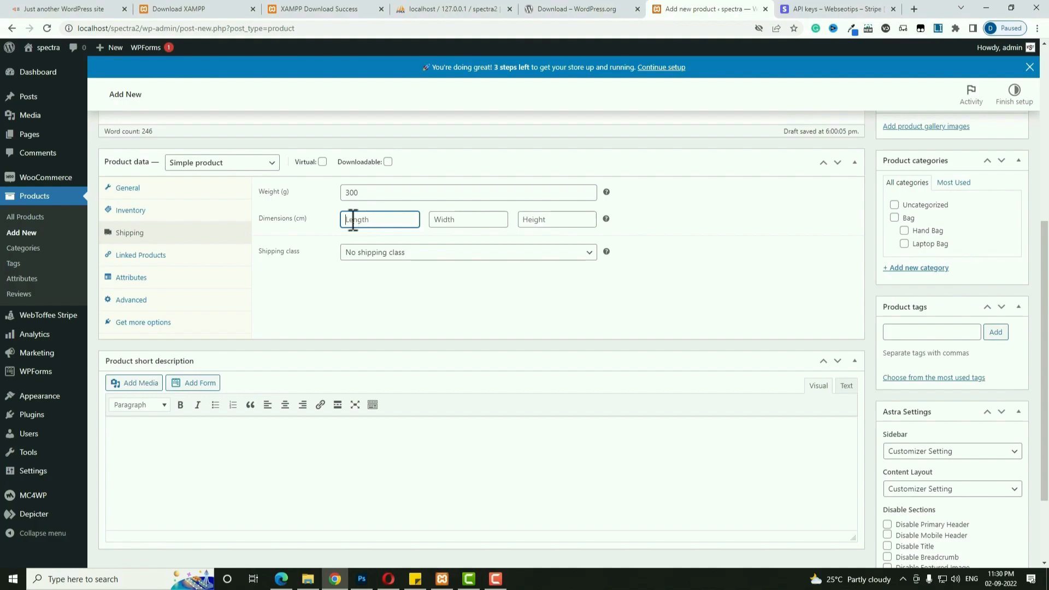
left_click(434, 221)
left_click(533, 220)
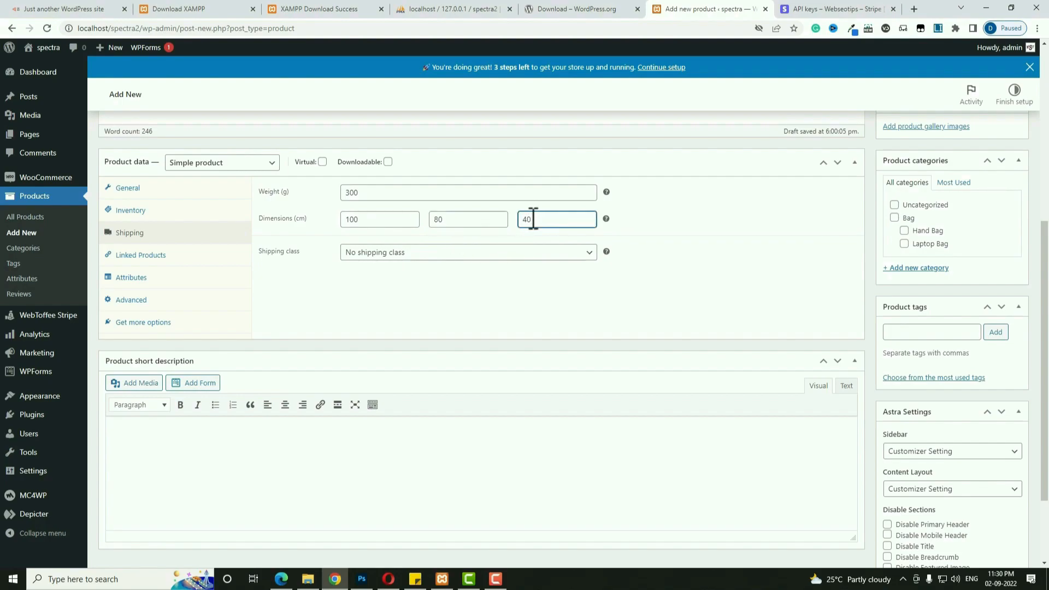
left_click(483, 254)
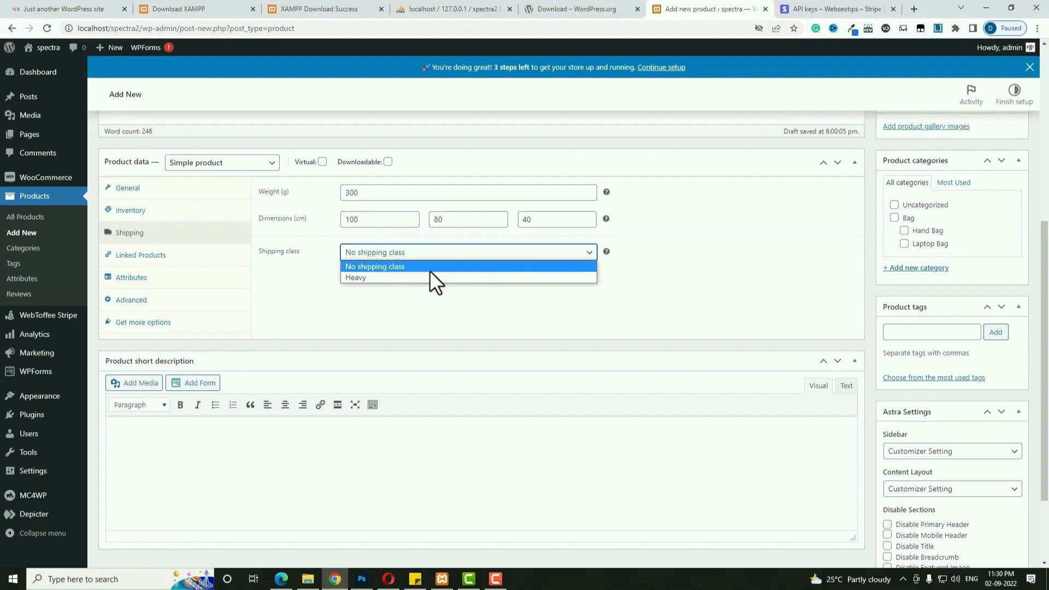
left_click(394, 266)
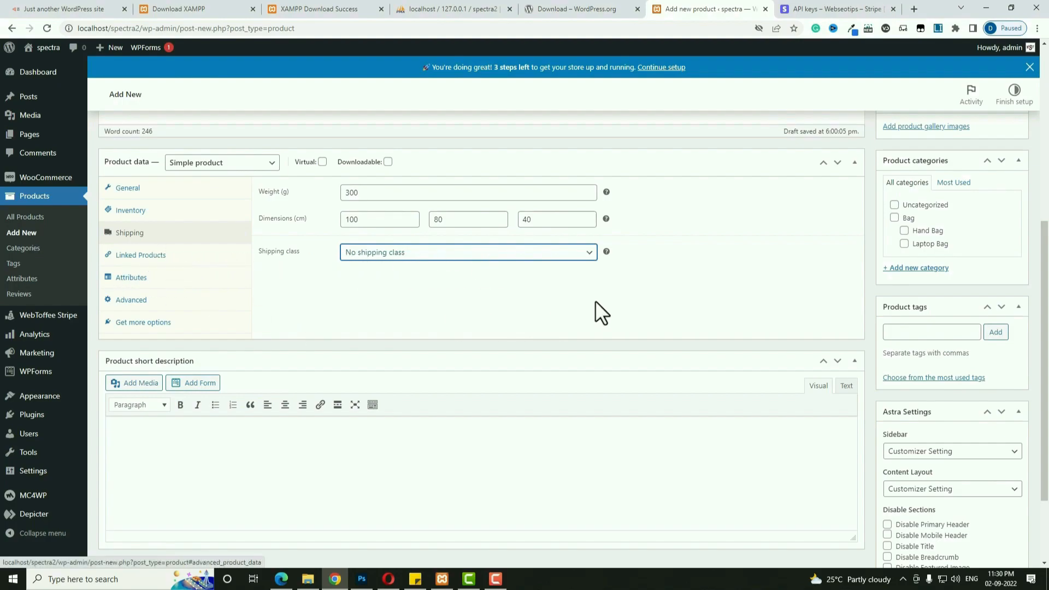
key("alt+Tab")
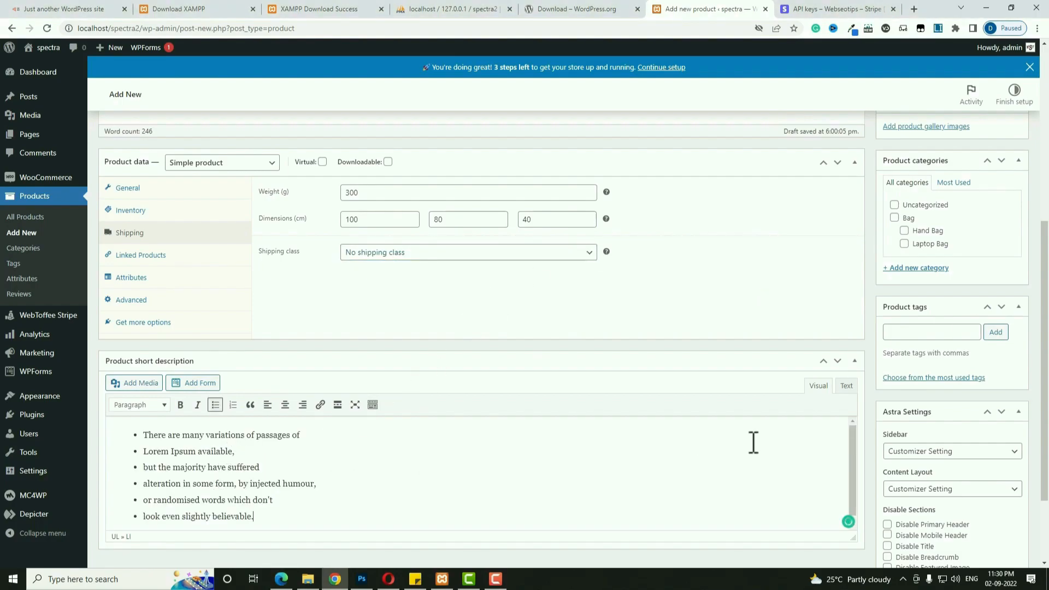
Set the red handbag photo as the product image.
scroll(753, 442, "up", 2)
scroll(985, 316, "up", 2)
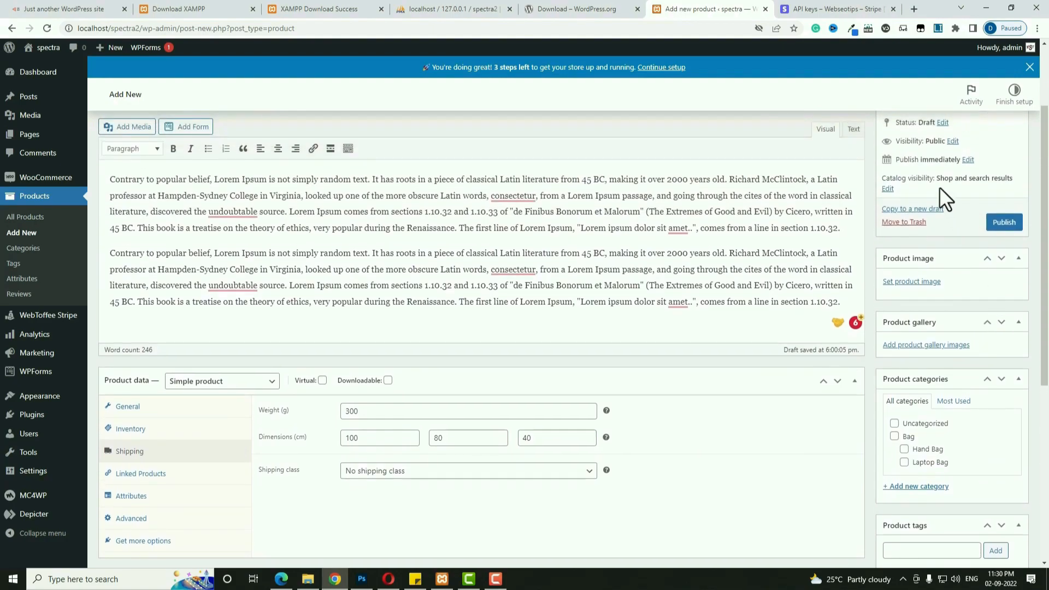
left_click(916, 283)
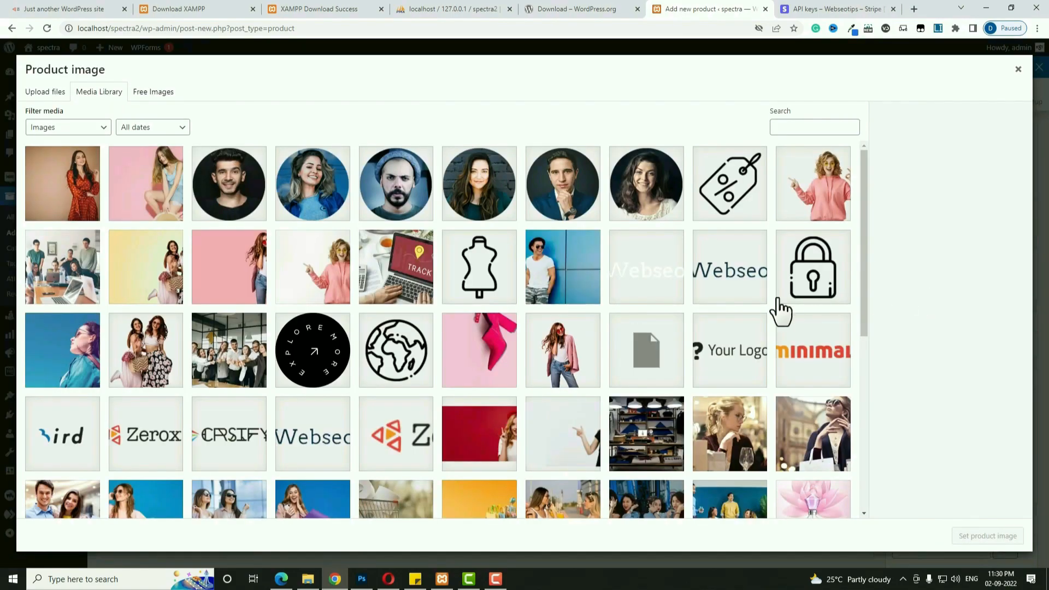
scroll(585, 375, "down", 6)
left_click(649, 369)
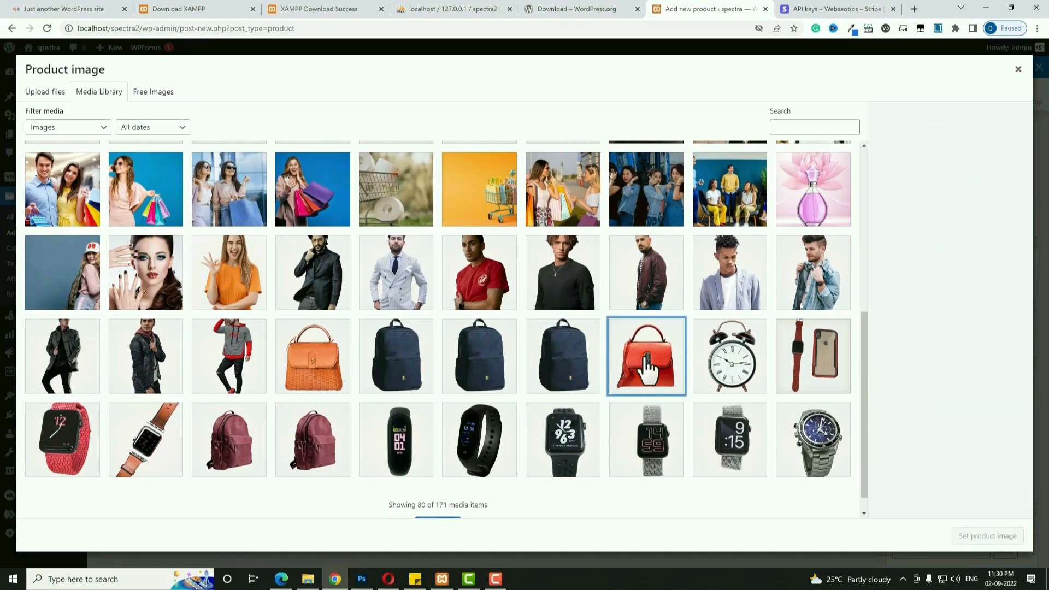
left_click(986, 536)
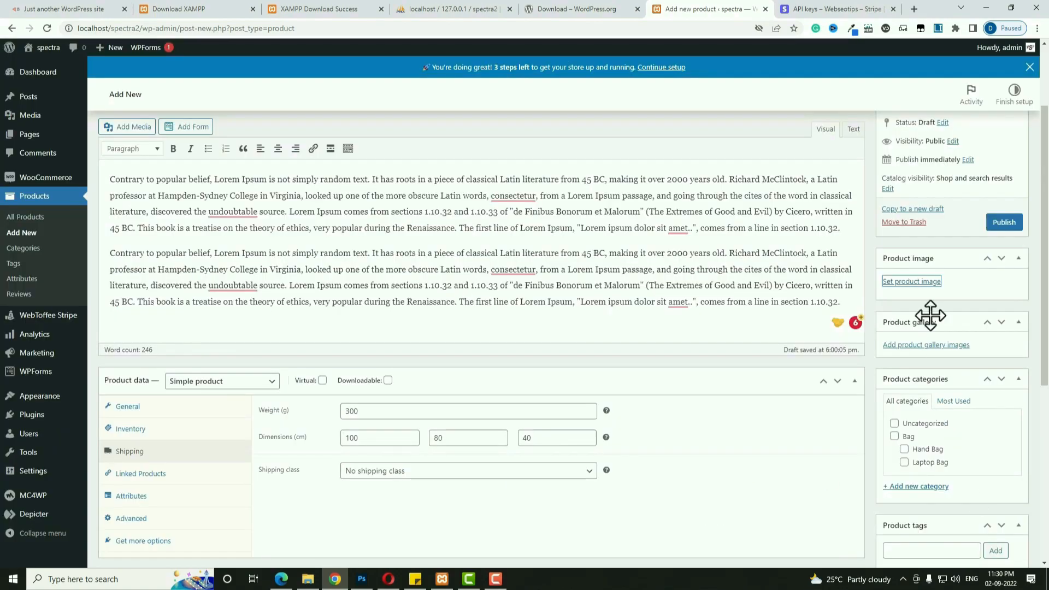
Add the orange handbag and navy backpack photos to the product gallery.
left_click(935, 483)
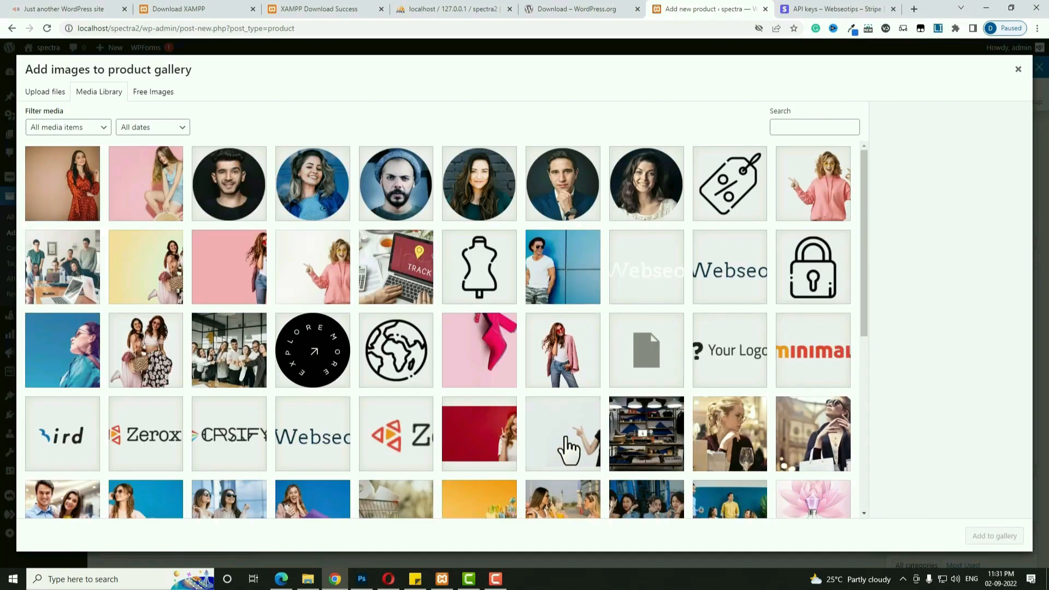
scroll(569, 444, "down", 5)
left_click(299, 420)
left_click(377, 422)
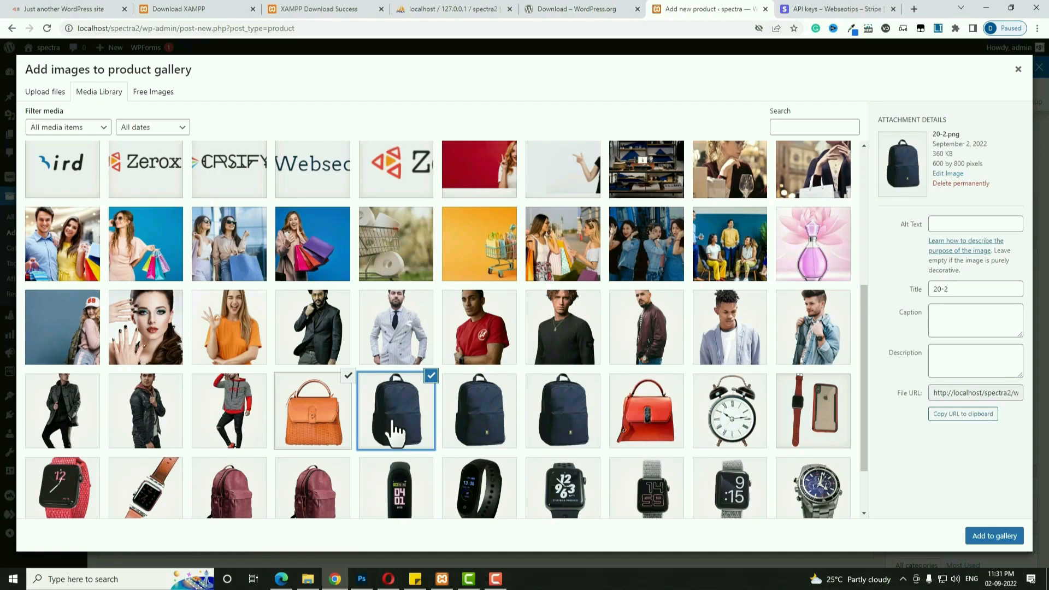
left_click(982, 538)
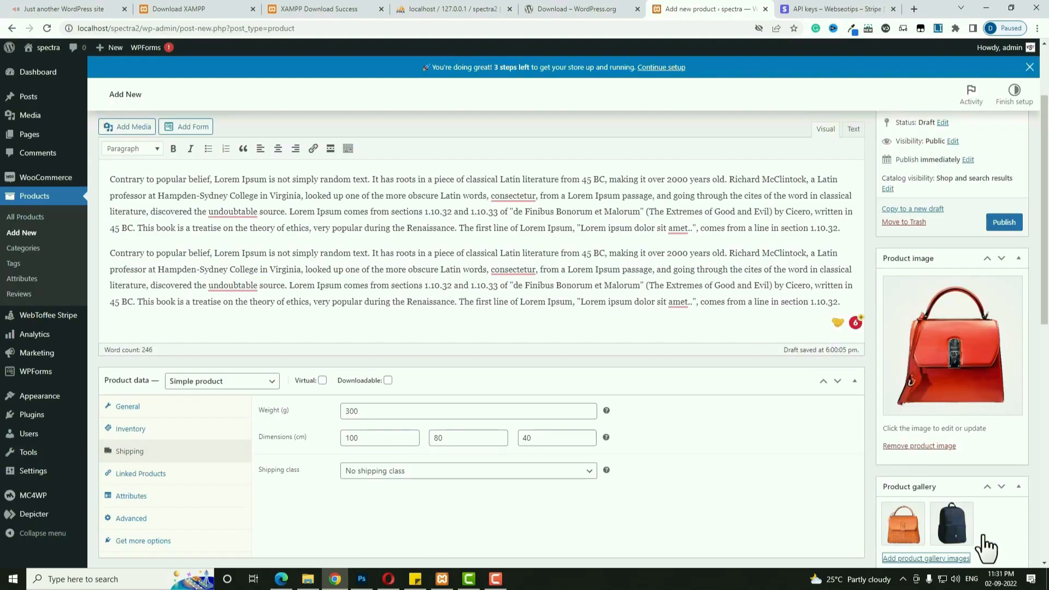
scroll(982, 317, "down", 5)
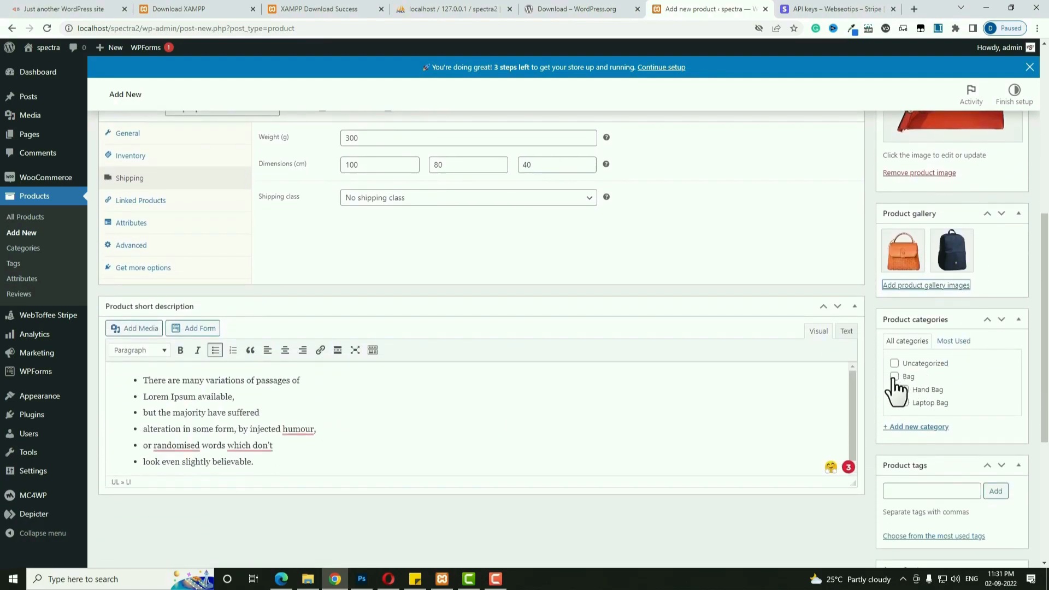
Tick the Bag and Hand Bag categories and add the product tag 'hand bag'.
left_click(894, 377)
left_click(904, 389)
scroll(960, 455, "down", 2)
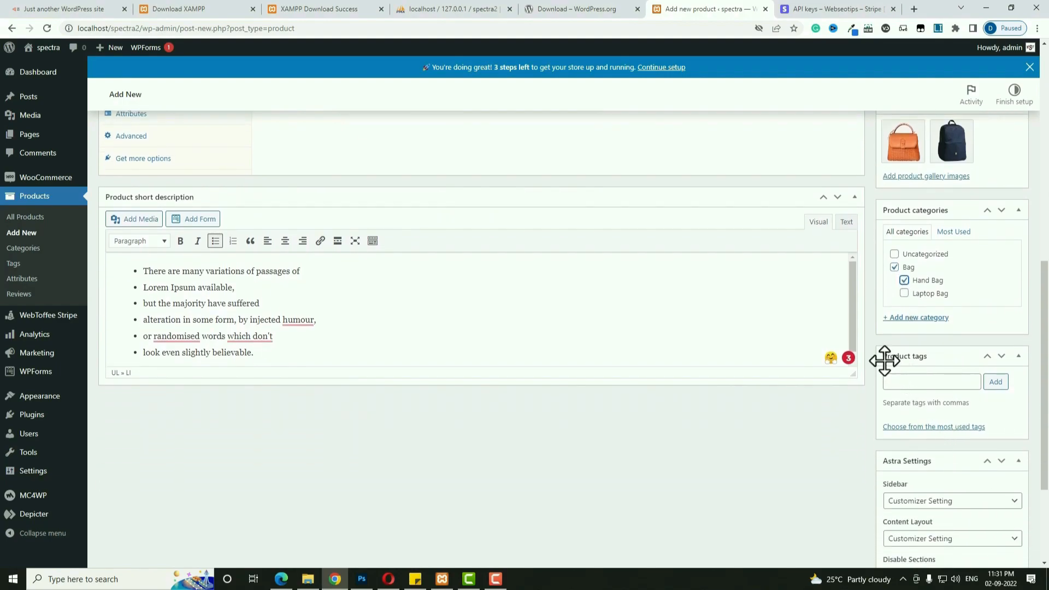
left_click(946, 382)
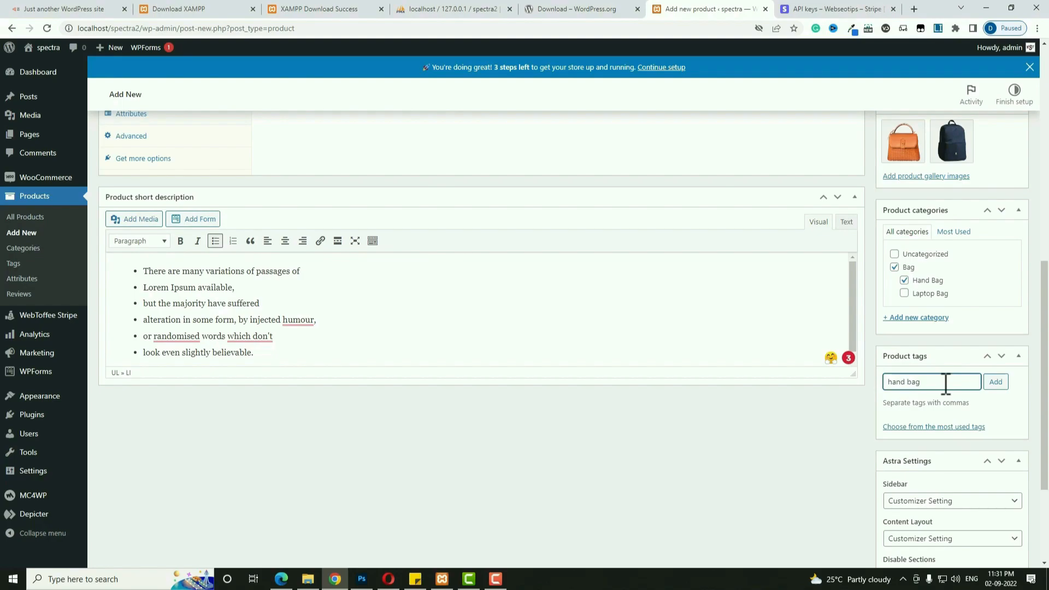
left_click(996, 381)
Publish the Red Hand Bag product.
scroll(971, 397, "down", 2)
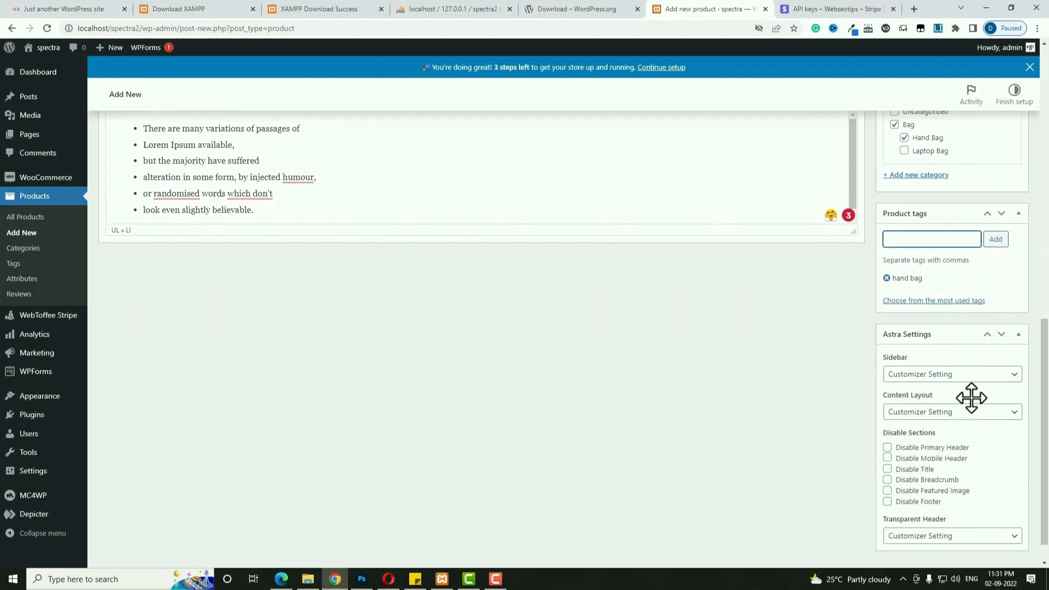
scroll(972, 397, "up", 10)
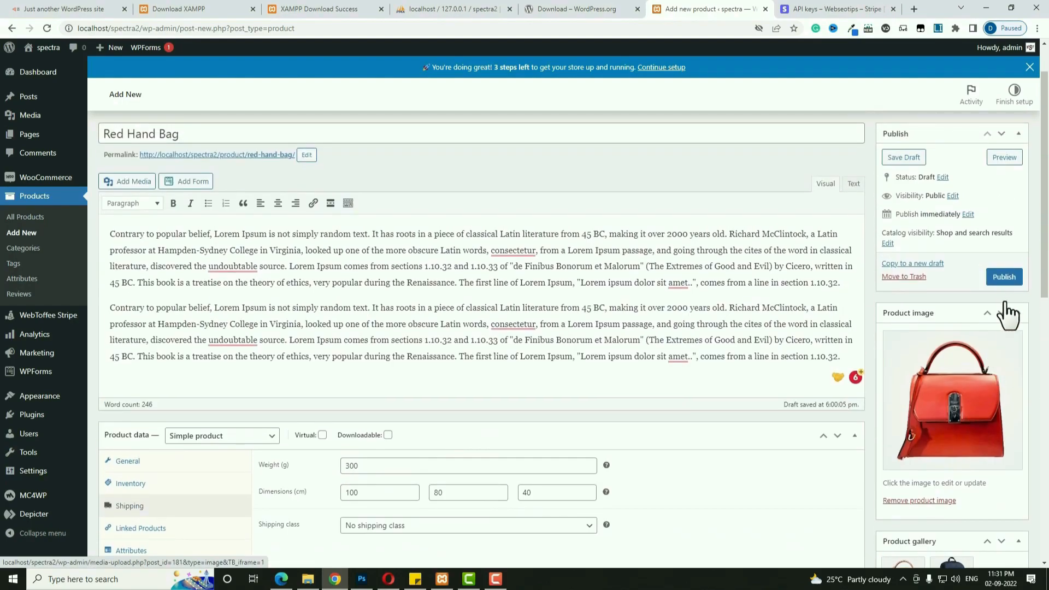
left_click(1004, 278)
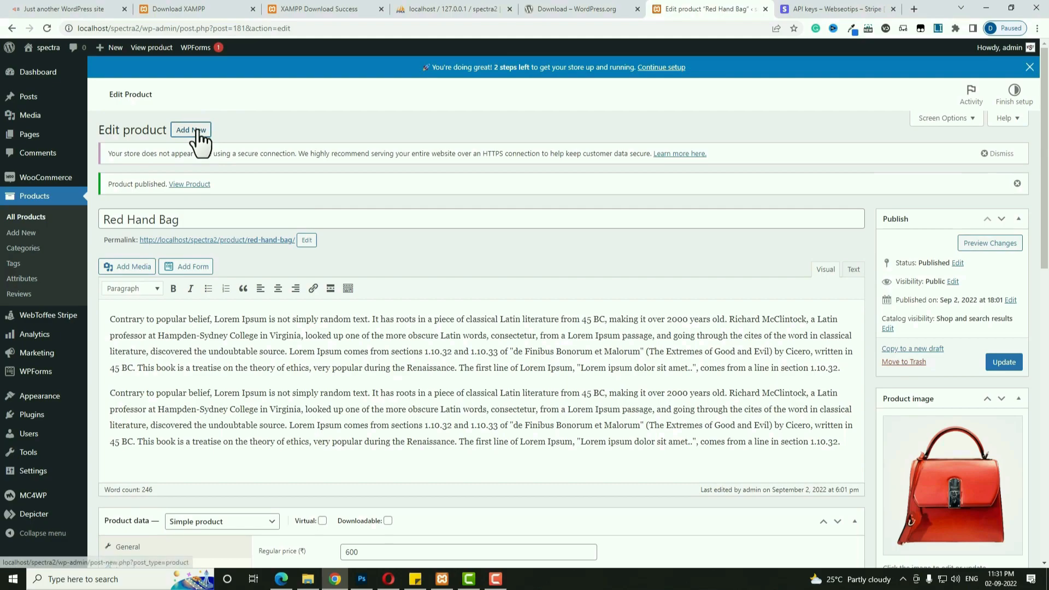
Create a new product named 'Laptop Bag' and paste the Lorem Ipsum description.
left_click(202, 131)
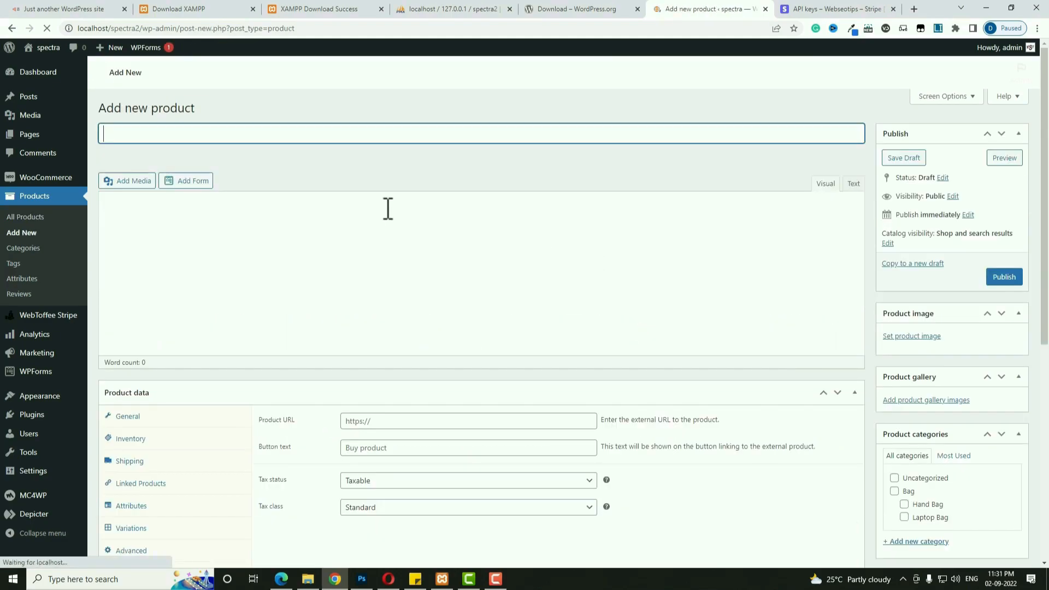
type("La")
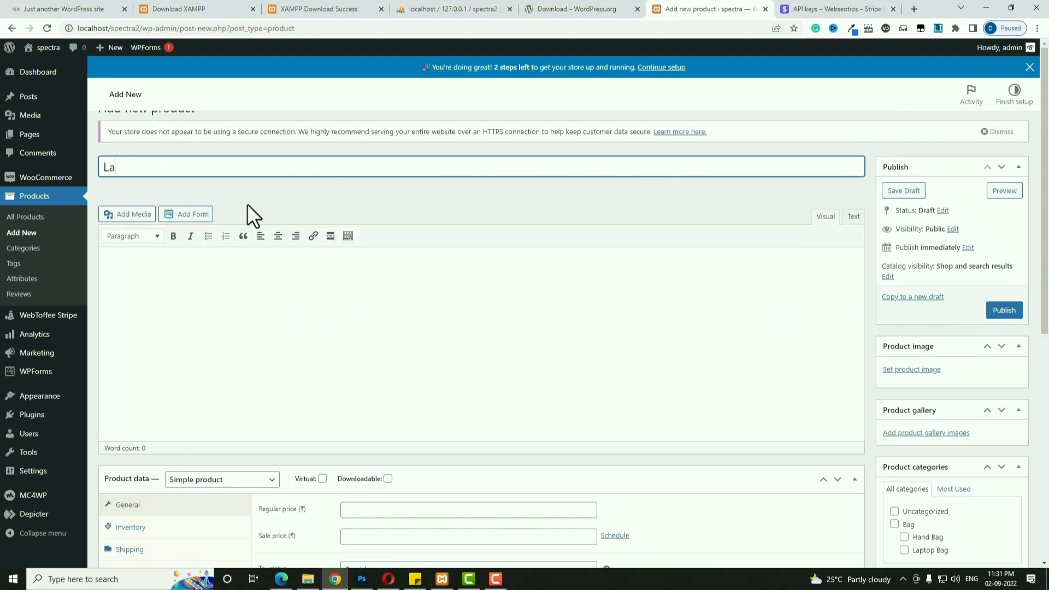
type("ptop Bag")
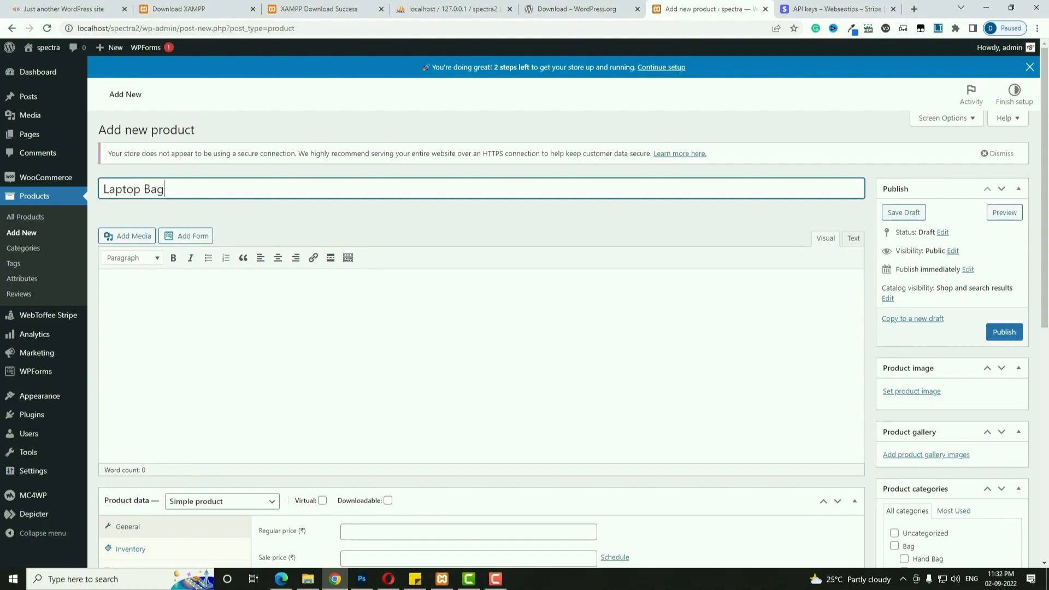
left_click(489, 409)
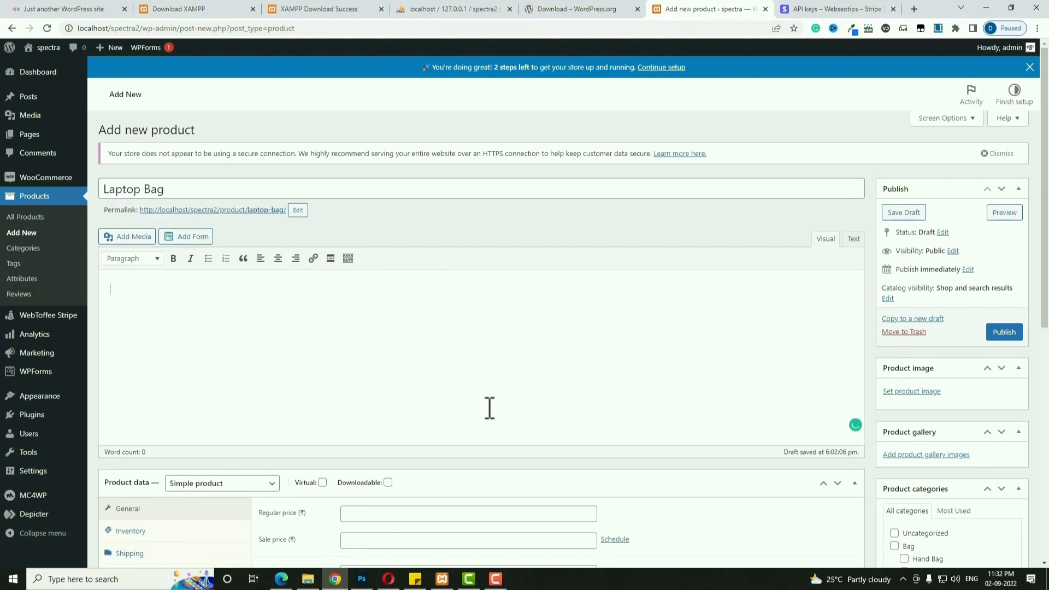
type("Contrary to popular belief, Lorem Ipsum is not simply random text. It has roots in a piece of classical Latin literature from 45 BC, making it over 2000 years old. Richard McClintock, a Latin professor at Hampden-Sydney College in Virginia, looked up one of the more obscure Latin words, consectetur, from a Lorem Ipsum passage, and going through the cites of the word in classical literature, discovered the undoubtable source. Lorem Ipsum comes from sections 1.10.32 and 1.10.33 of \"de Finibus Bonorum et Malorum\" (The Extremes of Good and Evil) by Cicero, written in 45 BC. This book is a treatise on the theory of ethics, very popular during the Renaissance. The first line of Lorem Ipsum, \"Lorem ipsum dolor sit amet..\", comes from a line in section 1.10.32.  Contrary to popular belief, Lorem Ipsum is not simply random text. It has roots in a piece of classical Latin literature from 45 BC, making it over 2000 years old. Richard McClintock, a Latin professor at Hampden-Sydney College in Virginia, looked up one of the more obscure Latin words, consectetur, from a Lorem Ipsum passage, and going through the cites of the word in classical literature, discovered the undoubtable source. Lorem Ipsum comes from sections 1.10.32 and 1.10.33 of \"de Finibus Bonorum et Malorum\" (The Extremes of Good and Evil) by Cicero, written in 45 BC. This book is a treatise on the theory of ethics, very popular during the Renaissance. The first line of Lorem Ipsum, \"Lorem ipsum dolor sit amet..\", comes from a line in section 1.10.32.")
scroll(503, 441, "down", 3)
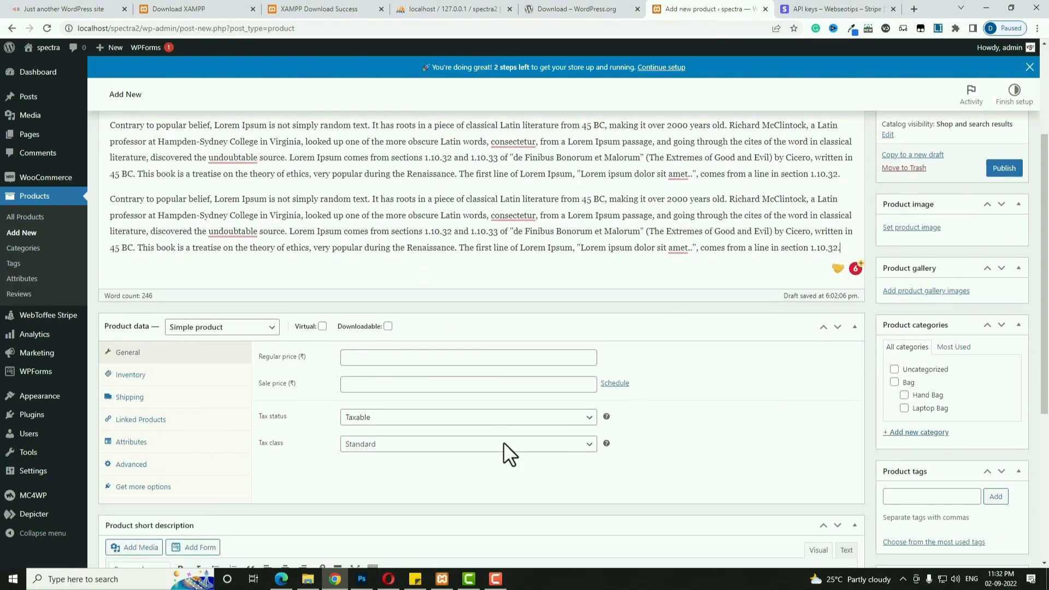
Set the product type to Variable product and the tax class to GST.
left_click(276, 339)
left_click(241, 386)
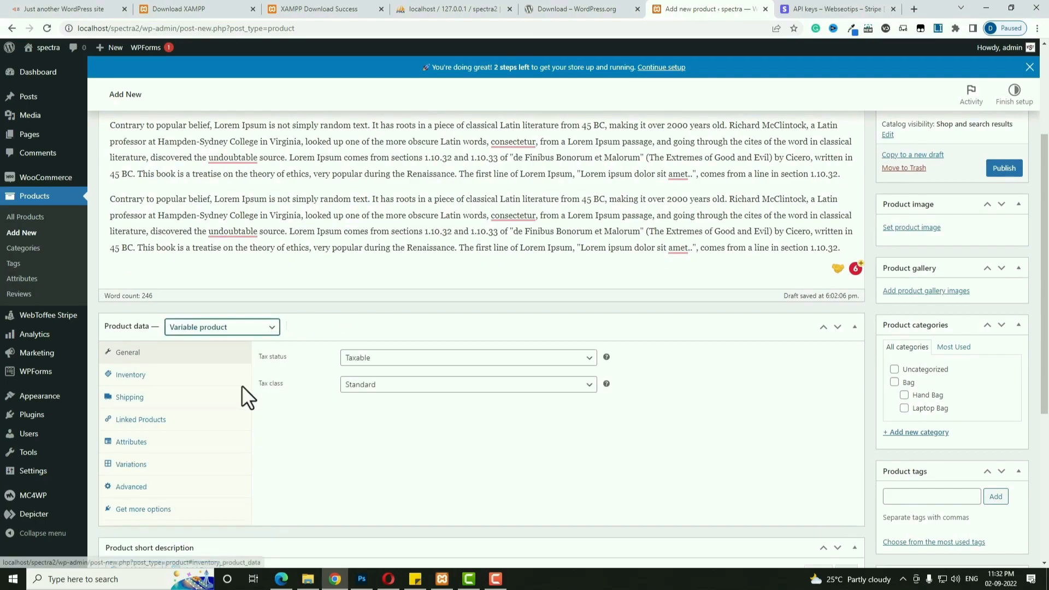
left_click(381, 389)
left_click(372, 435)
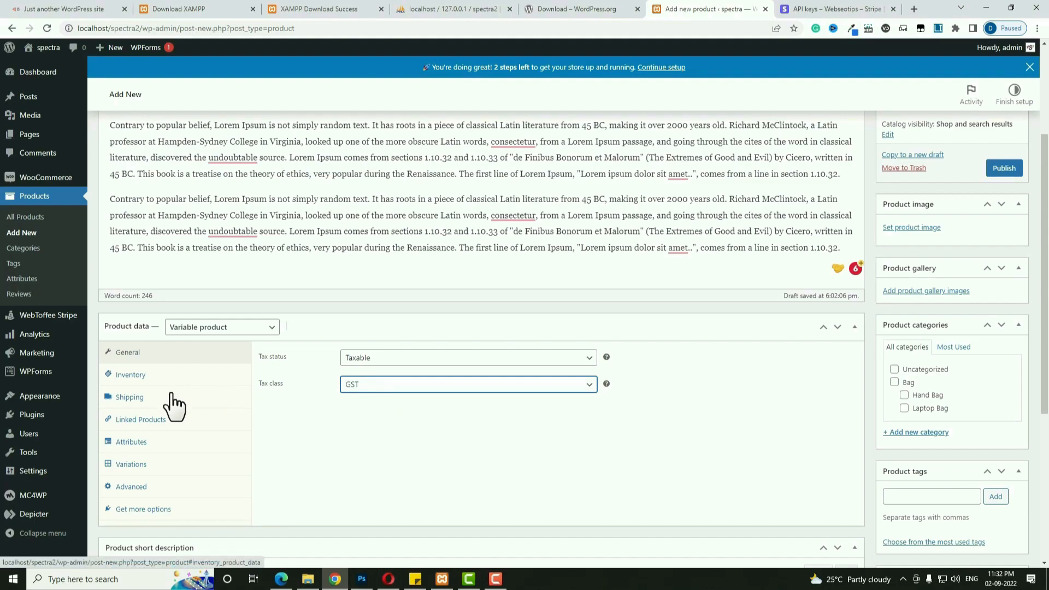
left_click(129, 447)
Add the Color attribute with Blue and Pink, used for variations.
left_click(352, 356)
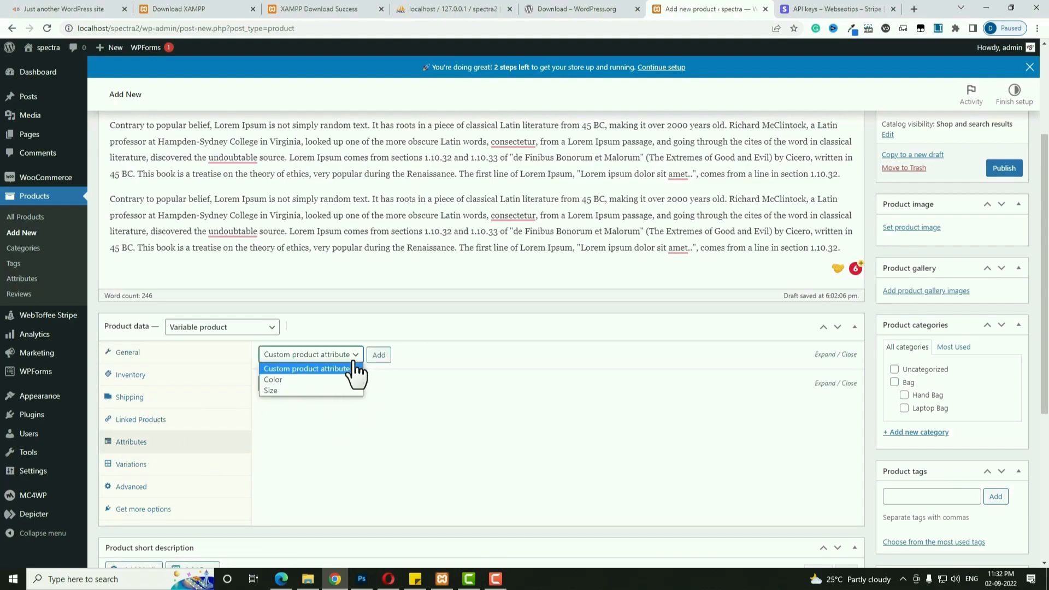
left_click(316, 379)
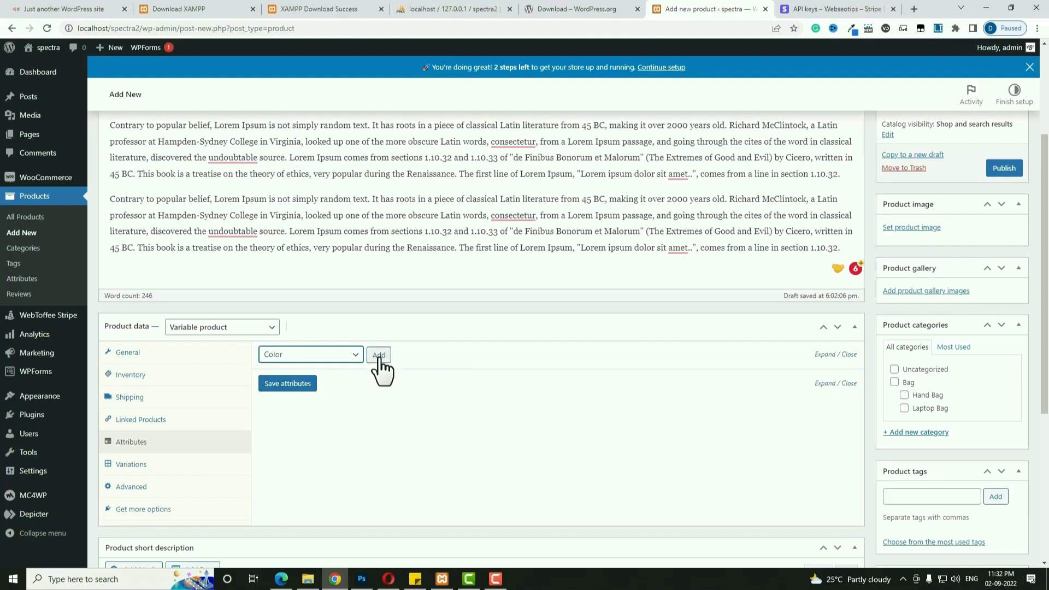
left_click(379, 356)
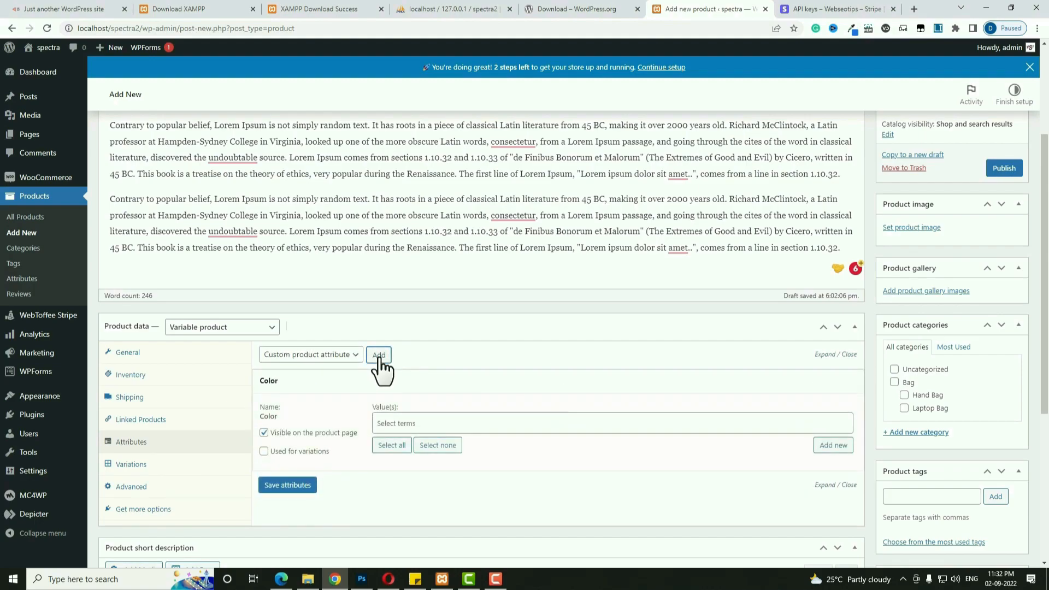
left_click(309, 451)
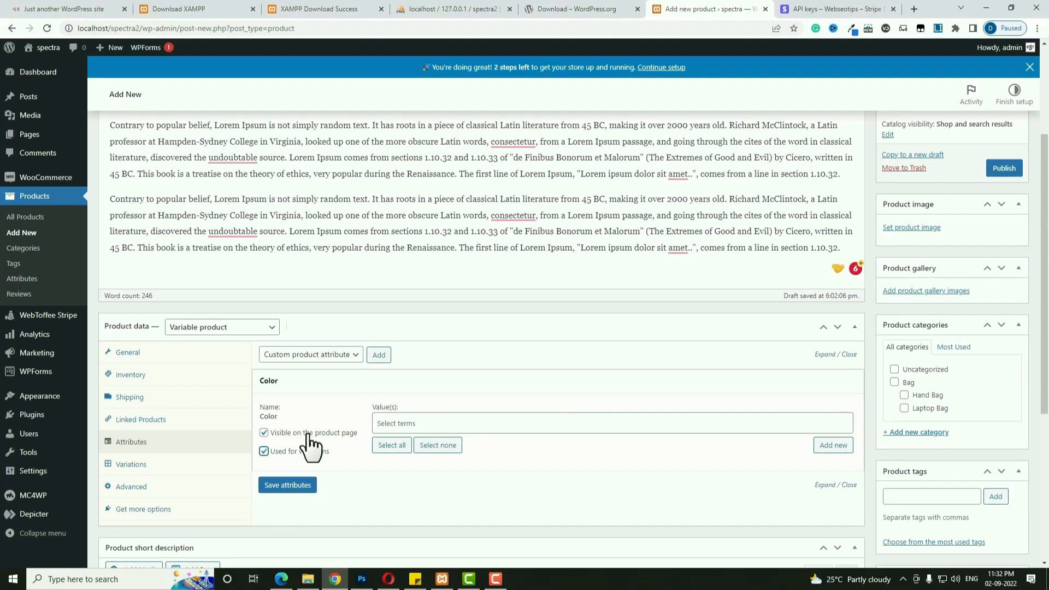
left_click(458, 423)
left_click(416, 447)
left_click(441, 426)
left_click(417, 464)
Add the Size attribute with Large and Small, used for variations, and save attributes.
left_click(345, 357)
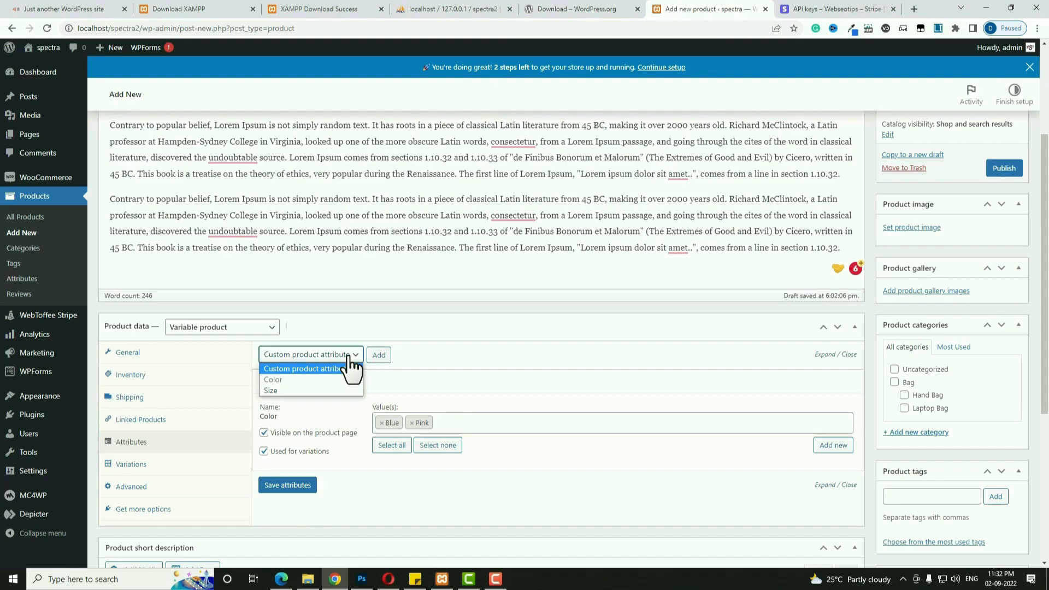
left_click(321, 390)
left_click(378, 356)
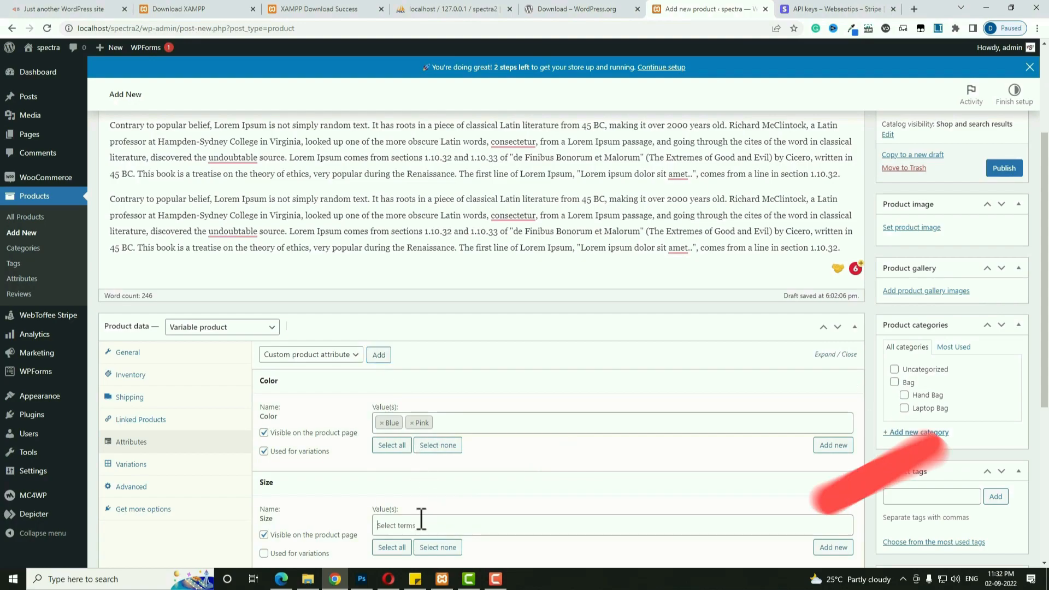
left_click(421, 522)
scroll(419, 518, "down", 2)
left_click(392, 382)
left_click(427, 416)
left_click(397, 397)
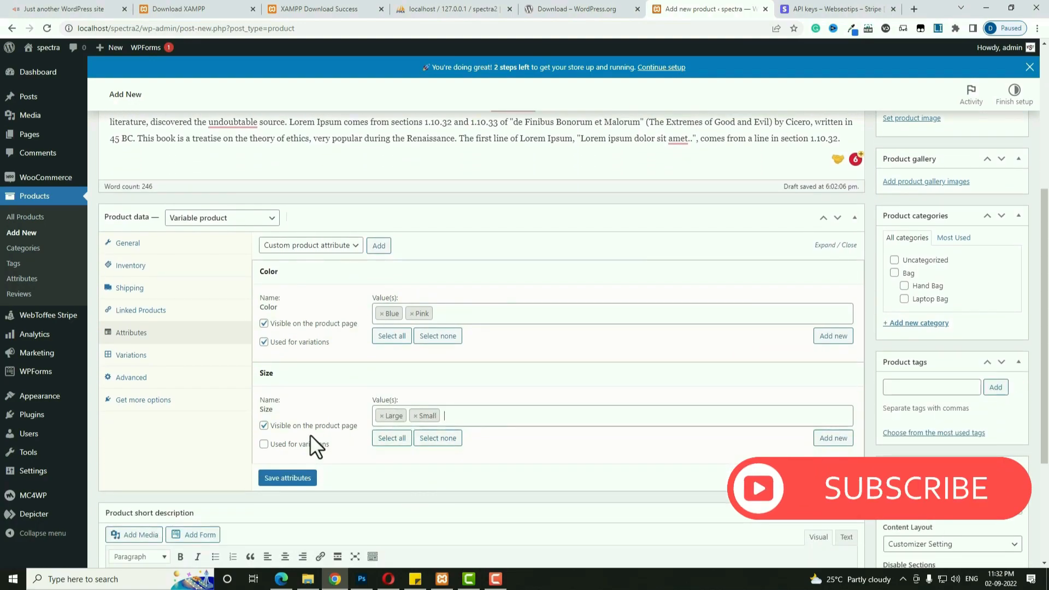
left_click(268, 445)
left_click(286, 479)
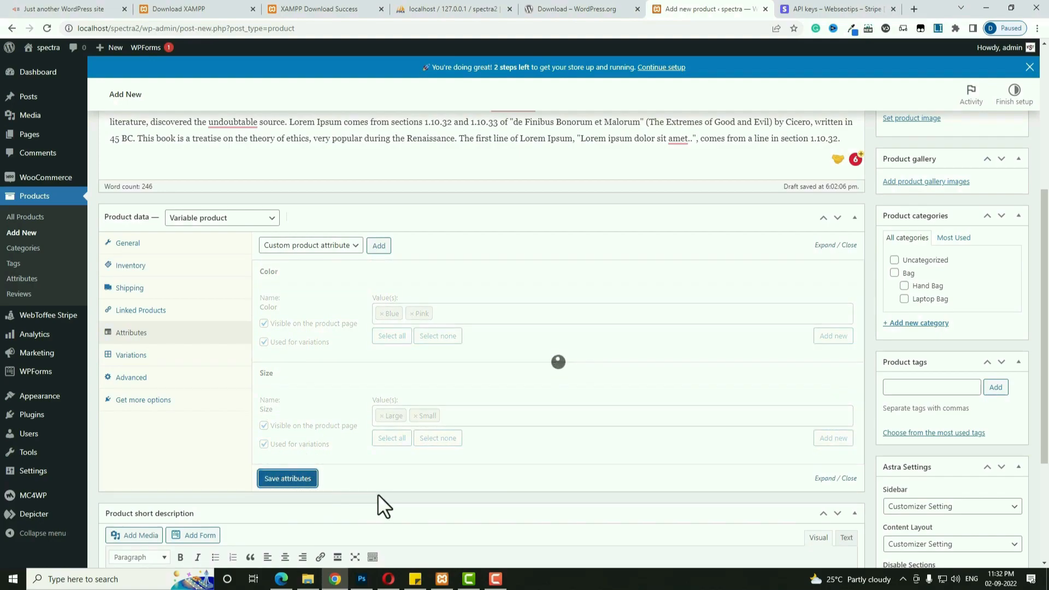
Create variations from all attributes, producing the four Color/Size combinations.
left_click(145, 362)
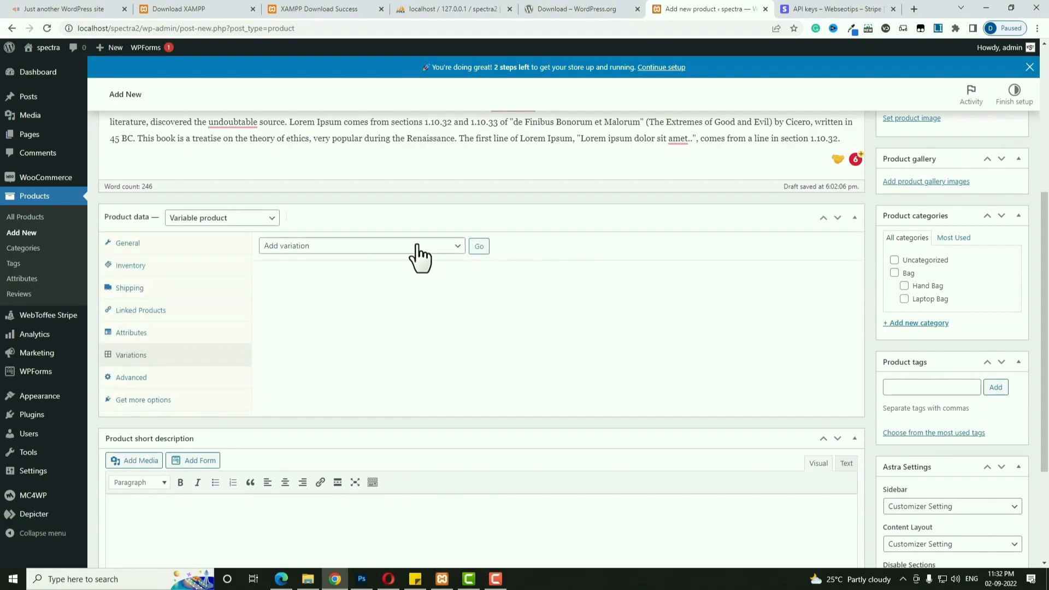
left_click(419, 247)
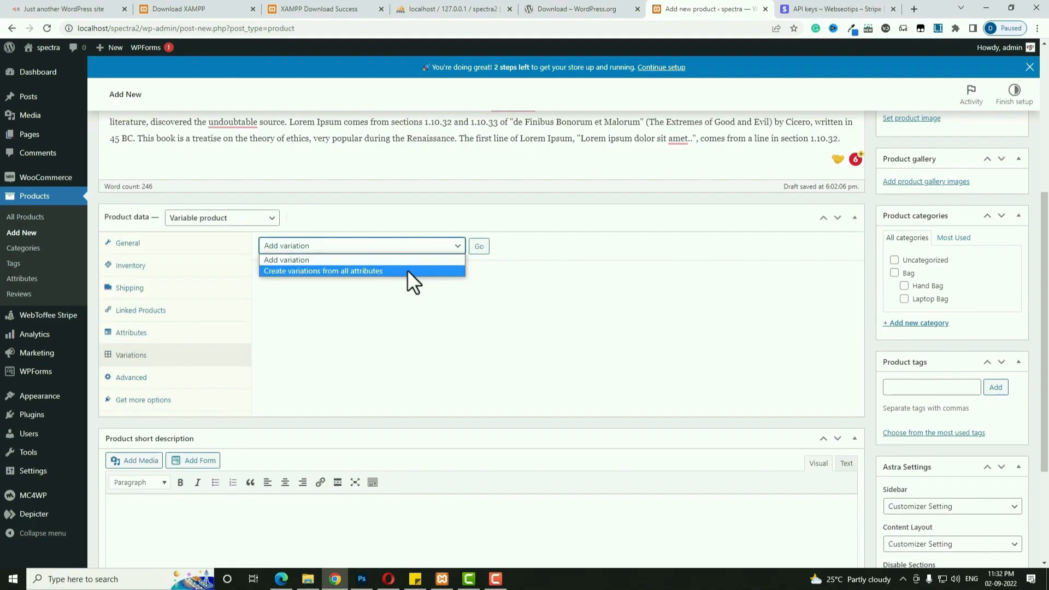
left_click(408, 270)
left_click(479, 247)
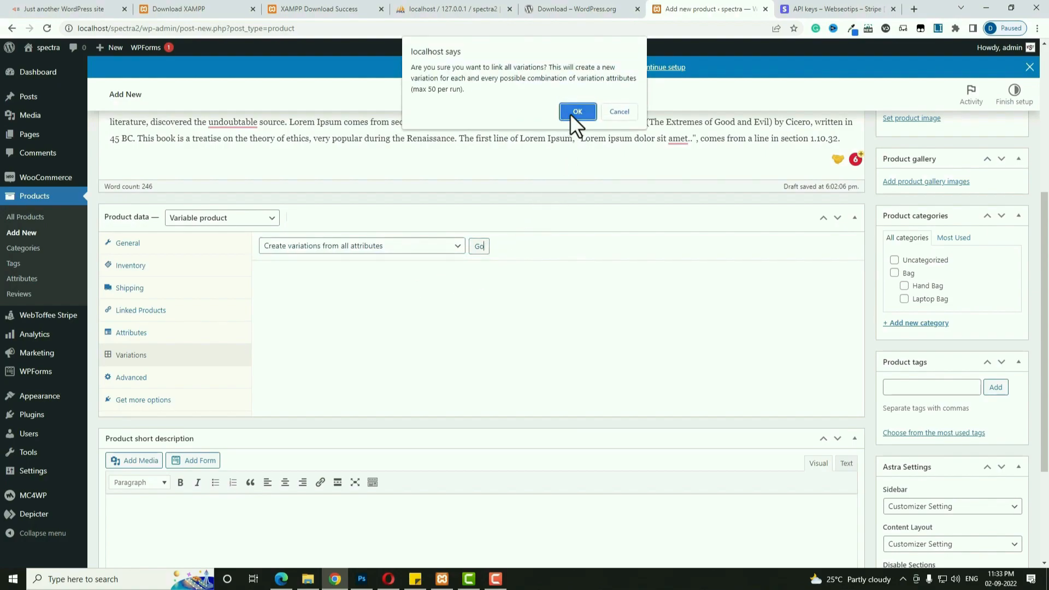
left_click(571, 115)
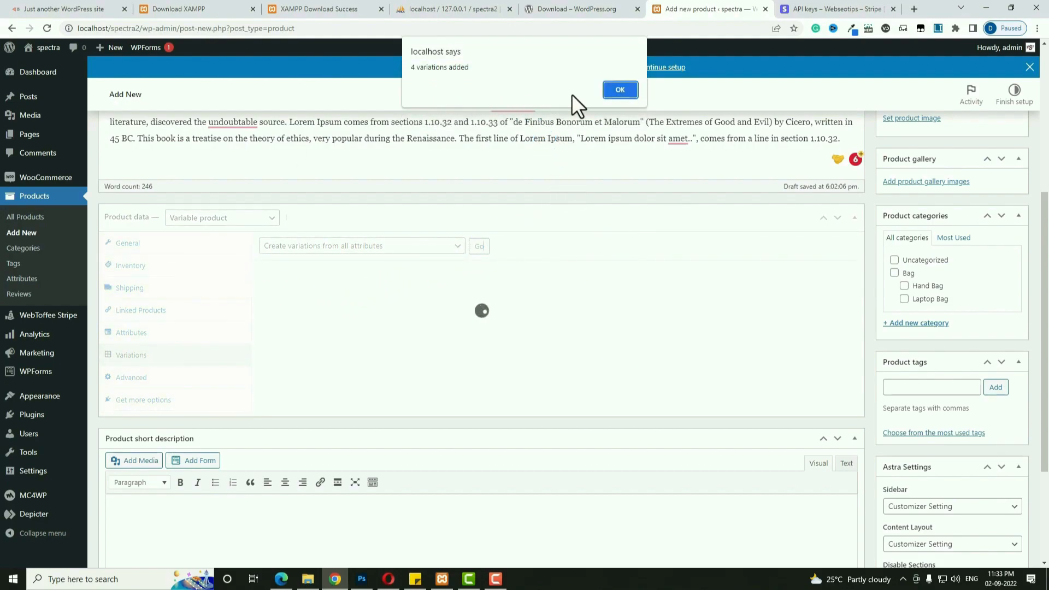
left_click(620, 90)
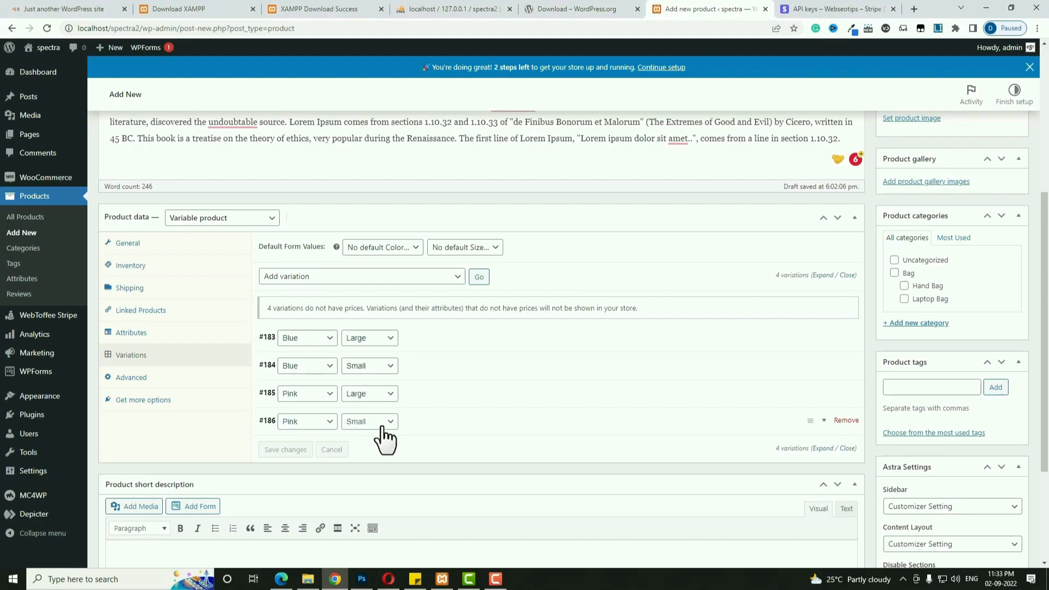
Give the Blue / Large variation #183 the backpack image.
left_click(434, 349)
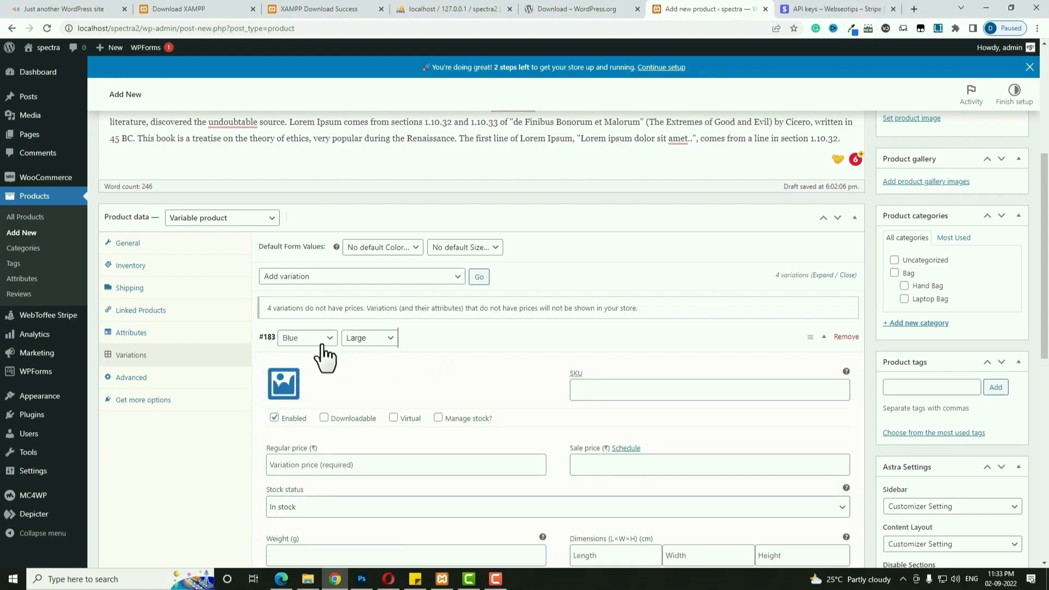
left_click(295, 382)
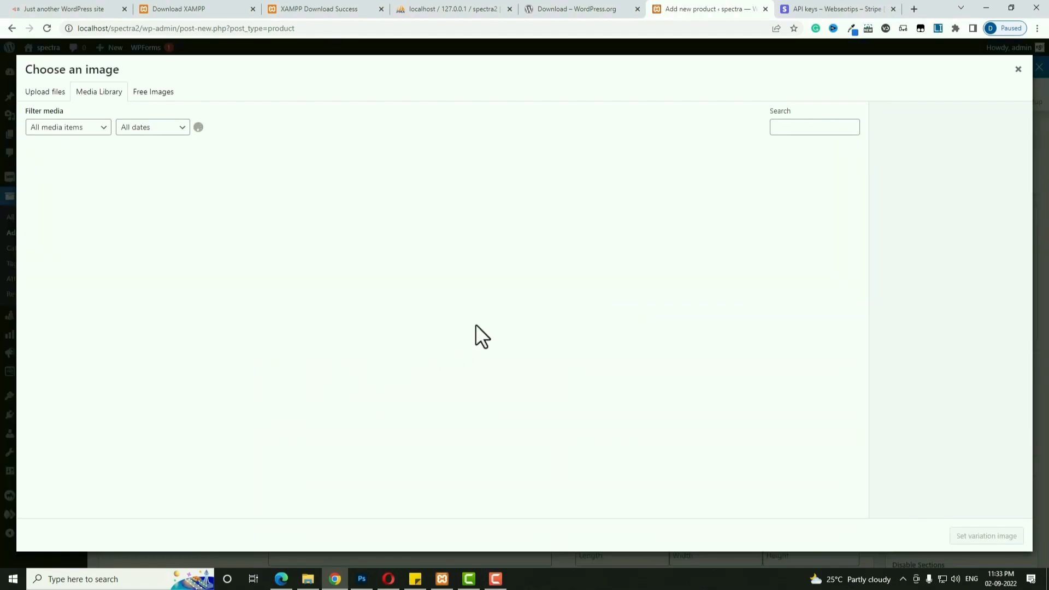
scroll(581, 381, "down", 4)
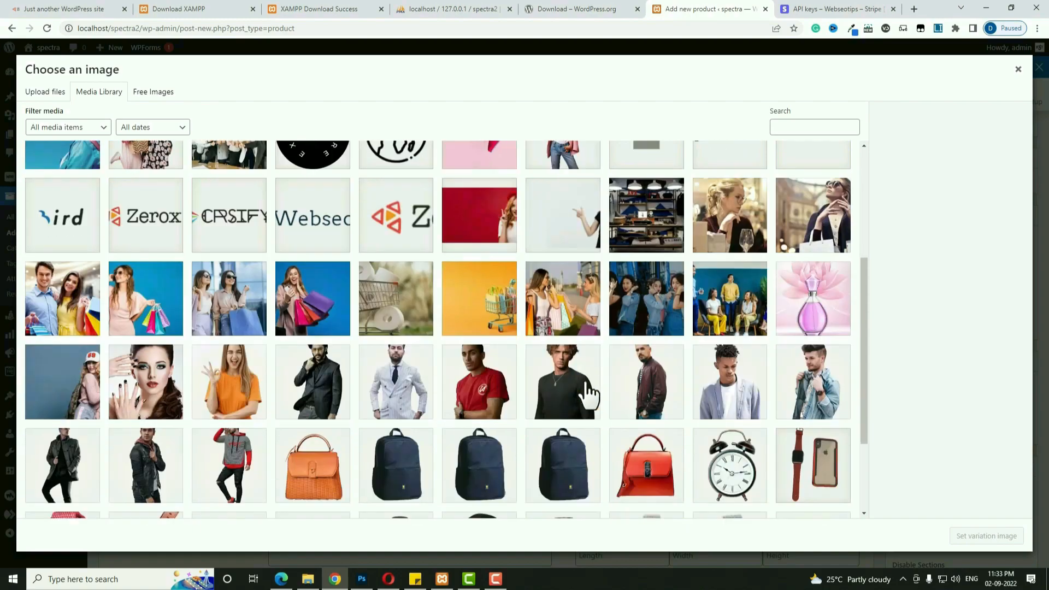
left_click(581, 462)
Assign the backpack image to the Blue/Large variation and enter its SKU and 650 regular price.
left_click(979, 535)
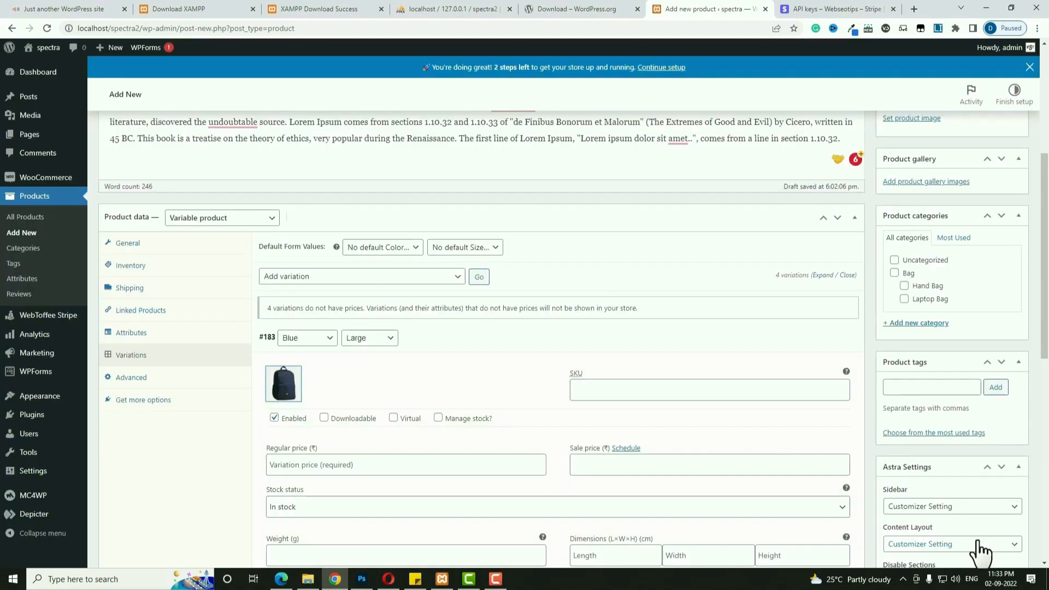
left_click(598, 392)
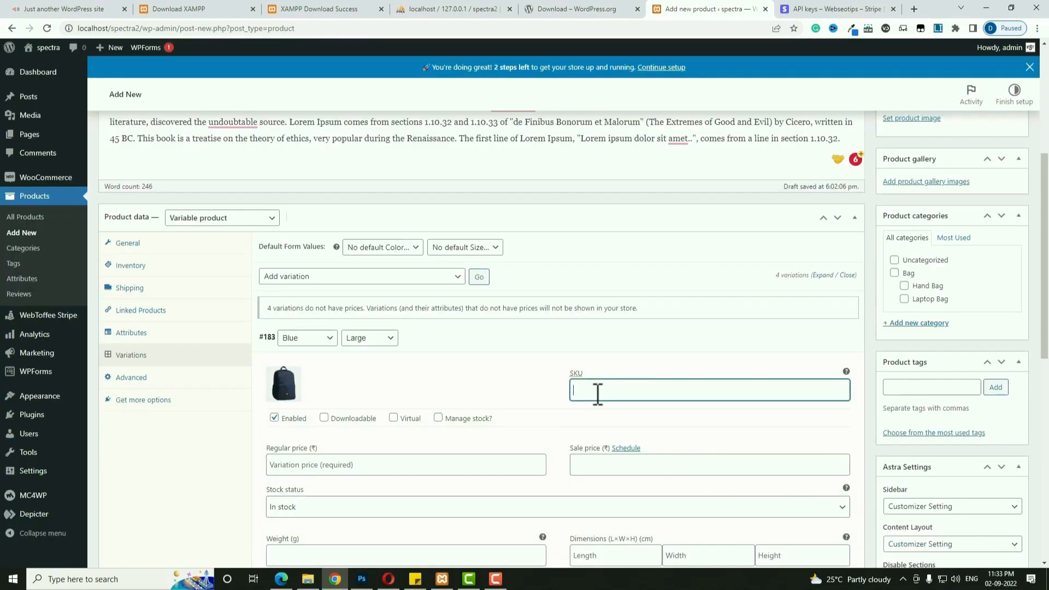
left_click(406, 465)
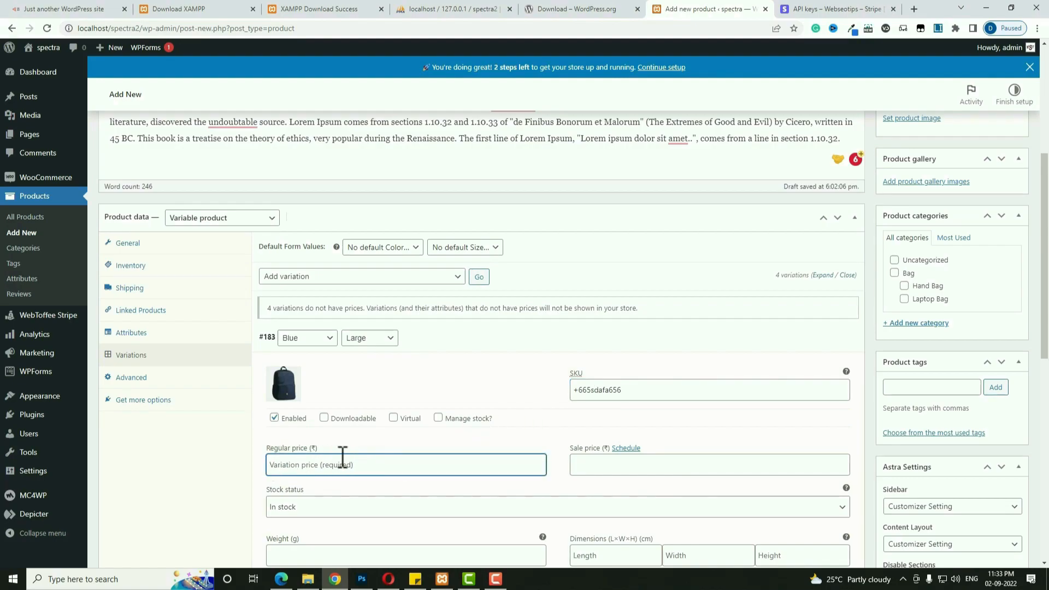
type("650")
Enter the 600 sale price, then fill in the variation's weight and description.
left_click(600, 468)
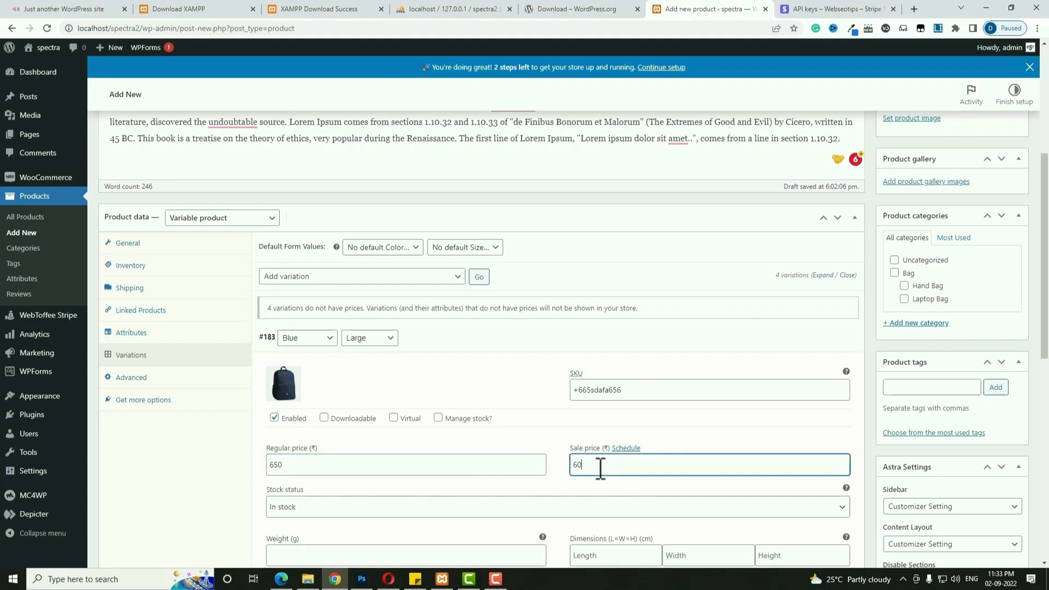
scroll(600, 469, "down", 4)
left_click(338, 337)
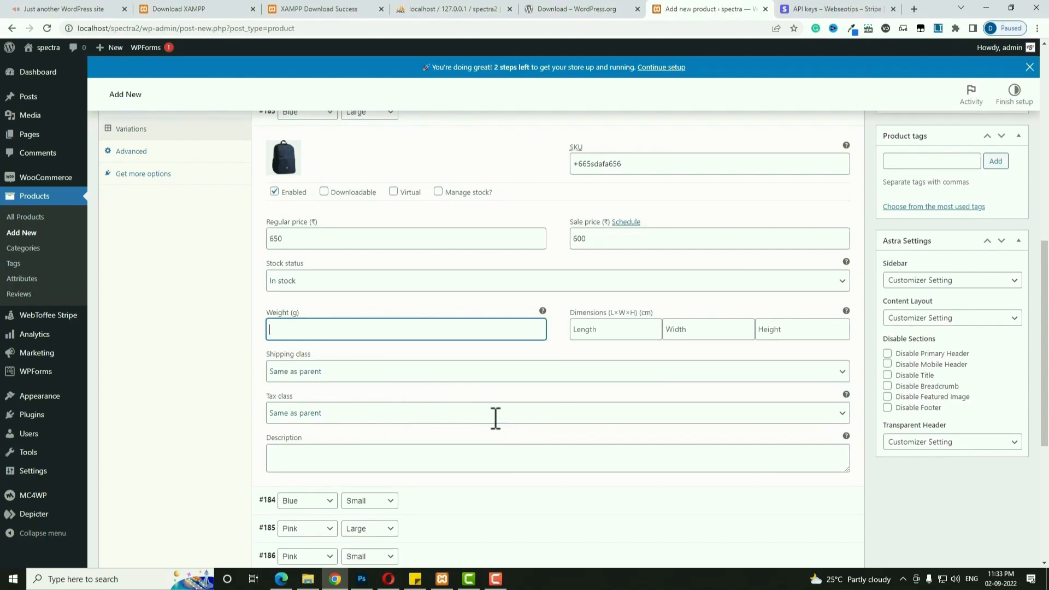
scroll(494, 428, "down", 3)
left_click(304, 306)
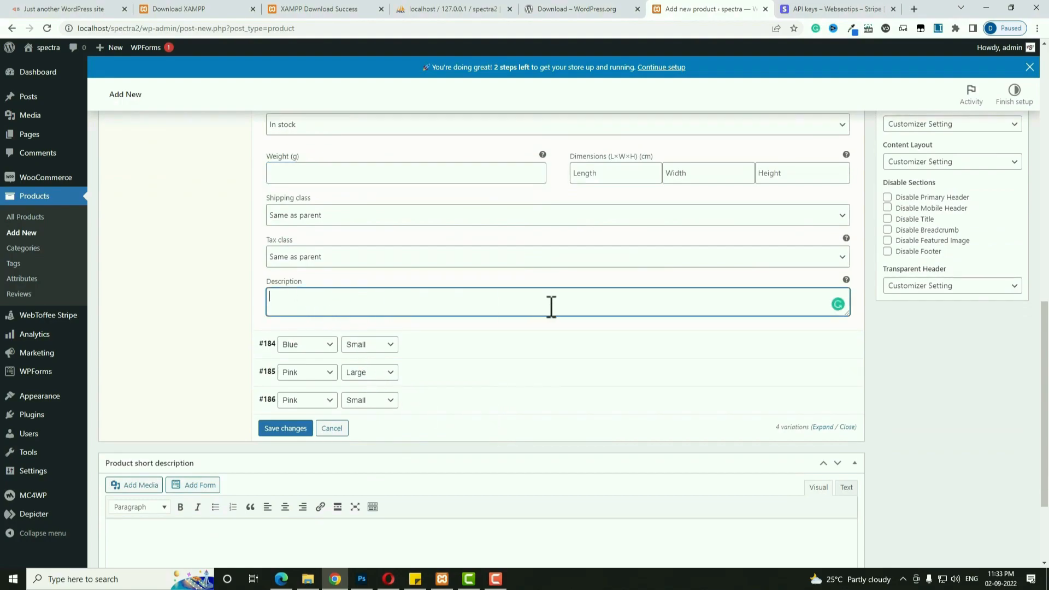
scroll(473, 332, "up", 3)
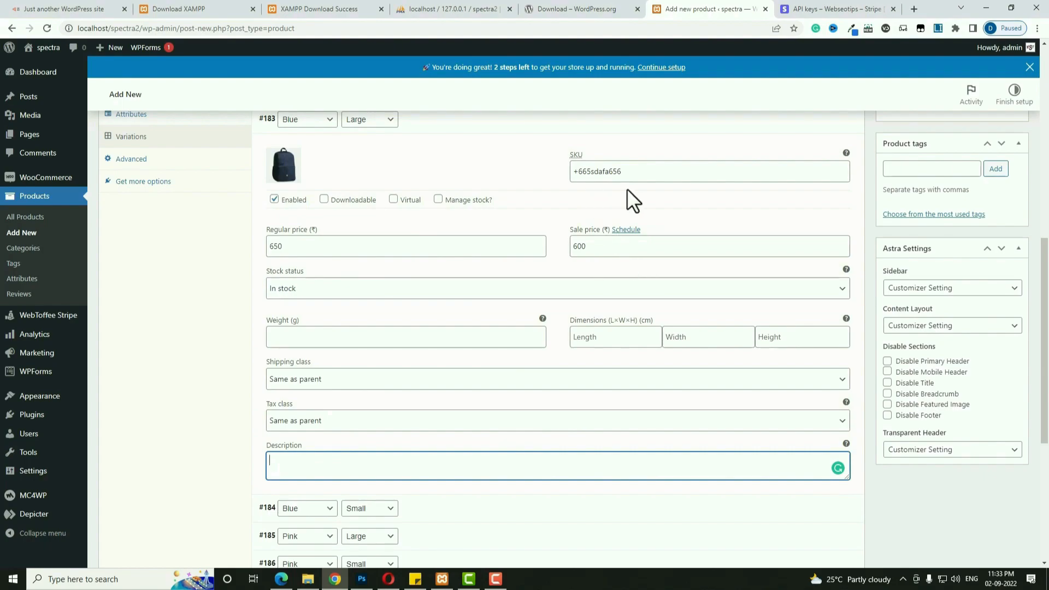
left_click(418, 517)
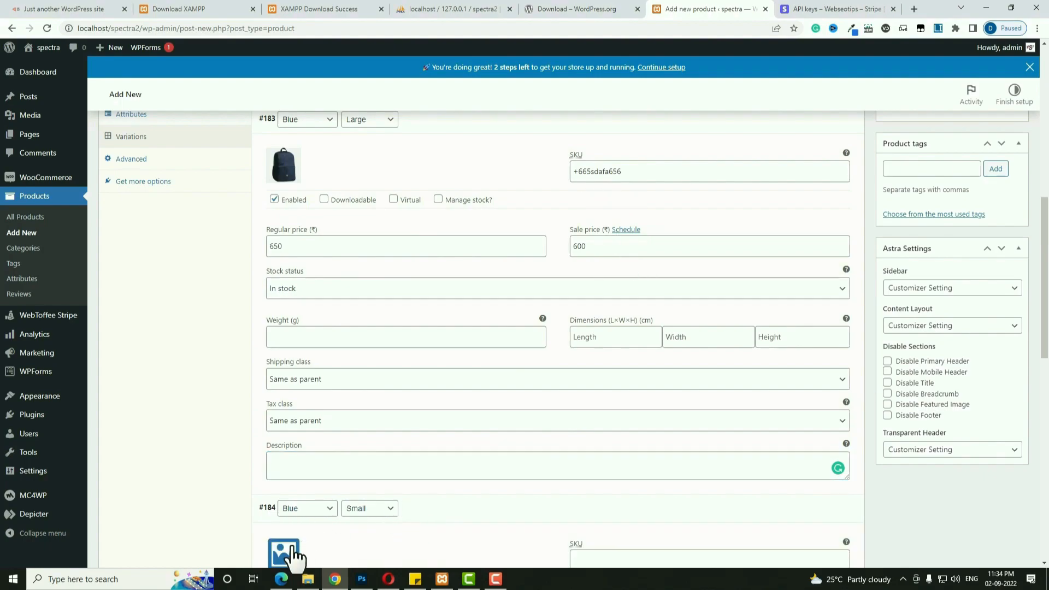
Give Blue/Small variation #184 the navy backpack image, a 500 regular price and an SKU.
left_click(289, 553)
left_click(481, 469)
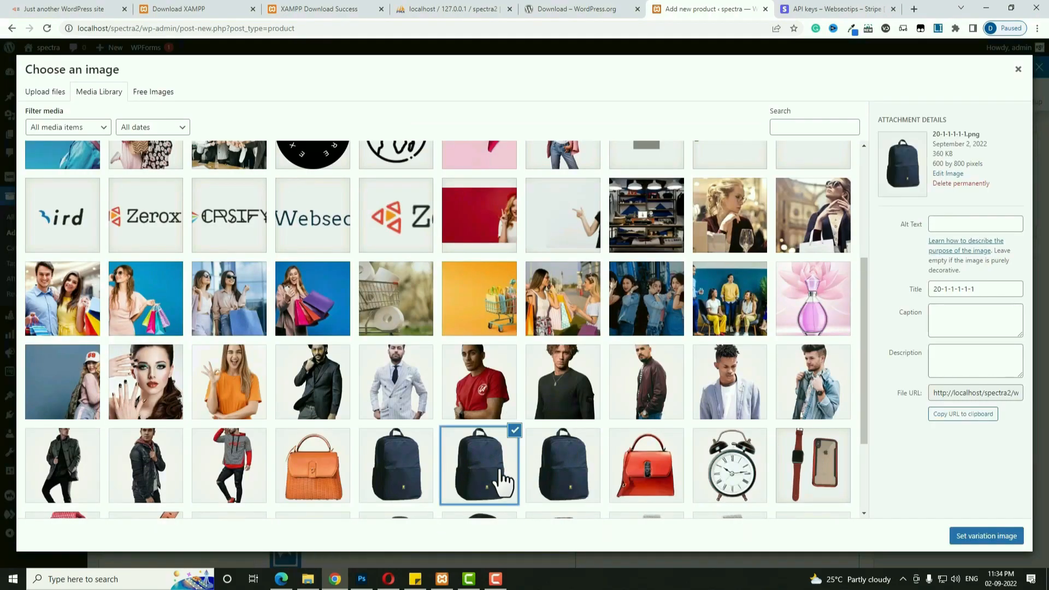
left_click(986, 536)
scroll(754, 511, "down", 5)
left_click(315, 361)
type("500")
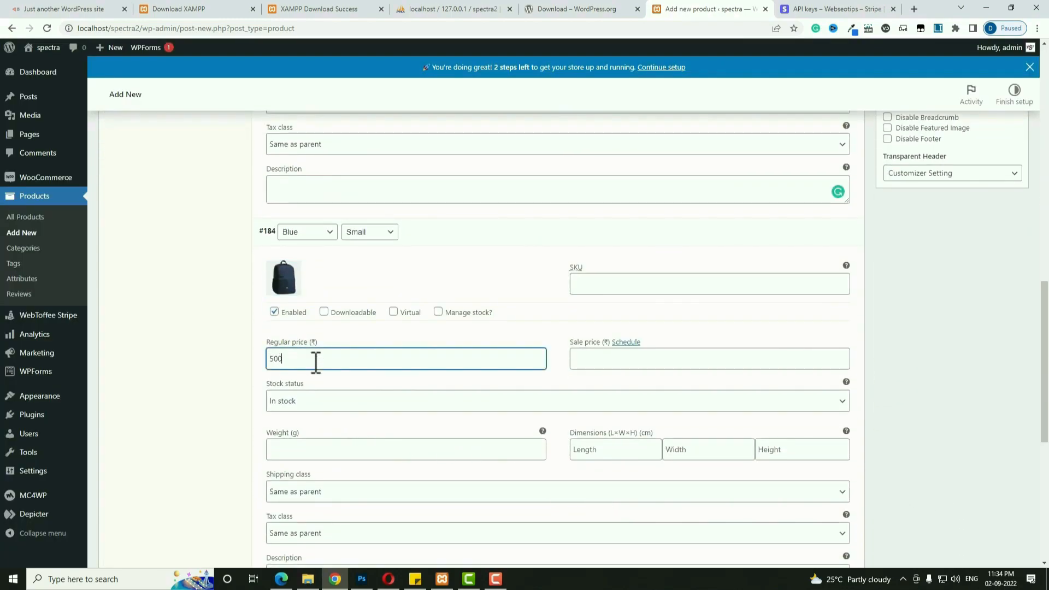
left_click(625, 285)
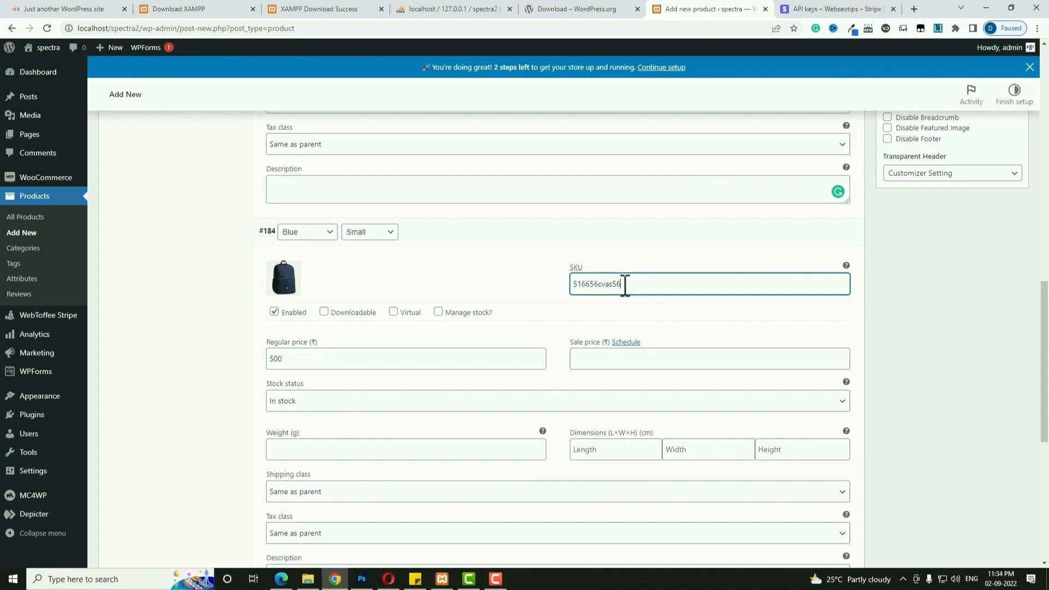
scroll(559, 307, "down", 3)
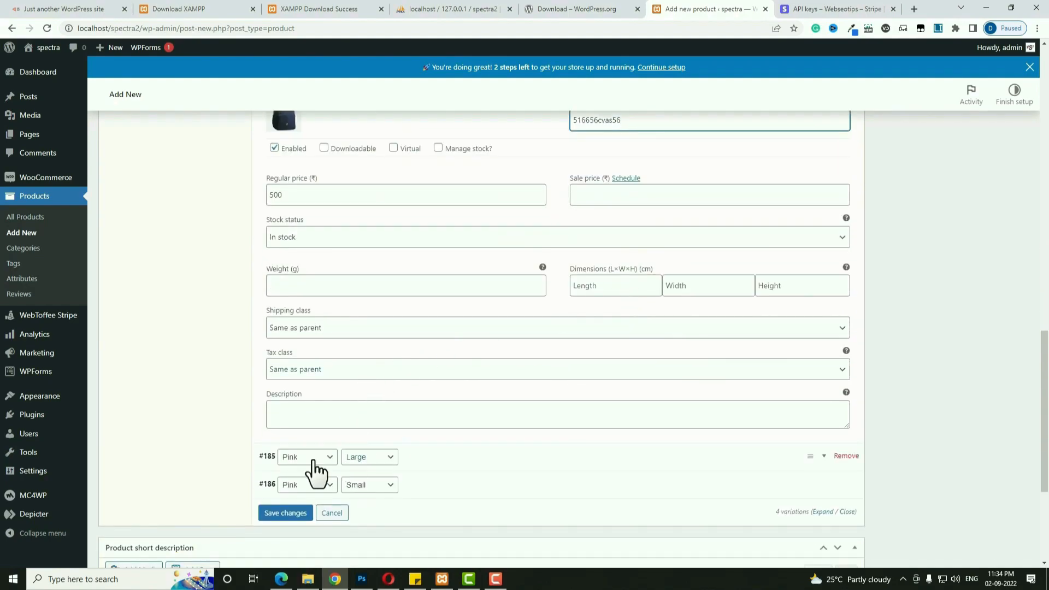
Give Pink/Large variation #185 the maroon backpack image, a 650 regular price and an SKU.
left_click(444, 470)
left_click(287, 506)
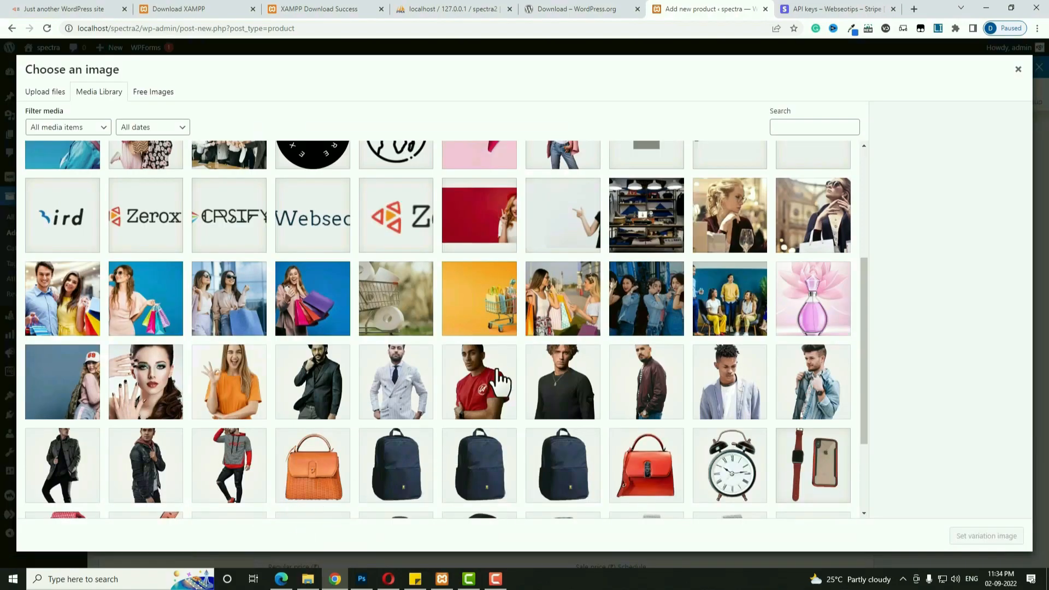
scroll(485, 382, "down", 3)
left_click(230, 419)
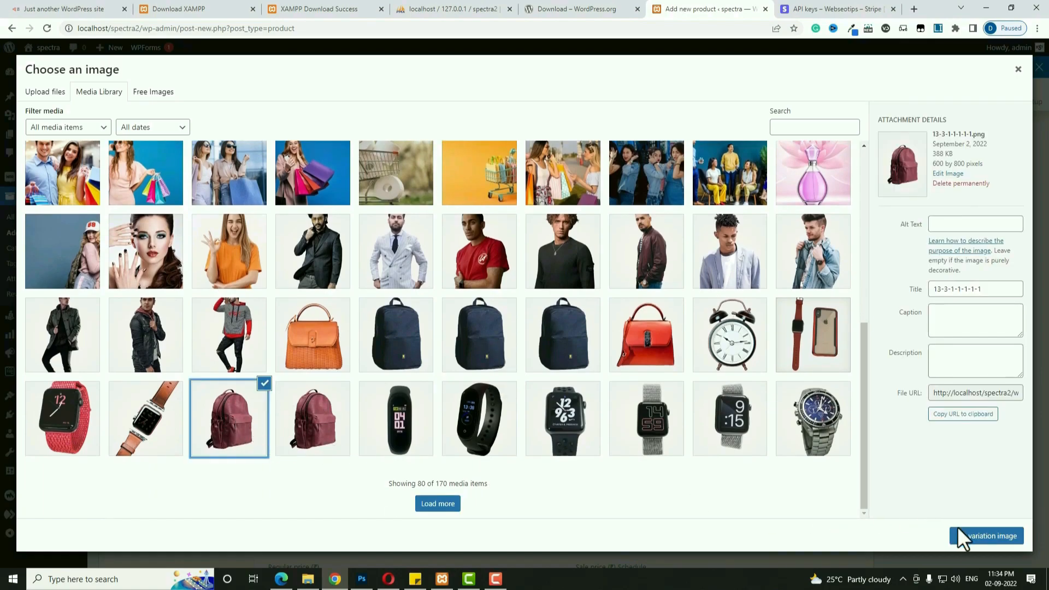
left_click(978, 537)
scroll(417, 484, "down", 4)
left_click(310, 365)
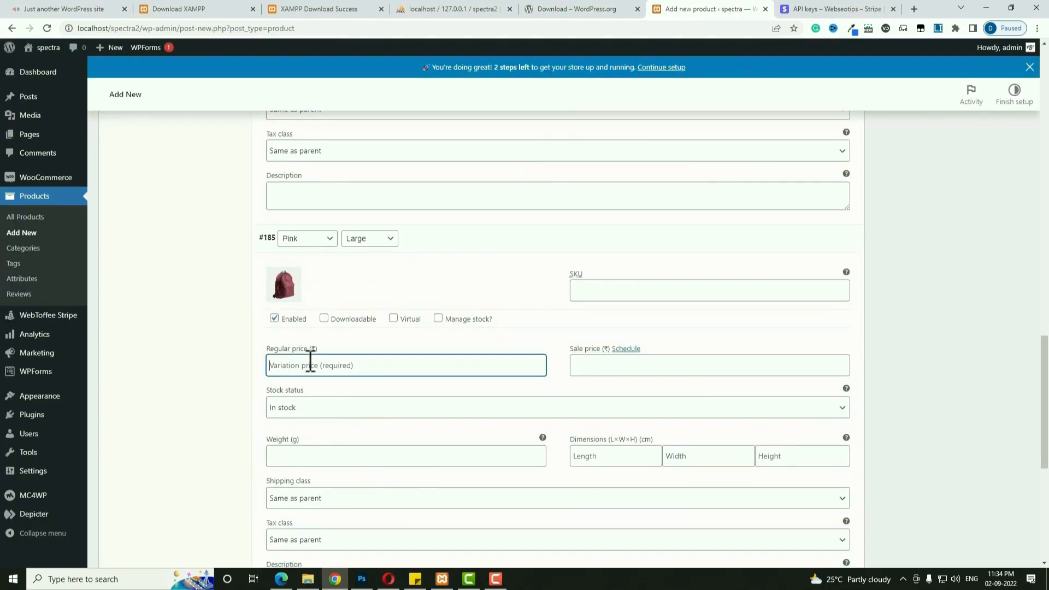
type("650")
scroll(310, 365, "down", 4)
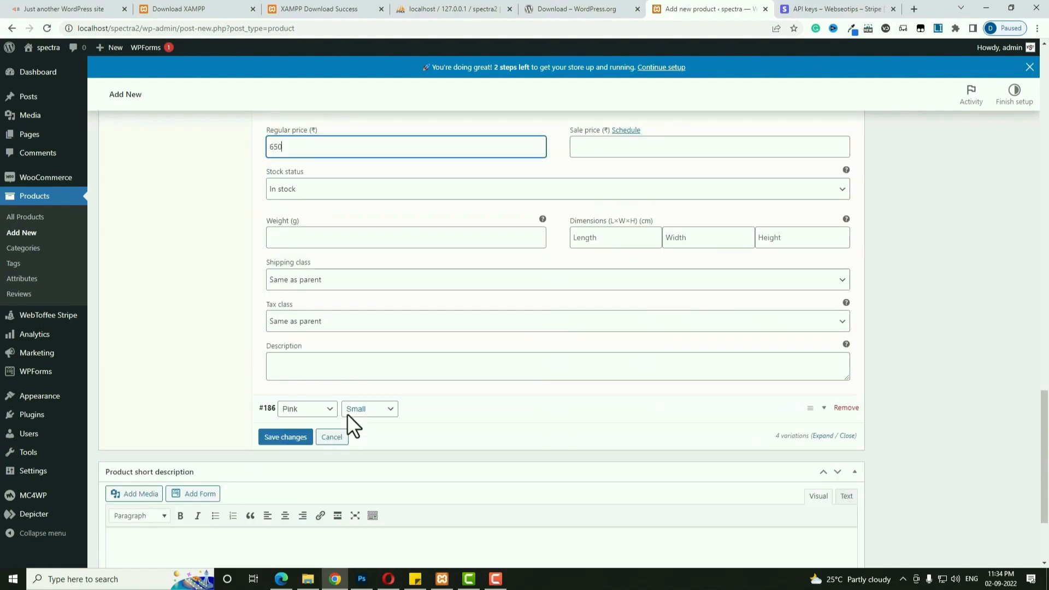
scroll(732, 330, "up", 2)
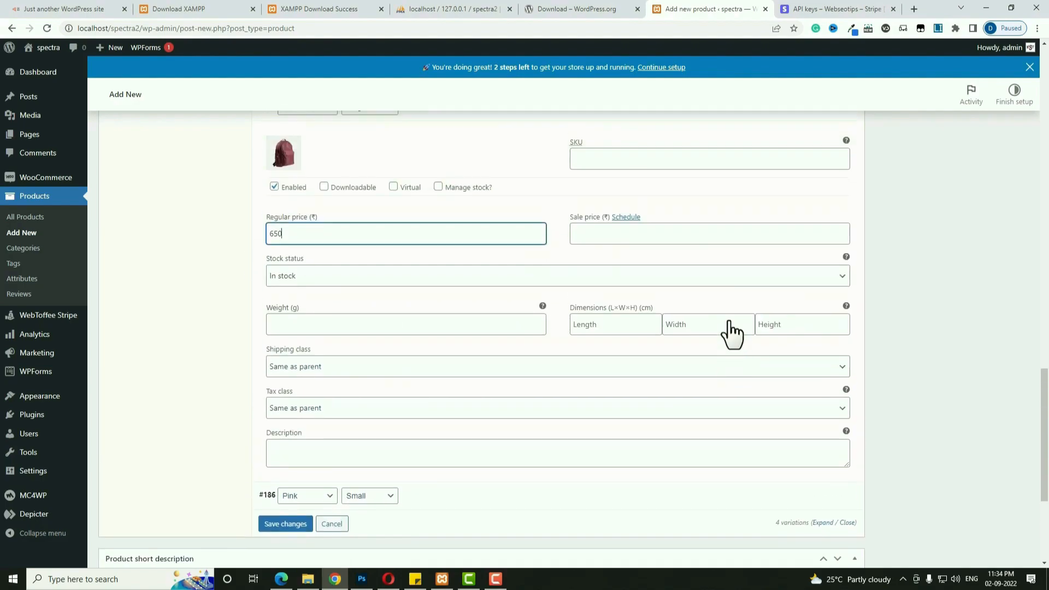
left_click(585, 184)
type("V")
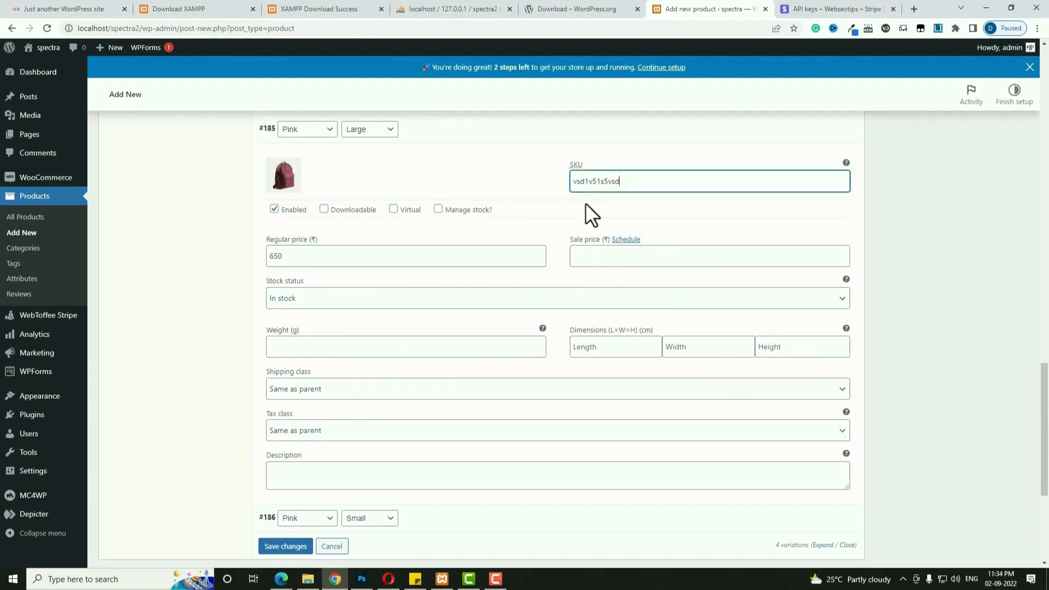
scroll(389, 323, "down", 3)
Give Pink/Small variation #186 the maroon backpack image and an SKU.
left_click(448, 361)
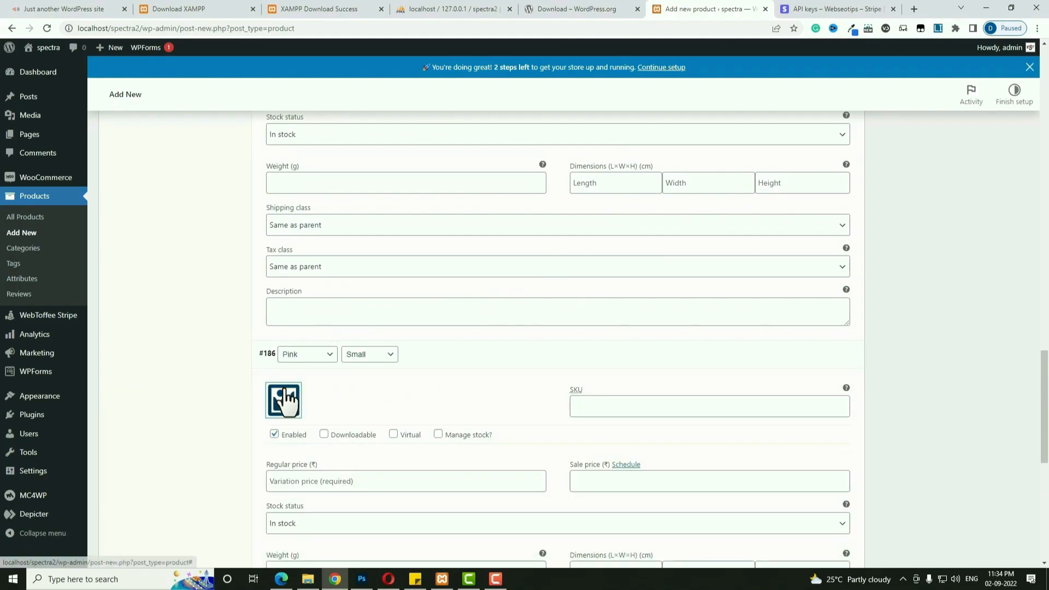
left_click(283, 400)
left_click(312, 421)
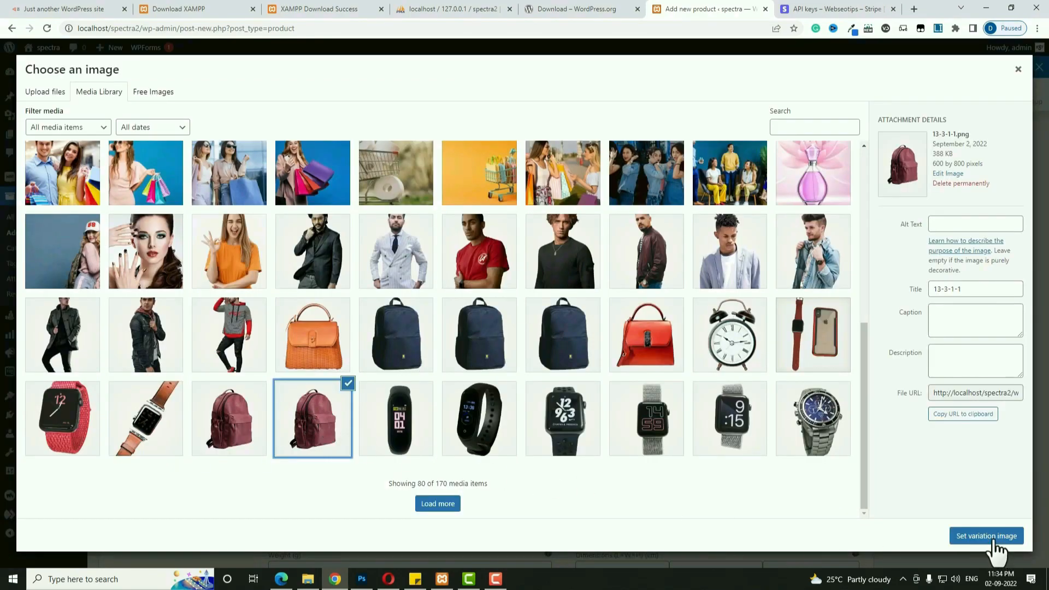
left_click(995, 541)
scroll(592, 446, "down", 2)
left_click(590, 296)
type("45f1vds451v456sd")
Set #186's regular price to 700 and sale price to 450, then save the variations.
left_click(432, 365)
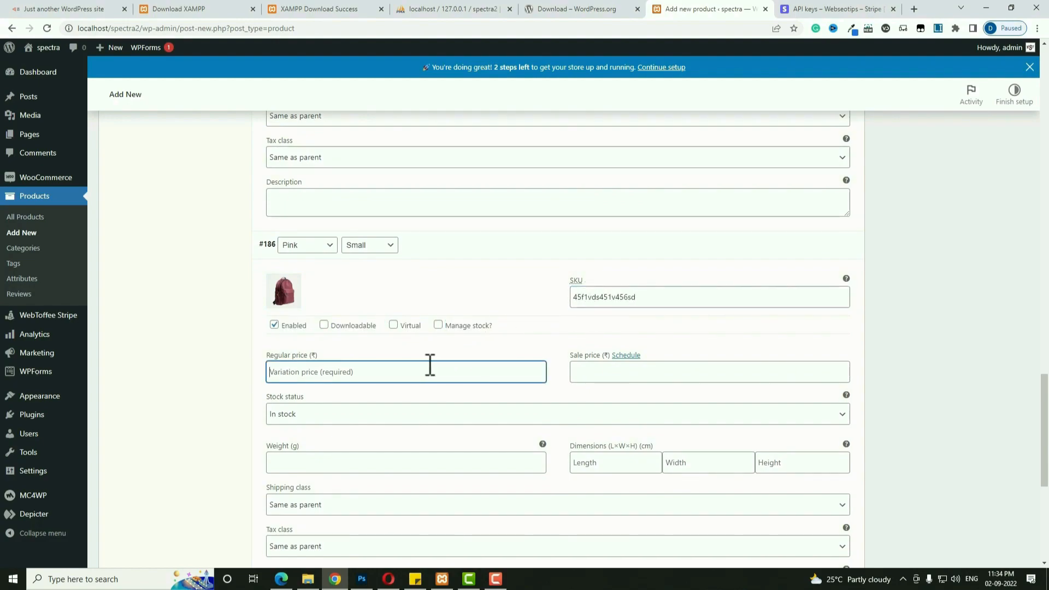
type("700")
left_click(619, 367)
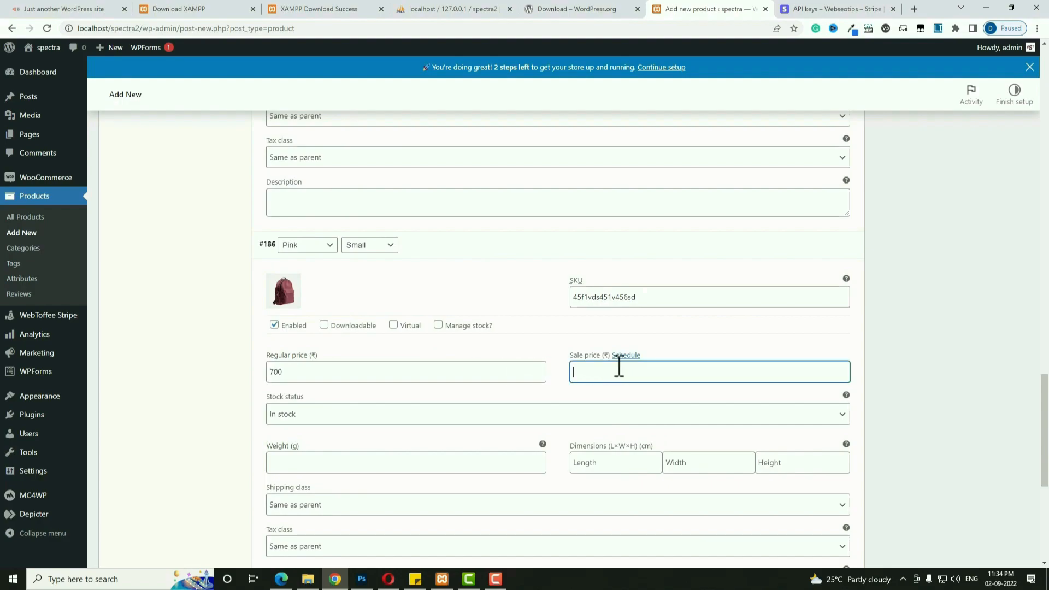
type("450")
scroll(383, 327, "down", 3)
scroll(602, 393, "down", 2)
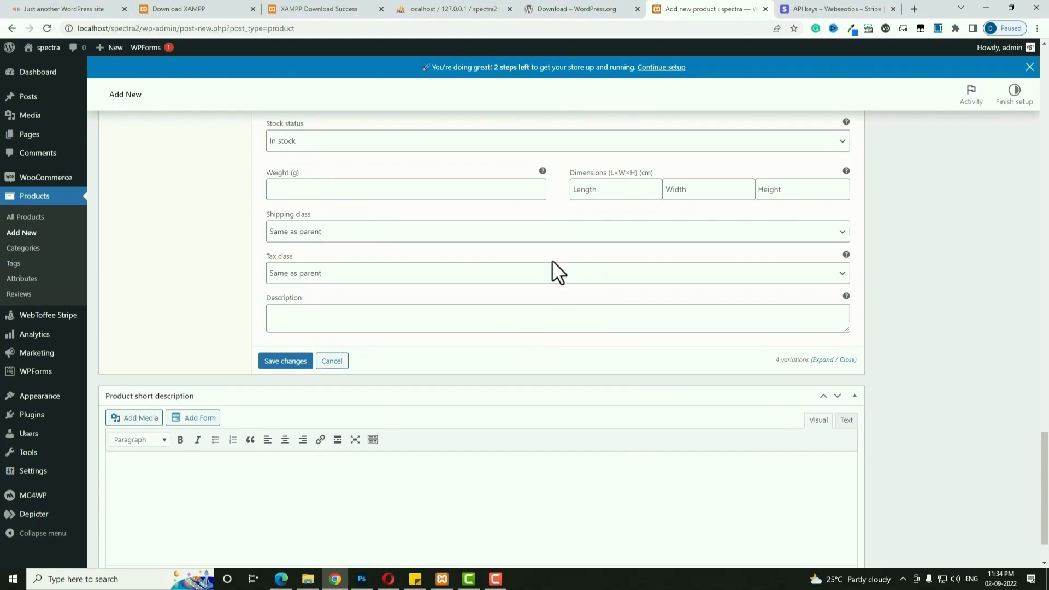
left_click(276, 366)
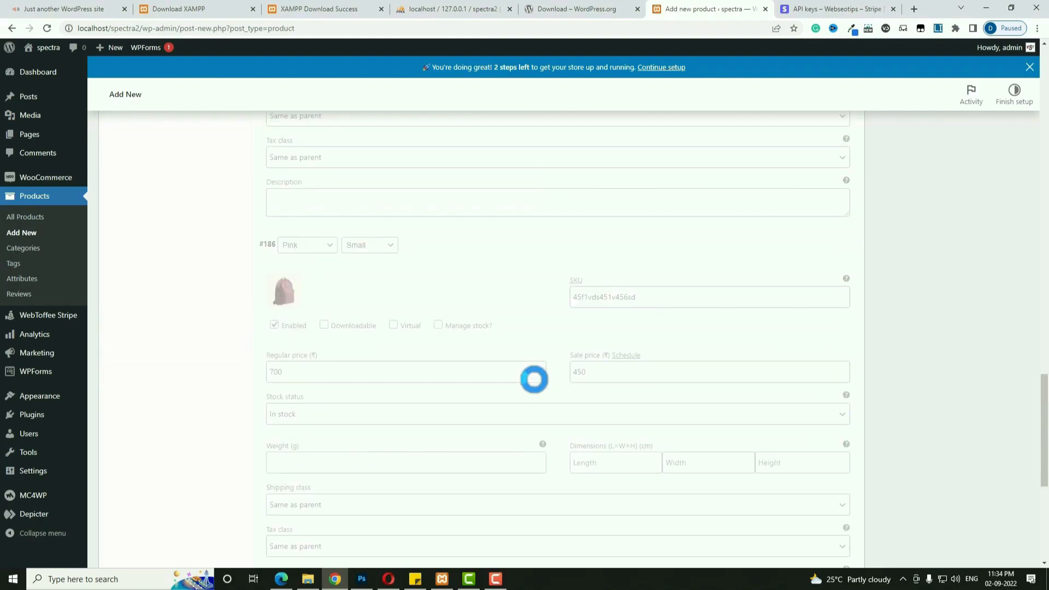
Set the default form values to Blue colour and Large size.
scroll(534, 381, "up", 5)
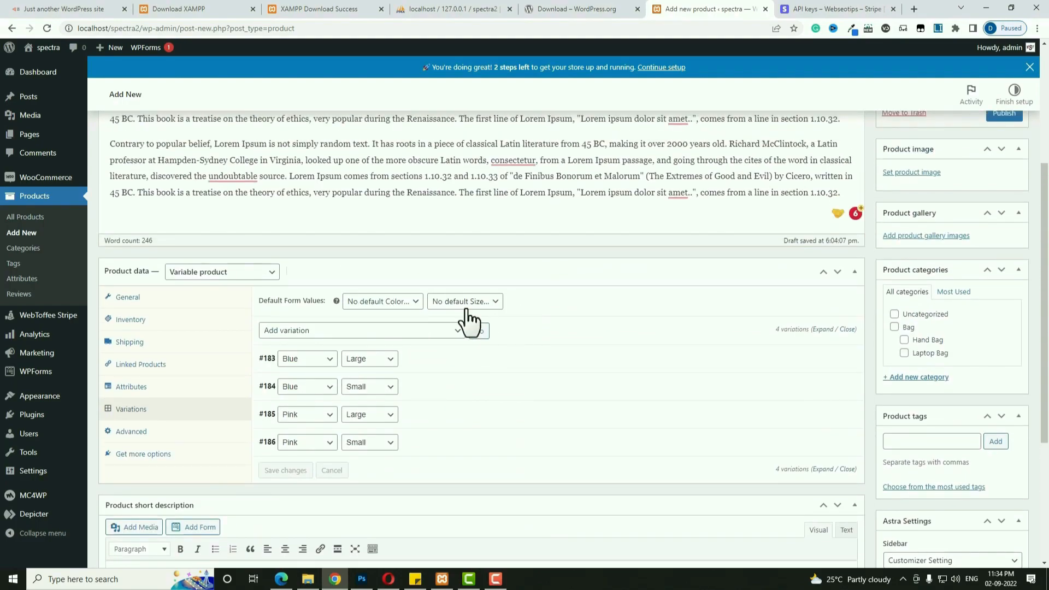
left_click(407, 305)
left_click(389, 326)
left_click(465, 301)
left_click(461, 326)
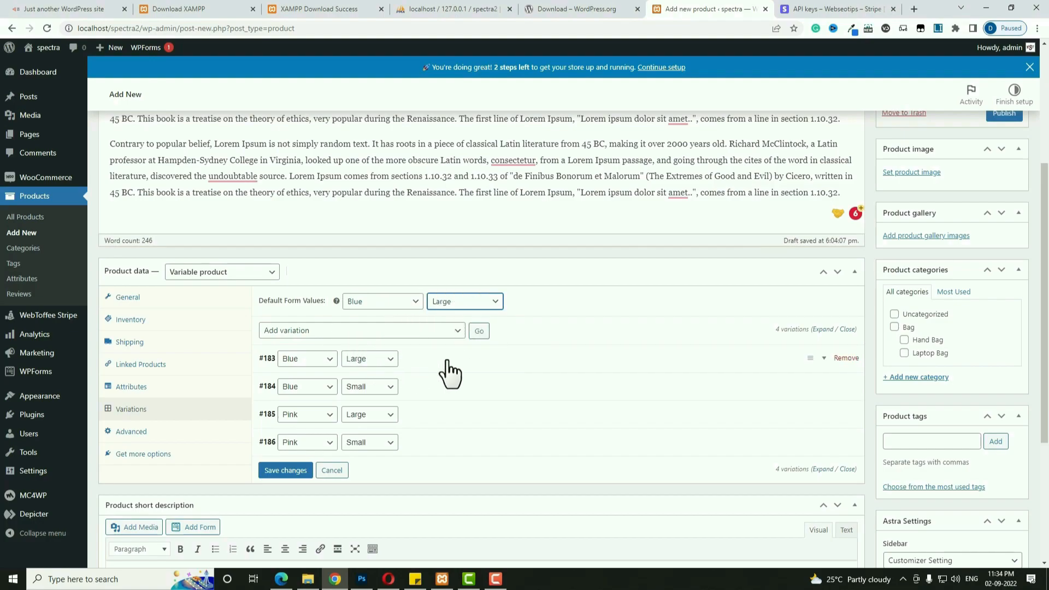
left_click(503, 367)
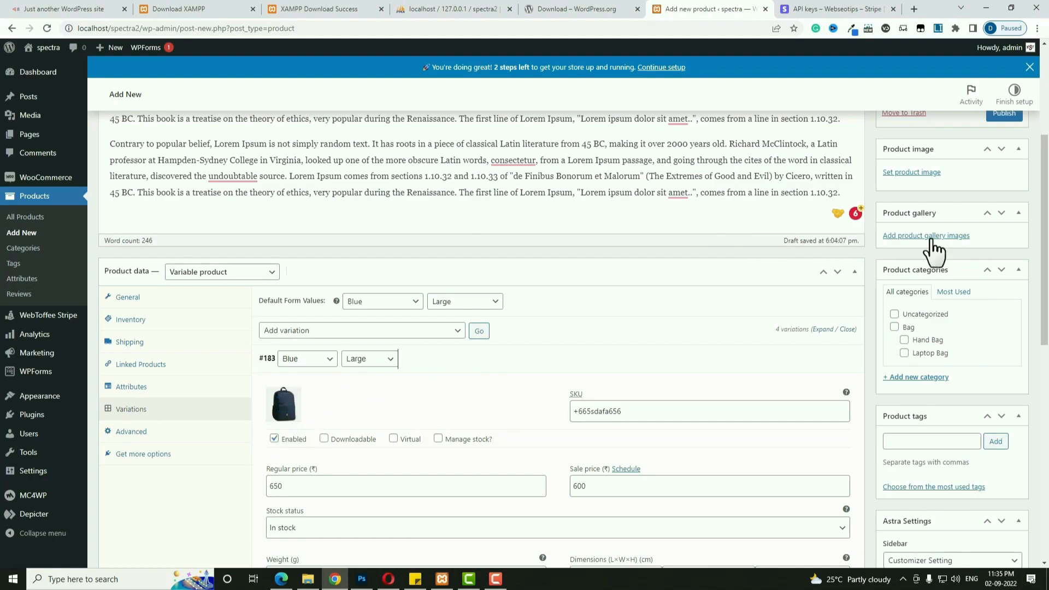
Set the navy backpack as the main product image.
left_click(928, 173)
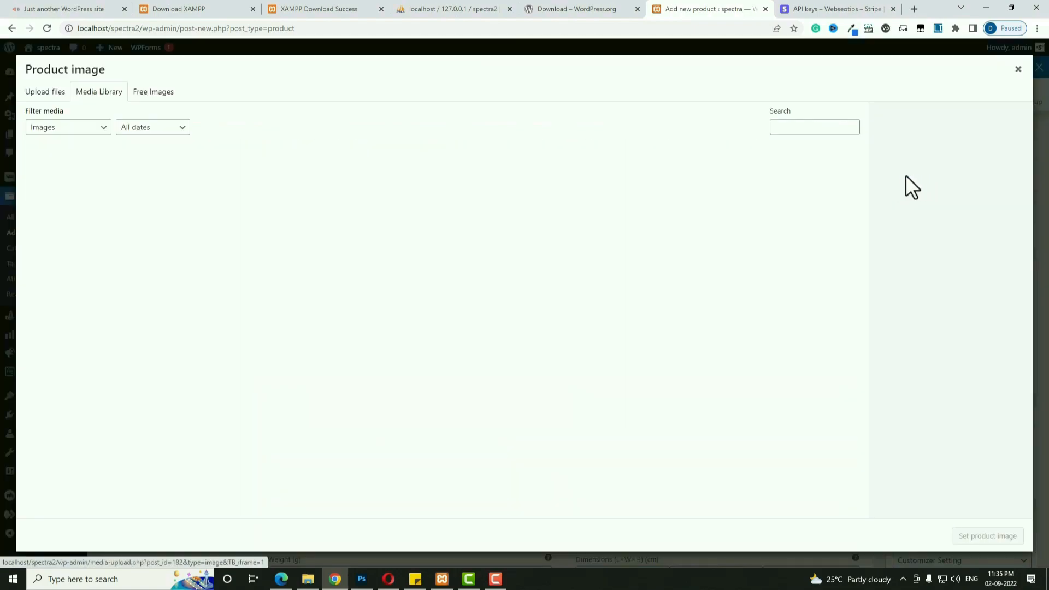
scroll(628, 476, "down", 4)
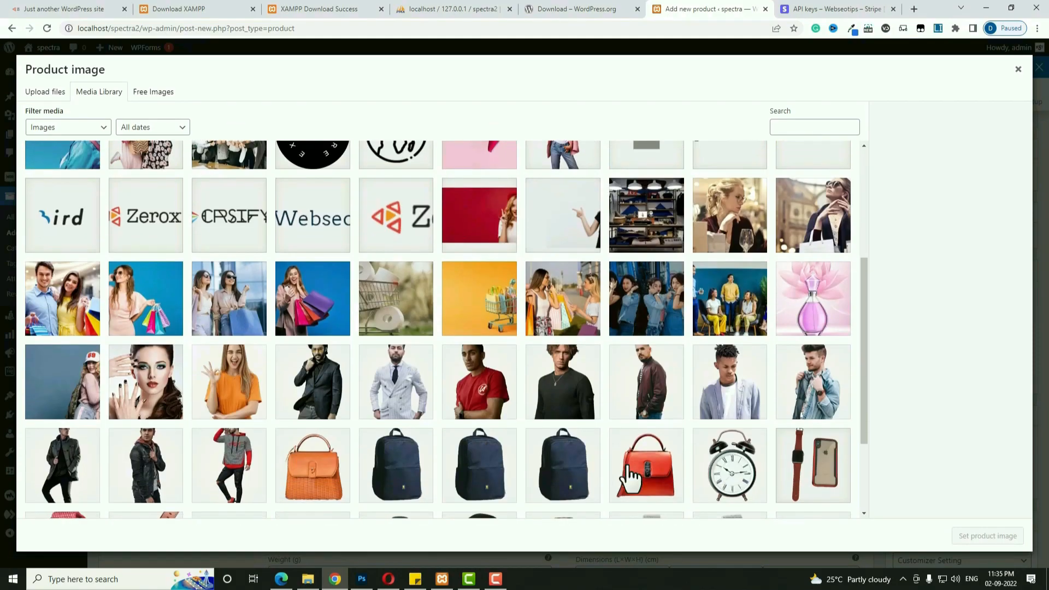
left_click(566, 469)
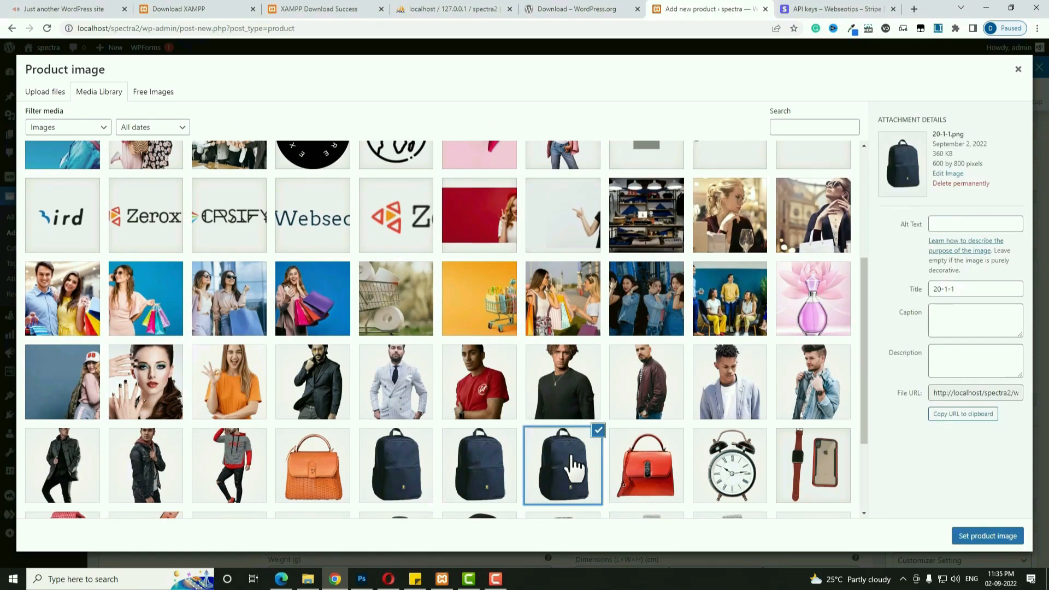
left_click(984, 539)
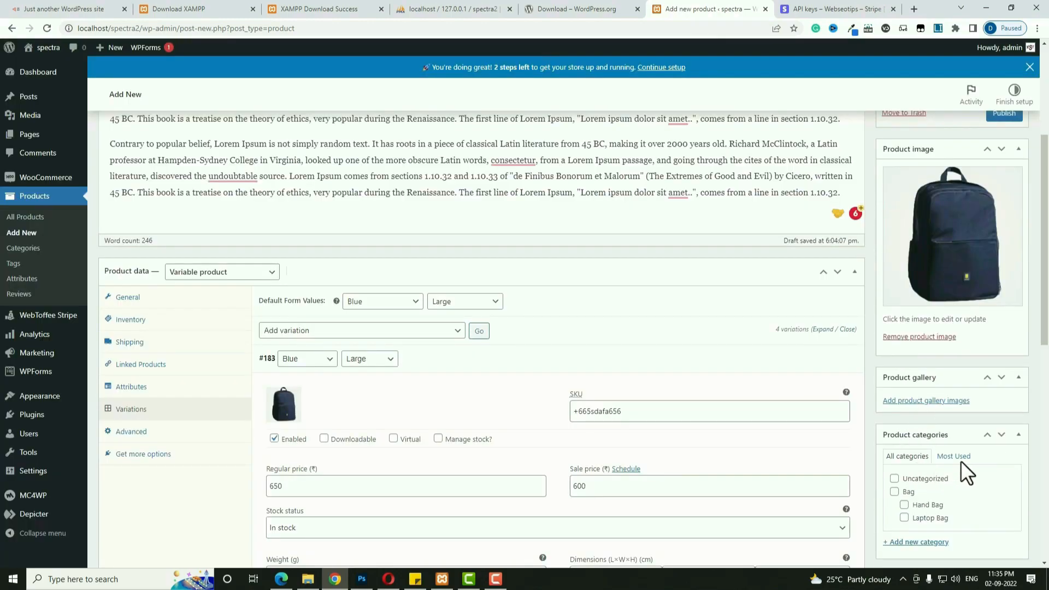
scroll(960, 461, "down", 1)
Add the orange through red bag images to the product gallery, leaving out the duplicate navy backpack.
left_click(931, 346)
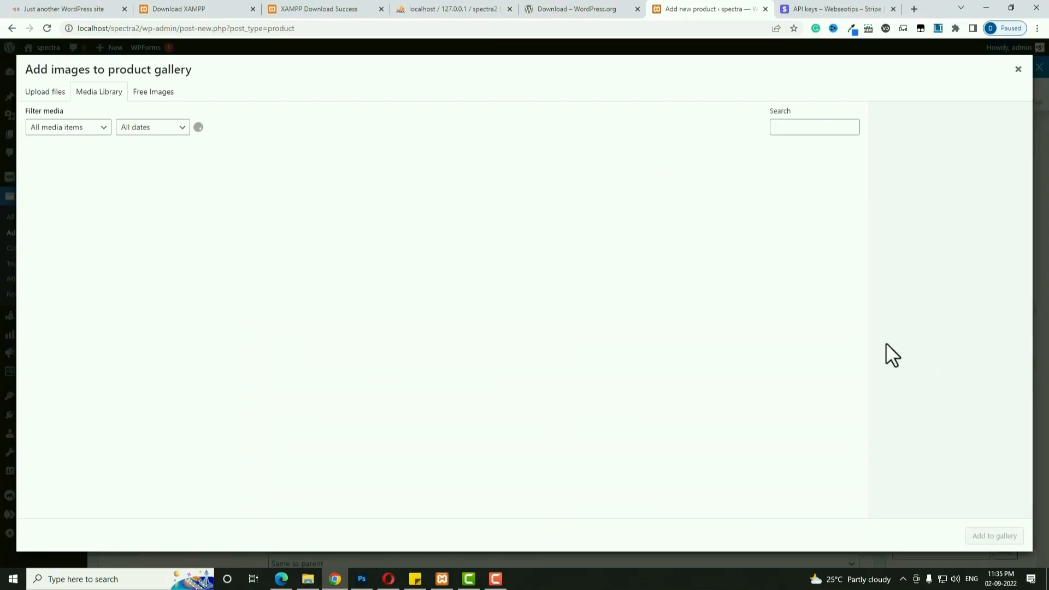
scroll(640, 383, "down", 6)
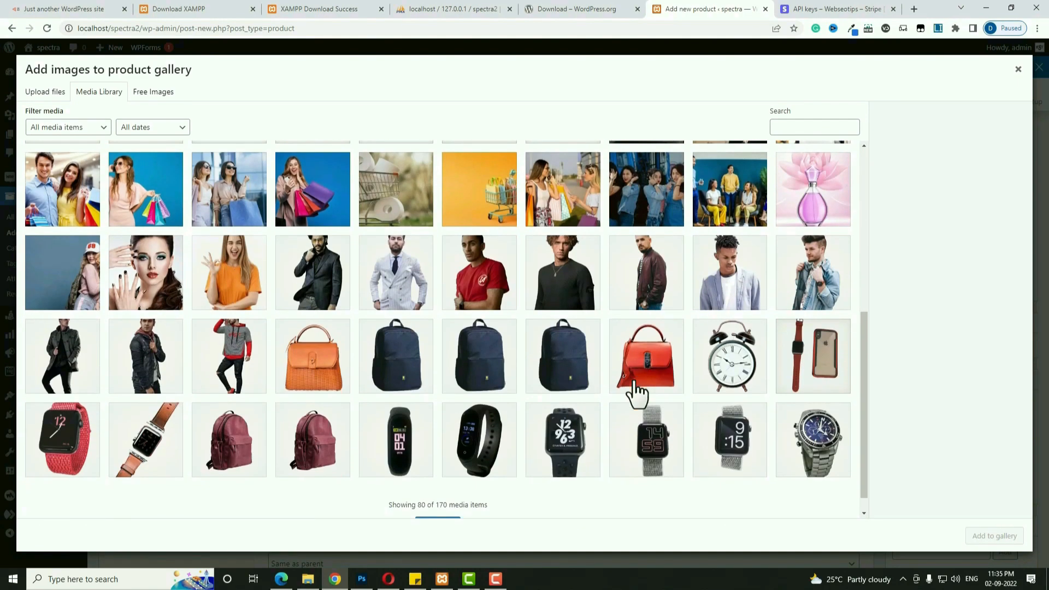
left_click(323, 370)
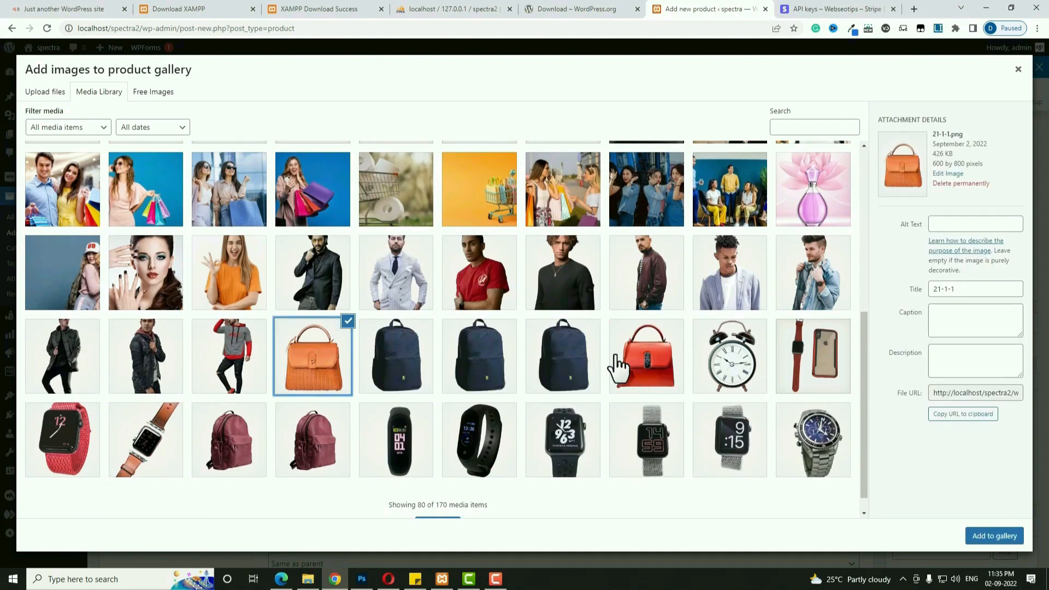
left_click(615, 363, "shift")
left_click(480, 357)
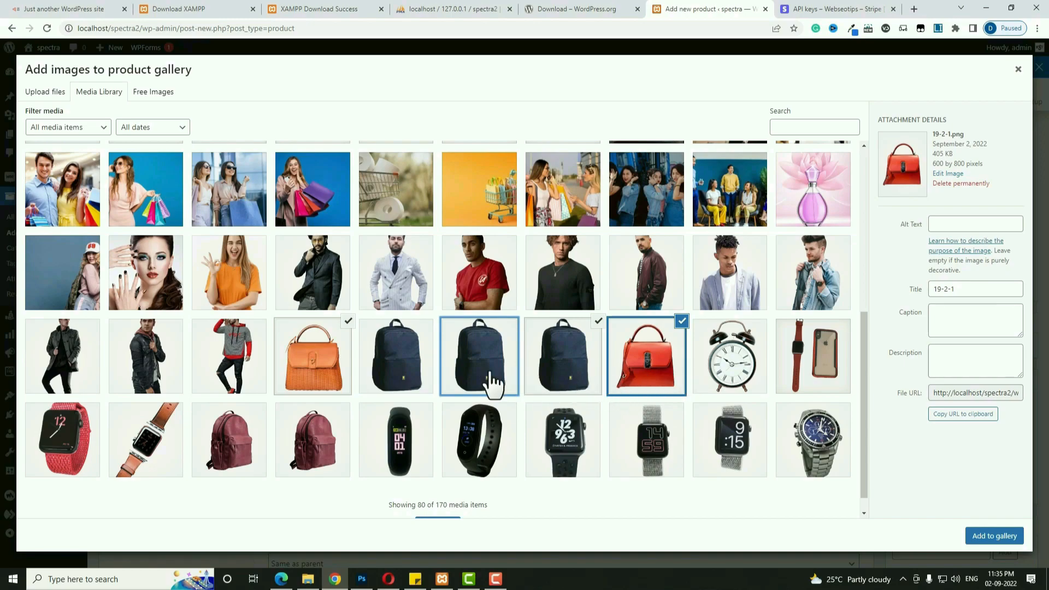
left_click(994, 536)
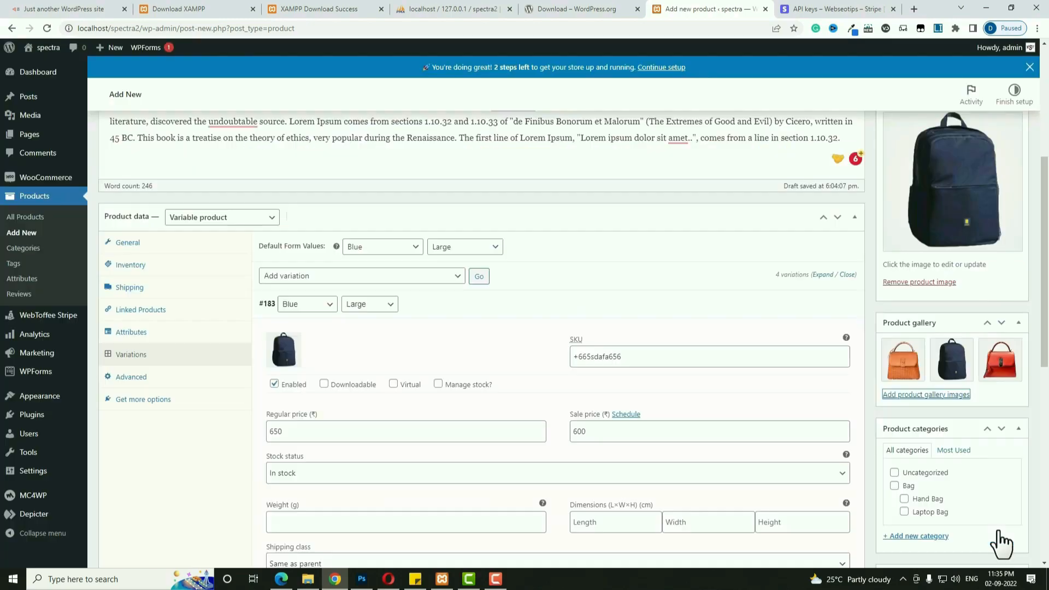
scroll(992, 533, "down", 3)
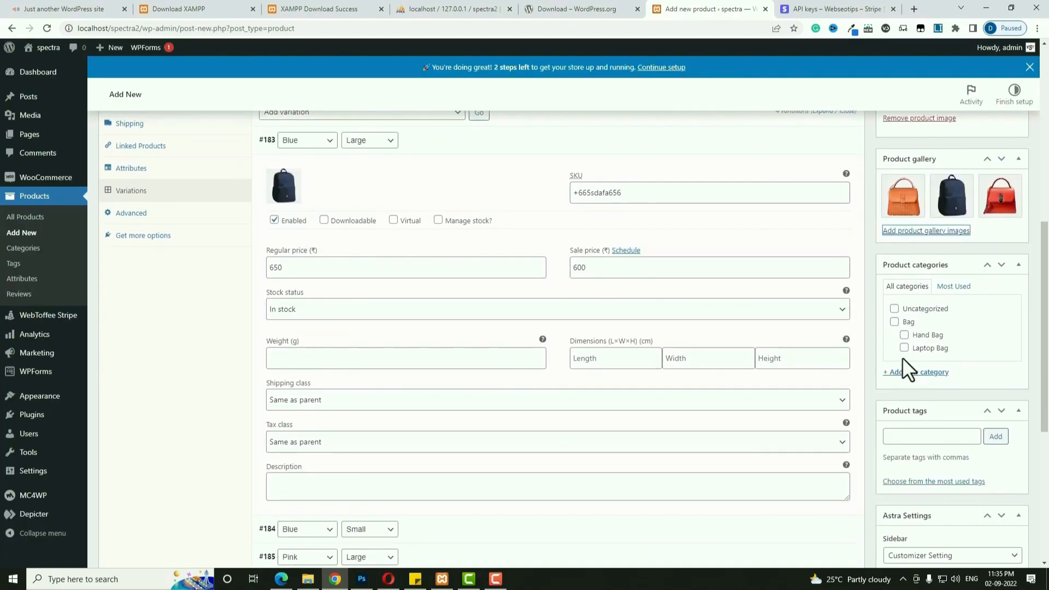
File the product under Bag and Laptop Bag, tag it laptop, and publish it.
left_click(895, 323)
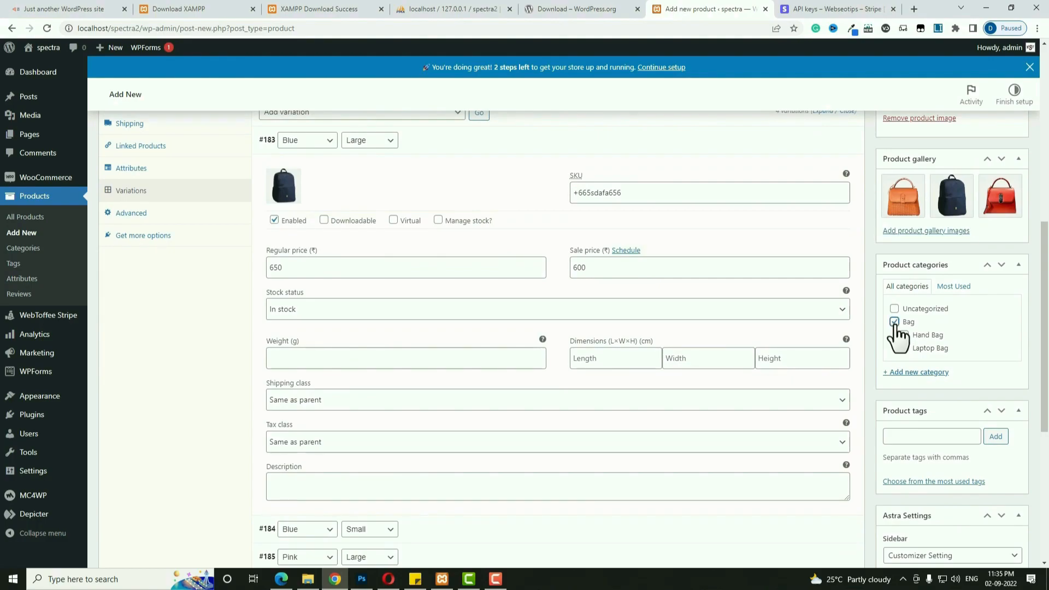
left_click(905, 348)
left_click(917, 436)
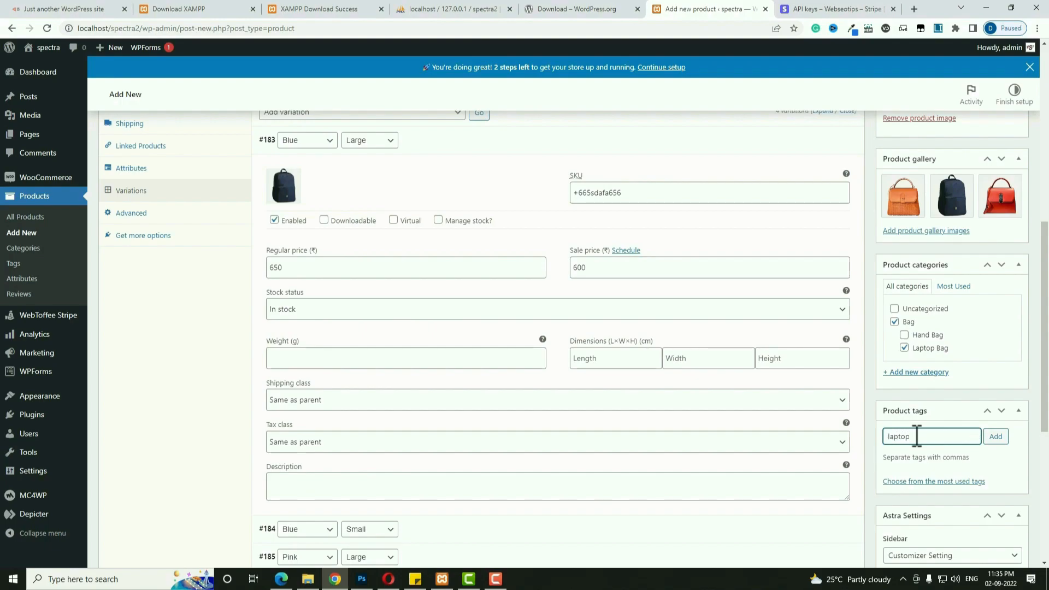
left_click(995, 436)
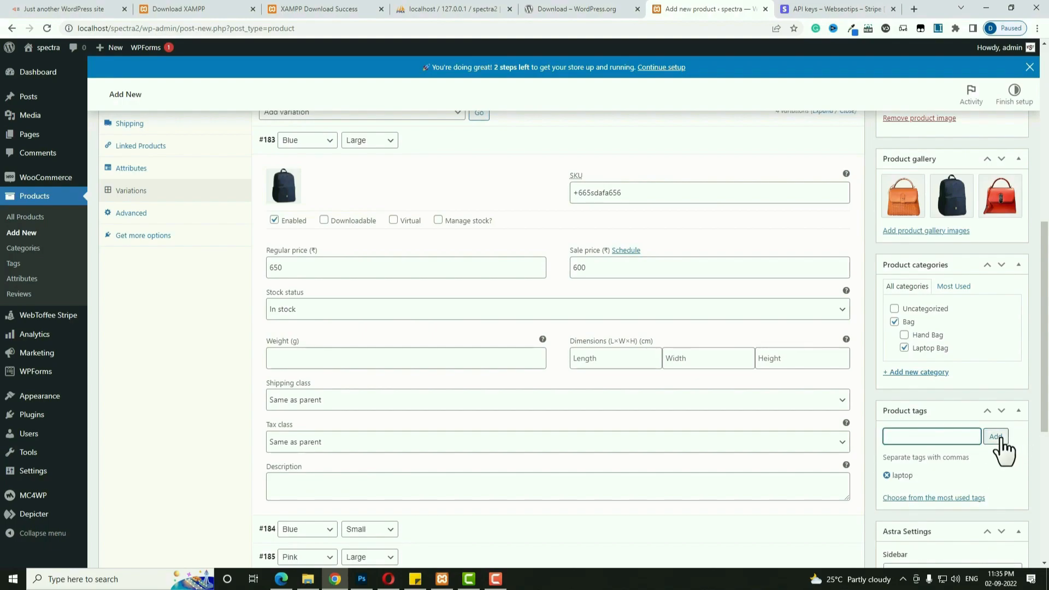
scroll(1001, 437, "up", 8)
left_click(1004, 332)
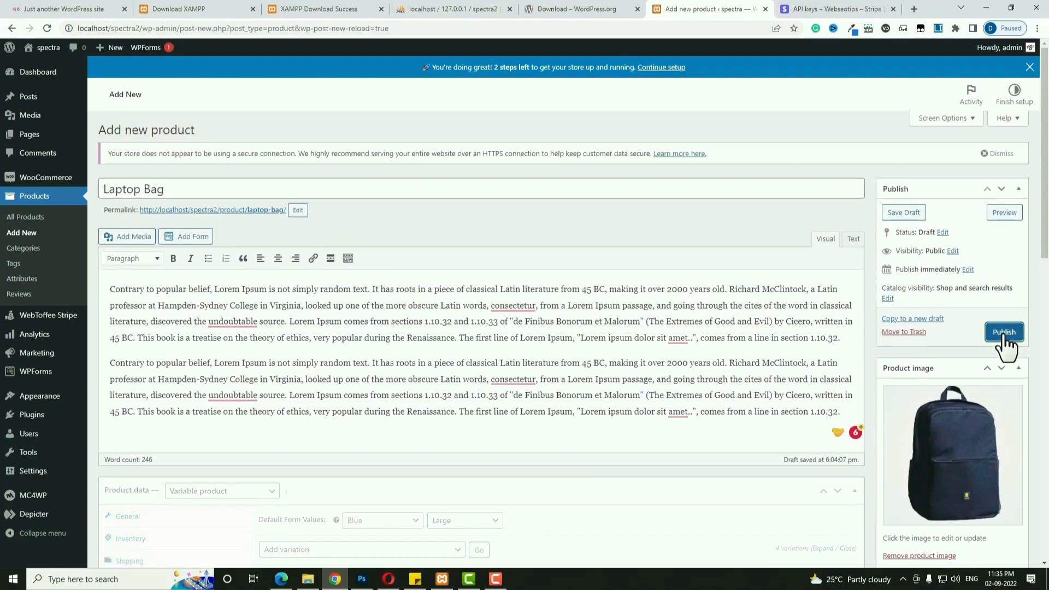
left_click(1004, 332)
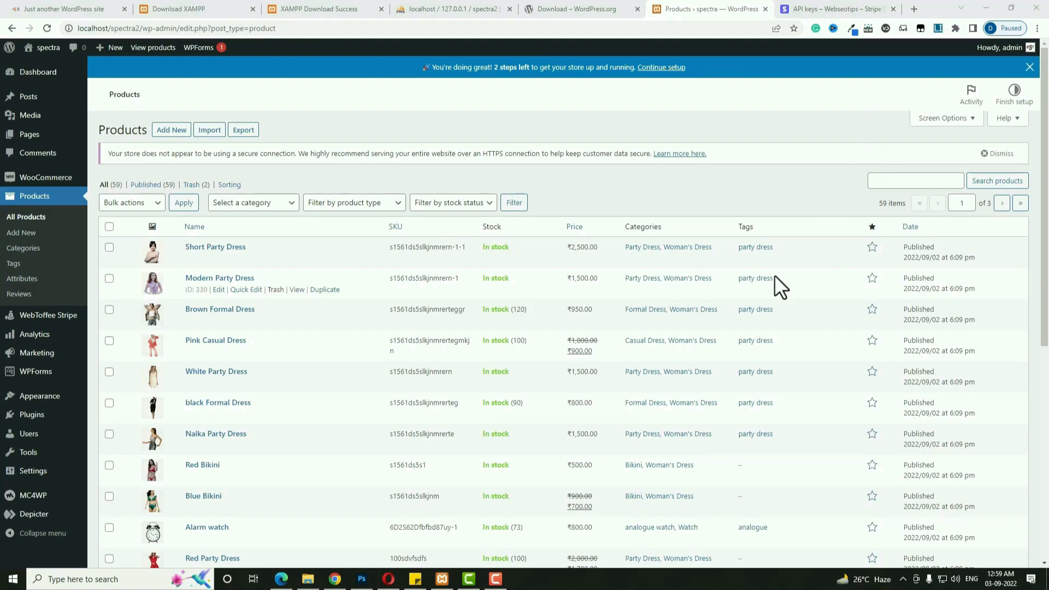
Copy the Modern Party Dress name and open Short Party Dress's Linked Products settings.
left_click_drag(258, 278, 195, 284)
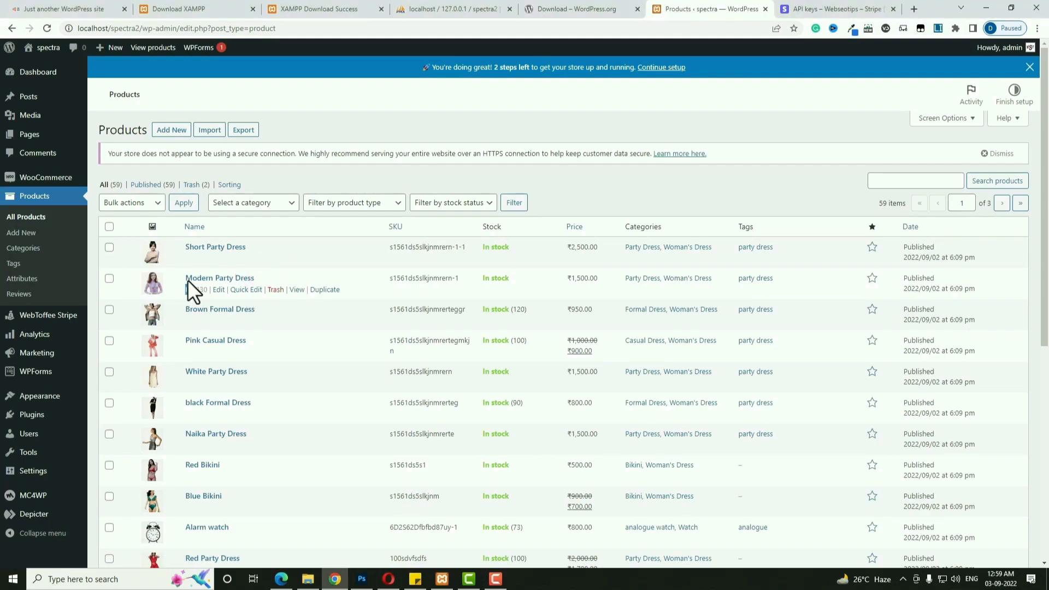
triple_click(188, 279)
key("ctrl+c")
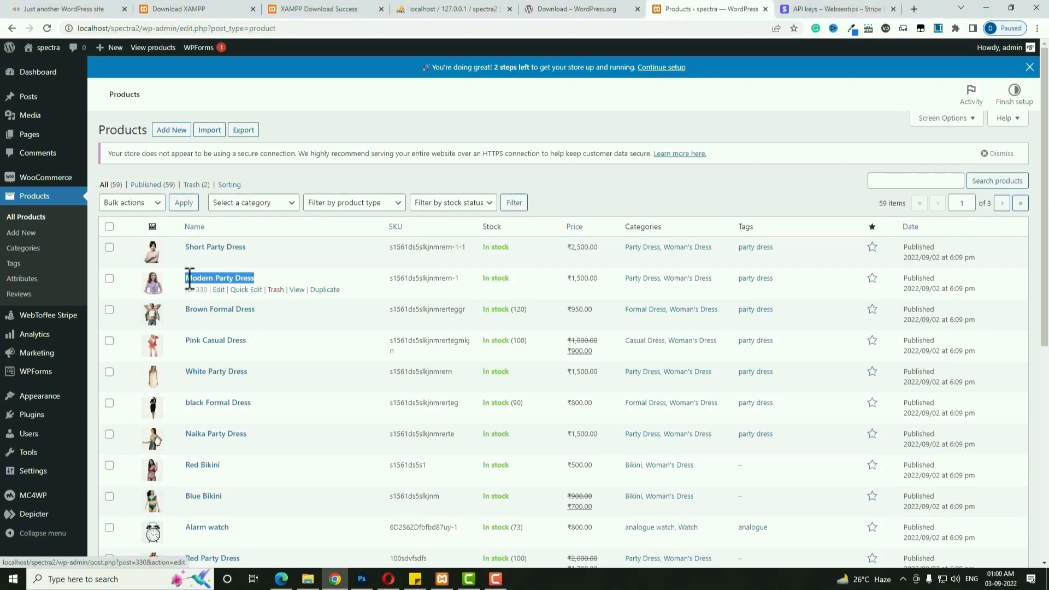
left_click(213, 247)
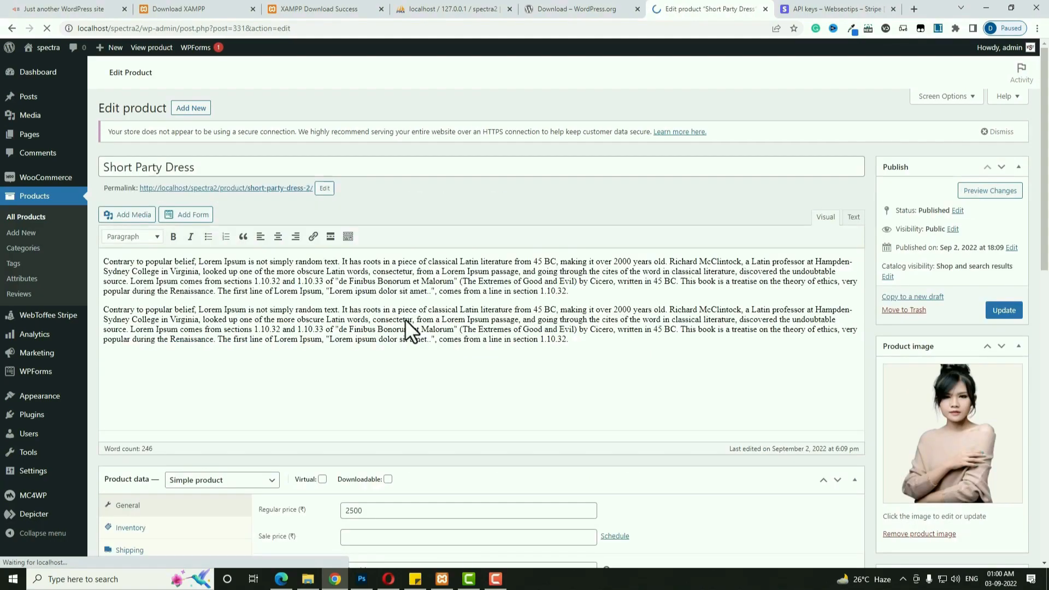
scroll(408, 321, "down", 4)
left_click(139, 345)
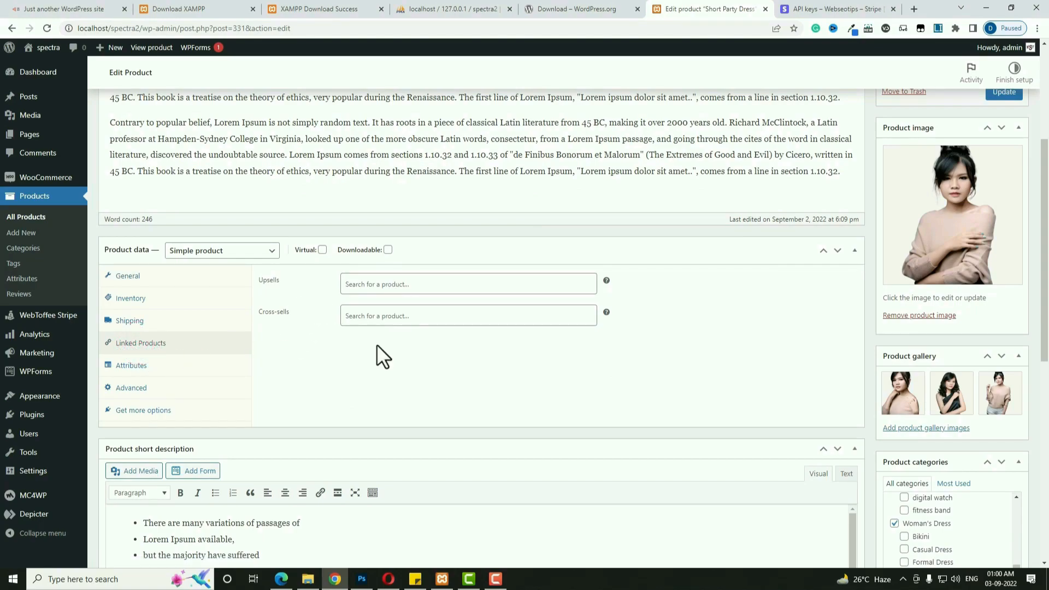
Add Modern Party Dress as an upsell and update the product.
left_click(424, 305)
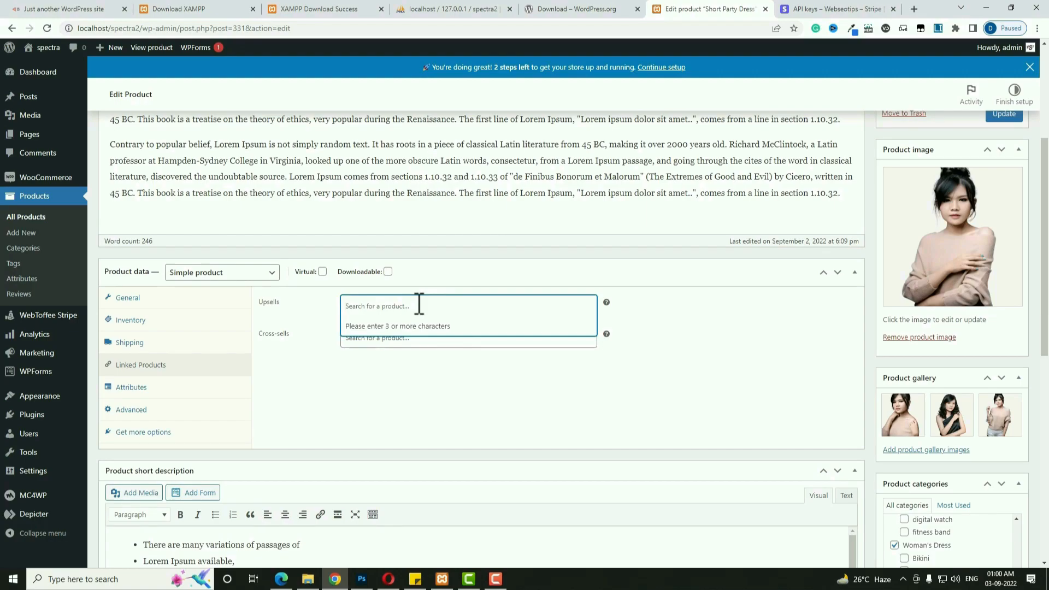
key("ctrl+v")
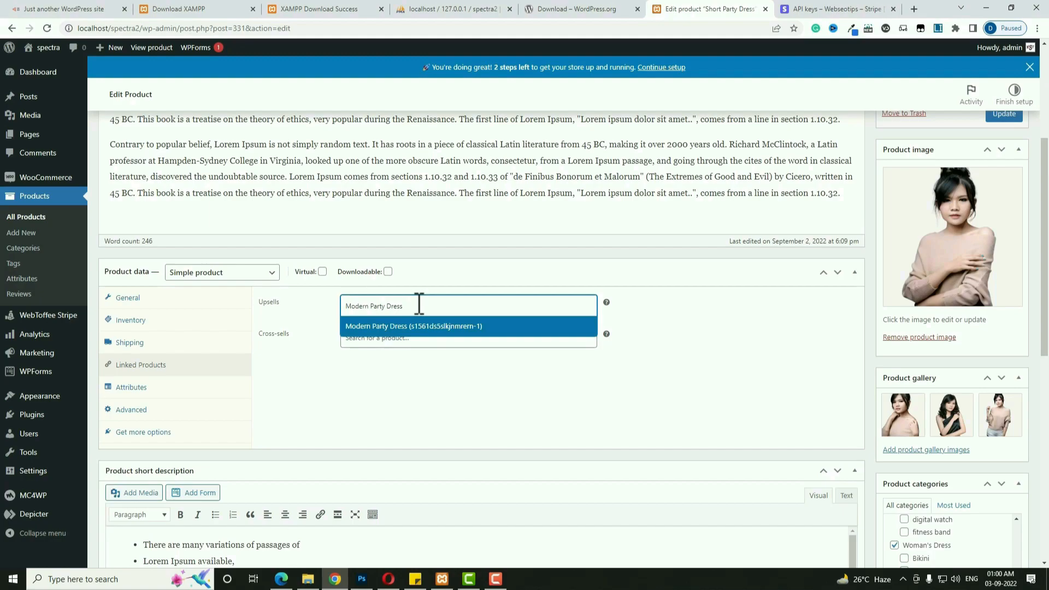
left_click(426, 328)
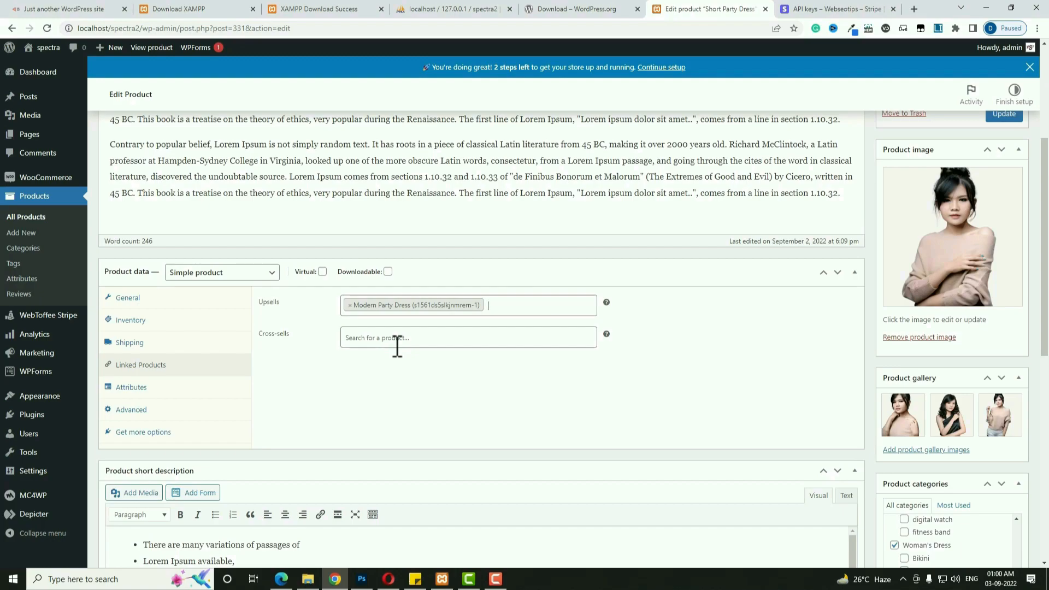
scroll(883, 403, "up", 4)
left_click(1006, 333)
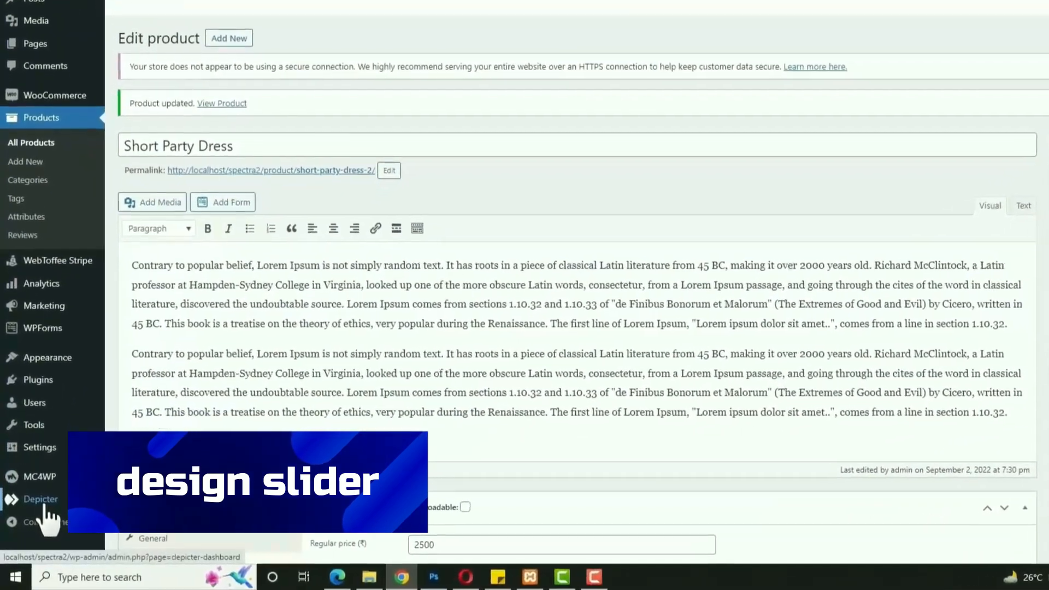
Start a new Depicter slider, filter templates to Shop, and import the Clothes shop template.
left_click(43, 506)
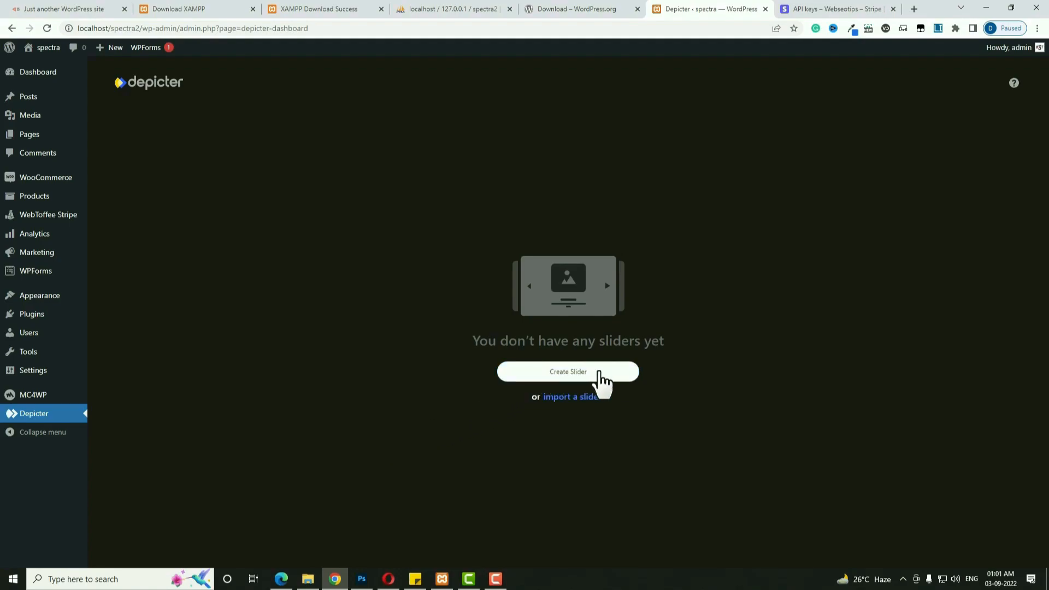
left_click(601, 377)
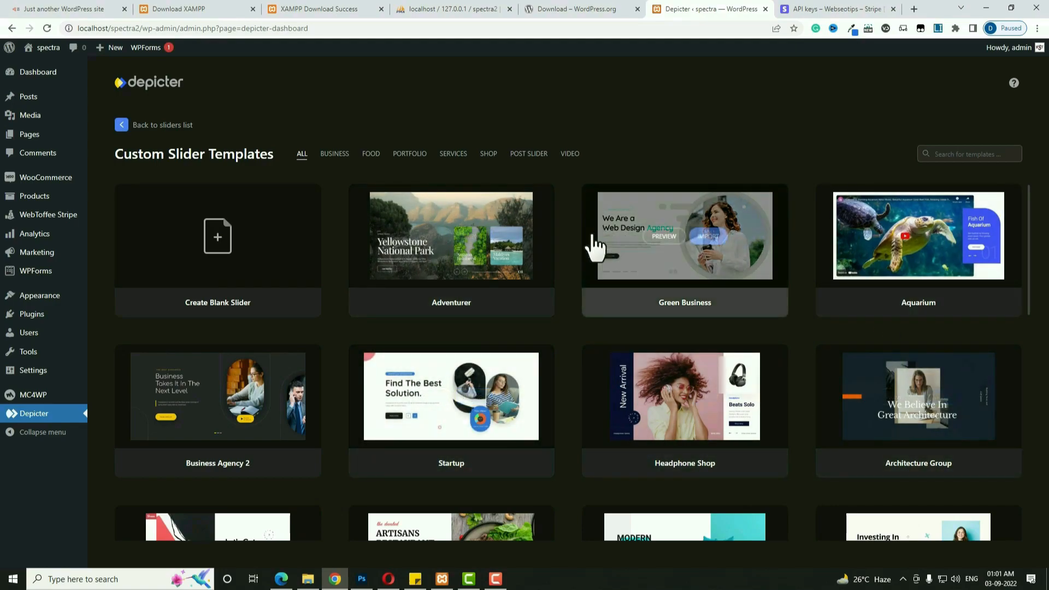
left_click(488, 155)
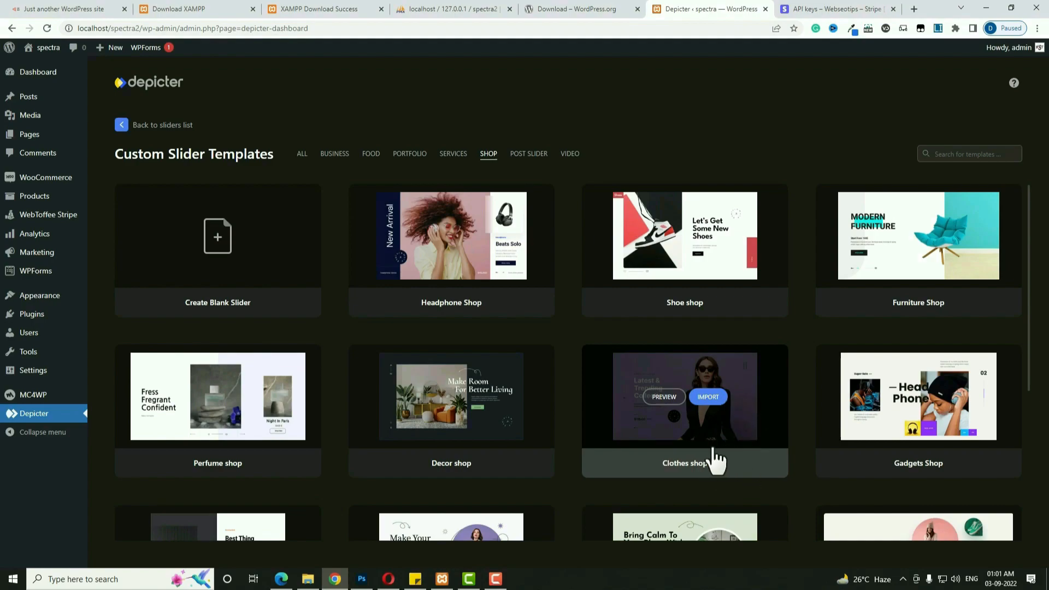
left_click(709, 397)
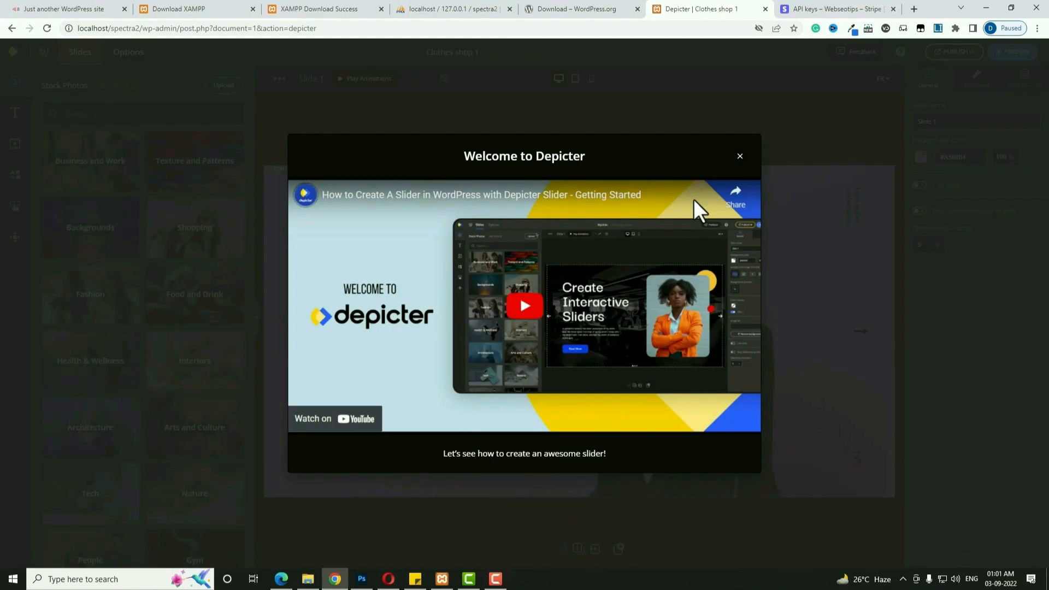
Dismiss the welcome popup and delete the sunglasses model photo from the first slide.
left_click(740, 156)
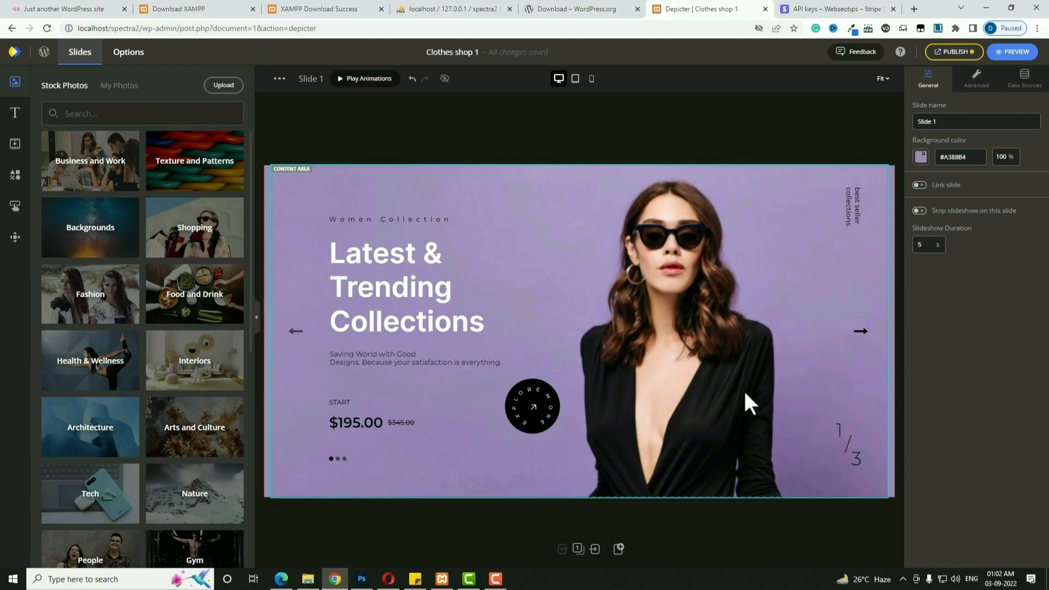
left_click(723, 340)
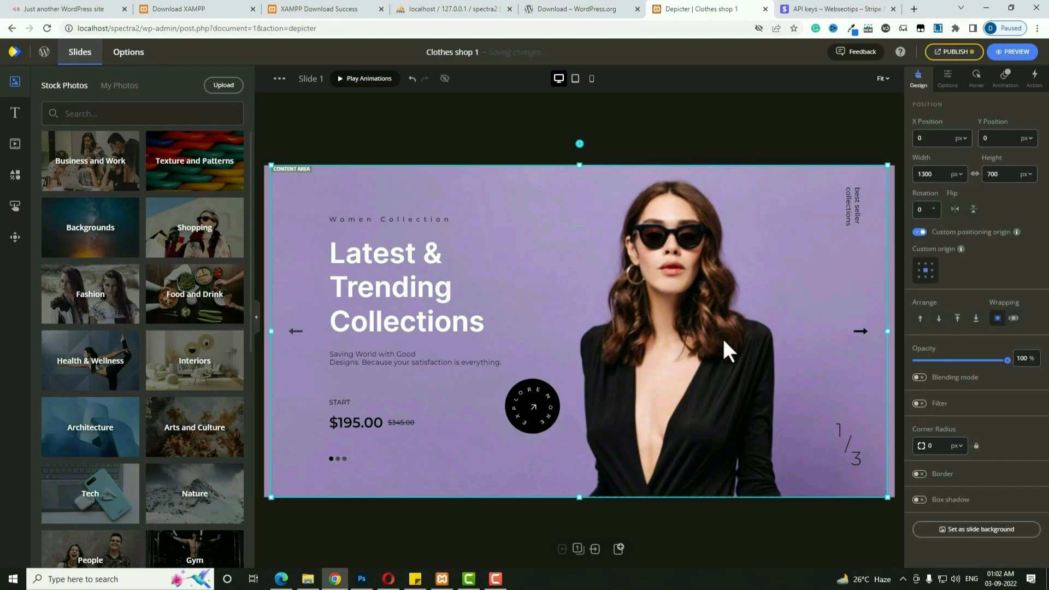
key("Delete")
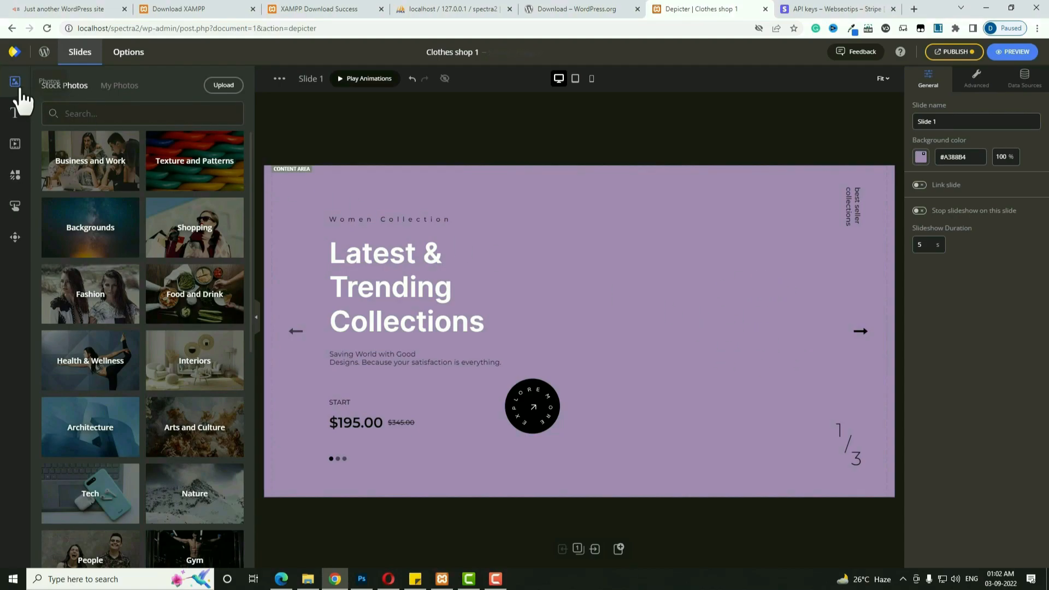
Insert the pink-hoodie girl photo from the Media Library and enlarge it on the slide's right.
left_click(224, 86)
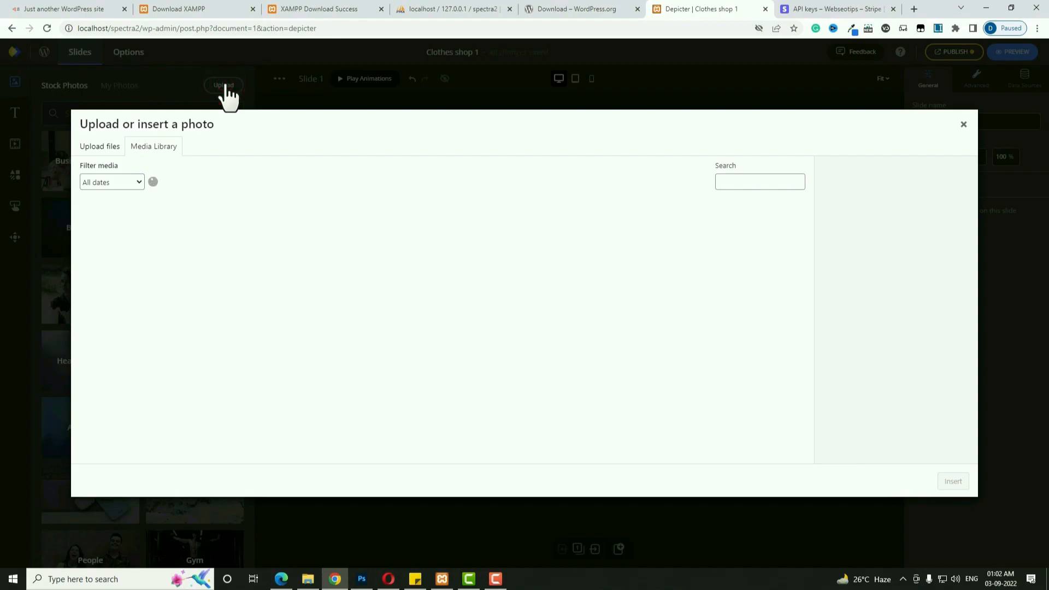
left_click(153, 146)
scroll(551, 368, "down", 10)
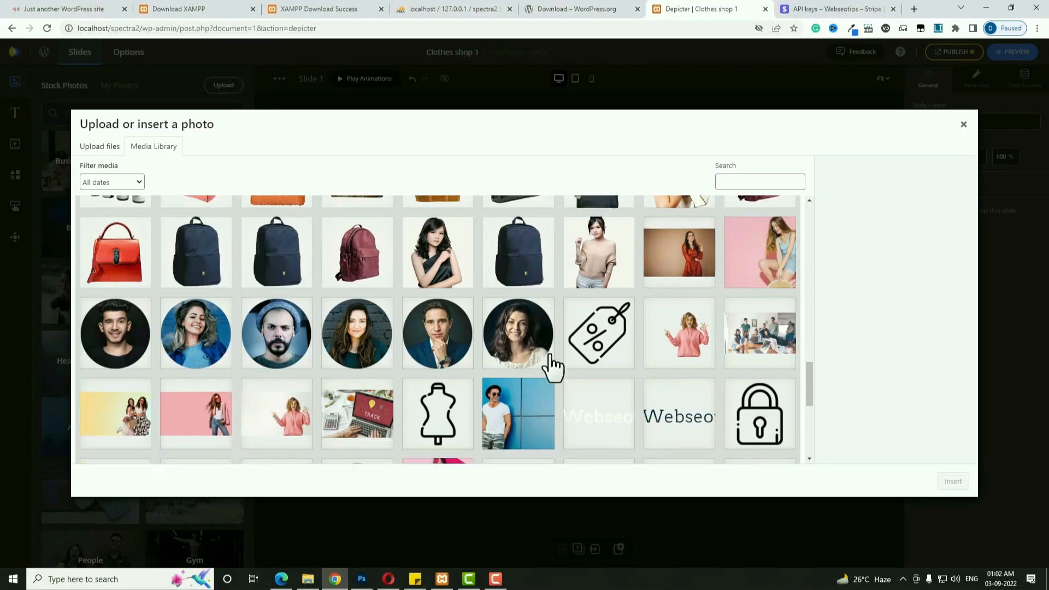
scroll(702, 300, "up", 1)
left_click(699, 295)
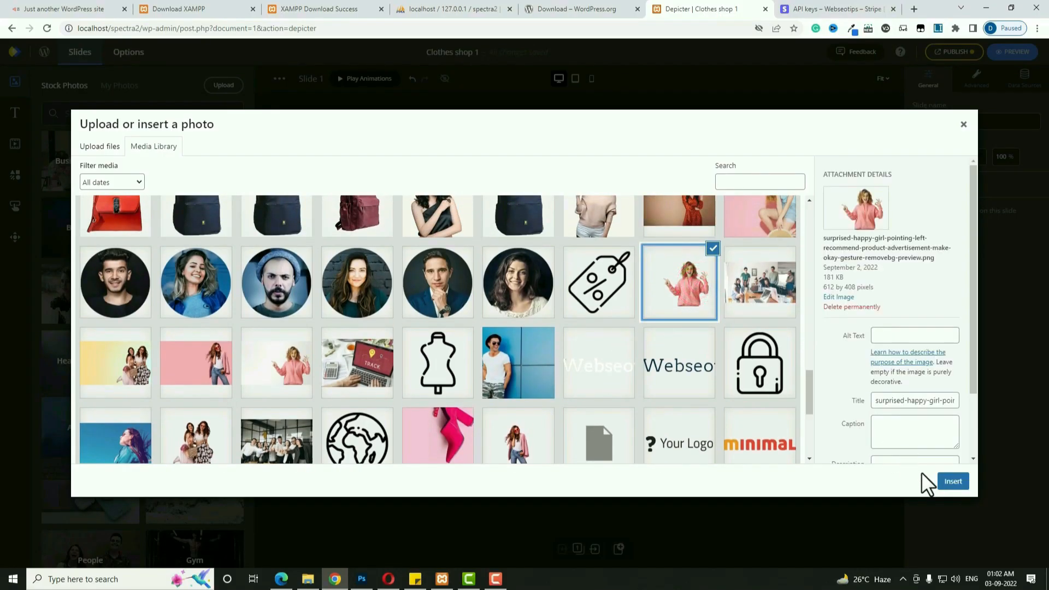
left_click(950, 483)
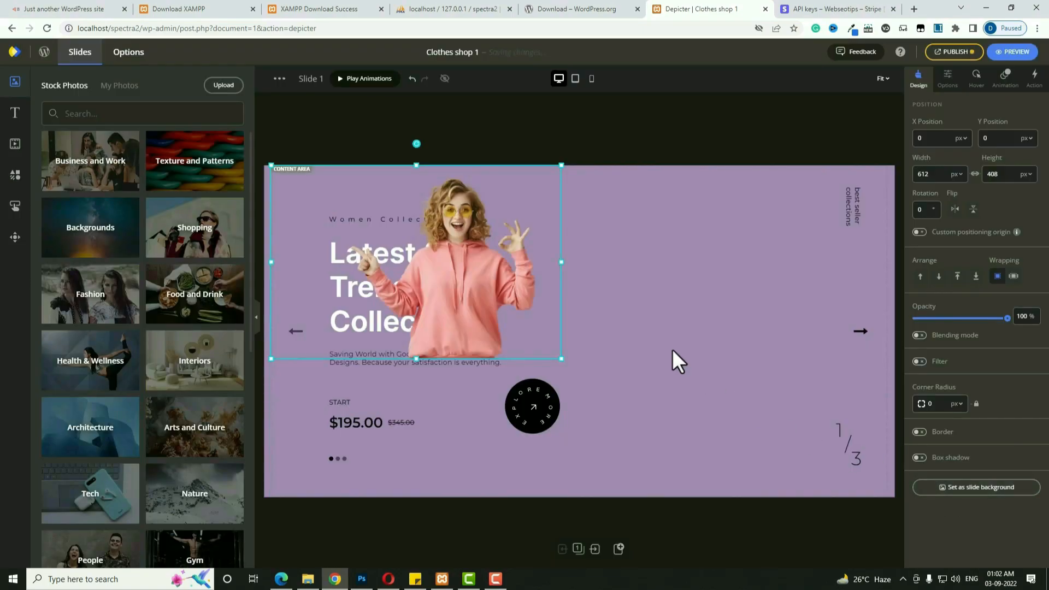
left_click_drag(573, 318, 748, 339)
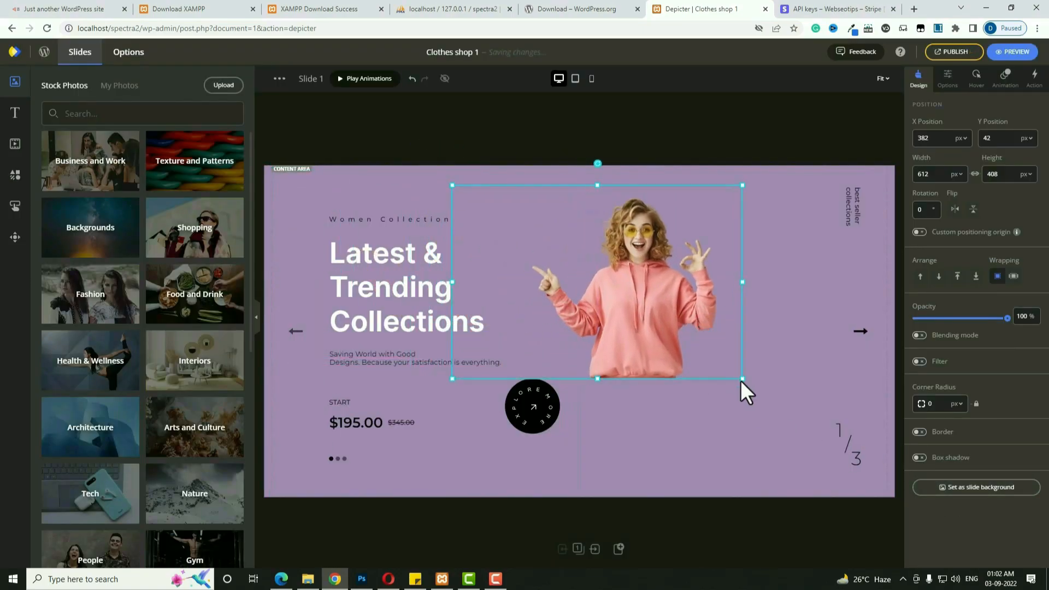
left_click_drag(742, 380, 847, 492)
mouse_move(739, 405)
left_mouse_down()
mouse_move(741, 439)
mouse_move(737, 424)
left_mouse_up()
left_click_drag(649, 215, 645, 161)
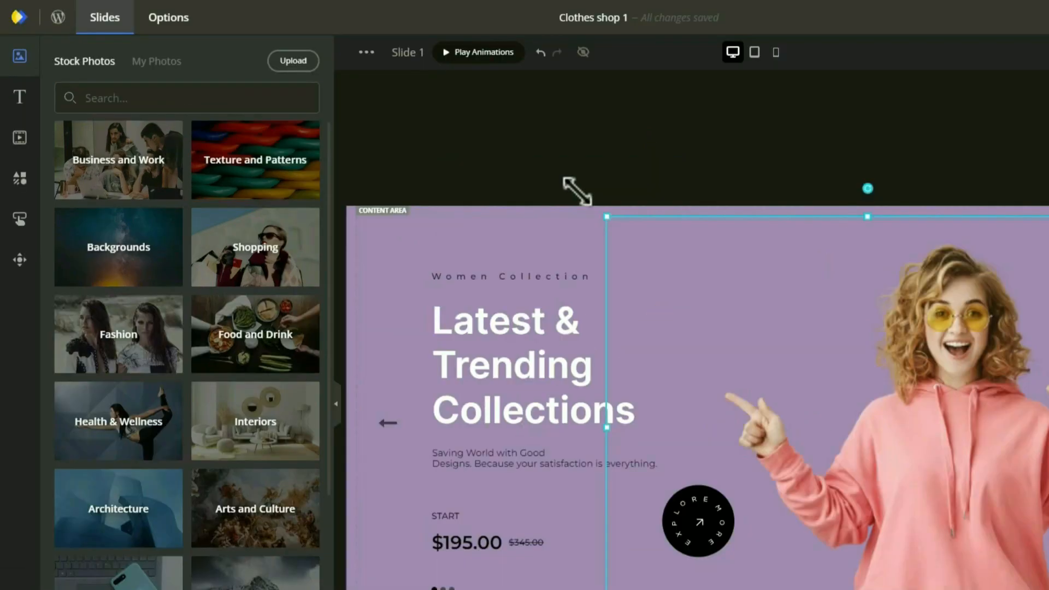
Make the slider full width with a 600 px desktop content height.
left_click(166, 17)
left_click(87, 69)
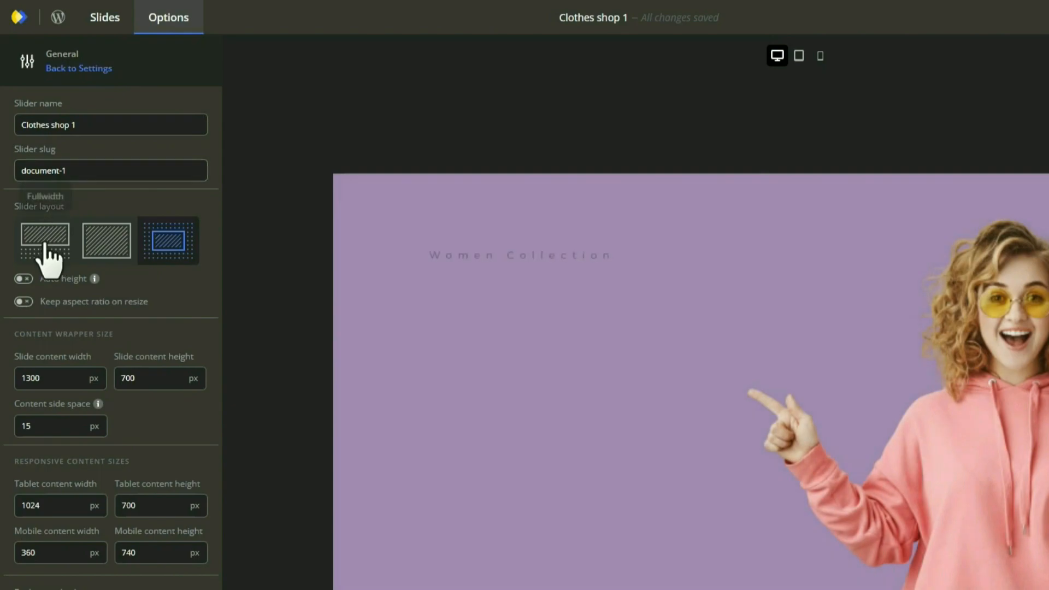
left_click(46, 234)
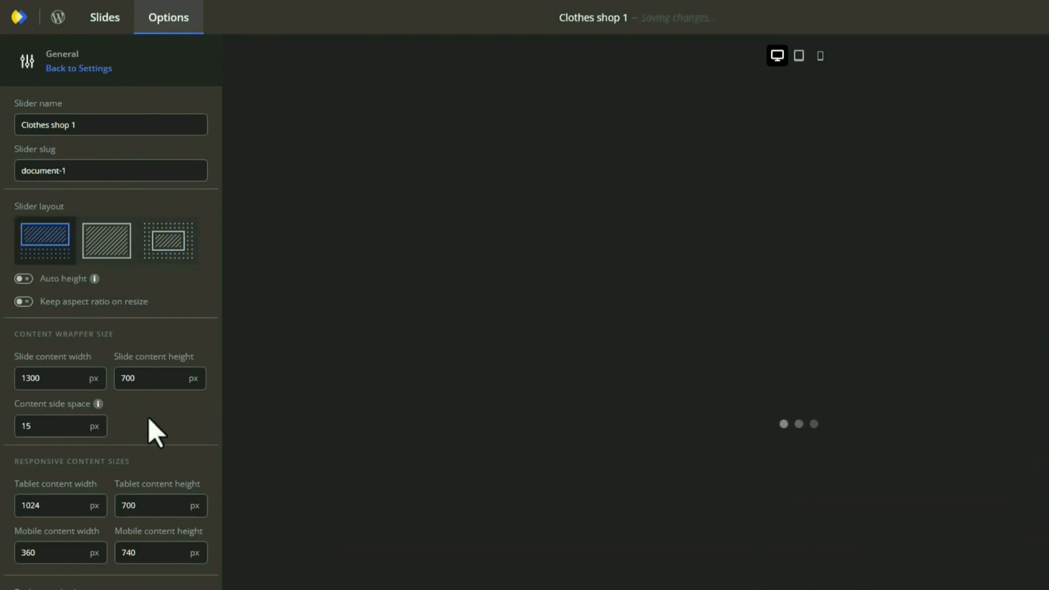
double_click(160, 376)
type("60")
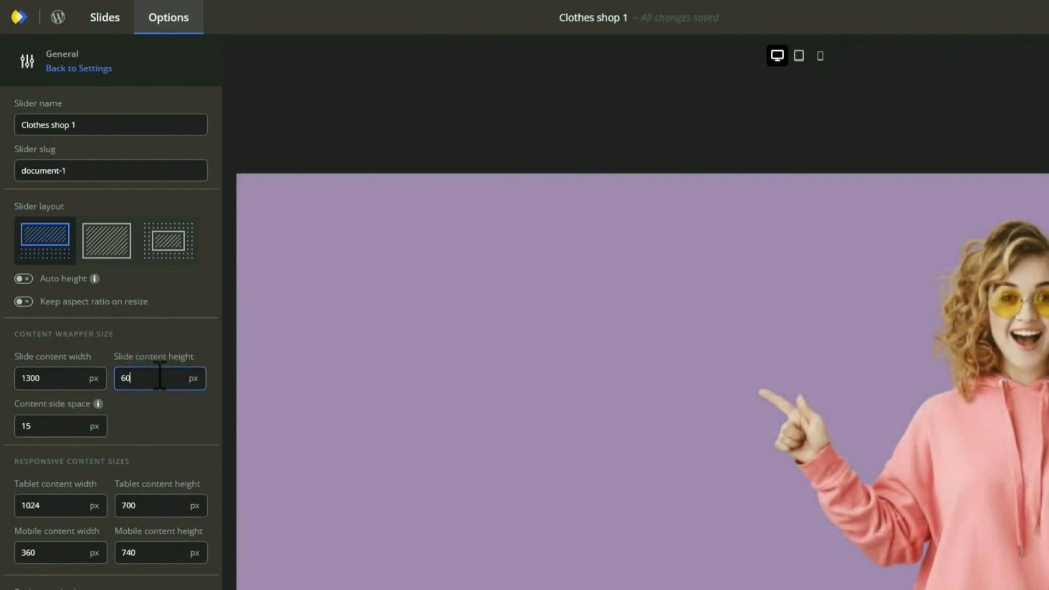
type("0")
Set tablet content height to 500 px and mobile to 450 px, then publish.
double_click(159, 508)
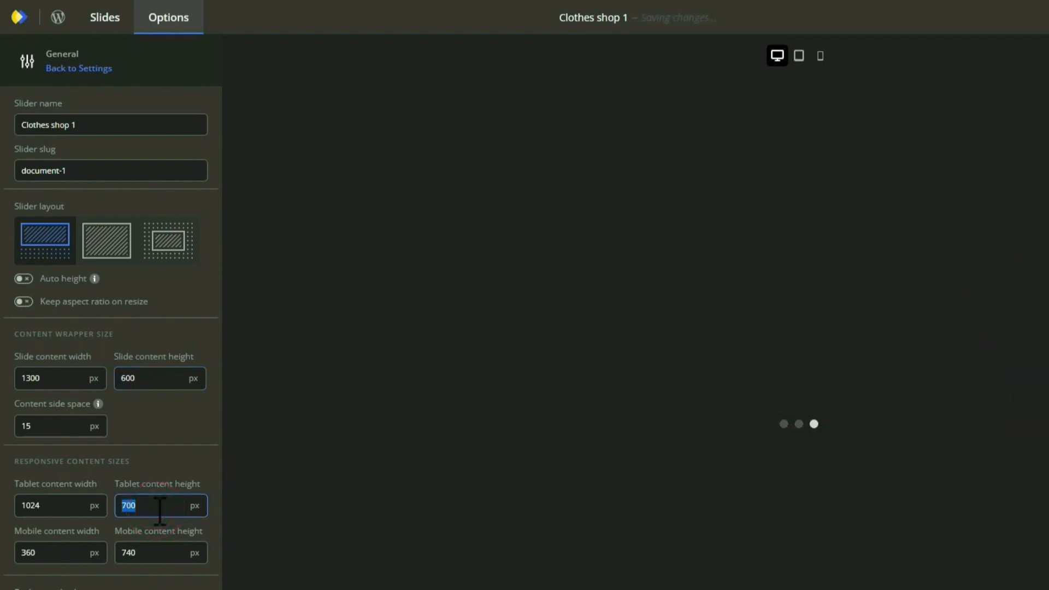
left_click(158, 553)
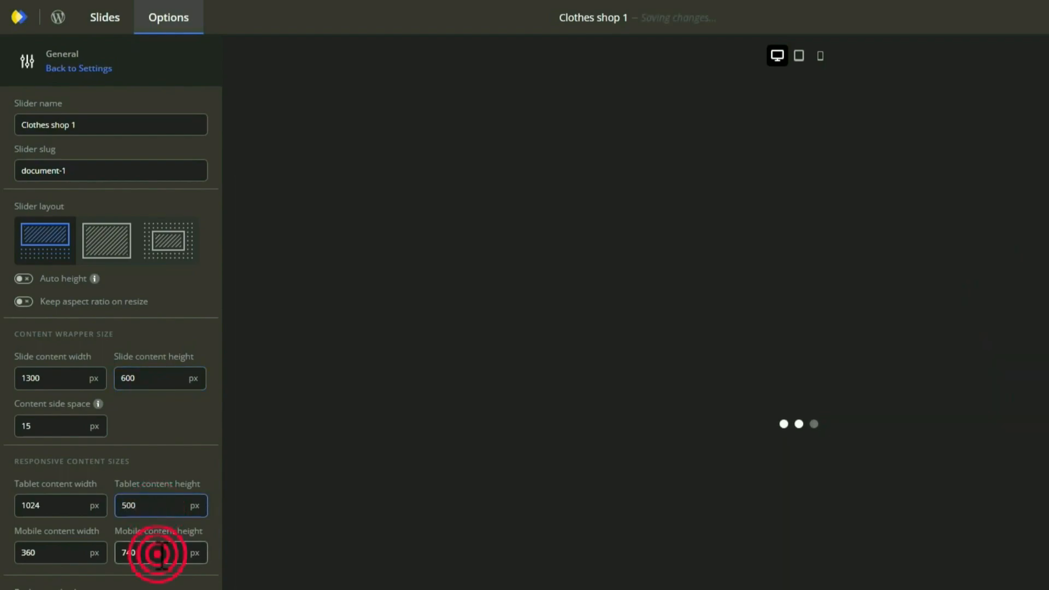
type("45")
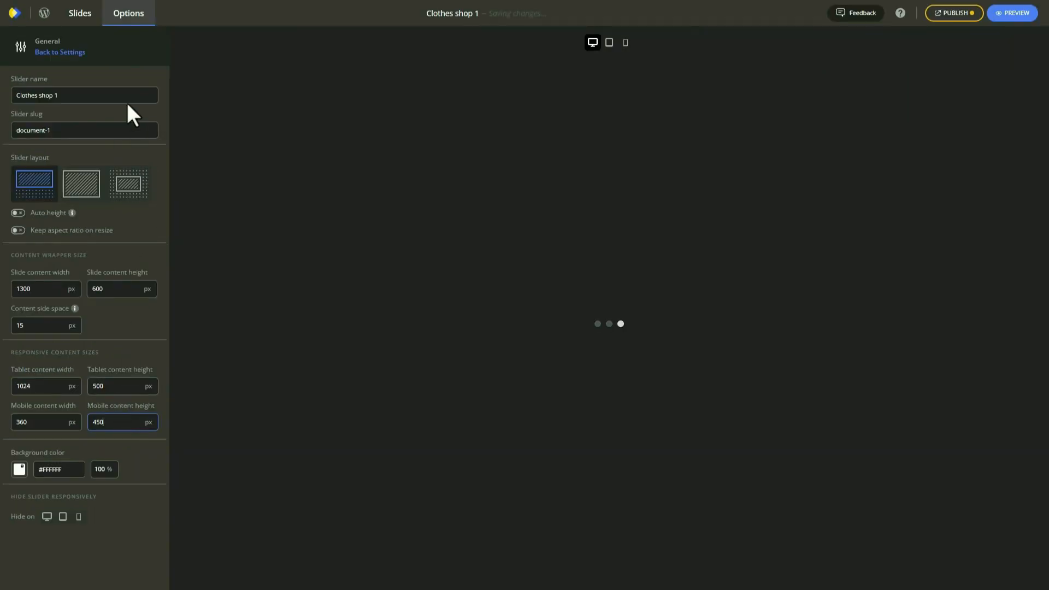
left_click(955, 13)
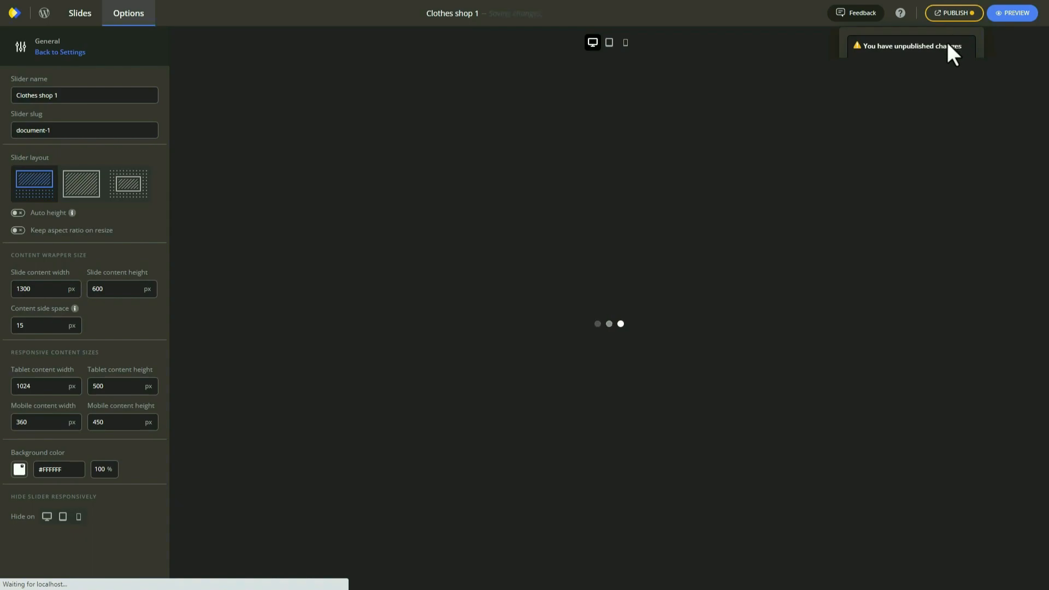
left_click(926, 73)
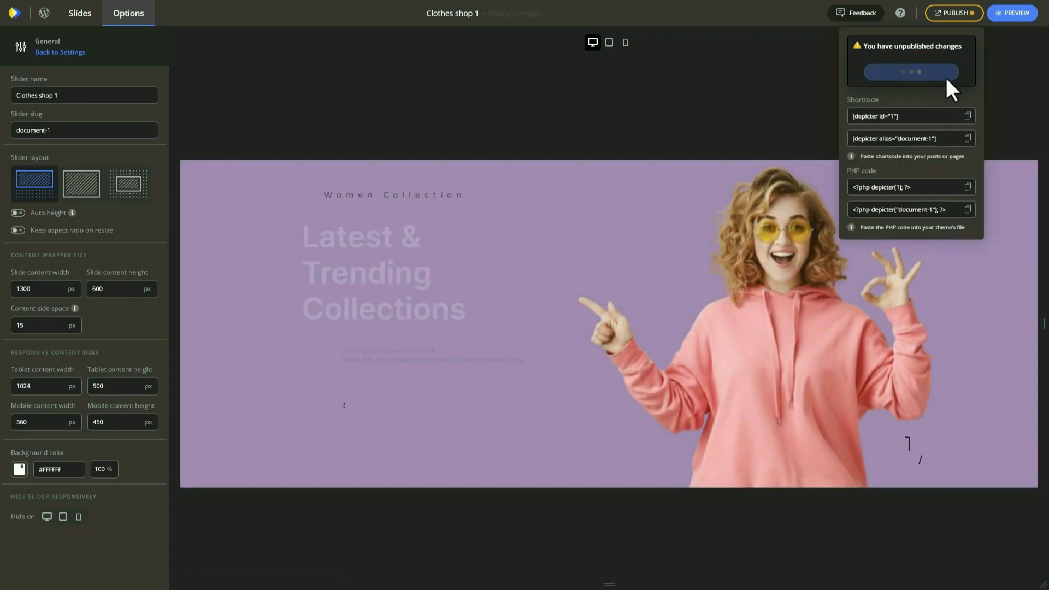
left_click(77, 16)
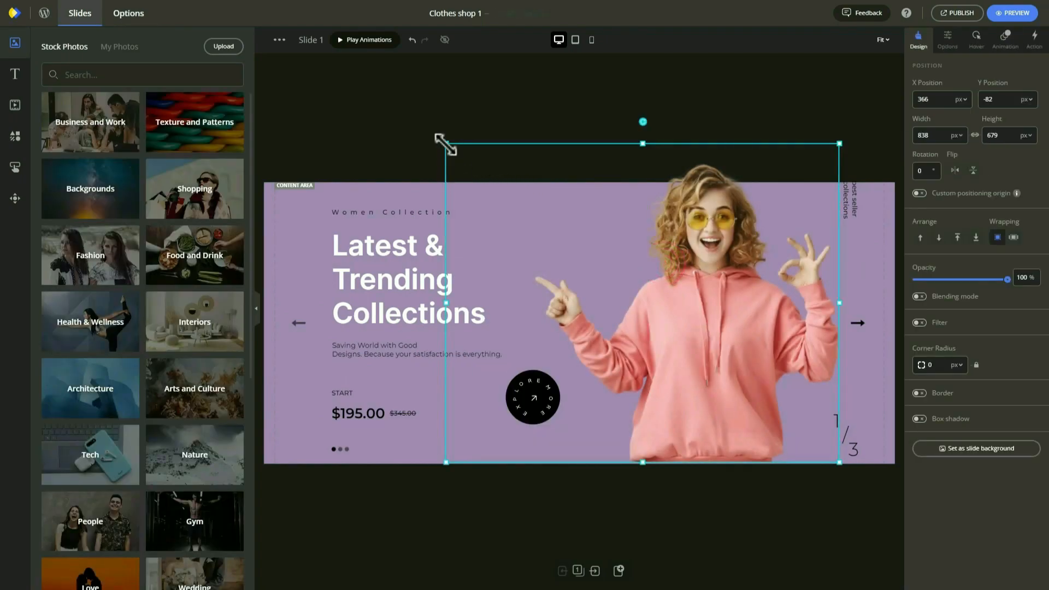
Shrink the model image slightly and delete the $195.00 and $345.00 price texts.
left_click_drag(446, 145, 482, 184)
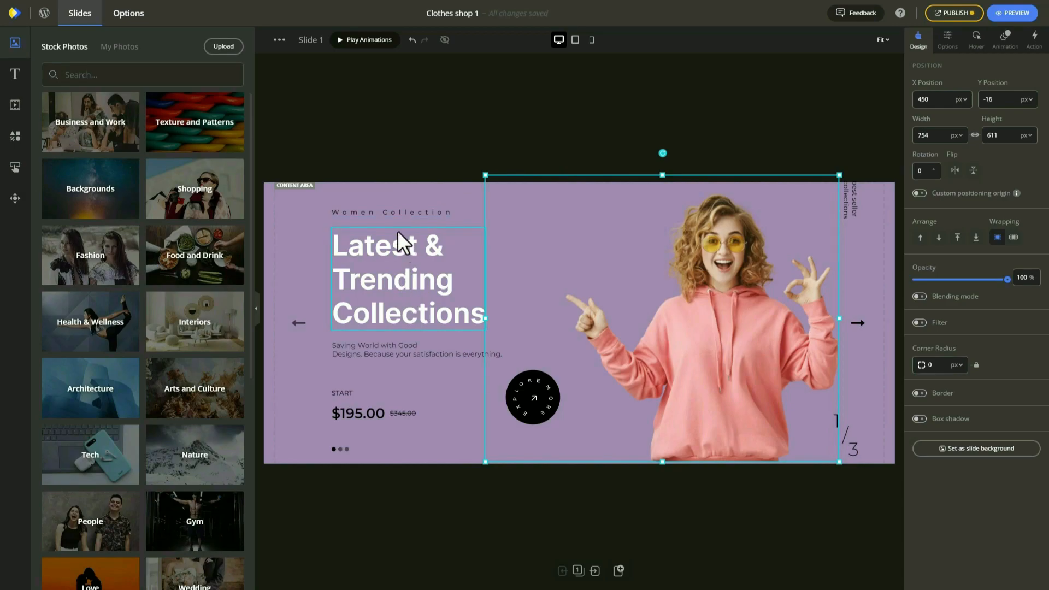
left_click(352, 414)
key("Delete")
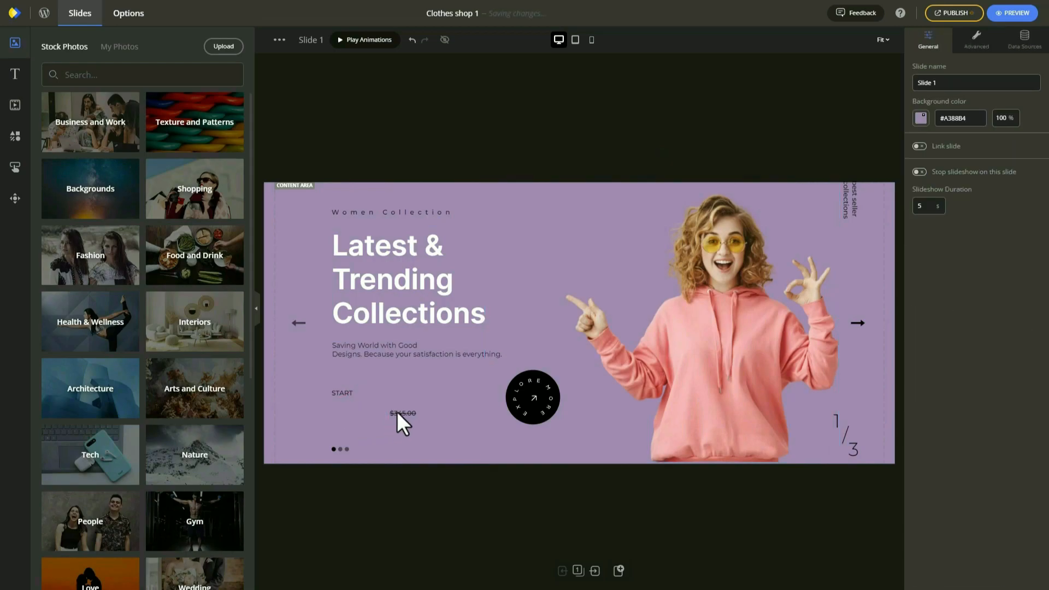
left_click(347, 395)
Add an outlined button below the subtitle and relabel it SHOP NOW.
left_click(17, 168)
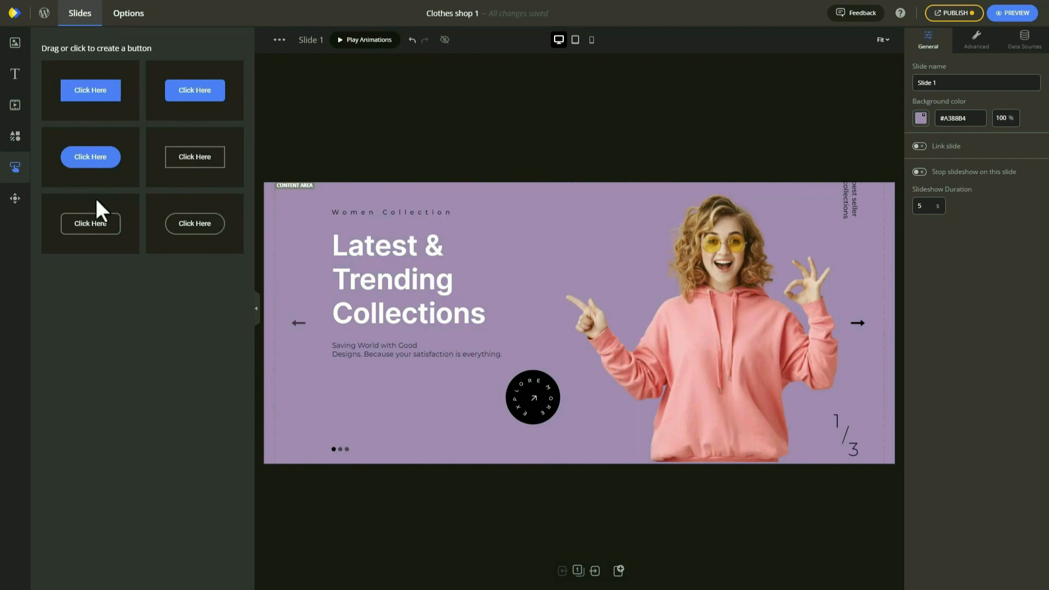
left_click(128, 232)
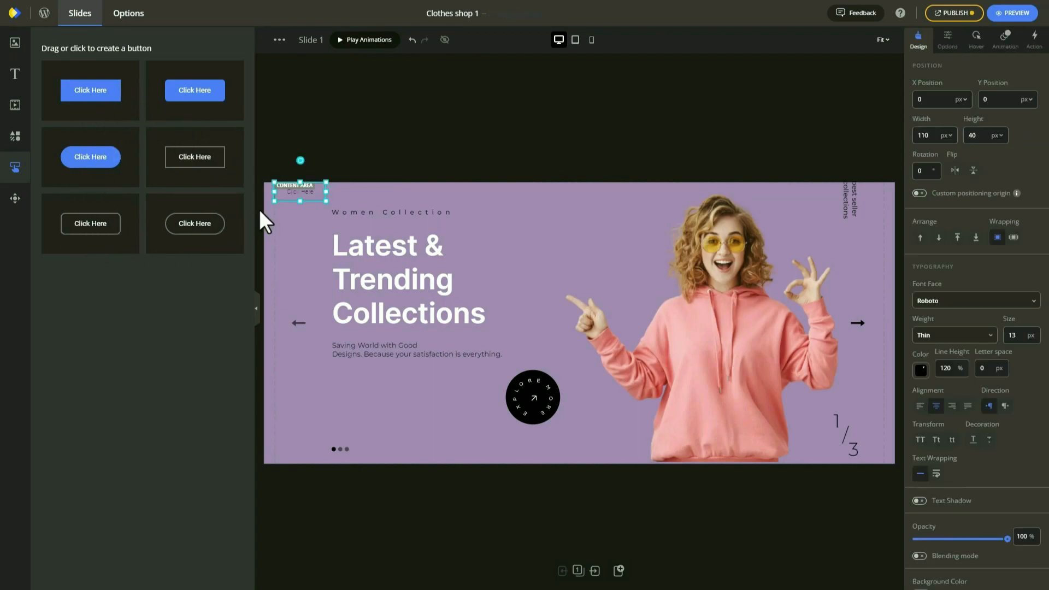
left_click_drag(307, 193, 367, 390)
double_click(367, 389)
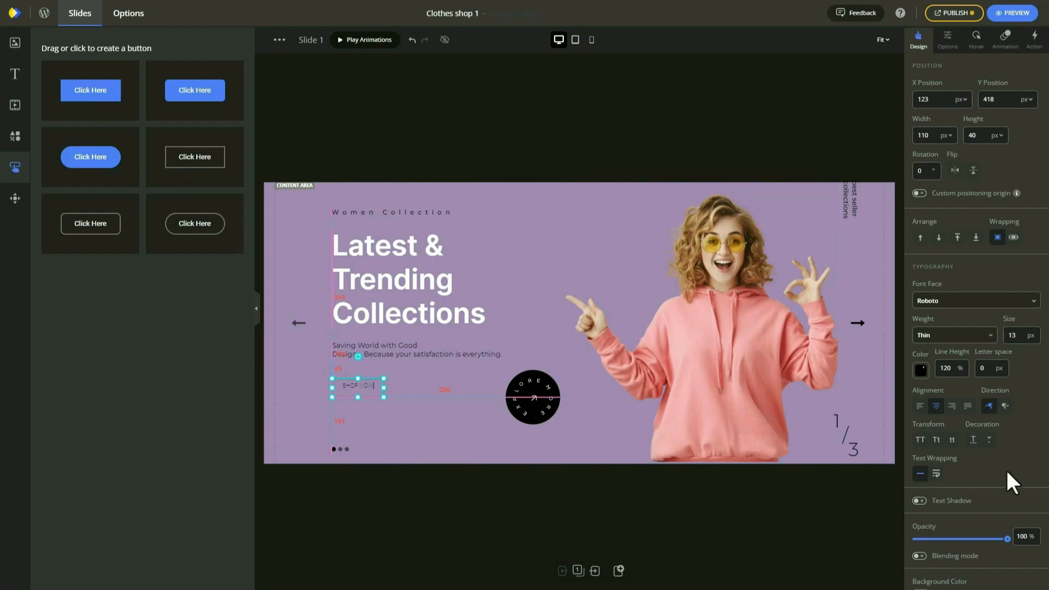
Style the button text at 18 px Medium weight with black text and a black border.
double_click(1015, 335)
left_click(932, 337)
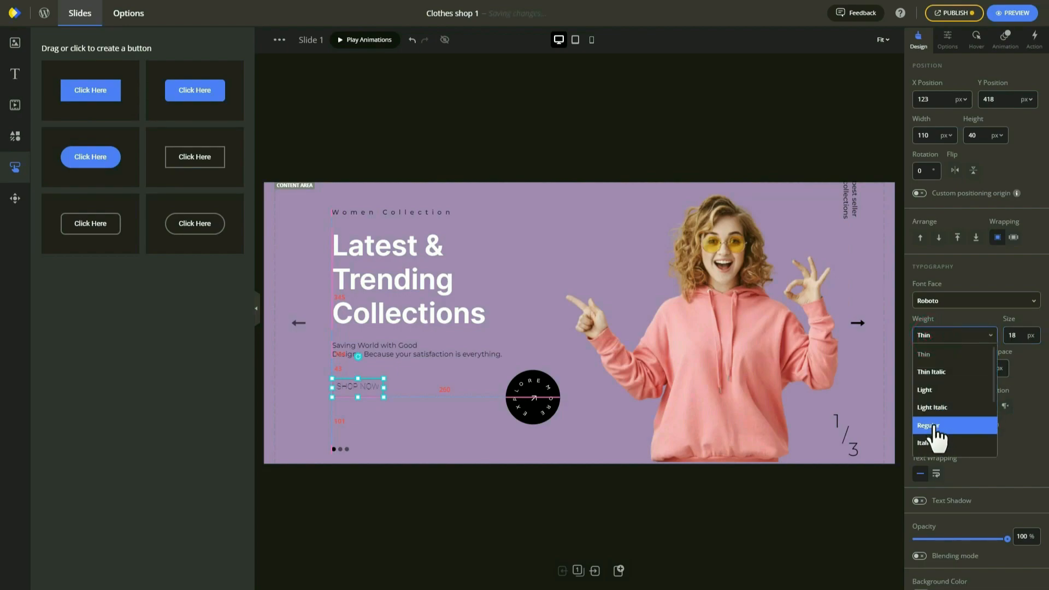
scroll(934, 427, "down", 3)
left_click(942, 407)
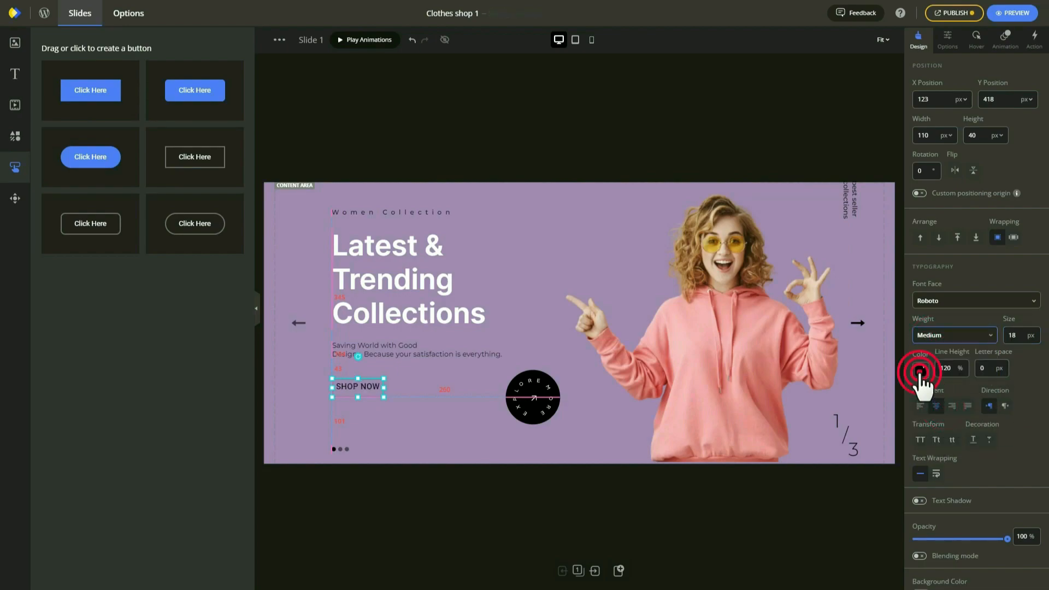
left_click(920, 371)
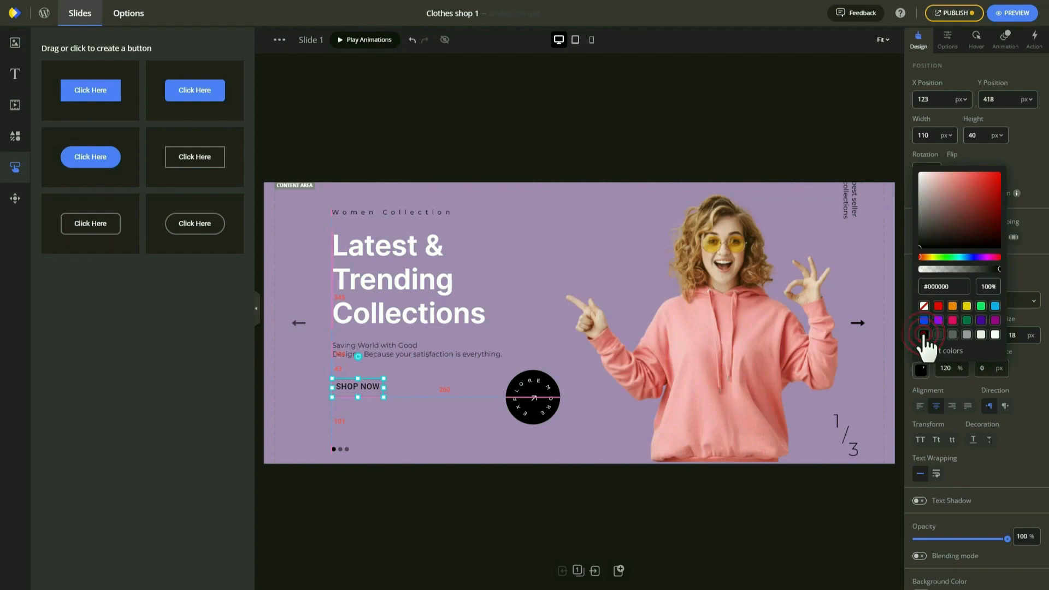
left_click(1036, 407)
scroll(1028, 432, "down", 5)
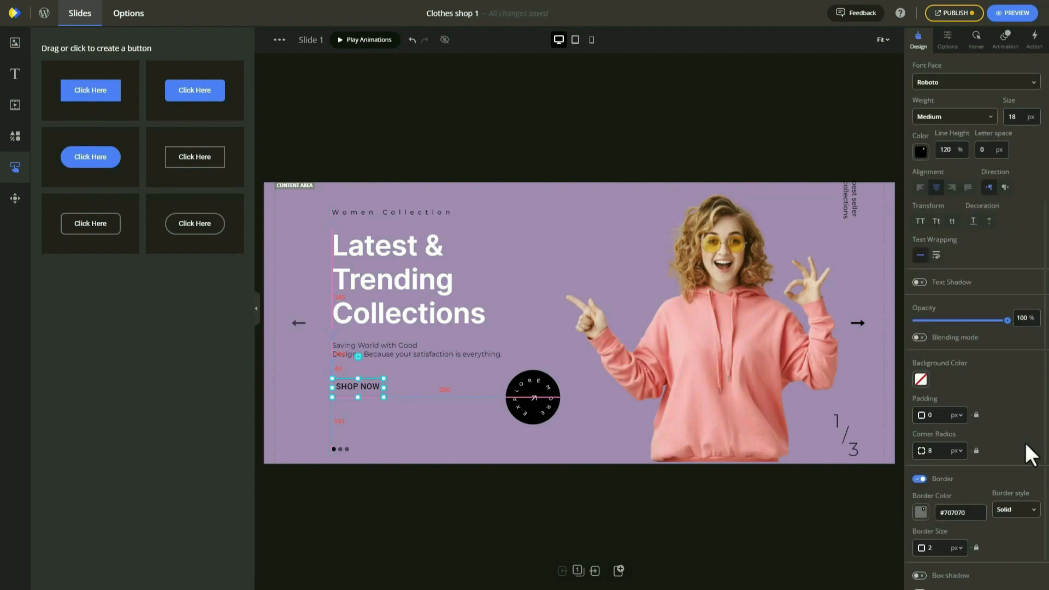
left_click(918, 470)
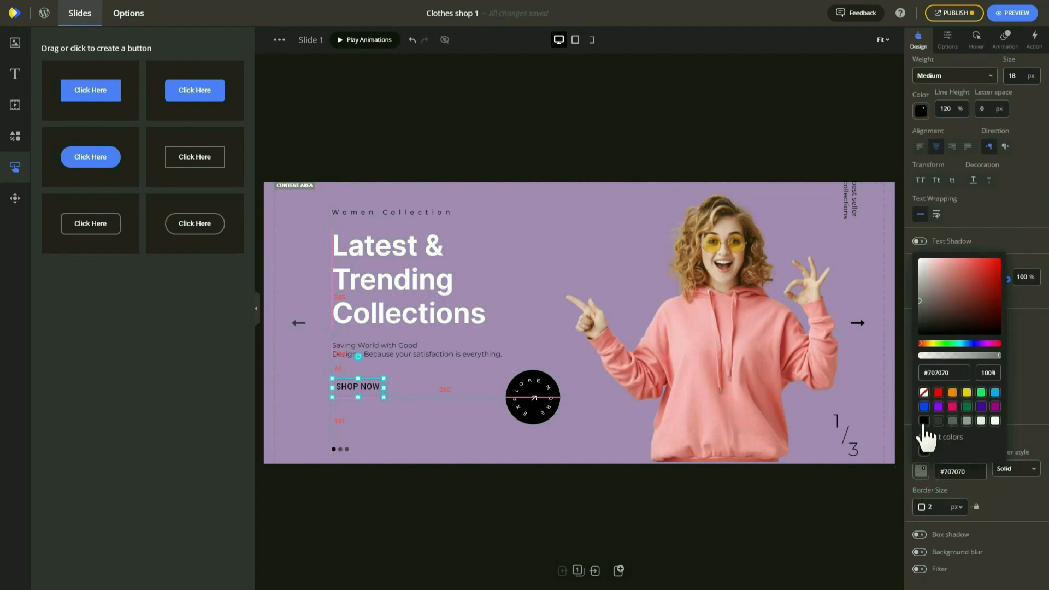
left_click(924, 420)
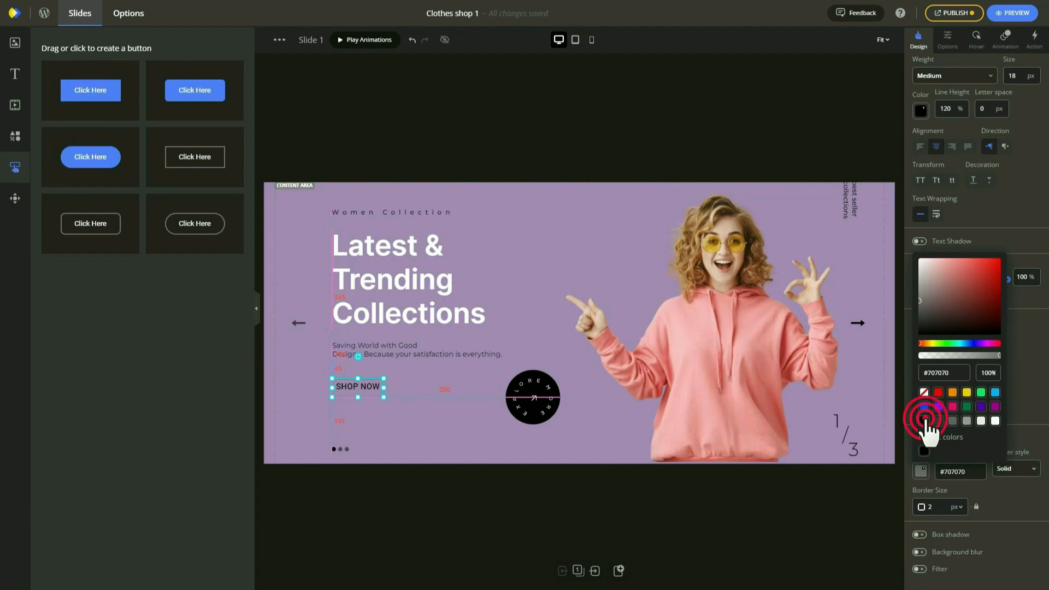
Widen the SHOP NOW button slightly.
left_click(413, 375)
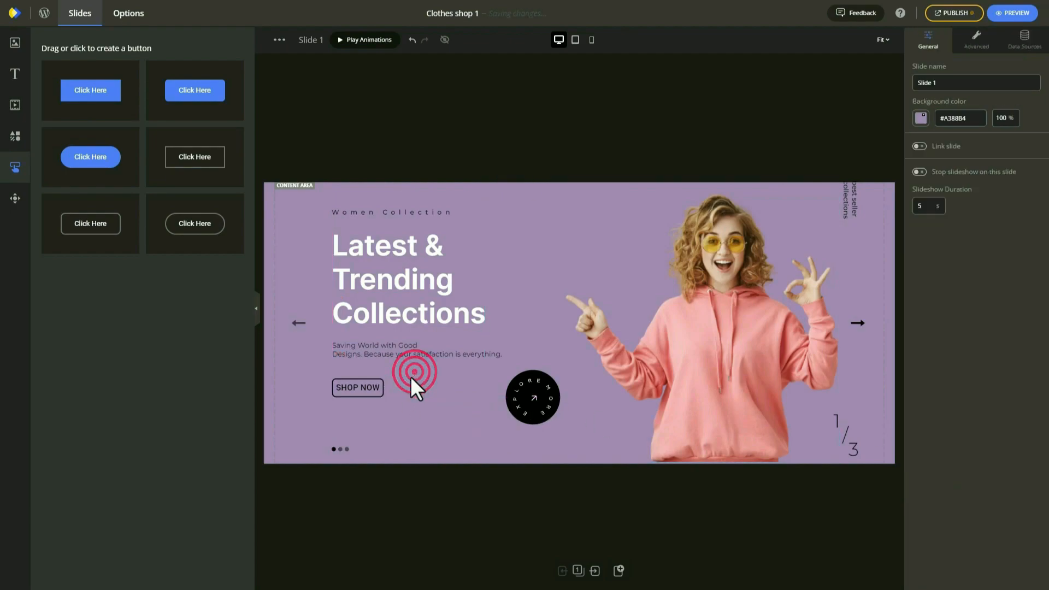
left_click(385, 399)
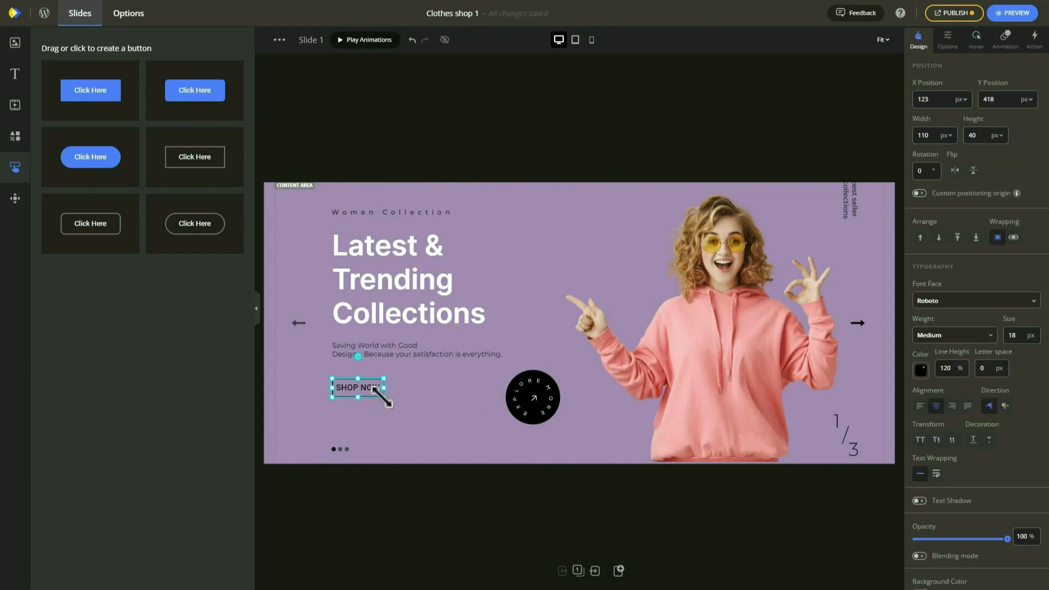
left_click_drag(388, 398, 390, 398)
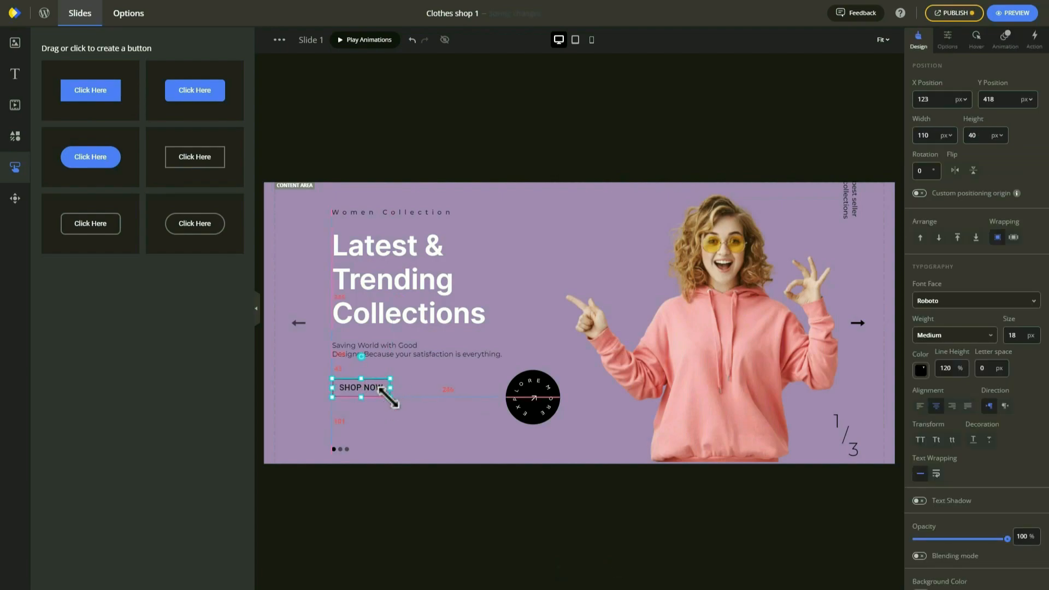
left_click(411, 434)
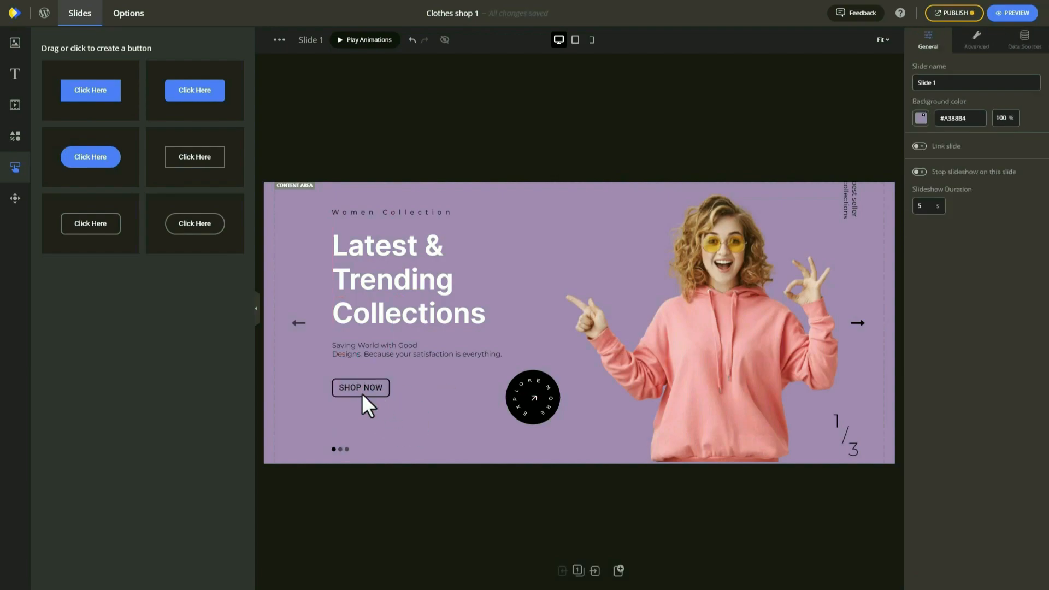
Delete the circular Explore badge from the first slide.
left_click(536, 382)
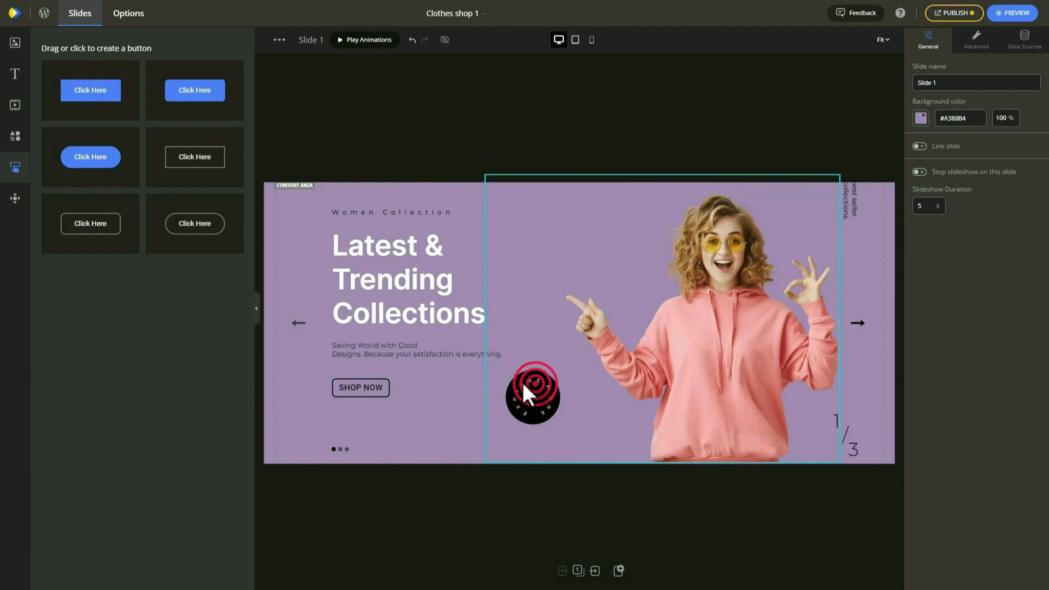
left_click(591, 319)
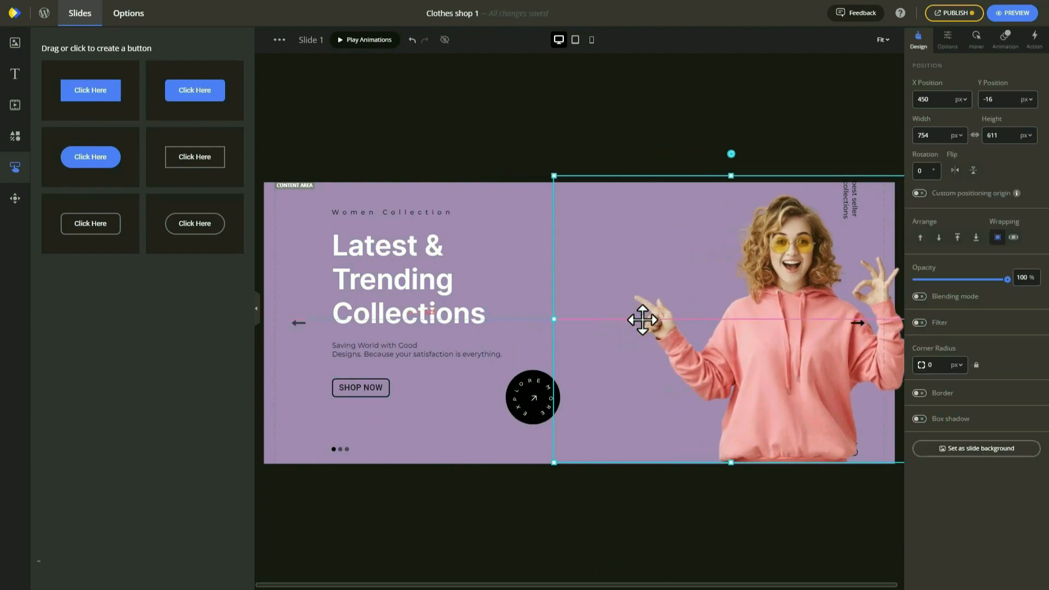
left_click(517, 391)
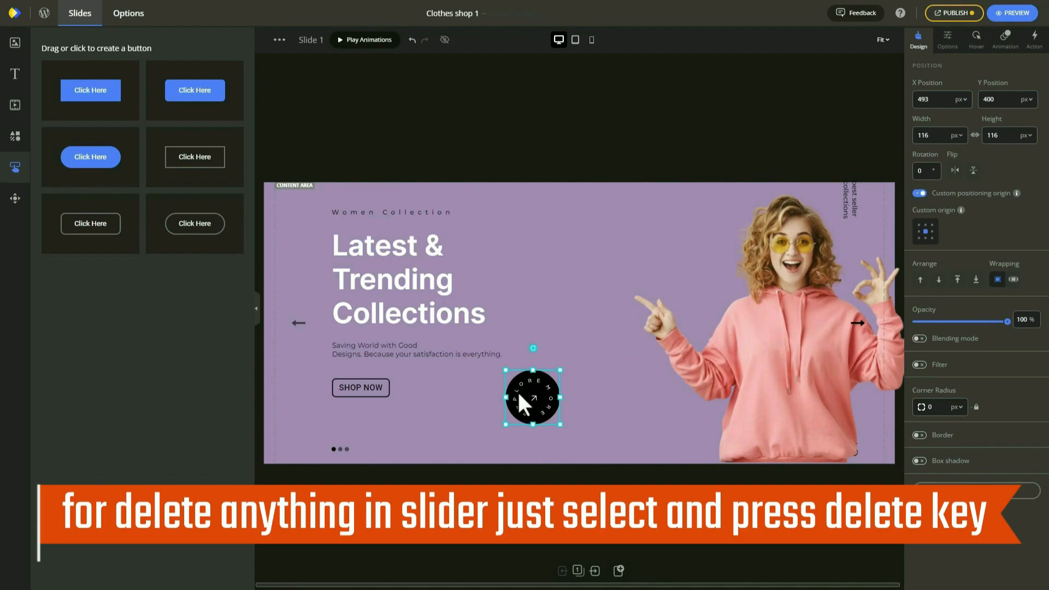
key("Delete")
Nudge the model image slightly left and view the slide in tablet layout.
left_click(717, 369)
left_click_drag(694, 370, 693, 365)
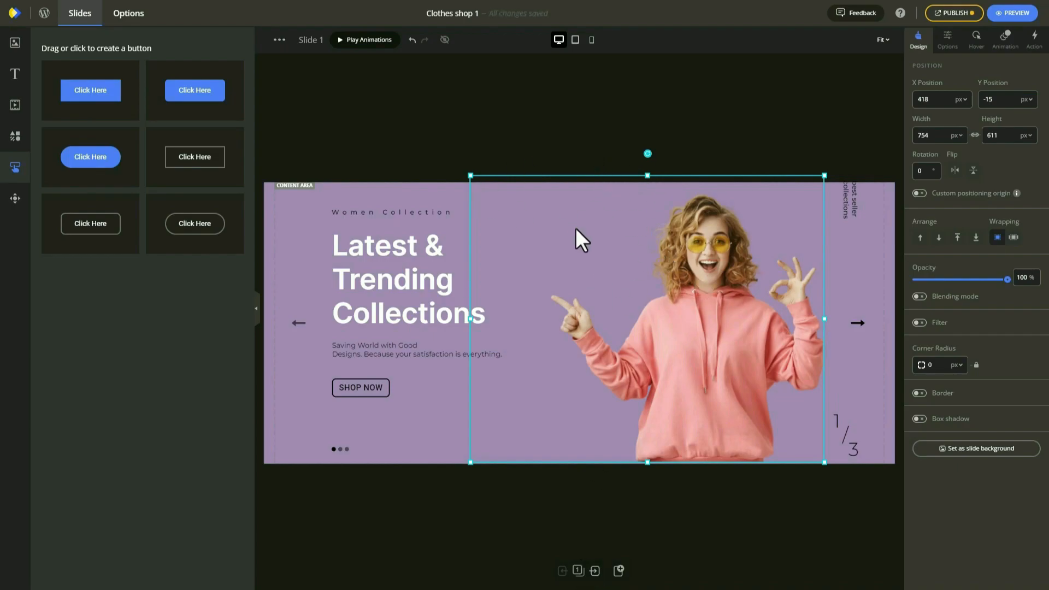
left_click(578, 42)
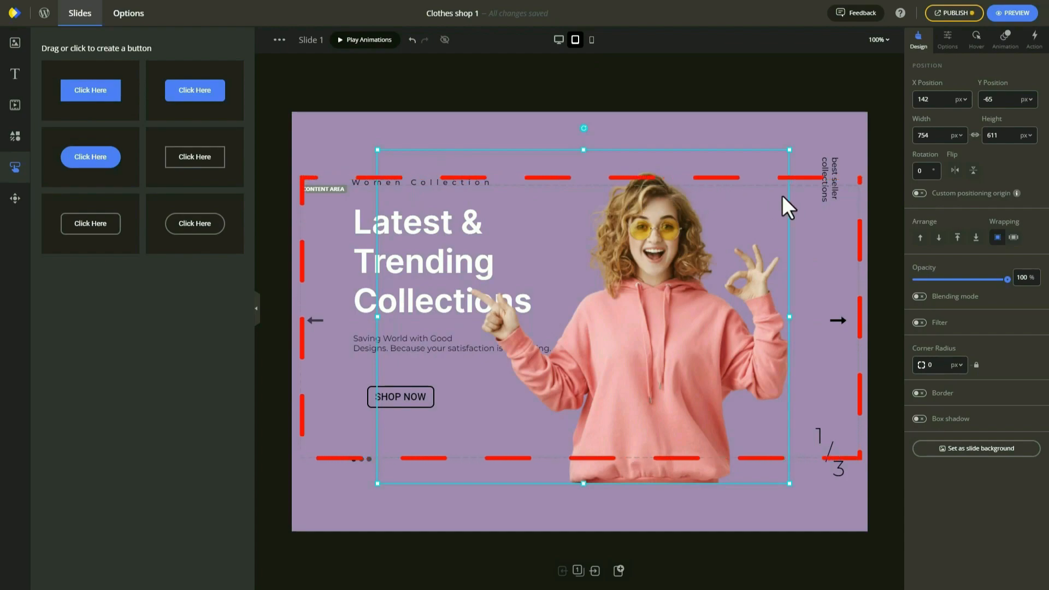
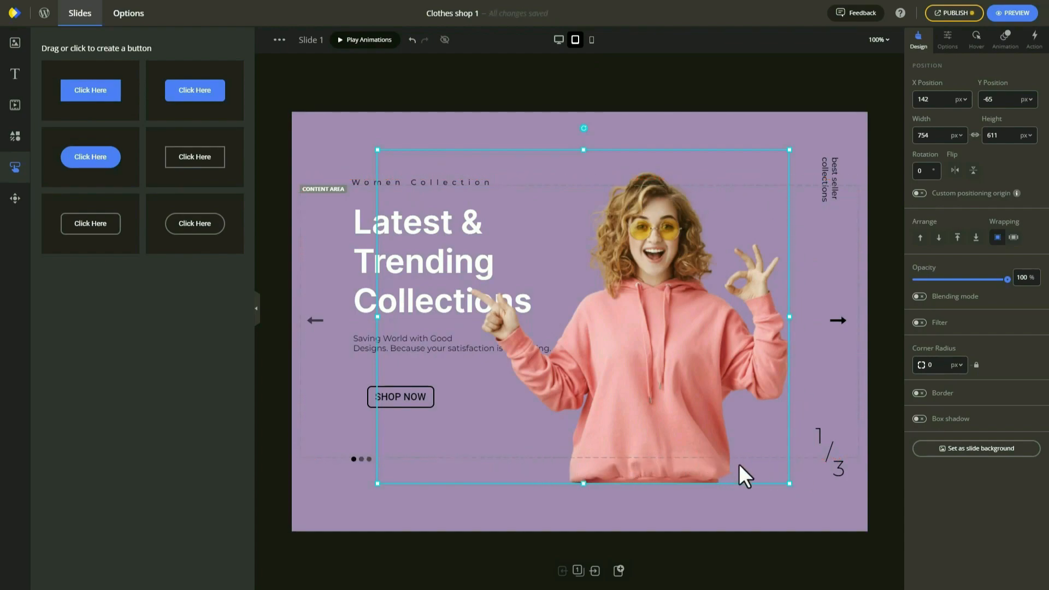
Shrink the tablet-layout model photo to 584x473 and nudge it slightly right.
left_click_drag(790, 485, 755, 453)
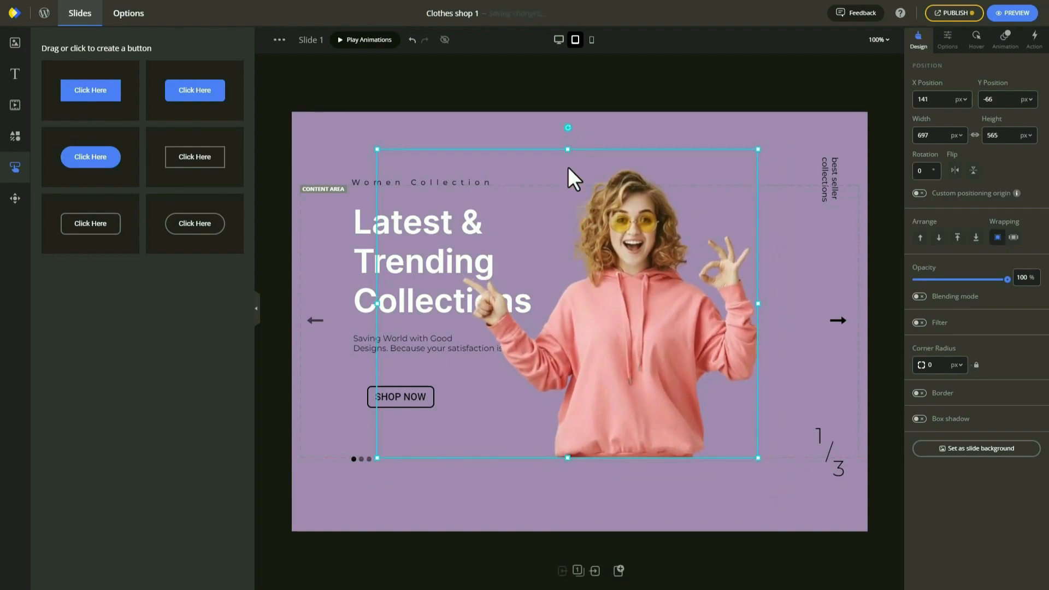
left_click_drag(377, 148, 439, 200)
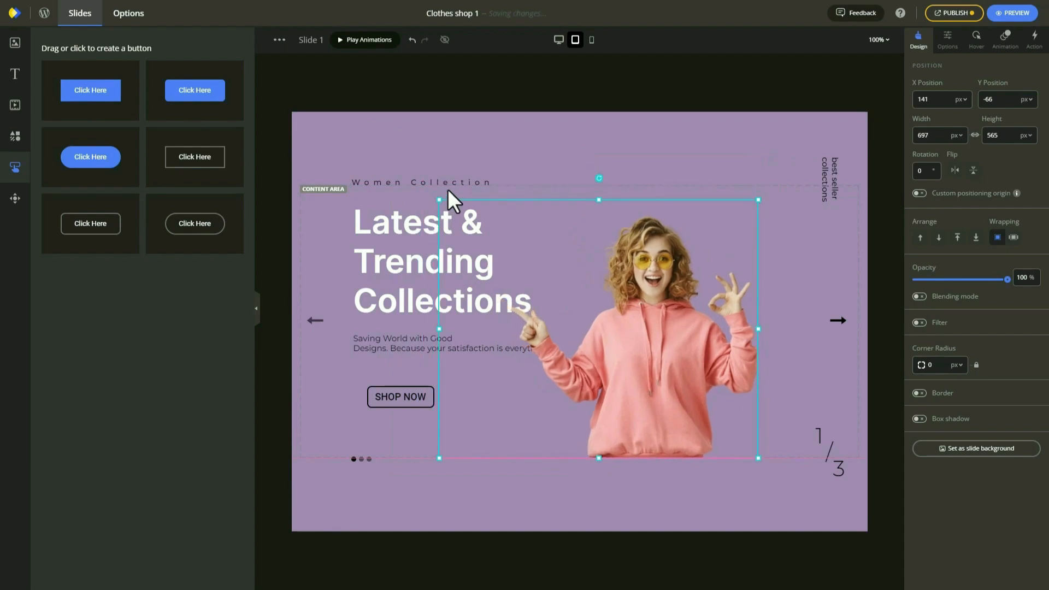
left_click_drag(581, 263, 592, 259)
Lower the subtitle, headline and Women Collection text on the tablet slide.
left_click_drag(392, 349, 379, 403)
left_click(394, 395)
mouse_move(386, 304)
left_mouse_down()
mouse_move(382, 320)
mouse_move(388, 300)
left_mouse_up()
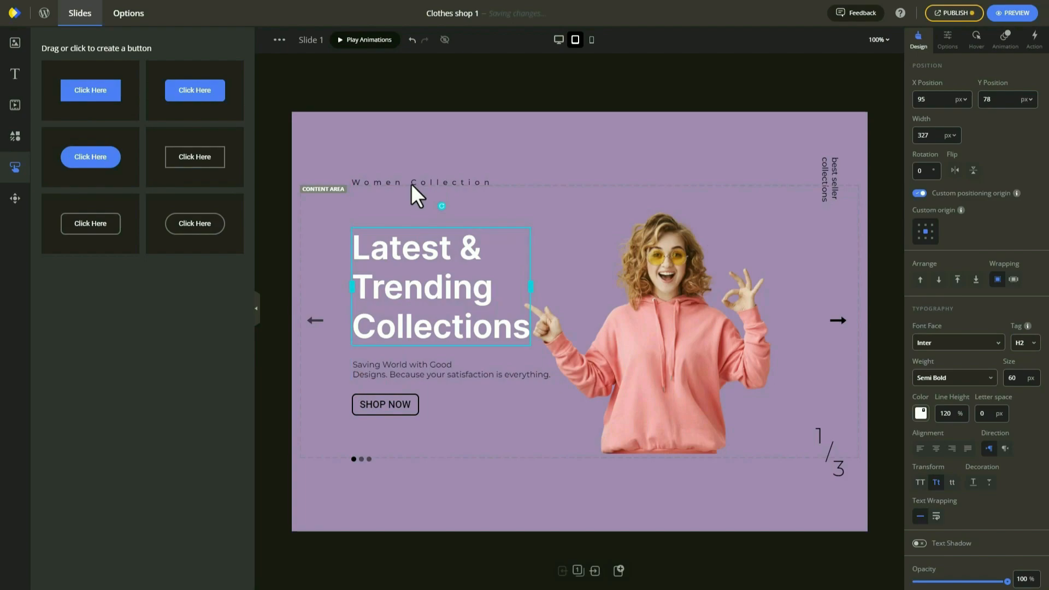
left_click_drag(390, 182, 392, 213)
Rename the line to 'Women Dress' and align it with the headline in tablet and desktop layouts.
double_click(392, 214)
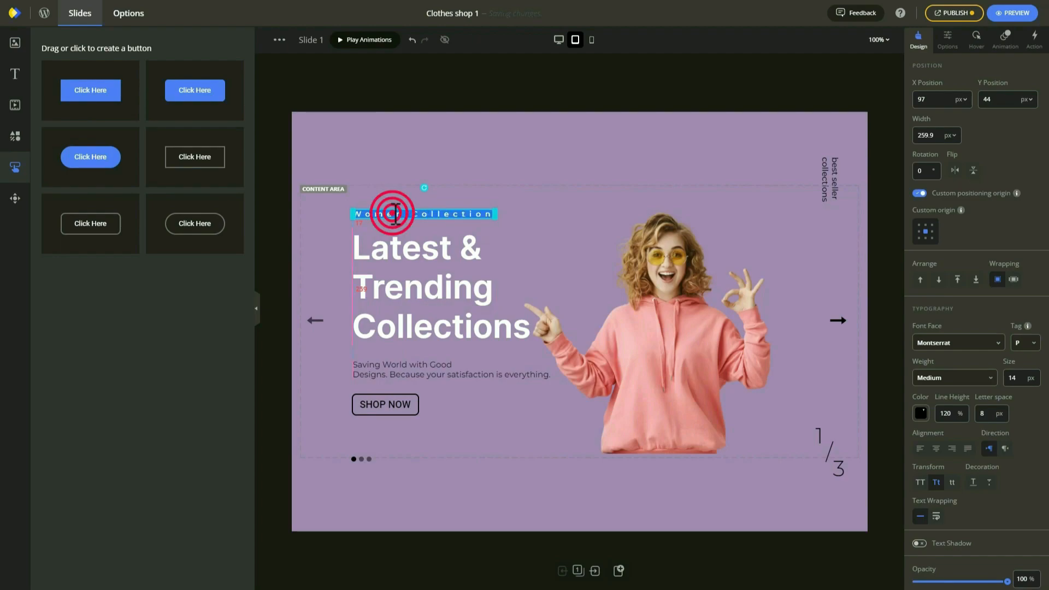
double_click(418, 213)
type("Dress")
left_click(408, 171)
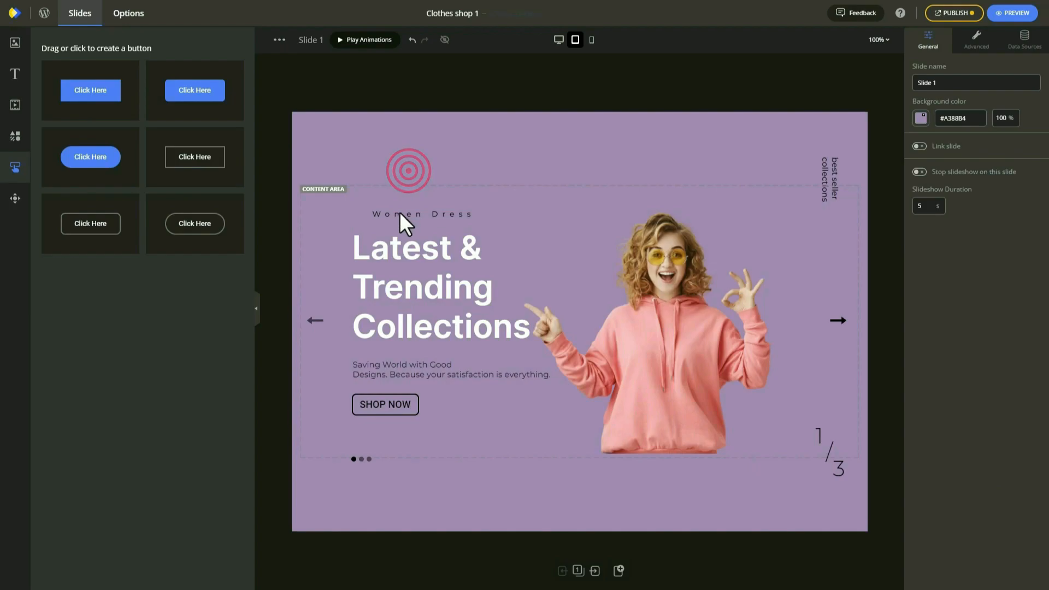
left_click_drag(372, 215, 379, 215)
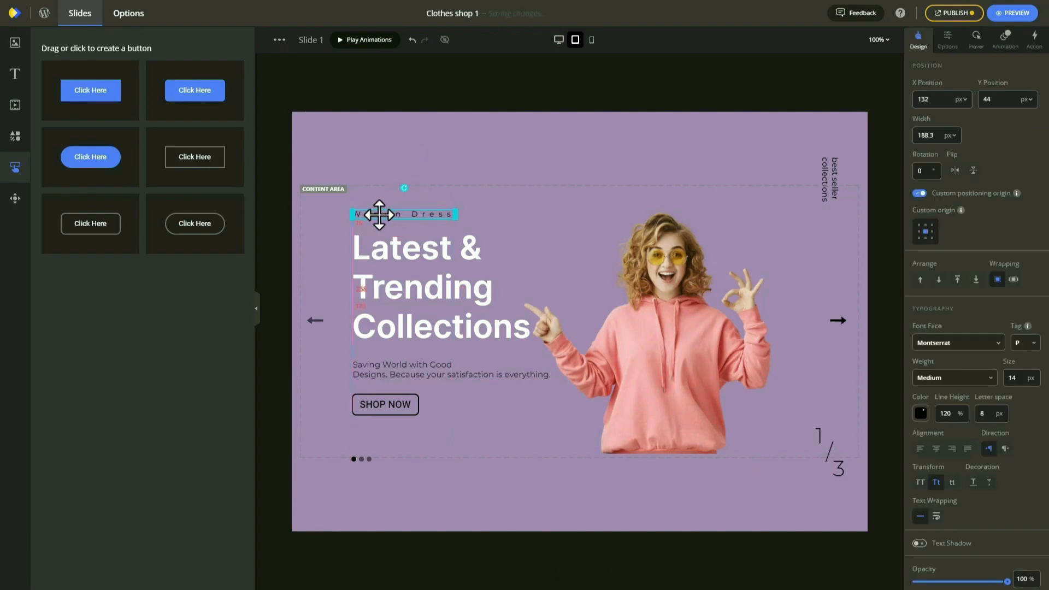
left_click(559, 40)
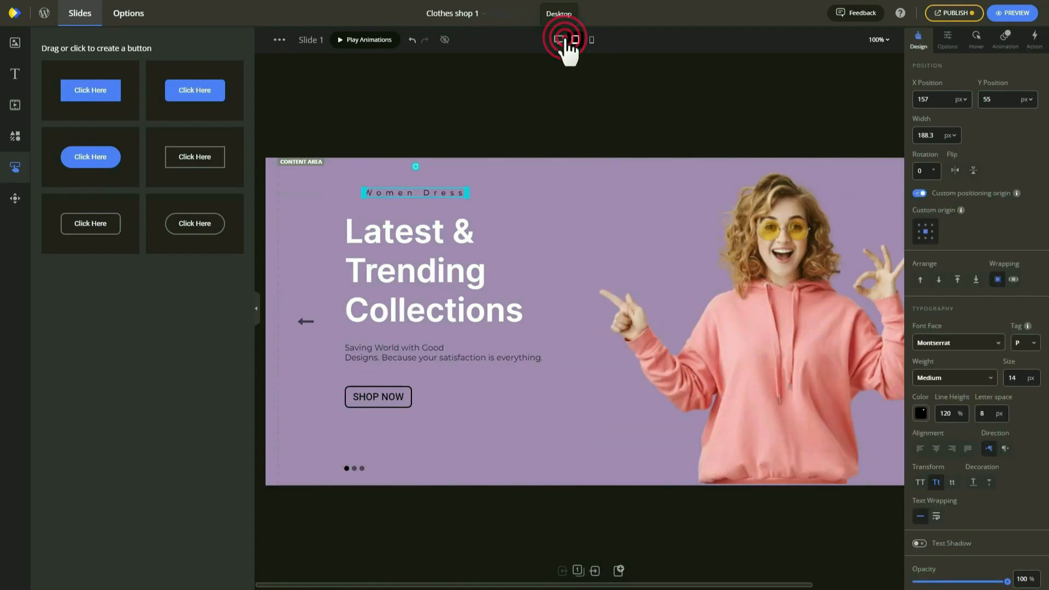
left_click_drag(414, 191, 394, 189)
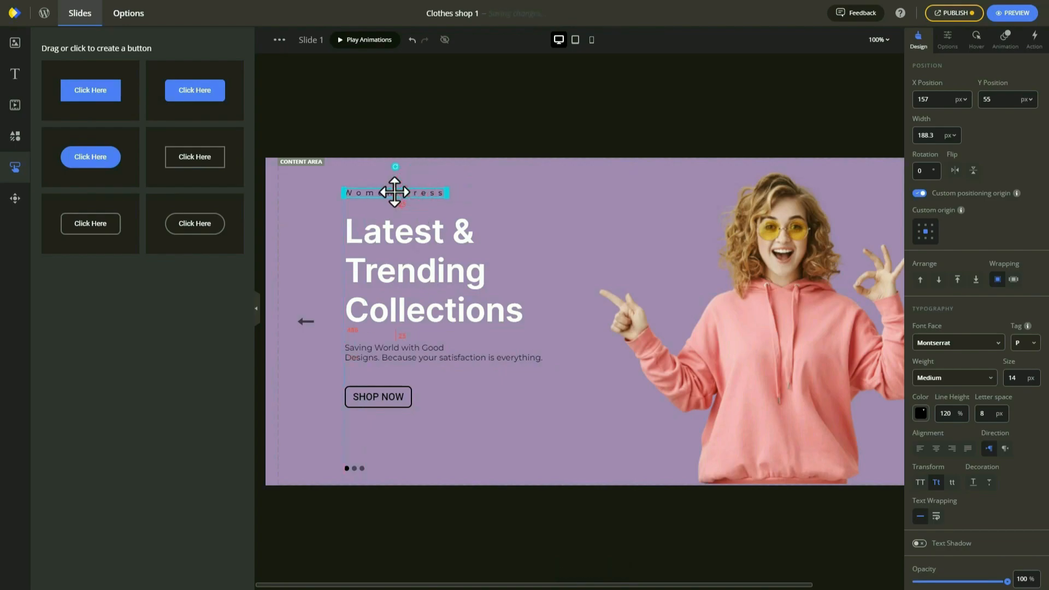
left_click(575, 40)
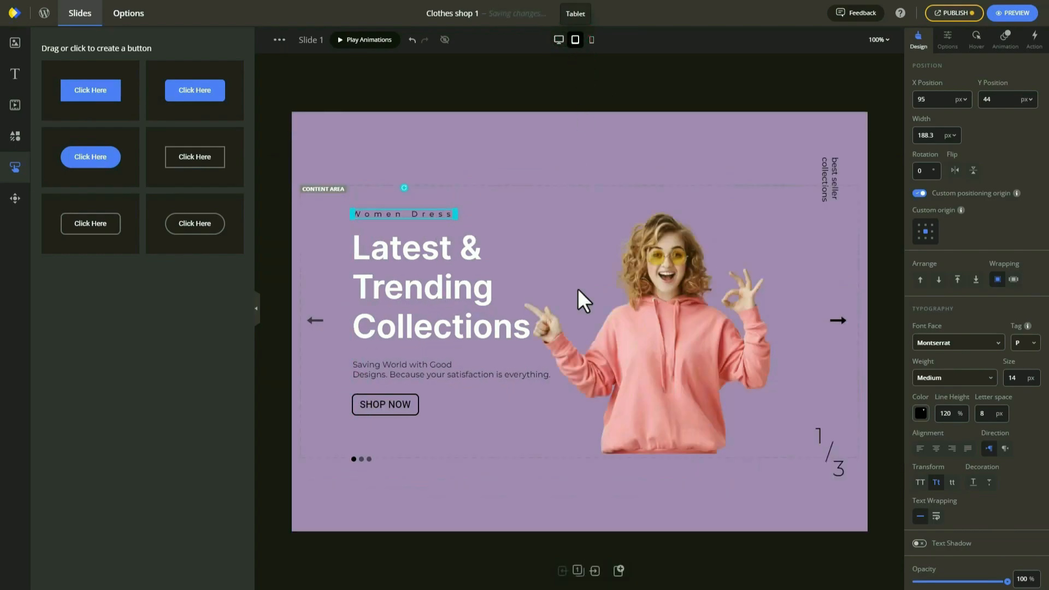
Move the 1, / and 3 of the tablet slide counter closer together.
left_click(677, 404)
left_click_drag(820, 436, 808, 412)
left_click_drag(827, 448, 818, 428)
left_click_drag(843, 469, 842, 441)
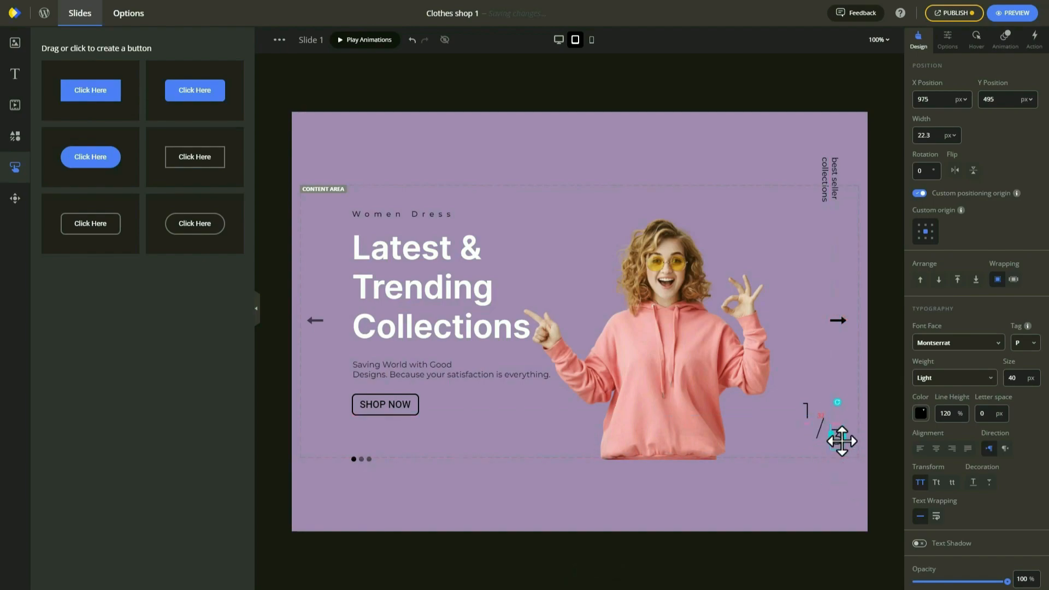
In the mobile layout, move SHOP NOW left and place both arrows just above it.
left_click(596, 46)
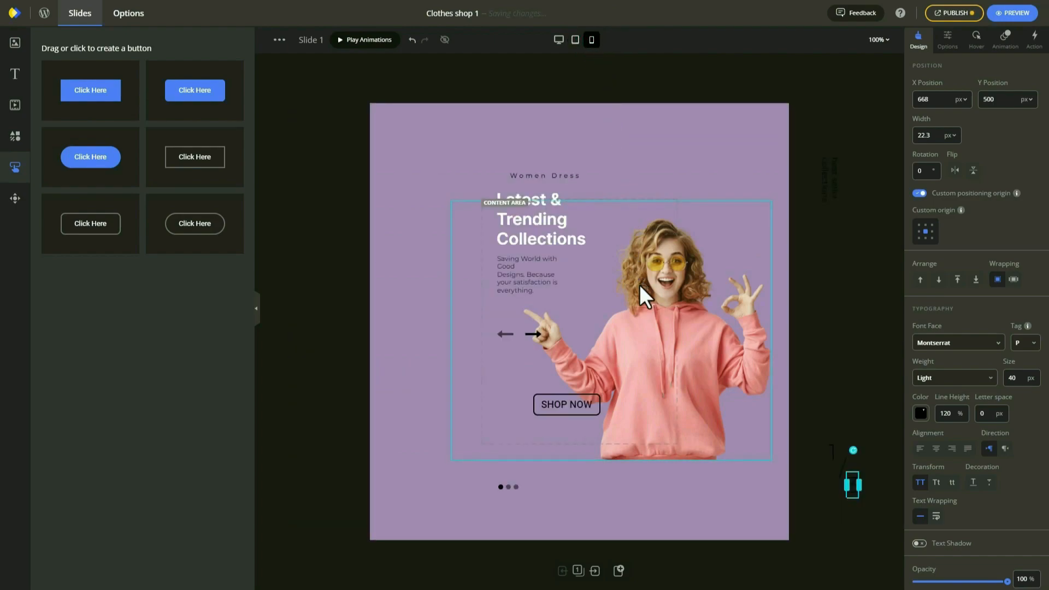
left_click(642, 361)
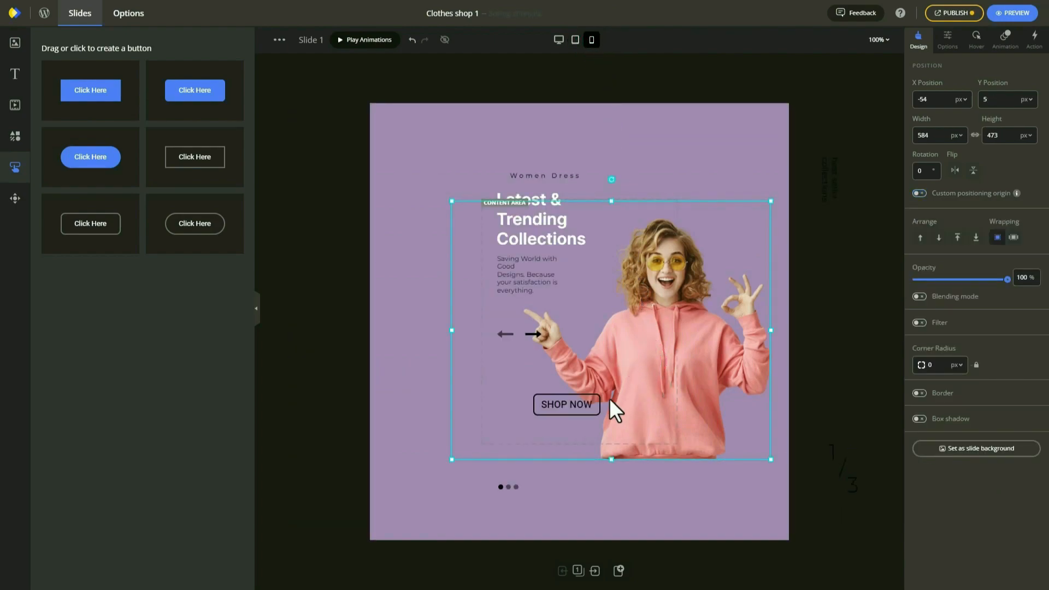
left_click_drag(523, 404, 513, 415)
left_click_drag(500, 333, 491, 381)
left_click_drag(540, 333, 531, 384)
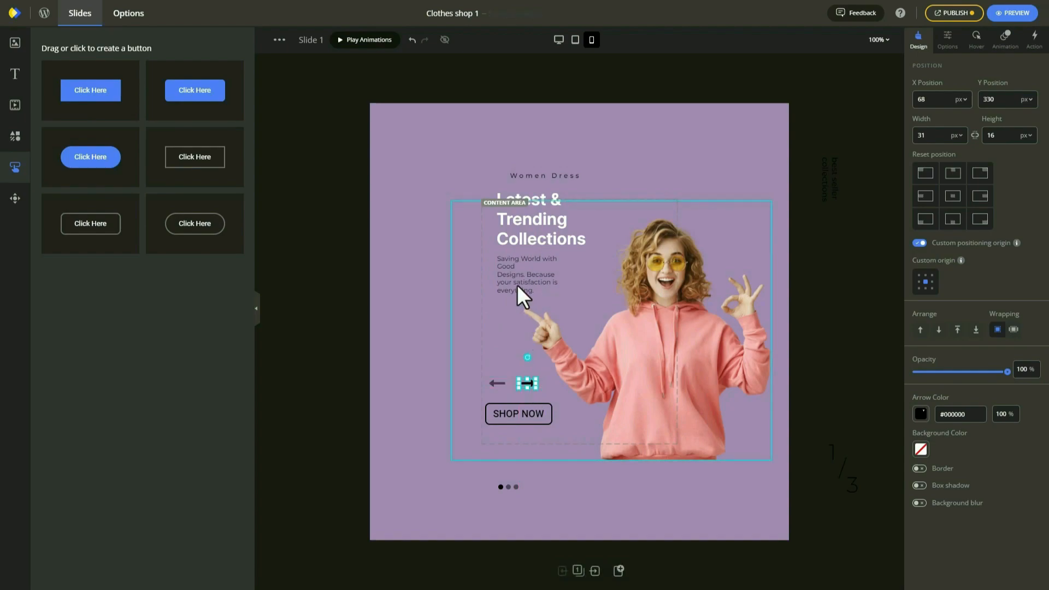
Shrink the mobile woman photo and reposition it beside the text.
left_click(517, 284)
left_click_drag(450, 201, 575, 291)
left_click_drag(680, 383, 626, 367)
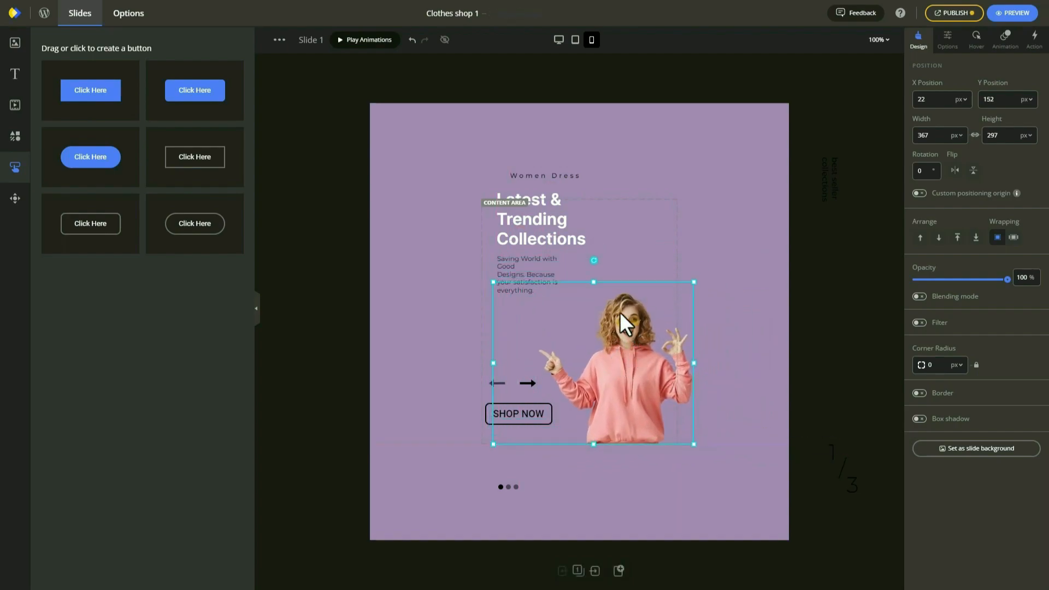
left_click_drag(489, 277, 465, 241)
left_click(595, 205)
left_click(518, 263)
left_click_drag(518, 264, 497, 321)
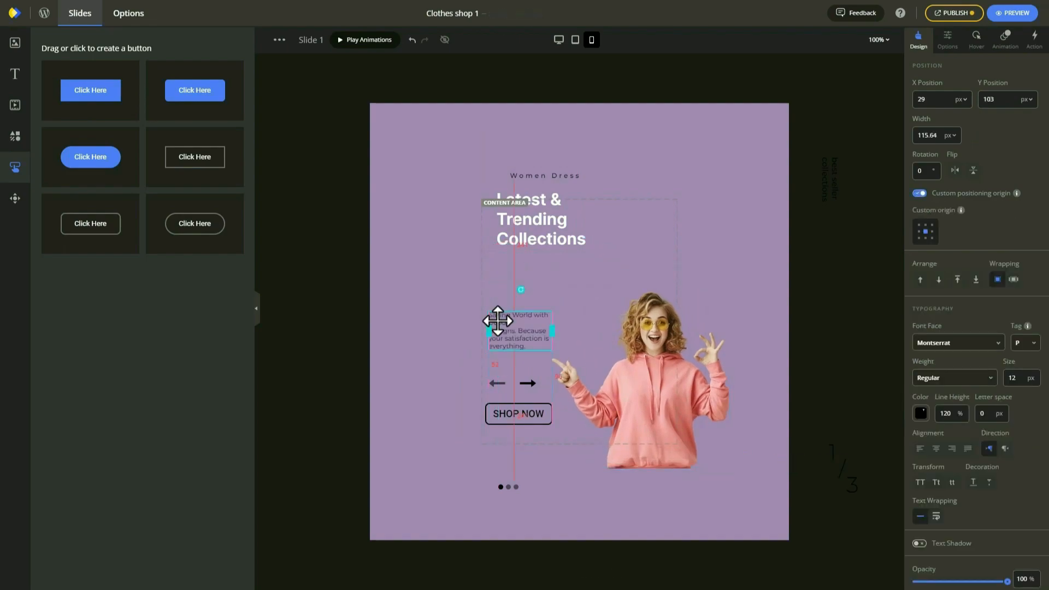
Lower the headline and the Women Dress line in the mobile layout.
left_click_drag(499, 234, 492, 286)
left_click_drag(557, 178, 535, 228)
left_click(510, 349)
left_click(762, 318)
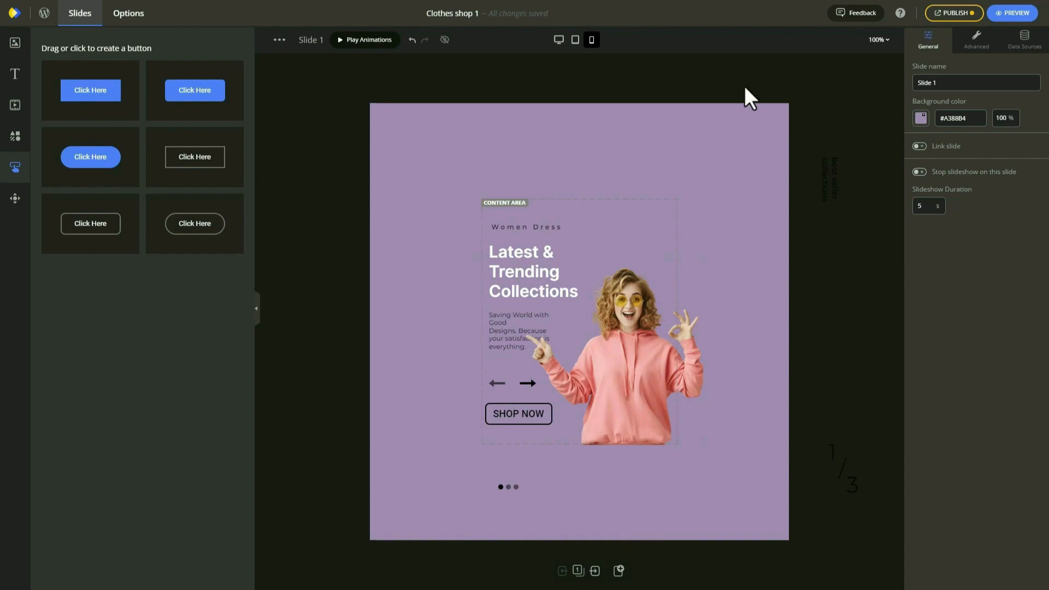
left_click(559, 41)
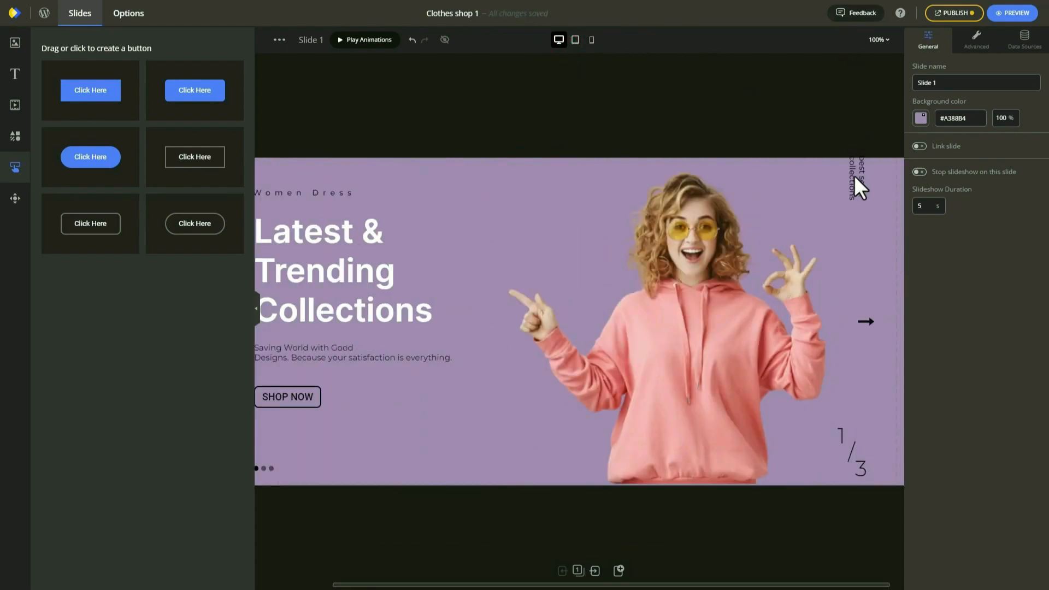
Lower the best seller collections caption, then delete the woman photo from Slide 2.
left_click_drag(853, 198, 848, 227)
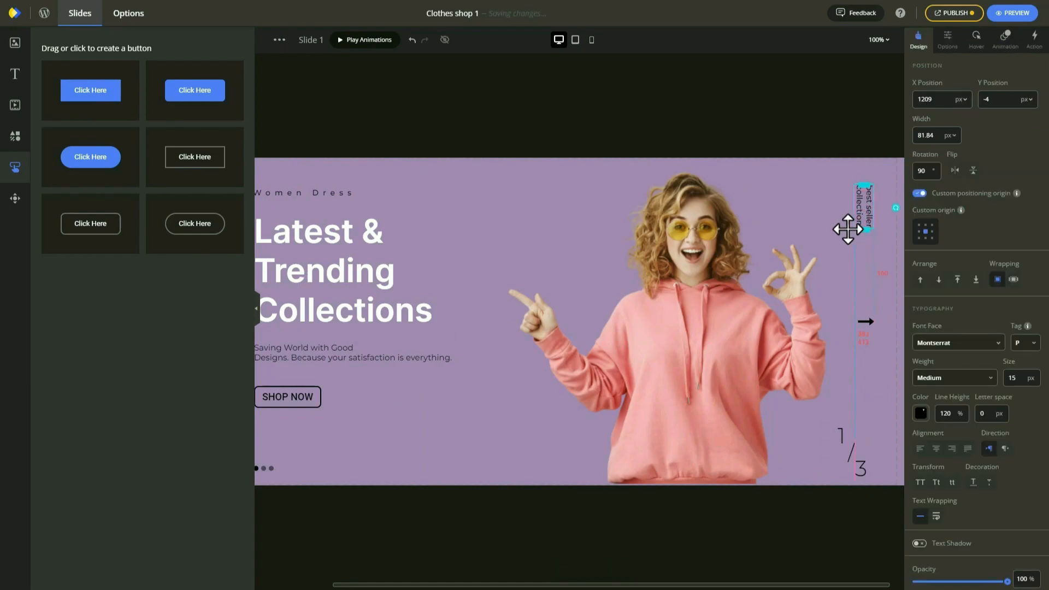
left_click(595, 570)
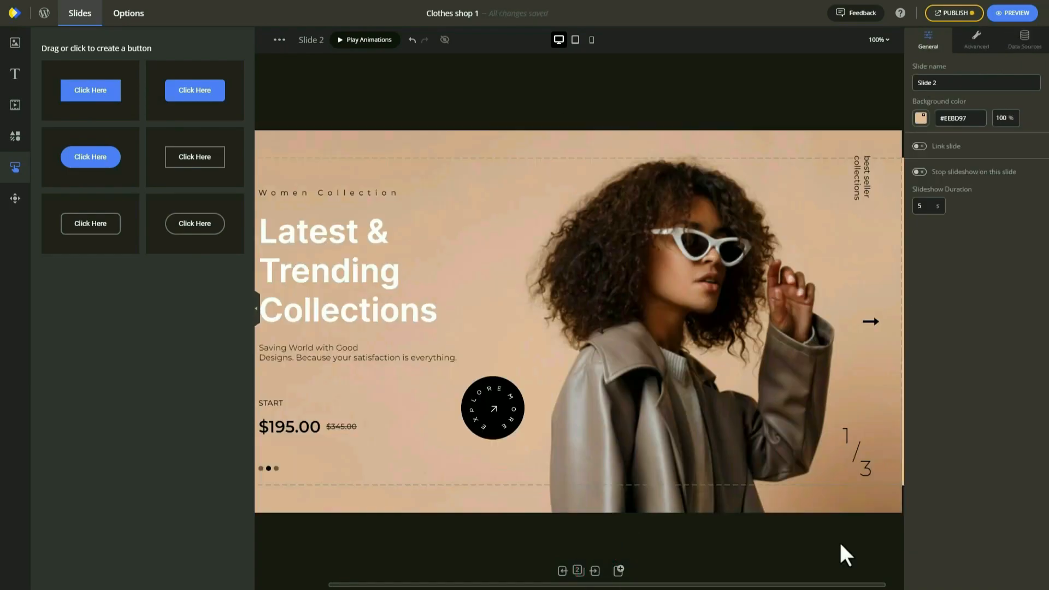
left_click(689, 369)
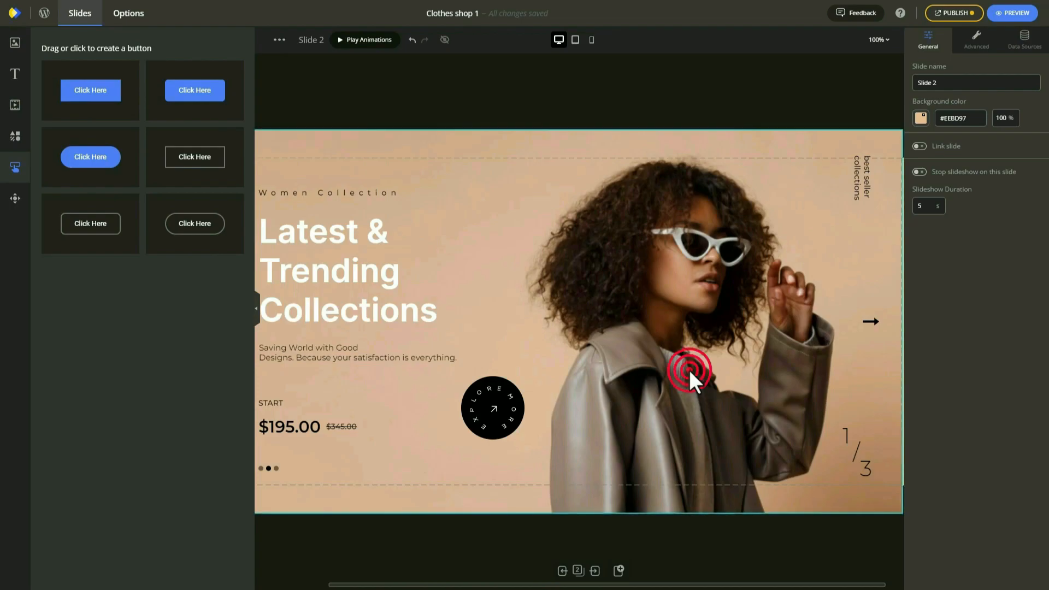
key("Delete")
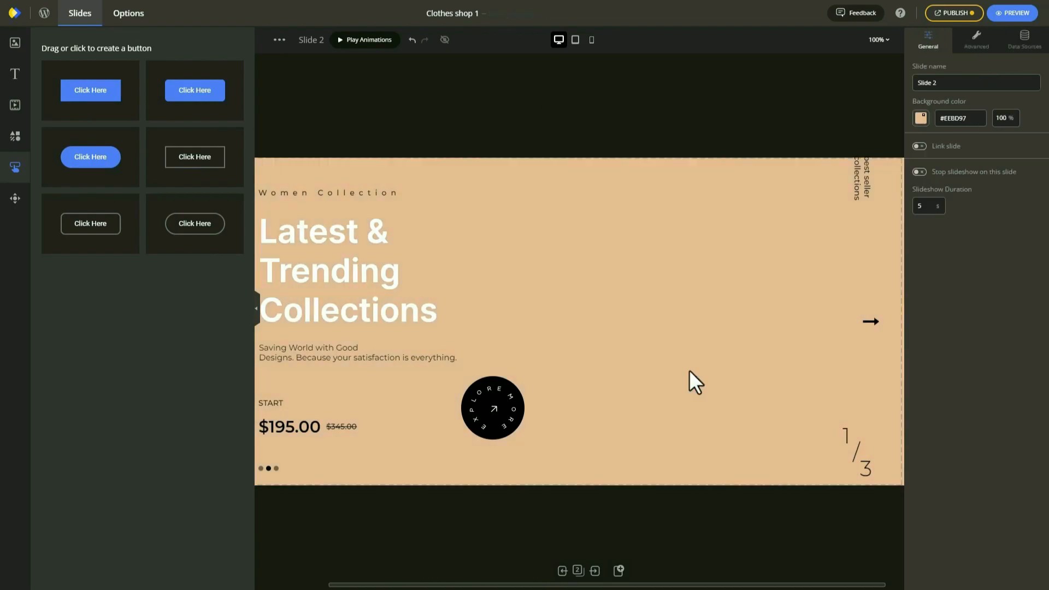
Delete the circular Explore more badge from Slide 2.
left_click(861, 192)
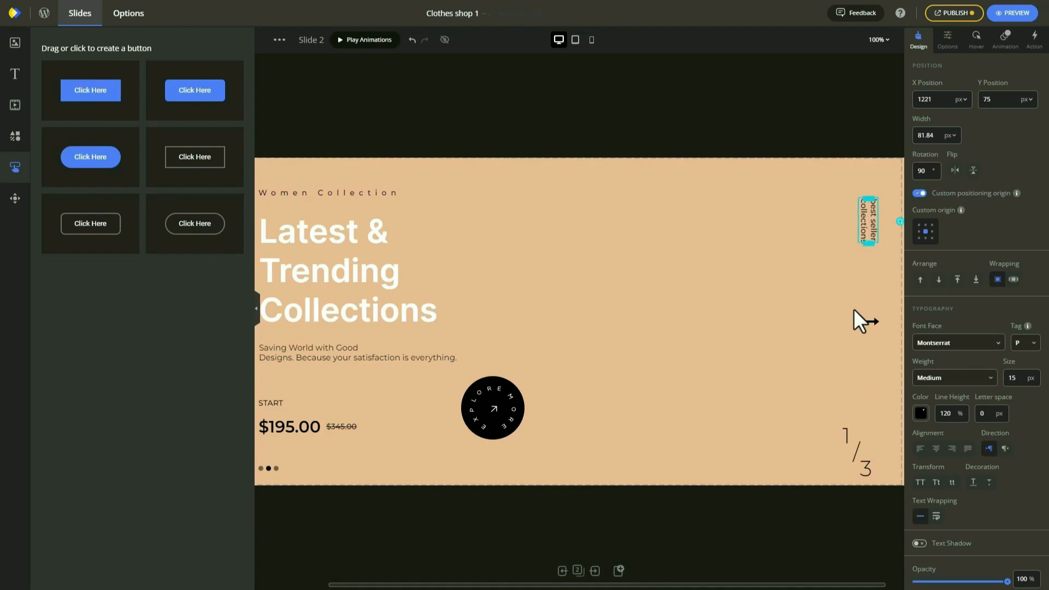
left_click(503, 411)
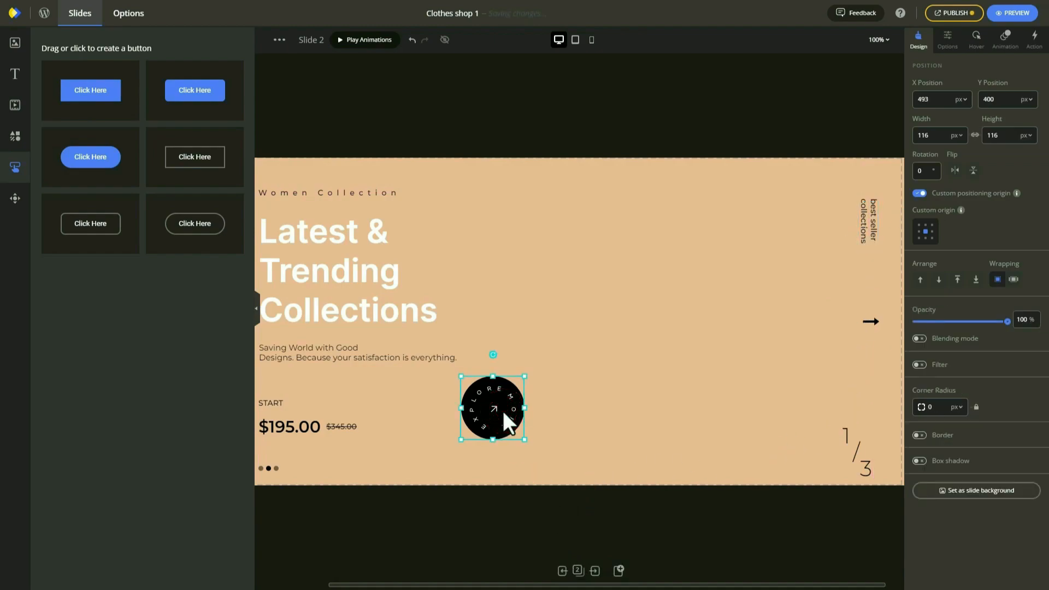
key("Delete")
left_click_drag(508, 583, 417, 584)
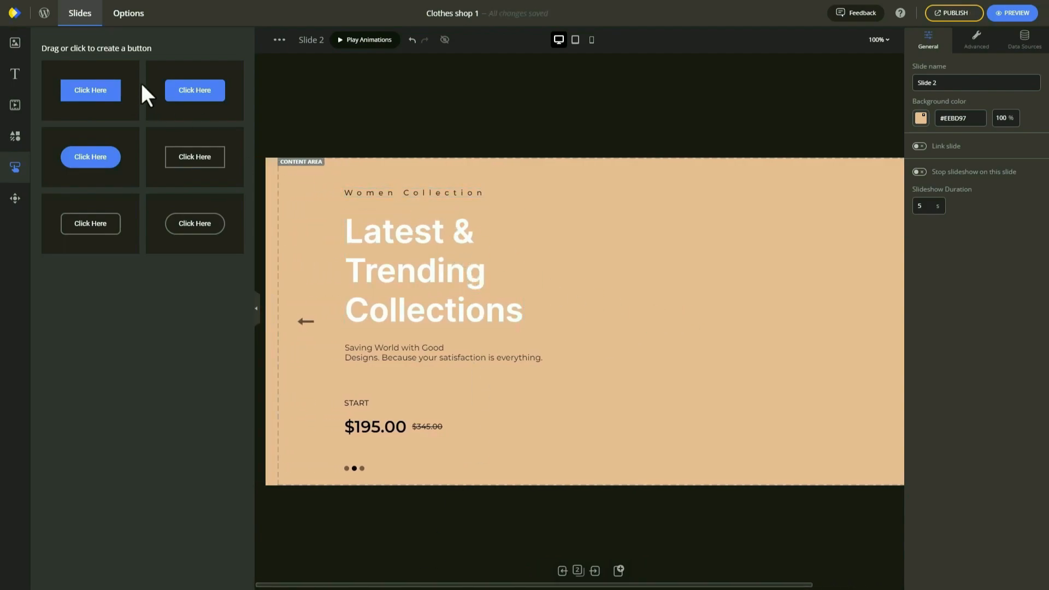
Insert the pink-jacket woman photo from the Media Library into Slide 2.
left_click(8, 46)
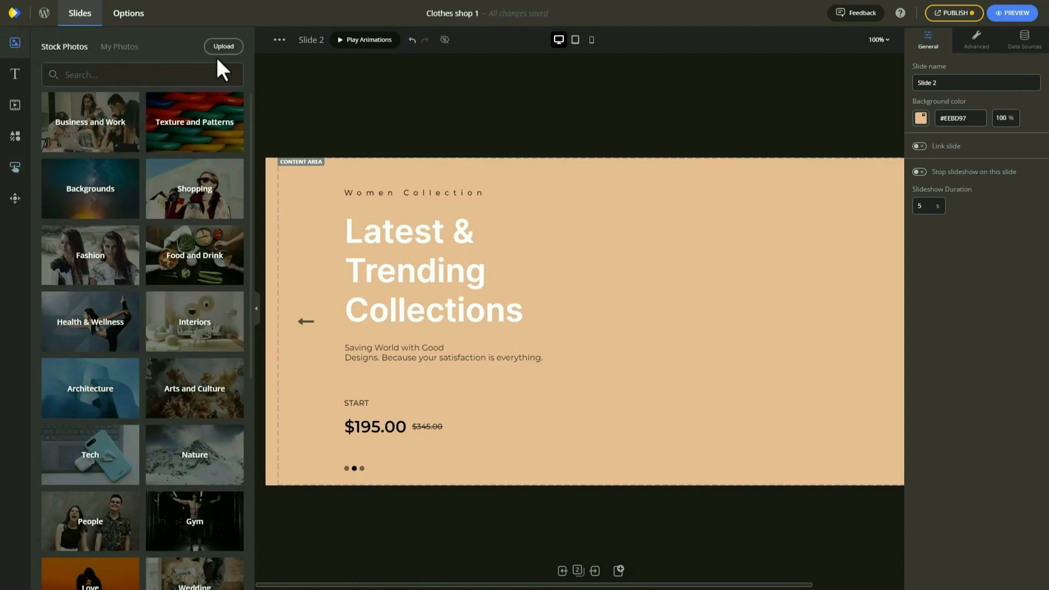
left_click(234, 47)
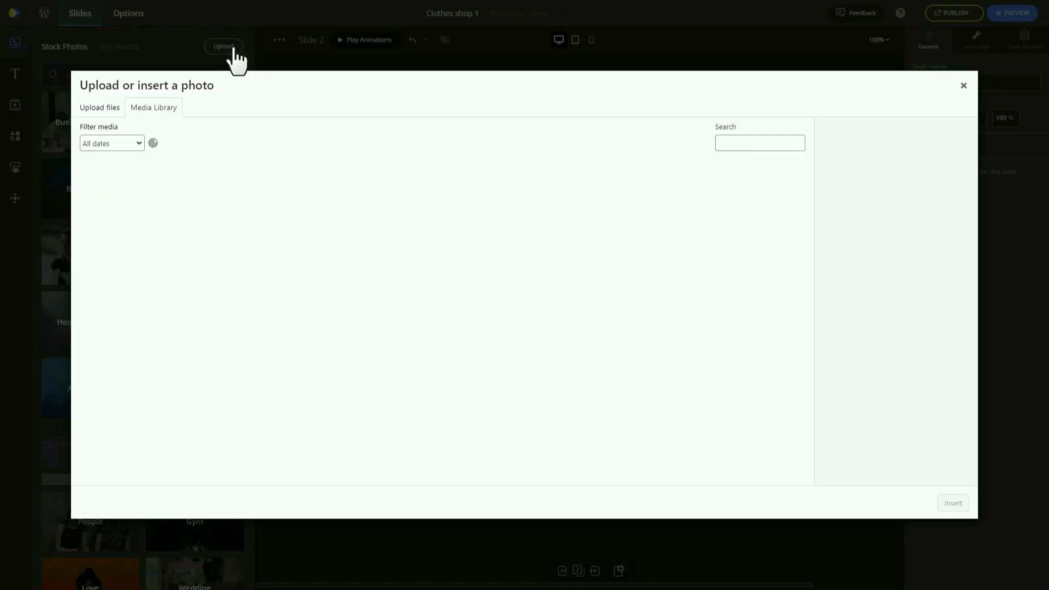
scroll(494, 262, "down", 2)
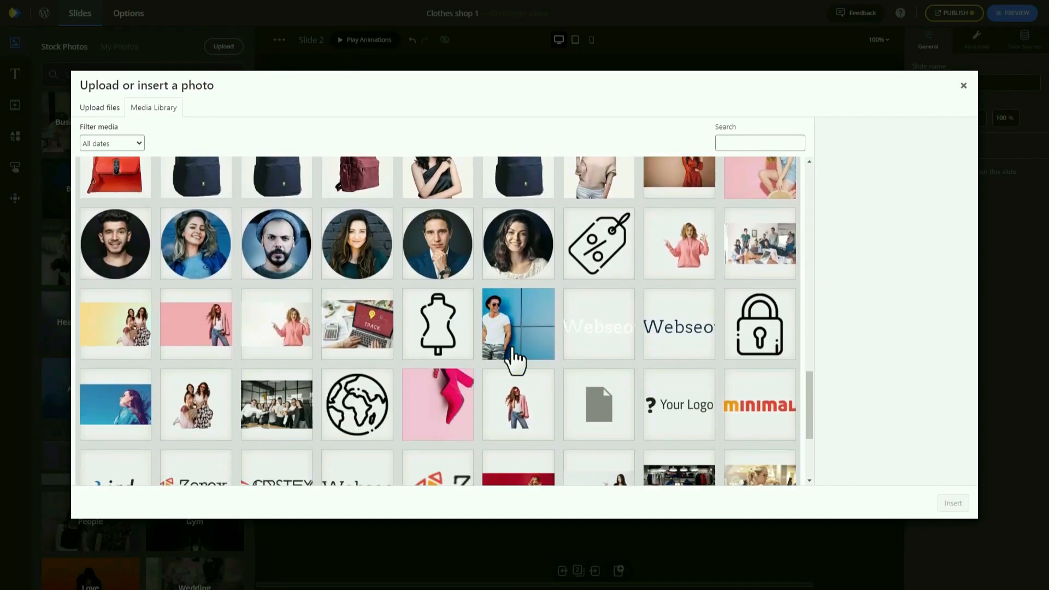
left_click(519, 417)
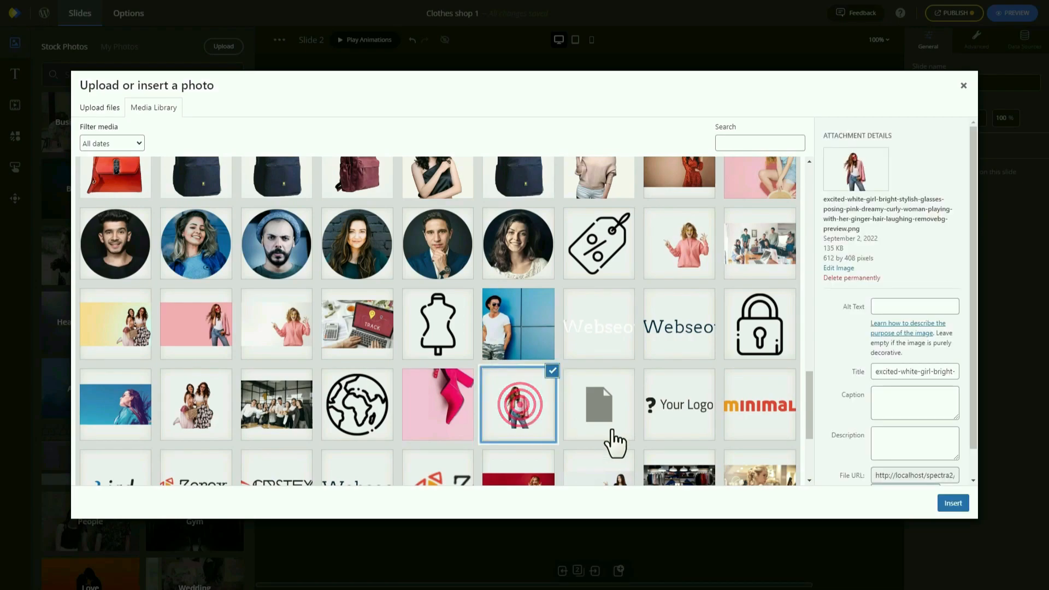
left_click(951, 511)
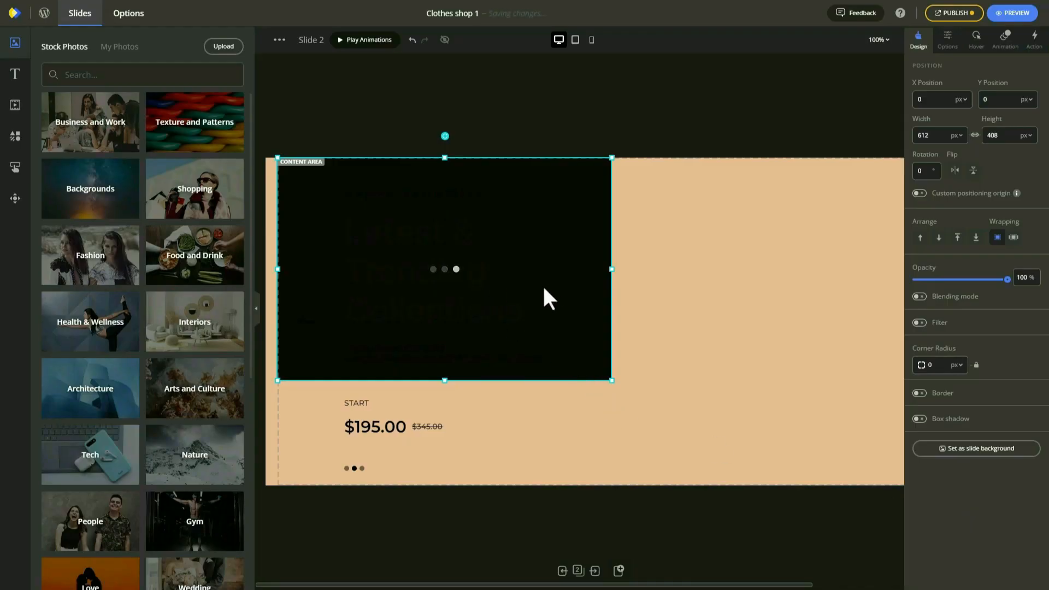
Enlarge the new photo to 888x592 and place it beside the headline.
left_click_drag(432, 294, 644, 366)
left_click_drag(490, 229, 352, 108)
left_click_drag(623, 262, 717, 295)
left_click(373, 431)
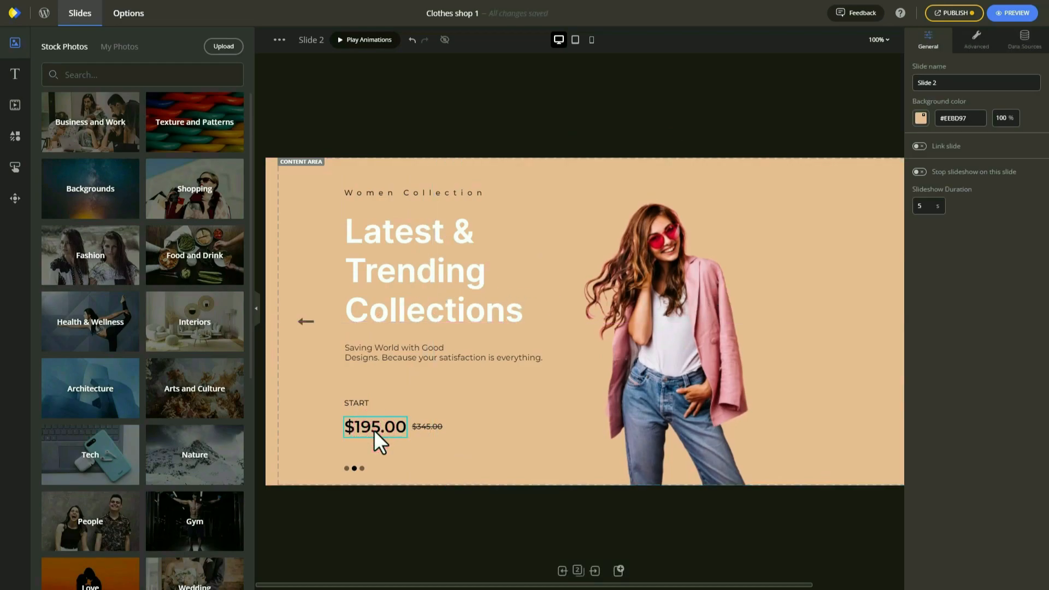
Delete the START label and add an outlined button below the subtitle.
left_click(424, 422)
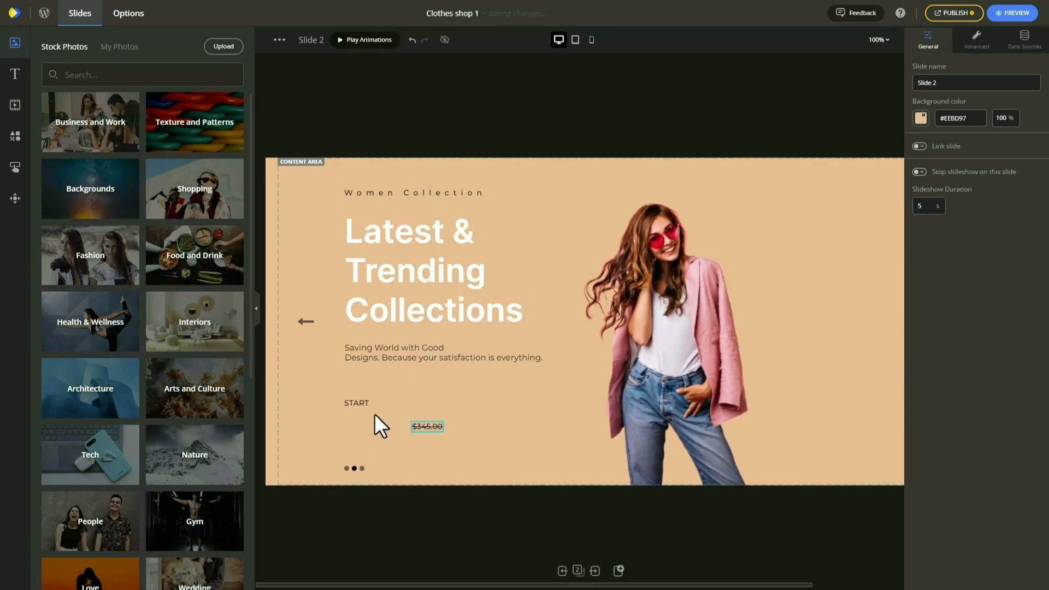
left_click(359, 403)
key("Delete")
left_click(17, 168)
left_click(85, 232)
left_click_drag(324, 175, 386, 403)
Label the button SHOP NOW with size 18, Medium-weight text.
double_click(385, 402)
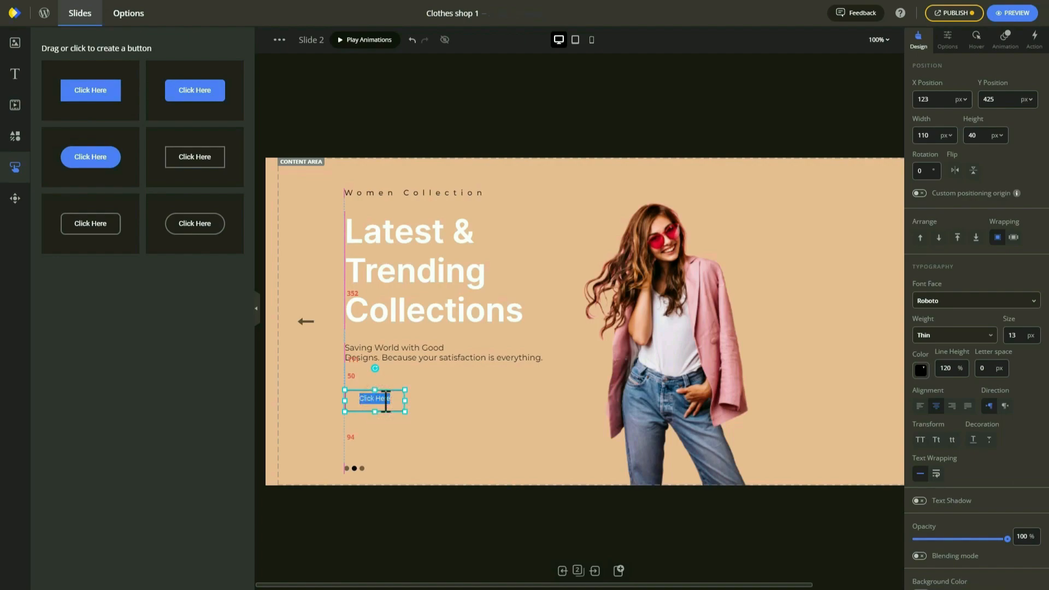
type("SHOP NOW")
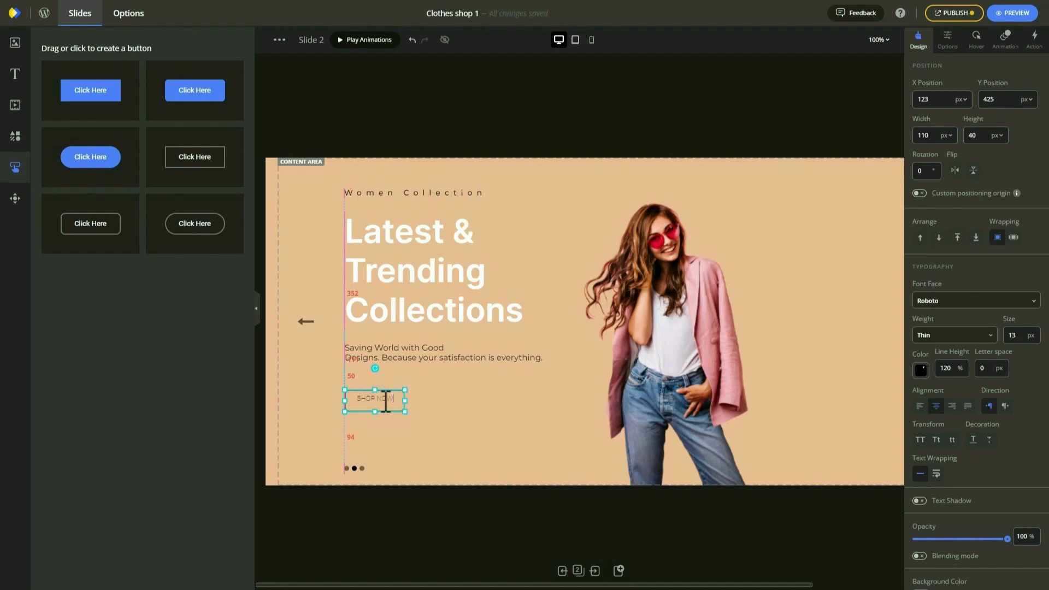
left_click(1016, 335)
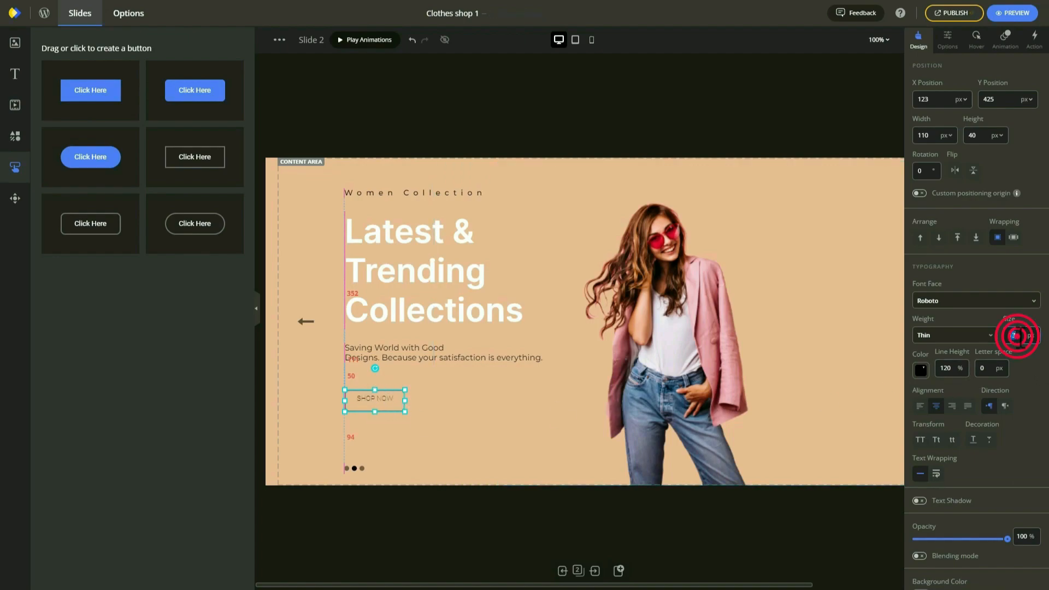
left_click(981, 339)
scroll(951, 393, "down", 3)
left_click(940, 370)
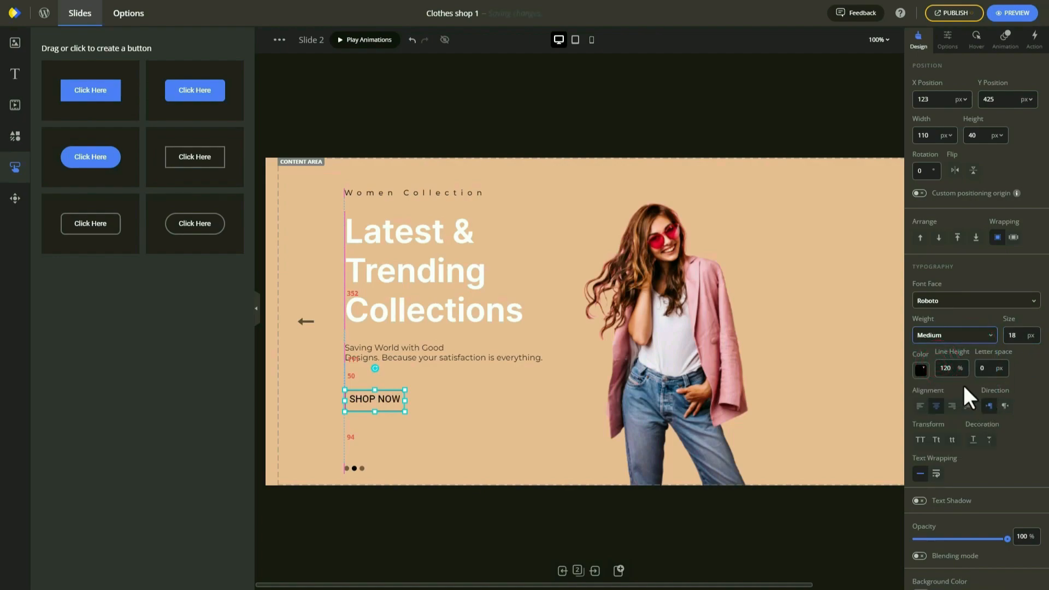
Make the button's label and border black and widen it slightly.
left_click(921, 370)
left_click(924, 321)
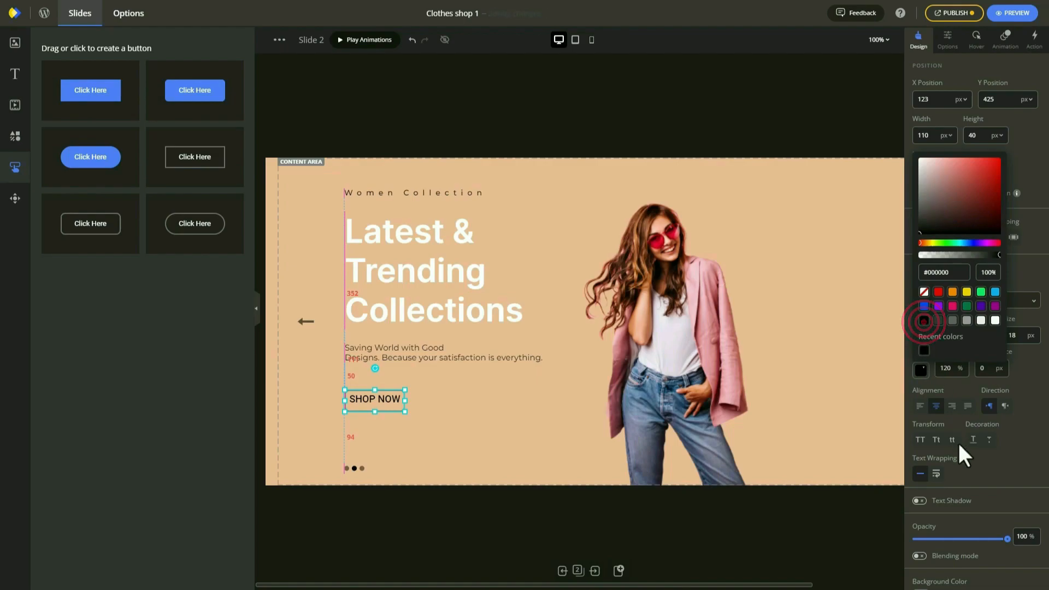
left_click(1010, 471)
scroll(1010, 471, "down", 5)
left_click(923, 471)
left_click(924, 422)
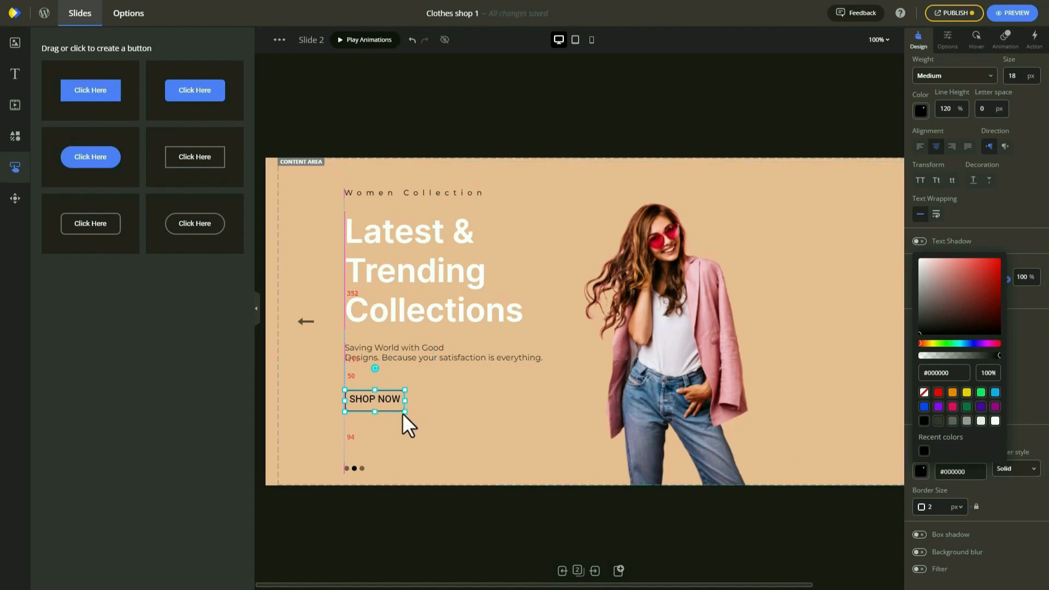
left_click_drag(405, 411, 409, 409)
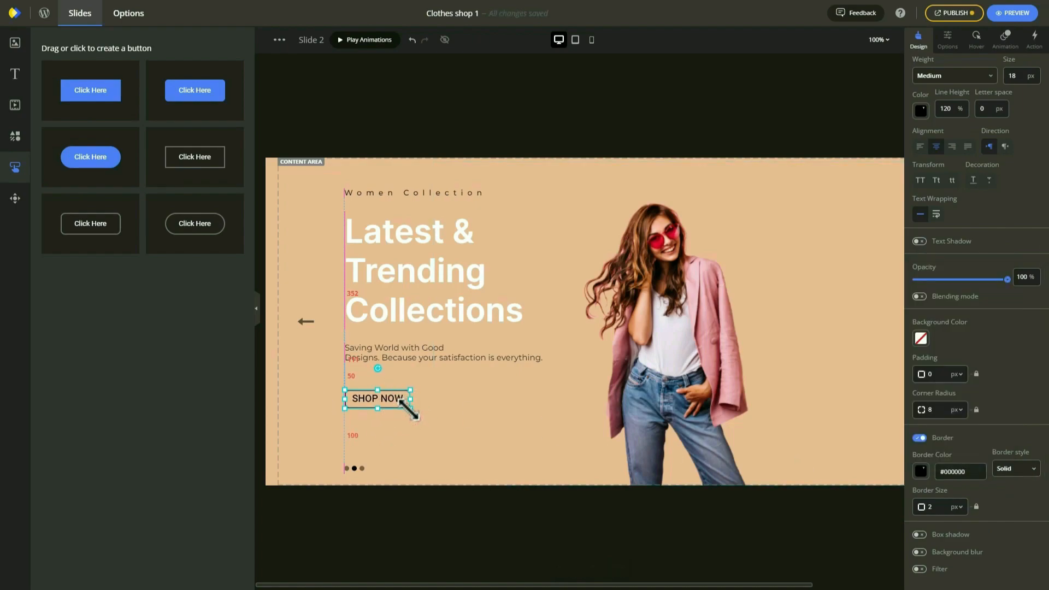
mouse_move(387, 585)
left_mouse_down()
mouse_move(486, 586)
mouse_move(375, 586)
left_mouse_up()
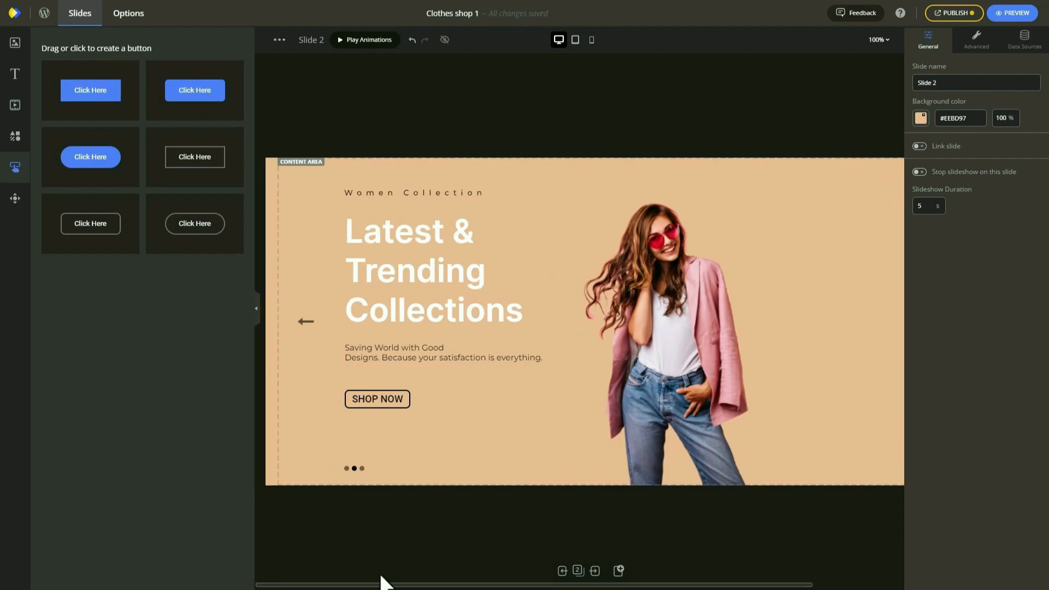
Resize and reposition the woman photo in Slide 2's tablet layout.
left_click(575, 40)
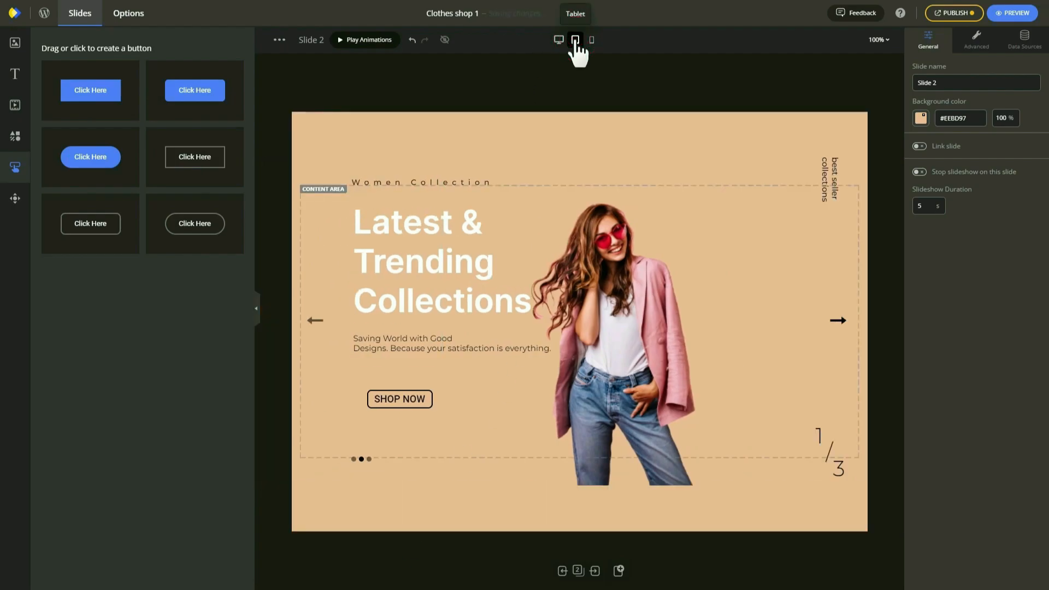
left_click(626, 317)
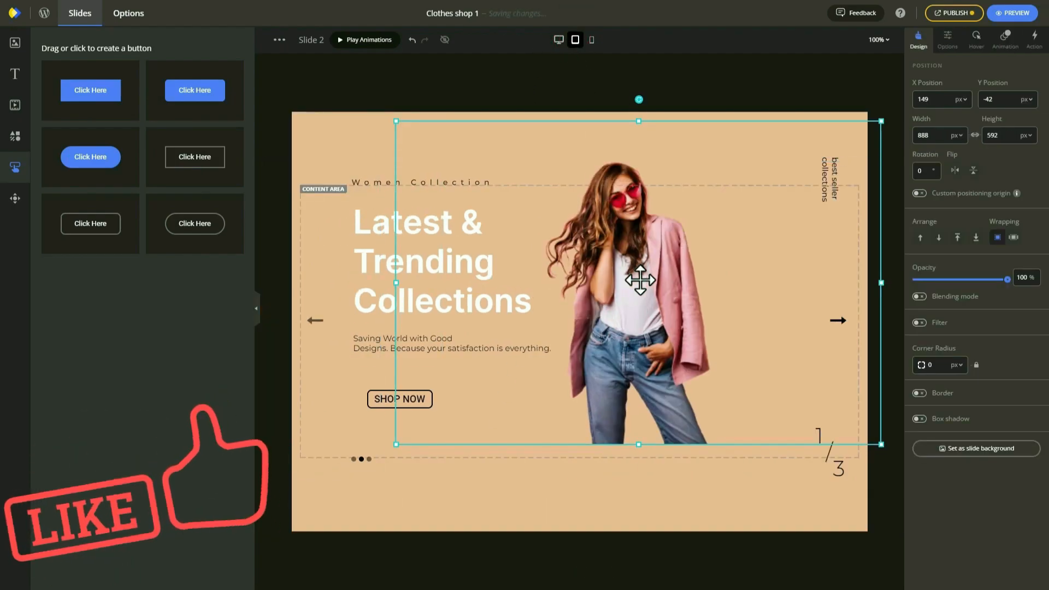
left_click_drag(397, 122, 484, 175)
left_click_drag(613, 334, 607, 287)
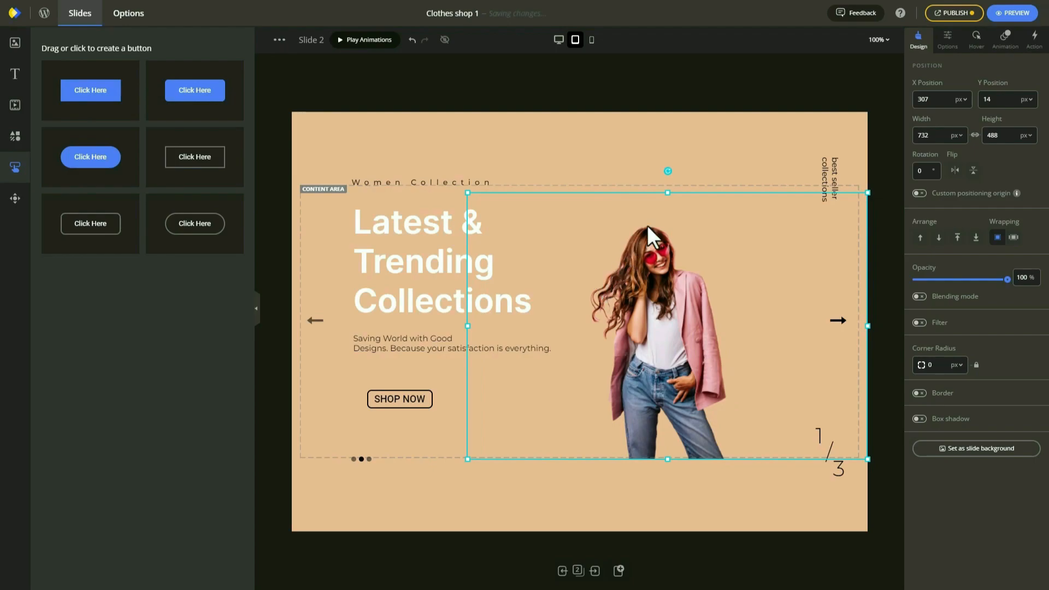
left_click_drag(466, 191, 414, 156)
left_click_drag(599, 265, 537, 204)
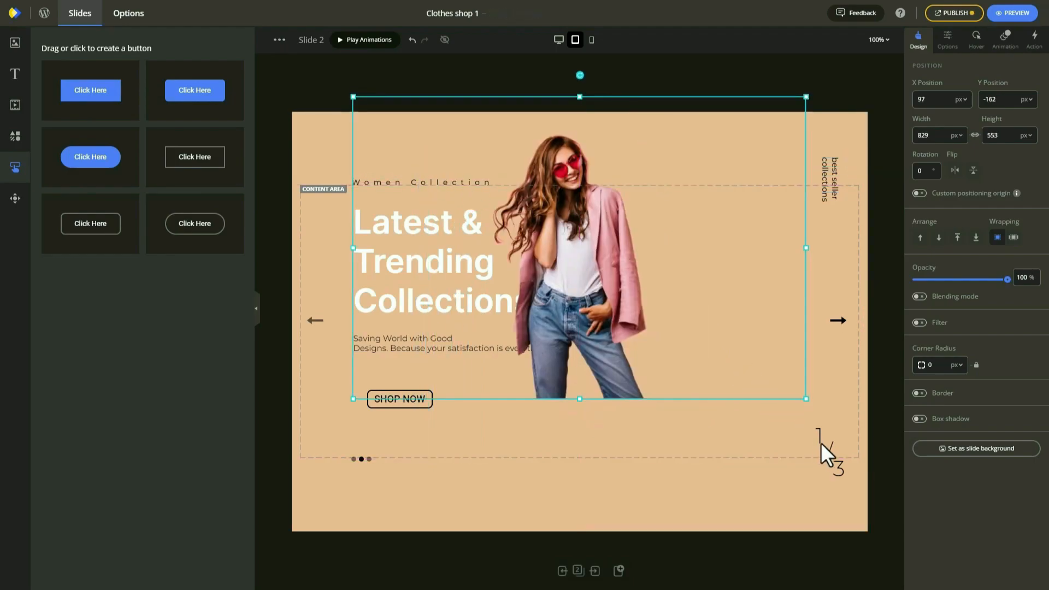
left_click_drag(821, 438, 808, 404)
Change the slide counter to 2 and lower the vertical best seller collections caption.
left_click(807, 399)
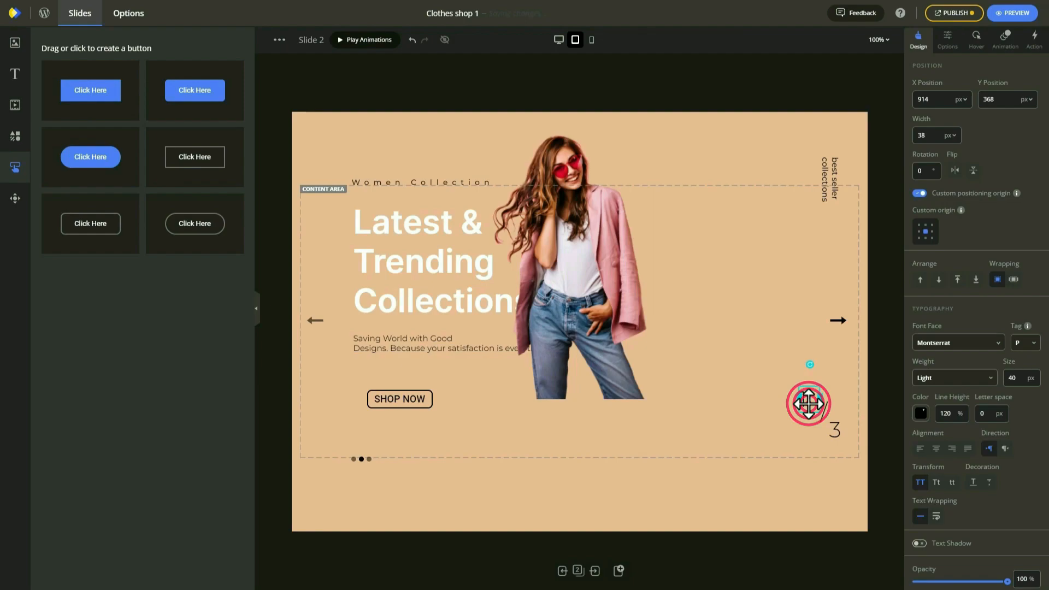
double_click(809, 404)
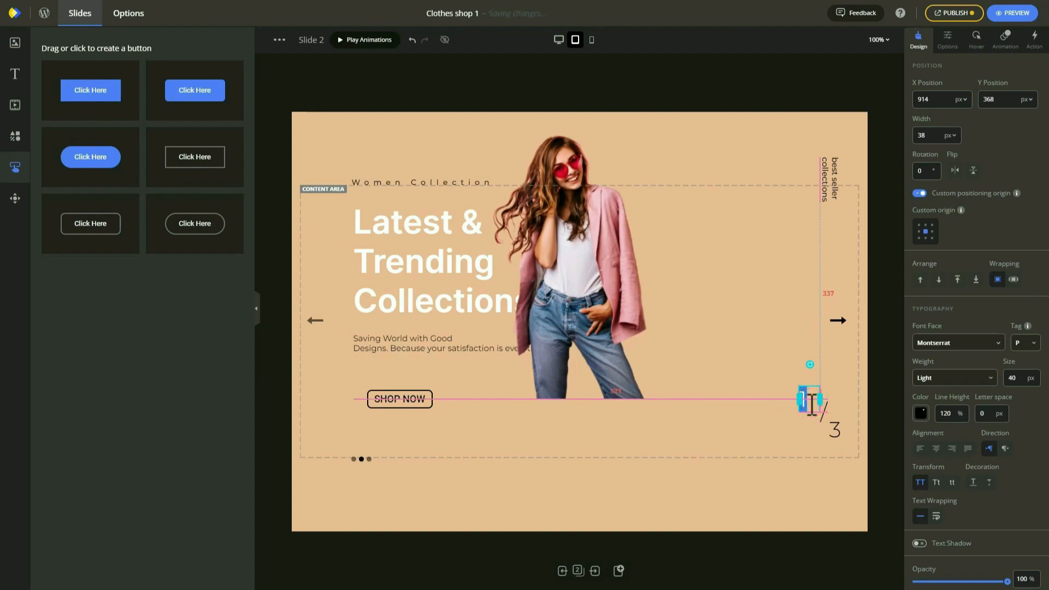
type("2")
left_click(798, 426)
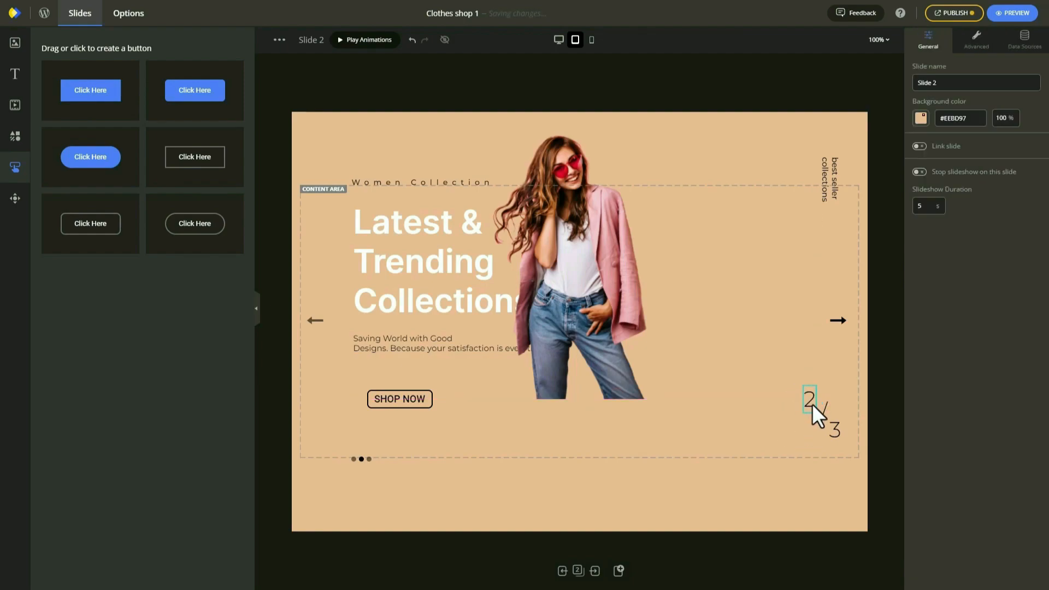
left_click(831, 186)
left_click_drag(831, 186, 825, 244)
left_click(607, 274)
Shift the woman photo right, then shrink and move it right in the mobile layout.
left_click_drag(606, 274, 691, 330)
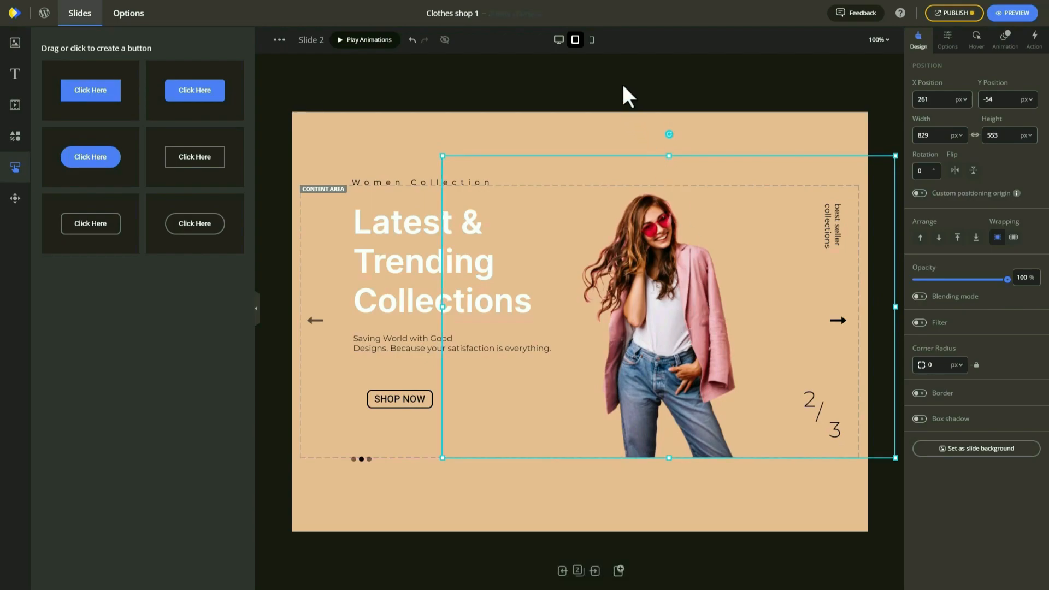
left_click(592, 40)
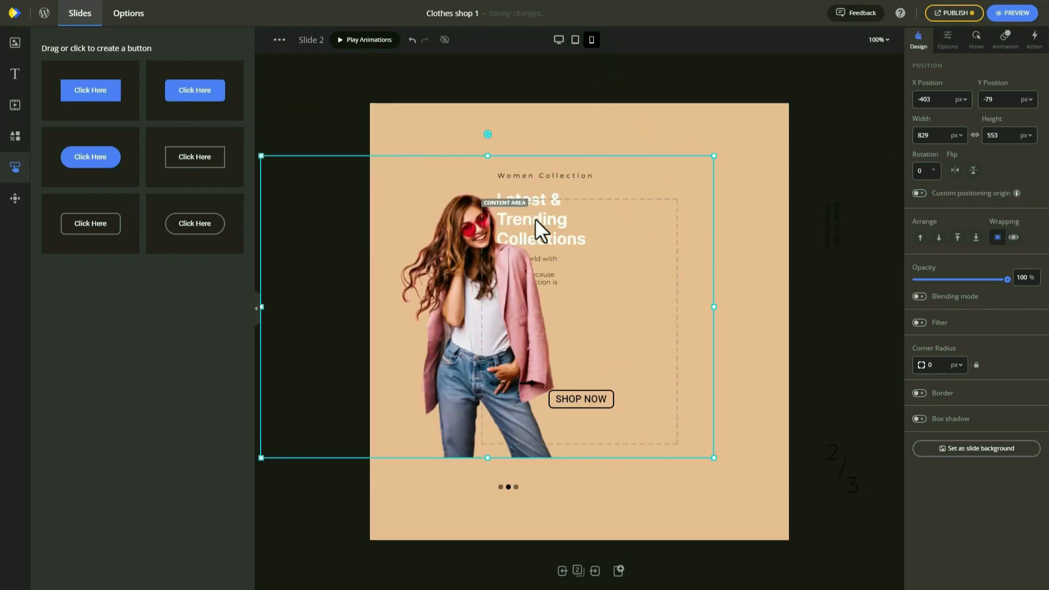
left_click_drag(440, 326, 611, 307)
left_click_drag(435, 136, 506, 234)
left_click_drag(649, 347, 702, 337)
Stack SHOP NOW, paragraph, heading and Women Collection lower, moving the photo left behind them.
left_click_drag(561, 403, 500, 417)
left_click_drag(507, 282, 498, 351)
left_click_drag(524, 254, 513, 310)
left_click_drag(544, 175, 539, 244)
left_click_drag(726, 306, 613, 322)
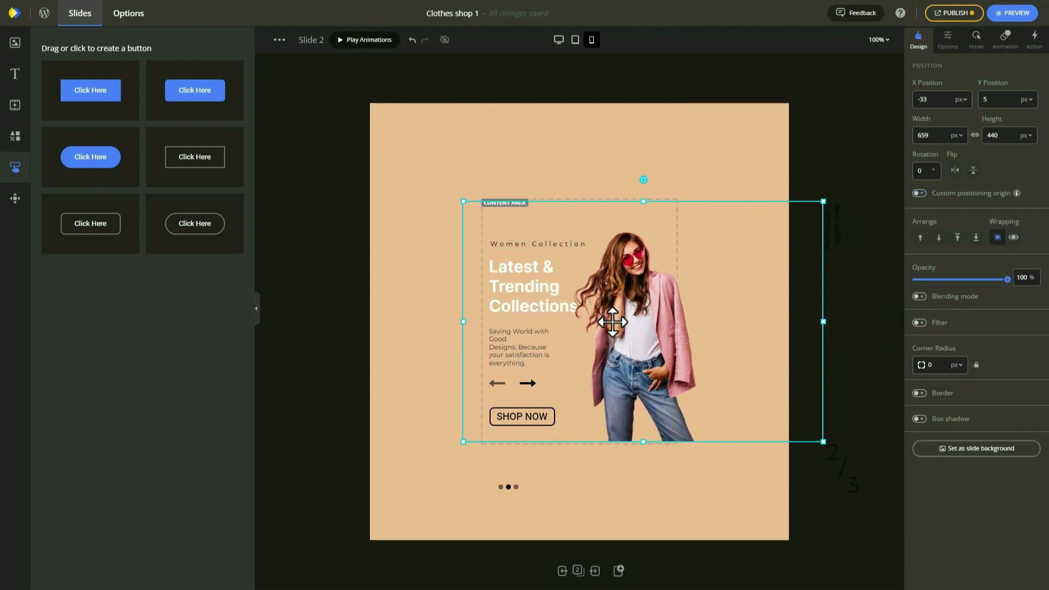
Go to Slide 3 in desktop layout and delete the hat model photo.
left_click(563, 44)
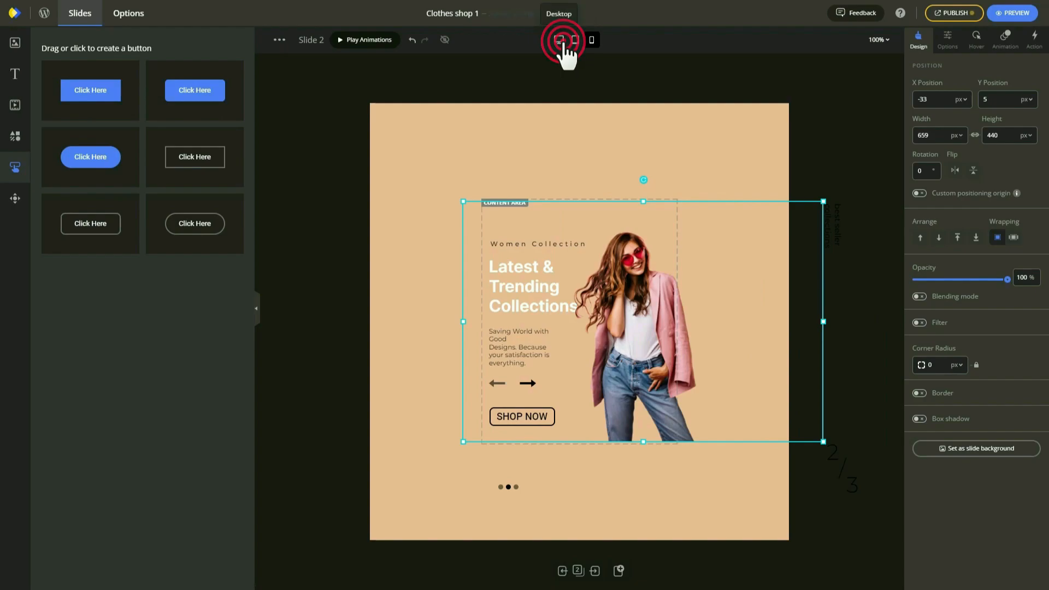
left_click(368, 193)
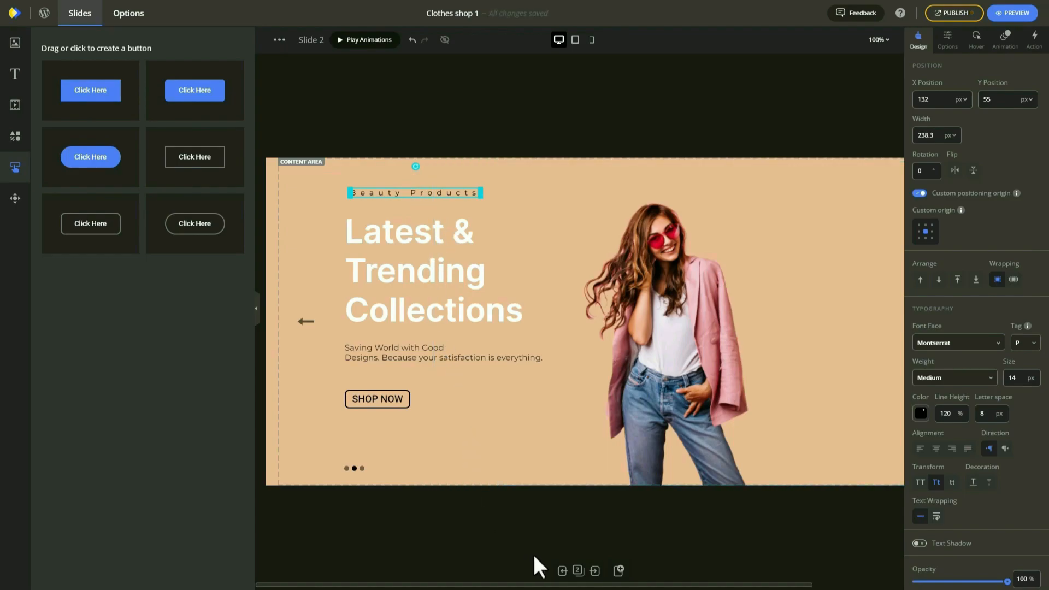
left_click(594, 571)
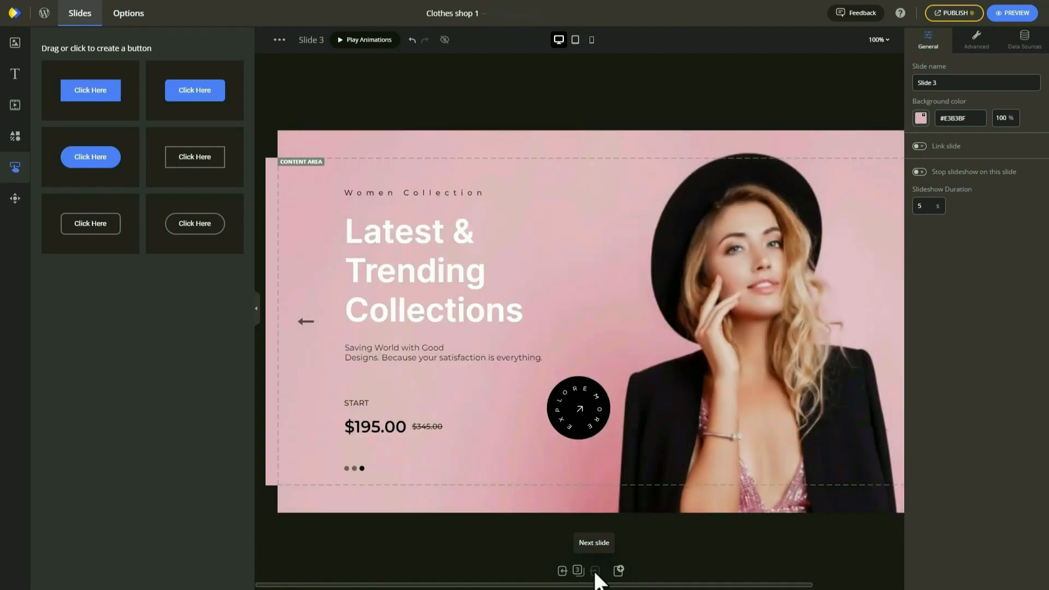
left_click(678, 369)
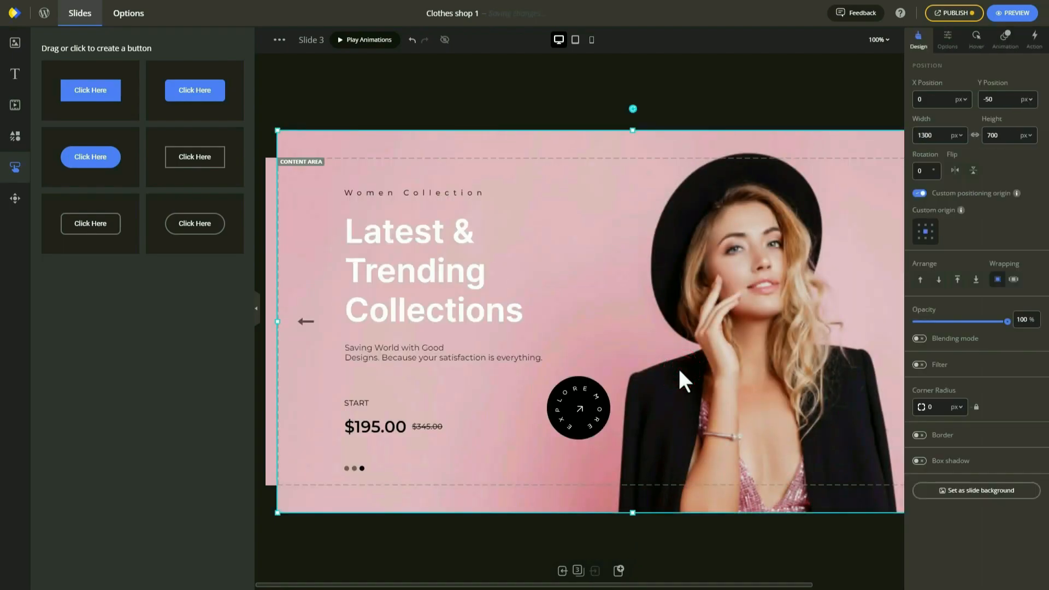
key("Delete")
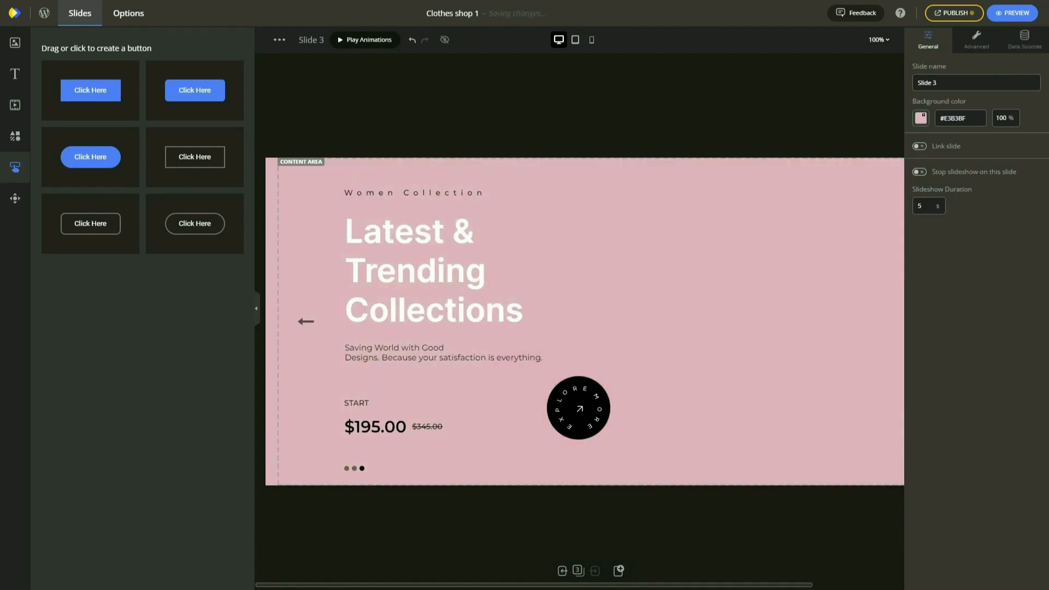
Insert the two-women photo on the slide's right and delete the Explore more circle.
left_click(13, 43)
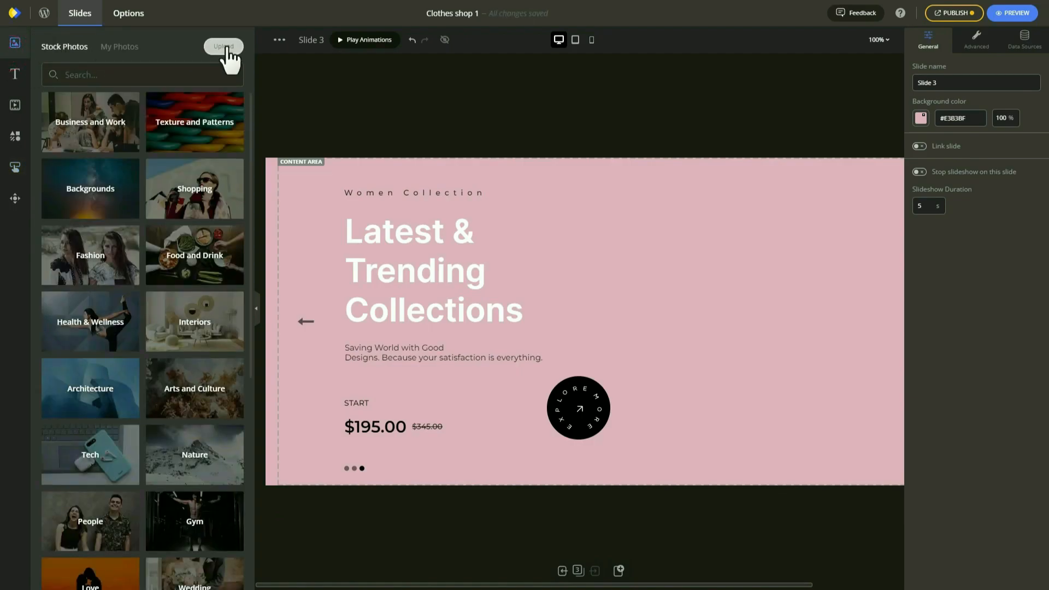
left_click(226, 47)
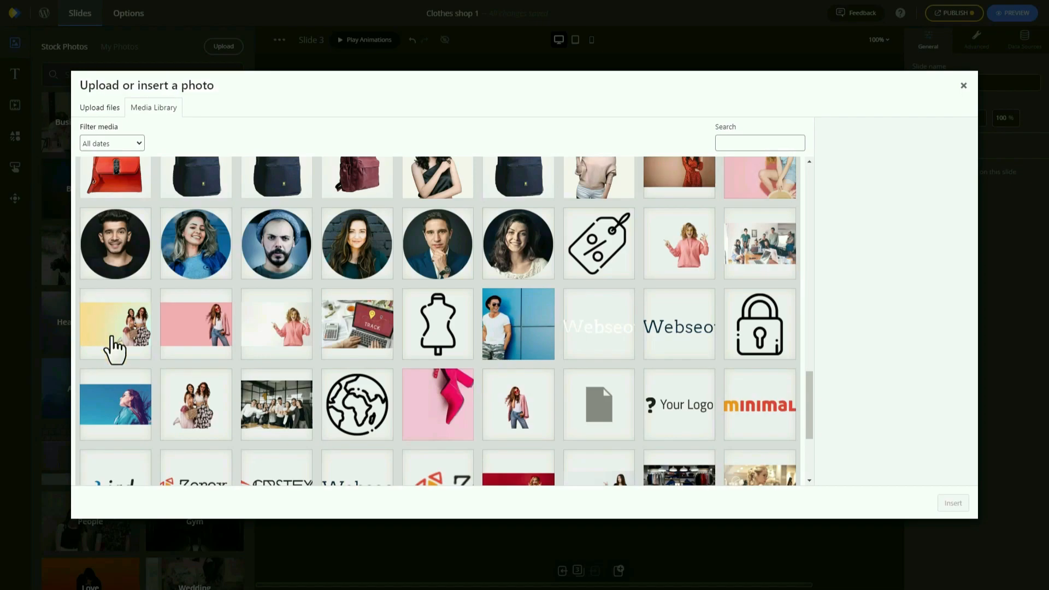
left_click(196, 405)
left_click(953, 503)
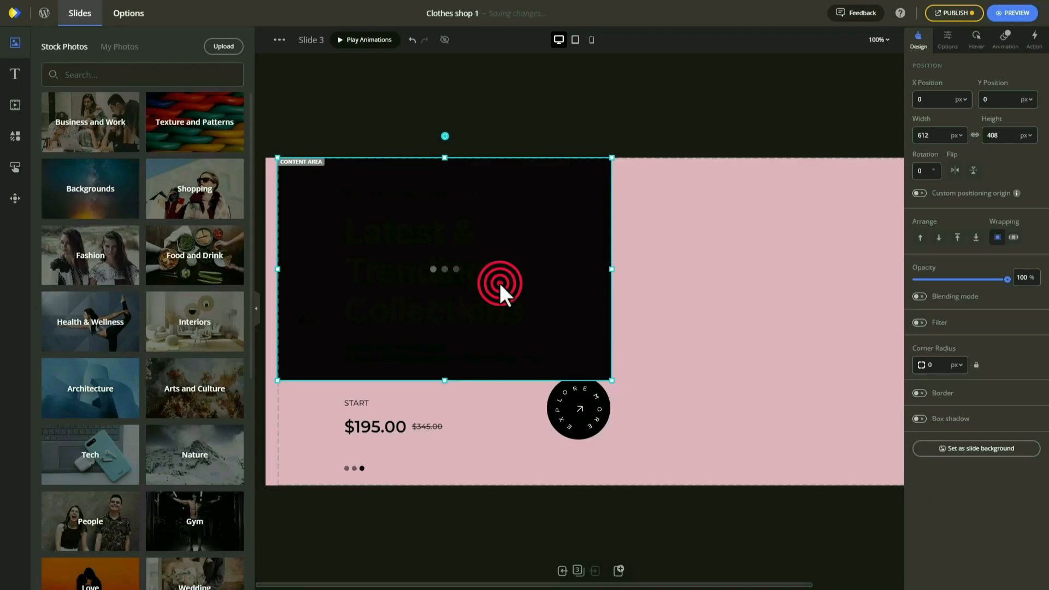
left_click_drag(498, 281, 807, 358)
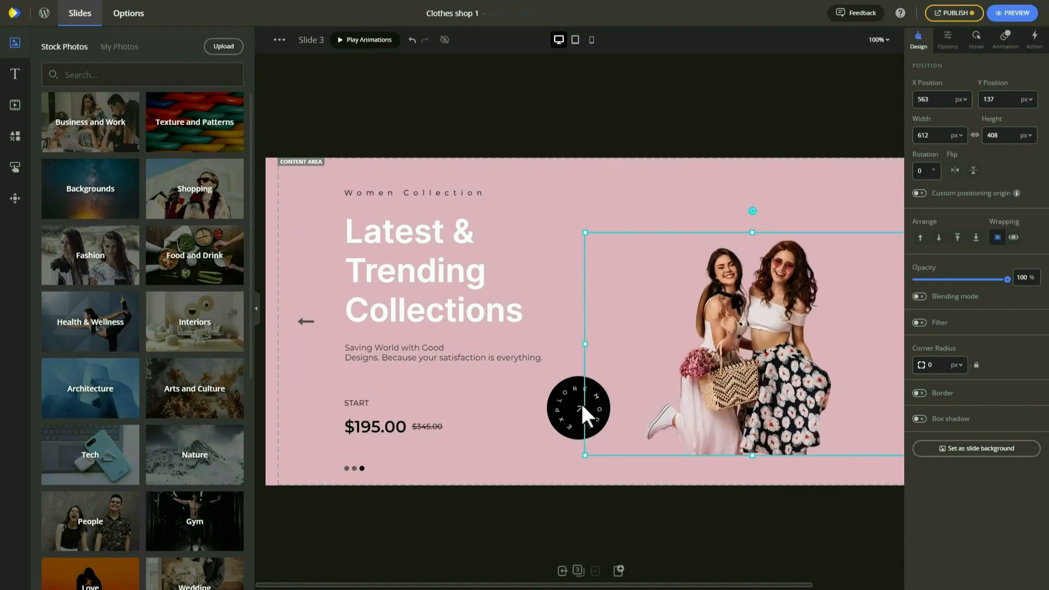
left_click(565, 408)
key("Delete")
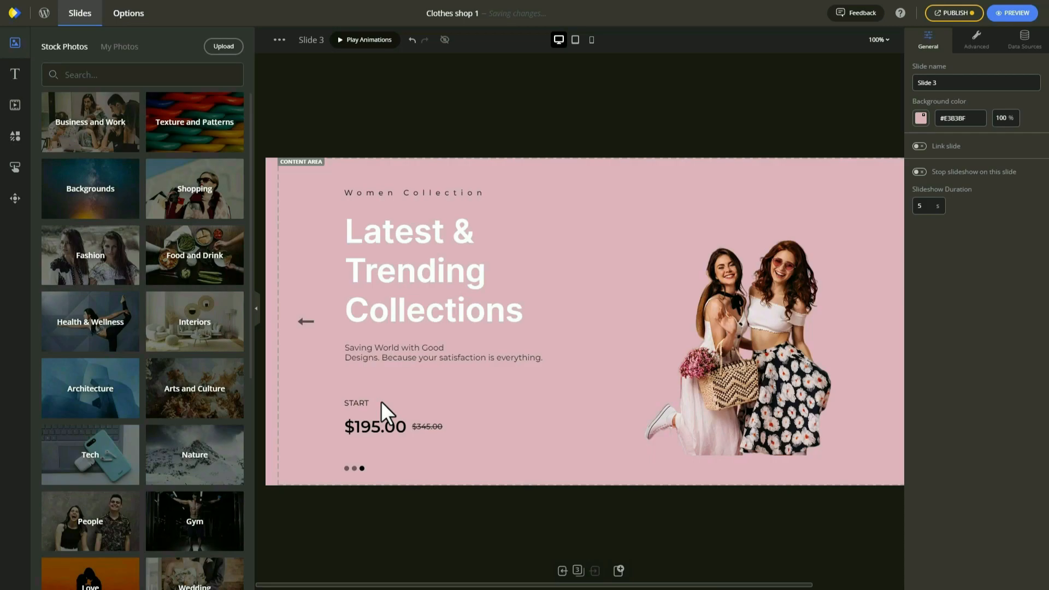
Change the prices to ₹195.00 and struck-through ₹345.00 by replacing the dollar signs.
double_click(356, 426)
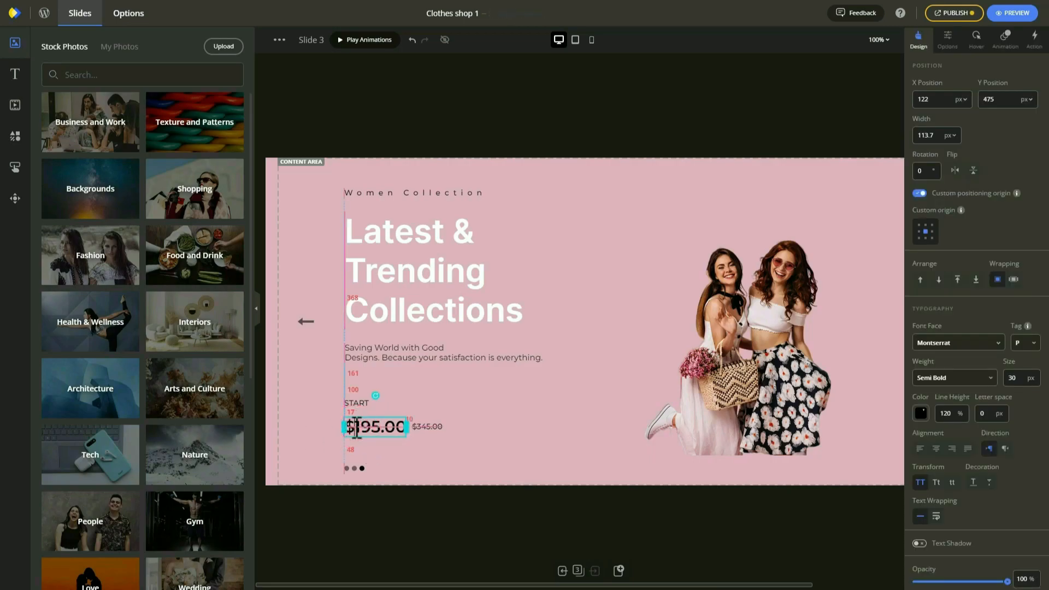
key("BackSpace")
type("₹")
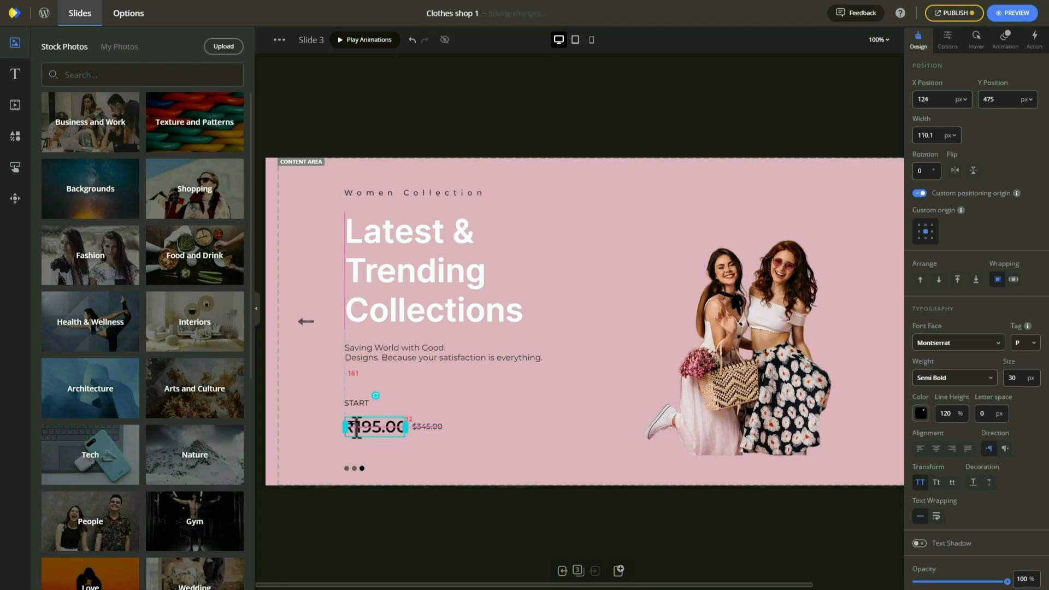
left_click(415, 426)
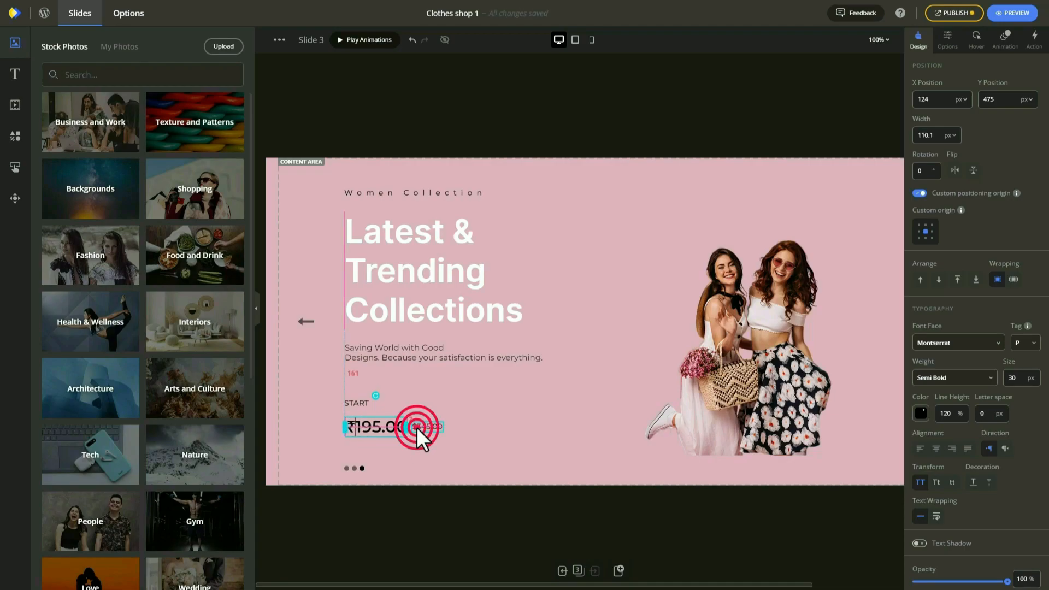
double_click(424, 428)
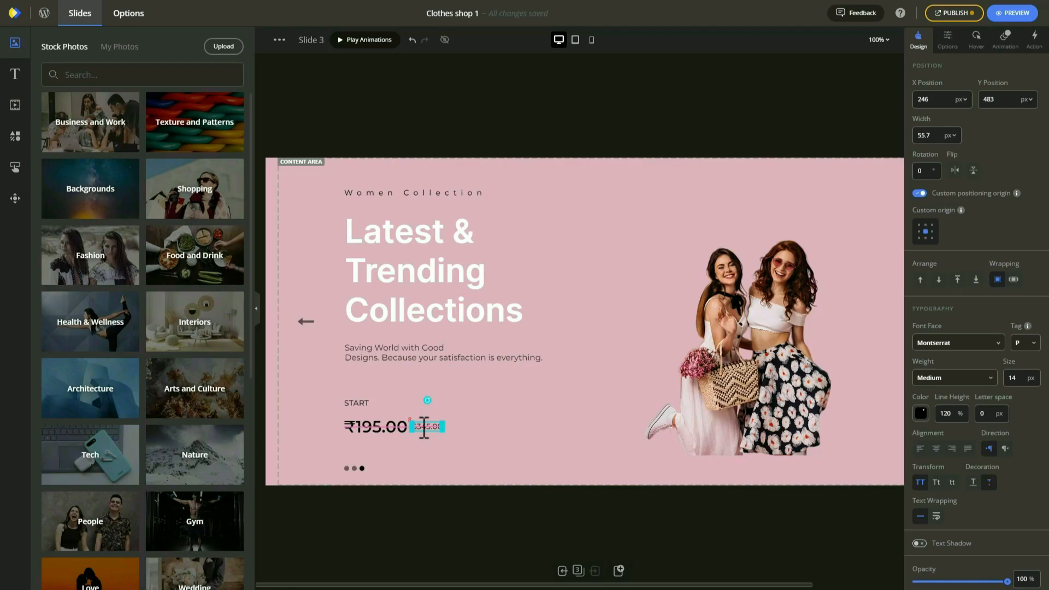
key("BackSpace")
left_click(490, 415)
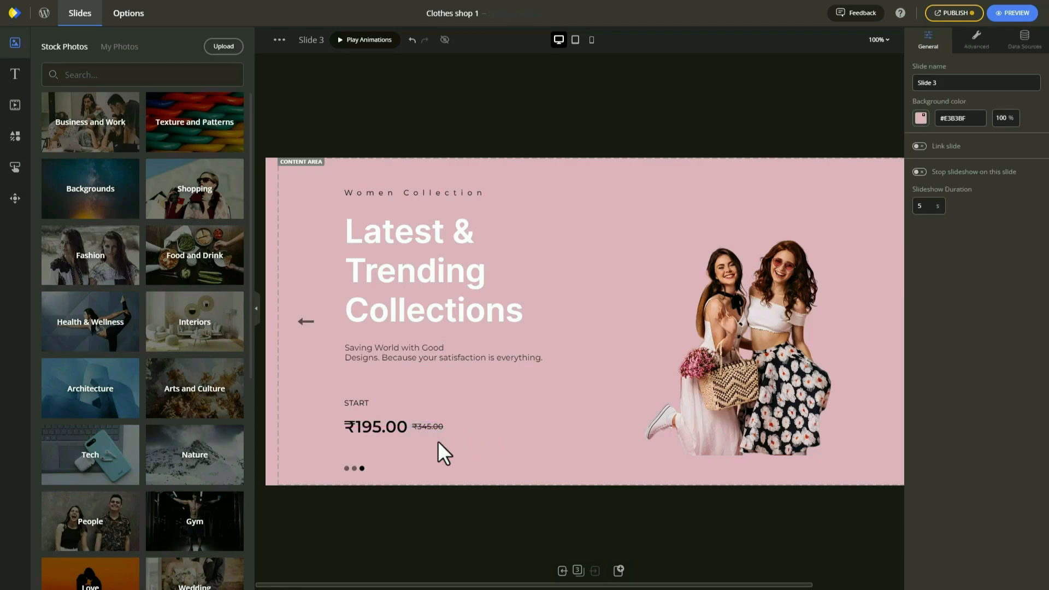
left_click(719, 395)
Enlarge the two-women photo on slide 3 and shift it slightly down.
left_click_drag(583, 230, 428, 112)
left_click_drag(640, 278, 640, 307)
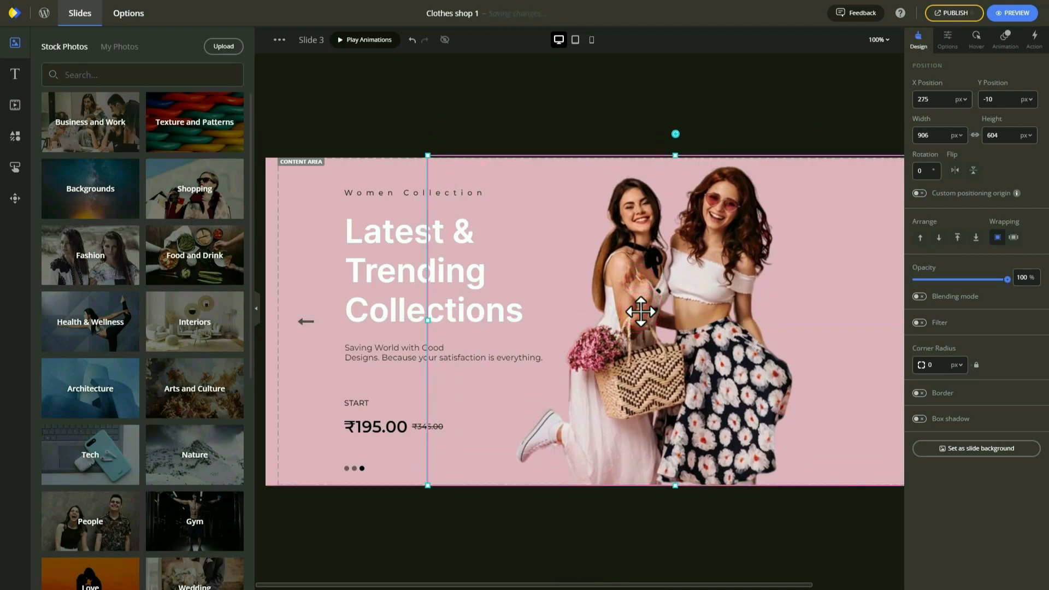
left_click_drag(658, 580, 750, 580)
Lower the vertical best seller collections text and start editing the slide counter's first digit.
left_click(835, 180)
left_click_drag(836, 210, 831, 241)
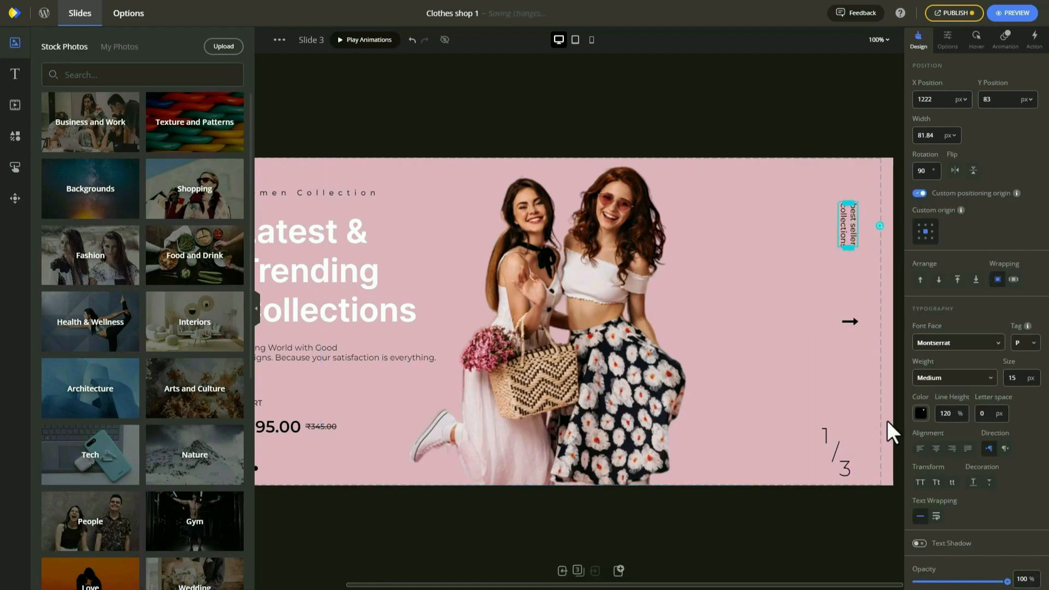
left_click(825, 434)
double_click(827, 435)
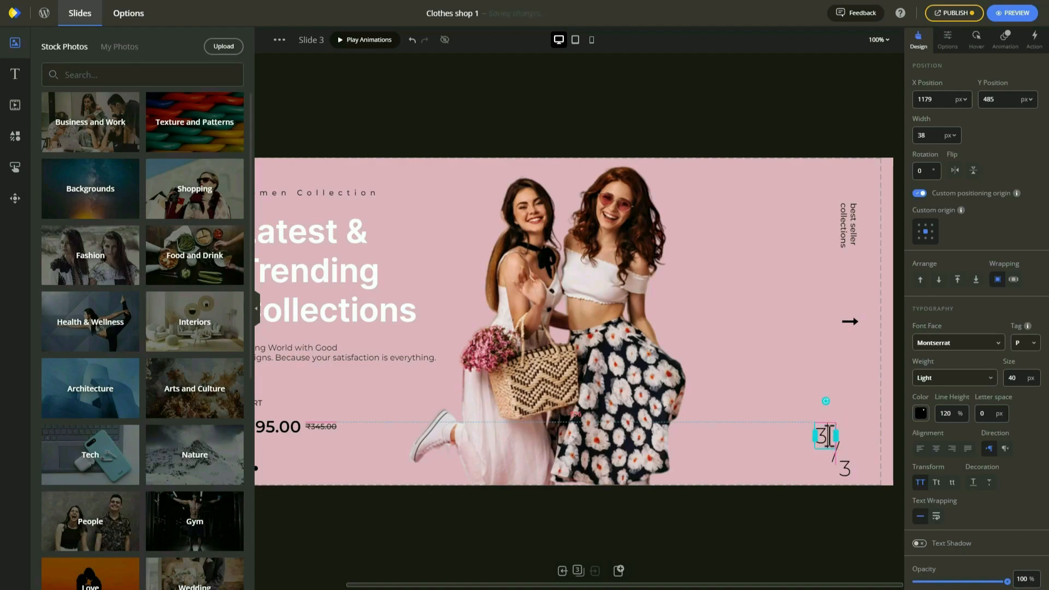
In the tablet layout, reposition the pagination dots and photo and assemble the 3/3 counter.
left_click(575, 39)
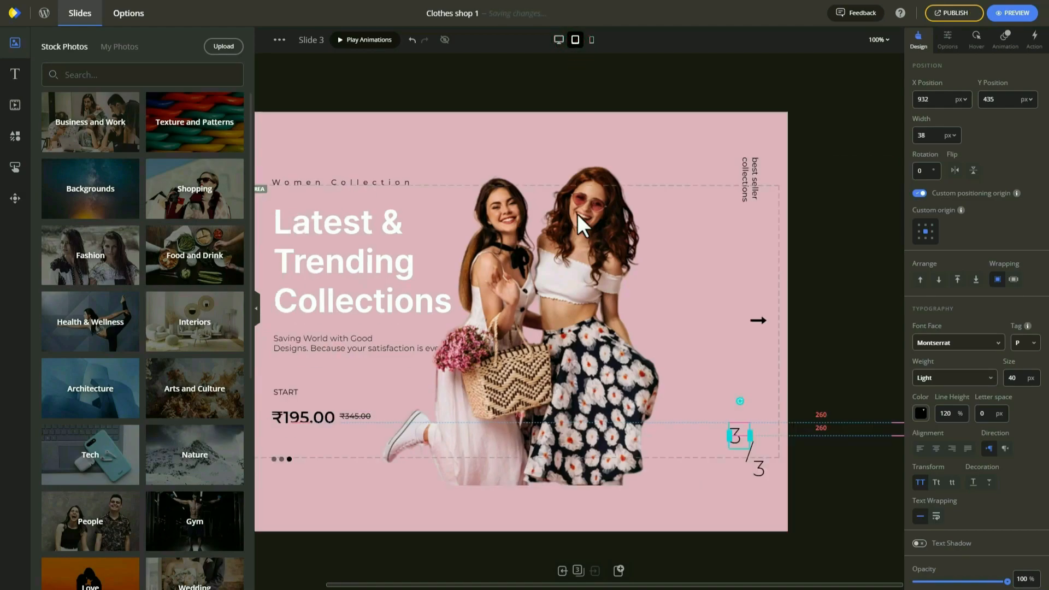
left_click(273, 459)
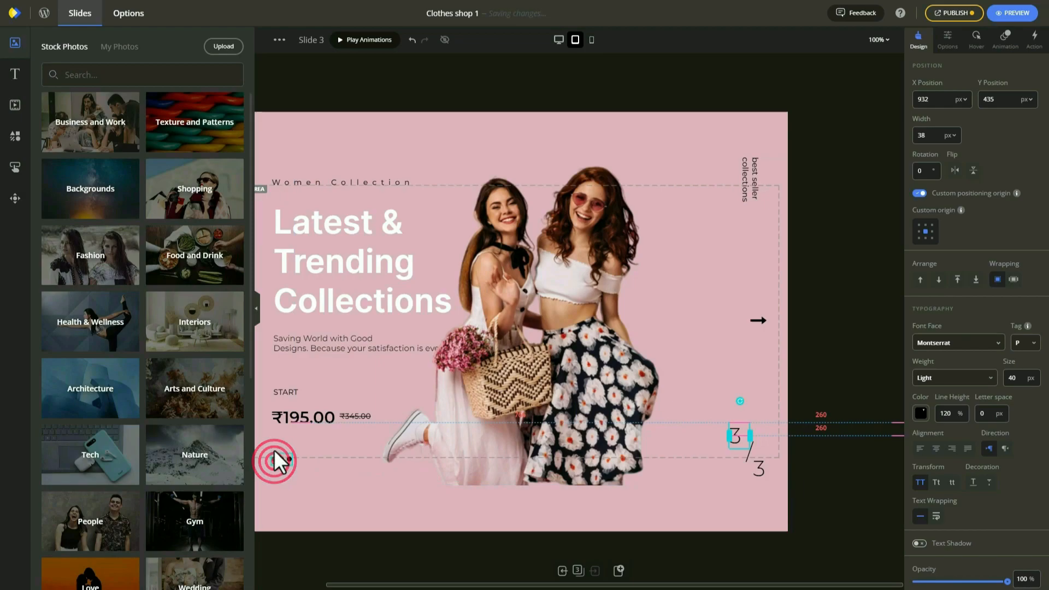
left_click_drag(281, 446, 281, 447)
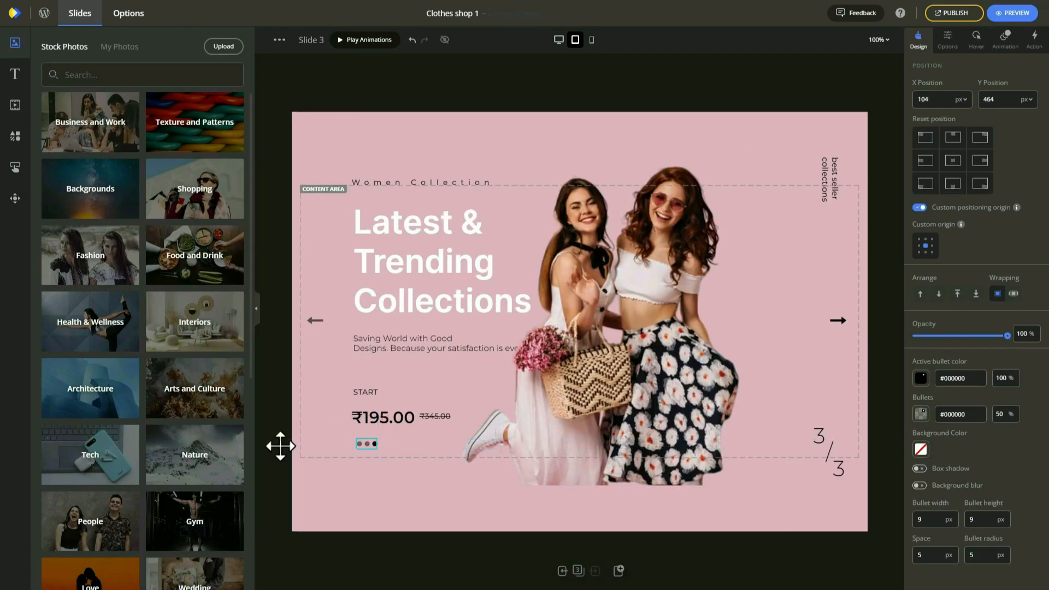
left_click_drag(724, 426, 569, 395)
mouse_move(820, 439)
left_mouse_down()
mouse_move(800, 424)
mouse_move(822, 442)
mouse_move(816, 431)
left_mouse_up()
left_click_drag(841, 468, 830, 436)
left_click_drag(827, 187, 753, 263)
Move the two-women photo right and resize it to 778 by 518.
left_click_drag(541, 317, 689, 332)
left_click_drag(367, 133, 440, 199)
left_click_drag(428, 189, 429, 189)
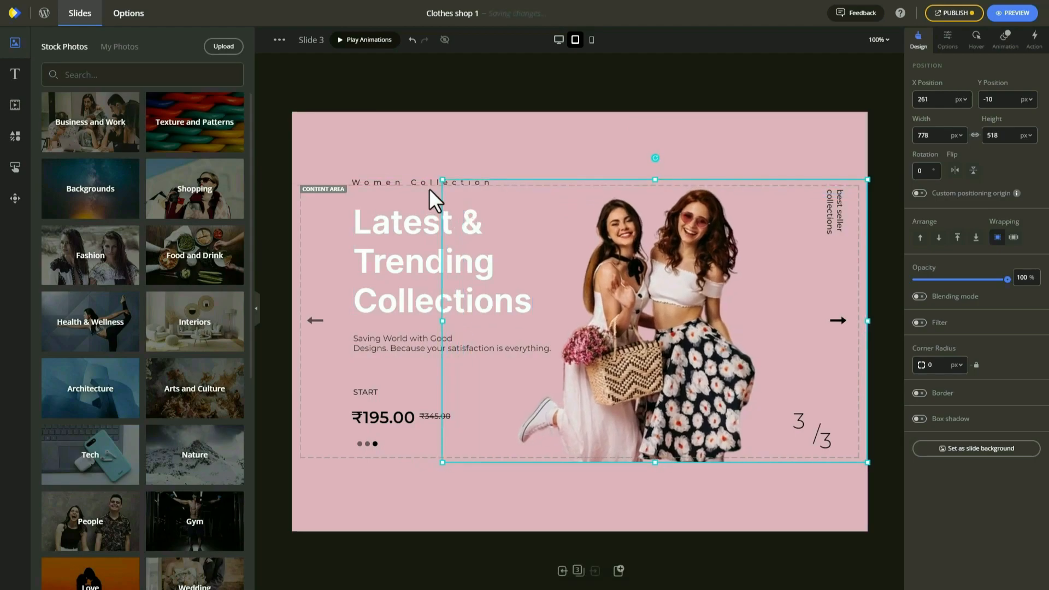
left_click(350, 154)
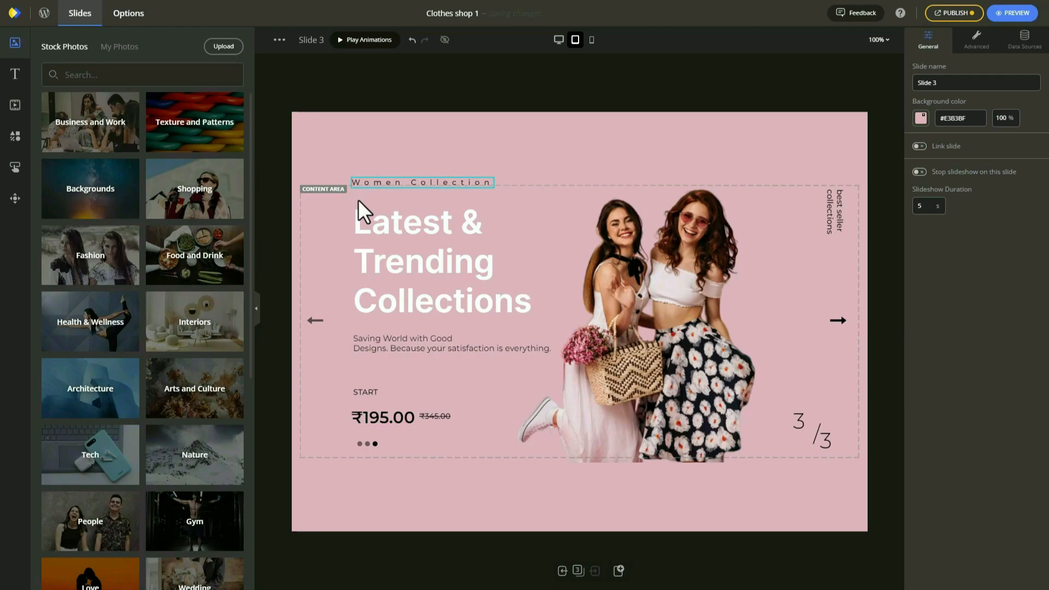
Lower the Women Collection label, Saving World paragraph and Latest & Trending Collections heading.
left_click_drag(358, 184, 356, 201)
left_click(375, 348)
left_click_drag(375, 349, 375, 369)
left_click_drag(378, 298, 375, 328)
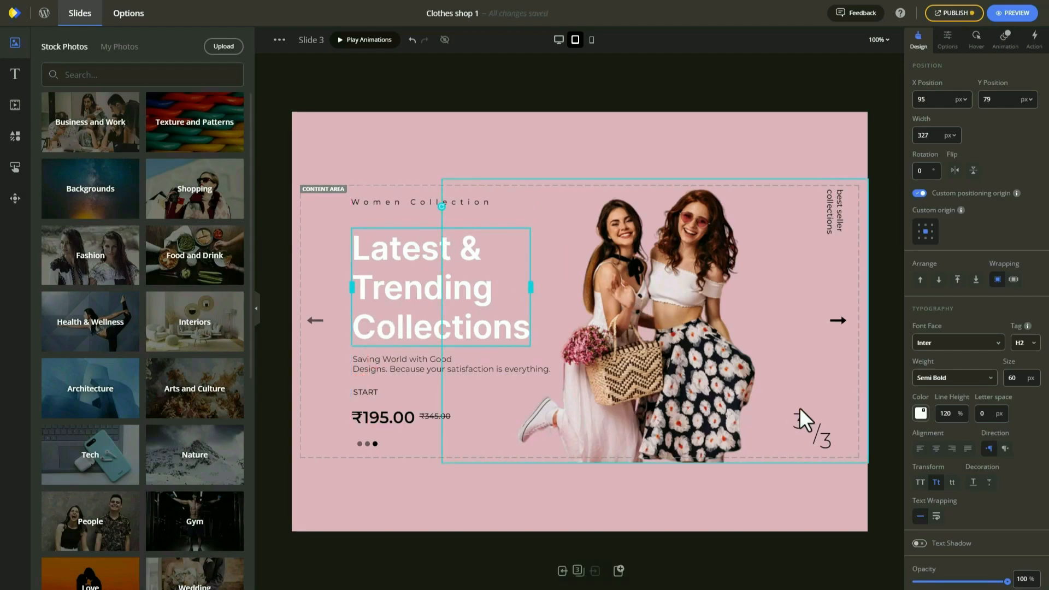
In the mobile layout, move the photo right and stack paragraph, arrow, START, price and dots.
left_click(592, 43)
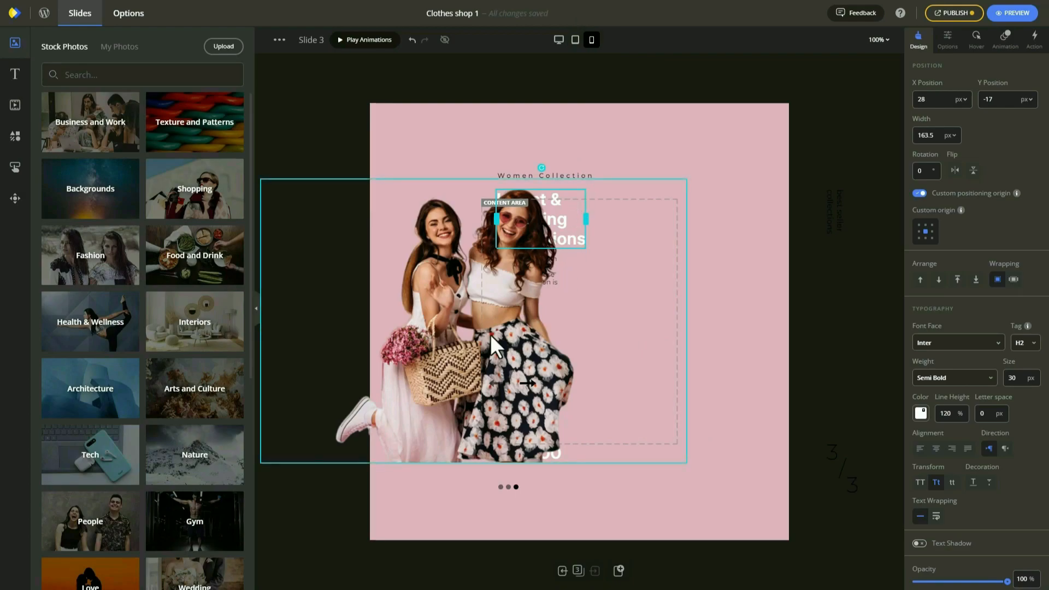
left_click_drag(413, 324, 740, 339)
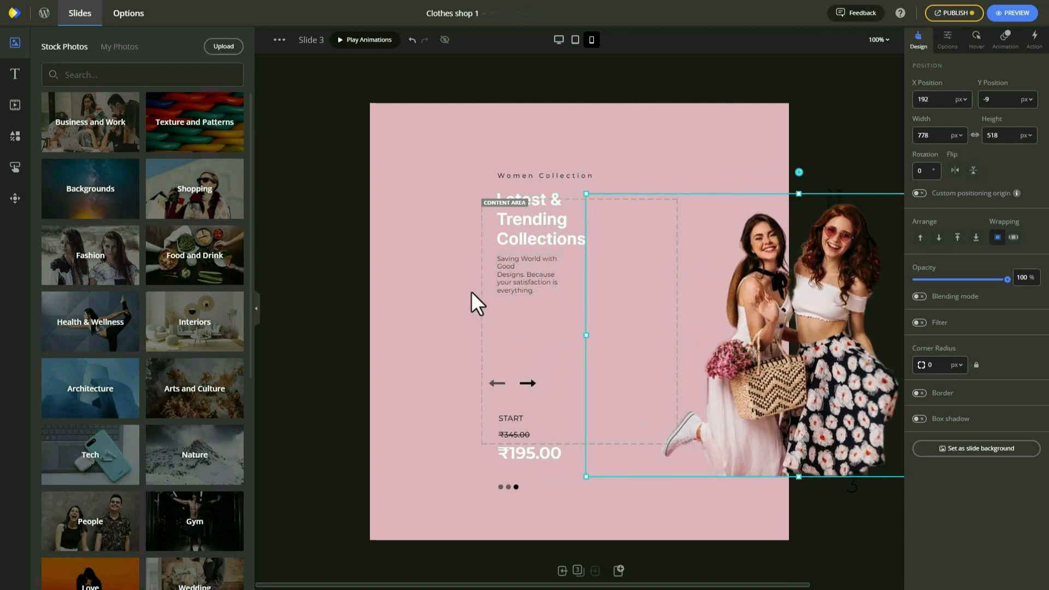
left_click_drag(508, 283, 504, 324)
left_click_drag(499, 381, 523, 359)
left_click_drag(512, 418, 504, 377)
left_click_drag(513, 443, 501, 416)
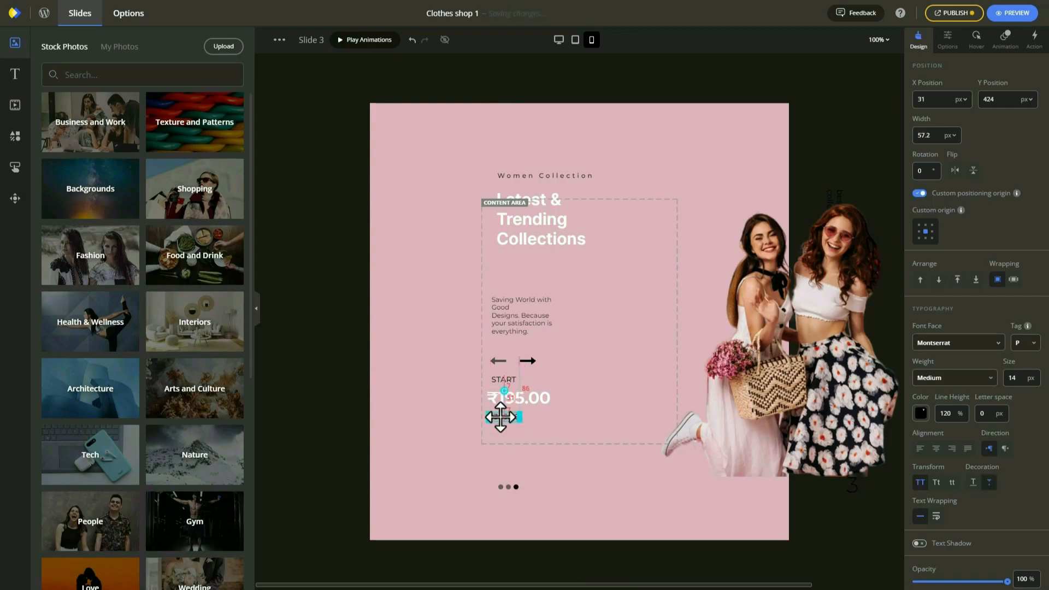
left_click_drag(503, 484, 496, 434)
Move the heading and label into the content area and rename the label to Women Bag.
left_click_drag(552, 219, 546, 257)
left_click_drag(541, 173, 538, 217)
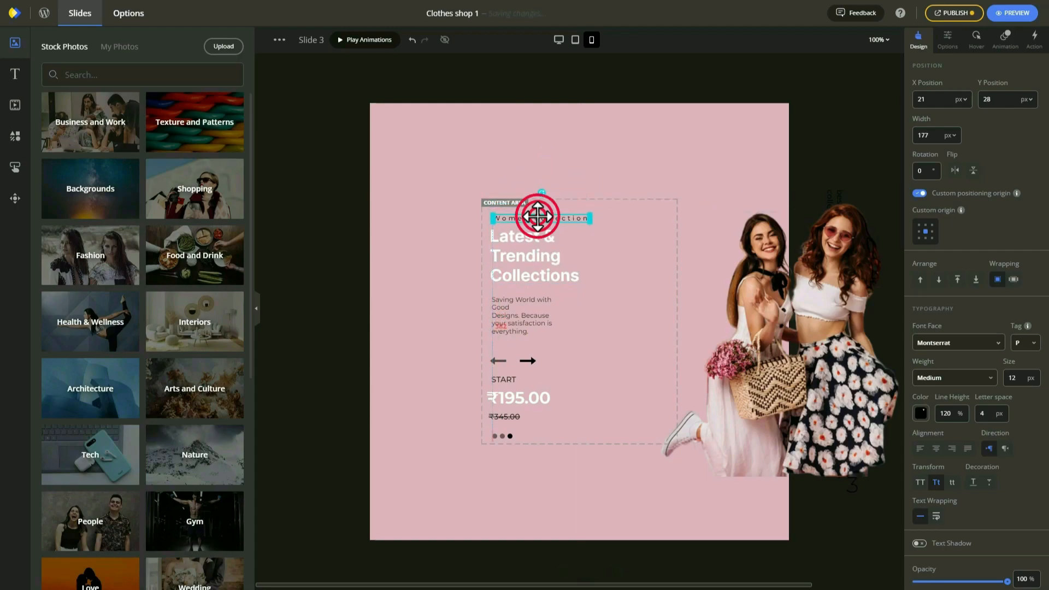
double_click(541, 218)
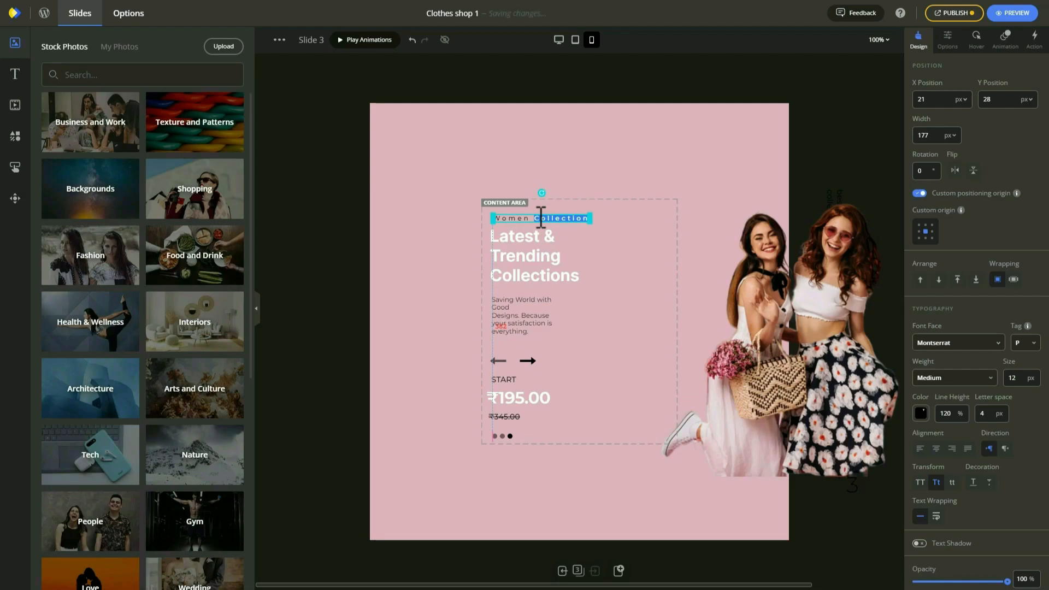
type("Bag")
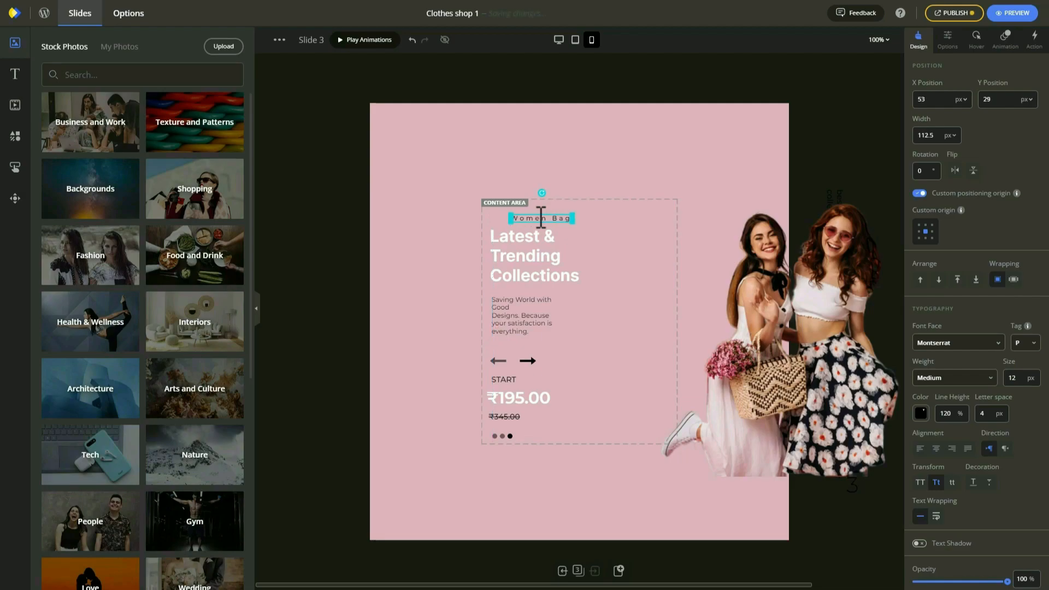
left_click(623, 185)
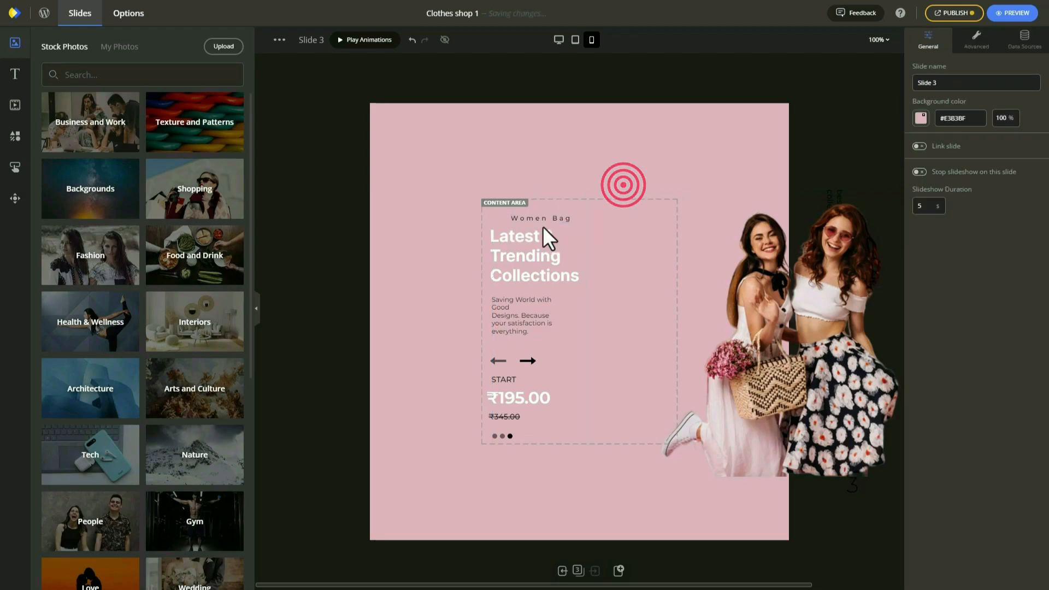
left_click(501, 219)
In the tablet layout, shift the Women Bag label left.
left_click(575, 39)
left_click_drag(429, 199, 382, 197)
left_click(559, 39)
Shrink the mobile two-women photo to 626 by 417, fit it in the content area, and publish.
left_click(591, 40)
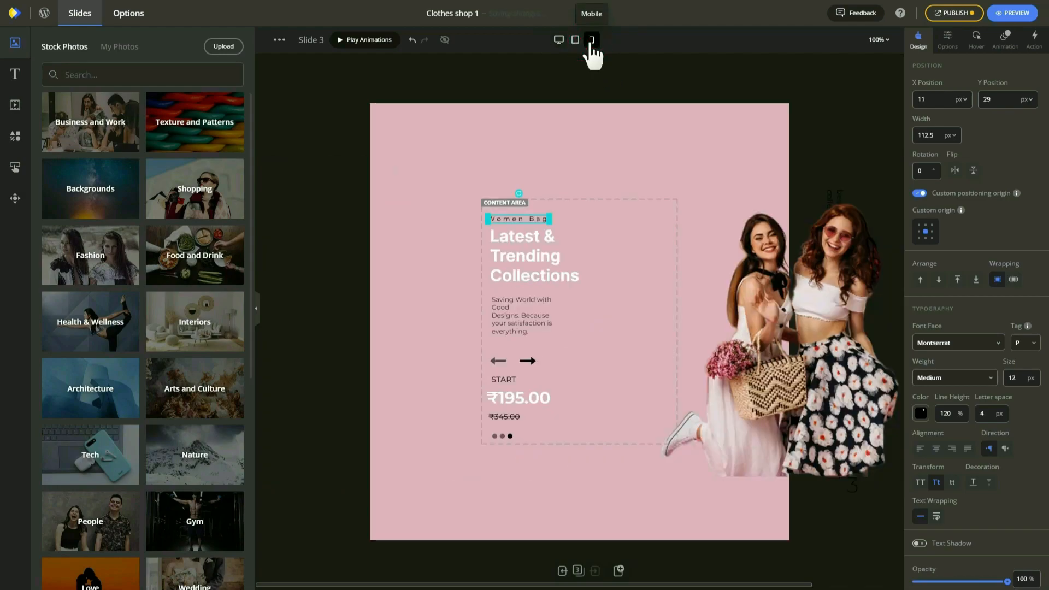
left_click_drag(755, 344, 623, 334)
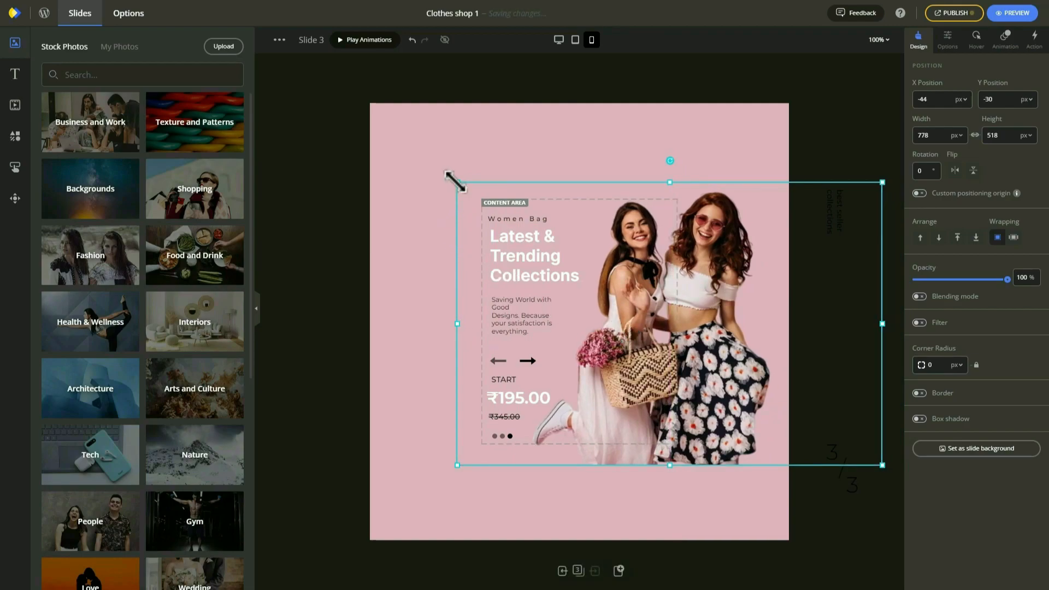
left_click_drag(452, 178, 541, 237)
left_click_drag(703, 376, 622, 373)
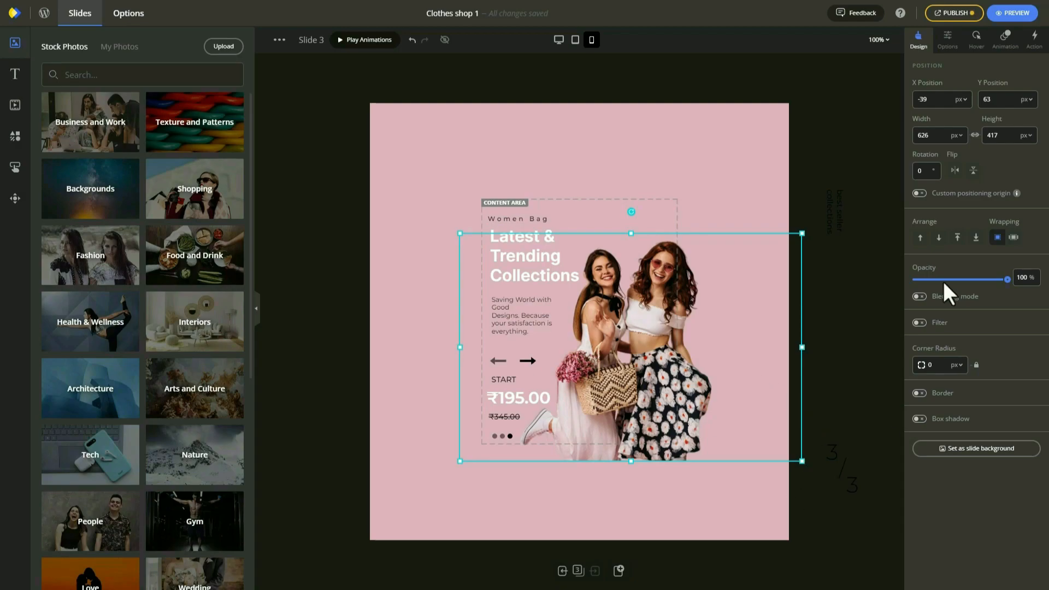
left_click(955, 14)
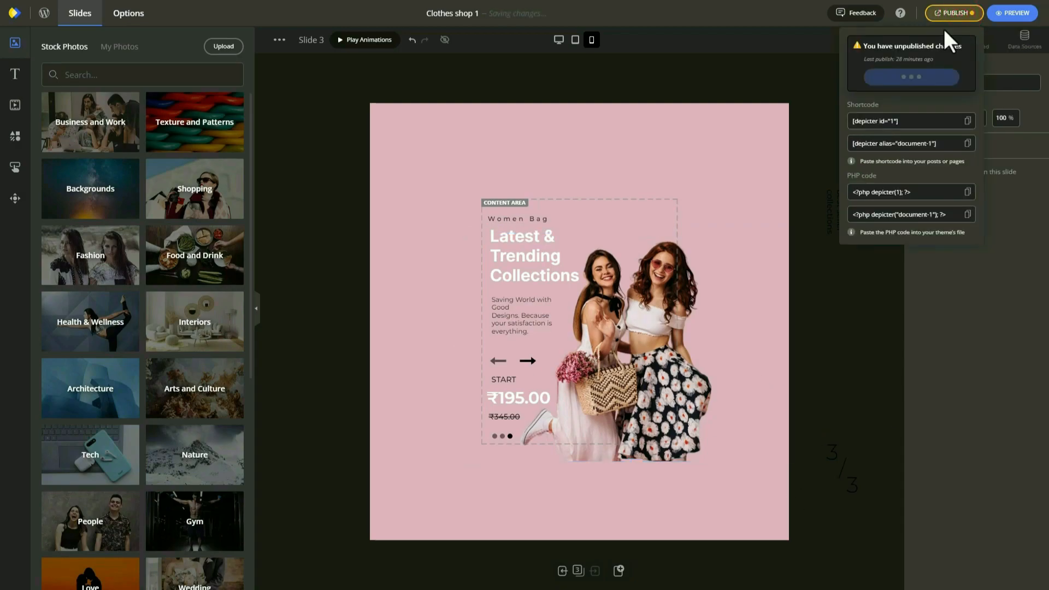
left_click(896, 76)
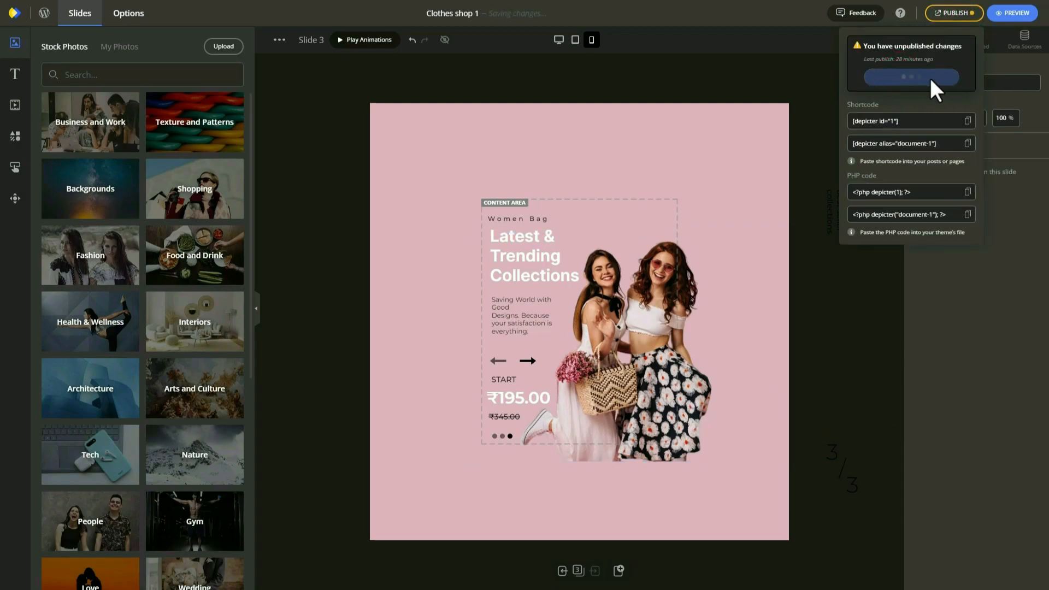
Drag the counter's 3, slash and second 3 onto the slide beside the photo.
left_click_drag(836, 450, 634, 225)
left_click_drag(838, 464, 617, 211)
left_click_drag(856, 486, 638, 236)
Finish the 3/3 counter, then build the 2/3 counter on slide 2.
left_click(883, 229)
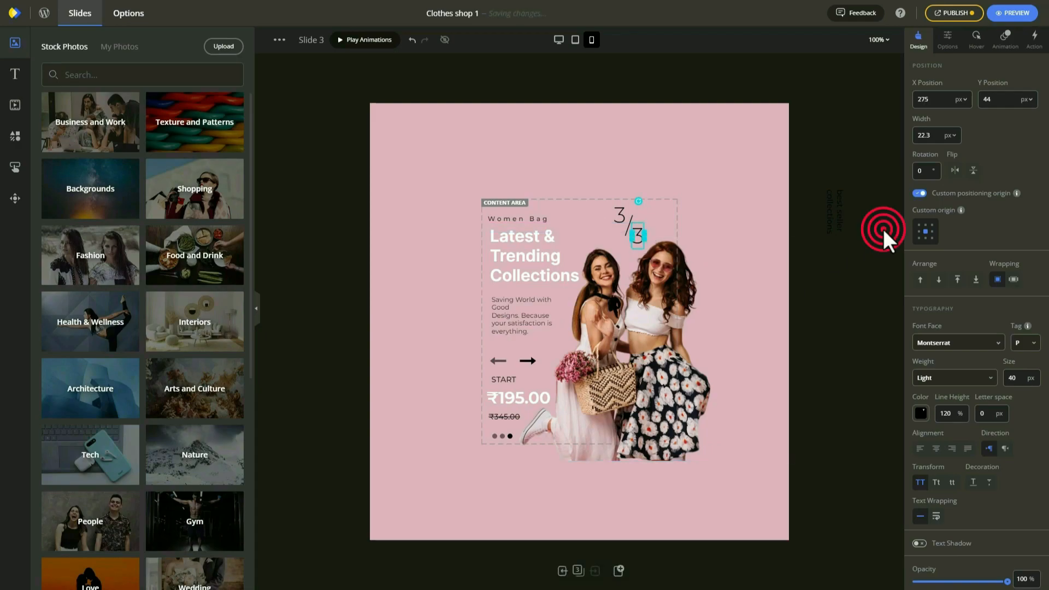
key("Page_Up")
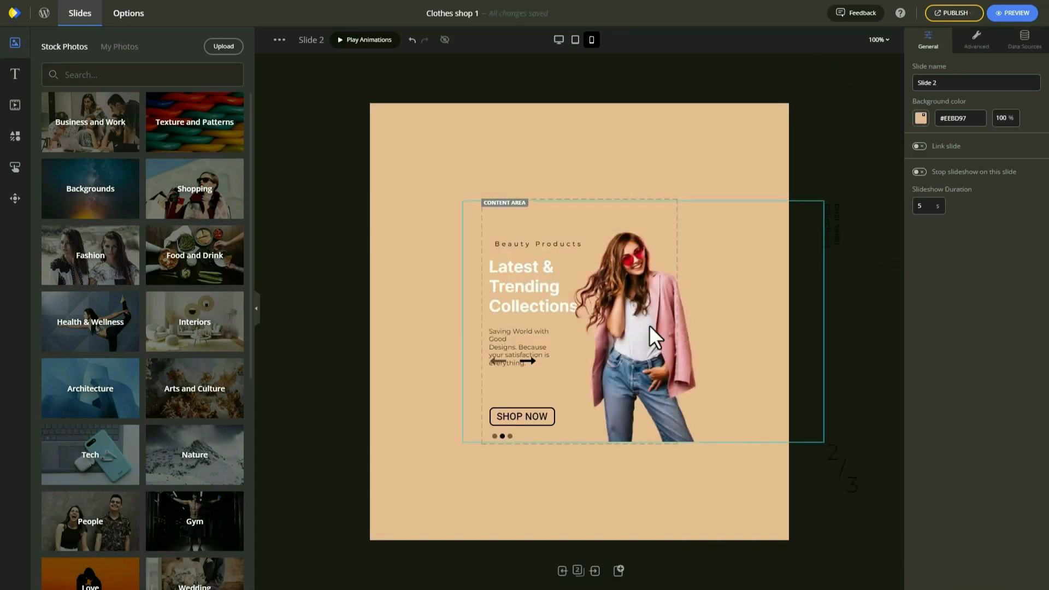
left_click_drag(641, 208, 632, 218)
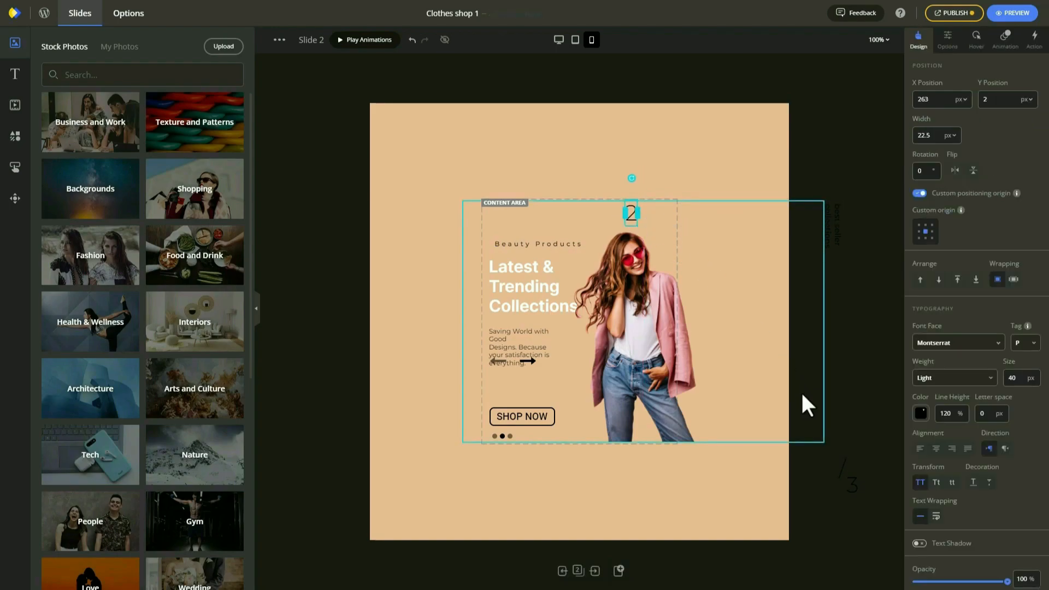
left_click_drag(841, 467, 643, 217)
left_click_drag(852, 493, 658, 232)
On slide 1, move the 1, slash and 3 into the content area to read 1/3.
left_click(562, 570)
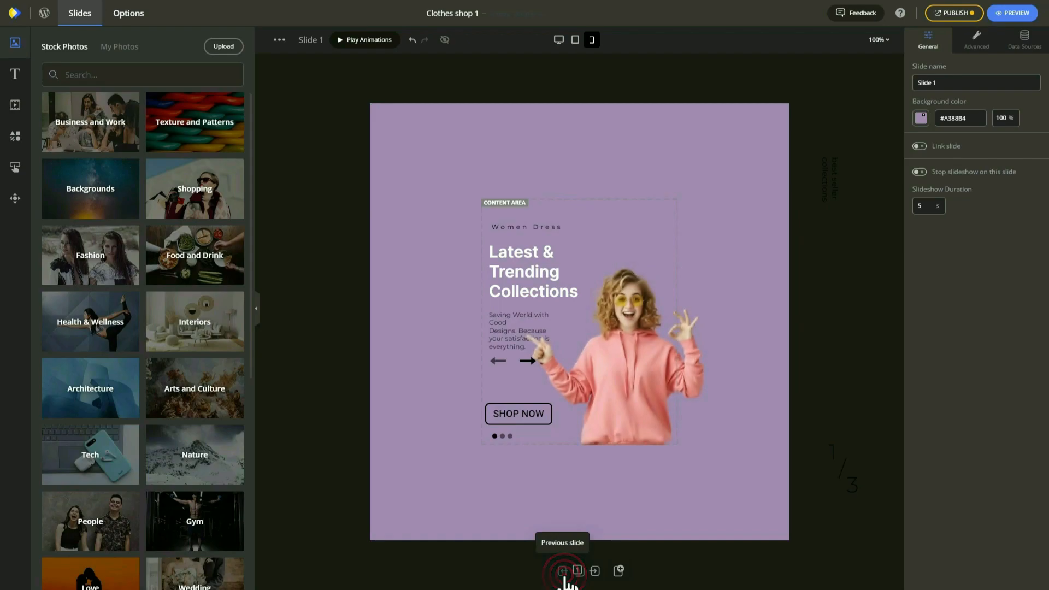
left_click(833, 451)
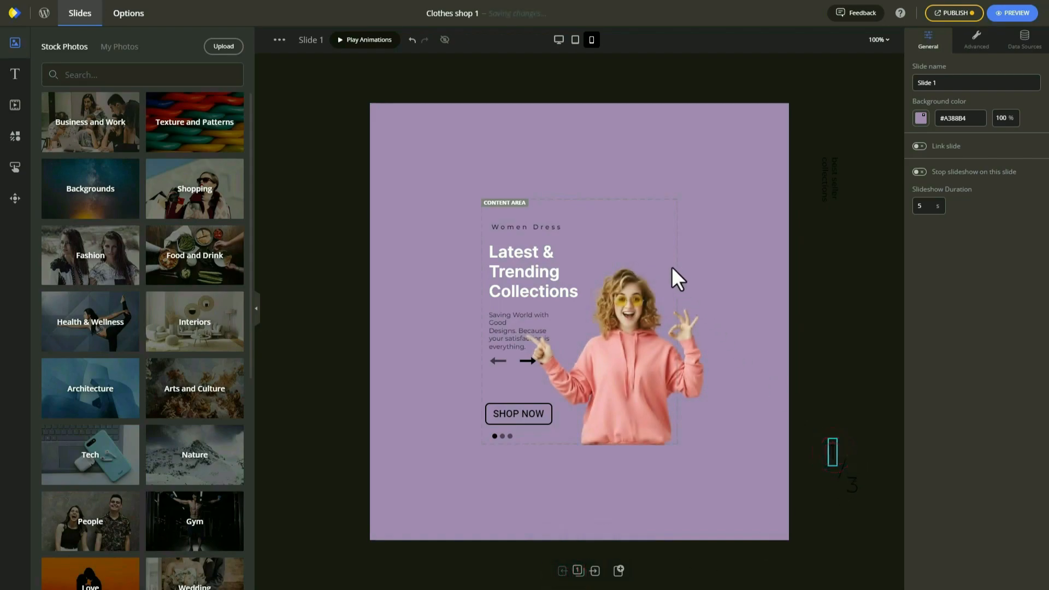
left_click_drag(633, 231, 626, 221)
left_click_drag(843, 469, 633, 230)
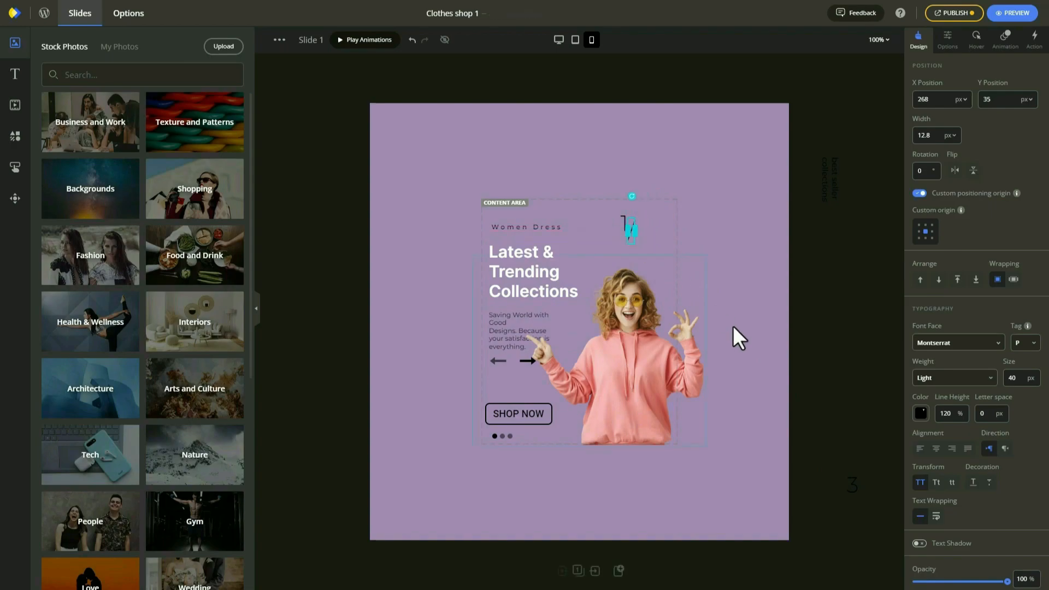
left_click_drag(856, 485, 643, 240)
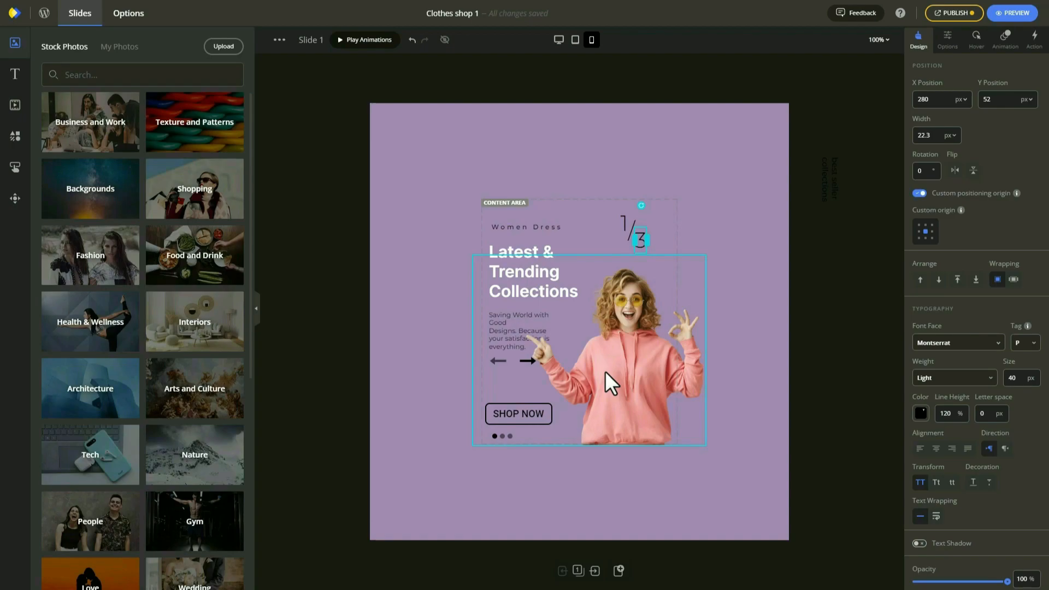
Publish the Clothes shop 1 changes, copy the [depicter id="1"] shortcode, and return to WordPress admin.
left_click(955, 14)
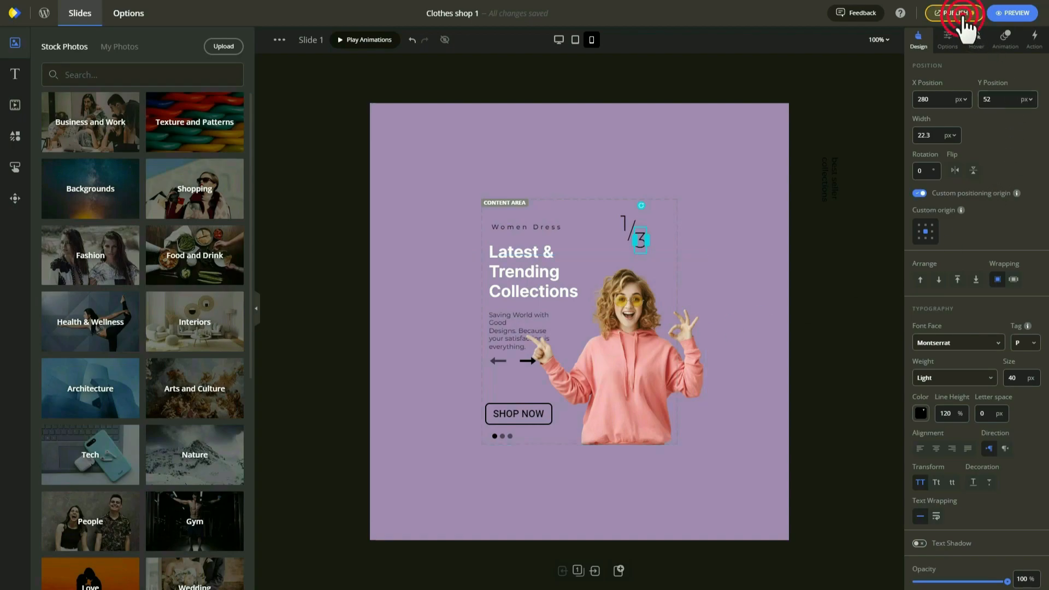
left_click(932, 78)
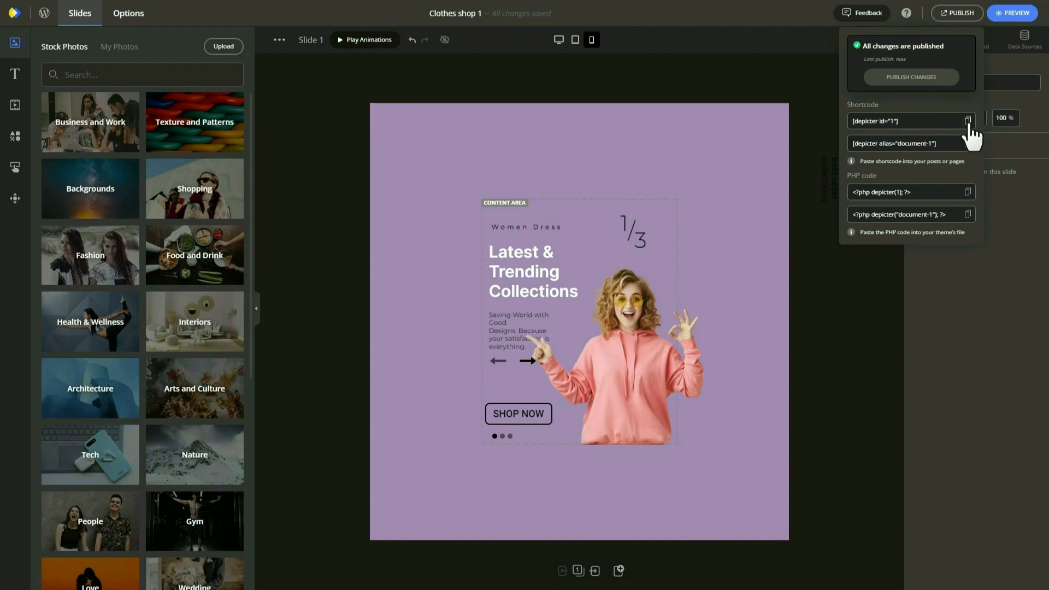
left_click(948, 121)
left_click(44, 12)
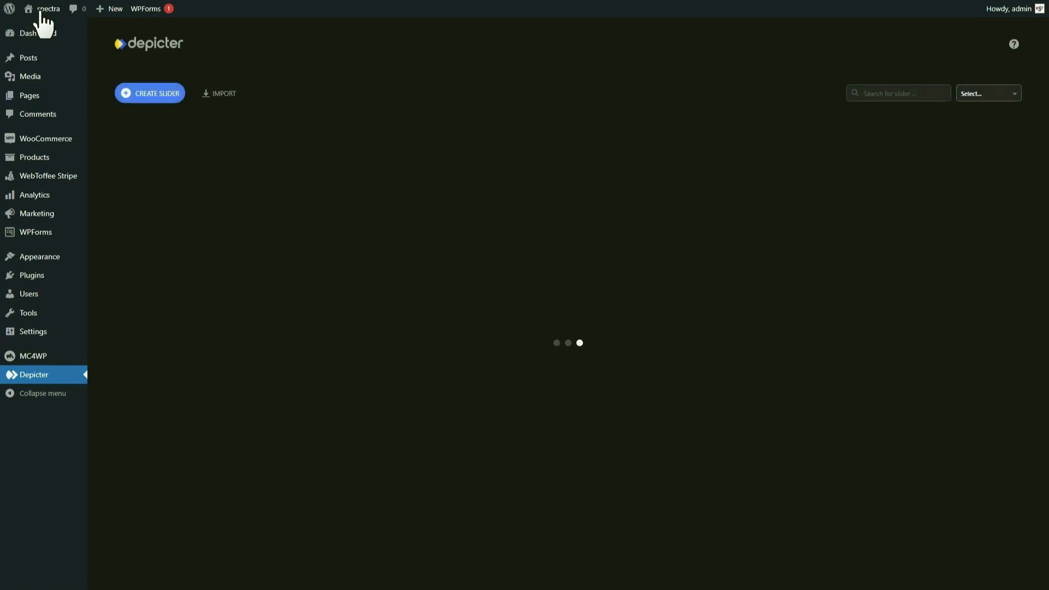
Create a new page titled Home with its title hidden.
mouse_move(31, 101)
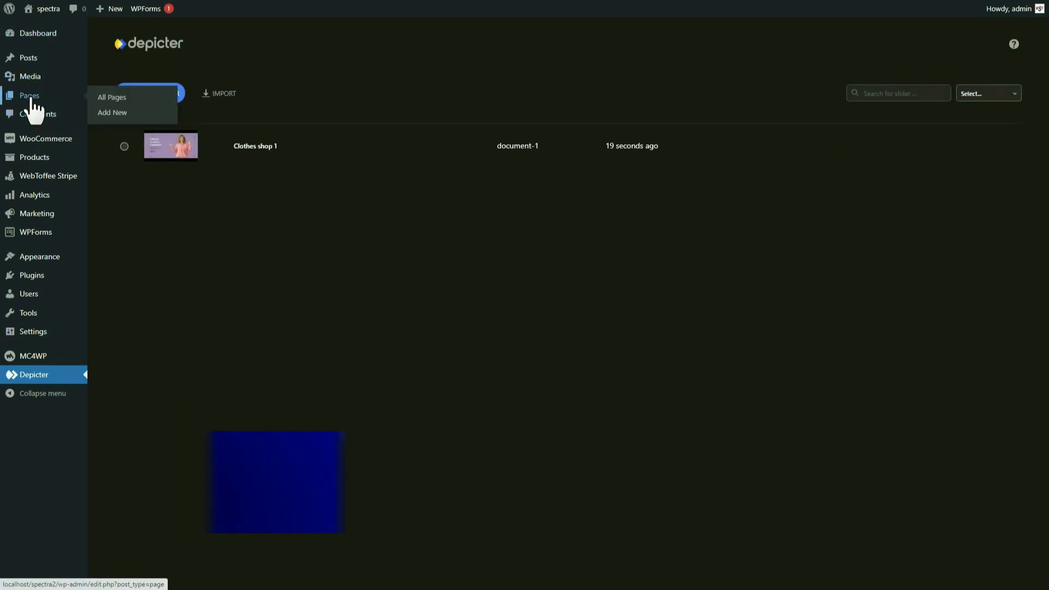
left_click(106, 112)
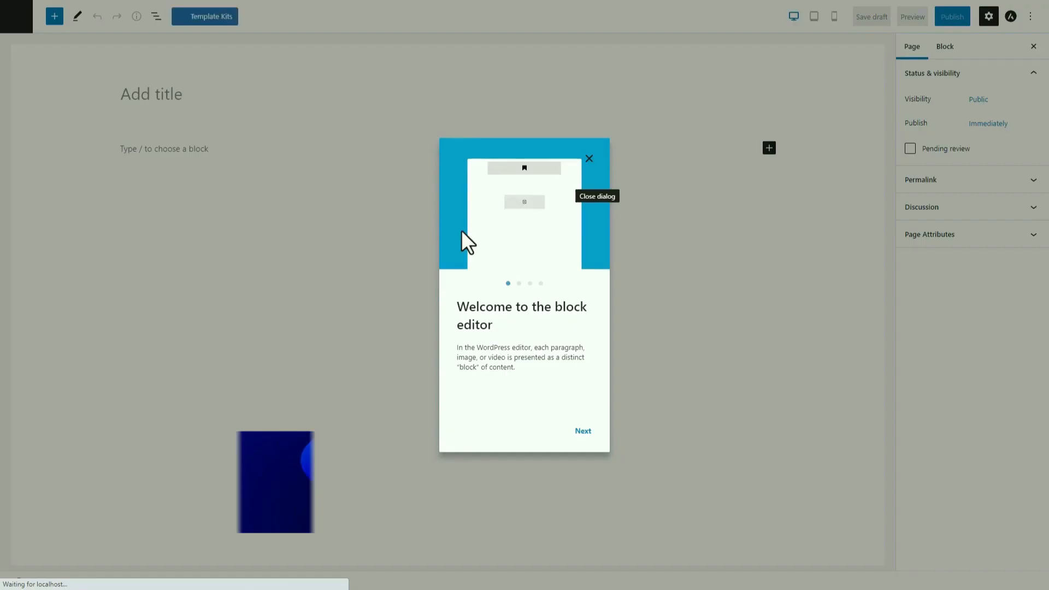
left_click(591, 159)
left_click(182, 94)
type("Home")
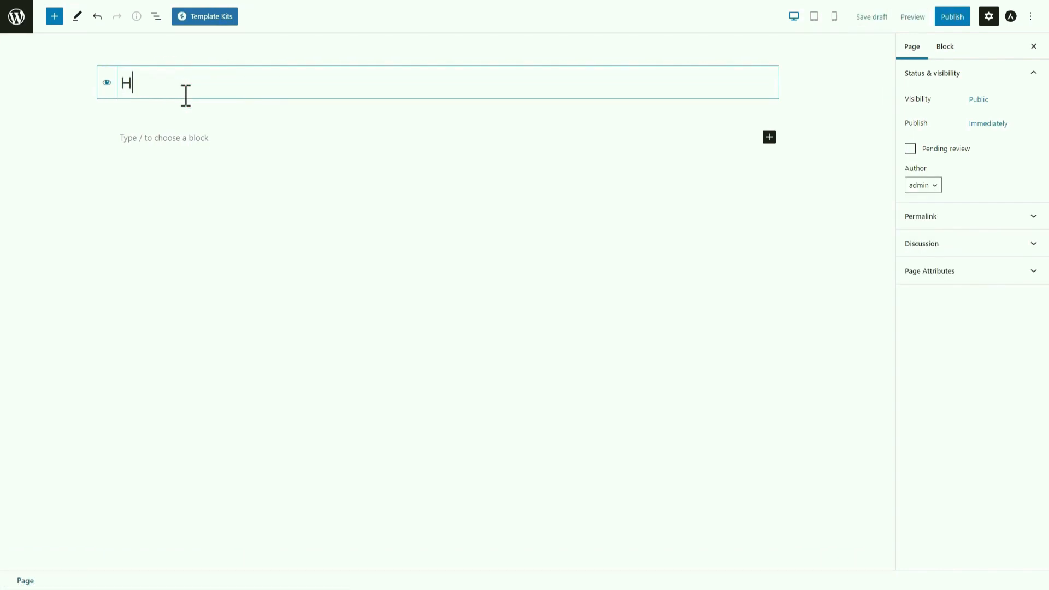
left_click(107, 84)
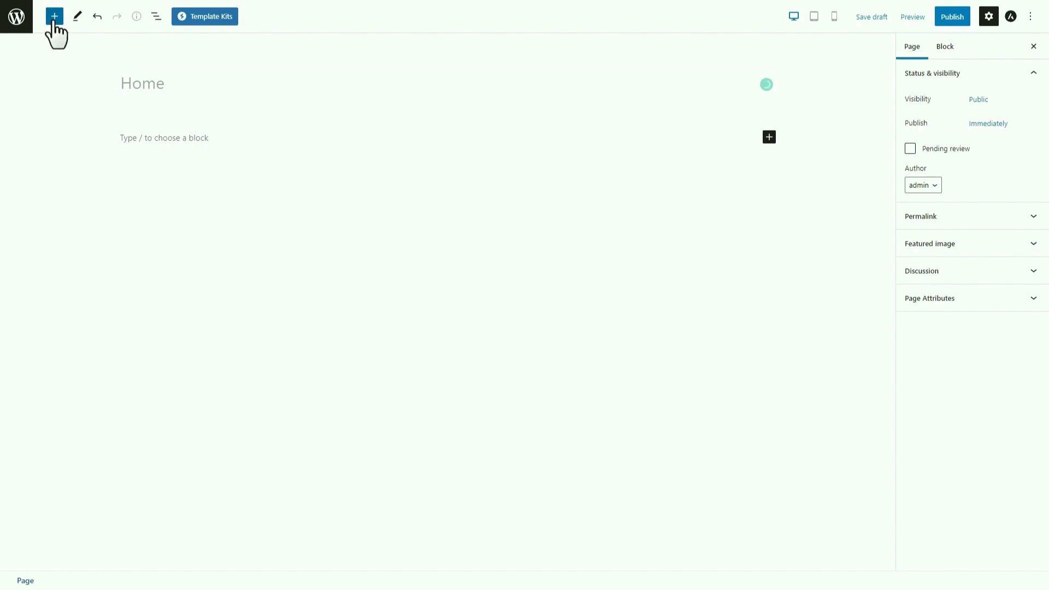
Publish the Home page and insert a Spectra Container block.
left_click(953, 17)
left_click(943, 16)
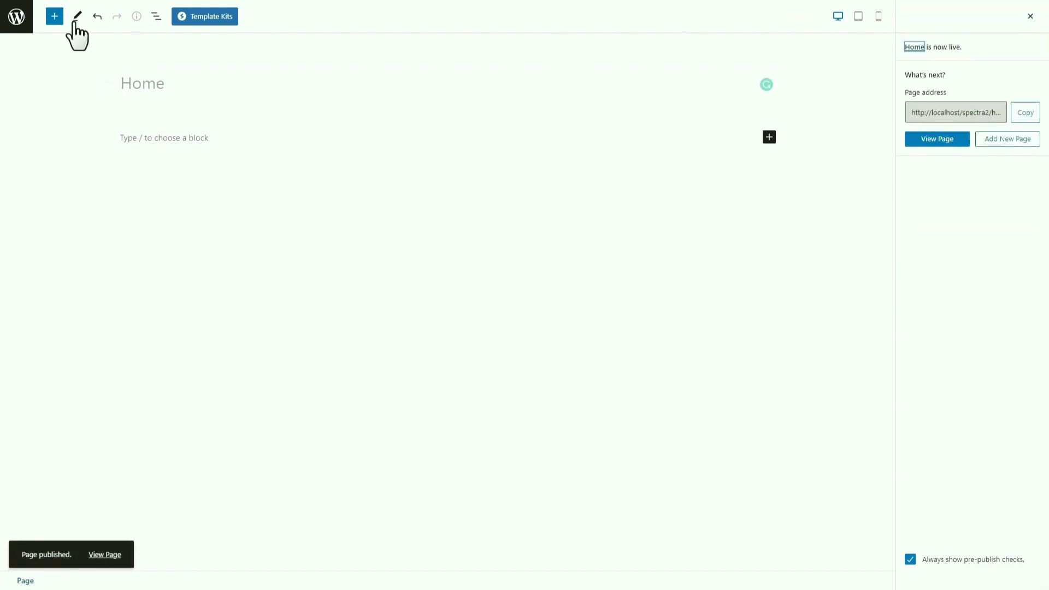
left_click(55, 16)
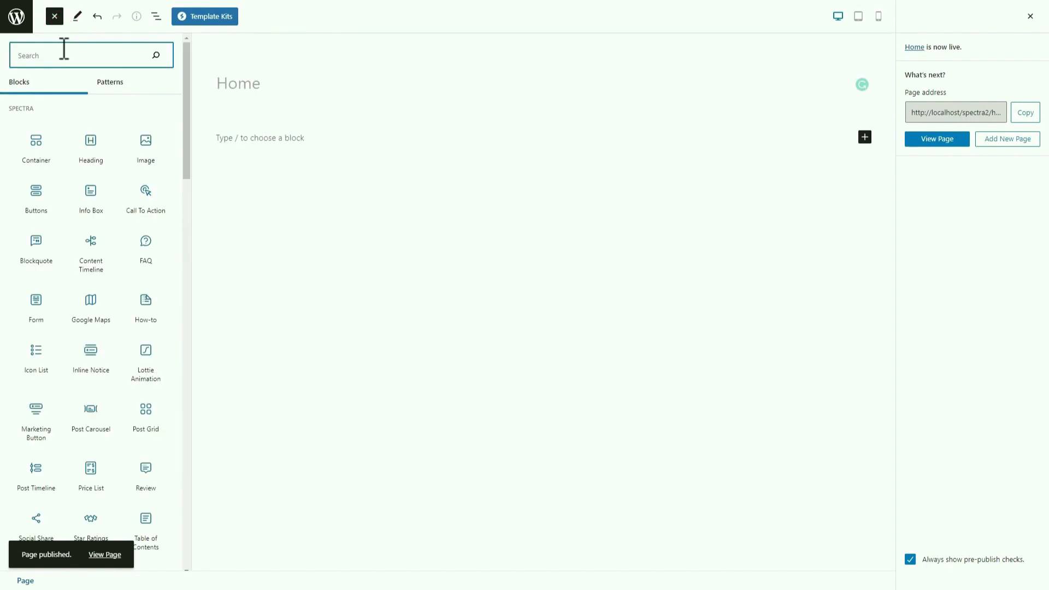
left_click(36, 142)
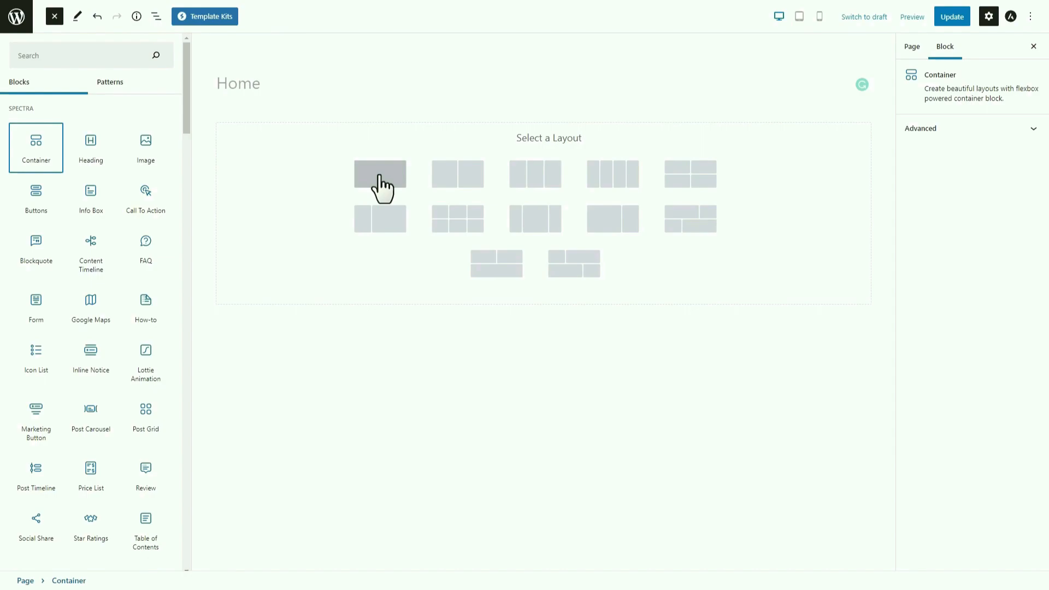
Give the container a single-column layout holding a Shortcode block for [depicter id="1"].
left_click(379, 176)
left_click(302, 178)
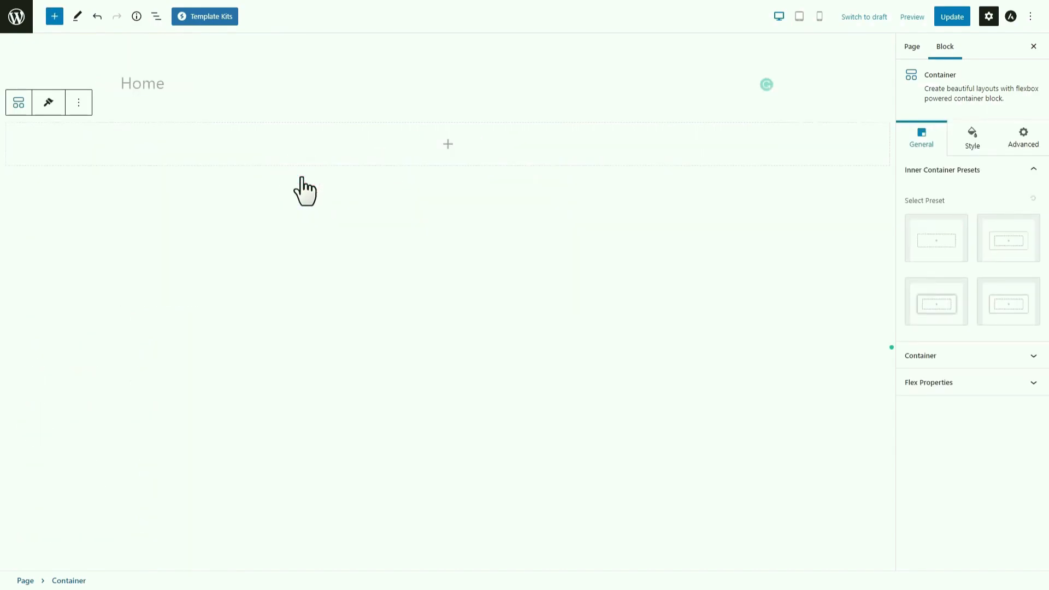
left_click(448, 144)
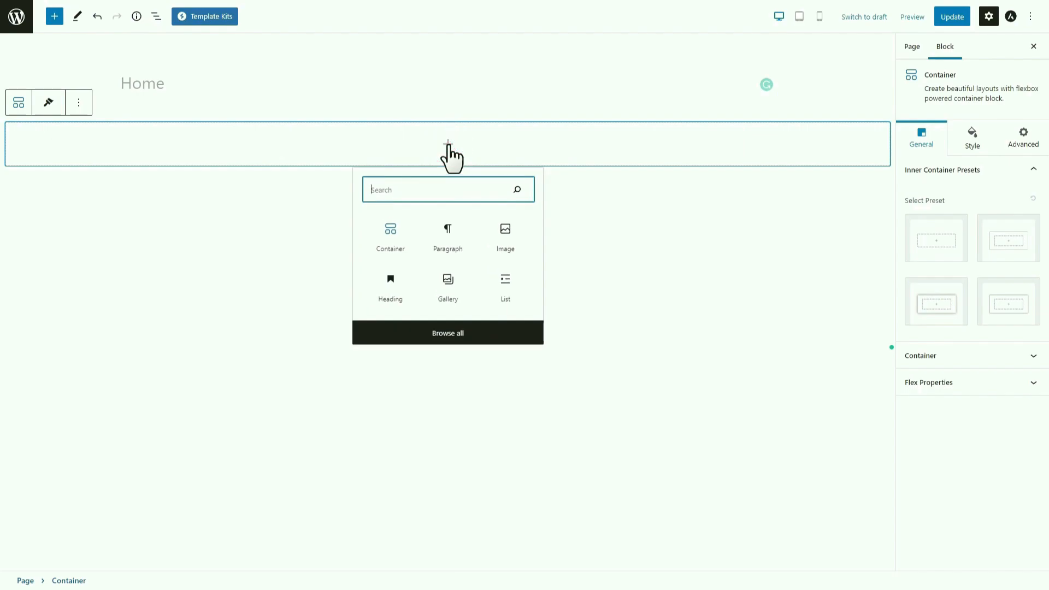
type("sh")
left_click(399, 236)
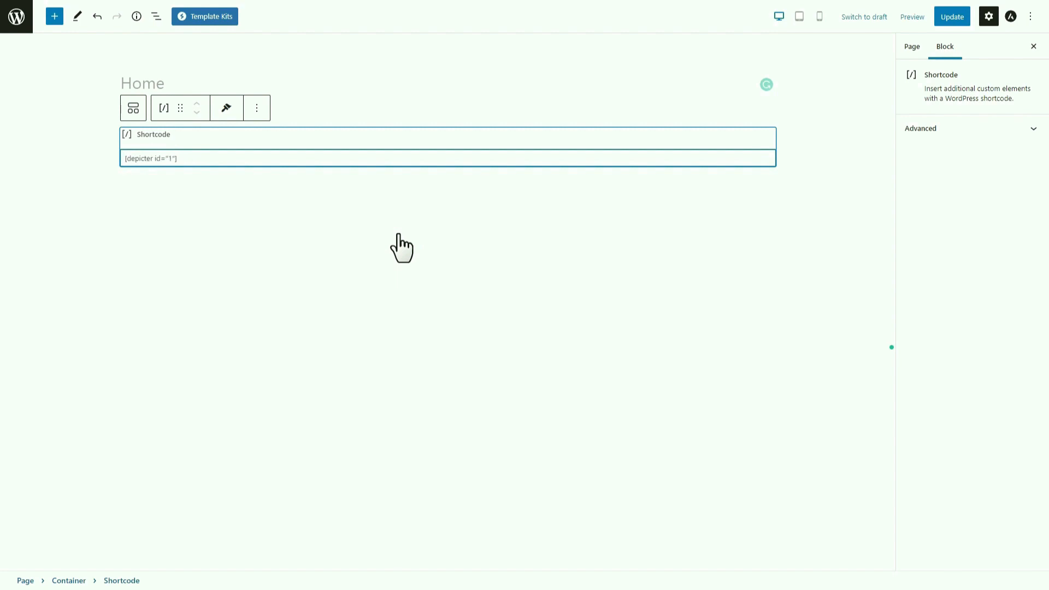
Set the outer container and its content width to Full Width.
left_click(835, 158)
left_click(967, 352)
left_click(930, 246)
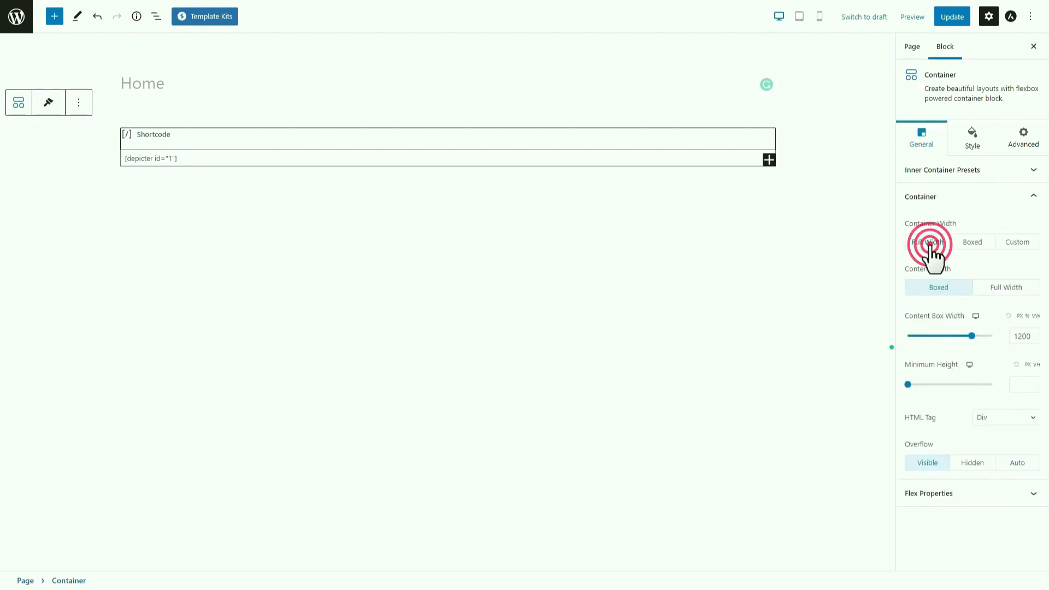
left_click(994, 300)
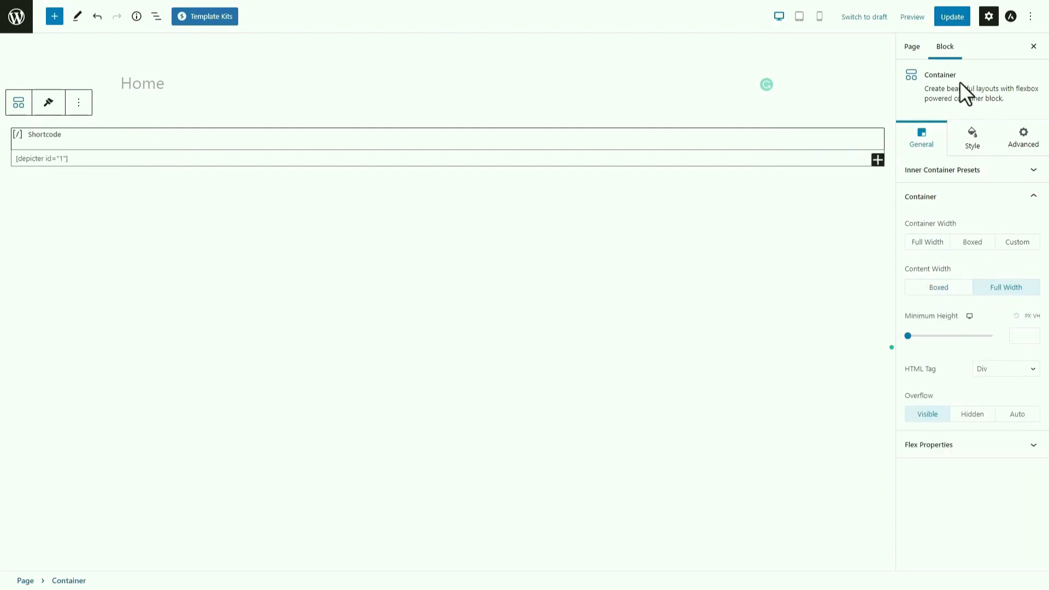
Set the container padding to 0 and update the Home page.
left_click(971, 141)
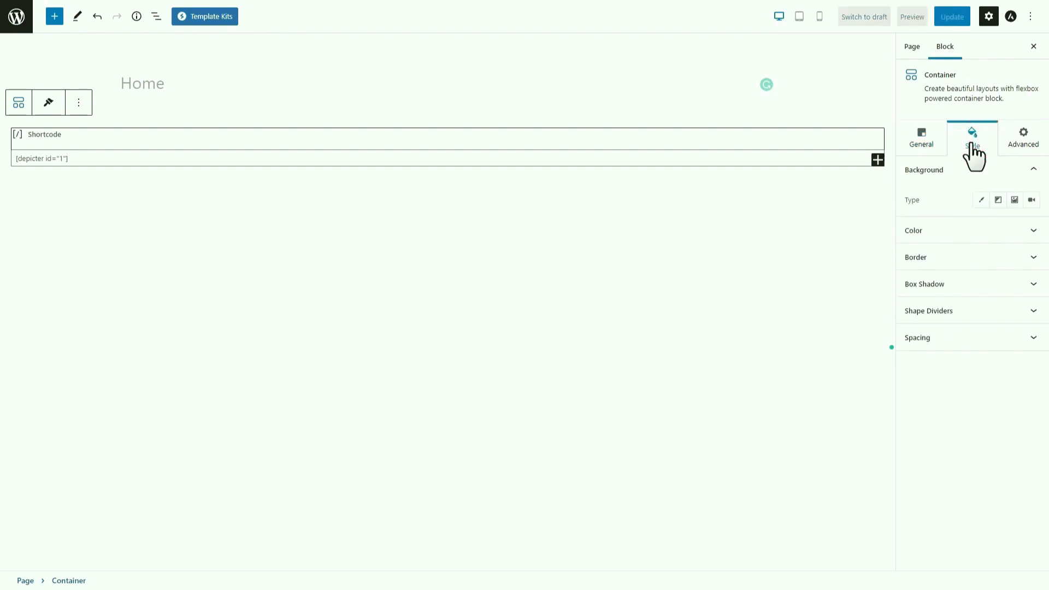
left_click(969, 339)
left_click(921, 450)
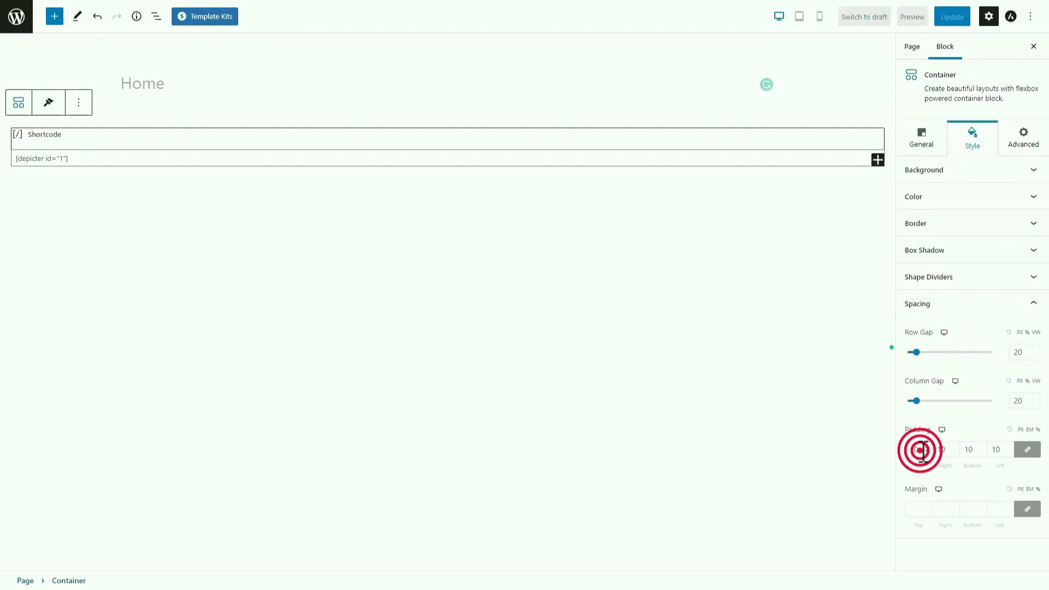
type("0")
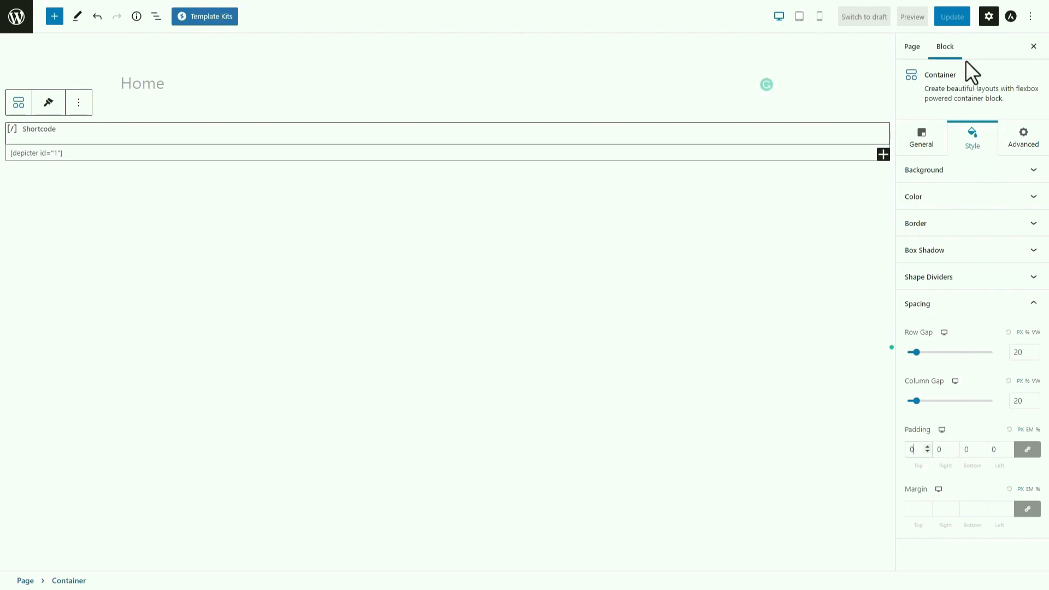
left_click(961, 19)
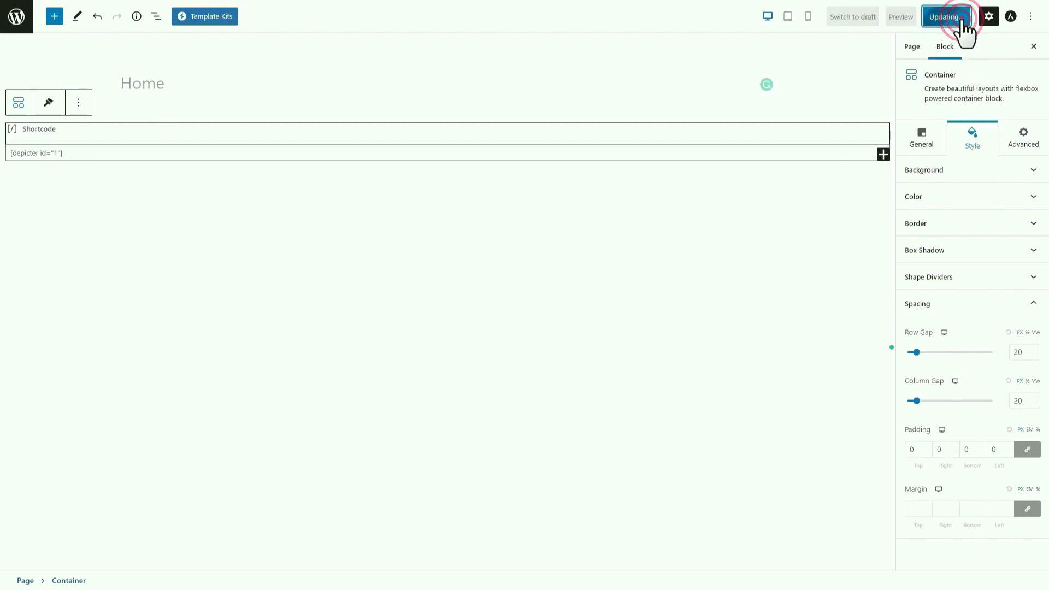
Preview the Home page in a new tab and advance the slider to the third slide.
left_click(905, 20)
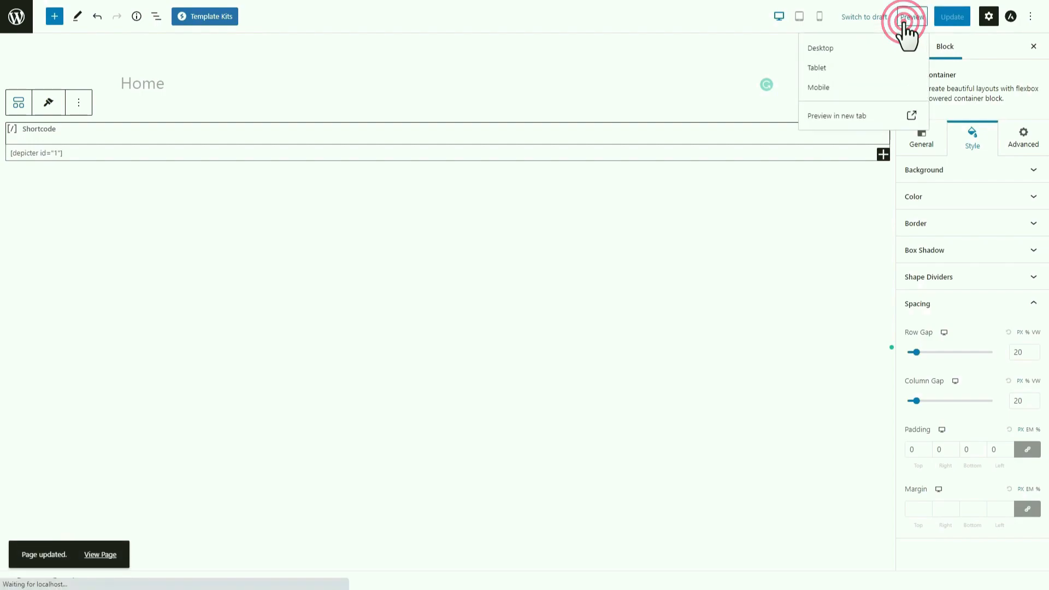
left_click(861, 118)
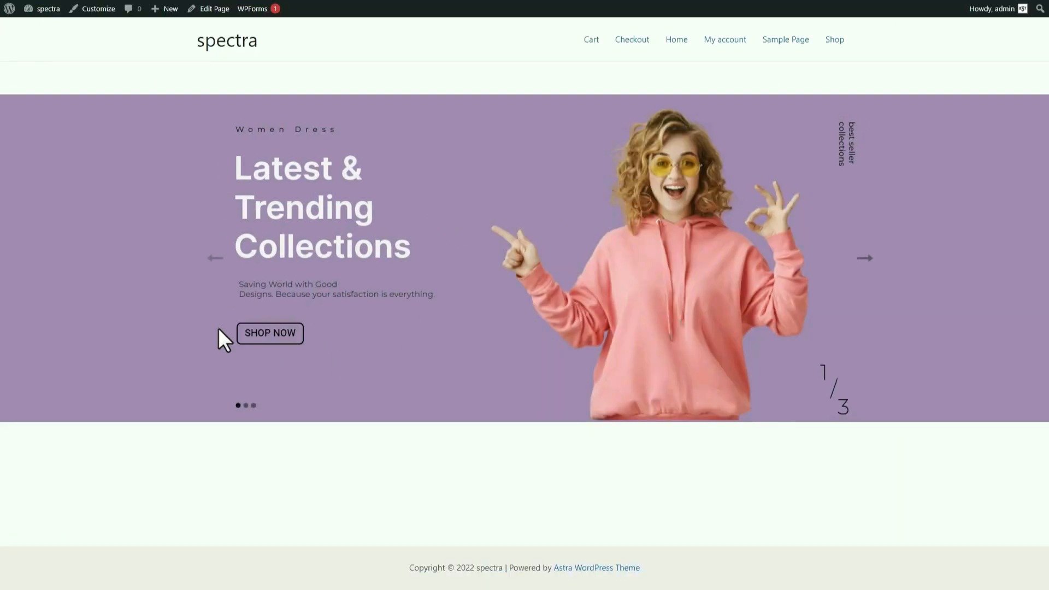
left_click(854, 258)
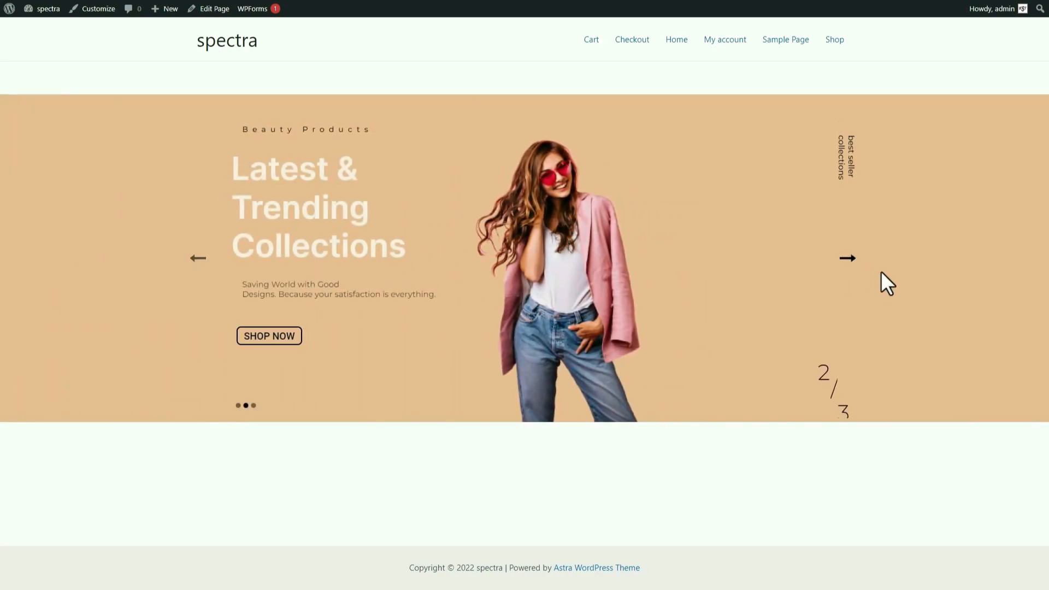
left_click(851, 259)
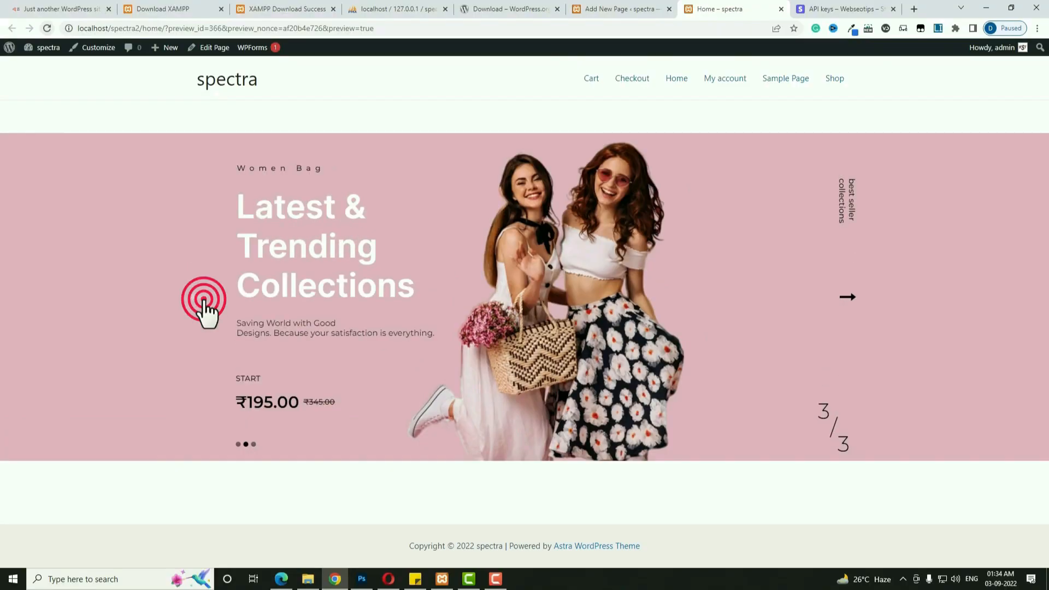
Step the slider backwards through the Beauty Products slide to the first slide.
left_click(204, 299)
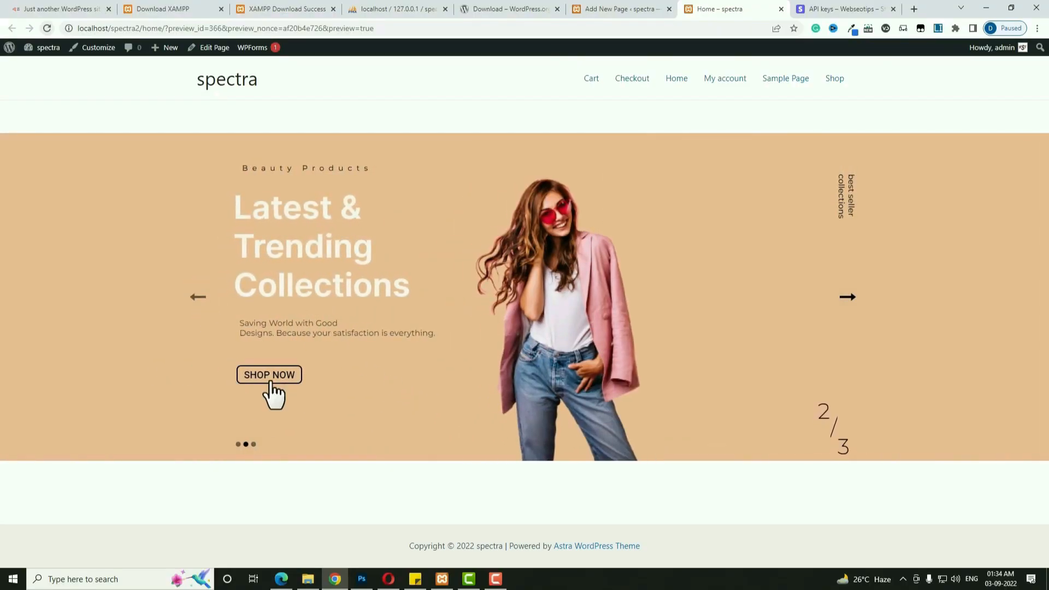
left_click(199, 300)
left_click(198, 299)
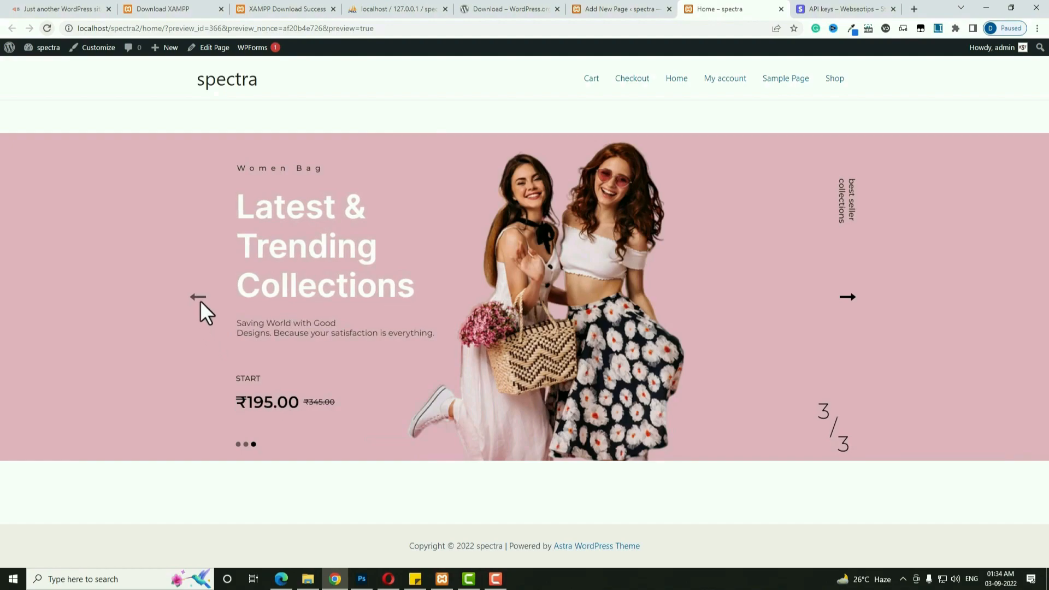
left_click(200, 301)
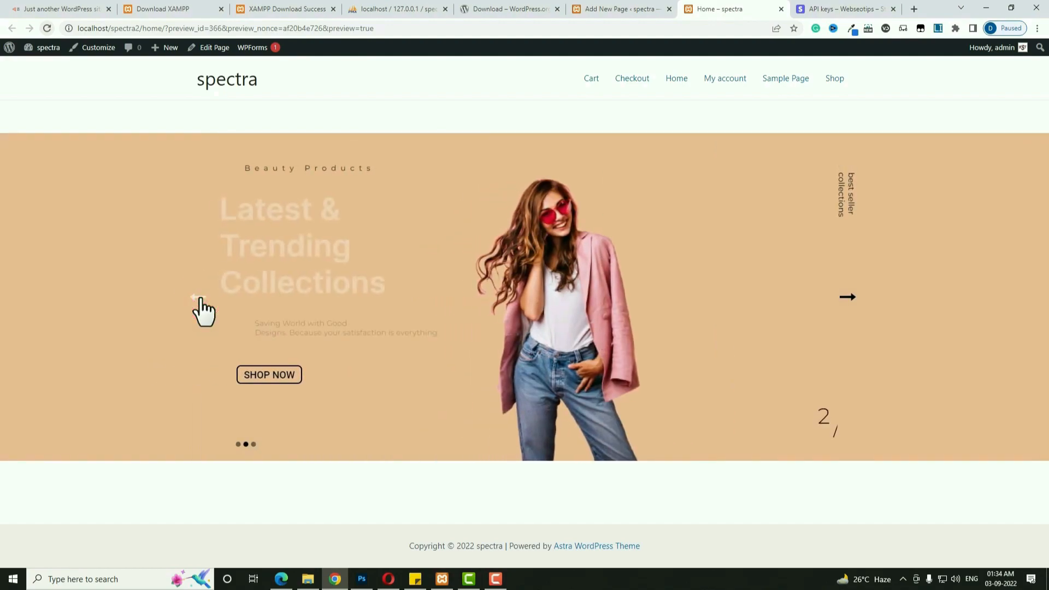
left_click(199, 301)
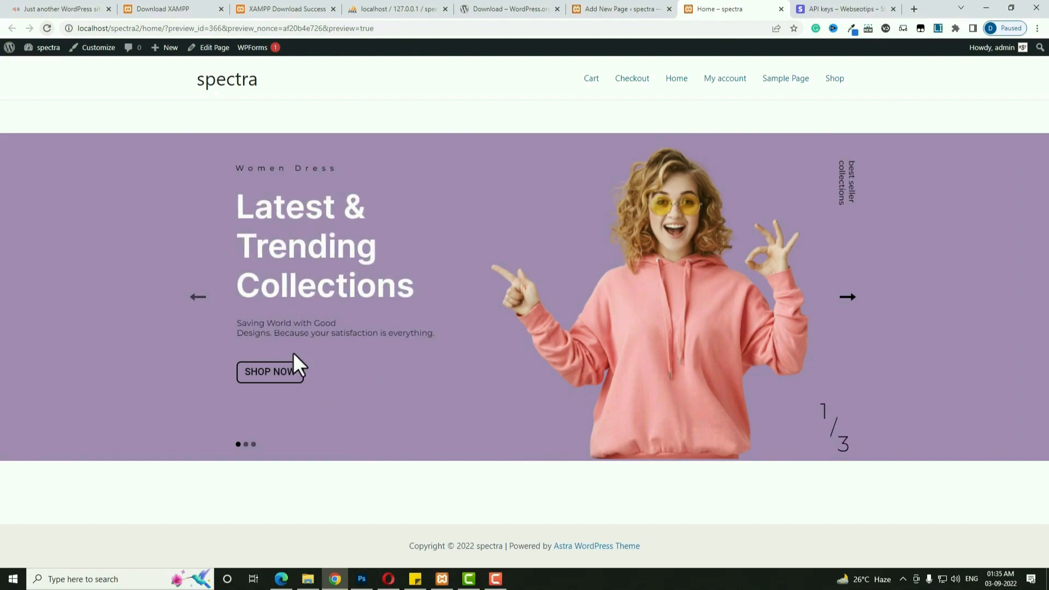
Open the Clothes shop 1 slider from the Depicter dashboard in desktop view.
left_click(11, 49)
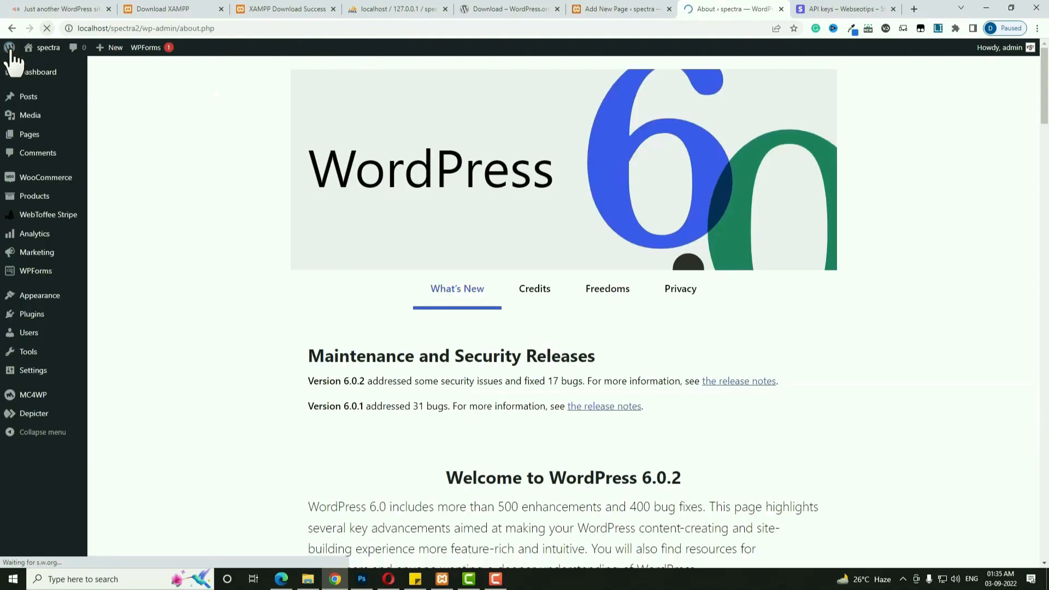
left_click(36, 422)
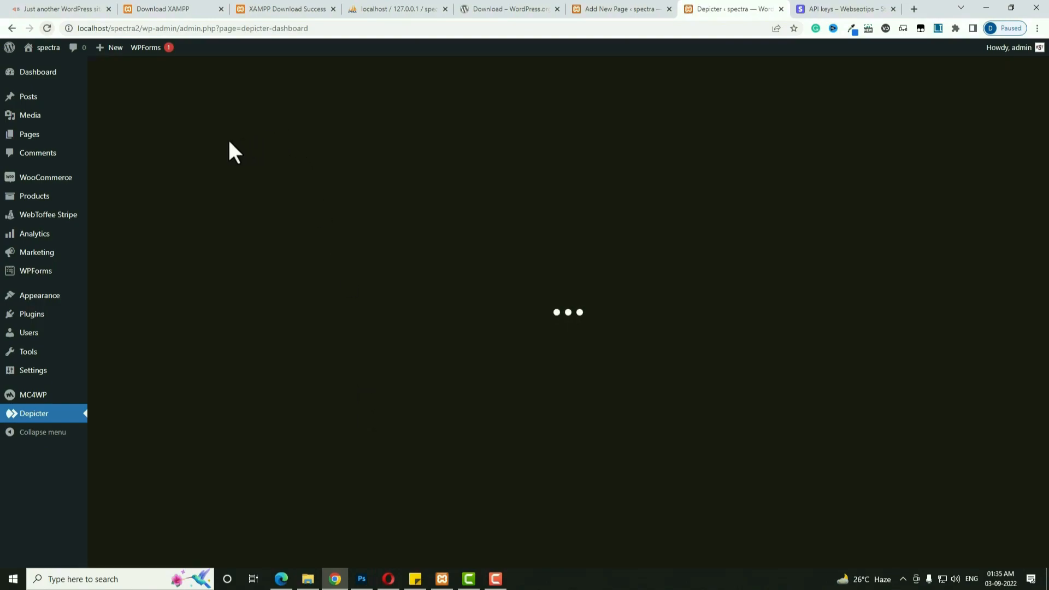
left_click(180, 186)
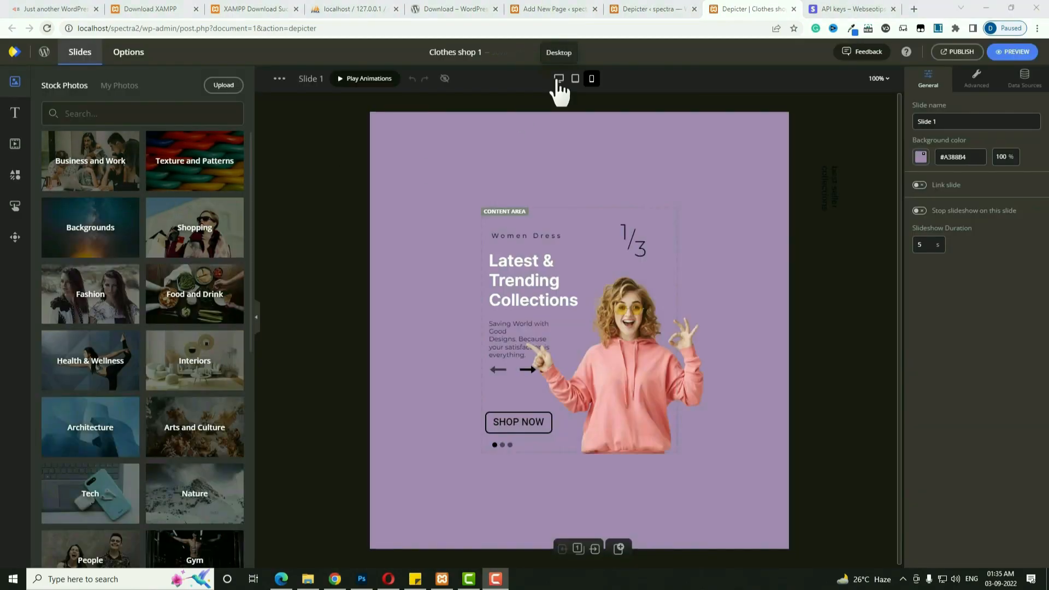
left_click(559, 79)
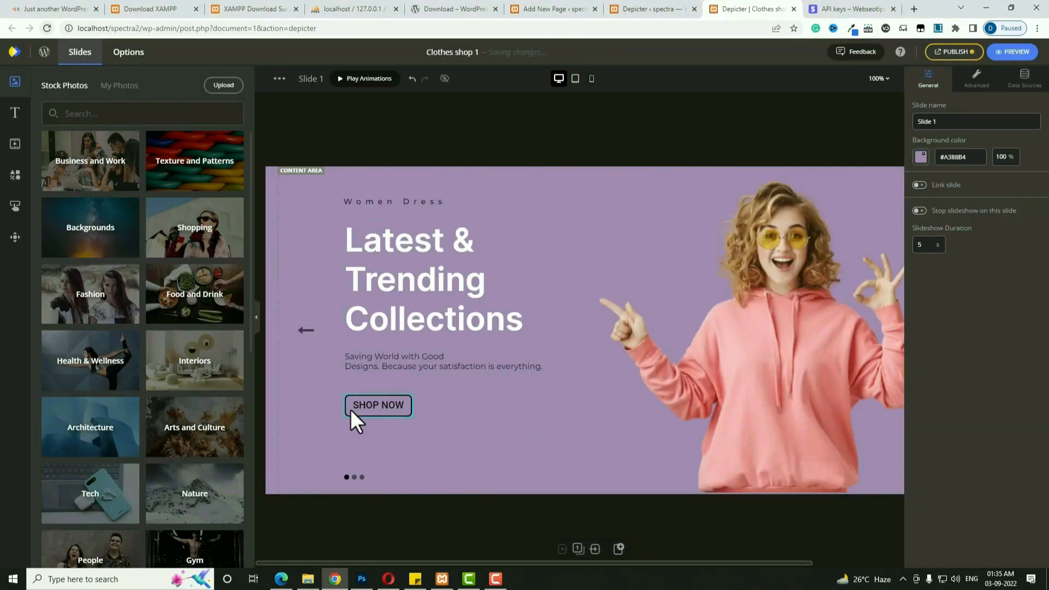
Apply the Fade in Slowly entrance animation (2500 ms, 1500 ms delay) to the SHOP NOW button.
left_click(353, 409)
left_click(1008, 78)
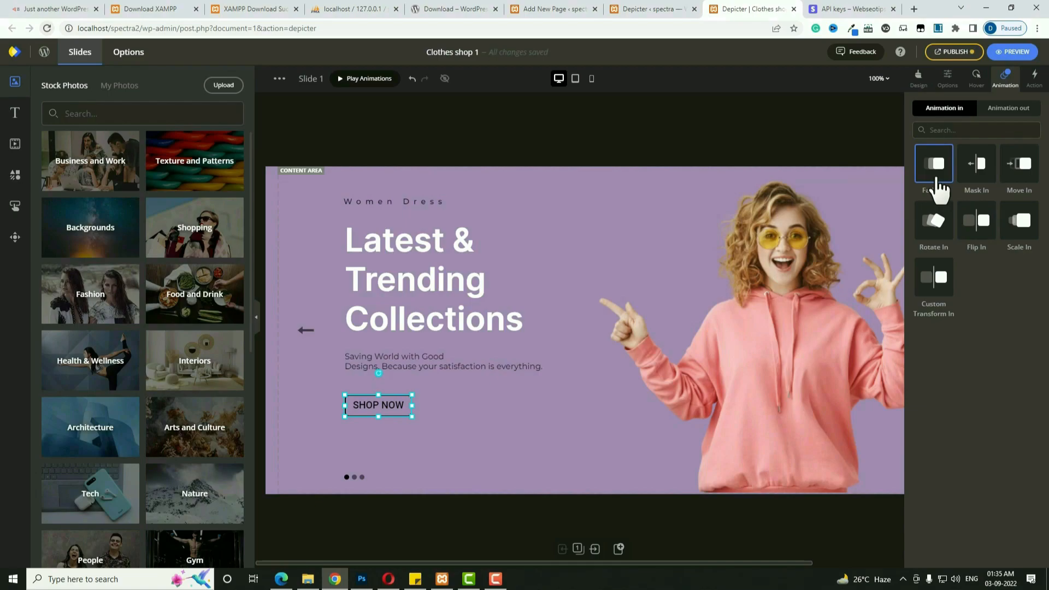
left_click(935, 175)
mouse_move(950, 222)
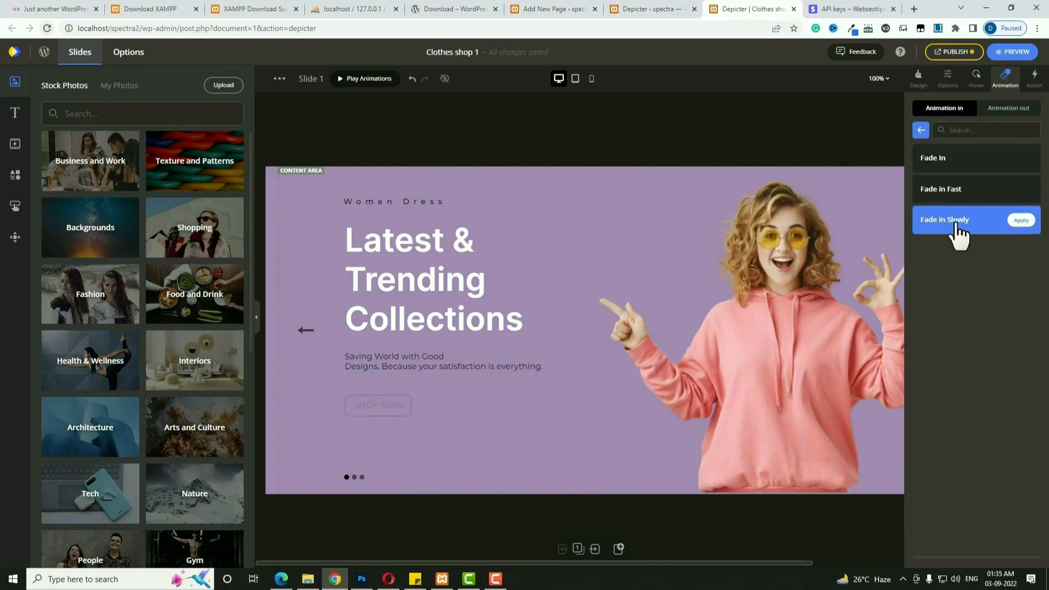
left_click(1022, 221)
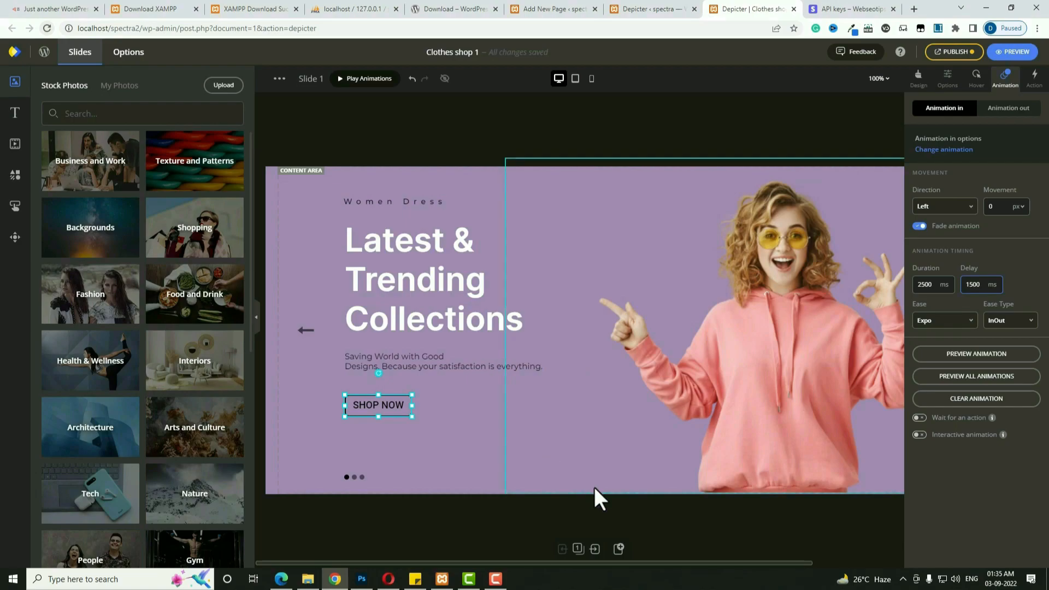
left_click(595, 550)
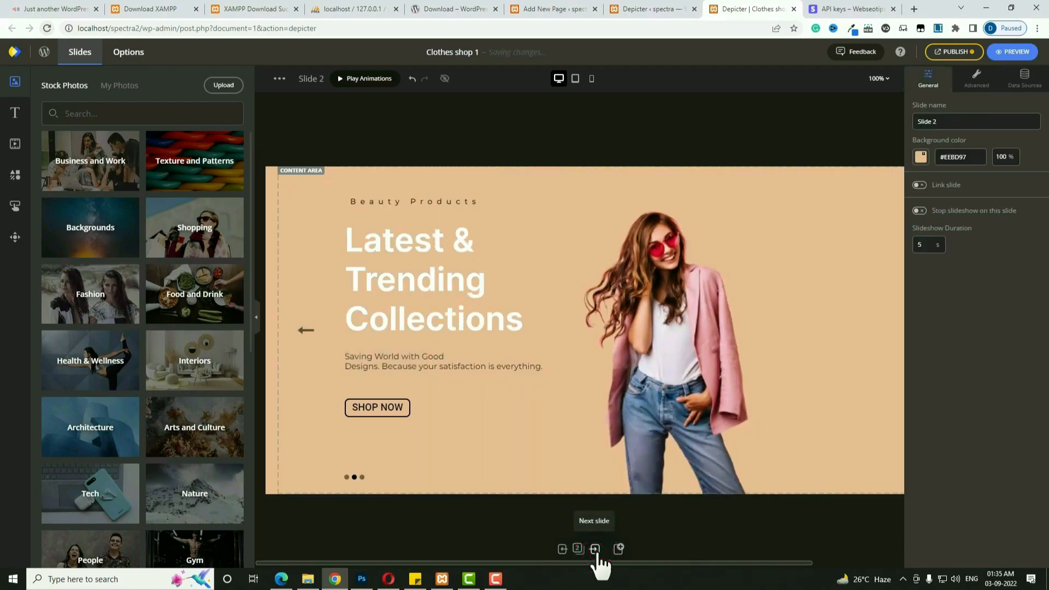
Give slide 2's SHOP NOW button the Slide From Right entrance animation.
left_click(378, 405)
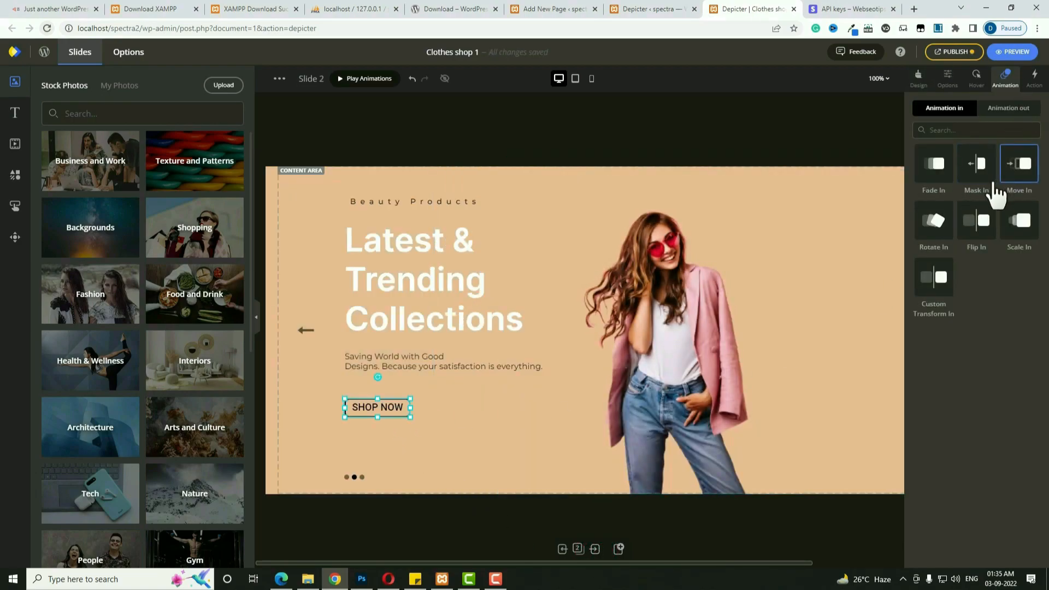
left_click(981, 175)
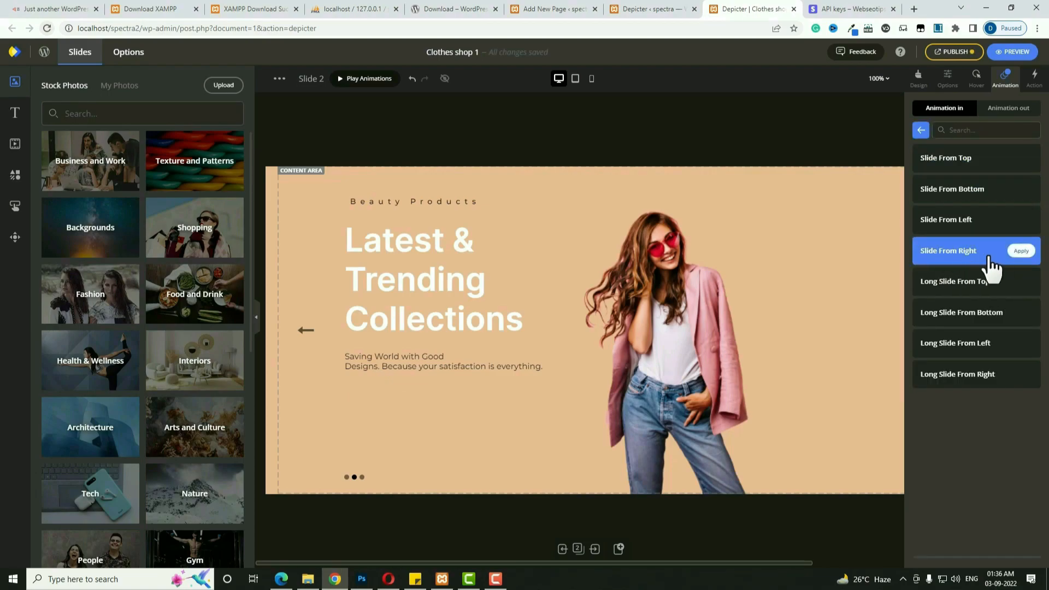
left_click(1021, 252)
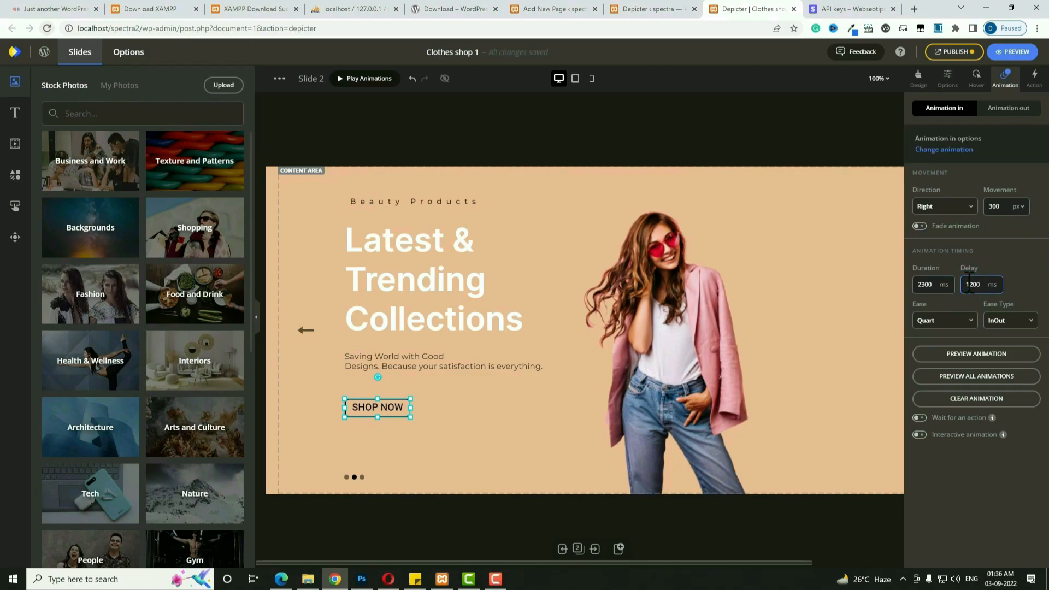
Publish the slider changes and go to the WordPress Pages list.
left_click(963, 52)
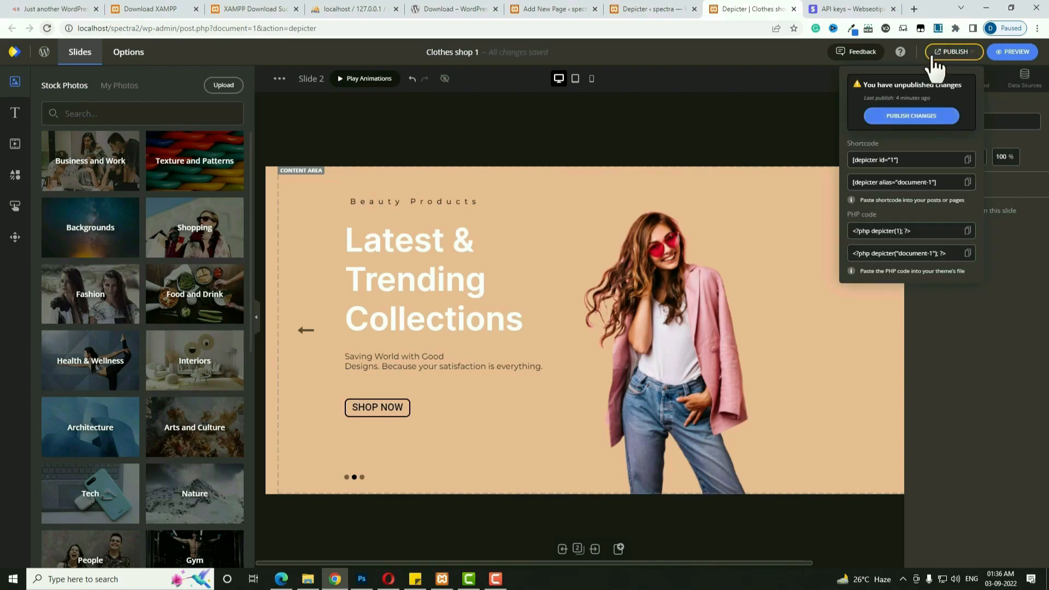
left_click(939, 116)
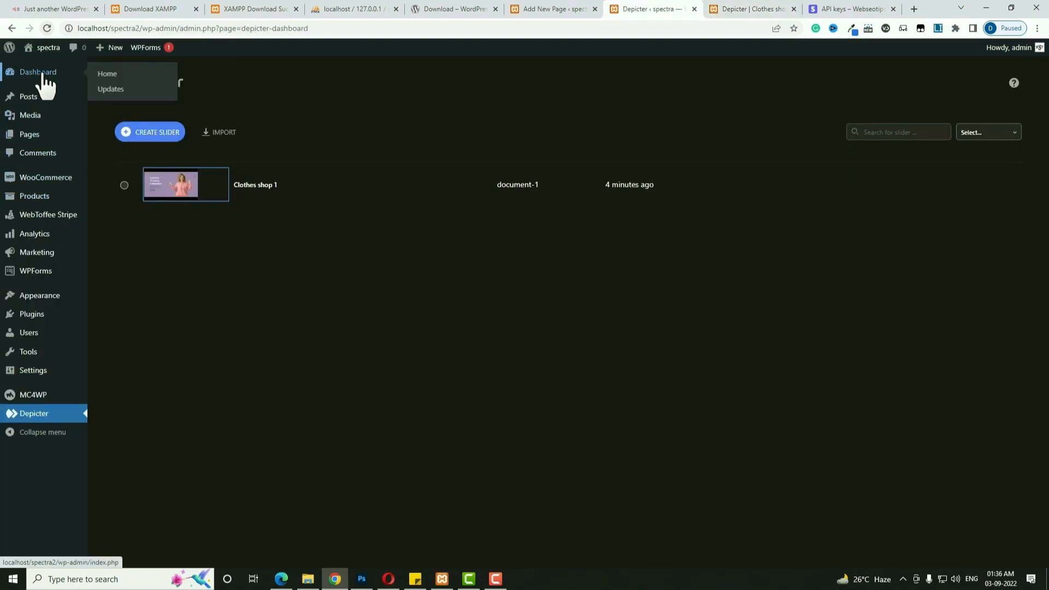
left_click(32, 137)
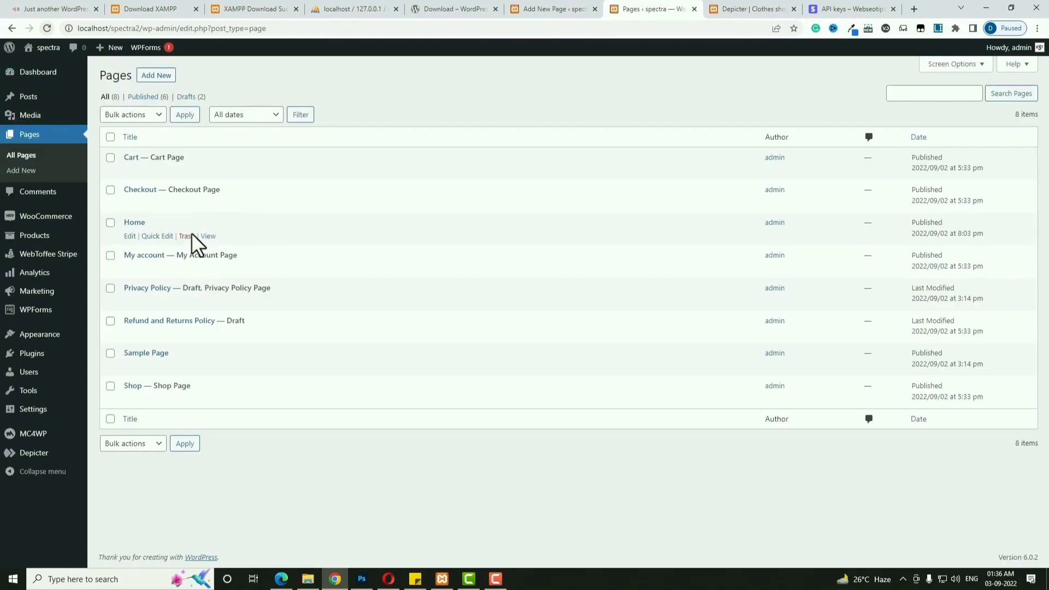
View the live Home page, advance the slider to slide 2, then leave for the editor tab.
left_click(210, 237)
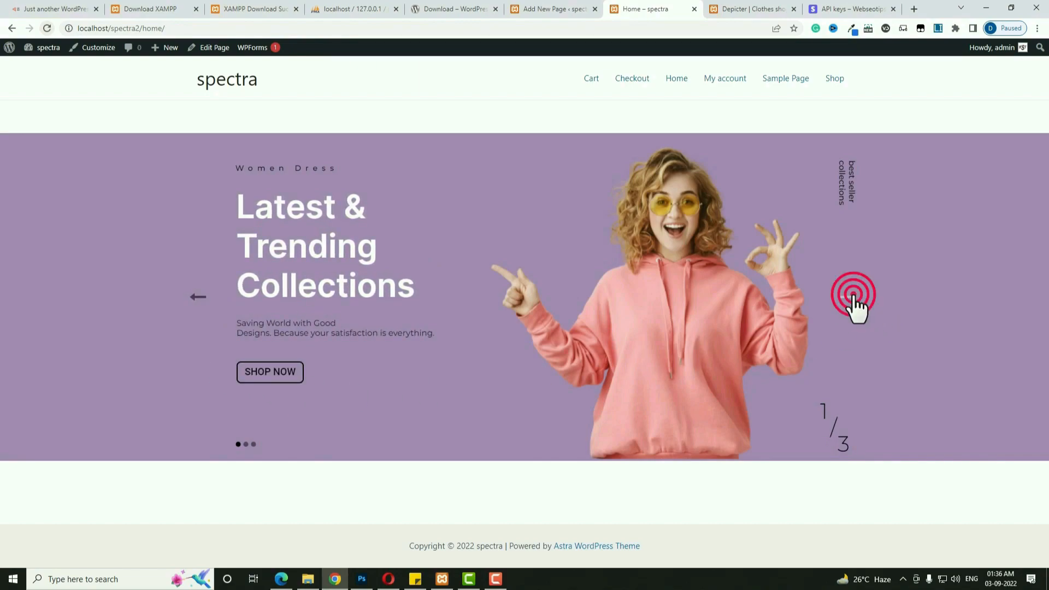
left_click(853, 297)
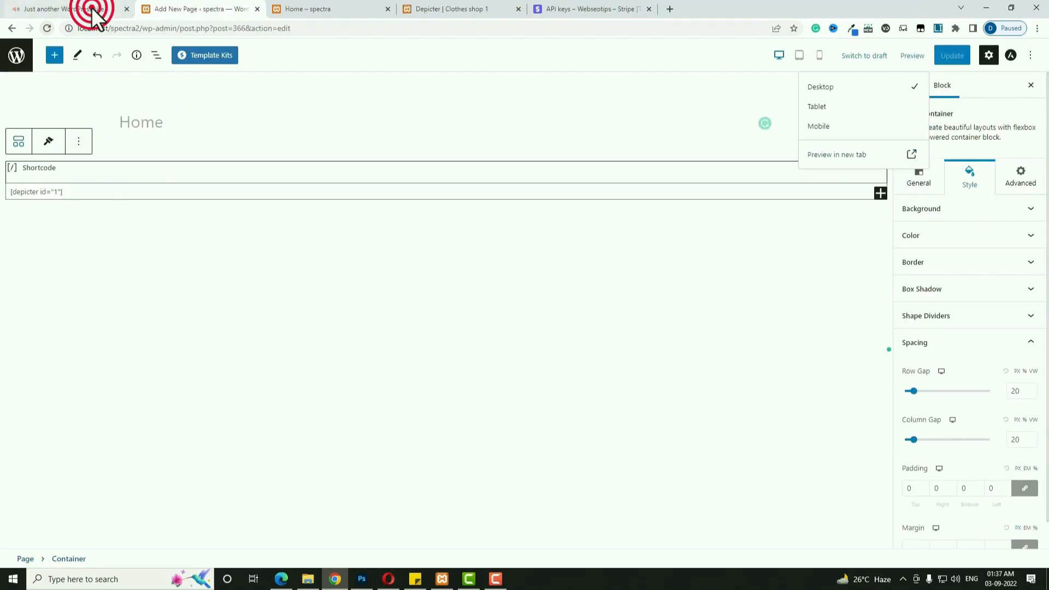
left_click(92, 9)
Insert a four-column Container below the slider shortcode and duplicate a column to make five.
left_click(221, 9)
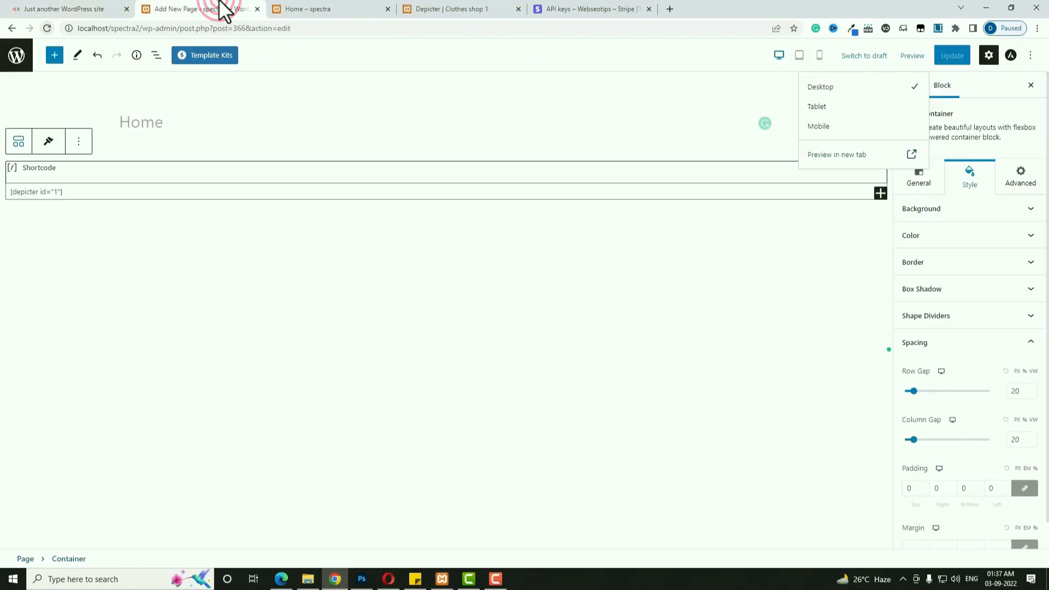
left_click(55, 55)
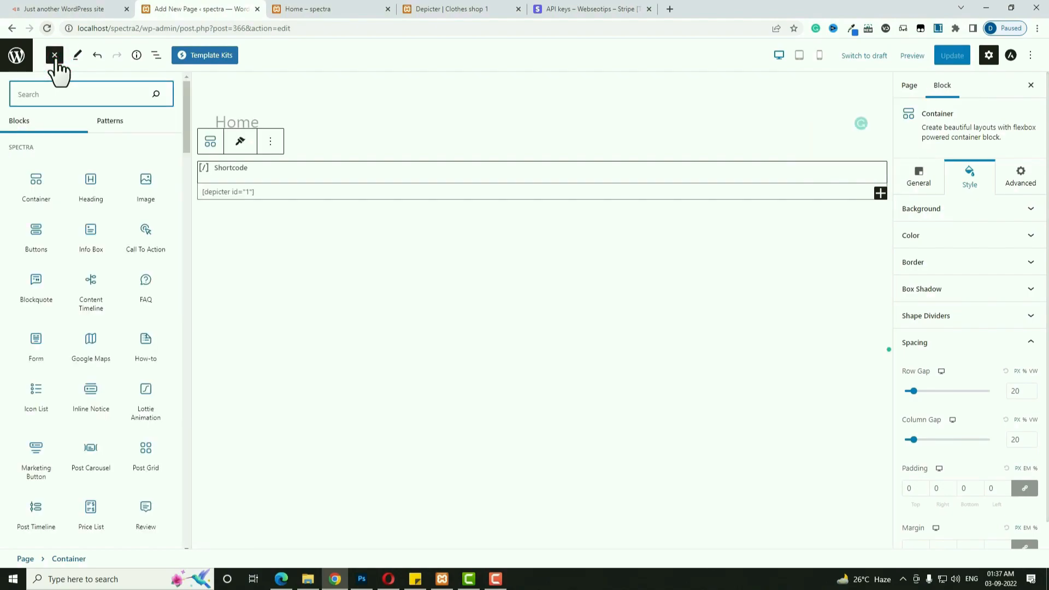
left_click(38, 191)
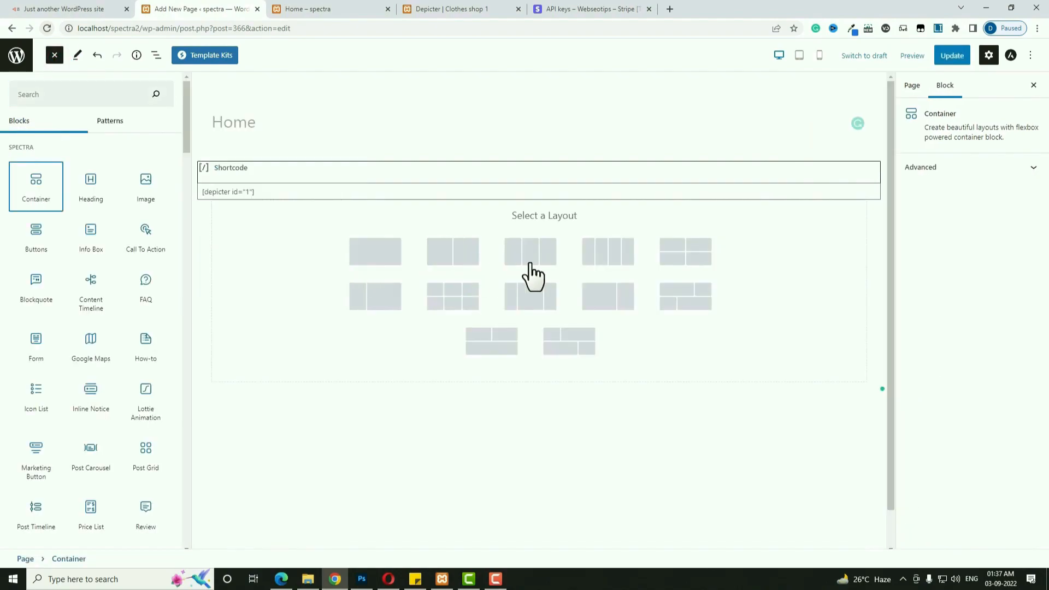
left_click(613, 261)
left_click(529, 260)
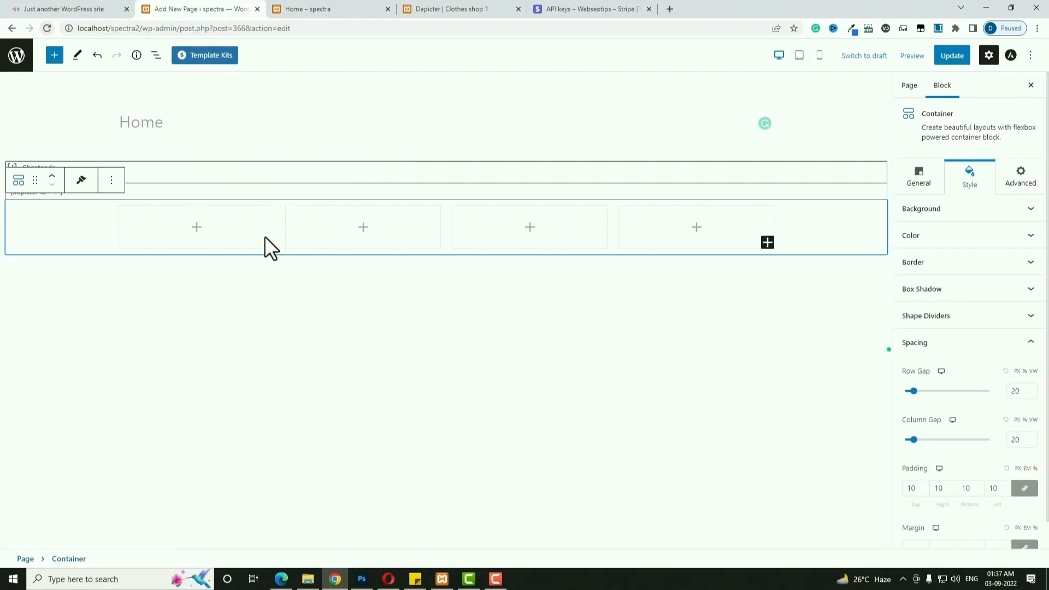
left_click(225, 221)
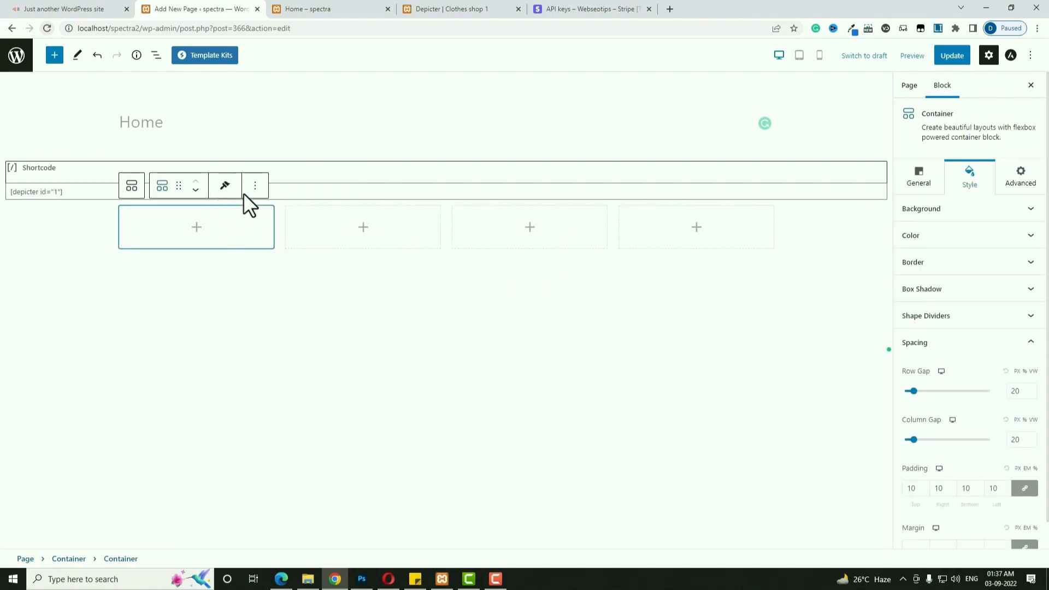
left_click(260, 188)
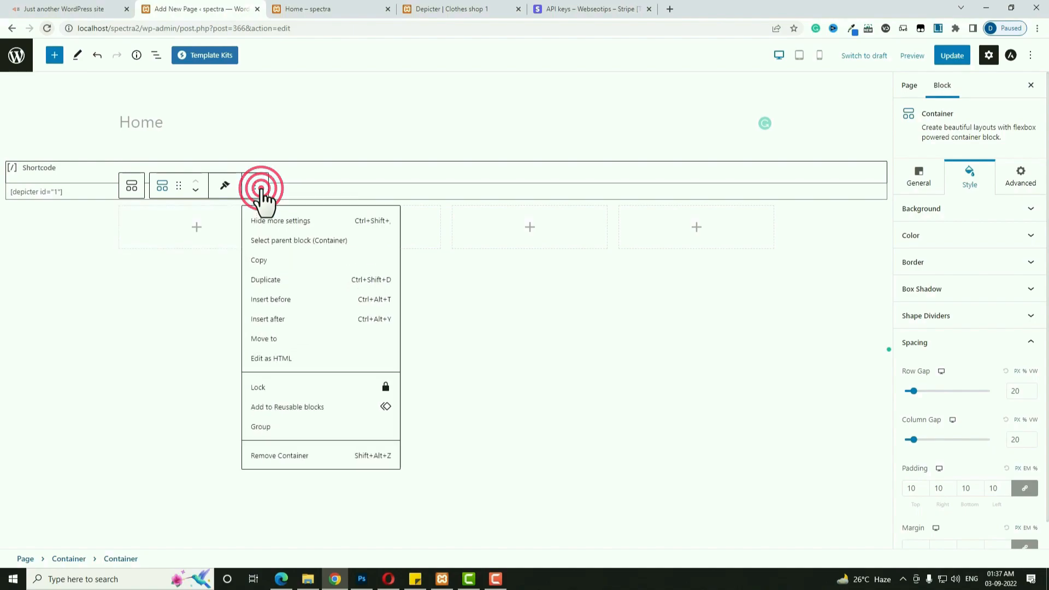
left_click(272, 282)
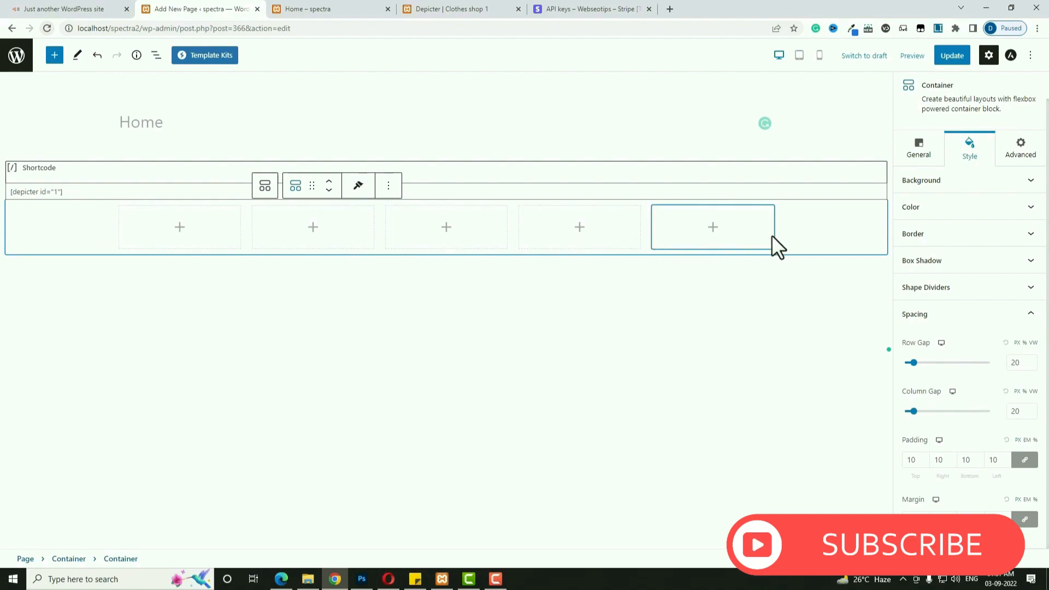
Set the container's top and bottom margins to 50 and its padding to 0.
left_click(830, 224)
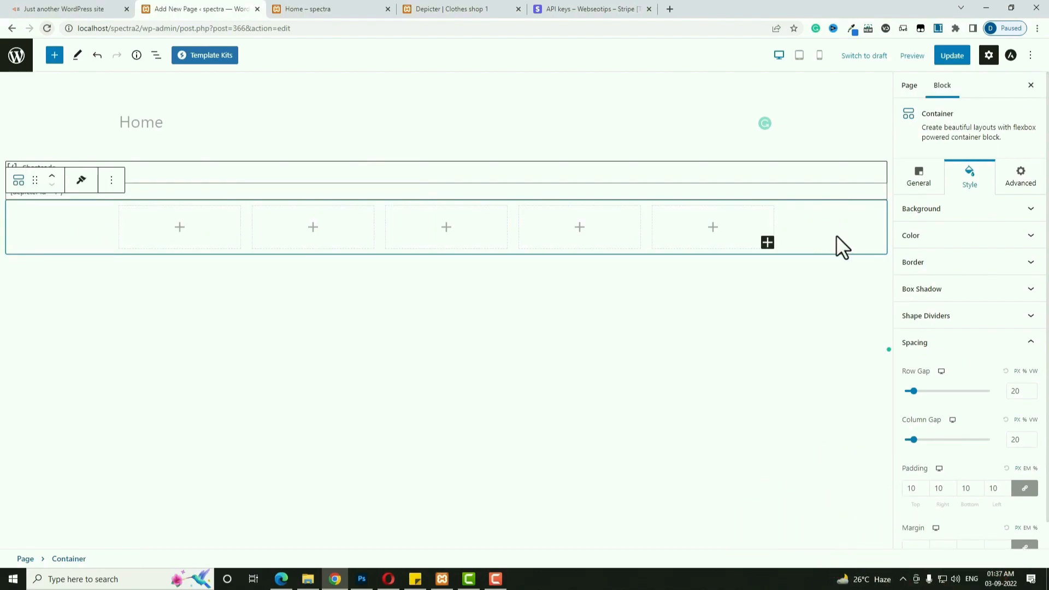
scroll(953, 405, "down", 1)
left_click(1025, 519)
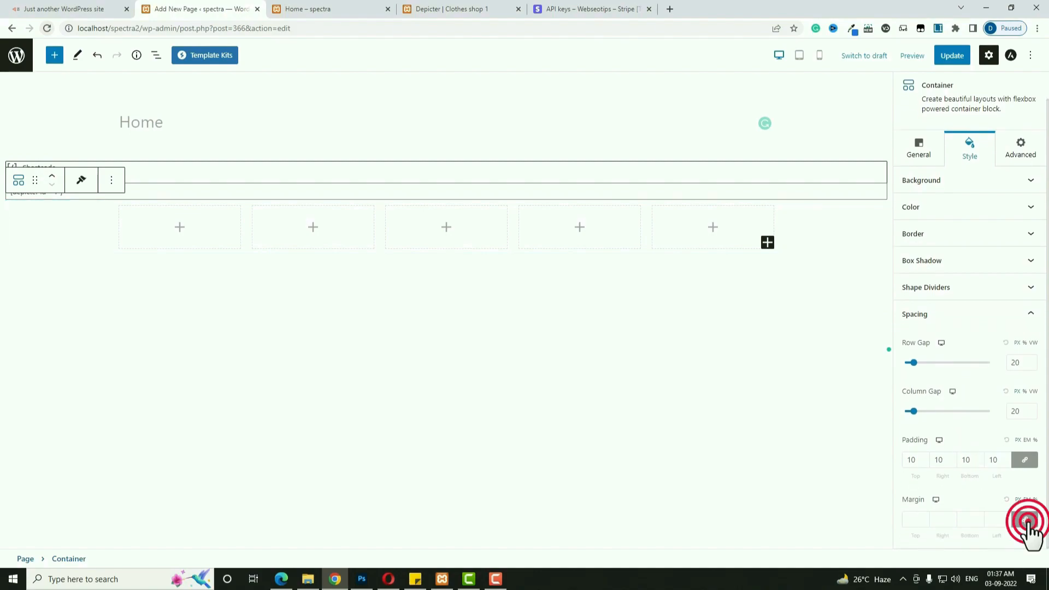
left_click(915, 519)
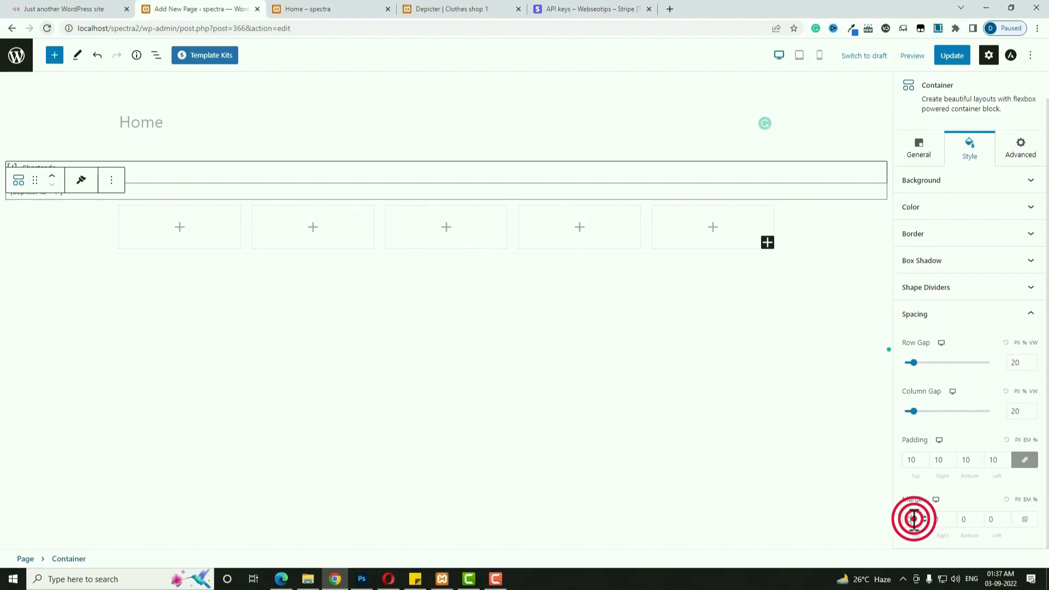
type("50")
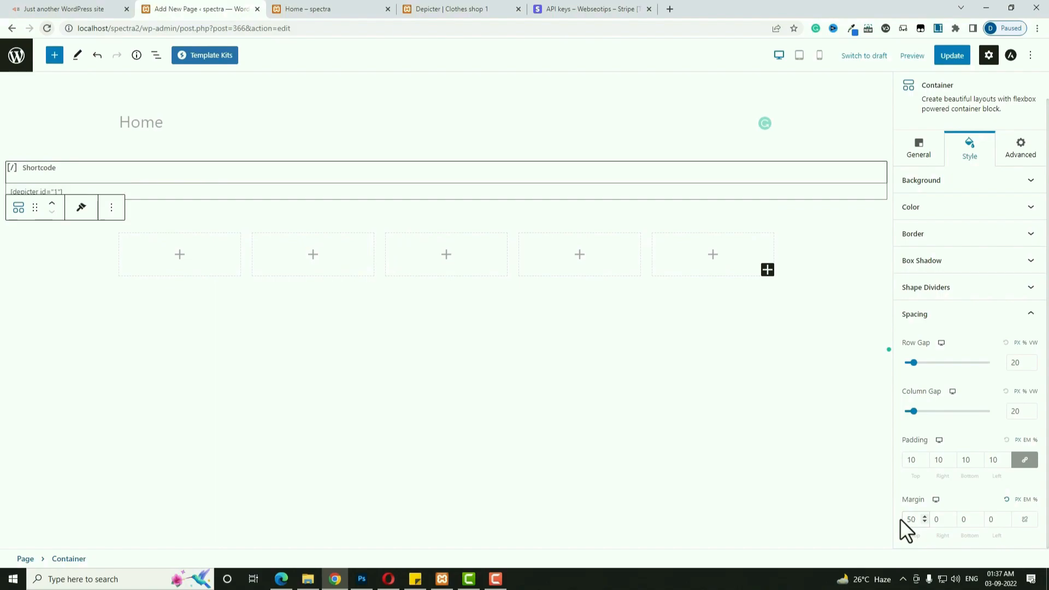
left_click(967, 519)
double_click(910, 461)
type("0")
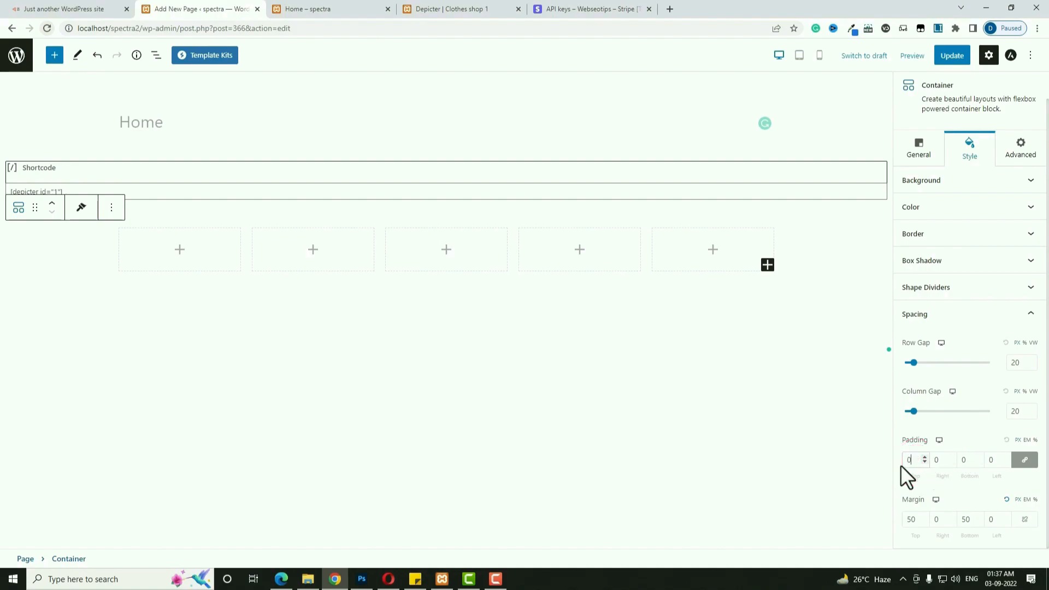
left_click(180, 249)
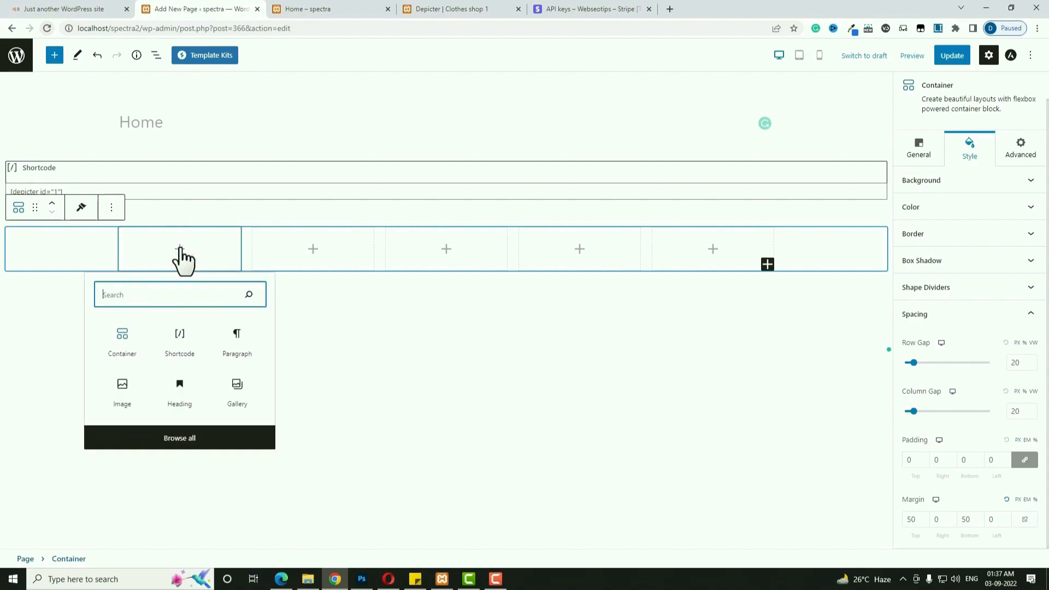
Add an Image block with the minimal logo to the first column.
type("ima")
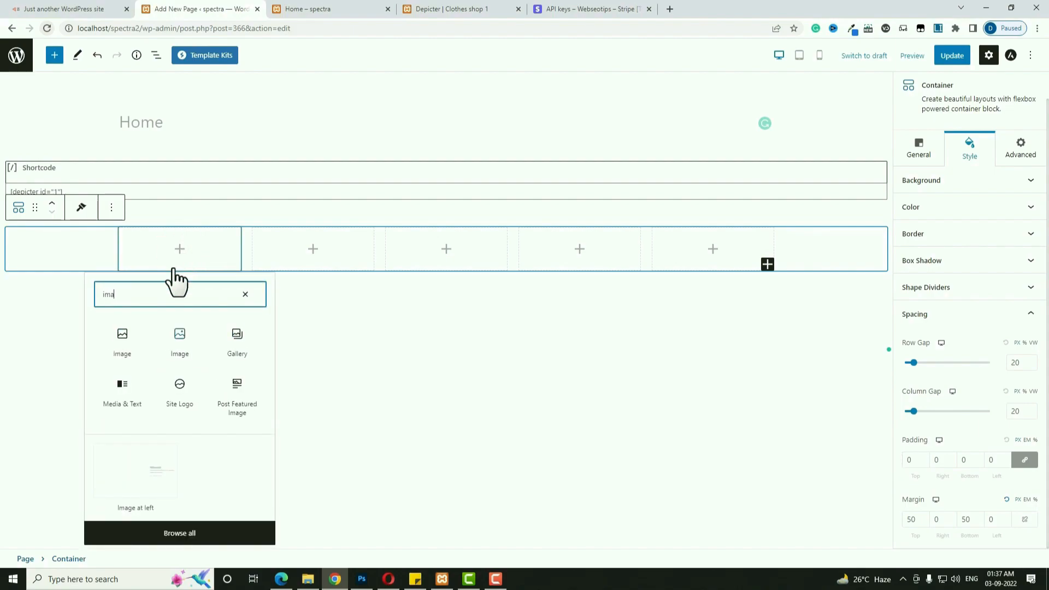
left_click(181, 345)
scroll(181, 351, "down", 2)
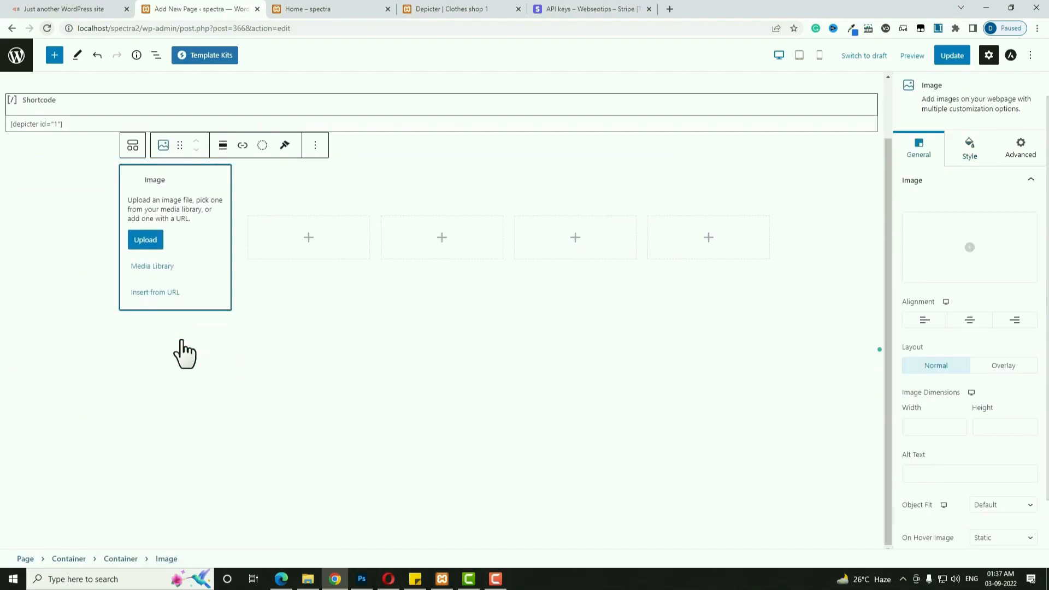
left_click(152, 266)
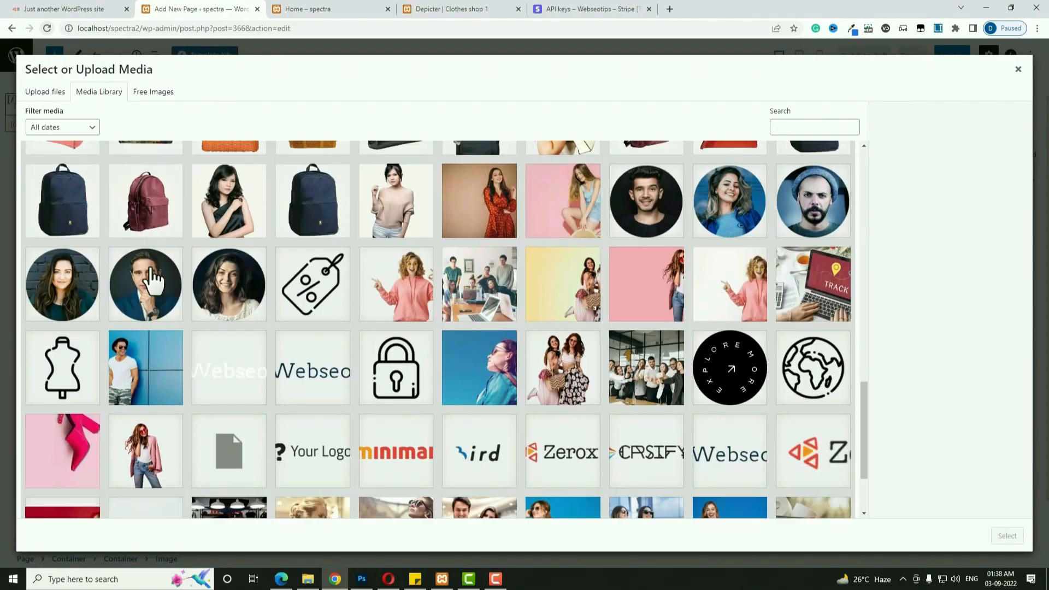
scroll(312, 323, "down", 2)
left_click(377, 409)
left_click(1005, 536)
Add an Image block with the Your Logo image to the second column.
left_click(316, 255)
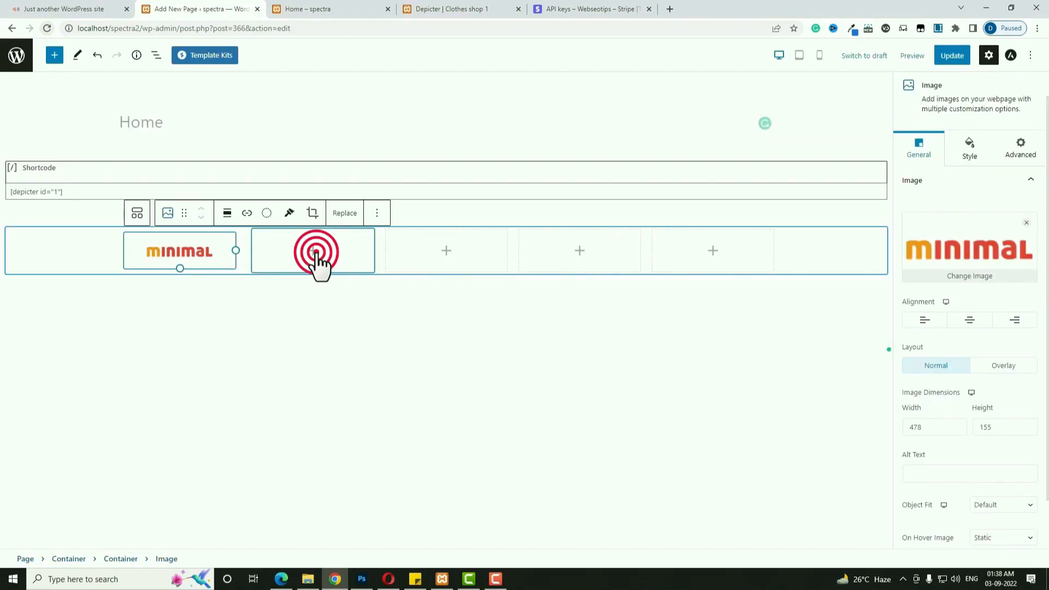
type("imag")
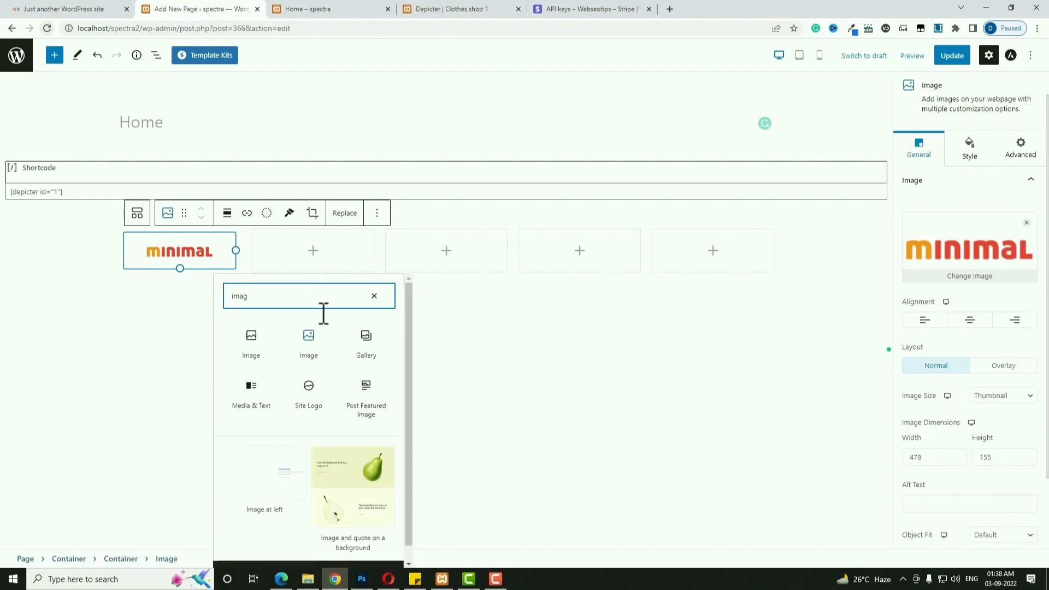
left_click(305, 342)
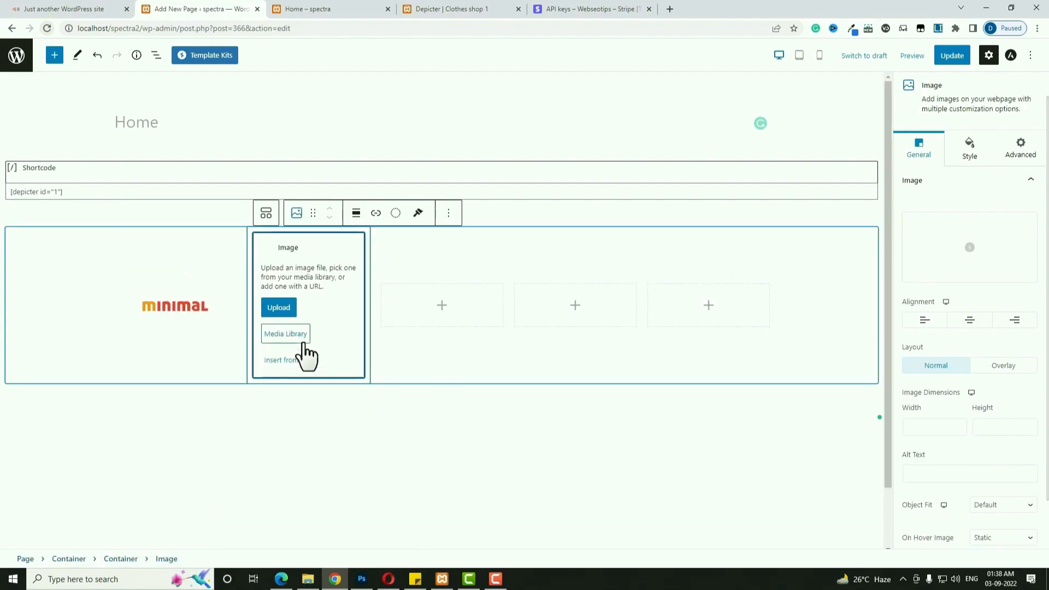
left_click(296, 261)
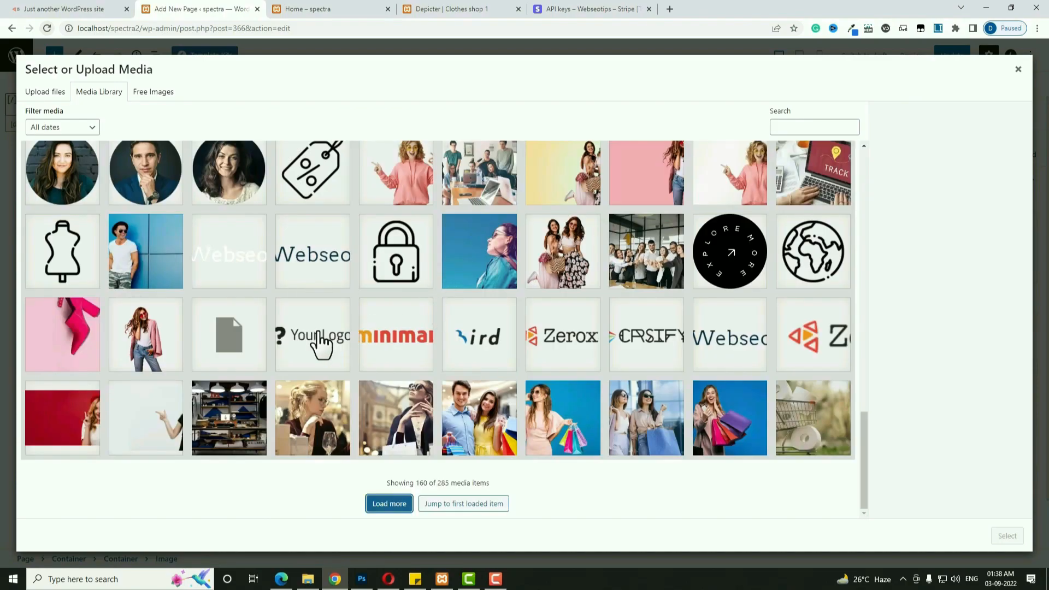
left_click(321, 344)
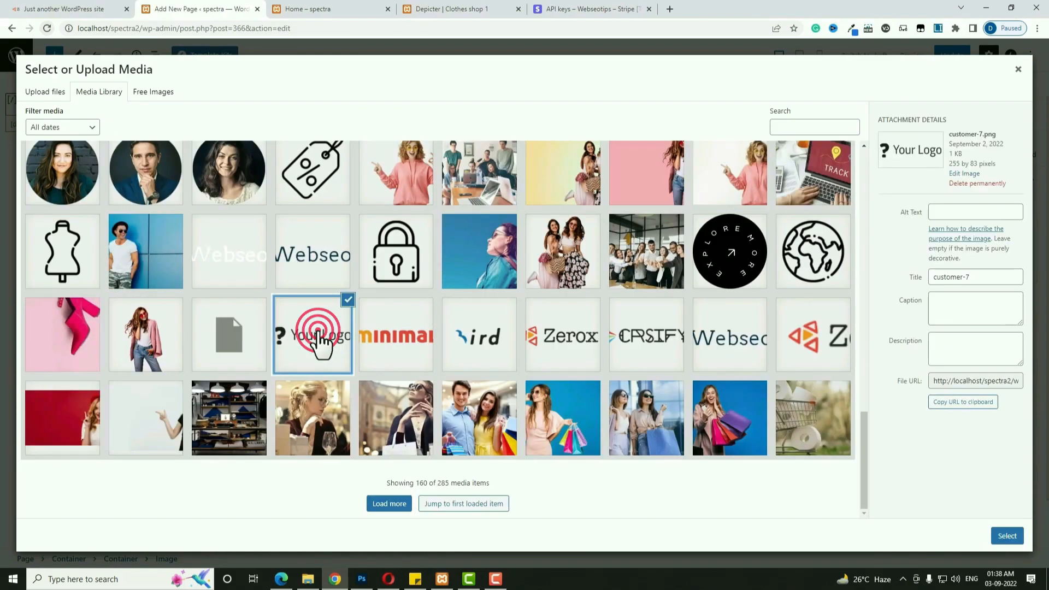
left_click(1008, 536)
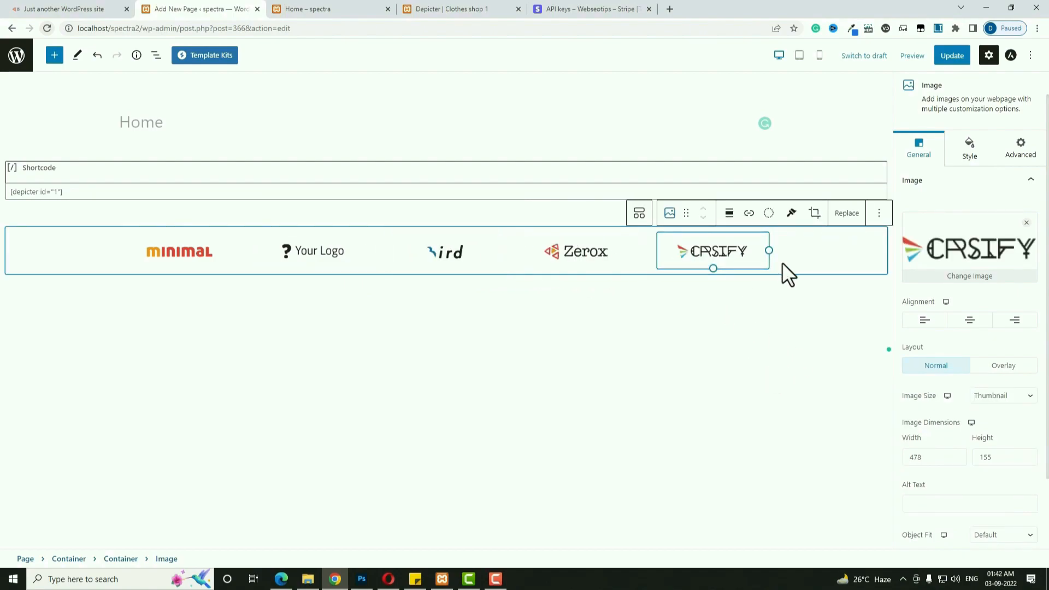
Check the logo row on the live site, then return to the Home page editor.
left_click(84, 7)
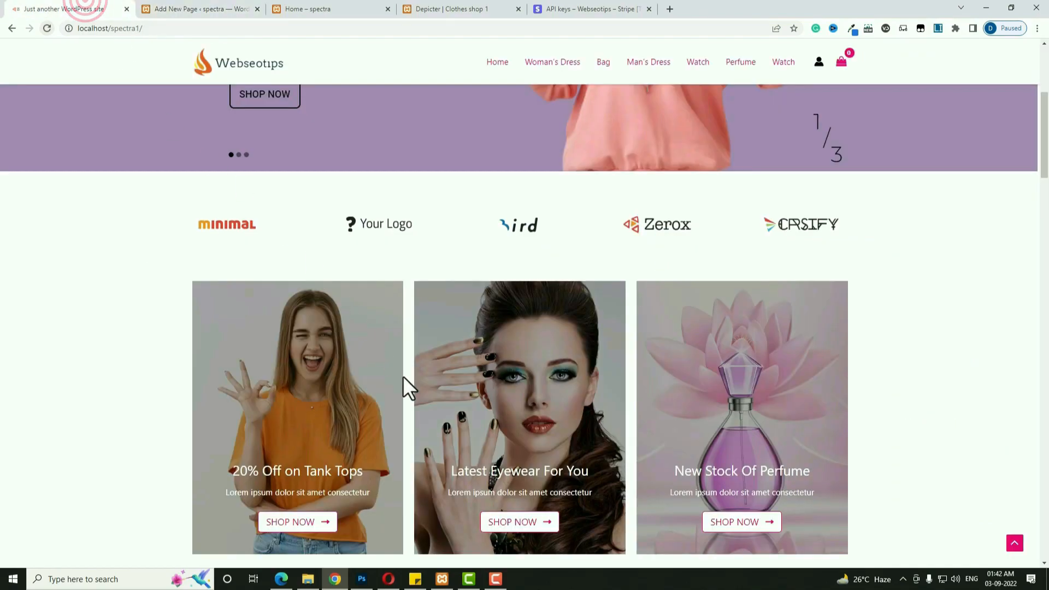
scroll(526, 377, "down", 2)
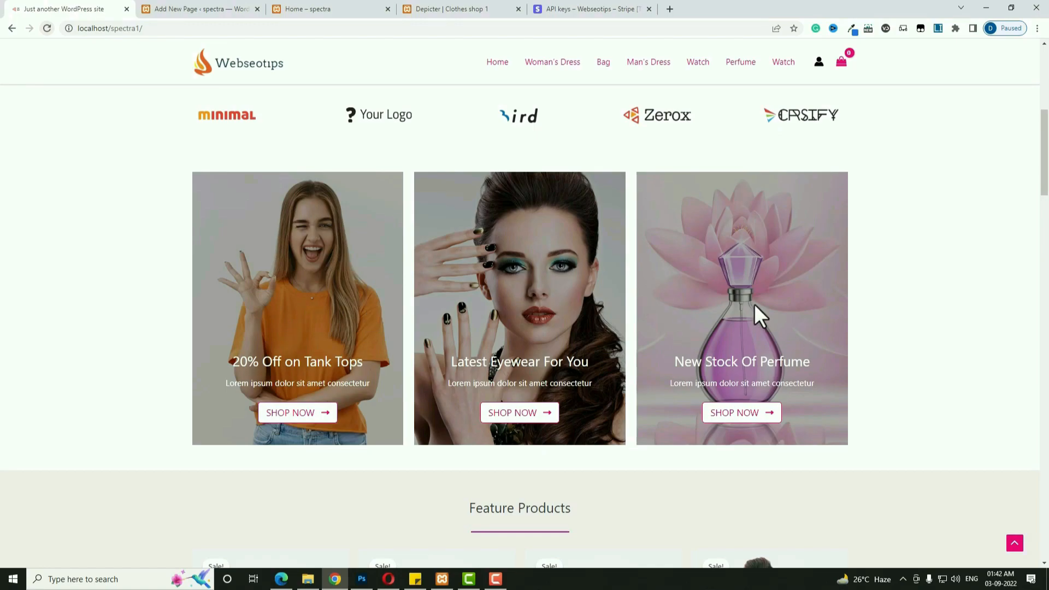
left_click(197, 9)
Insert a three-column Container below the logo row.
left_click(708, 316)
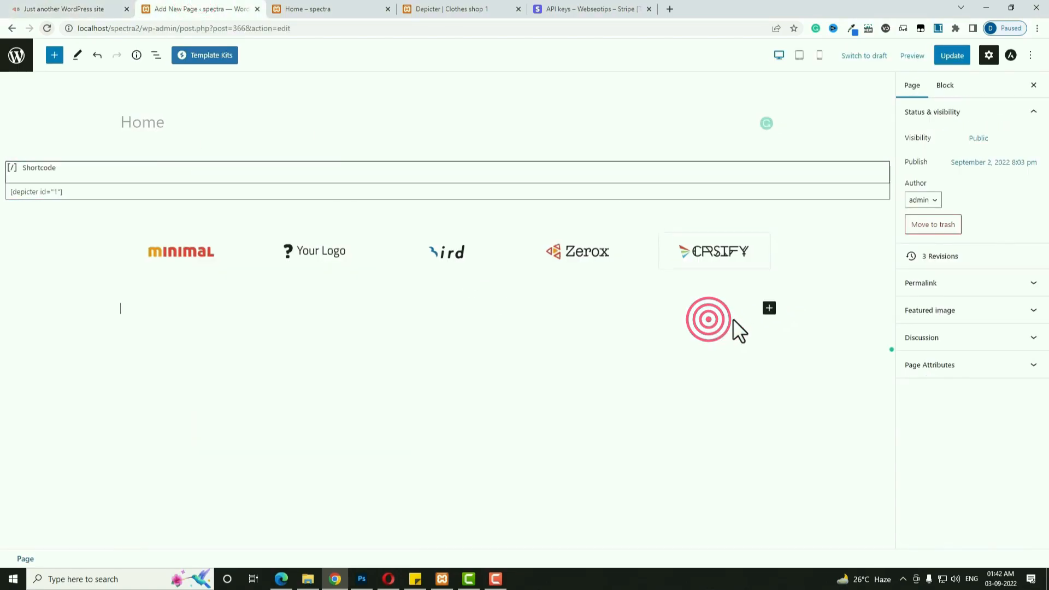
left_click(770, 309)
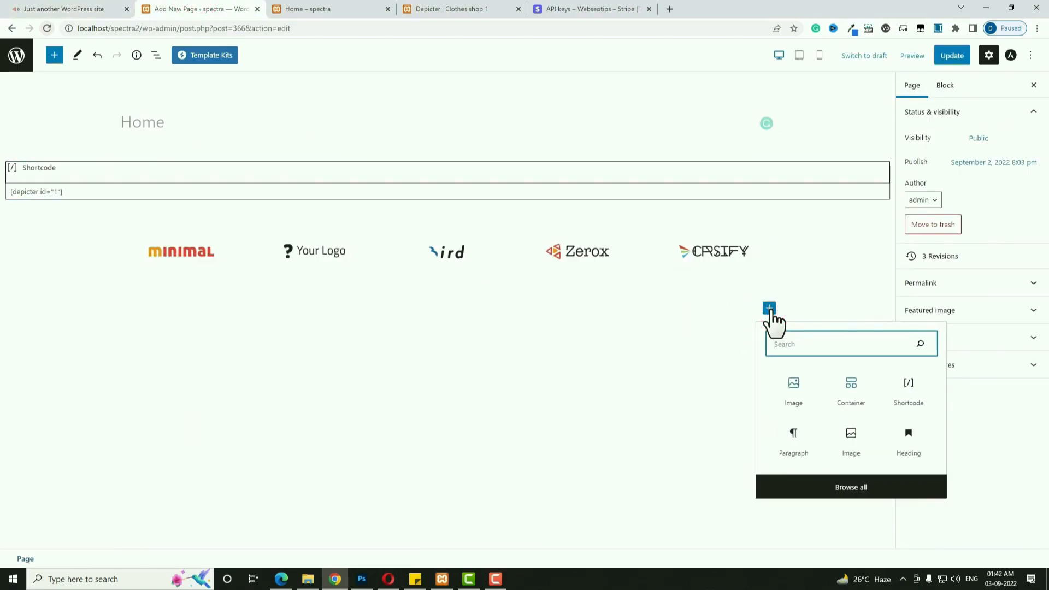
left_click(848, 393)
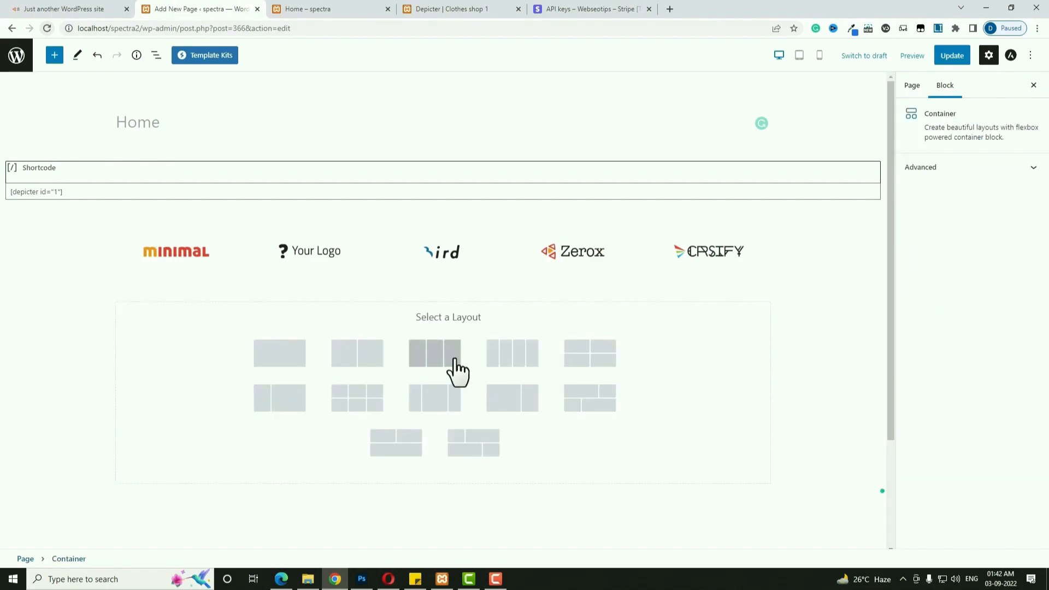
left_click(435, 358)
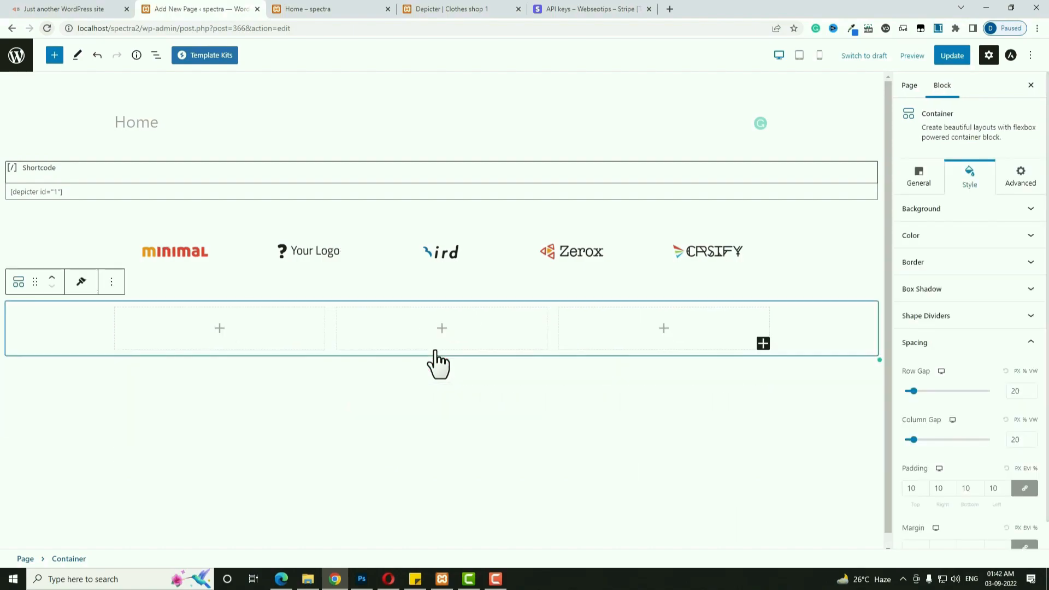
Set the container's padding to 0, top margin to 30 and bottom margin to 50.
scroll(519, 393, "down", 1)
scroll(979, 492, "down", 1)
double_click(909, 461)
type("0")
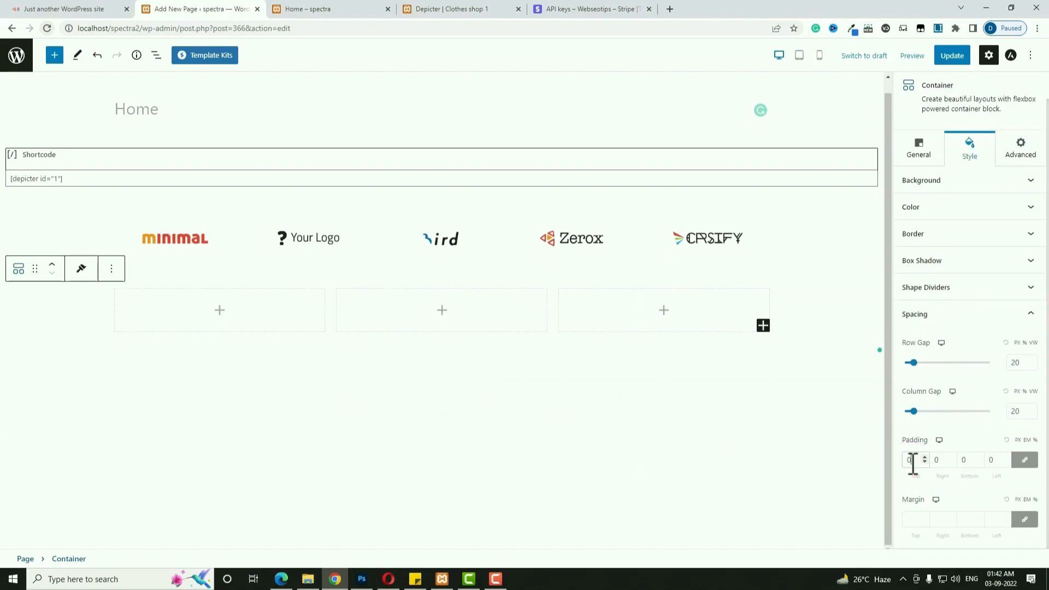
left_click(1025, 522)
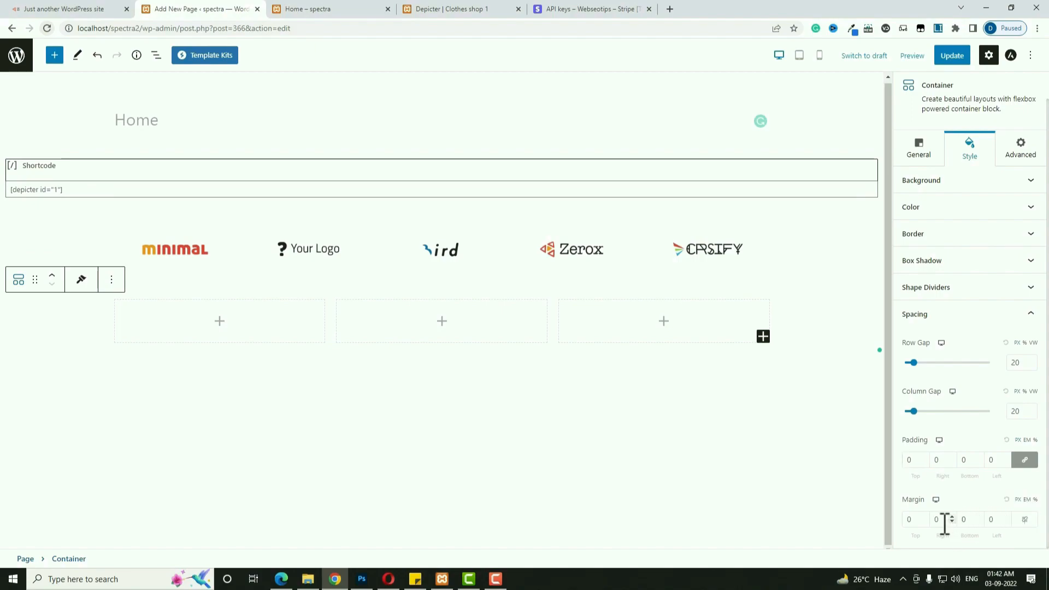
left_click(911, 519)
type("30")
left_click(965, 519)
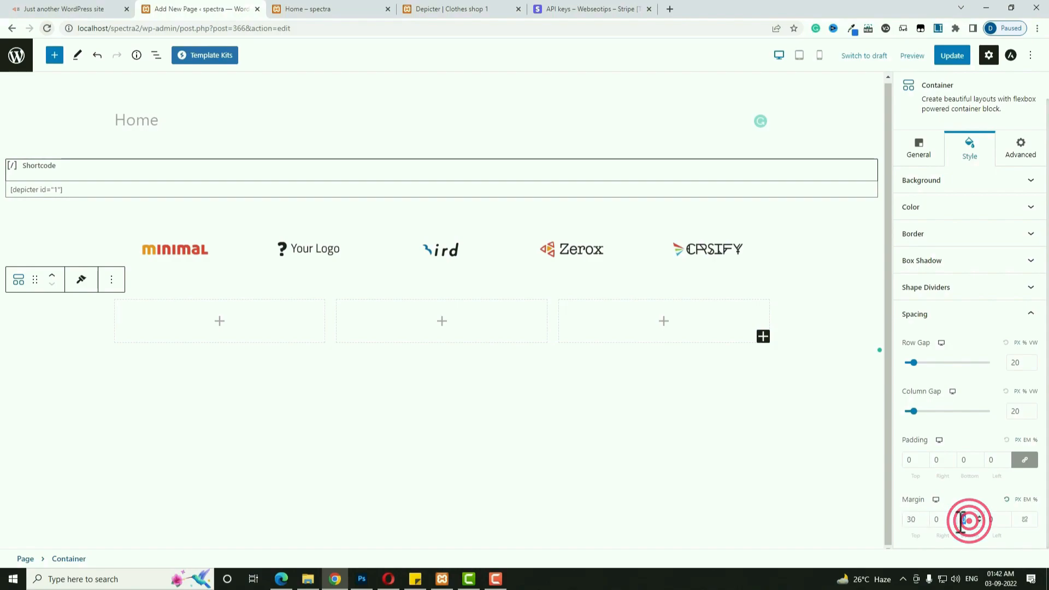
type("50")
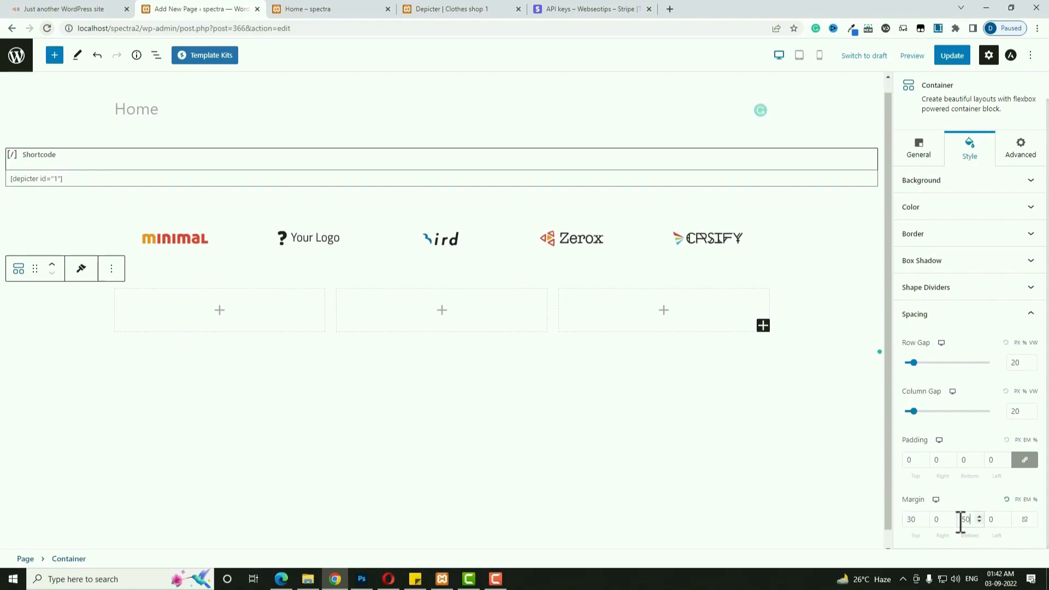
left_click(159, 300)
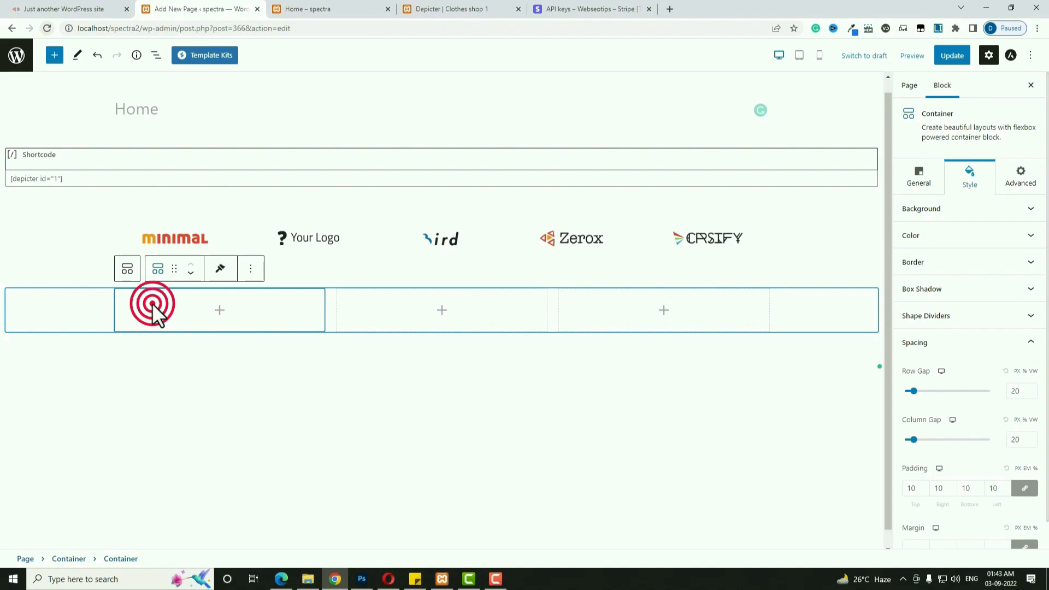
Give the first column a 500 minimum height with Justify Content set to end.
left_click(920, 177)
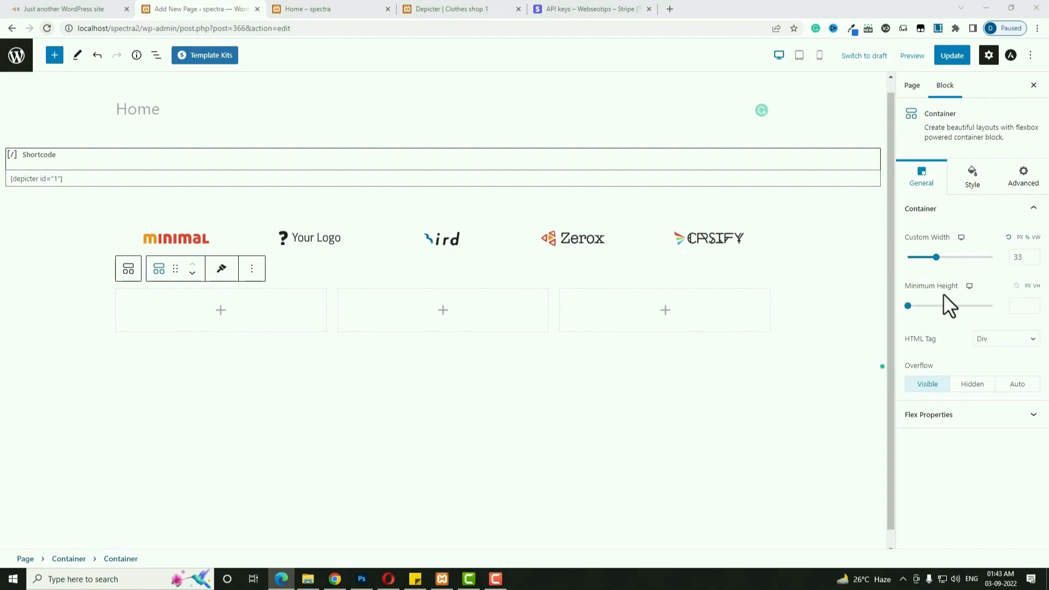
left_click(1020, 305)
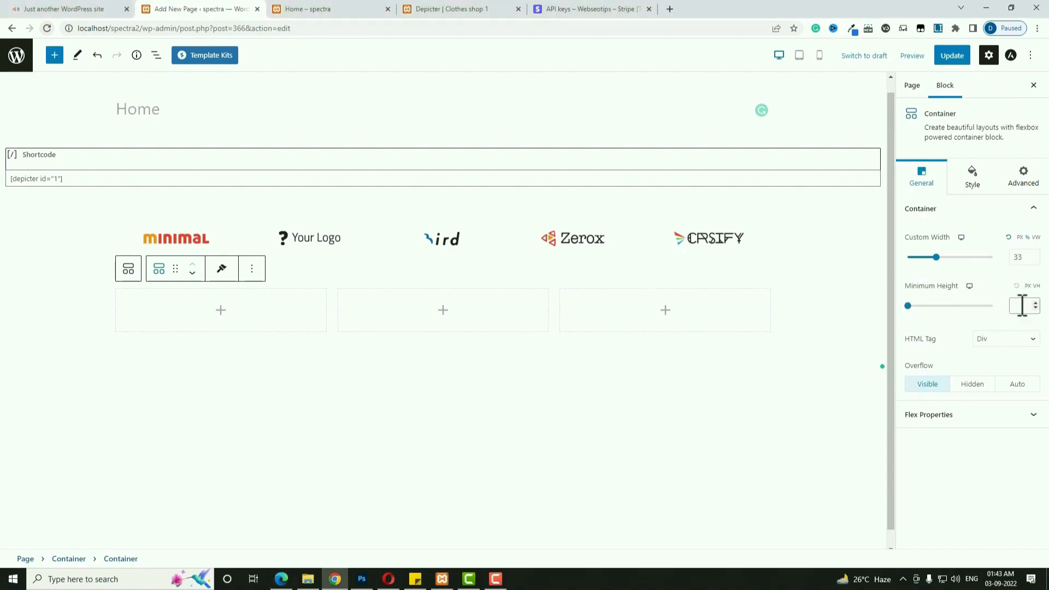
type("500")
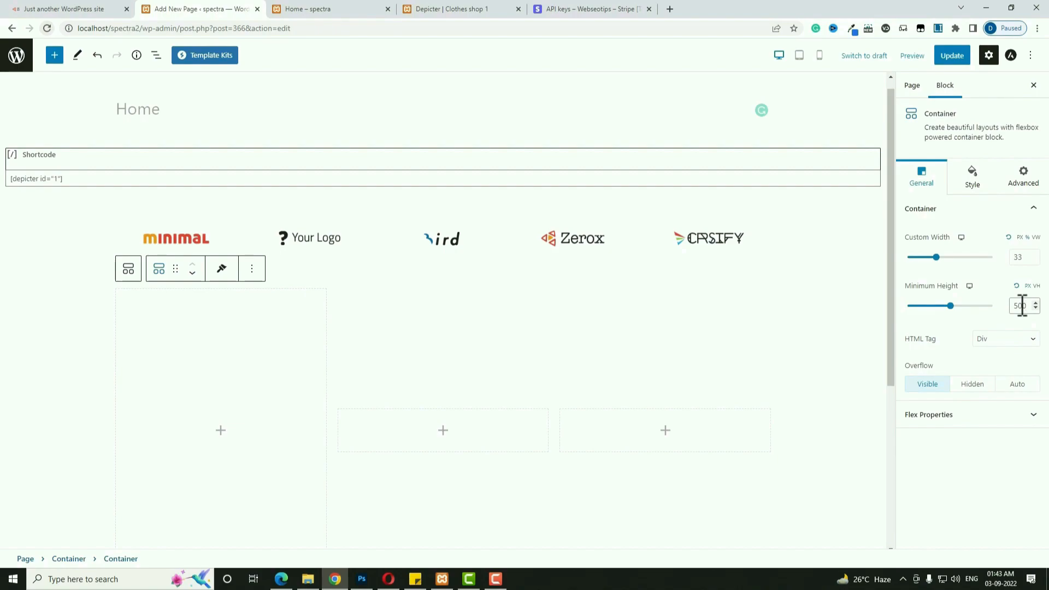
left_click(987, 420)
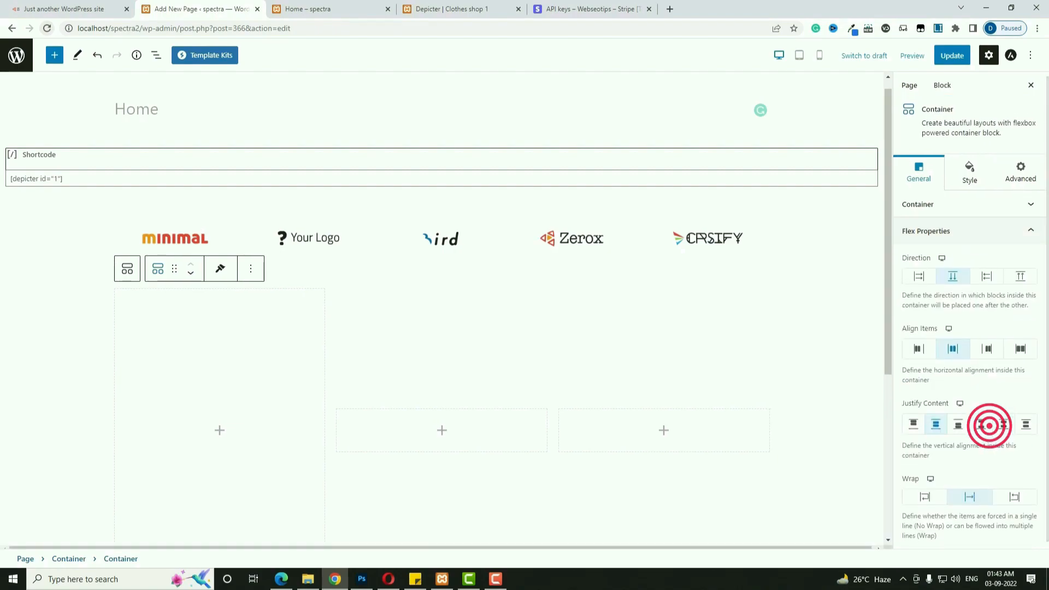
left_click(959, 419)
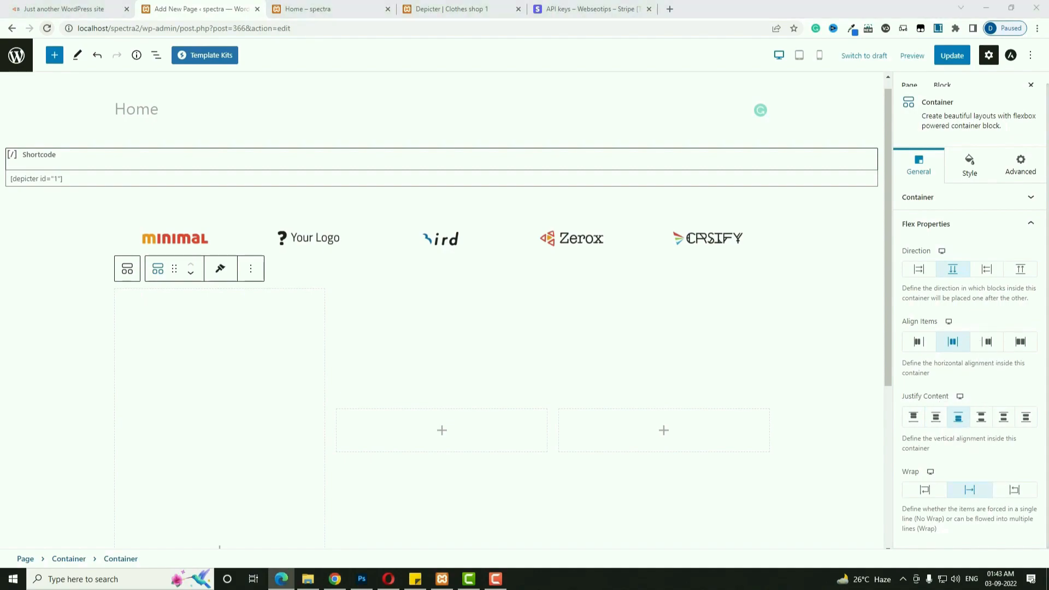
left_click(970, 167)
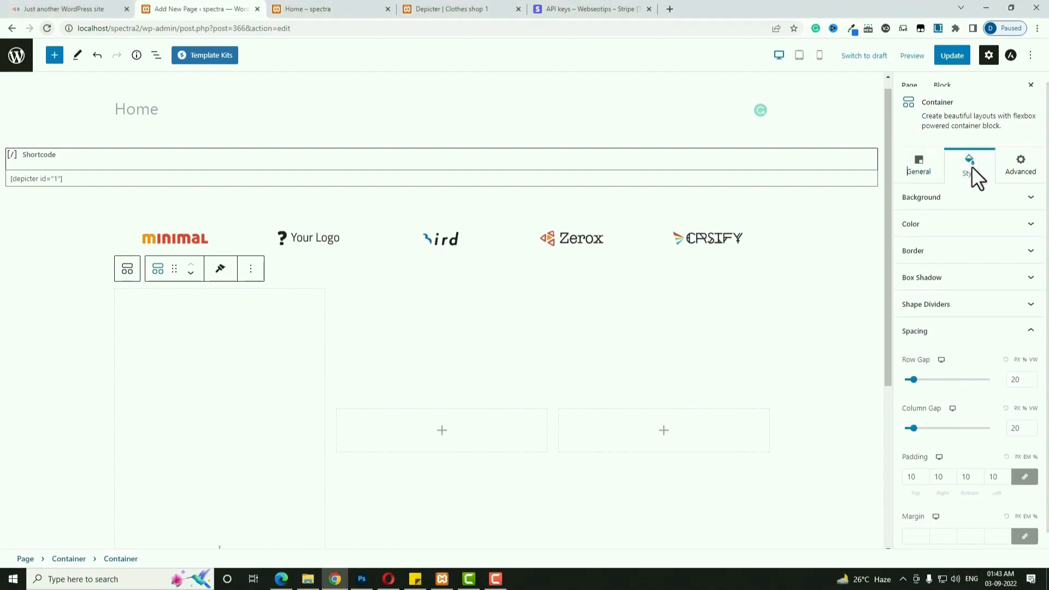
left_click(972, 206)
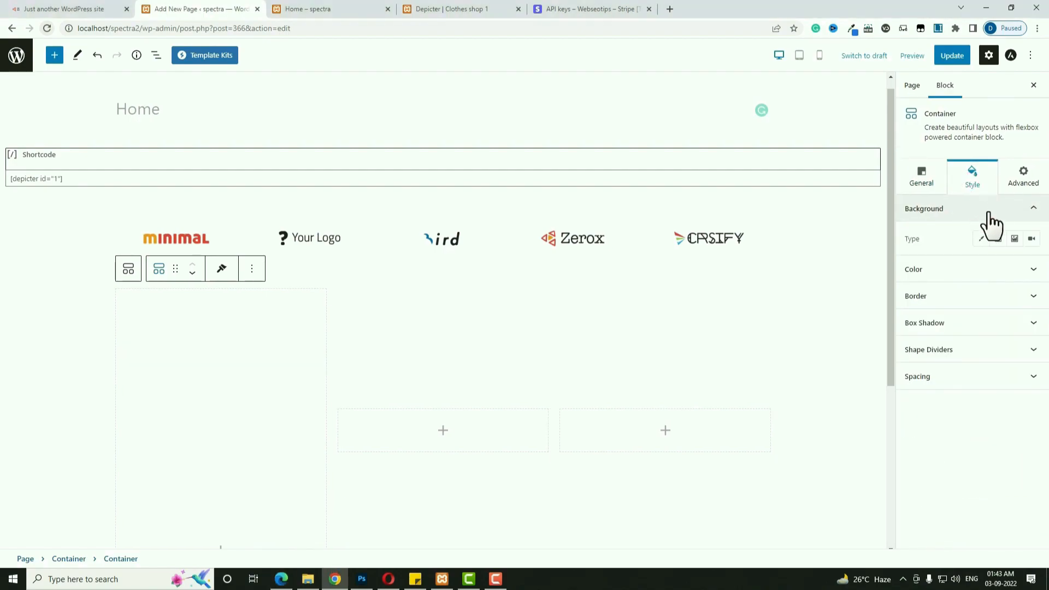
Set the orange-shirt woman photo as the first column's background image.
left_click(1014, 240)
left_click(974, 309)
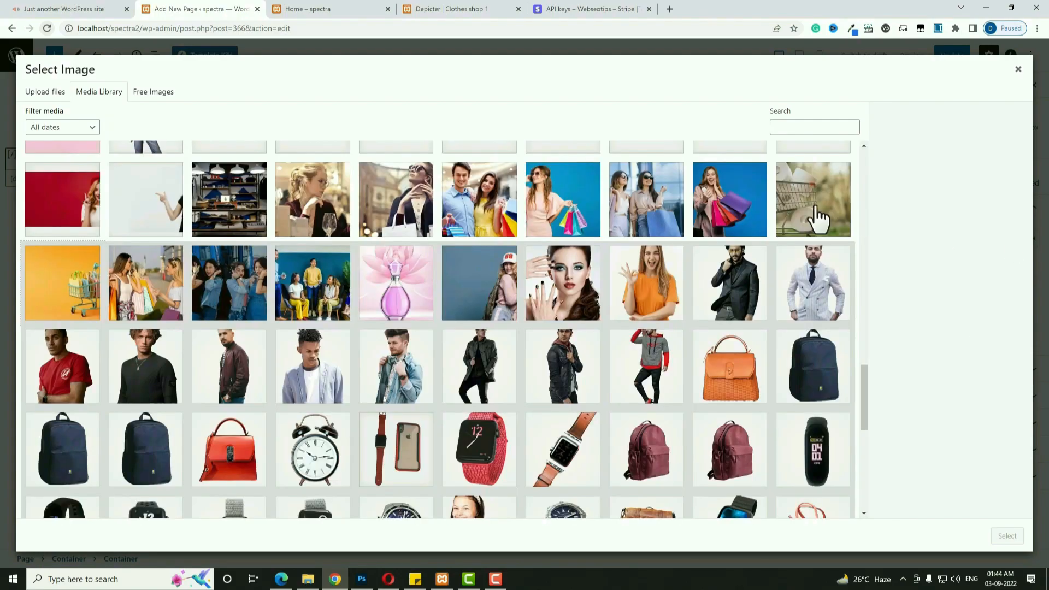
left_click(672, 270)
left_click(1008, 536)
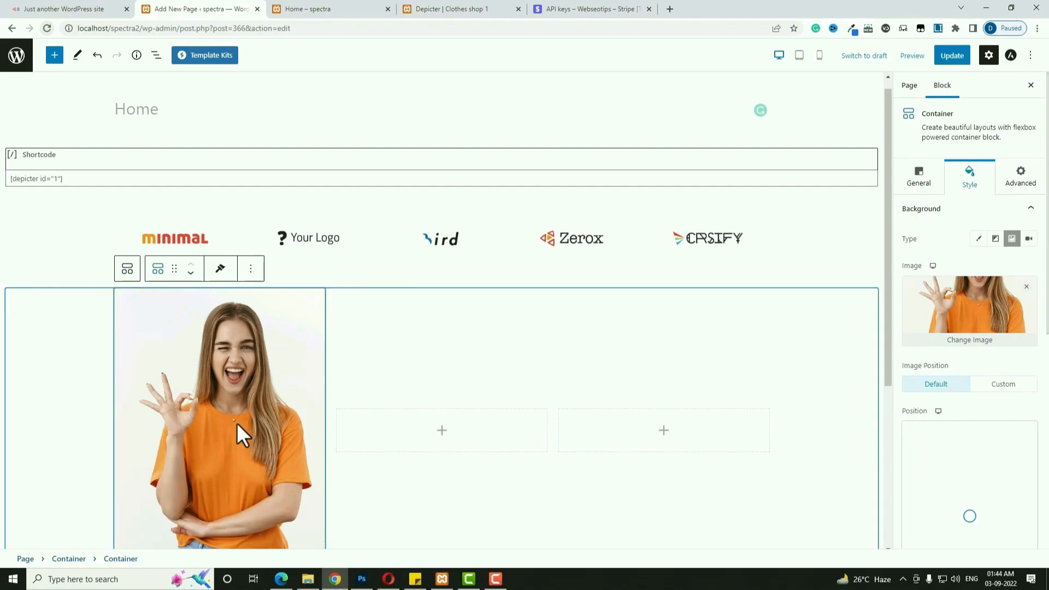
Add a classic overlay over the photo in translucent near-black #12121247.
scroll(1013, 437, "down", 3)
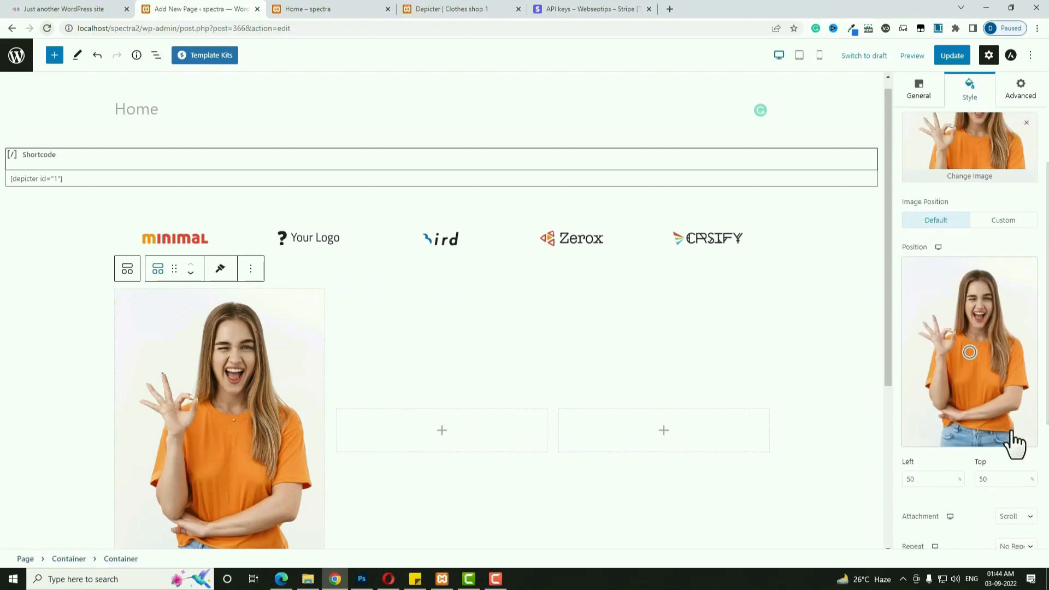
scroll(1013, 443, "down", 2)
scroll(1014, 459, "down", 1)
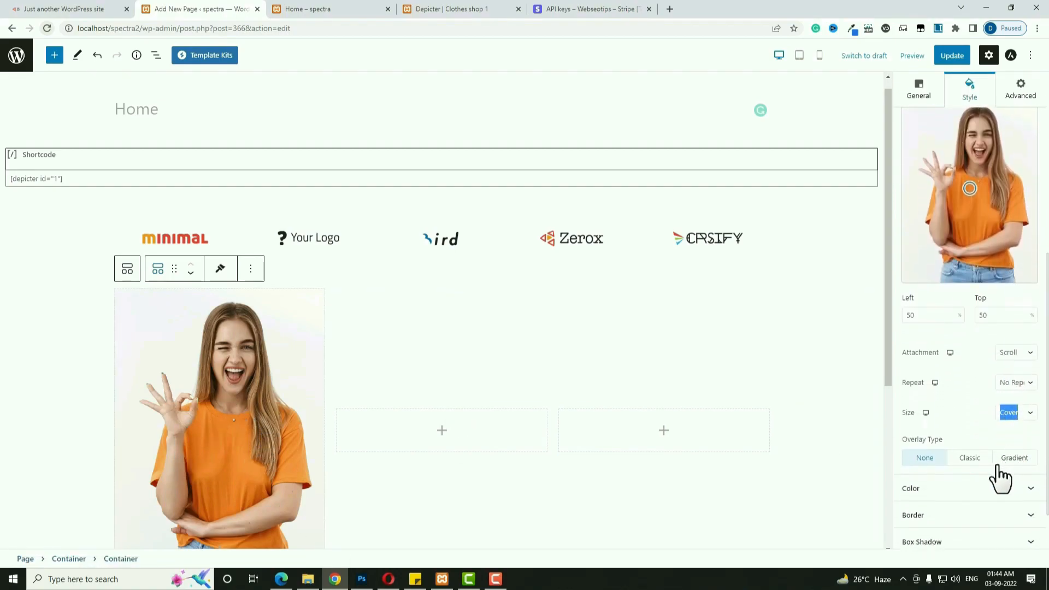
left_click(971, 458)
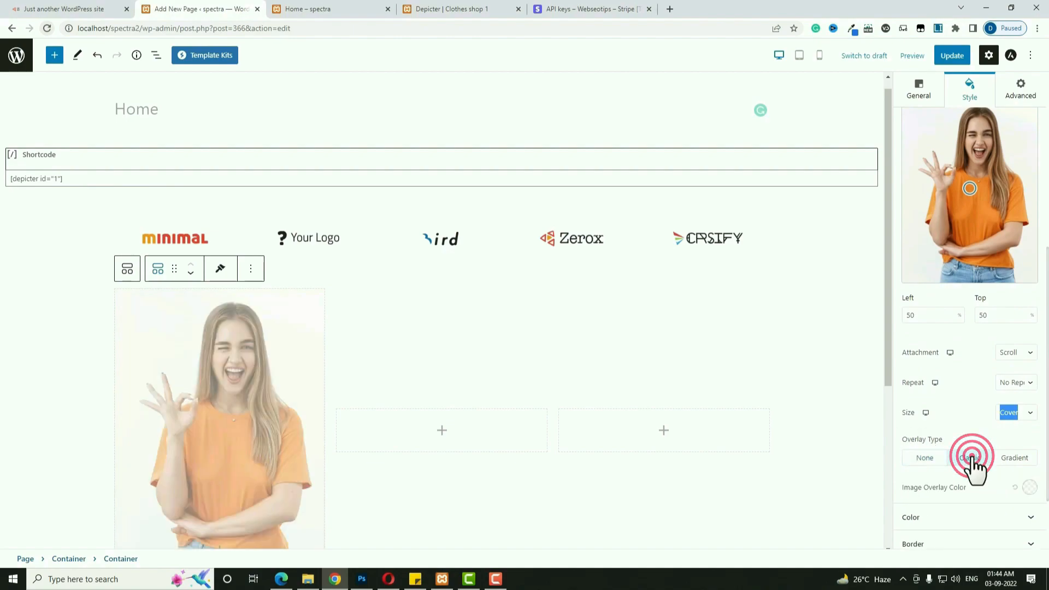
left_click(1028, 486)
left_click(924, 290)
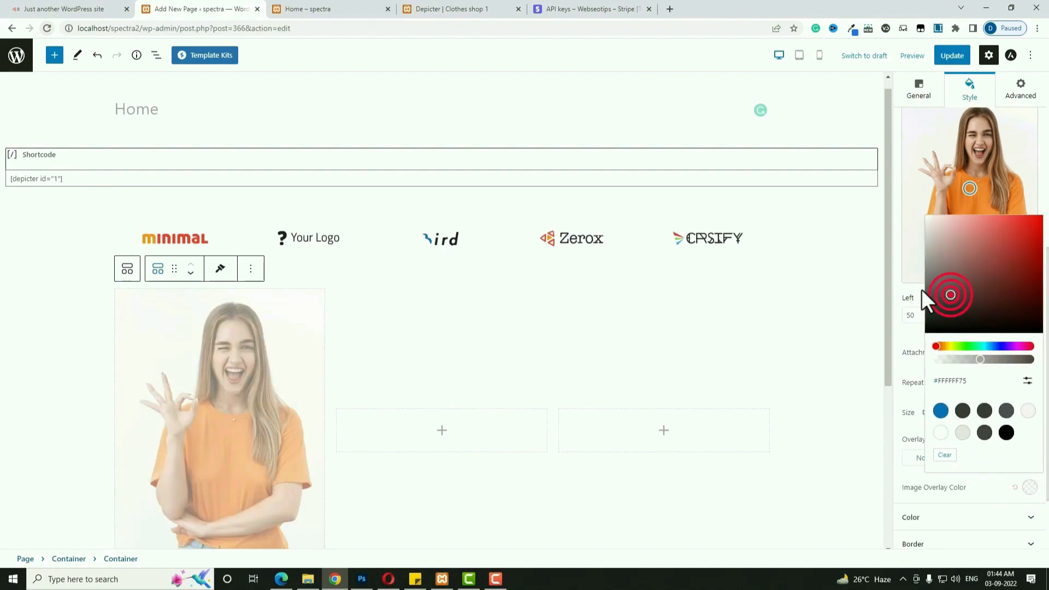
left_click(962, 357)
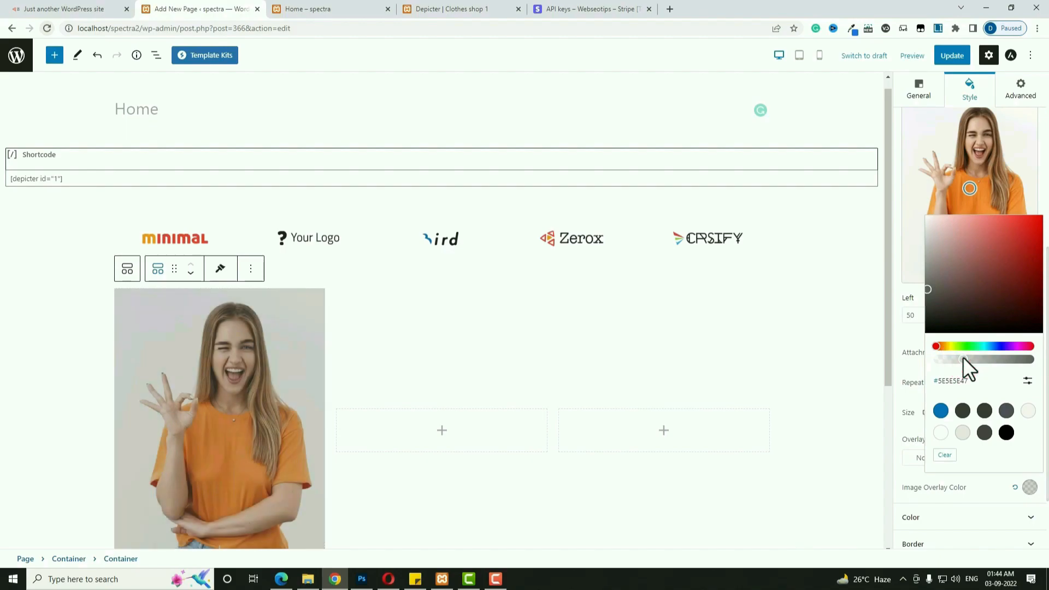
left_click(927, 325)
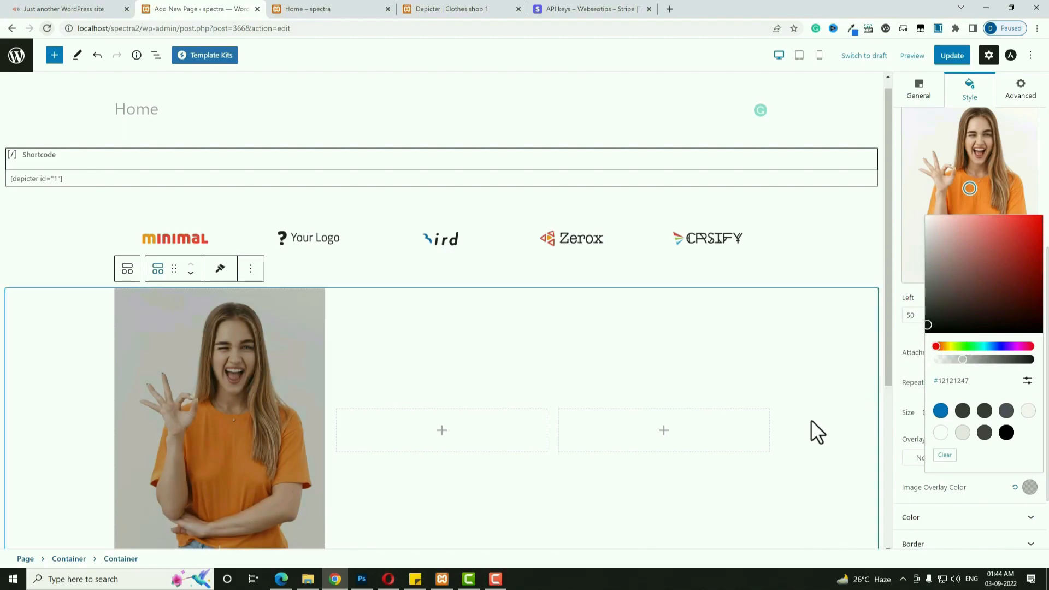
scroll(568, 475, "down", 2)
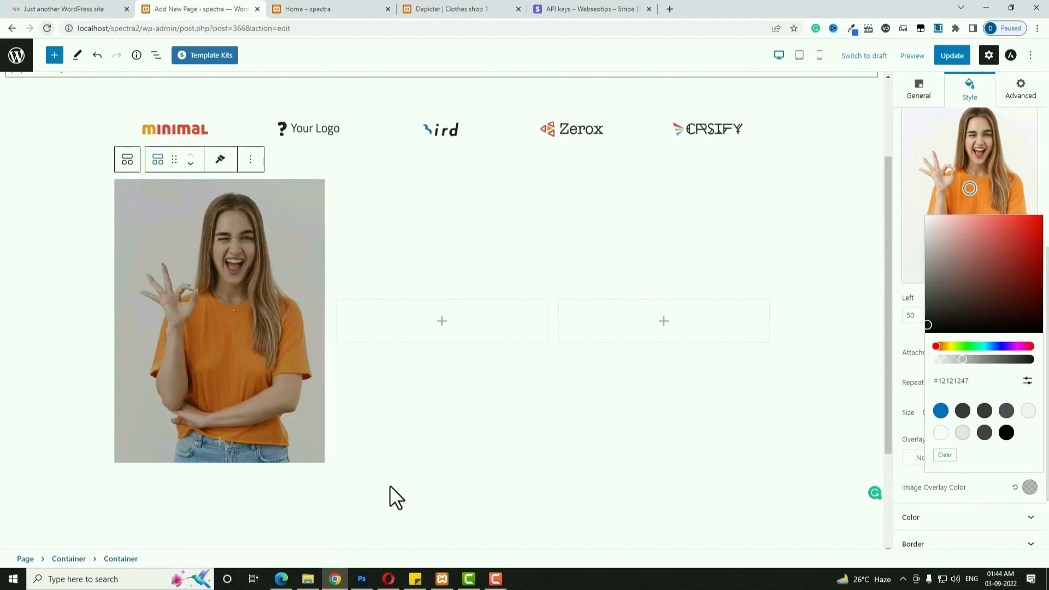
Insert an Info Box with the first preset inside the image column.
left_click(221, 449)
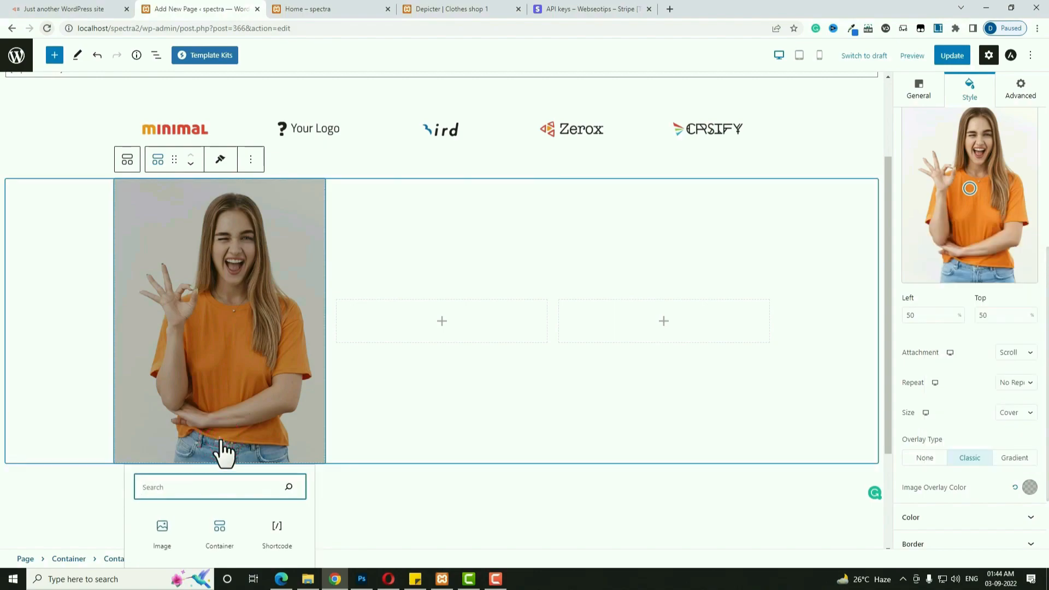
type("in")
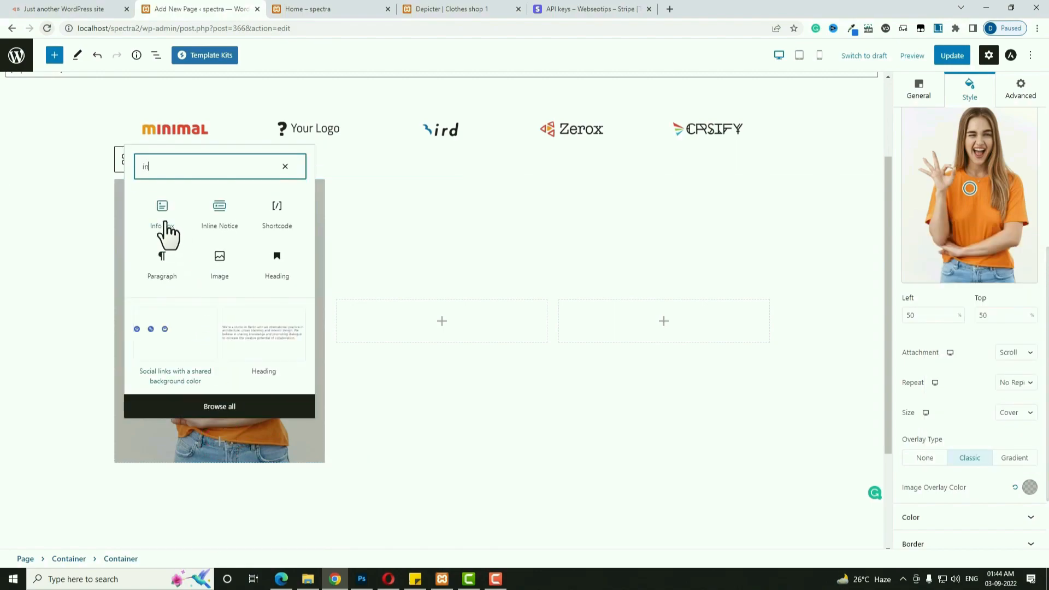
left_click(164, 228)
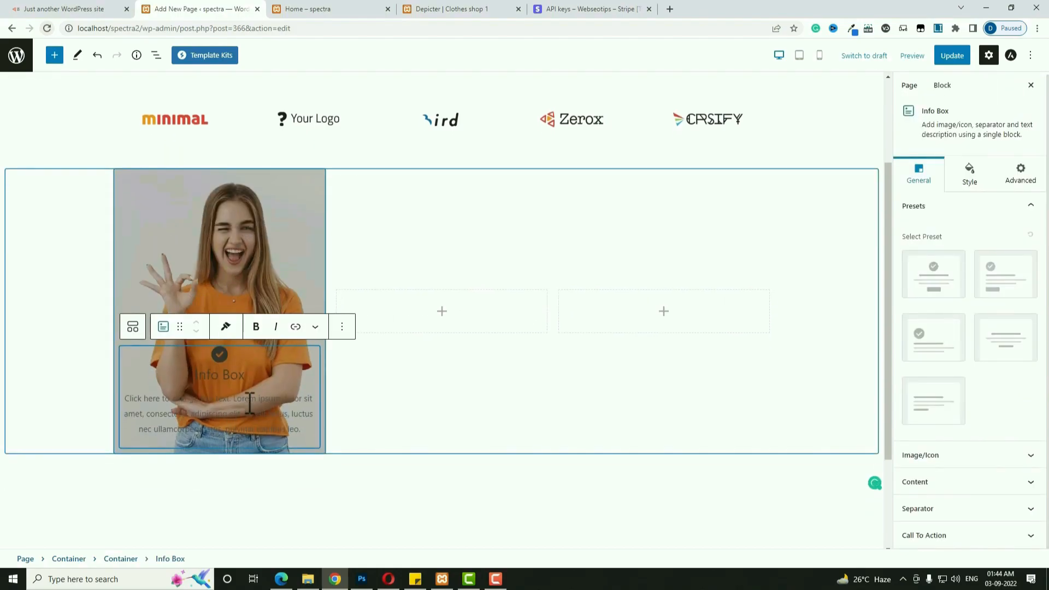
left_click(940, 281)
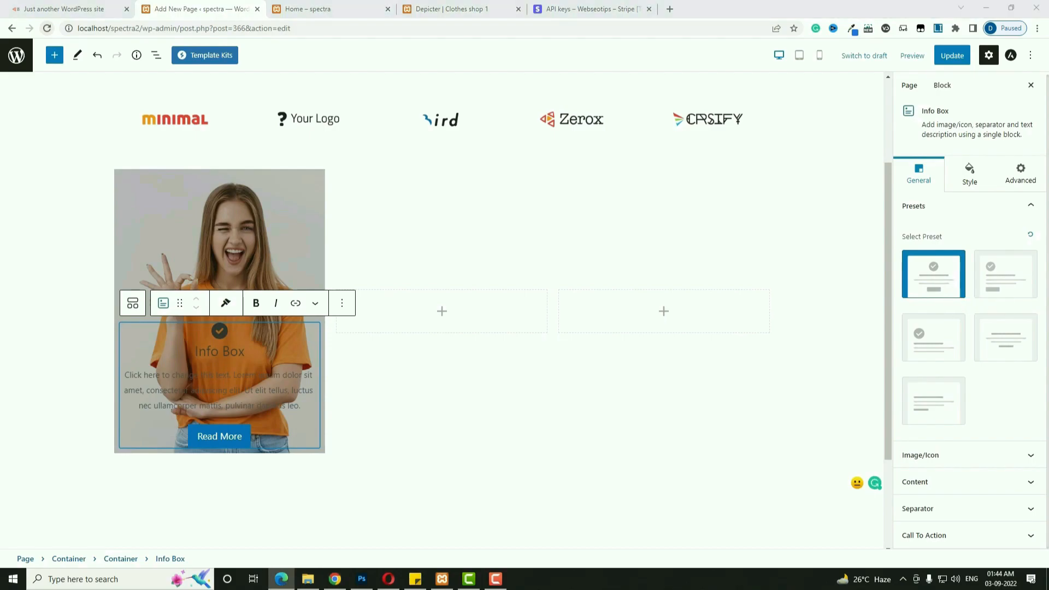
Change the title to '20% Off on Tank Tops', shorten the description, relabel the button SHOP NOW.
triple_click(236, 351)
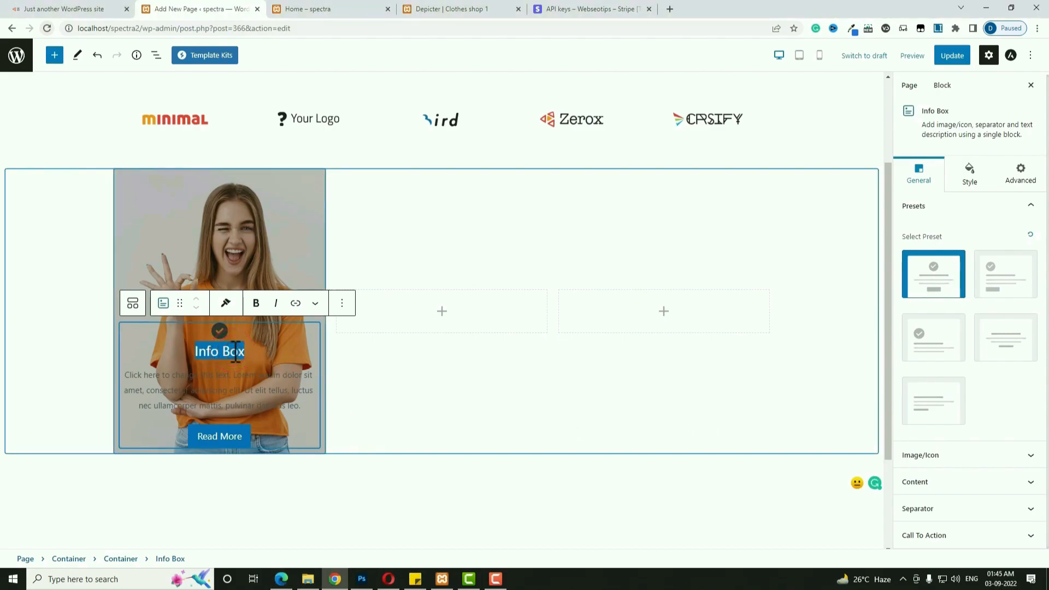
type("20% Off on Tank Tops")
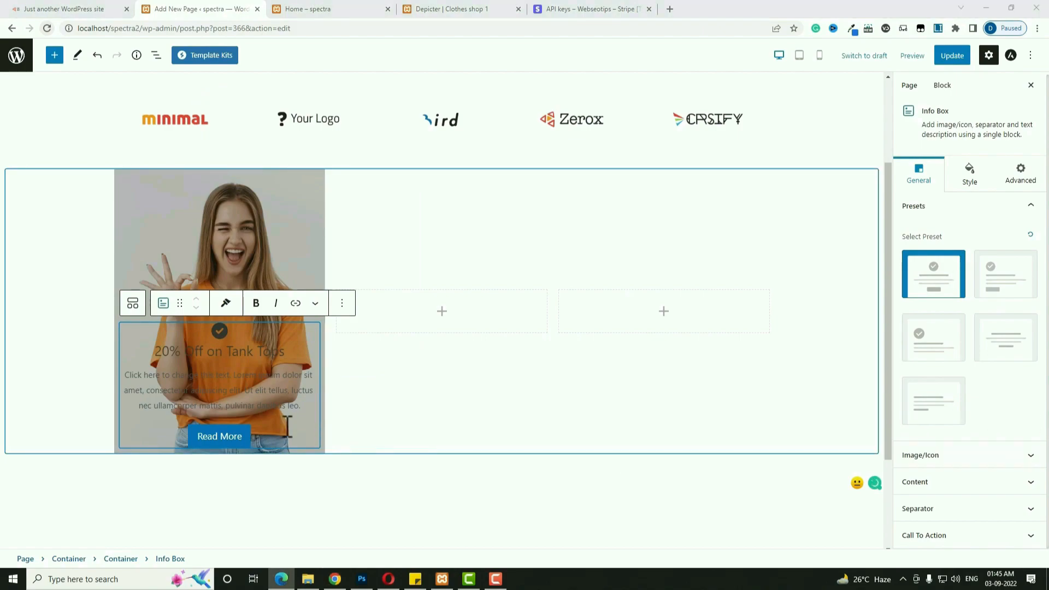
triple_click(243, 389)
type("Lorem ipsum dolor sit amet consectetur")
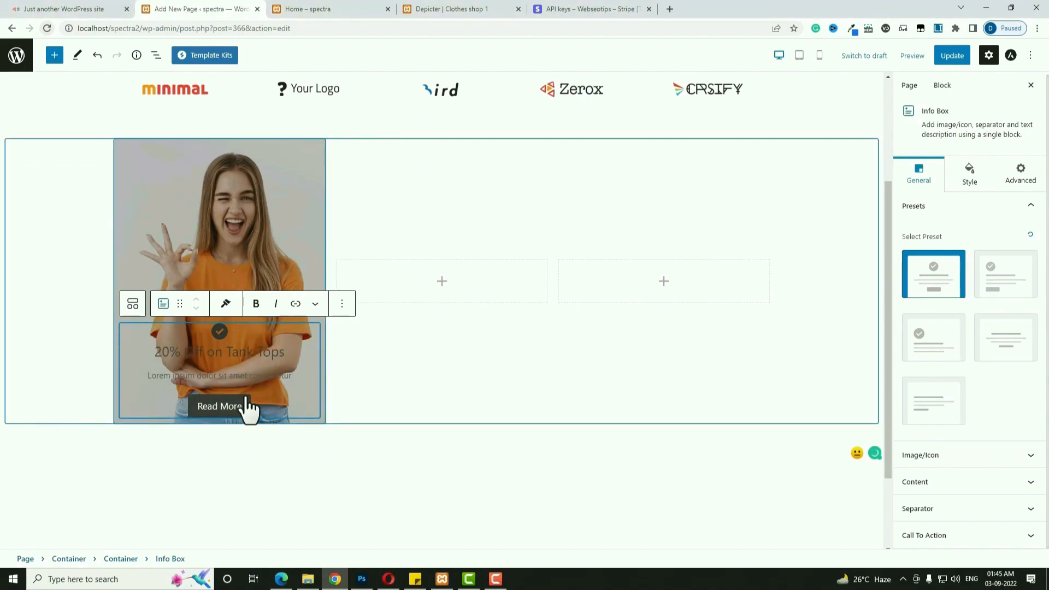
left_click(212, 404)
triple_click(213, 407)
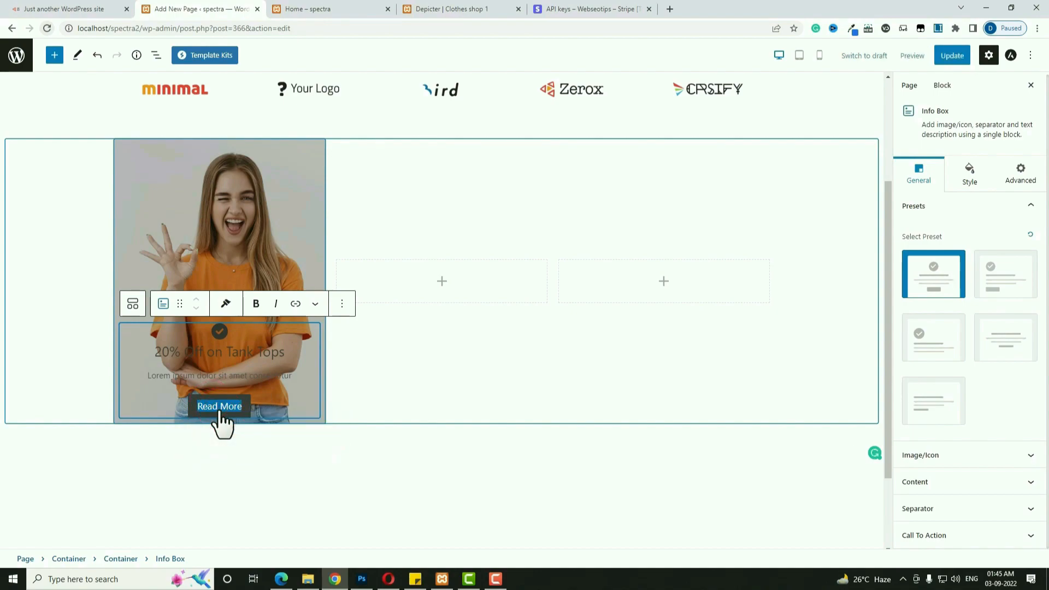
type("SH")
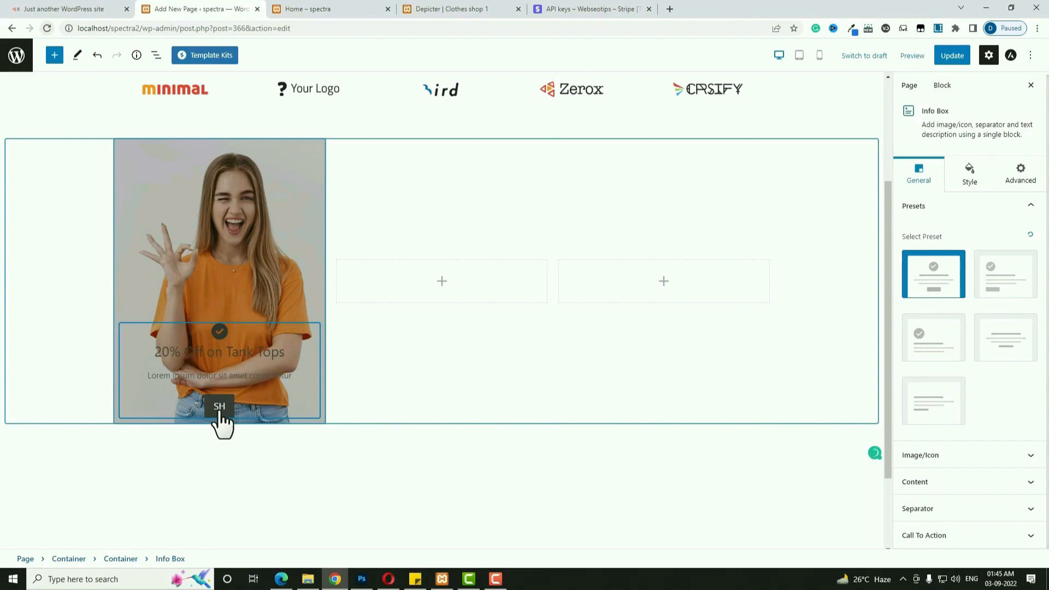
type("OP NOW")
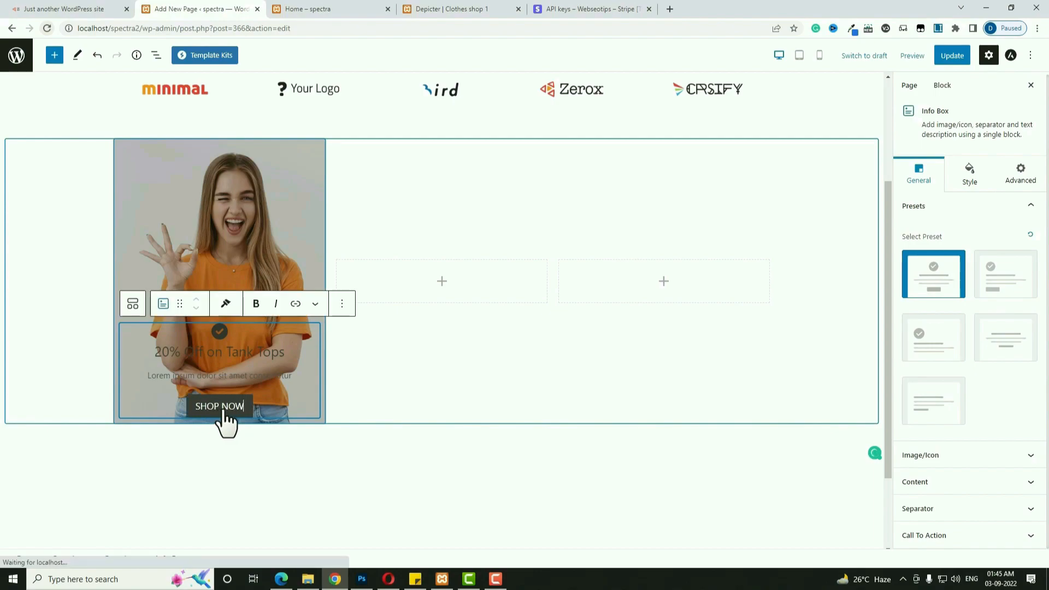
left_click(305, 394)
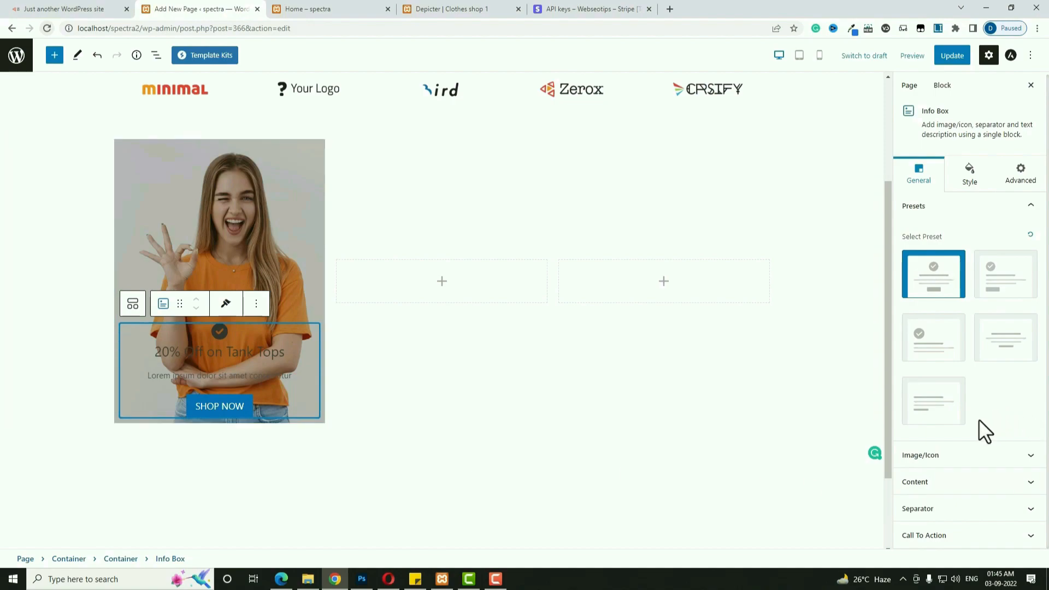
Remove the info box's check icon and give the SHOP NOW button the outlined style.
left_click(1002, 458)
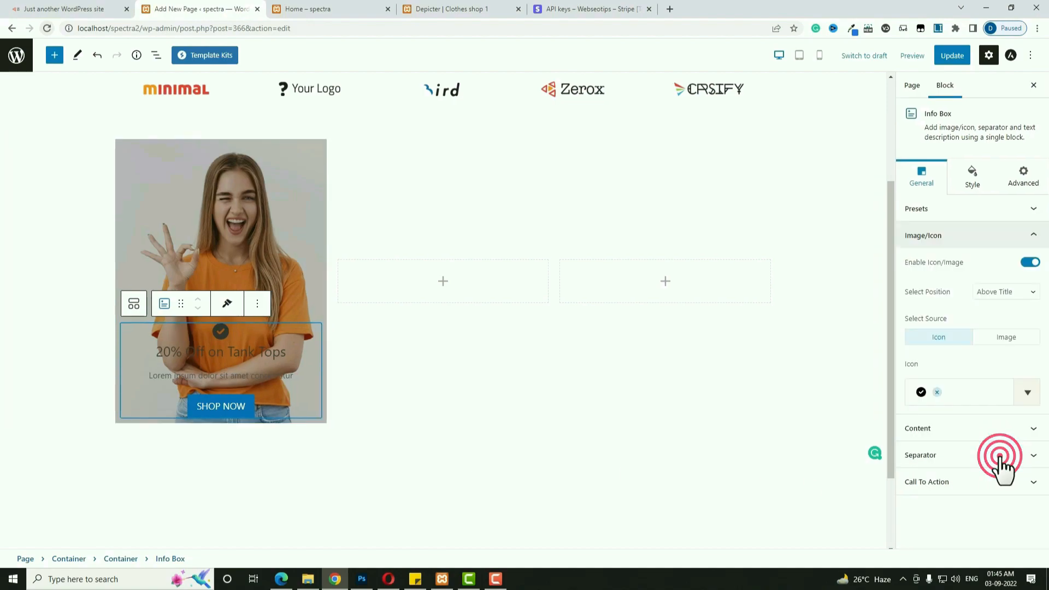
left_click(1032, 263)
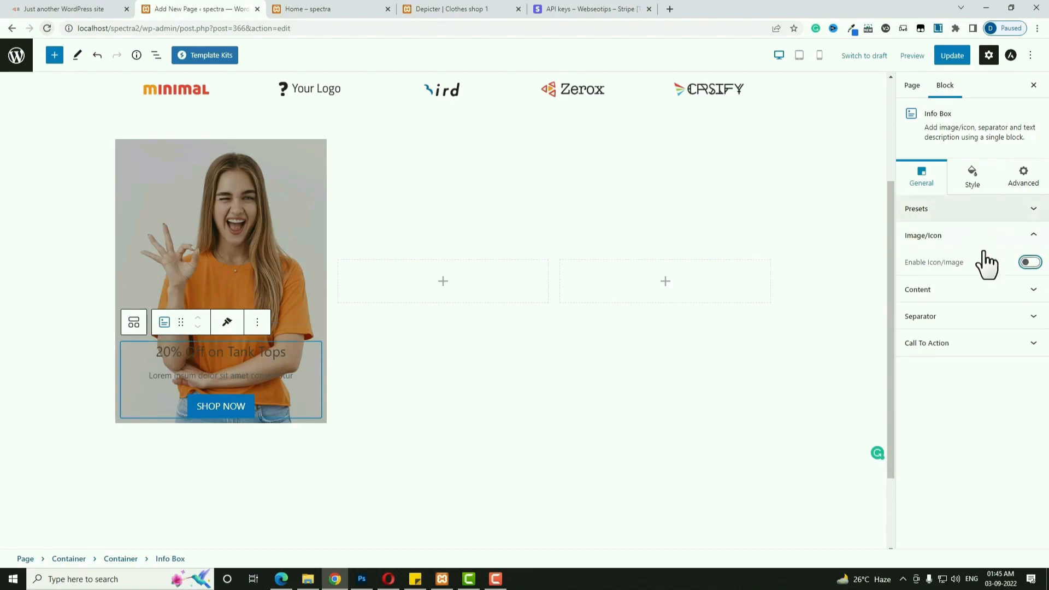
left_click(1017, 290)
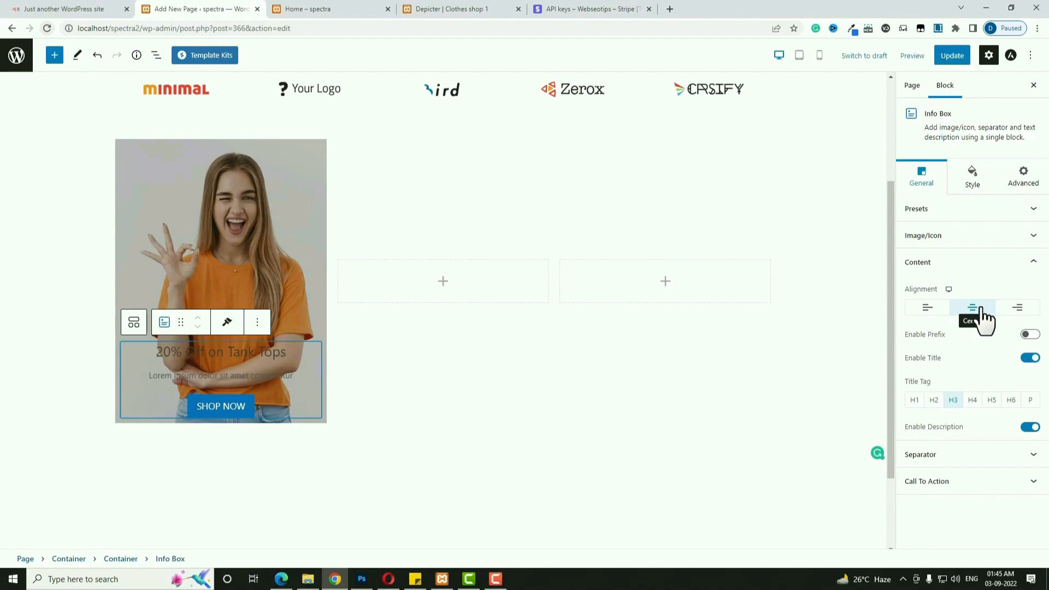
left_click(961, 483)
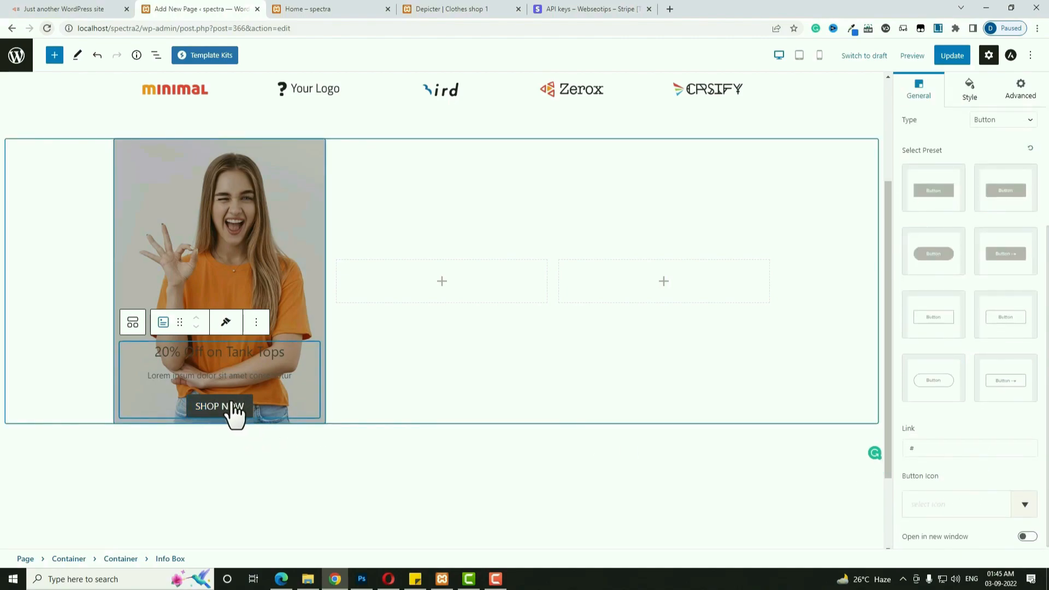
left_click(931, 328)
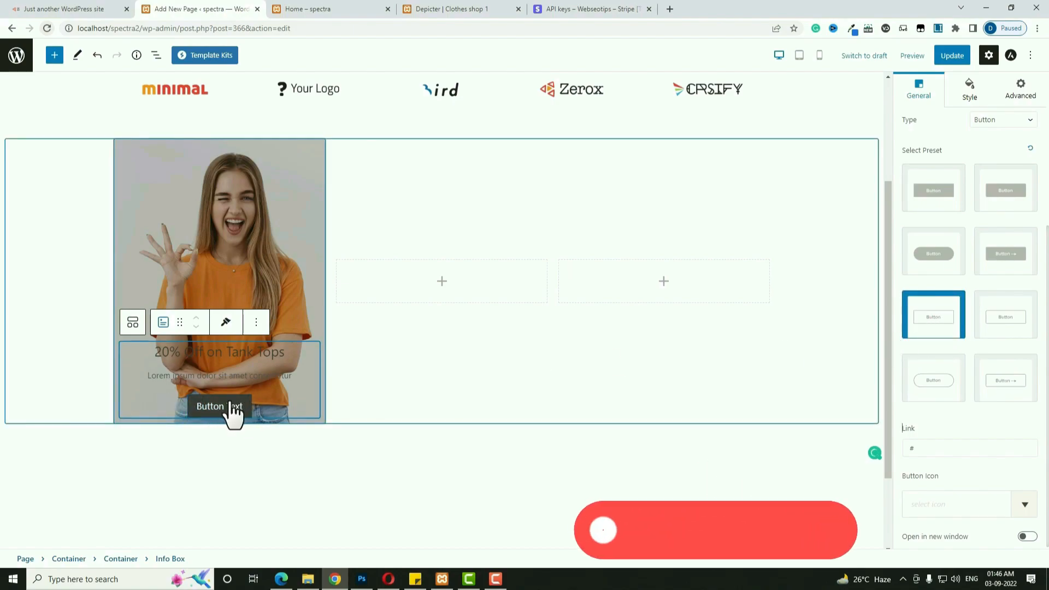
Select the button's # link value in the link field.
double_click(910, 449)
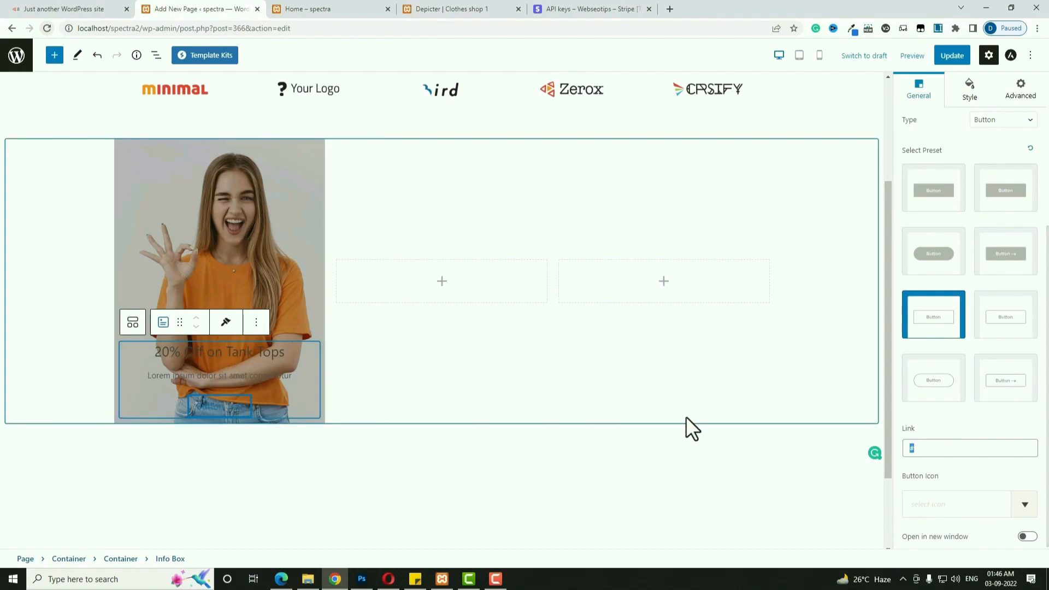
left_click(965, 456)
left_click(955, 451)
left_click(940, 451)
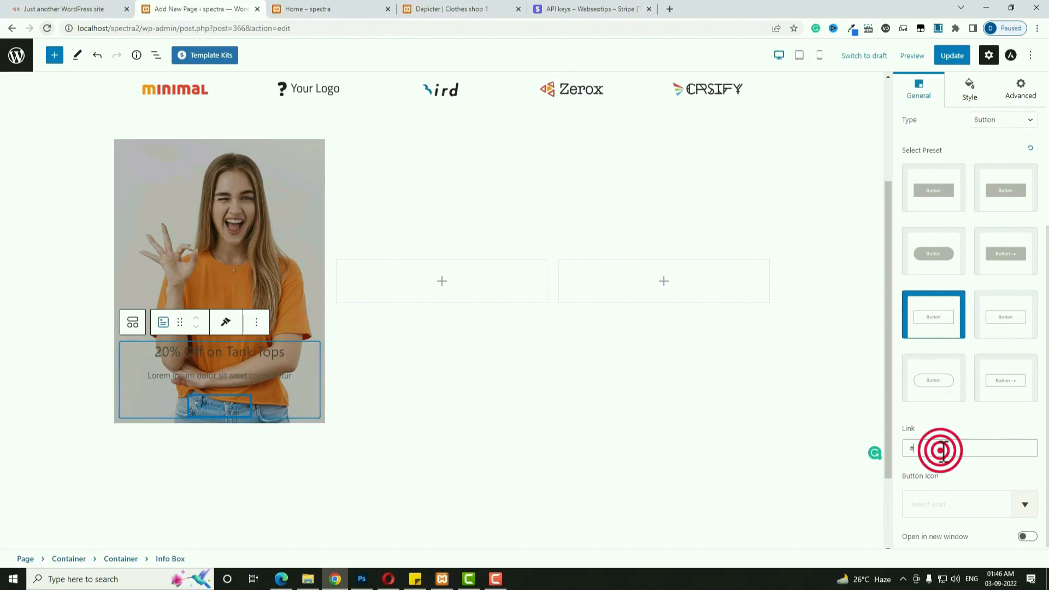
left_click_drag(940, 450, 902, 456)
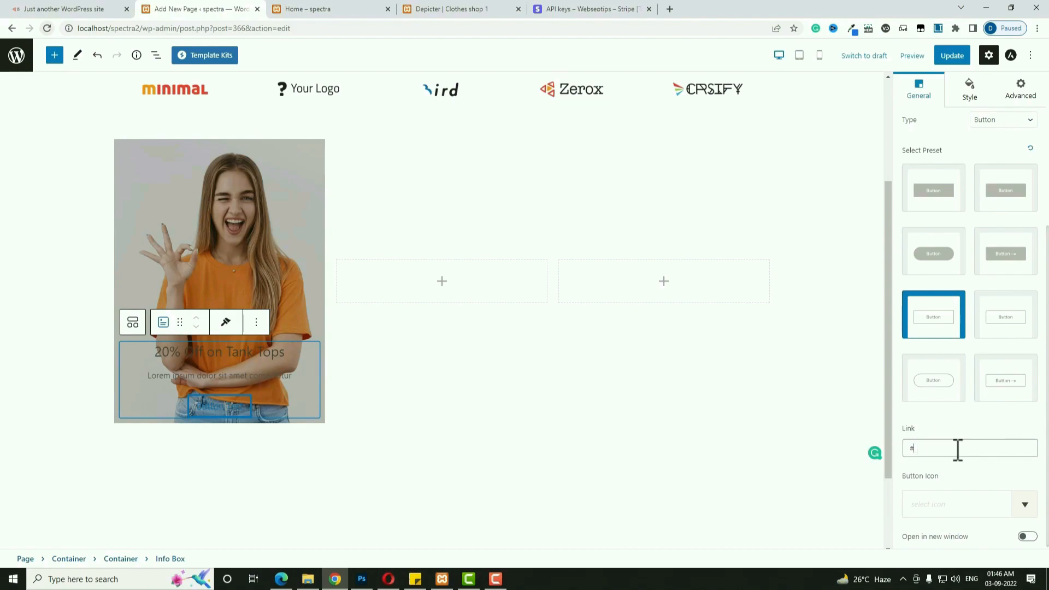
Add a right-arrow icon after the SHOP NOW text with icon spacing 18.
scroll(956, 452, "down", 1)
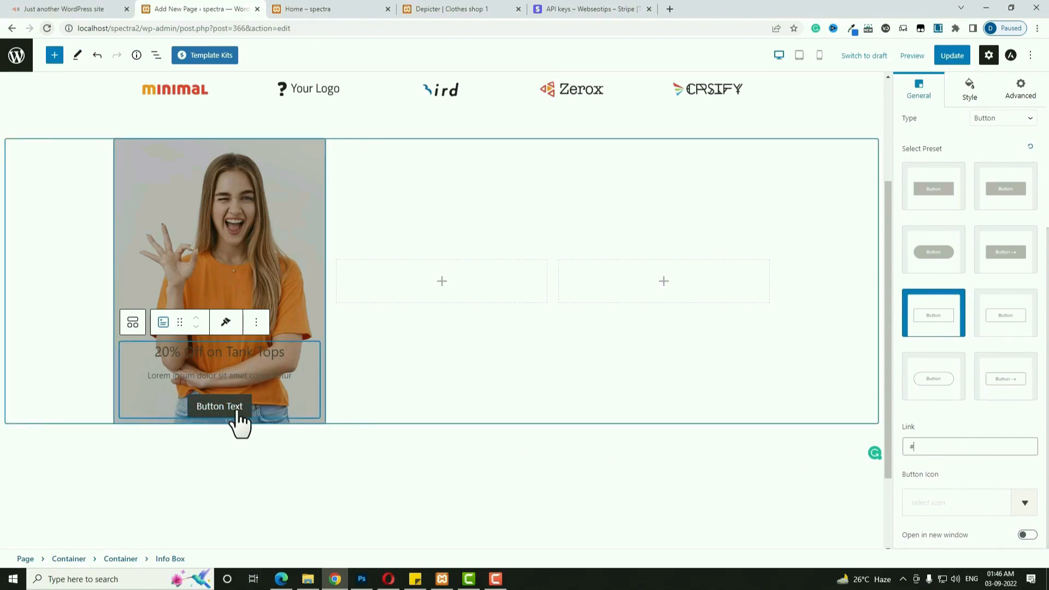
left_click(936, 501)
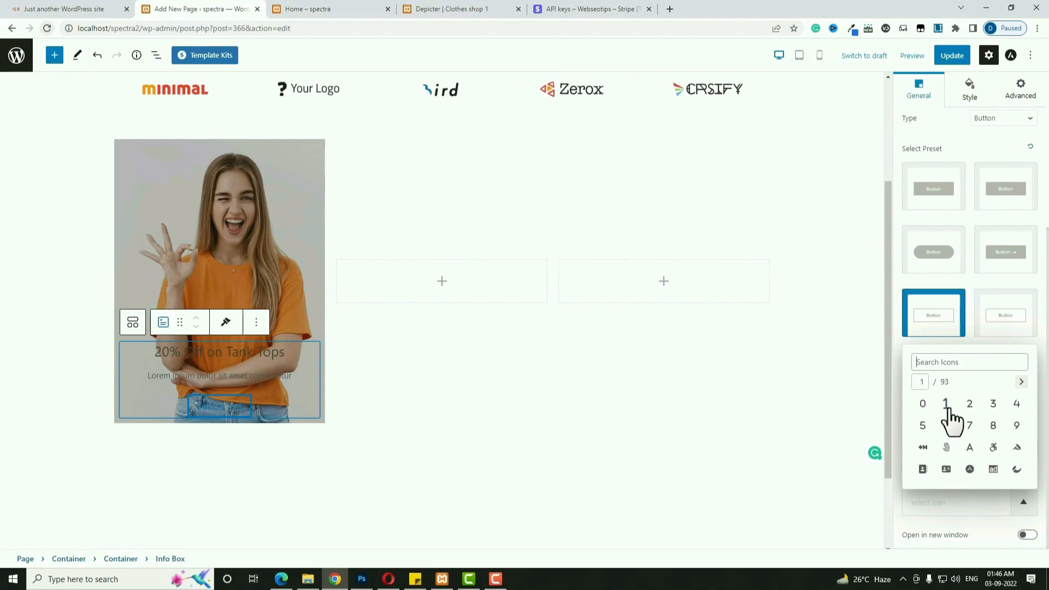
type("arr")
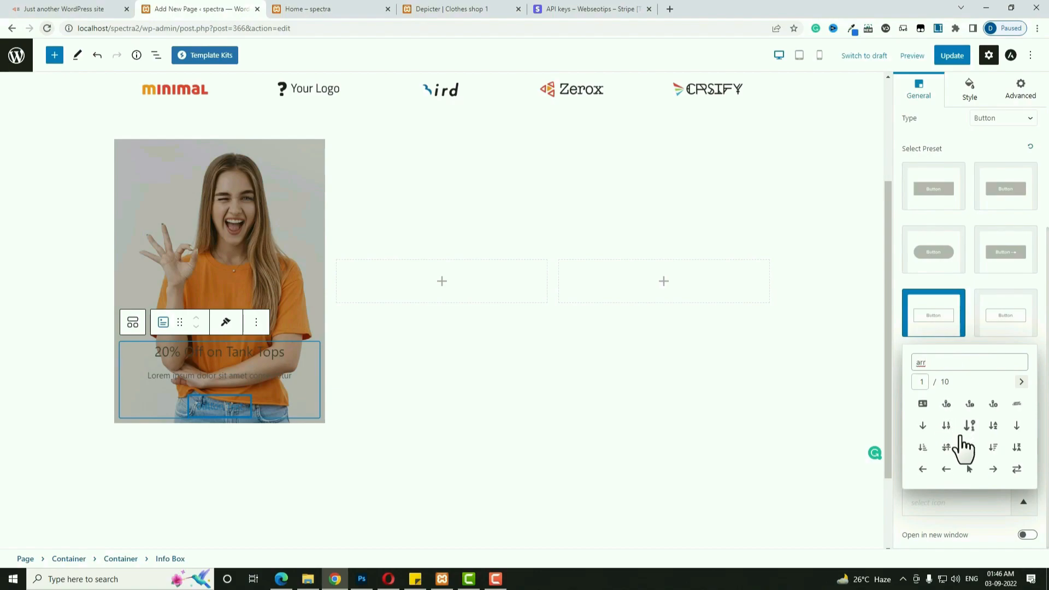
left_click(993, 468)
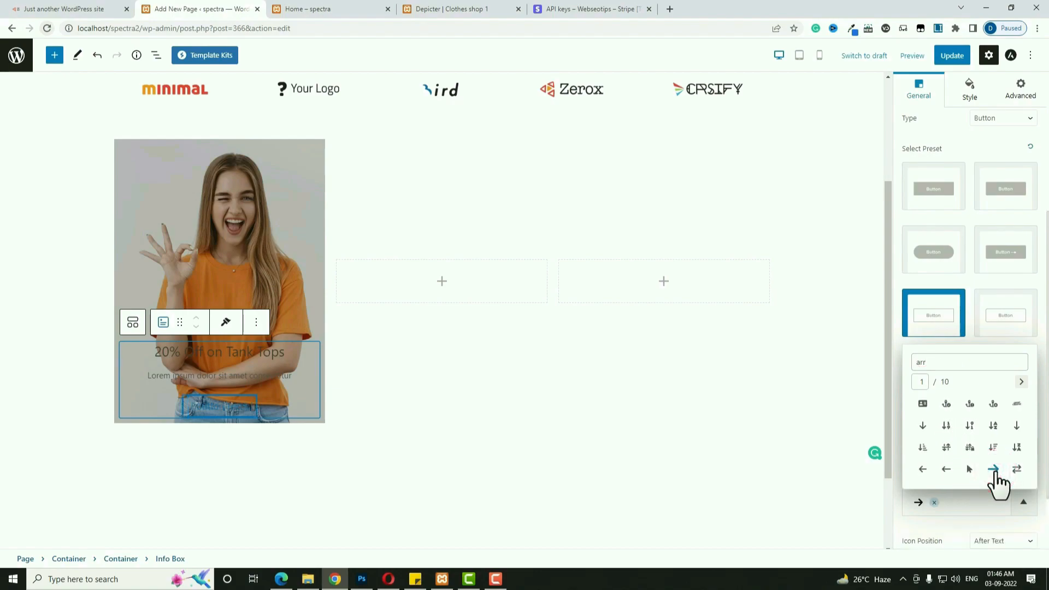
scroll(953, 489, "down", 1)
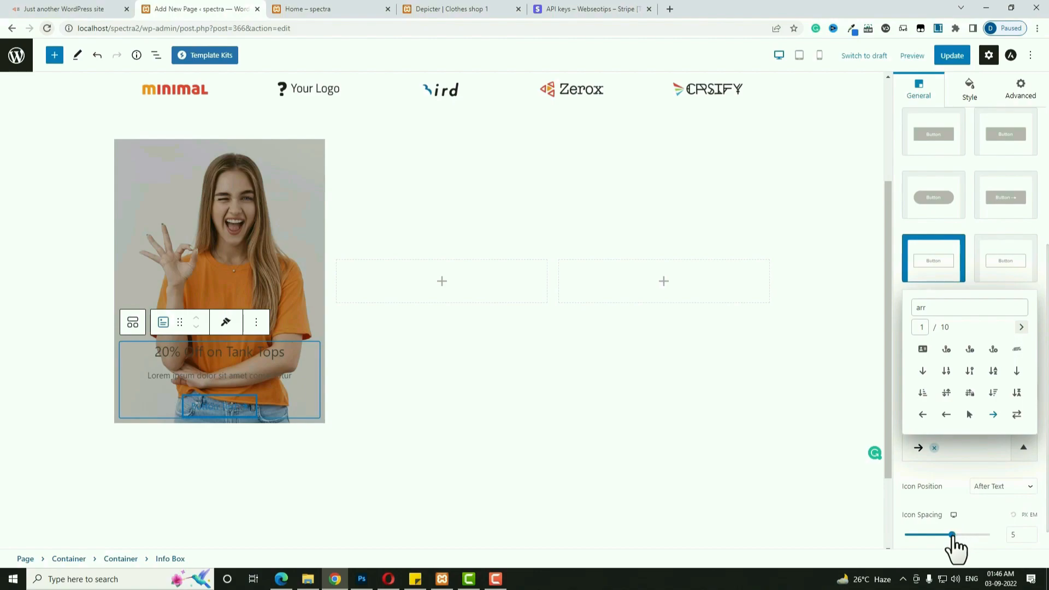
left_click_drag(952, 537, 960, 538)
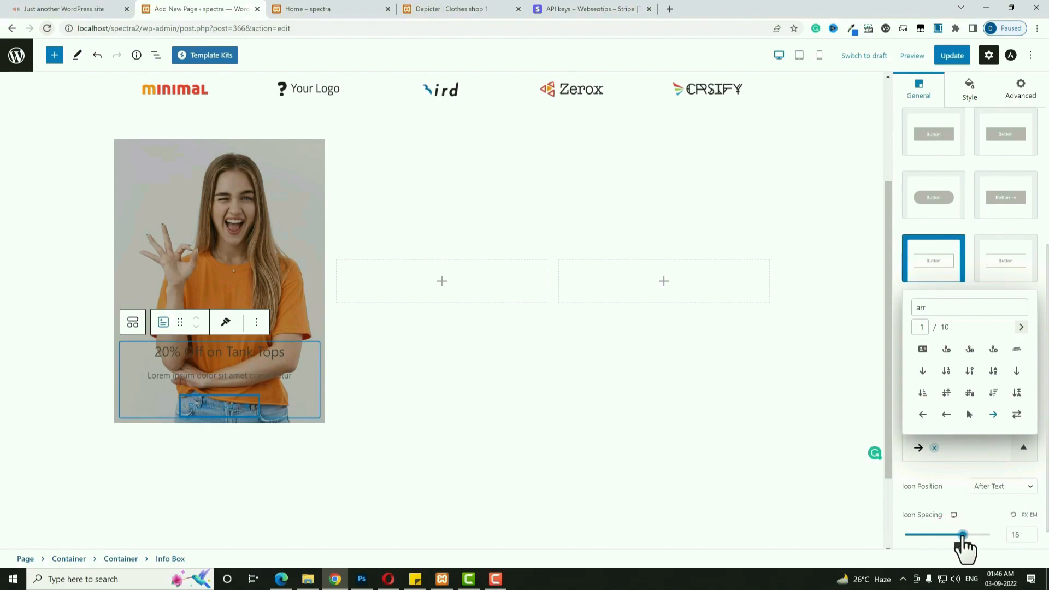
left_click(963, 540)
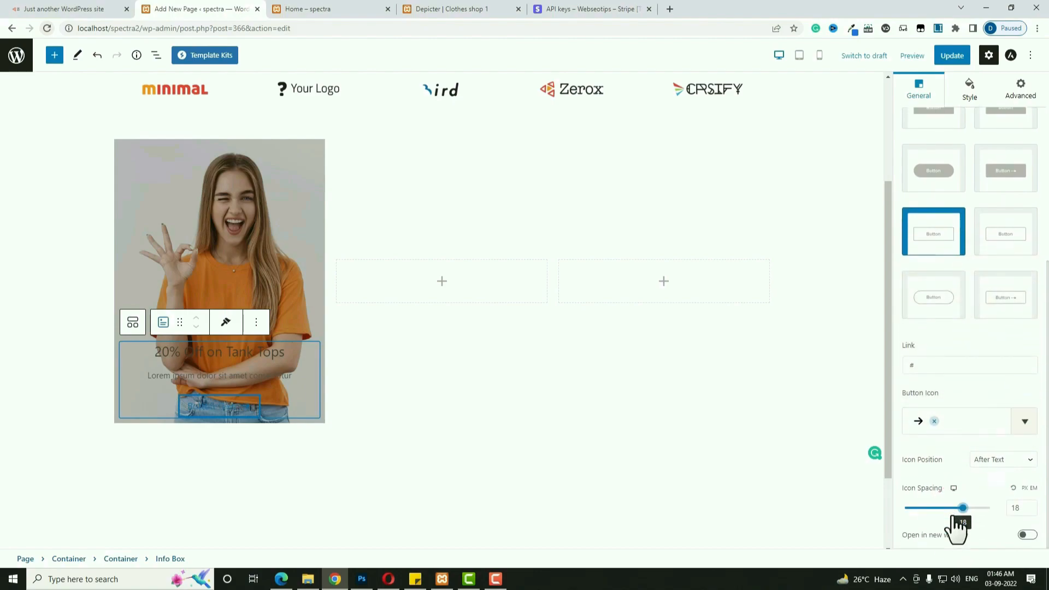
scroll(947, 438, "up", 6)
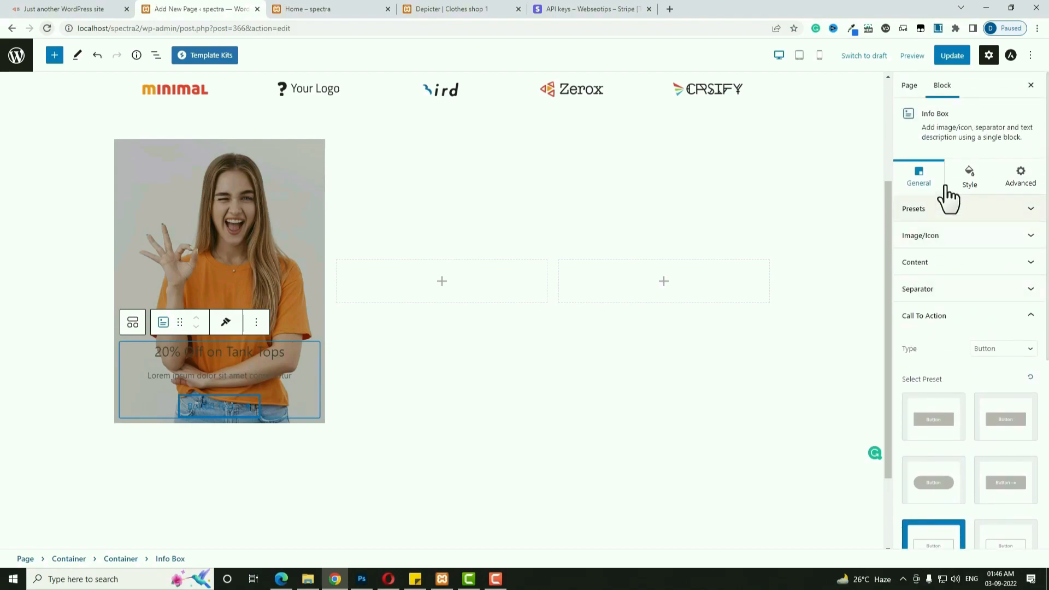
Make the info box title text white.
left_click(960, 181)
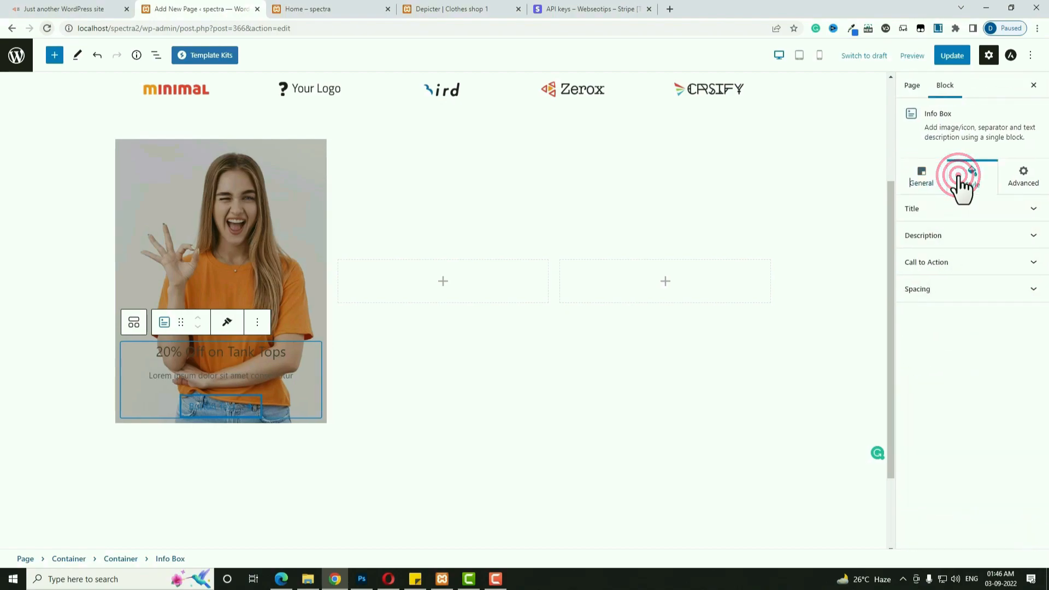
left_click(954, 208)
left_click(1034, 235)
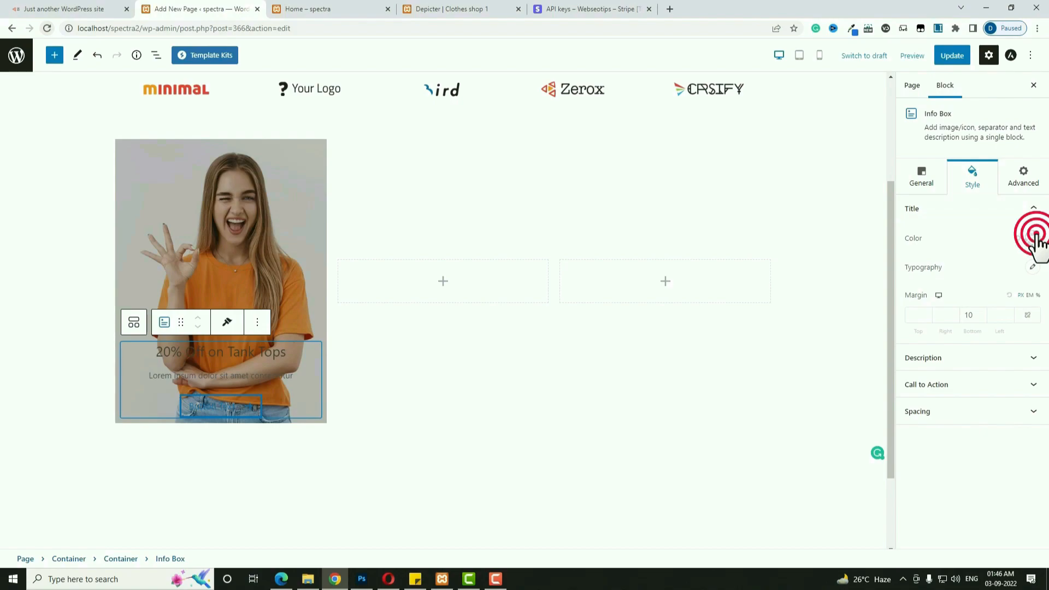
left_click(944, 470)
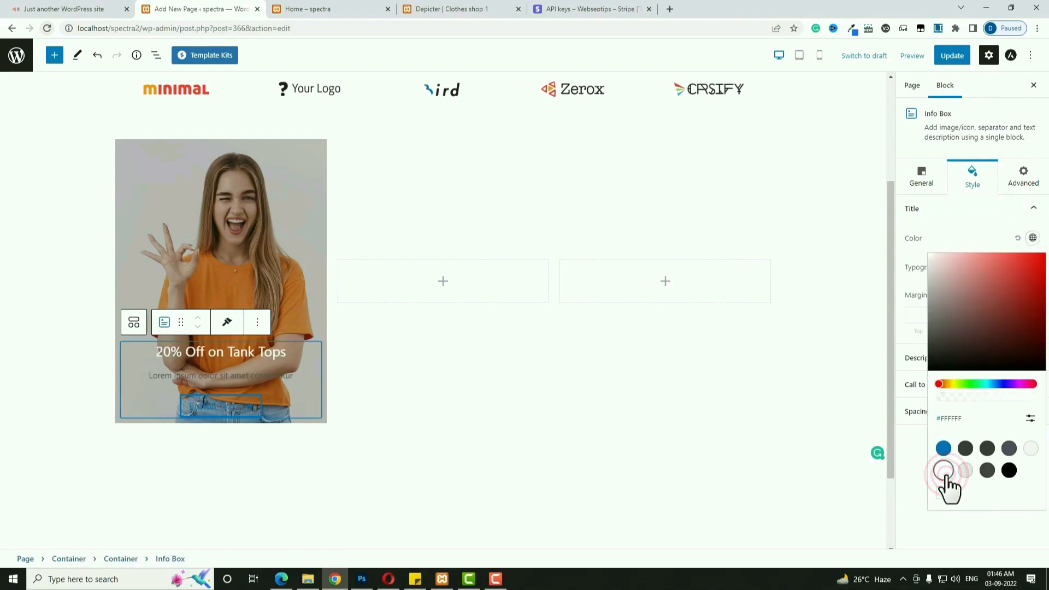
left_click(911, 474)
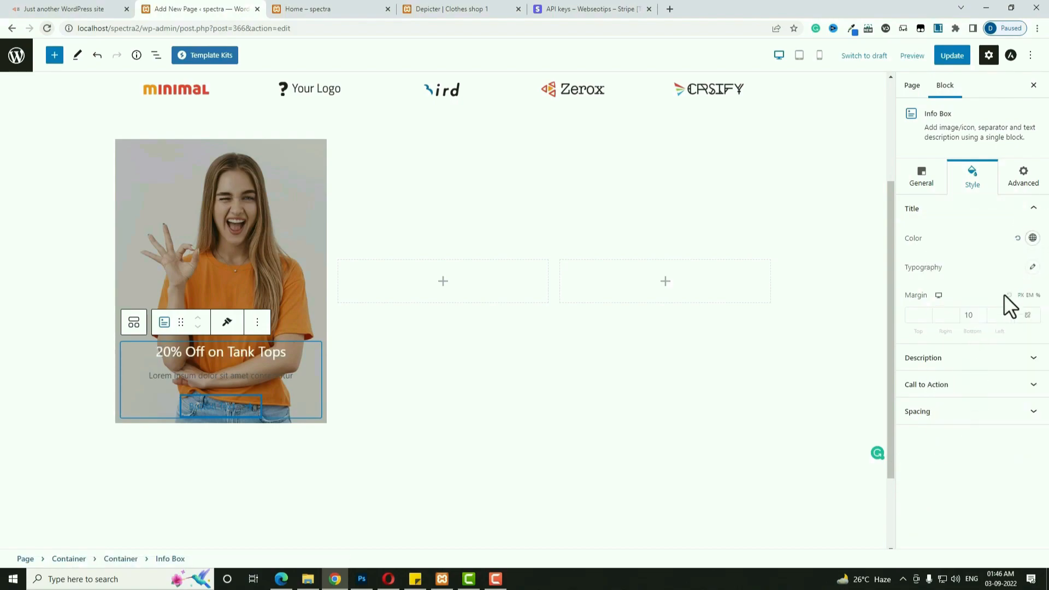
left_click(1032, 268)
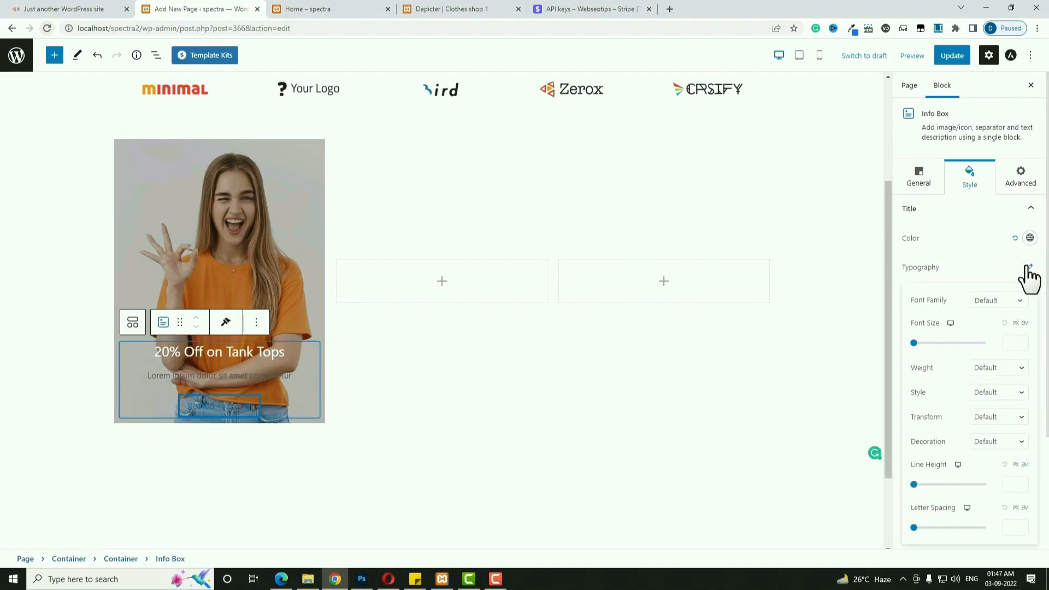
left_click(1031, 267)
Make the description text white and set its bottom margin to 15.
left_click(946, 356)
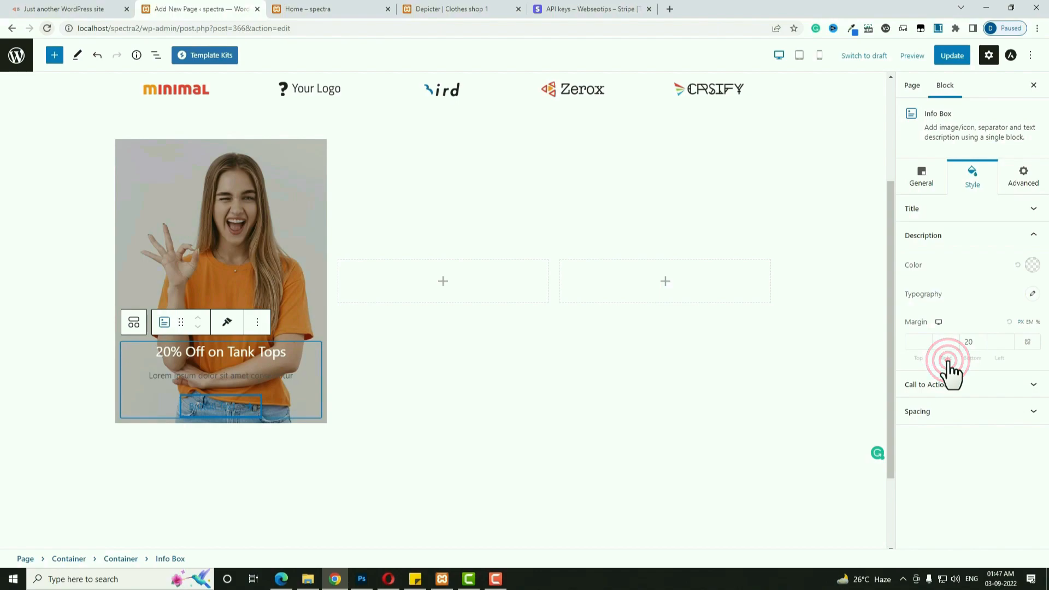
left_click(1030, 264)
left_click(943, 496)
left_click(923, 510)
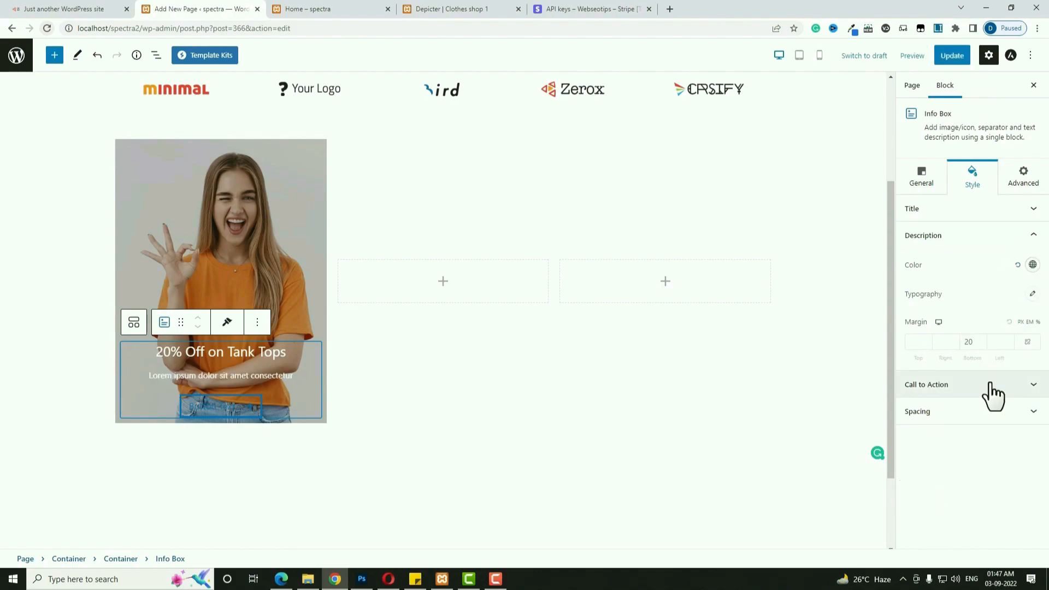
left_click(972, 342)
key("BackSpace")
type("1")
double_click(969, 342)
type("15")
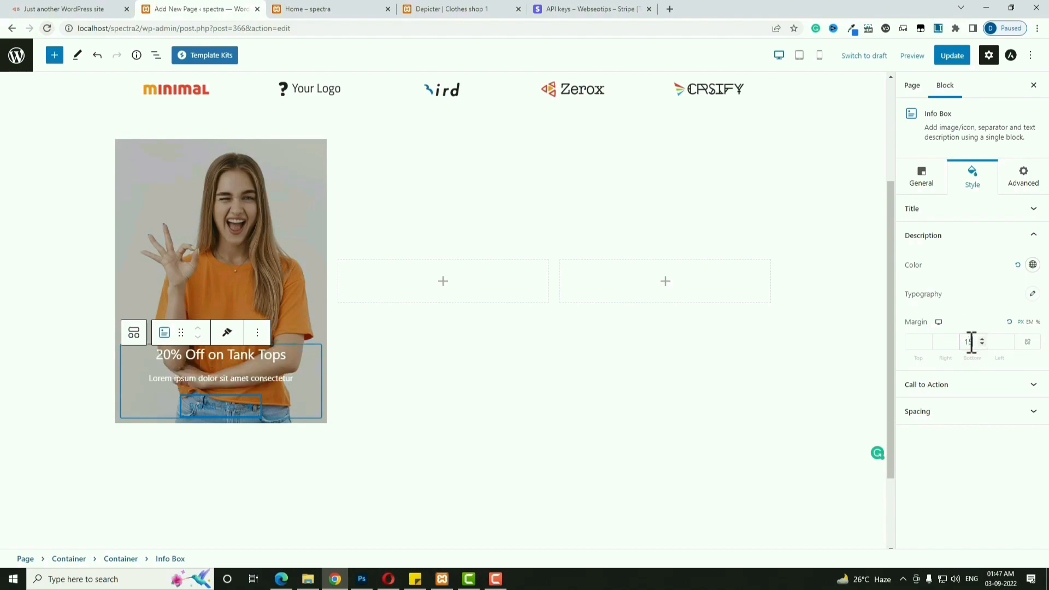
left_click(964, 383)
scroll(965, 391, "down", 2)
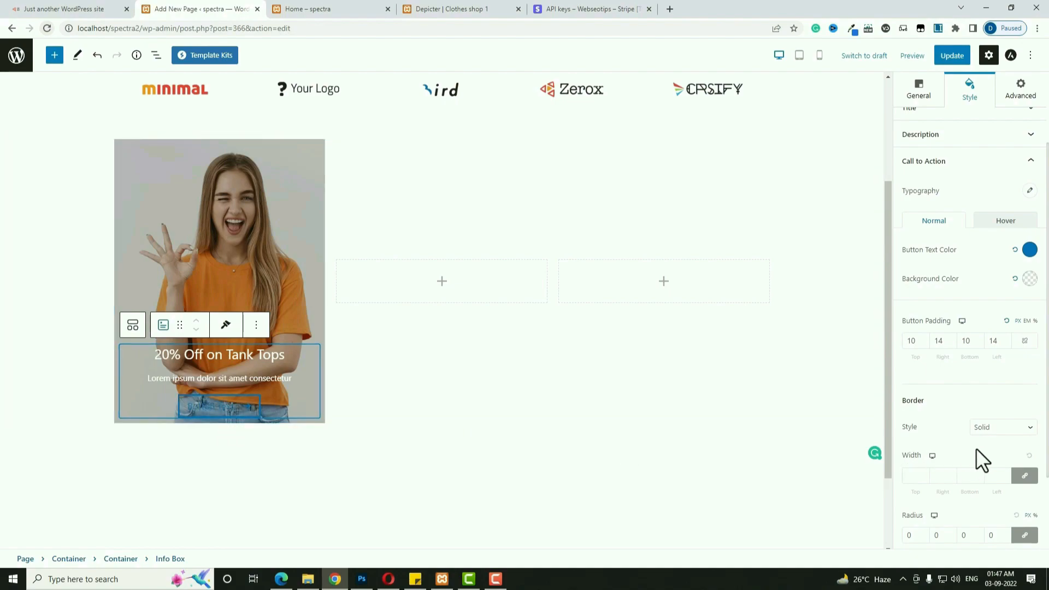
Set the Info Box button text colour to bright pink #FF0066.
scroll(976, 449, "down", 2)
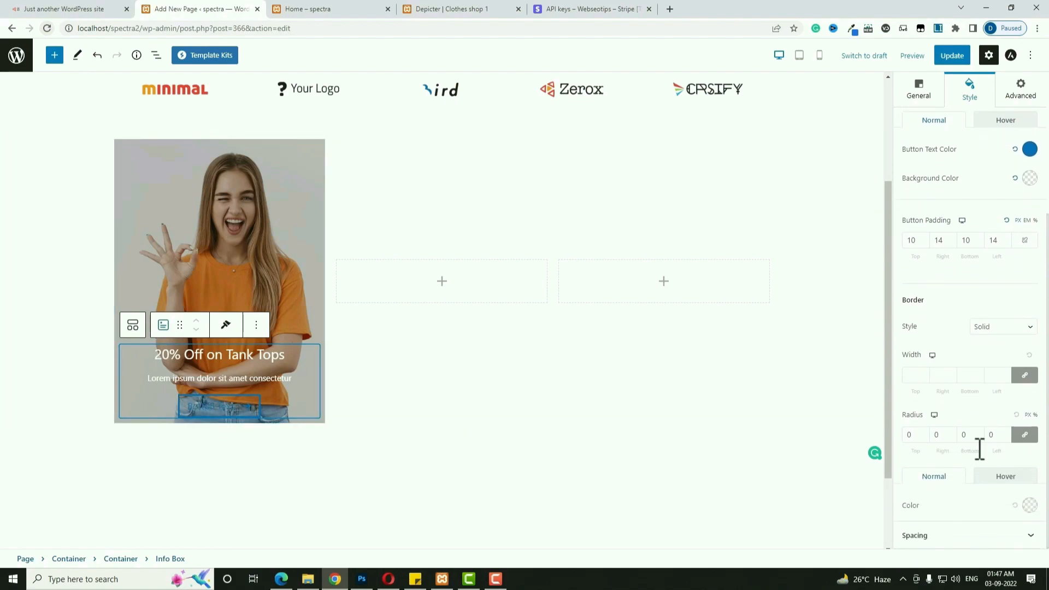
left_click(1027, 153)
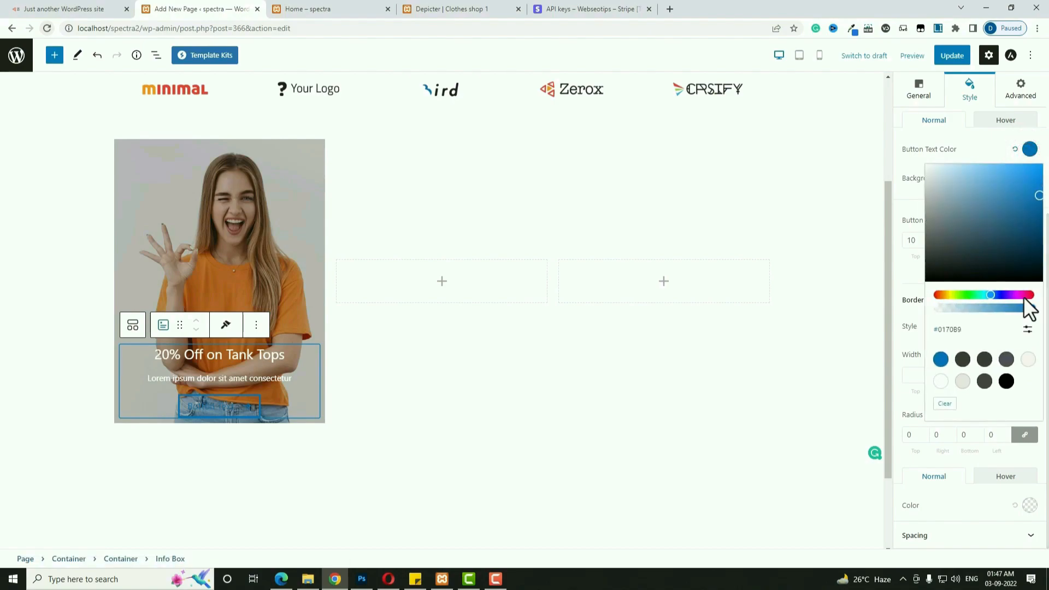
left_click(1026, 295)
left_click_drag(1021, 186, 1045, 166)
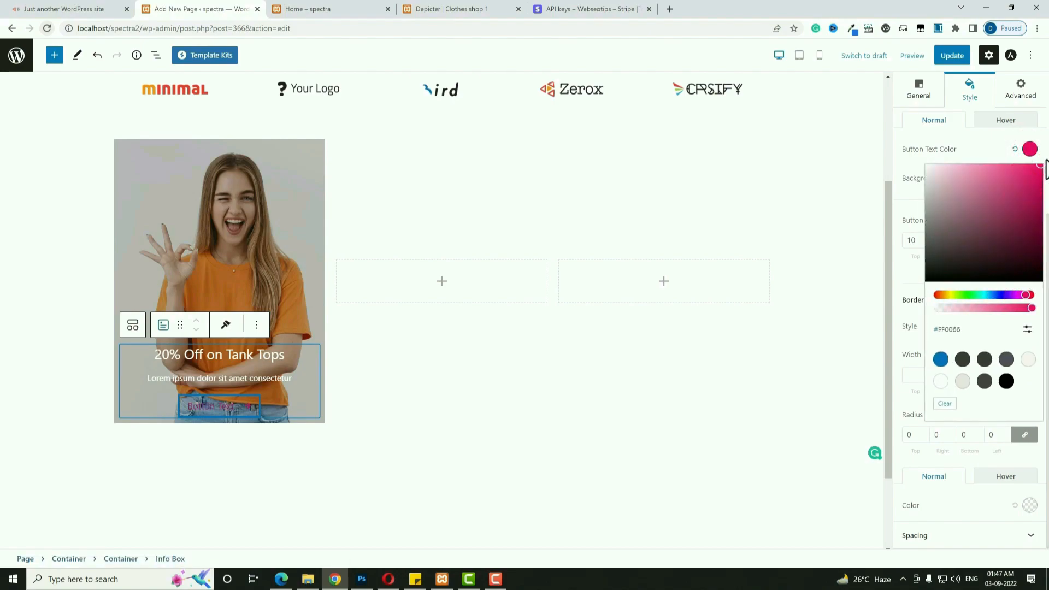
left_click(1047, 132)
Give the button a white background and a pink border colour.
scroll(994, 325, "down", 3)
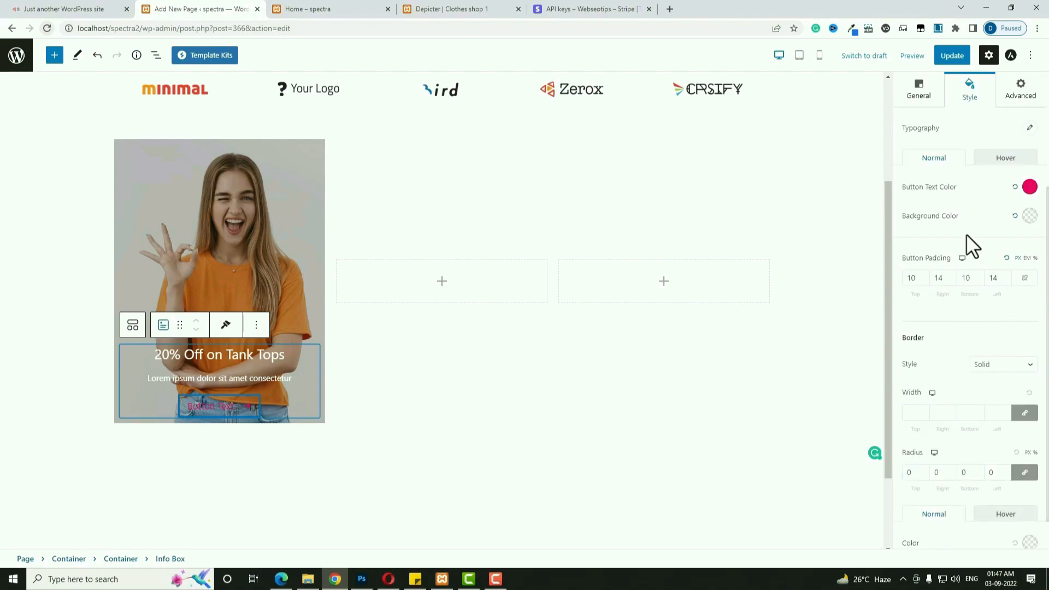
left_click(1029, 216)
left_click(941, 448)
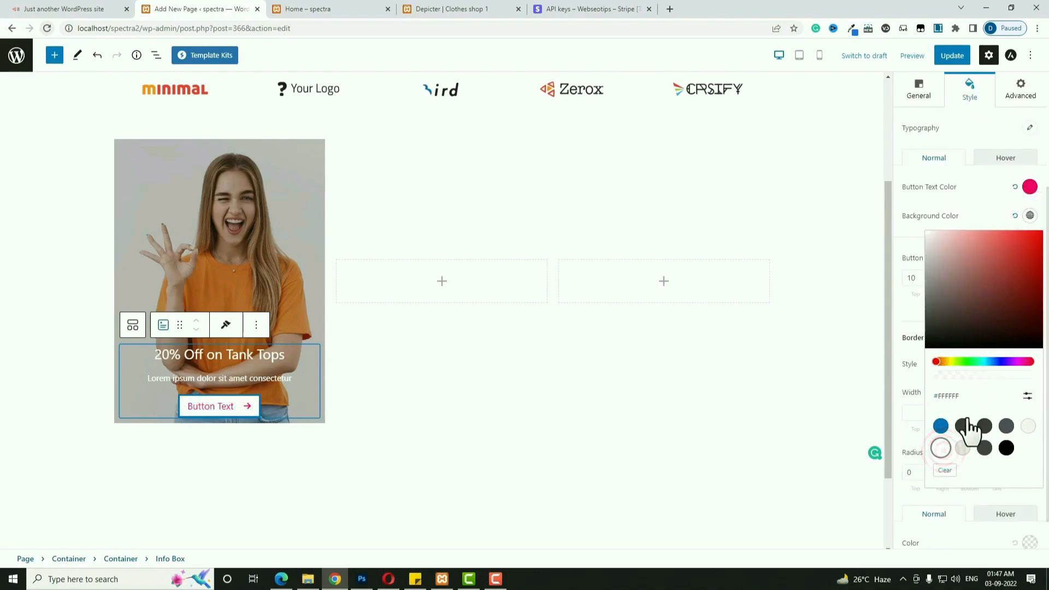
left_click(1041, 215)
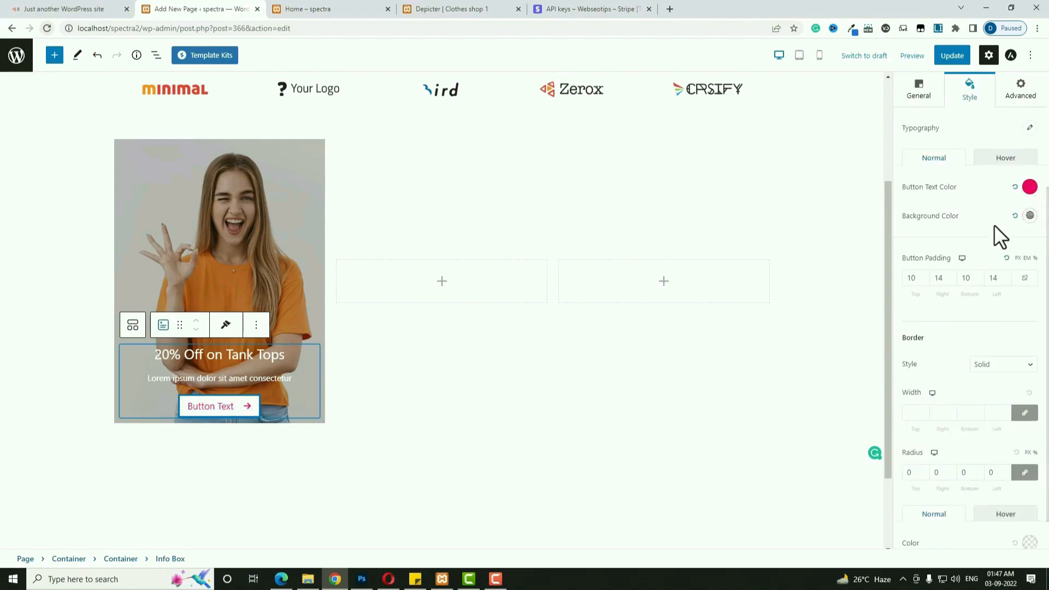
scroll(989, 325, "down", 1)
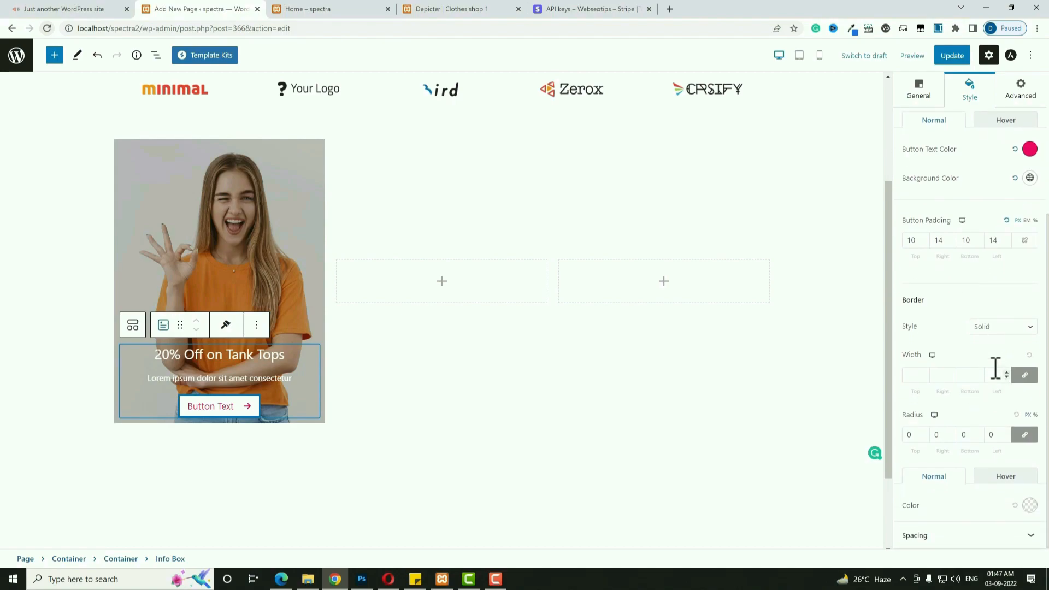
left_click(1029, 505)
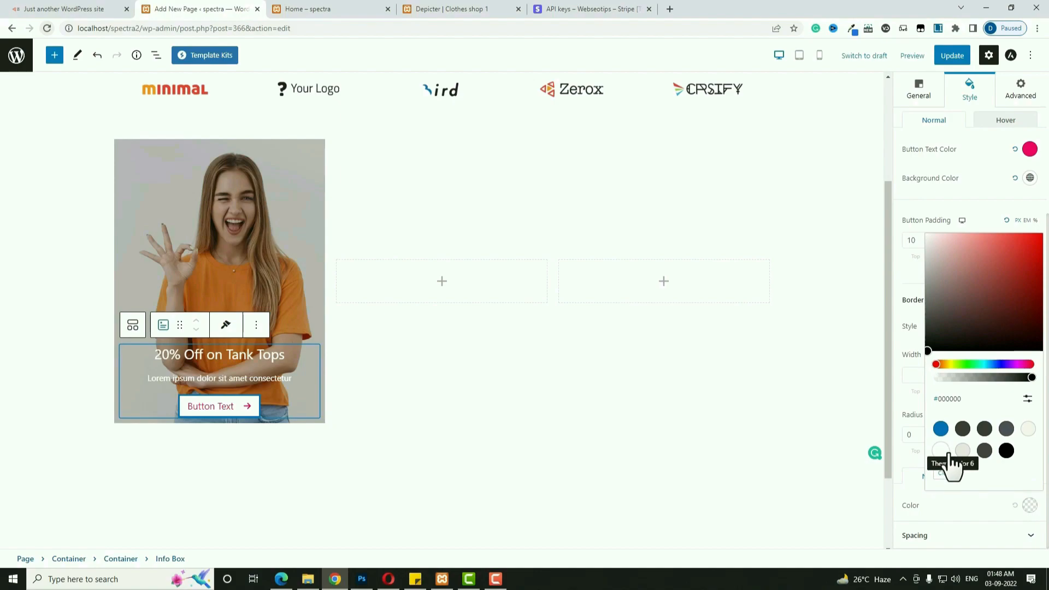
left_click(969, 400)
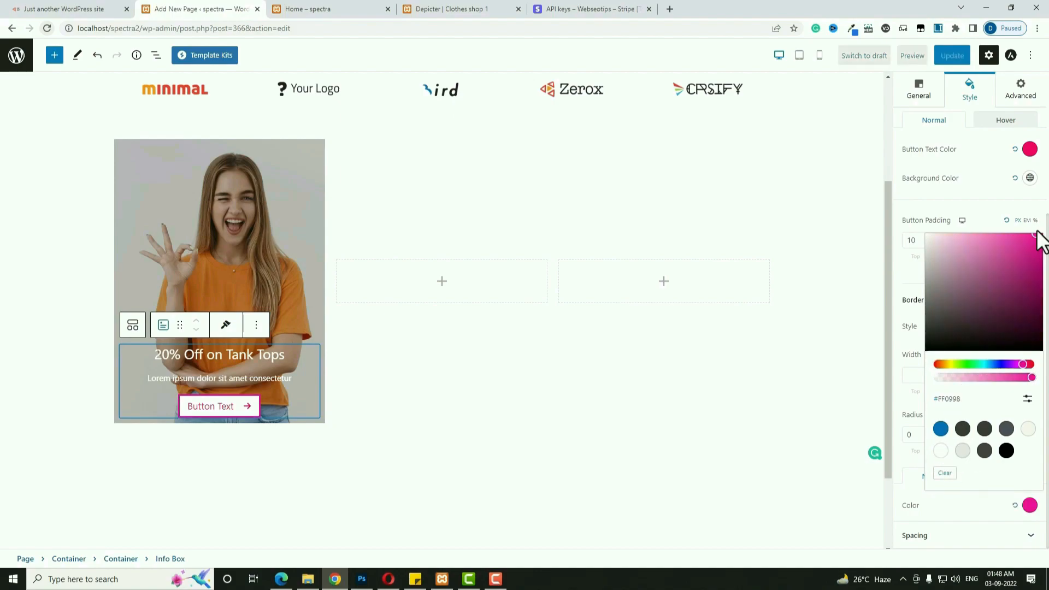
For the hover state, set a white background and #FF006A pink text.
left_click(1007, 121)
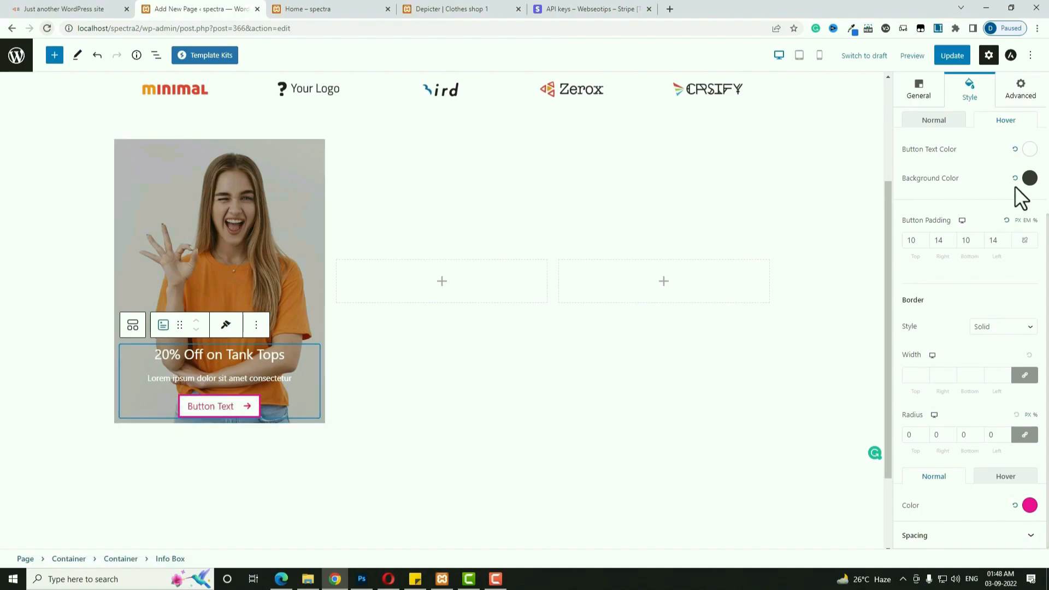
left_click(1029, 179)
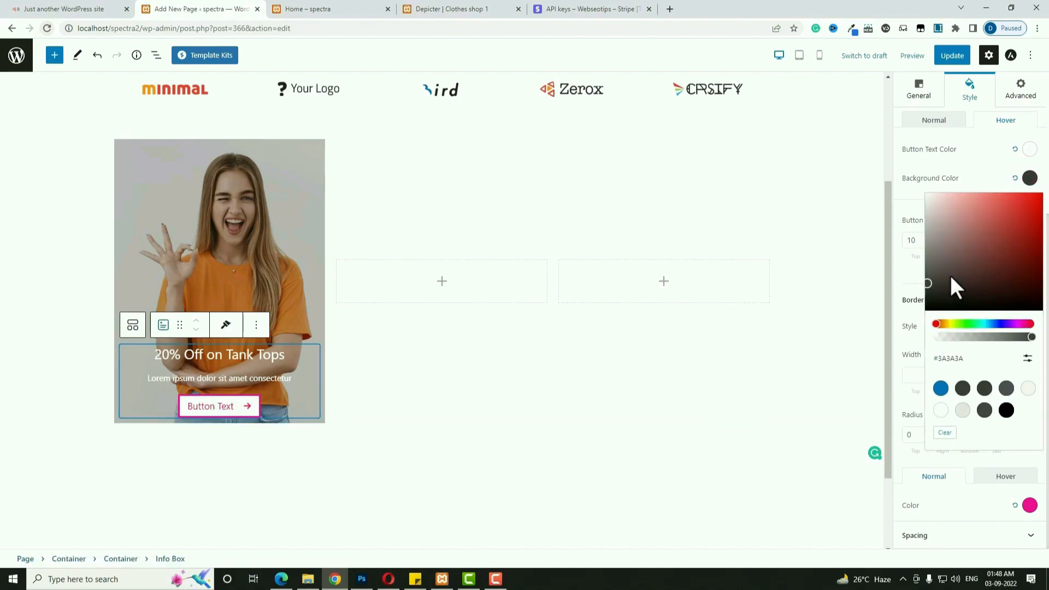
left_click(941, 410)
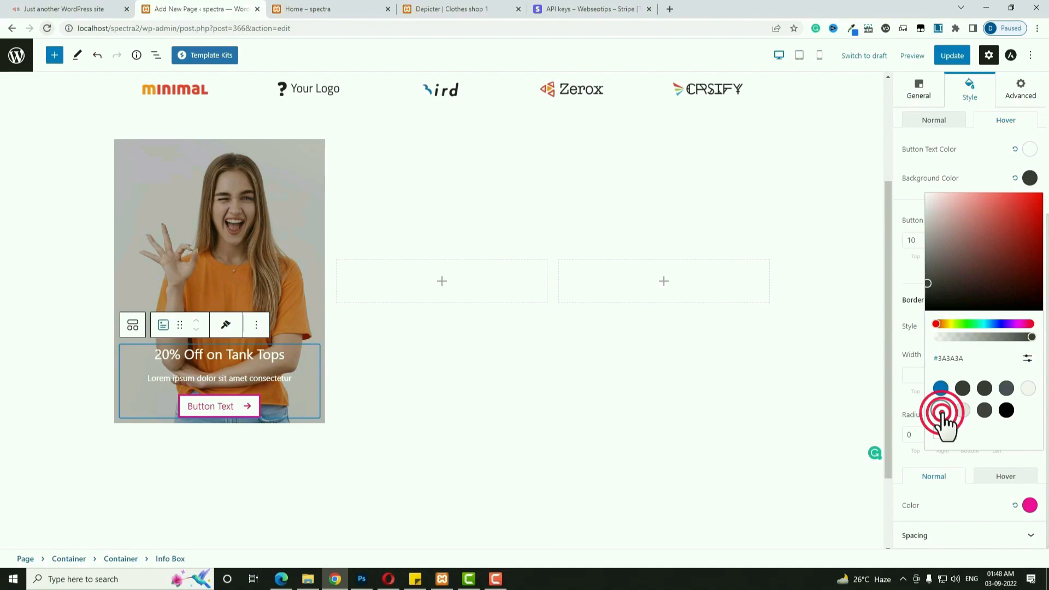
left_click(1030, 149)
left_click(1025, 295)
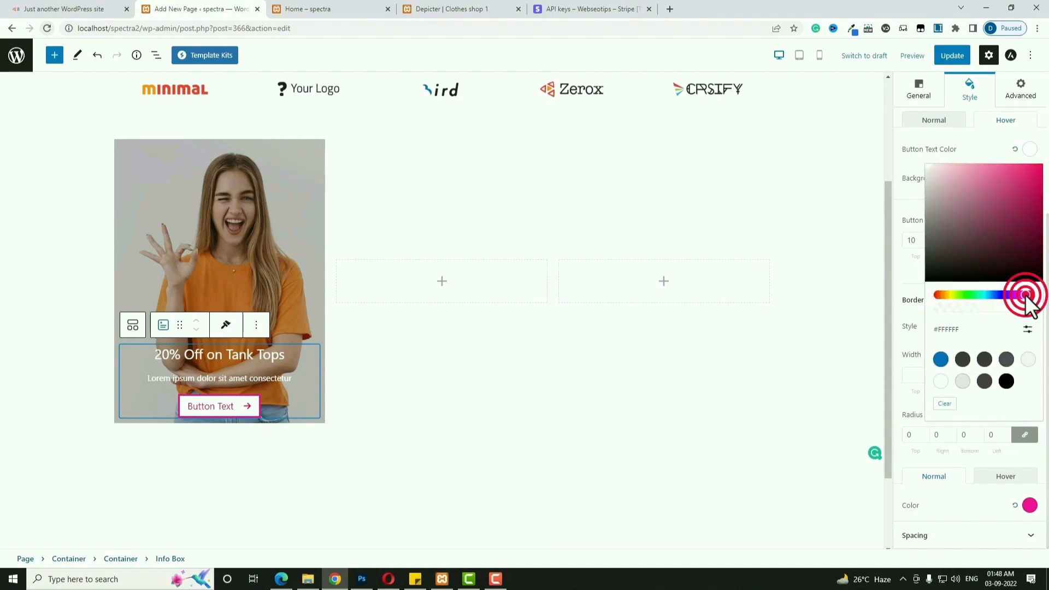
left_click_drag(1031, 208, 1044, 146)
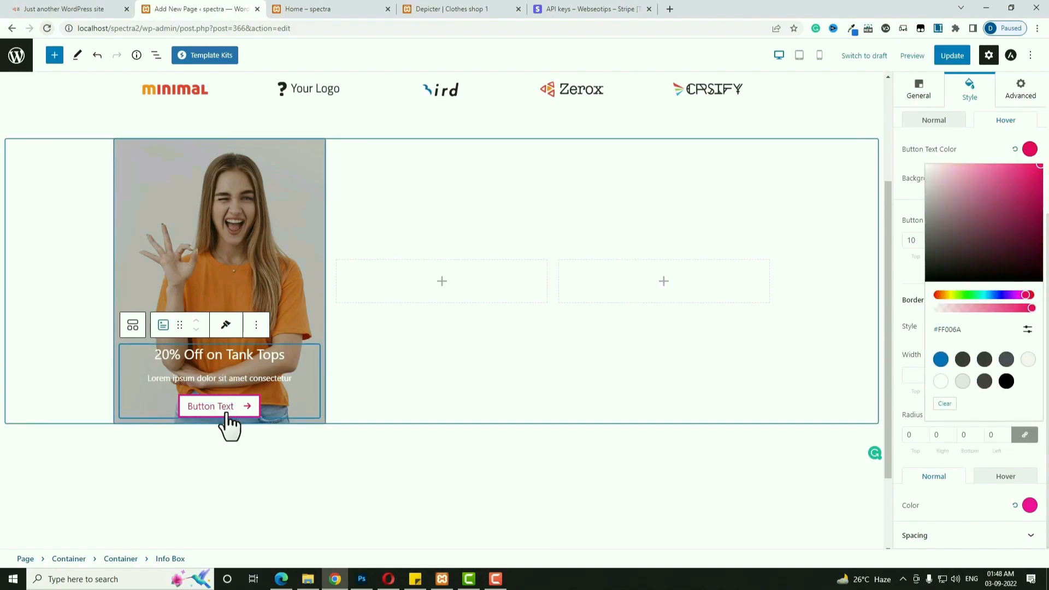
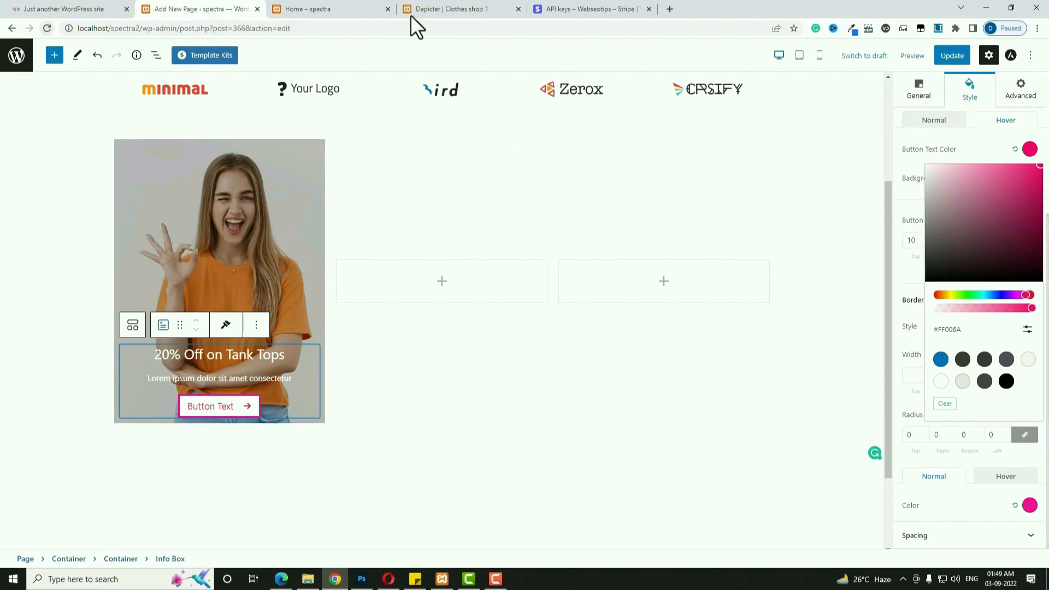
Switch from the page editor to the WordPress Dashboard browser tab.
left_click(432, 9)
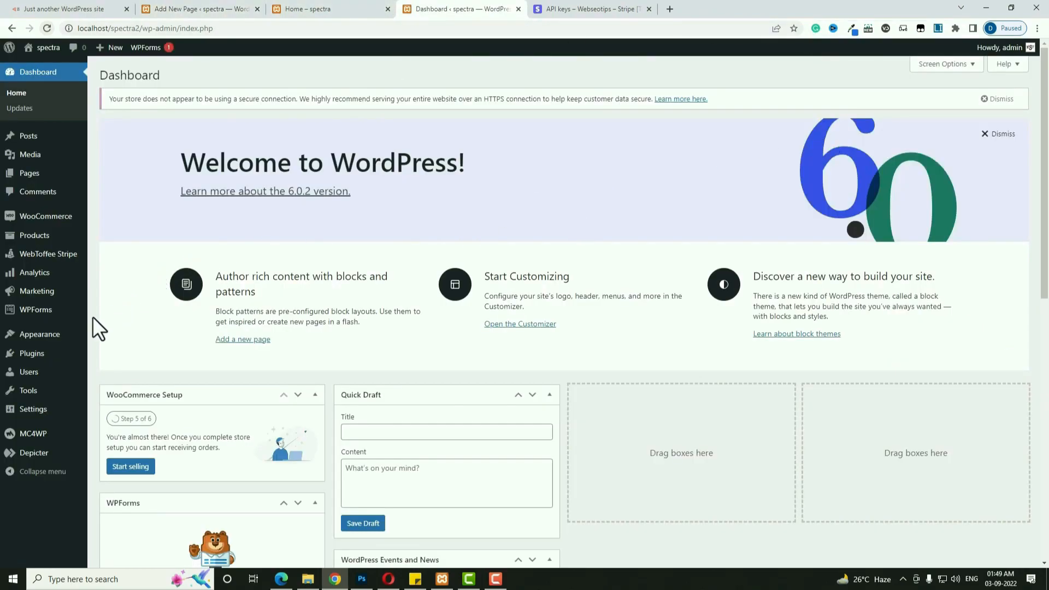
In the Customizer's Global Colors, change palette colour 1 from blue to crimson.
mouse_move(47, 342)
left_click(123, 354)
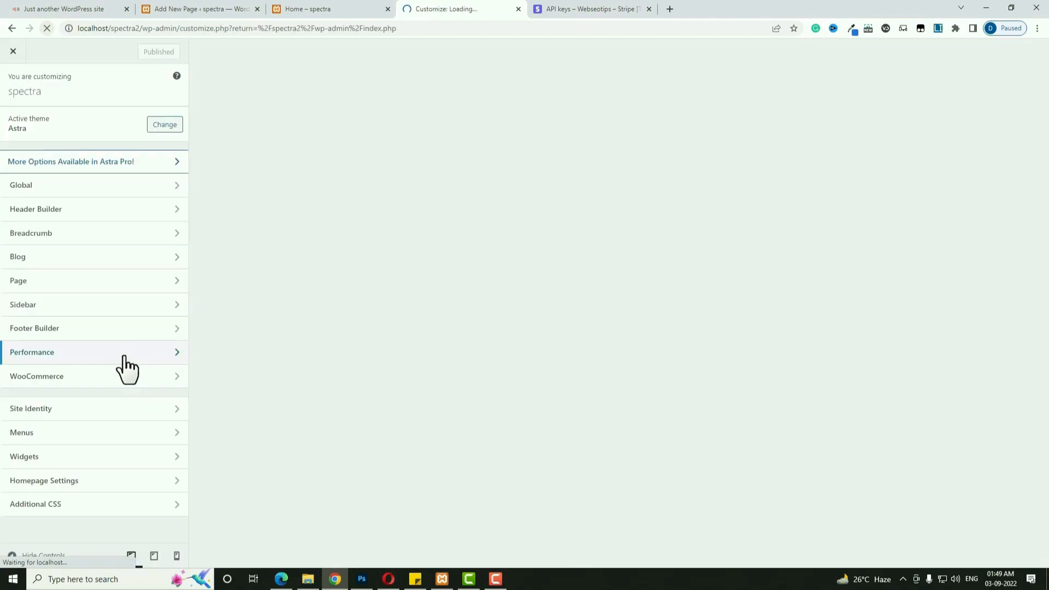
left_click(42, 185)
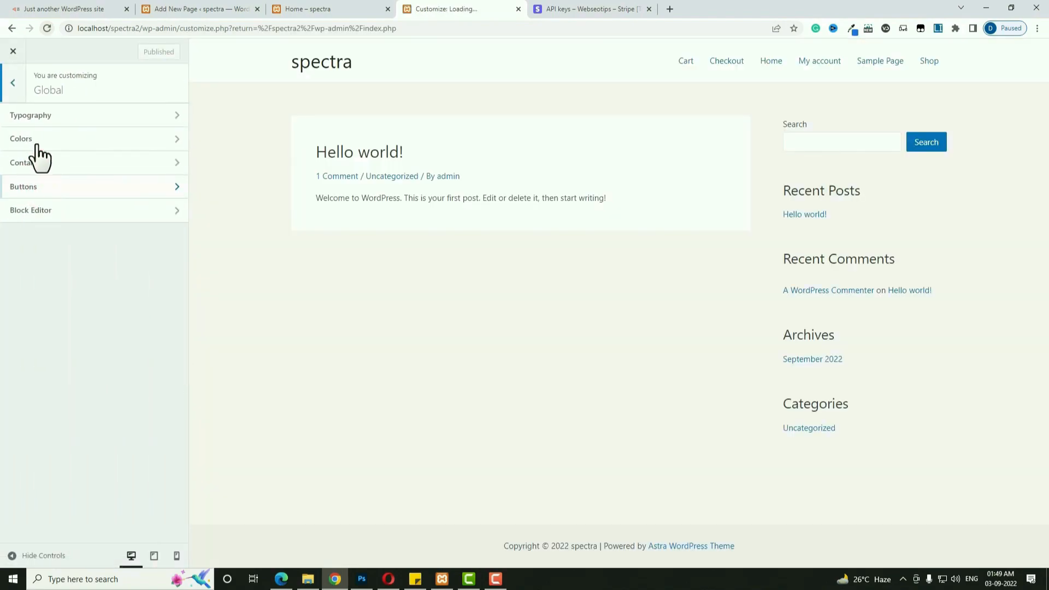
left_click(34, 140)
left_click(18, 151)
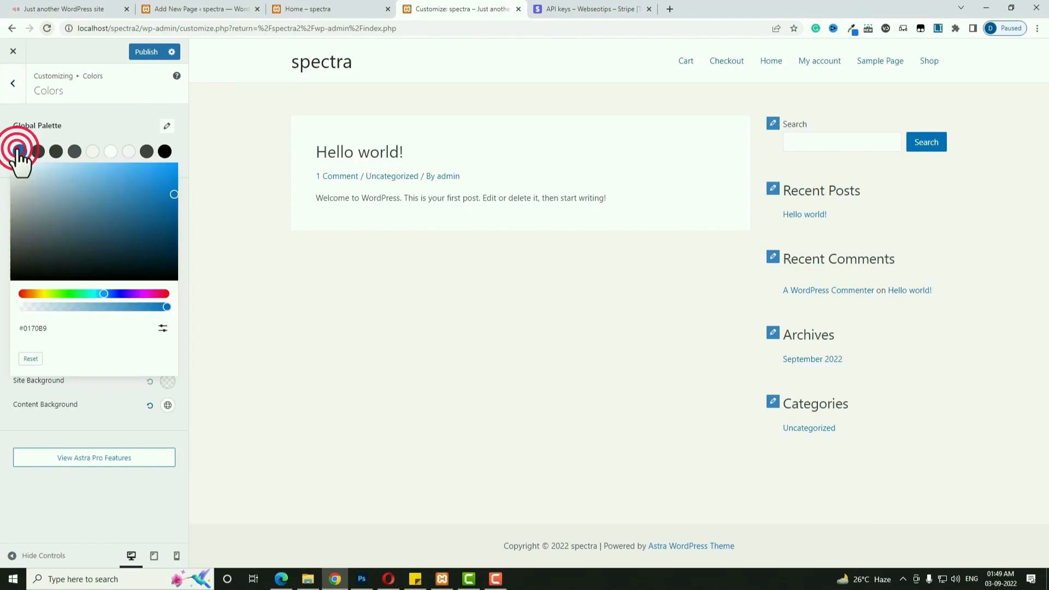
left_click_drag(114, 295, 160, 293)
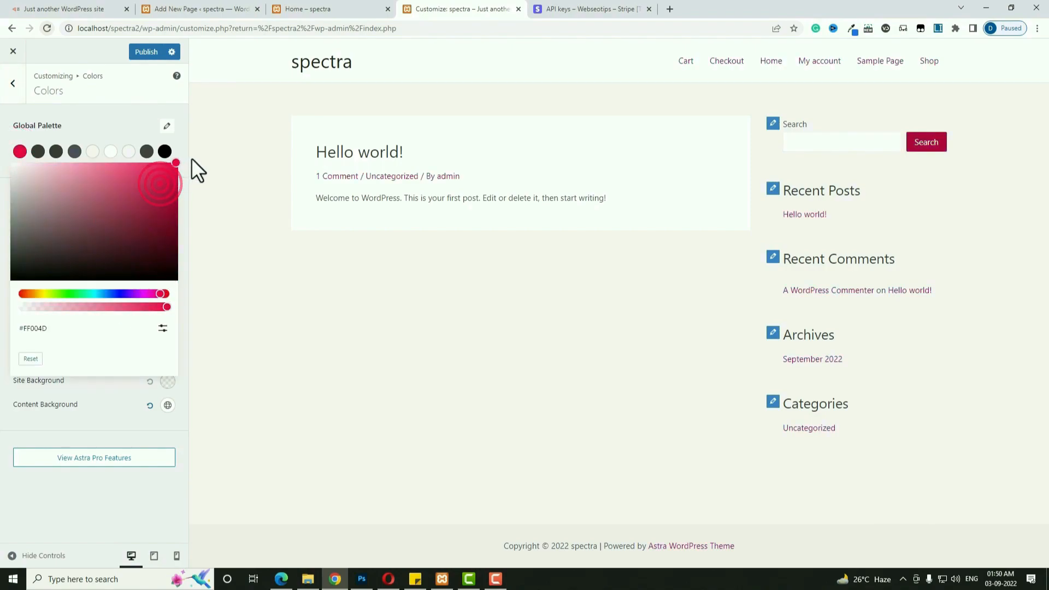
Set palette colour 2 to a vivid blue, publish, and return to the page editor.
left_click(38, 152)
left_click(38, 151)
left_click(119, 294)
left_click(159, 195)
left_click(175, 153)
left_click(143, 50)
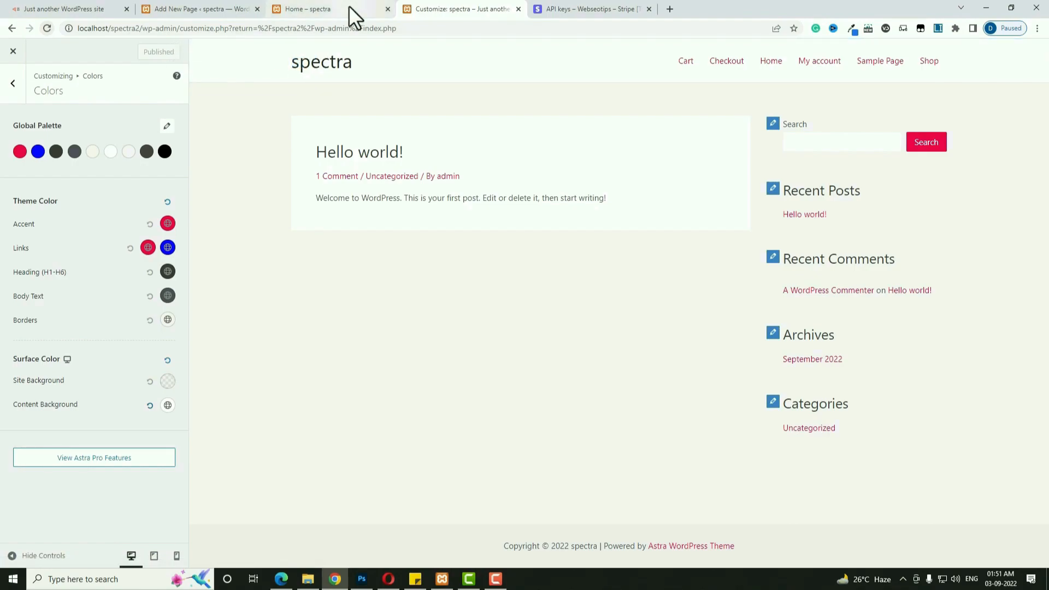
left_click(225, 9)
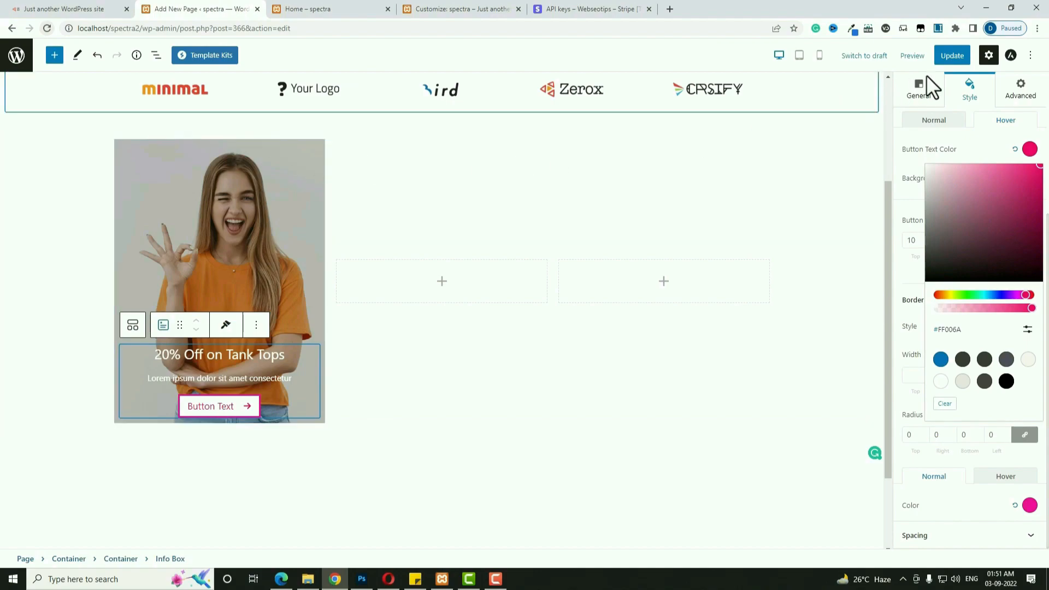
Update the page and reload the editor to pick up the new palette.
left_click(956, 55)
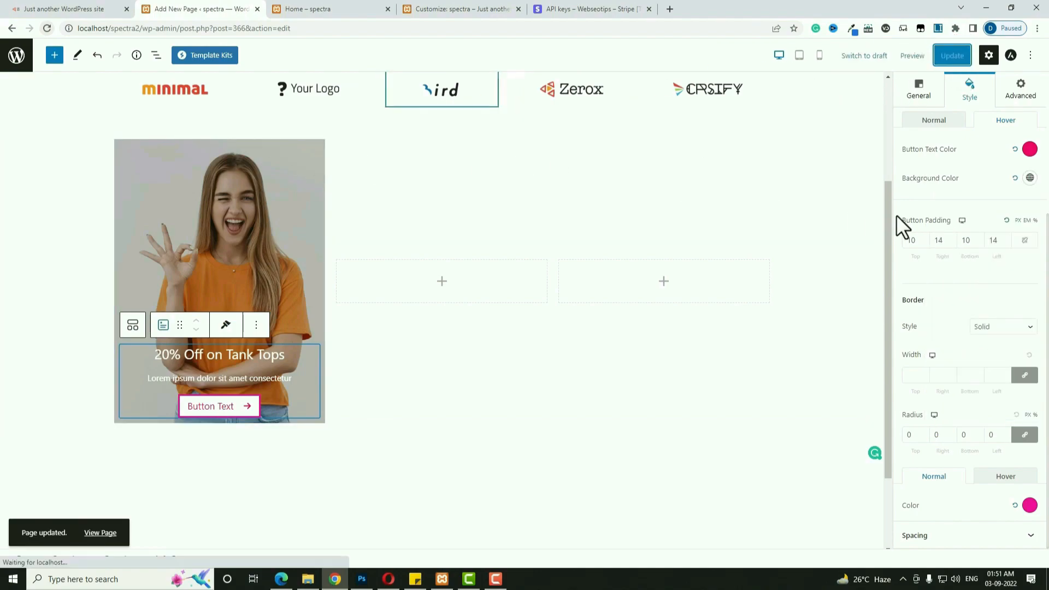
left_click(47, 28)
scroll(579, 393, "down", 5)
Set the tank-top Info Box button text colour to the crimson swatch #FF004D.
left_click(272, 345)
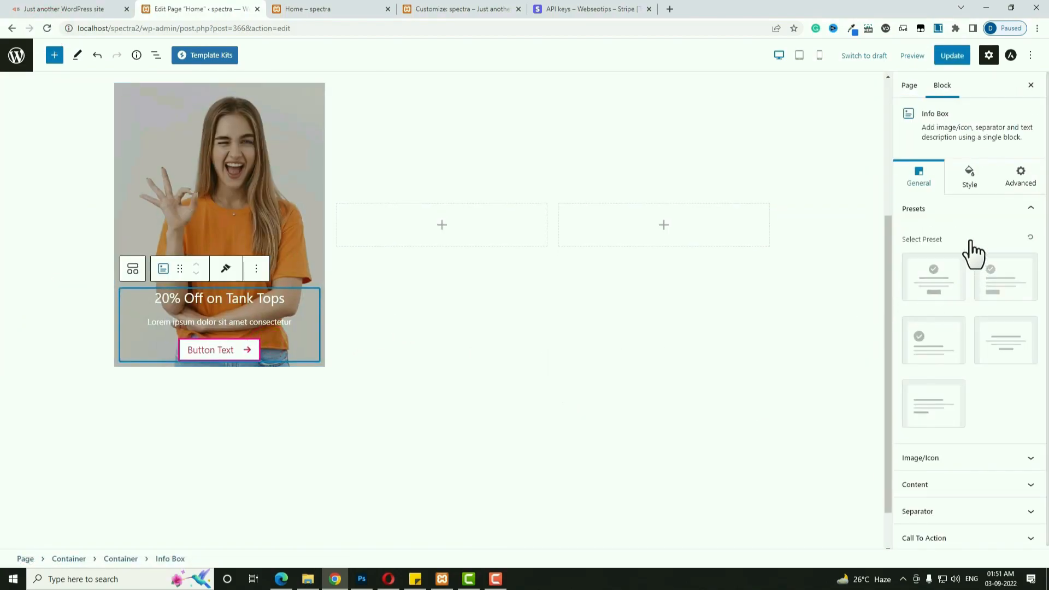
left_click(969, 179)
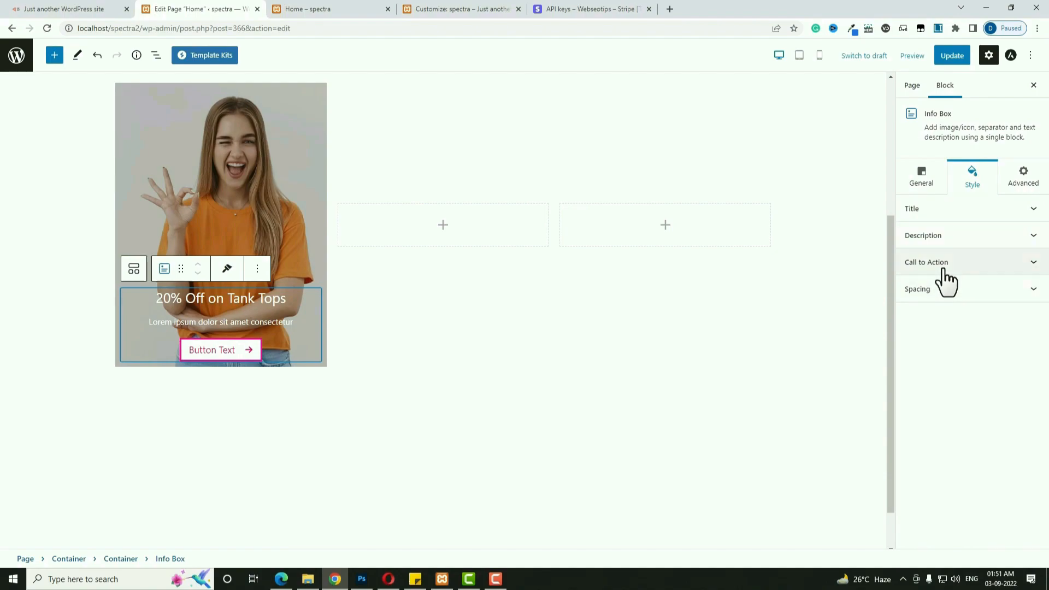
left_click(942, 270)
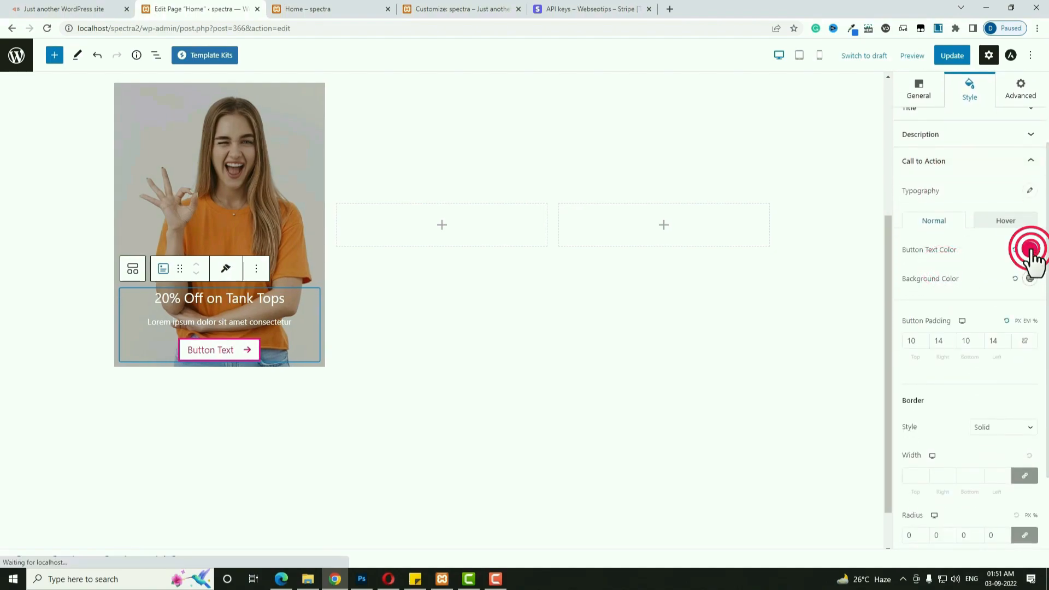
left_click(1030, 250)
left_click(941, 468)
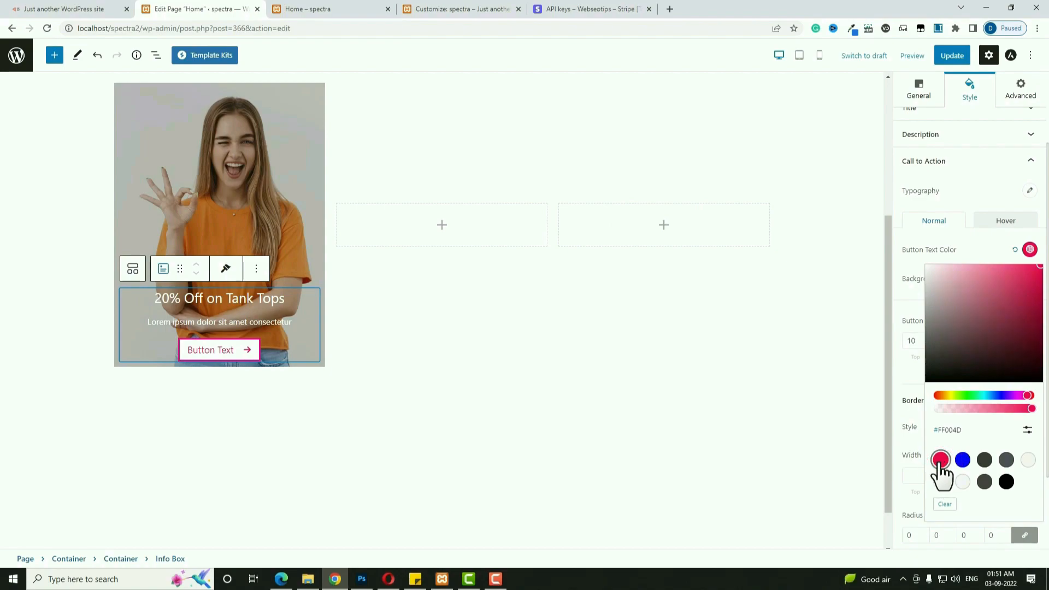
left_click(913, 452)
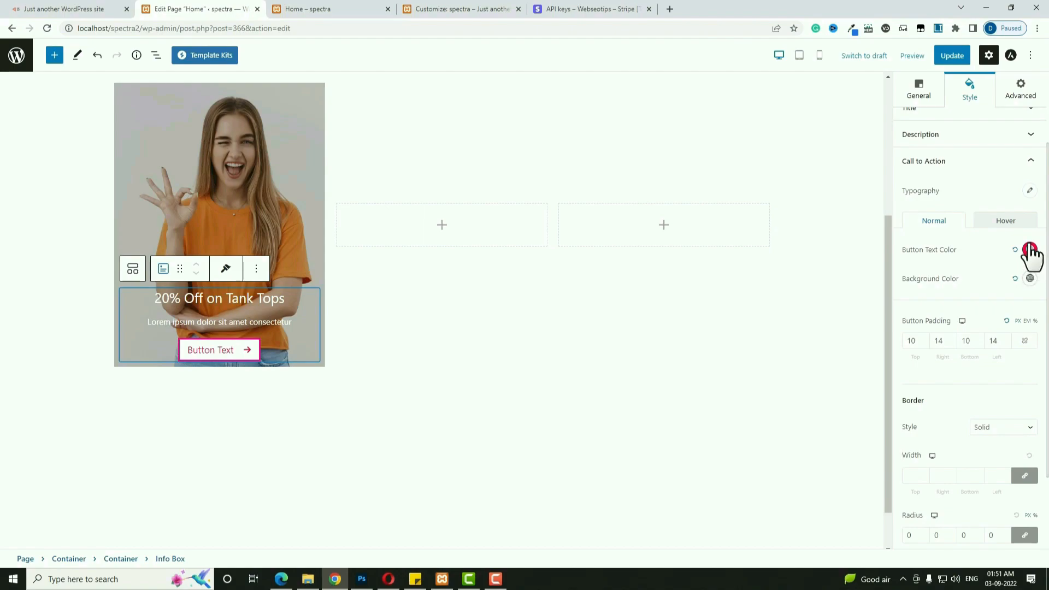
Duplicate the tank-top card container twice to make three identical cards.
scroll(159, 284, "up", 2)
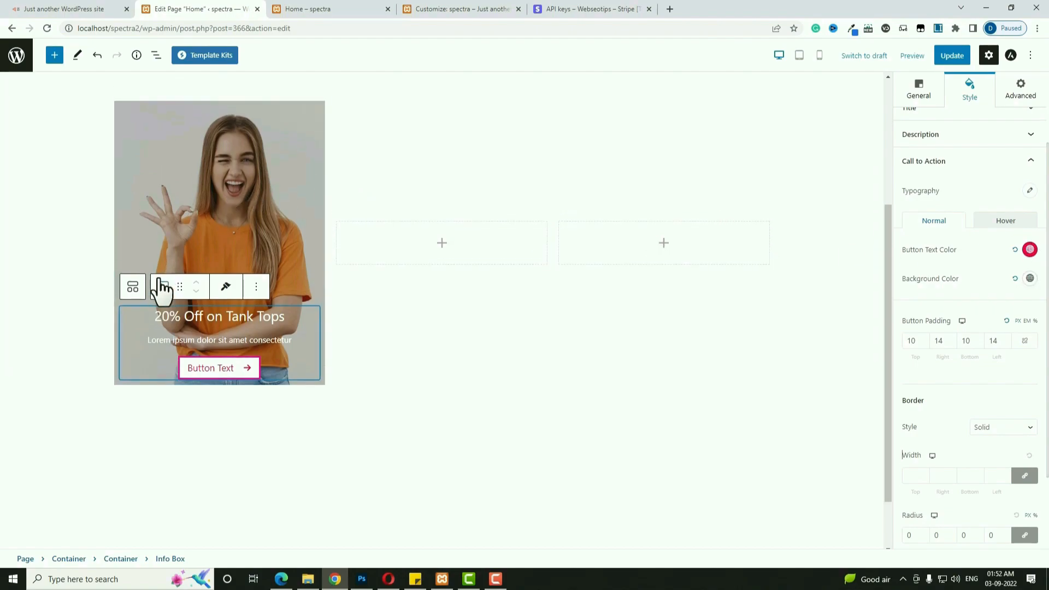
left_click(150, 233)
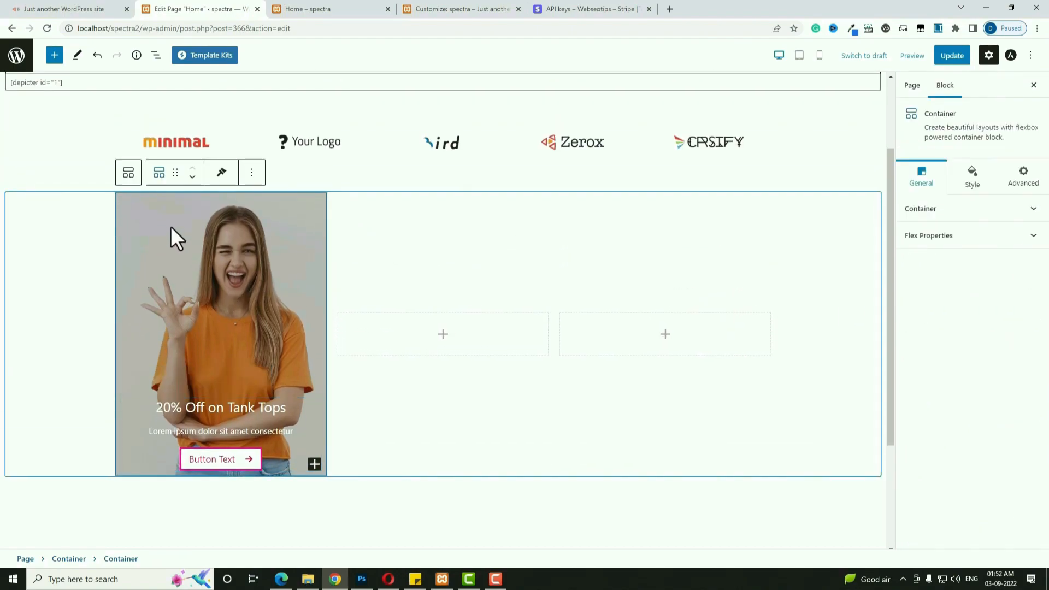
left_click(252, 173)
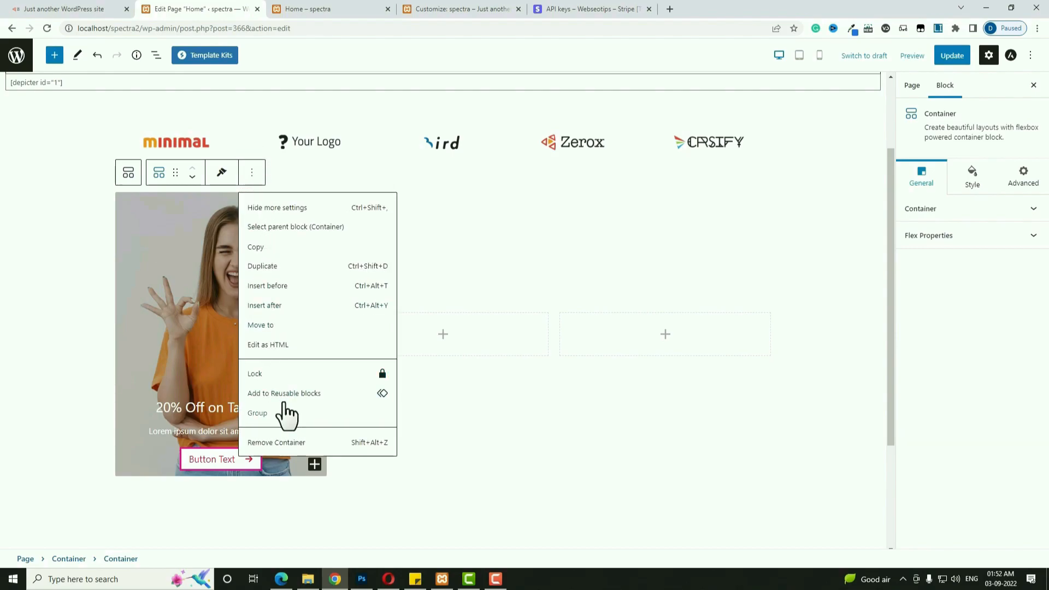
left_click(276, 266)
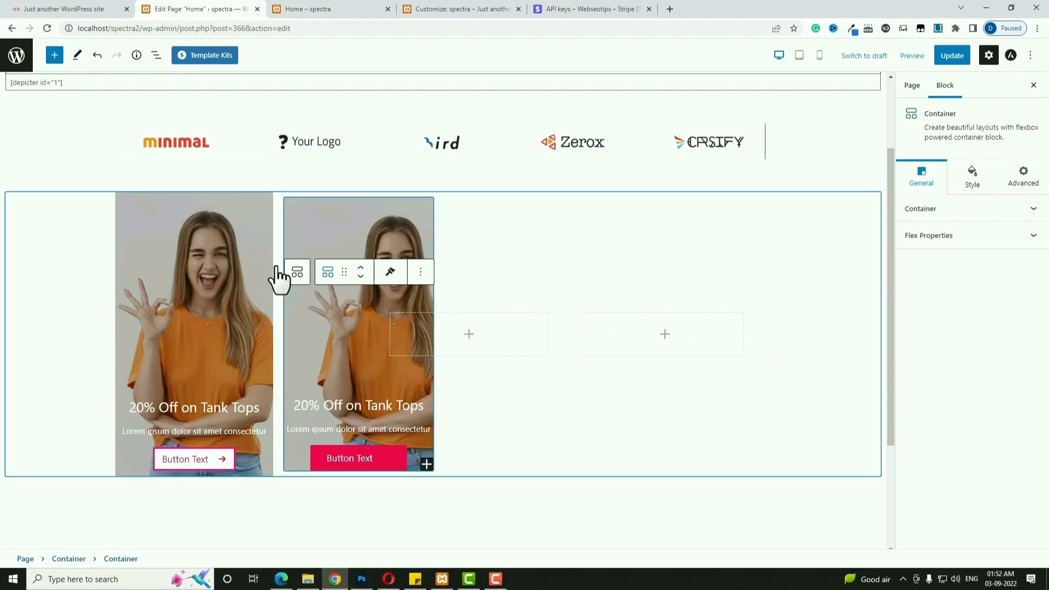
left_click(420, 155)
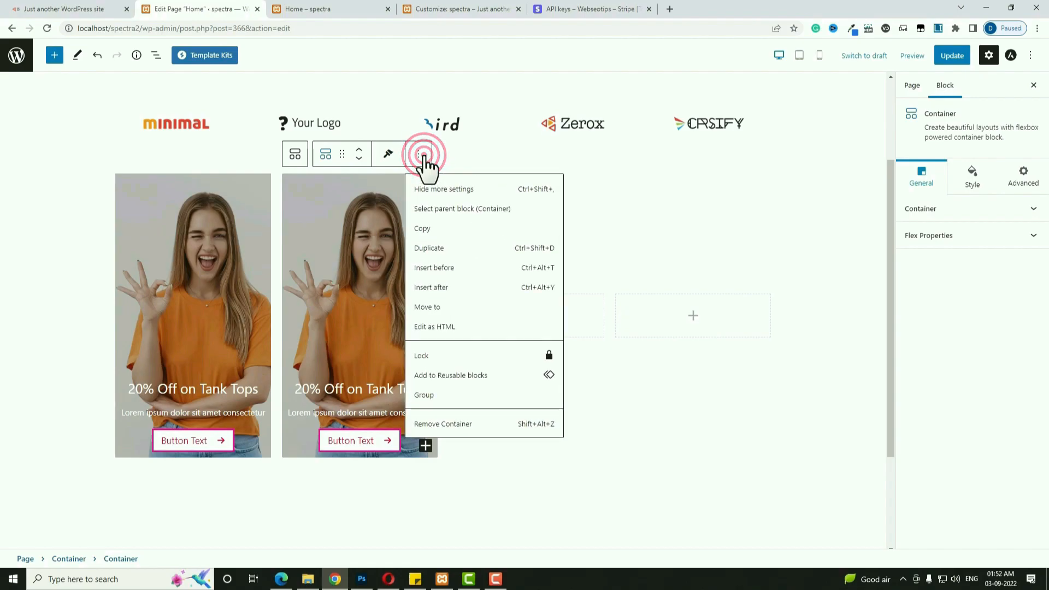
left_click(441, 250)
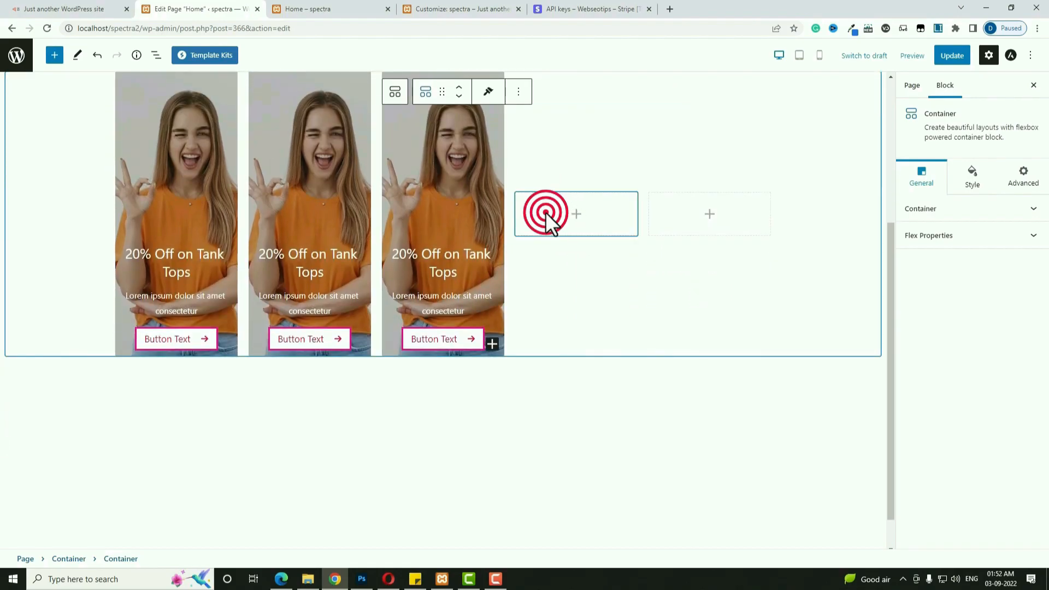
Remove the two empty placeholder containers from the card row.
left_click(545, 212)
left_click(651, 174)
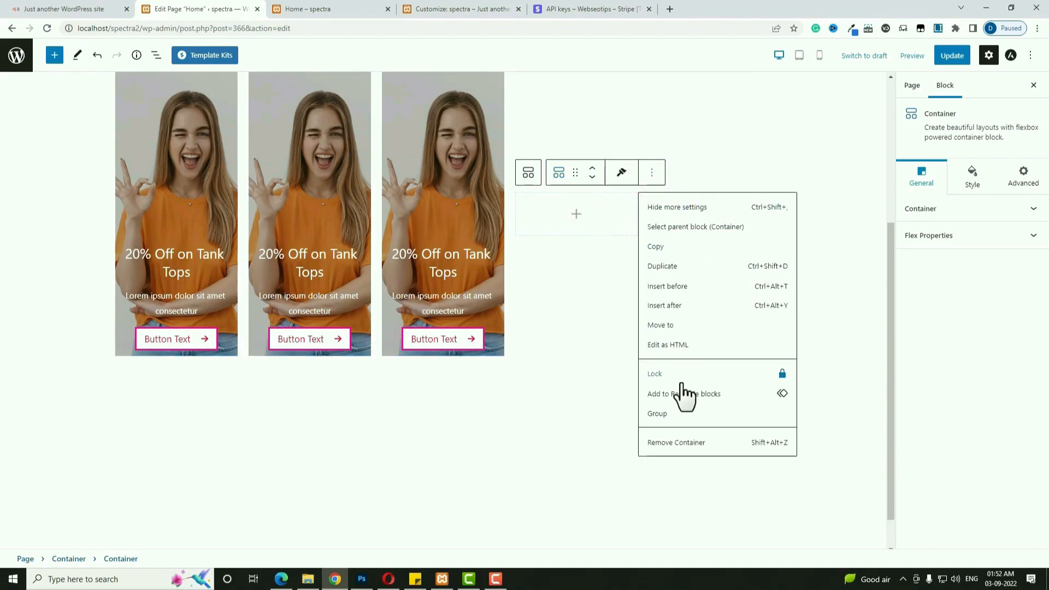
left_click(683, 440)
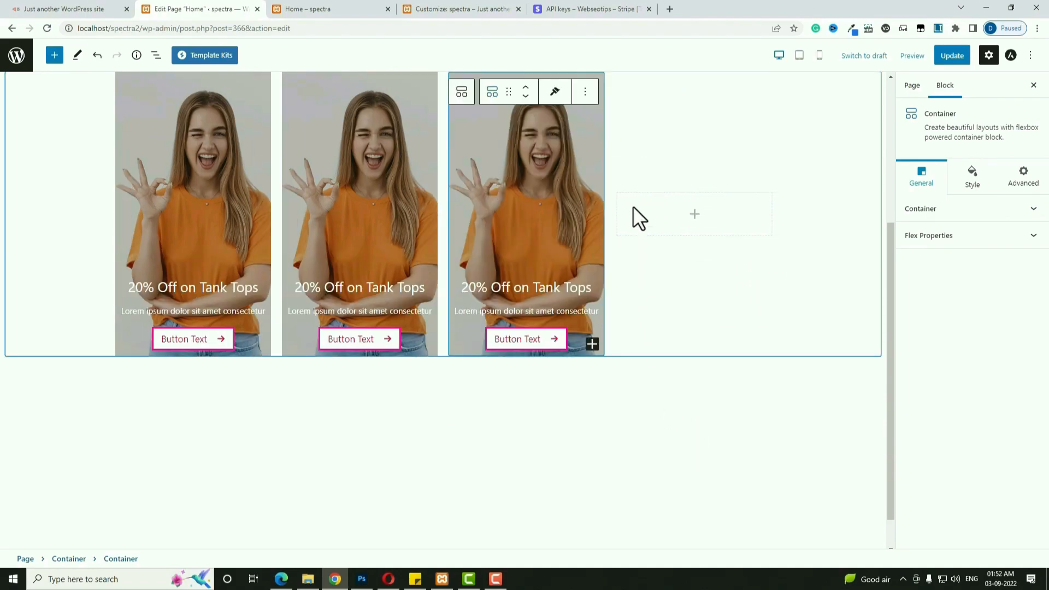
left_click(638, 220)
left_click(644, 219)
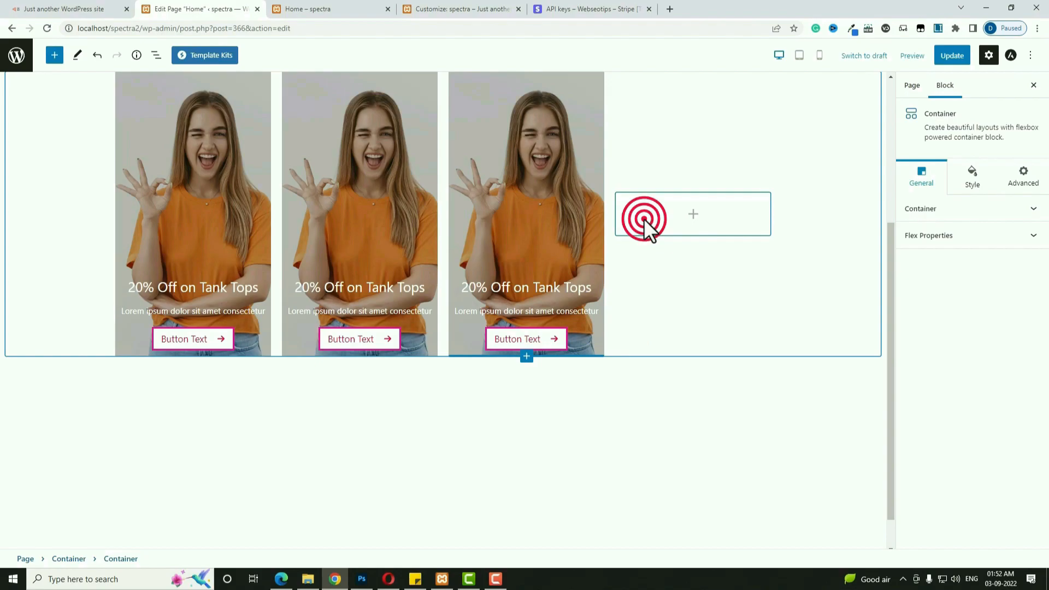
left_click(752, 173)
left_click(785, 442)
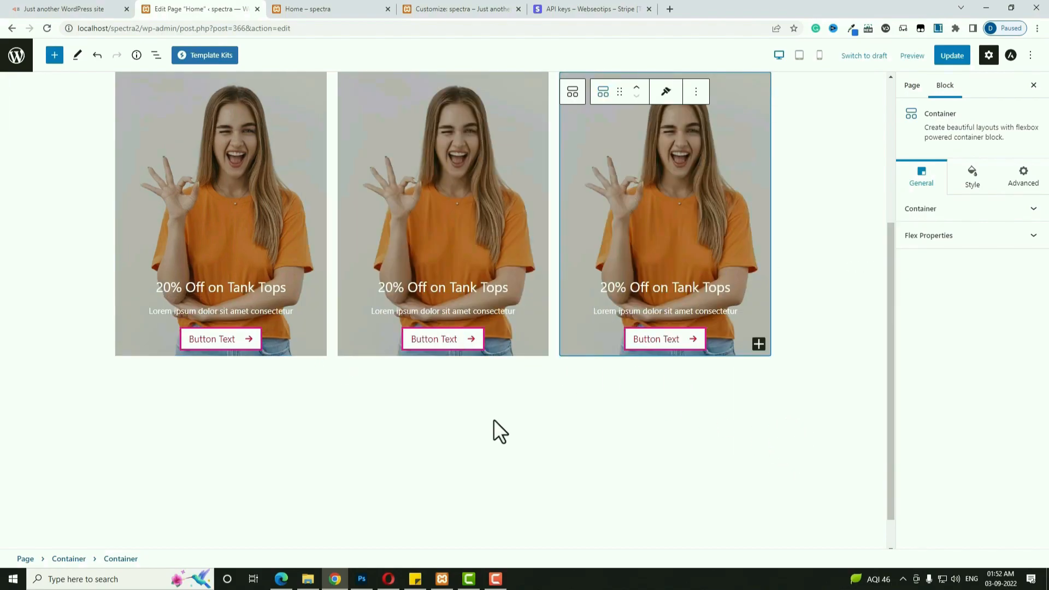
scroll(543, 491, "up", 2)
left_click(503, 310)
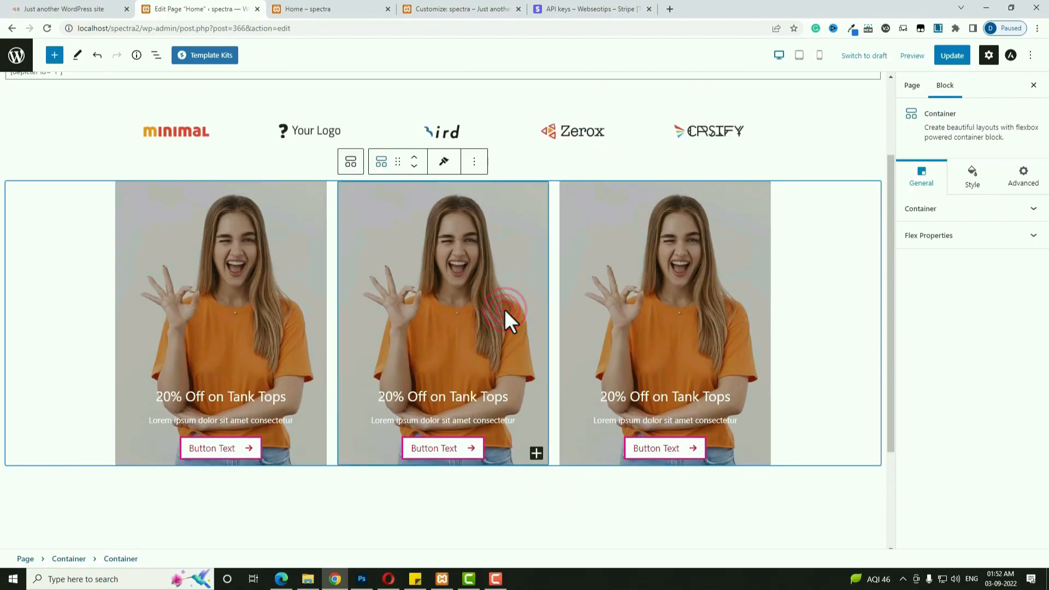
left_click(972, 188)
left_click(982, 341)
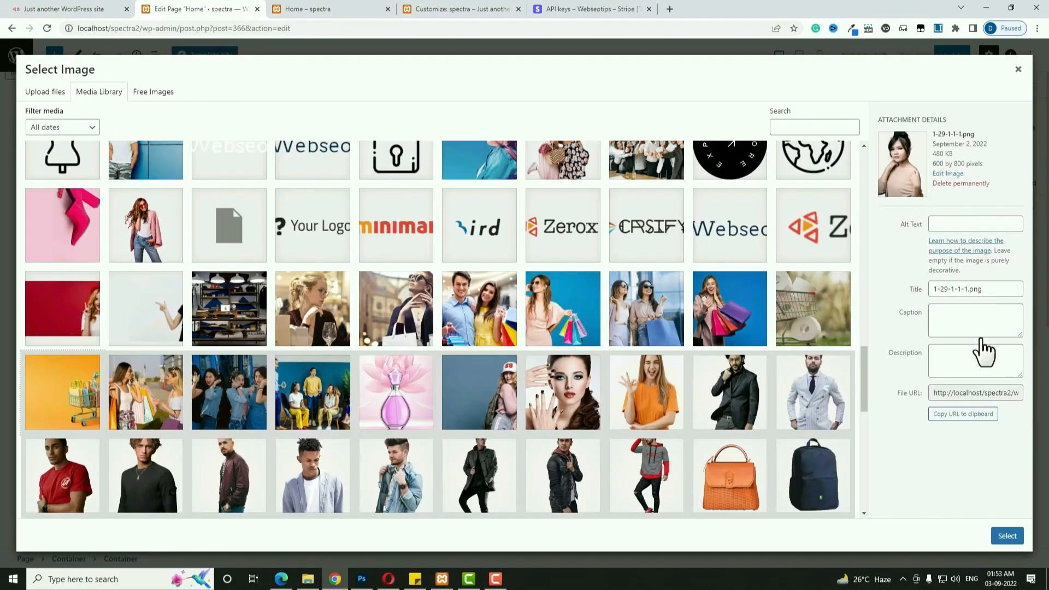
left_click(600, 387)
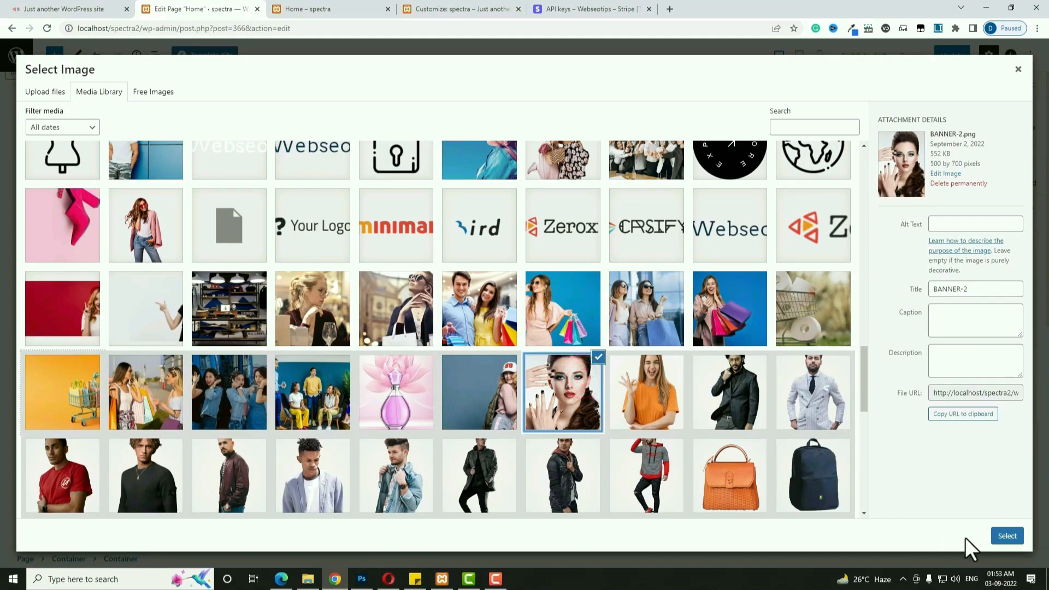
left_click(1008, 537)
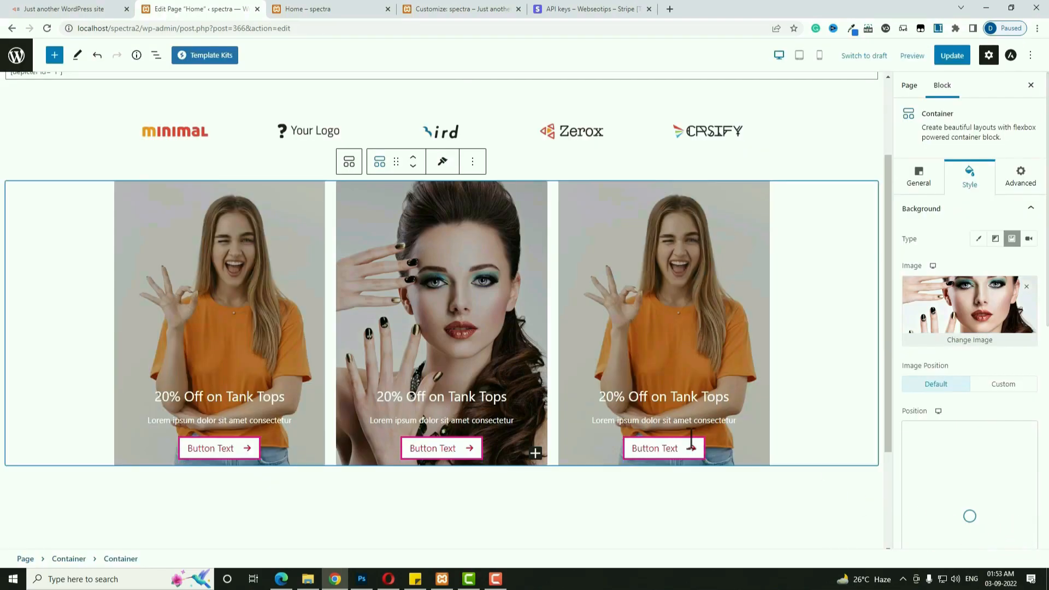
left_click(413, 386)
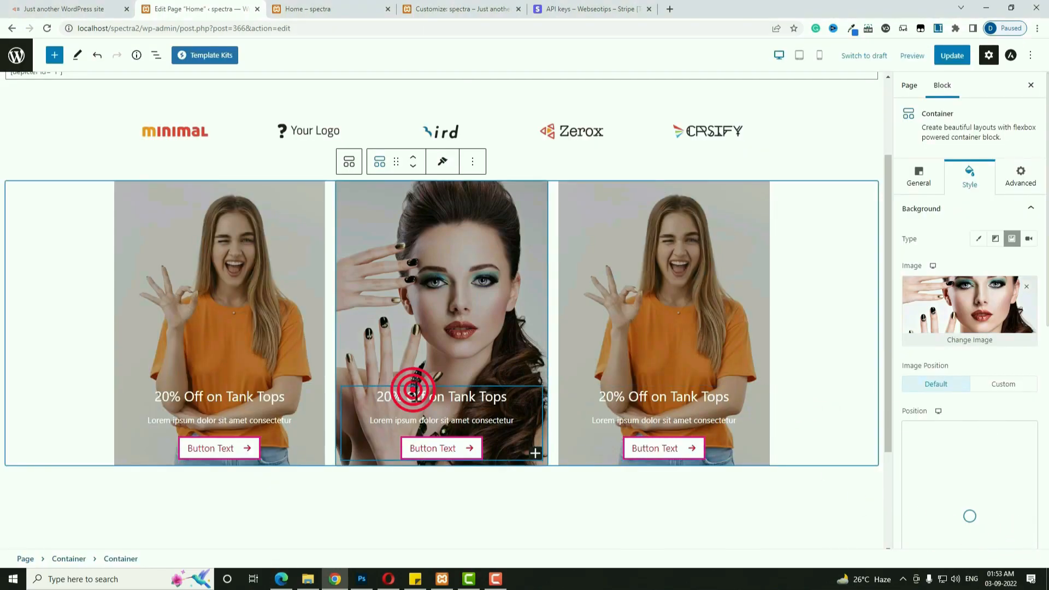
triple_click(416, 386)
type("Latest Eyewear For You")
left_click(919, 88)
left_click(944, 535)
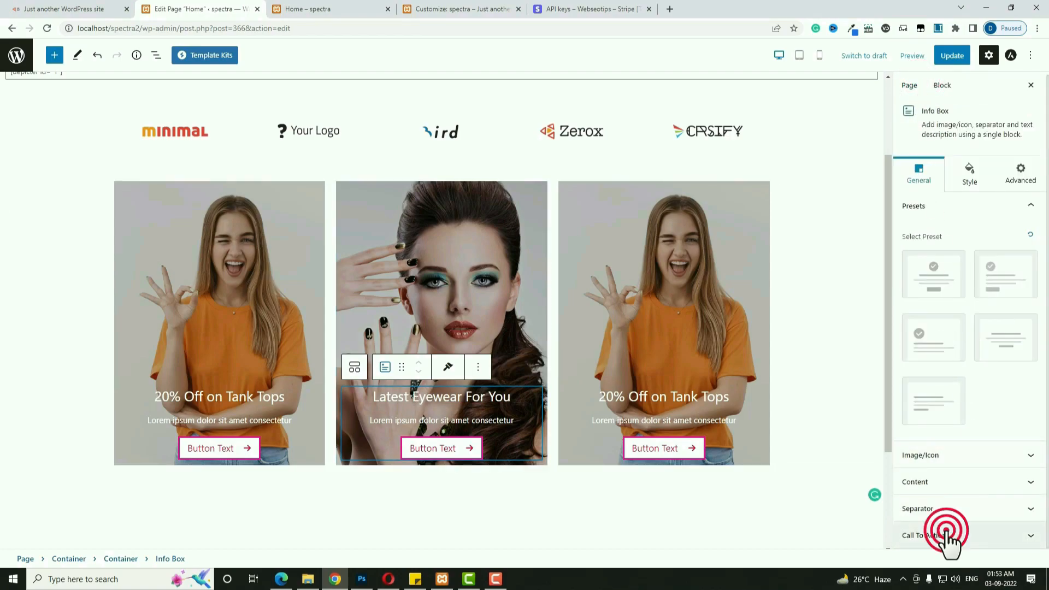
left_click_drag(936, 453, 909, 450)
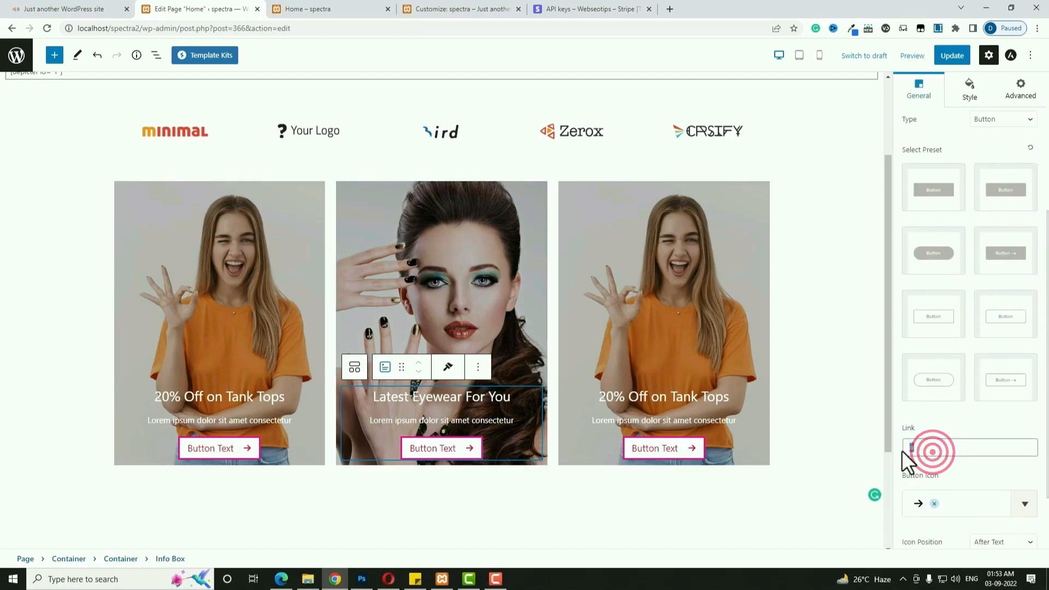
key("BackSpace")
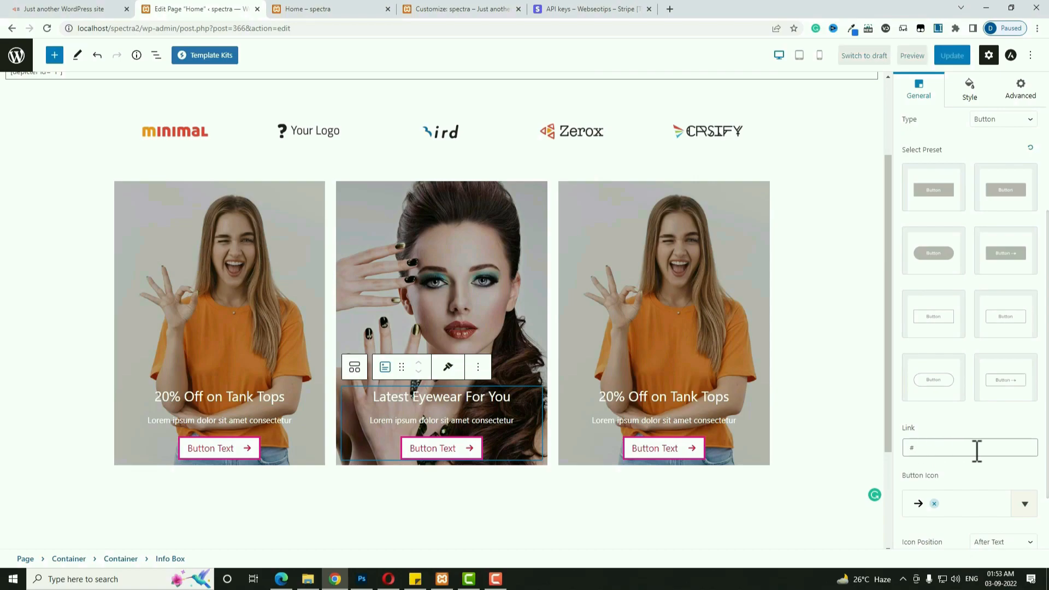
type("#")
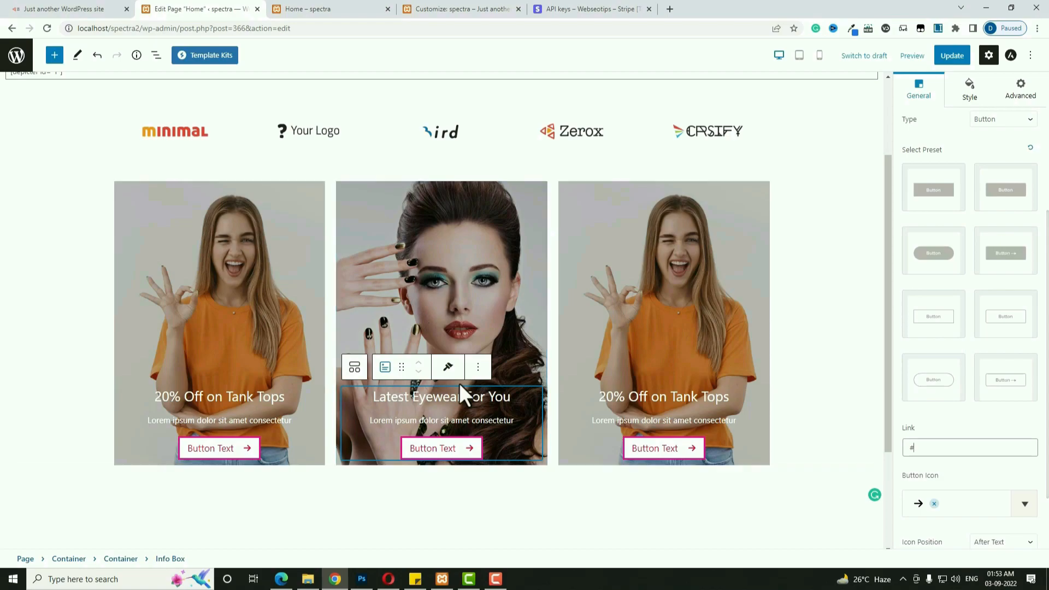
left_click(945, 448)
left_click(600, 269)
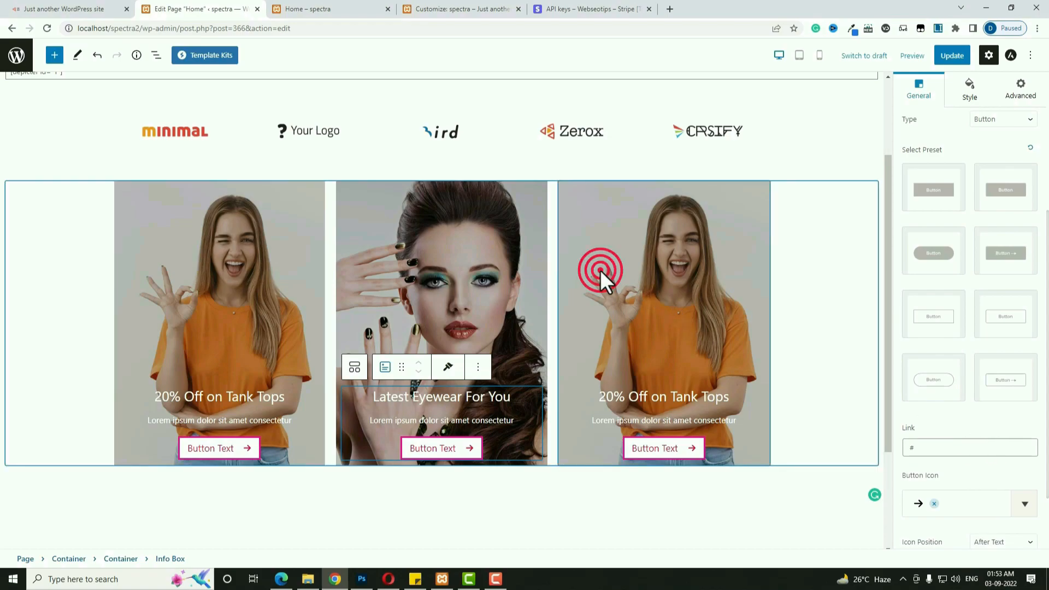
Set the perfume photo as the right card's background image.
left_click(629, 267)
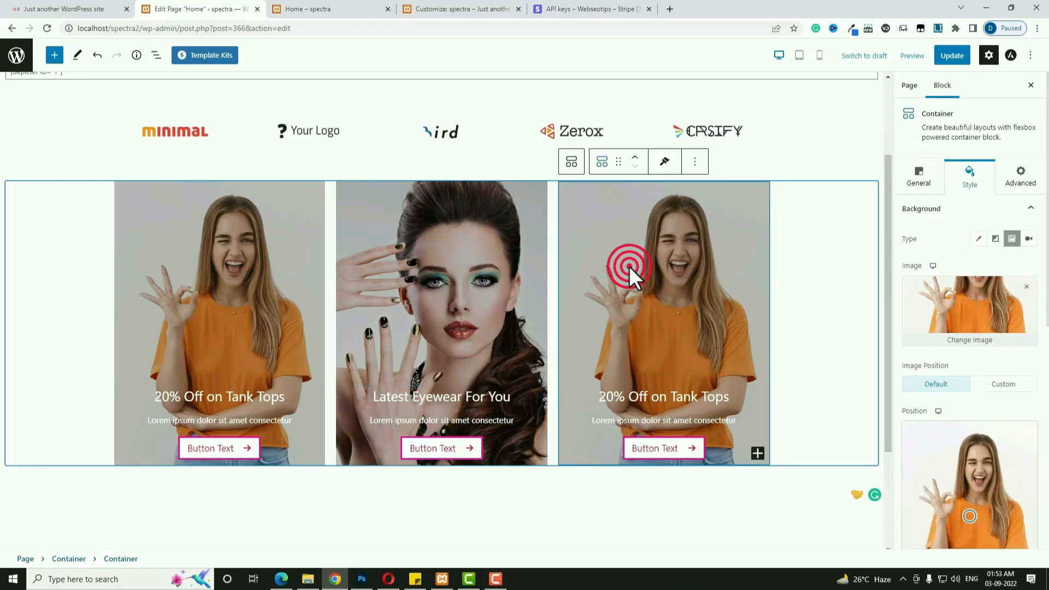
scroll(978, 390, "down", 3)
scroll(978, 391, "up", 3)
left_click(982, 341)
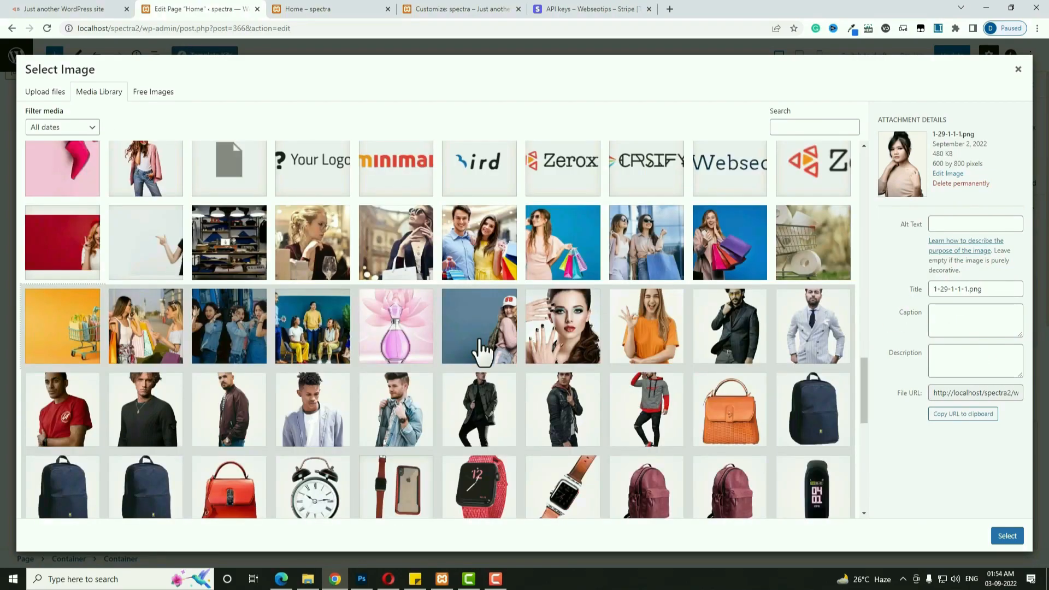
left_click(416, 344)
left_click(1007, 536)
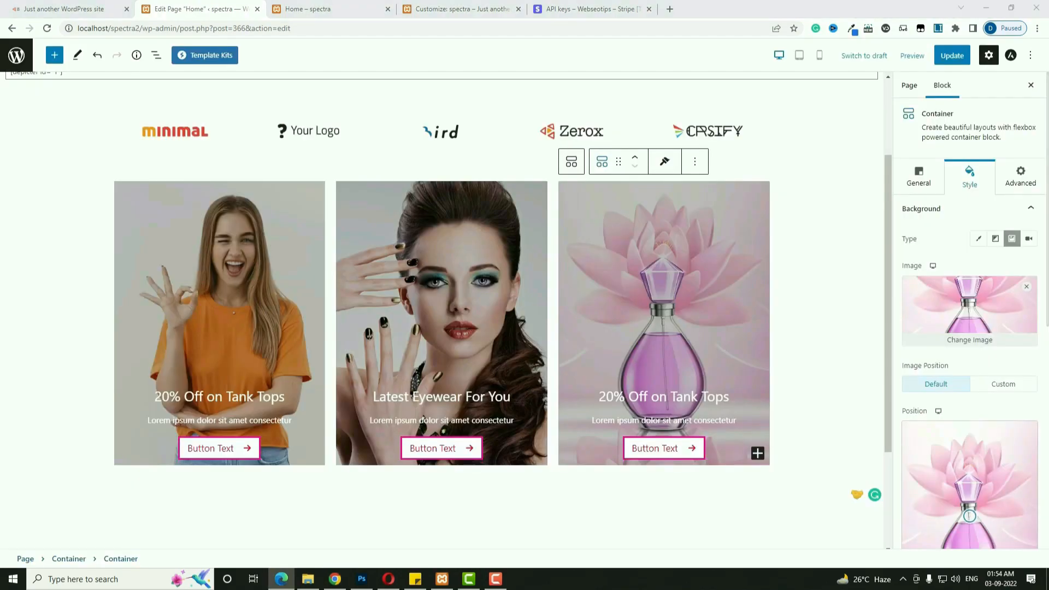
Retitle the right card 'New Stock Of Perfume' and save the page.
triple_click(694, 398)
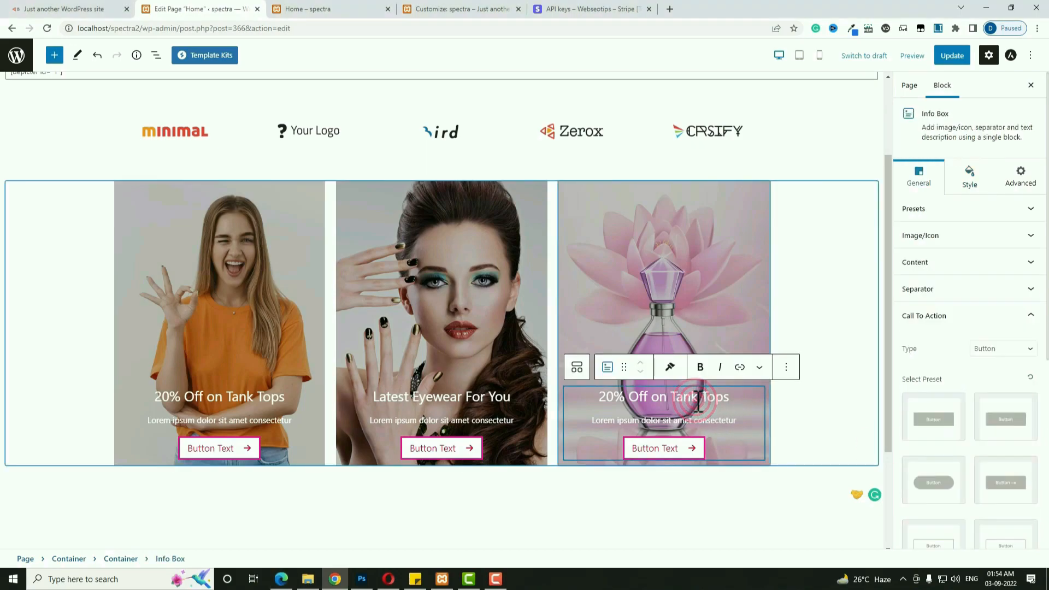
scroll(698, 401, "up", 1)
type("New Stock Of Perfume")
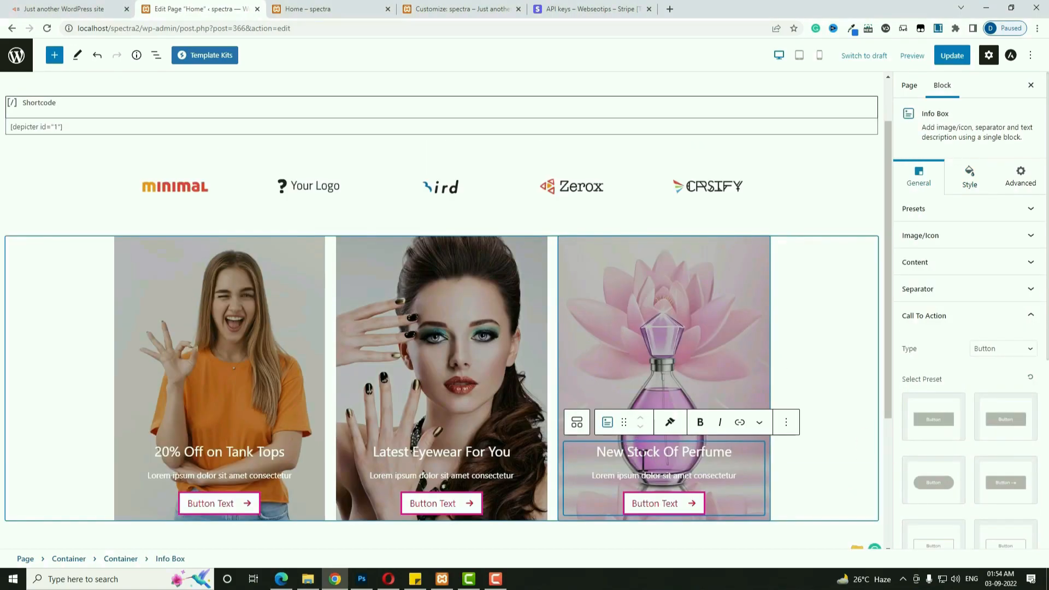
key("ctrl+s")
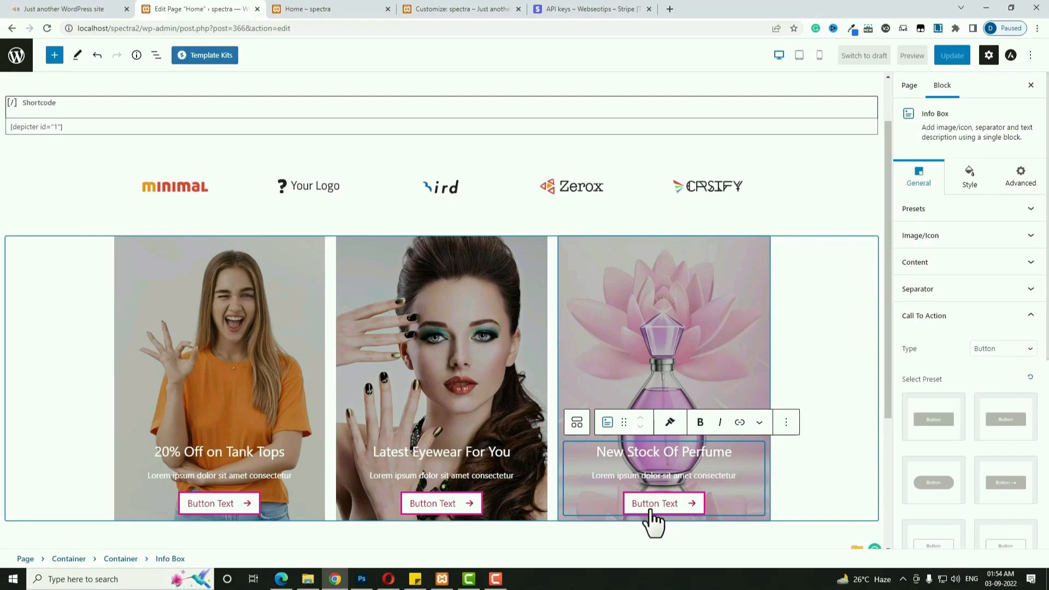
Check the info box button link, leaving it set to #.
left_click(926, 187)
scroll(953, 409, "down", 1)
scroll(953, 418, "down", 5)
left_click(949, 403)
double_click(982, 405)
left_click(982, 406)
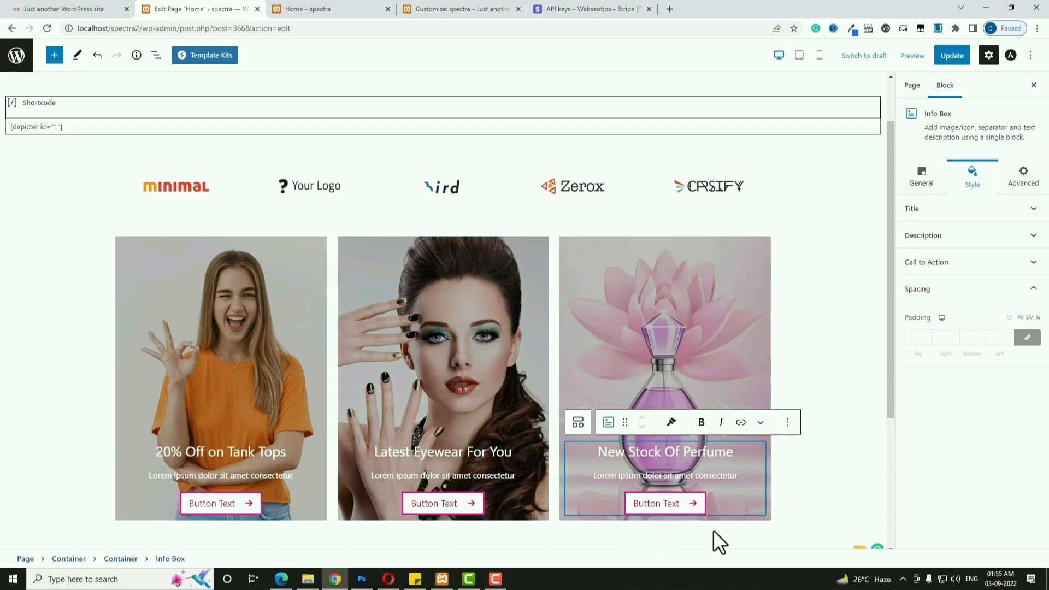
Set bottom padding to 50 on the perfume and eyewear info boxes.
left_click(756, 487)
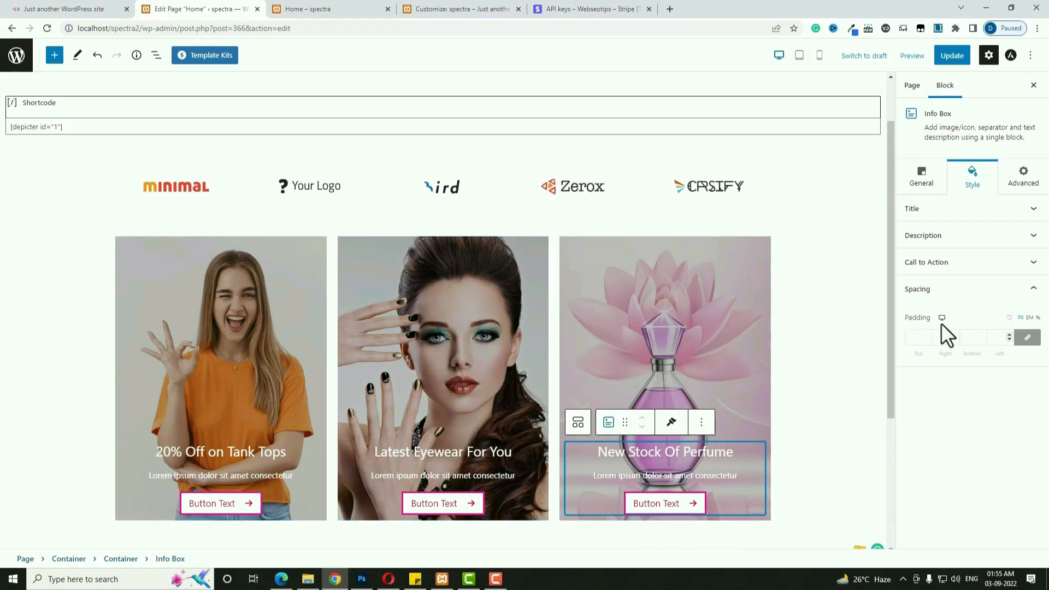
left_click(1023, 341)
left_click(977, 338)
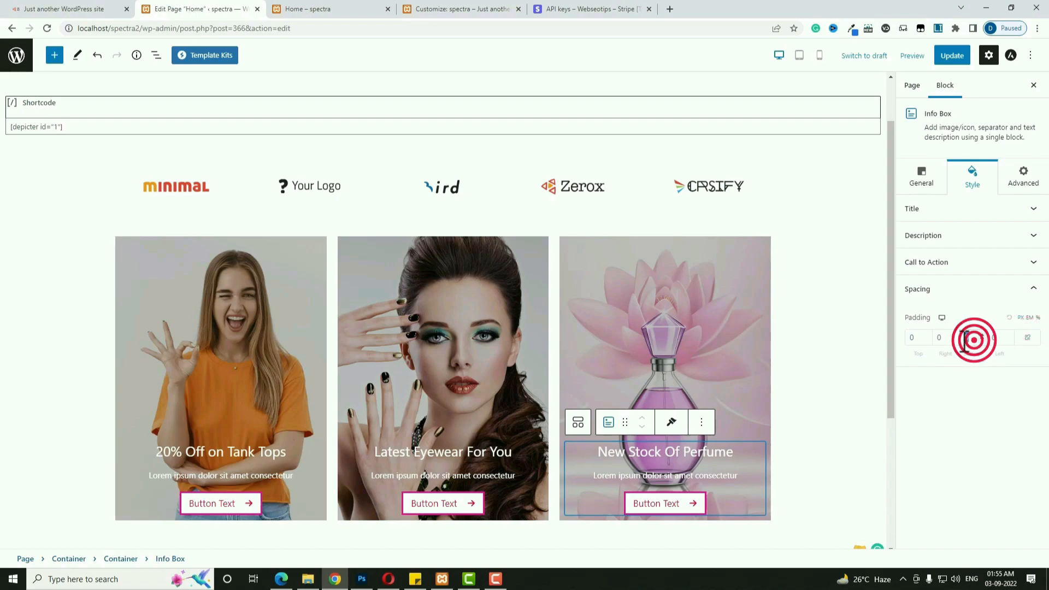
type("50")
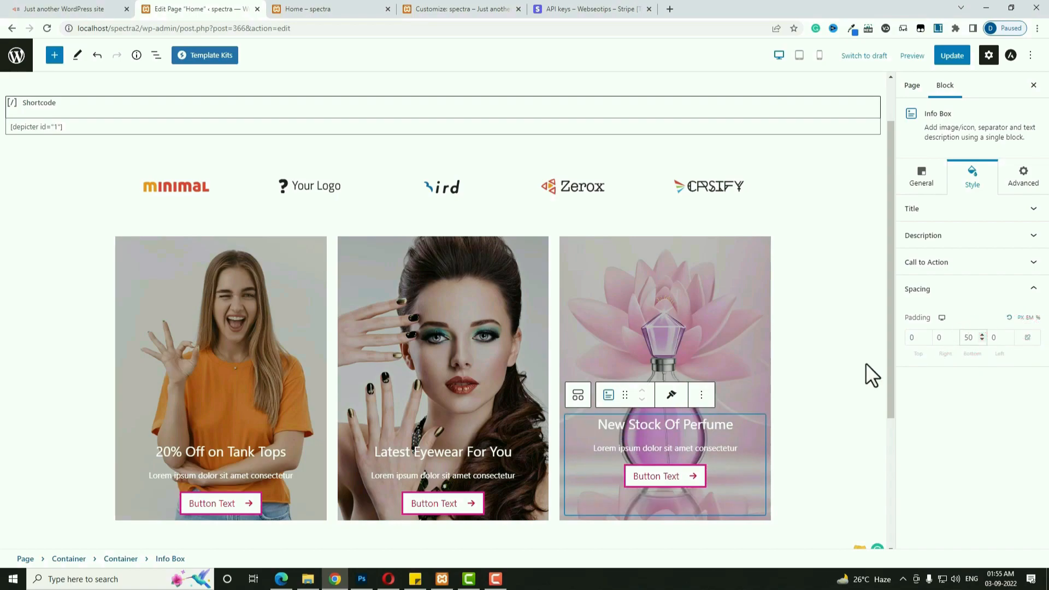
left_click(516, 508)
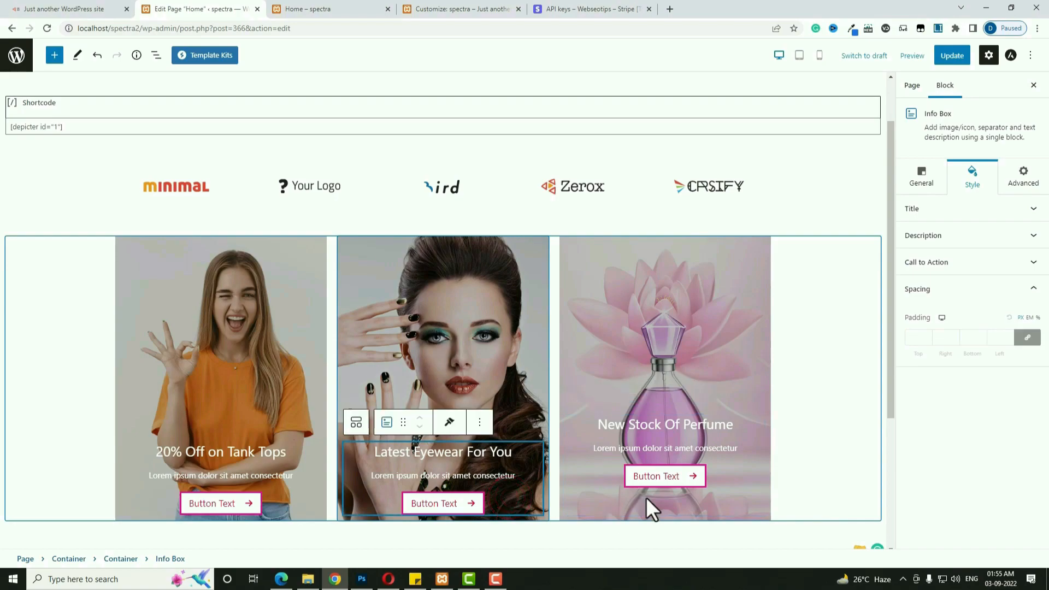
left_click(1028, 338)
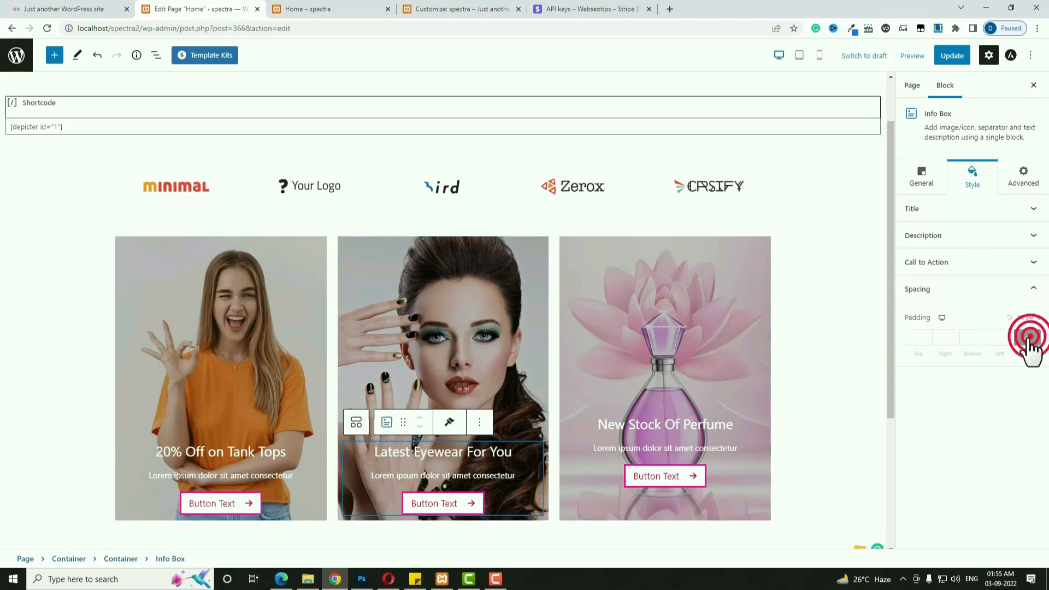
left_click(967, 337)
type("50")
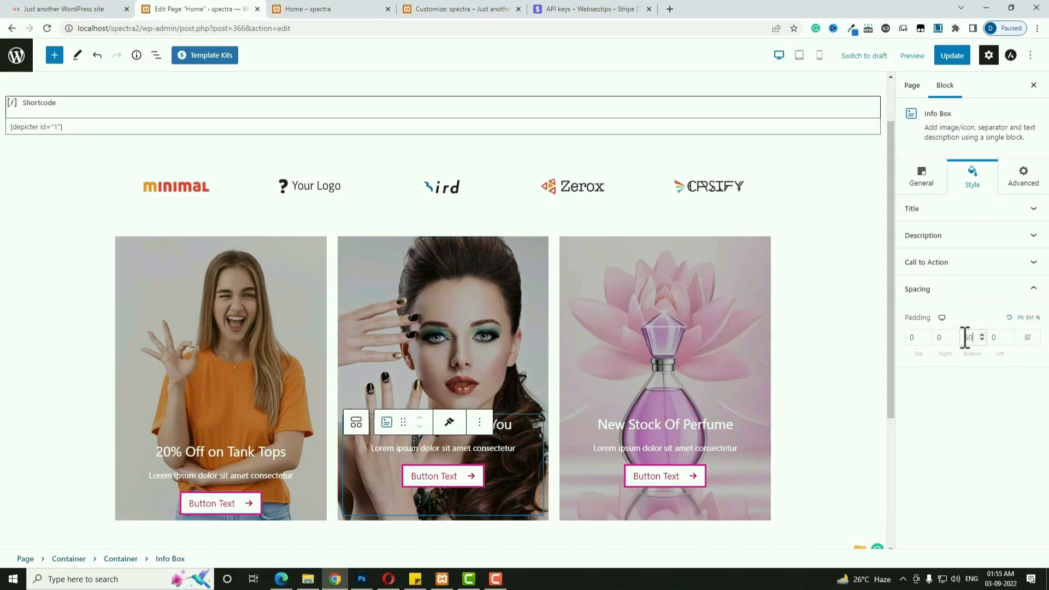
Unlink the tank-tops info box padding sides and set its bottom padding to 50.
left_click(290, 503)
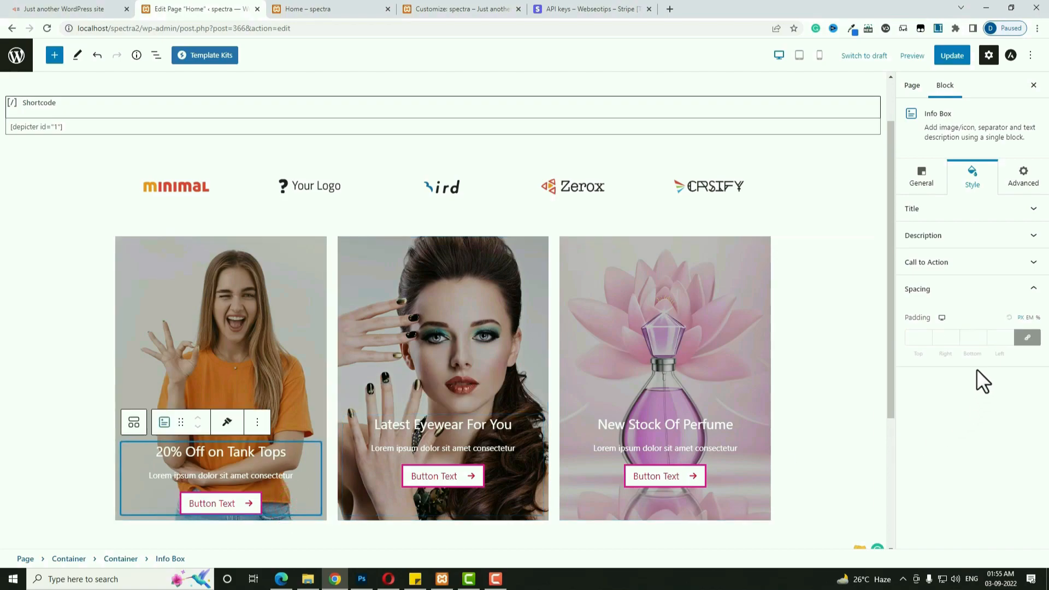
left_click(1020, 338)
left_click(967, 337)
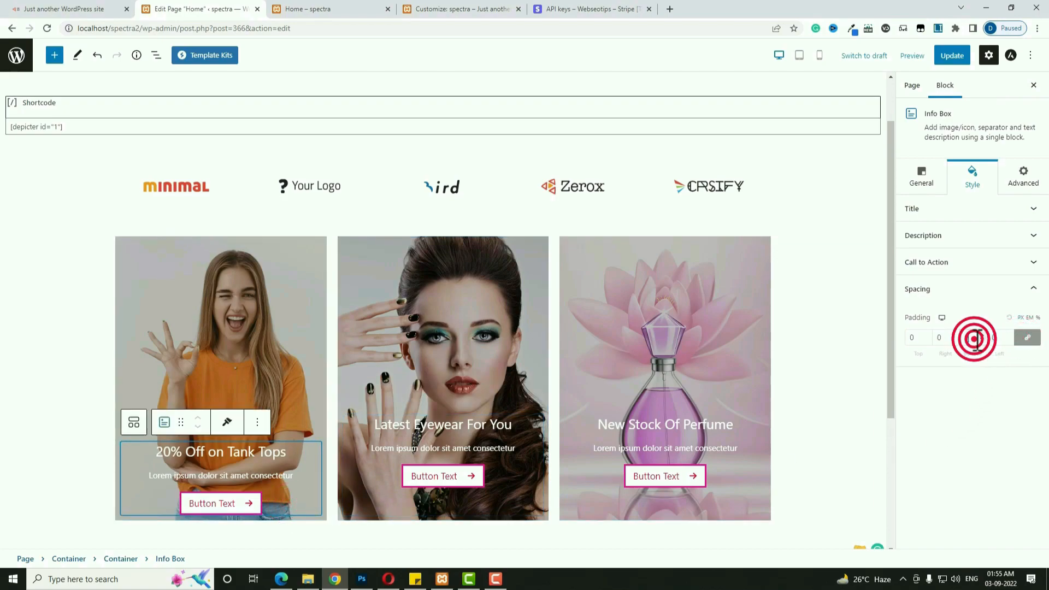
left_click(1026, 336)
left_click(968, 336)
type("50")
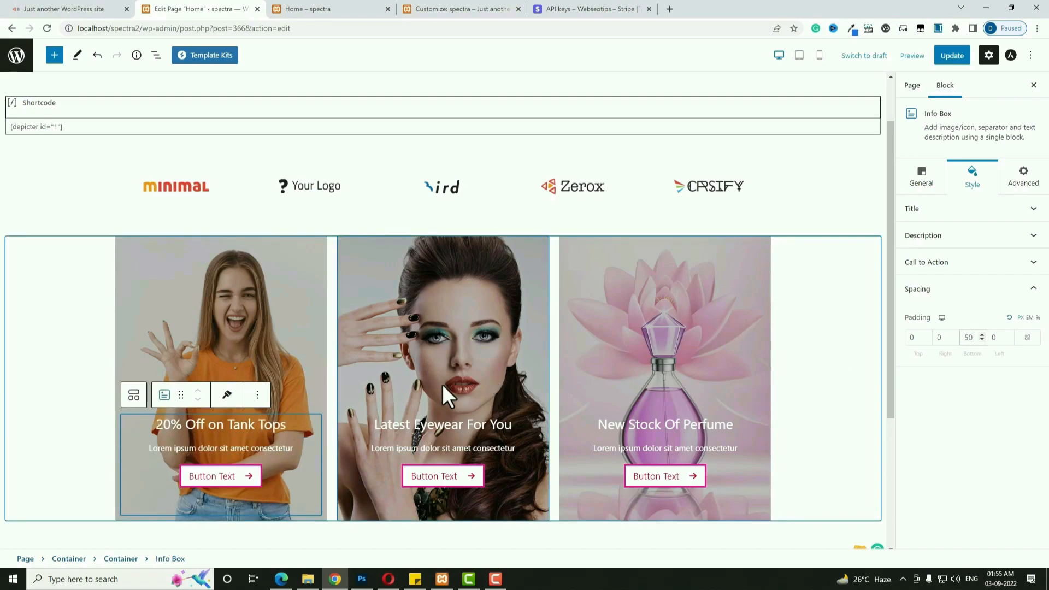
Check the cards on the live front end, then return to the Home page editor.
left_click(63, 8)
scroll(399, 320, "down", 4)
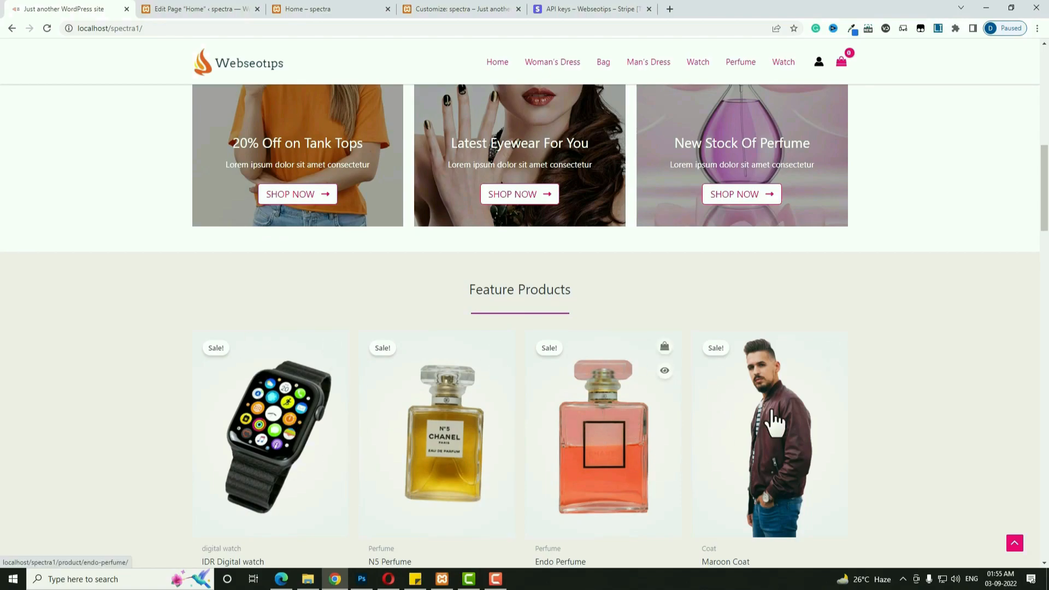
scroll(428, 371, "down", 2)
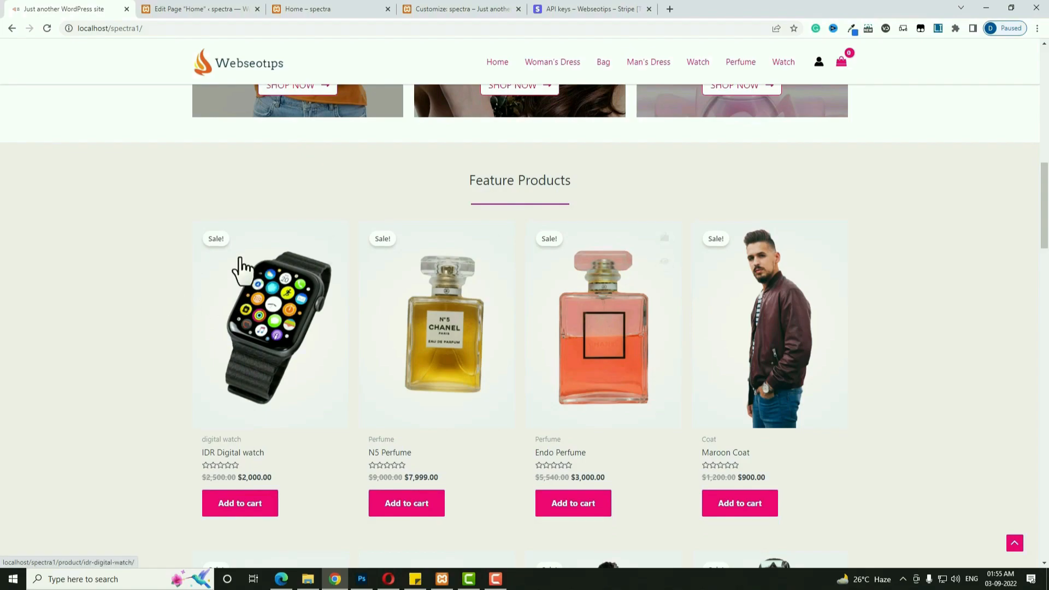
left_click(175, 11)
scroll(685, 491, "down", 4)
Insert a single-column Container block below the three cards.
left_click(686, 491)
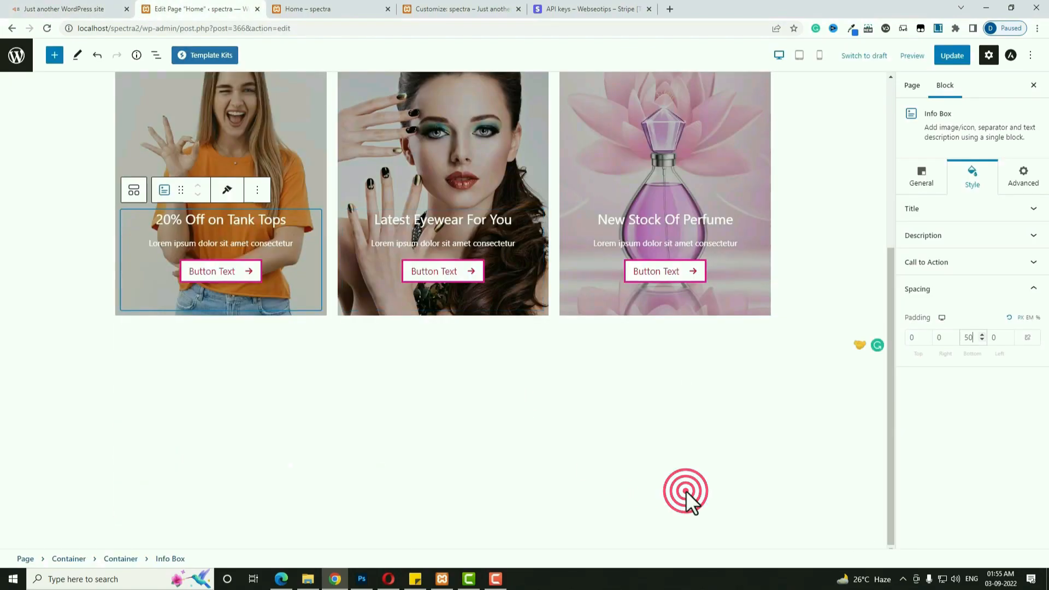
left_click(765, 350)
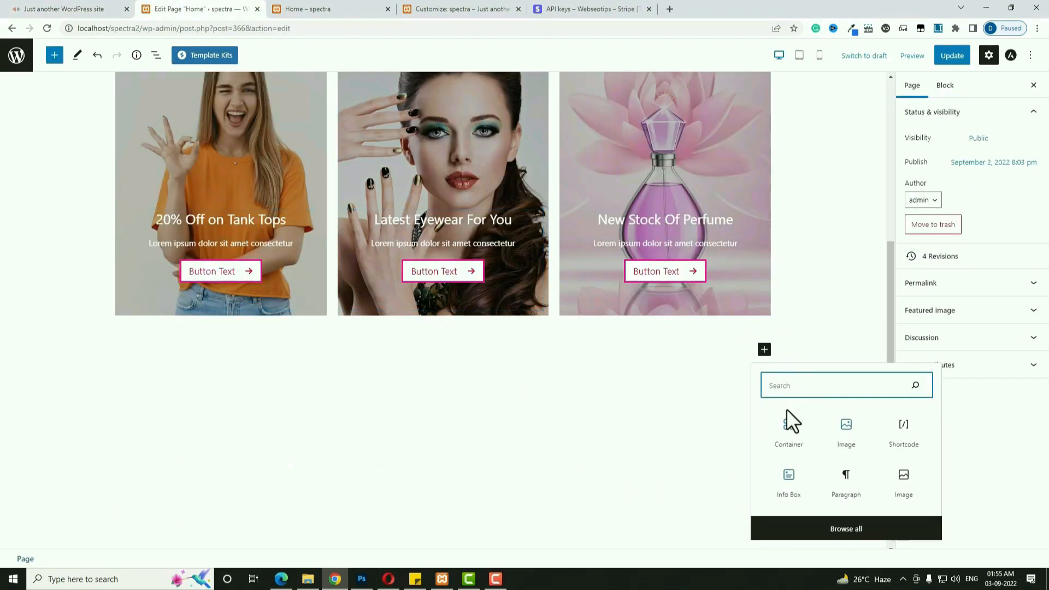
left_click(795, 430)
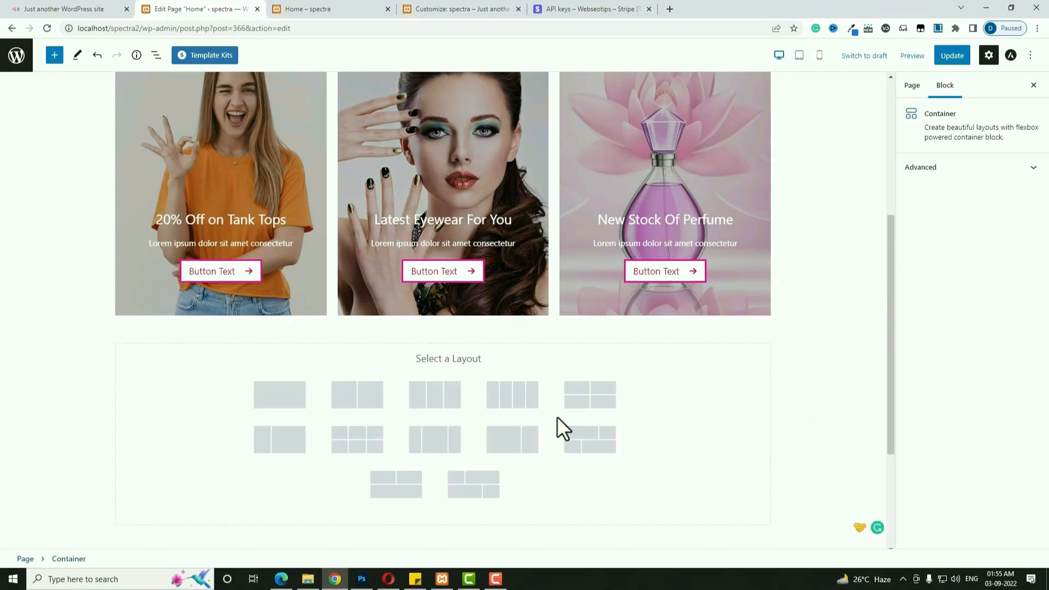
left_click(286, 404)
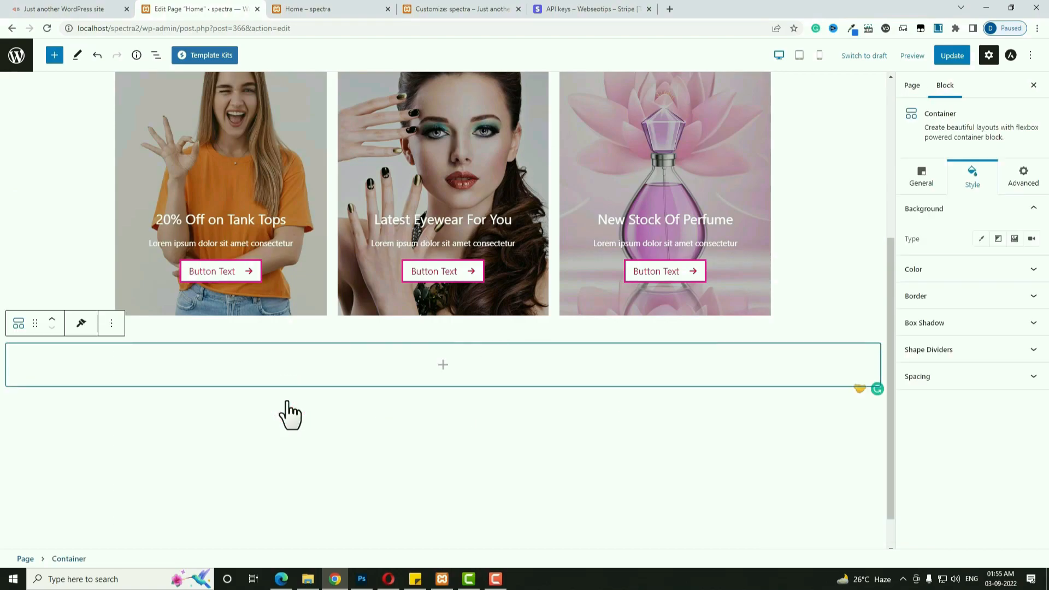
Give the new container a translucent light grey solid background.
left_click(972, 178)
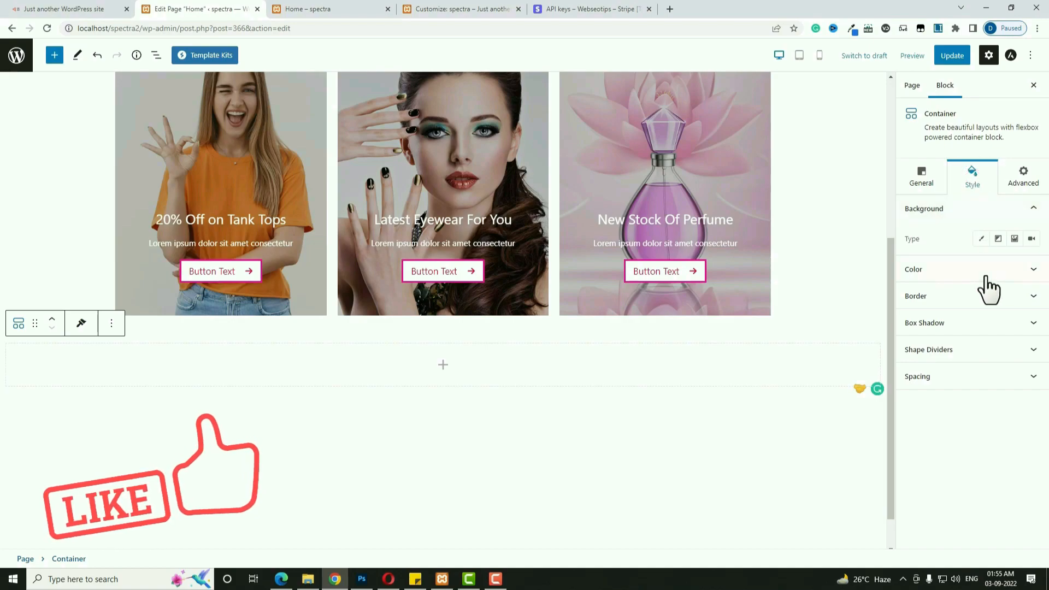
left_click(999, 240)
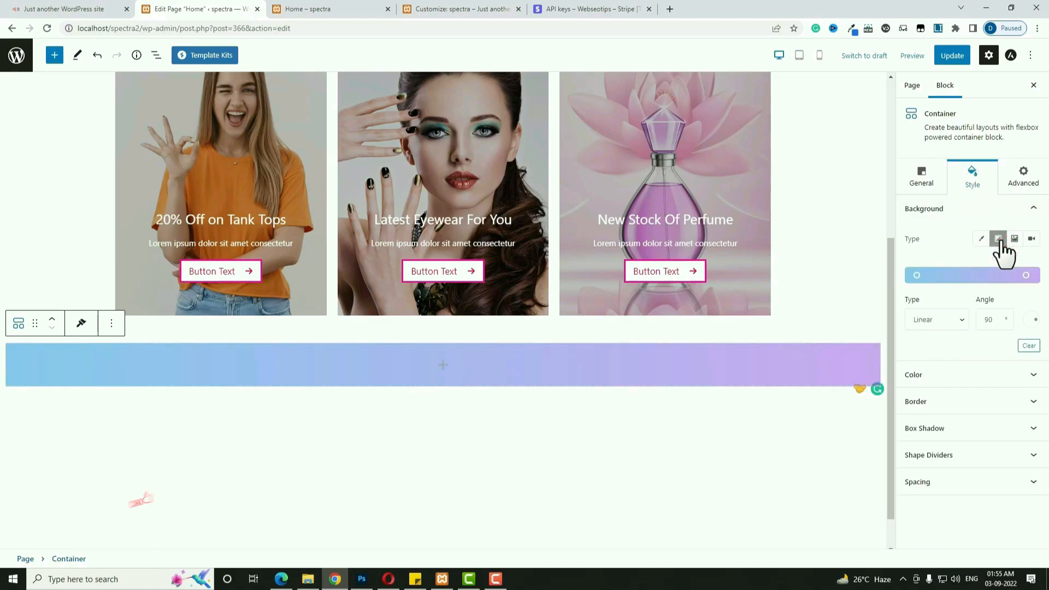
left_click(982, 239)
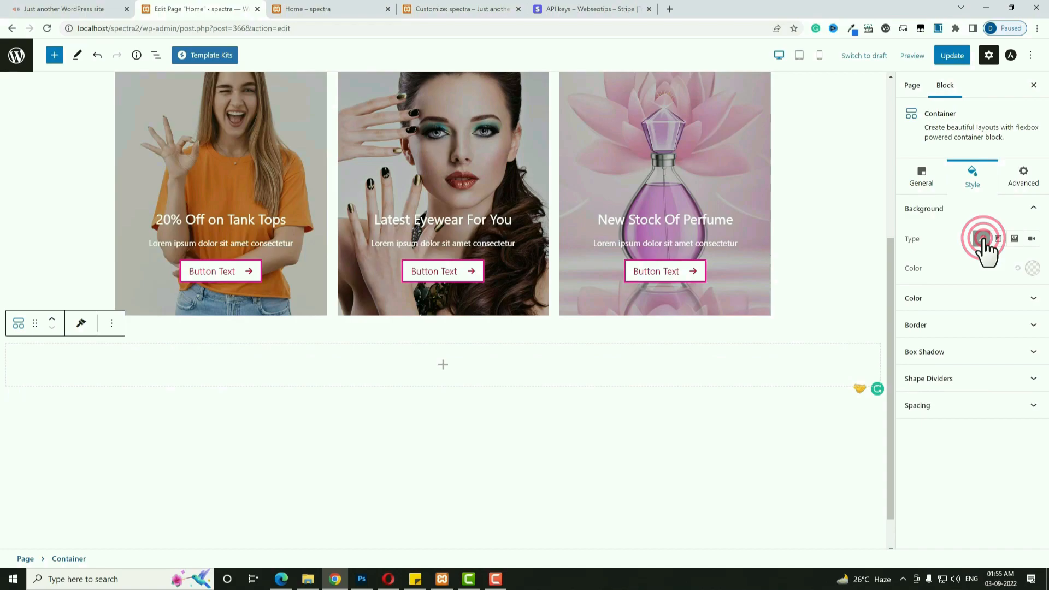
left_click(1032, 268)
mouse_move(931, 301)
left_mouse_down()
mouse_move(917, 280)
mouse_move(916, 300)
left_mouse_up()
left_click(998, 427)
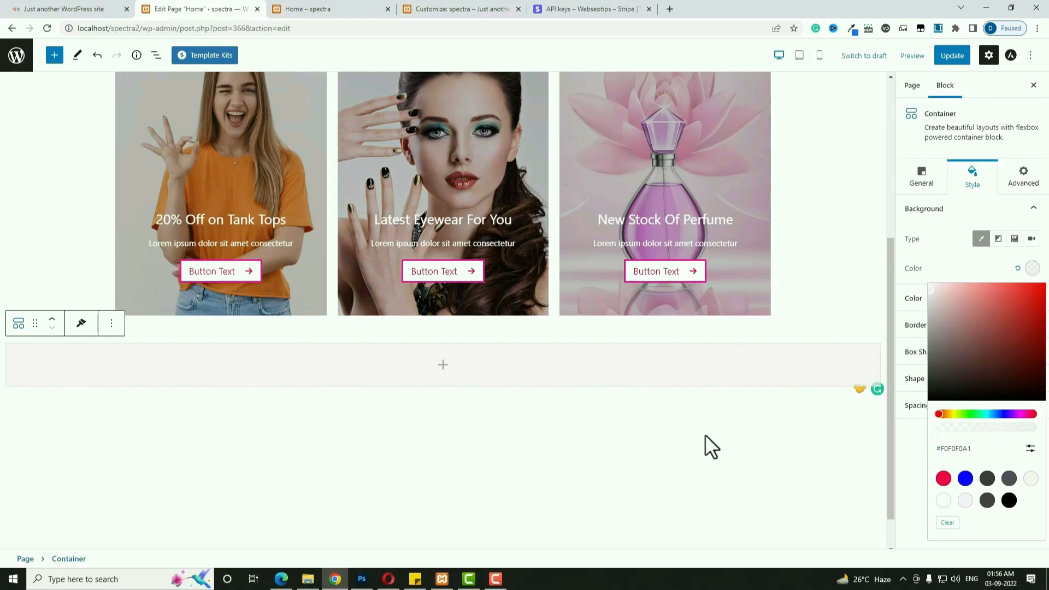
Set the container's Content Width to Full Width.
left_click(918, 178)
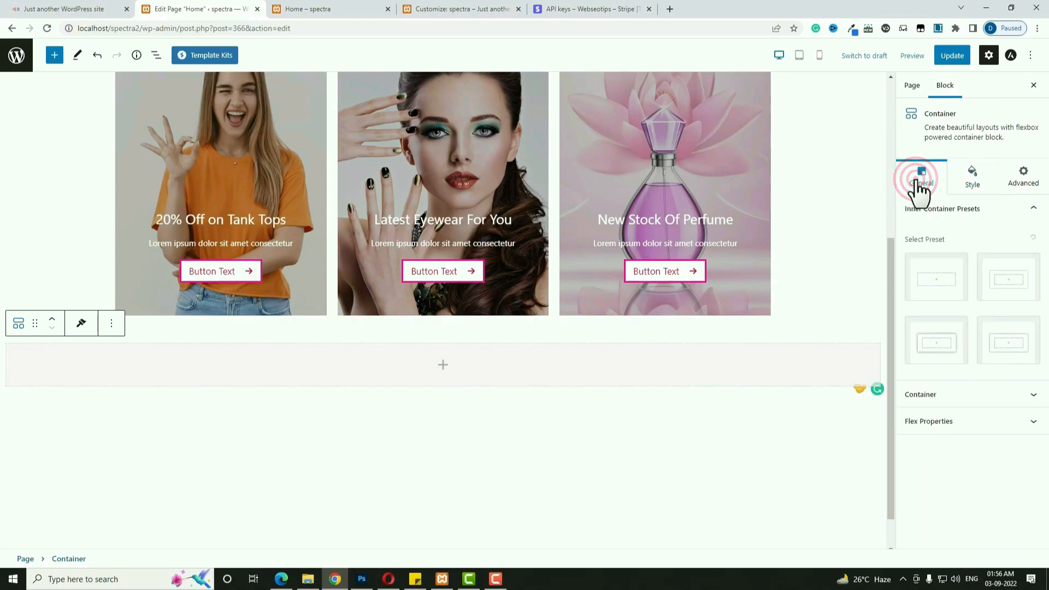
left_click(563, 361)
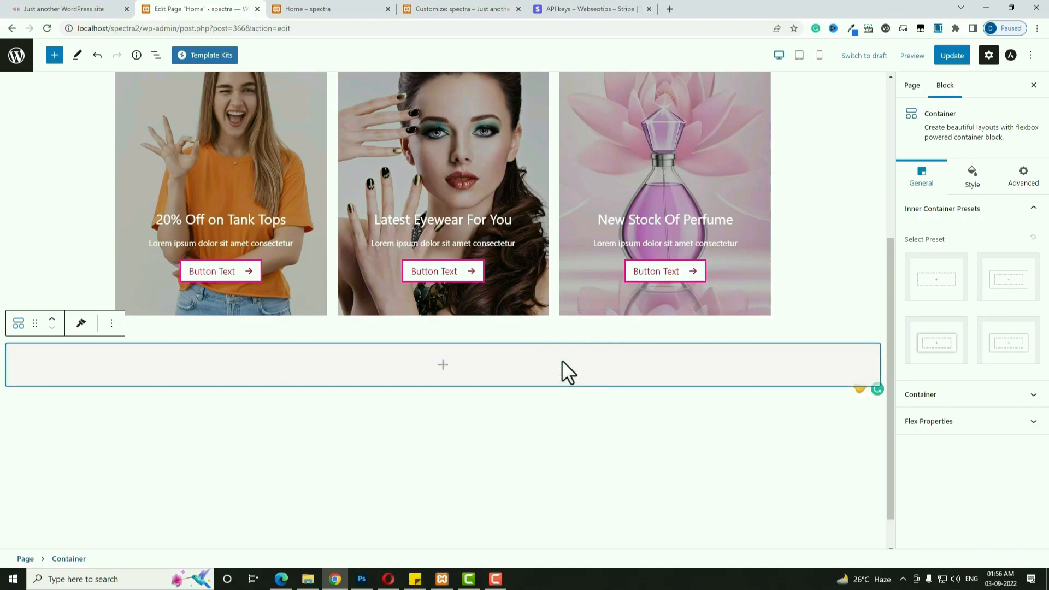
left_click(991, 395)
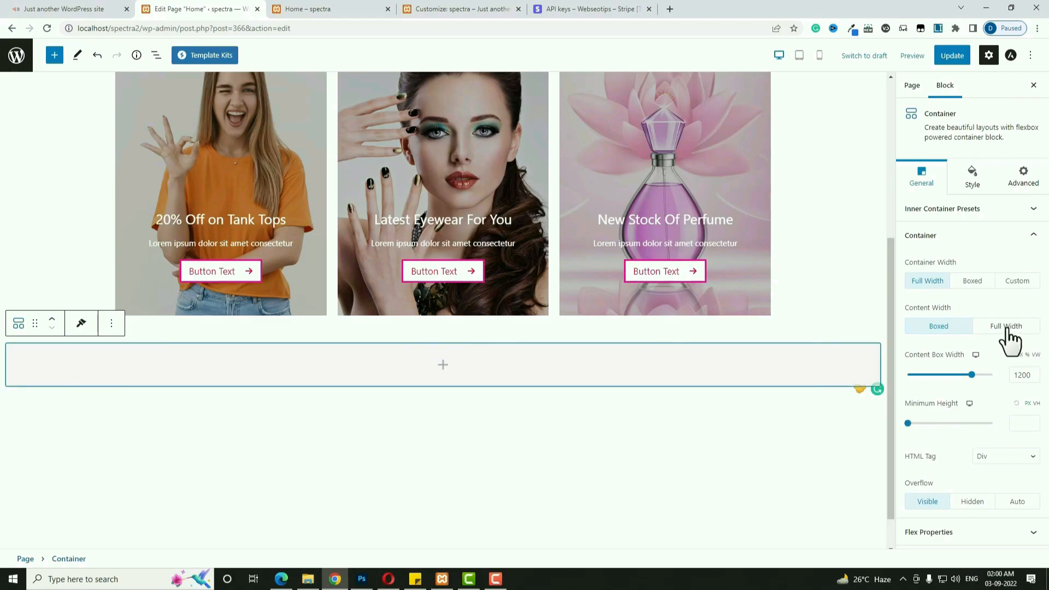
left_click(1007, 328)
left_click(977, 183)
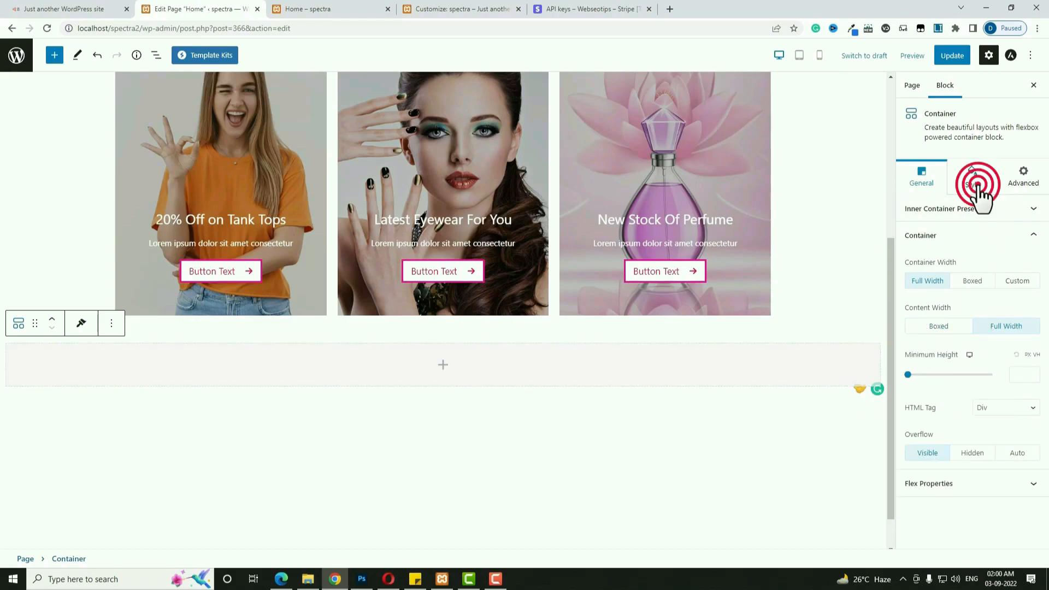
Unlink the container padding and set top 50, right 0, bottom 40, left 0.
left_click(963, 403)
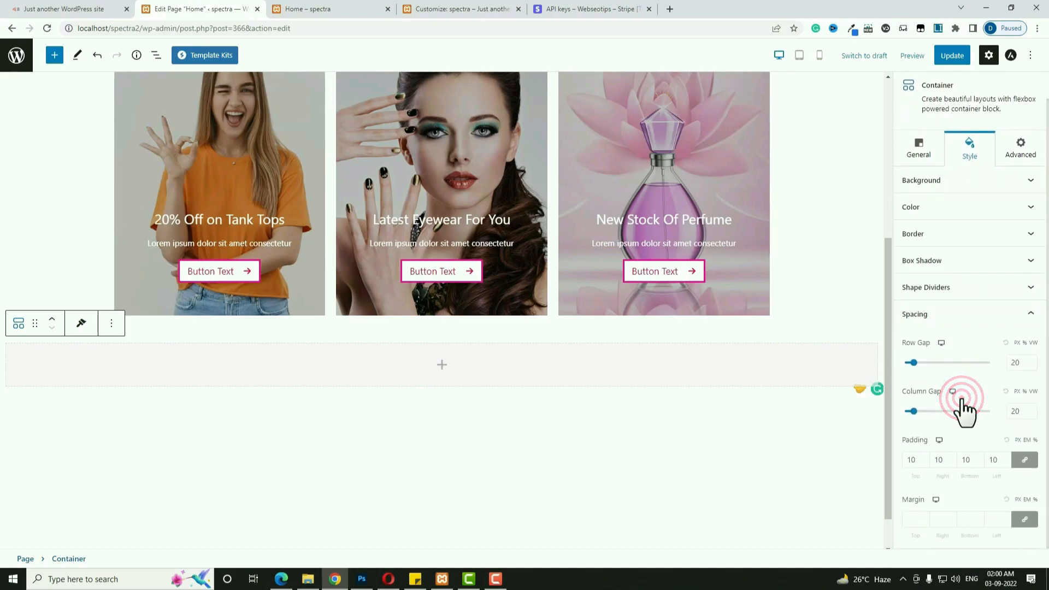
left_click(1027, 462)
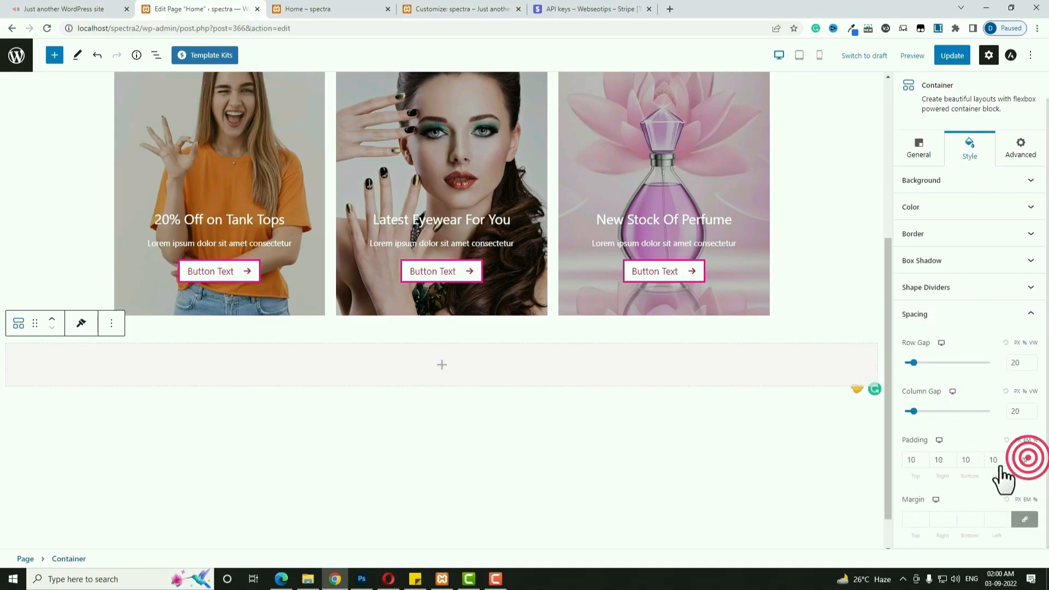
double_click(941, 460)
type("0")
double_click(996, 466)
type("0")
double_click(911, 462)
type("50")
double_click(965, 461)
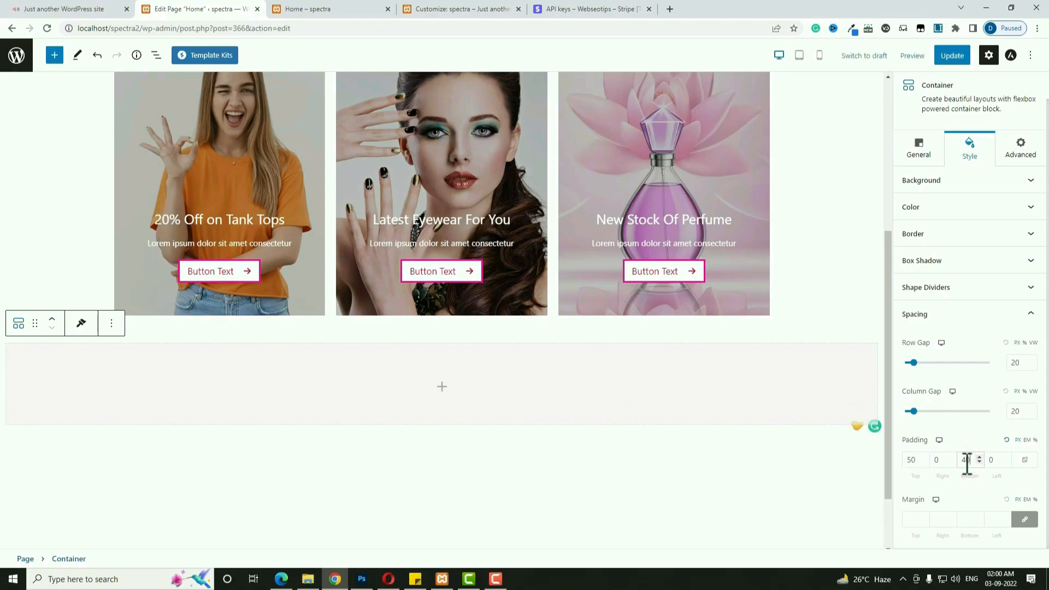
Nest a new container inside and give it a custom width of 1200 px.
left_click(444, 388)
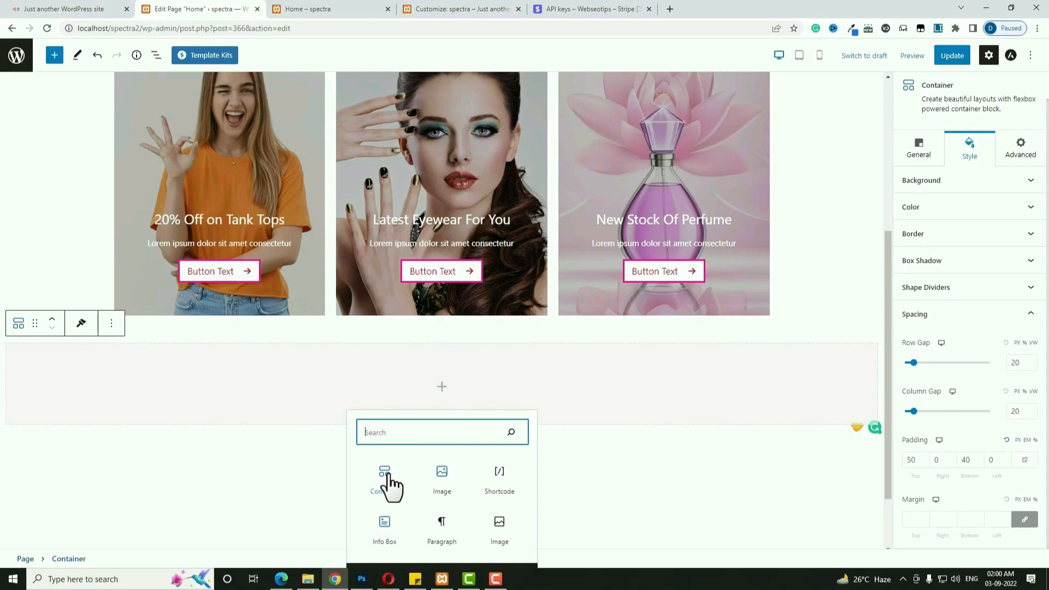
left_click(385, 478)
left_click(519, 403)
left_click(934, 156)
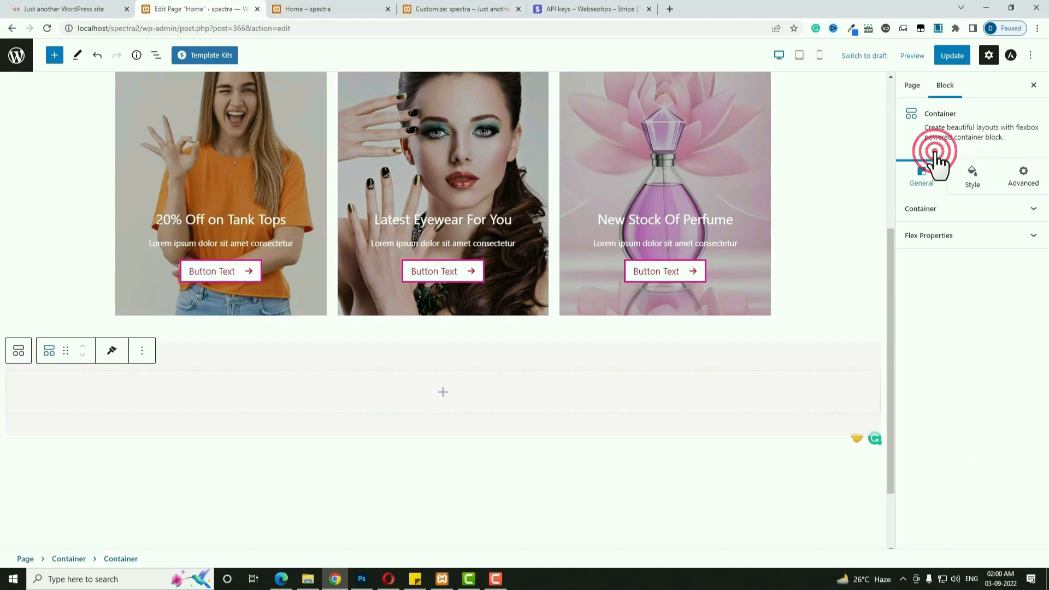
left_click(936, 213)
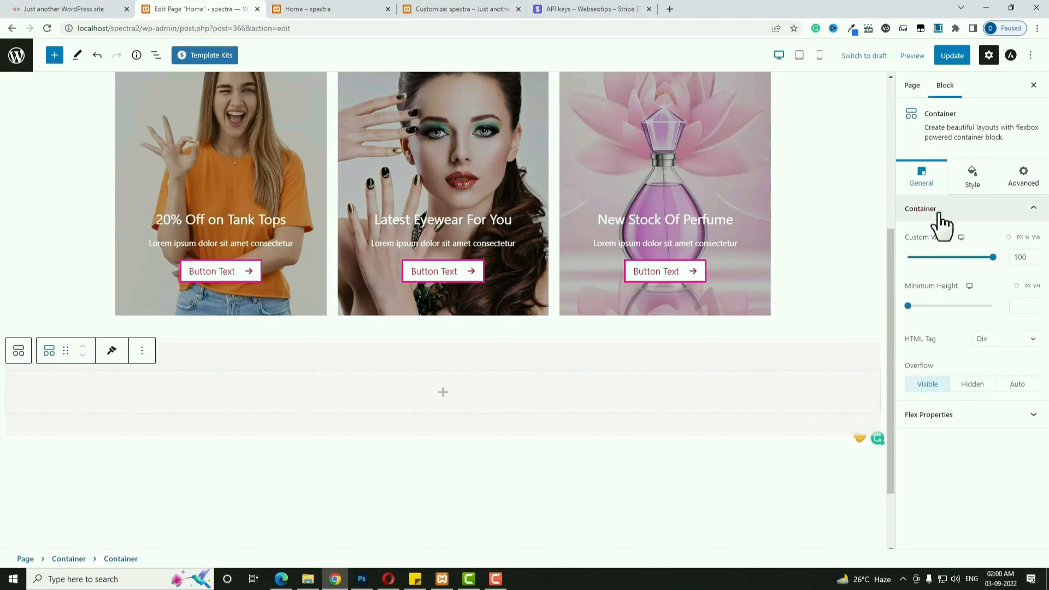
double_click(1020, 257)
type("1200")
left_click(1021, 237)
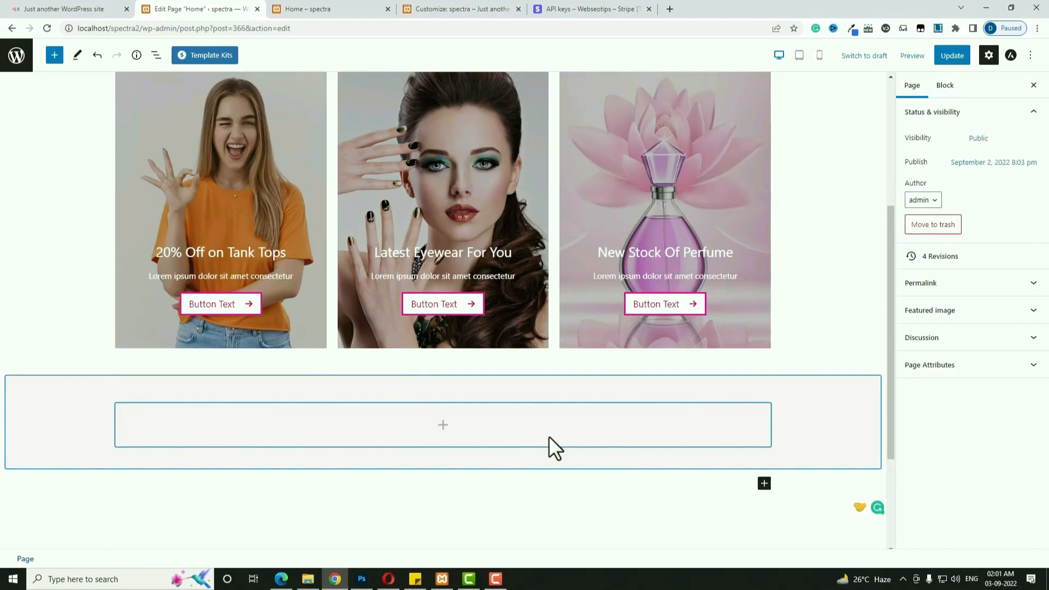
left_click(441, 425)
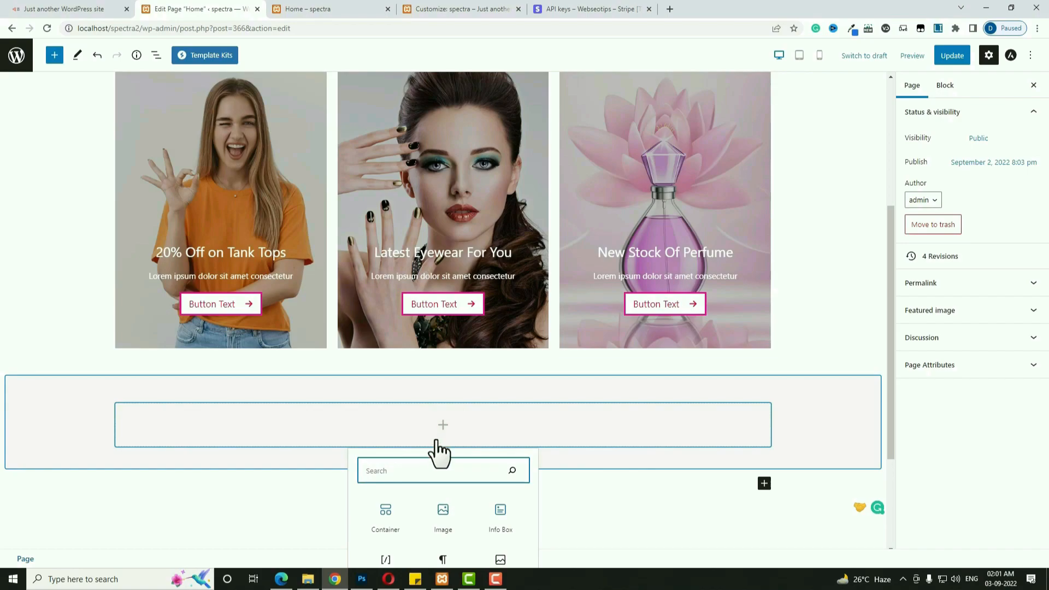
Add an Info Box with its icon disabled and a solid separator under the title.
left_click(500, 516)
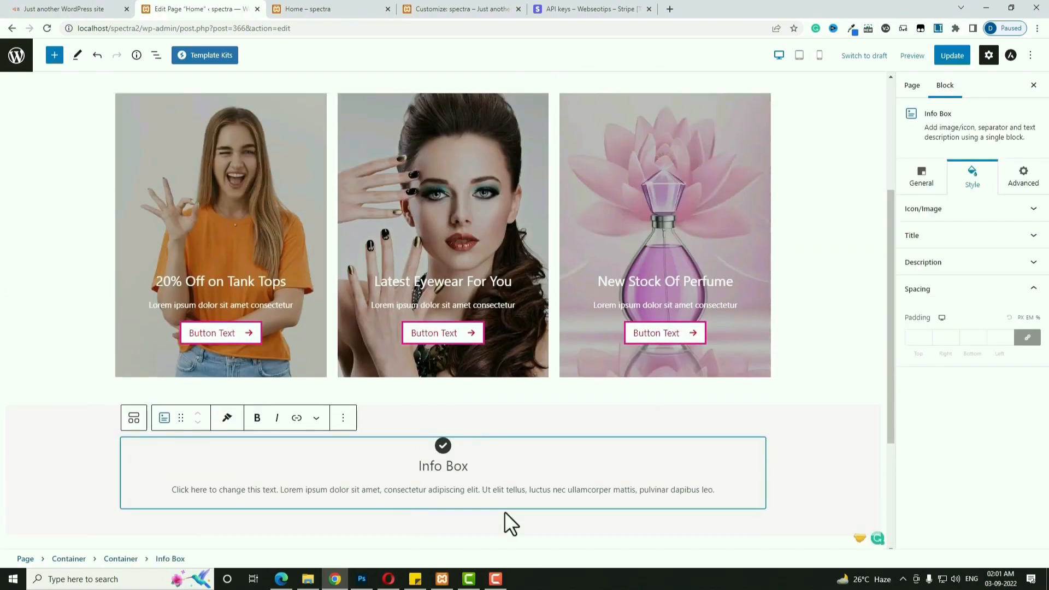
left_click(540, 389)
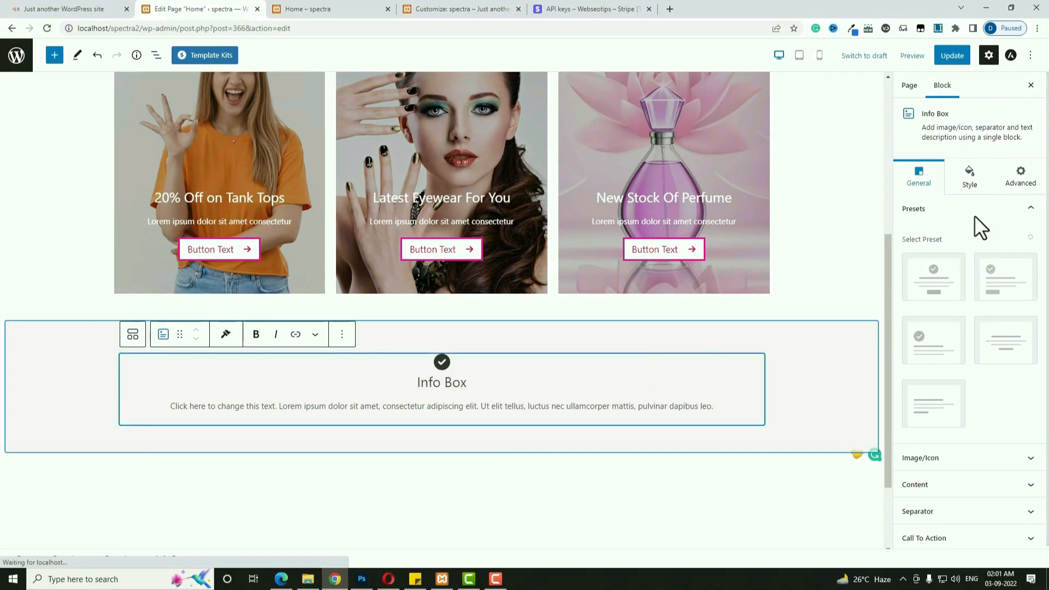
left_click(923, 180)
left_click(1008, 460)
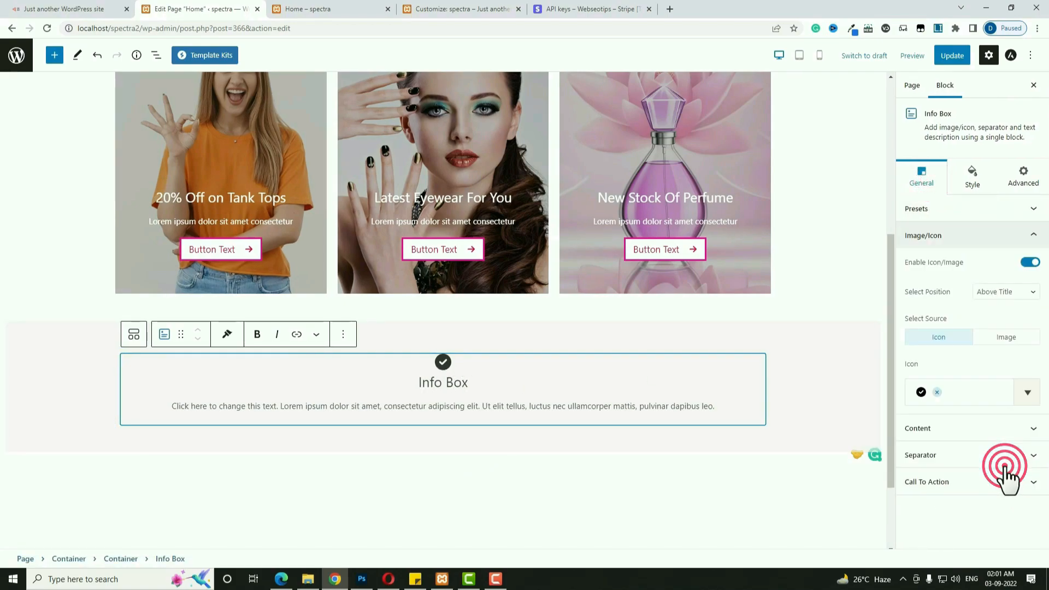
left_click(1030, 262)
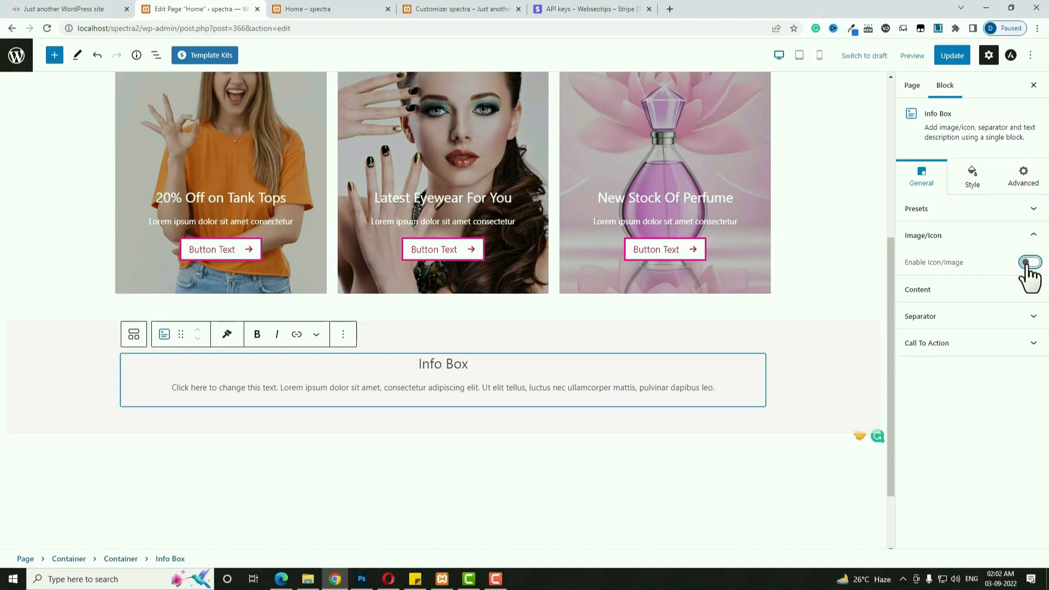
left_click(1023, 318)
left_click(1023, 323)
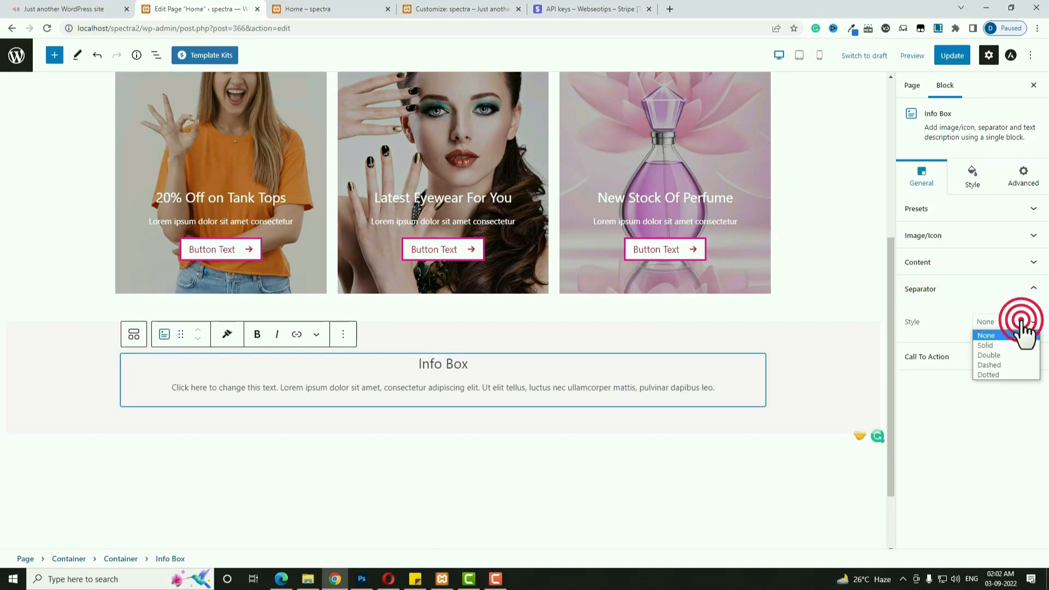
left_click(1007, 345)
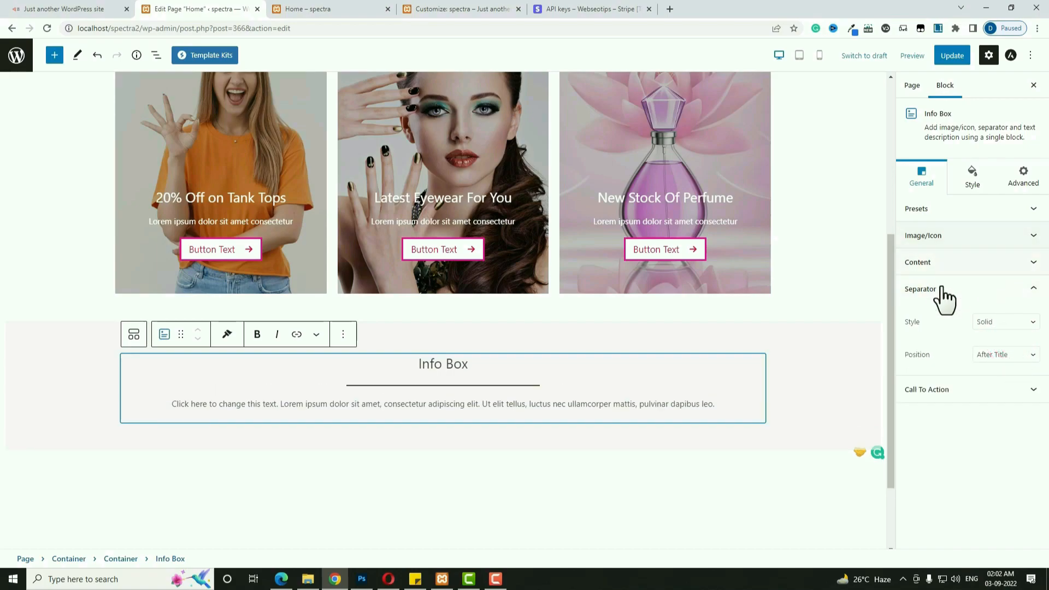
Style the separator red (#FF004D) with a width of 15.
left_click(972, 184)
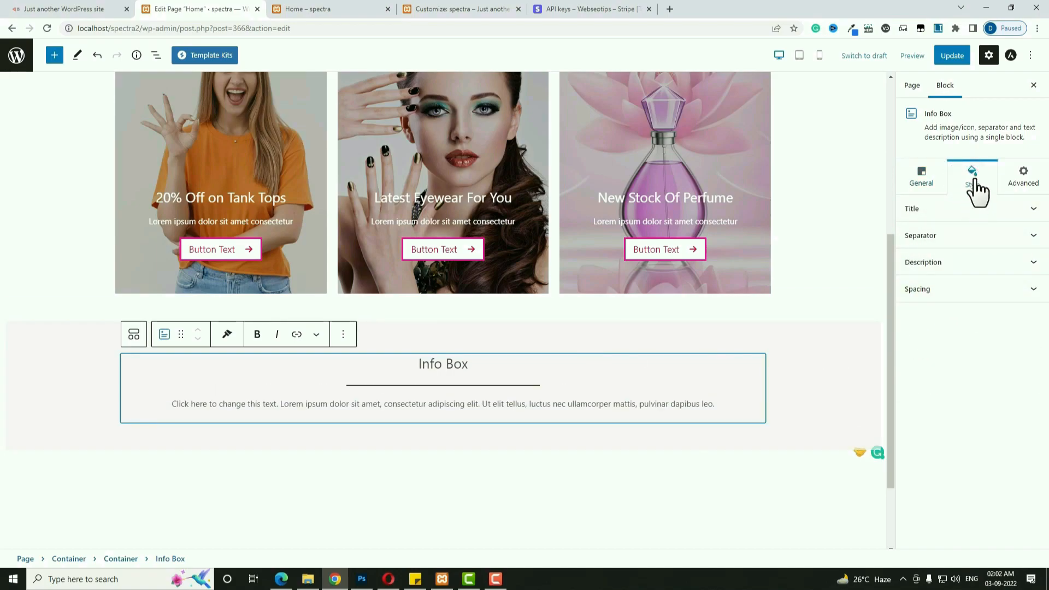
left_click(960, 239)
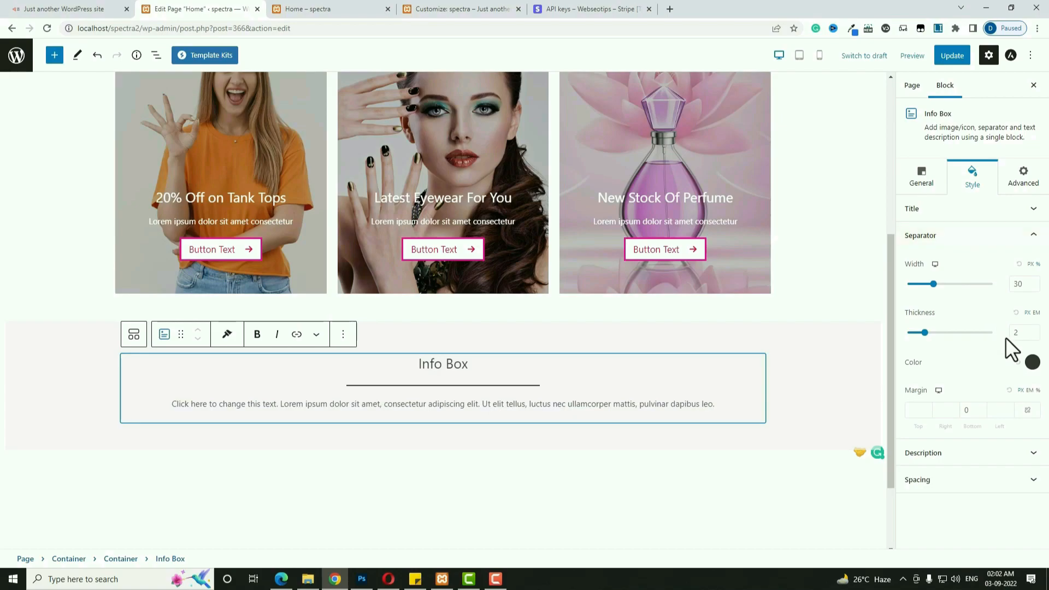
left_click(1033, 362)
left_click(943, 285)
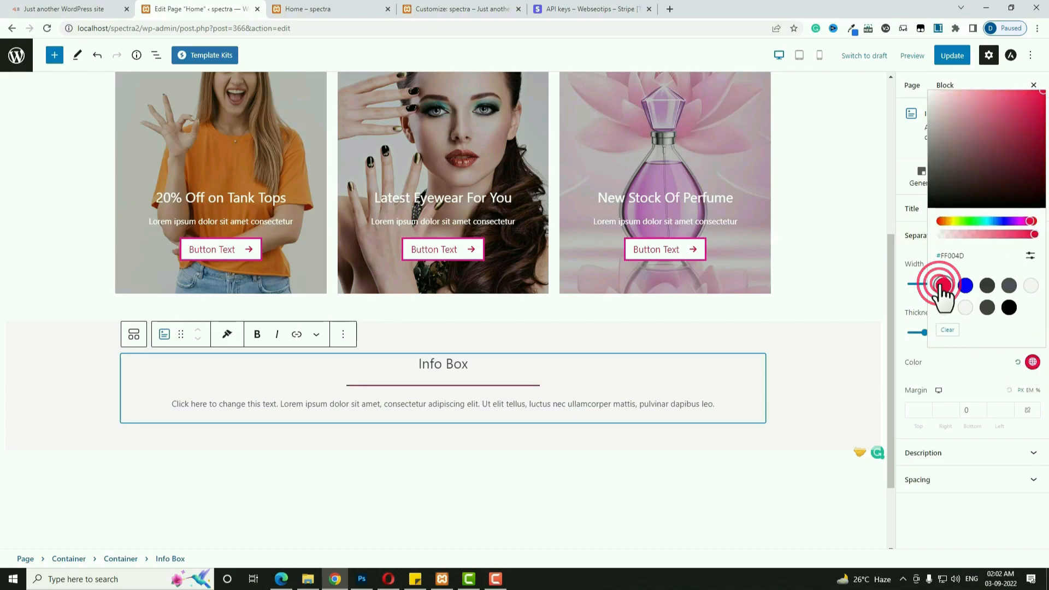
left_click(990, 380)
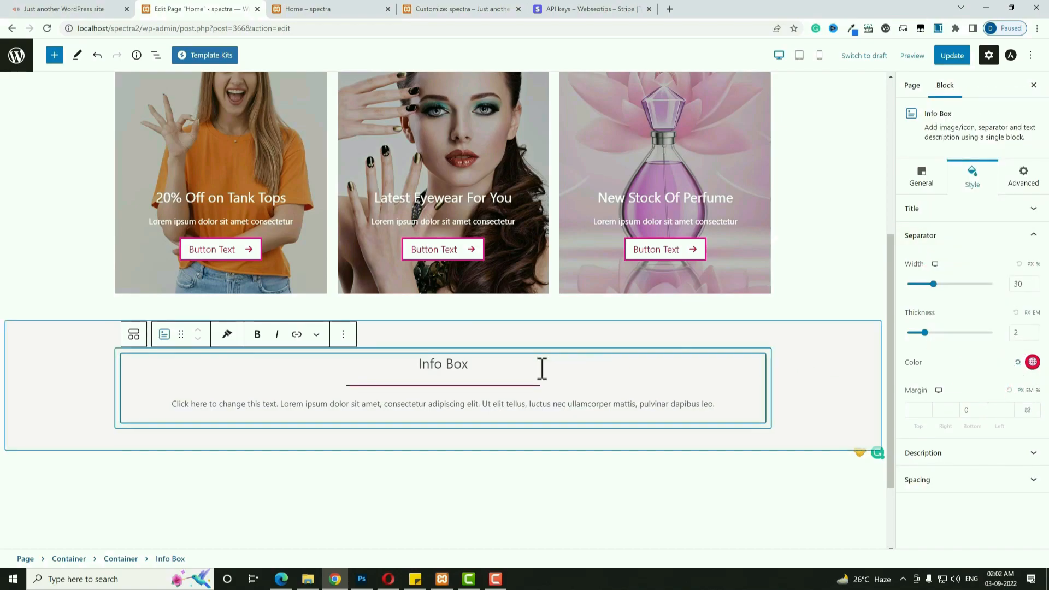
left_click(1021, 284)
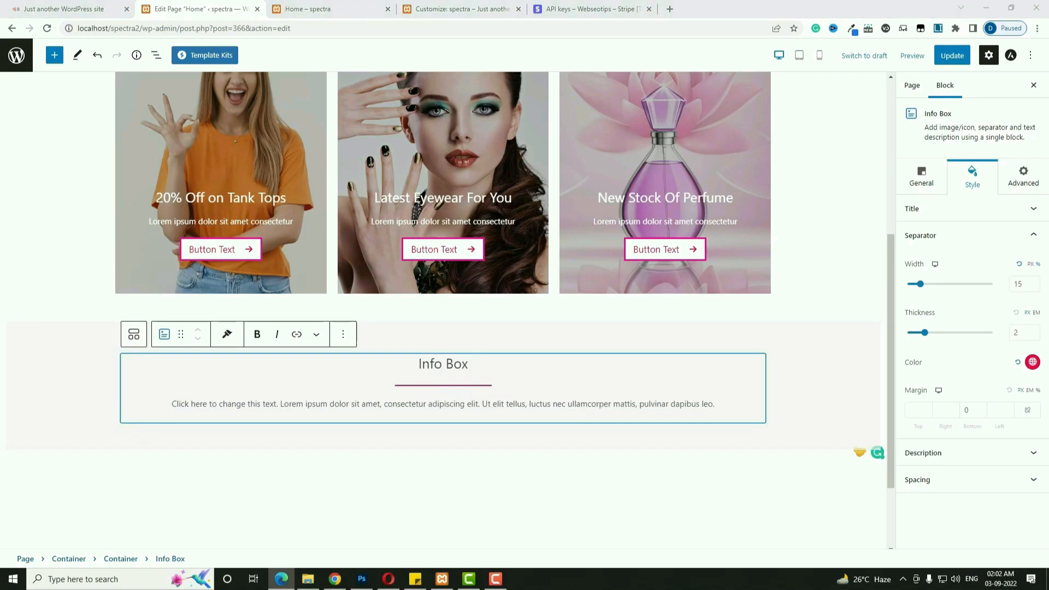
Set the title to 'Feature Products' and delete the description text.
triple_click(433, 361)
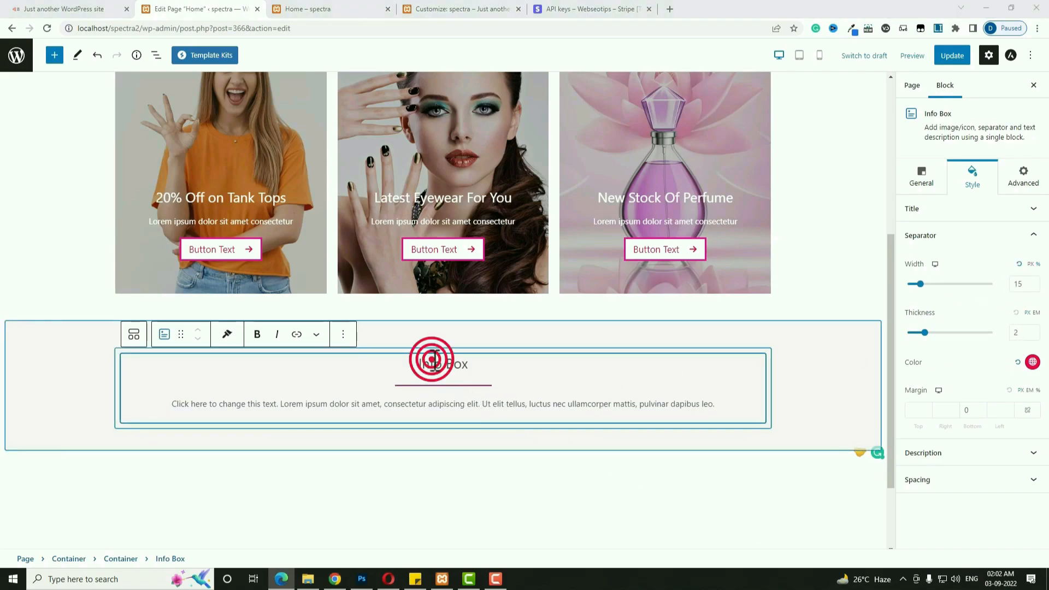
type("Feature Products")
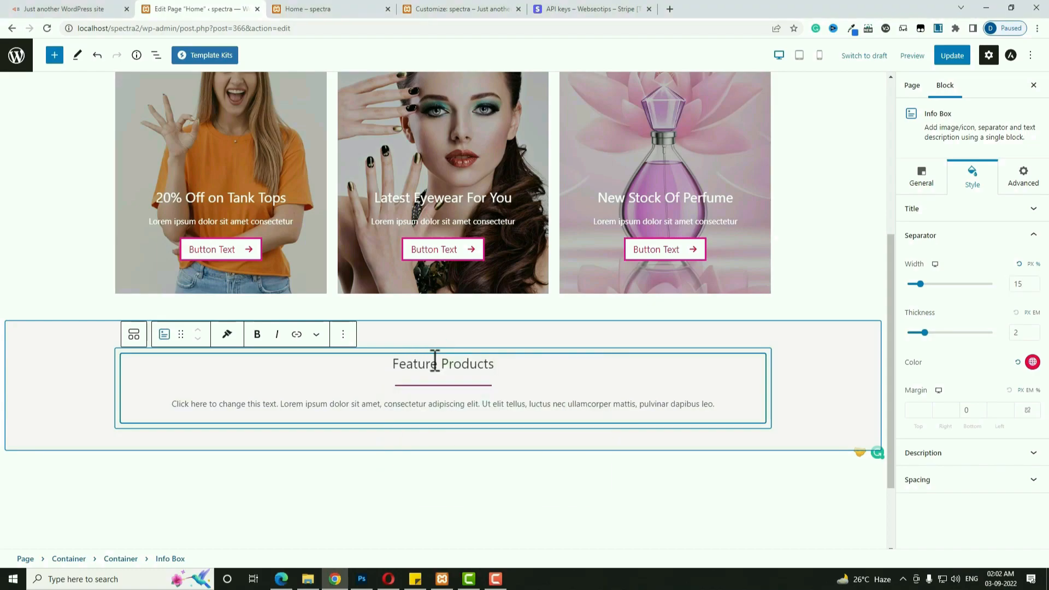
triple_click(452, 404)
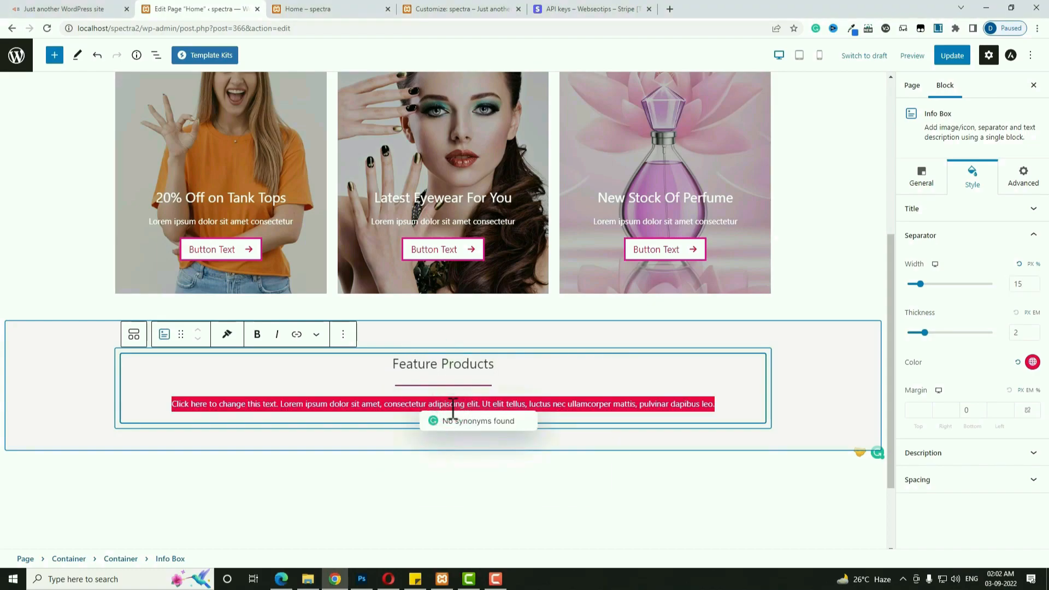
key("BackSpace")
left_click(751, 415)
left_click(767, 429)
Add a Shortcode block with [featured_products columns="4" limit="8"] below the Info Box.
left_click(764, 425)
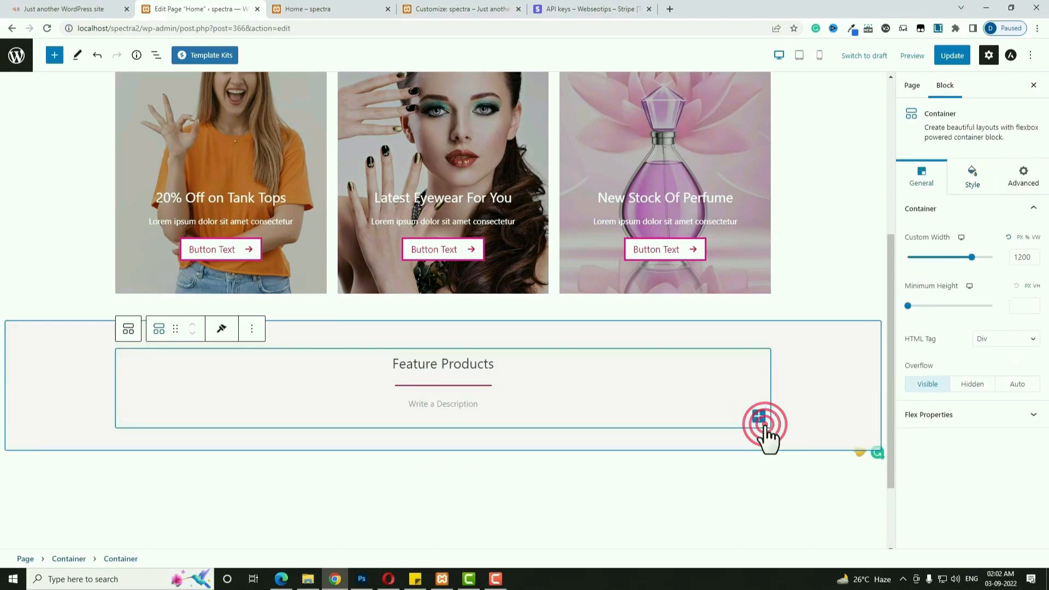
left_click(759, 417)
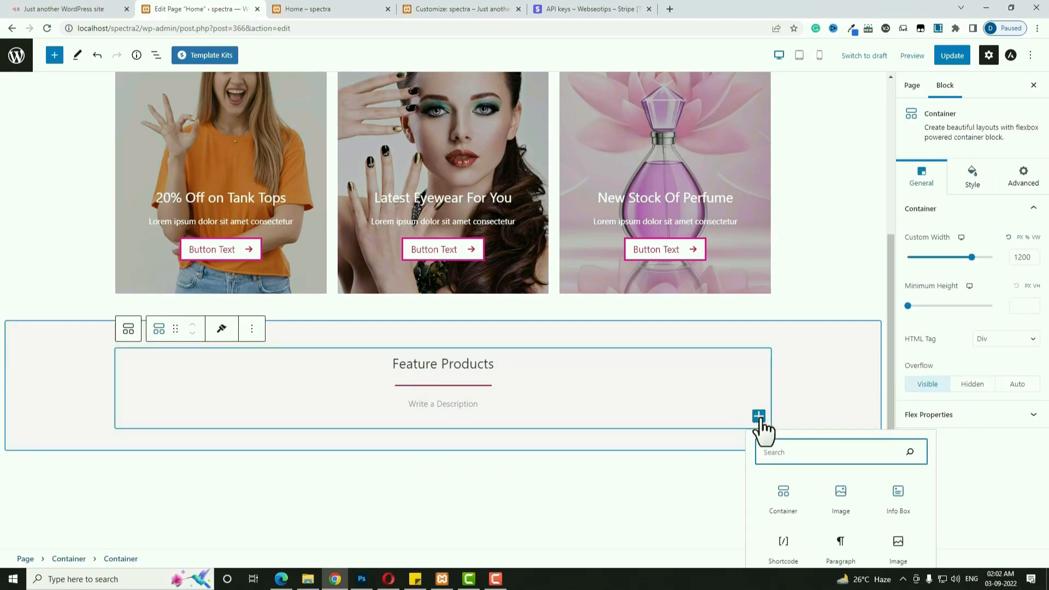
type("sho")
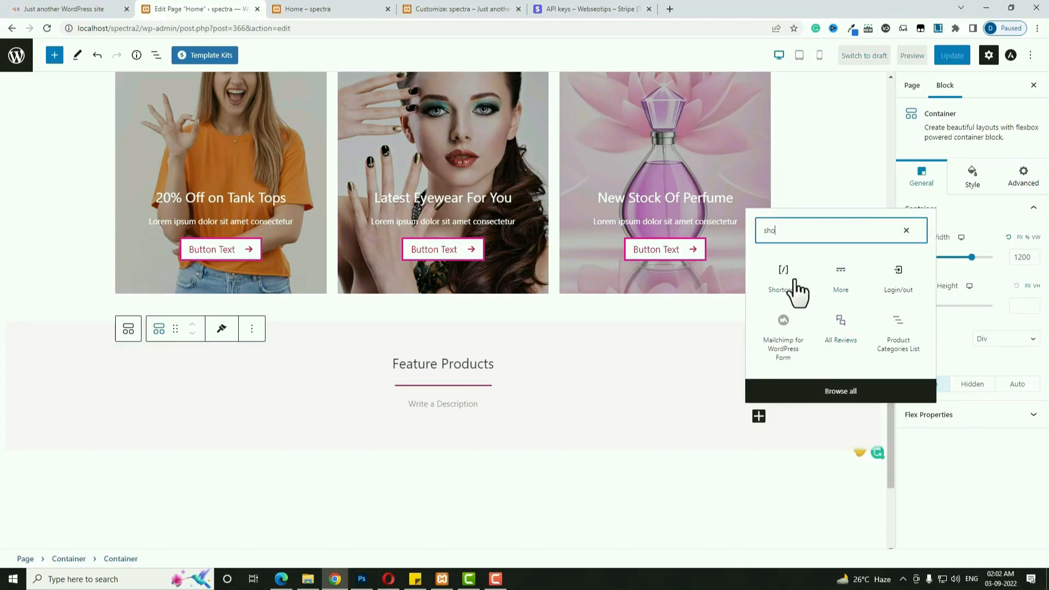
left_click(795, 281)
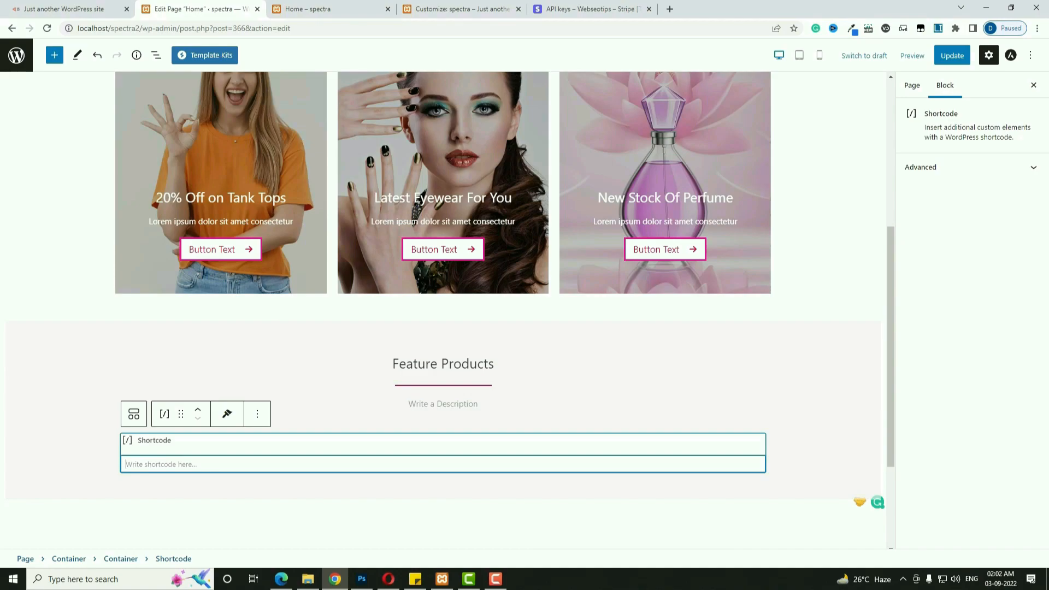
key("alt+Tab")
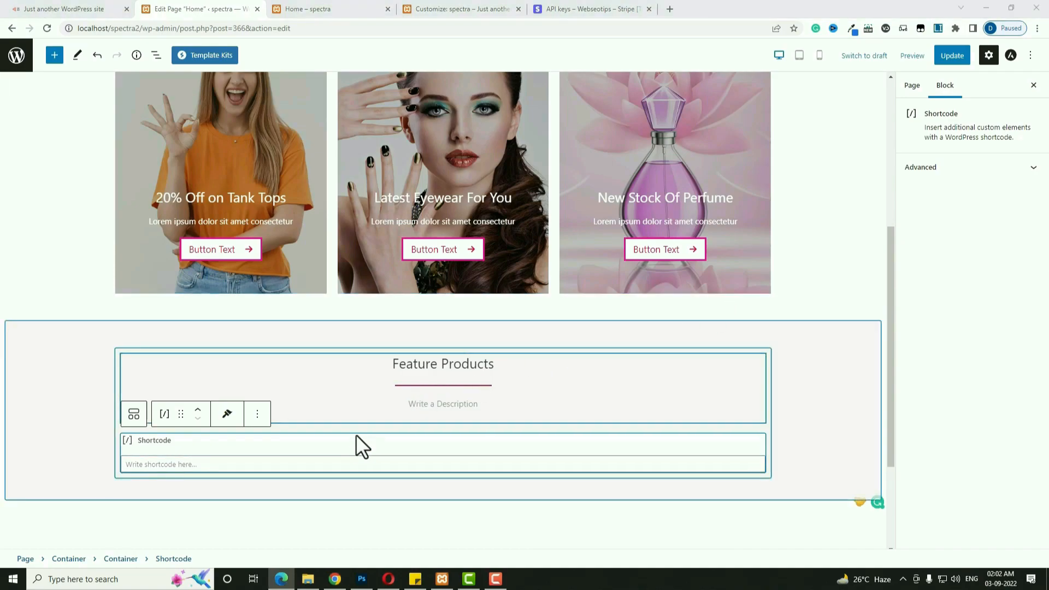
left_click(338, 460)
type("[featured_products columns=\"4\" limit=\"8\"]")
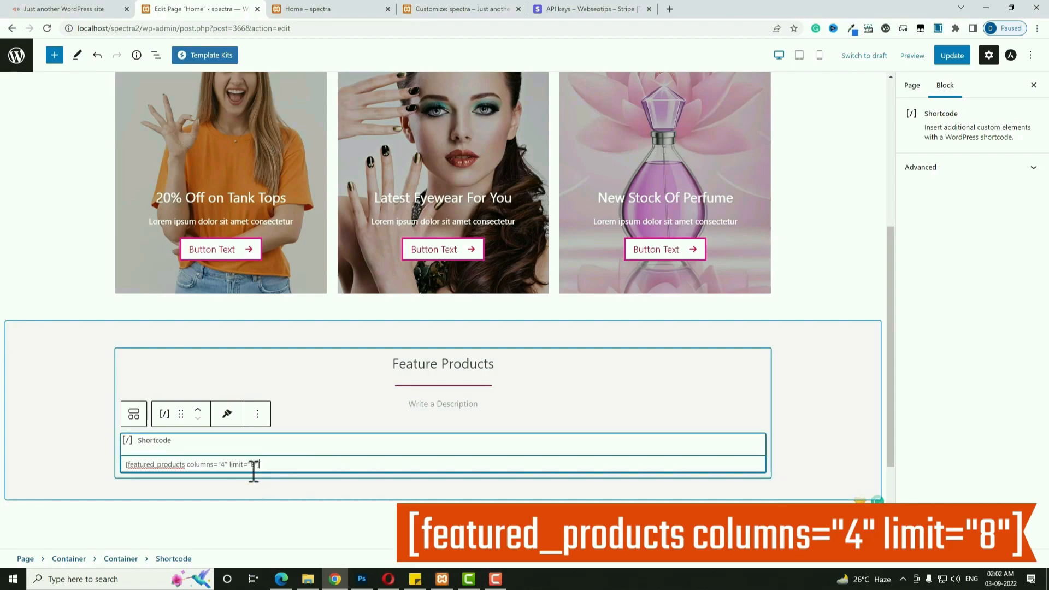
Update the Home page and preview it in a new tab.
left_click(960, 55)
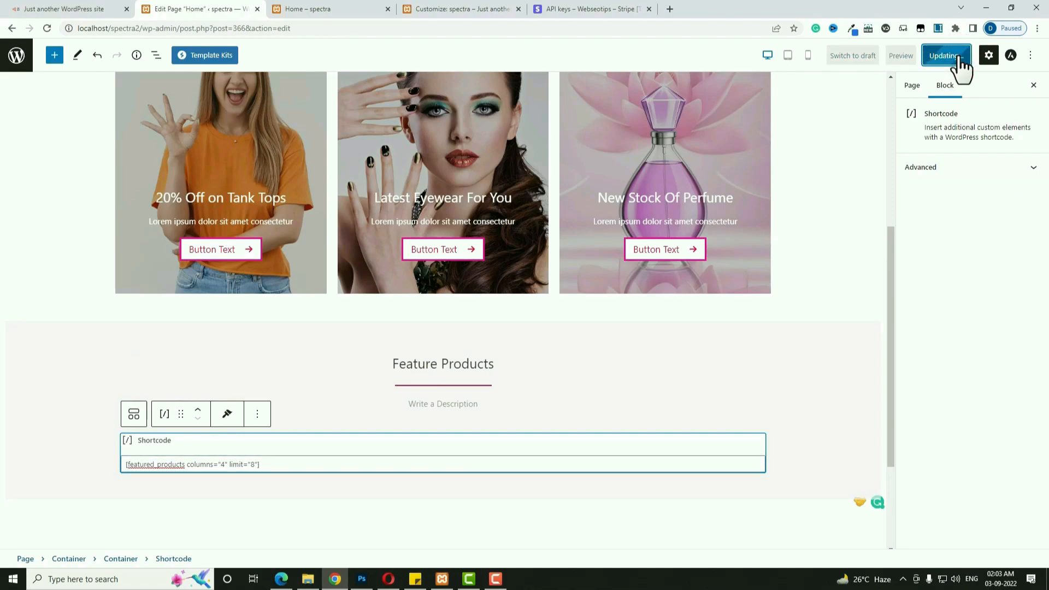
left_click(902, 57)
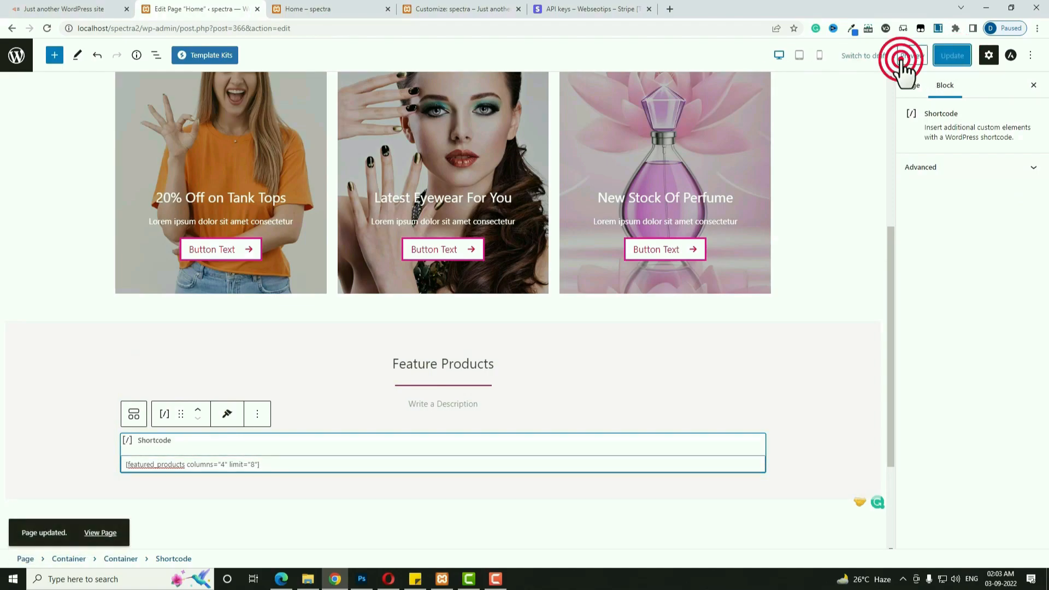
left_click(849, 155)
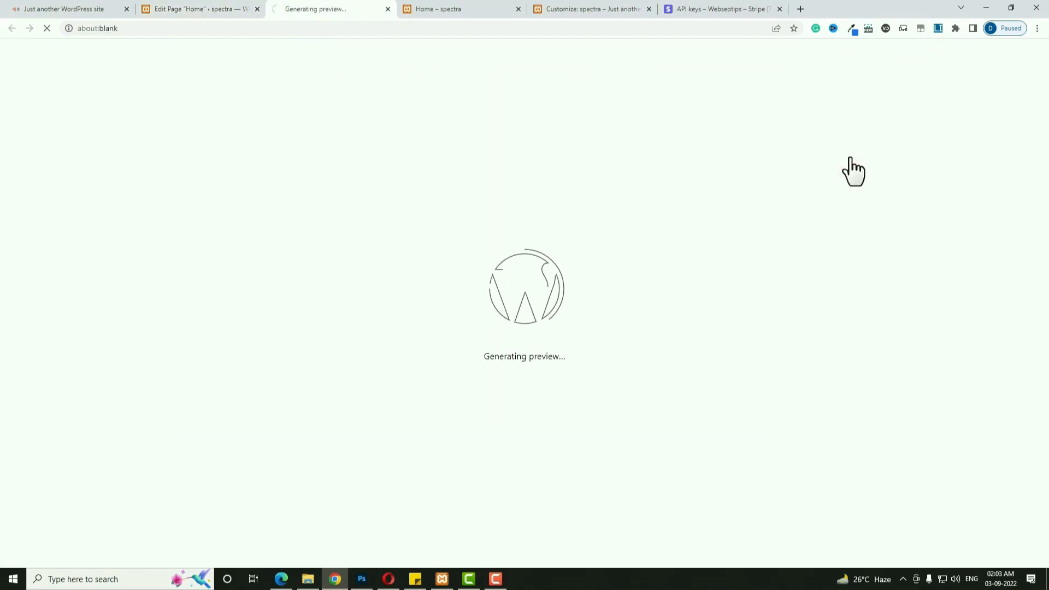
Check the preview's Feature Products shows eight sale products in four columns against the reference store.
scroll(803, 295, "down", 15)
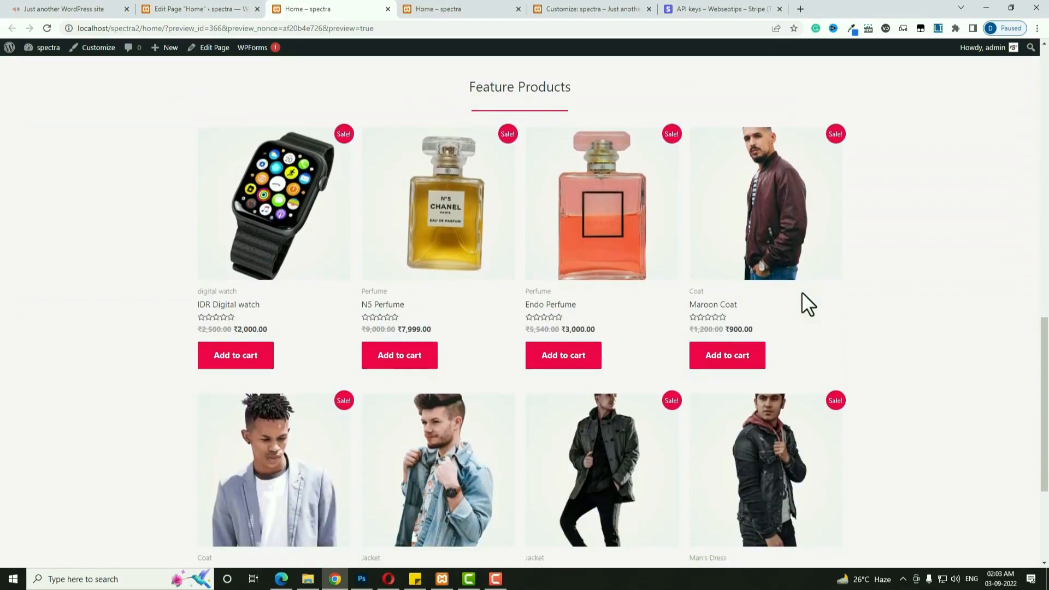
scroll(802, 292, "down", 4)
scroll(802, 292, "up", 1)
scroll(802, 293, "up", 3)
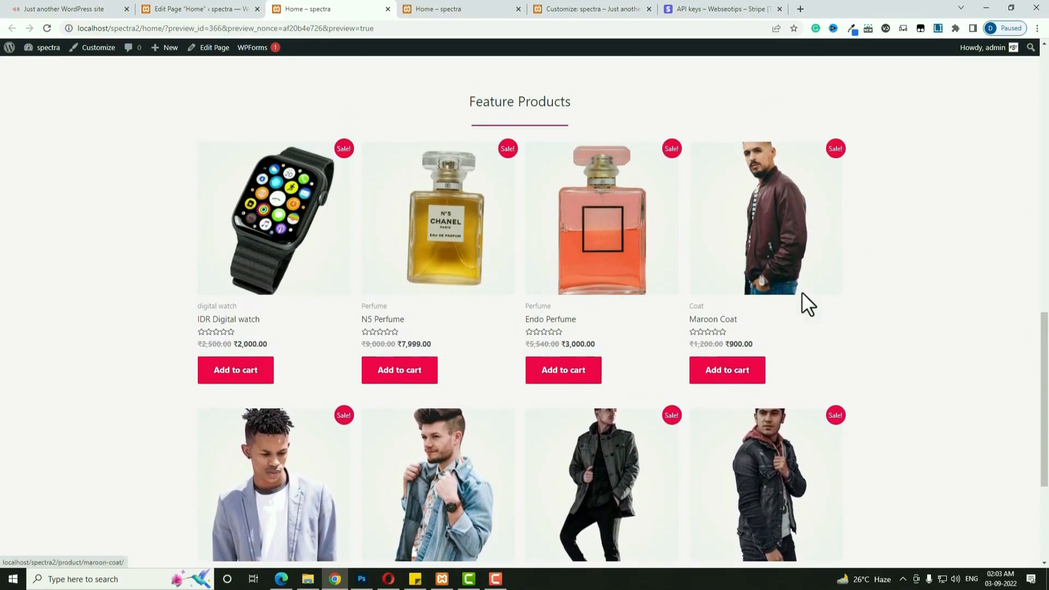
scroll(559, 330, "down", 1)
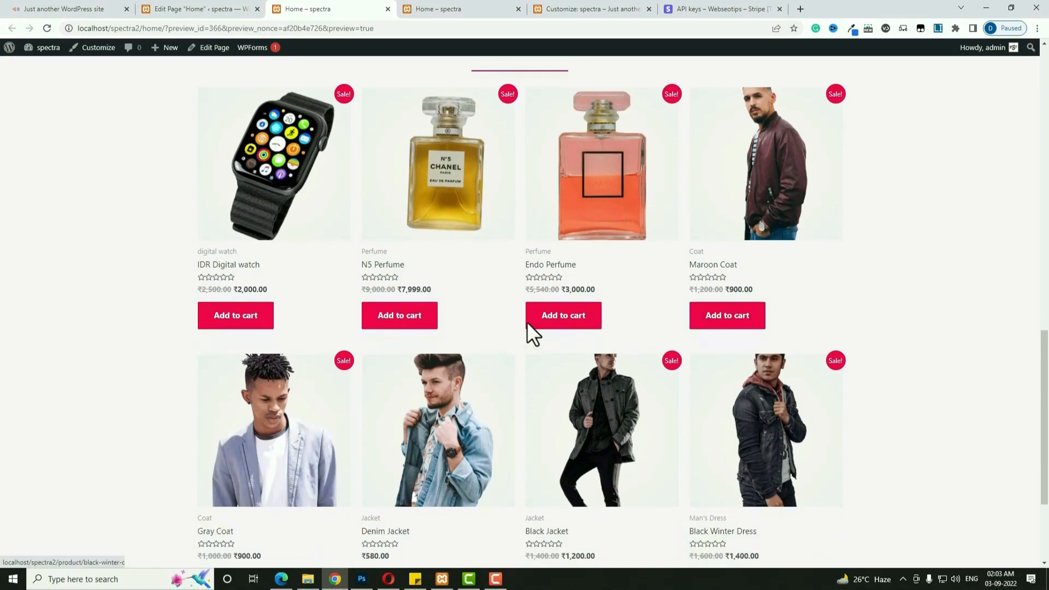
scroll(747, 255, "up", 1)
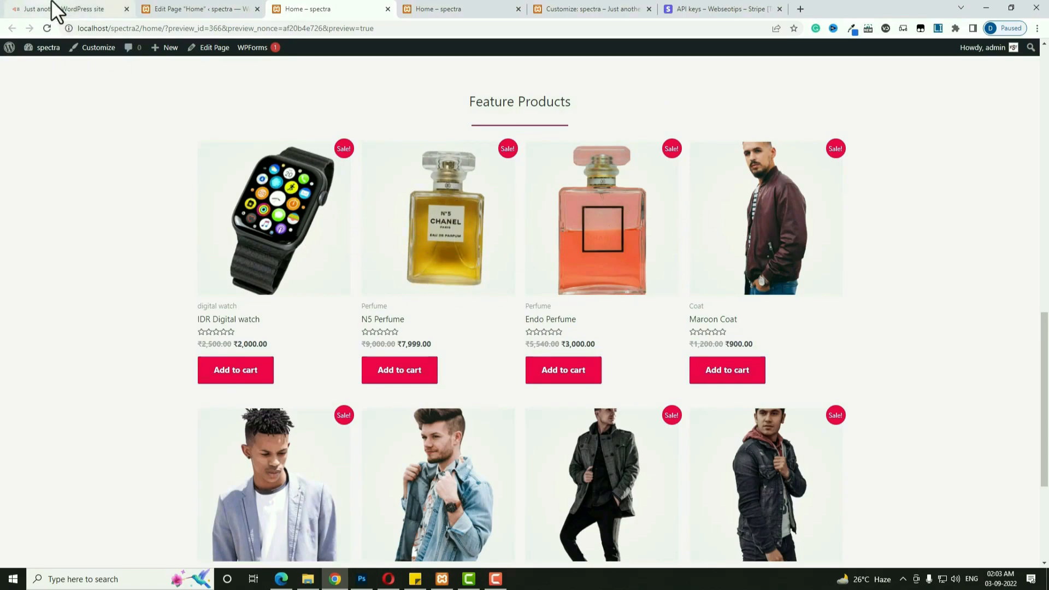
left_click(53, 7)
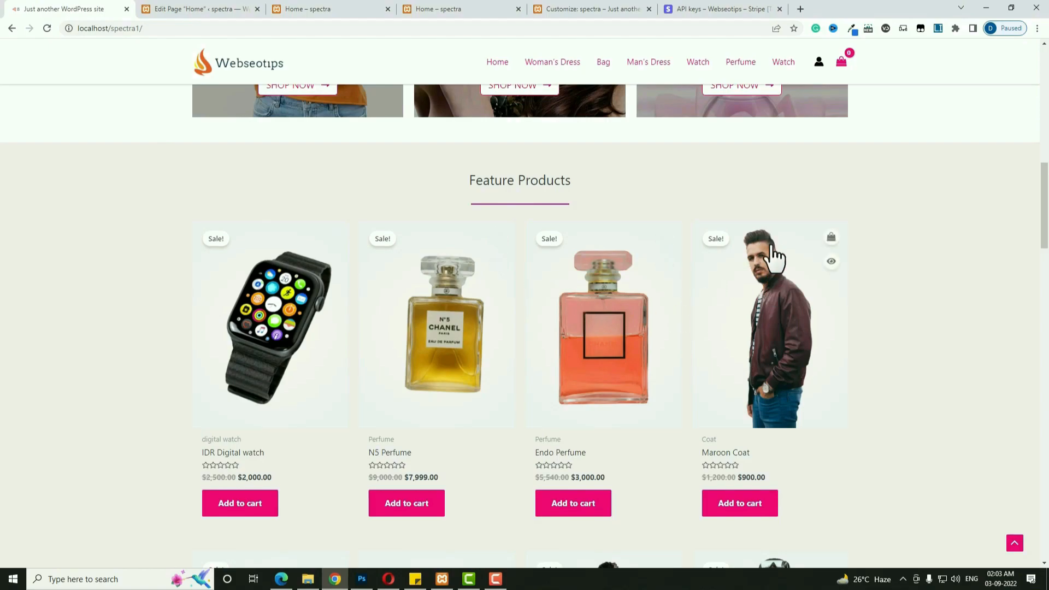
left_click(304, 9)
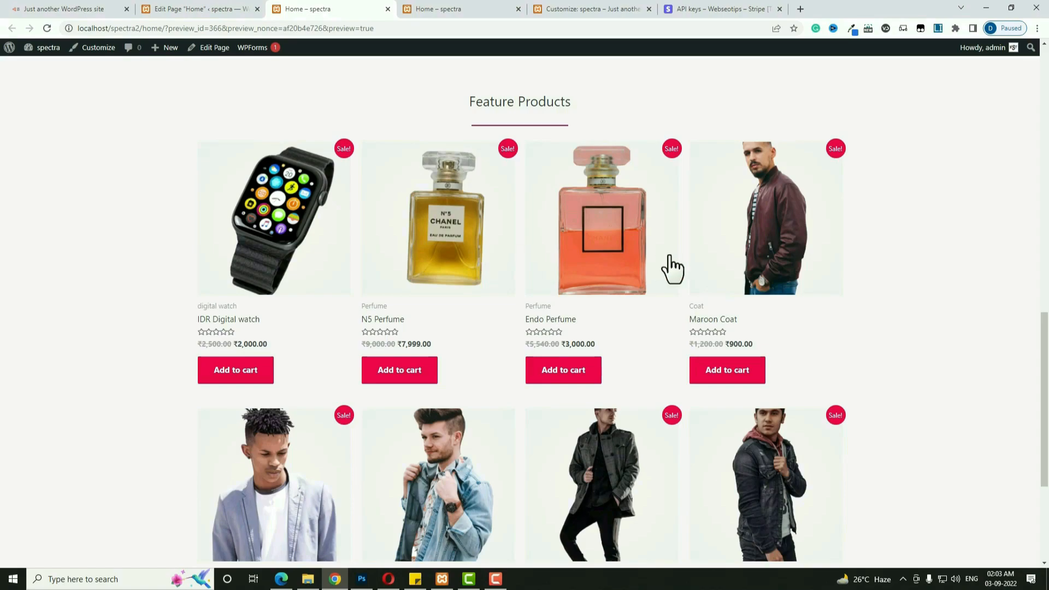
In the Astra Customizer, set WooCommerce Product Images thumbnail cropping to Uncropped and publish.
left_click(553, 9)
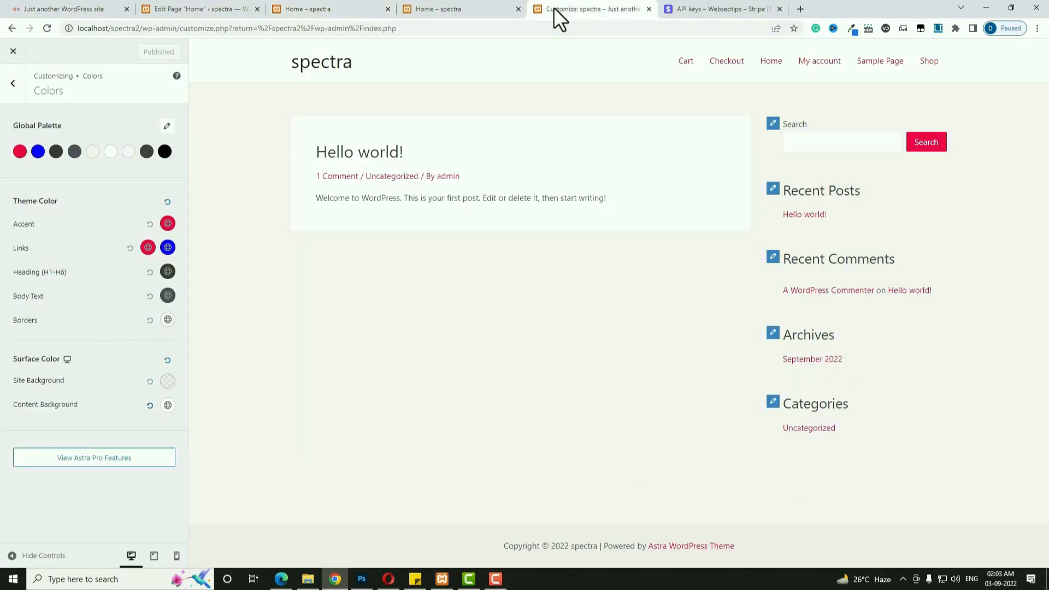
left_click(16, 82)
left_click(15, 82)
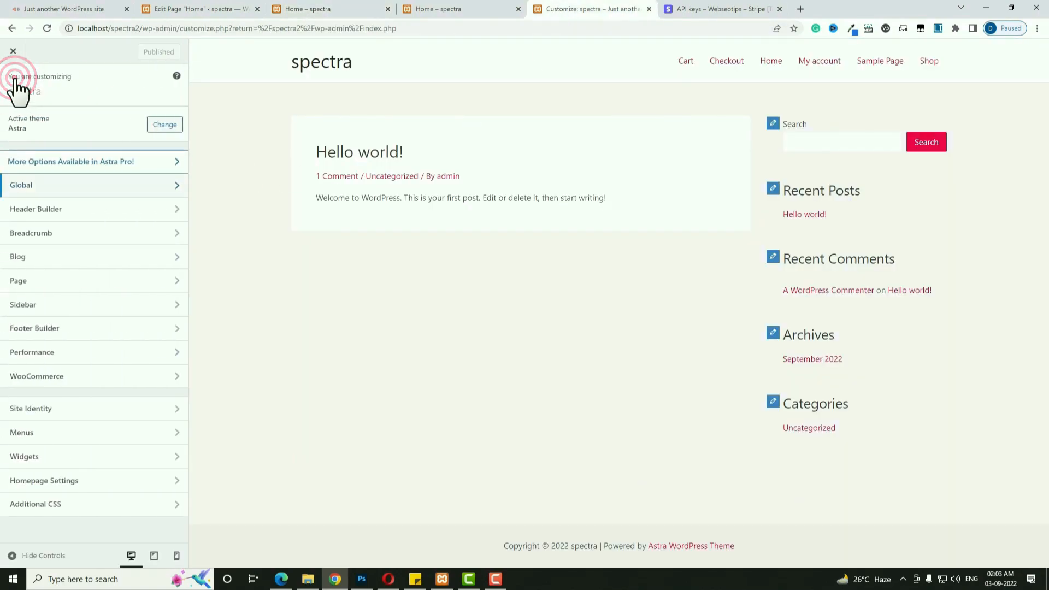
left_click(78, 377)
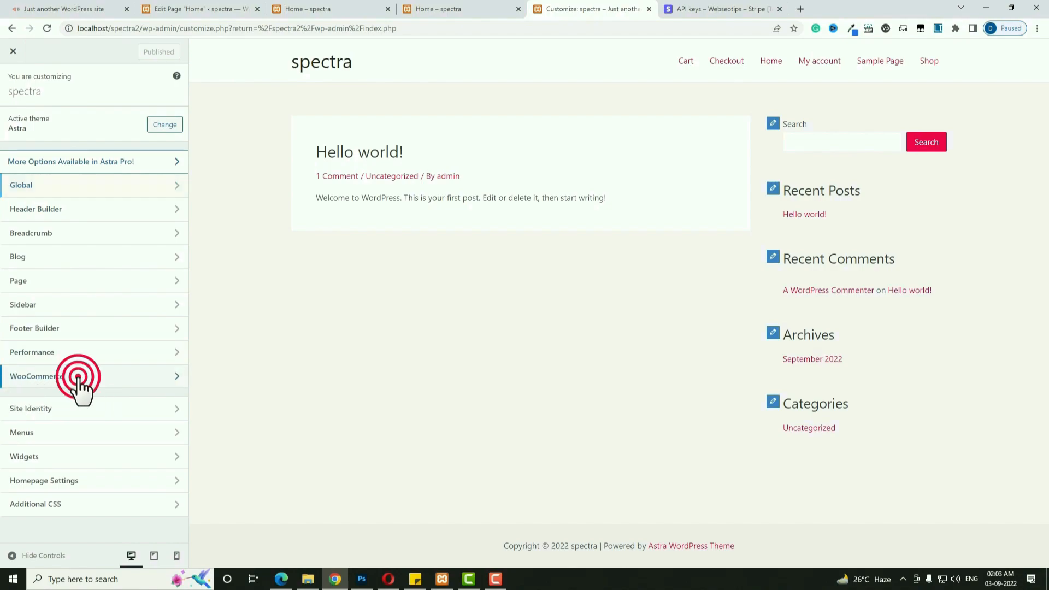
left_click(50, 234)
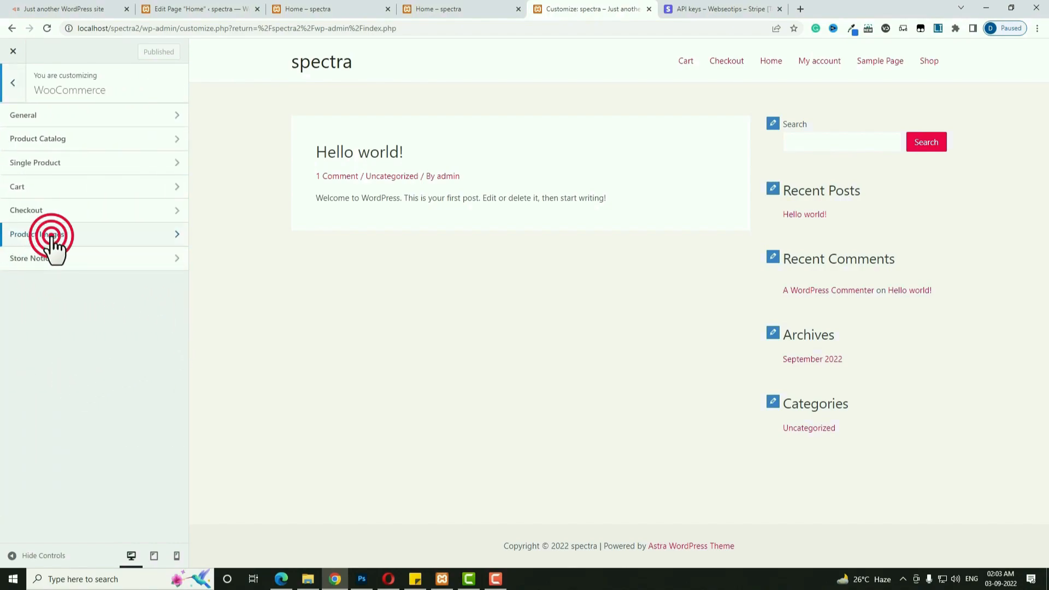
left_click(17, 314)
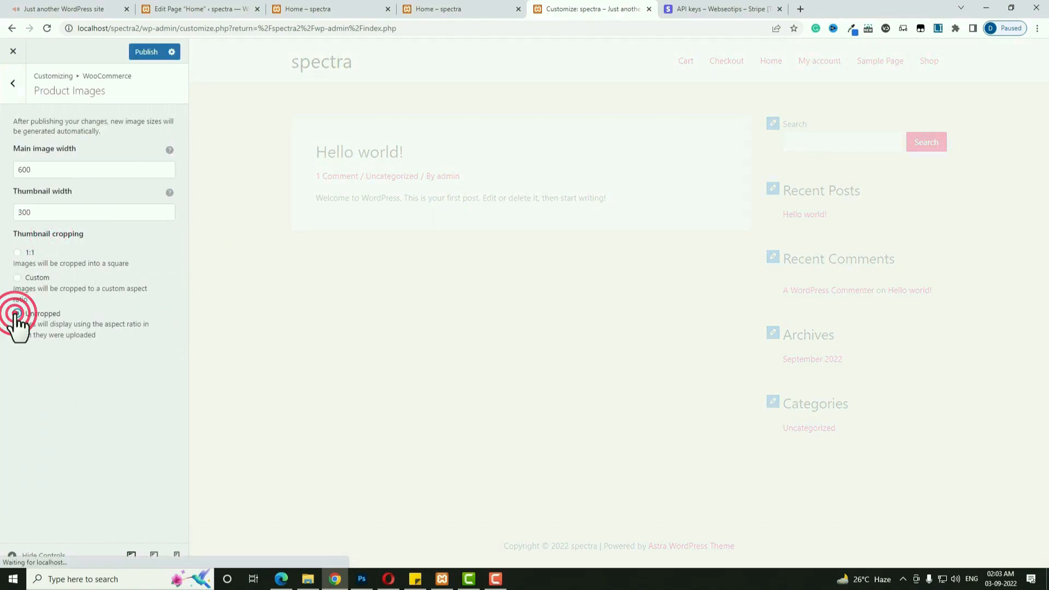
left_click(150, 54)
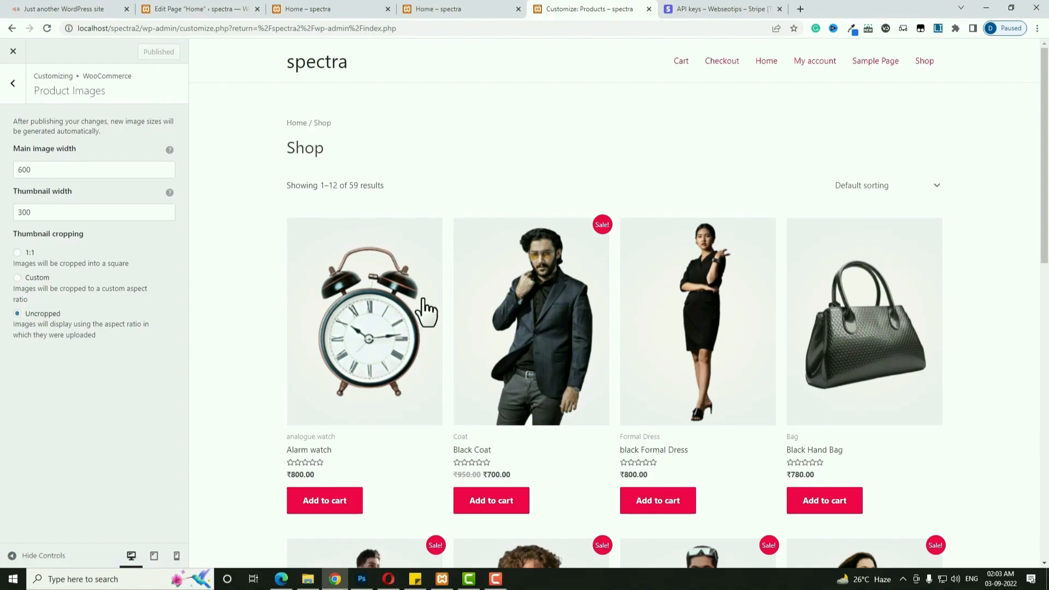
left_click(211, 10)
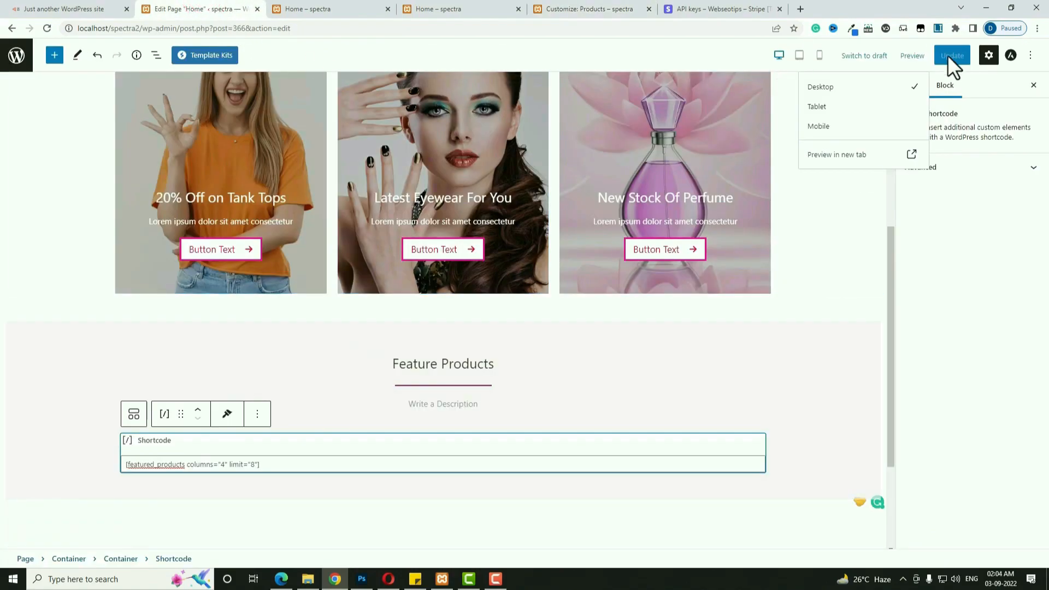
Reload the Home preview to confirm uncropped Feature Products images, comparing with the reference store.
left_click(46, 29)
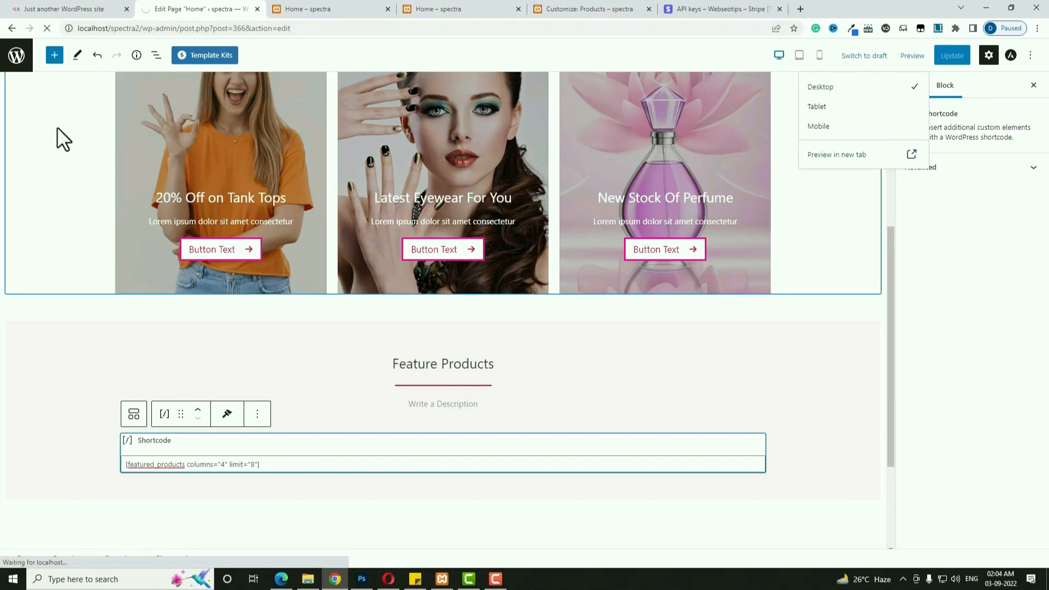
left_click(328, 9)
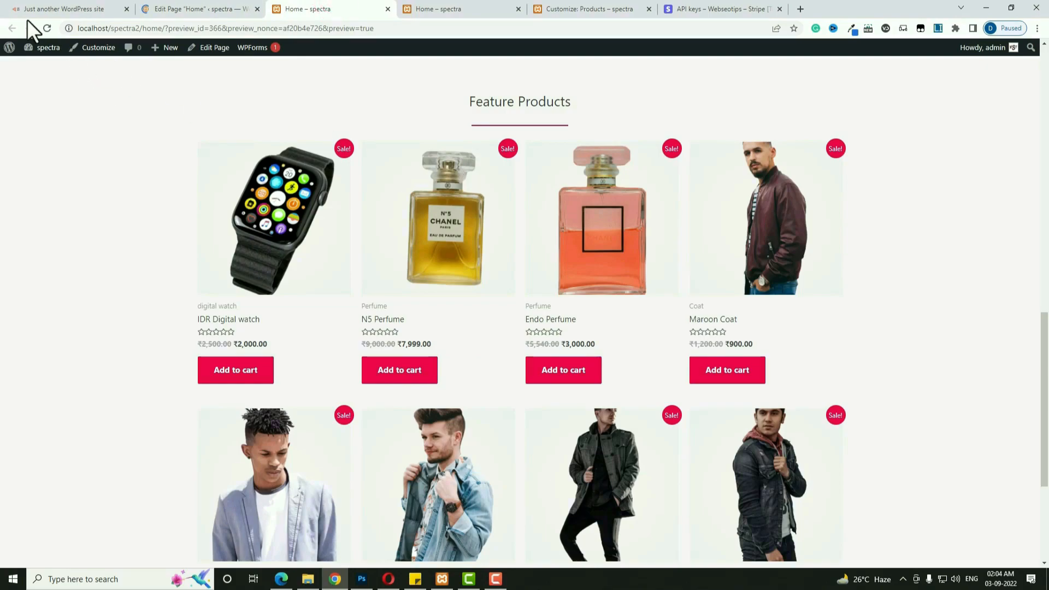
left_click(48, 28)
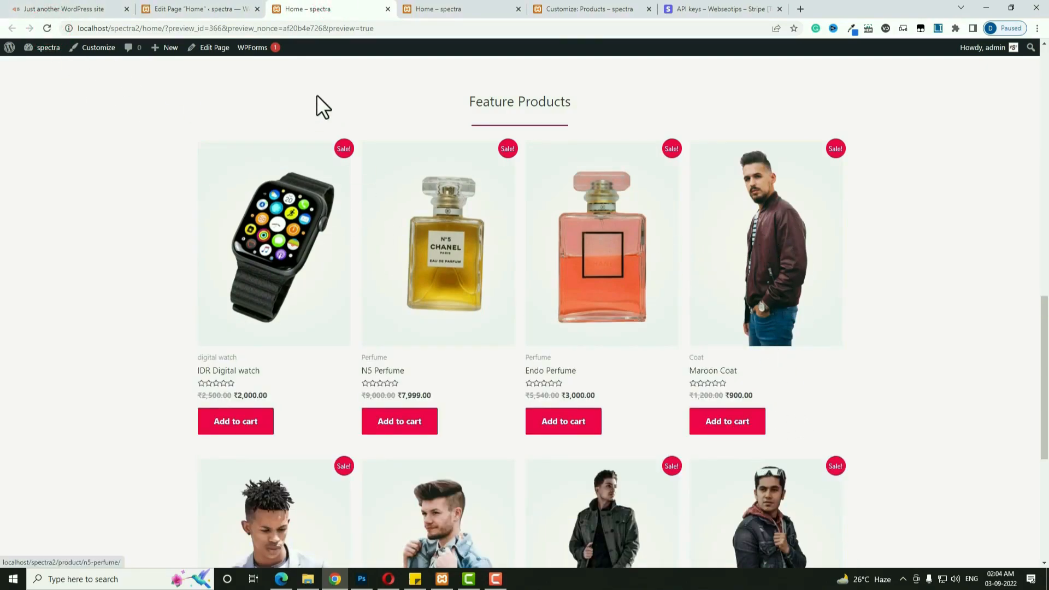
left_click(69, 9)
scroll(335, 343, "down", 4)
scroll(335, 343, "down", 9)
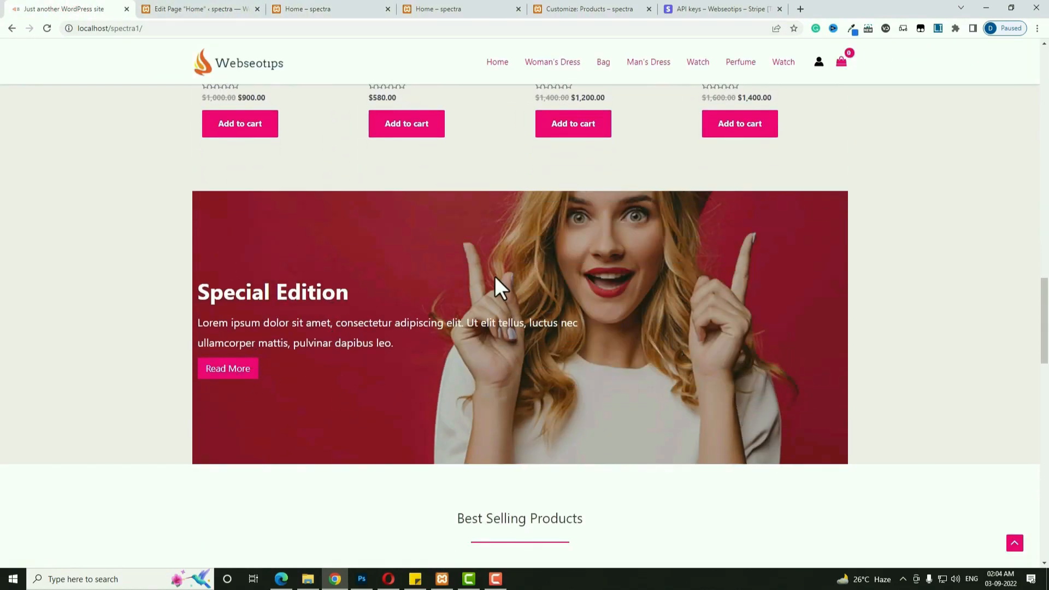
Back in the Home page editor, select the Feature Products container.
left_click(203, 7)
left_click(748, 479)
left_click(764, 420)
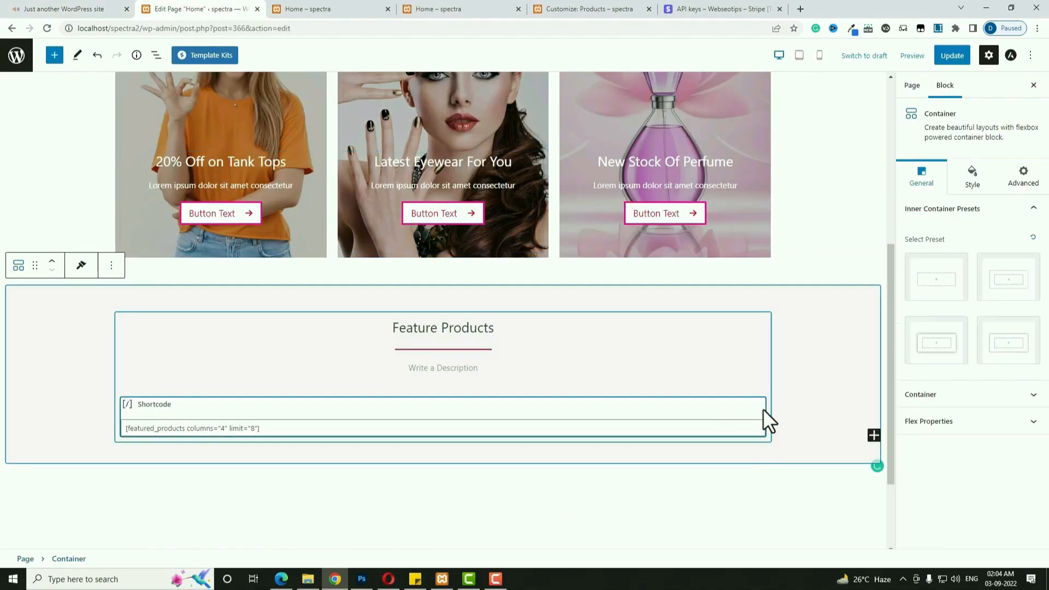
Add an empty inner container below the shortcode with a custom width of 1200px.
left_click(874, 436)
left_click(734, 513)
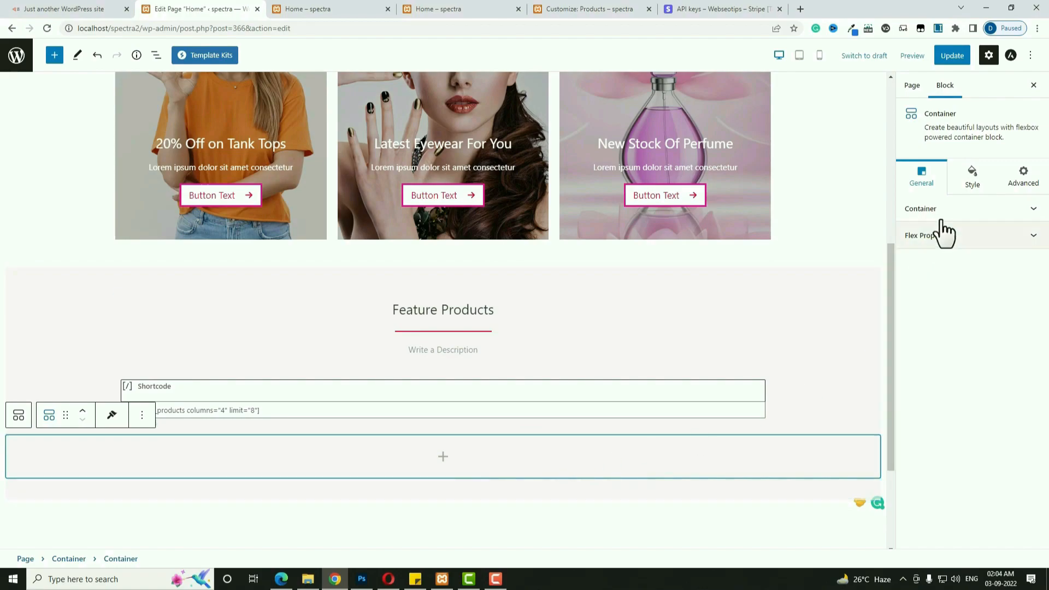
left_click(936, 180)
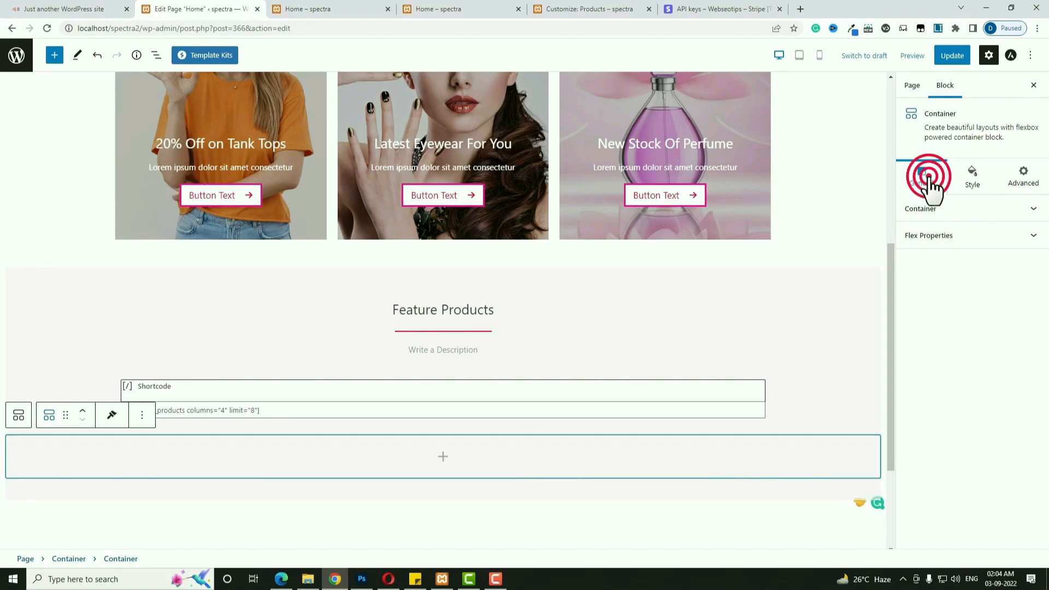
left_click(931, 209)
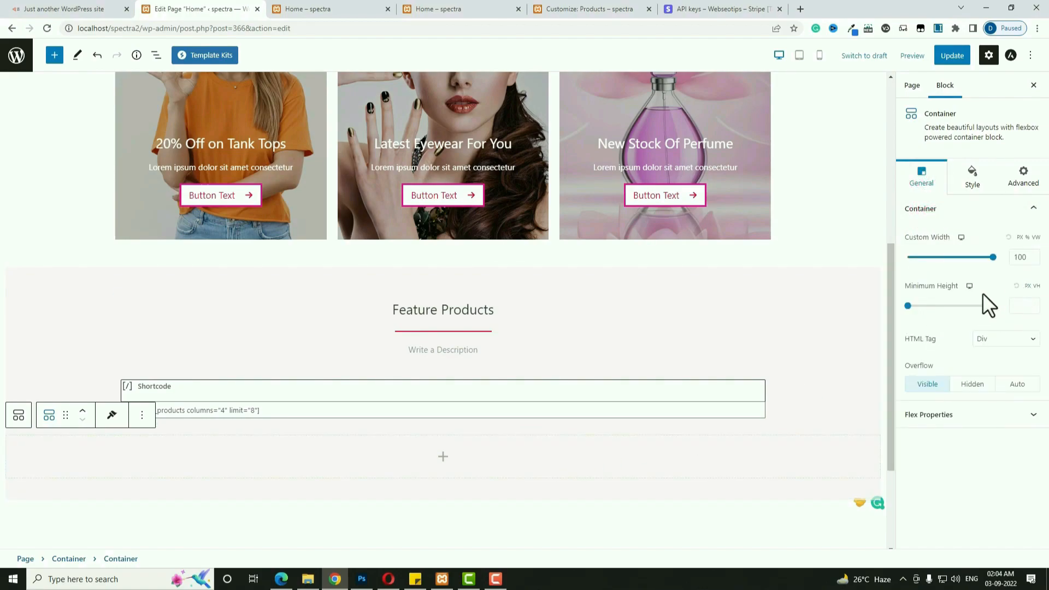
left_click(1020, 237)
double_click(1020, 261)
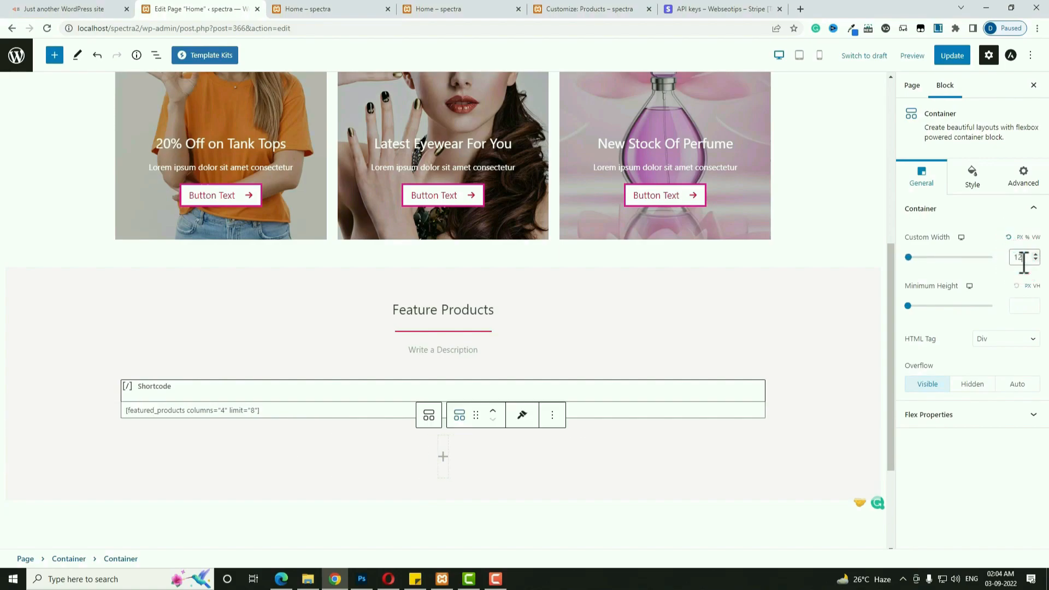
type("00")
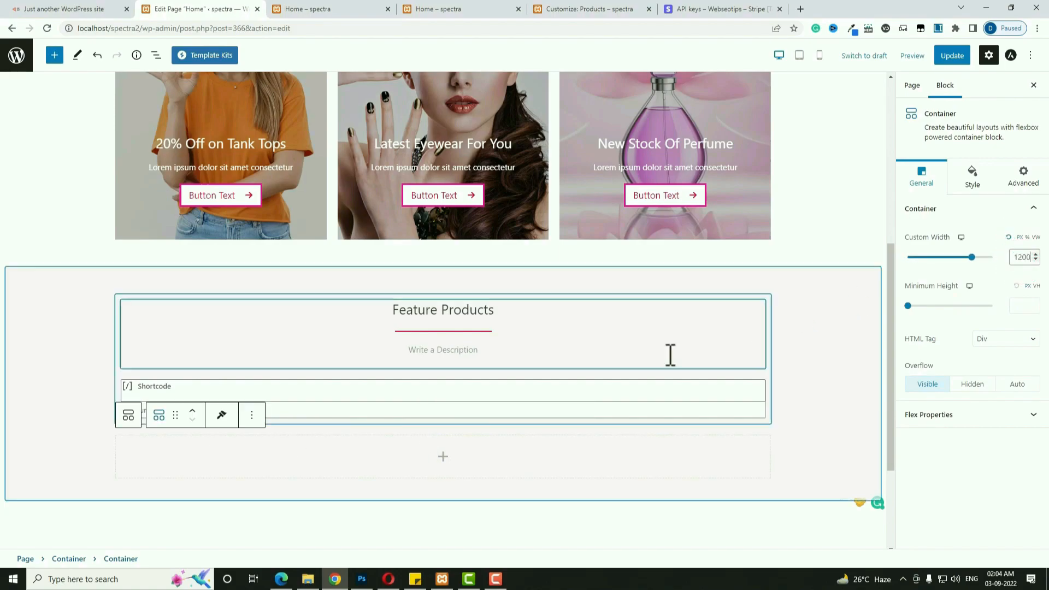
Unlink the margin sides and set the inner container's top margin to 60.
left_click(979, 181)
left_click(961, 375)
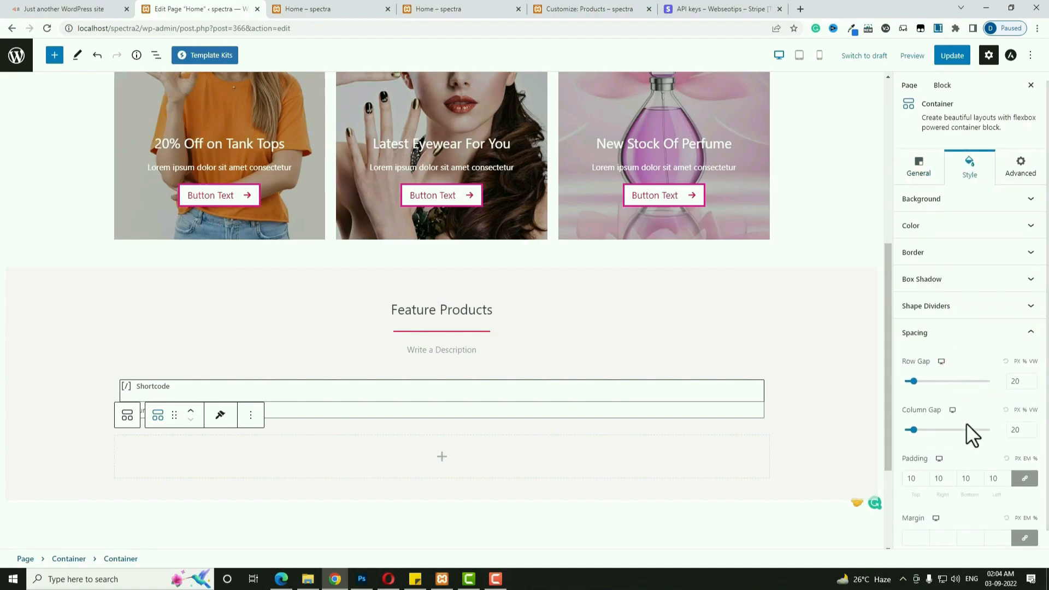
double_click(914, 479)
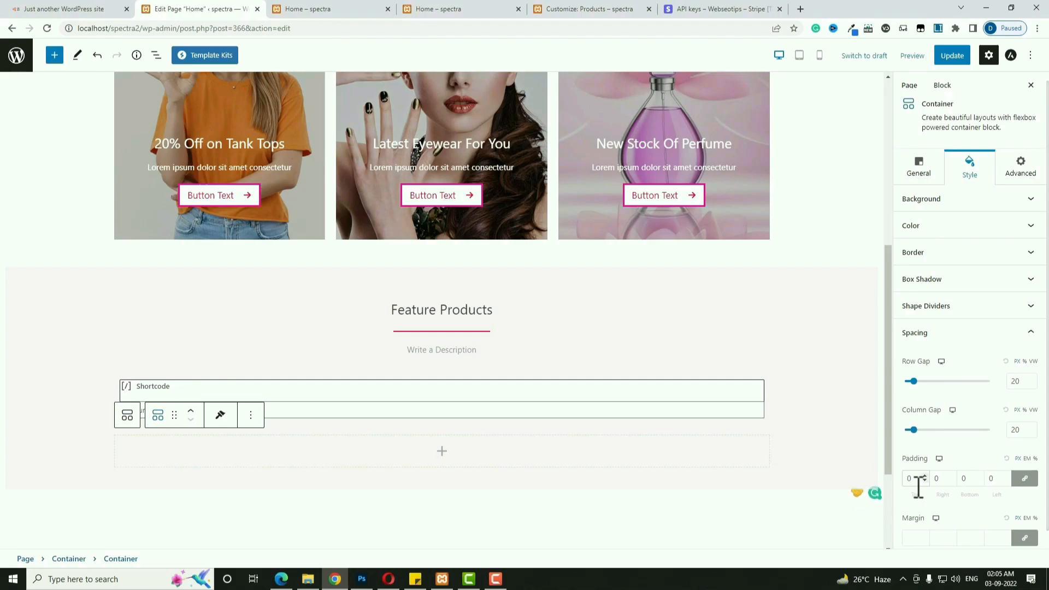
left_click(1025, 540)
double_click(918, 539)
type("6")
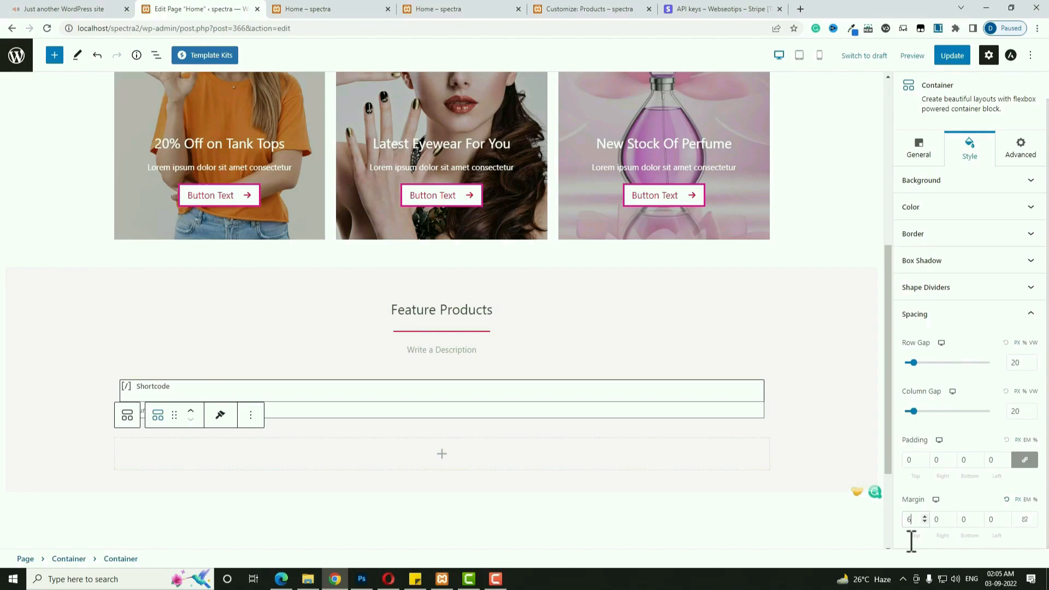
type("0")
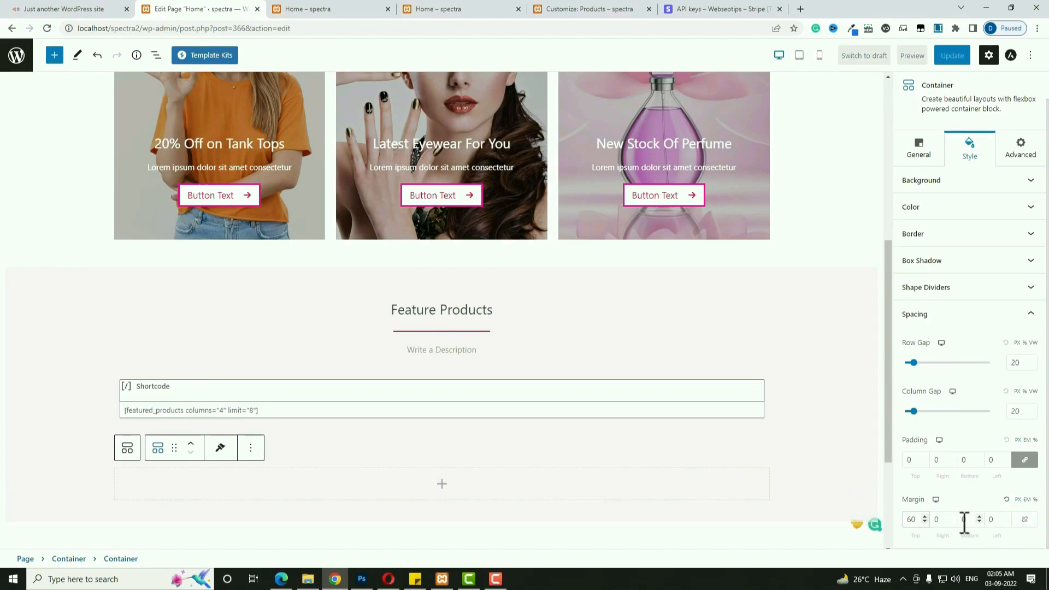
Set the container's background to the Media Library image of a smiling woman on red.
left_click(965, 188)
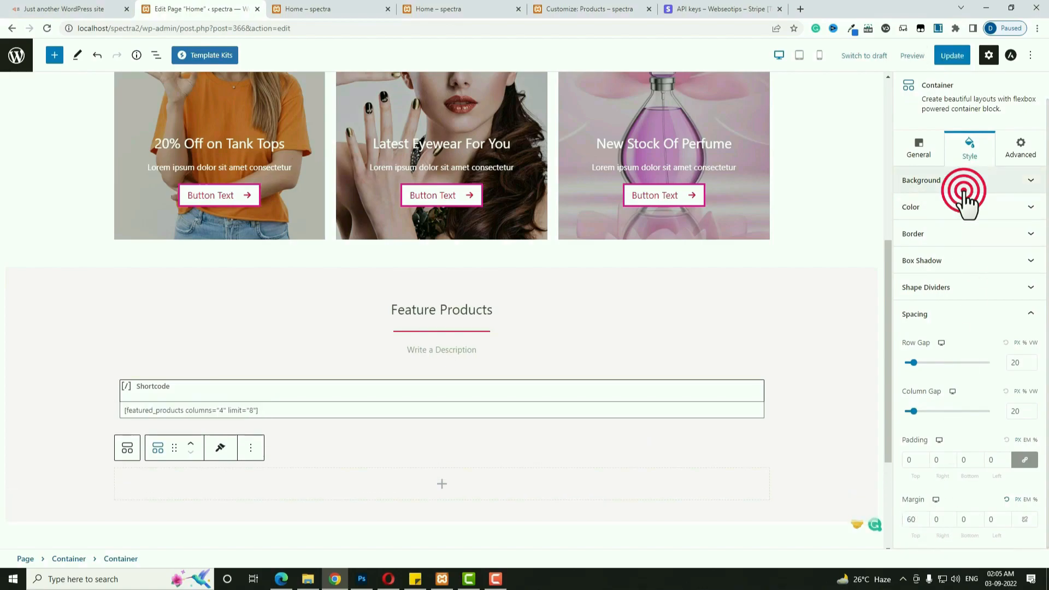
left_click(1013, 239)
left_click(975, 305)
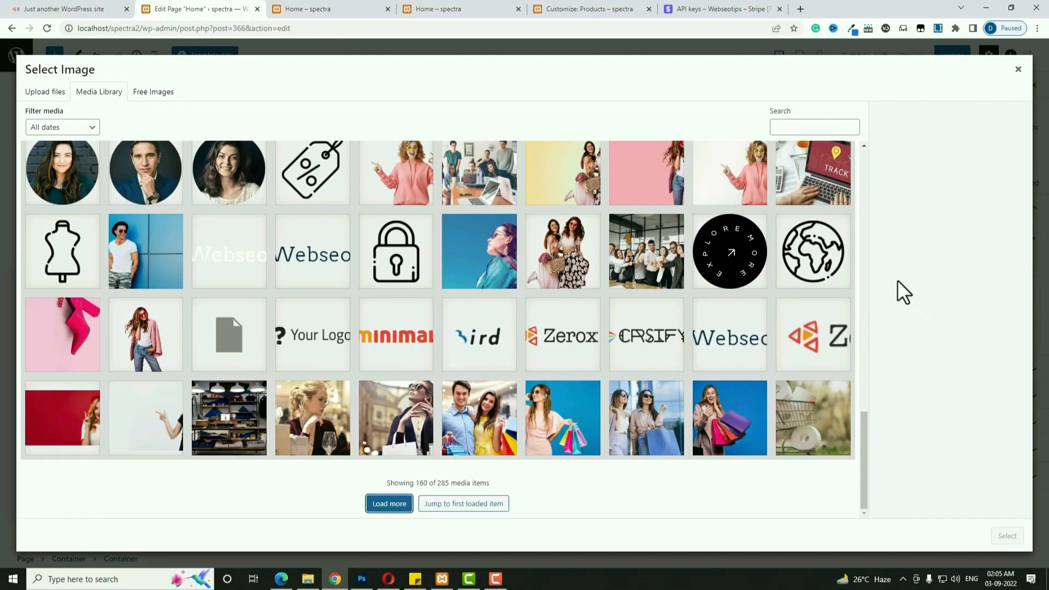
left_click(57, 426)
left_click(1006, 536)
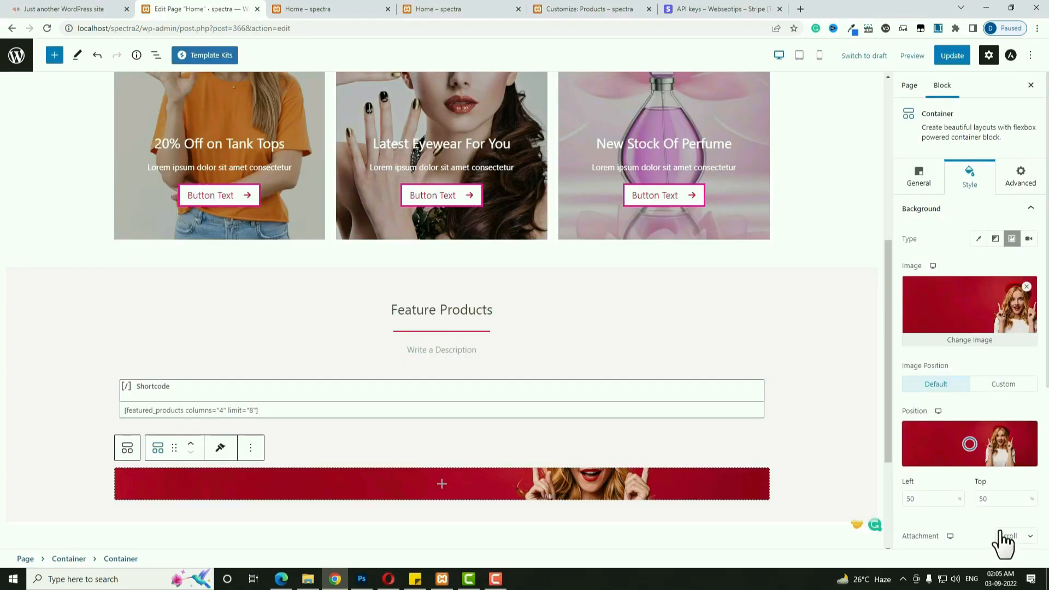
left_click(919, 178)
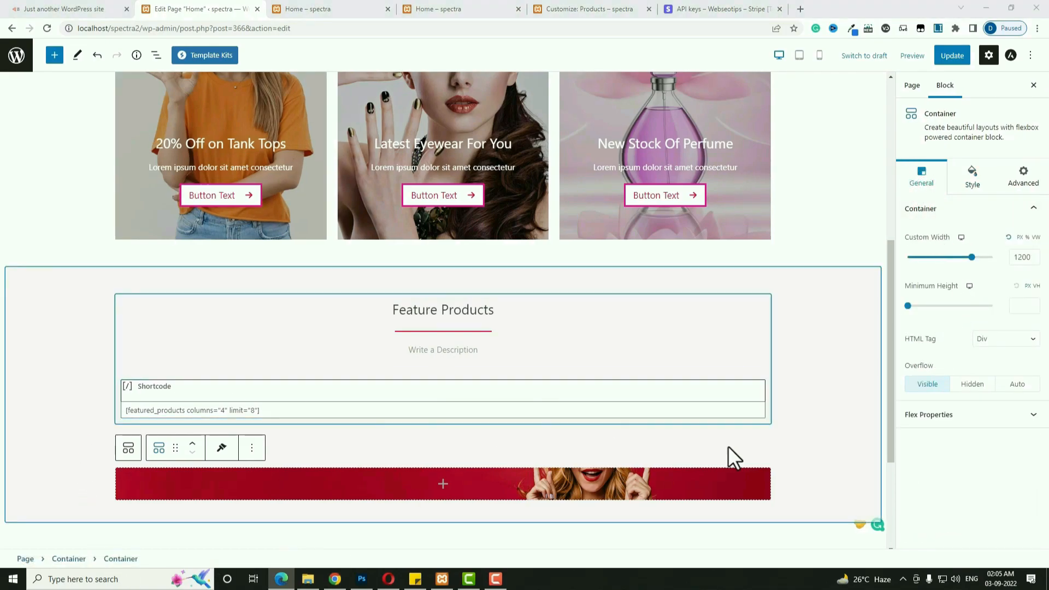
Set the banner's minimum height to 500 on desktop and 400 on tablet.
left_click(1016, 308)
type("5")
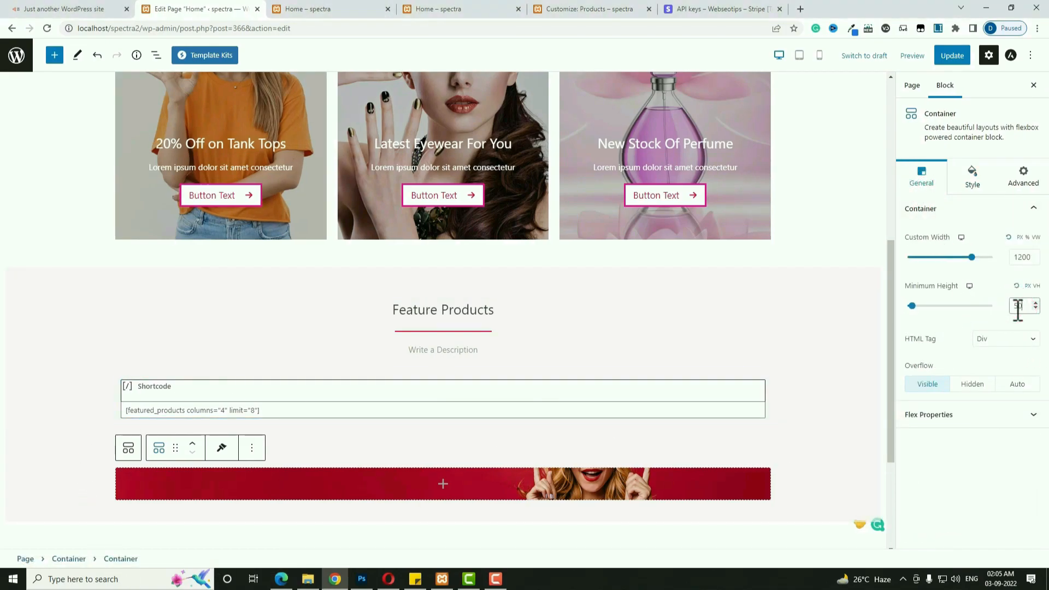
type("00")
left_click(970, 286)
left_click(979, 286)
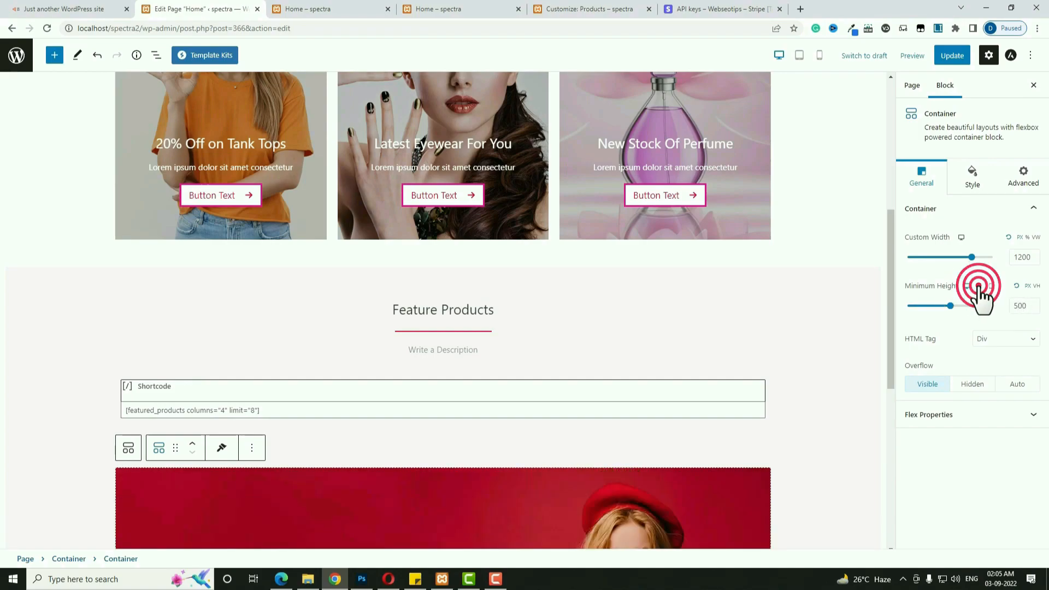
left_click(1016, 306)
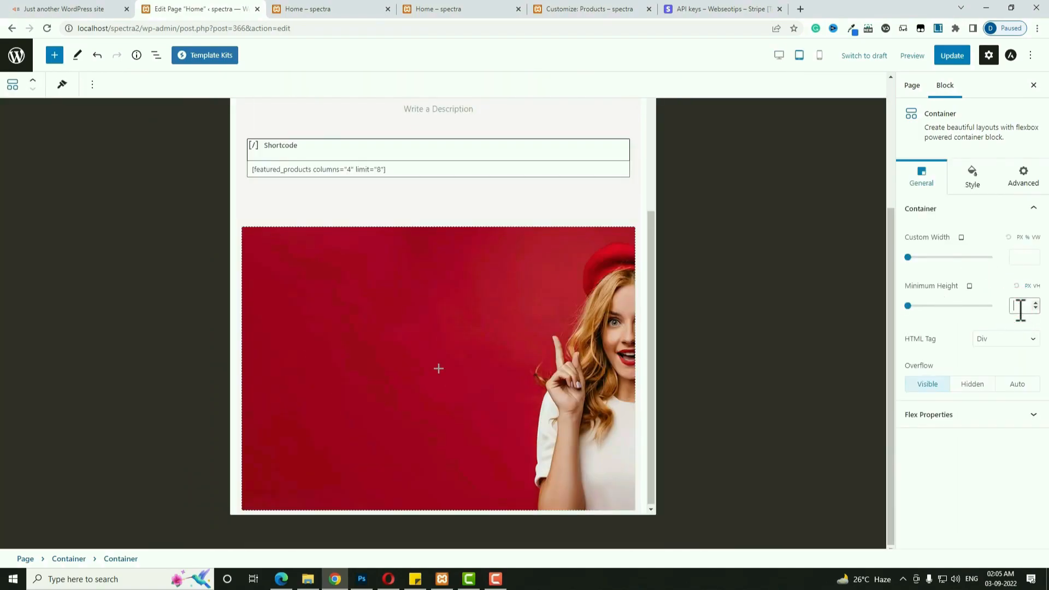
type("400")
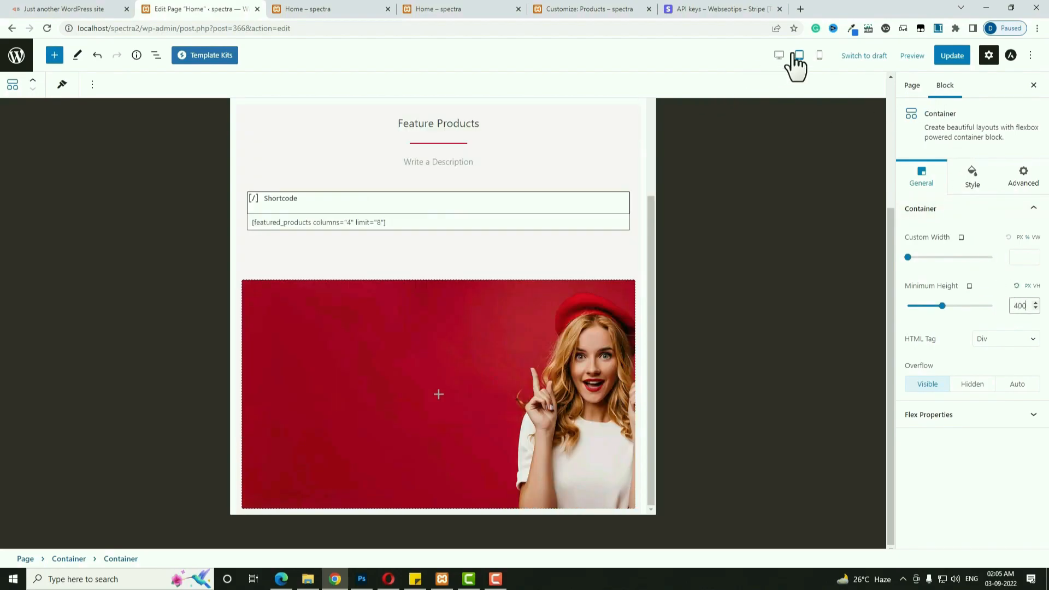
left_click(780, 56)
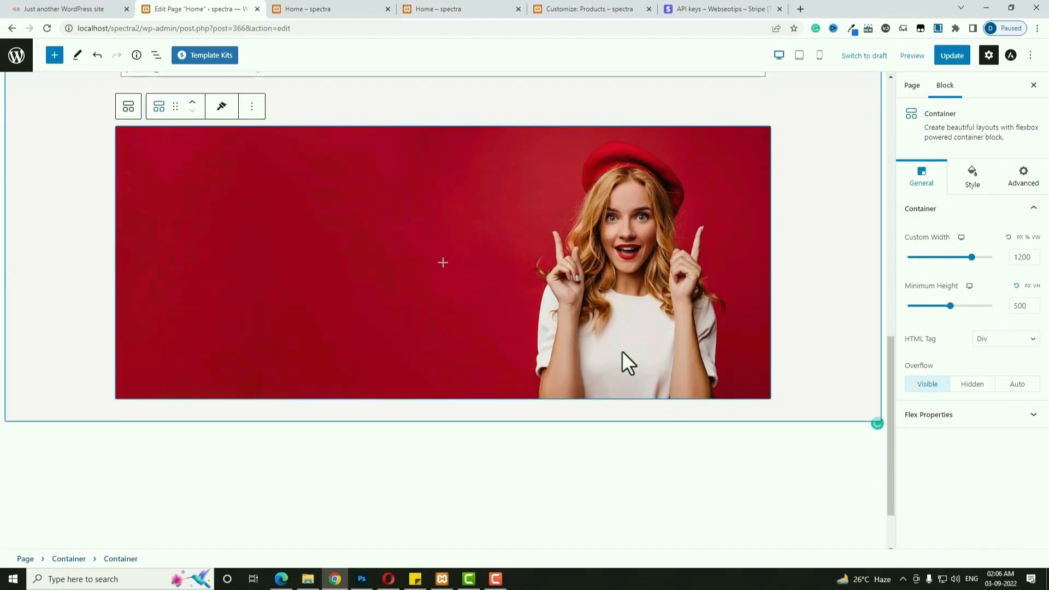
Make the banner background image Fixed, positioned Left 100.
left_click(972, 176)
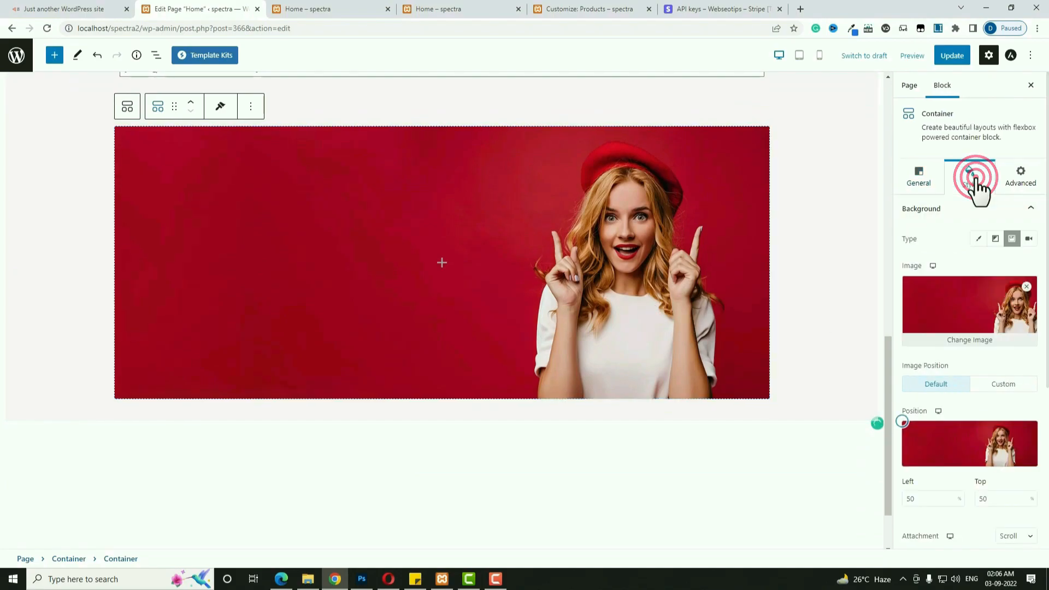
scroll(1028, 405, "down", 2)
left_click(1025, 427)
left_click(1010, 440)
scroll(667, 335, "down", 1)
scroll(667, 335, "up", 3)
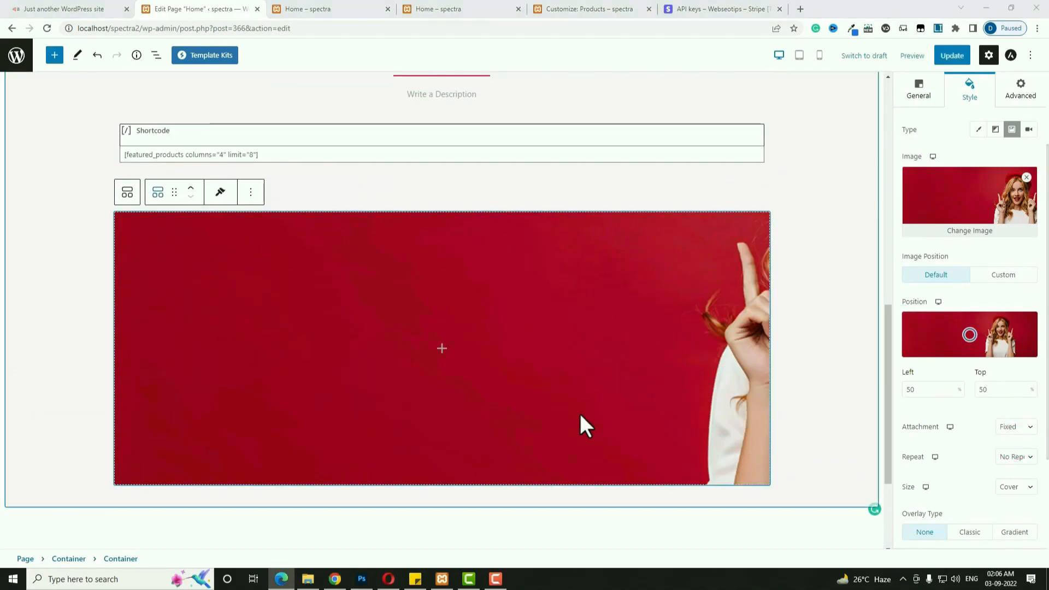
left_click(910, 389)
type("100")
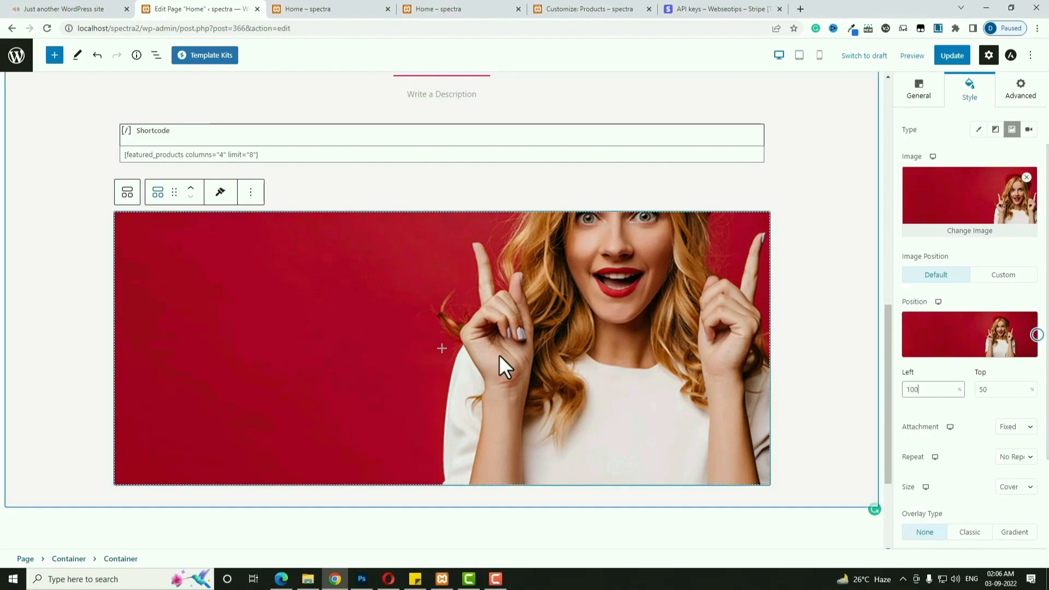
scroll(499, 355, "up", 3)
scroll(499, 355, "down", 4)
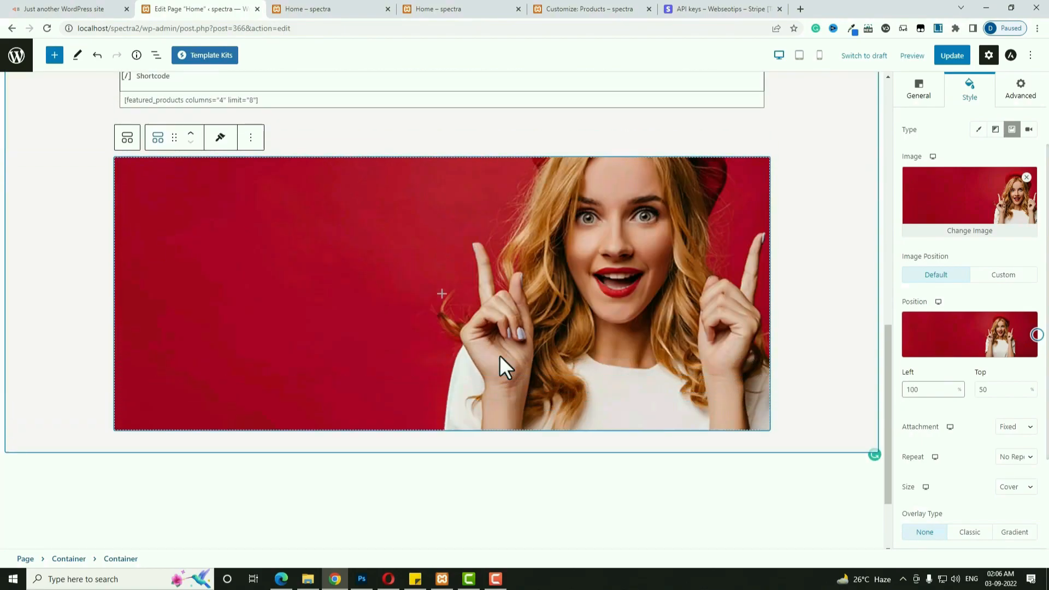
left_click(442, 296)
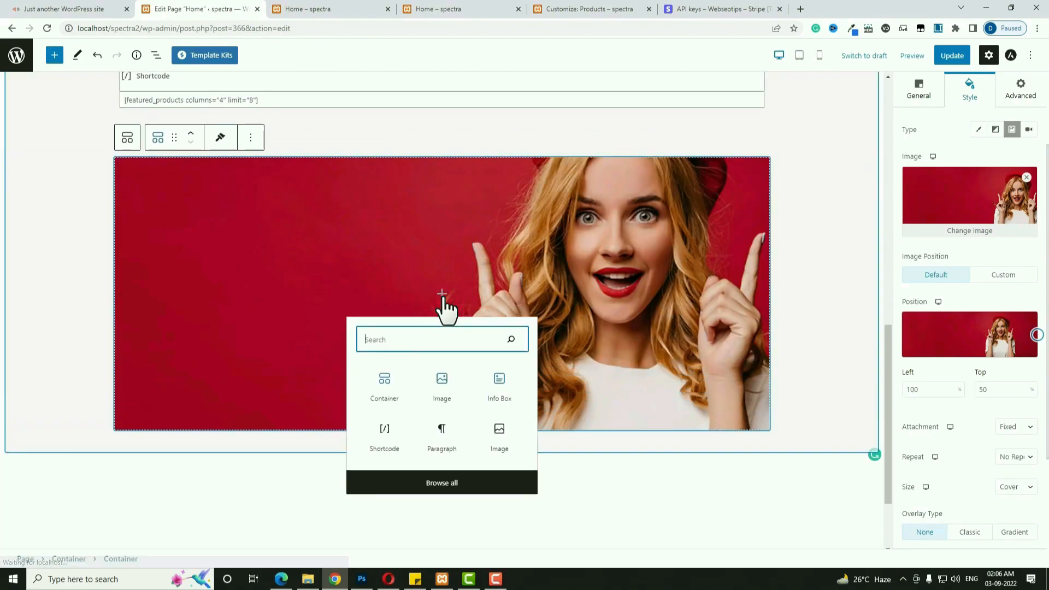
Insert a left-aligned Info Box preset with a button into the banner, with its icon disabled.
left_click(500, 382)
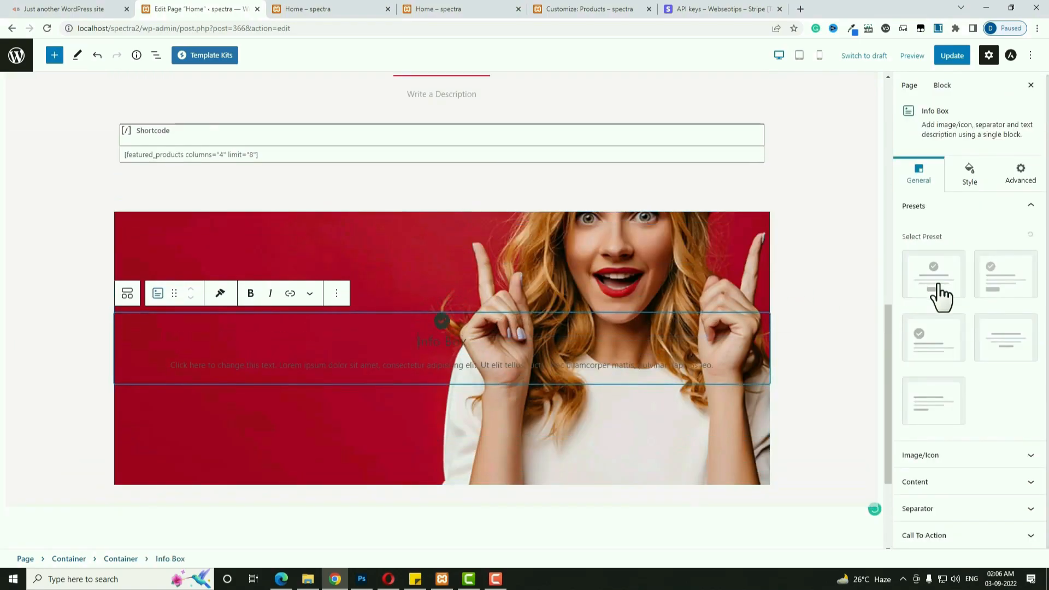
left_click(1001, 281)
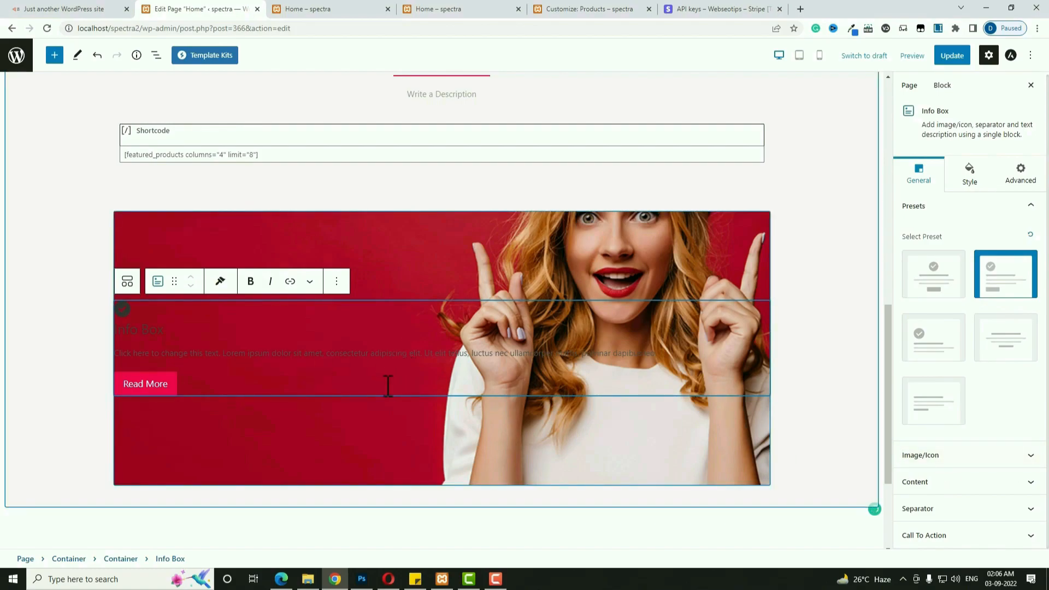
left_click(962, 456)
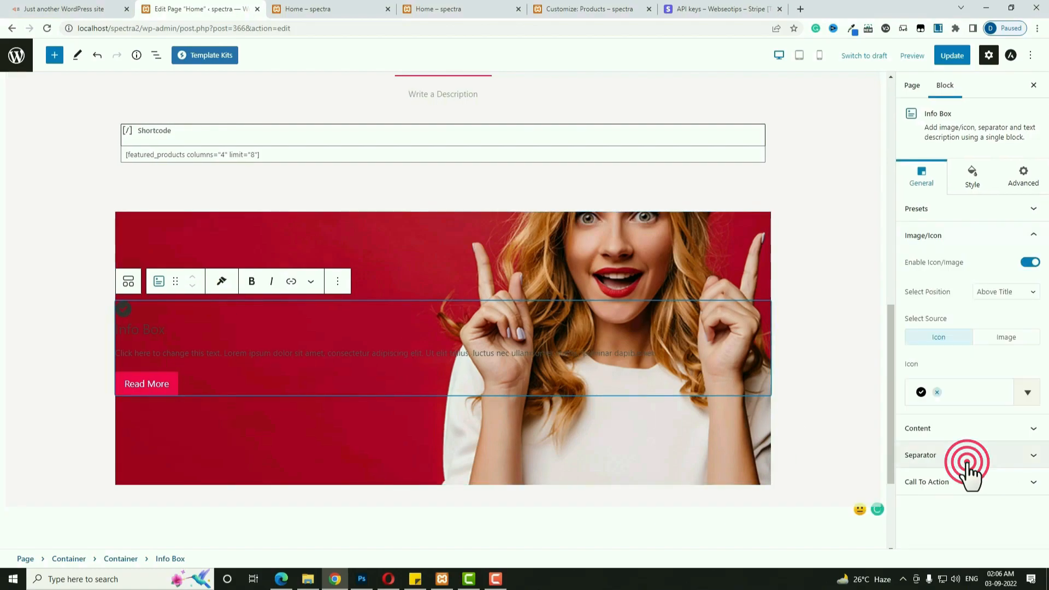
left_click(1030, 264)
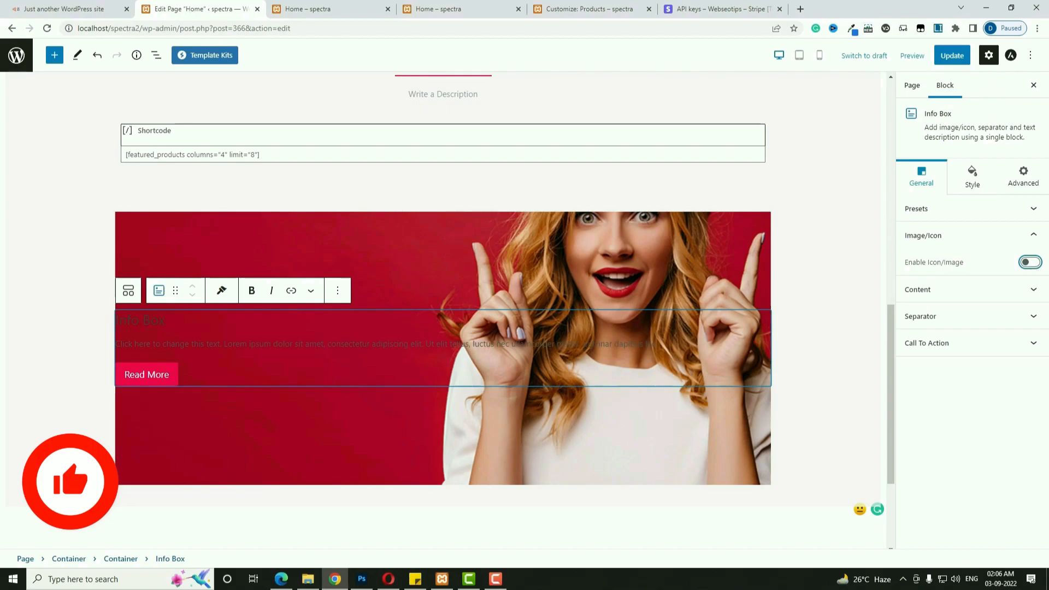
Paste 'Special Edition' as the Info Box title and a shorter Lorem ipsum description.
triple_click(153, 323)
type("Special Edition")
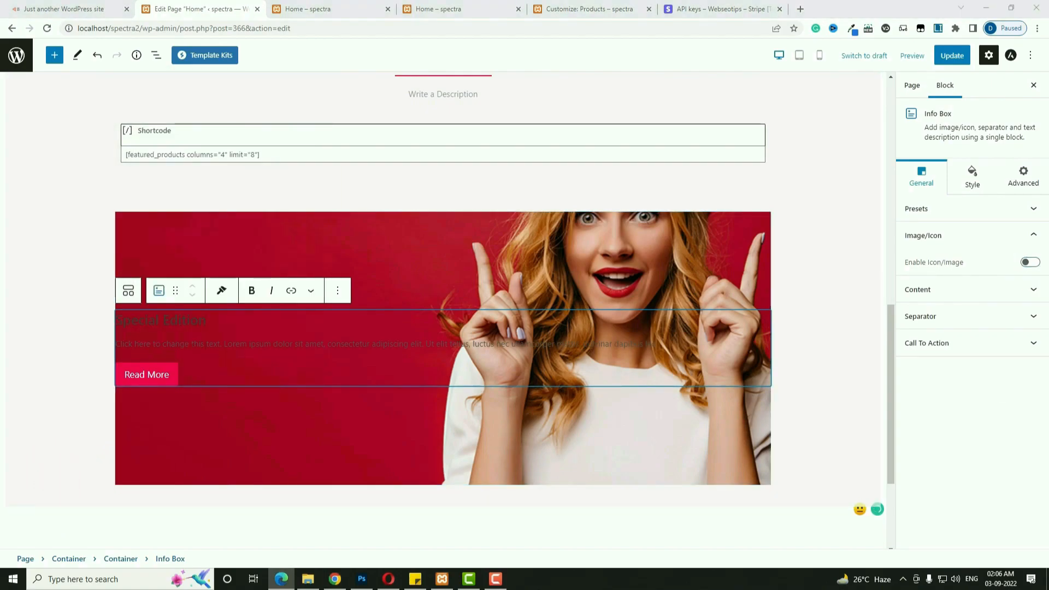
triple_click(224, 343)
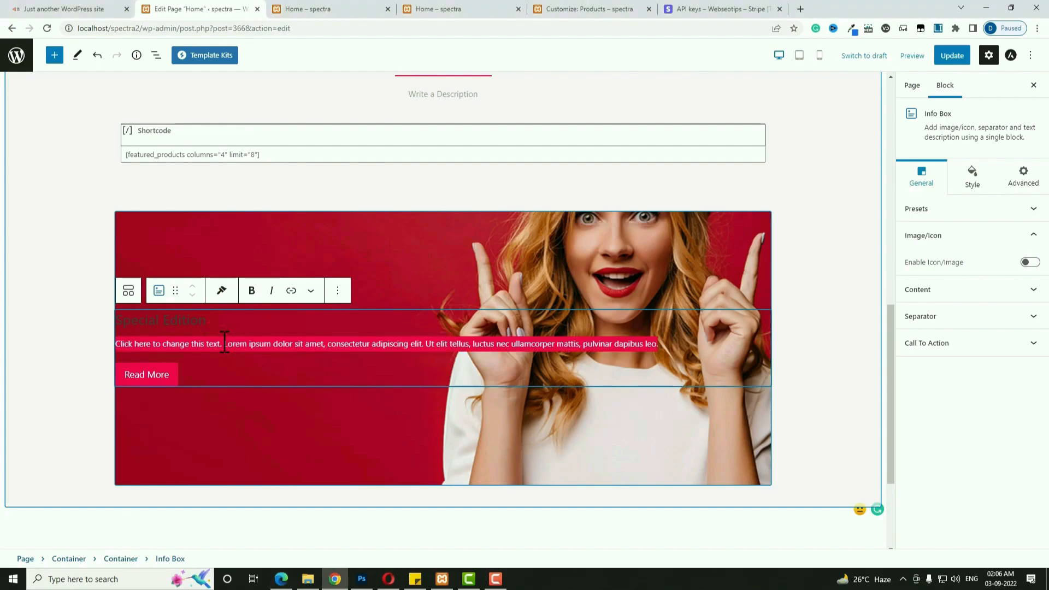
type("Lorem ipsum dolor sit amet, consectetur adipiscing elit. Ut elit tellus, luctus nec ullamcorper mattis, pulvinar dapibus leo.")
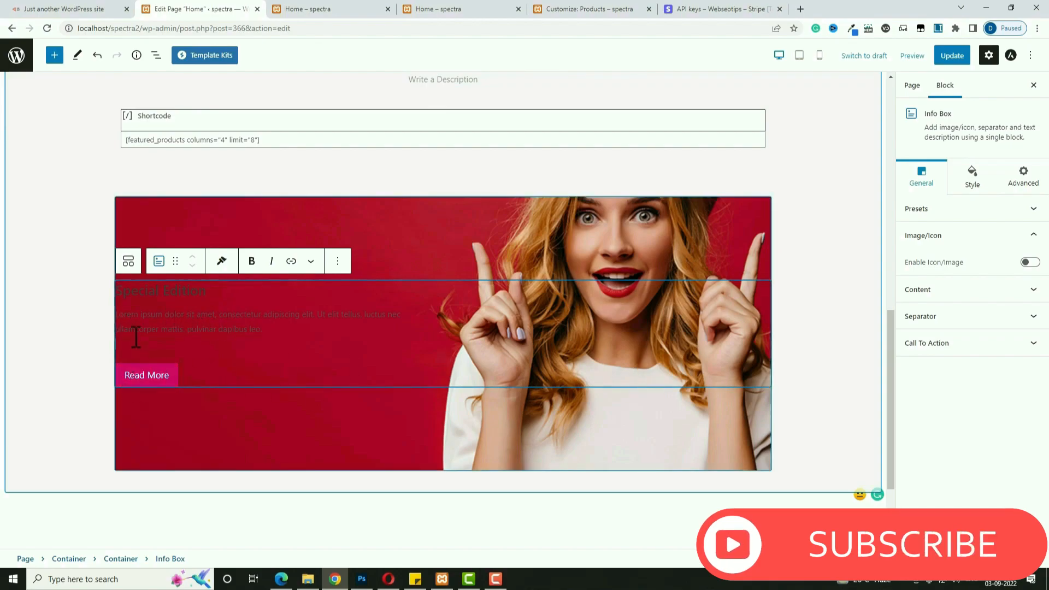
left_click(248, 365)
Give the Info Box a left padding of 20 with sides unlinked.
left_click(975, 185)
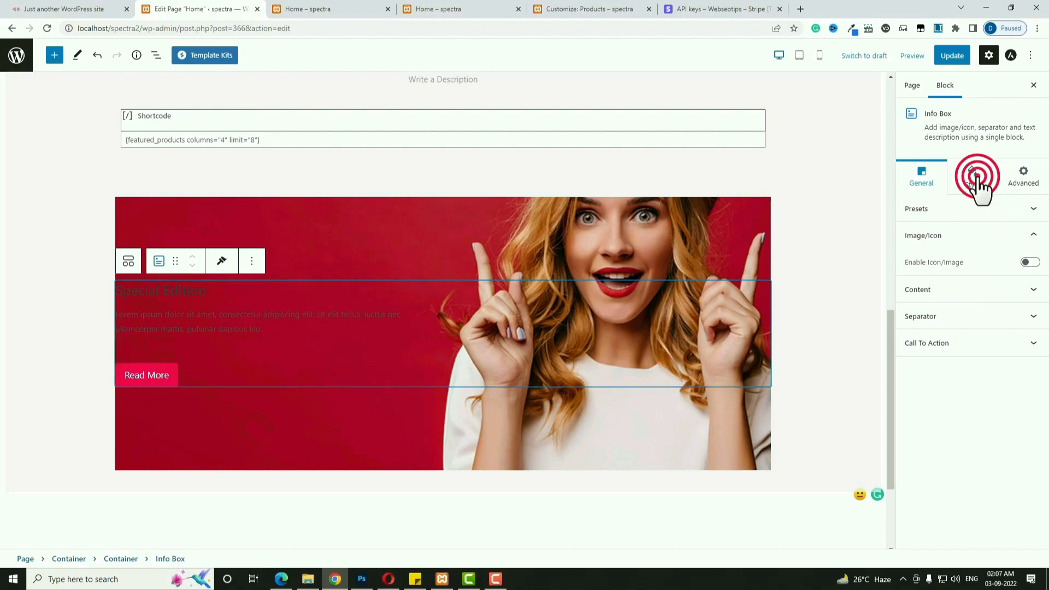
left_click(959, 295)
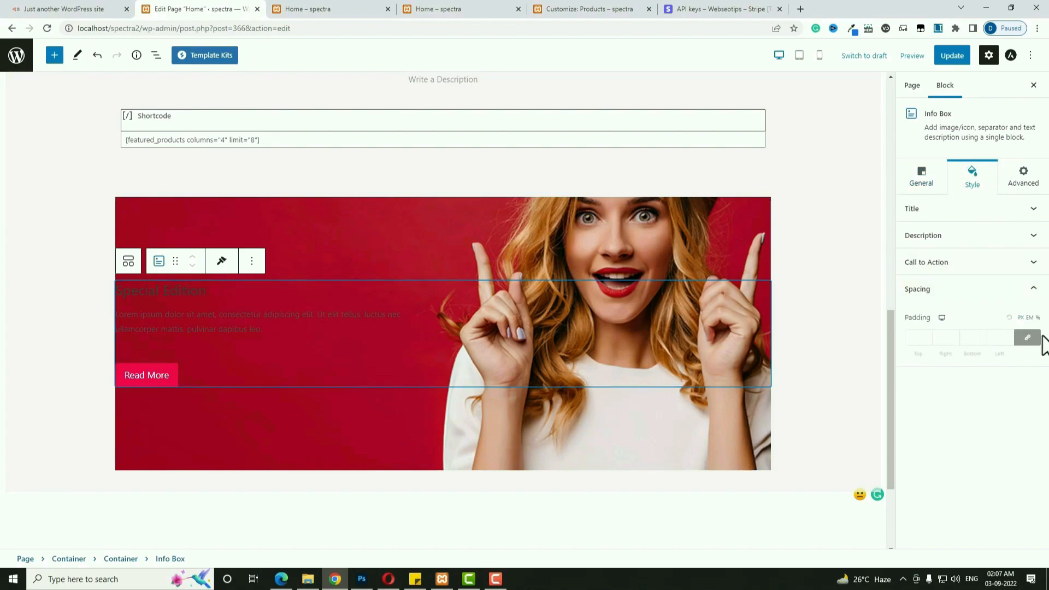
left_click(1028, 338)
left_click(995, 340)
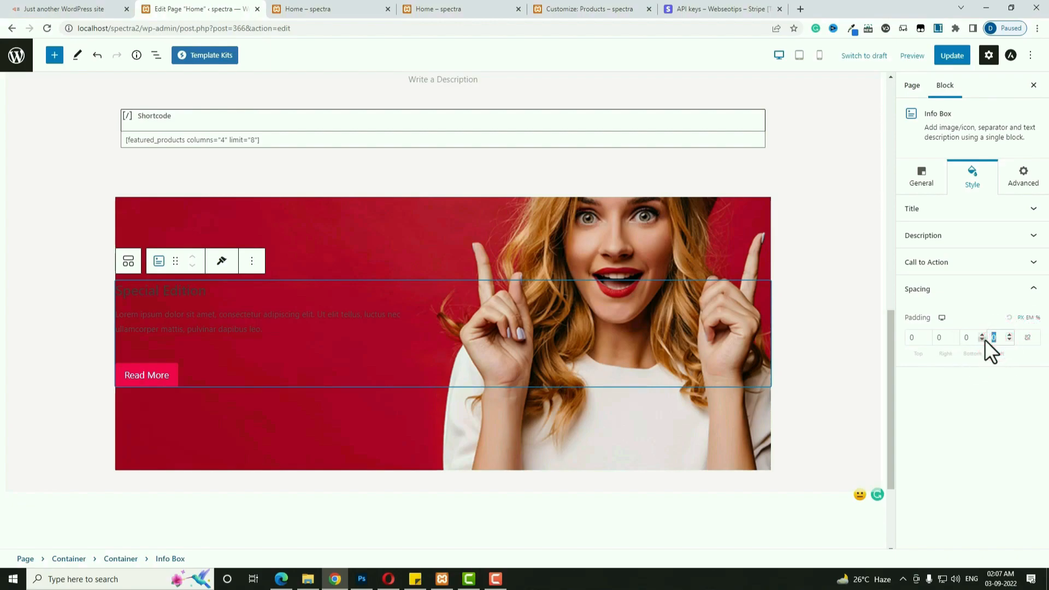
type("20")
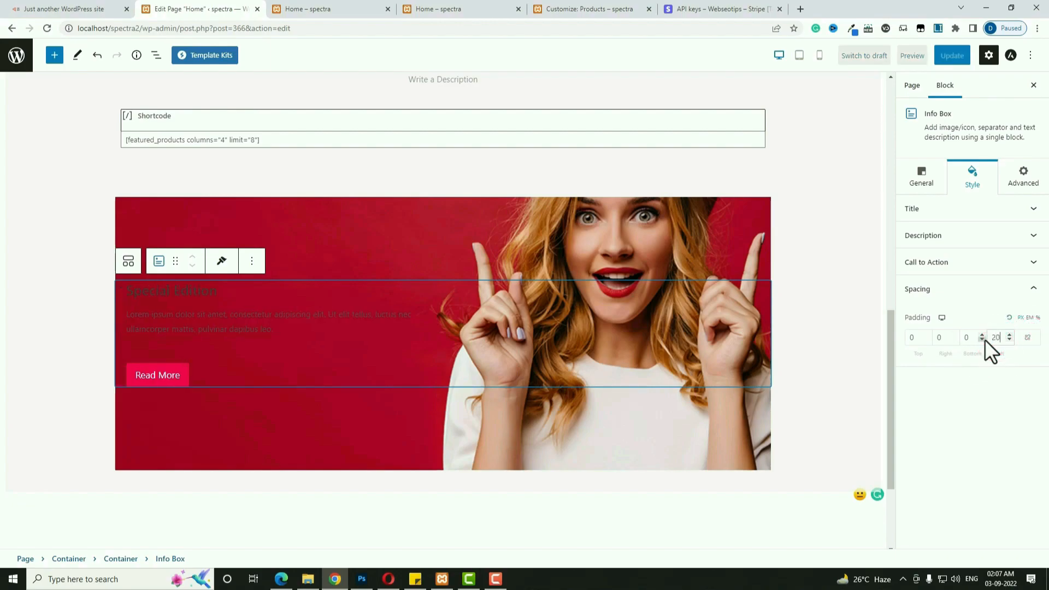
Make the Special Edition title white with font size 40.
left_click(966, 214)
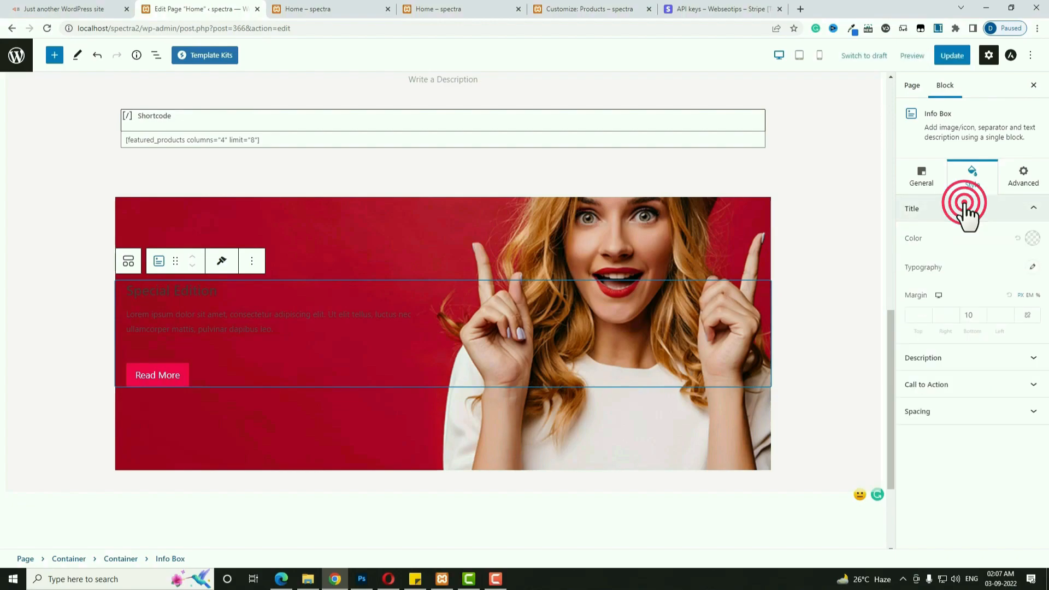
left_click(1030, 239)
left_click(943, 469)
left_click(903, 476)
left_click(1031, 268)
left_click(1010, 343)
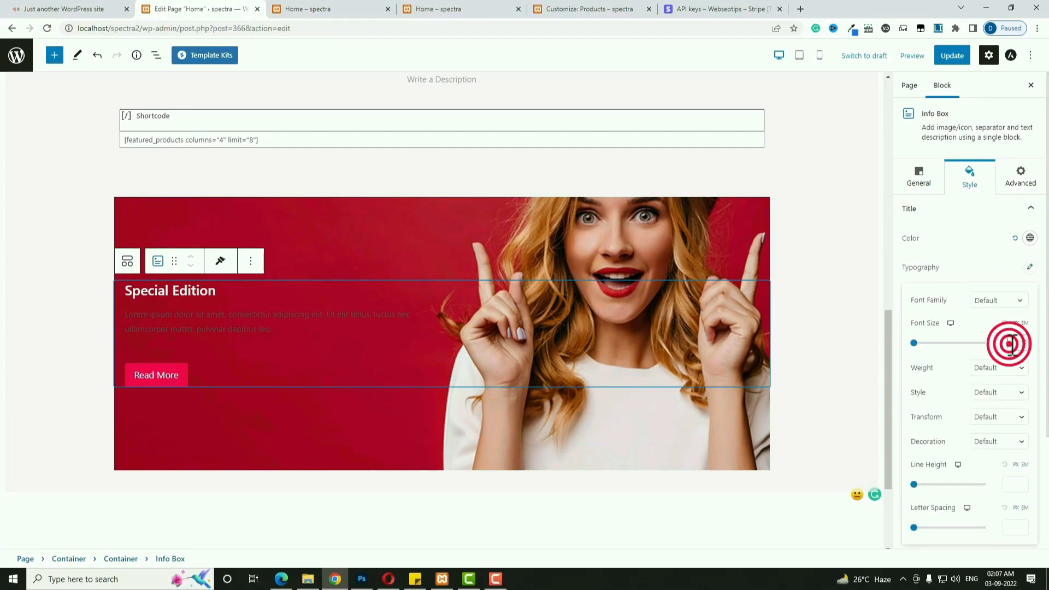
type("30")
double_click(1012, 343)
type("40")
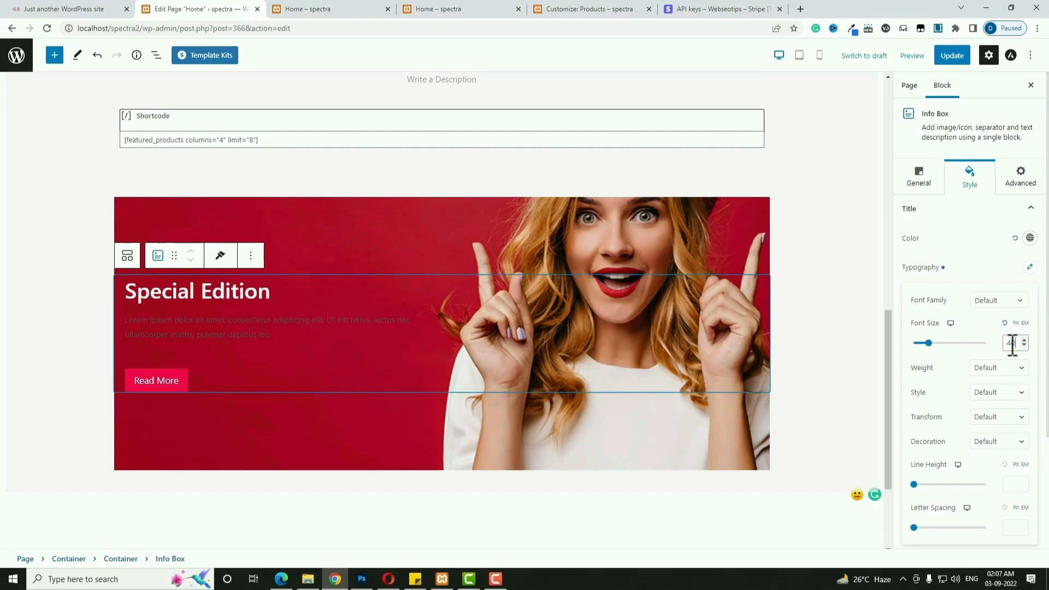
Make the description text white with font size 20.
left_click(558, 360)
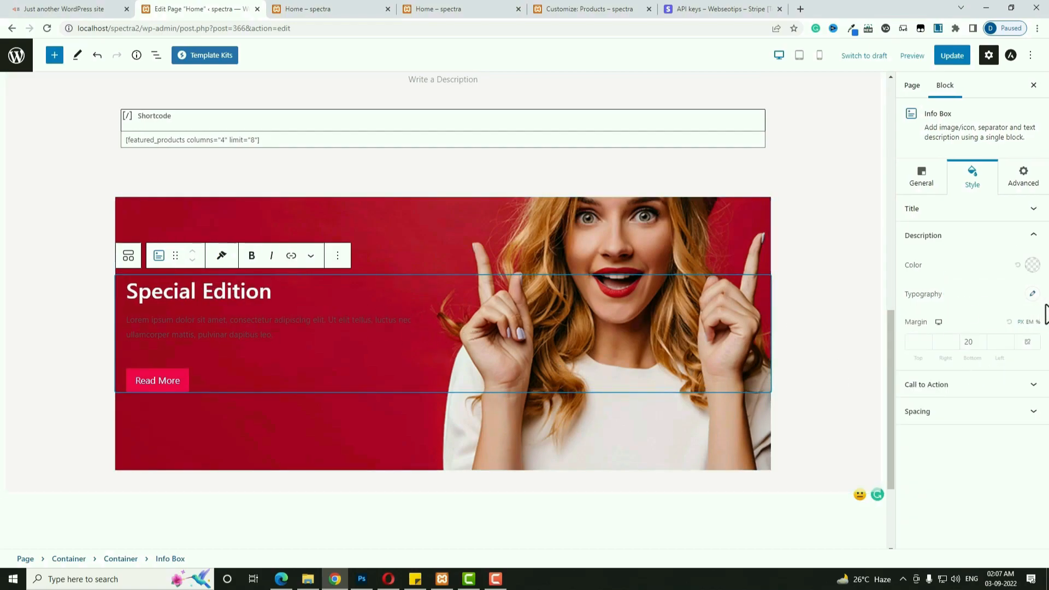
left_click(1031, 267)
left_click(943, 495)
left_click(920, 468)
left_click(1032, 293)
left_click(1010, 367)
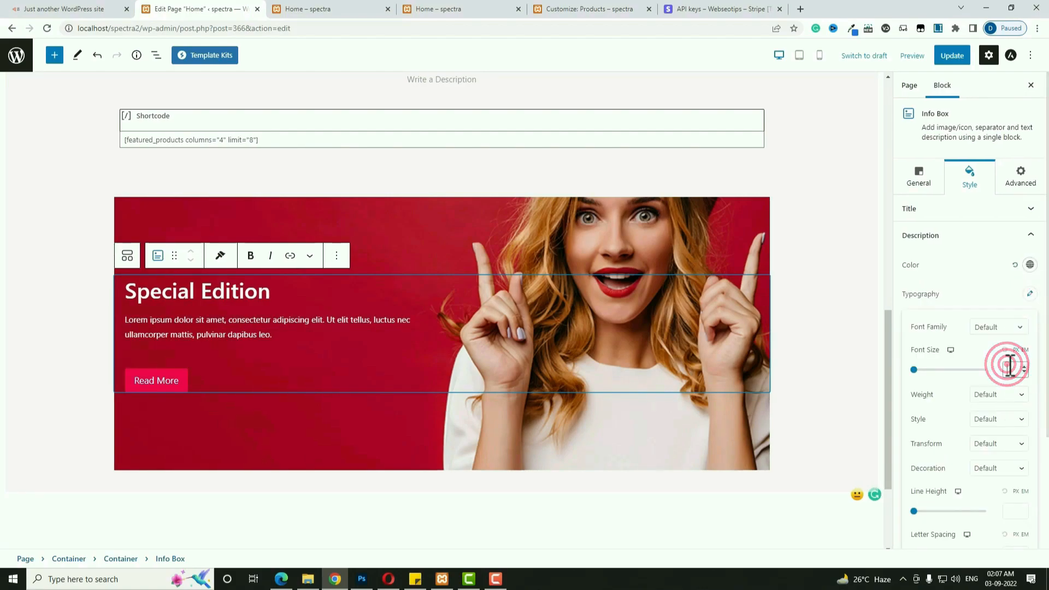
type("20")
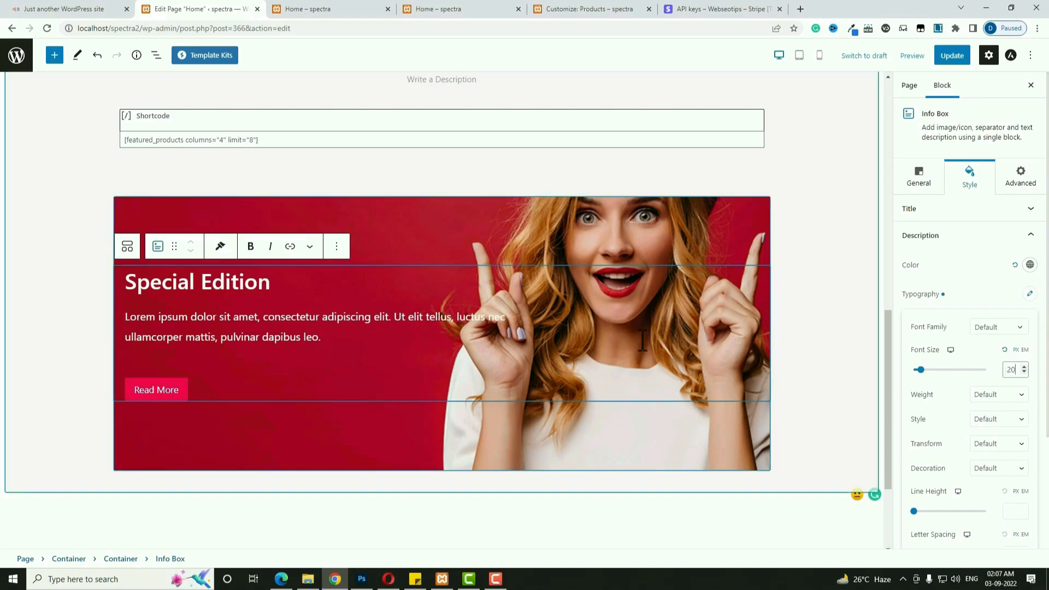
left_click(679, 382)
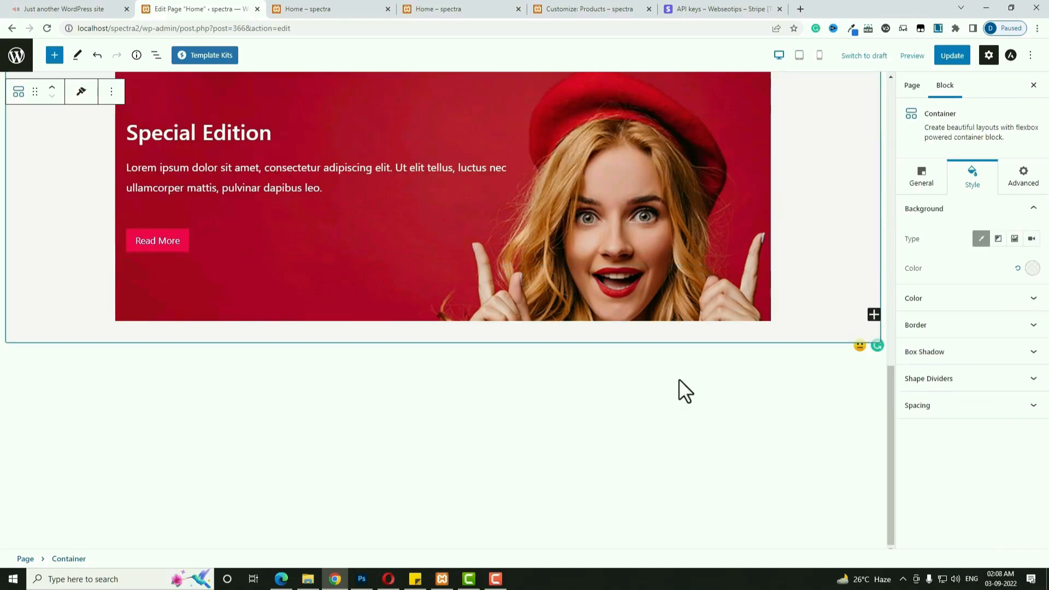
Compare the banner with the live storefront, then return to the Home page editor.
left_click(43, 9)
scroll(677, 445, "down", 1)
scroll(677, 444, "up", 1)
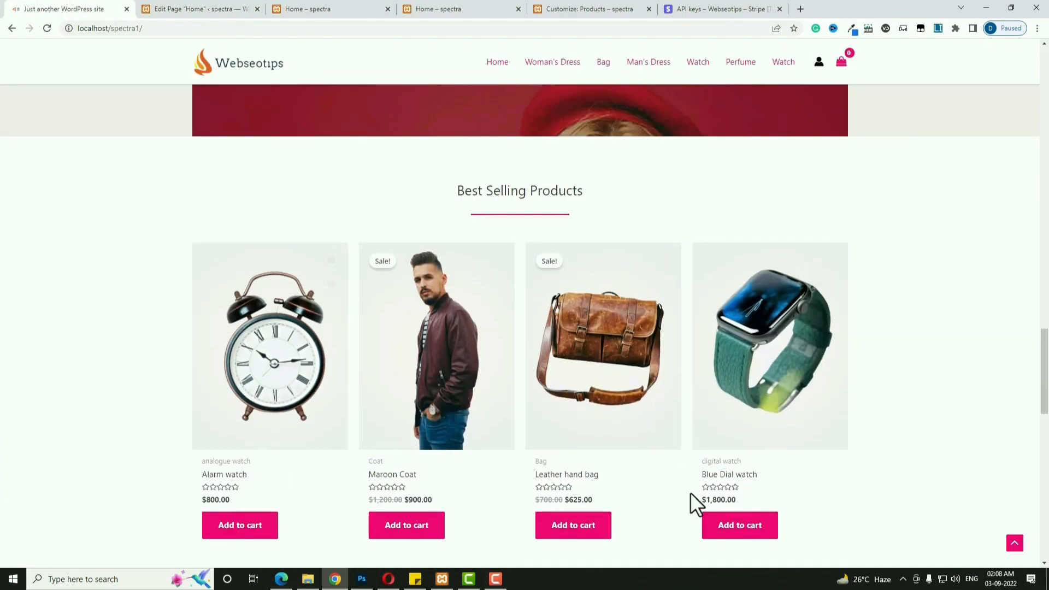
left_click(207, 9)
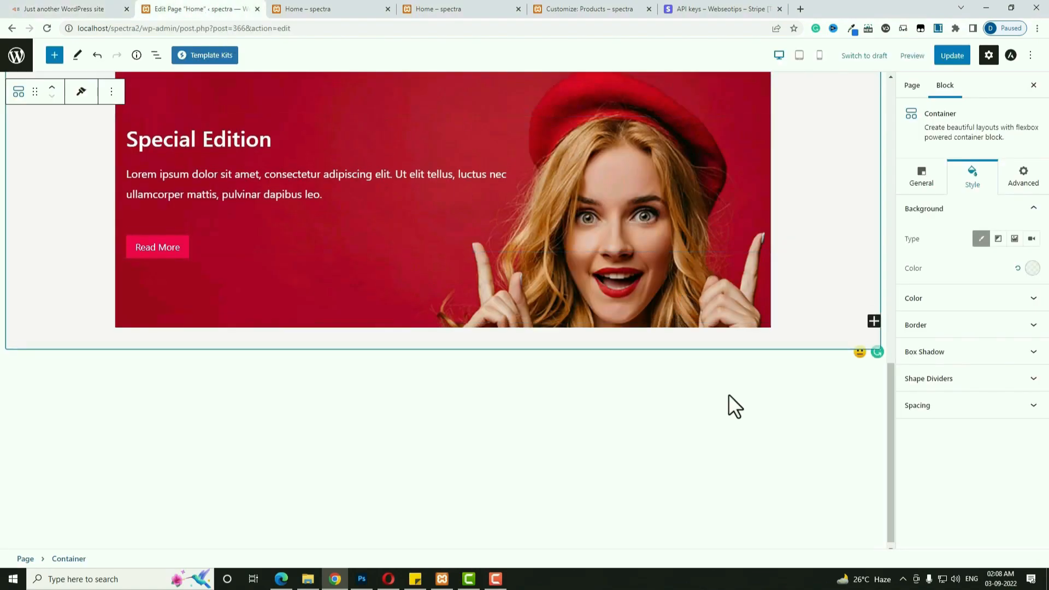
scroll(729, 394, "up", 2)
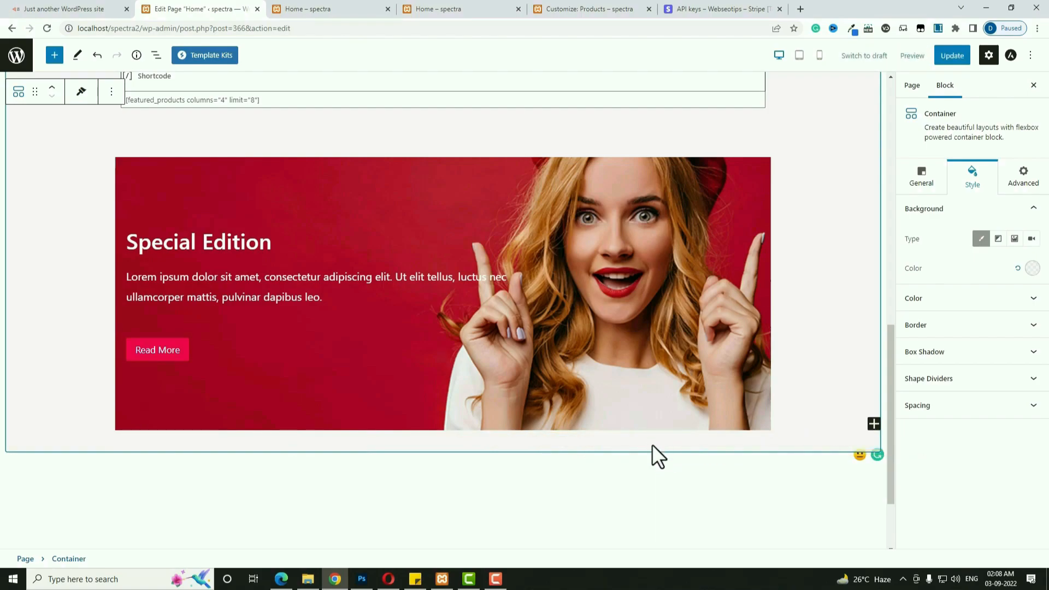
Change the banner container's bottom padding from 40 to 0.
left_click(841, 360)
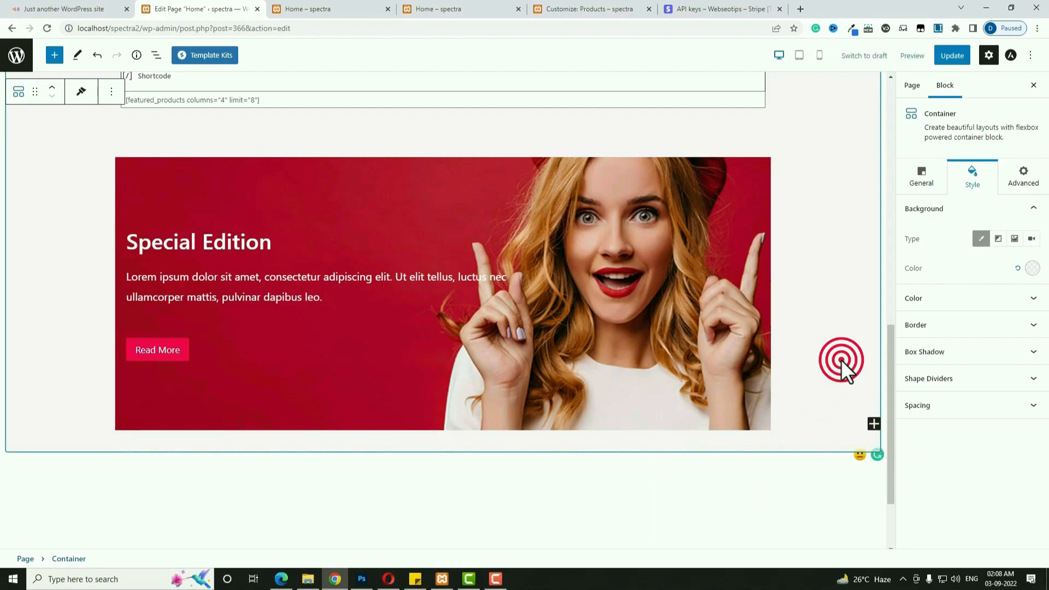
left_click(935, 405)
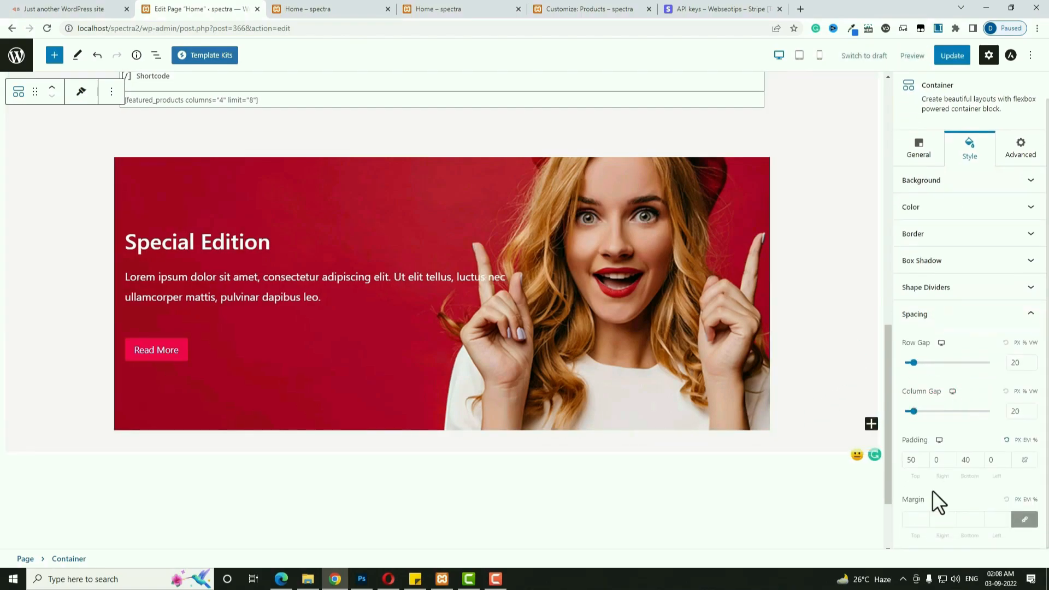
double_click(966, 461)
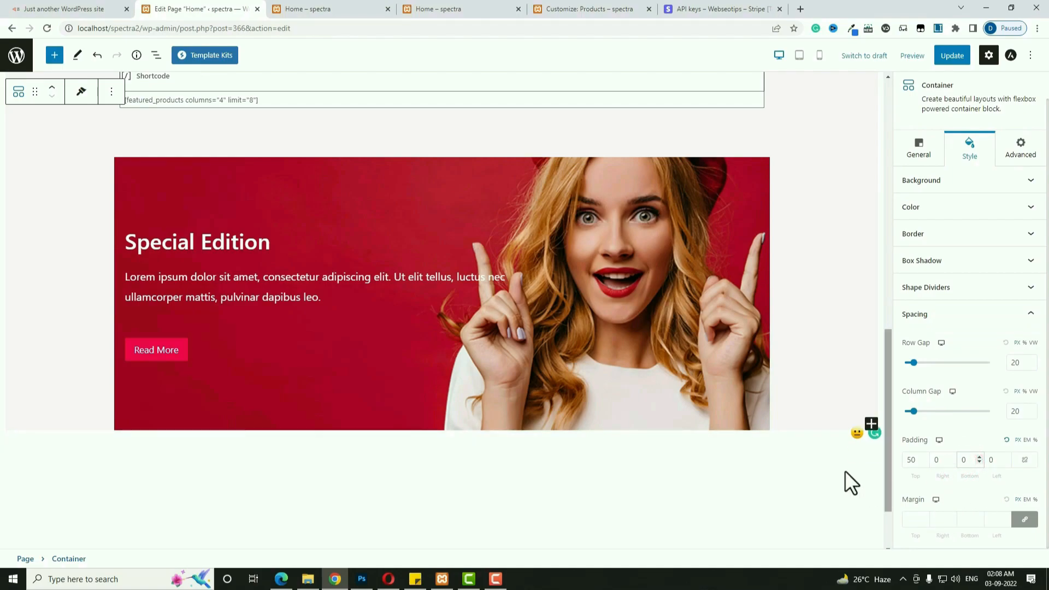
scroll(805, 410, "down", 2)
Insert a new Container block directly below the banner.
left_click(803, 418)
left_click(764, 357)
left_click(790, 439)
Choose a single-column layout and set the new container's margins to 50, then 70.
left_click(280, 392)
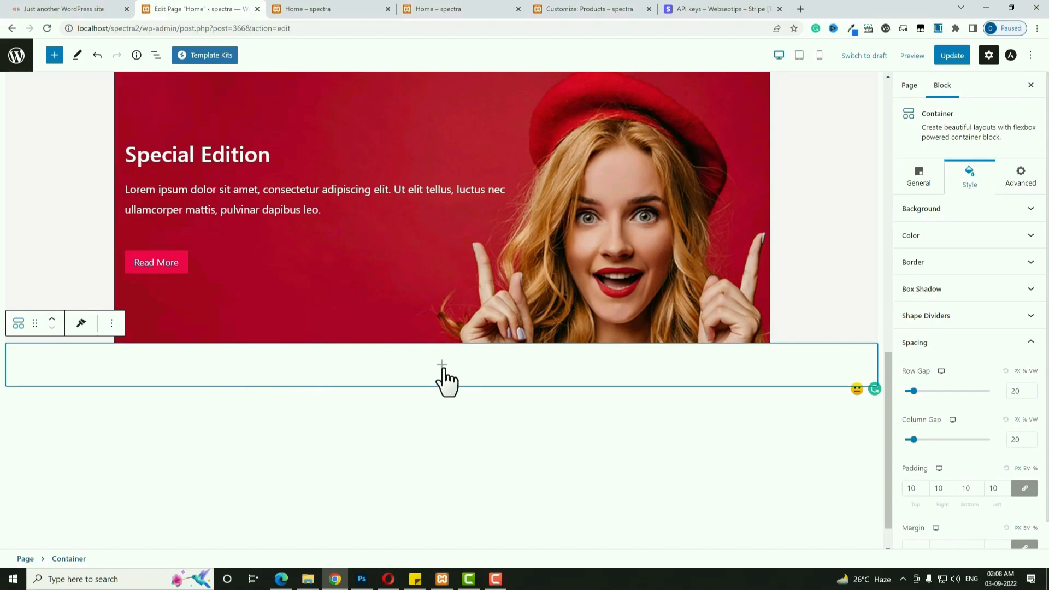
left_click(970, 175)
scroll(968, 437, "down", 1)
left_click(922, 522)
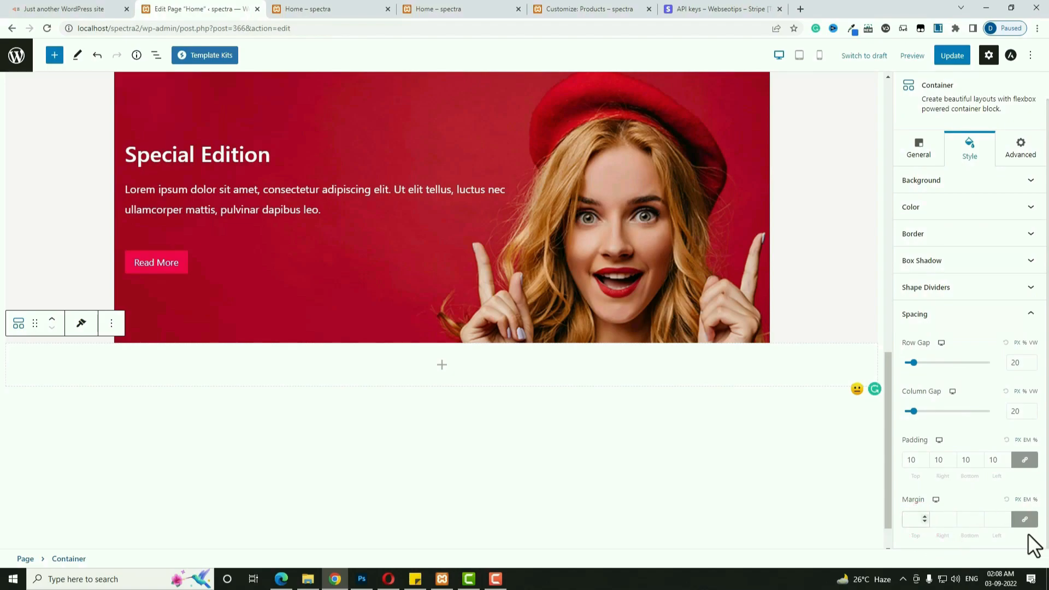
left_click(911, 518)
type("50")
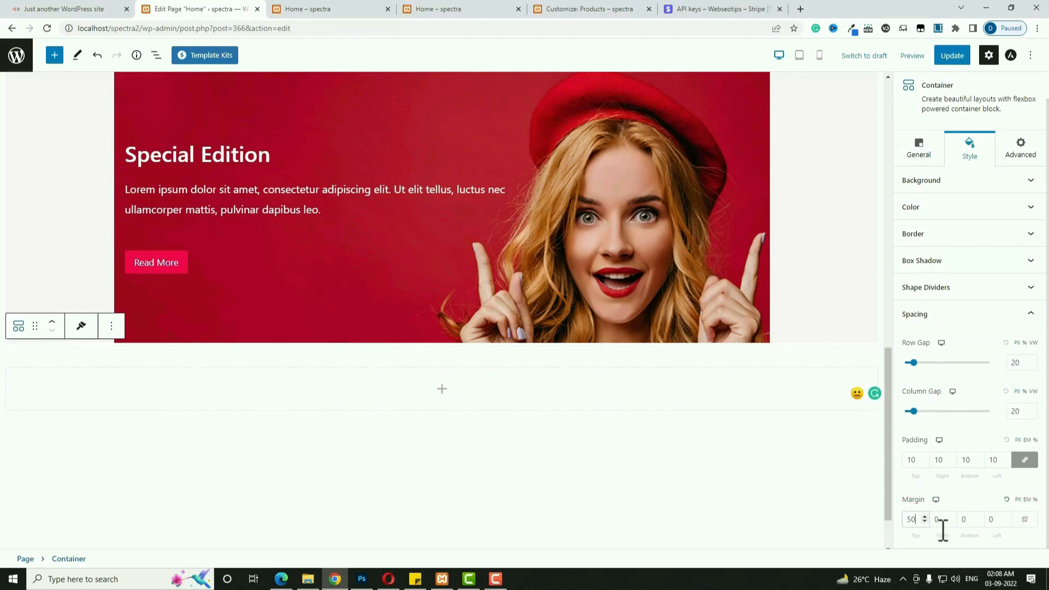
left_click(964, 520)
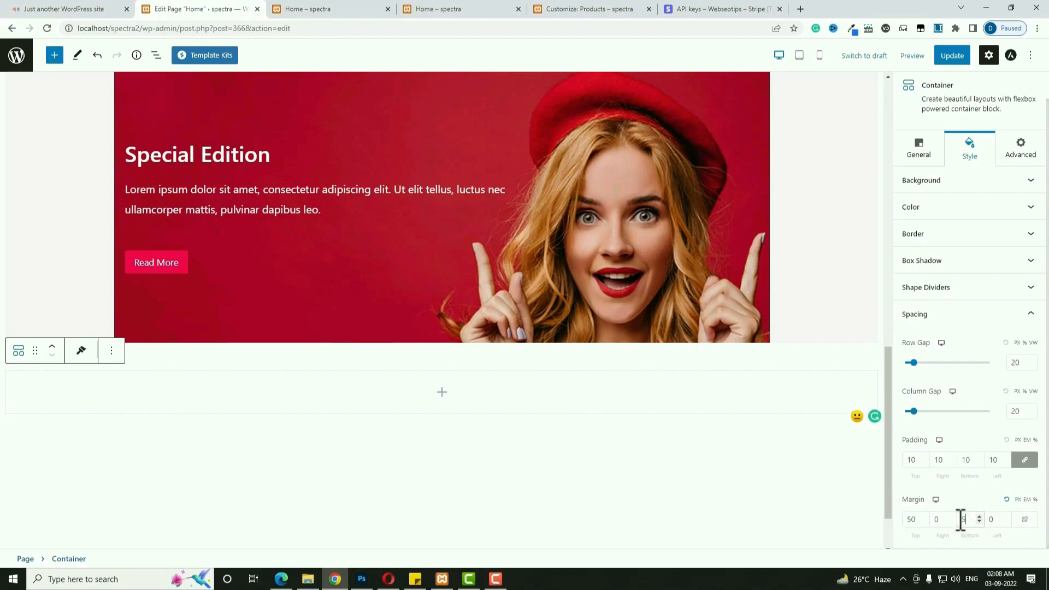
left_click(913, 520)
type("70")
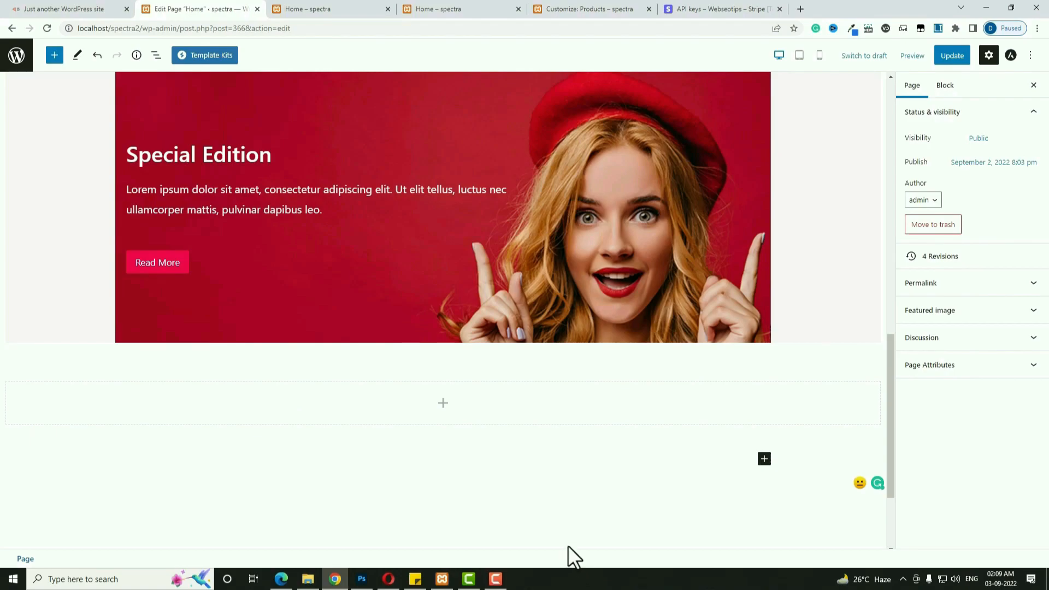
left_click(441, 402)
Insert an Info Box into the new container and turn off its icon.
left_click(496, 487)
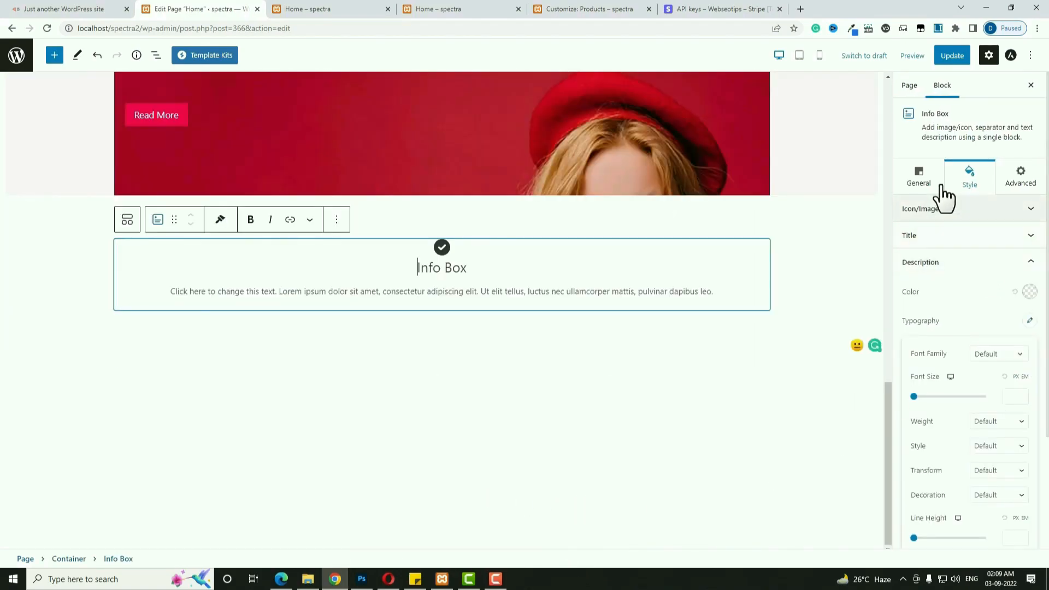
left_click(923, 179)
left_click(933, 278)
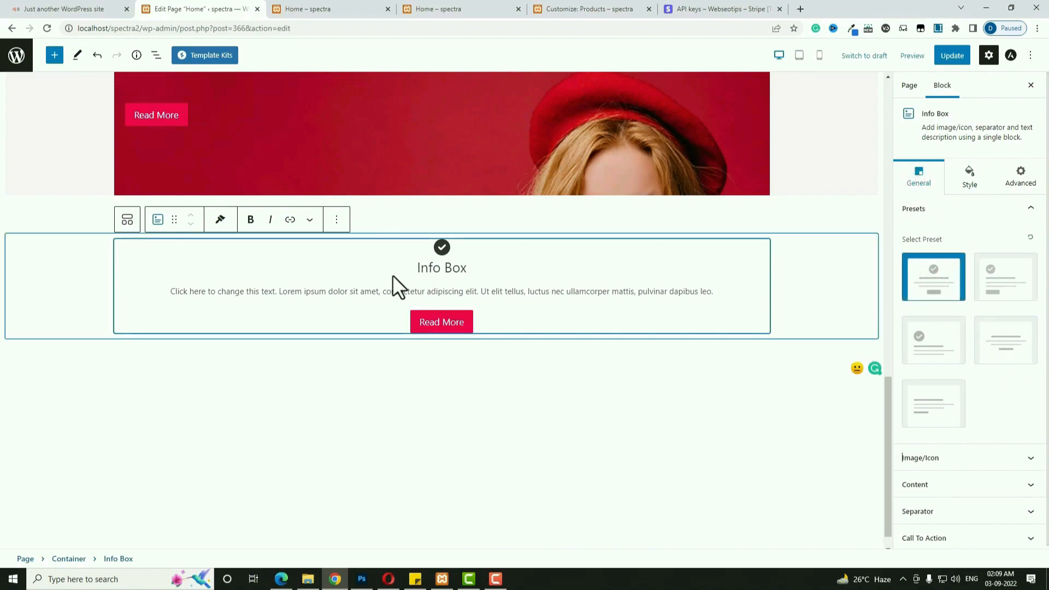
left_click(1012, 458)
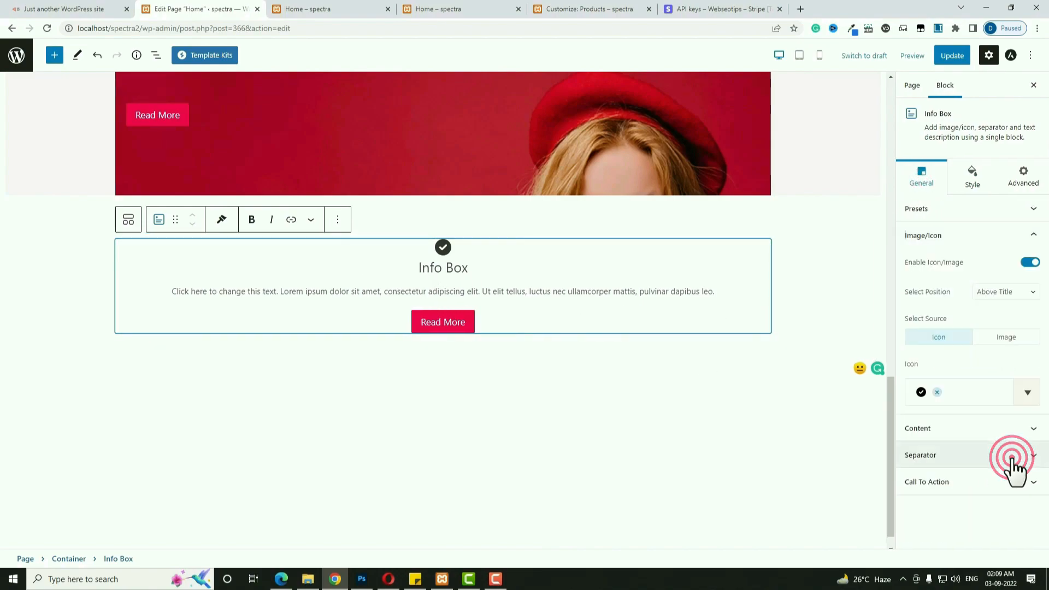
left_click(1029, 262)
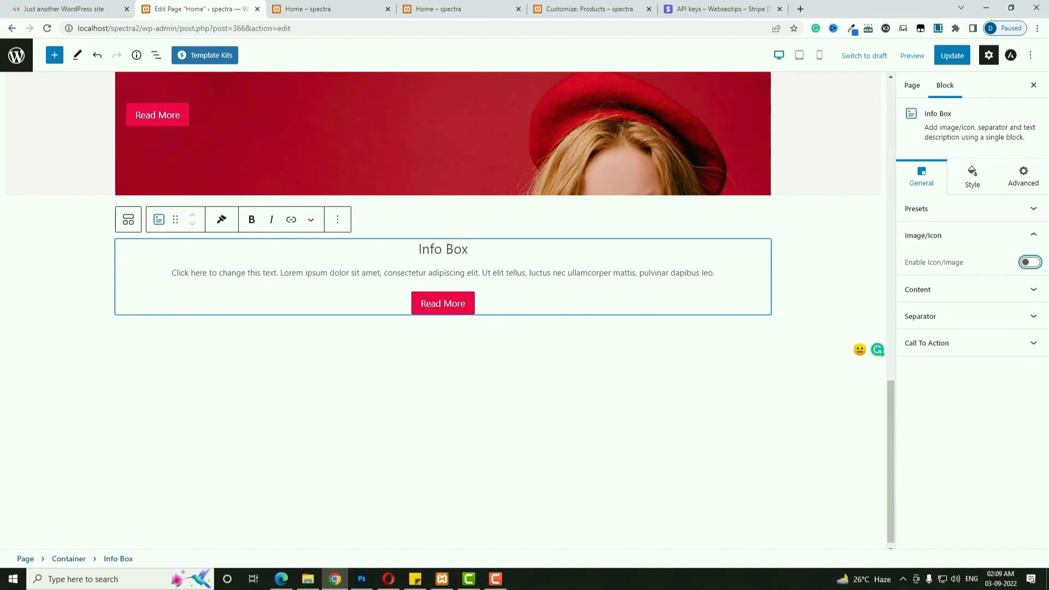
Retitle the Info Box 'Best Selling Products' and delete its placeholder description.
key("alt+Tab")
left_click(437, 250)
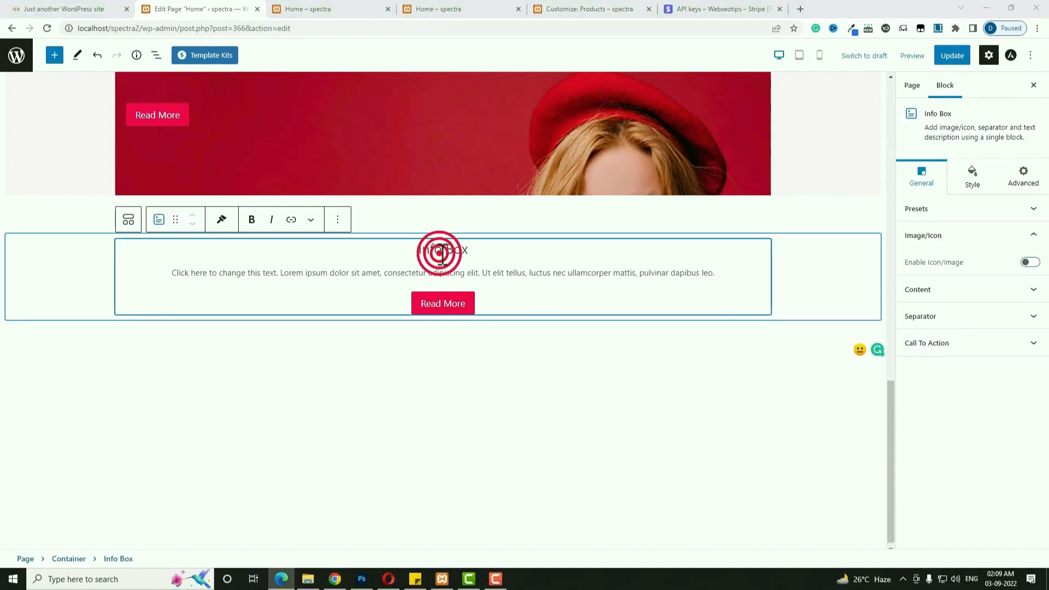
triple_click(438, 250)
type("Best Selling Products")
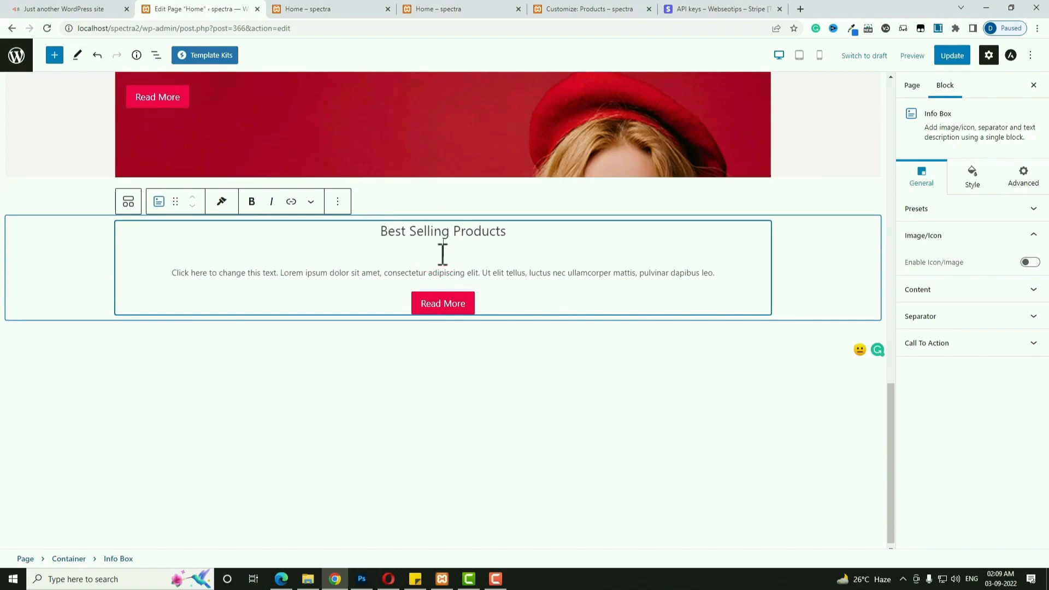
double_click(422, 271)
triple_click(423, 271)
key("BackSpace")
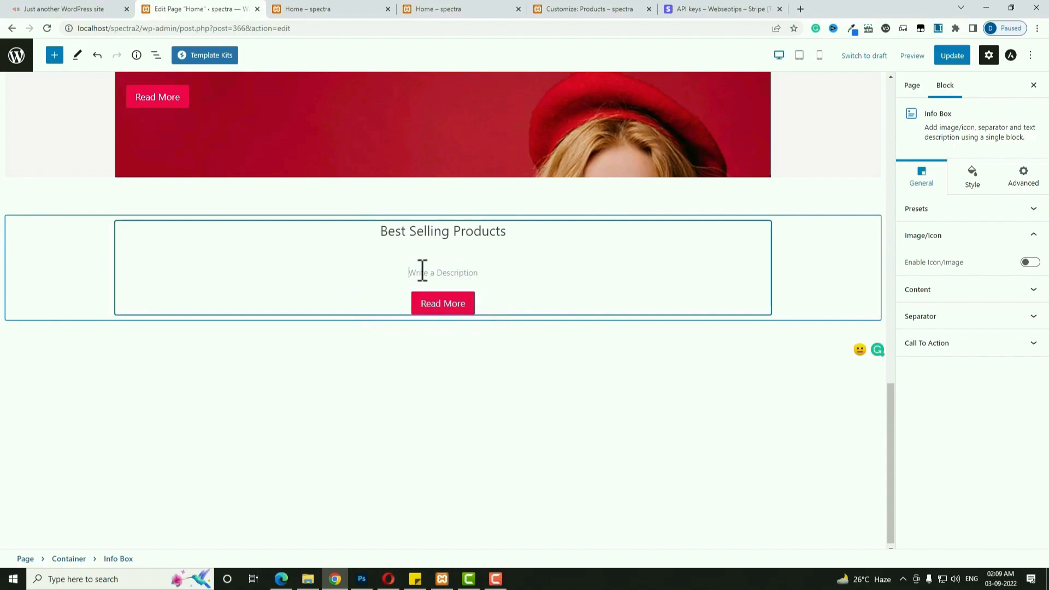
Apply the fourth Info Box preset so Read More becomes a plain text link.
left_click(447, 309)
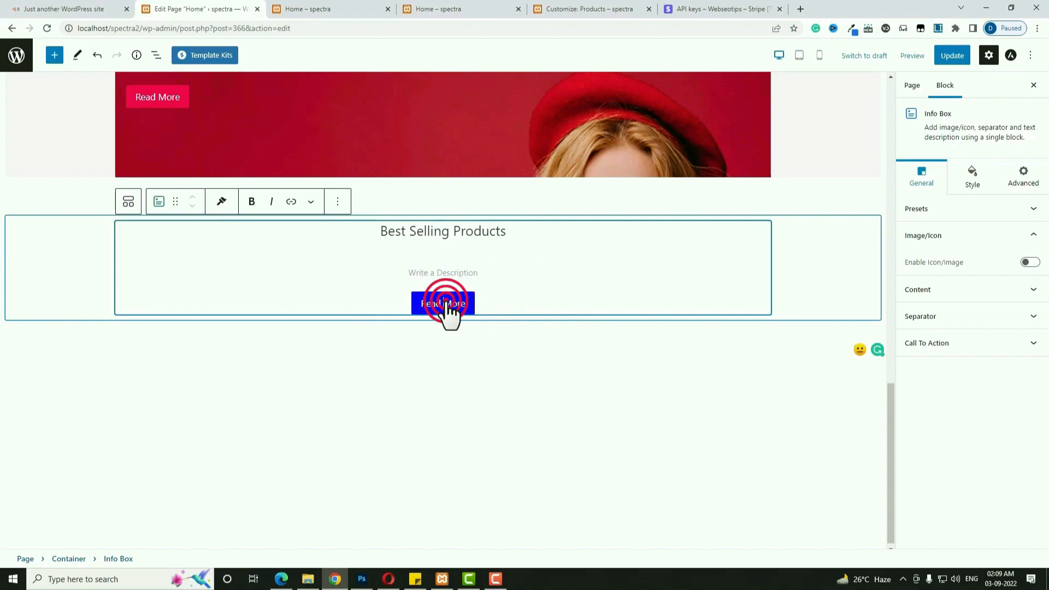
key("BackSpace")
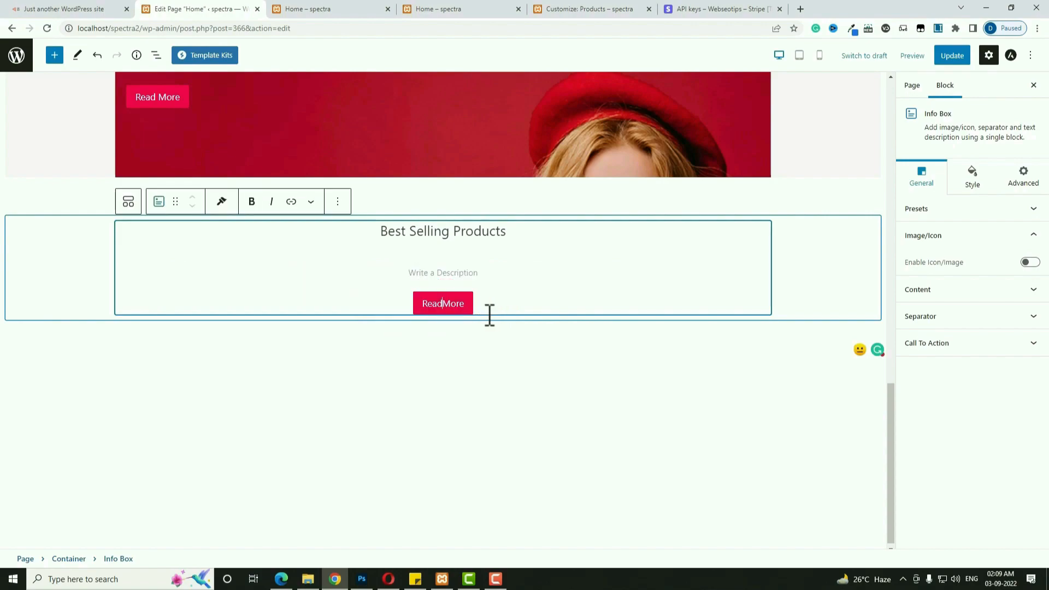
left_click(949, 213)
left_click(1009, 346)
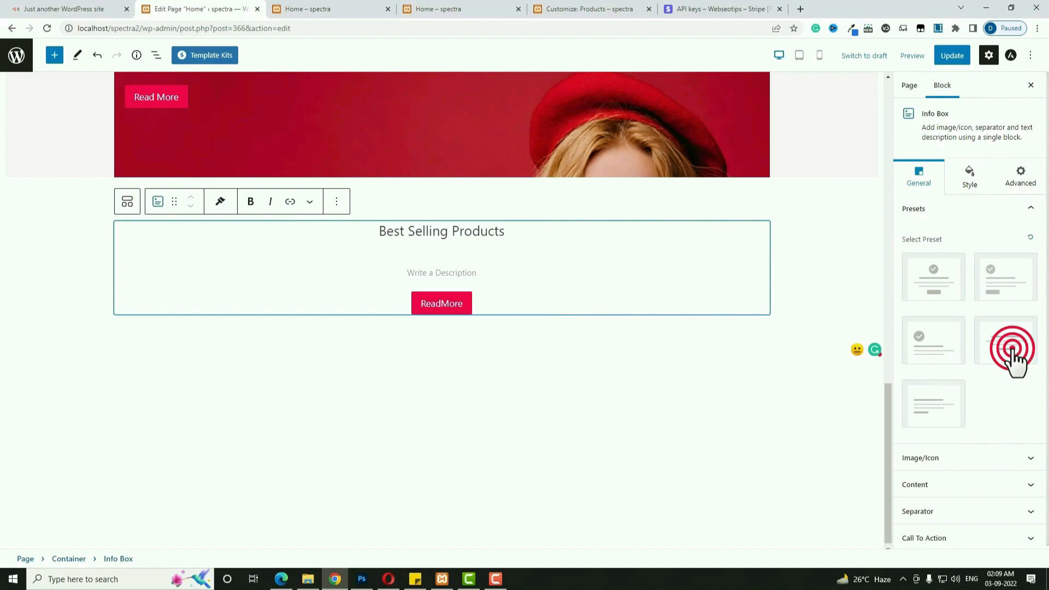
left_click(459, 301)
key("BackSpace")
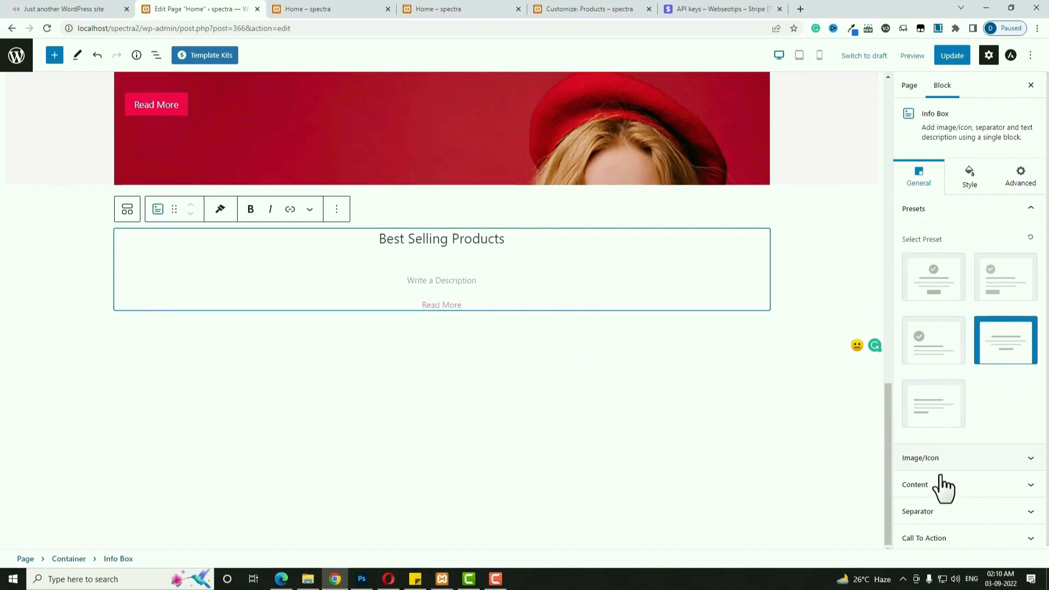
Give the Info Box a Solid separator, narrowed to width 1 and coloured #FF004D.
left_click(977, 514)
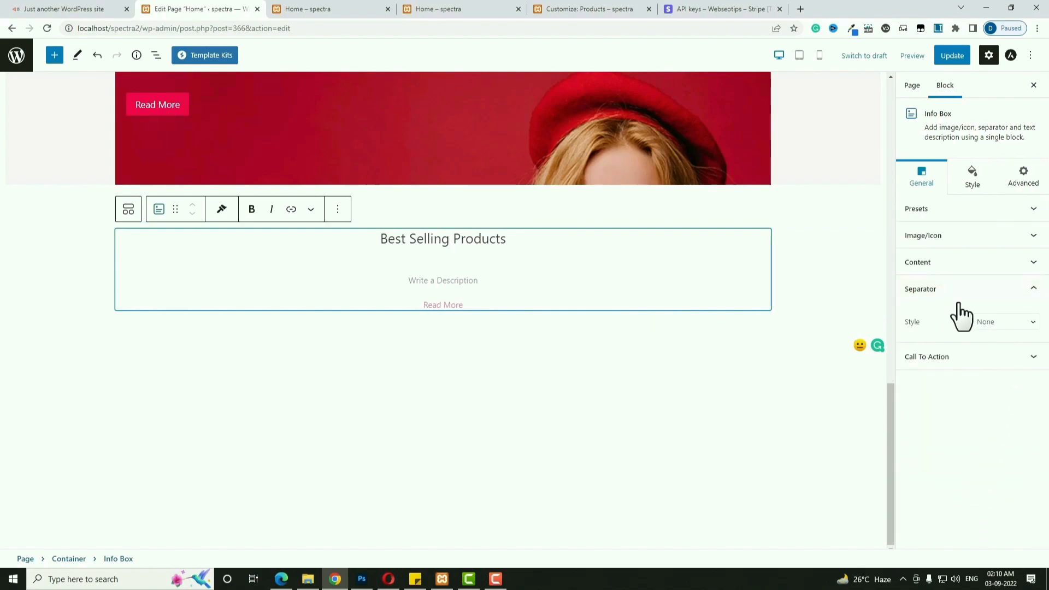
left_click(1005, 322)
left_click(1009, 346)
left_click(970, 178)
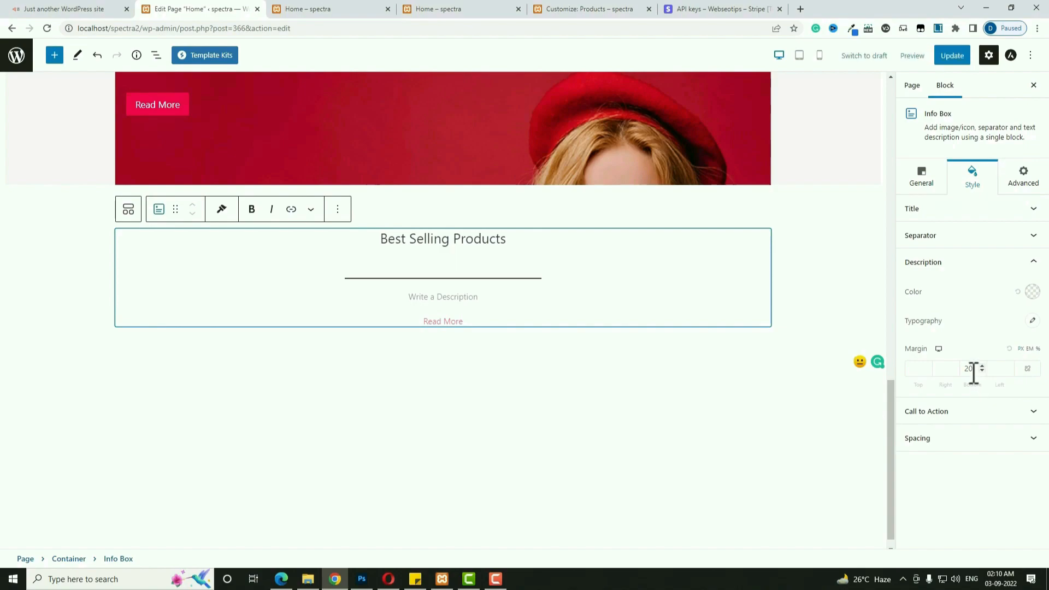
left_click(960, 237)
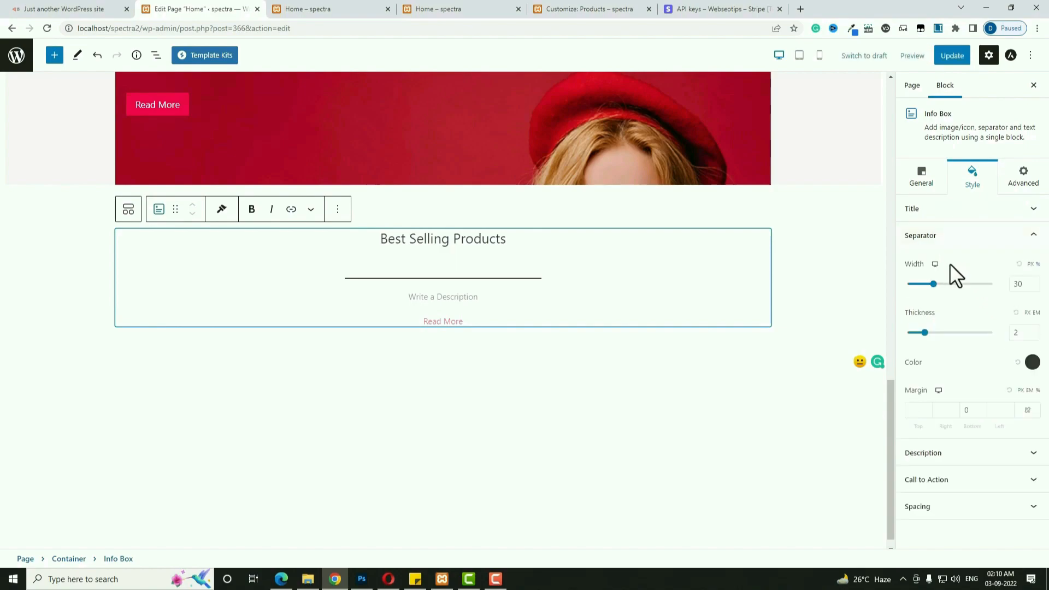
double_click(1018, 283)
type("15")
left_click(1032, 363)
left_click(944, 285)
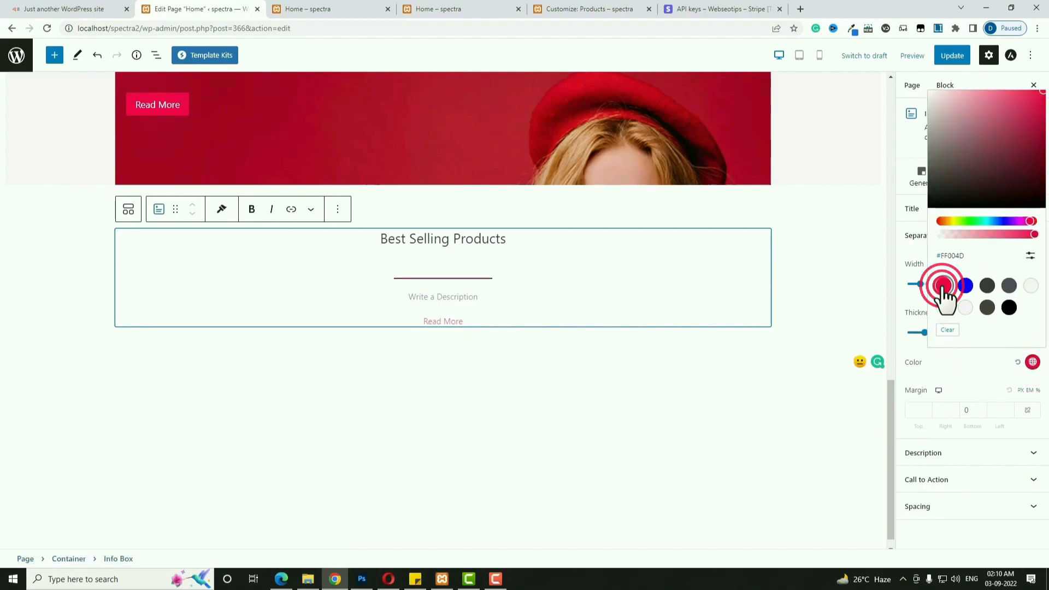
left_click(567, 372)
left_click(513, 310)
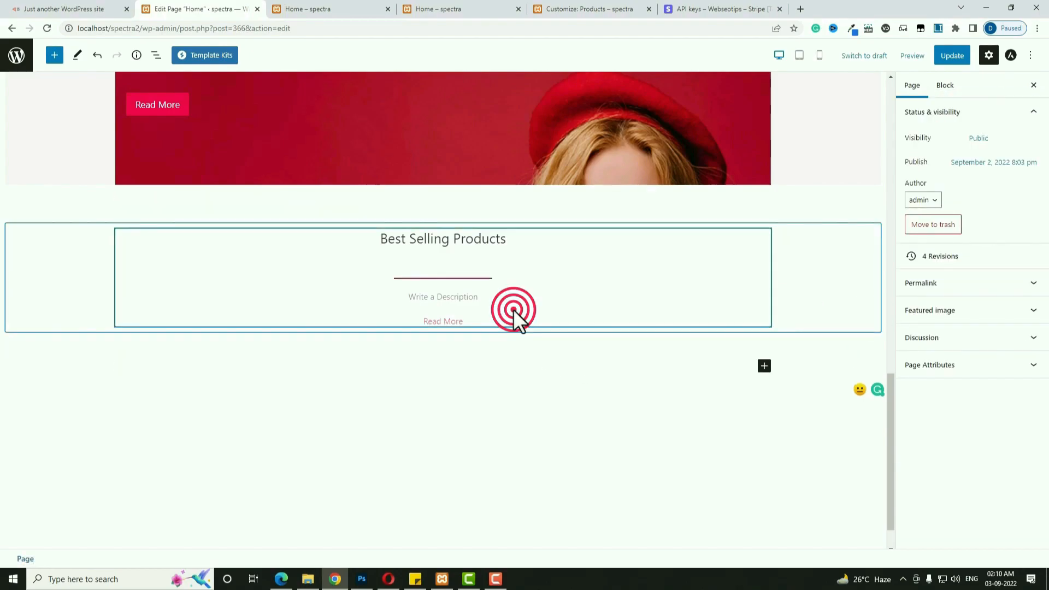
left_click(787, 321)
Add a Shortcode block containing [best_selling_products columns="4" limit="8"] and update the page.
left_click(764, 321)
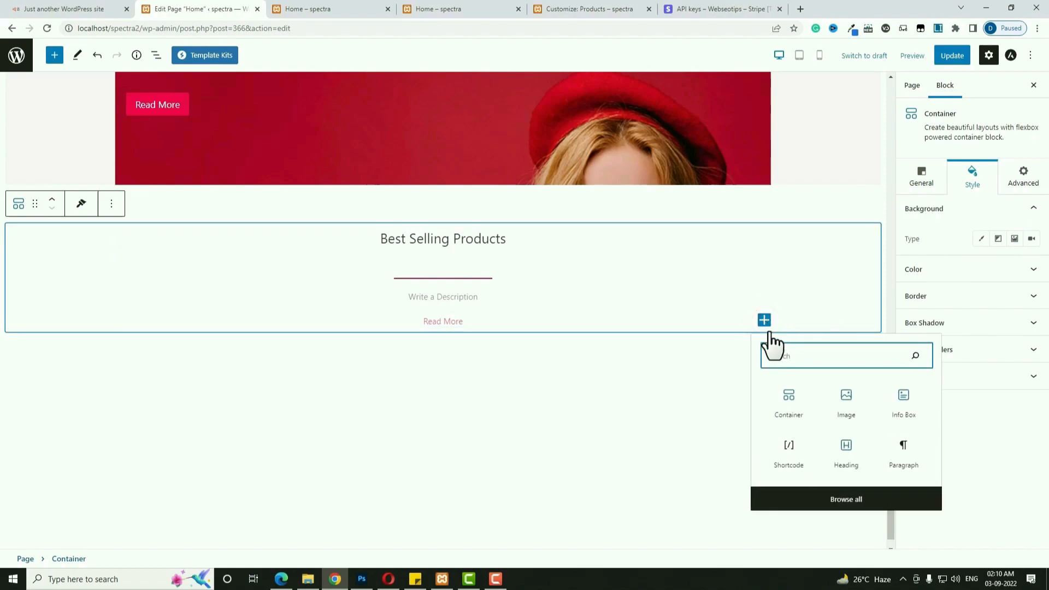
type("sho")
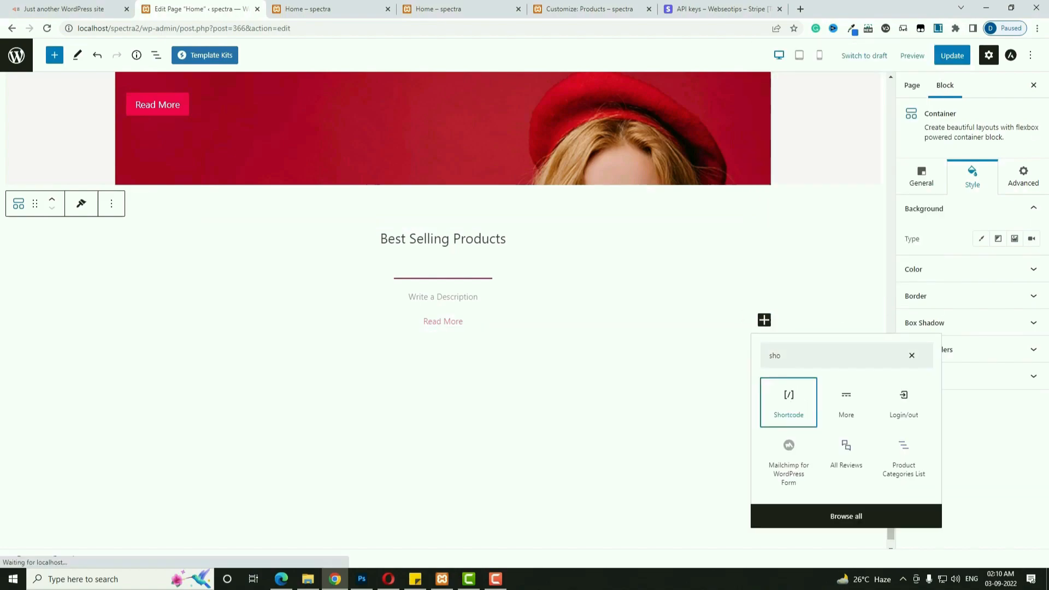
left_click(789, 396)
type("[best_selling_products columns=\"4\" limit=\"8\"]")
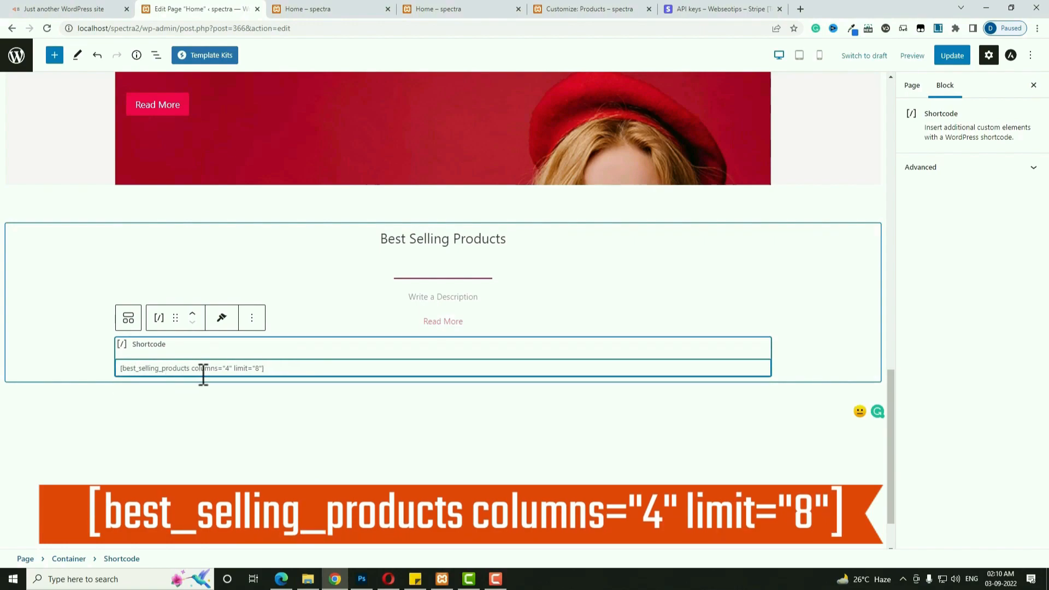
left_click(951, 55)
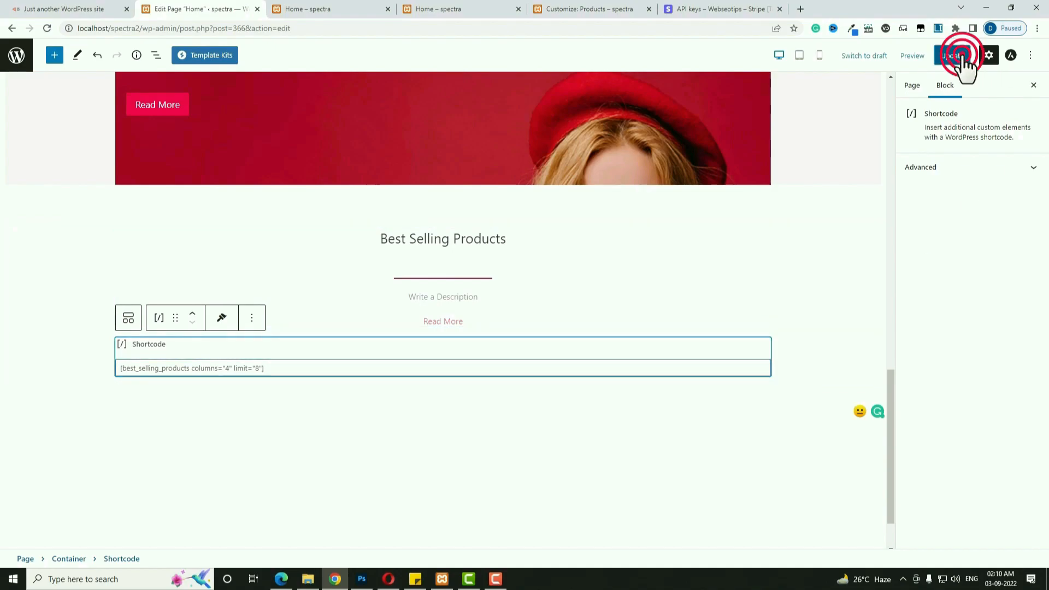
Preview the Home page in a new tab, check the Best Selling Products grid against the live site.
left_click(907, 56)
left_click(869, 158)
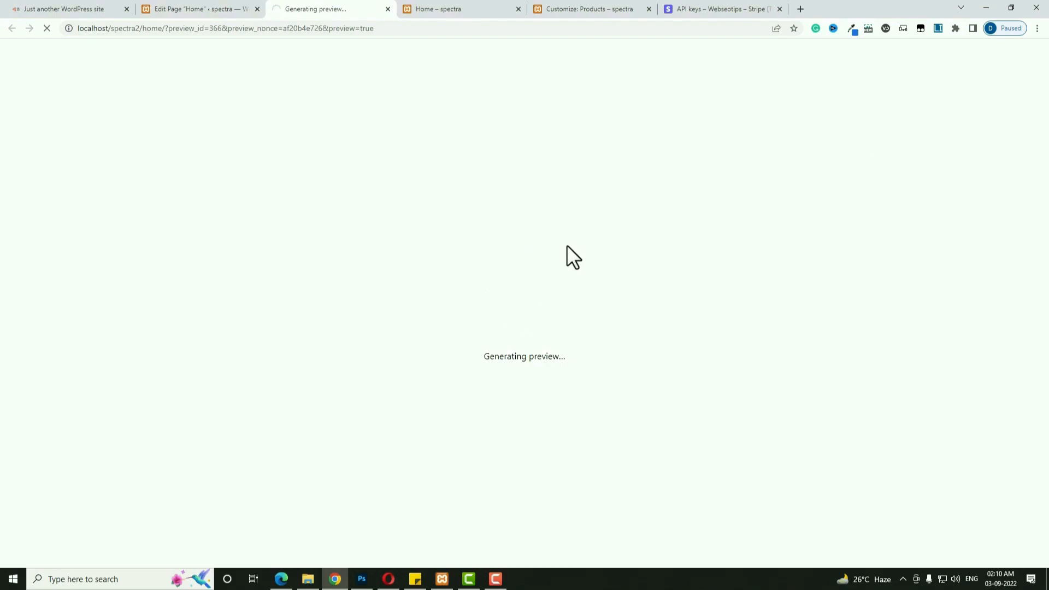
scroll(566, 245, "down", 5)
scroll(566, 244, "down", 10)
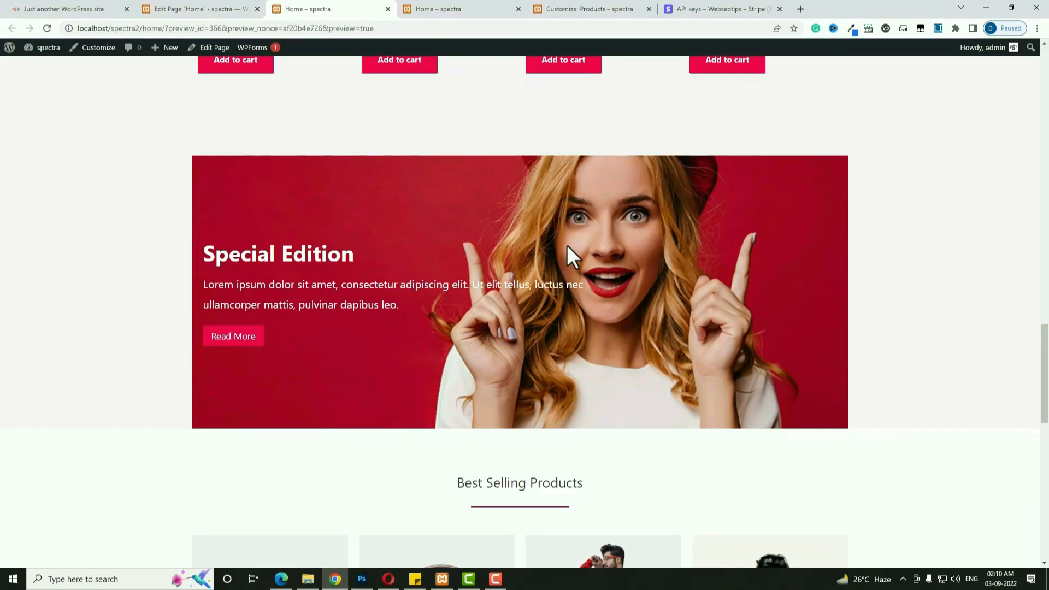
scroll(520, 347, "down", 5)
scroll(533, 353, "down", 3)
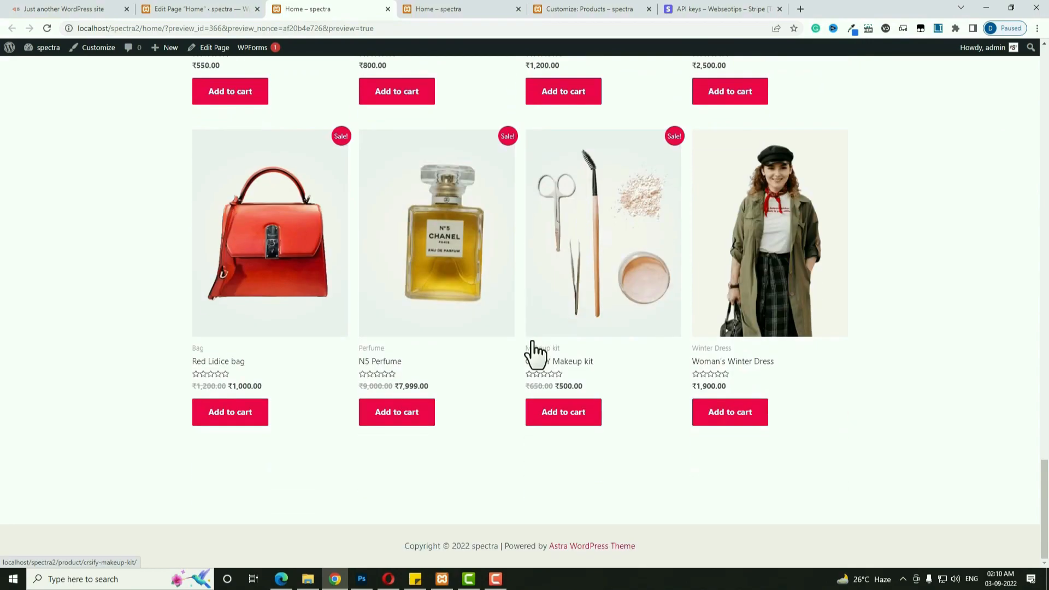
scroll(529, 352, "up", 5)
scroll(539, 351, "down", 3)
key("ctrl+Page_Up")
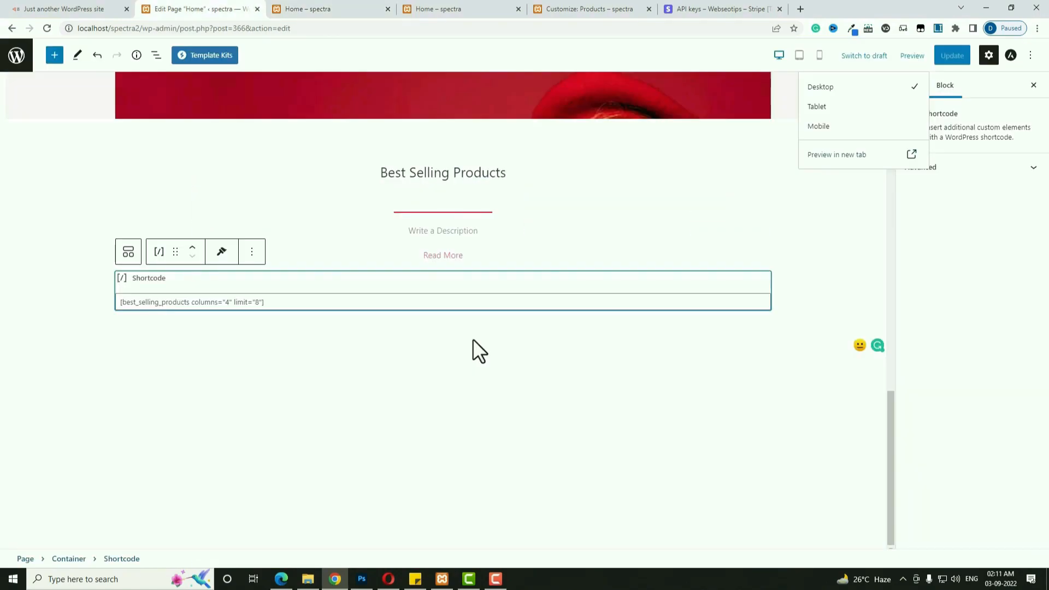
key("ctrl+Page_Up")
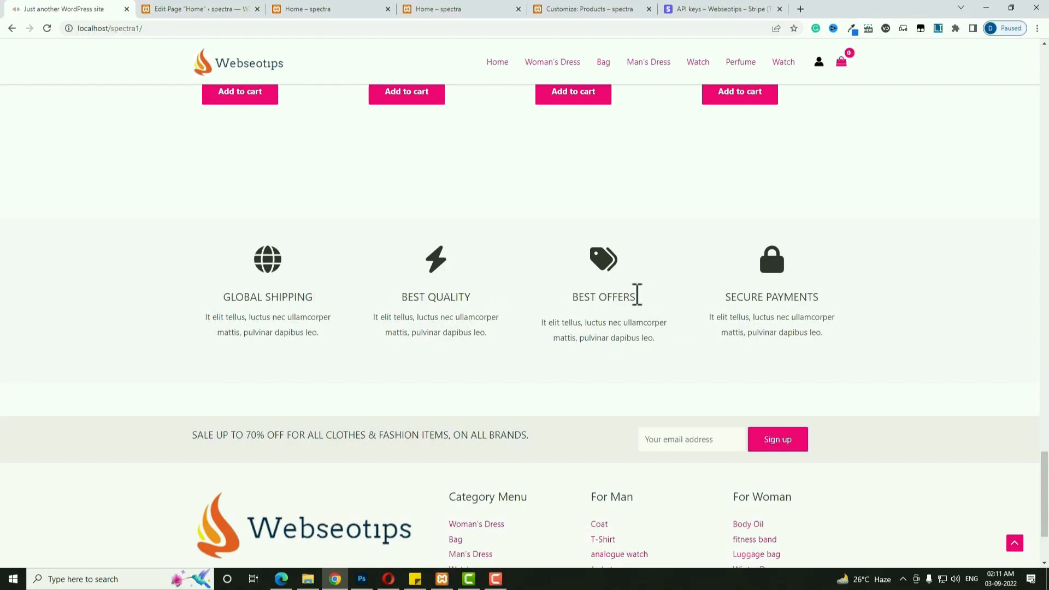
left_click(211, 9)
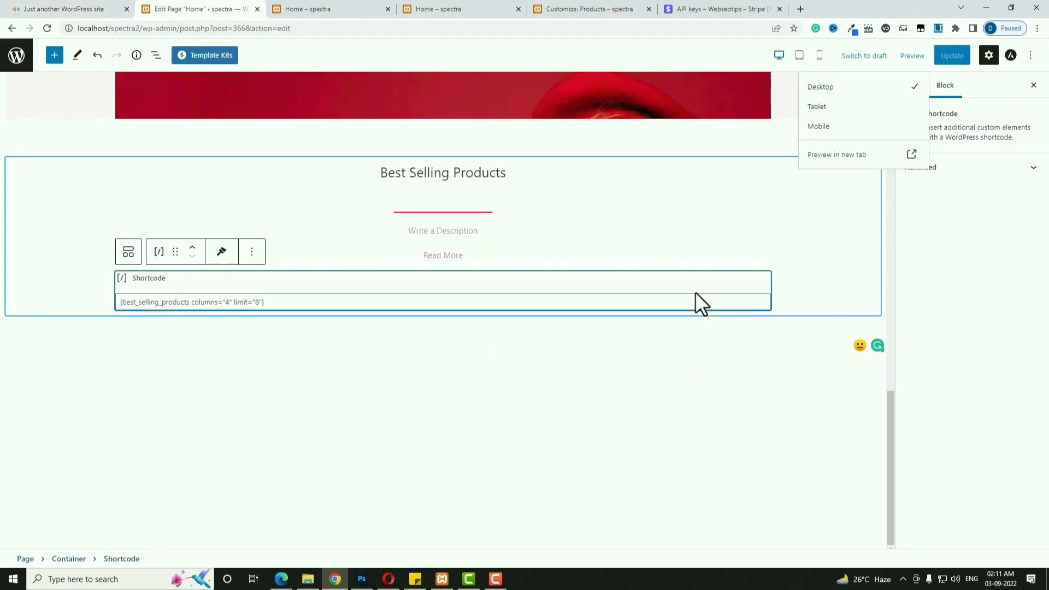
left_click(725, 378)
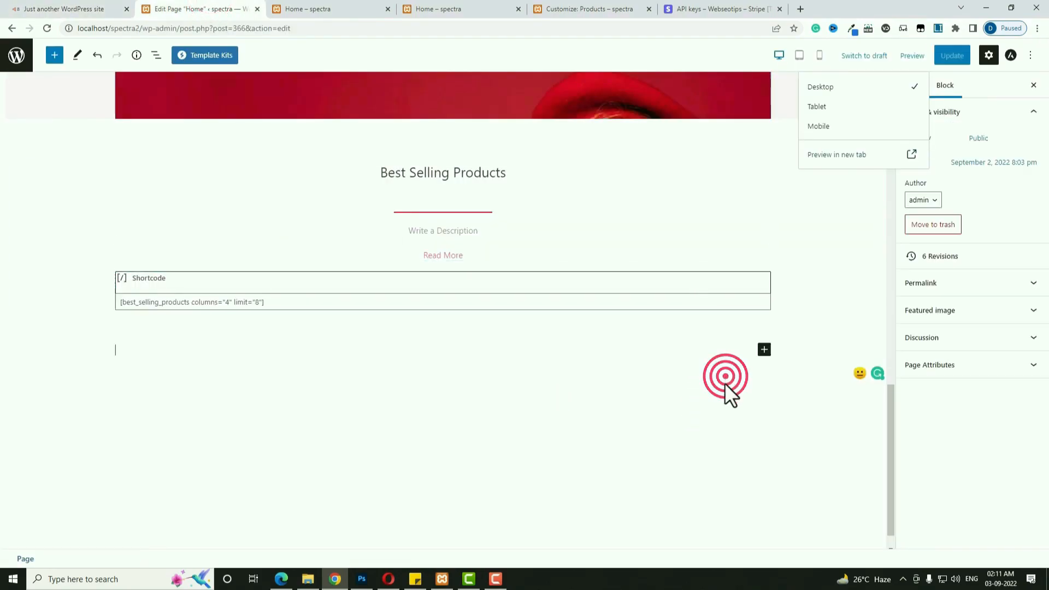
Insert a four-column Container below the shortcode with a near-white solid background colour.
left_click(765, 350)
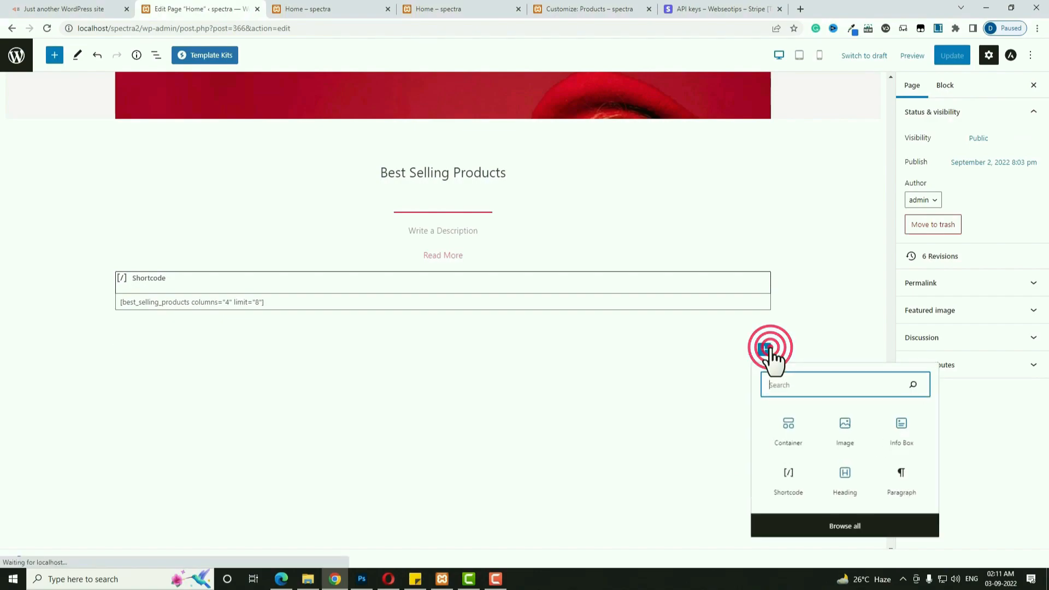
left_click(787, 435)
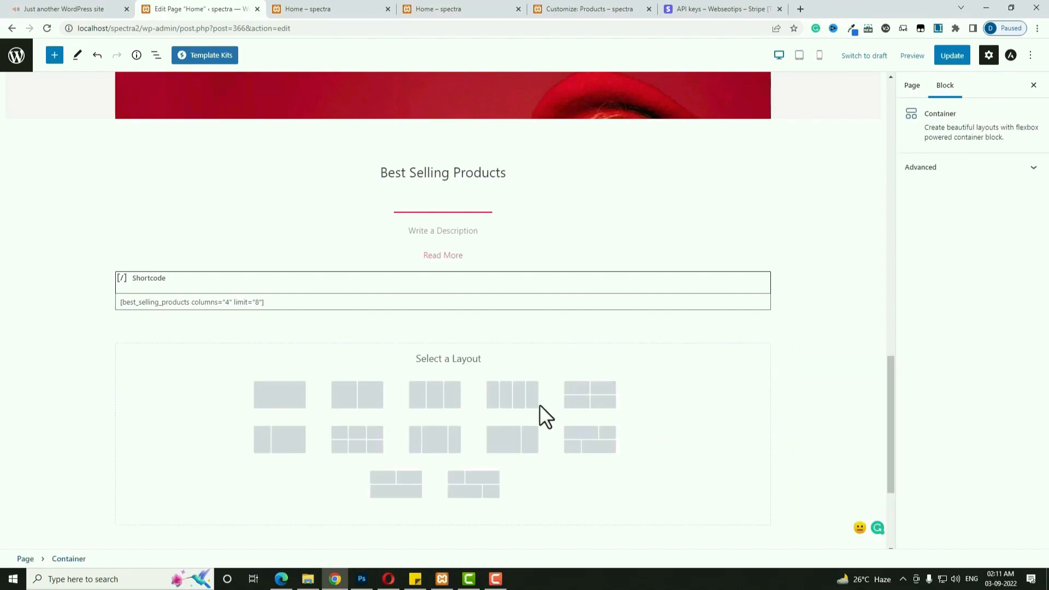
left_click(519, 402)
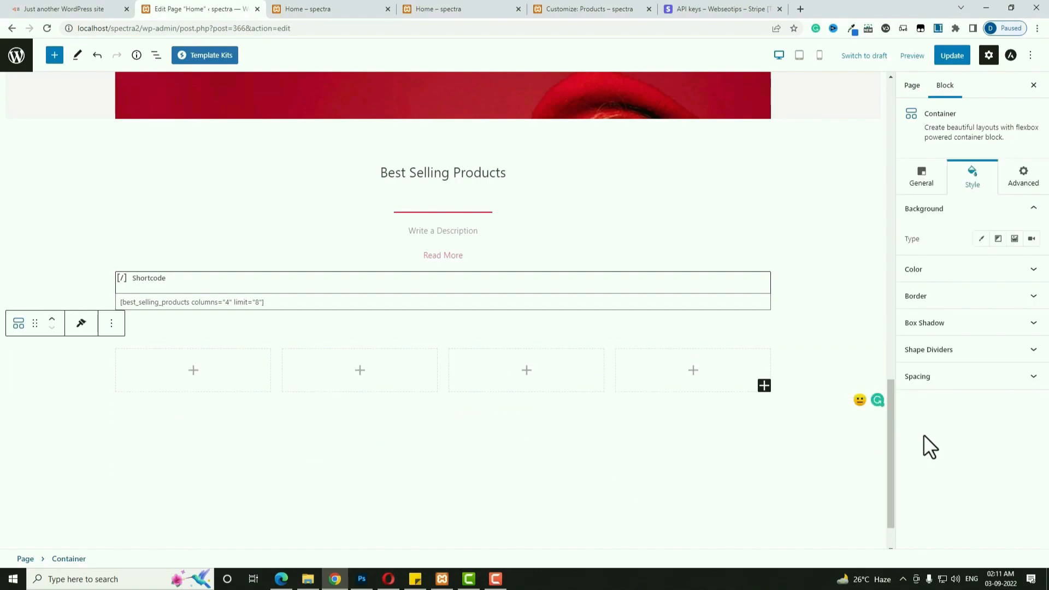
left_click(973, 185)
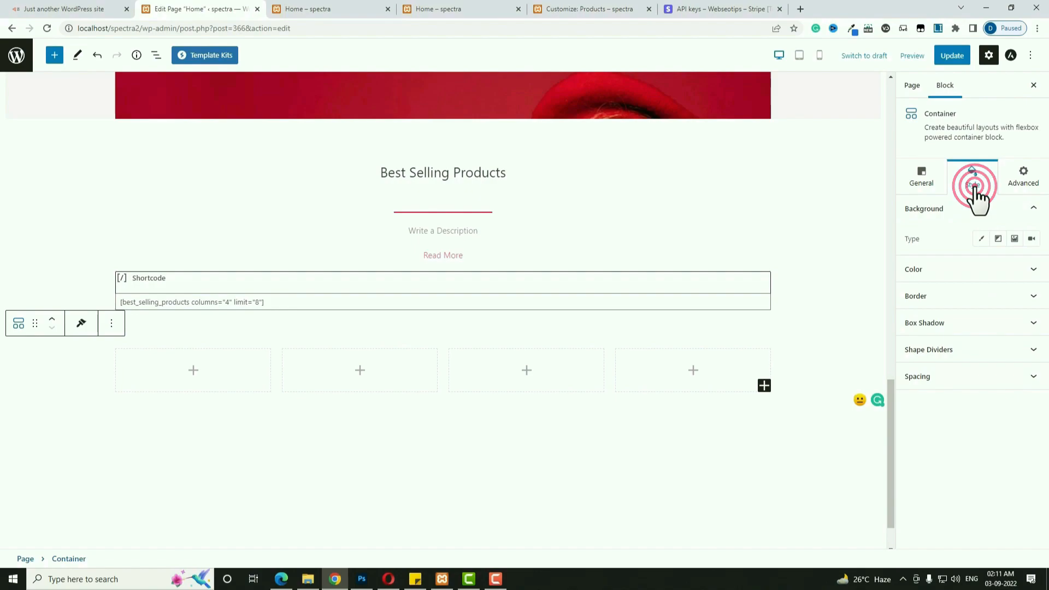
left_click(981, 238)
left_click(1032, 269)
left_click_drag(953, 299, 918, 284)
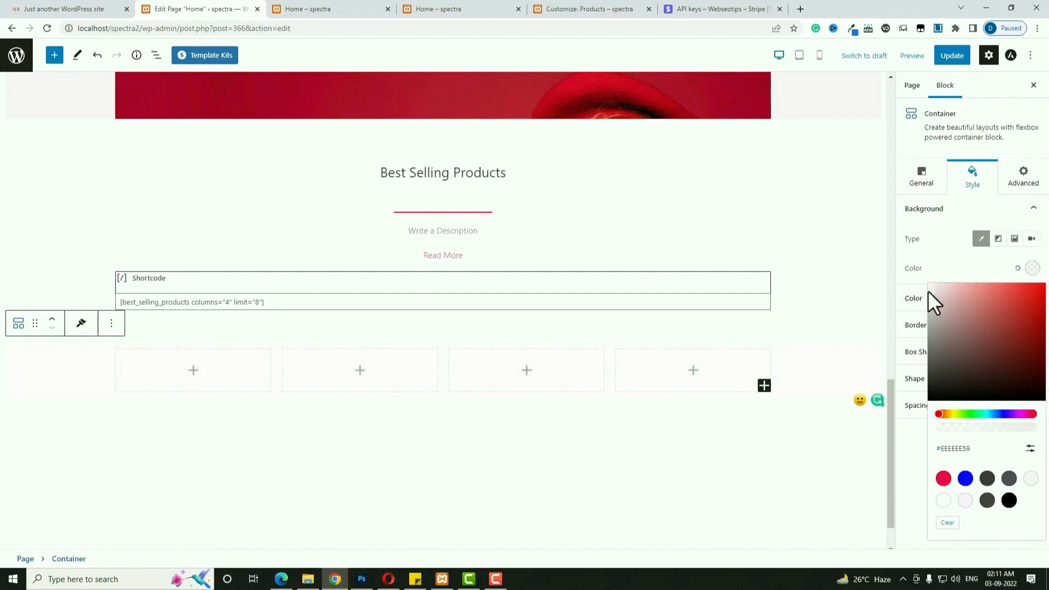
left_click(906, 468)
Unlink the container padding and set 70 top, 0 right, 50 bottom.
left_click(915, 406)
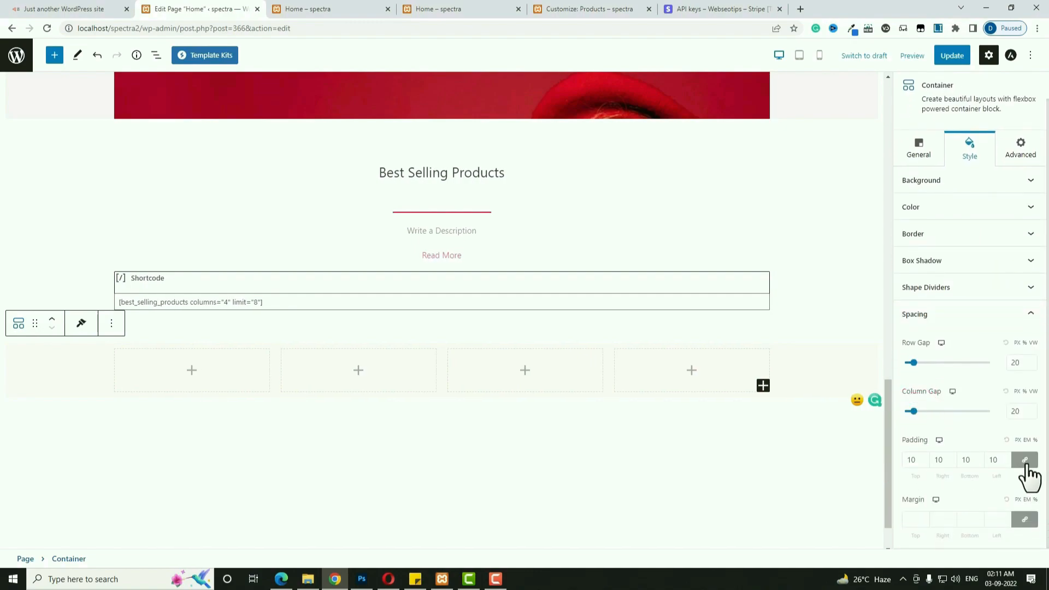
left_click(1026, 464)
double_click(912, 461)
type("70")
left_click(989, 458)
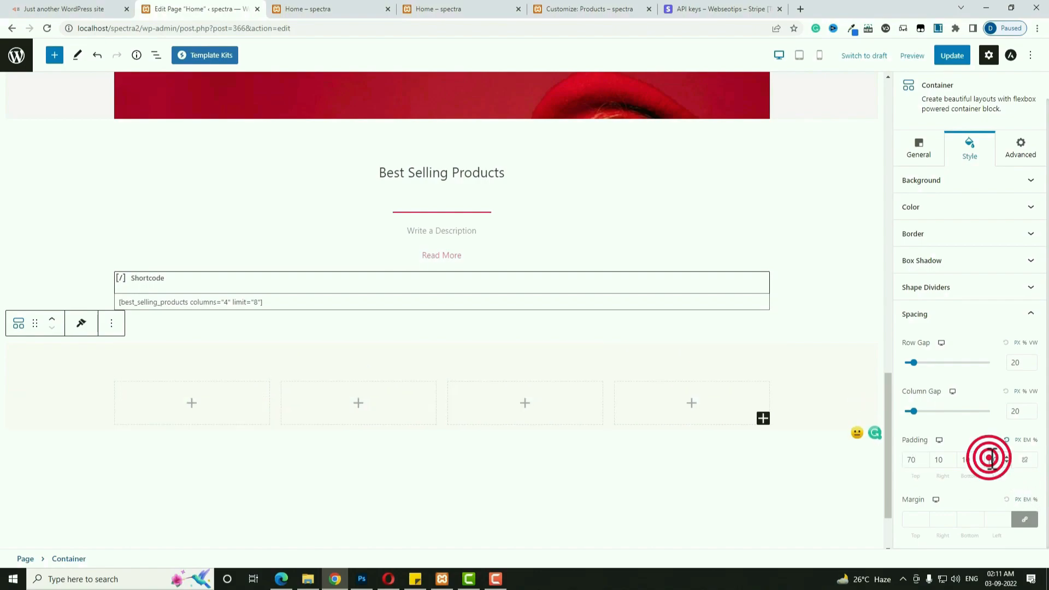
left_click(972, 462)
type("50")
left_click(904, 483)
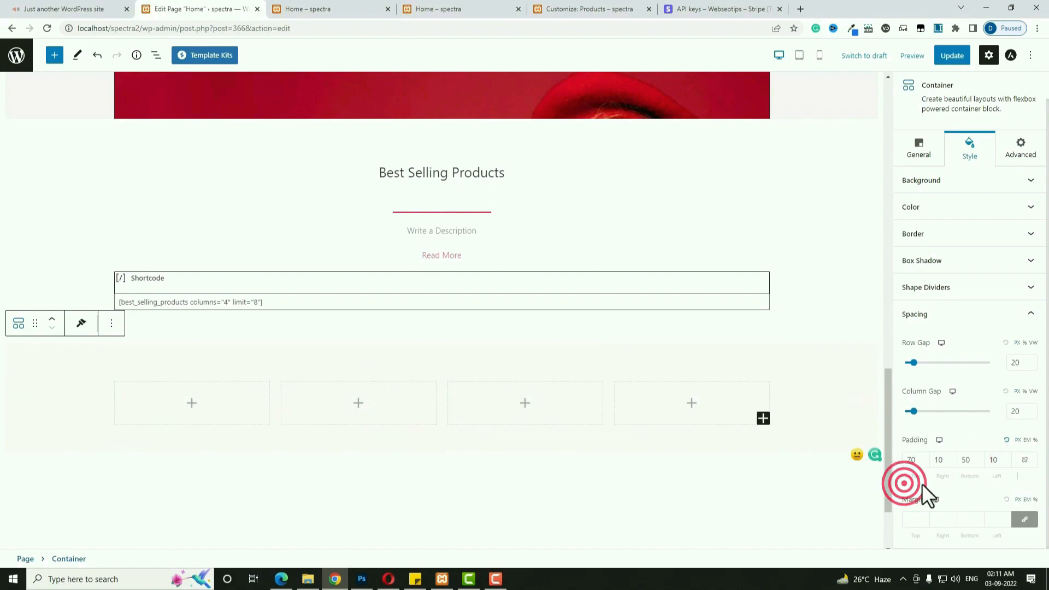
double_click(938, 457)
type("0")
left_click(994, 459)
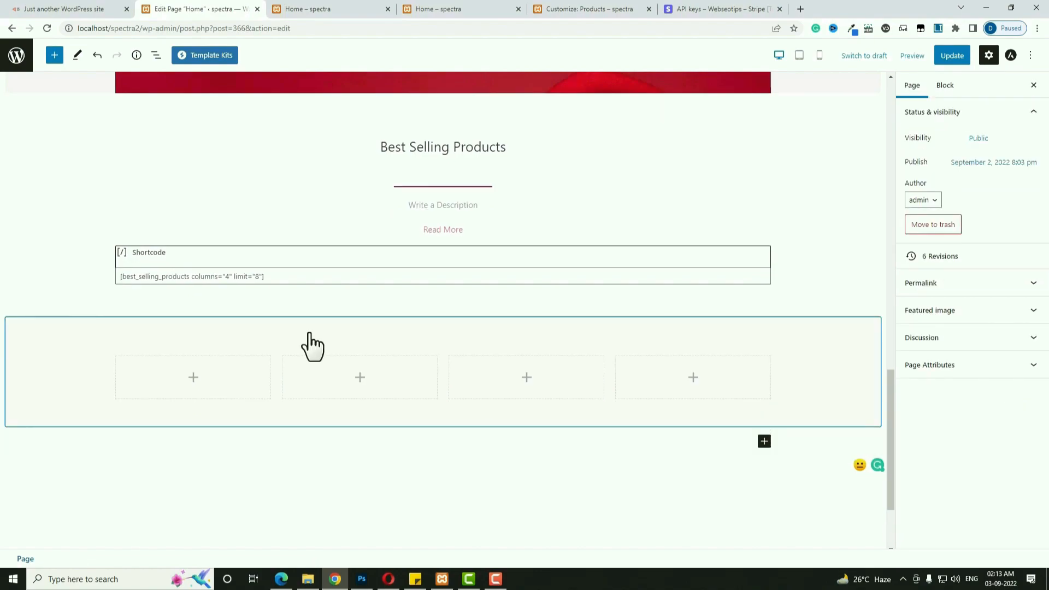
Insert an Info Box in the first column and give it the globe icon.
left_click(197, 375)
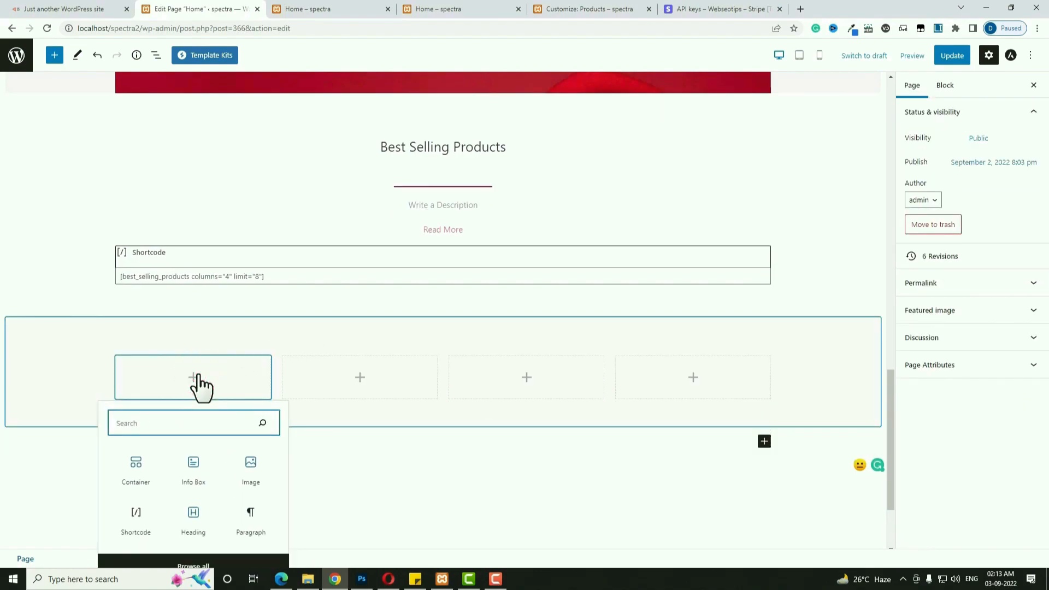
type("i")
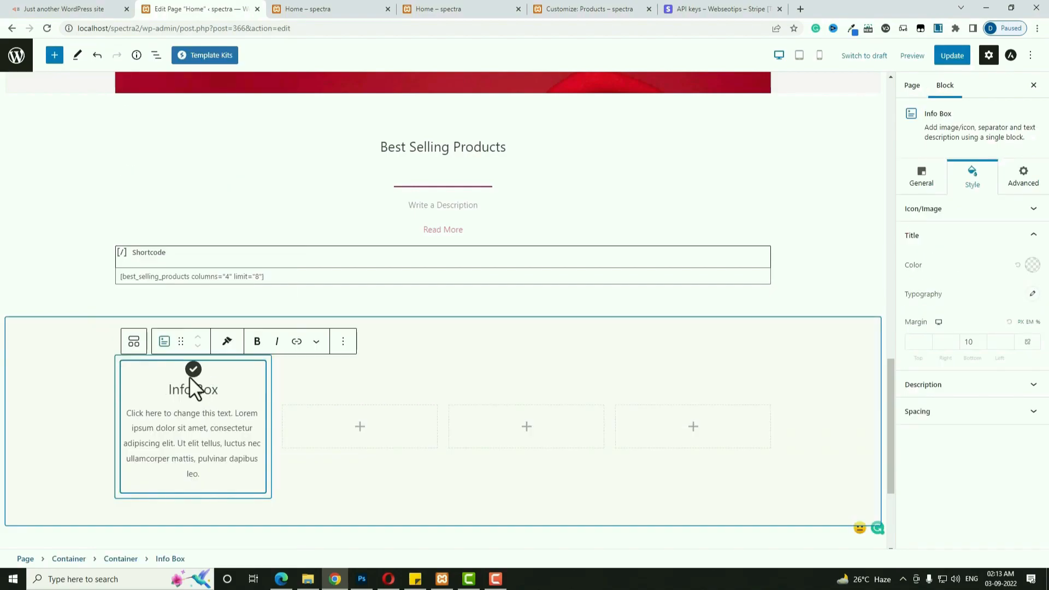
left_click(104, 8)
left_click(196, 8)
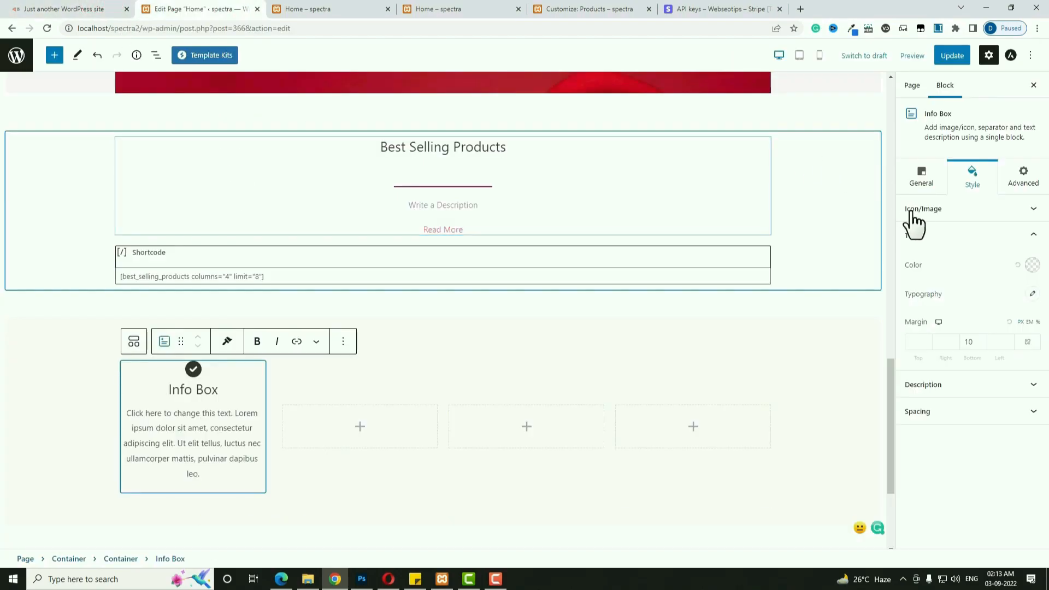
left_click(929, 177)
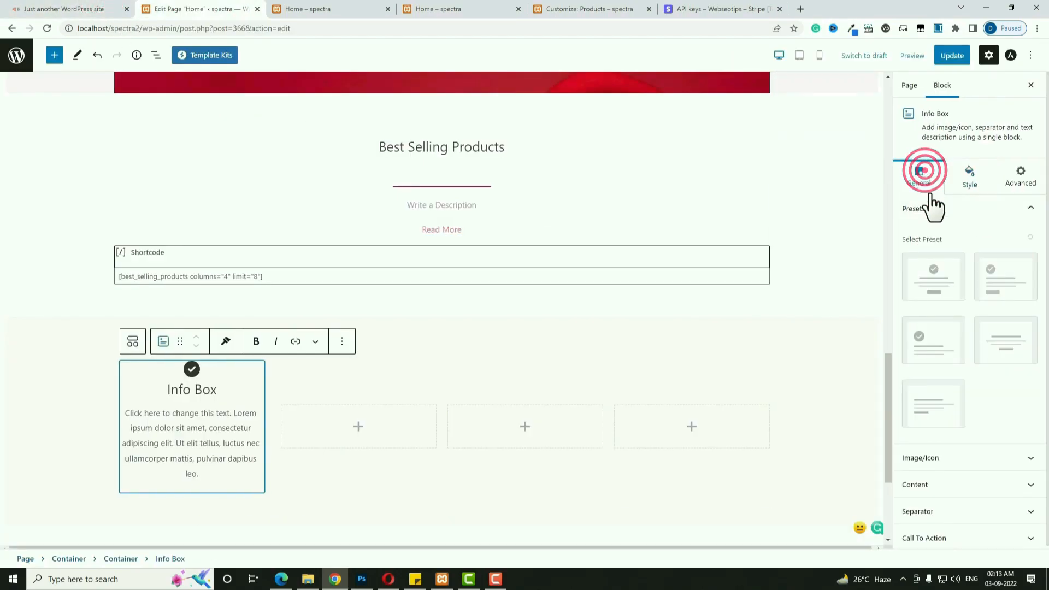
left_click(963, 457)
left_click(972, 396)
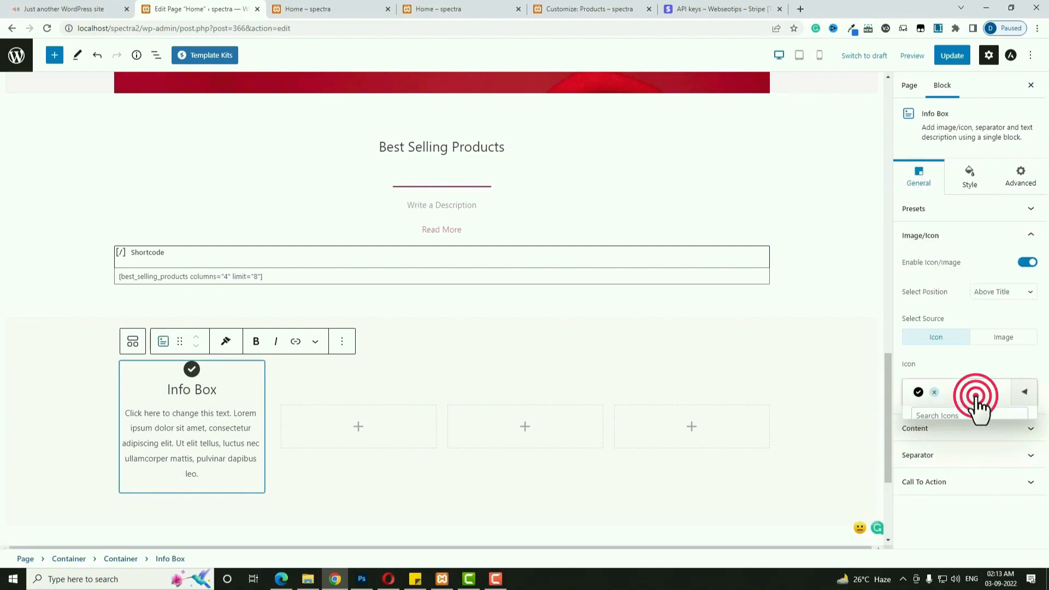
type("globe")
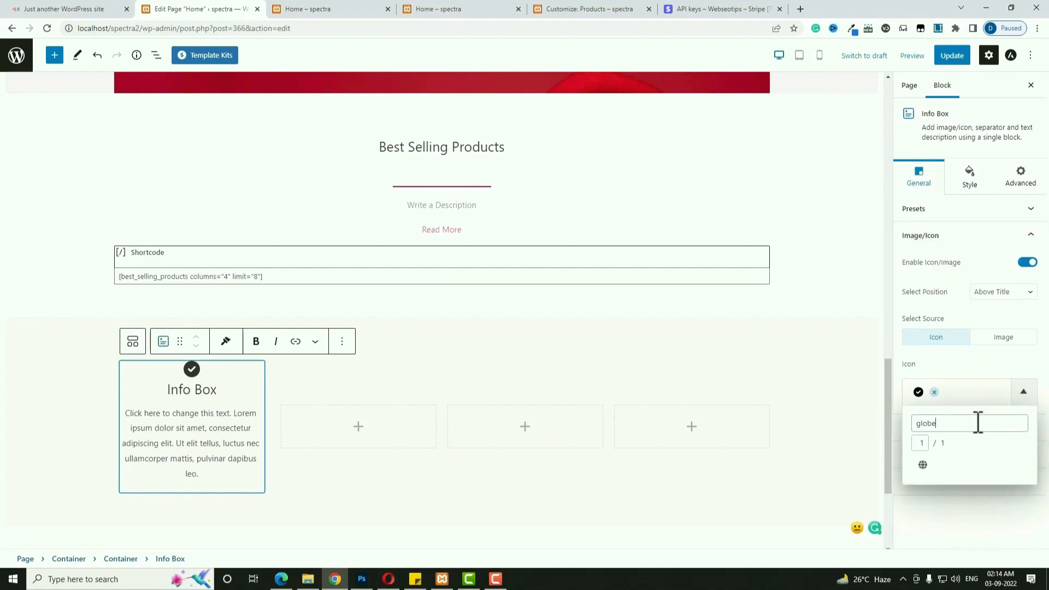
left_click(922, 464)
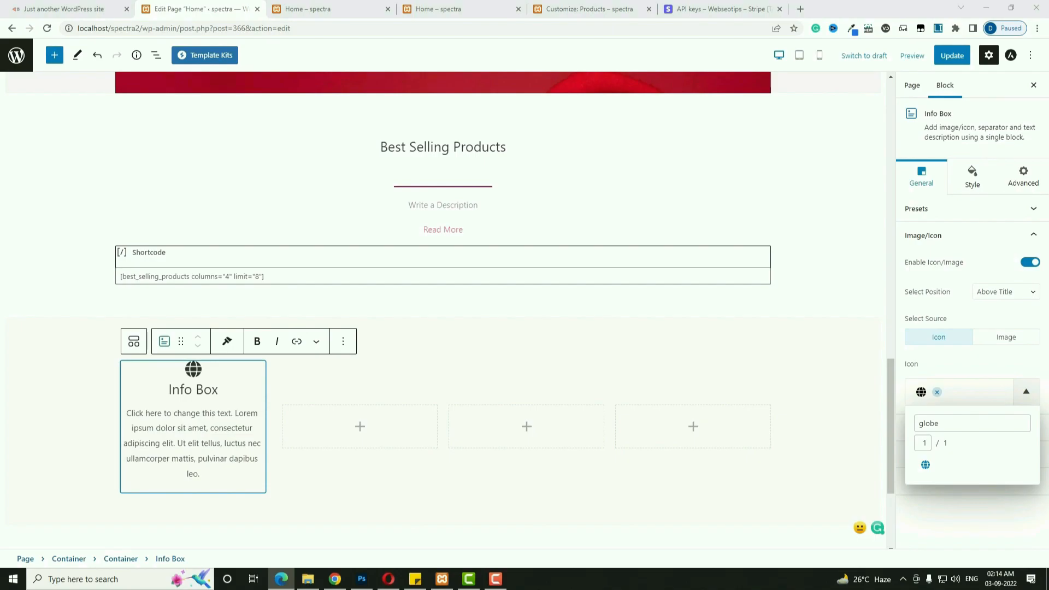
Title the Info Box 'GLOBAL SHIPPING' and paste in its description text.
triple_click(209, 392)
type("GLOBAL SHIPPING")
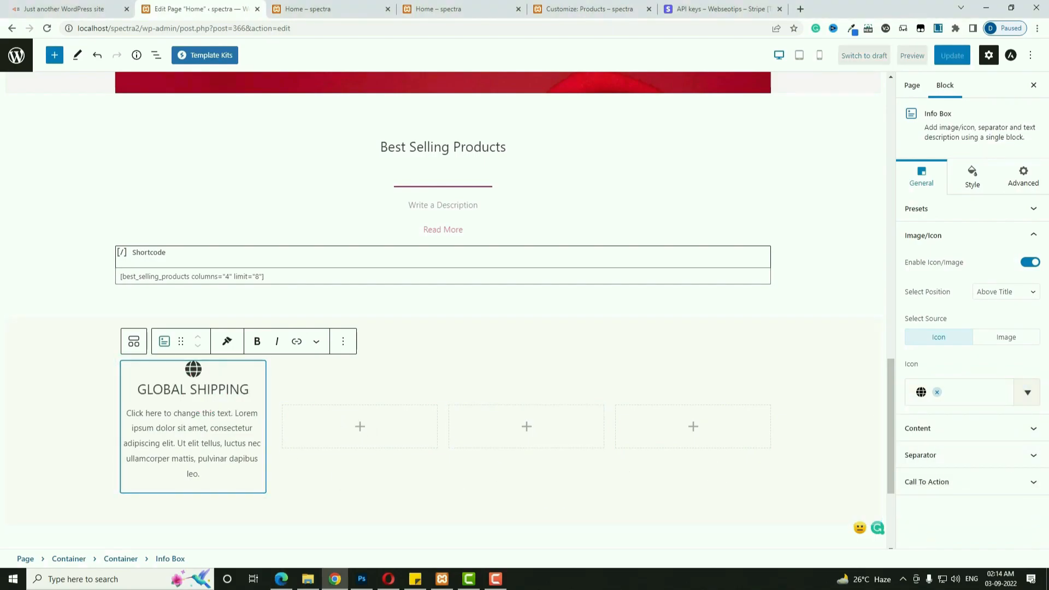
key("alt+Tab")
triple_click(188, 449)
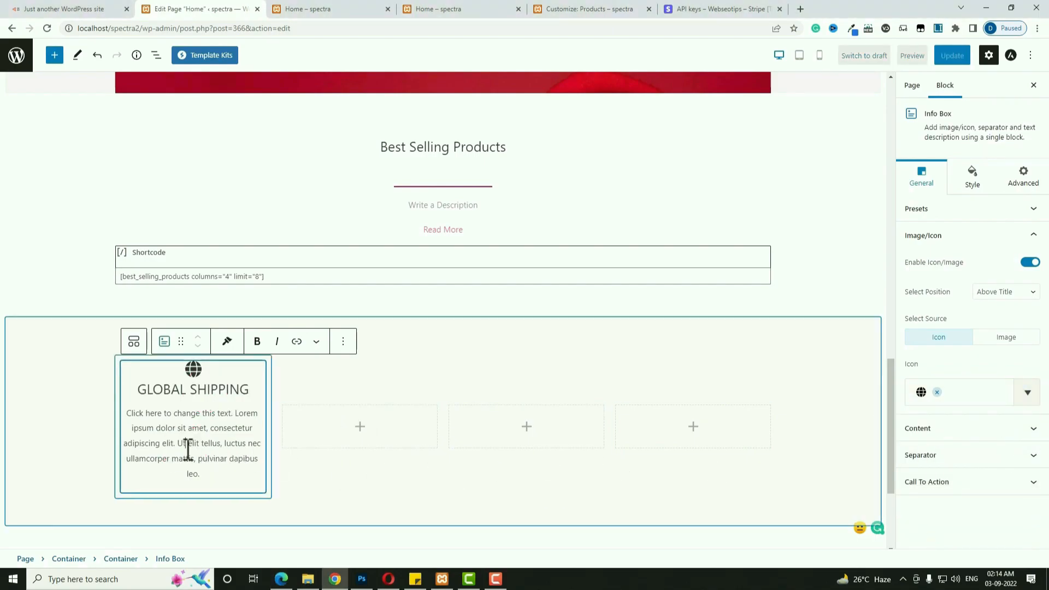
type("It elit tellus, luctus nec ullamcorper mattis, pulvinar dapibus leo.")
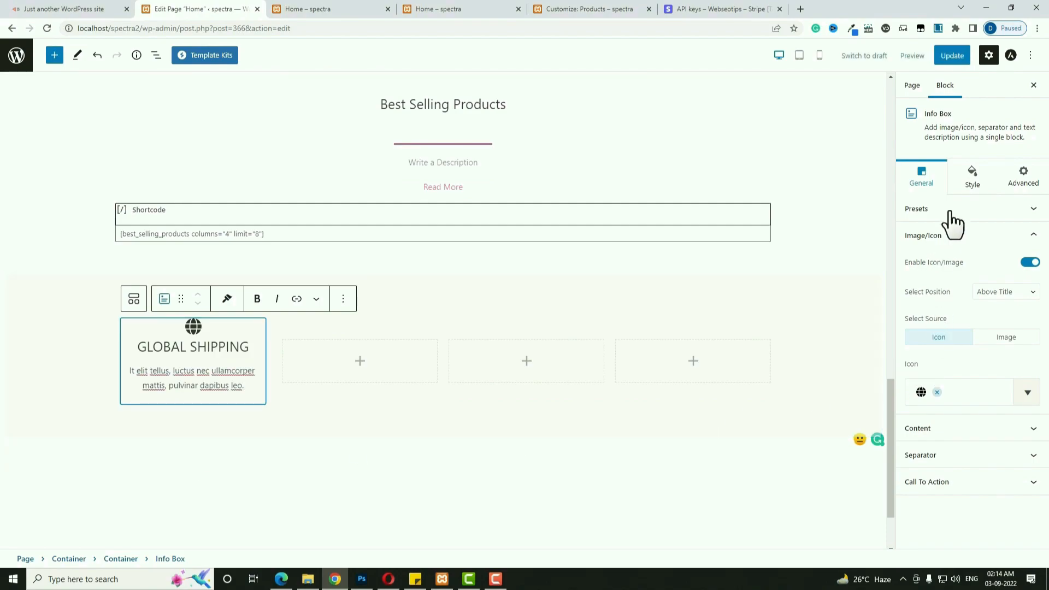
Set the icon width to 50 with 20 bottom padding.
left_click(972, 176)
left_click(1008, 210)
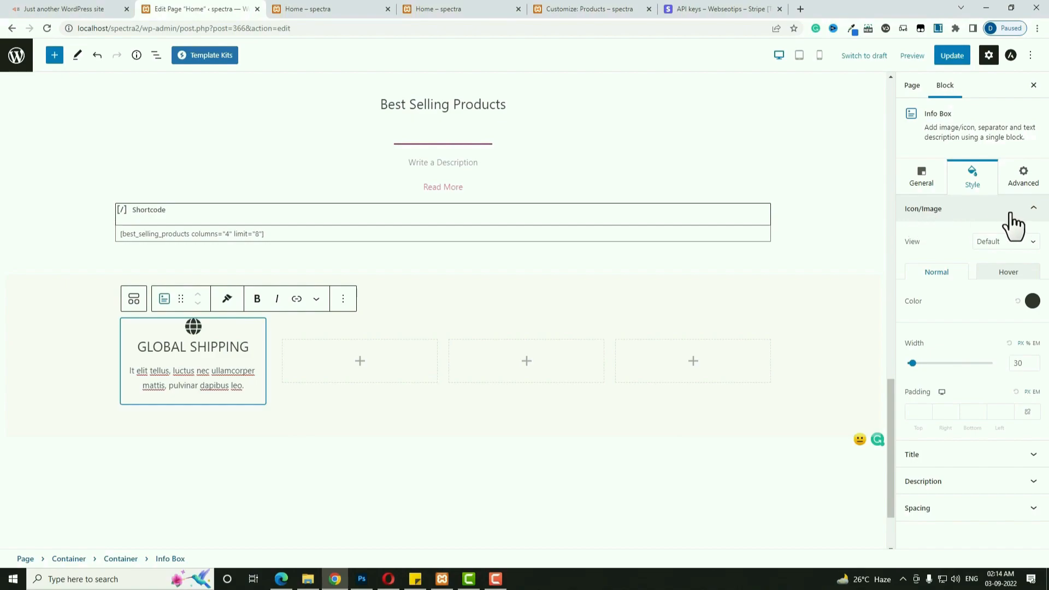
left_click(1021, 362)
type("50")
left_click(1024, 411)
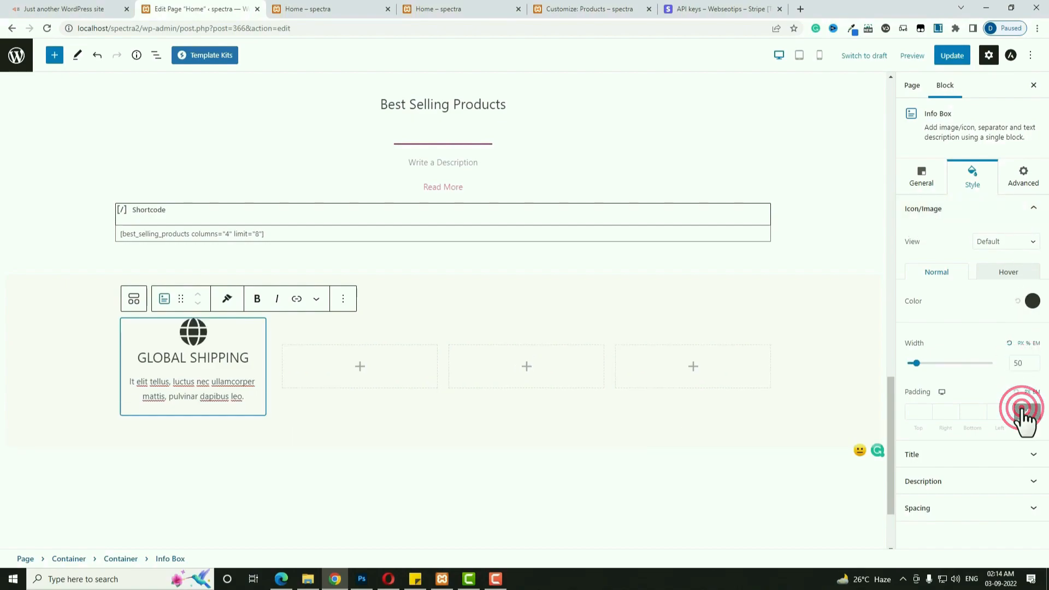
left_click(970, 411)
type("20")
Set the Info Box title font size to 22.
left_click(956, 456)
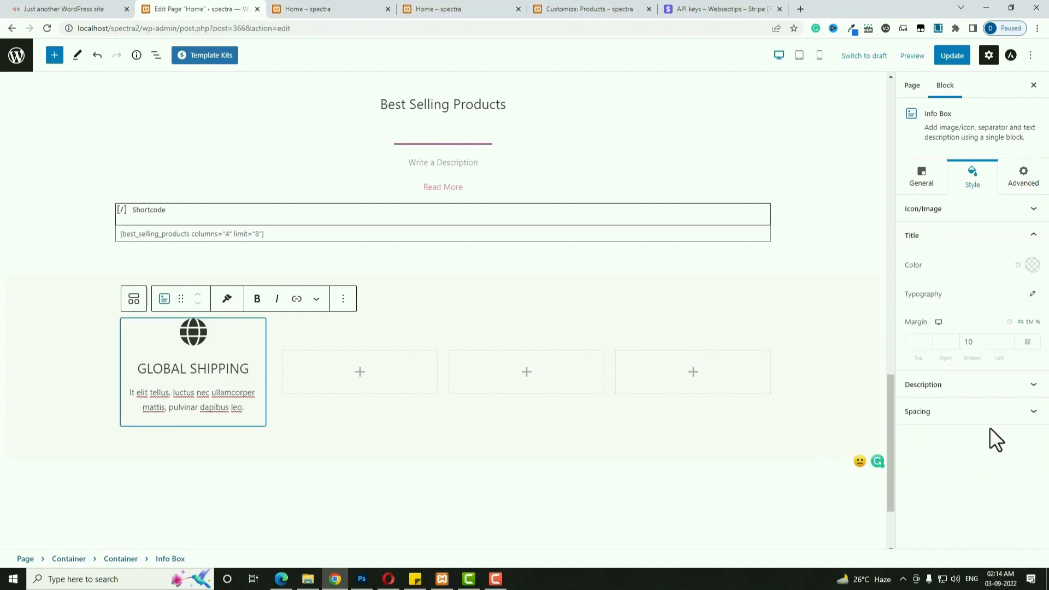
left_click(1032, 292)
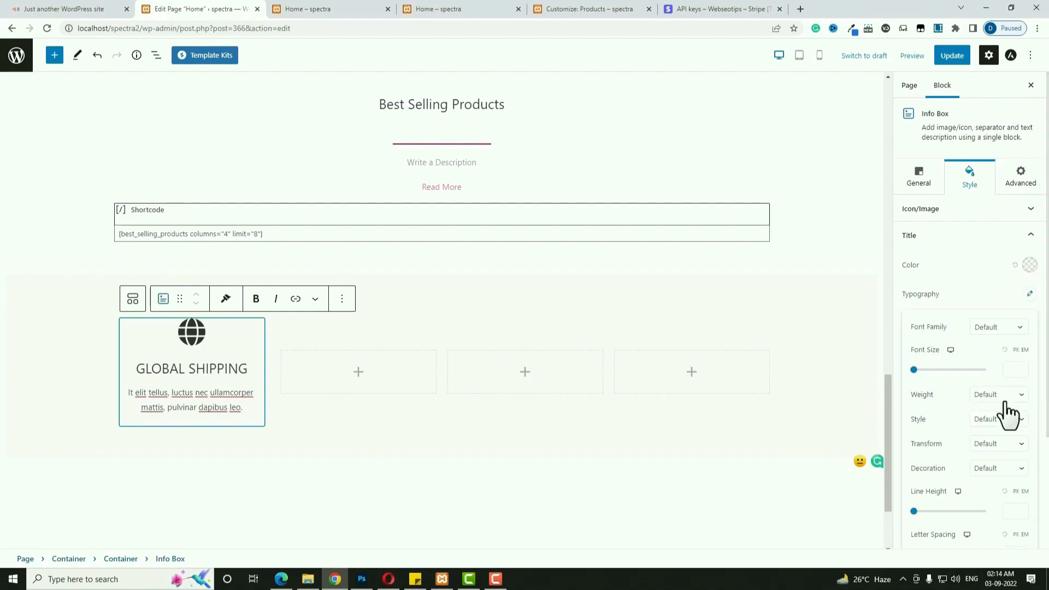
left_click(1012, 370)
type("22")
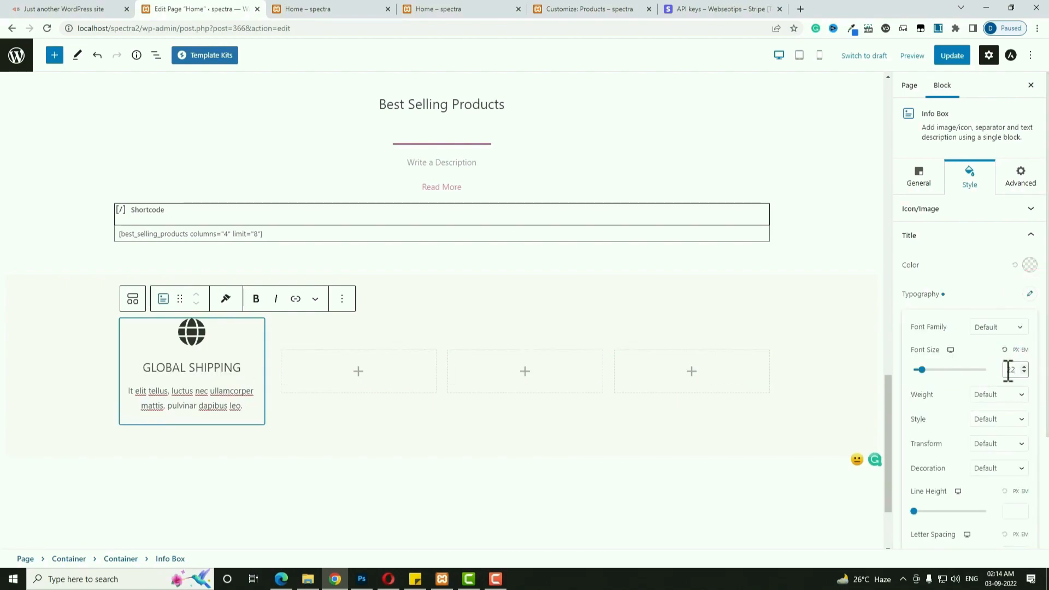
left_click(364, 372)
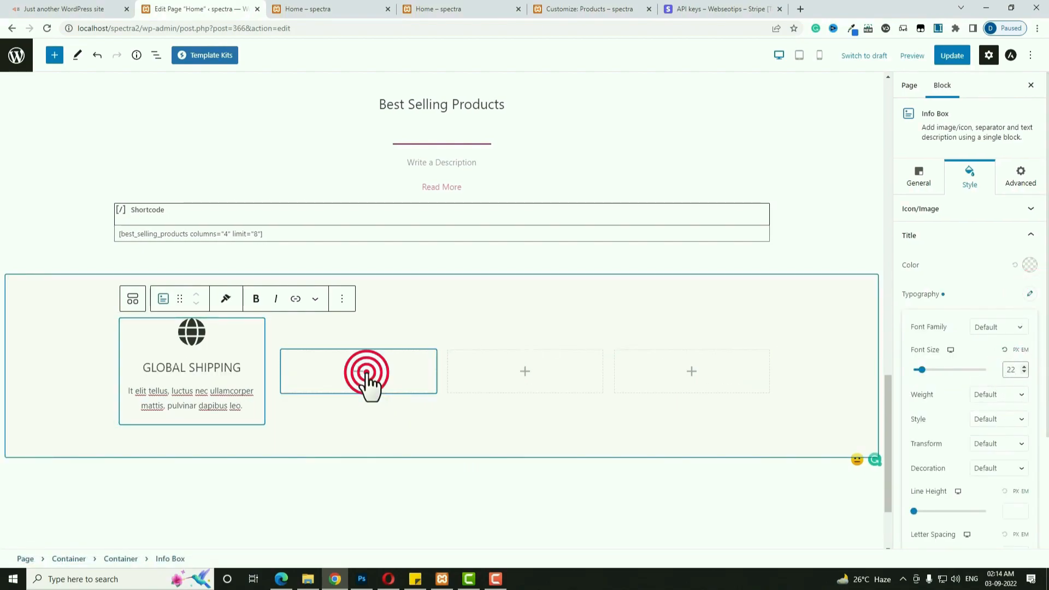
Add a 'BEST QUALITY' Info Box with a bolt icon and pasted description to column two.
left_click(371, 471)
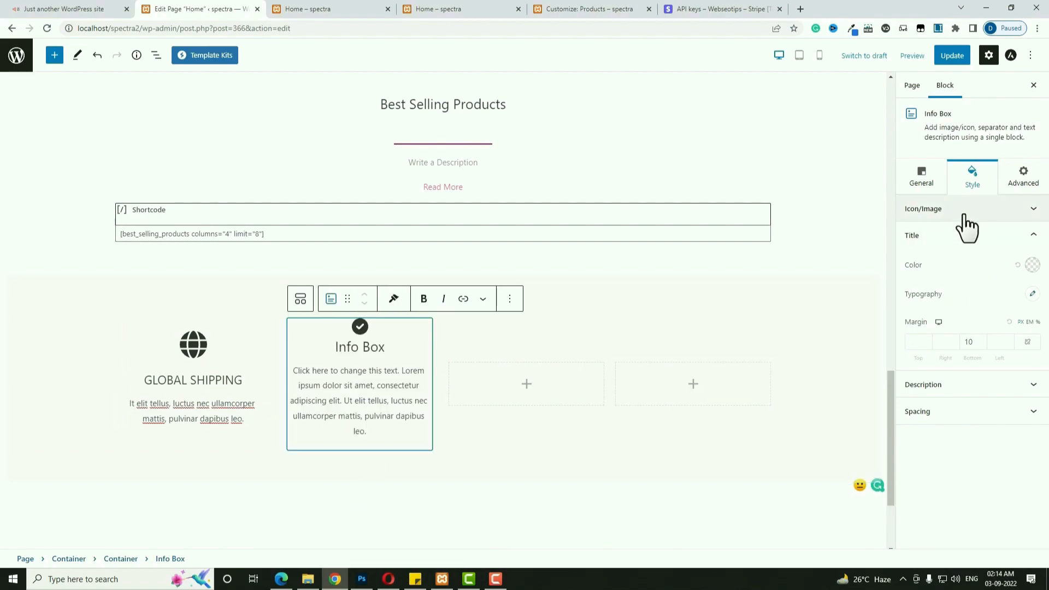
left_click(923, 176)
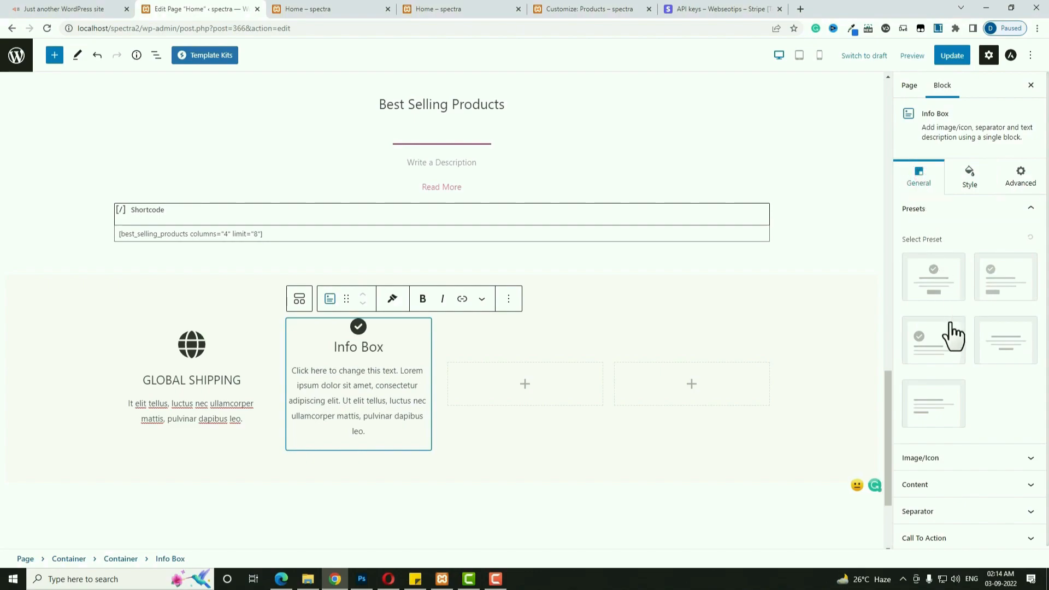
left_click(947, 459)
left_click(965, 392)
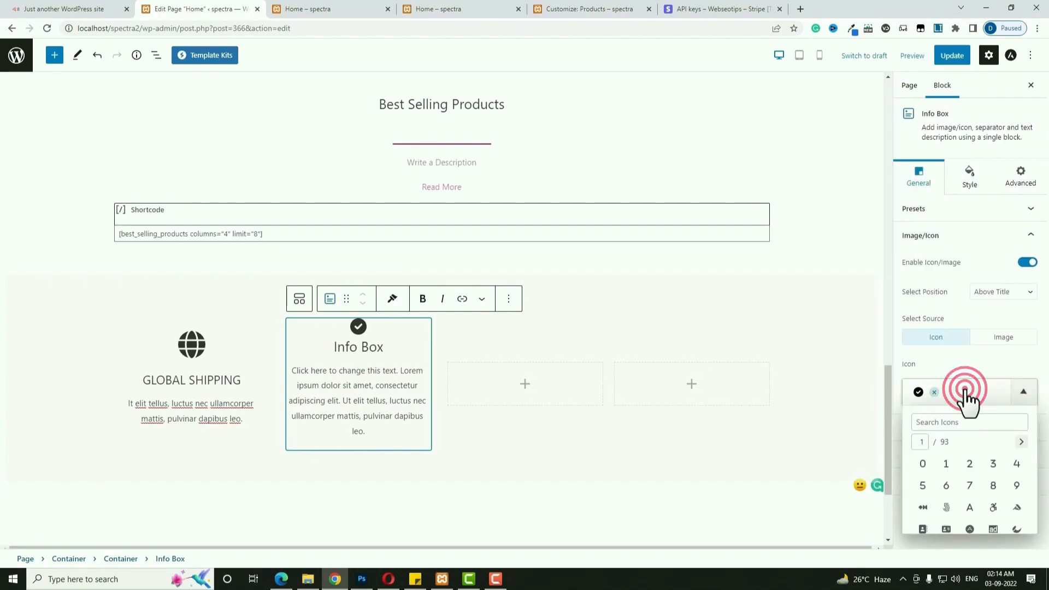
left_click(1021, 443)
left_click(947, 464)
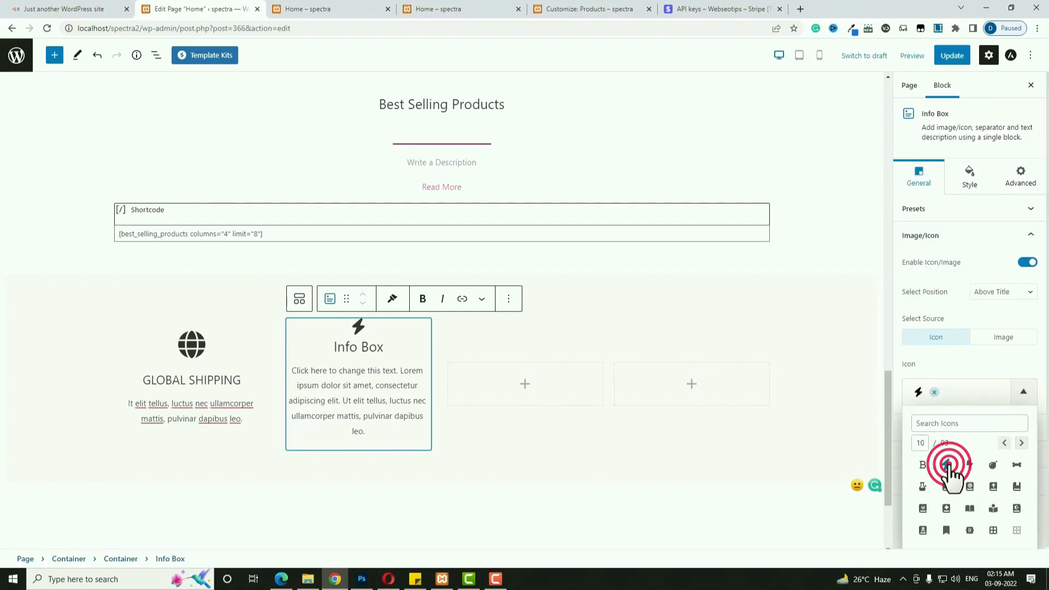
triple_click(374, 346)
type("BEST QUALITY")
key("alt+Tab")
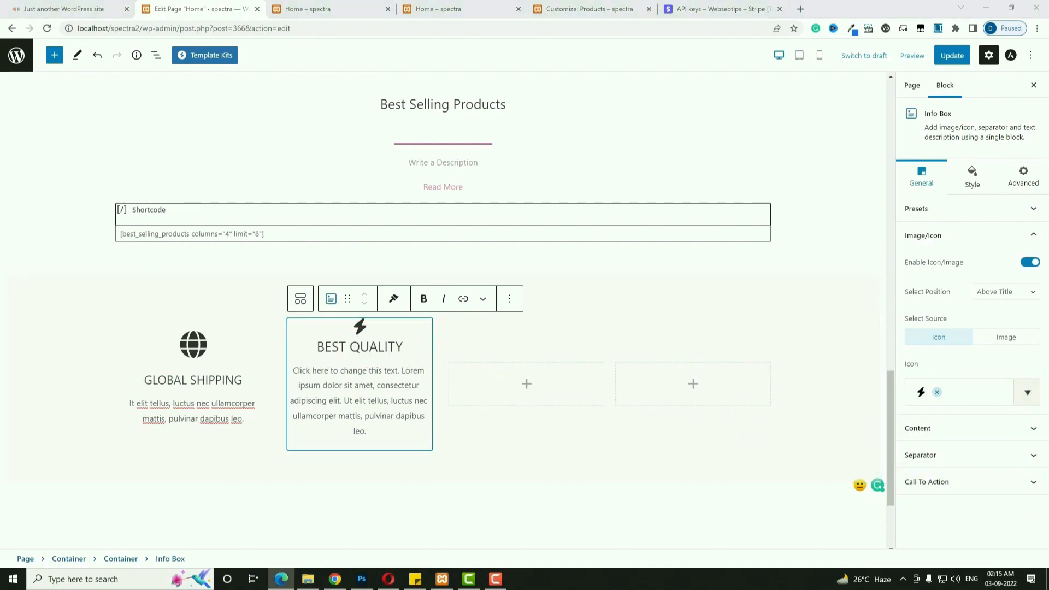
triple_click(362, 386)
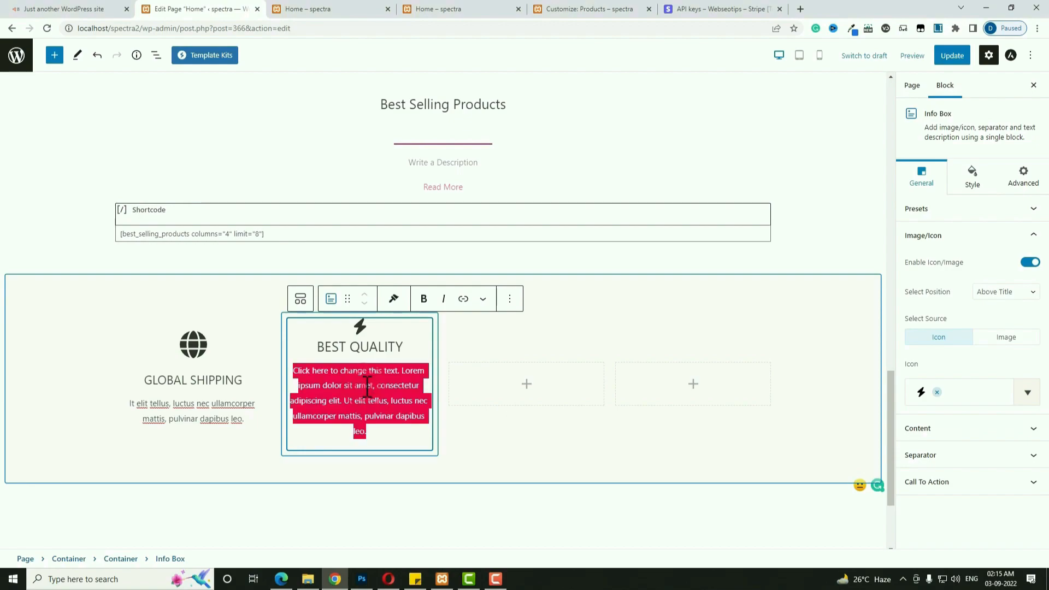
type("It elit tellus, luctus nec ullamcorper mattis, pulvinar dapibus leo.")
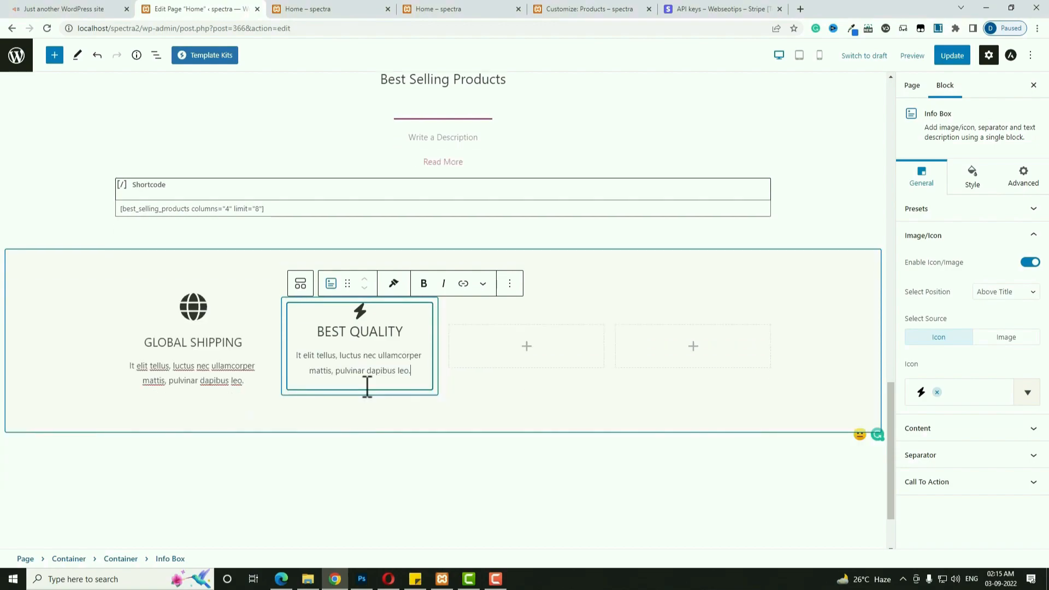
Add a 'BEST OFFERS' Info Box with a tag icon and pasted description to column three.
left_click(528, 348)
left_click(530, 435)
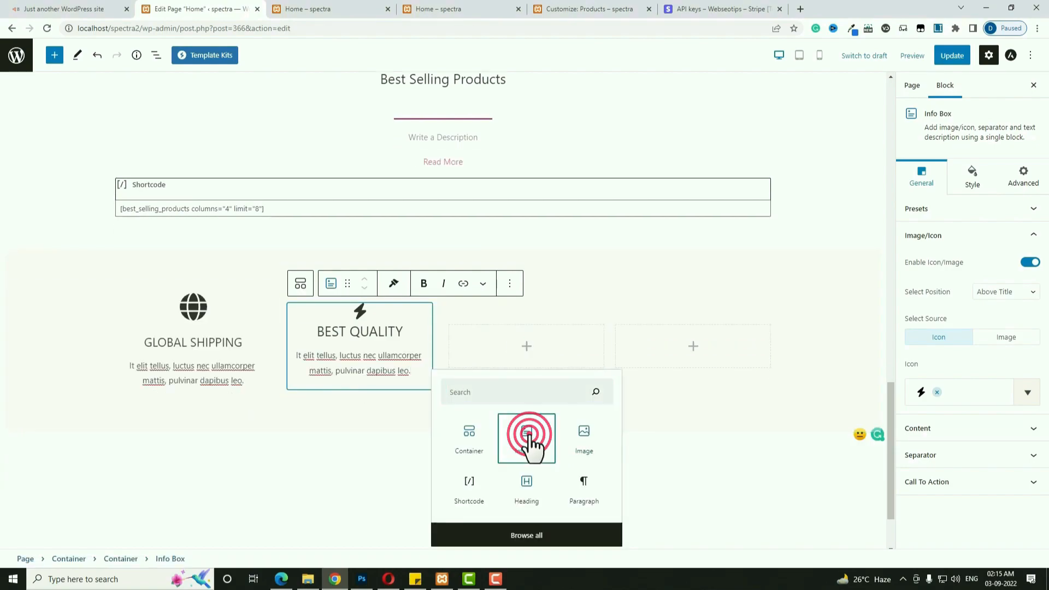
left_click(930, 182)
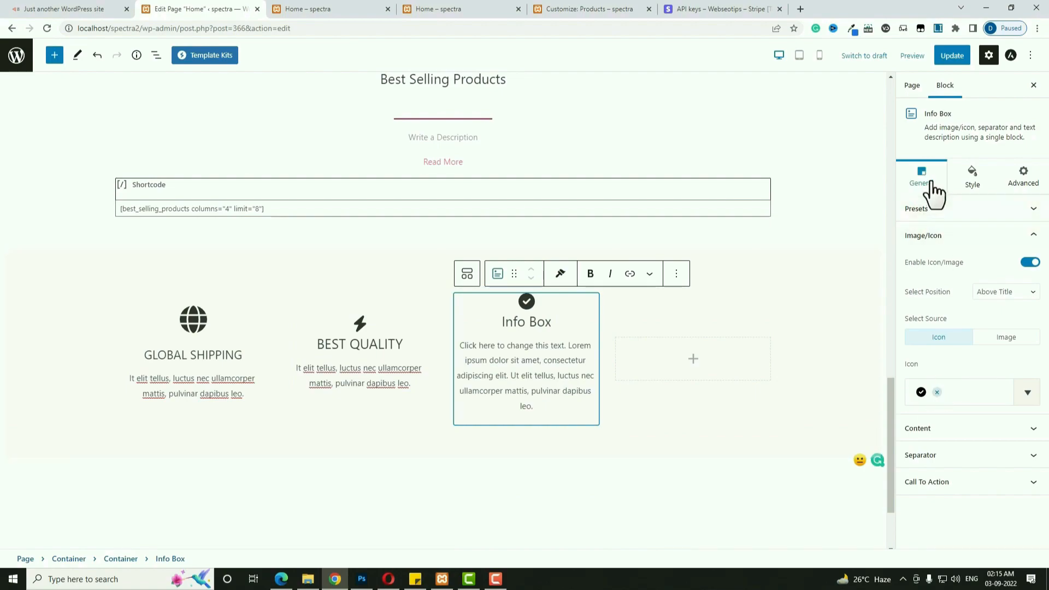
left_click(967, 391)
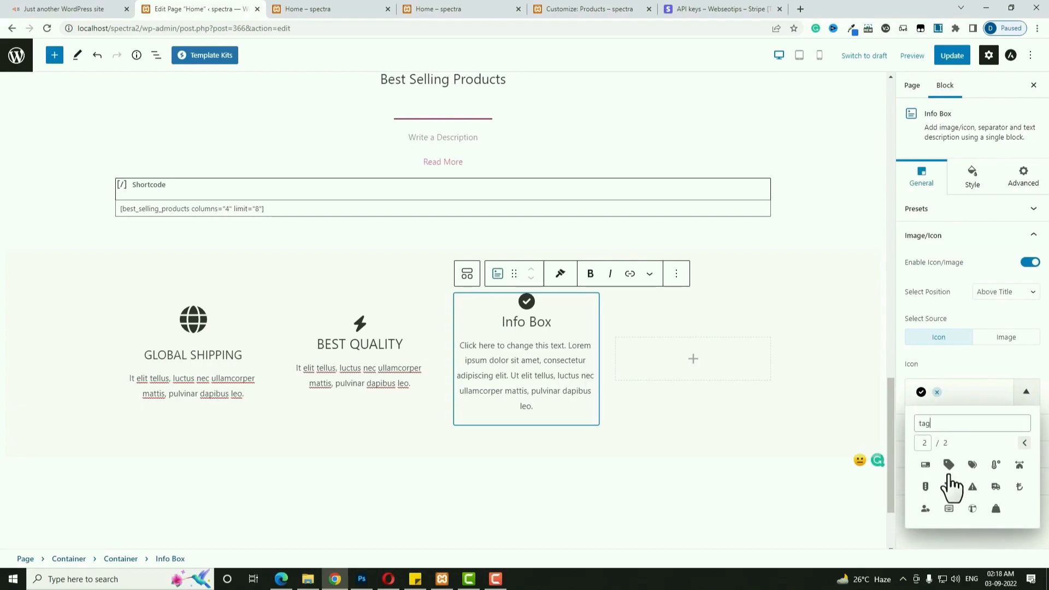
left_click(949, 468)
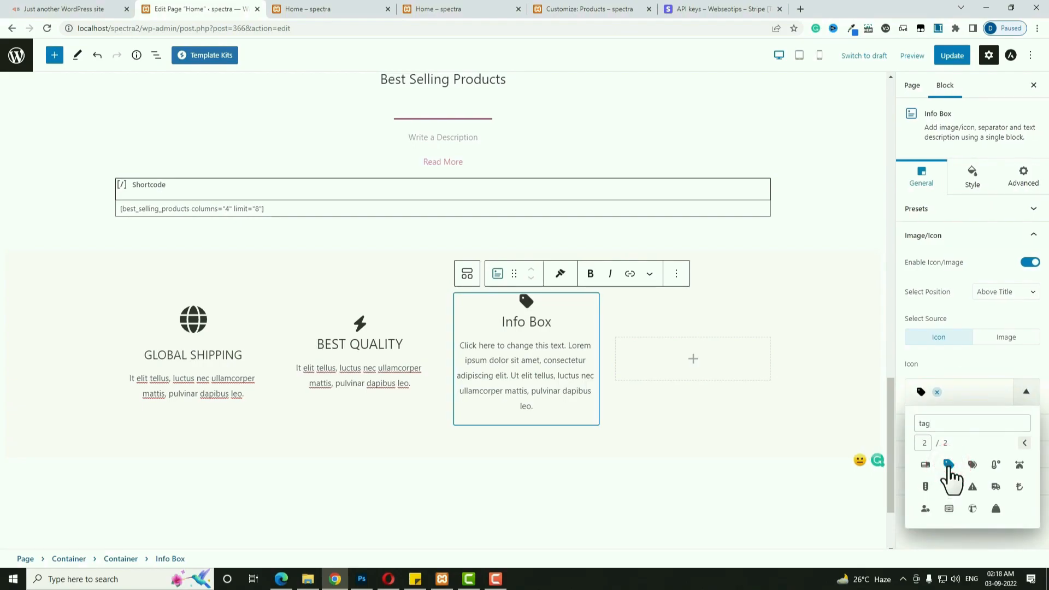
triple_click(539, 317)
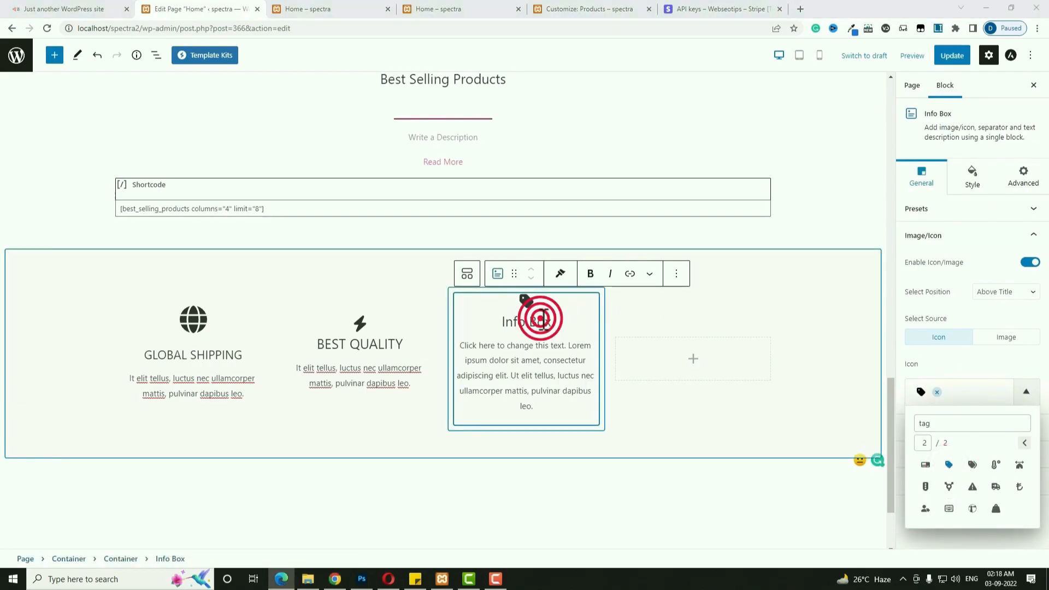
type("BEST OFFERS")
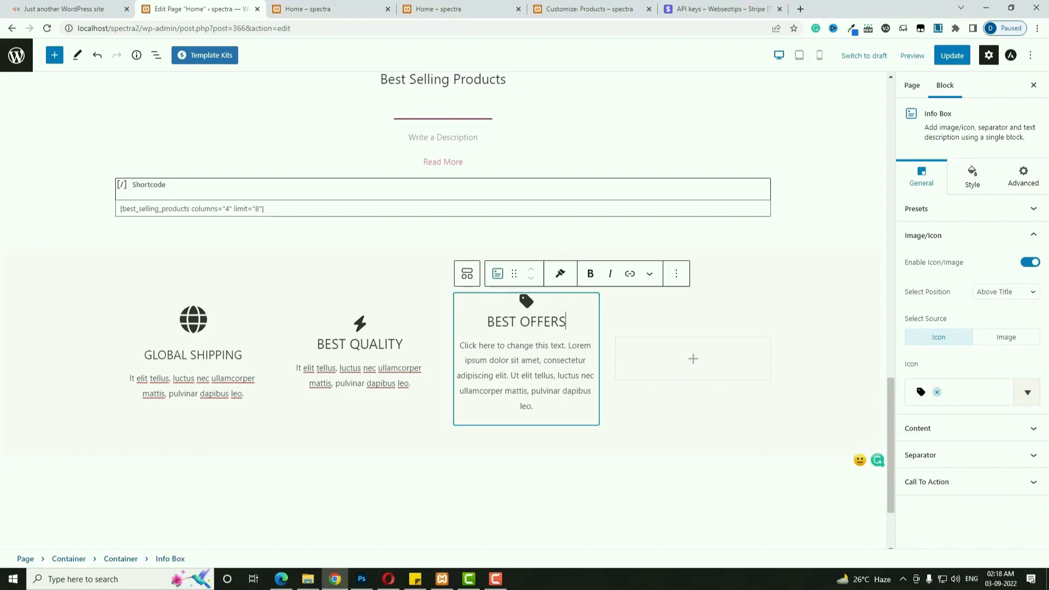
key("alt+Tab")
left_click(529, 356)
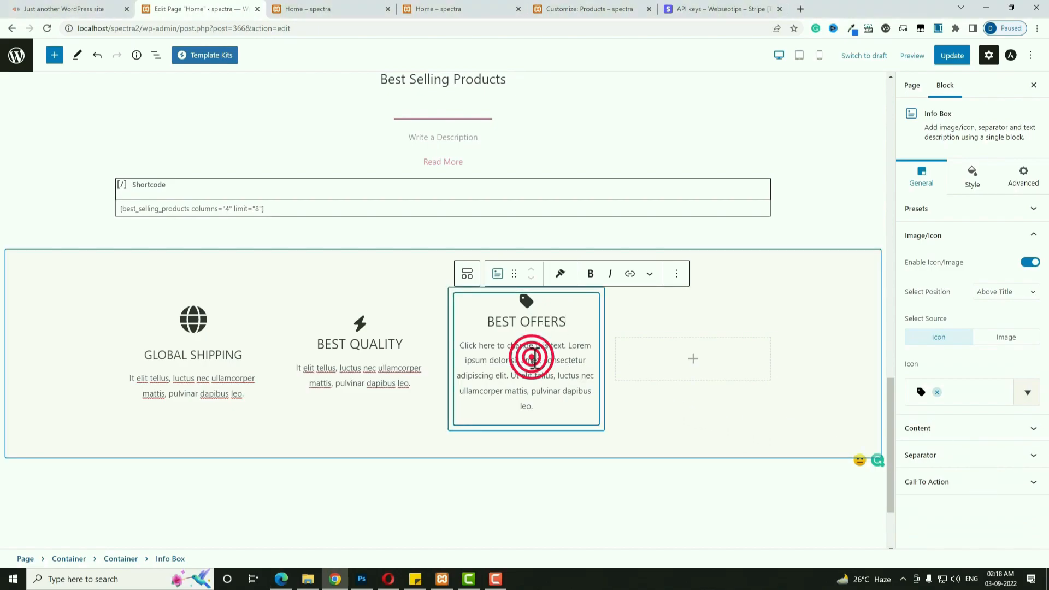
scroll(548, 361, "down", 1)
key("ctrl+a")
type("It elit tellus, luctus nec ullamcorper mattis, pulvinar dapibus leo.")
Add a 'SECURE PAYMENTS' Info Box with a lock icon to column four.
left_click(693, 293)
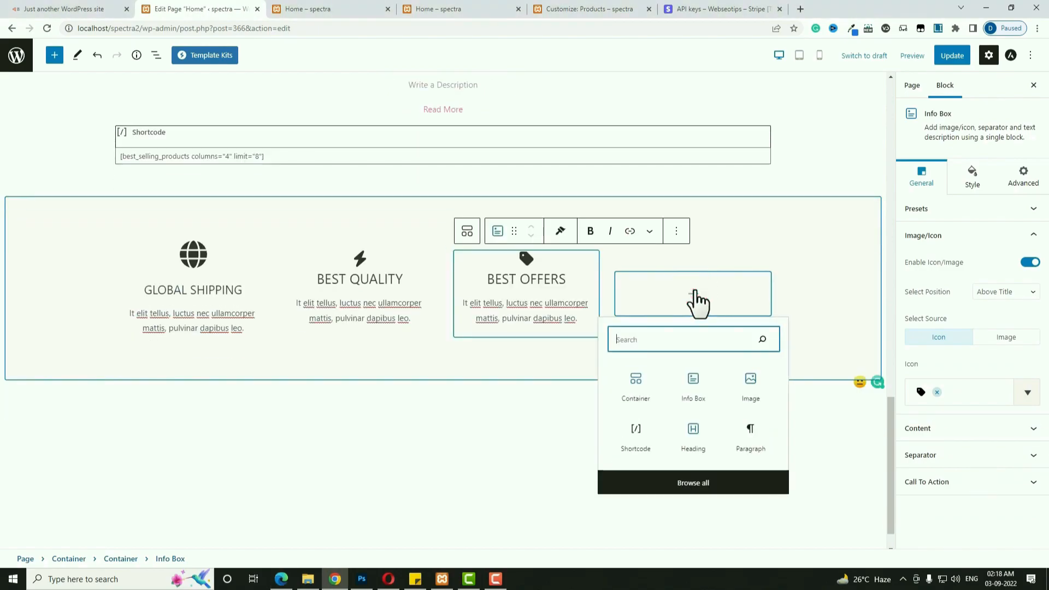
left_click(696, 386)
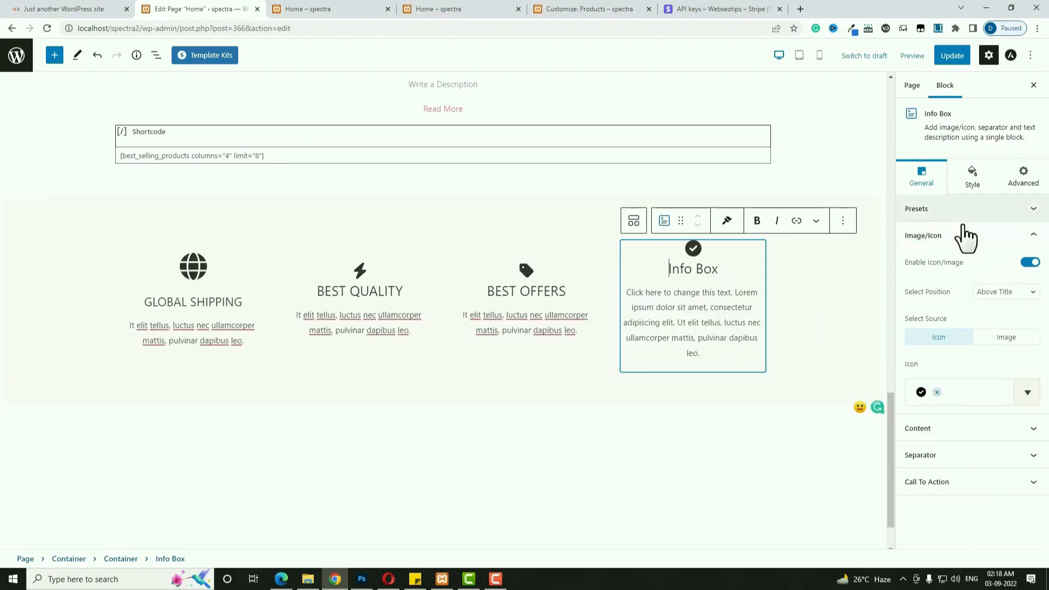
left_click(923, 172)
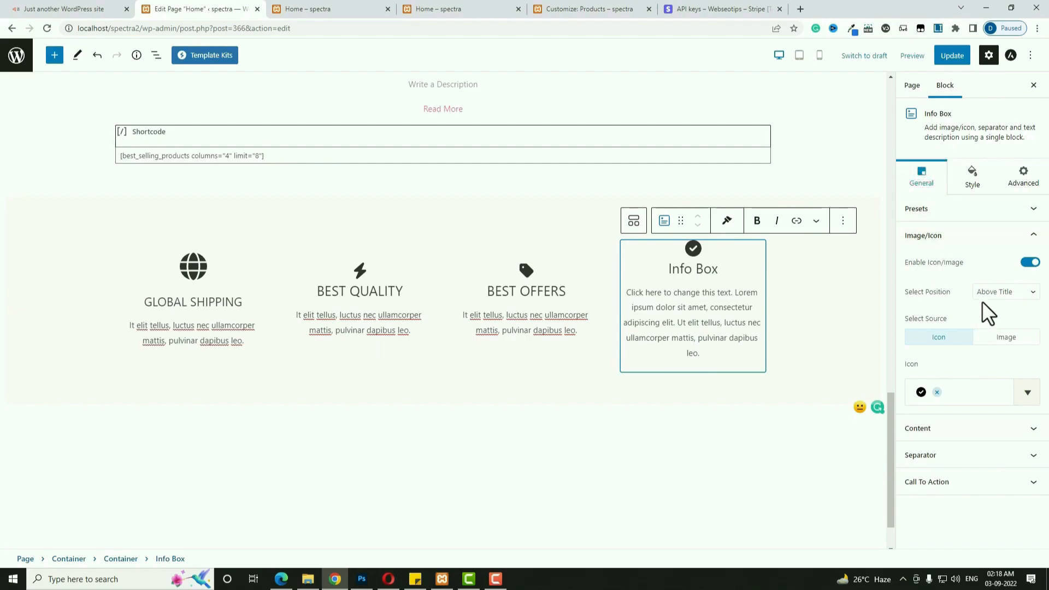
left_click(979, 392)
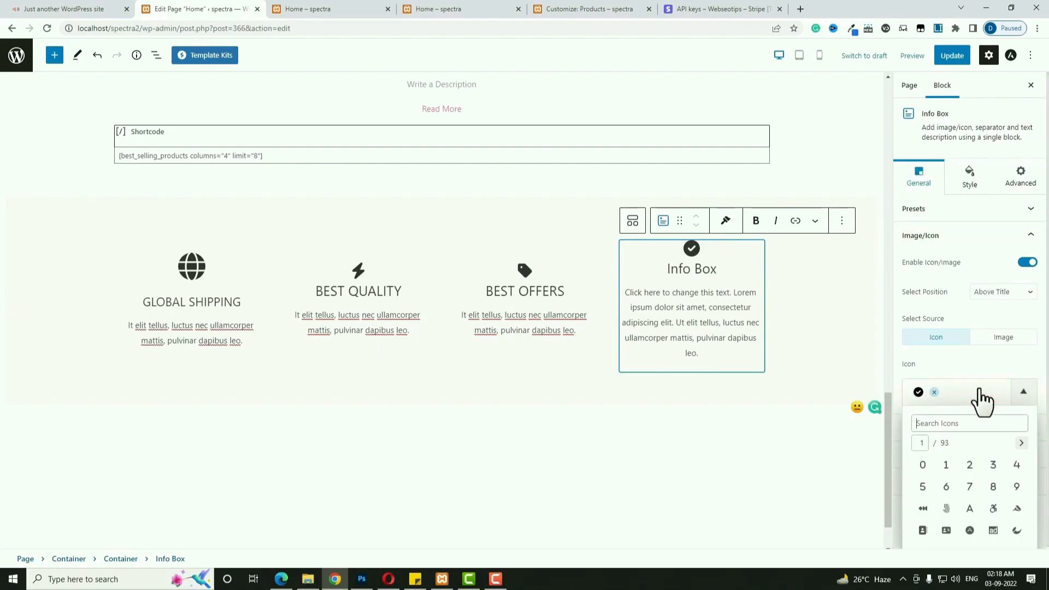
type("lock")
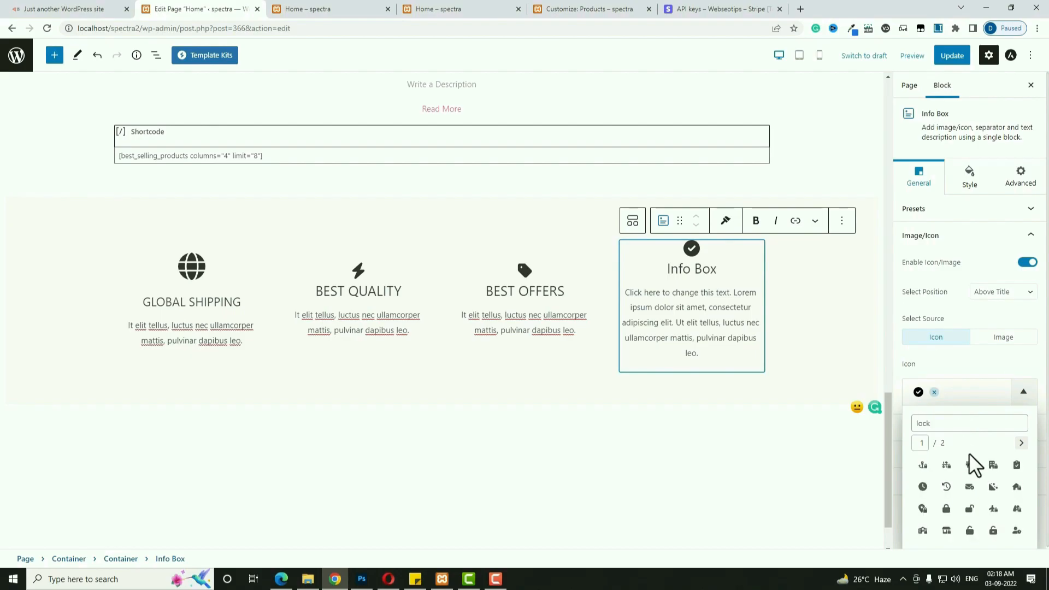
left_click(946, 509)
key("alt+Tab")
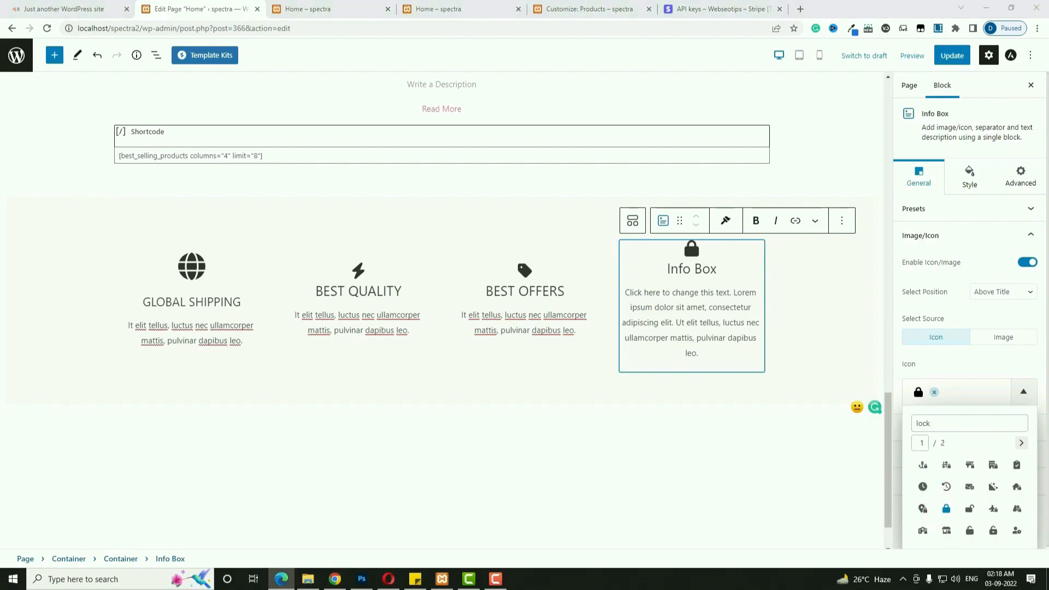
triple_click(687, 271)
type("SECURE PAYMENTS")
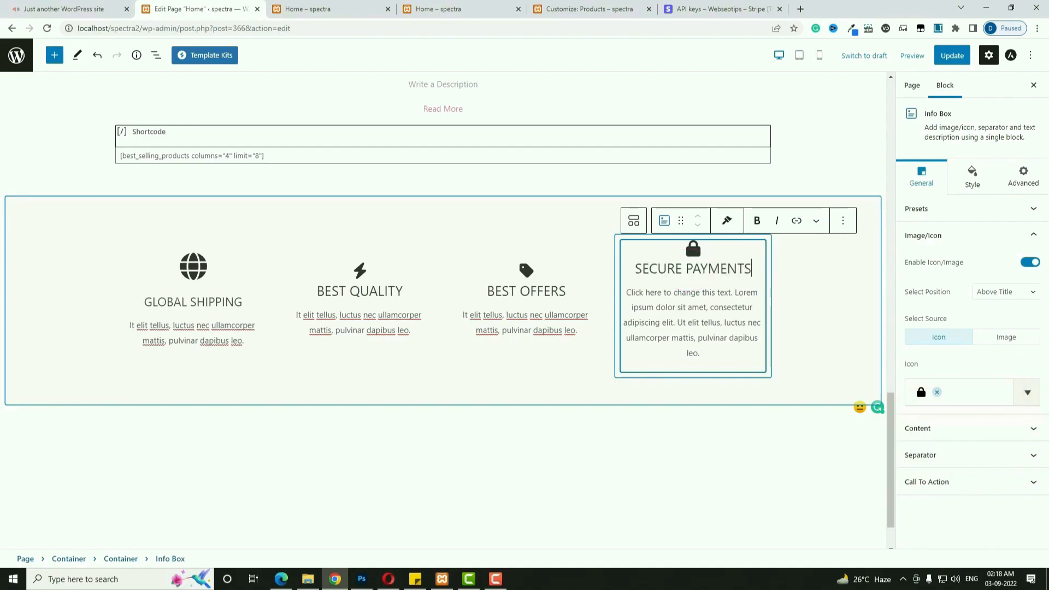
key("alt+Tab")
triple_click(698, 335)
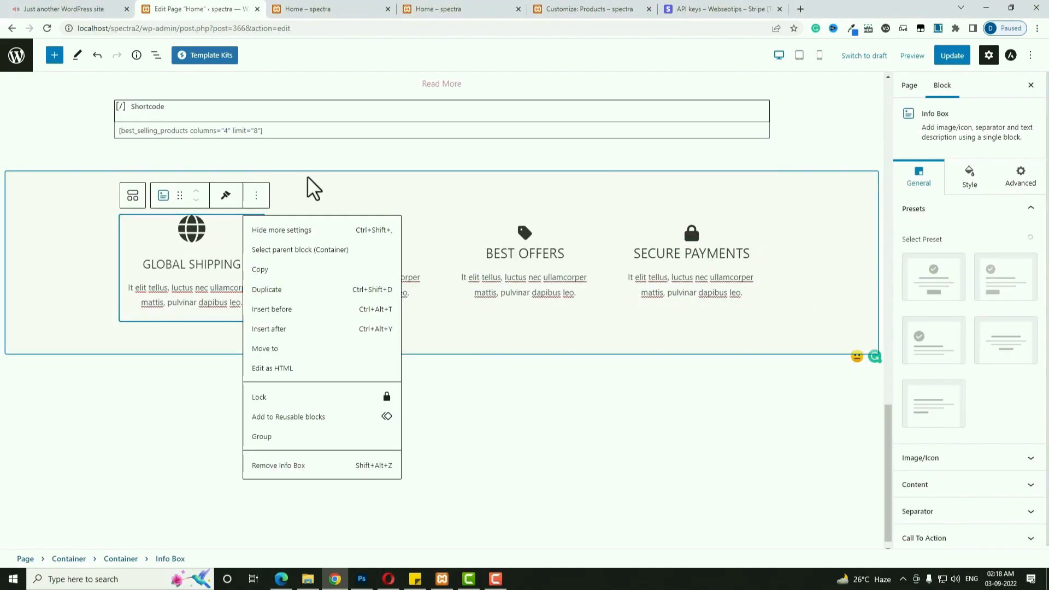
left_click(317, 173)
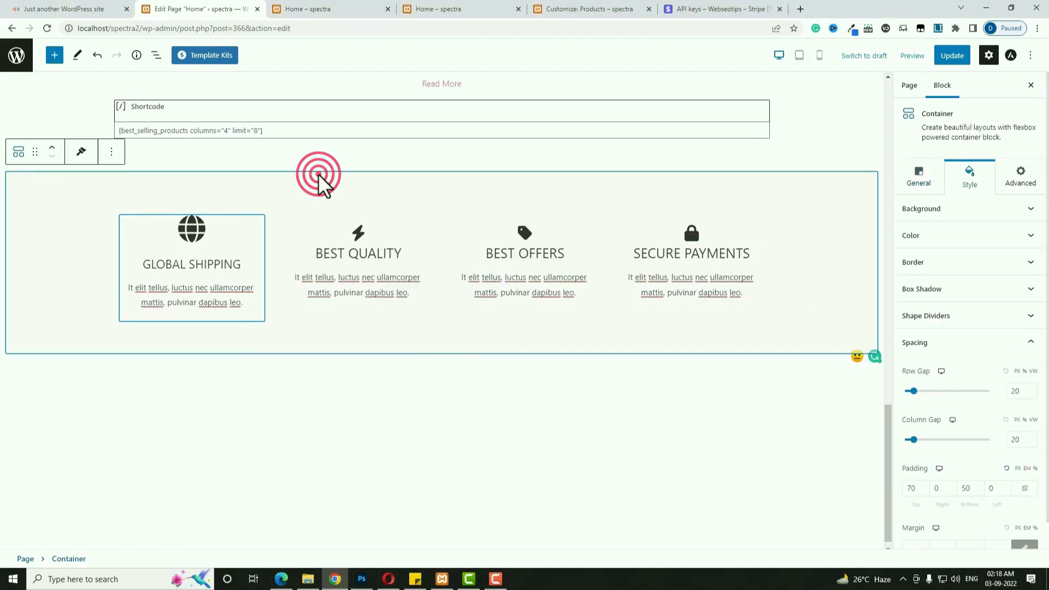
Copy the Global Shipping Info Box style and paste it onto Best Quality.
left_click(249, 238)
left_click(226, 196)
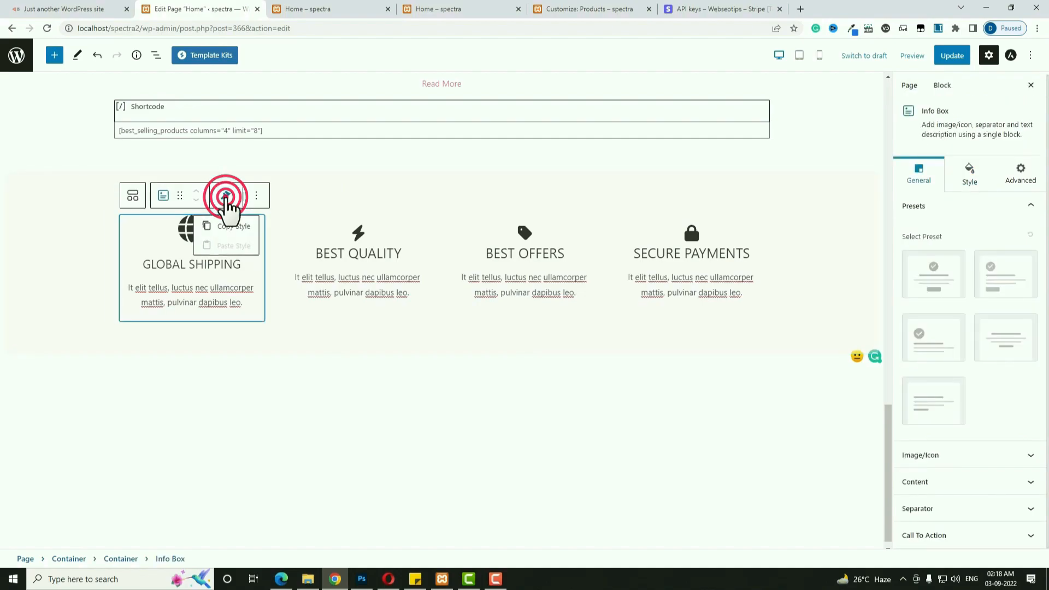
left_click(228, 226)
left_click(384, 245)
left_click(401, 242)
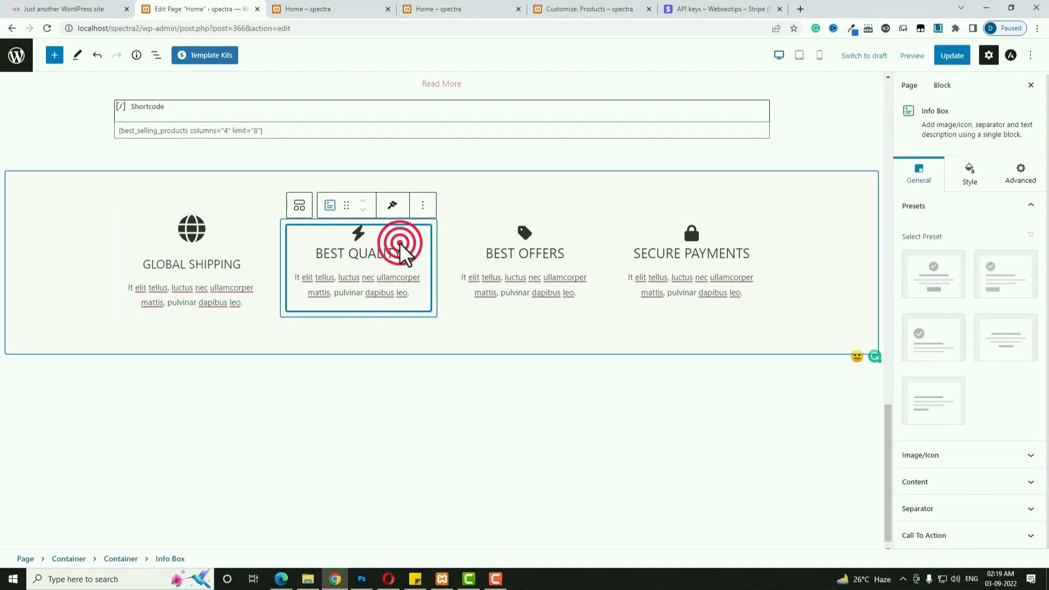
left_click(393, 208)
left_click(400, 254)
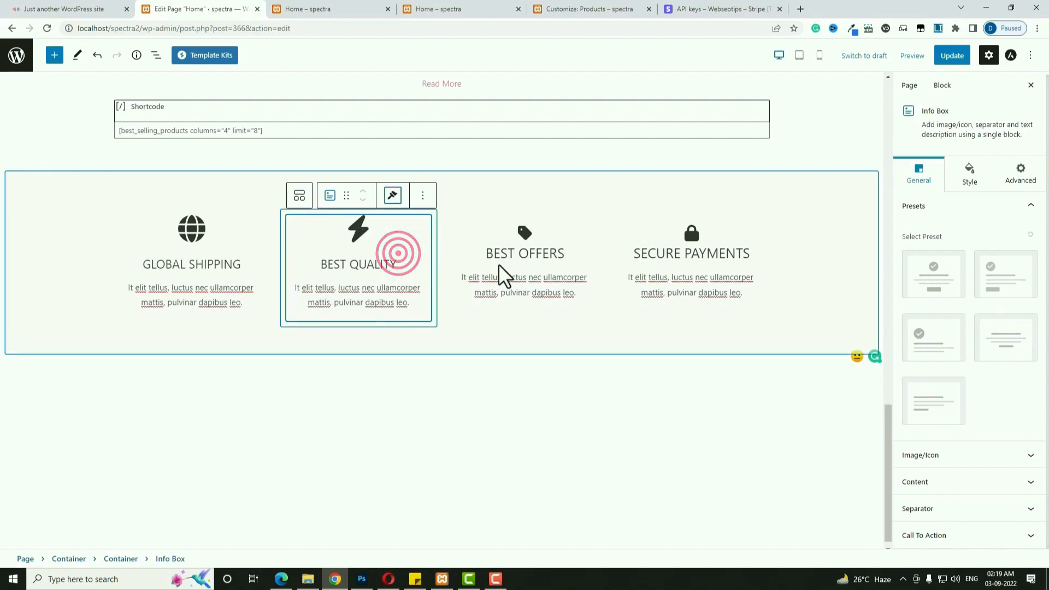
Paste the copied Global Shipping style onto the Best Offers and Secure Payments boxes.
left_click(564, 254)
left_click(559, 205)
left_click(559, 257)
left_click(708, 265)
left_click(727, 204)
left_click(731, 255)
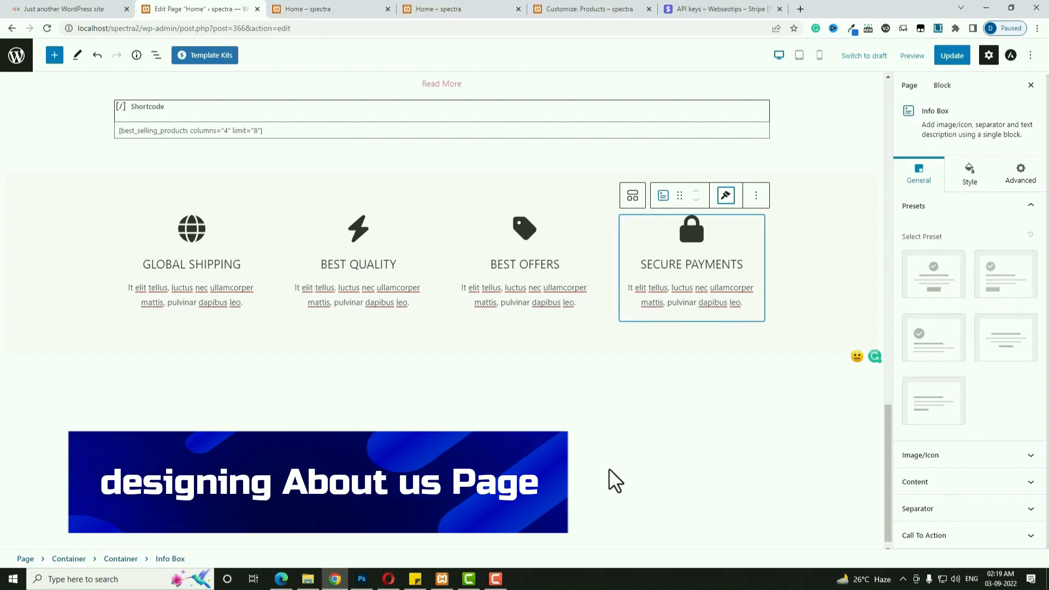
Update the Home page and go back to the admin Pages list.
scroll(609, 469, "up", 7)
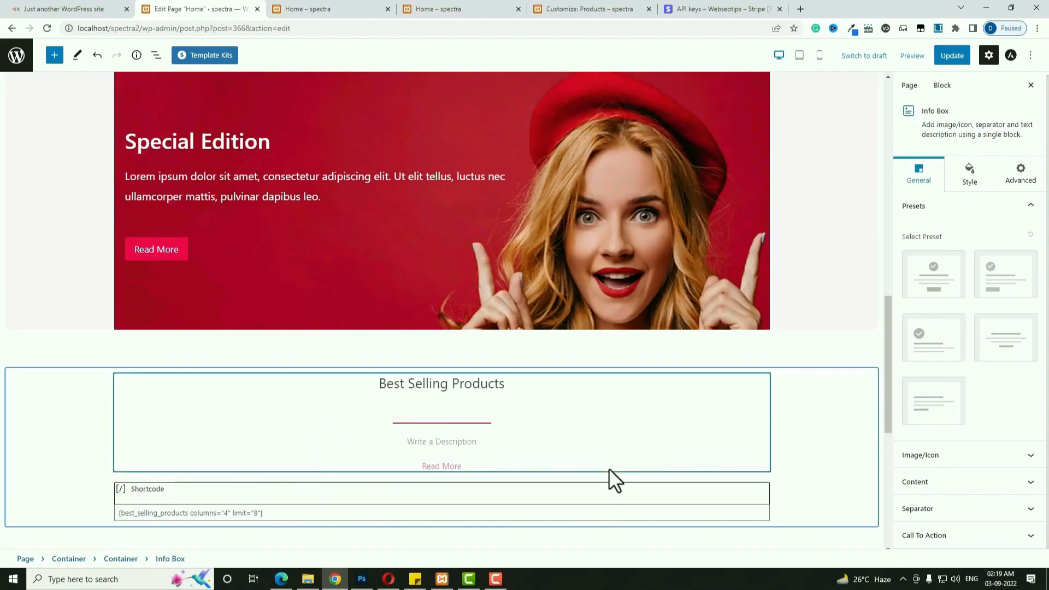
left_click(952, 57)
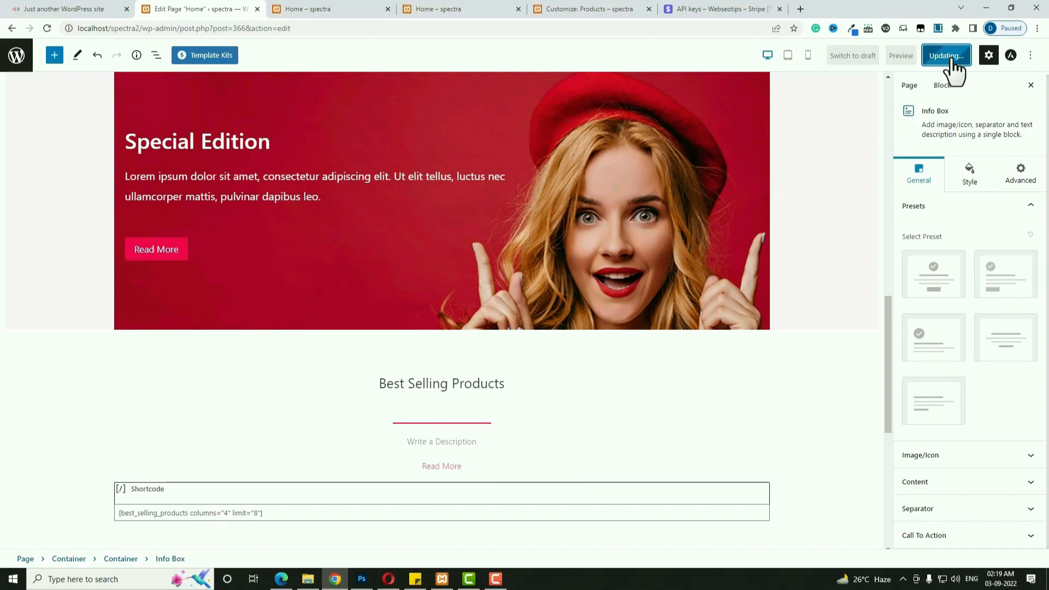
left_click(15, 57)
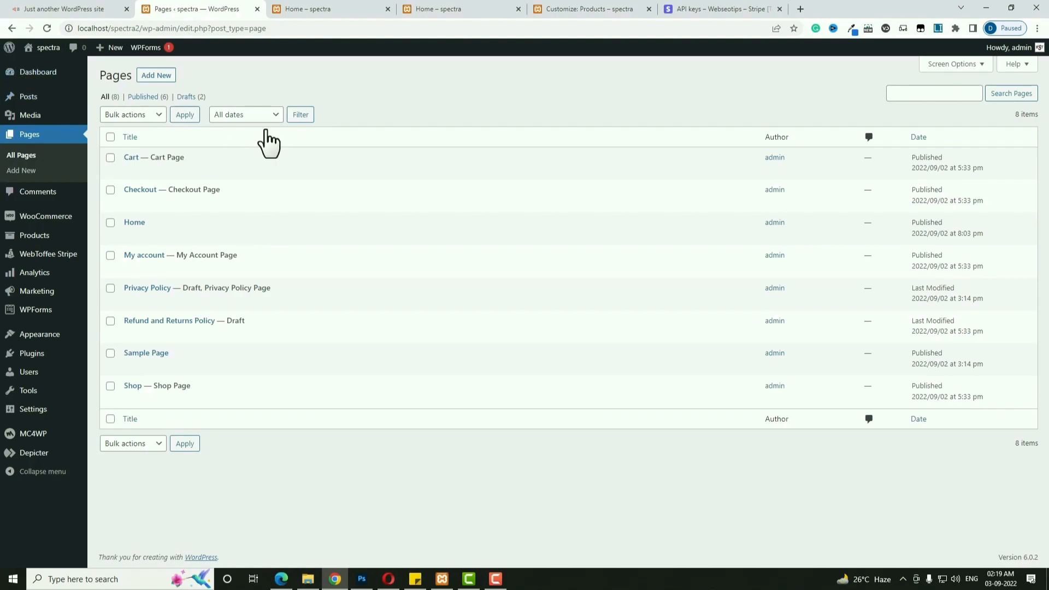
Create a new page titled 'About Us' and publish it.
left_click(155, 76)
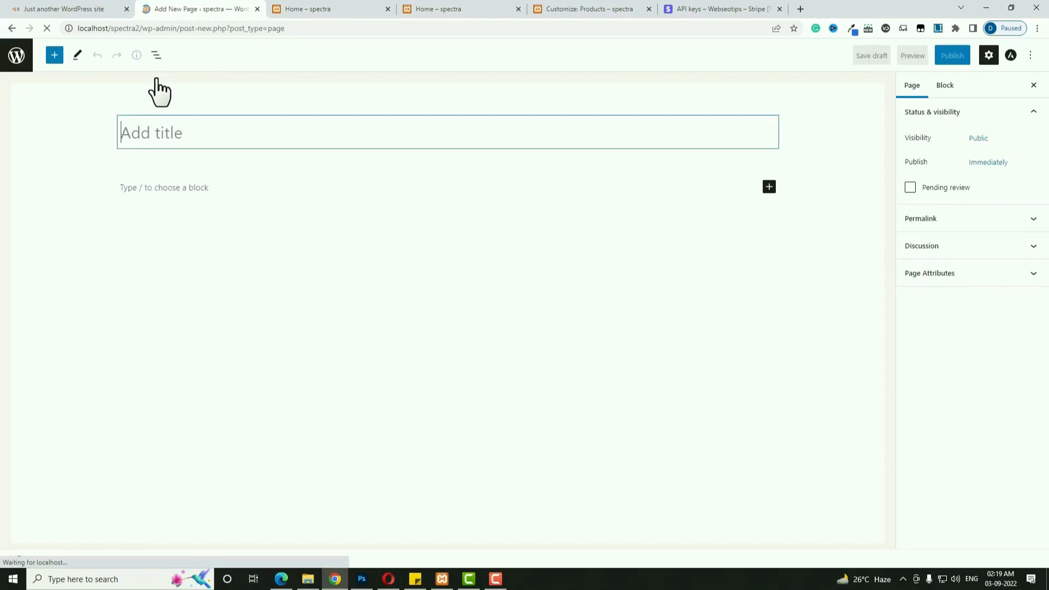
type("A")
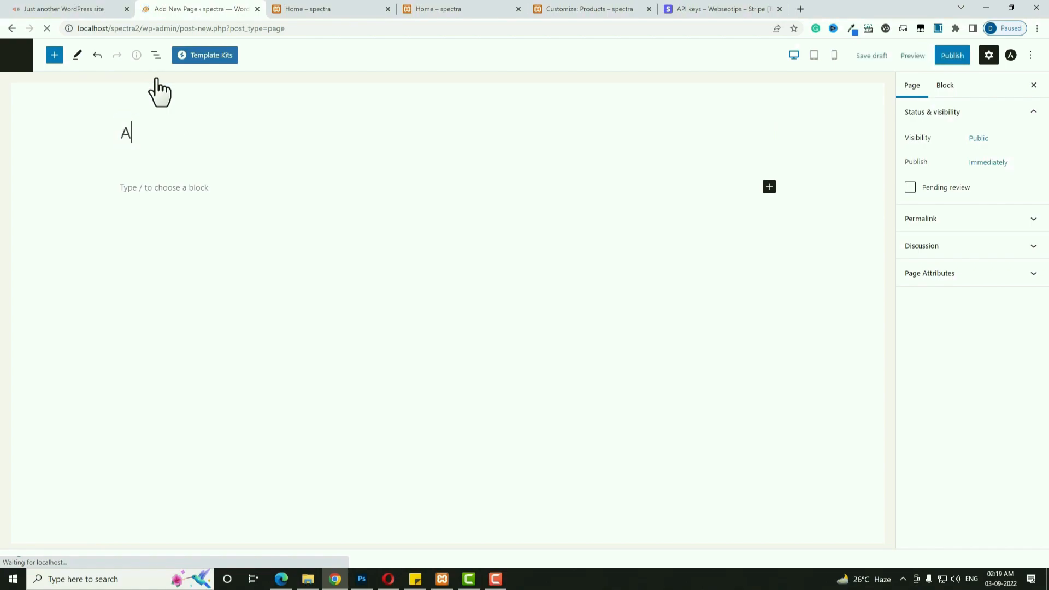
type("bout Us")
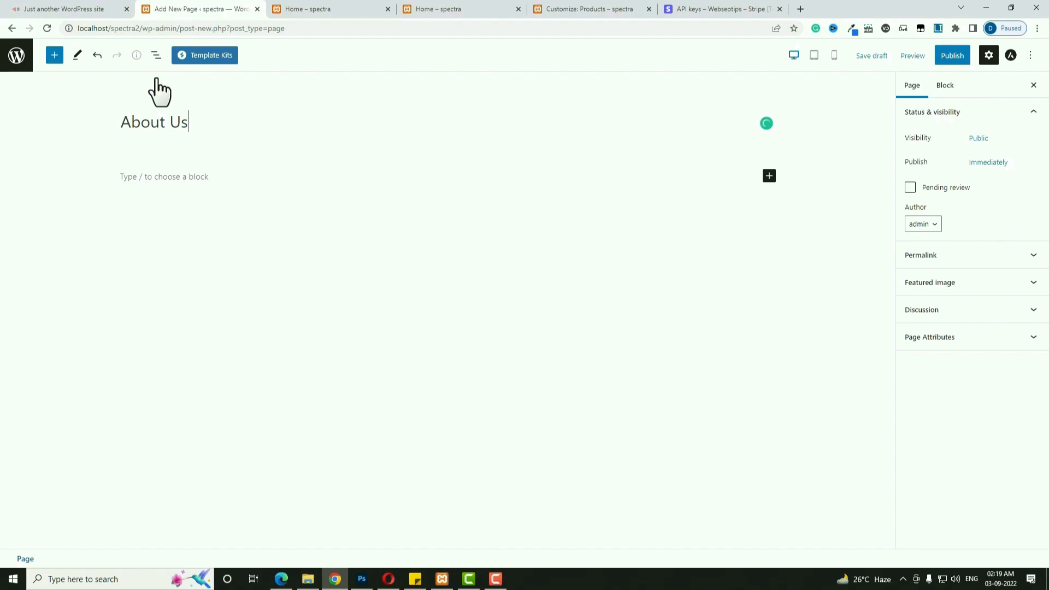
left_click(941, 57)
left_click(941, 55)
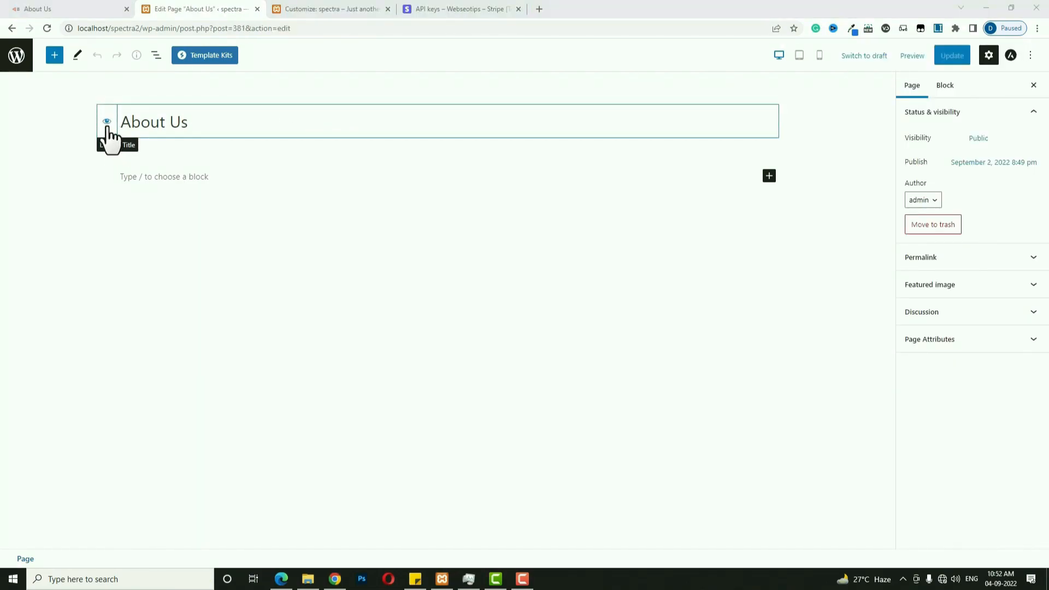
Check the live About Us page, then return to its editor.
left_click(106, 121)
left_click(104, 9)
scroll(432, 273, "down", 4)
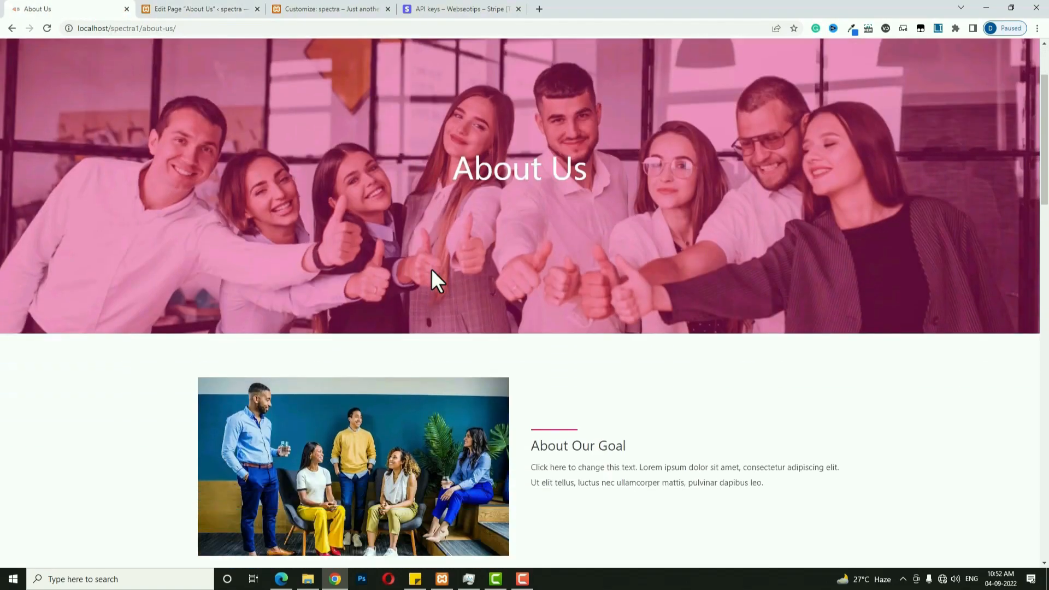
scroll(432, 270, "up", 4)
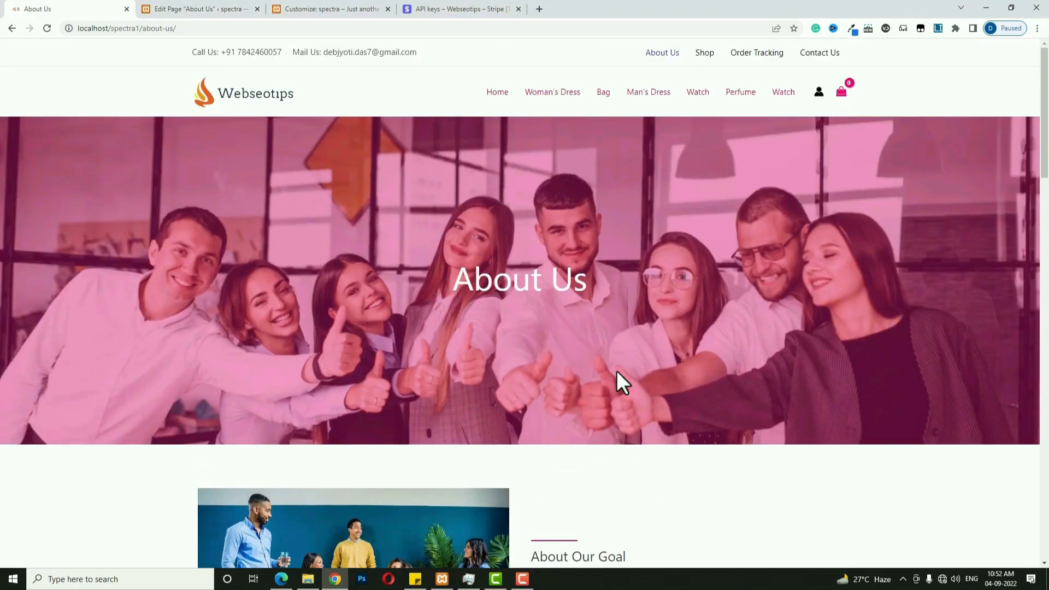
left_click(202, 9)
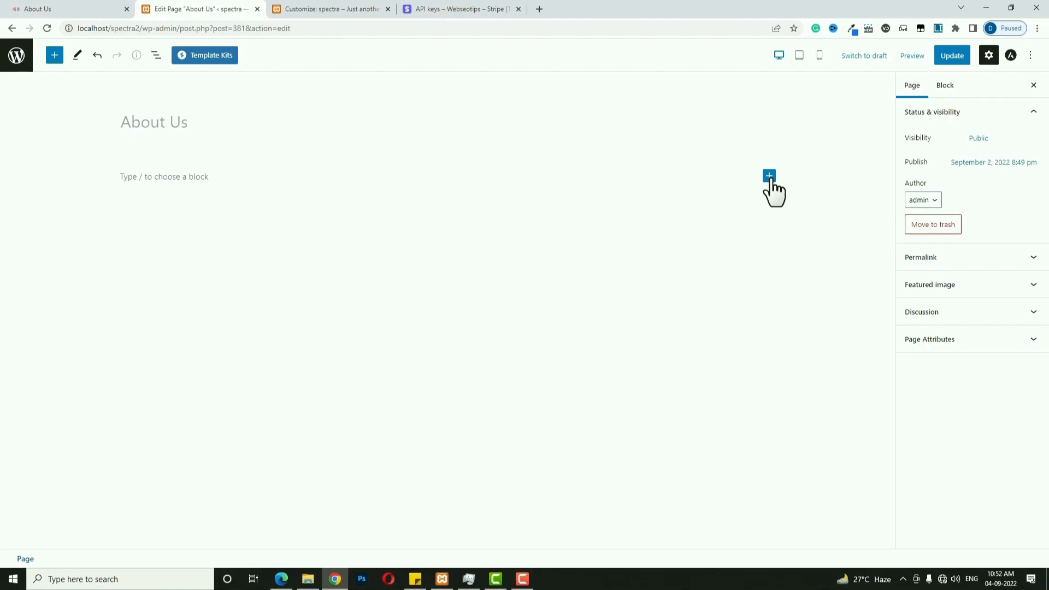
Insert a Spectra Container block with the single-section layout.
left_click(55, 56)
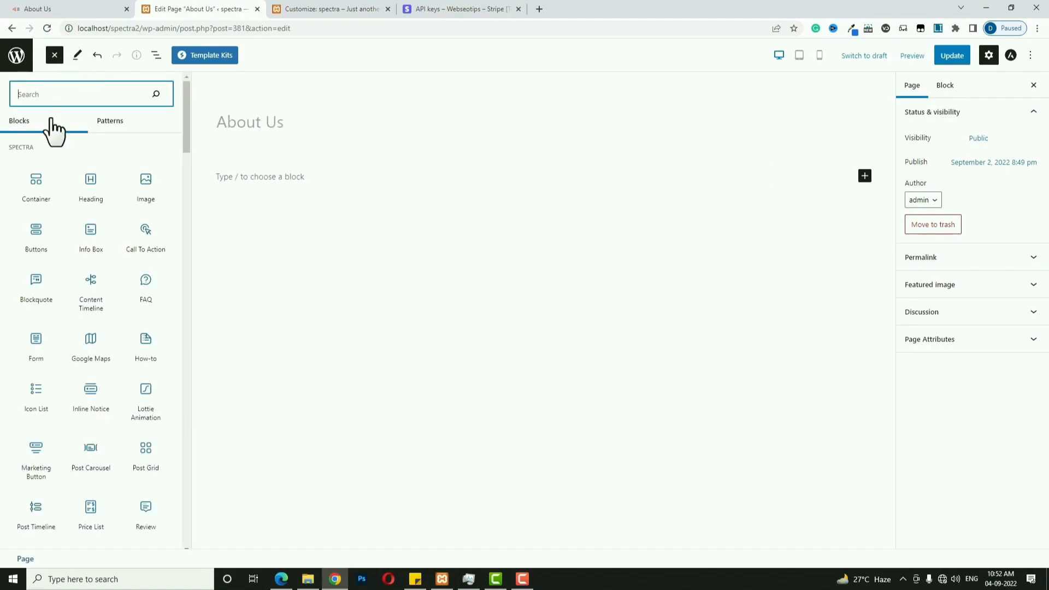
left_click(33, 186)
left_click(362, 213)
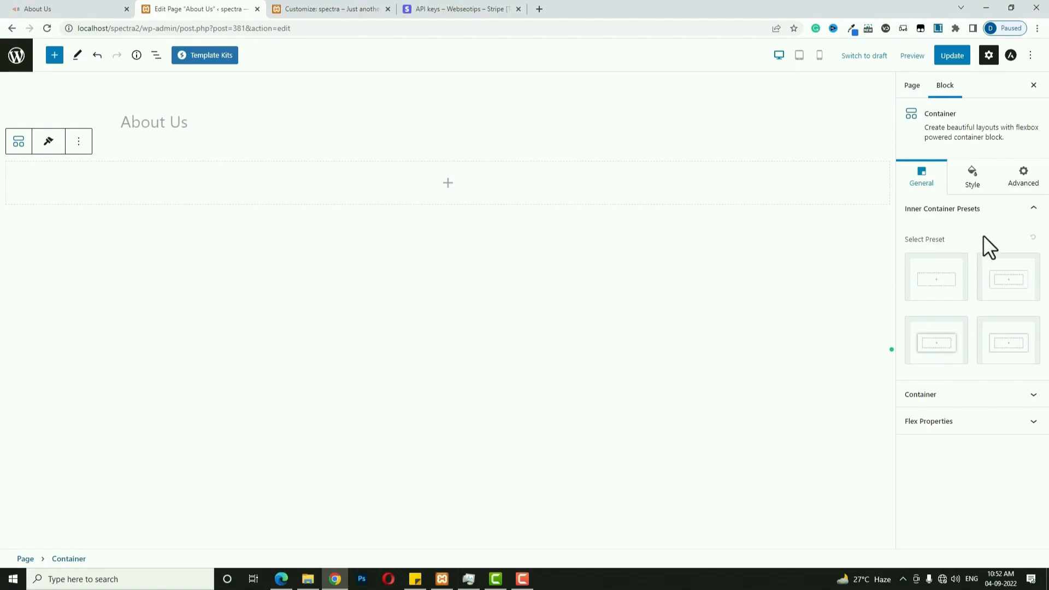
Set the container background to an image using the group team photo.
left_click(981, 191)
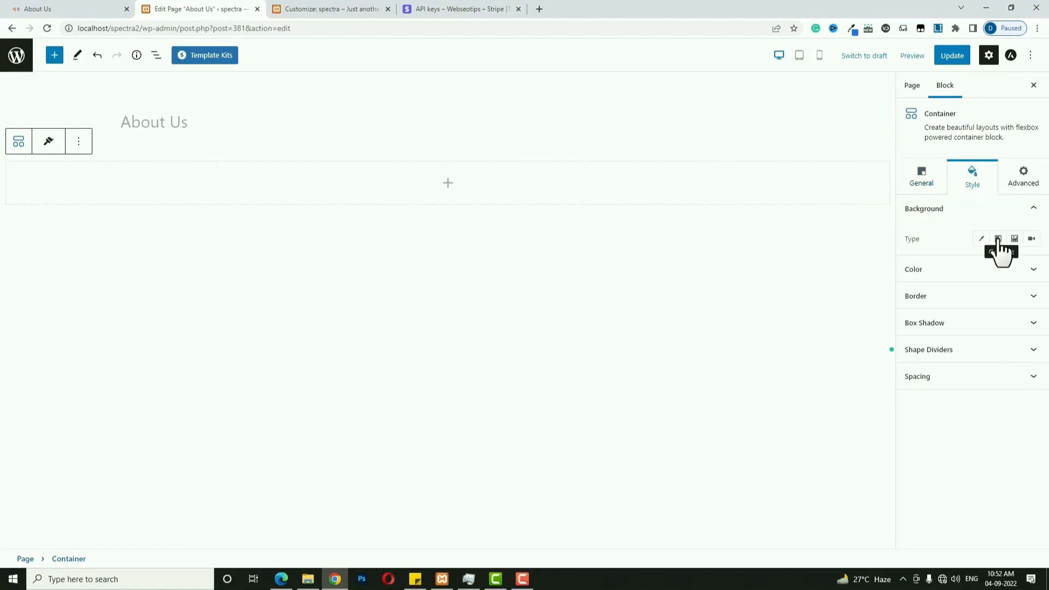
left_click(1015, 239)
left_click(972, 311)
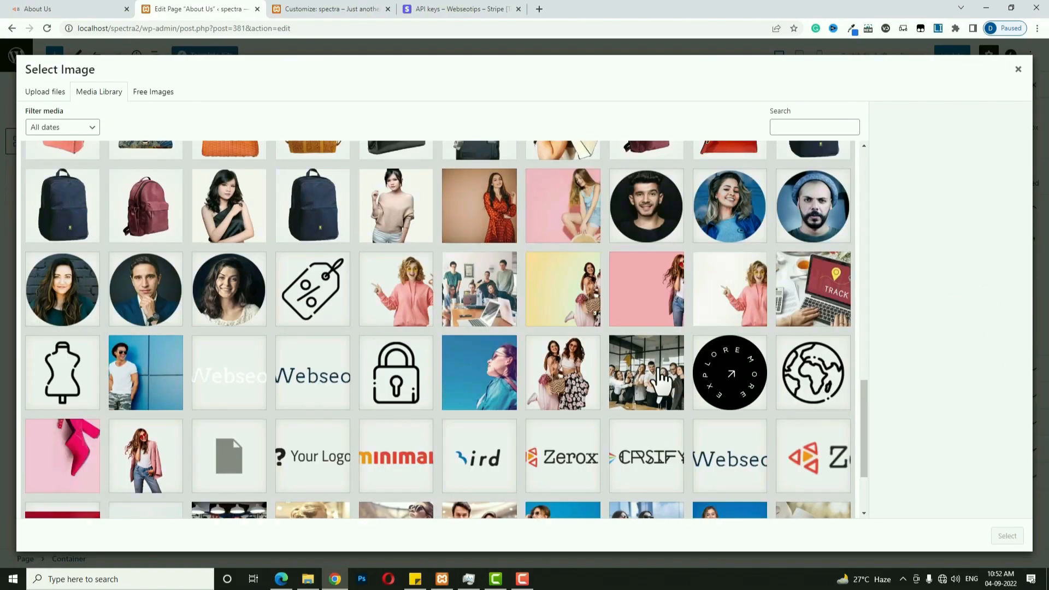
left_click(663, 378)
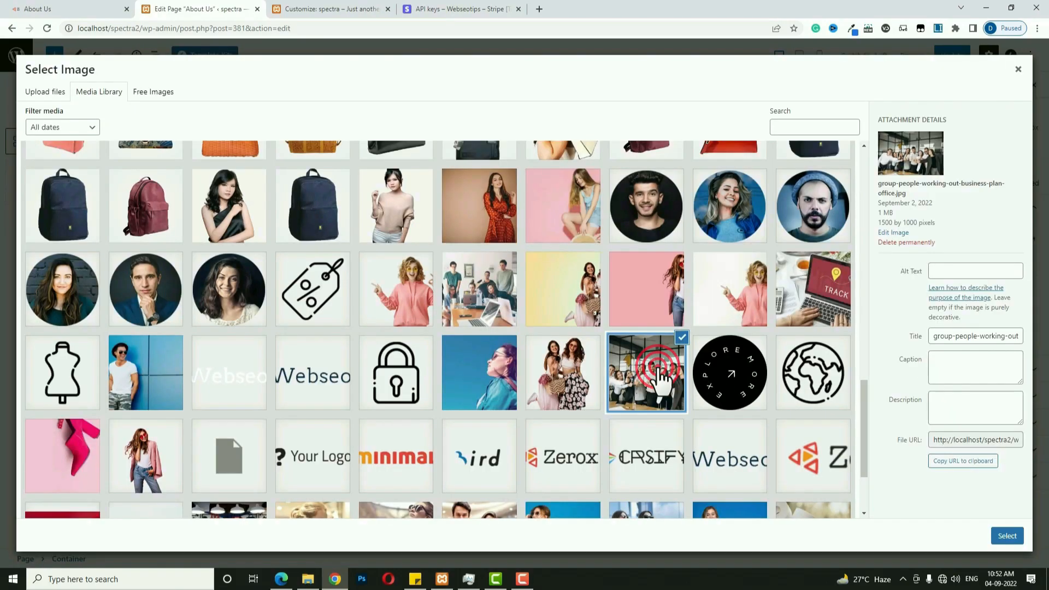
left_click(1007, 537)
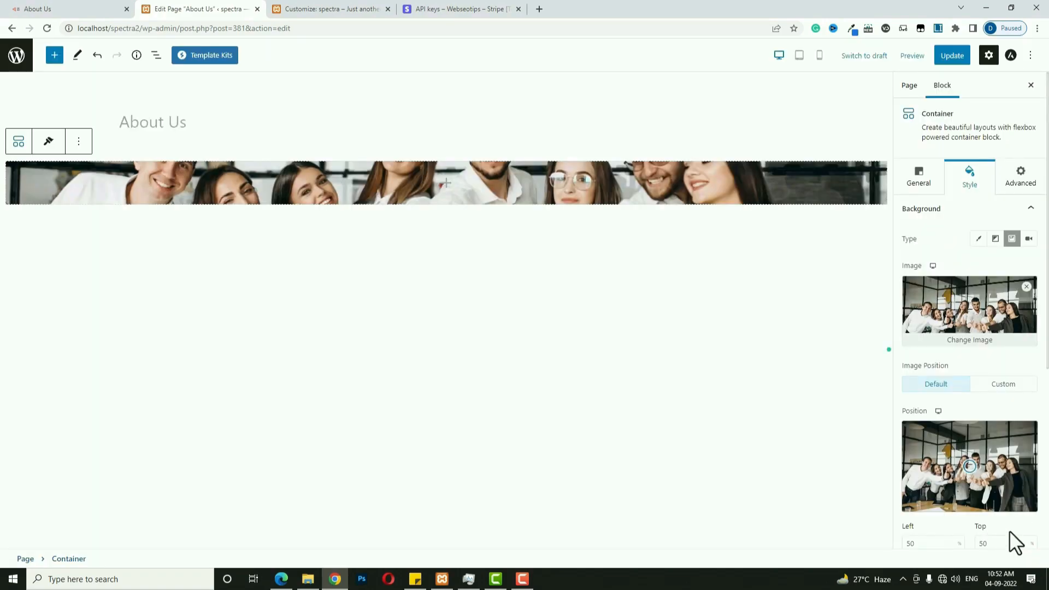
Add a translucent pink classic overlay over the background photo.
scroll(989, 438, "down", 3)
scroll(973, 375, "down", 2)
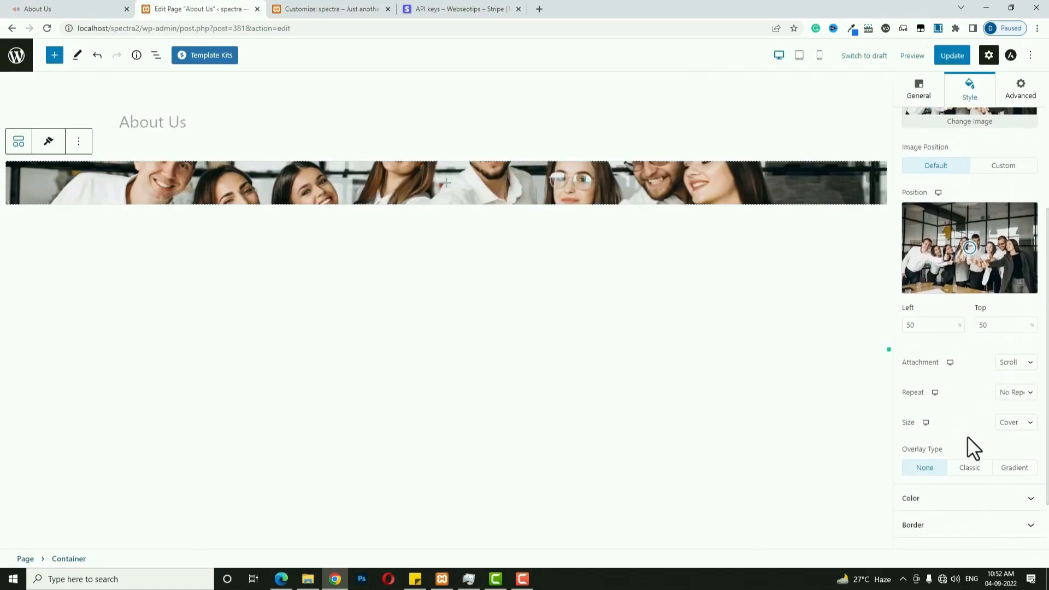
left_click(973, 467)
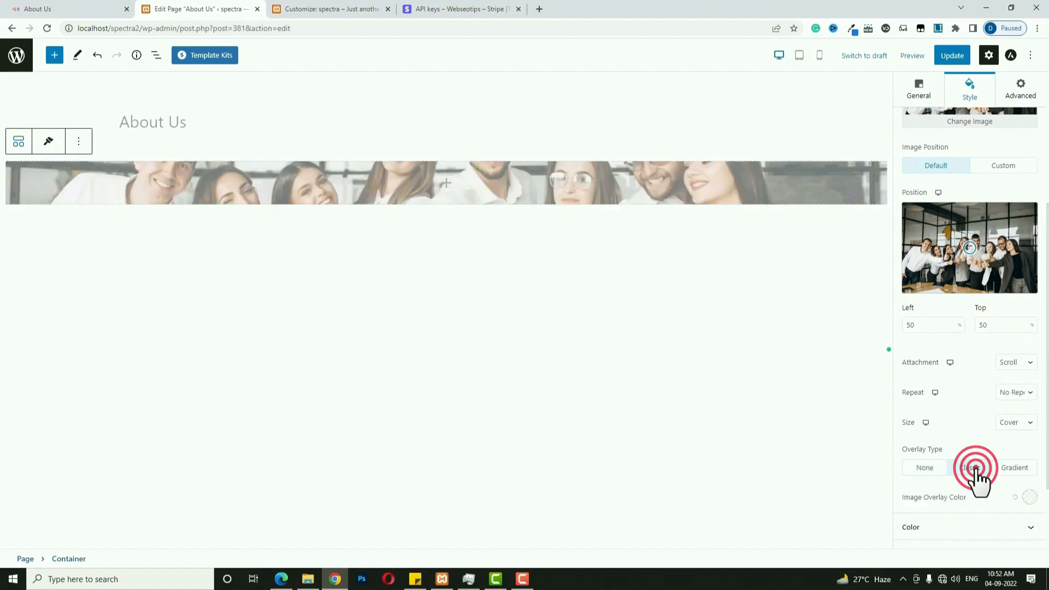
left_click(1027, 497)
left_click(941, 420)
left_click_drag(993, 370, 975, 369)
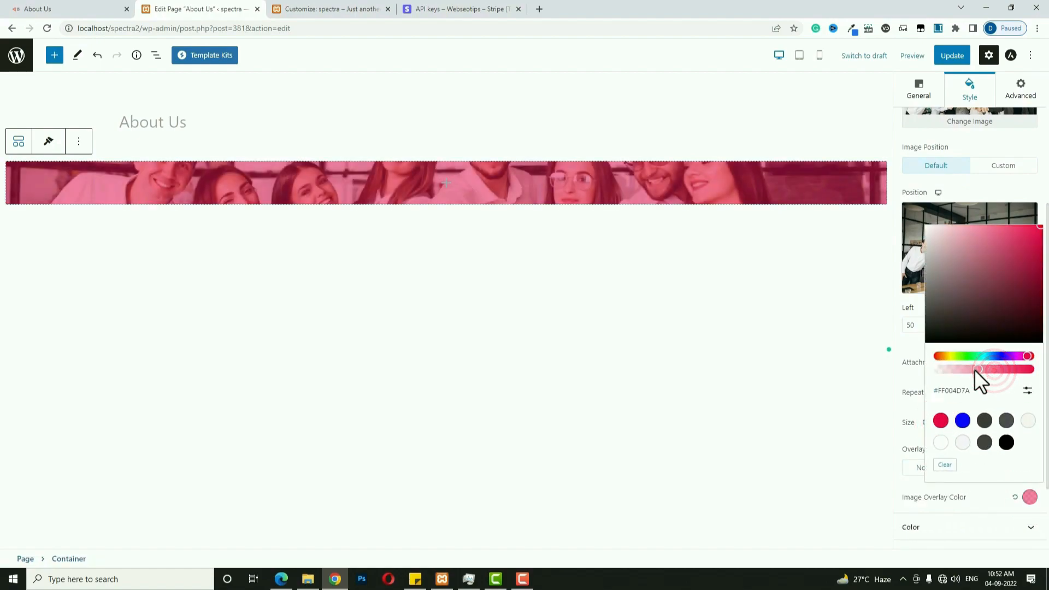
Set the container's minimum height to 500.
left_click(924, 88)
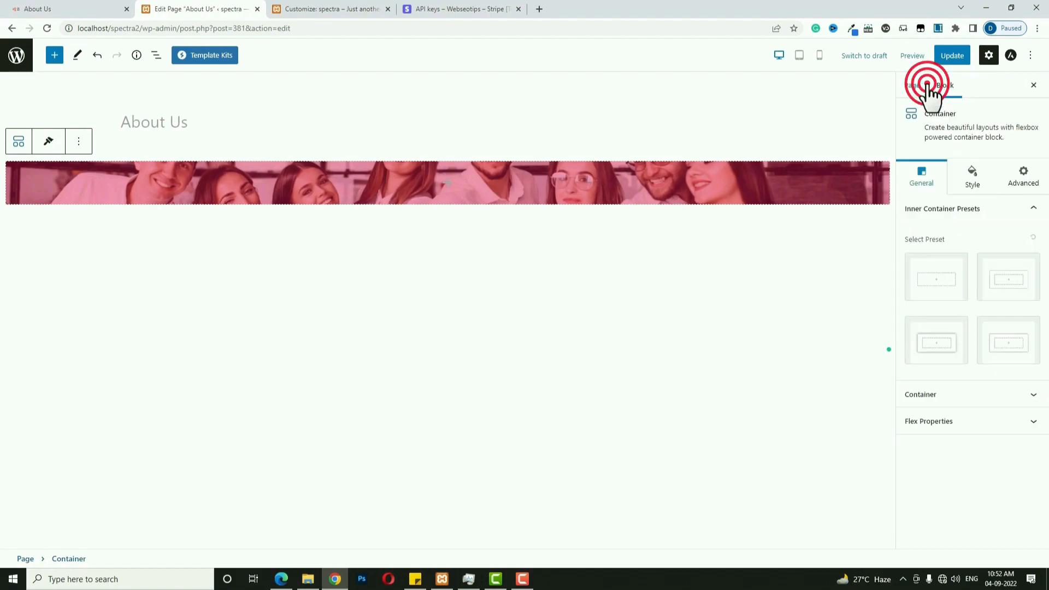
left_click(944, 405)
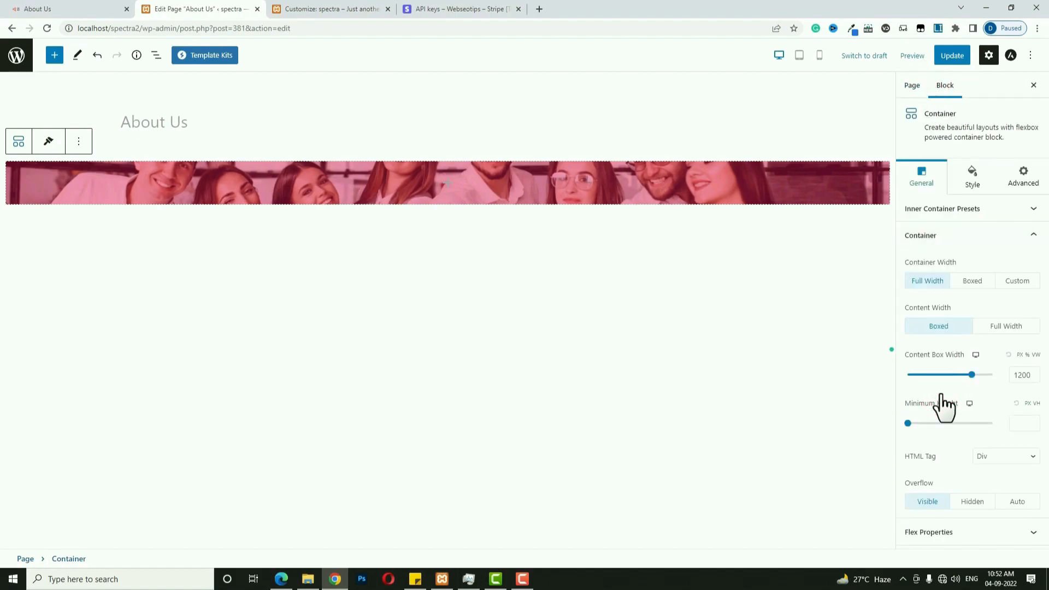
left_click(1019, 424)
type("500")
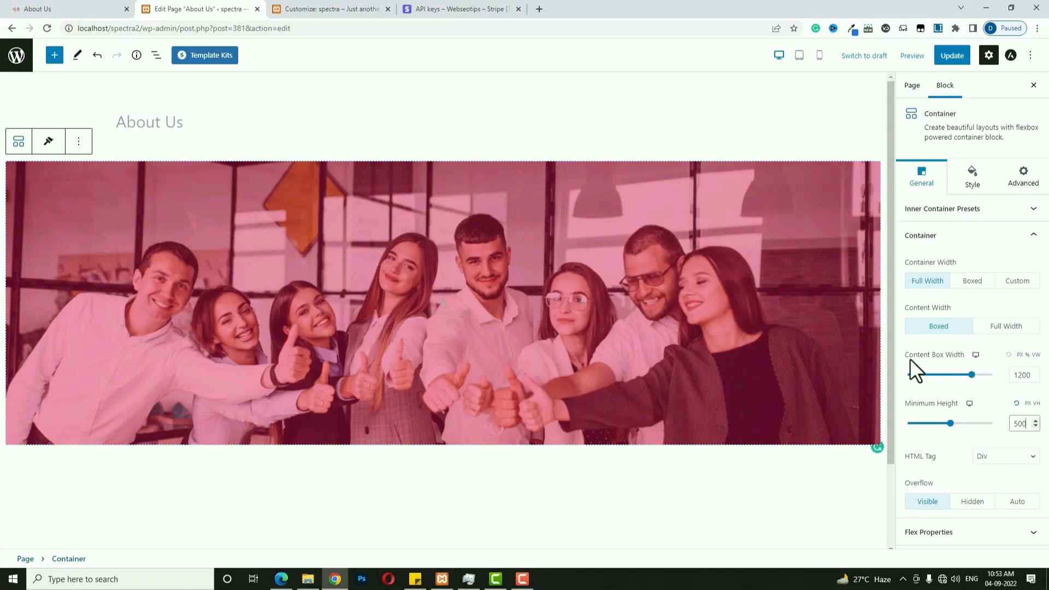
Switch the banner's Content Box Width unit to % so it reads 100%.
left_click(1027, 355)
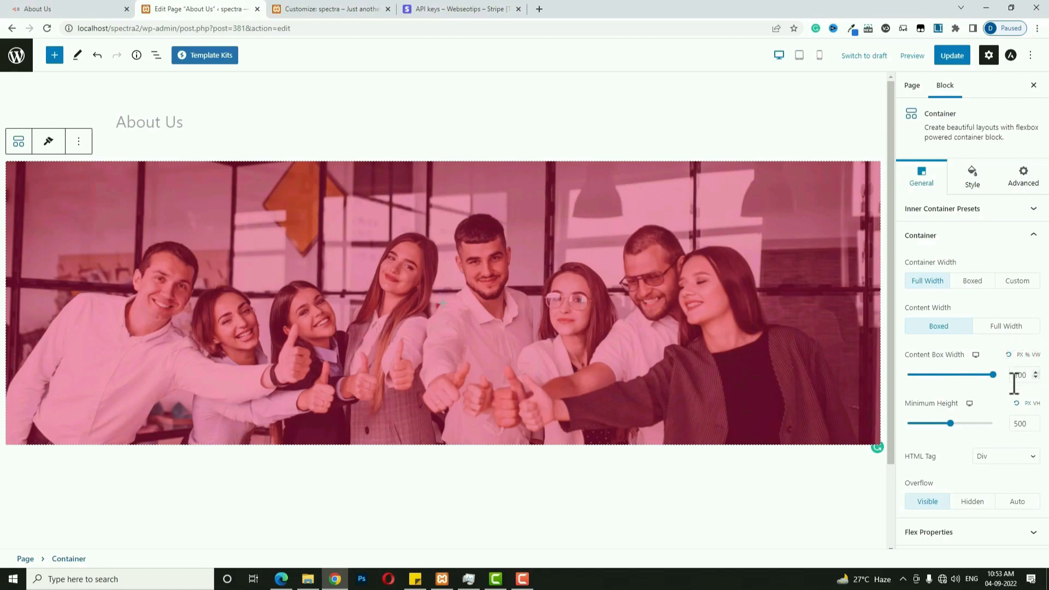
Insert a heading in the banner as a centred, white H1.
left_click(442, 304)
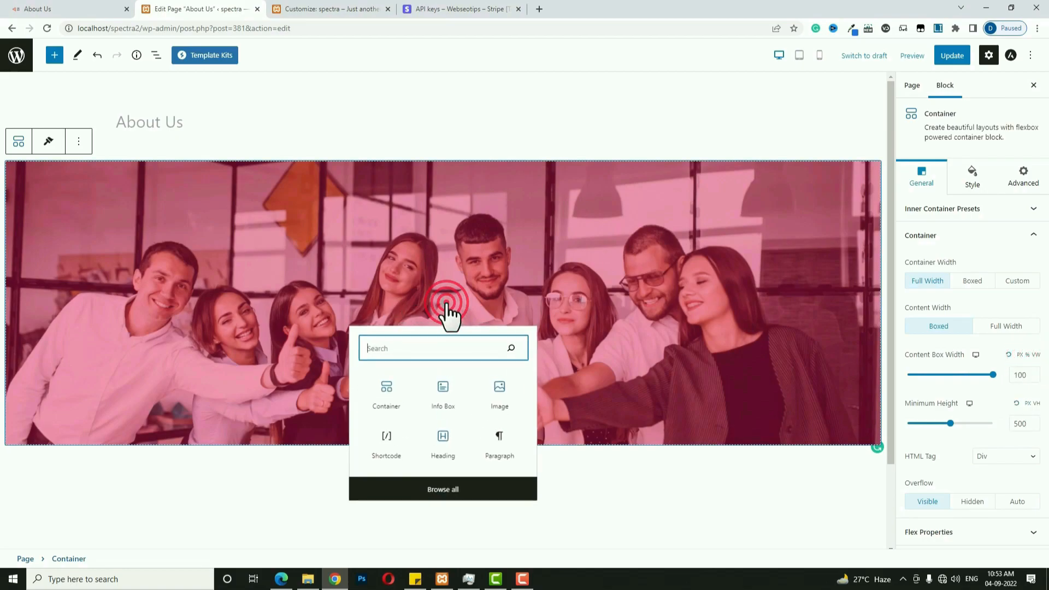
left_click(444, 440)
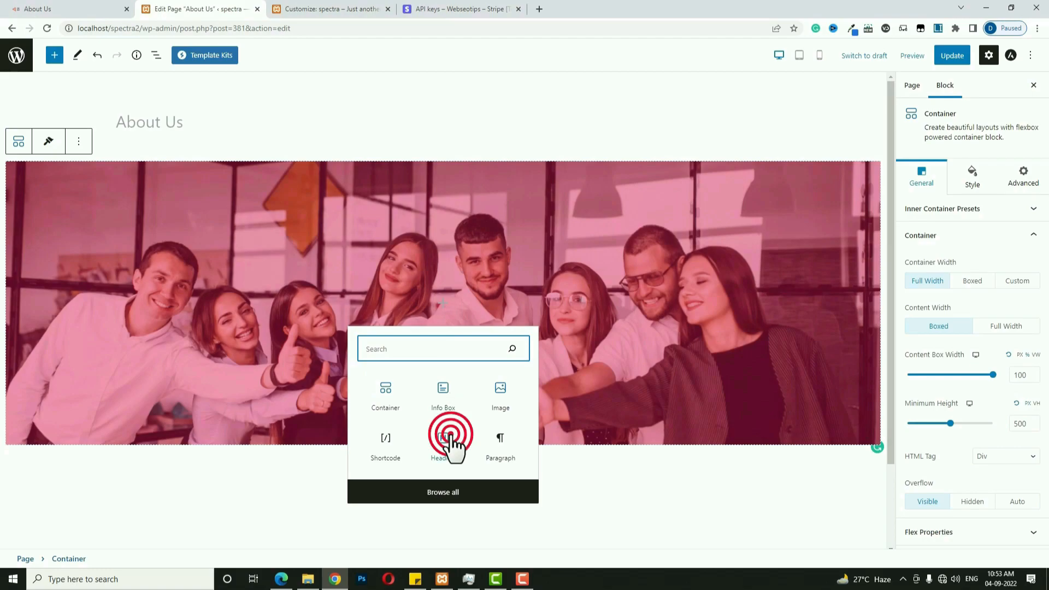
scroll(453, 448, "down", 2)
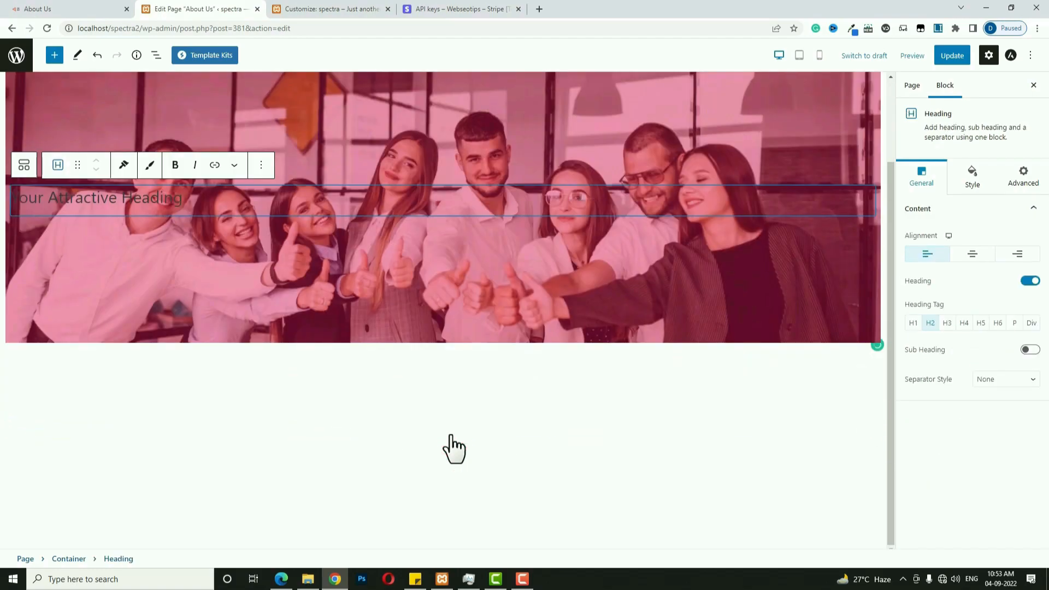
triple_click(226, 194)
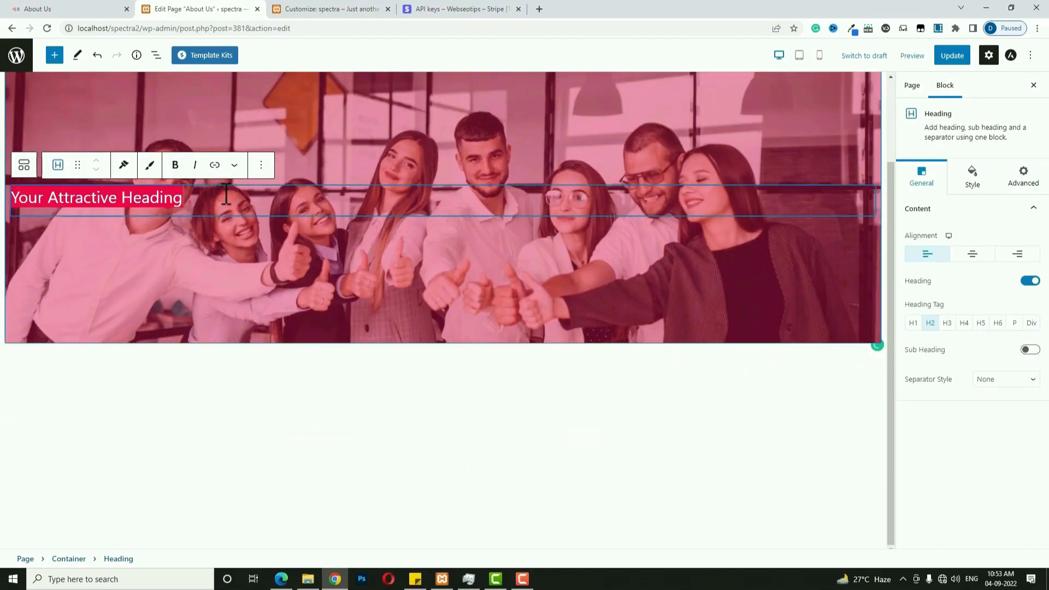
type("Anout Us")
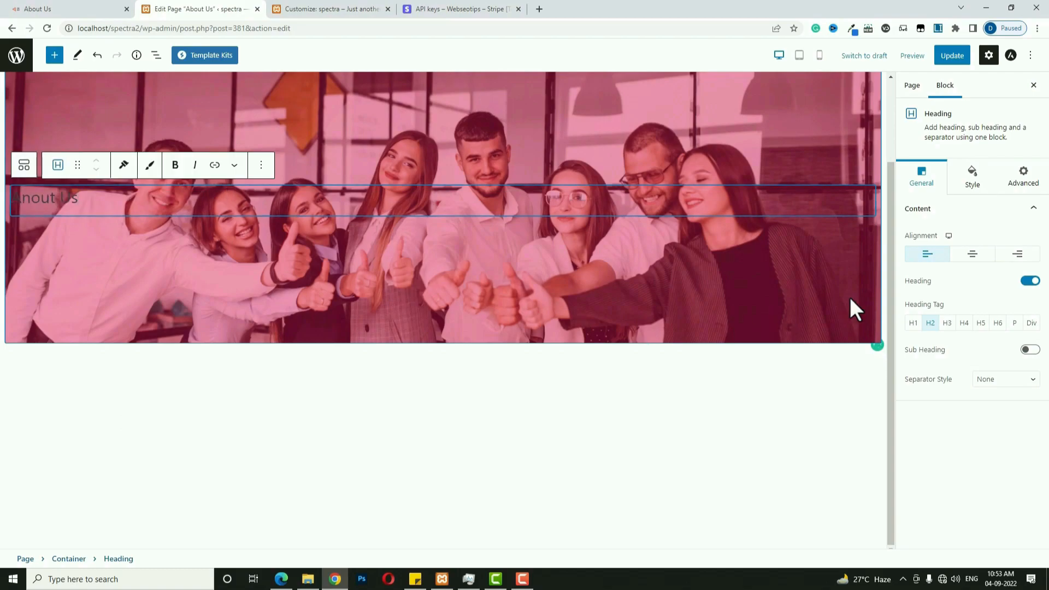
left_click(913, 323)
left_click(972, 254)
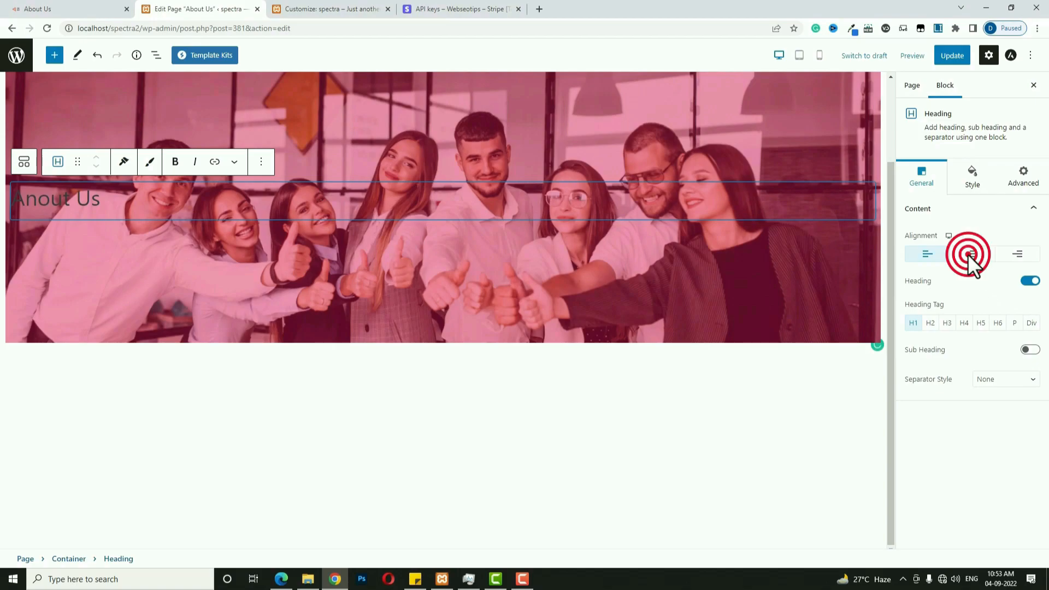
left_click(975, 182)
left_click(1032, 314)
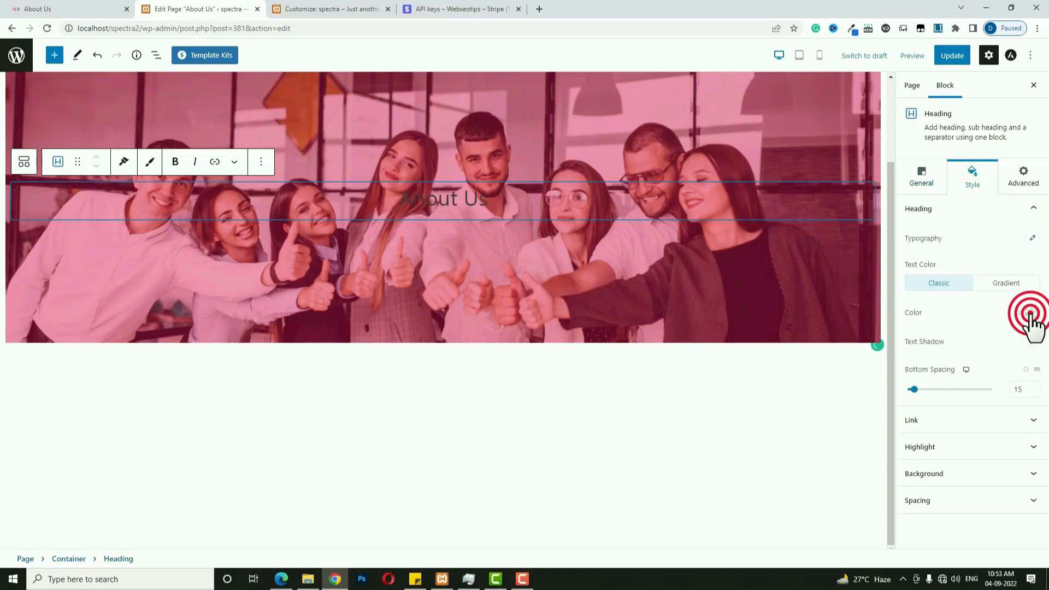
left_click(944, 258)
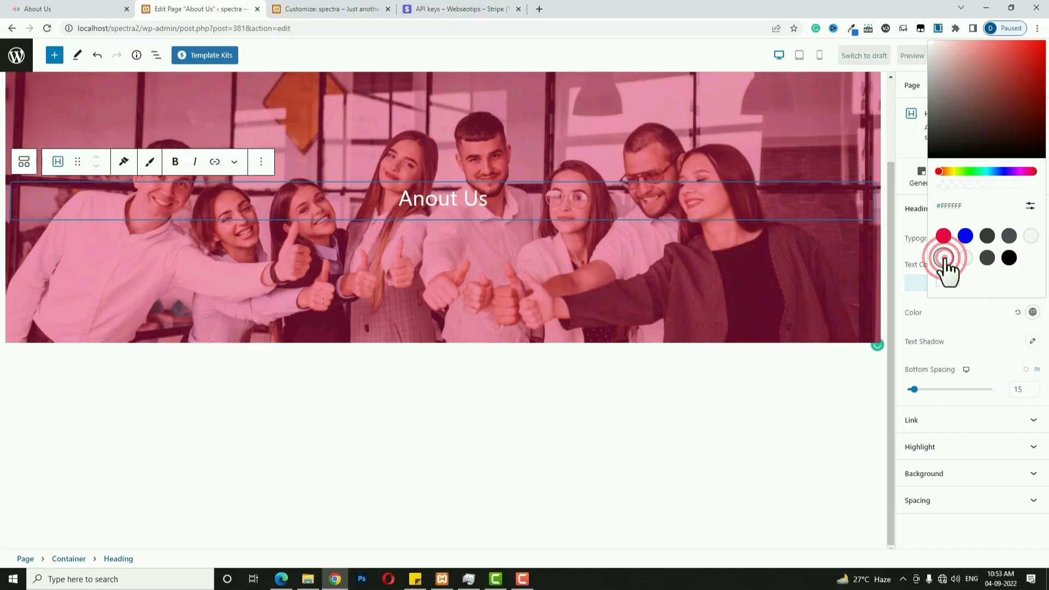
left_click(892, 380)
Set the heading's font size to 60 and fix the 'Anout' typo to 'About'.
left_click(1031, 241)
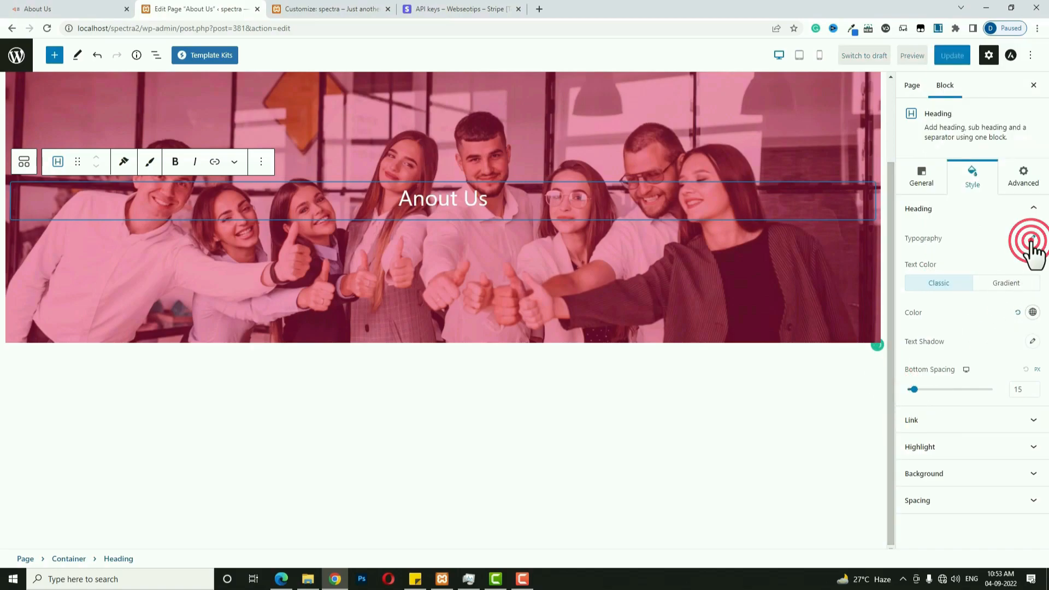
left_click(1014, 312)
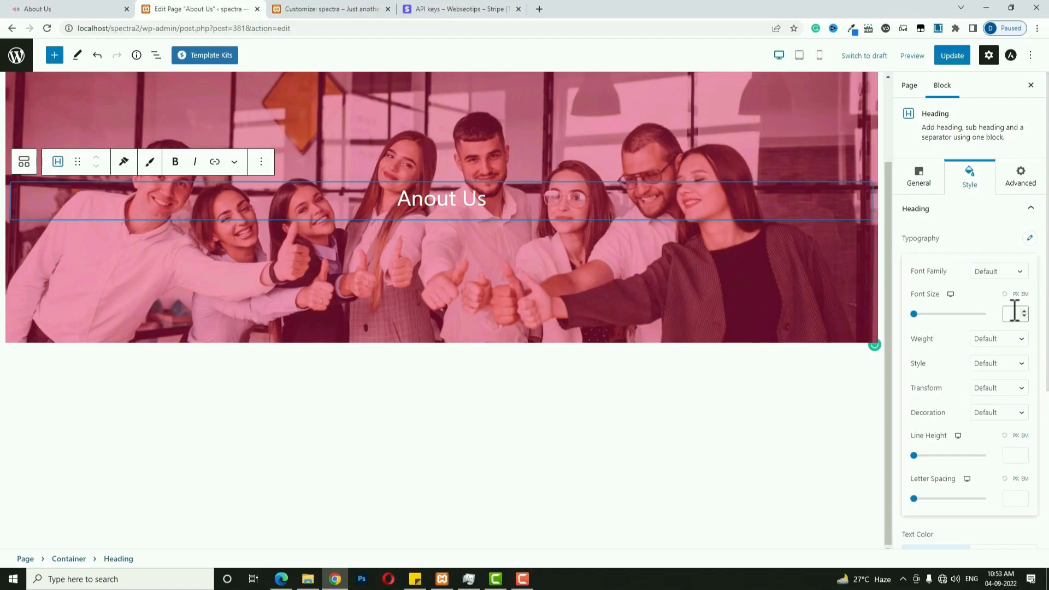
type("60")
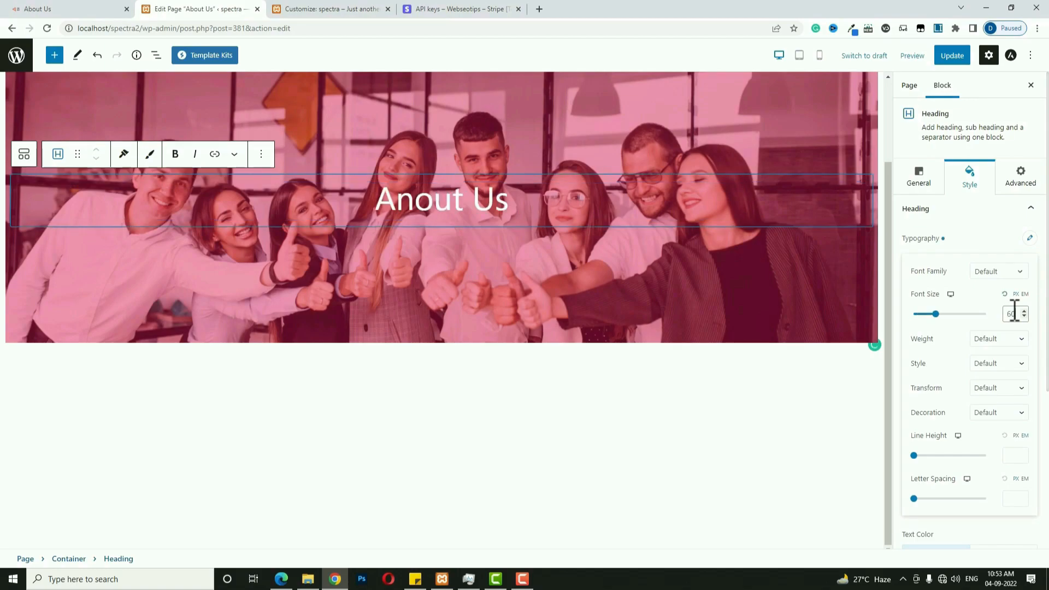
left_click(418, 205)
key("BackSpace")
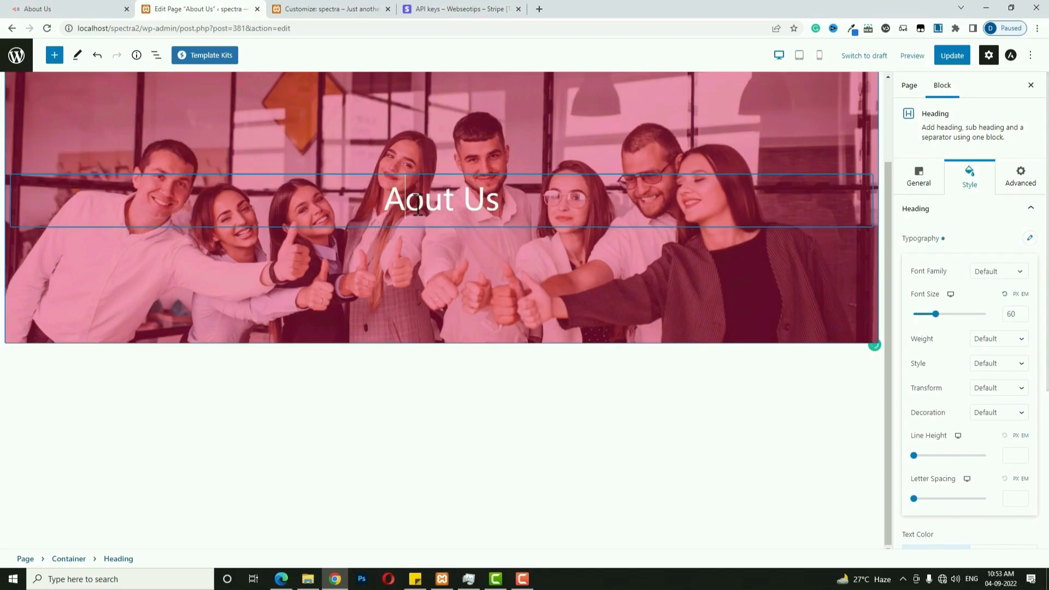
type("b")
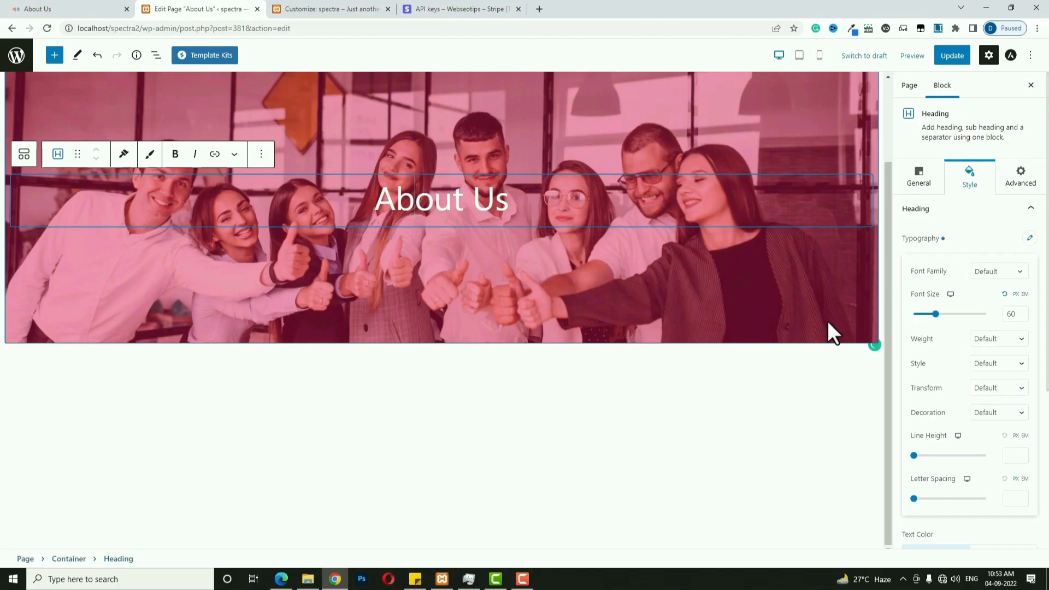
In the mobile layout, reduce the heading's font size to 45.
left_click(951, 296)
left_click(955, 297)
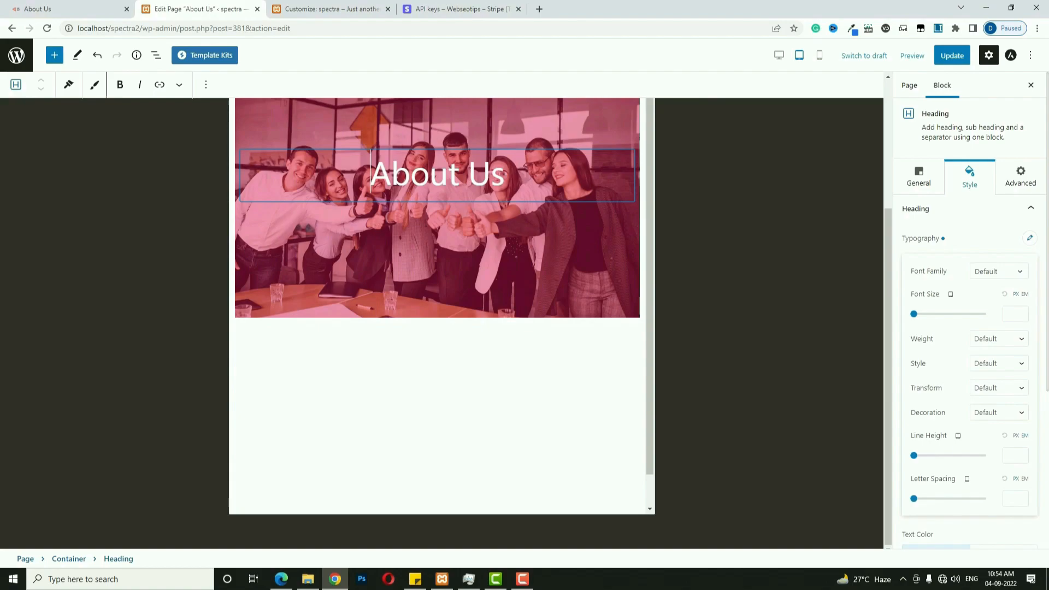
left_click(949, 294)
left_click(966, 297)
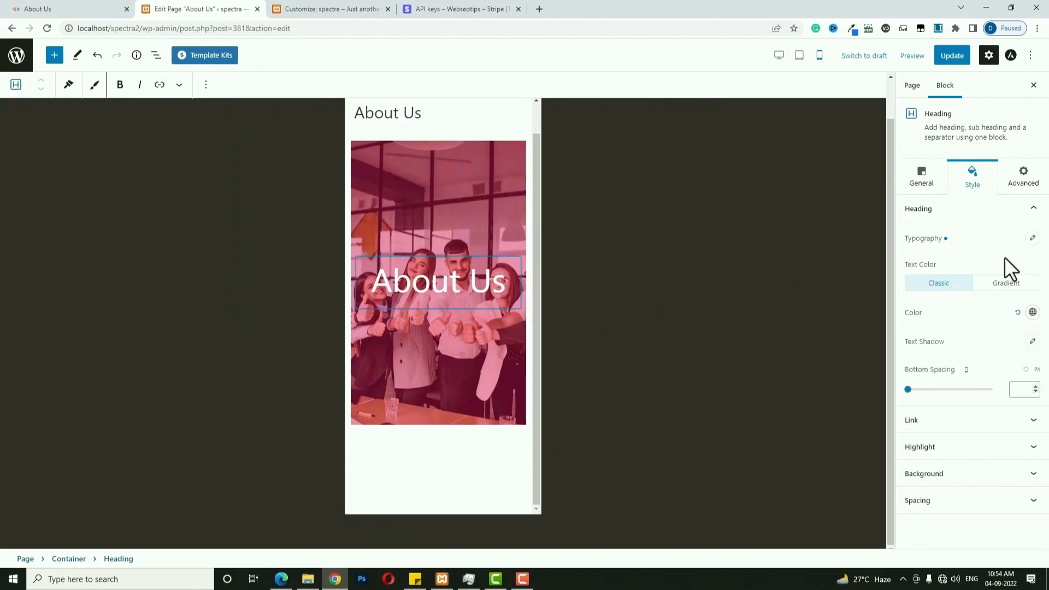
left_click(1031, 236)
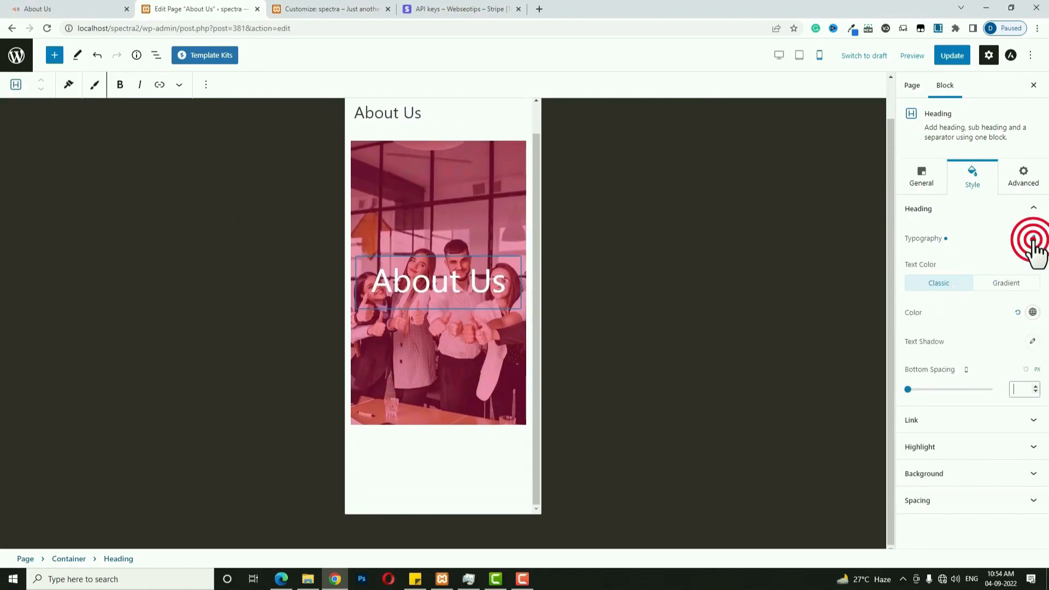
left_click(1015, 309)
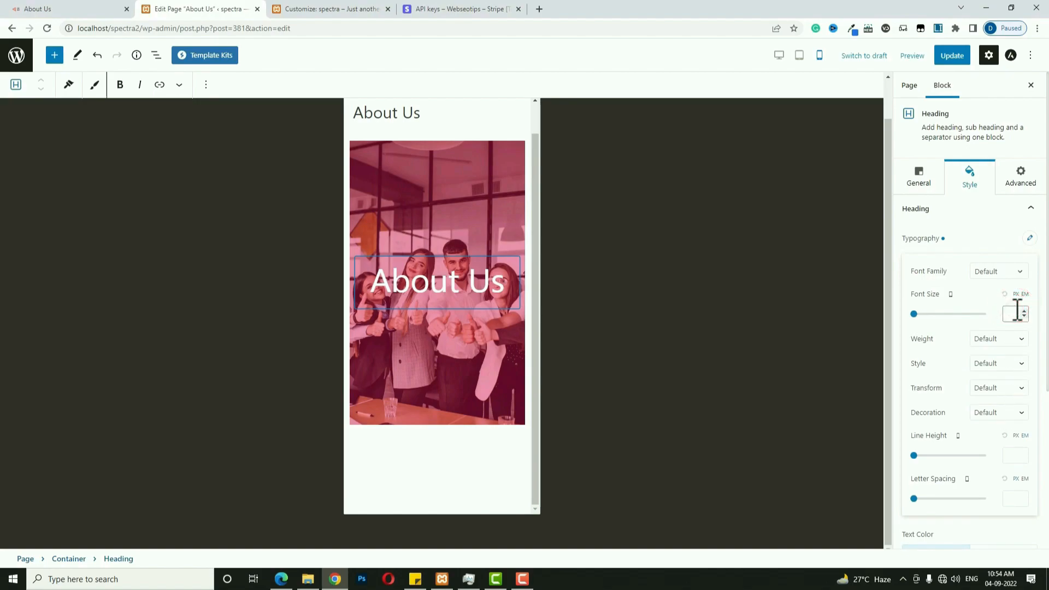
type("45")
left_click(1011, 540)
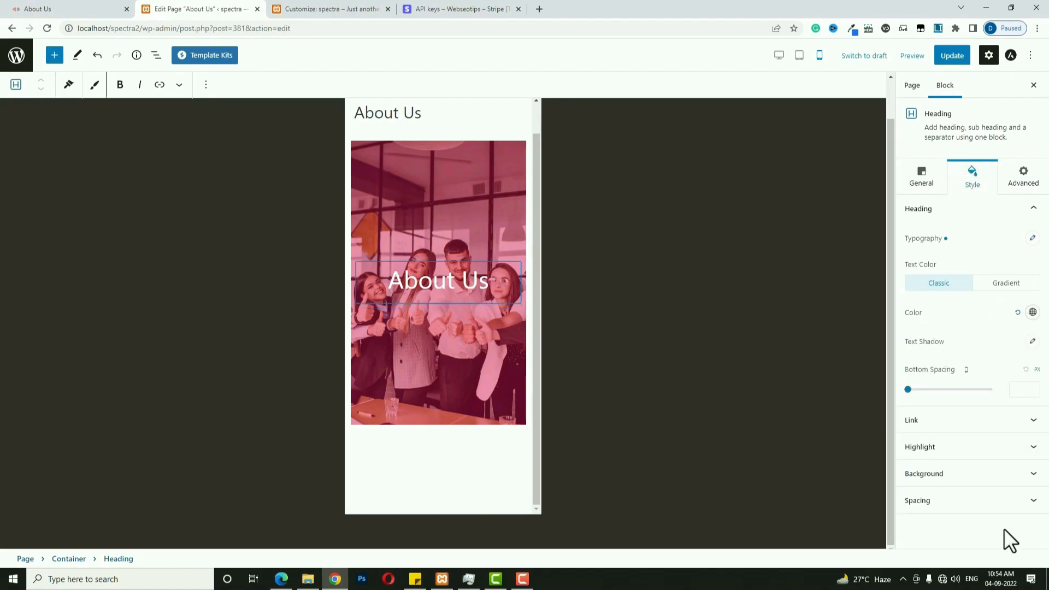
Set the banner container's mobile minimum height to 400, then return to desktop view.
left_click(473, 206)
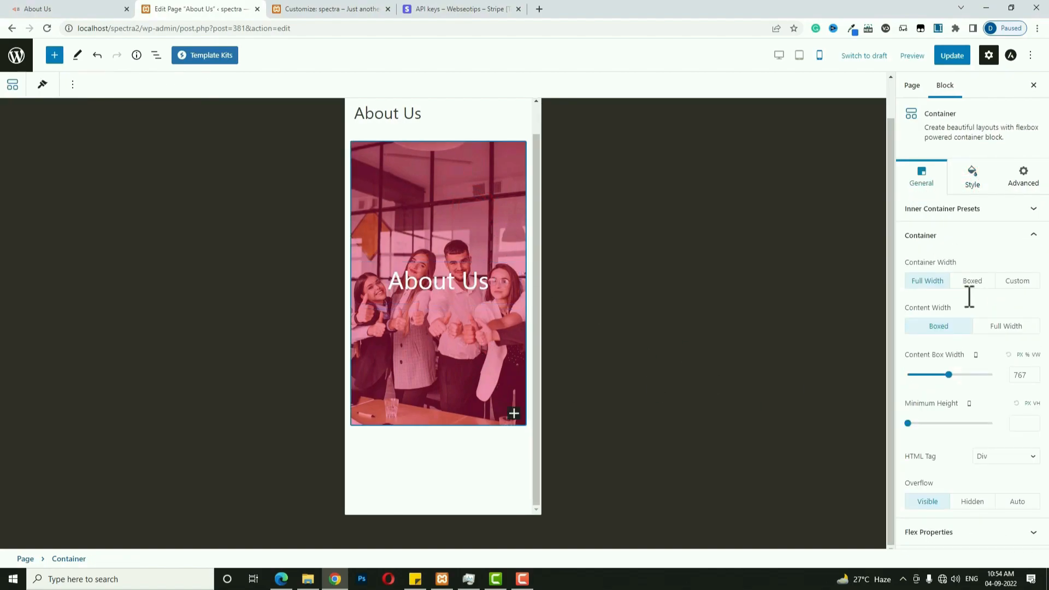
left_click(1017, 426)
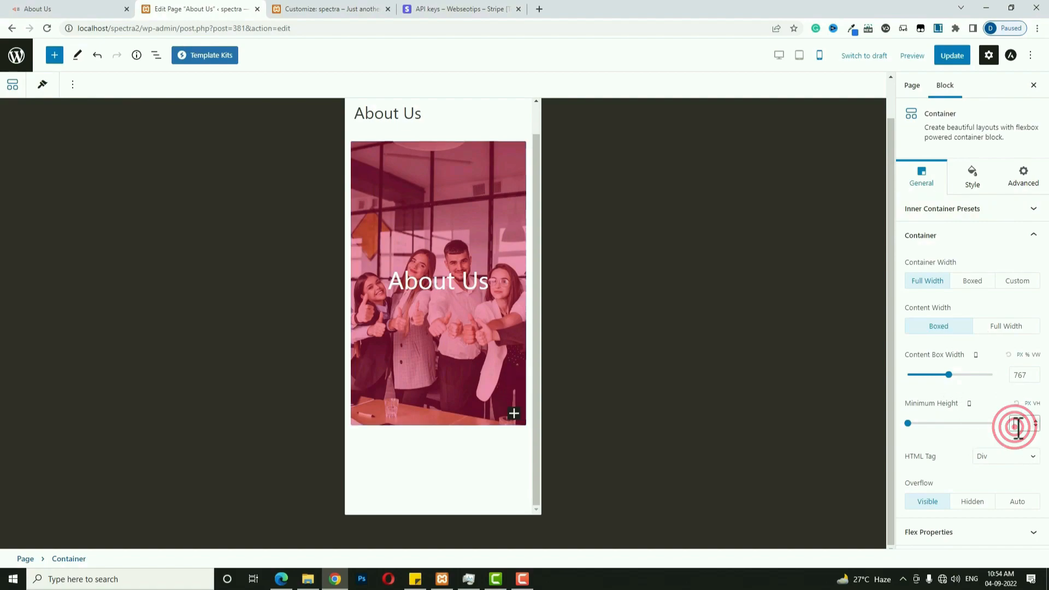
type("400")
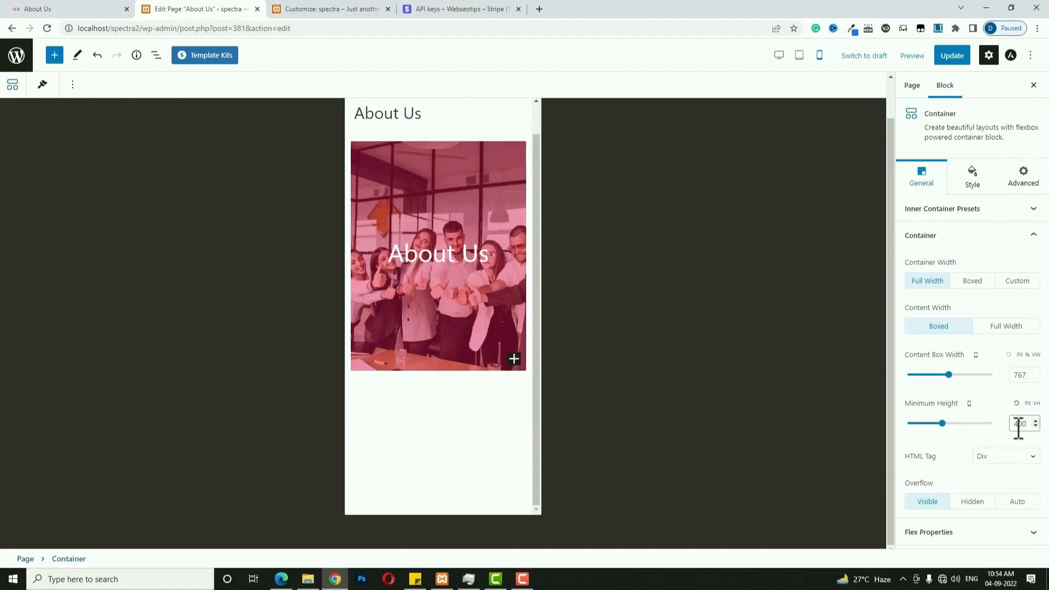
left_click(779, 55)
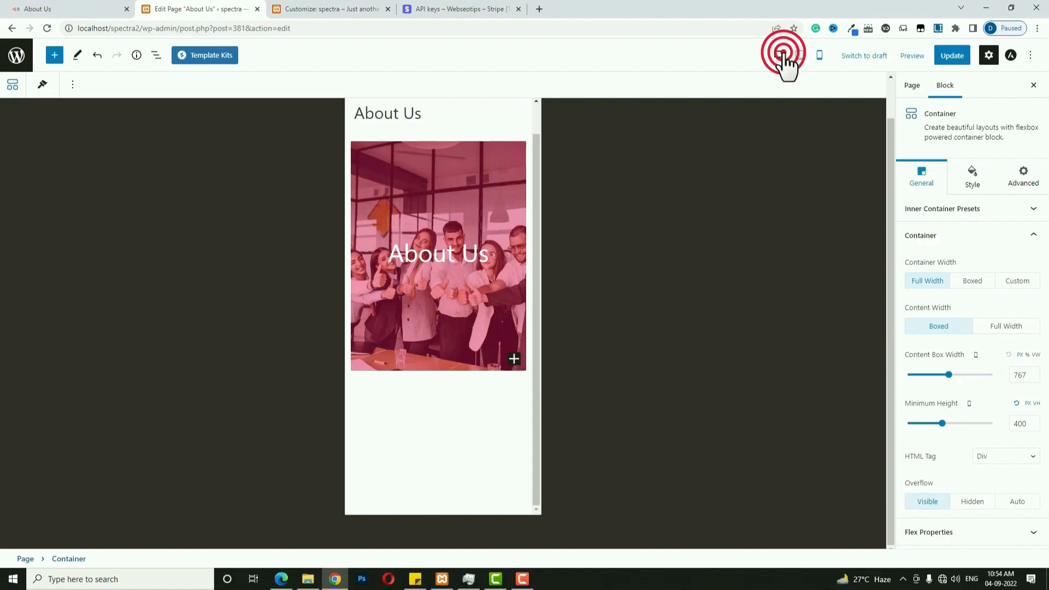
Update the About Us page and preview it in a new tab.
left_click(911, 55)
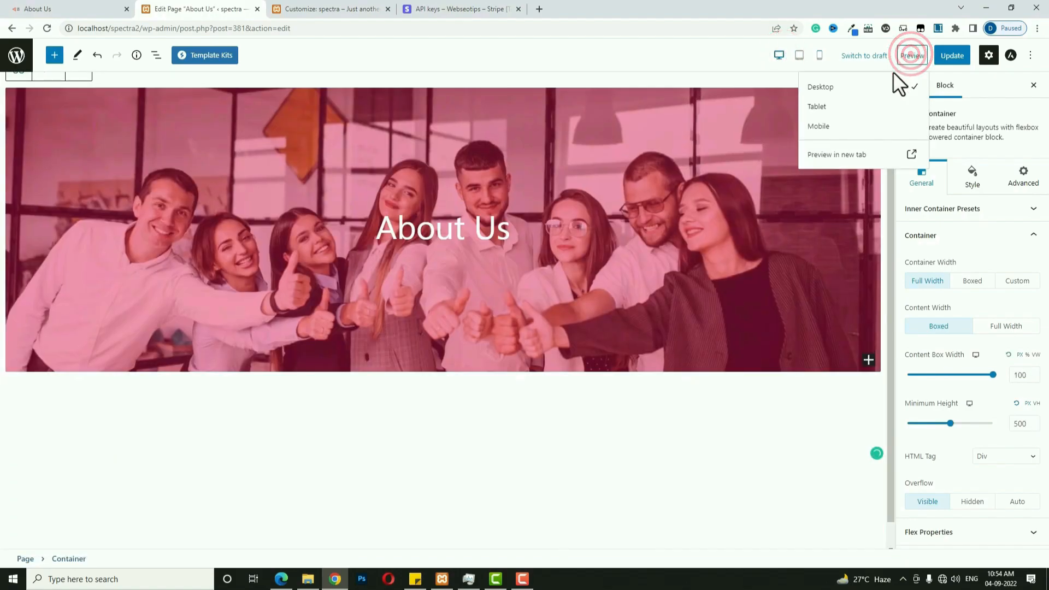
left_click(953, 57)
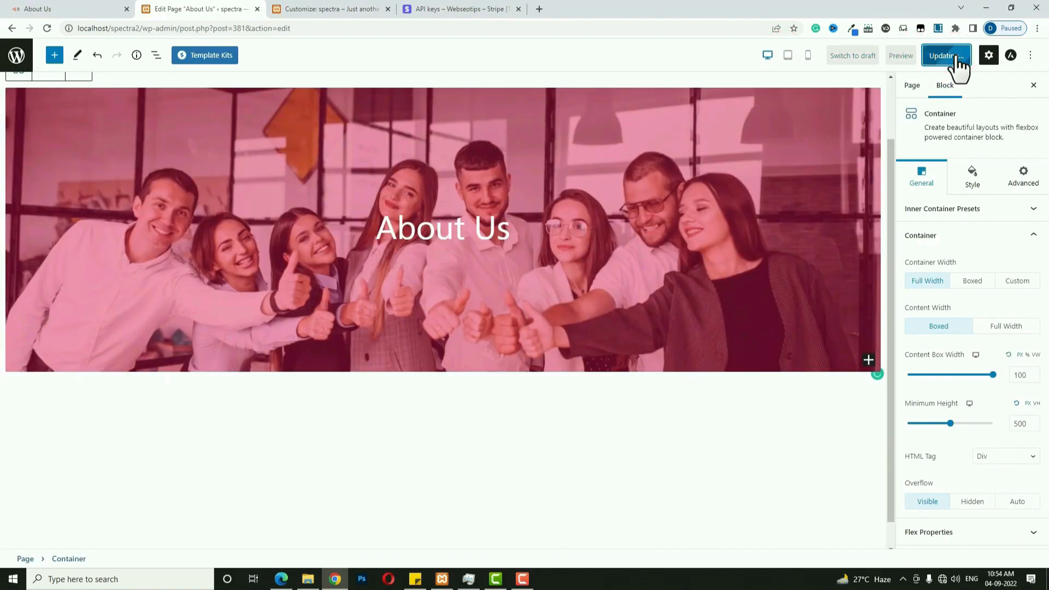
left_click(912, 57)
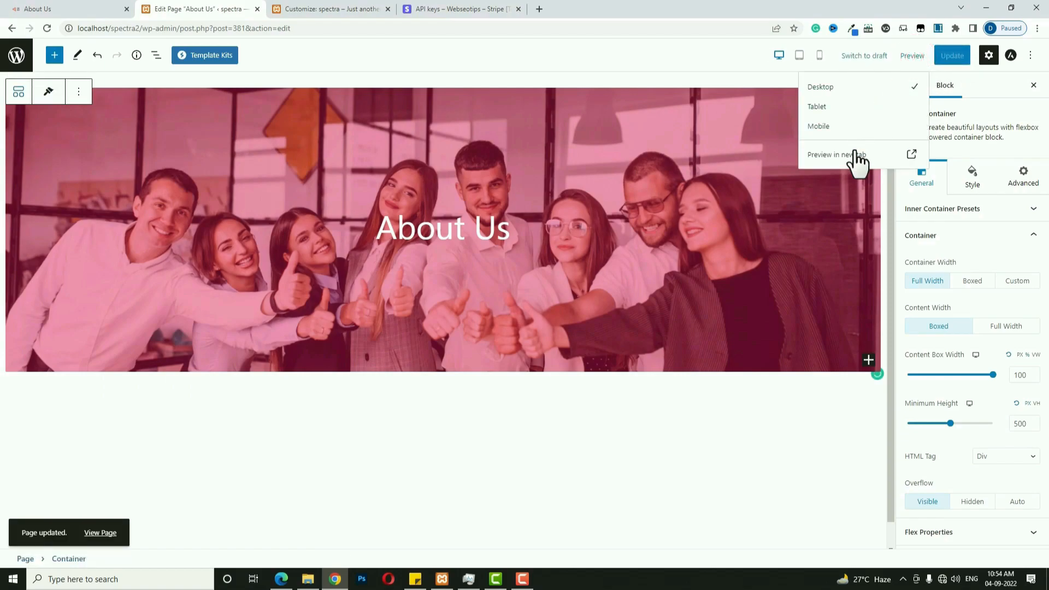
left_click(837, 155)
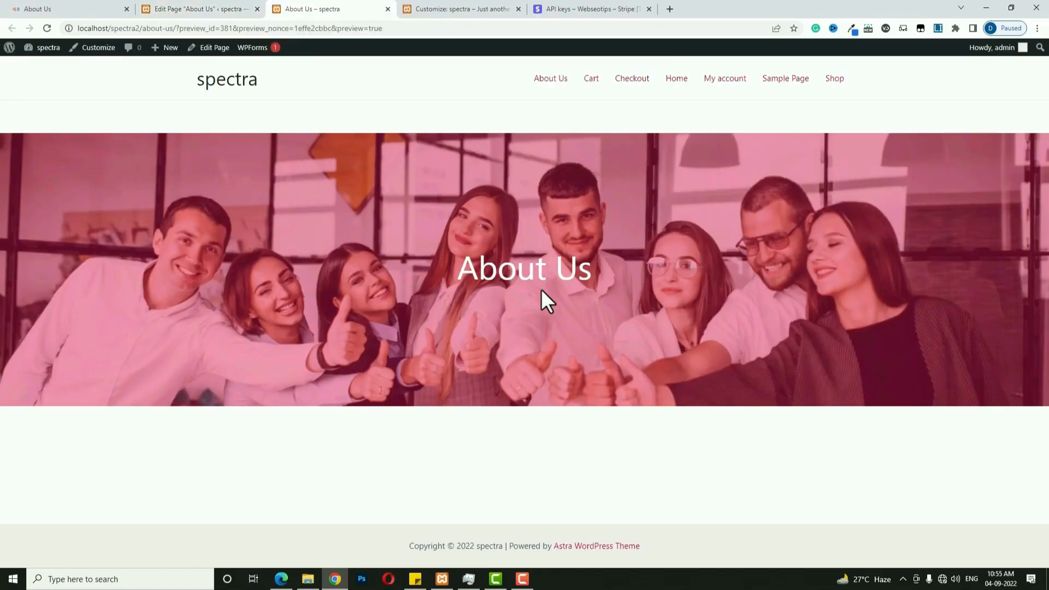
Compare with the reference About Us page, then open the block inserter below the banner.
left_click(191, 8)
left_click(49, 9)
scroll(483, 424, "down", 4)
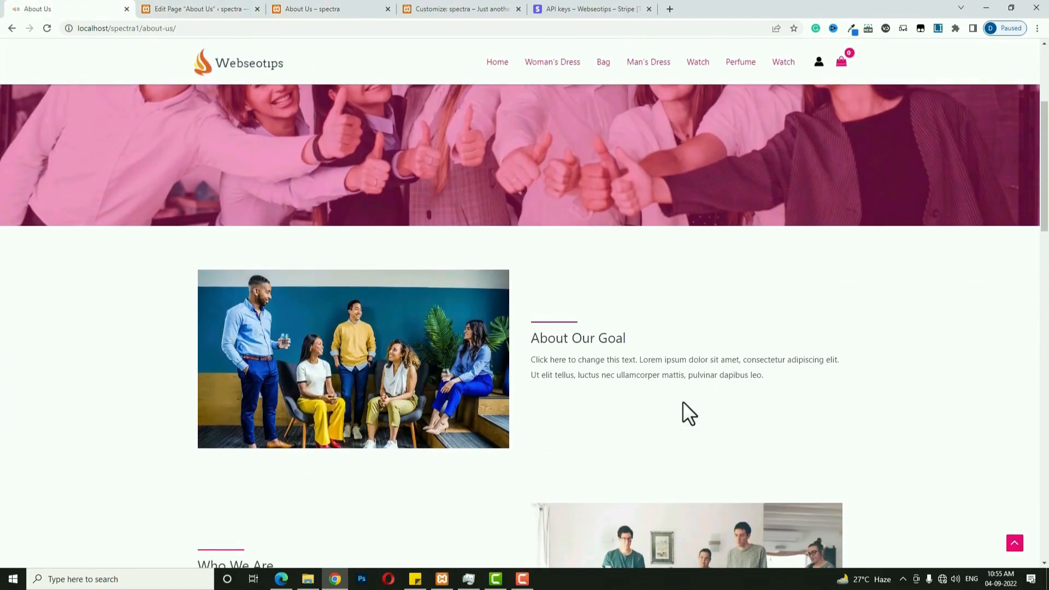
left_click(229, 8)
left_click(768, 398)
left_click(588, 541)
left_click(765, 386)
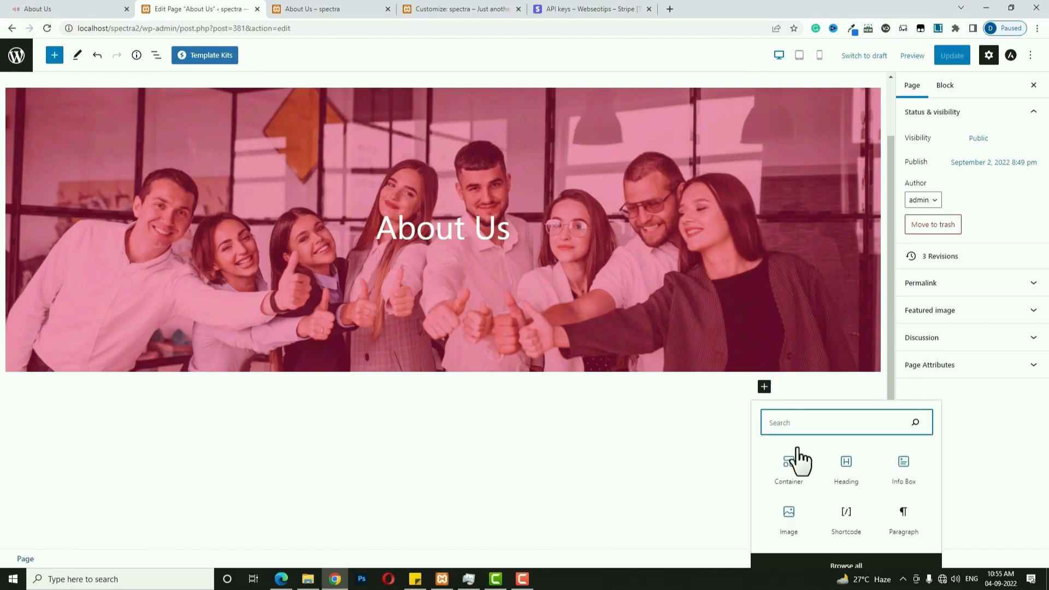
Add a two-column container with 0 padding and 50 top and bottom margin.
left_click(789, 469)
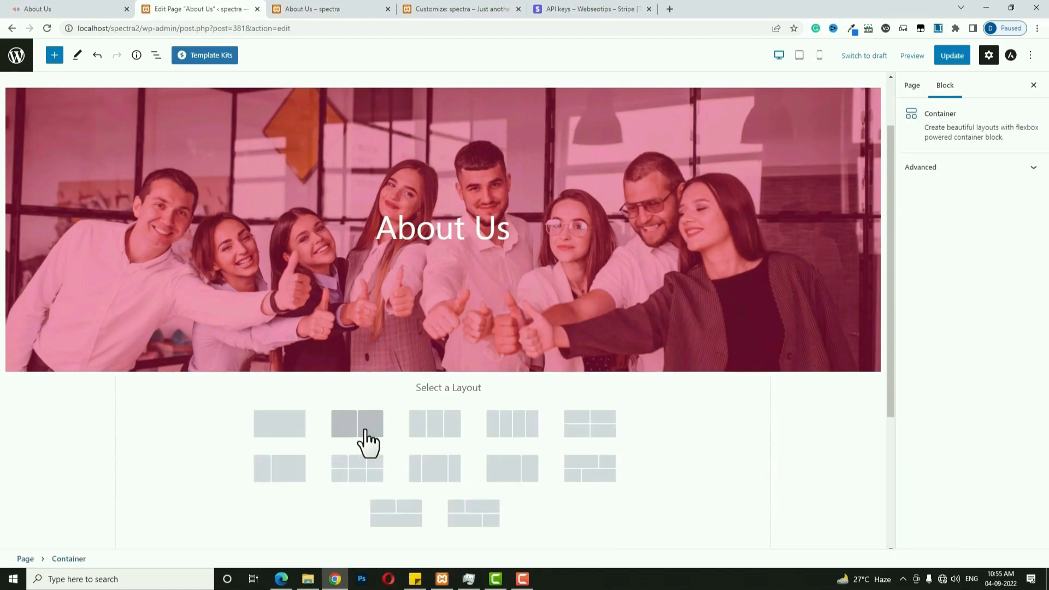
left_click(358, 424)
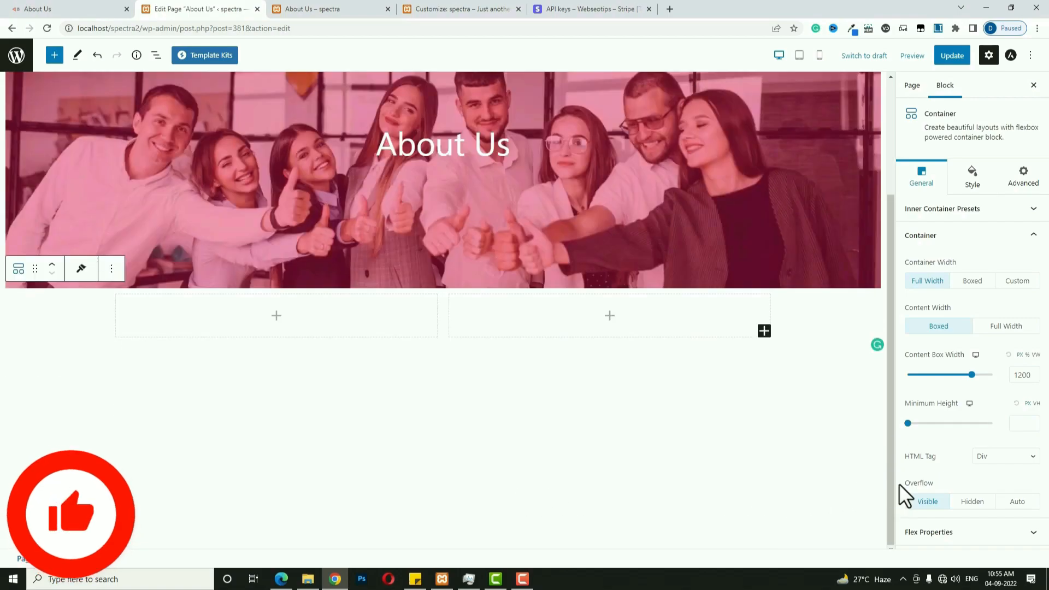
left_click(972, 177)
left_click(953, 383)
left_click(912, 457)
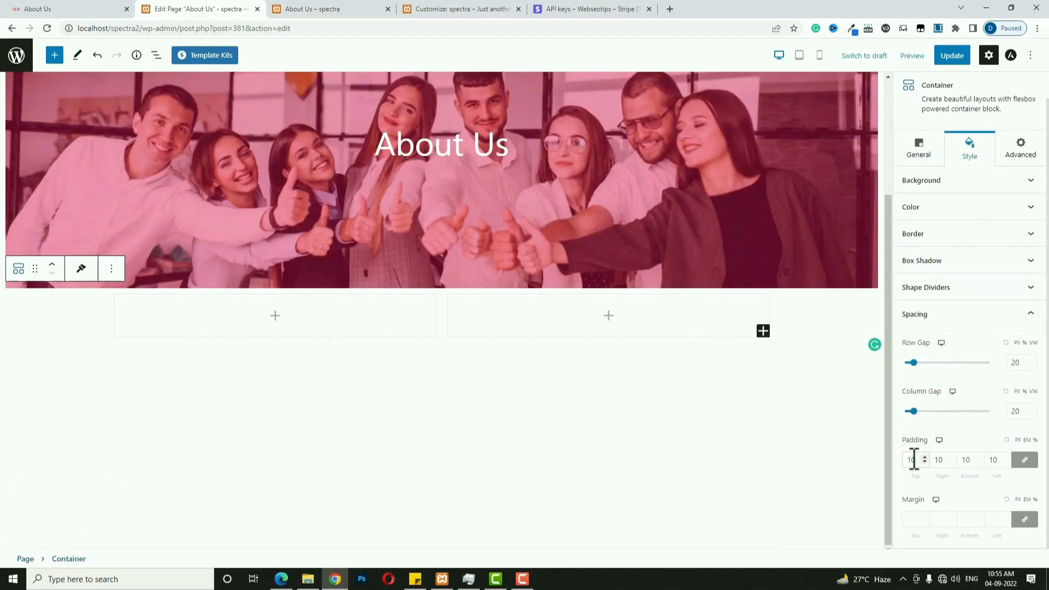
type("0")
left_click(1024, 519)
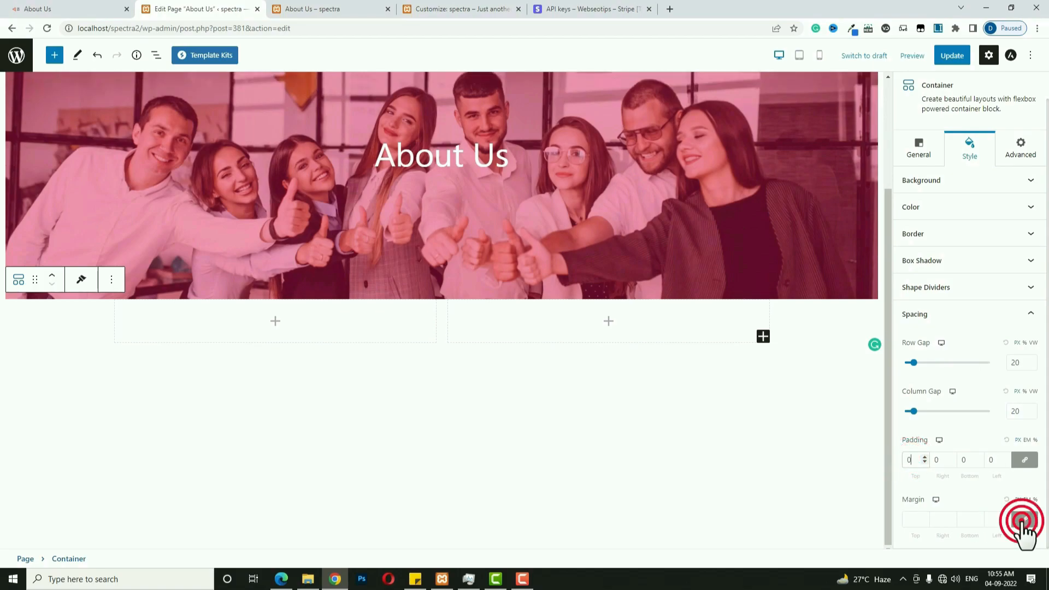
left_click(912, 519)
type("50")
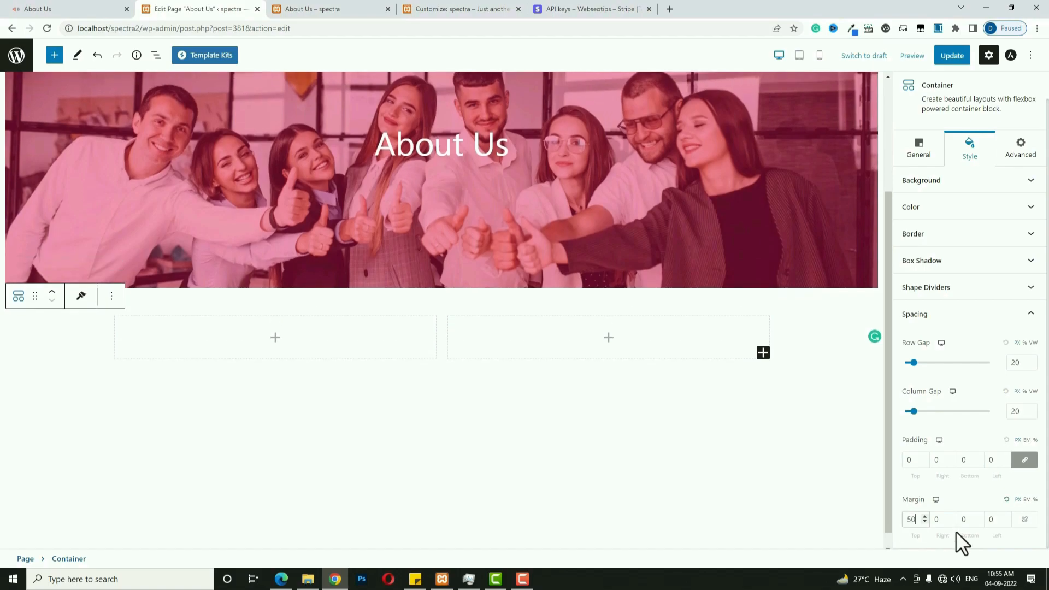
left_click(962, 520)
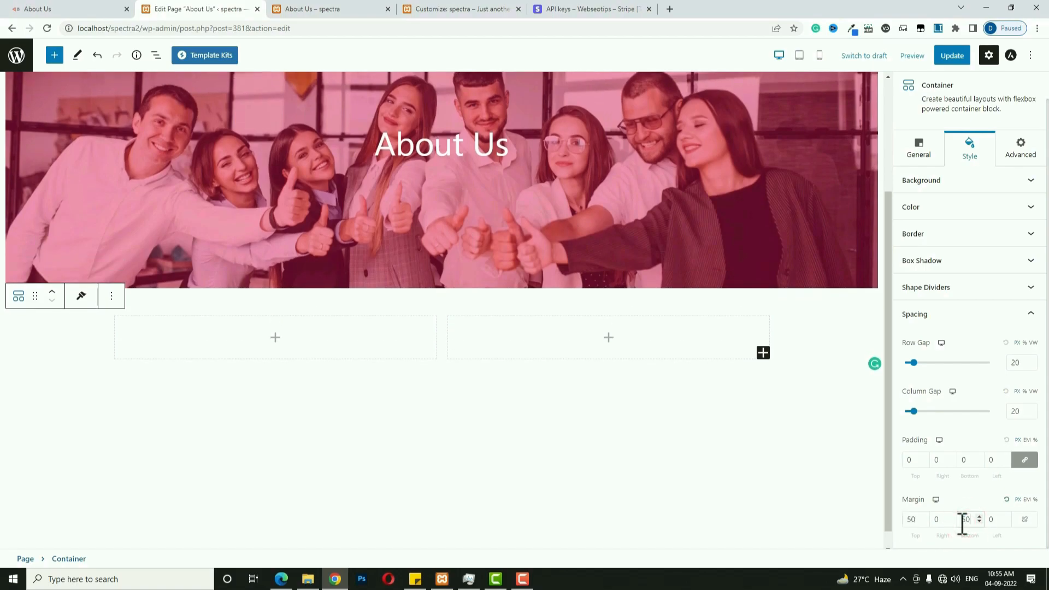
Put the banner-04 team photo in the left column and an Info Box in the right.
left_click(95, 9)
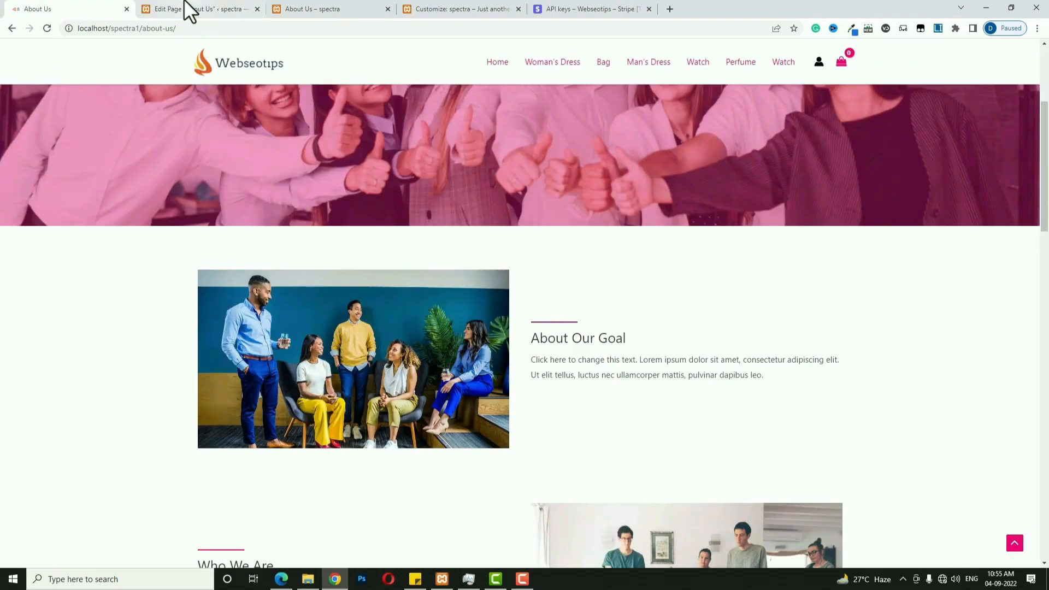
left_click(189, 9)
left_click(274, 339)
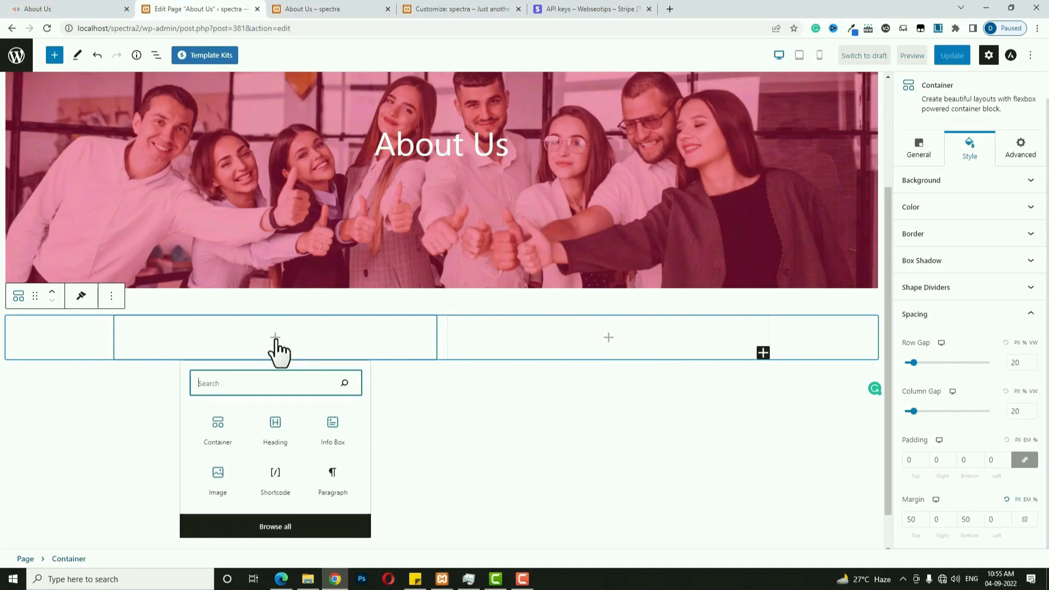
type("ima")
left_click(278, 113)
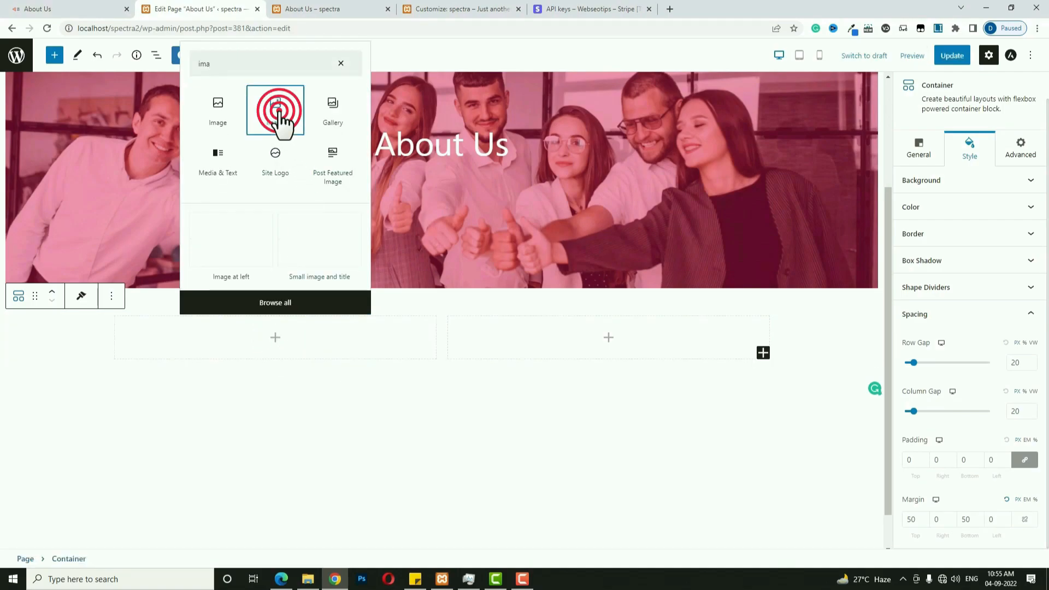
scroll(192, 307, "down", 2)
left_click(193, 276)
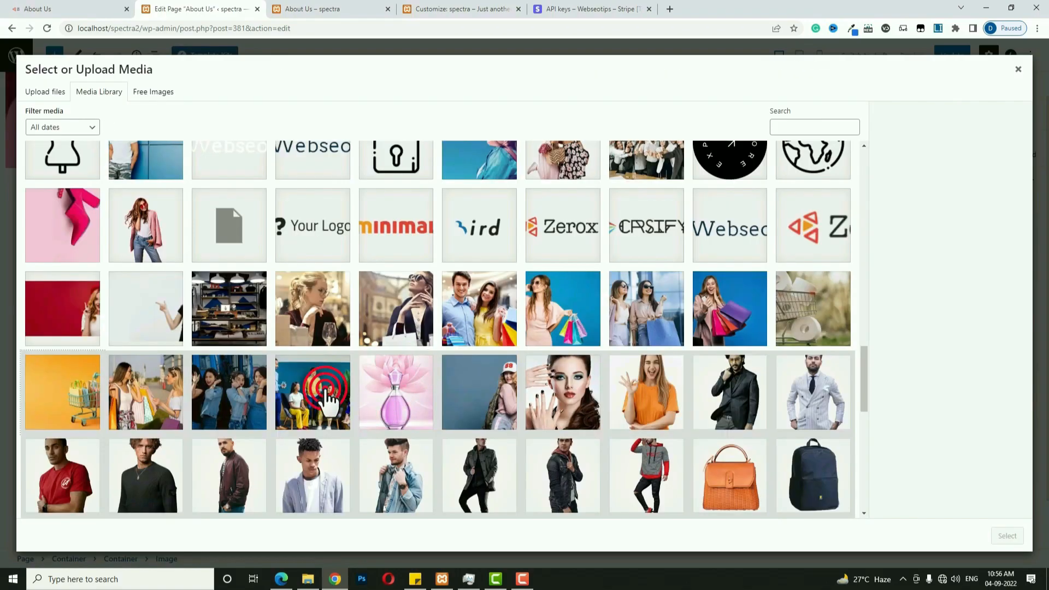
left_click(324, 397)
left_click(1008, 537)
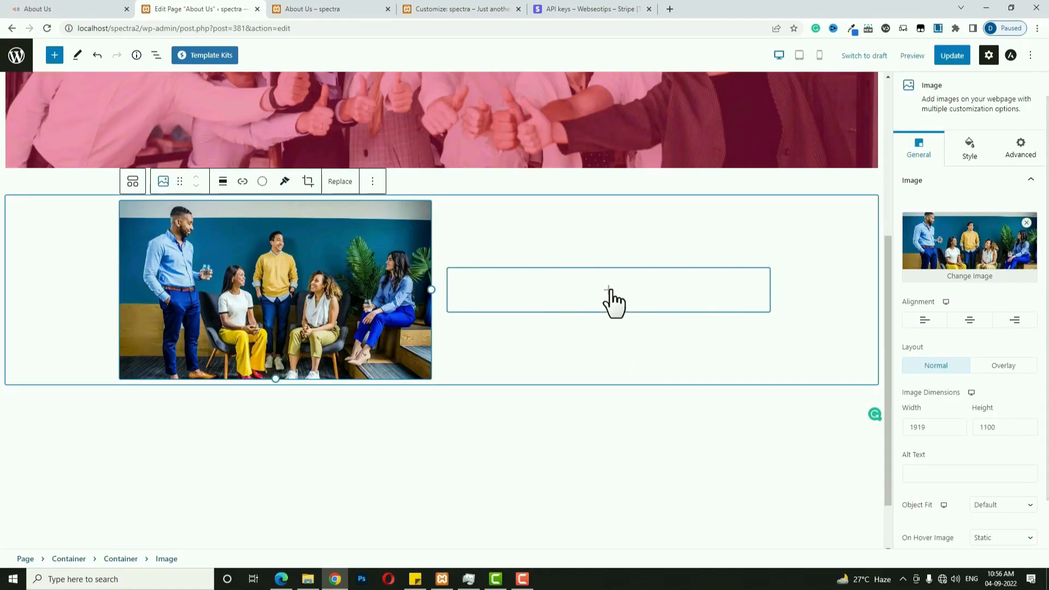
left_click(610, 290)
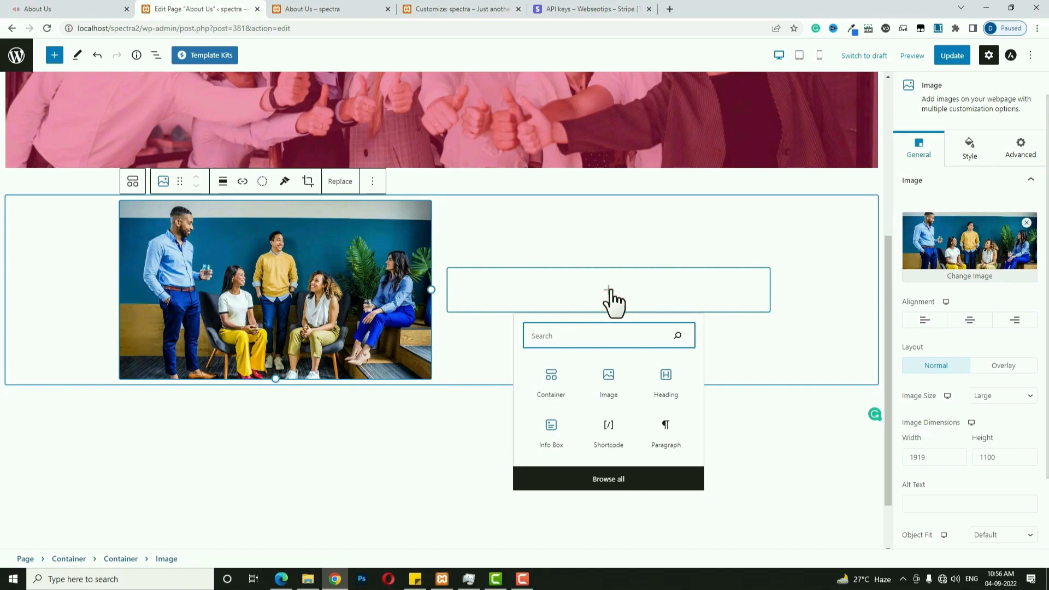
left_click(561, 431)
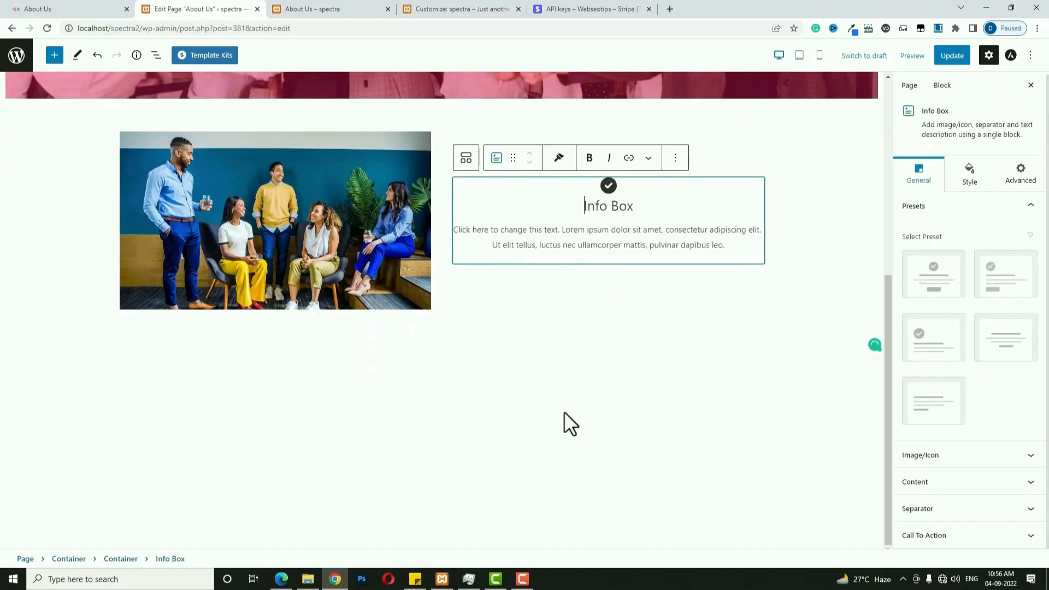
Apply the left-aligned Info Box preset with a solid separator positioned after the icon/image.
left_click(925, 404)
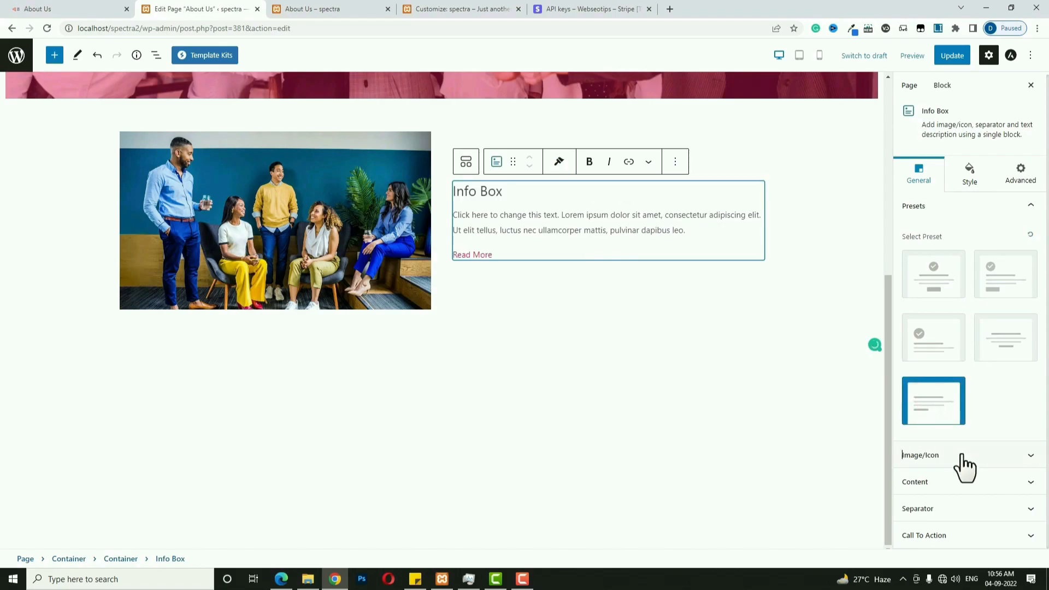
left_click(970, 507)
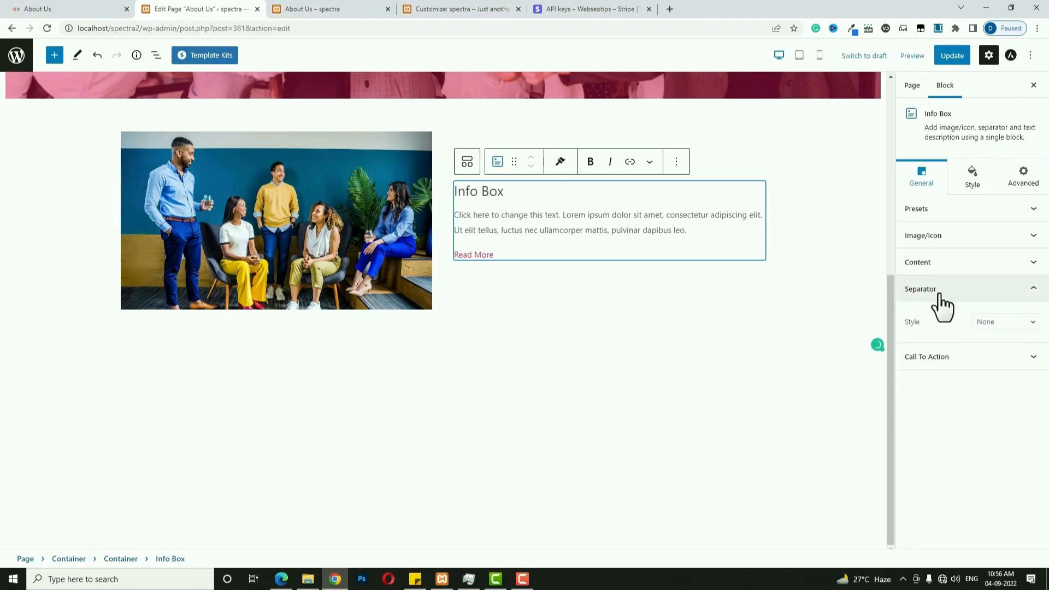
left_click(1018, 323)
left_click(1003, 342)
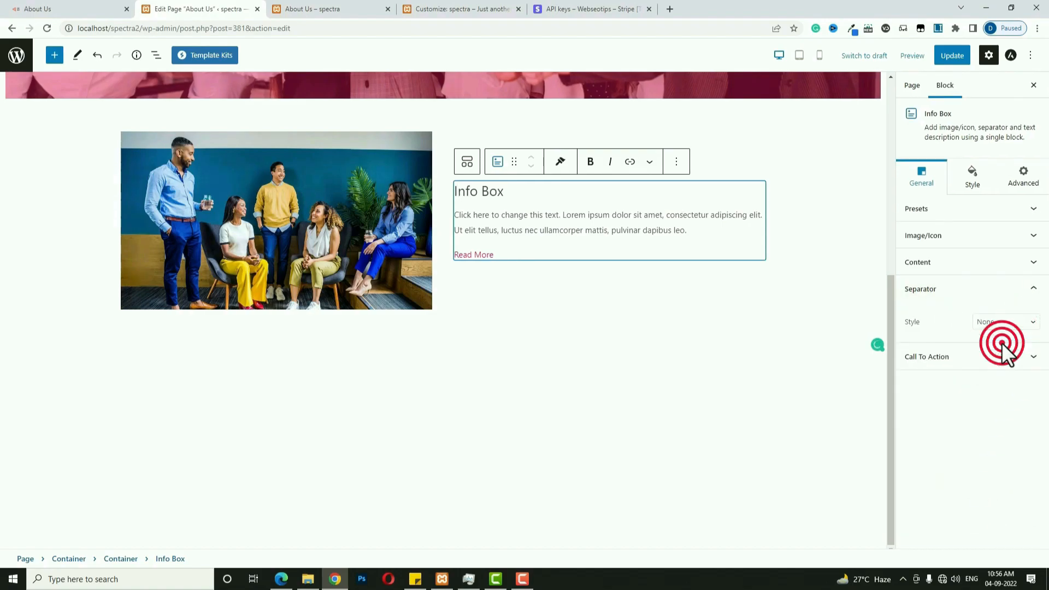
left_click(1012, 354)
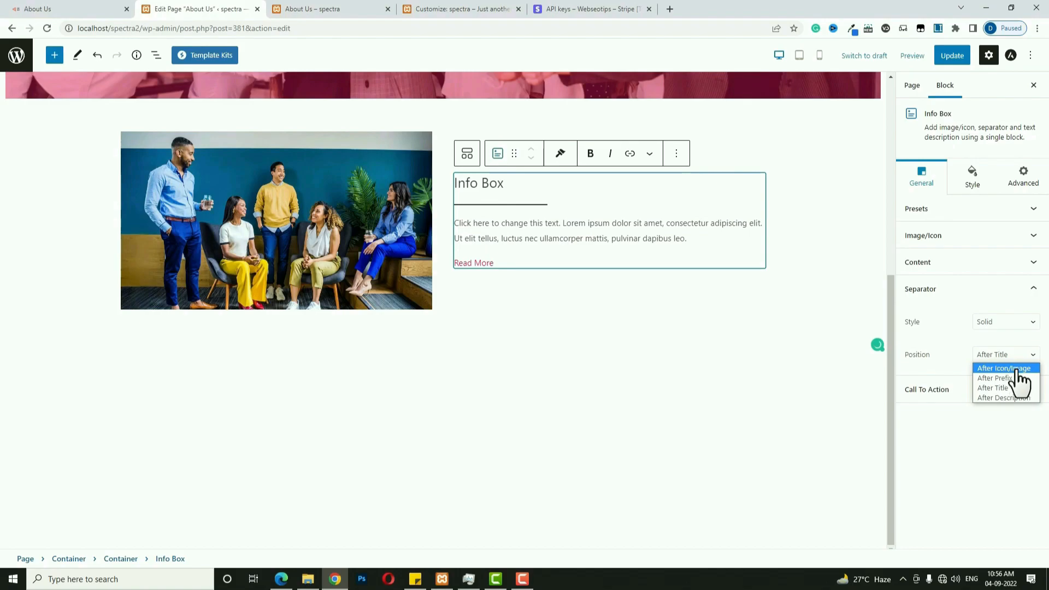
left_click(1018, 369)
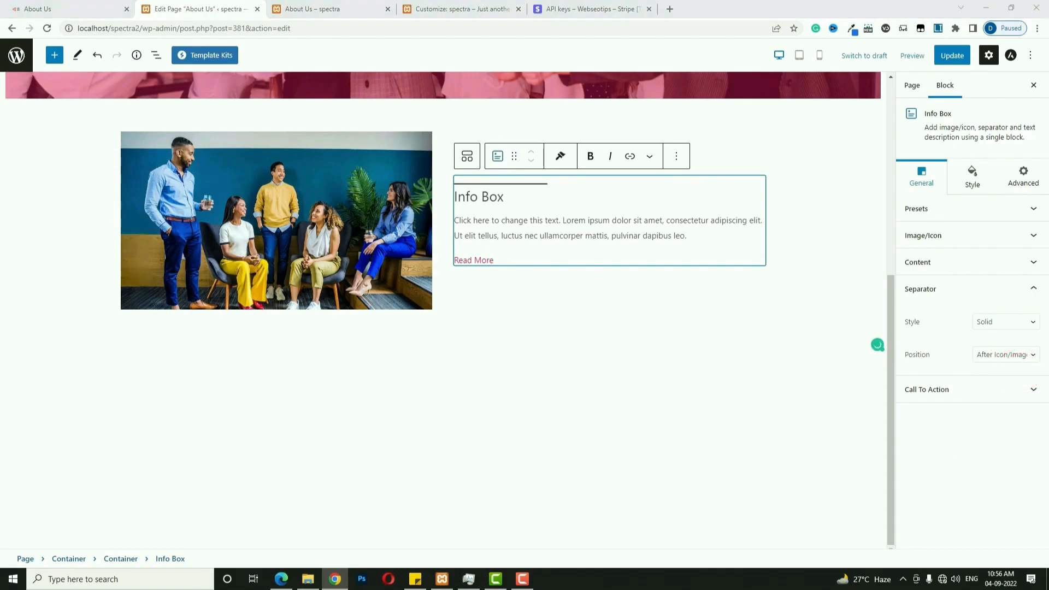
Retitle the Info Box 'About Our Goal' and edit its Read More text.
triple_click(483, 196)
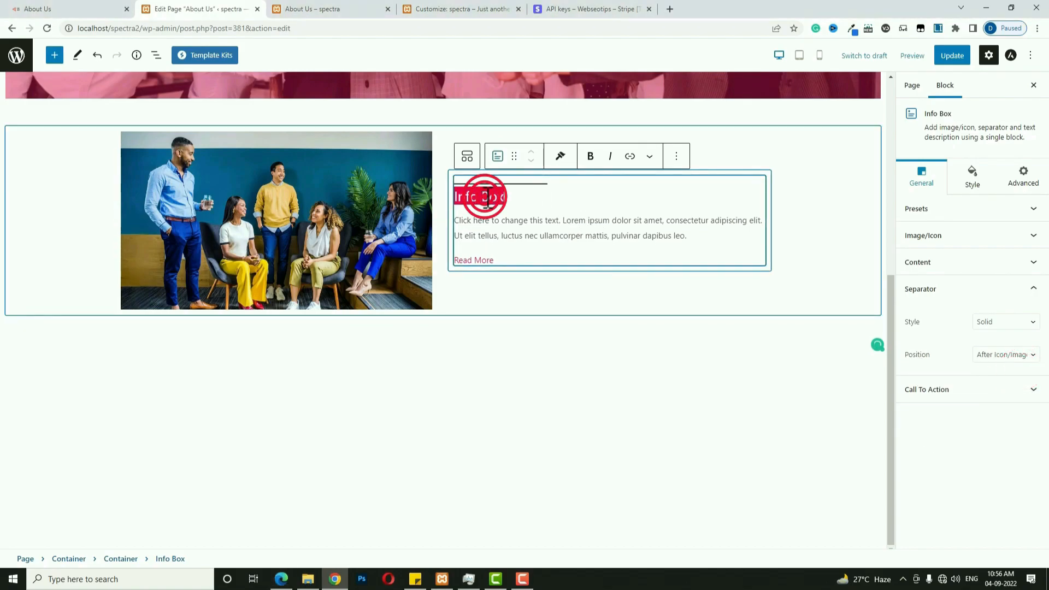
type("About Our Goal")
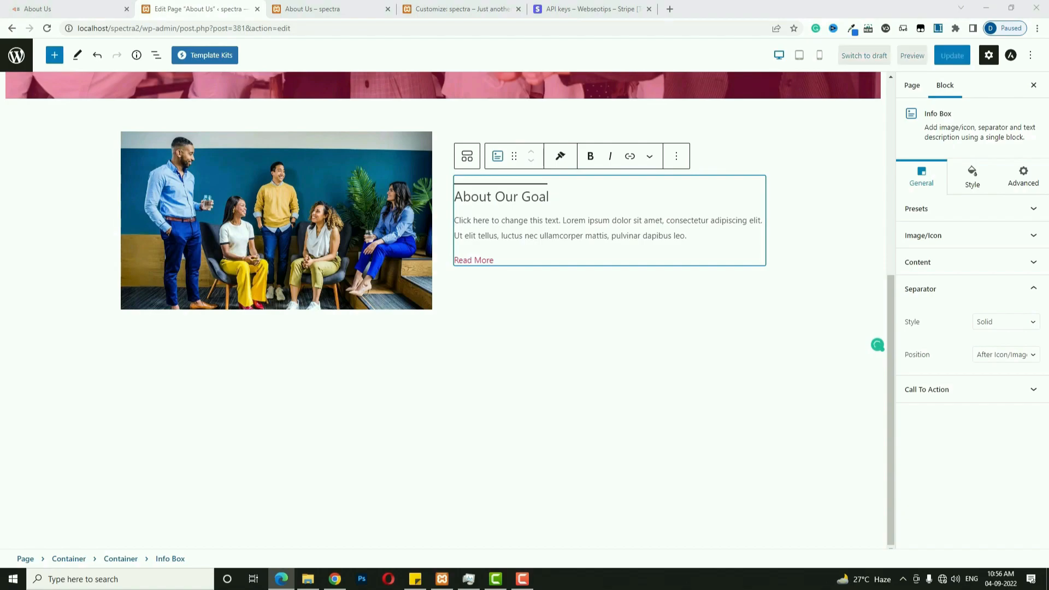
triple_click(540, 230)
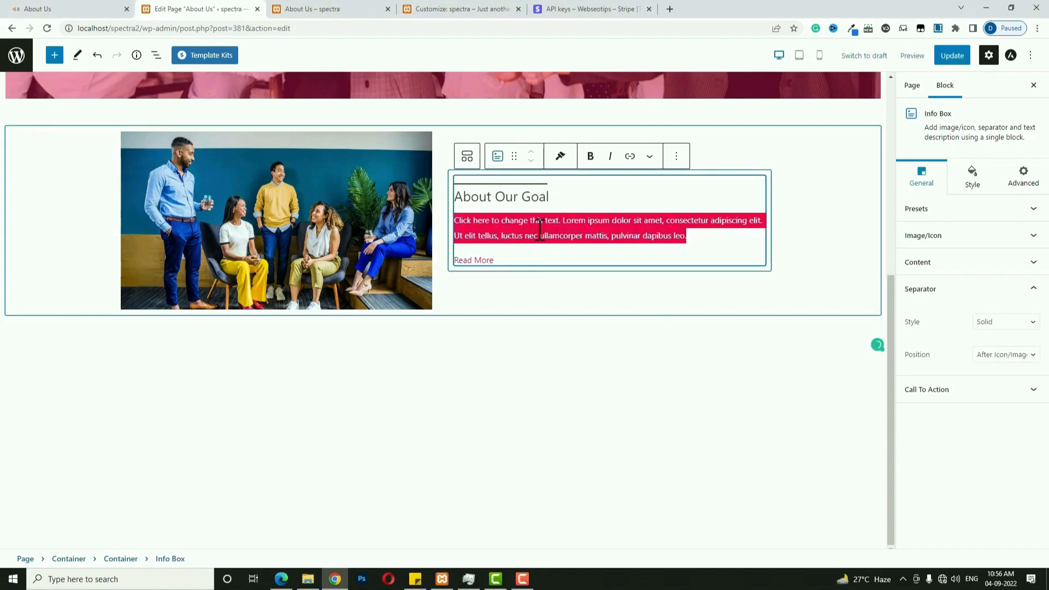
left_click(540, 231)
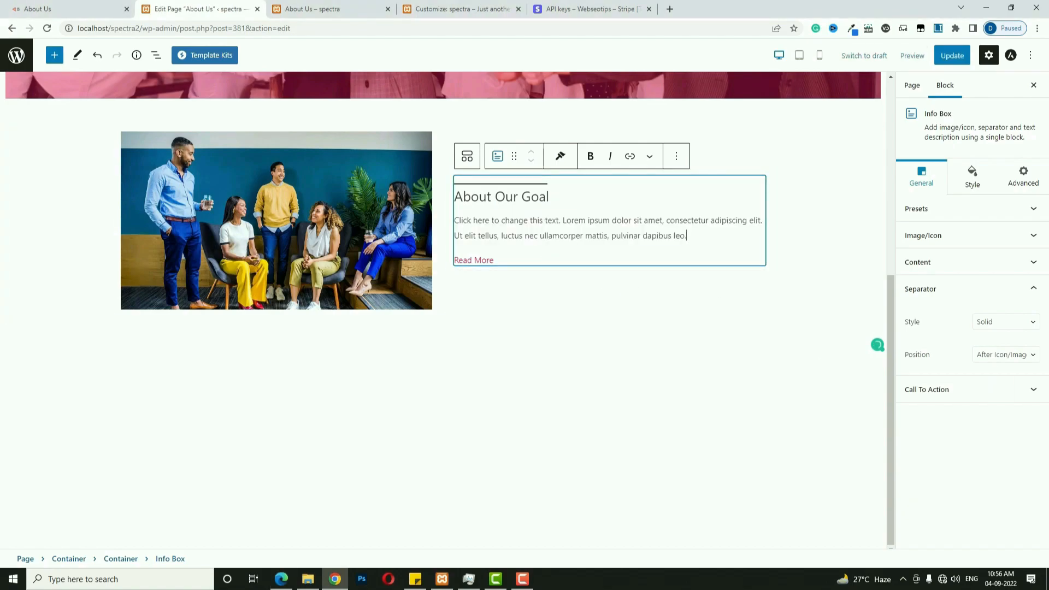
left_click(495, 259)
key("BackSpace")
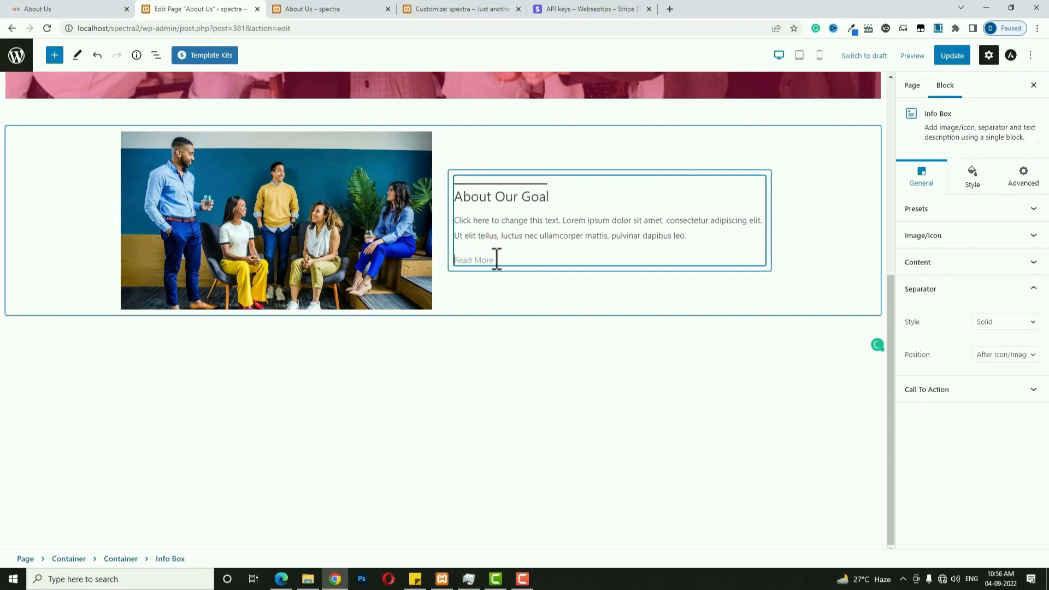
Style the separator red with a width of 15.
left_click(982, 179)
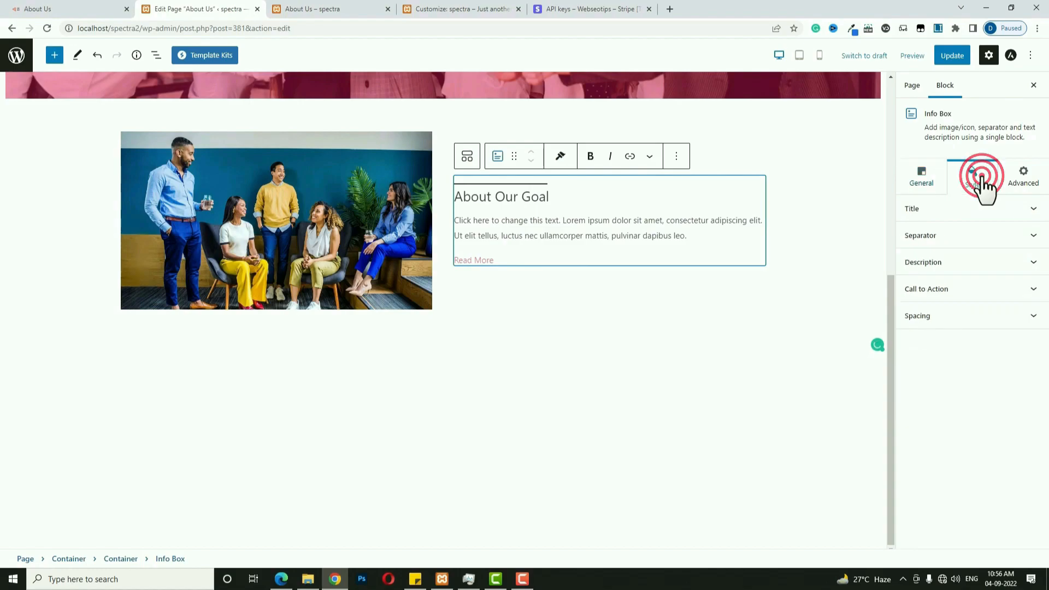
left_click(1035, 237)
left_click(1032, 362)
left_click(944, 286)
left_click(901, 297)
left_click(1015, 282)
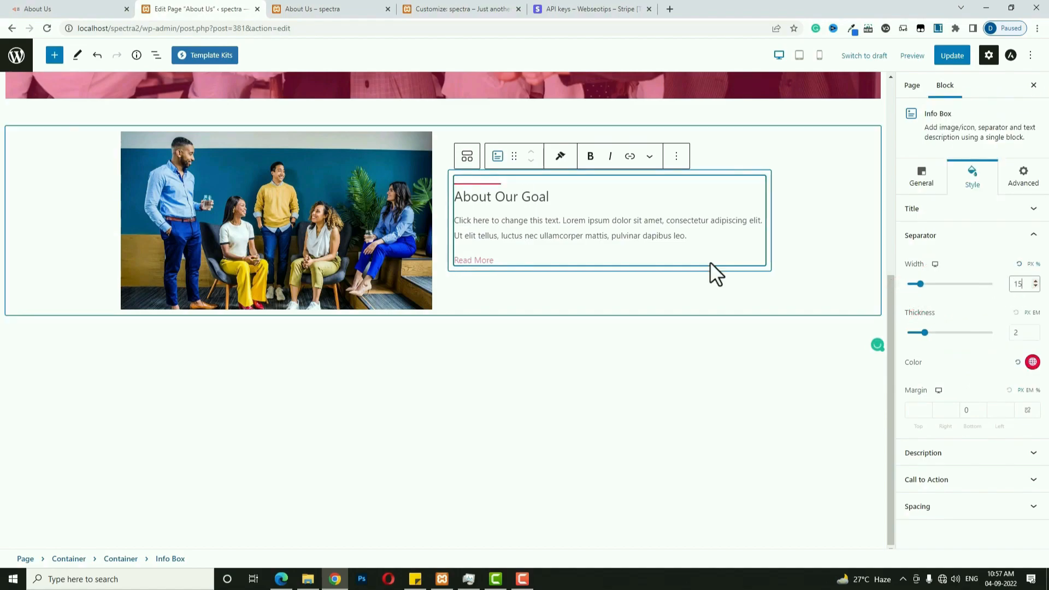
left_click(488, 391)
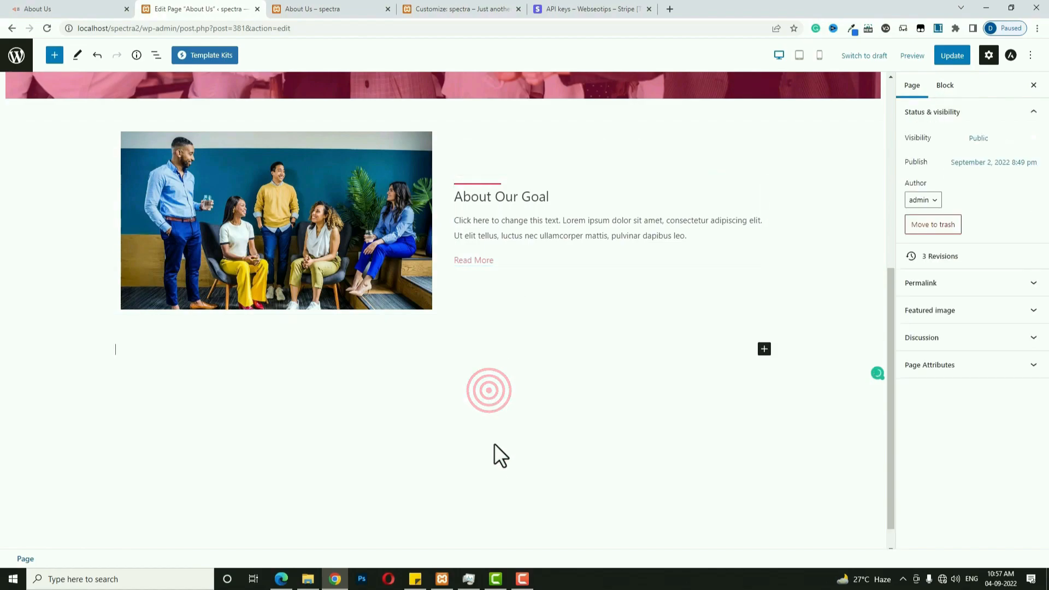
Add another two-column container below the first section.
left_click(765, 350)
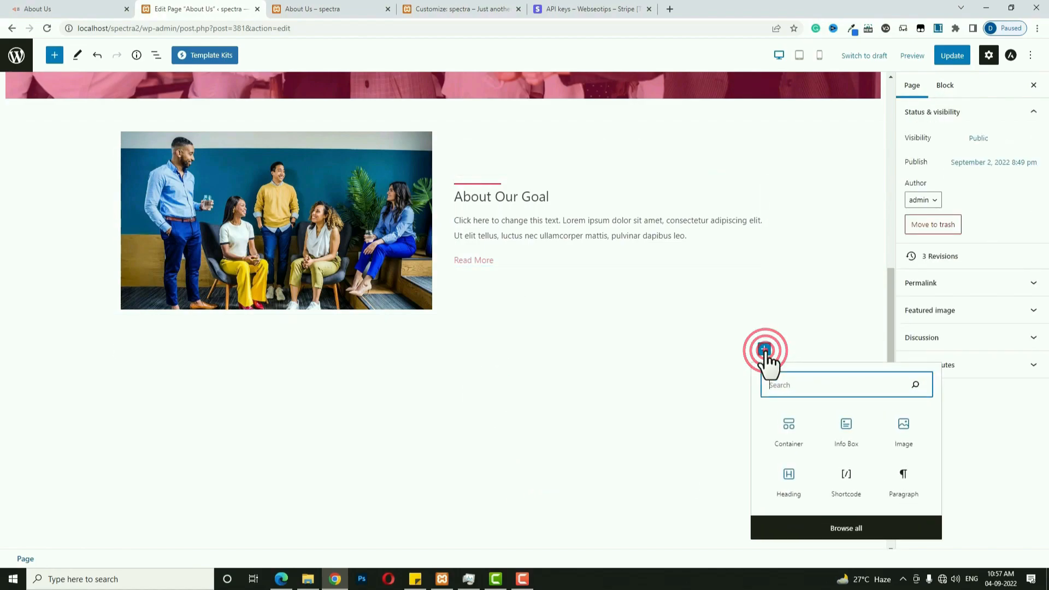
left_click(790, 444)
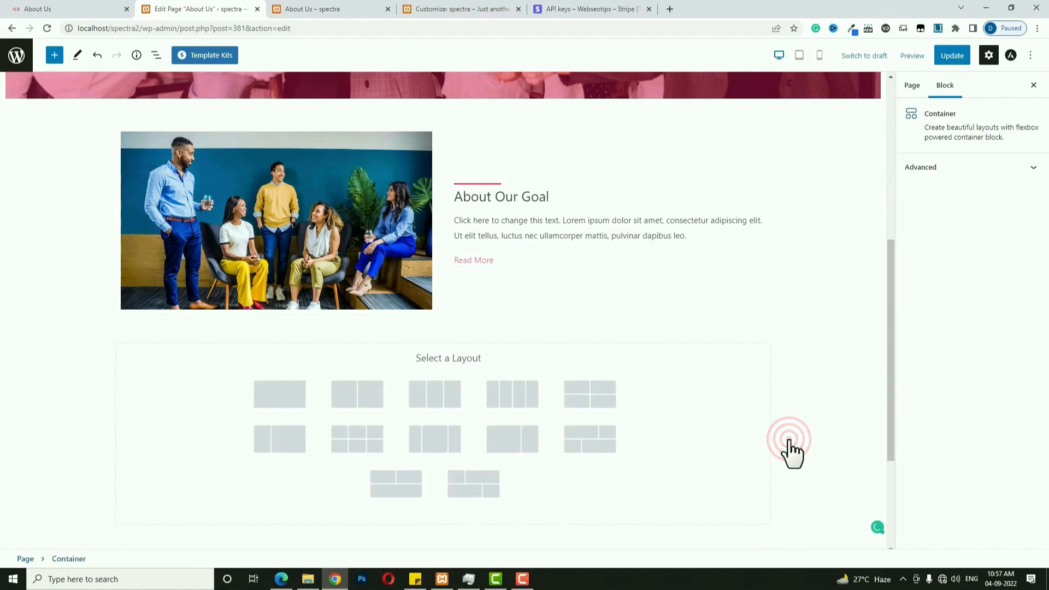
left_click(363, 397)
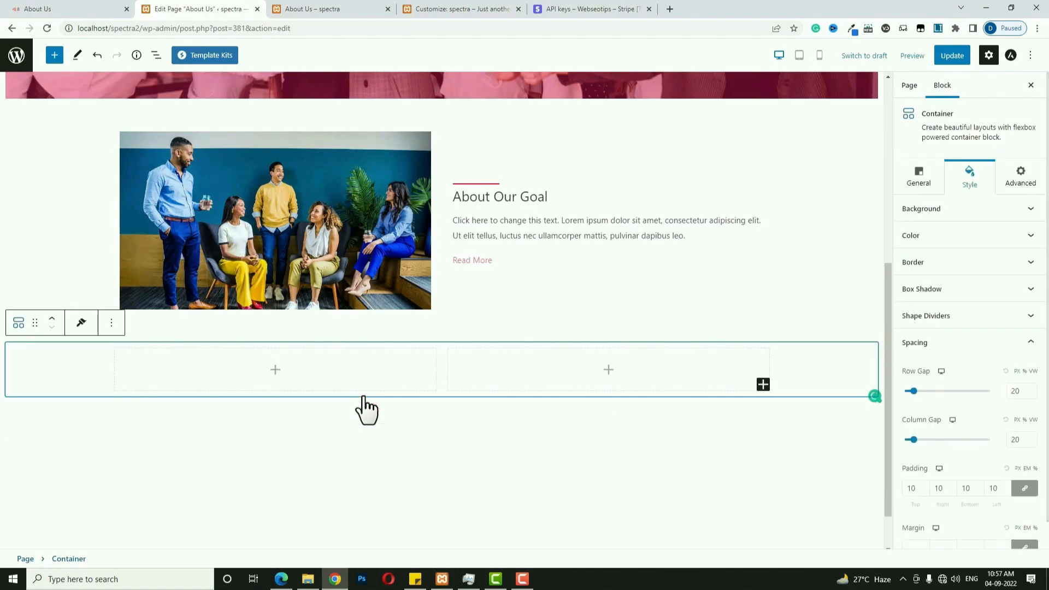
scroll(393, 394, "down", 1)
Place the slide-image-free-img office photo in the right column and an Info Box in the left.
left_click(610, 321)
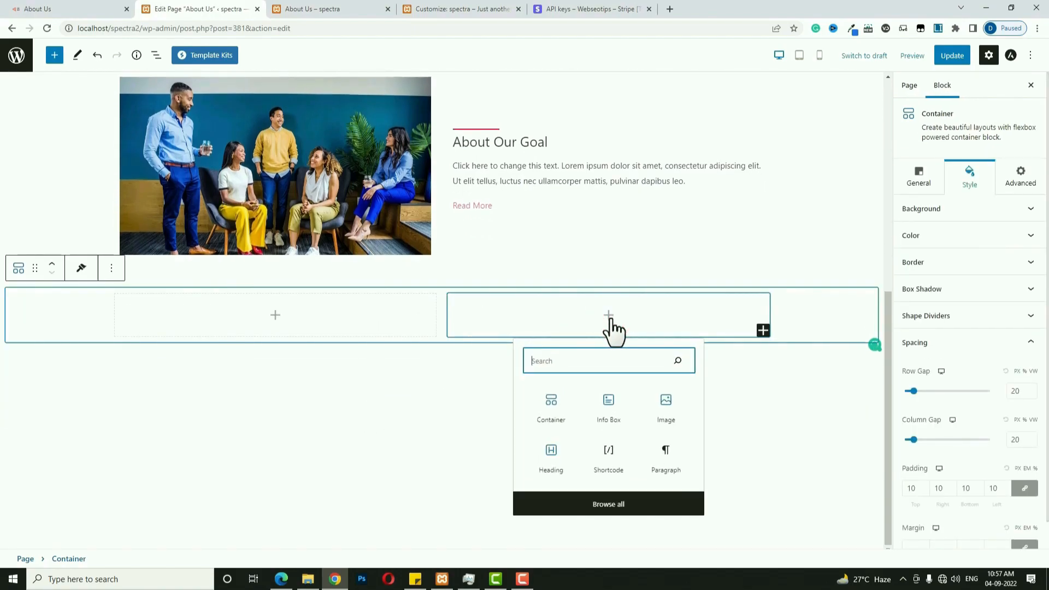
left_click(666, 403)
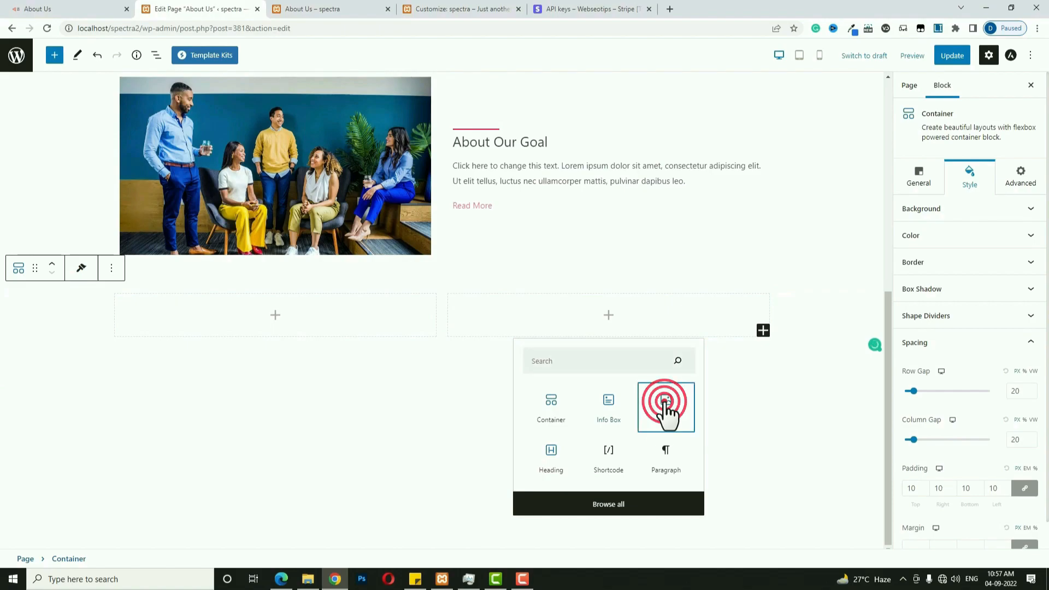
scroll(504, 345, "down", 1)
left_click(528, 296)
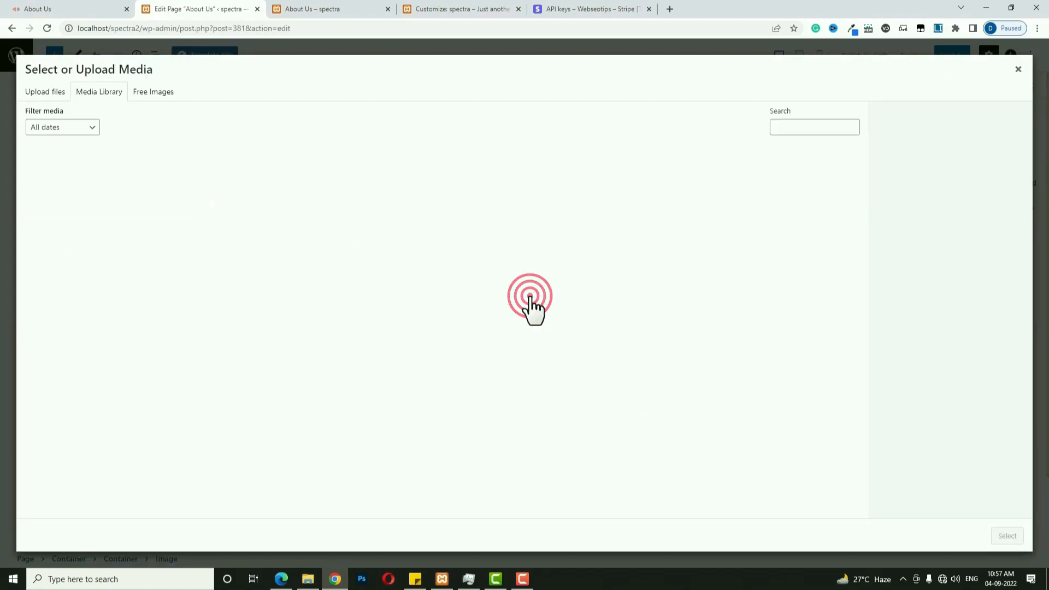
left_click(104, 9)
scroll(573, 461, "down", 2)
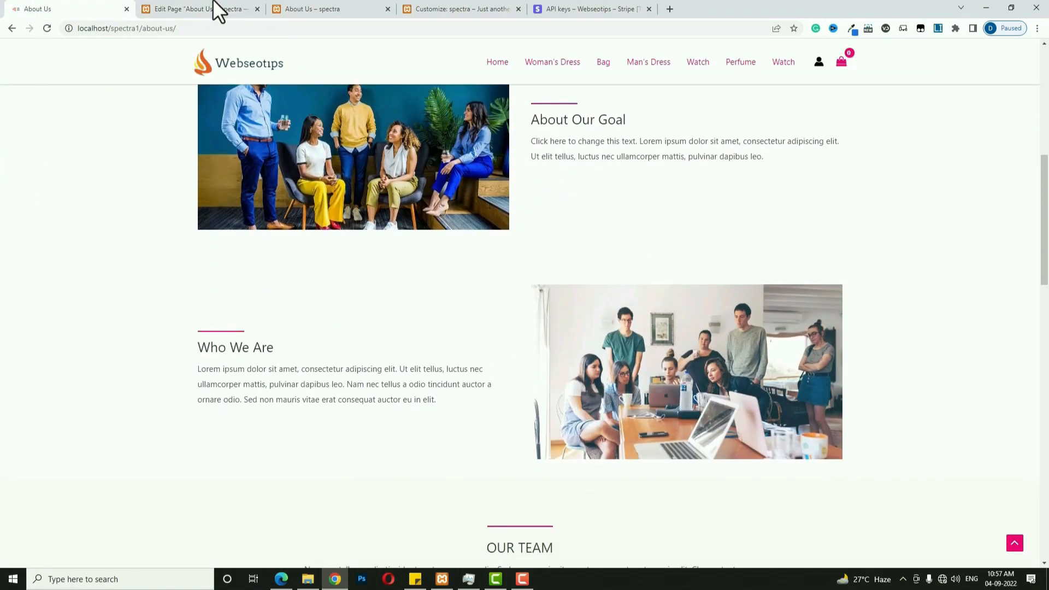
left_click(195, 9)
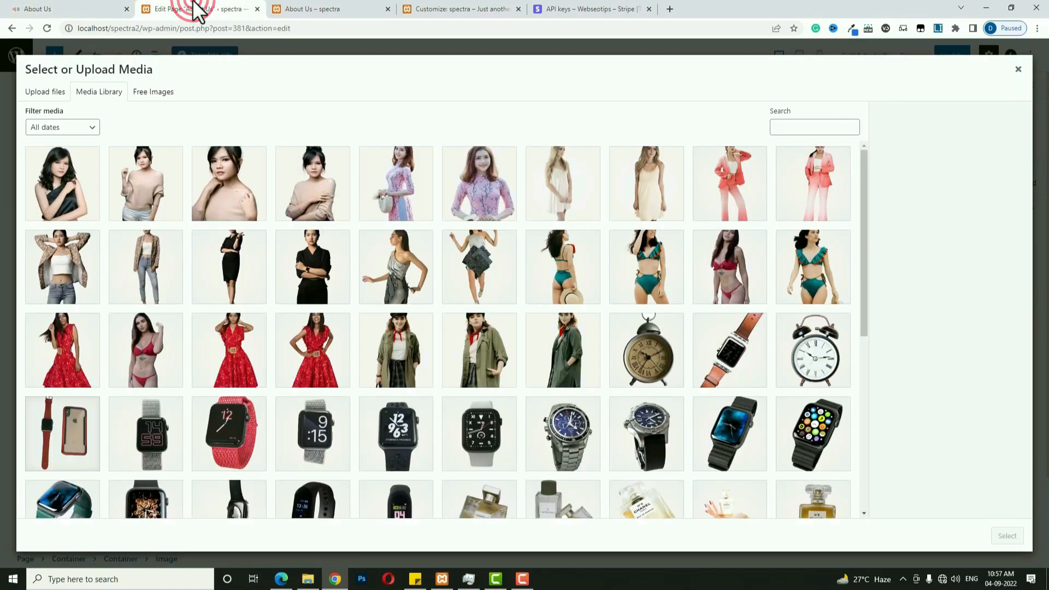
left_click(495, 292)
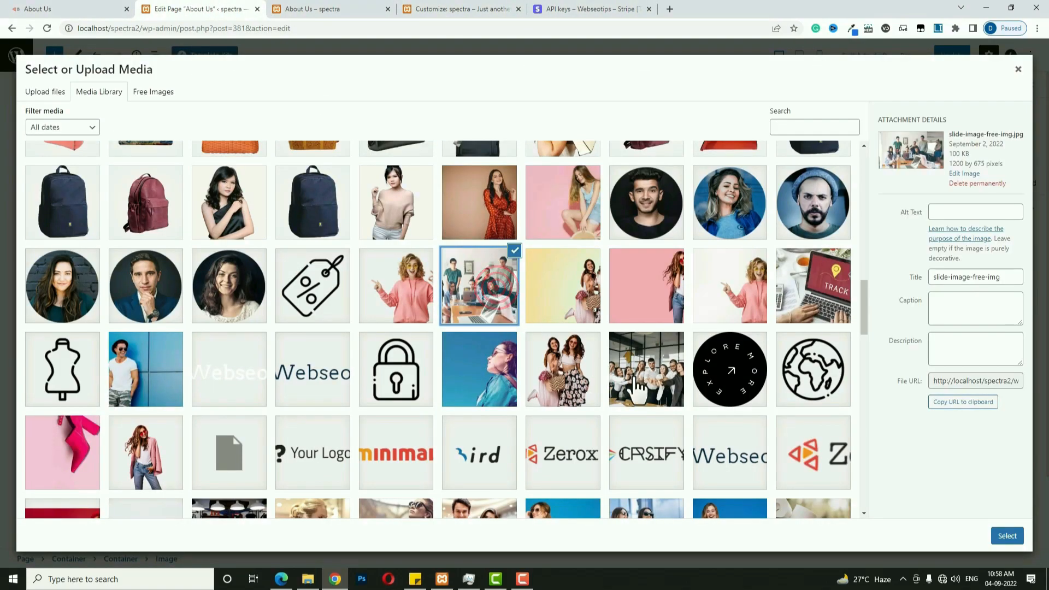
left_click(1006, 534)
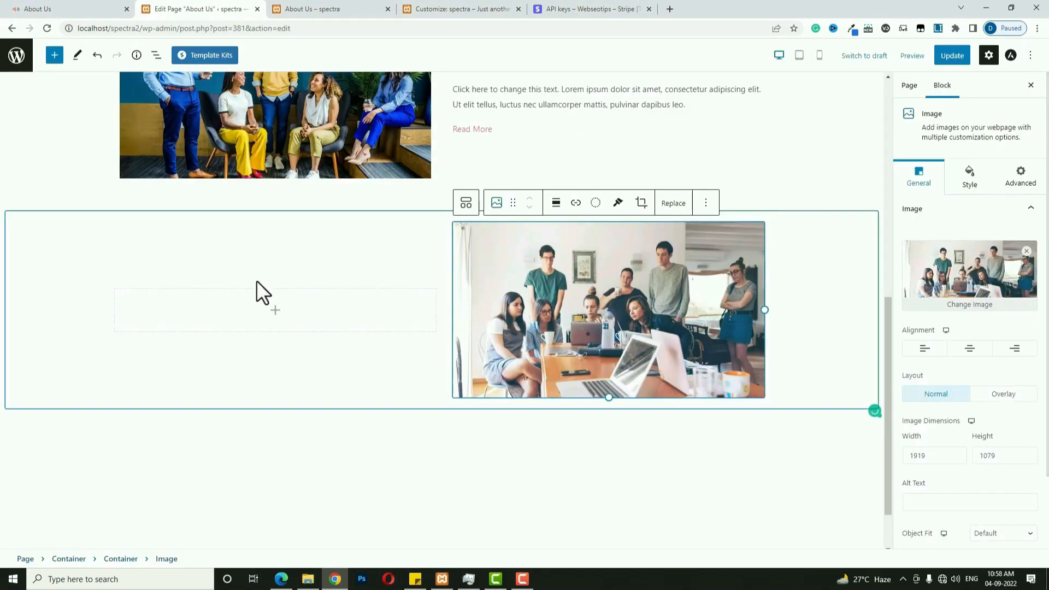
left_click(275, 309)
left_click(280, 401)
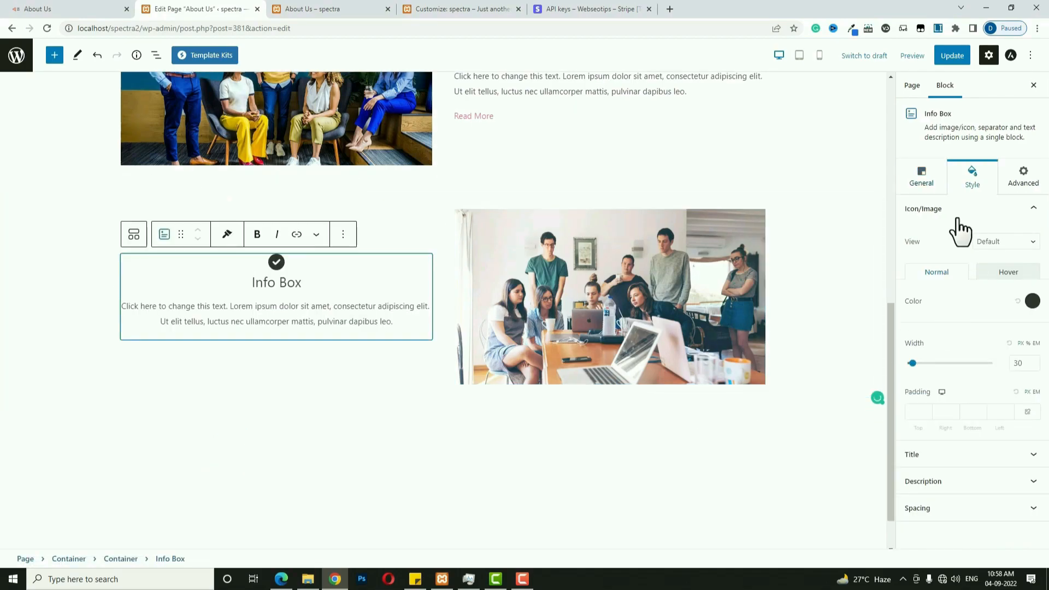
Apply the left-aligned preset with a solid separator positioned after the icon/image.
left_click(923, 186)
left_click(933, 409)
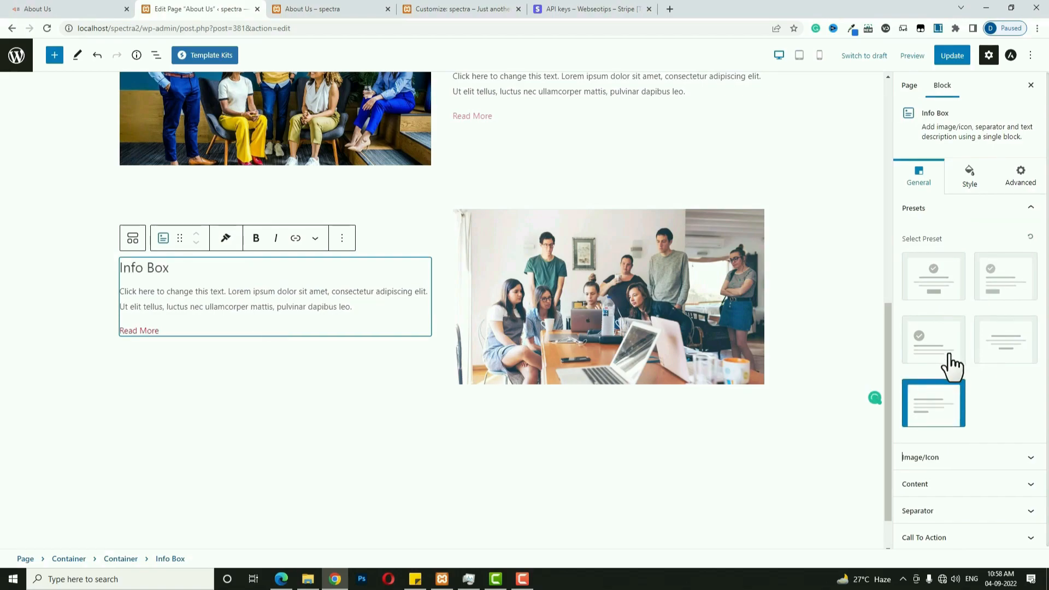
left_click(1018, 511)
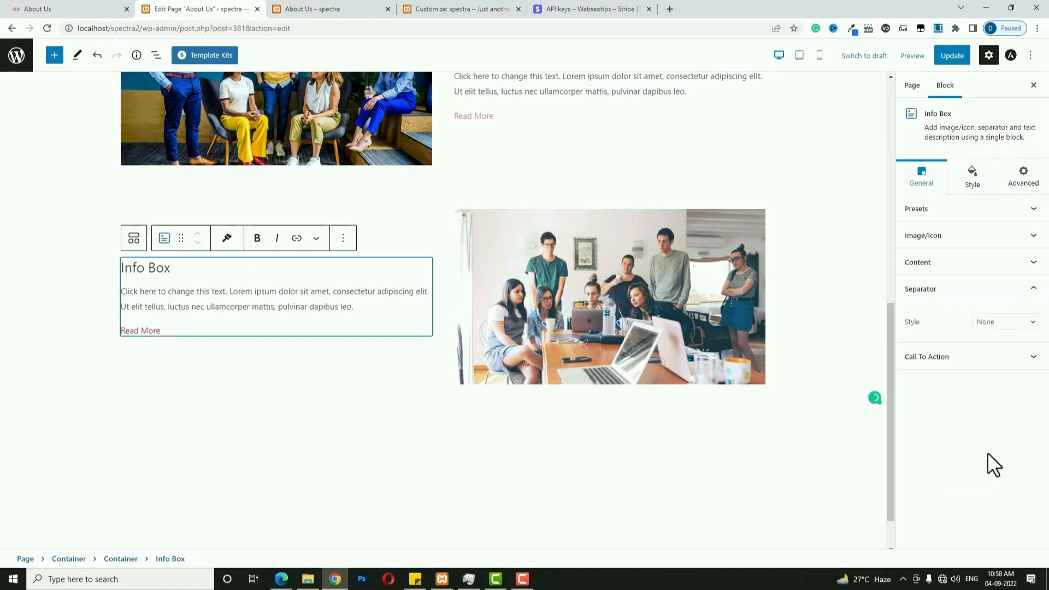
left_click(1021, 323)
left_click(1008, 345)
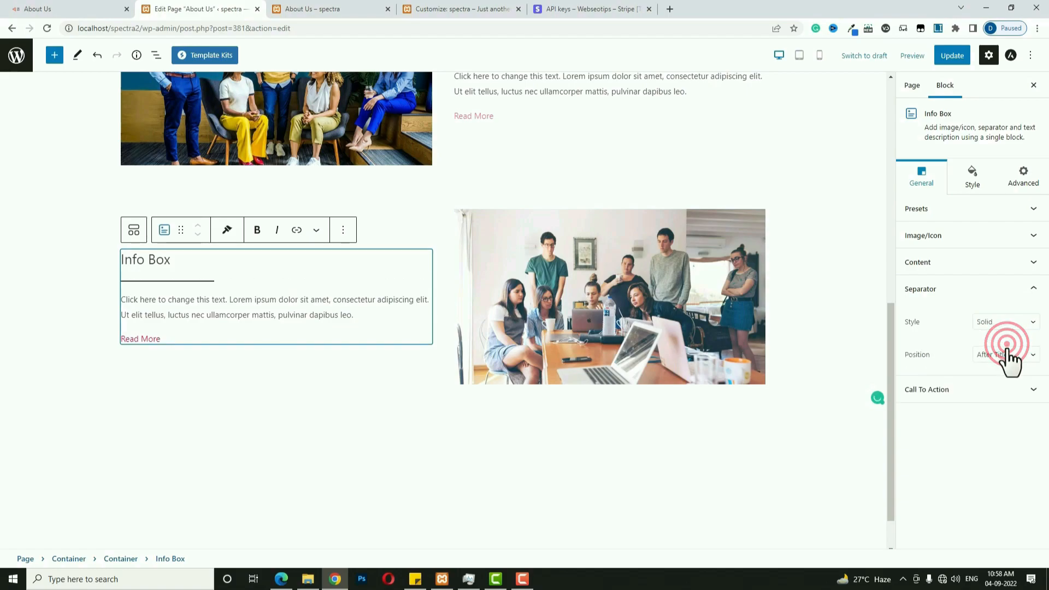
left_click(1007, 354)
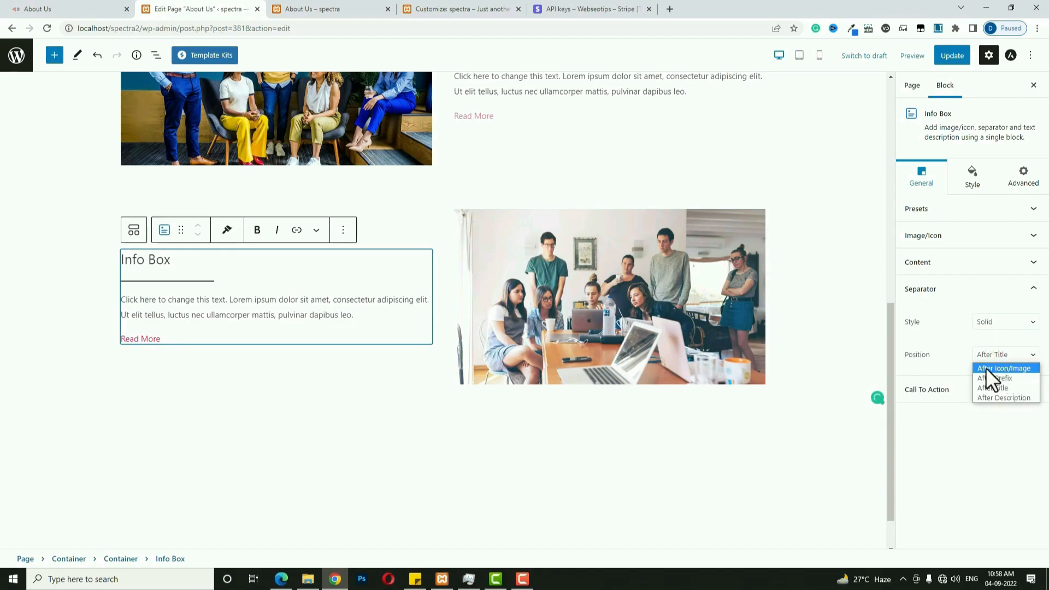
left_click(997, 368)
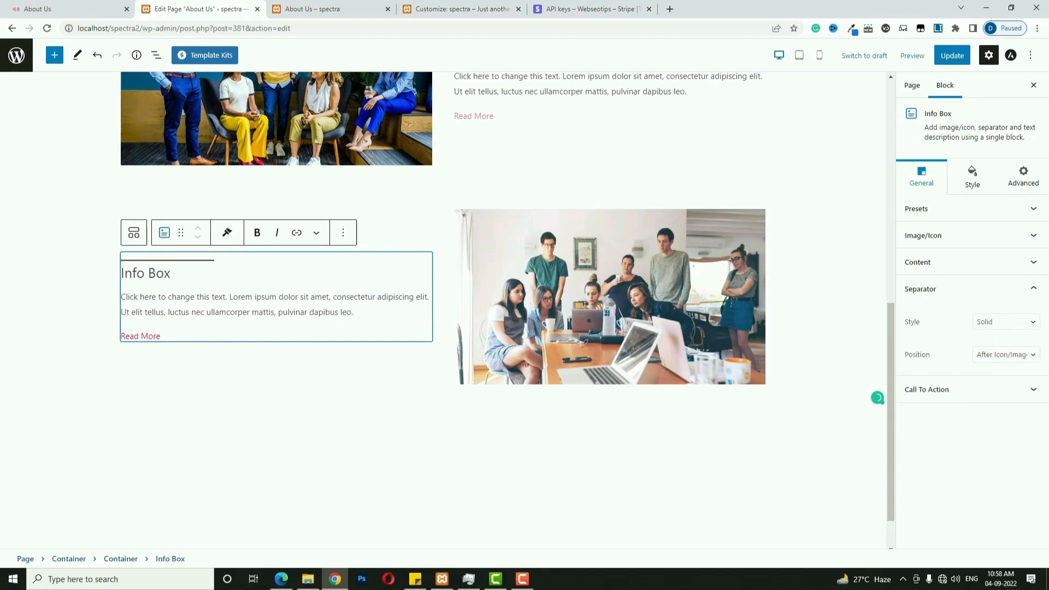
Paste in the title 'Who We Are' and the longer description paragraph.
key("alt+Tab")
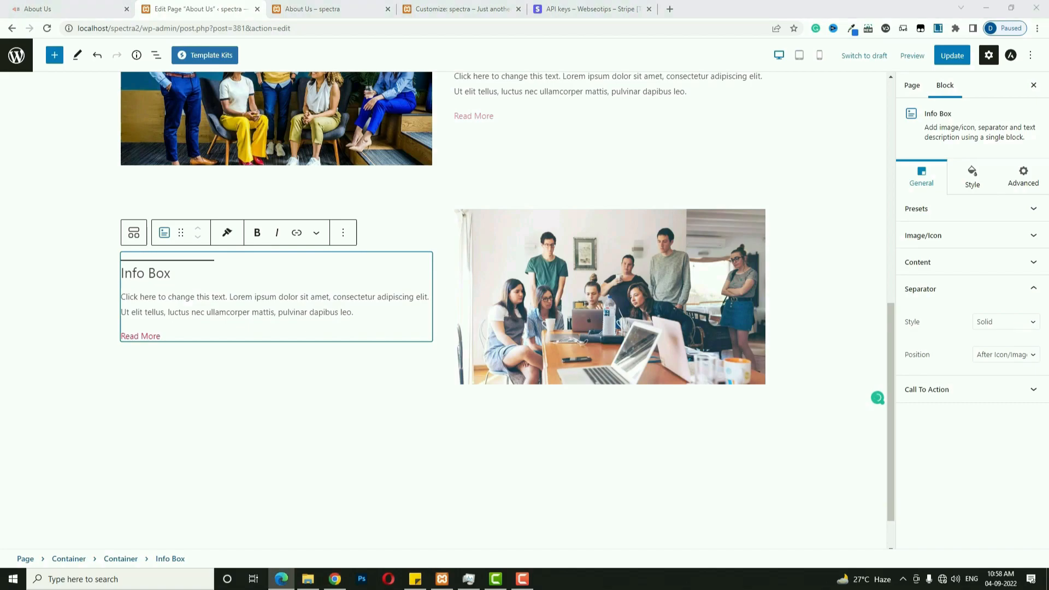
triple_click(157, 278)
type("Who We Are")
key("alt+Tab")
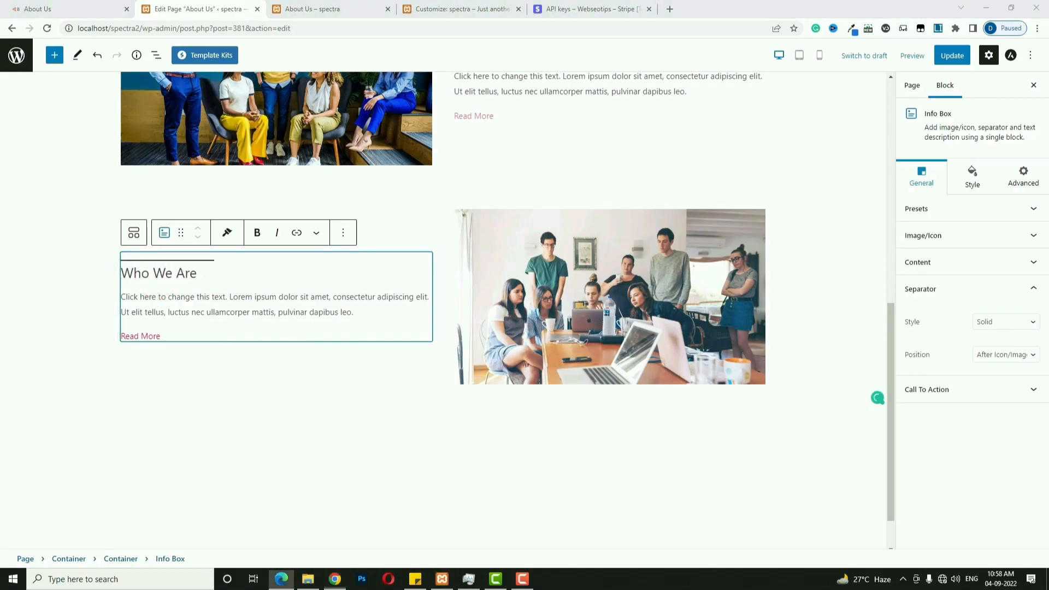
triple_click(162, 300)
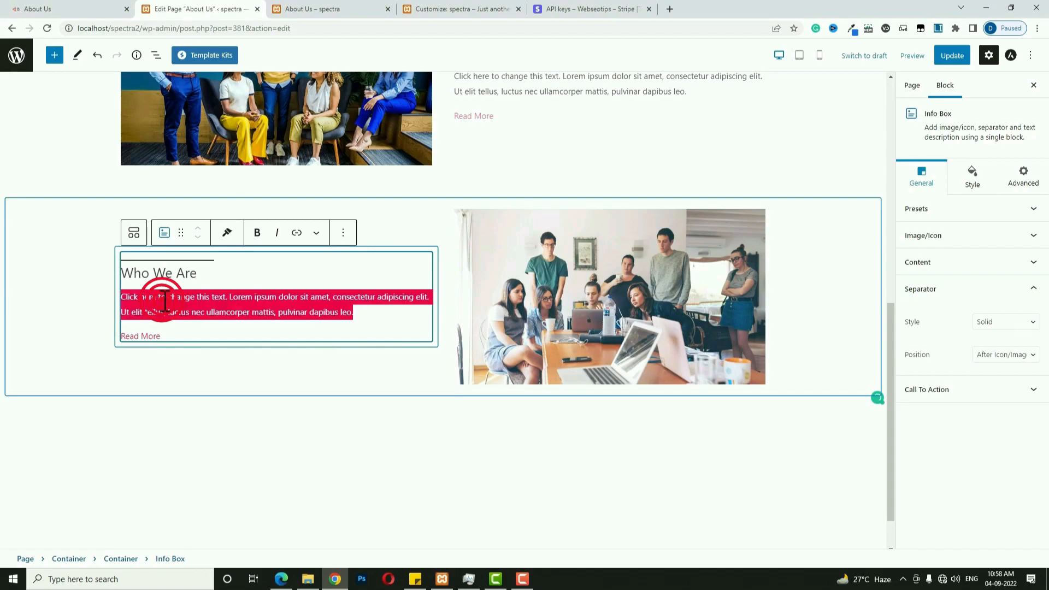
type("Lorem ipsum dolor sit amet, consectetur adipiscing elit. Ut elit tellus, luctus nec ullamcorper mattis, pulvinar dapibus leo. Nam nec tellus a odio tincidunt auctor a ornare odio. Sed non mauris vitae erat consequat auctor eu in elit.")
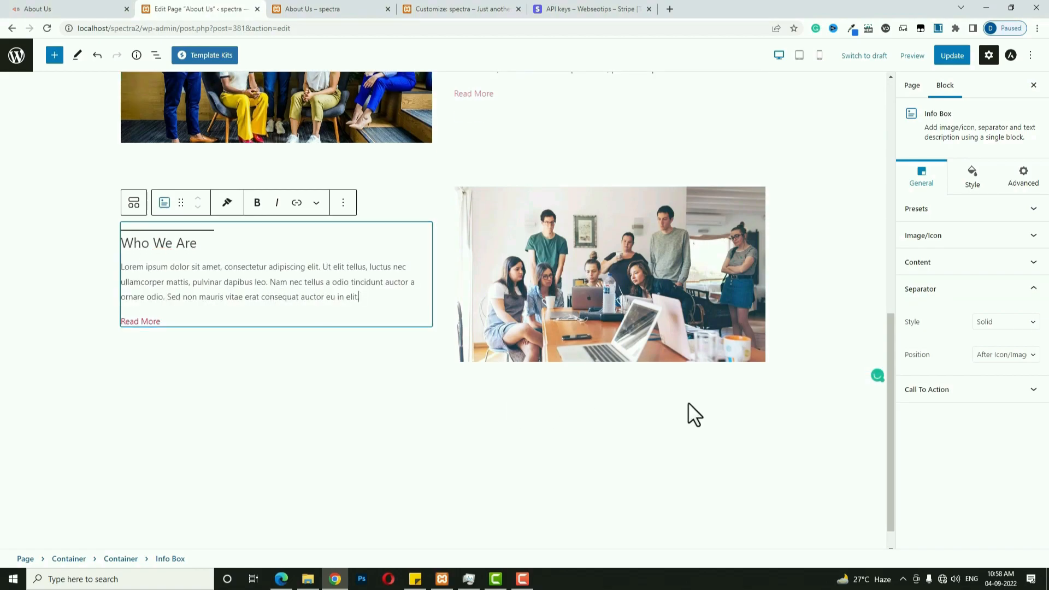
Copy the About Our Goal Info Box style and paste it onto Who We Are.
left_click(981, 184)
scroll(627, 379, "up", 4)
left_click(562, 271)
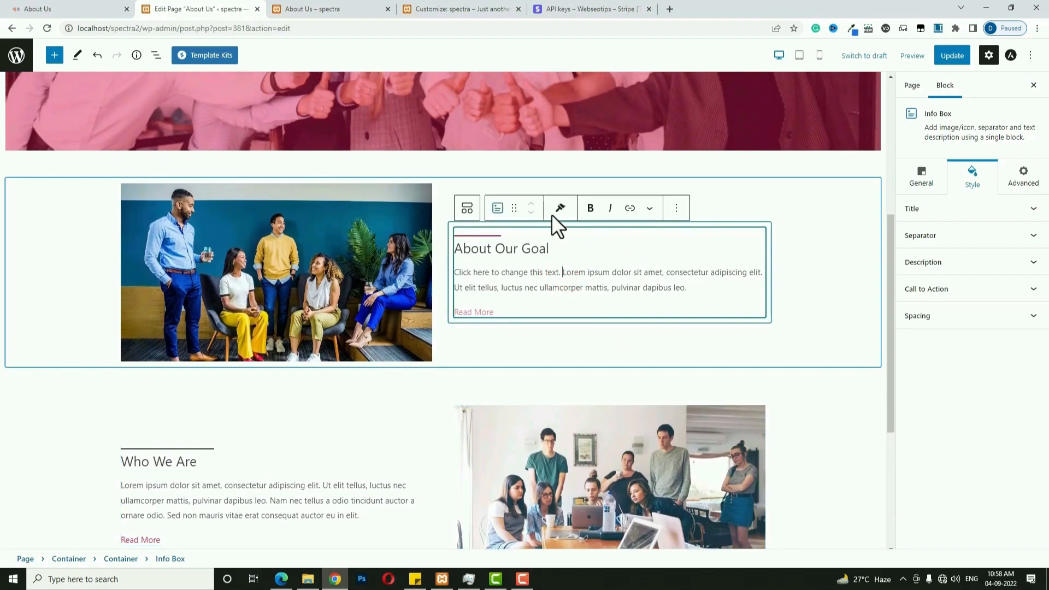
left_click(560, 208)
left_click(560, 241)
left_click(275, 499)
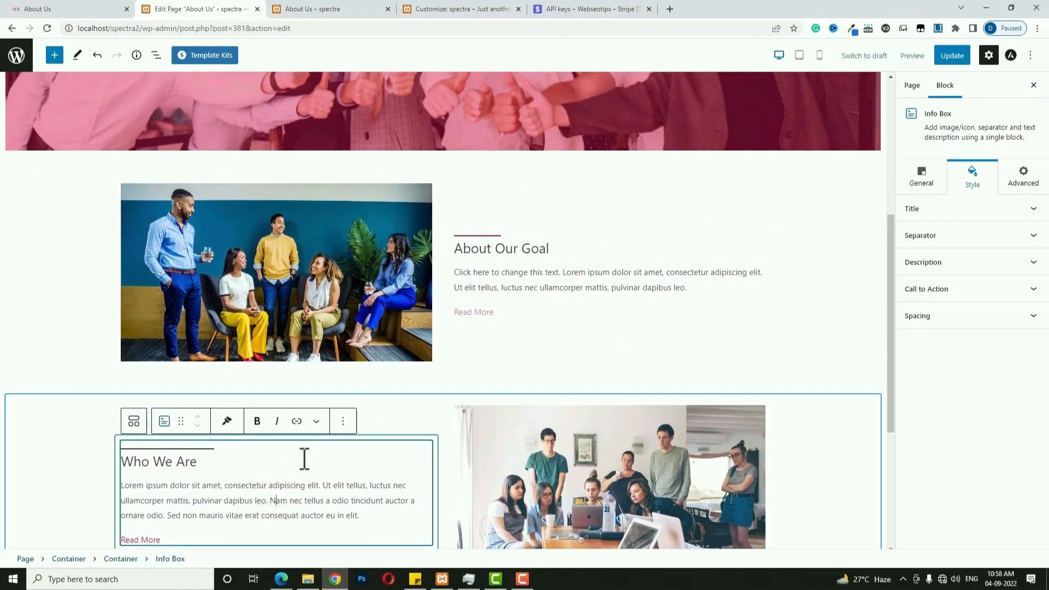
left_click(227, 421)
left_click(236, 471)
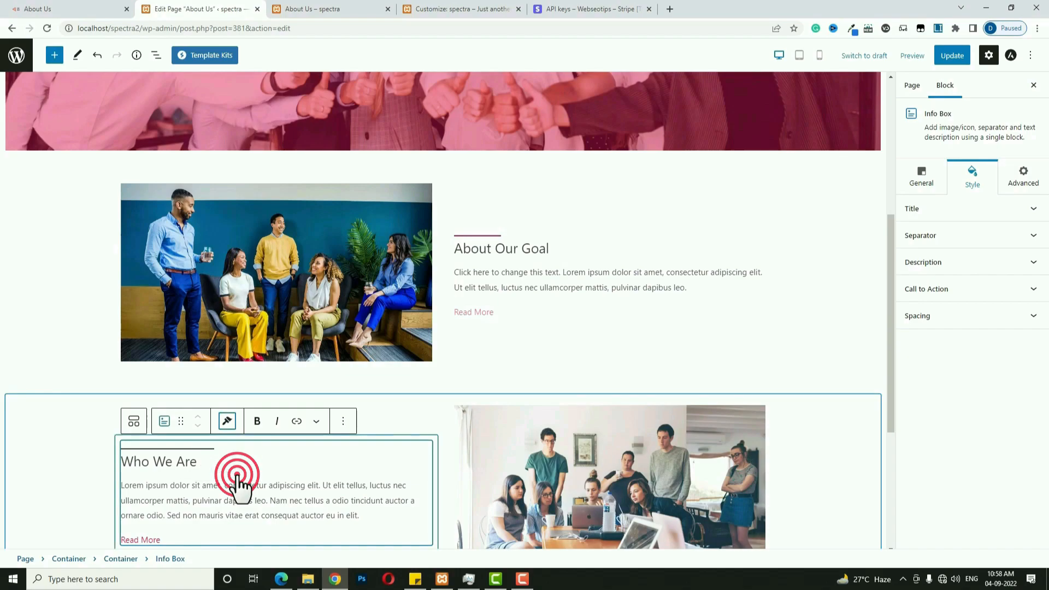
scroll(306, 492, "down", 2)
left_click(192, 432)
left_click(150, 429)
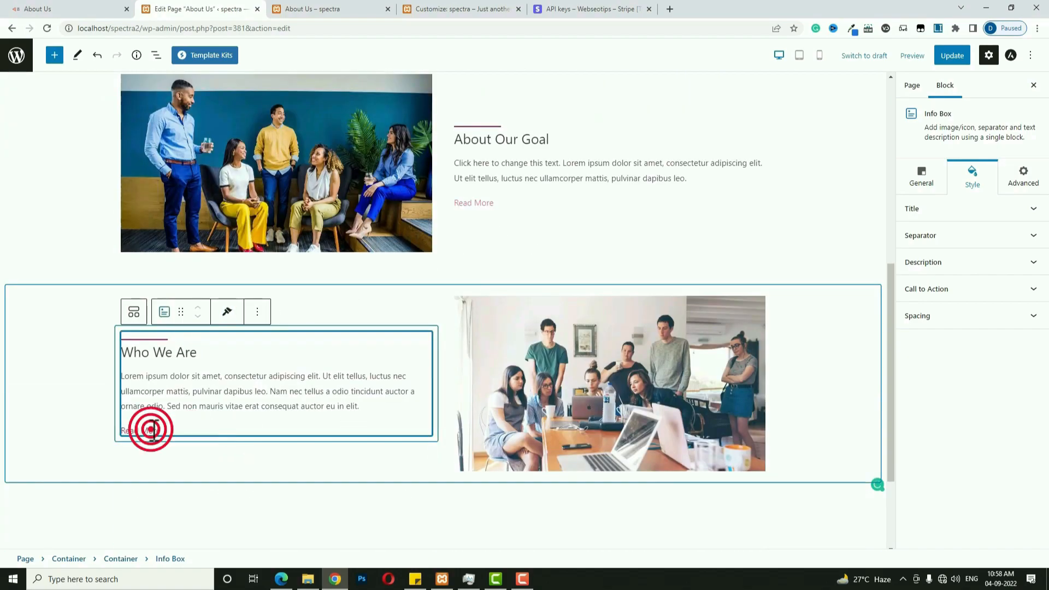
scroll(491, 426, "down", 3)
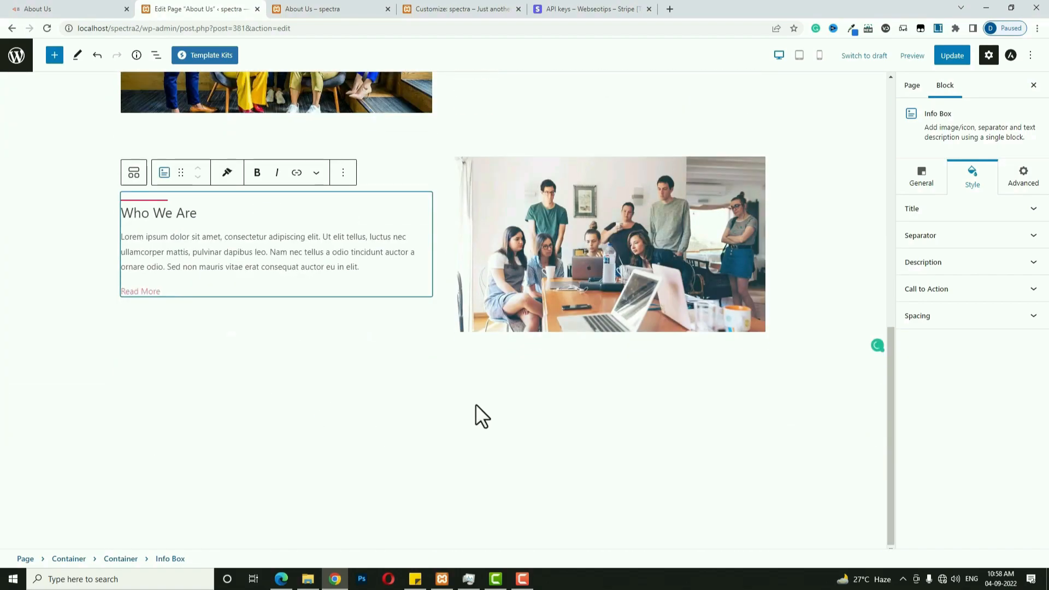
In Tablet preview, give the About Our Goal row container a bottom margin of 30.
left_click(799, 55)
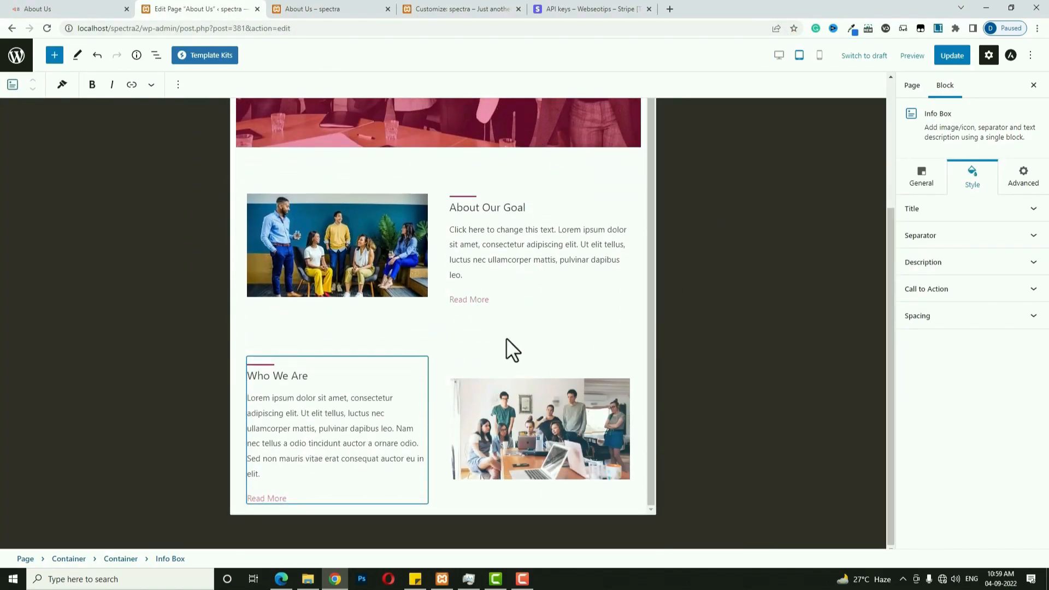
left_click(529, 326)
left_click(566, 303)
left_click(563, 317)
left_click(247, 178)
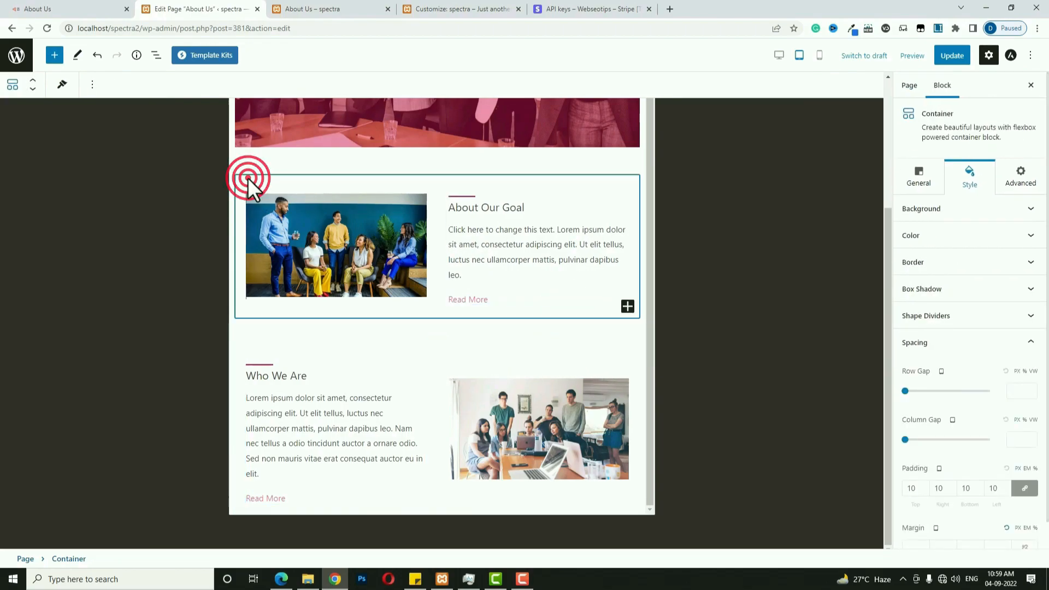
left_click(244, 174)
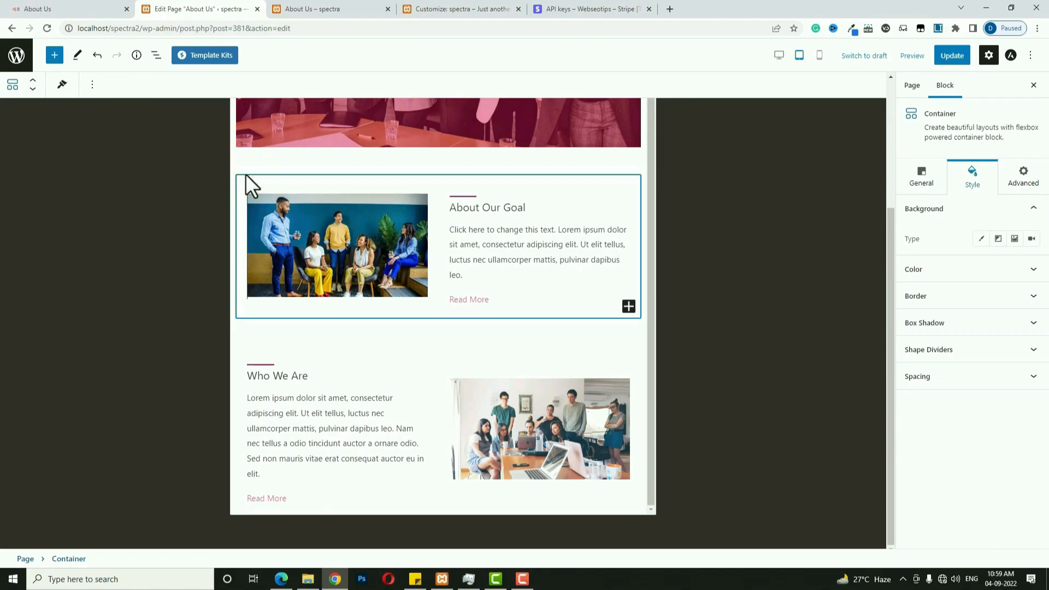
left_click(951, 381)
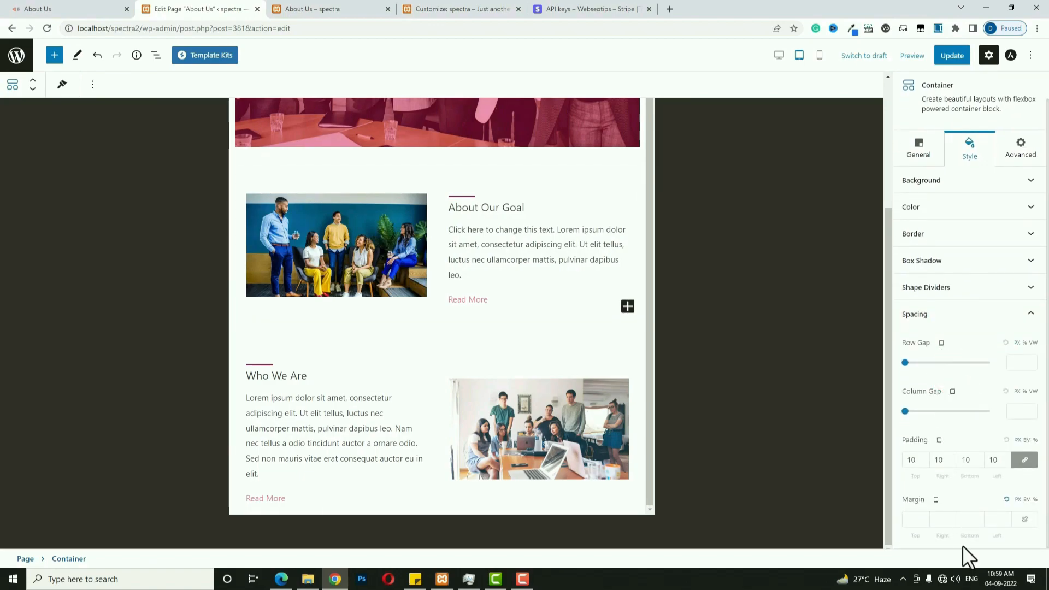
left_click(1024, 519)
left_click(962, 519)
type("30")
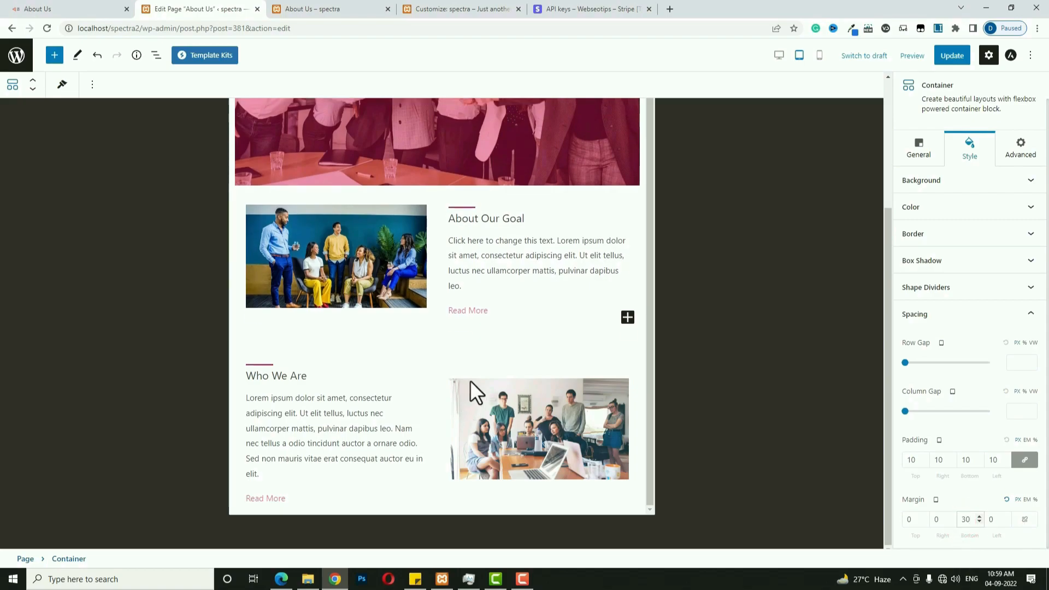
In Mobile preview, set the About Our Goal row's wrap to Wrap Reverse so text sits above the photo.
left_click(820, 56)
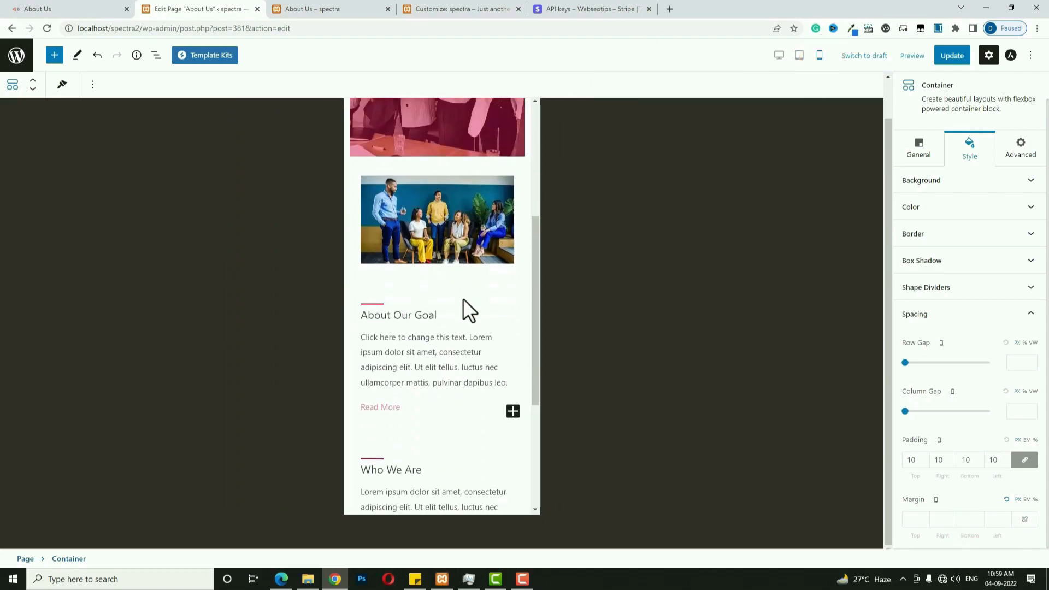
scroll(462, 306, "down", 5)
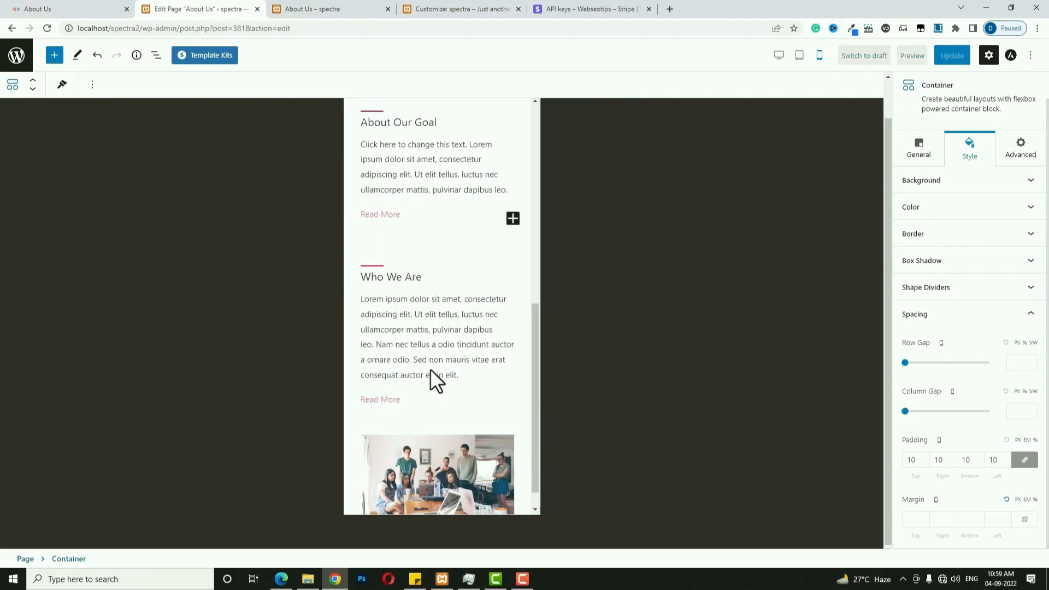
scroll(415, 235, "up", 5)
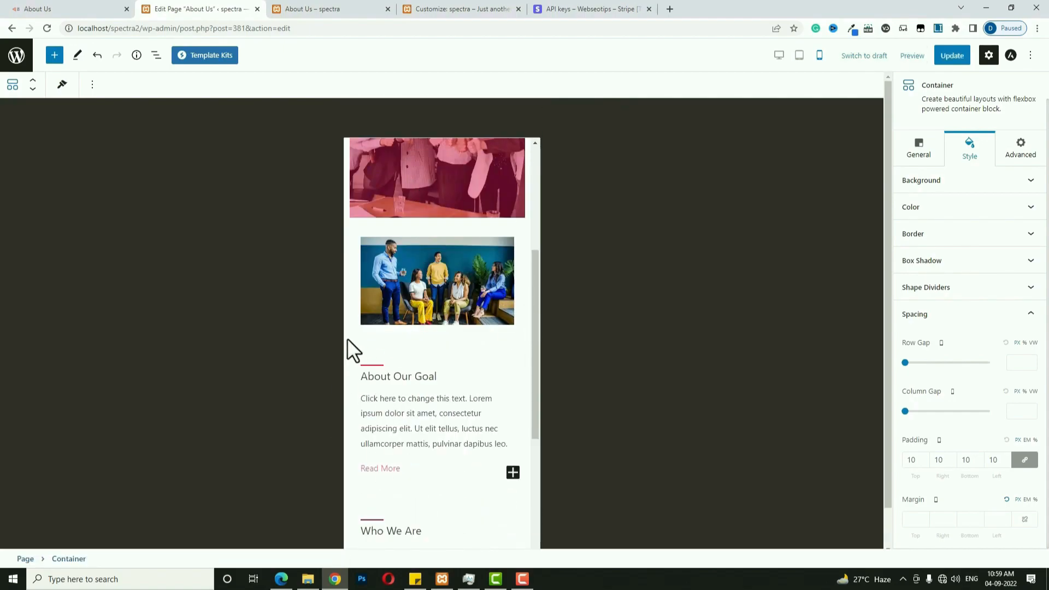
left_click(352, 337)
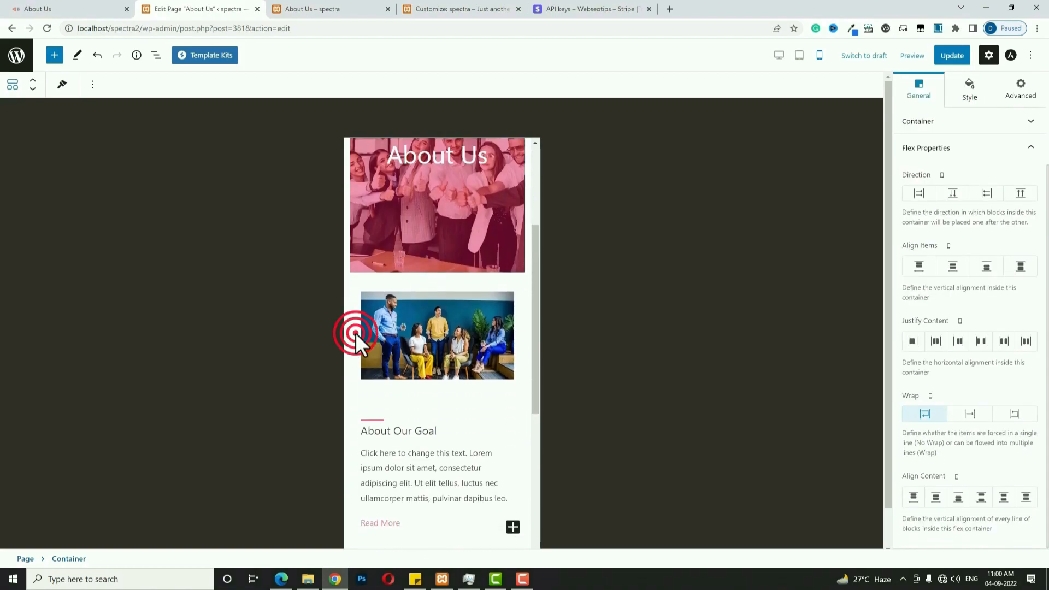
left_click(355, 333)
left_click(350, 343)
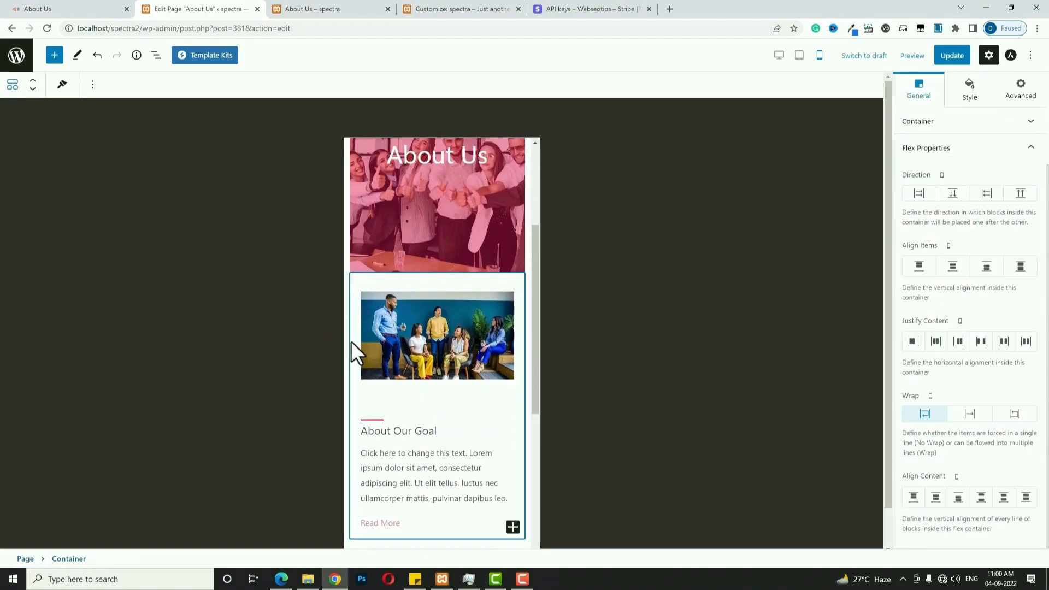
left_click(1016, 413)
scroll(447, 403, "down", 5)
scroll(506, 287, "up", 3)
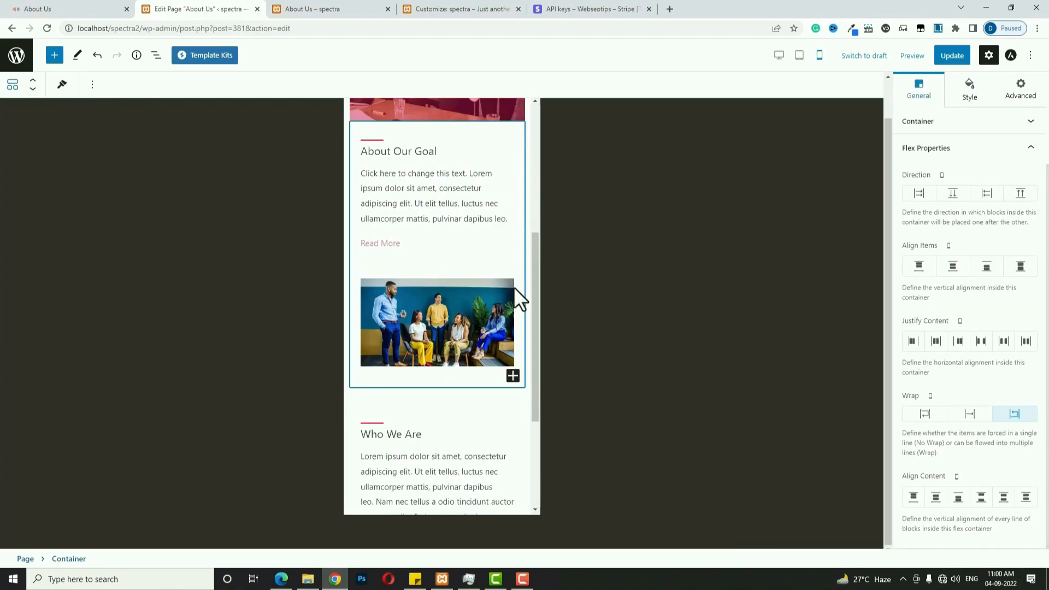
left_click(779, 57)
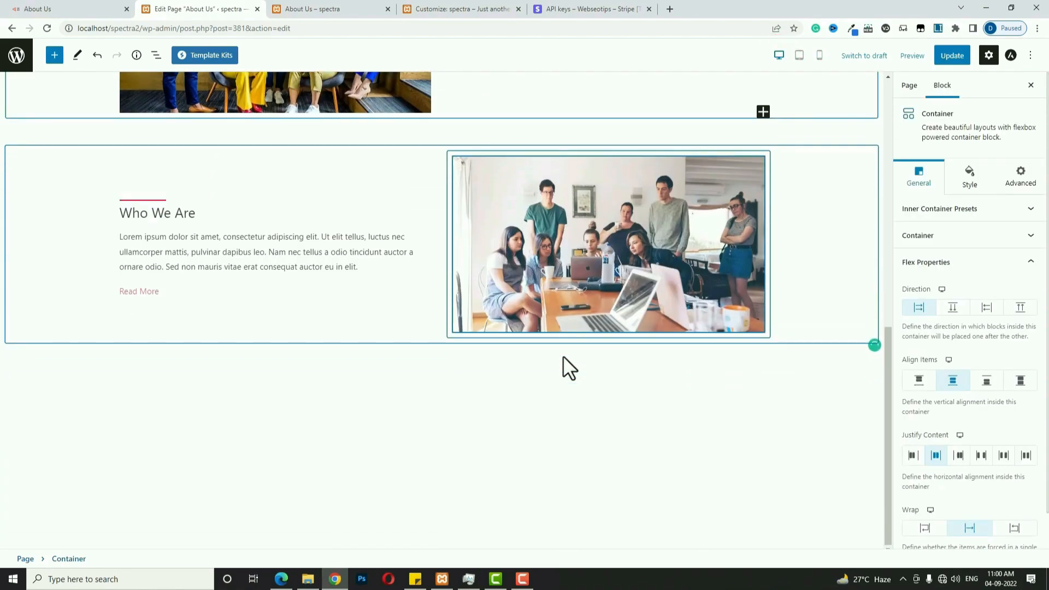
Back in the About Us editor, insert a Container block on a new line below Who We Are.
left_click(101, 6)
scroll(542, 422, "down", 4)
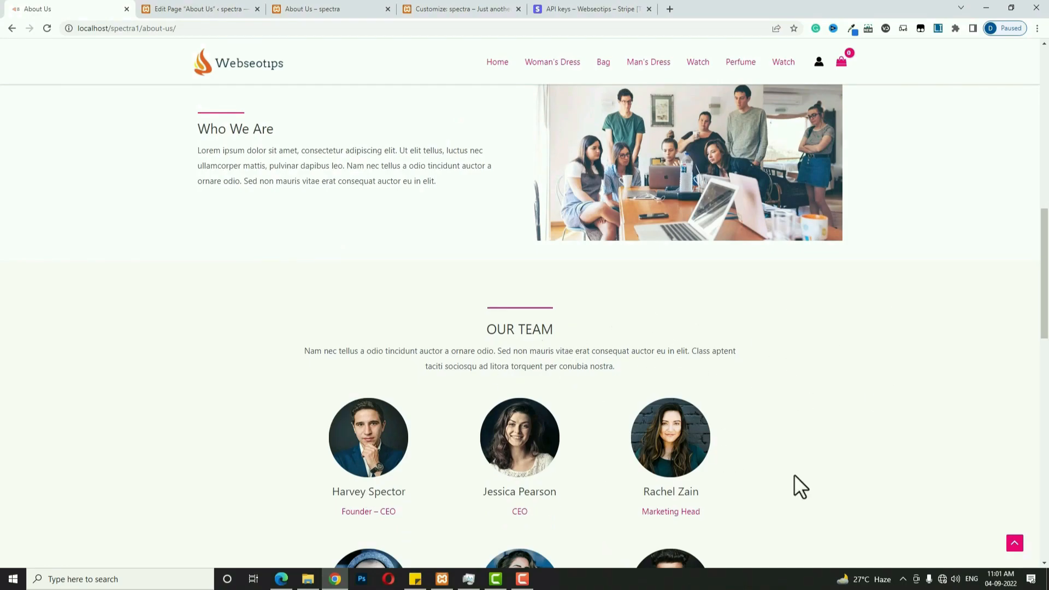
left_click(222, 10)
left_click(506, 474)
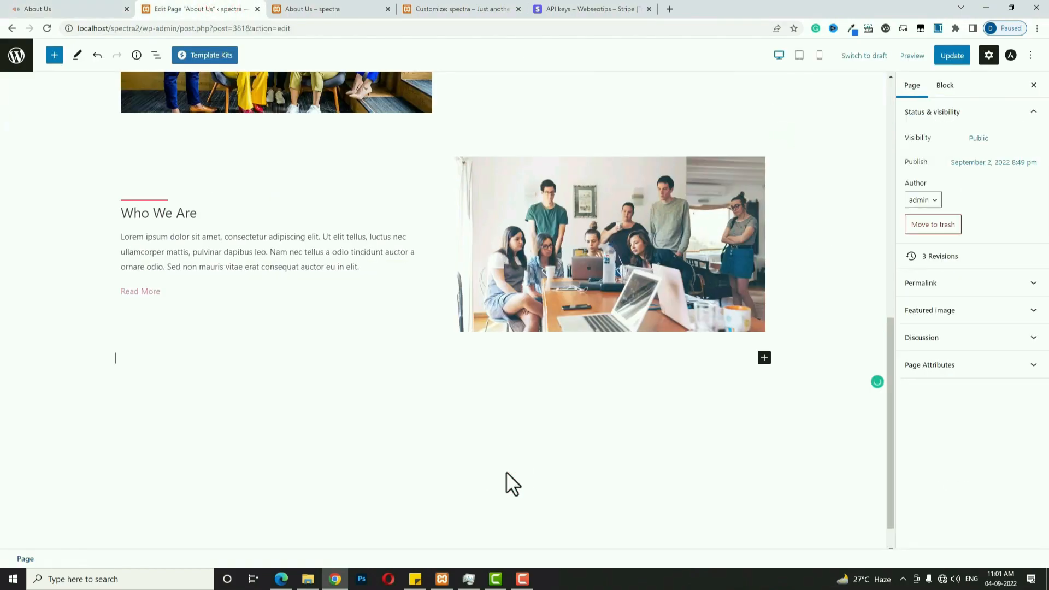
left_click(764, 359)
left_click(787, 440)
Choose a single-column layout and give the container a top margin of 50.
left_click(279, 396)
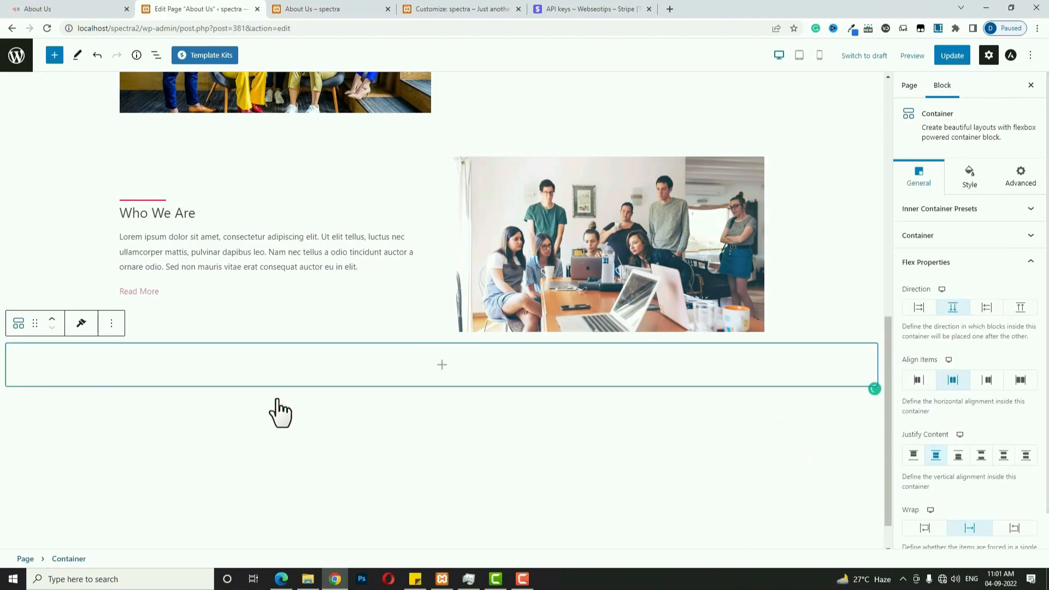
left_click(971, 178)
left_click(1013, 379)
left_click(1027, 519)
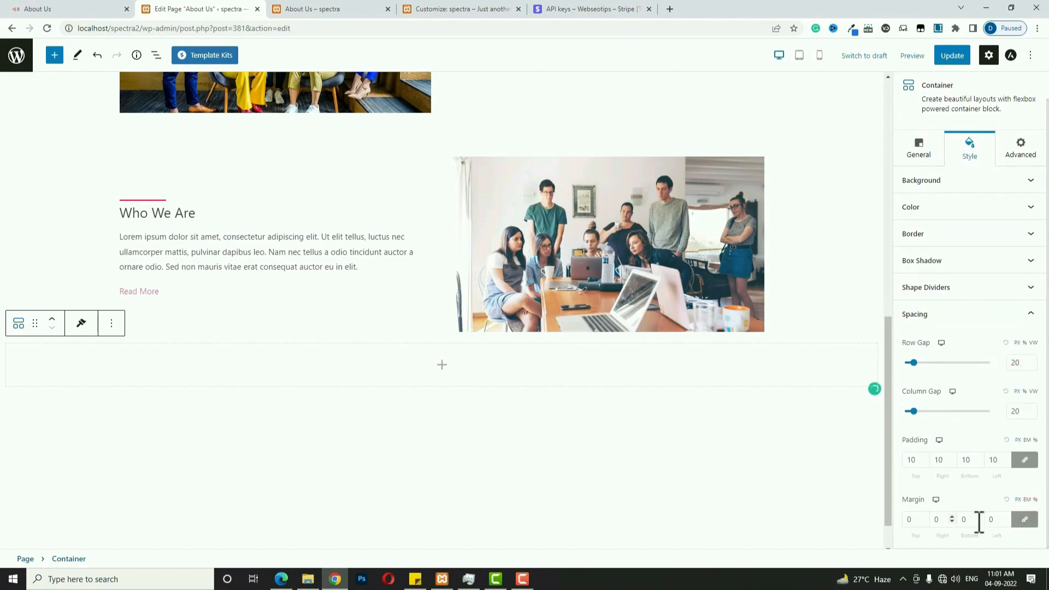
left_click(1031, 524)
left_click(911, 520)
type("50")
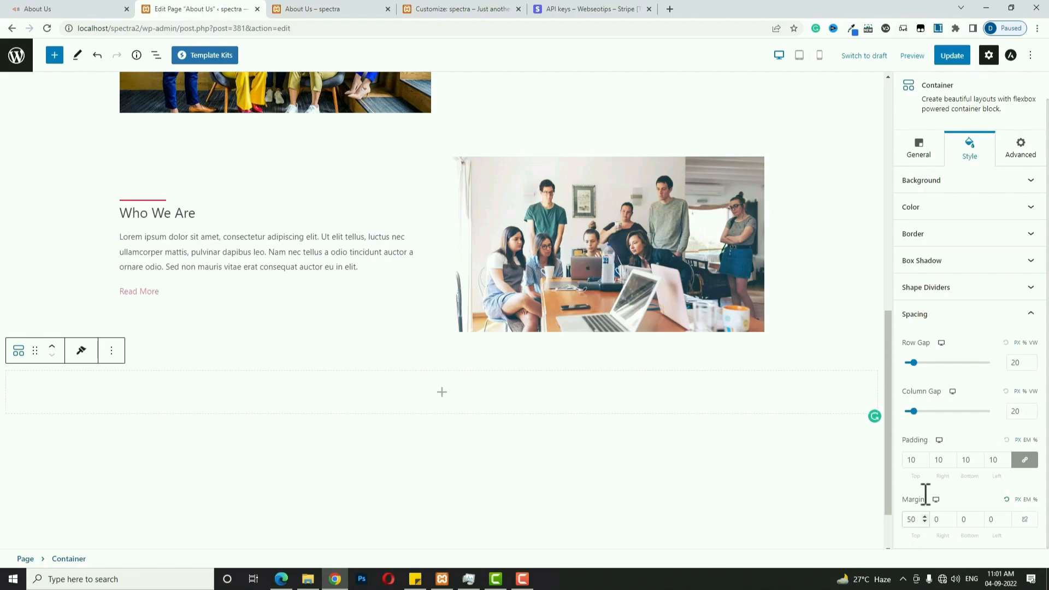
Set the container padding to 50 top, 0 right and 50 bottom.
left_click(1026, 461)
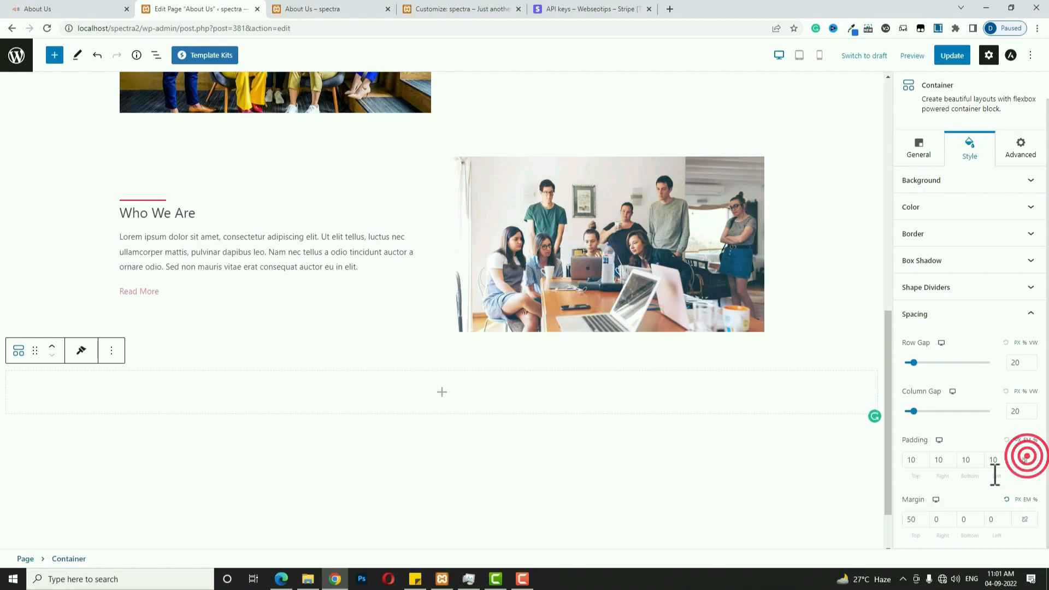
double_click(916, 464)
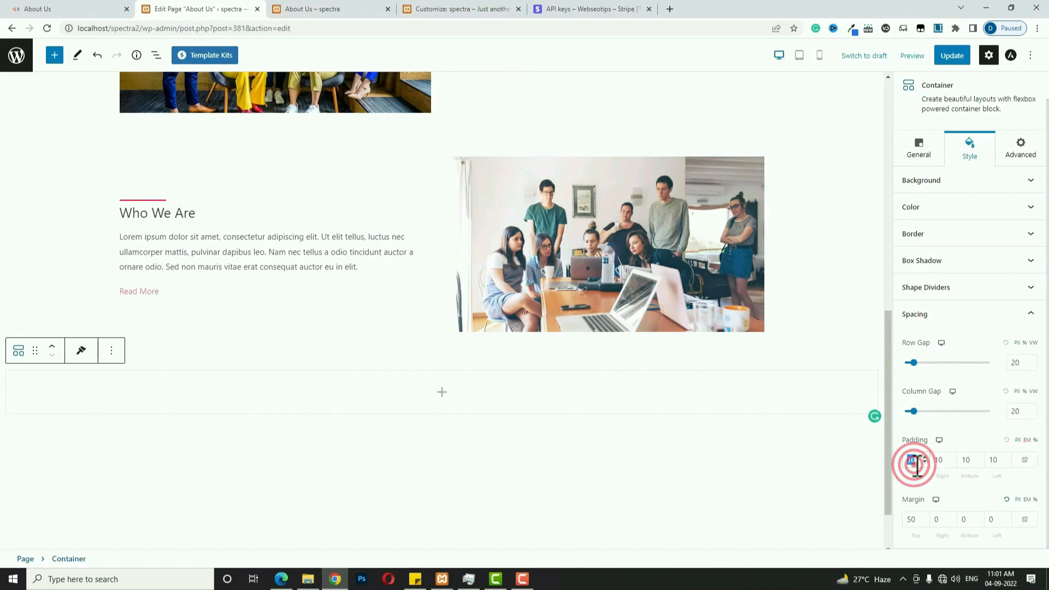
type("50")
left_click(941, 459)
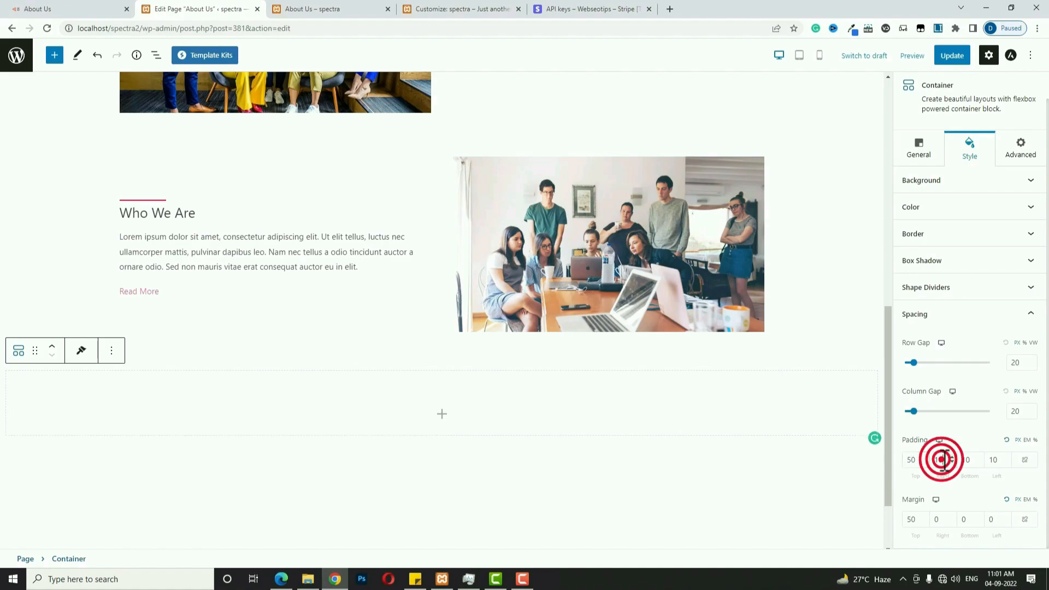
type("0")
left_click(965, 461)
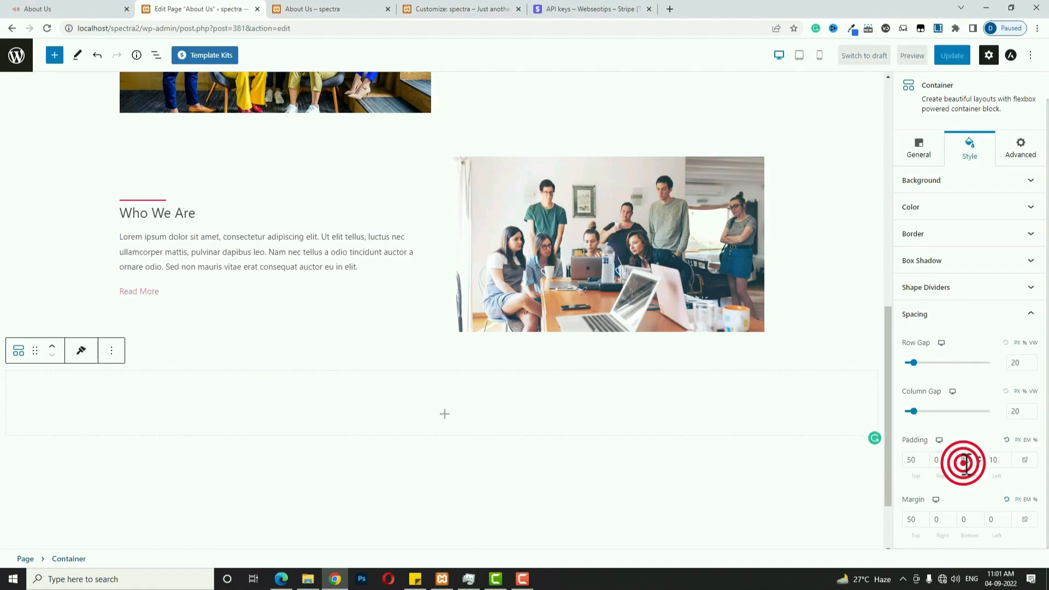
type("50")
left_click(992, 461)
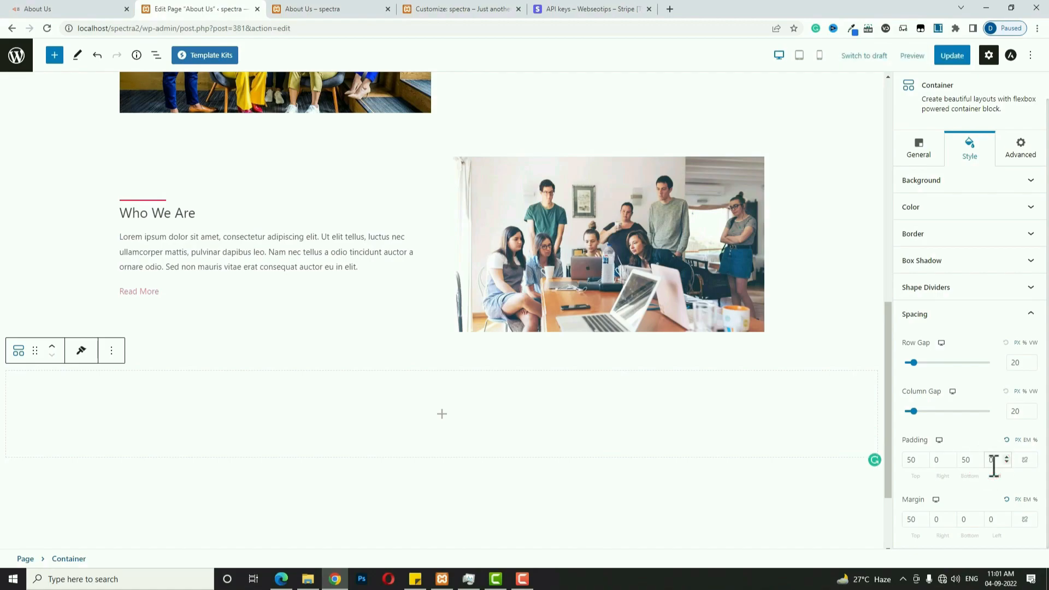
Give the container a translucent light grey (#EDEDED91) classic colour background.
left_click(962, 181)
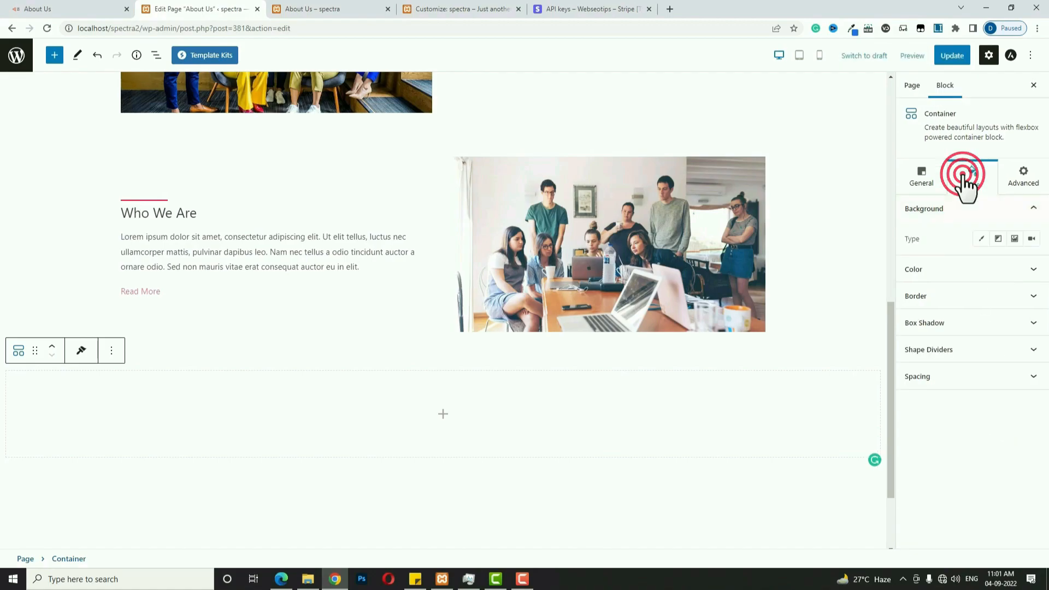
left_click(980, 239)
left_click(1032, 268)
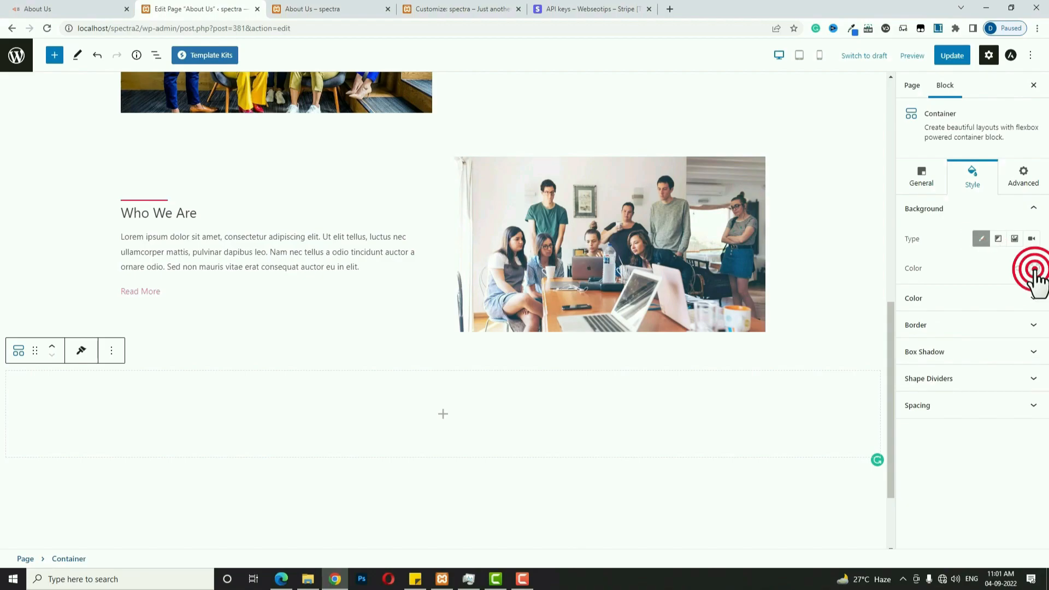
mouse_move(955, 304)
left_mouse_down()
mouse_move(918, 282)
mouse_move(913, 291)
left_mouse_up()
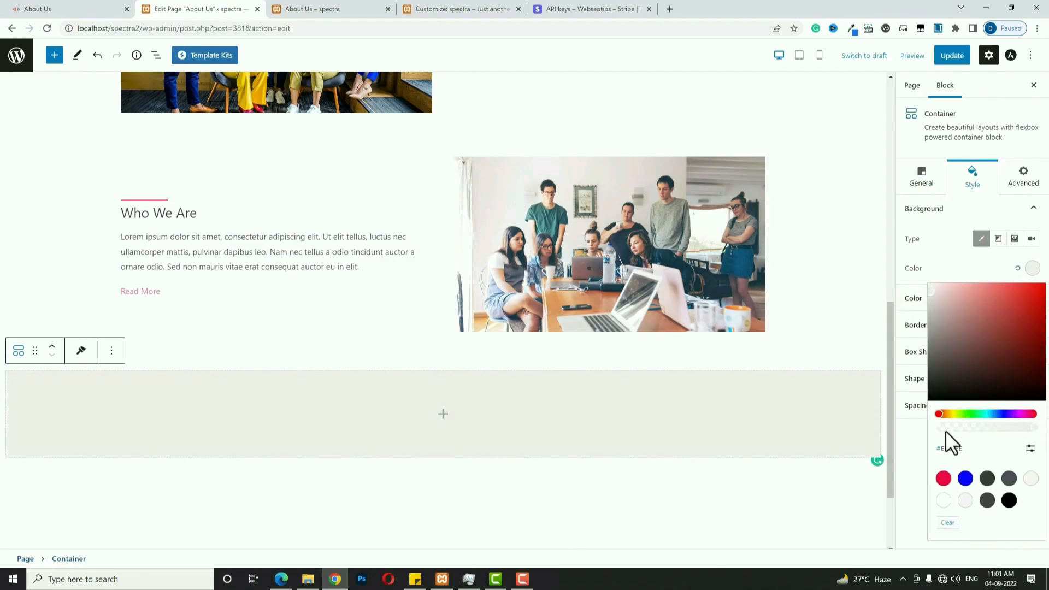
left_click(993, 427)
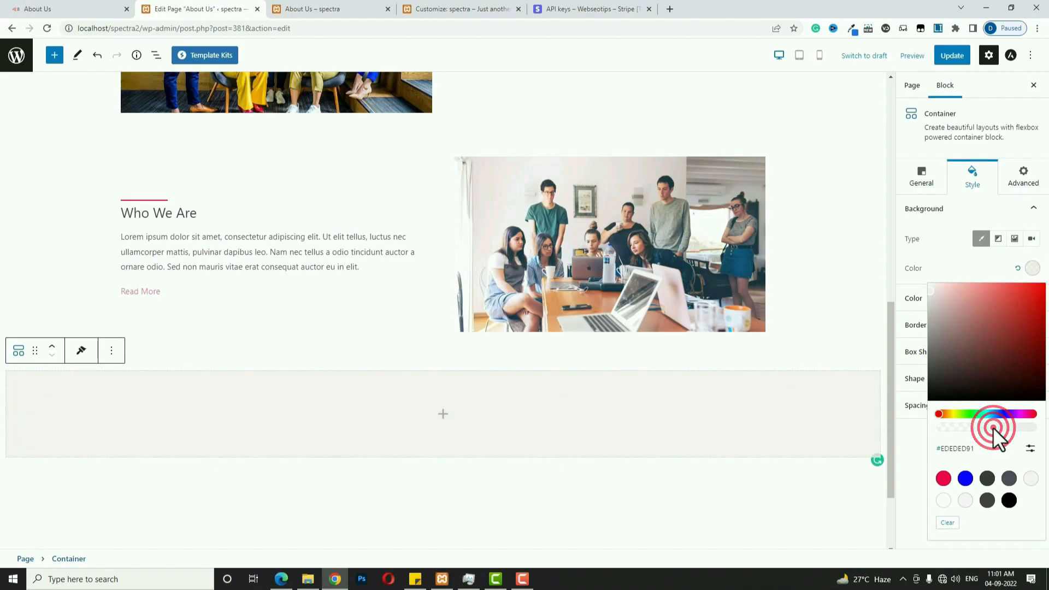
left_click(444, 414)
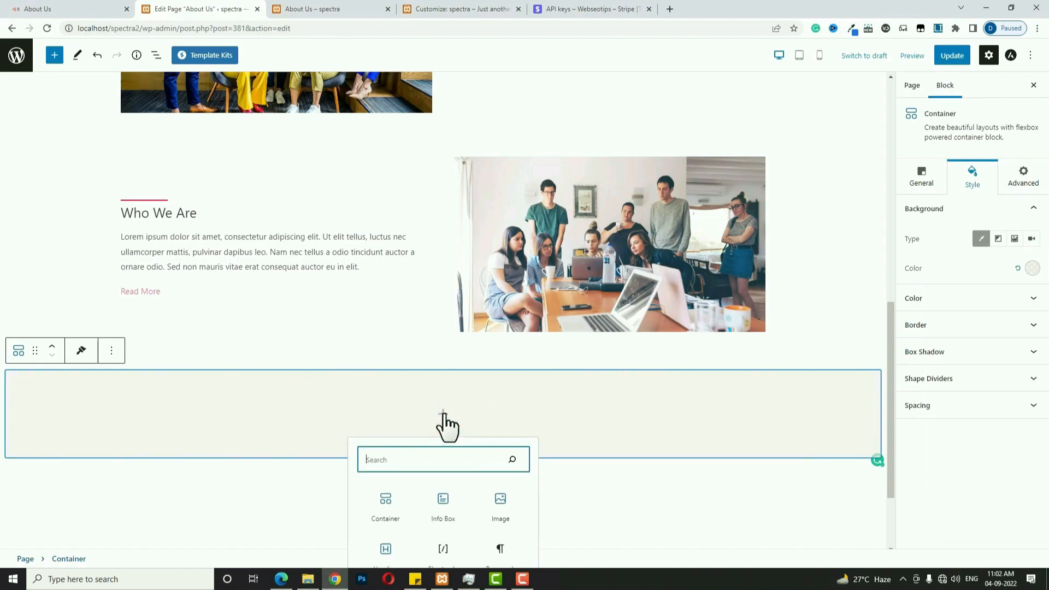
Add an inner container in the grey section and set its custom width to 800 px.
left_click(390, 502)
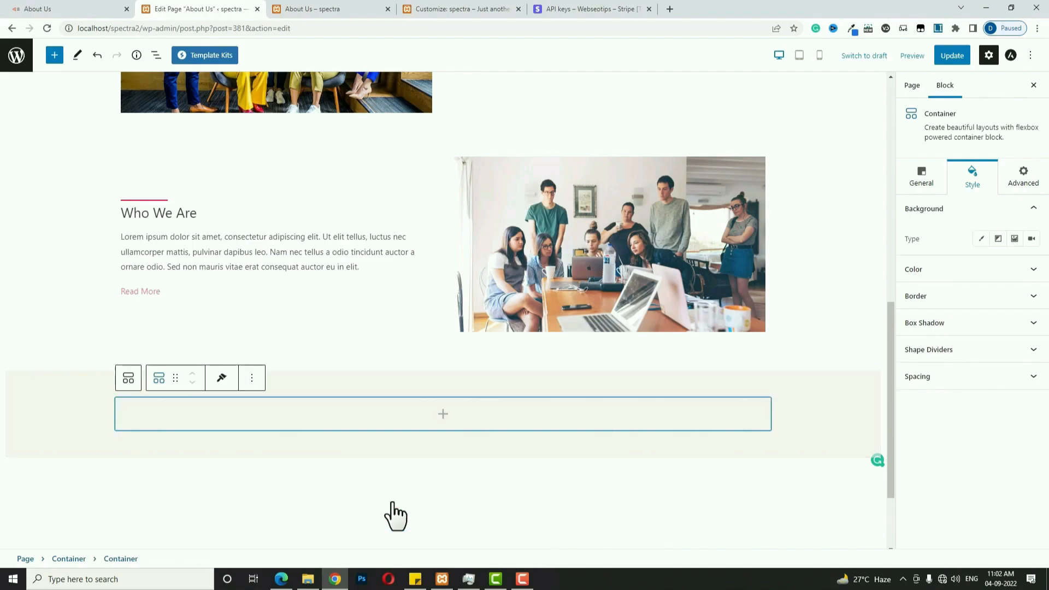
left_click(379, 427)
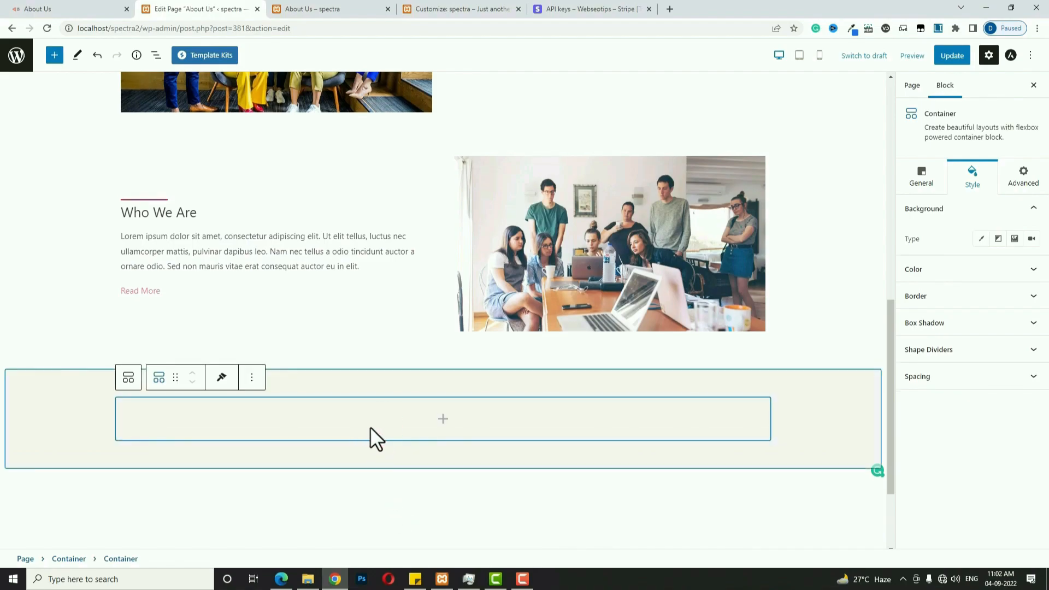
left_click(927, 185)
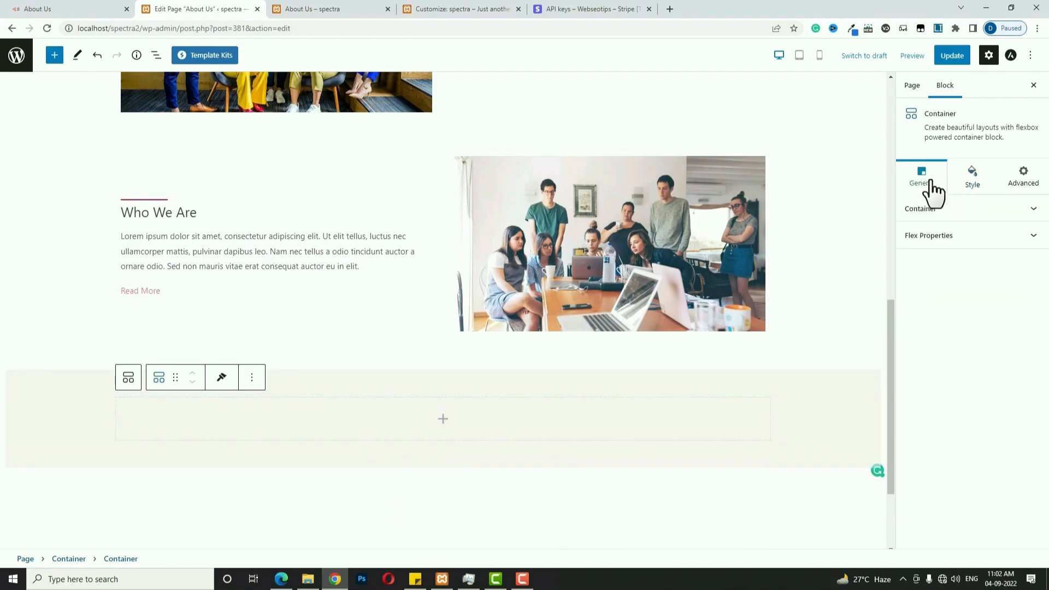
left_click(960, 212)
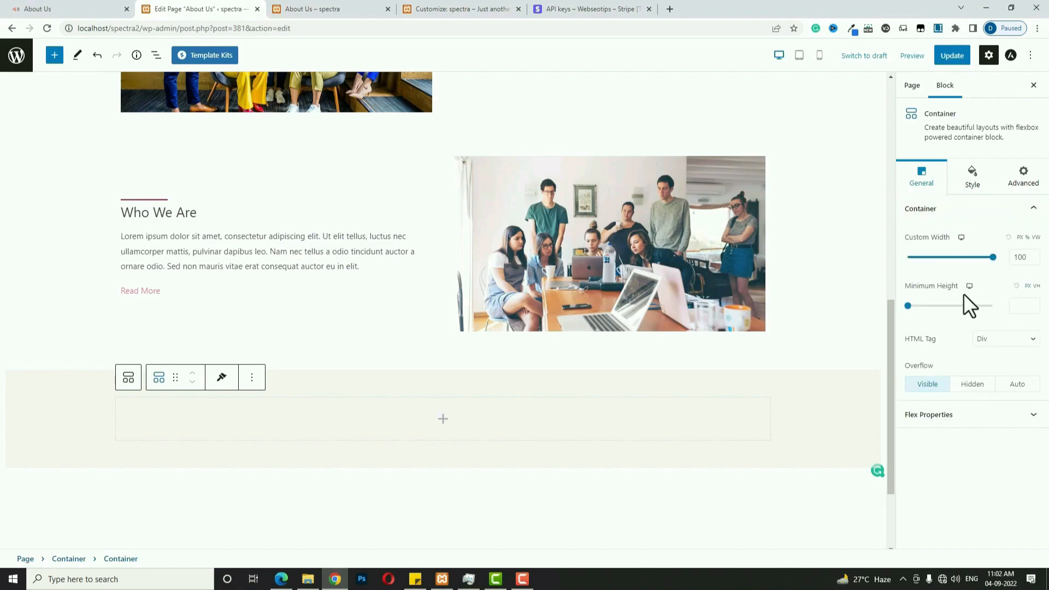
left_click(1020, 237)
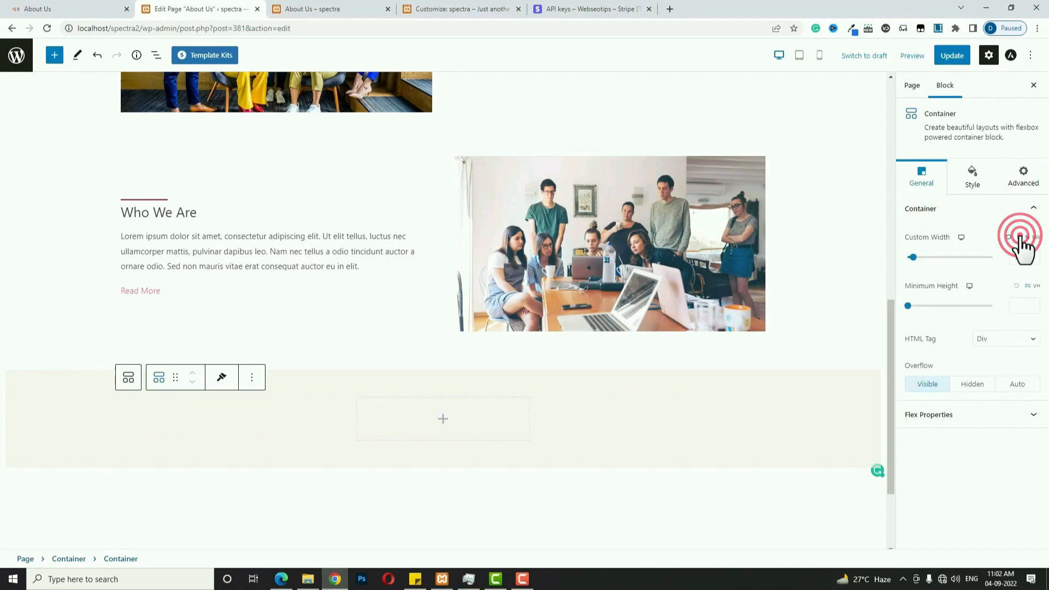
double_click(1020, 257)
type("80")
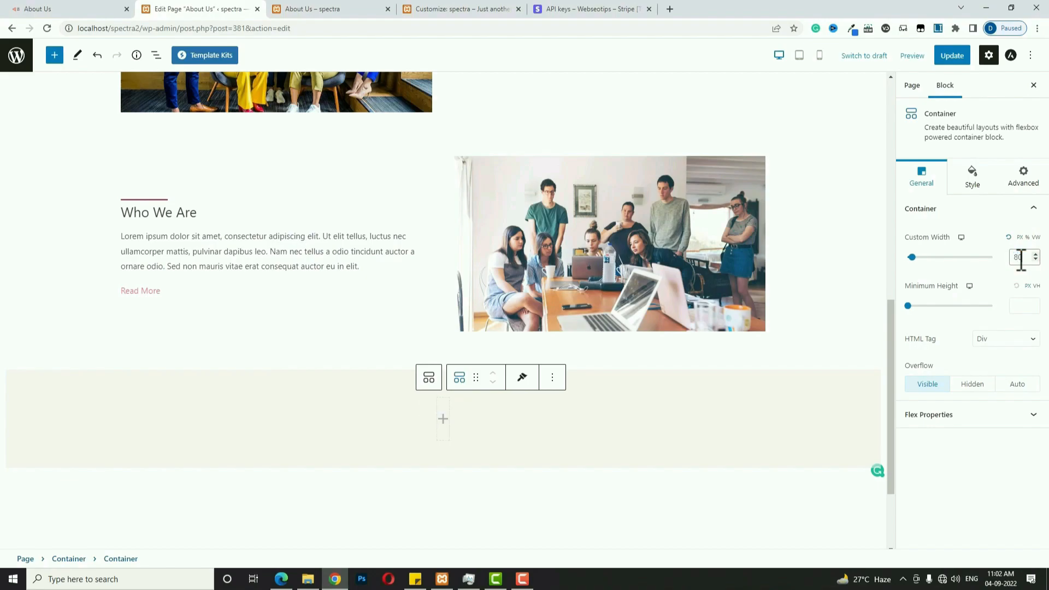
type("0")
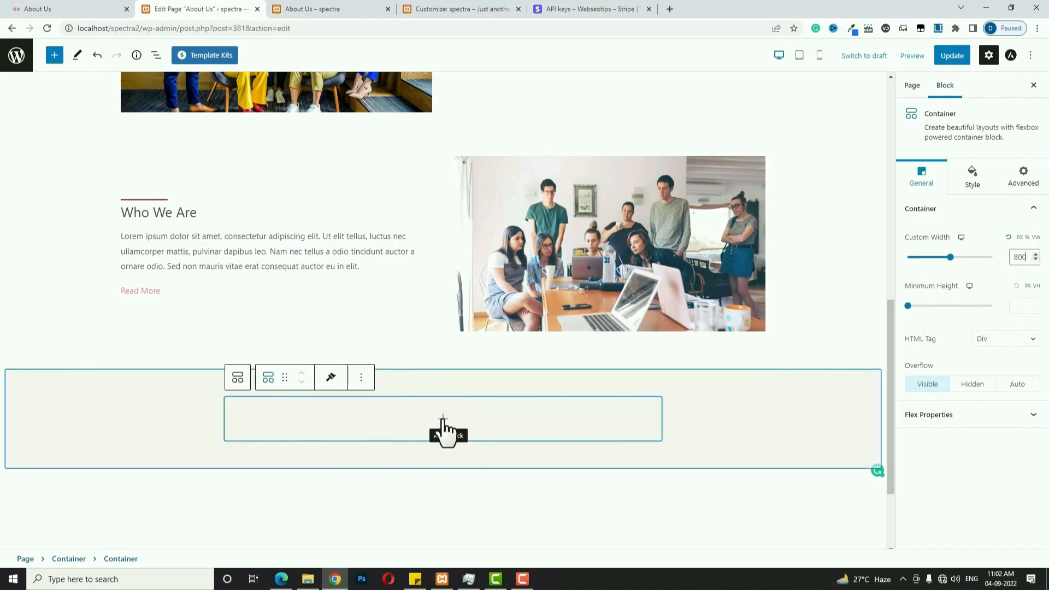
Add an Info Box block inside the 800 px inner container.
left_click(443, 420)
scroll(565, 481, "down", 1)
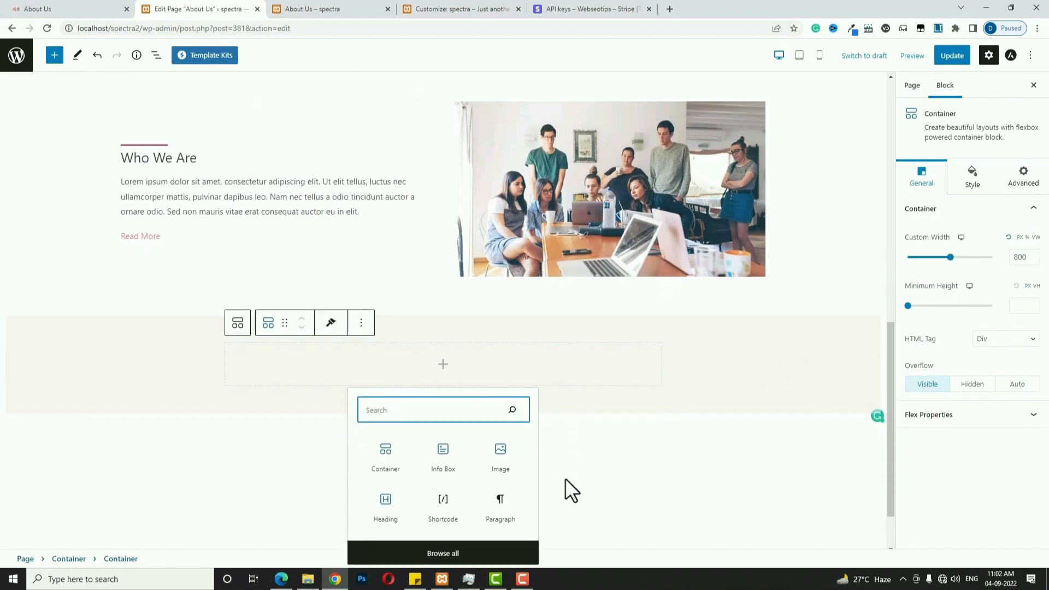
left_click(444, 456)
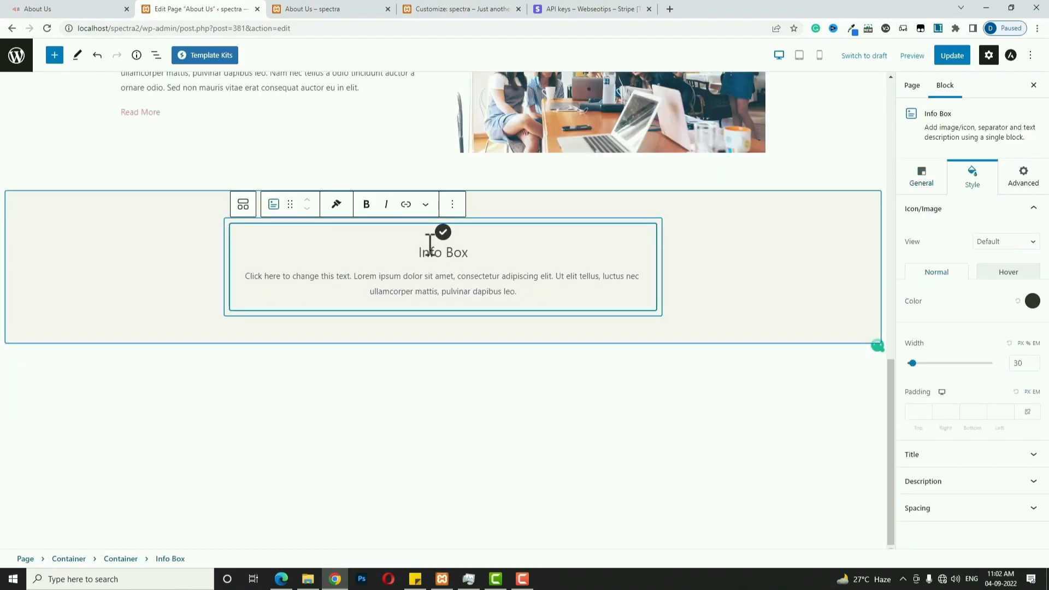
Turn off the Info Box icon and add a solid separator positioned above the title.
left_click(923, 178)
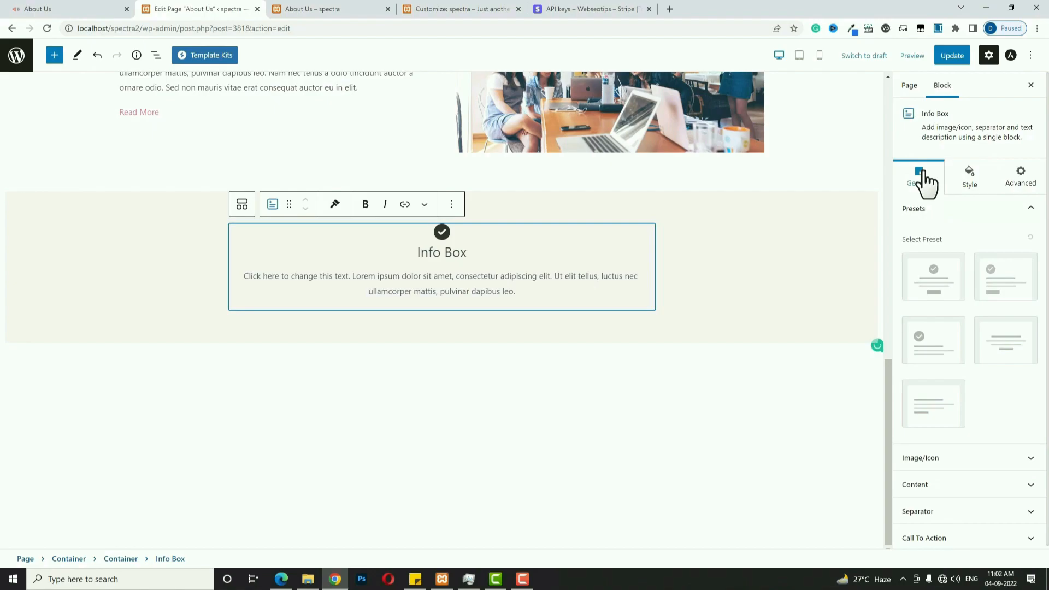
left_click(972, 457)
left_click(1025, 263)
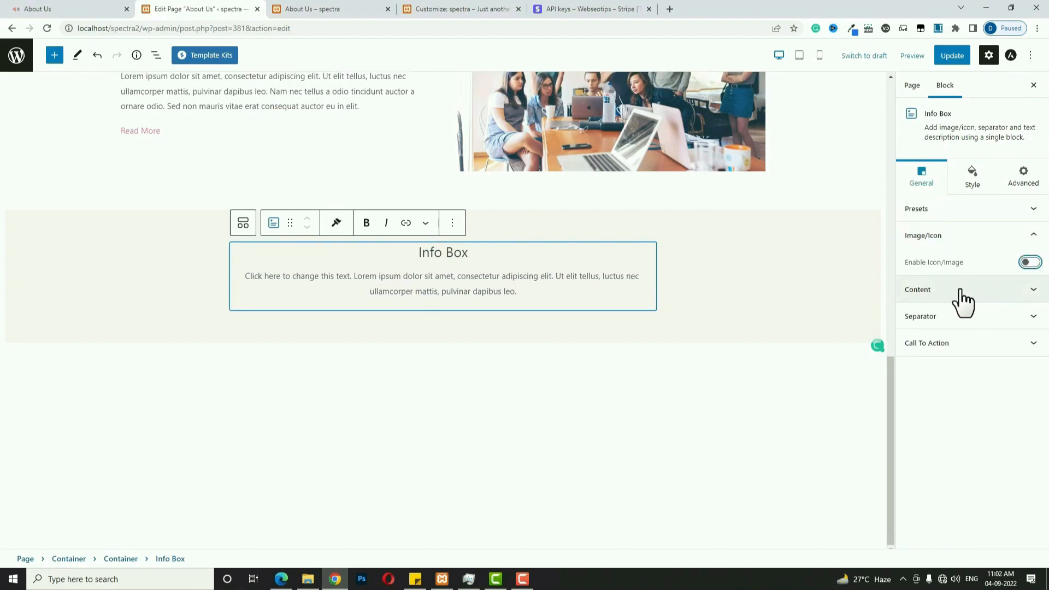
left_click(1001, 318)
left_click(1017, 323)
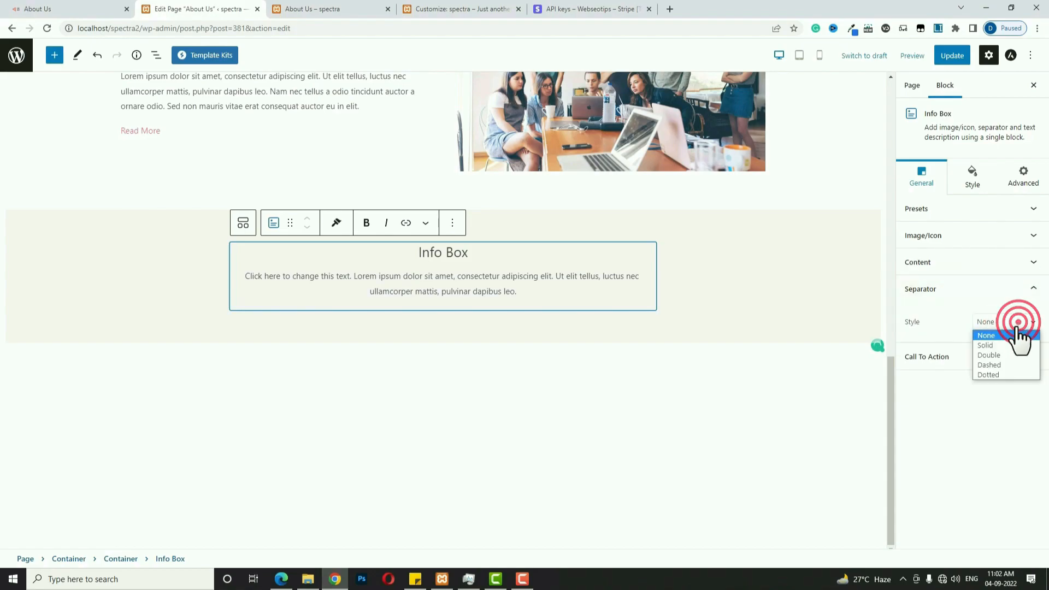
left_click(1007, 342)
left_click(1017, 355)
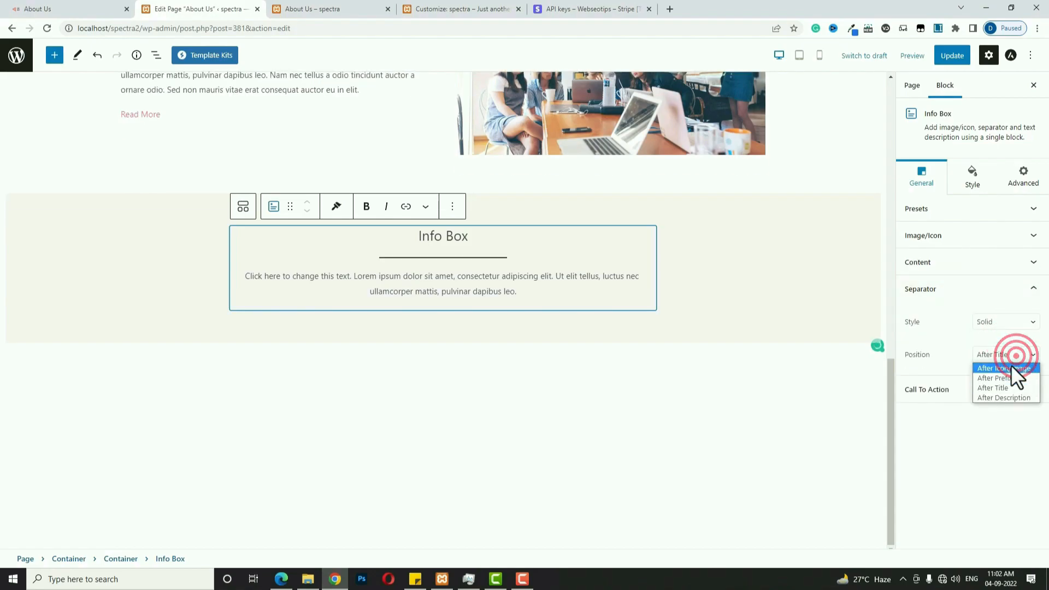
left_click(1012, 368)
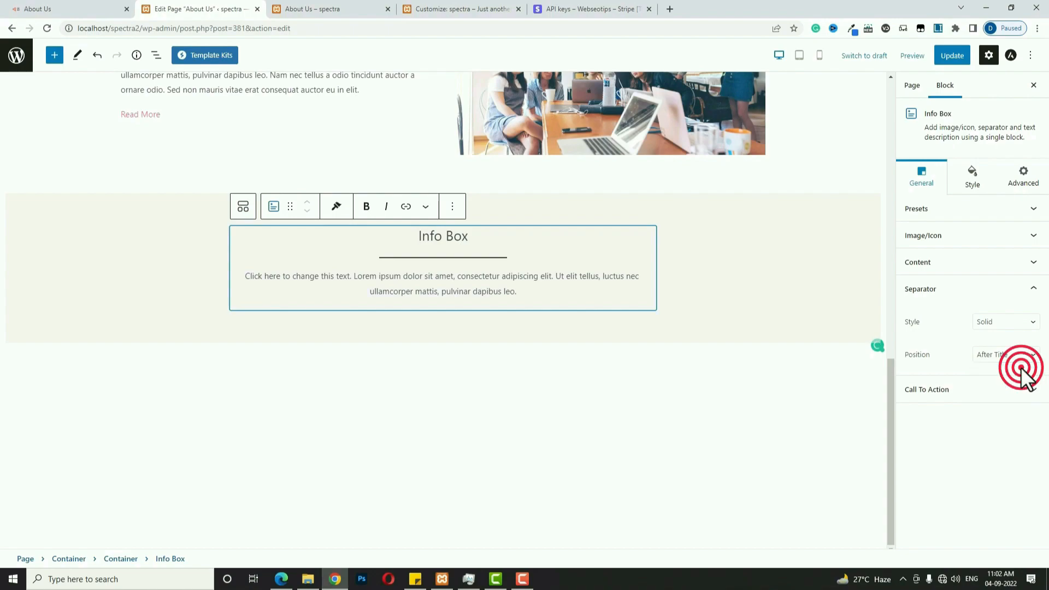
Make the separator red (#FF004D) and edit its width to 20.
left_click(976, 181)
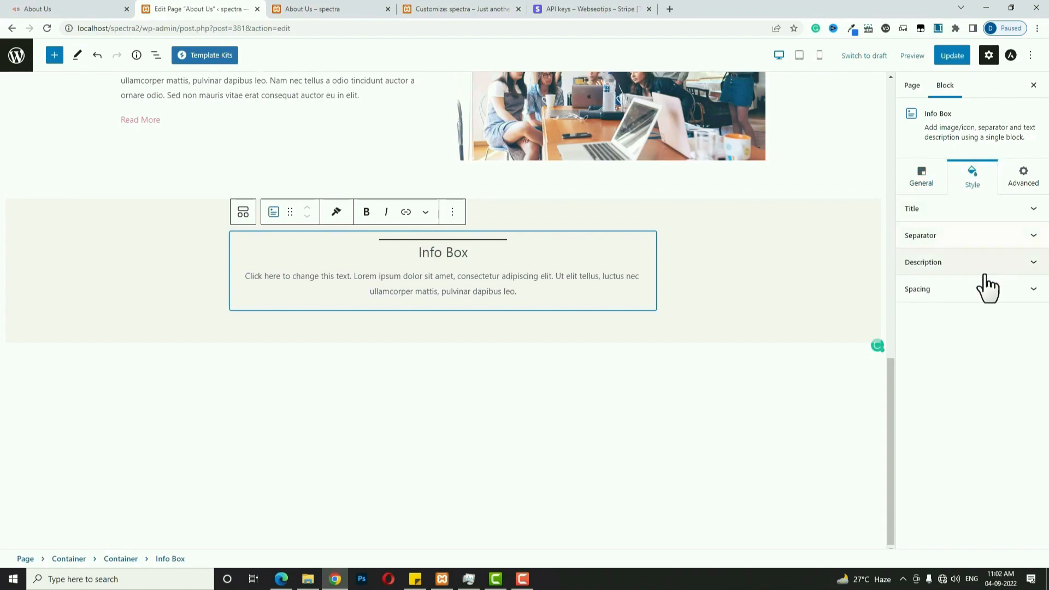
left_click(1033, 235)
left_click(1033, 361)
left_click(945, 284)
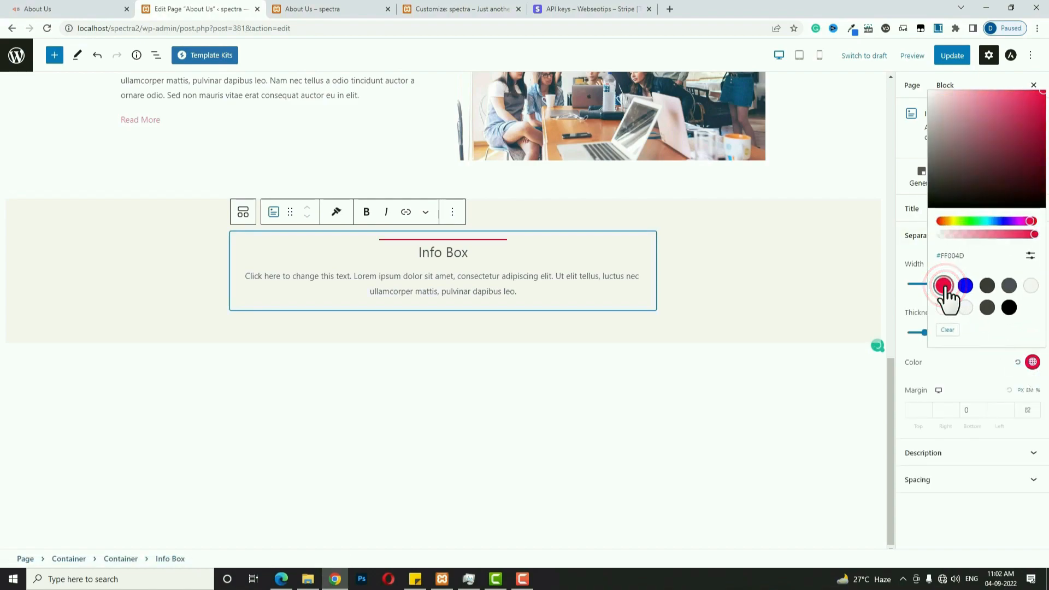
left_click(900, 296)
left_click(1017, 283)
double_click(1018, 284)
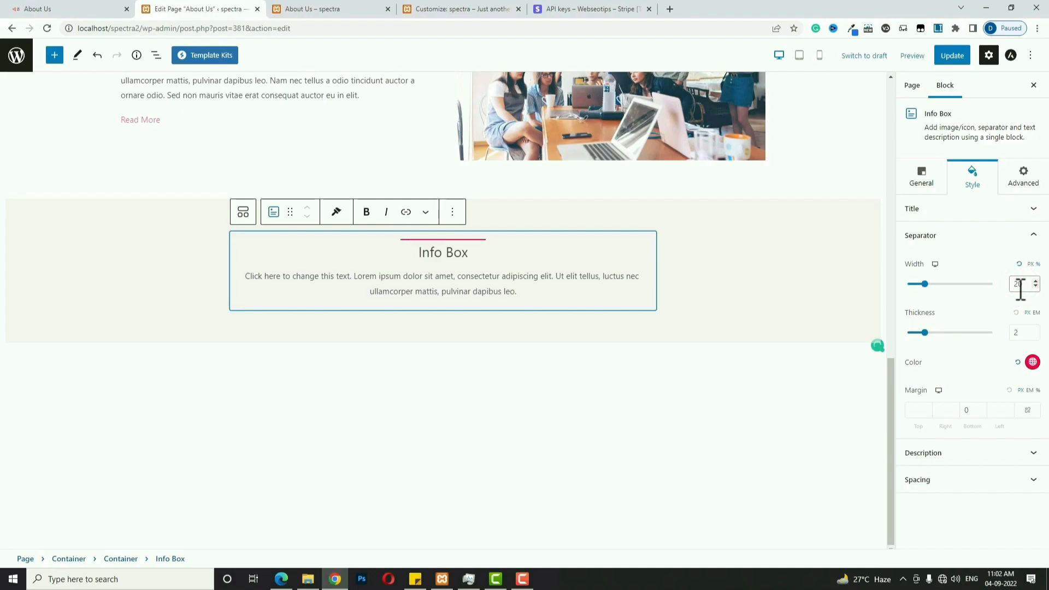
Retitle the Info Box 'OUR TEAM' and paste a new lorem ipsum description.
triple_click(445, 251)
type("OUR TEAM")
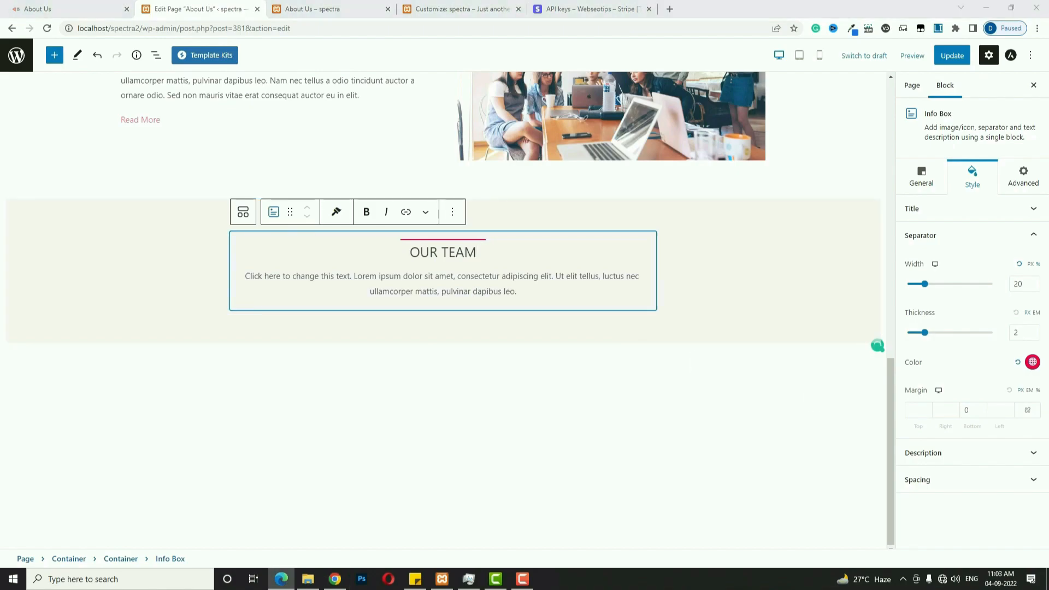
triple_click(488, 279)
type("Nam nec tellus a odio tincidunt auctor a ornare odio. Sed non mauris vitae erat consequat auctor eu in elit. Class aptent taciti sociosqu ad litora torquent per conubia nostra.")
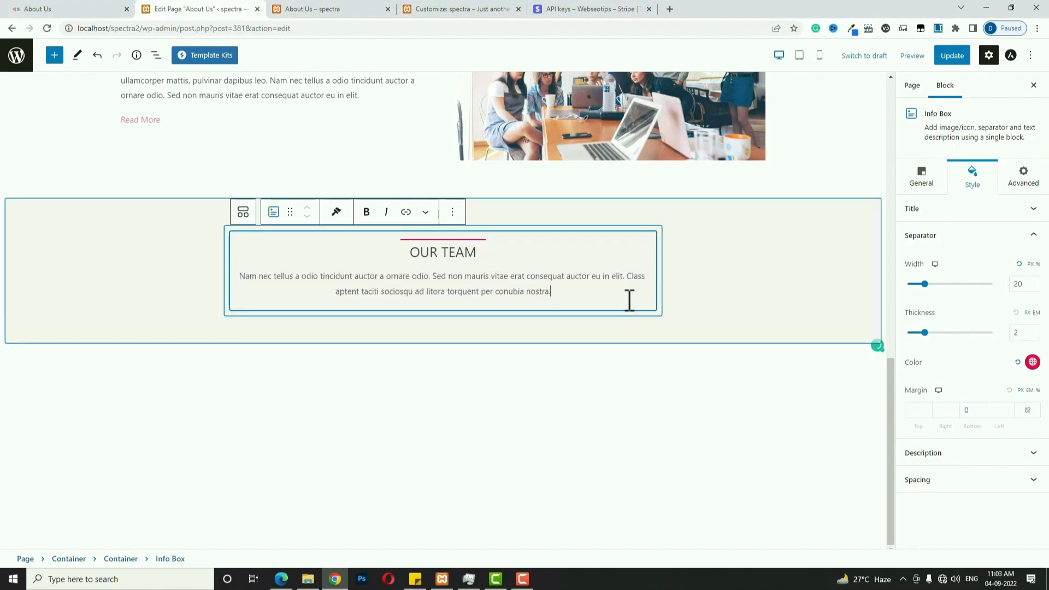
left_click(655, 311)
Add a 33/33/33 Columns block under OUR TEAM with an Info Box in column one.
left_click(649, 304)
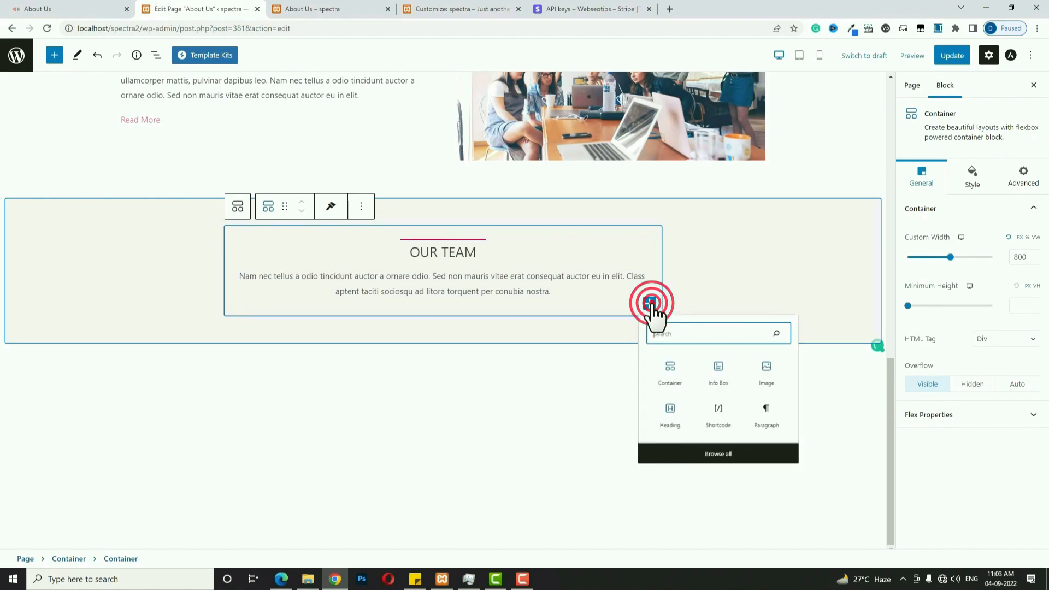
left_click(671, 437)
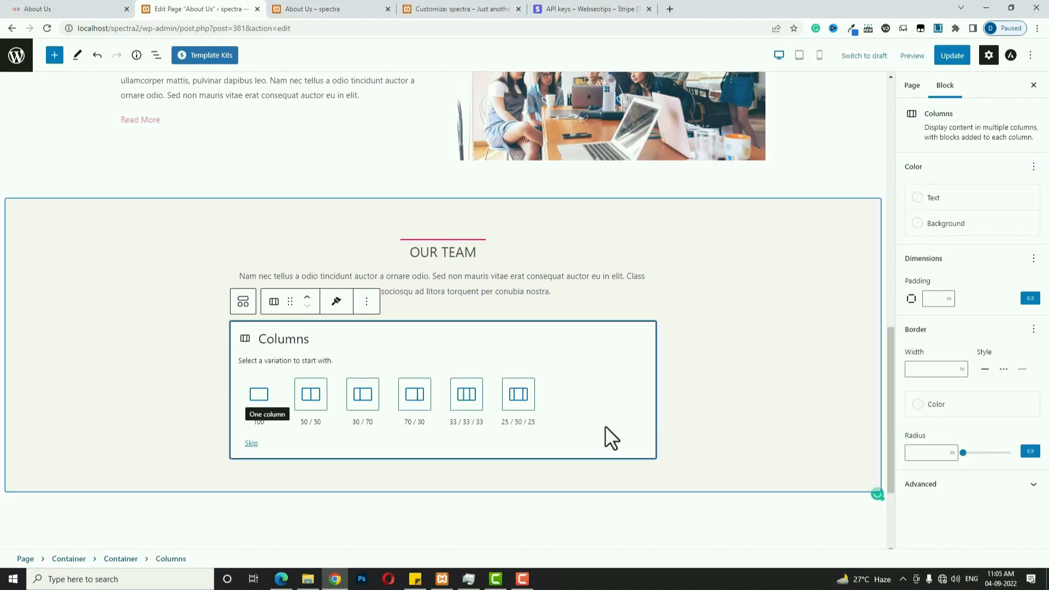
left_click(465, 401)
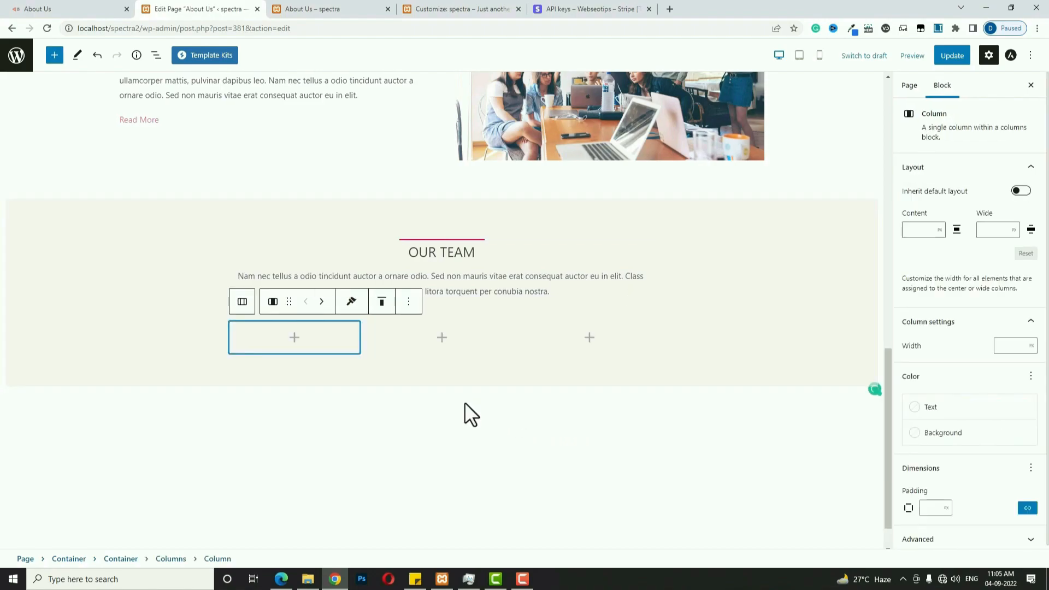
left_click(294, 337)
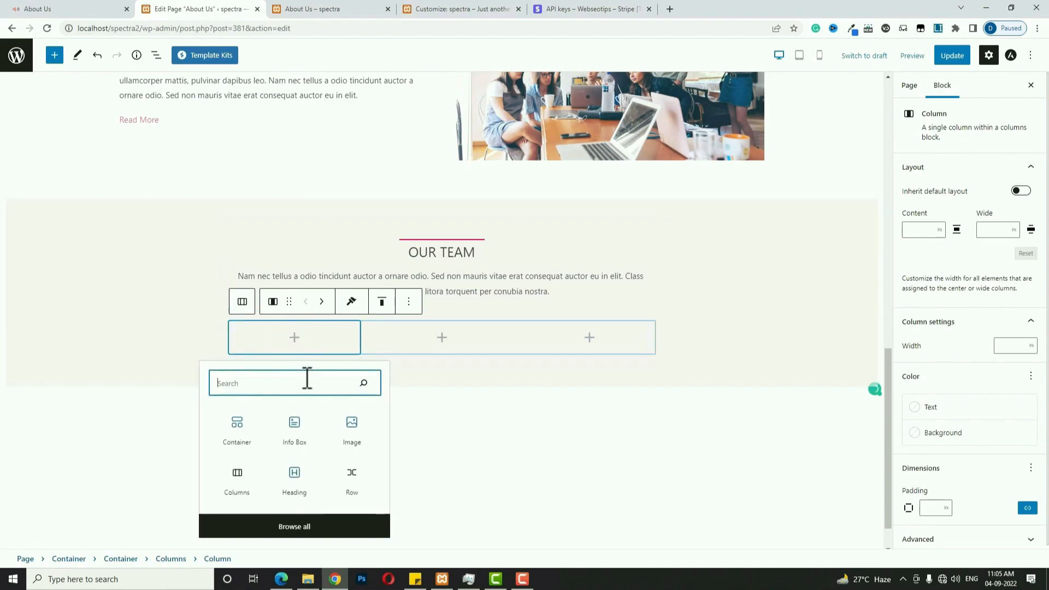
left_click(300, 427)
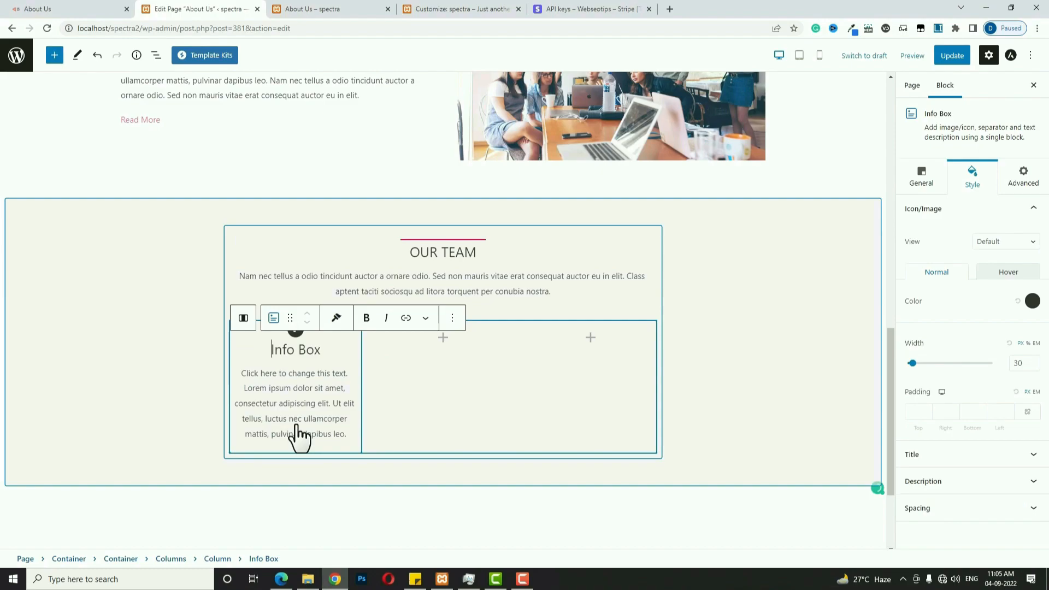
scroll(300, 433, "down", 3)
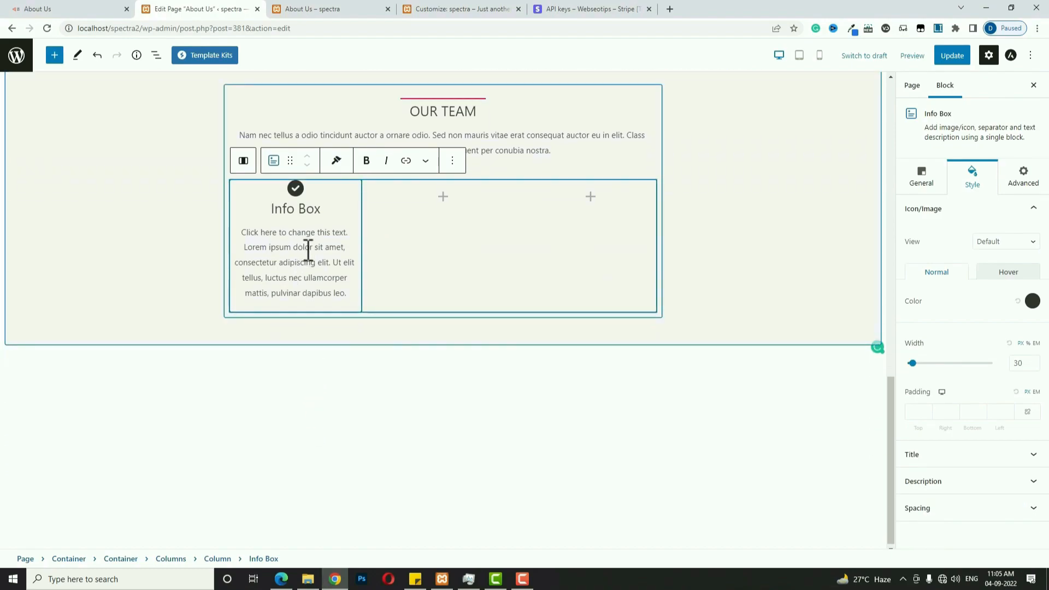
Switch the first card's source to Image and choose the team2-free-img portrait.
left_click(933, 184)
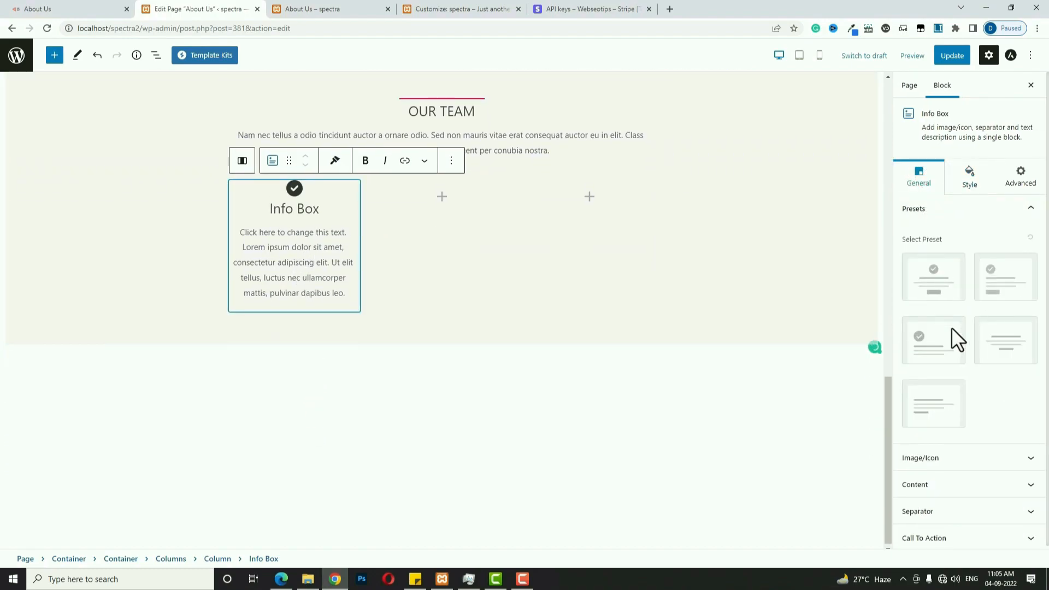
left_click(972, 459)
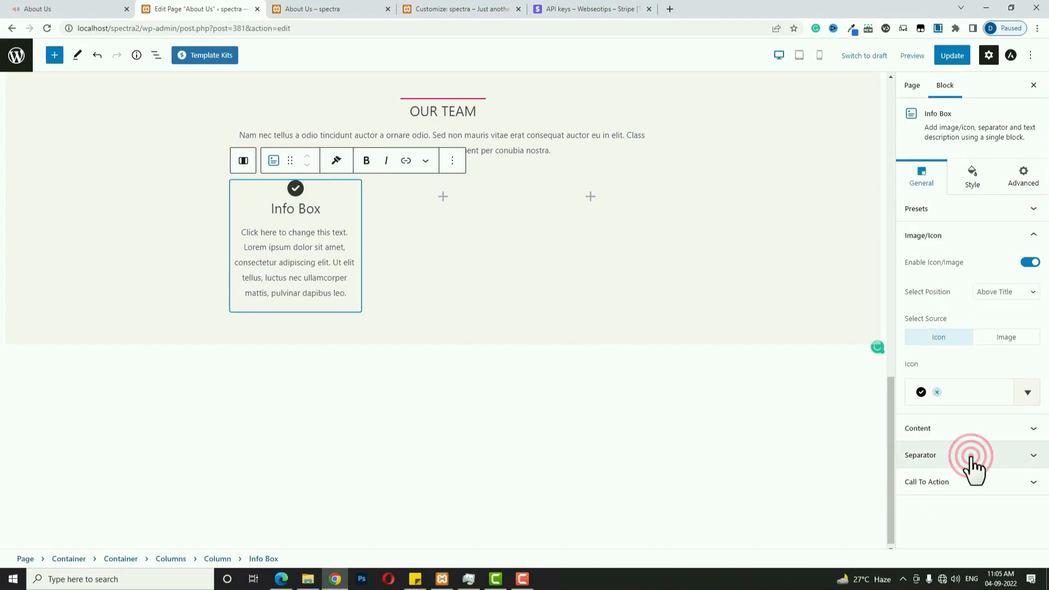
left_click(1017, 337)
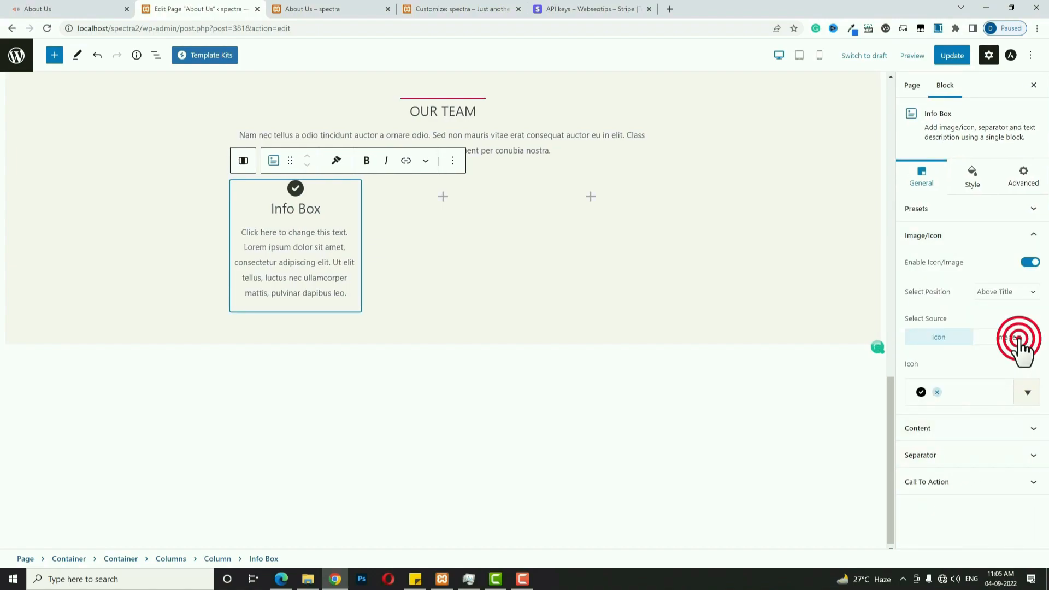
left_click(977, 422)
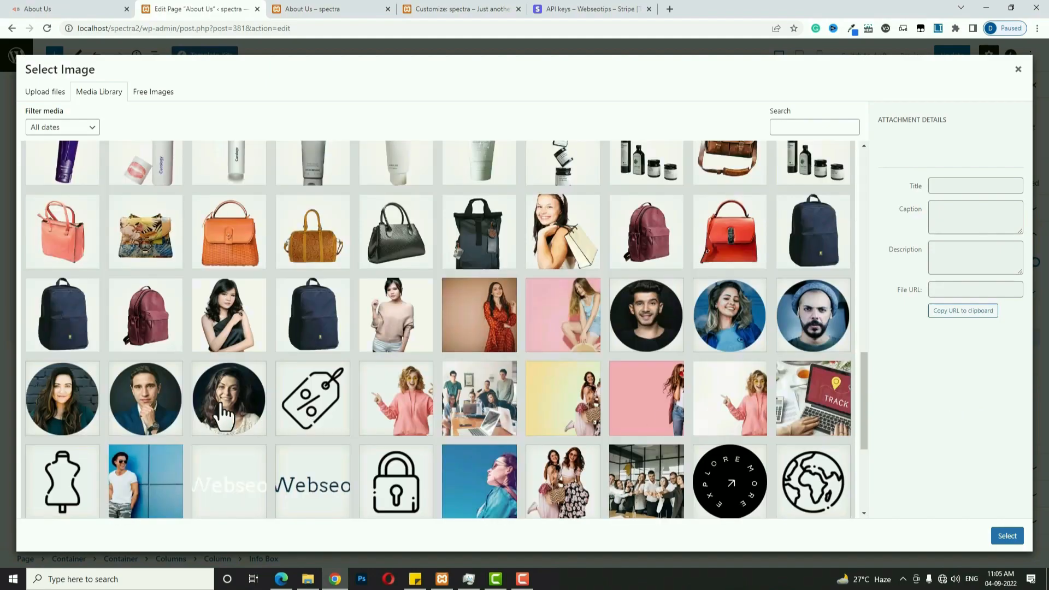
left_click(148, 399)
left_click(1006, 536)
Paste a team member's name as the card title and 'Founder – CEO' as its description.
left_click(321, 270)
triple_click(289, 273)
type("Harvey Spector")
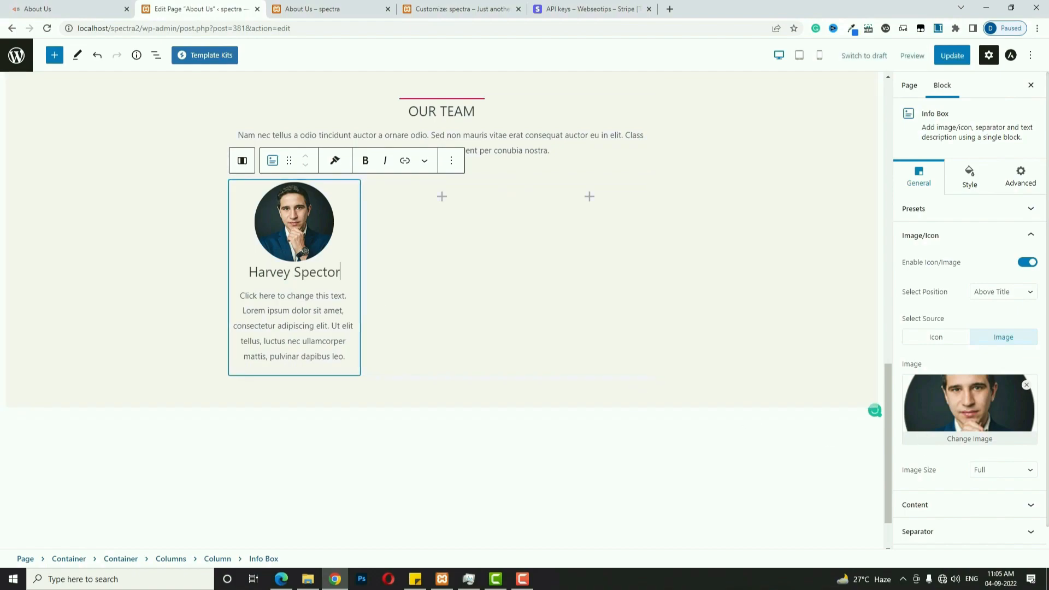
left_click(284, 336)
type("Founder – CEO")
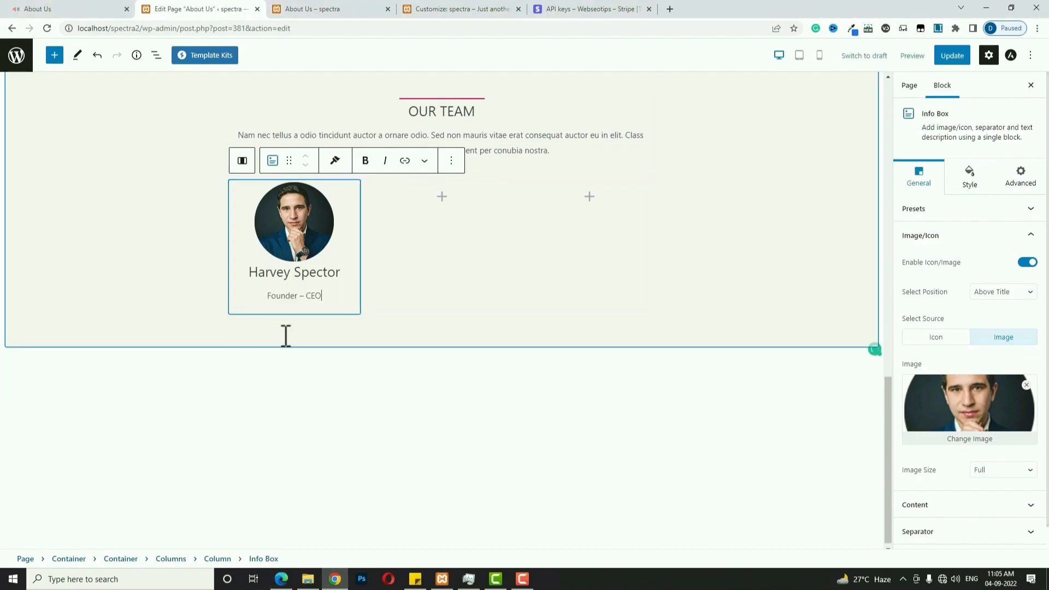
Add a second-column Info Box with the smiling woman's portrait, a member's name and 'CEO'.
left_click(440, 199)
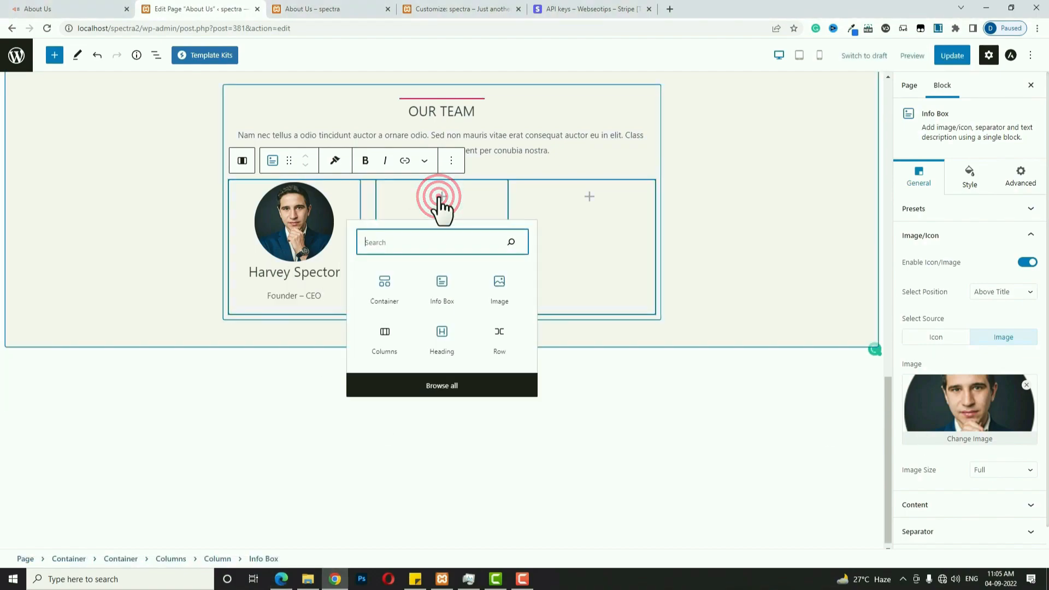
left_click(441, 297)
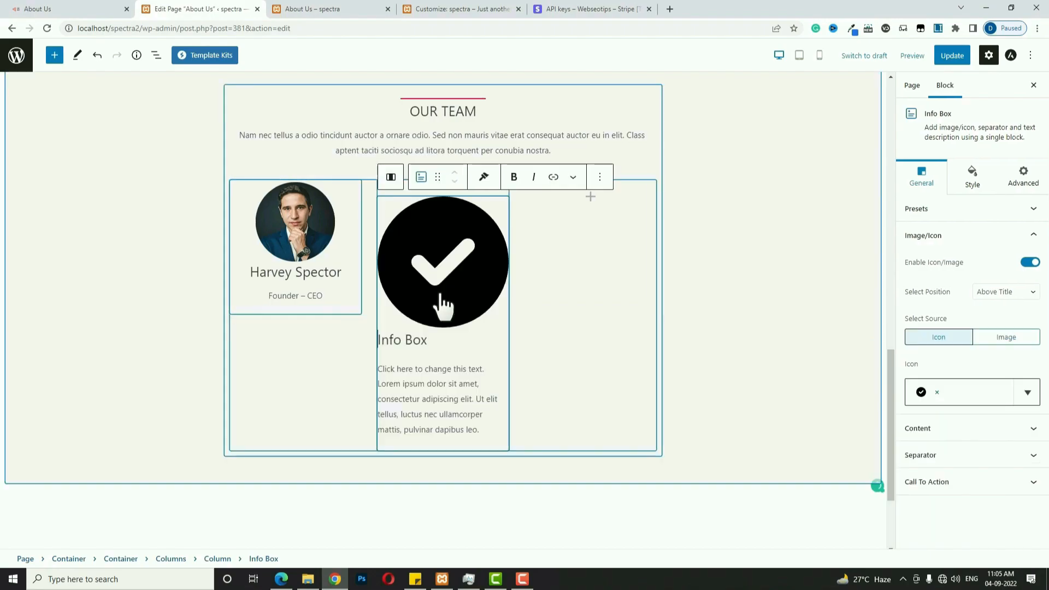
left_click(1009, 336)
left_click(973, 415)
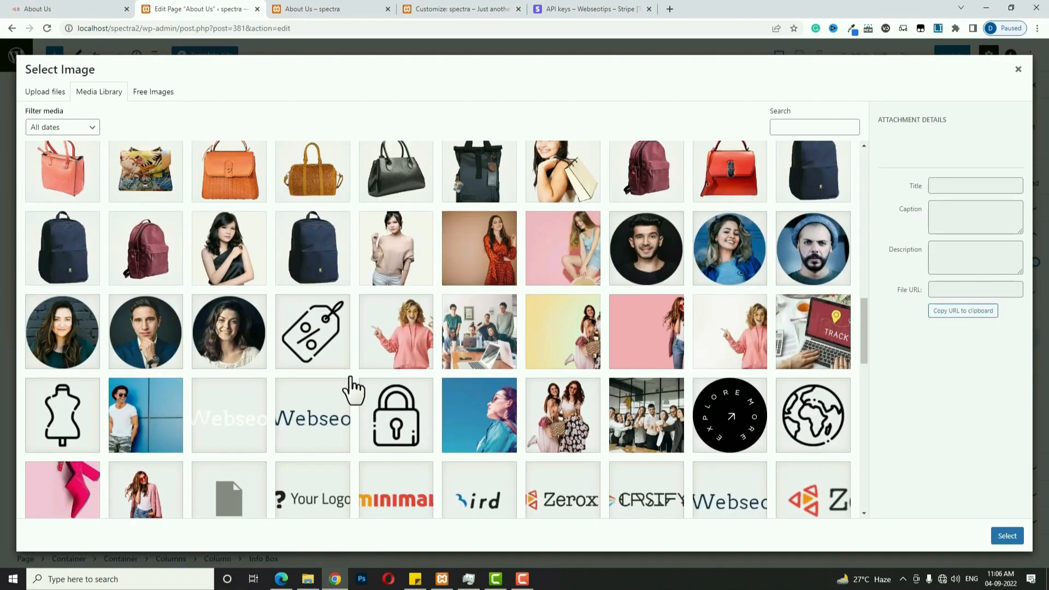
left_click(258, 351)
left_click(1007, 535)
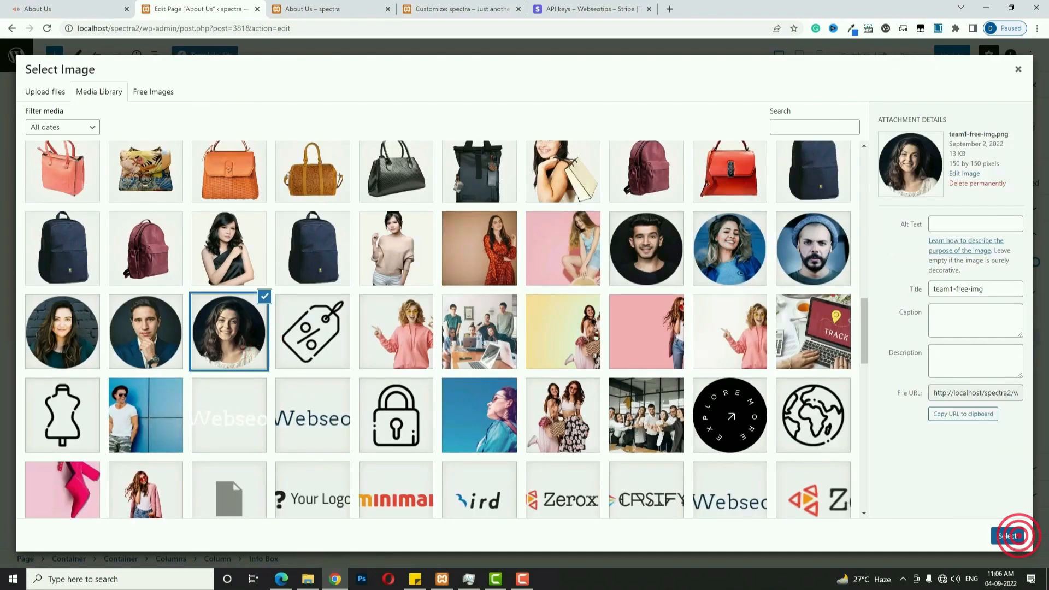
triple_click(441, 269)
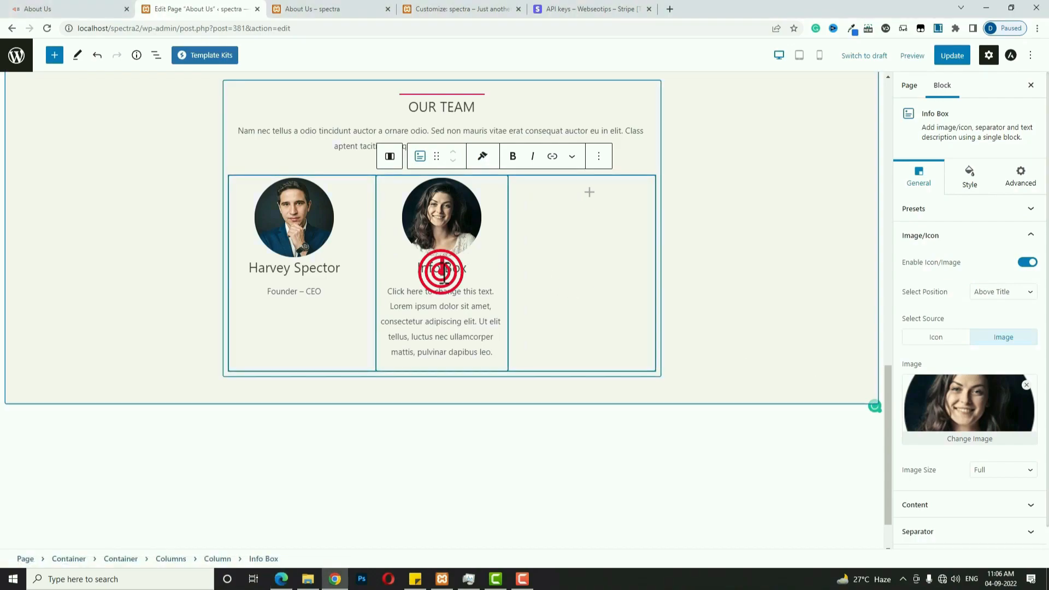
type("Jessica Pearson")
triple_click(454, 321)
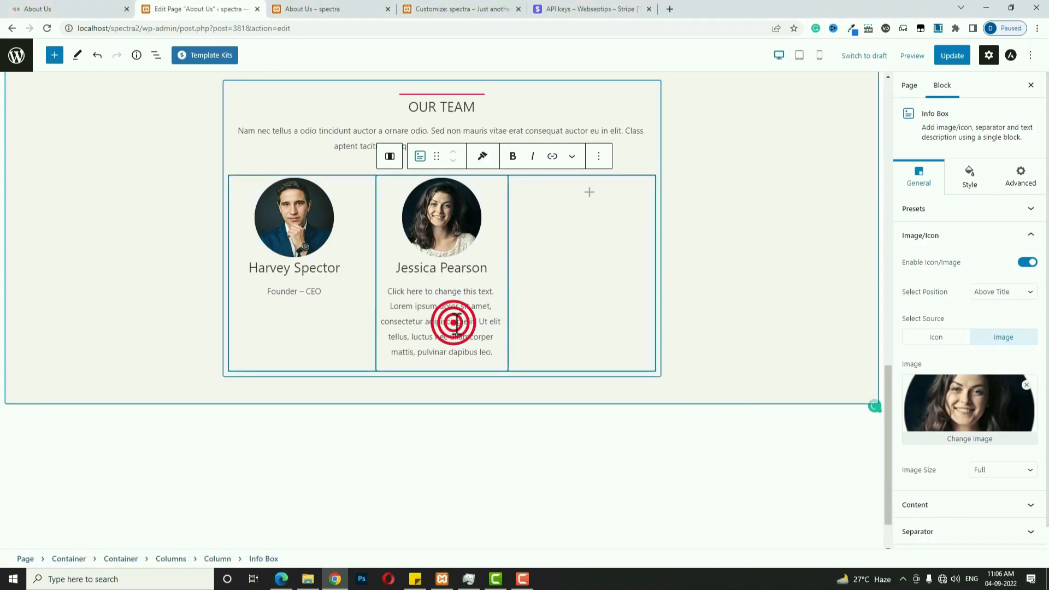
type("CEO")
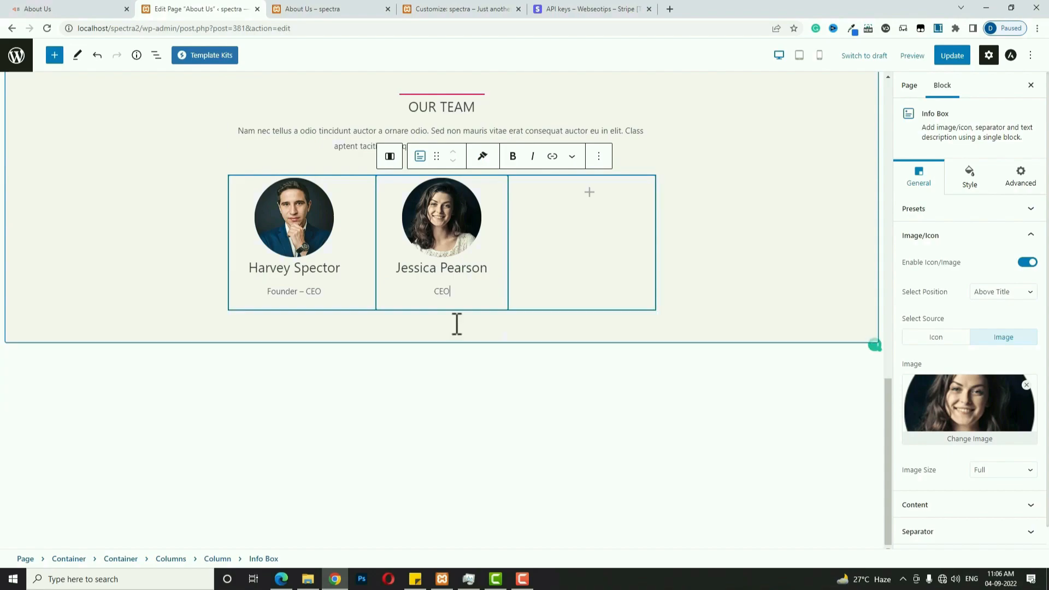
Add a third-column Info Box with the dark-haired woman's portrait, a member's name and 'Marketing Head'.
left_click(590, 195)
left_click(588, 280)
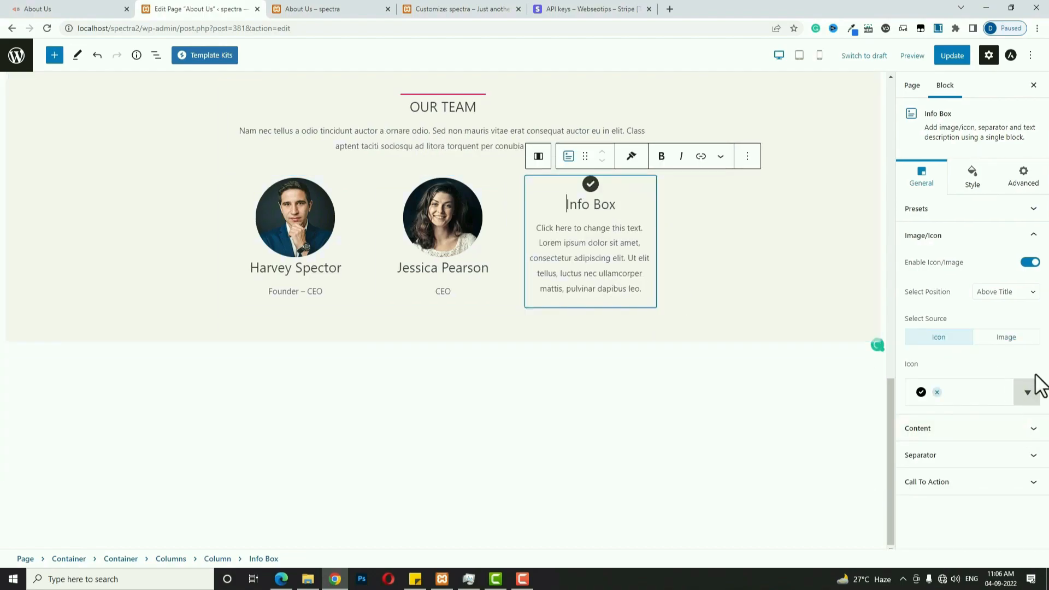
left_click(1023, 343)
left_click(978, 401)
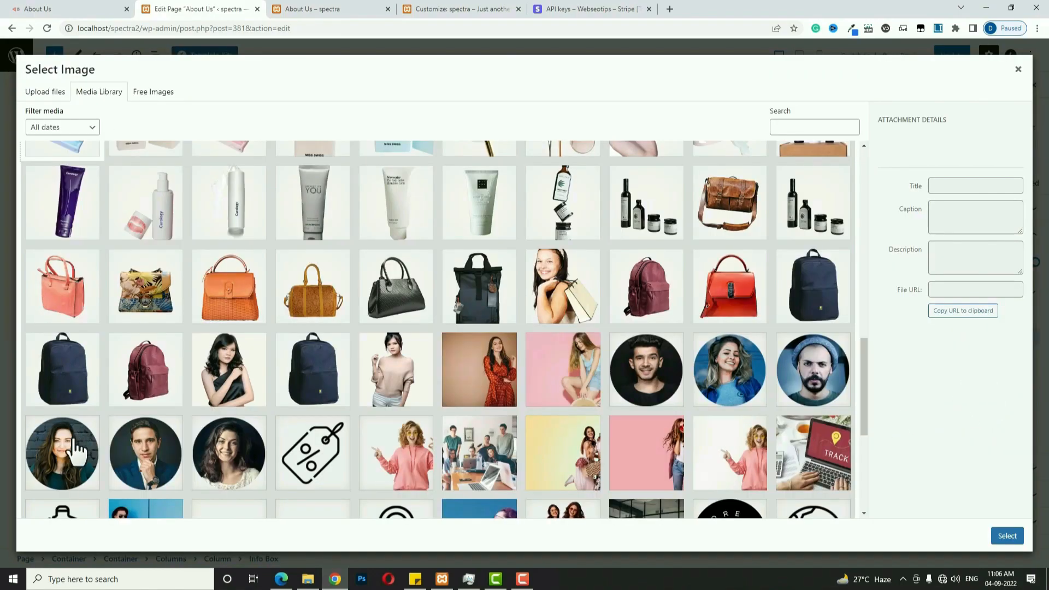
left_click(77, 452)
left_click(1010, 535)
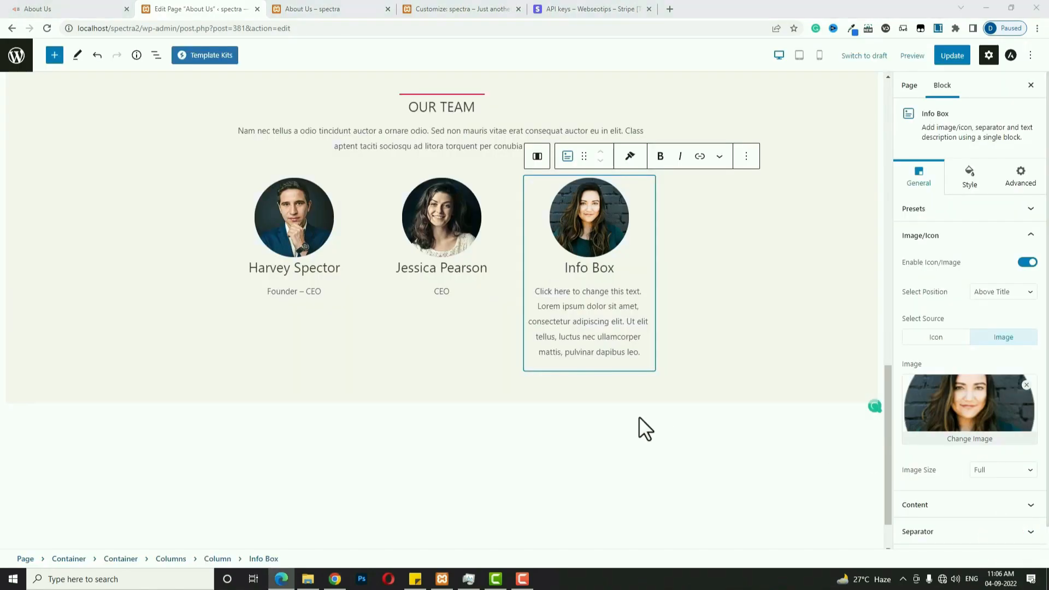
left_click(572, 270)
type("Rachel Zain")
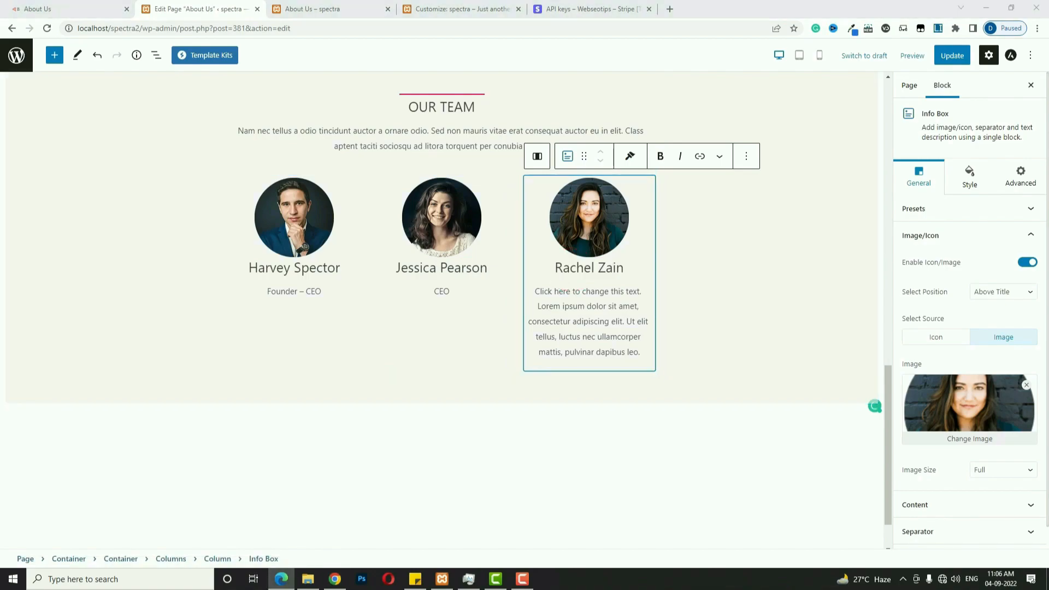
triple_click(585, 323)
type("Marketing Head")
scroll(529, 379, "up", 3)
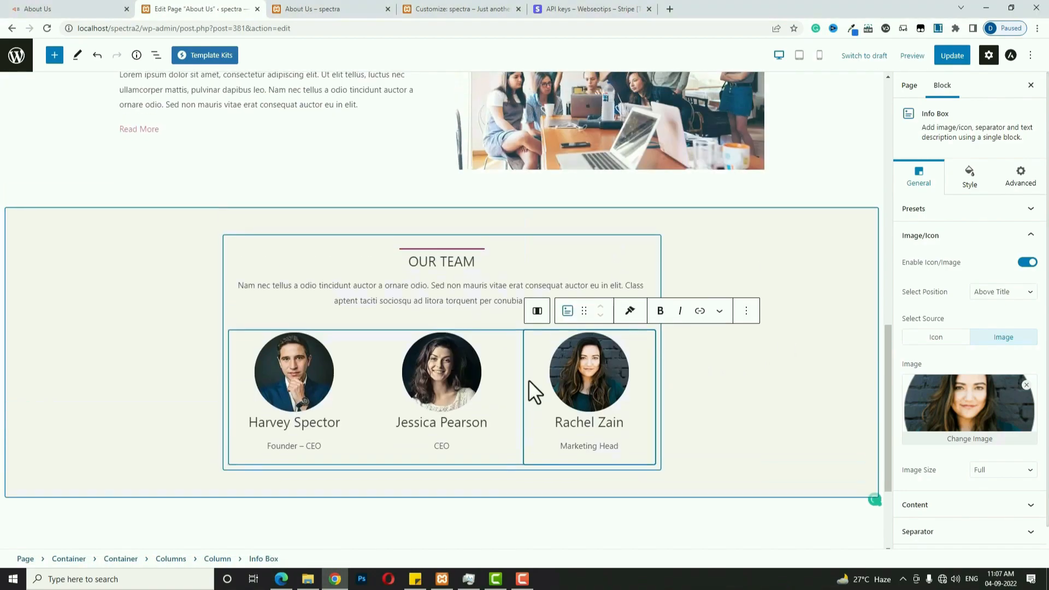
left_click(755, 386)
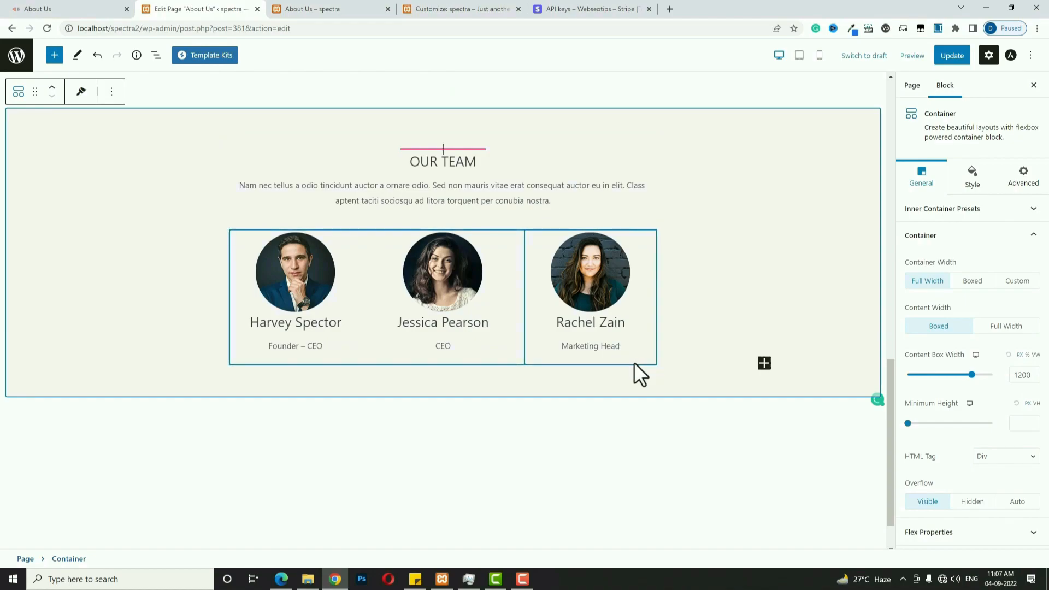
Insert a three-equal-column block below the first row of team cards.
left_click(656, 358)
left_click(656, 363)
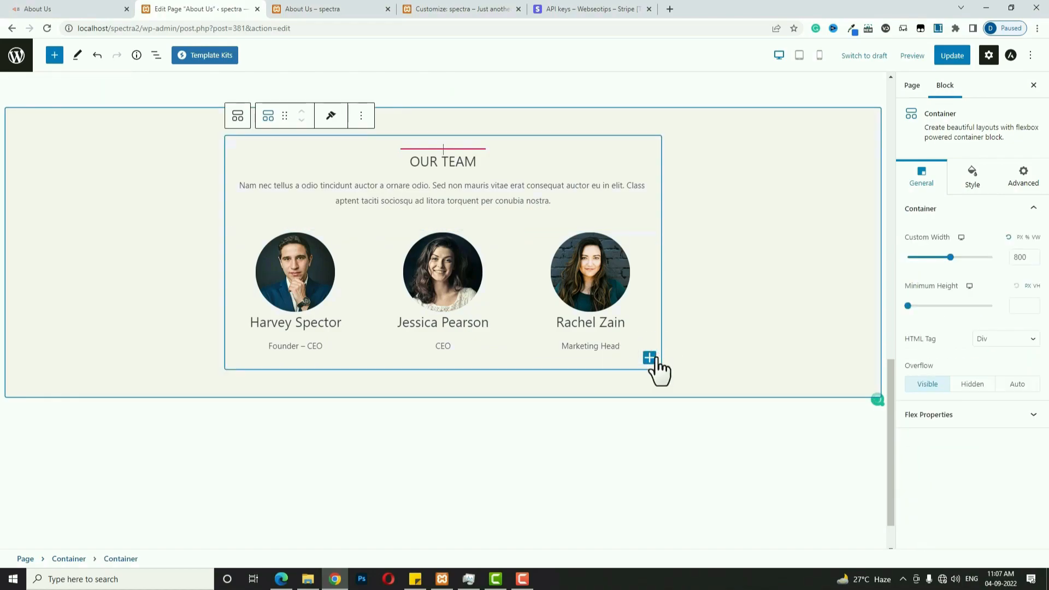
left_click(650, 358)
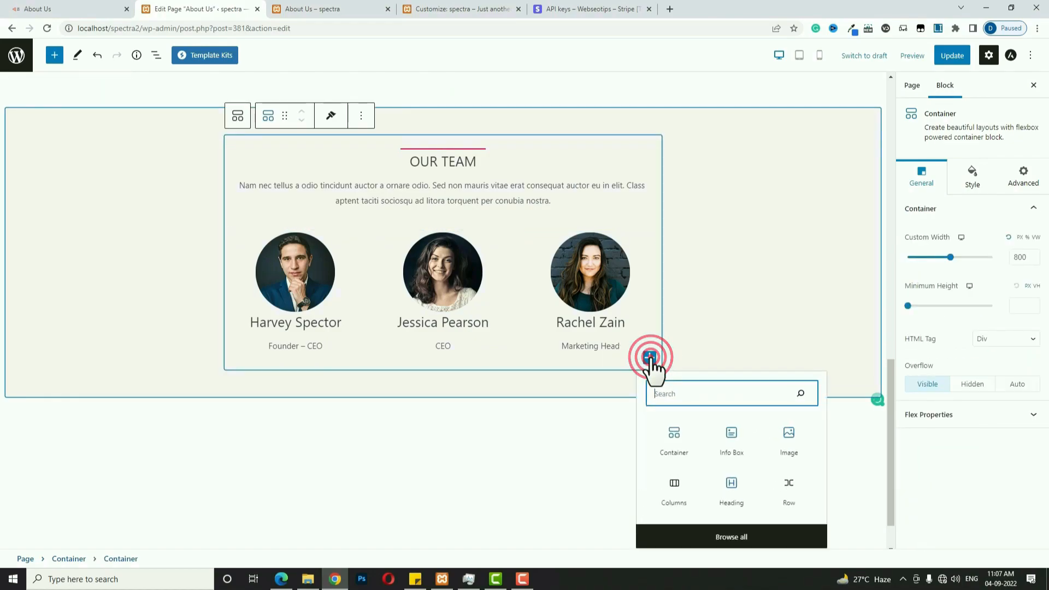
left_click(674, 495)
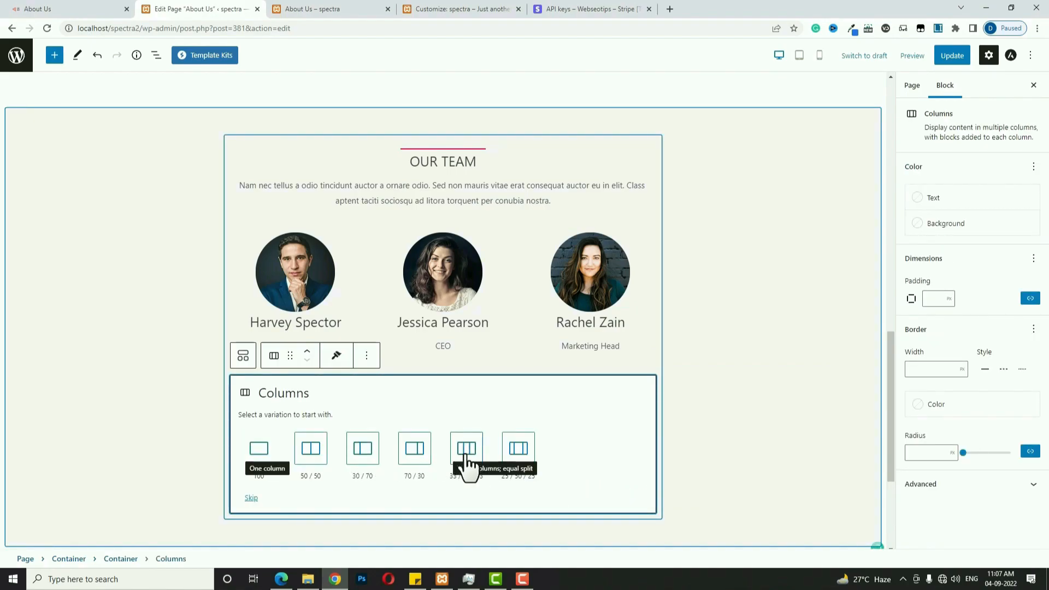
left_click(465, 454)
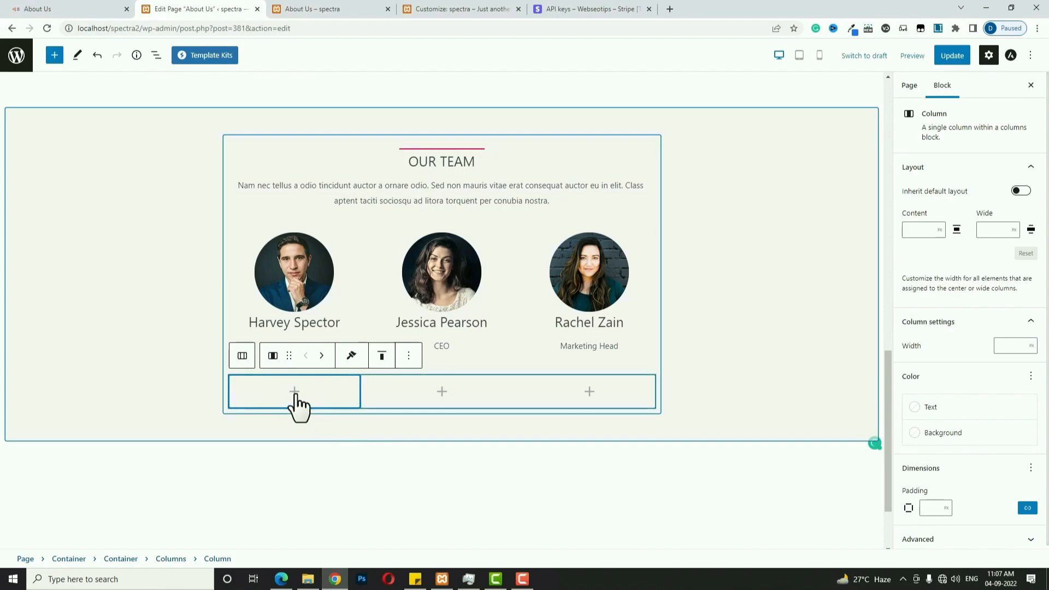
Add Harvey Spector's info box with the bearded man's round portrait and role 'Founder – CEO'.
left_click(294, 396)
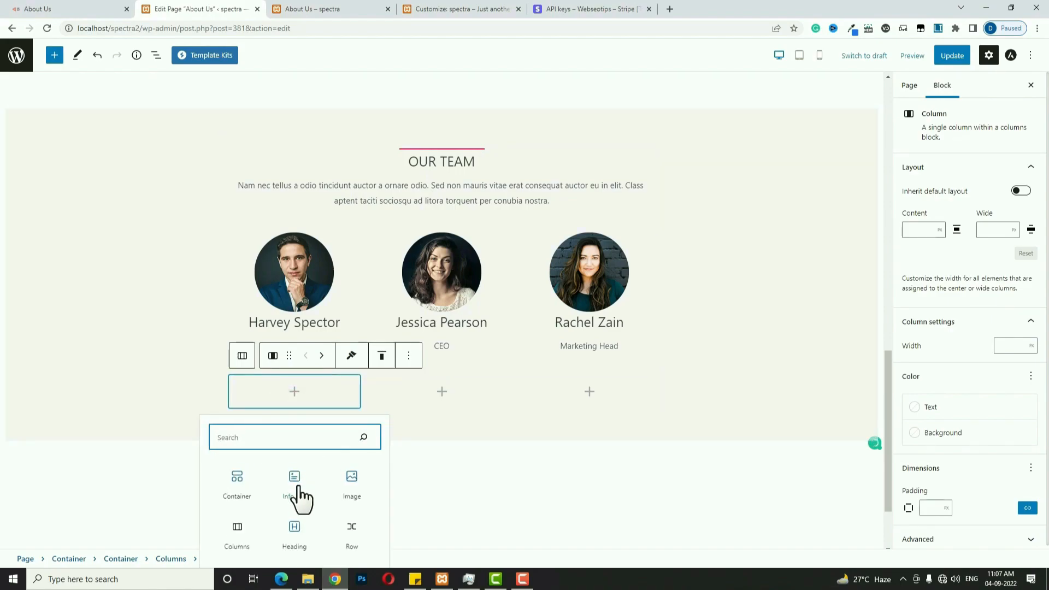
left_click(296, 484)
left_click(1009, 337)
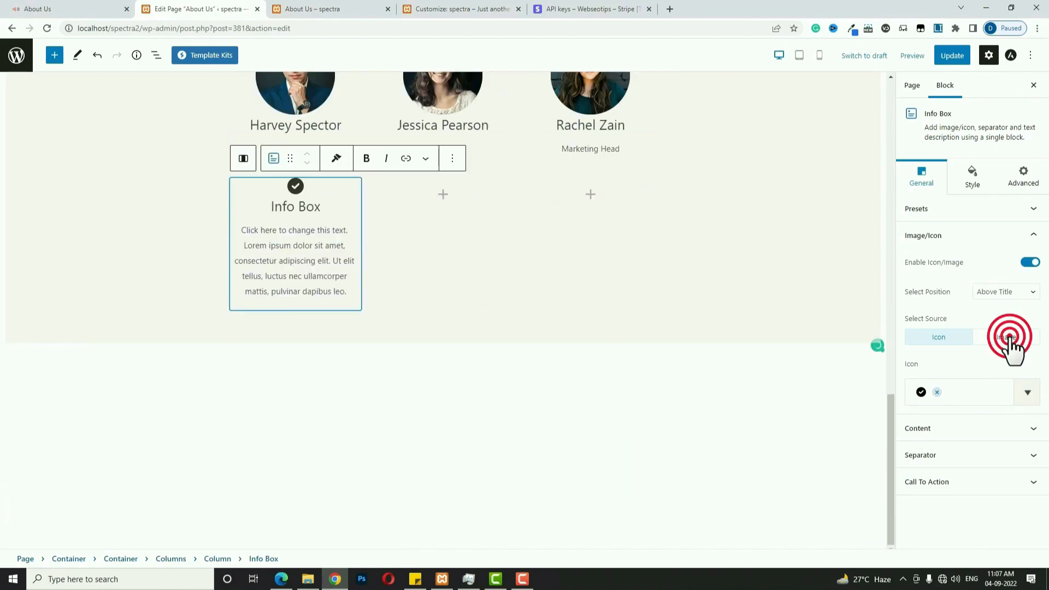
left_click(972, 407)
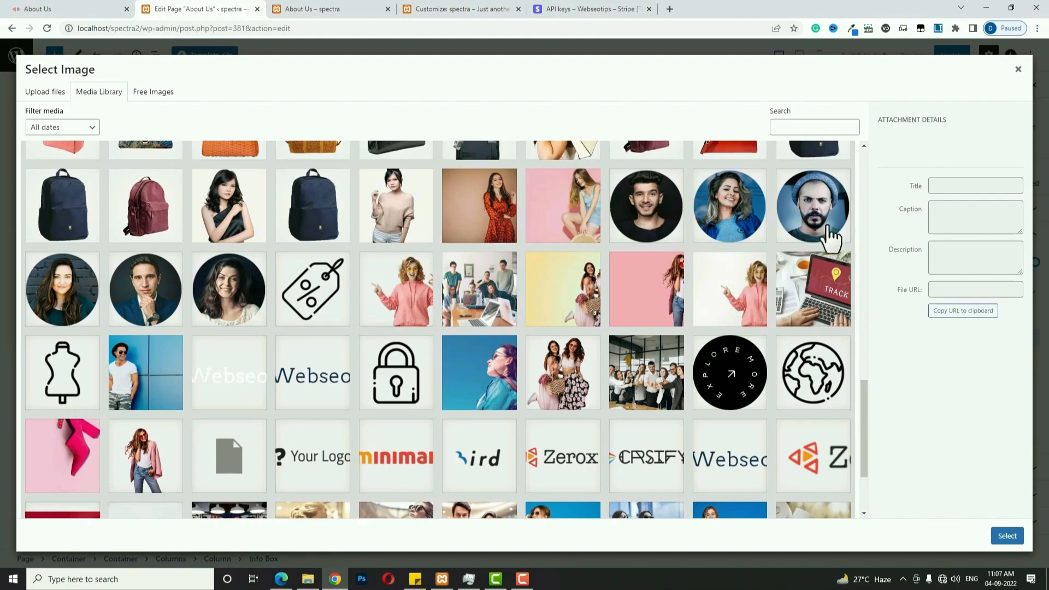
left_click(819, 219)
left_click(1007, 535)
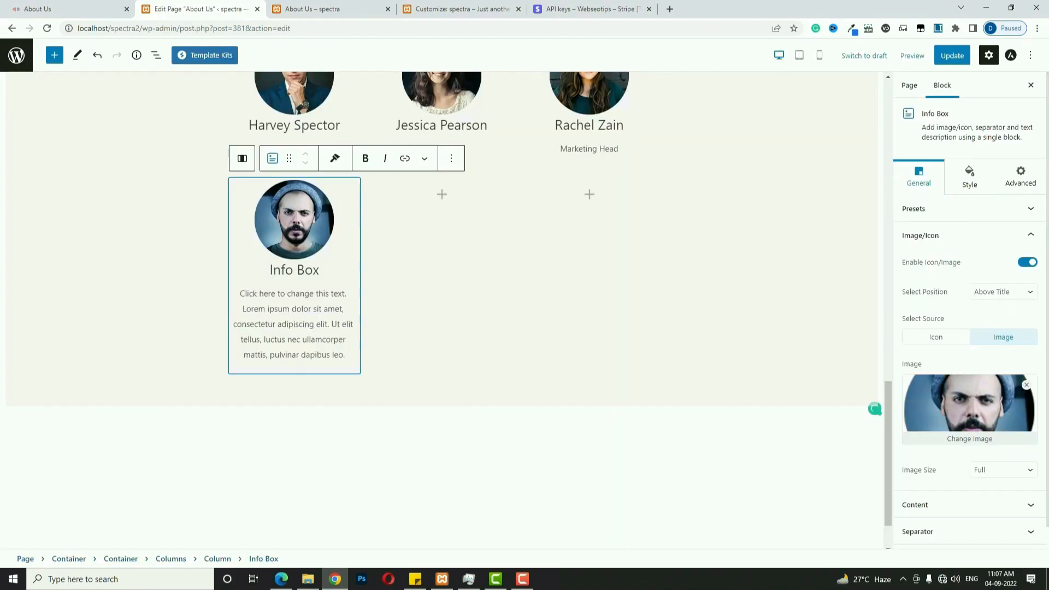
left_click(294, 266)
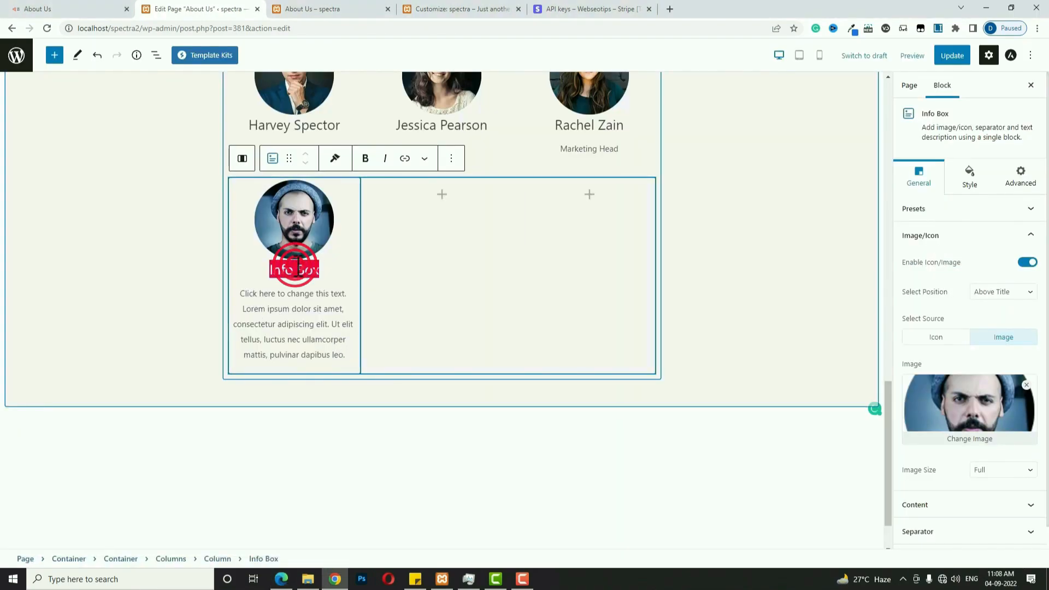
type("Harvey Spector")
left_click(247, 308)
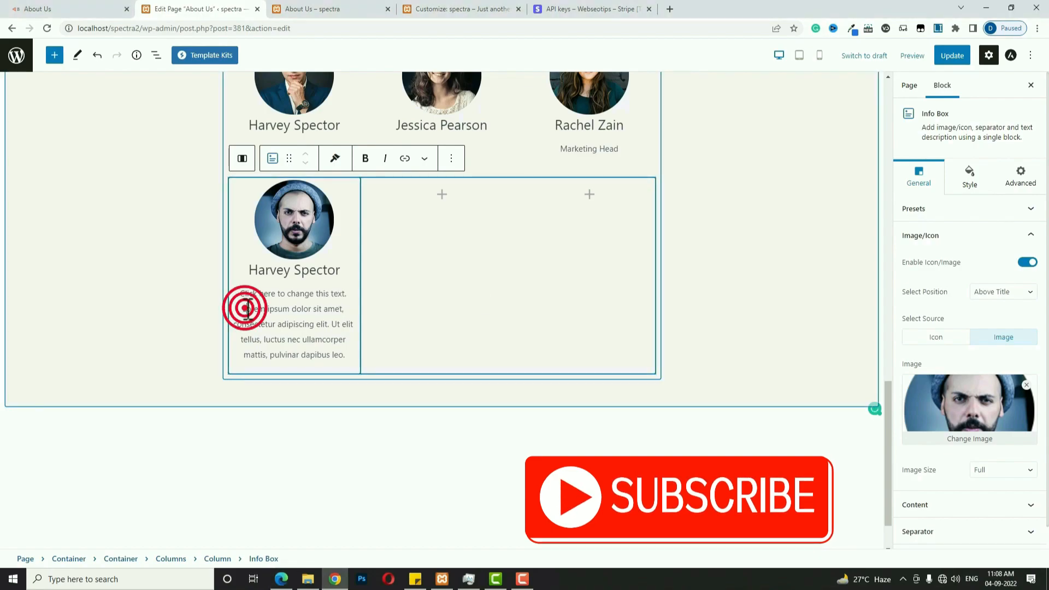
key("ctrl+a")
type("Founder – CEO")
Add Jessica Pearson's info box with the smiling woman's round portrait and role 'CEO'.
left_click(442, 194)
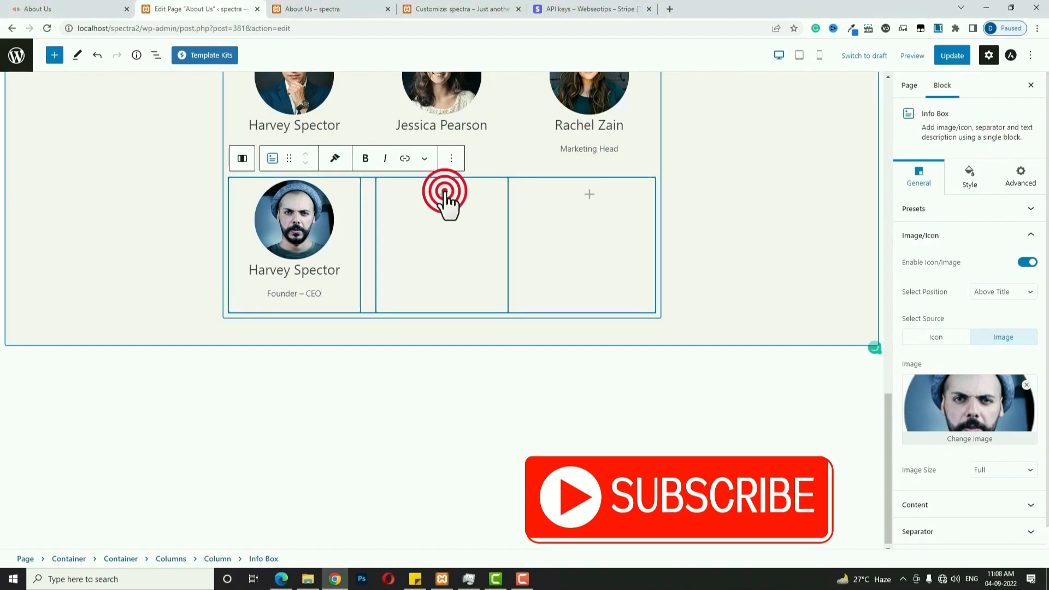
left_click(458, 284)
left_click(1006, 337)
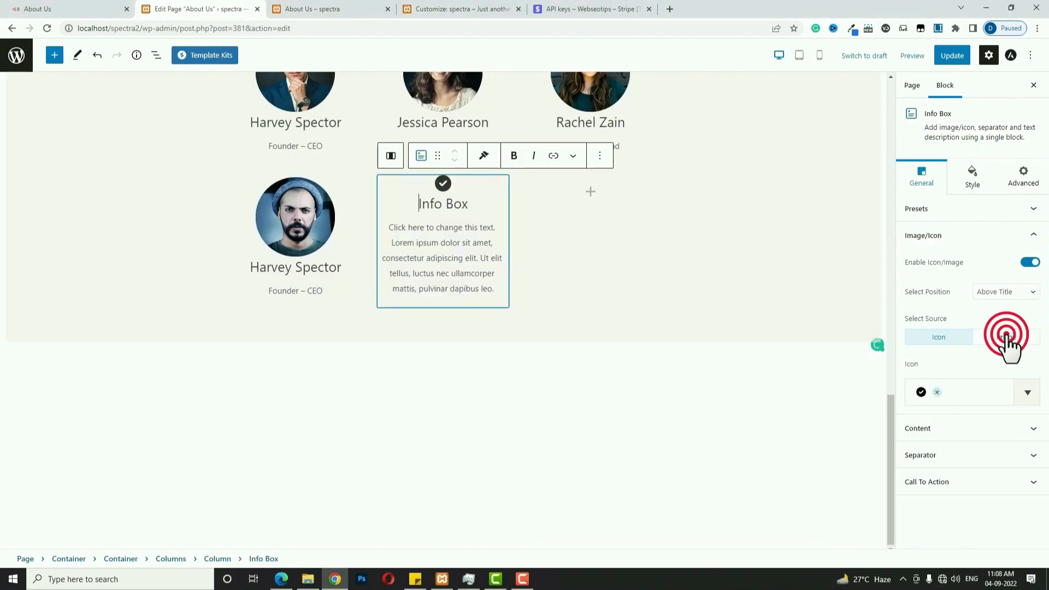
left_click(982, 410)
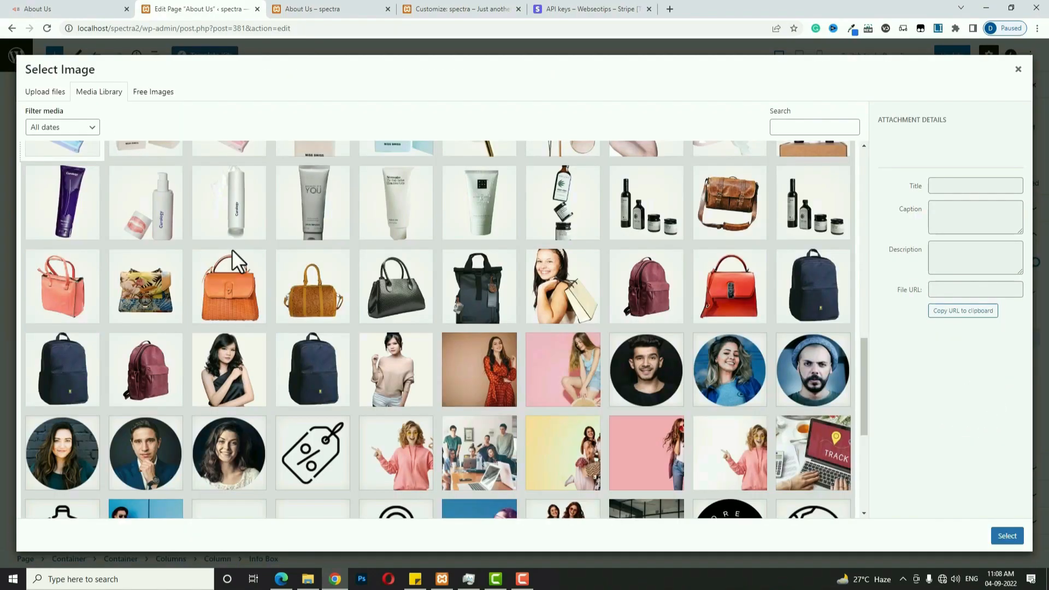
left_click(747, 362)
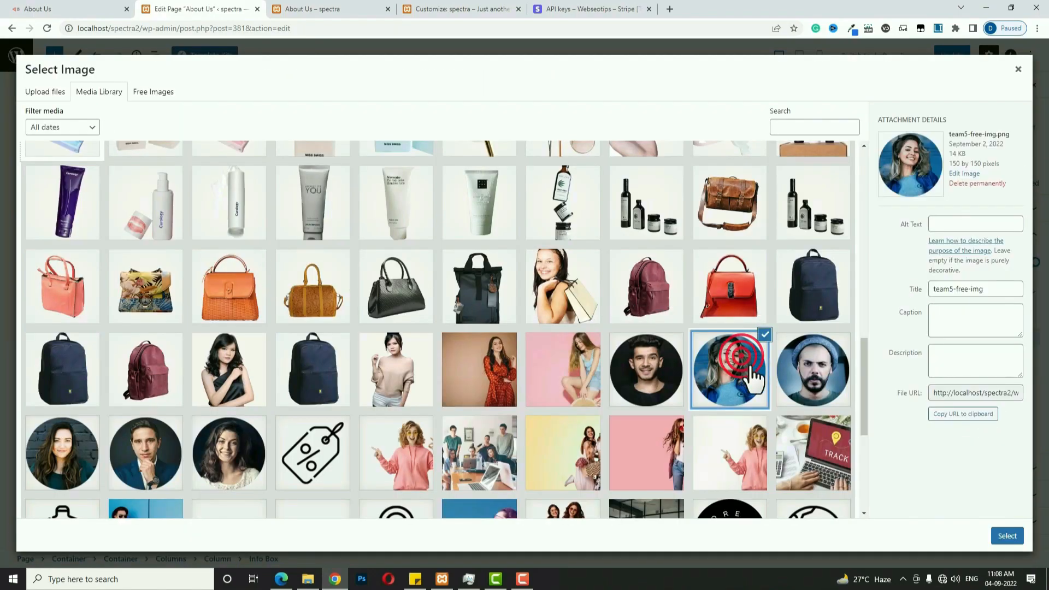
left_click(1007, 535)
left_click(417, 266)
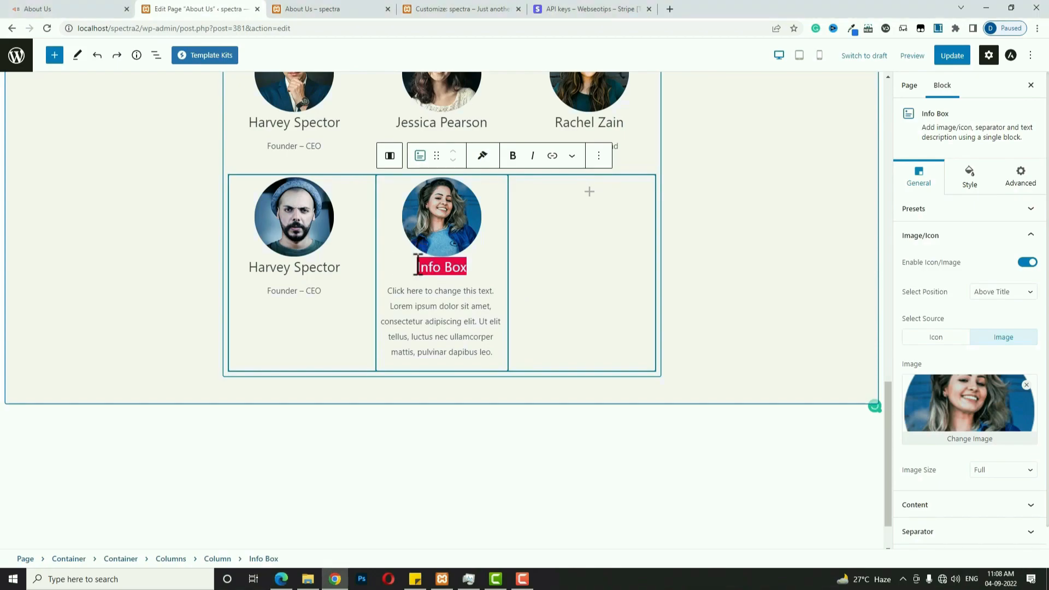
type("Jessica Pearson")
left_click(448, 312)
key("ctrl+a")
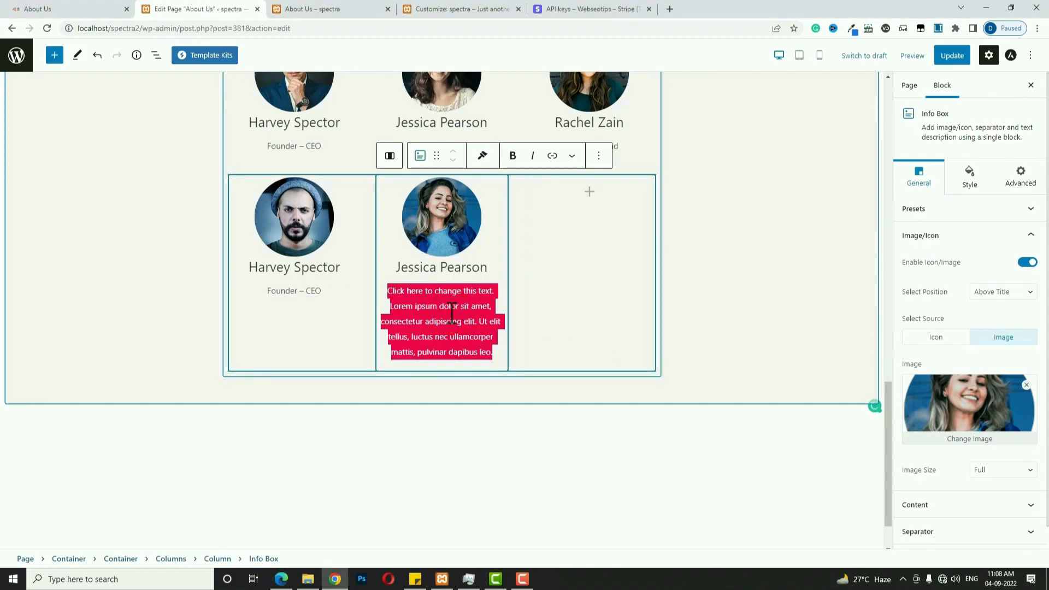
type("CEO")
left_click(587, 189)
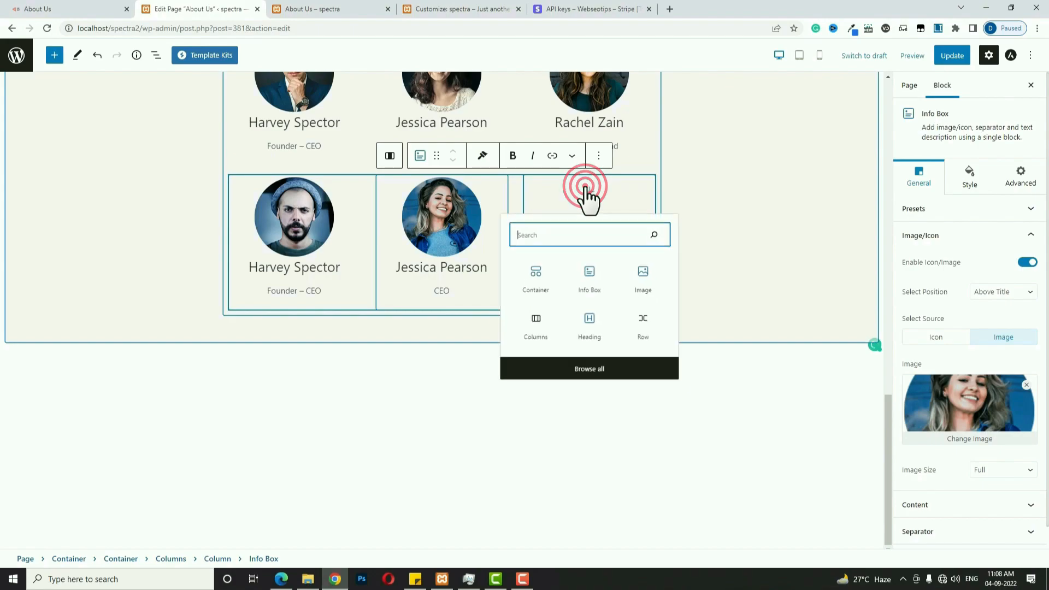
left_click(599, 287)
left_click(1007, 338)
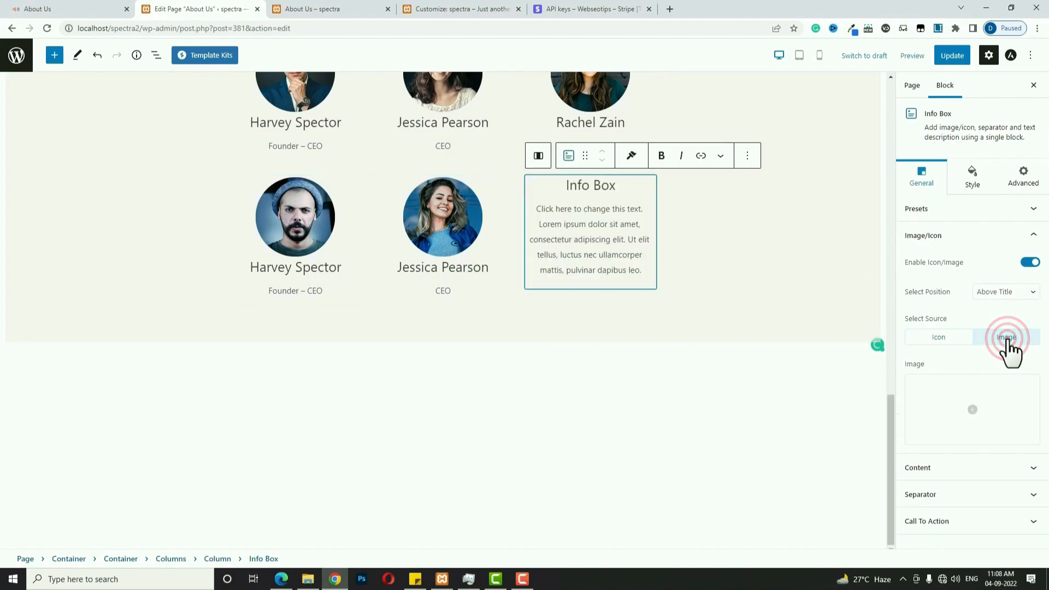
left_click(972, 407)
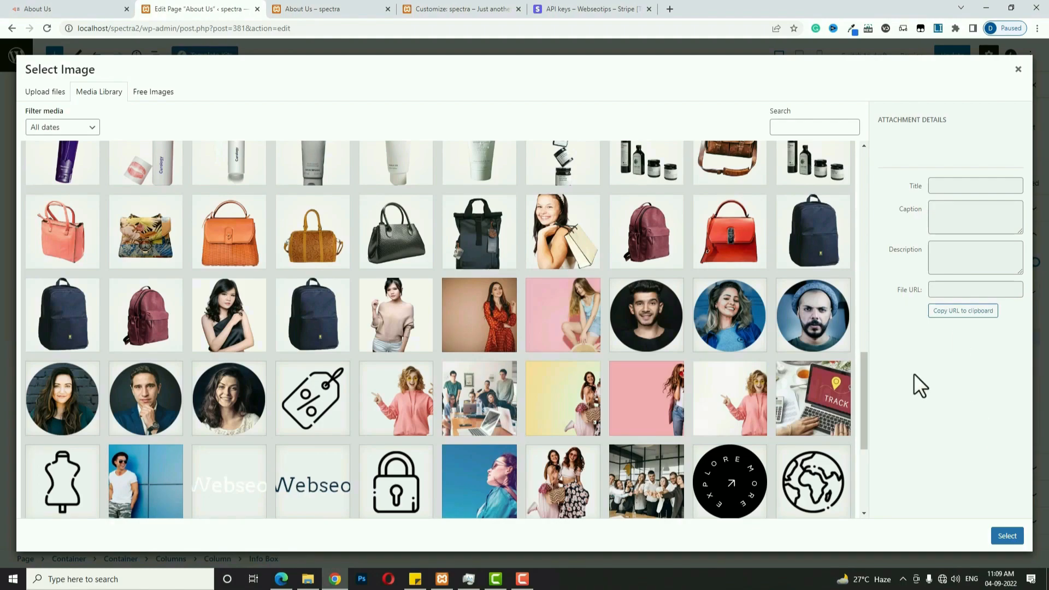
left_click(645, 325)
left_click(1010, 537)
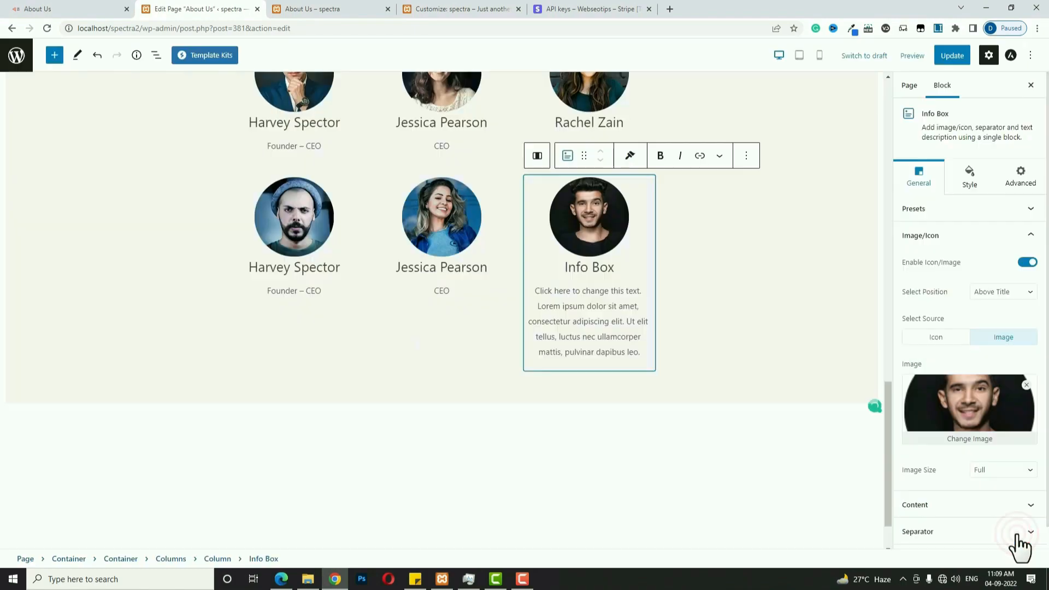
triple_click(577, 268)
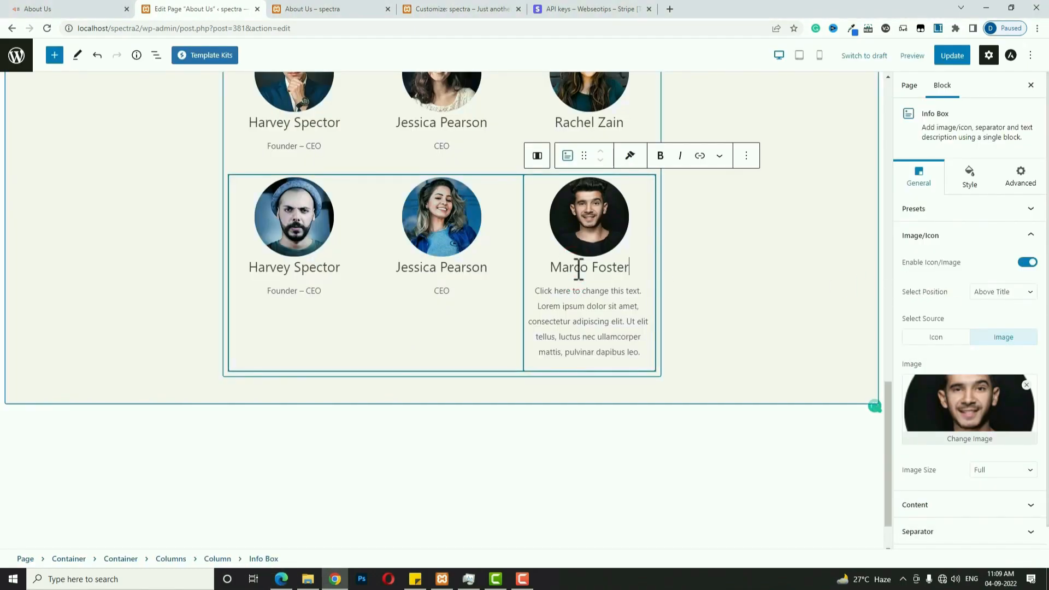
triple_click(623, 307)
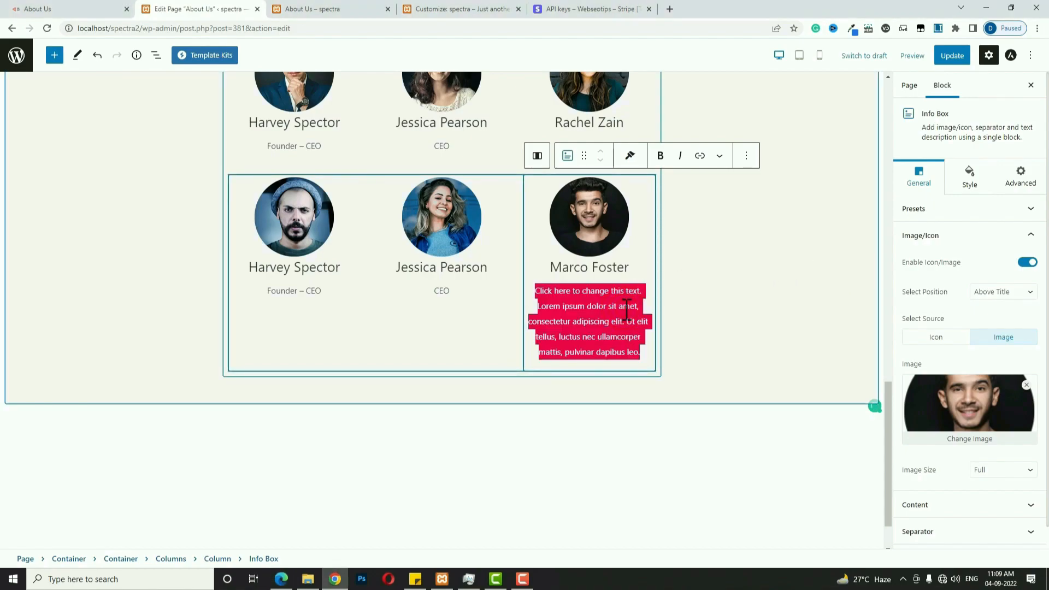
type("Web Designer")
scroll(628, 339, "up", 5)
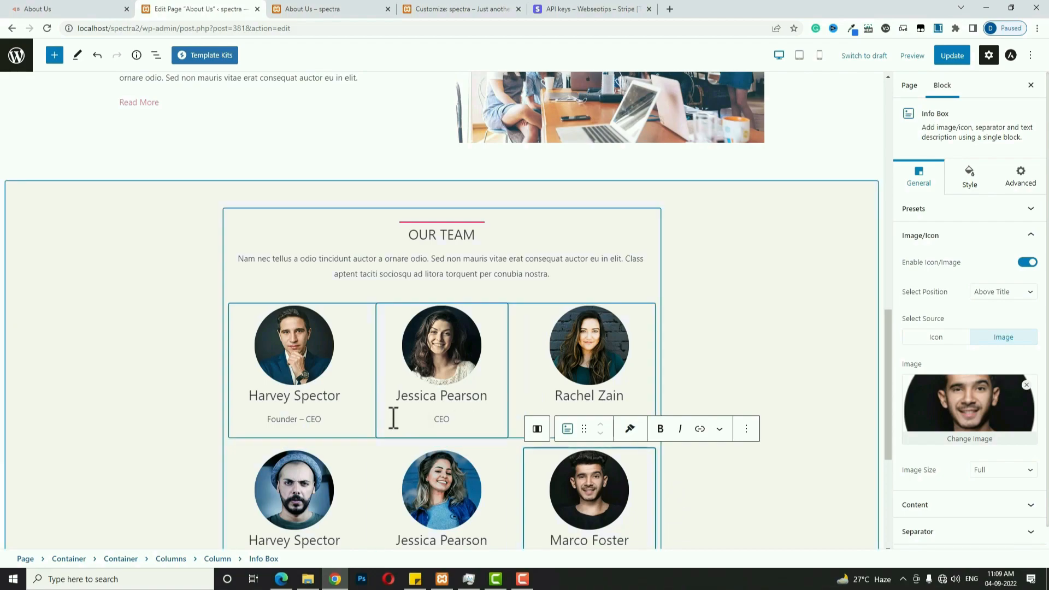
Style Harvey Spector's info box with a red description and 15 bottom image padding.
left_click(349, 383)
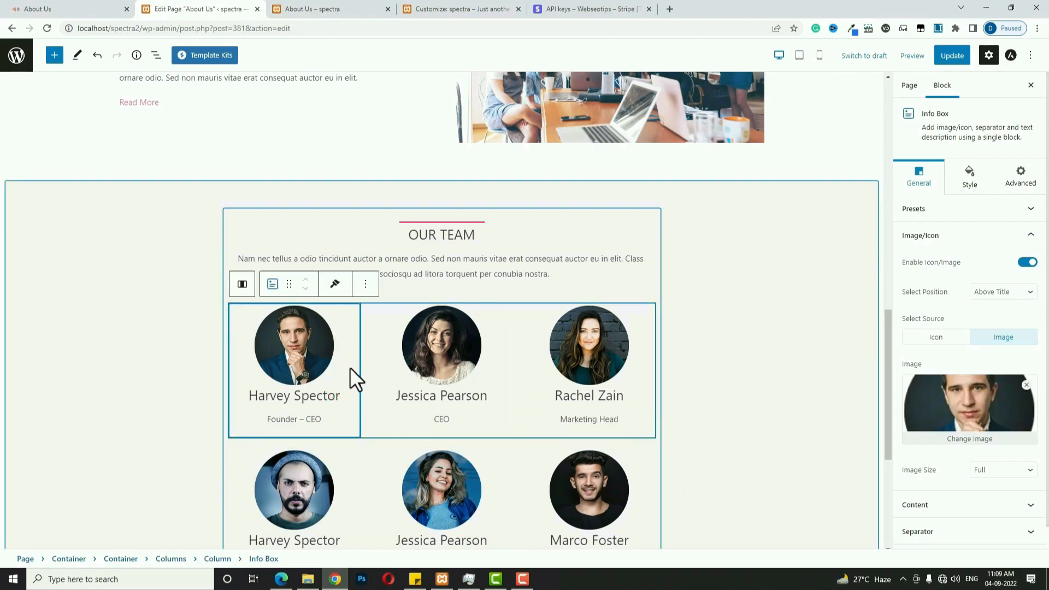
left_click(967, 178)
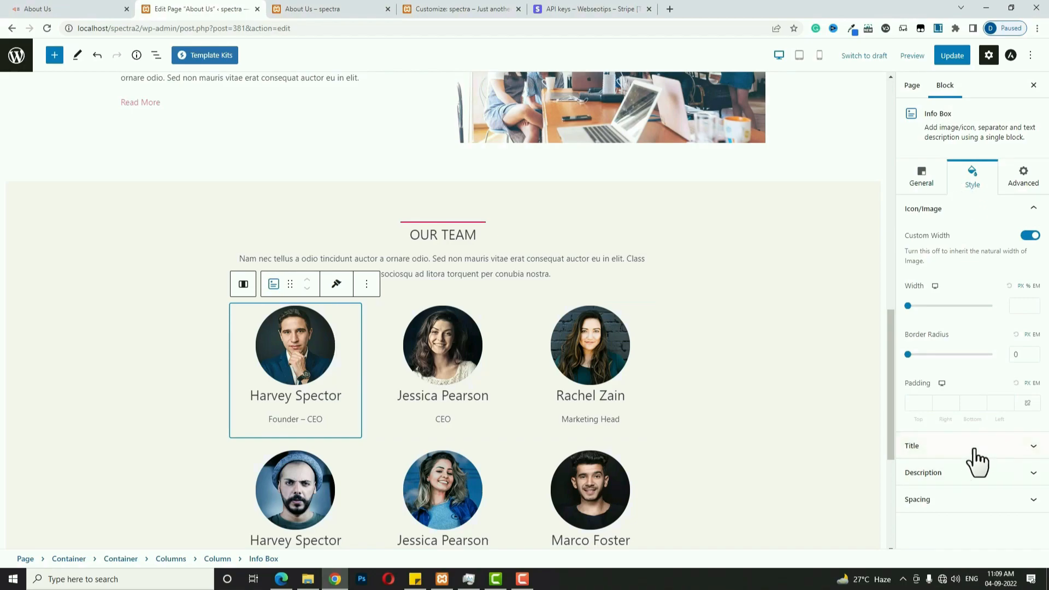
left_click(967, 473)
left_click(1031, 290)
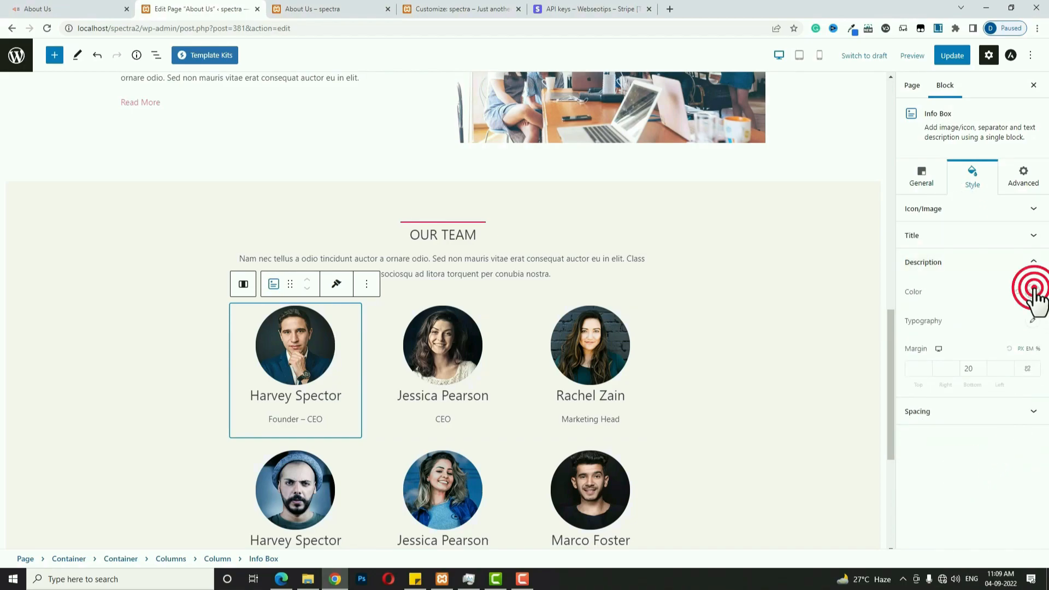
left_click(941, 502)
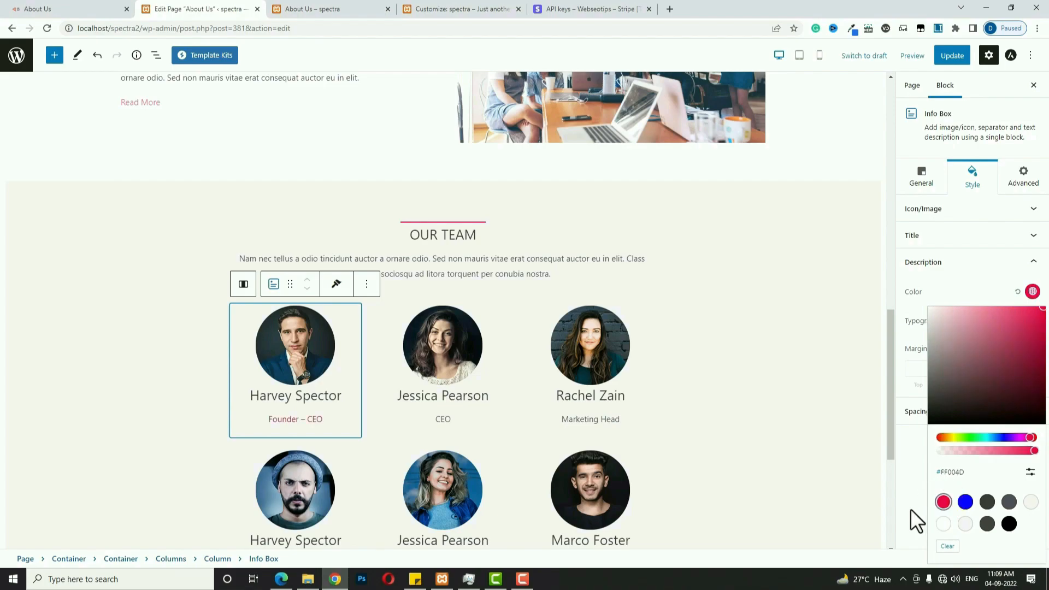
left_click(943, 207)
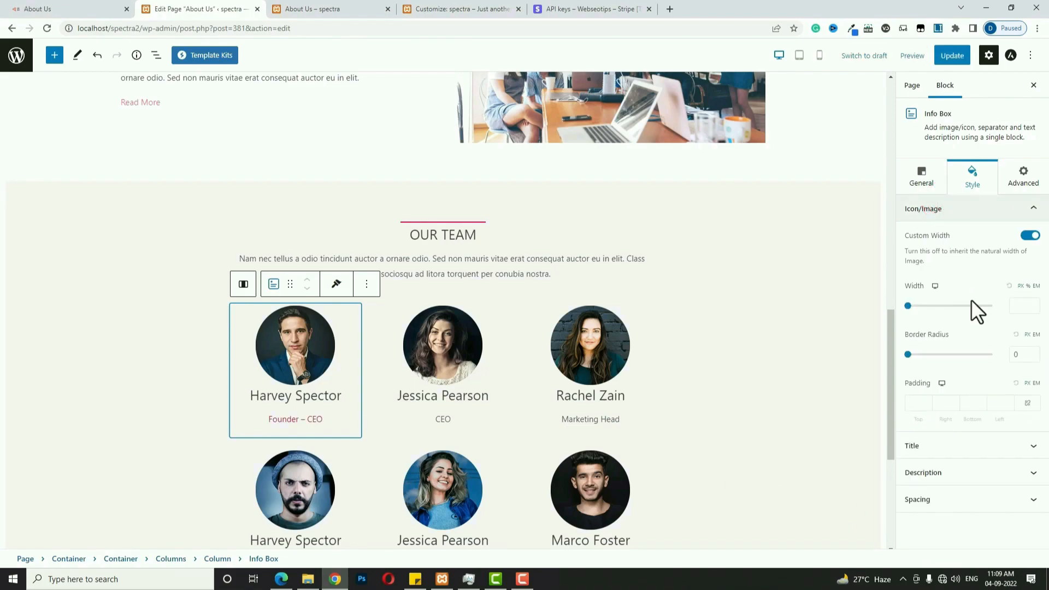
left_click(1028, 403)
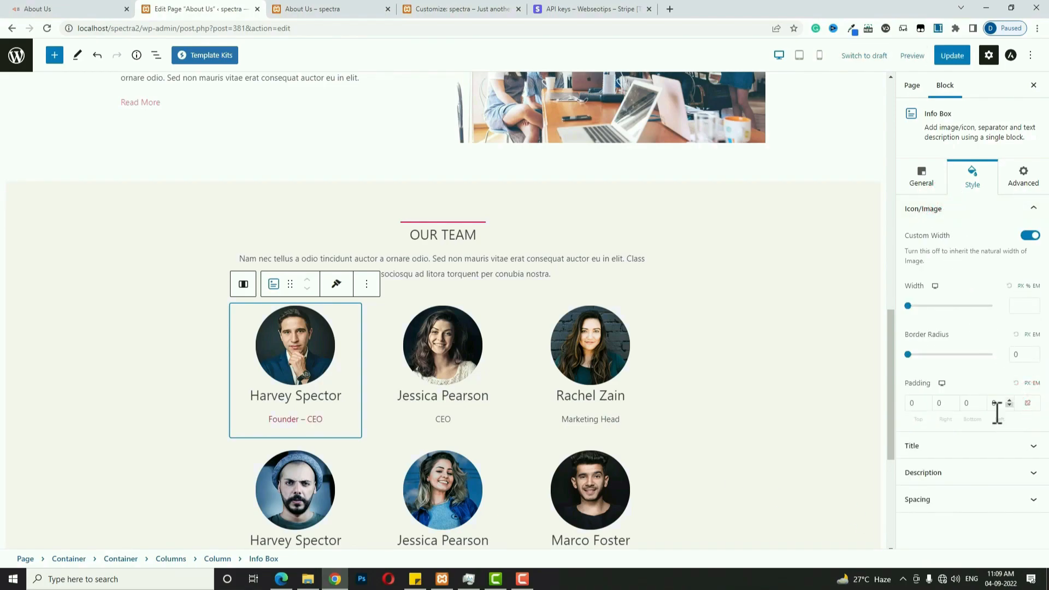
left_click(965, 403)
type("15")
Copy Harvey's info box styling and paste it onto Jessica Pearson's and Rachel Zain's boxes.
left_click(339, 338)
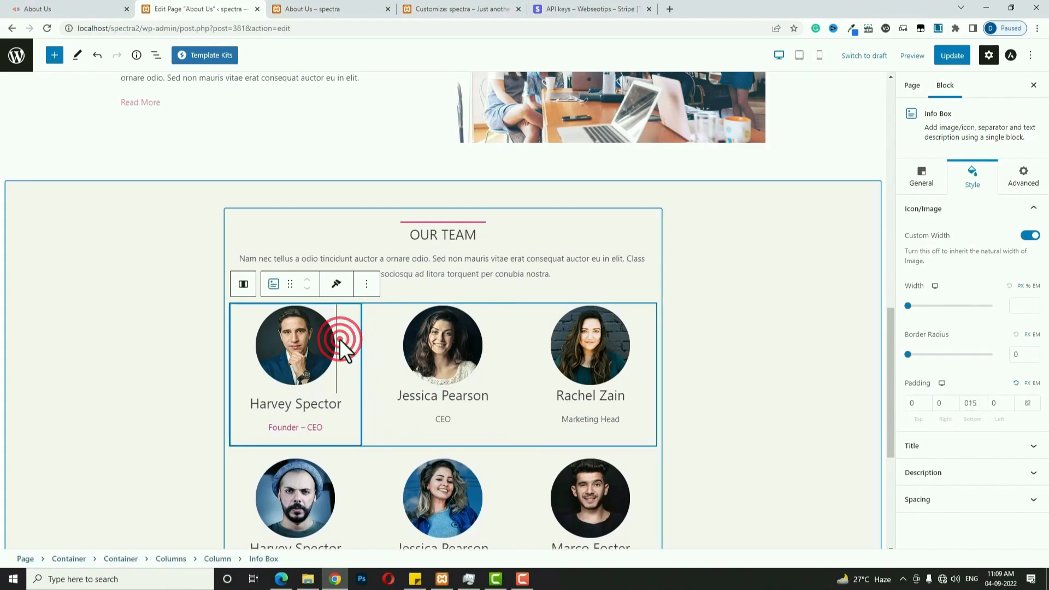
left_click(336, 286)
left_click(339, 311)
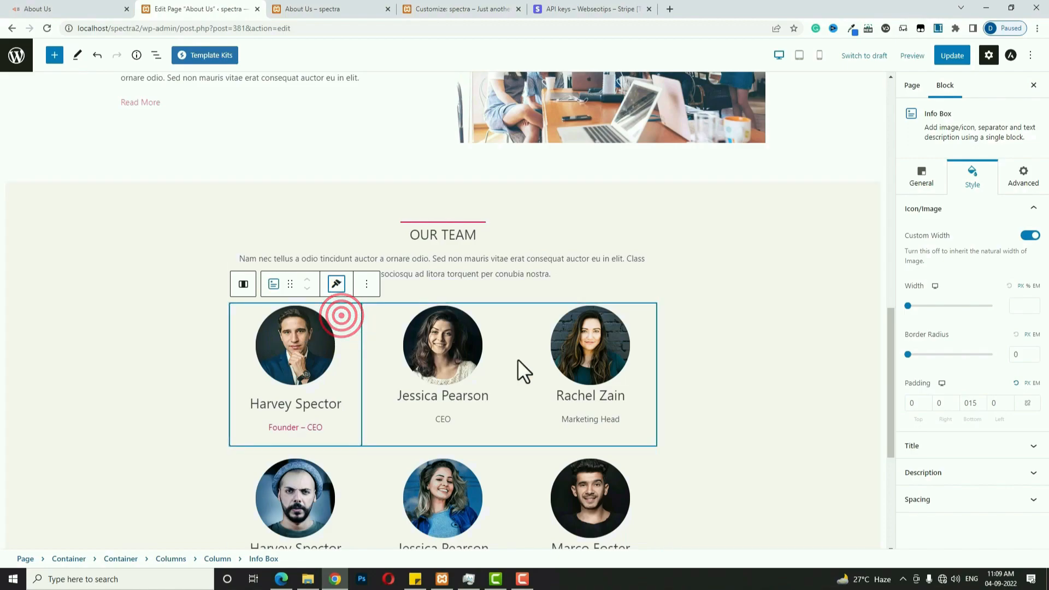
left_click(499, 368)
left_click(484, 284)
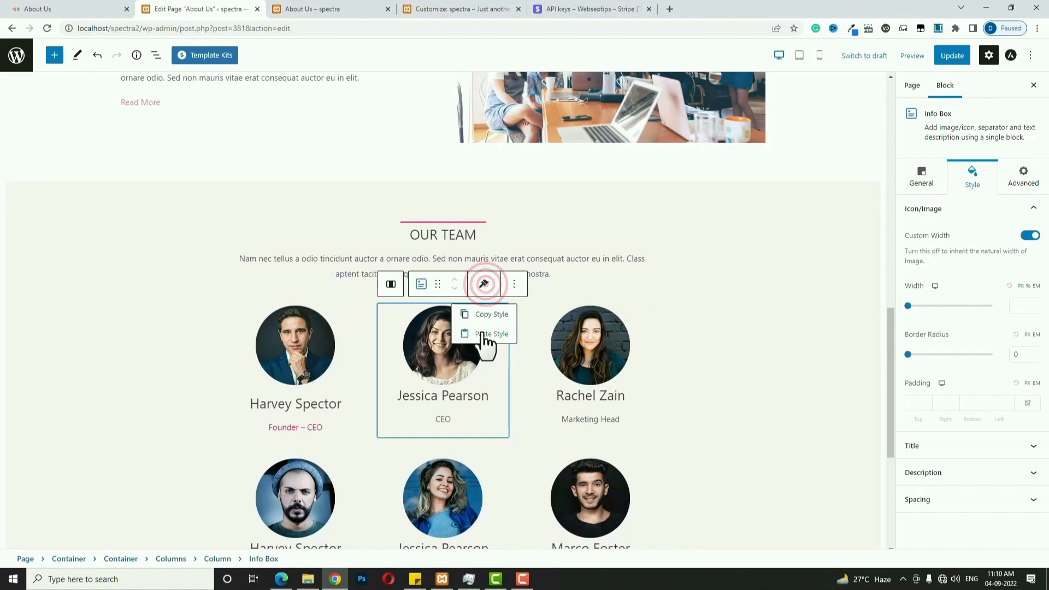
left_click(483, 334)
left_click(630, 363)
left_click(631, 284)
left_click(627, 335)
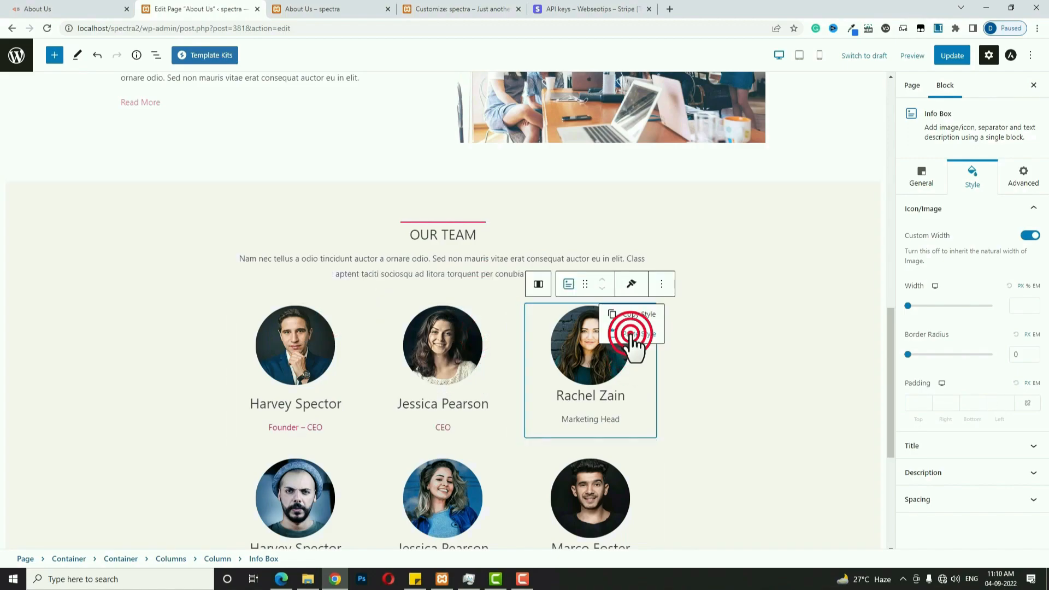
left_click(353, 496)
left_click(337, 435)
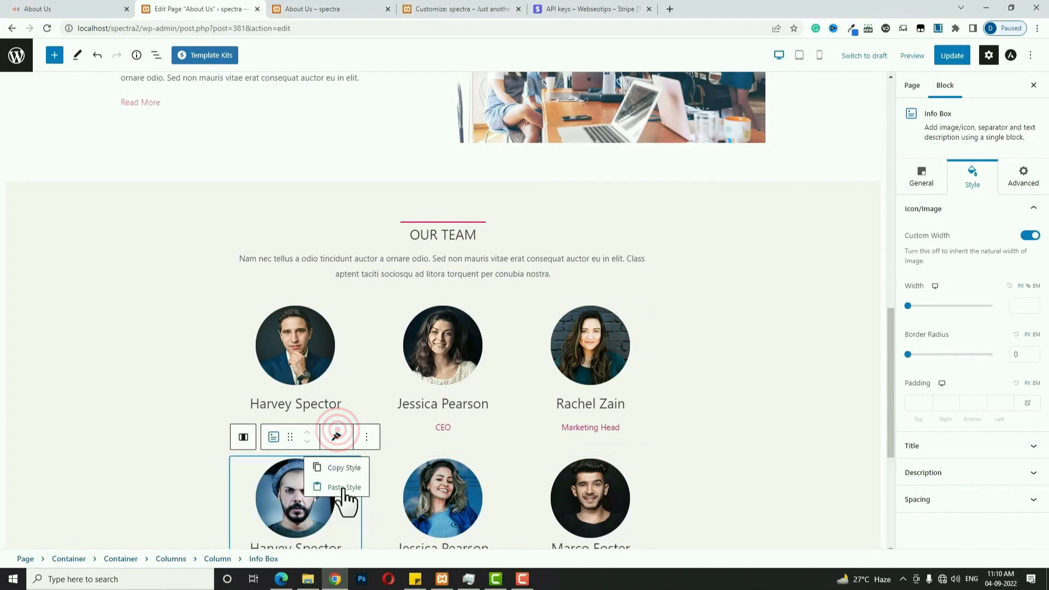
left_click(345, 488)
left_click(628, 475)
left_click(628, 437)
left_click(633, 487)
Check the About Us page on the live site, then return to the editor.
scroll(743, 483, "down", 3)
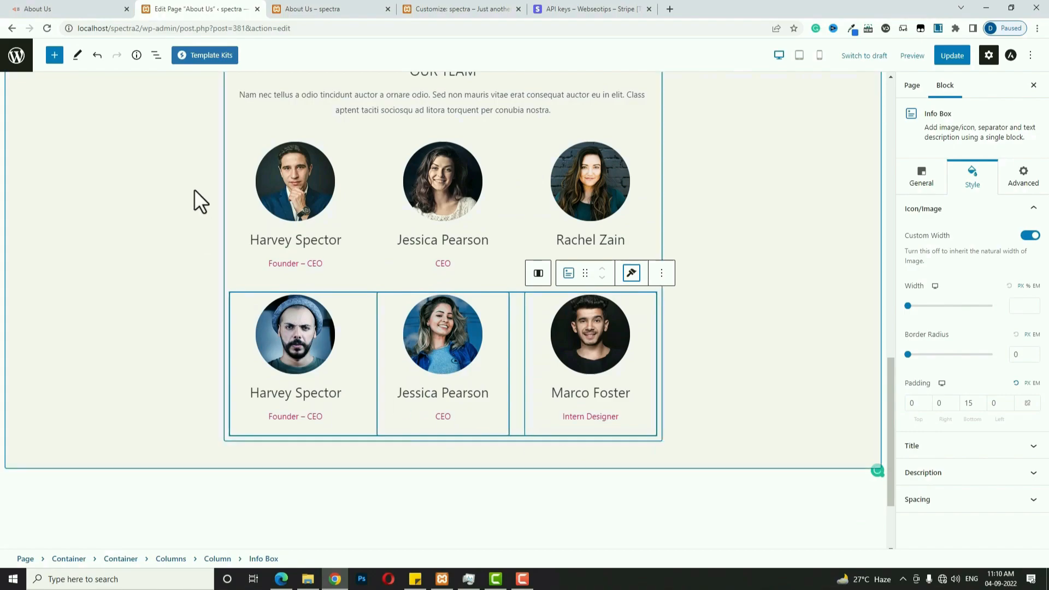
left_click(86, 10)
scroll(548, 389, "down", 4)
scroll(549, 387, "down", 4)
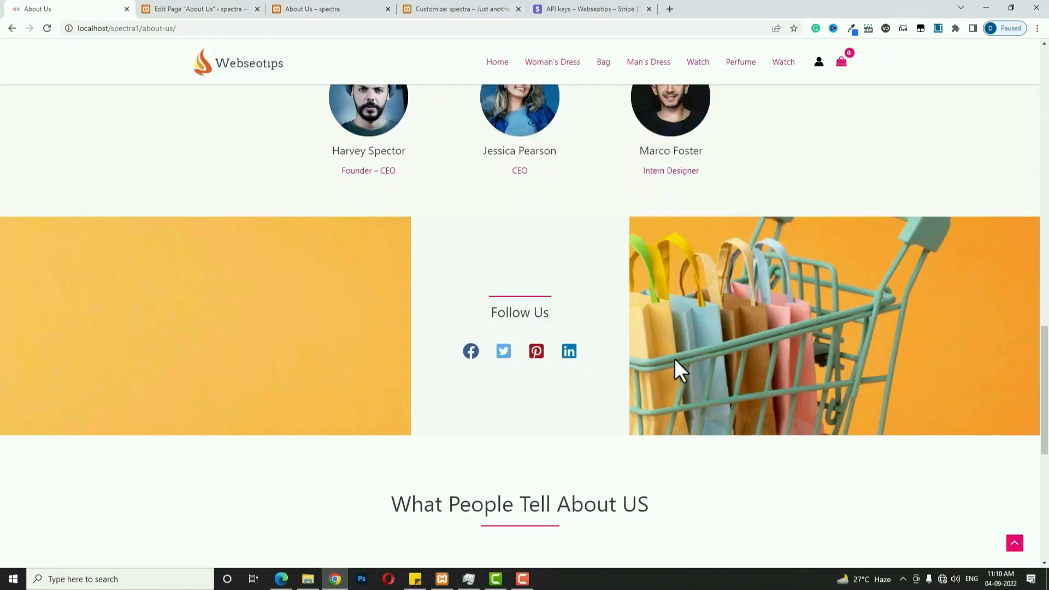
key("ctrl+Tab")
Insert a single-column container below the team grid with the orange shopping-cart background image.
left_click(719, 467)
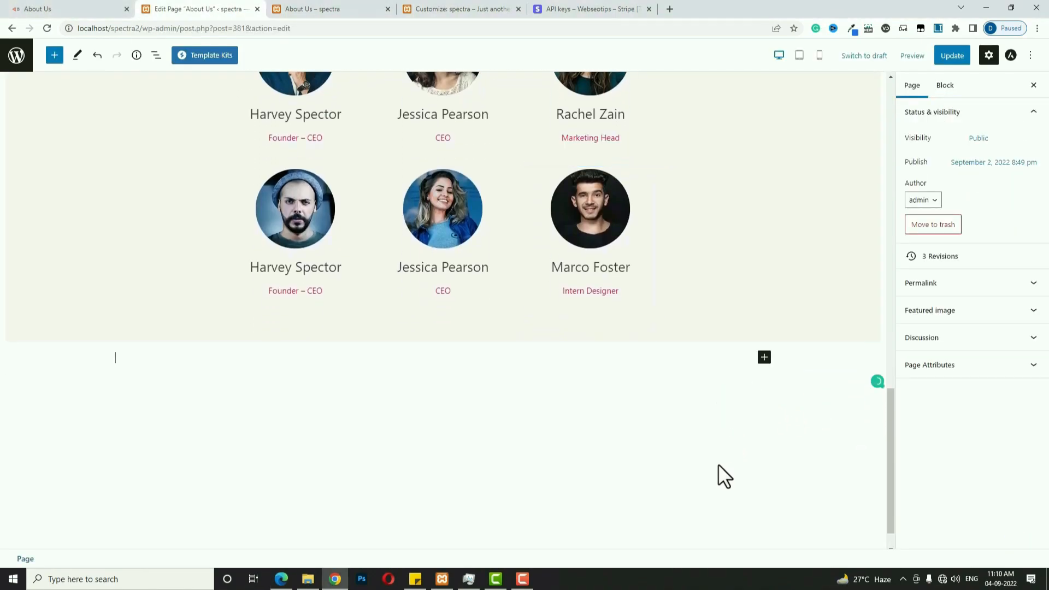
left_click(765, 358)
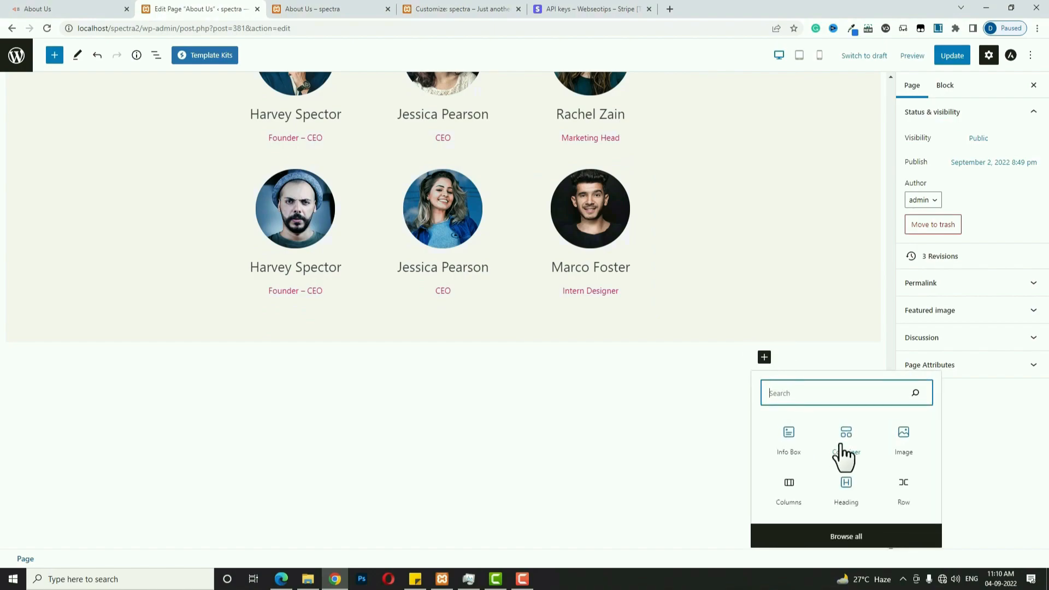
left_click(841, 445)
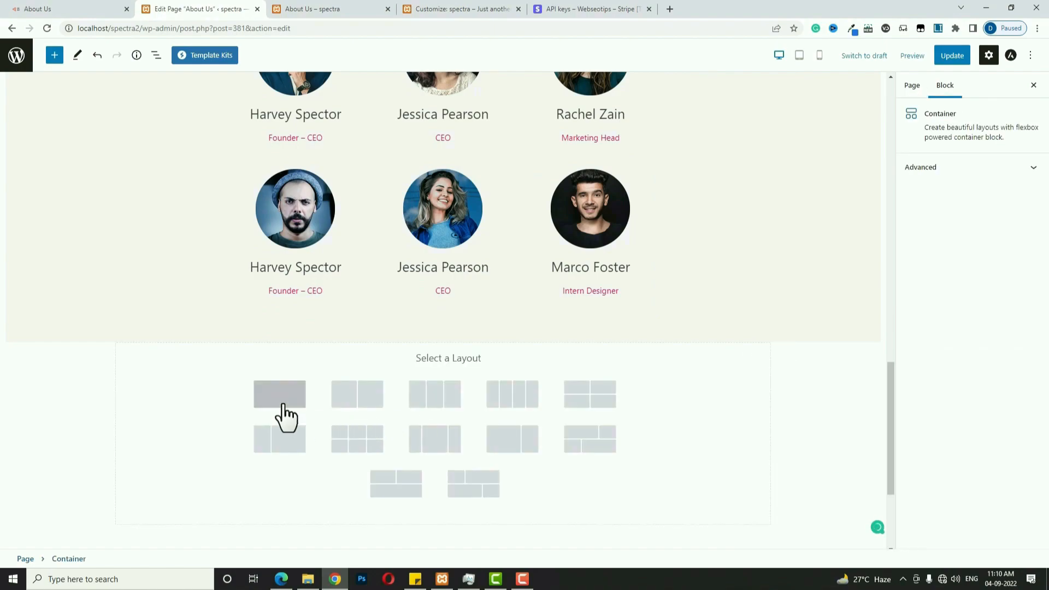
left_click(283, 404)
left_click(972, 176)
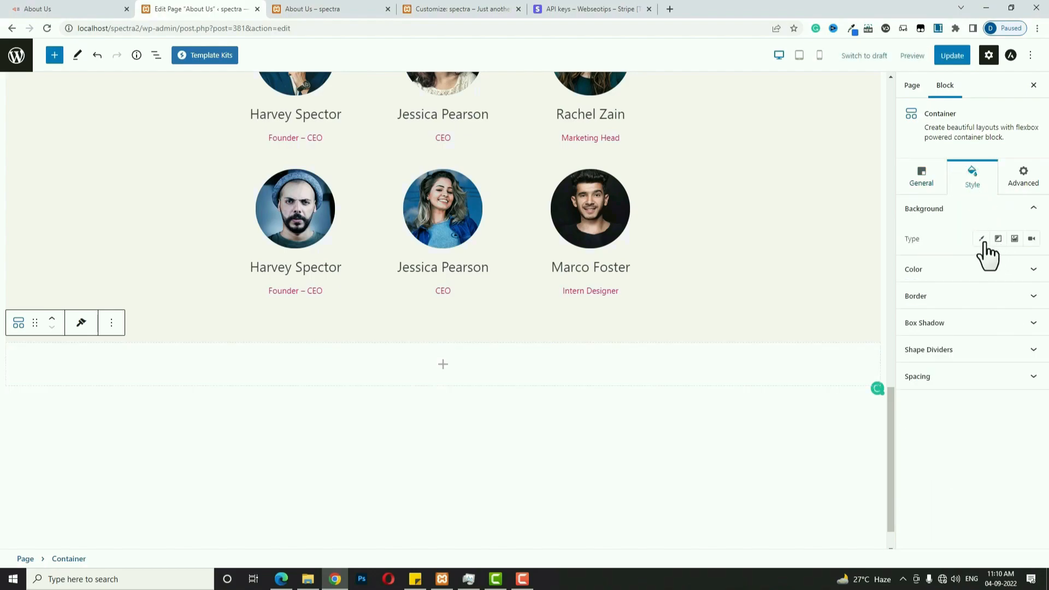
left_click(1014, 239)
left_click(997, 308)
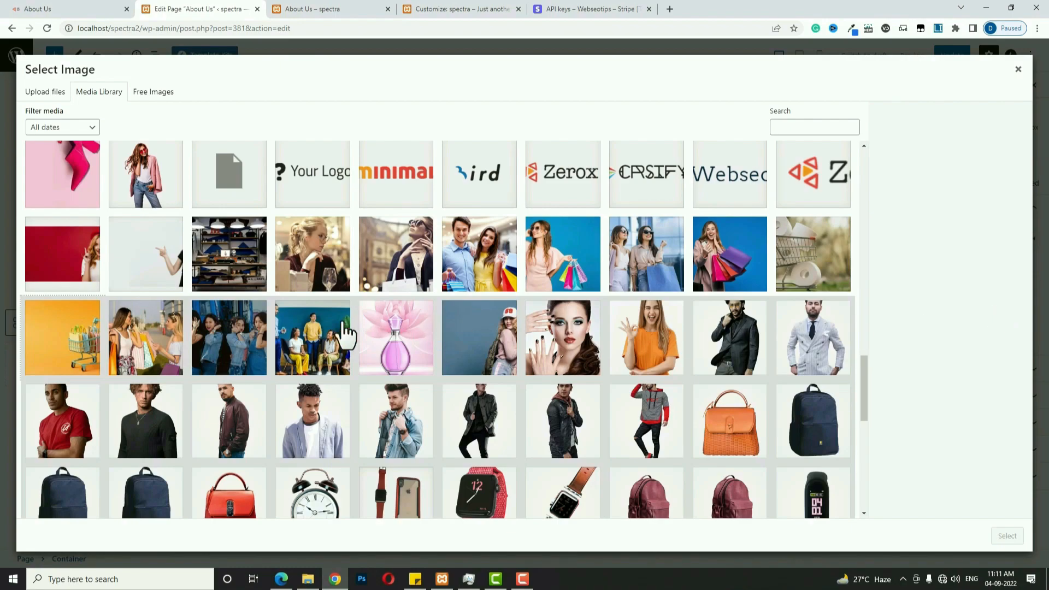
left_click(40, 326)
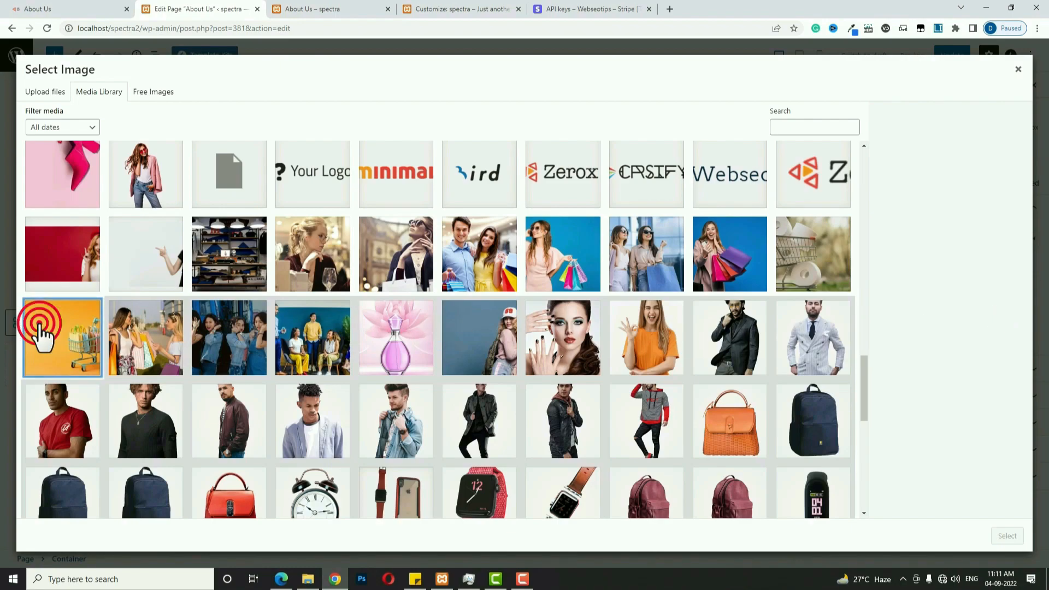
left_click(1008, 536)
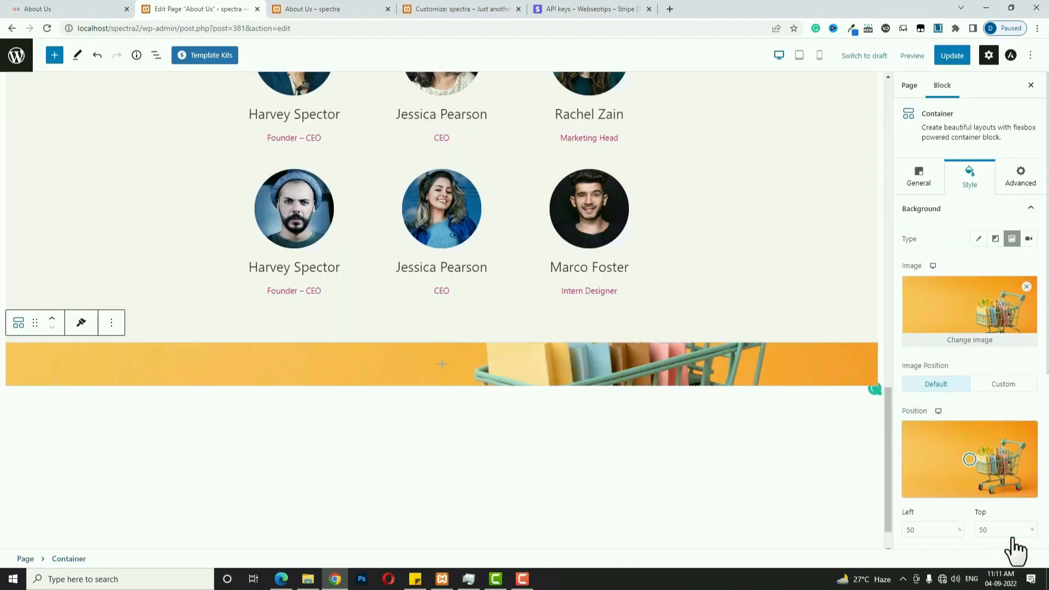
Set the container's minimum height to 400, background attachment Fixed, and top position 0.
left_click(908, 176)
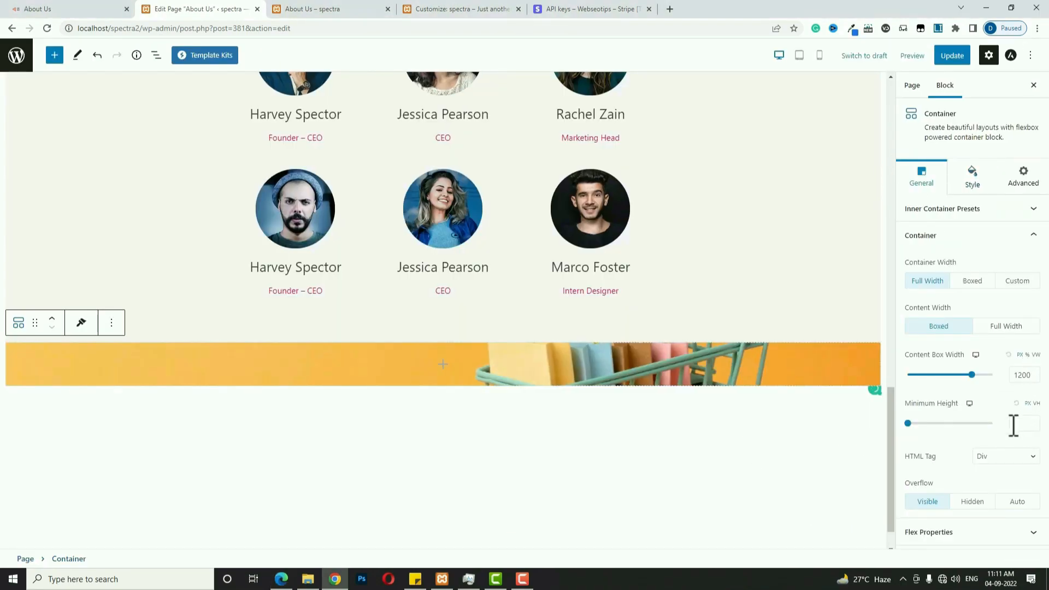
left_click(1026, 429)
type("400")
left_click(973, 176)
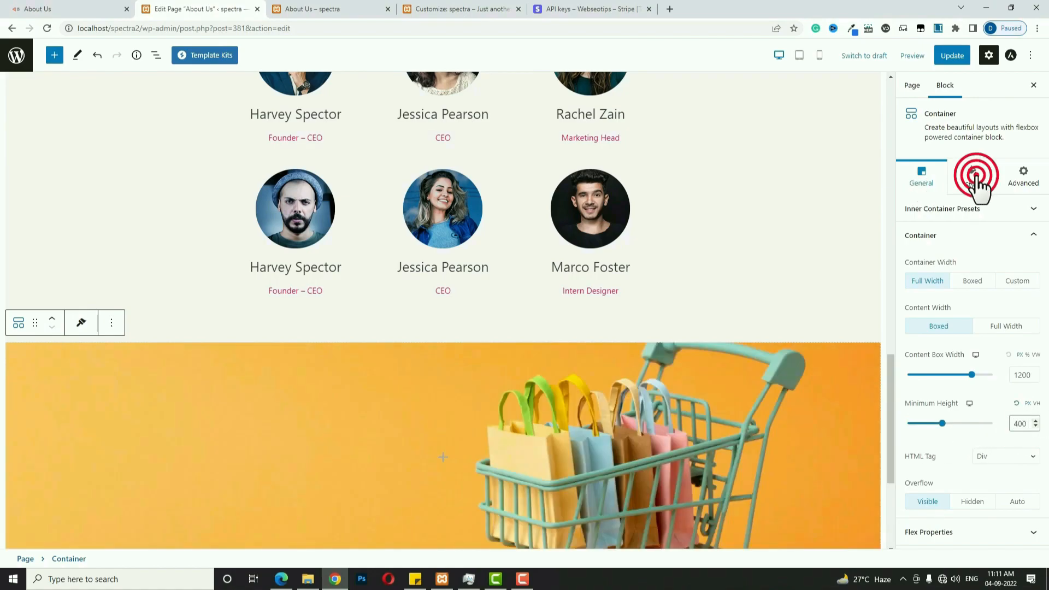
scroll(959, 415, "down", 3)
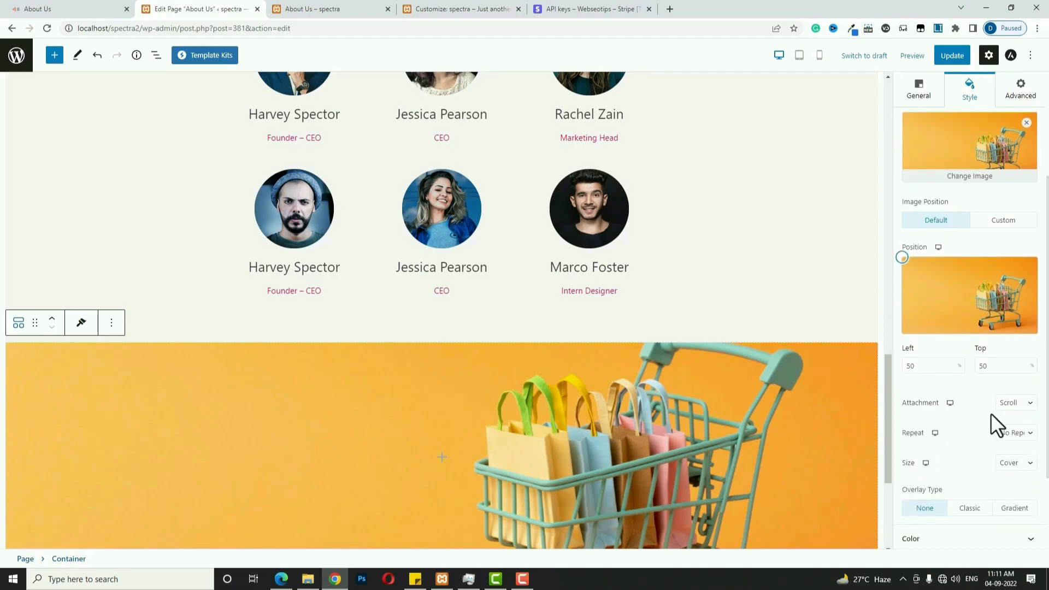
left_click(1024, 411)
left_click(1015, 421)
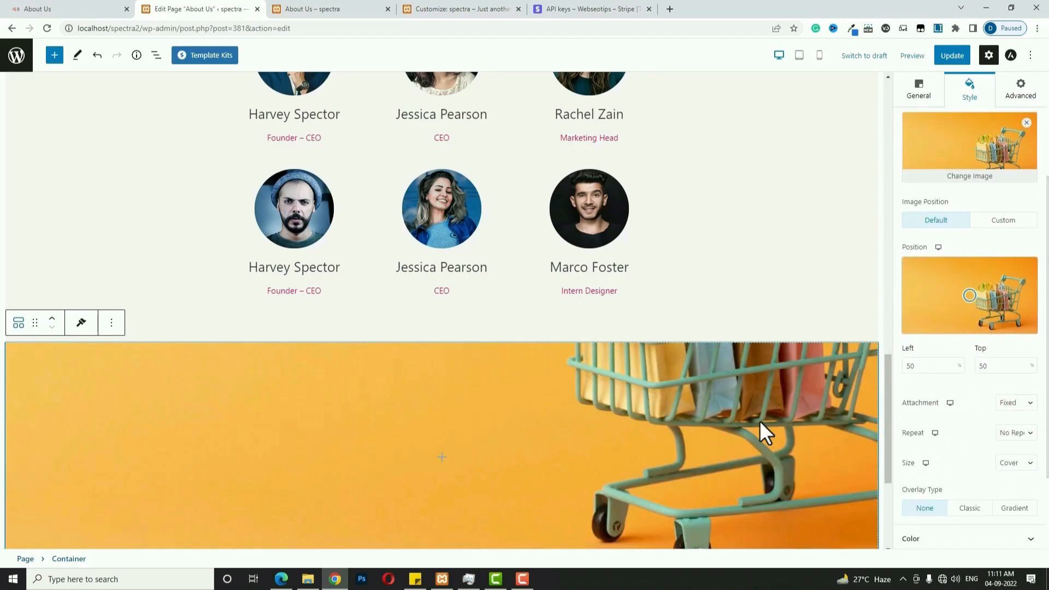
double_click(984, 365)
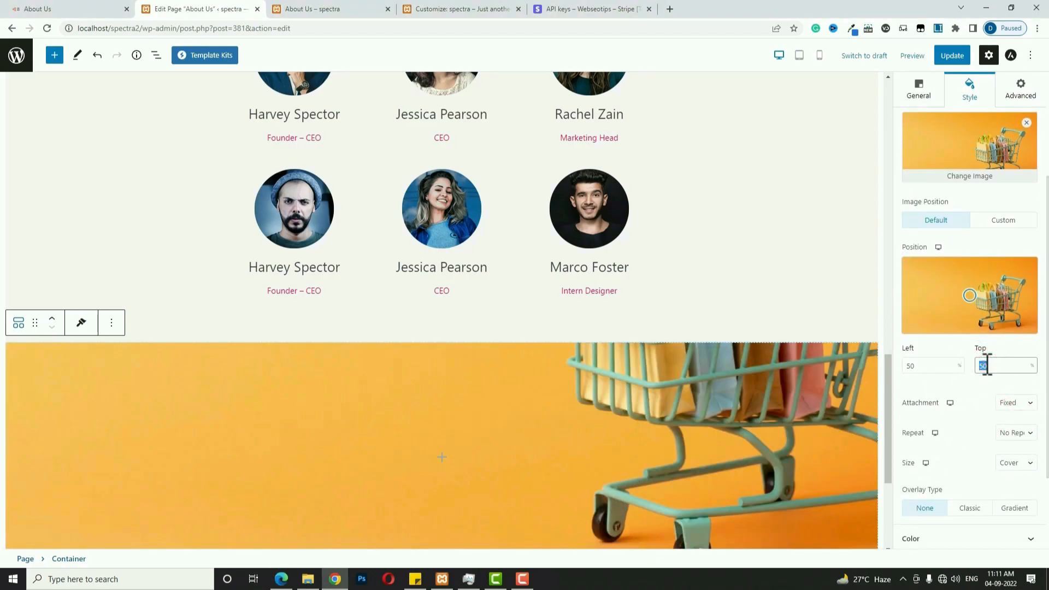
type("0")
left_click(440, 466)
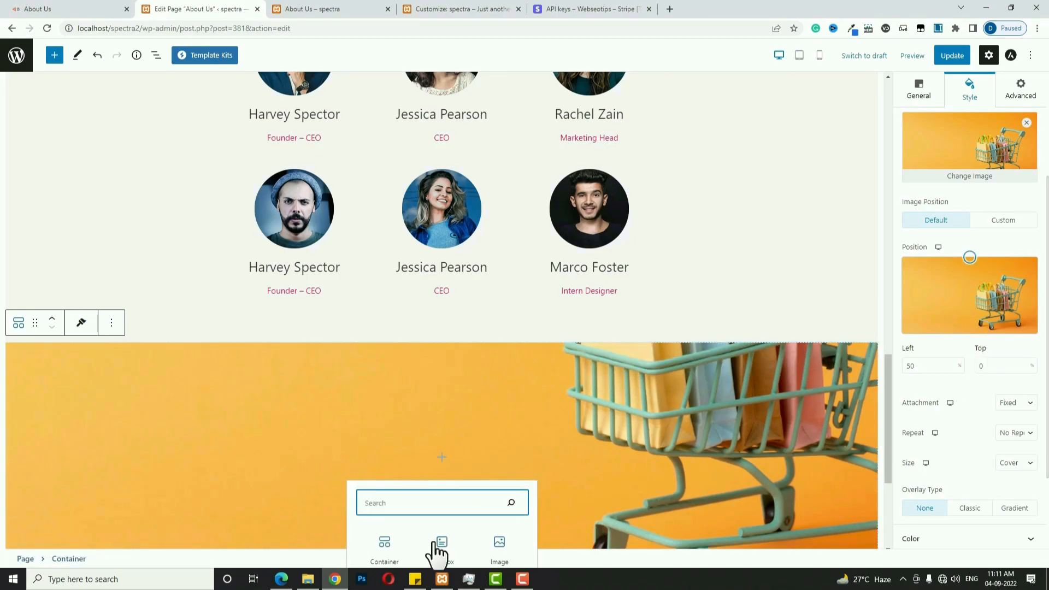
Add an inner container with minimum height 400 and custom width 400.
left_click(389, 545)
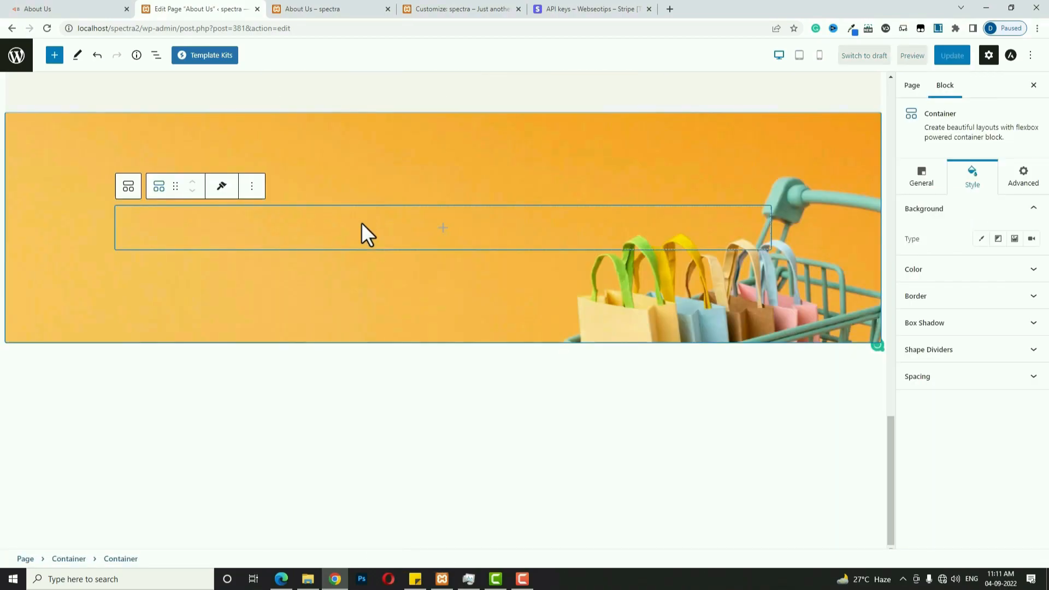
left_click(919, 185)
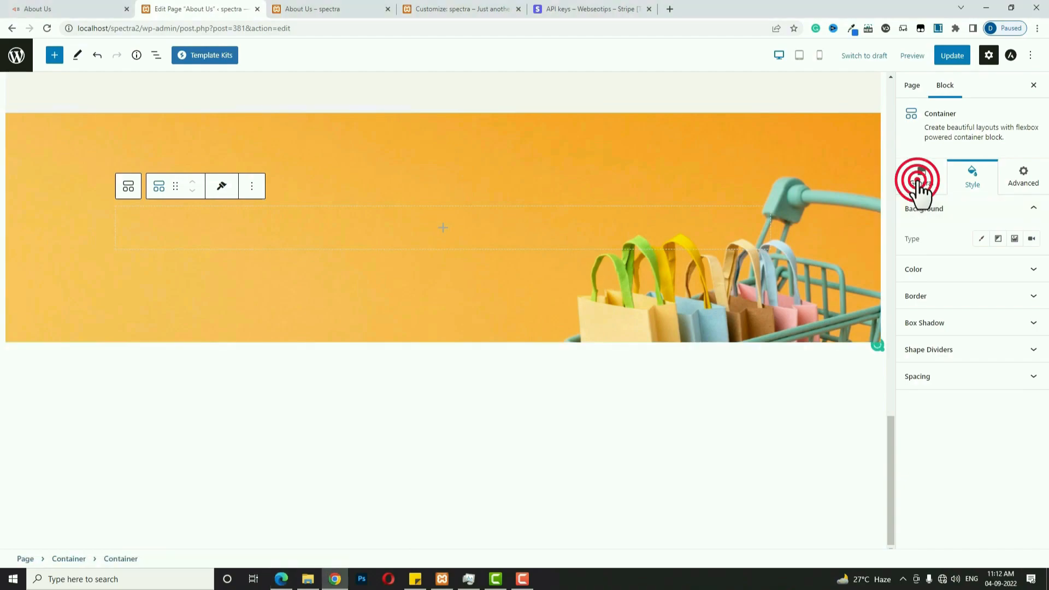
left_click(985, 210)
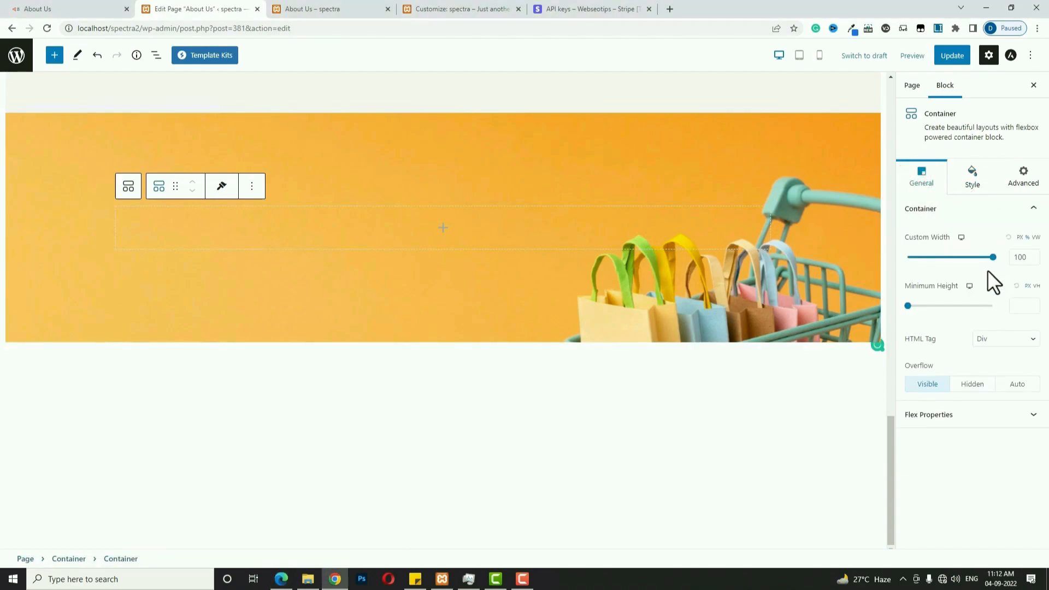
left_click(1020, 304)
type("400")
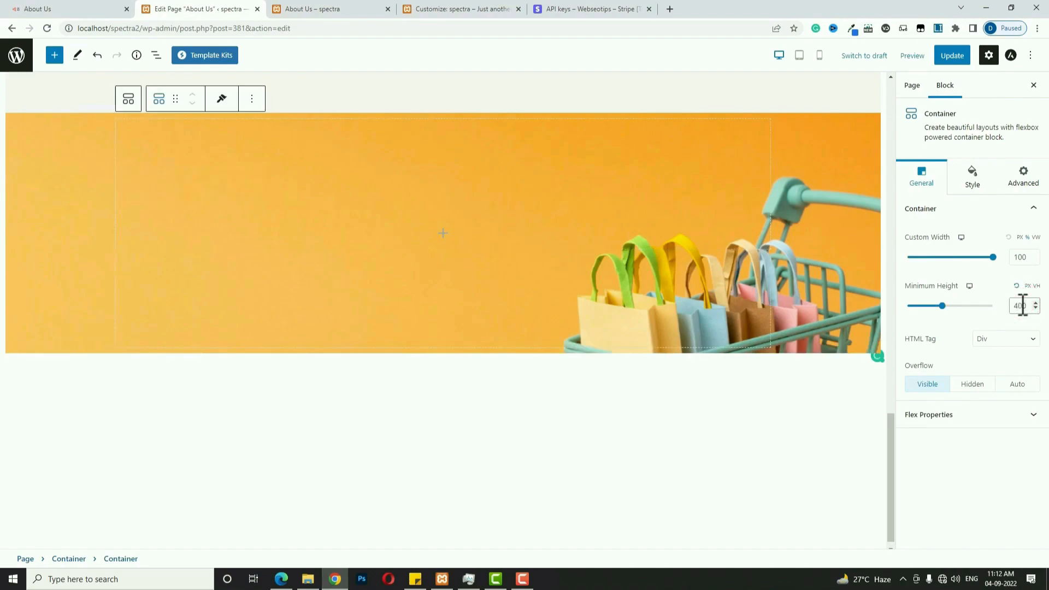
double_click(1020, 257)
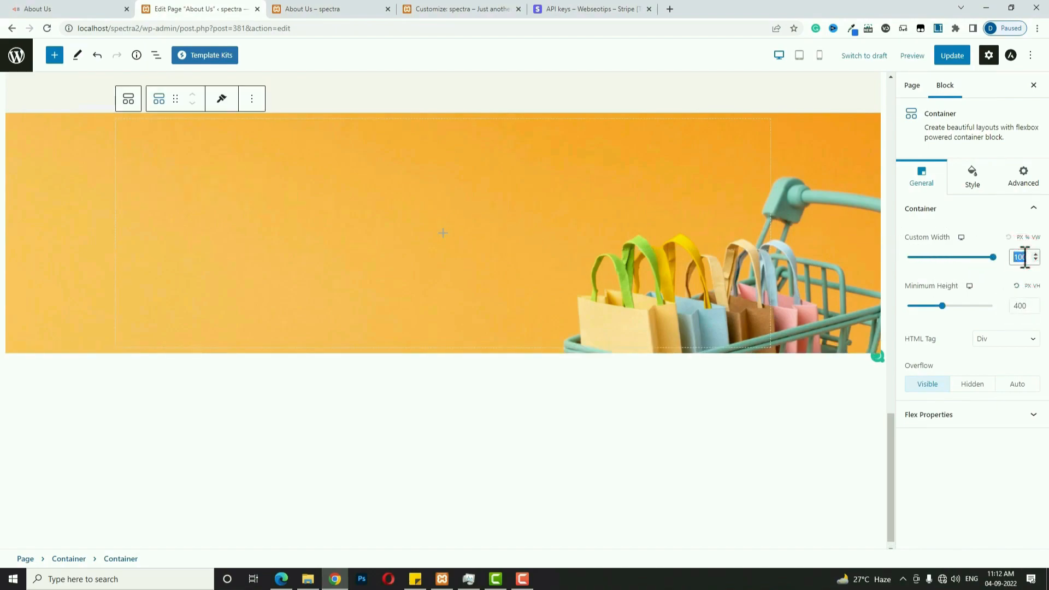
type("400")
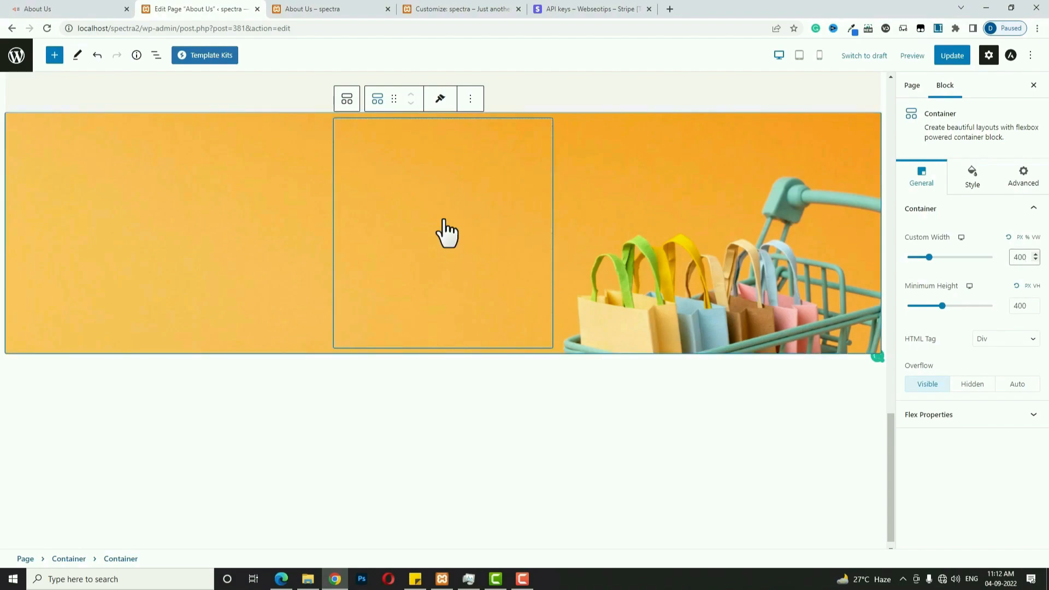
Give the inner container a near-white #F8F8F8 classic background.
left_click(963, 176)
left_click(981, 239)
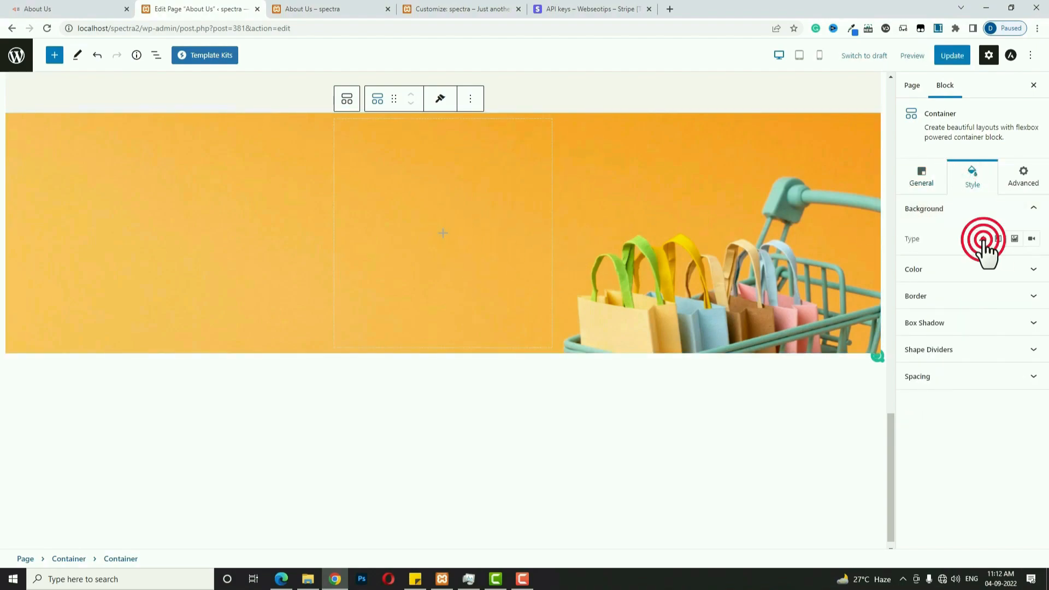
left_click(1031, 268)
left_click(930, 293)
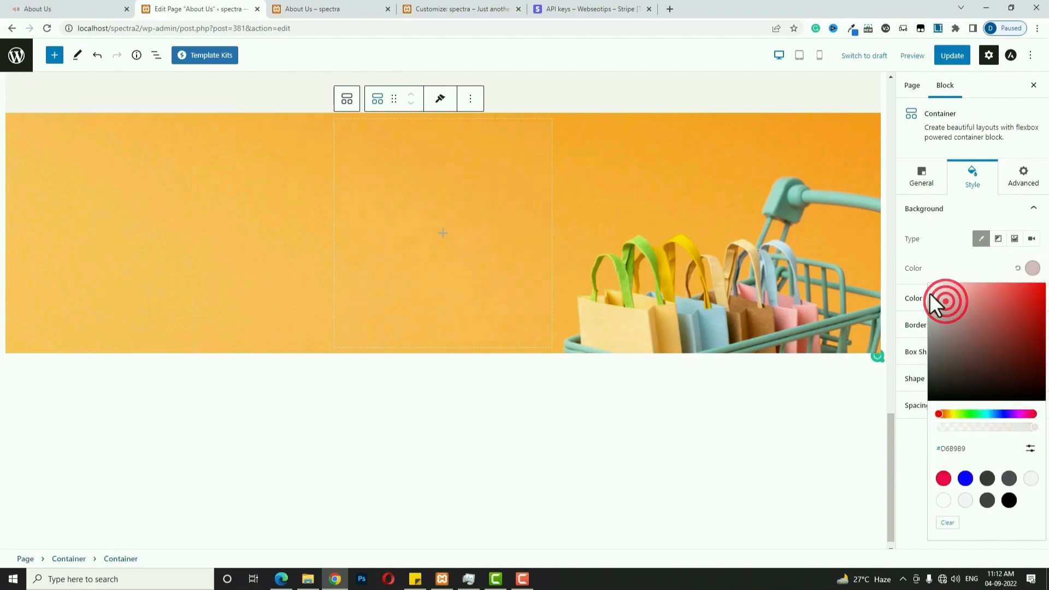
left_click(931, 287)
left_click(730, 478)
Set the orange section's padding to 0 on desktop and tablet, leaving mobile at 10.
left_click(142, 240)
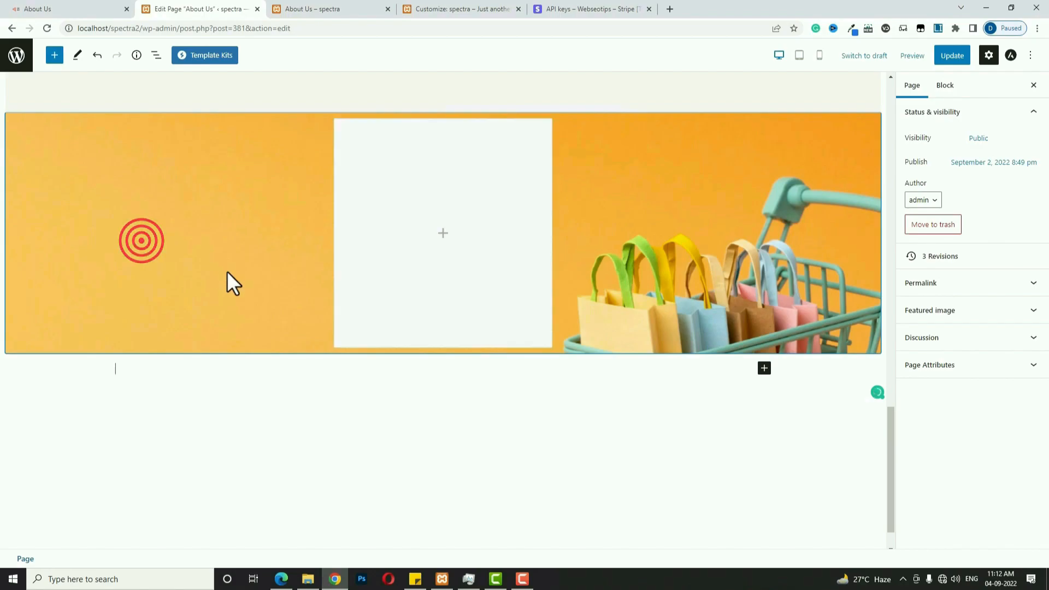
left_click(80, 225)
scroll(963, 353, "down", 3)
scroll(984, 360, "down", 3)
left_click(946, 529)
left_click(910, 456)
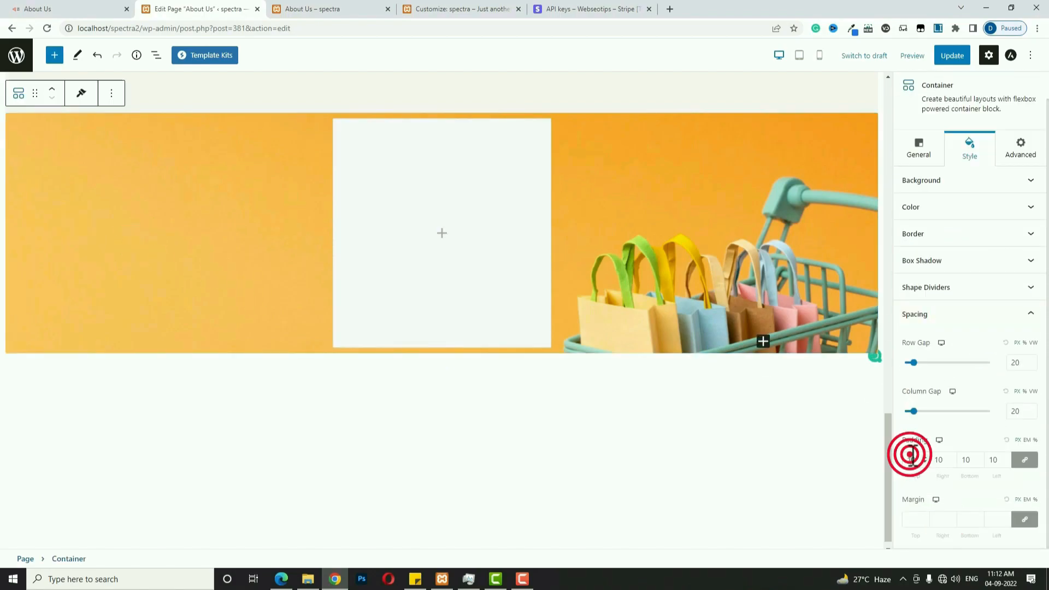
type("0")
left_click(940, 441)
left_click(944, 442)
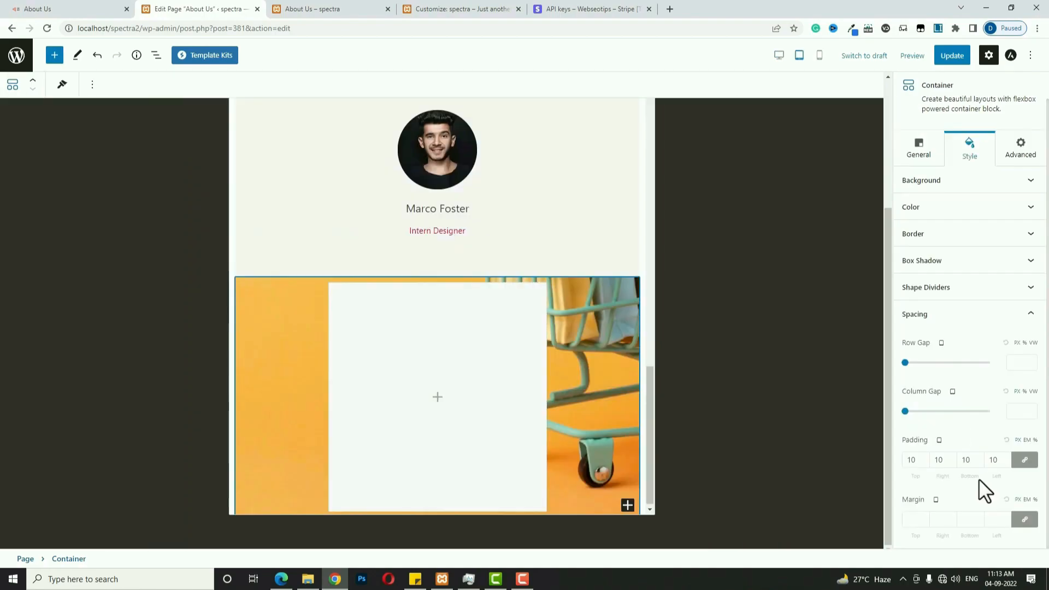
double_click(914, 464)
type("0")
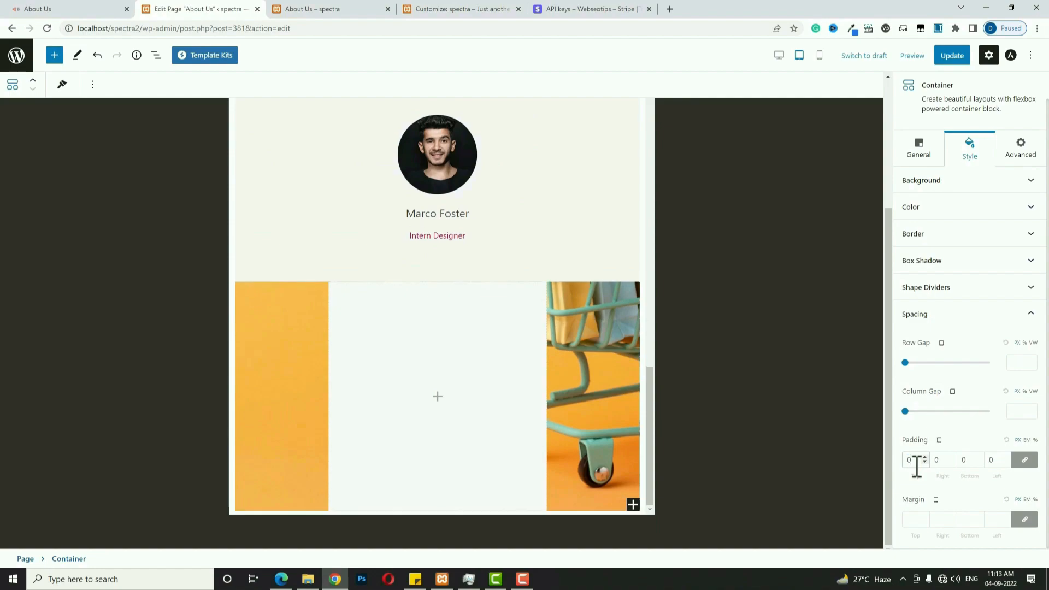
left_click(937, 441)
left_click(960, 441)
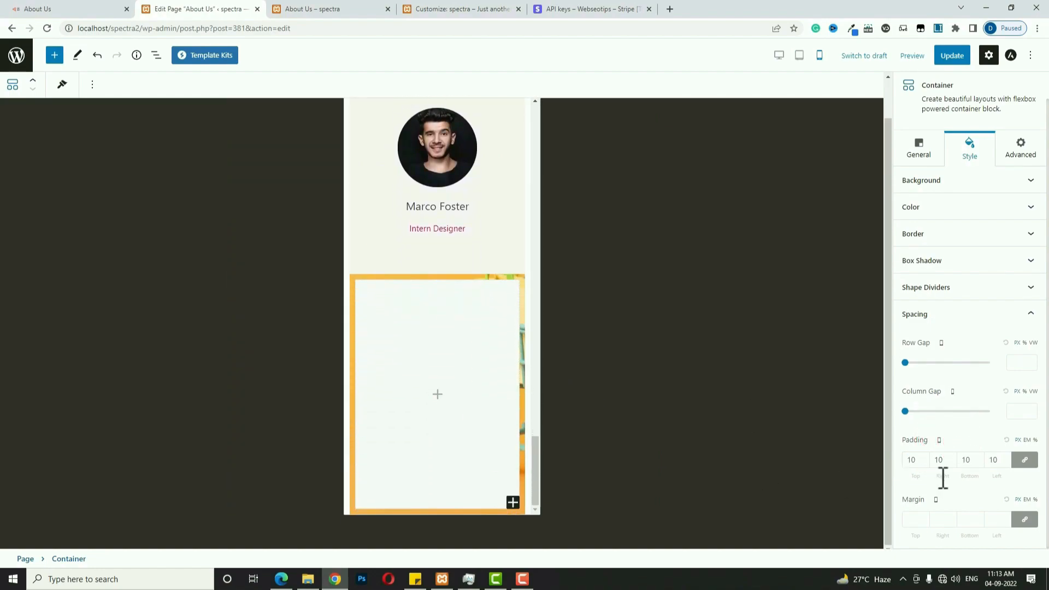
left_click(779, 55)
scroll(647, 363, "down", 15)
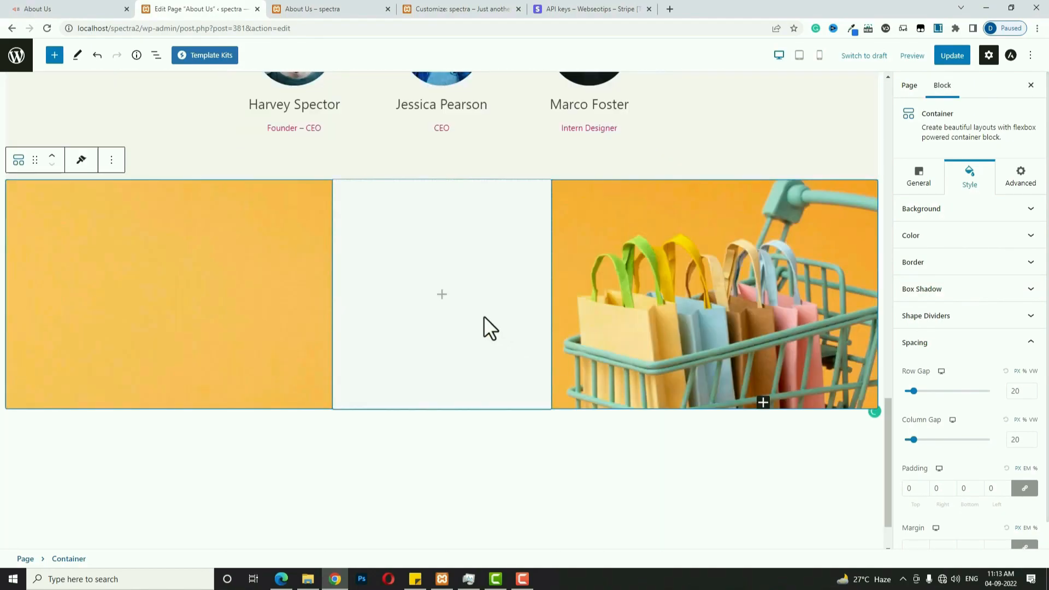
Add a no-icon info box in the middle column titled 'Follow Us' with its description removed.
left_click(443, 295)
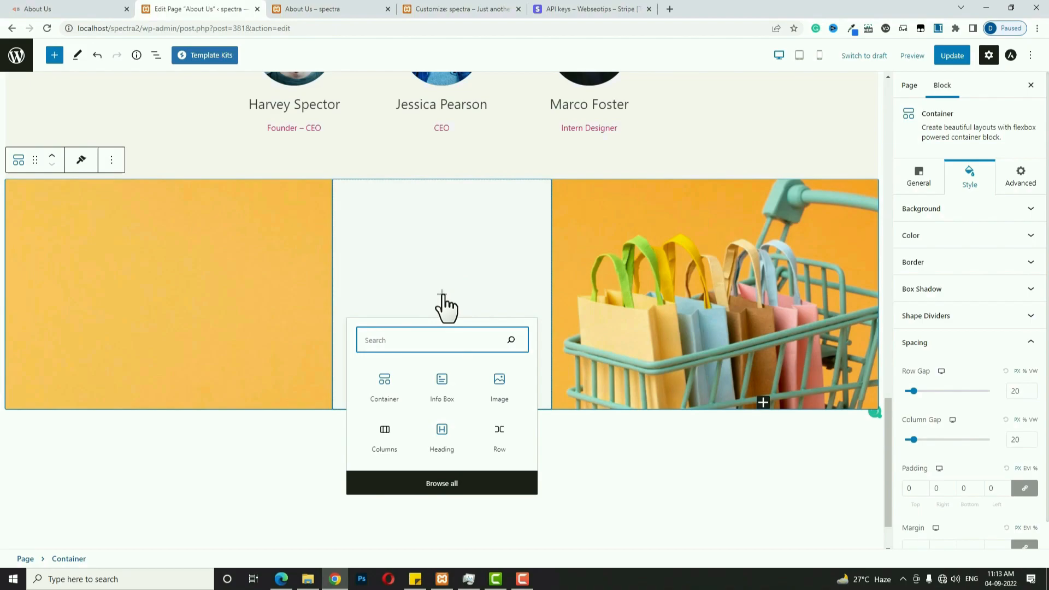
left_click(444, 382)
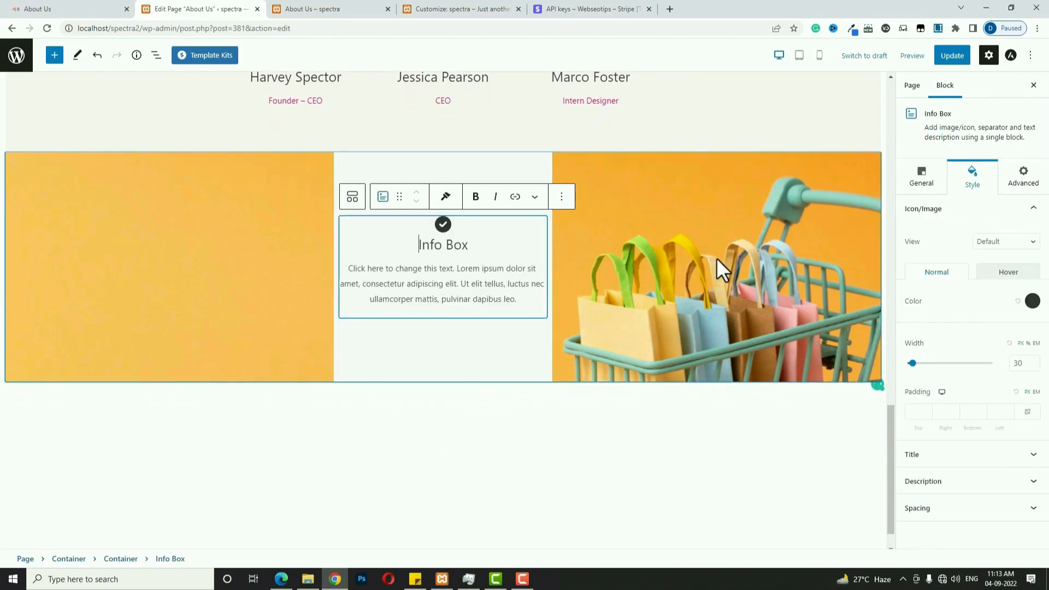
left_click(927, 181)
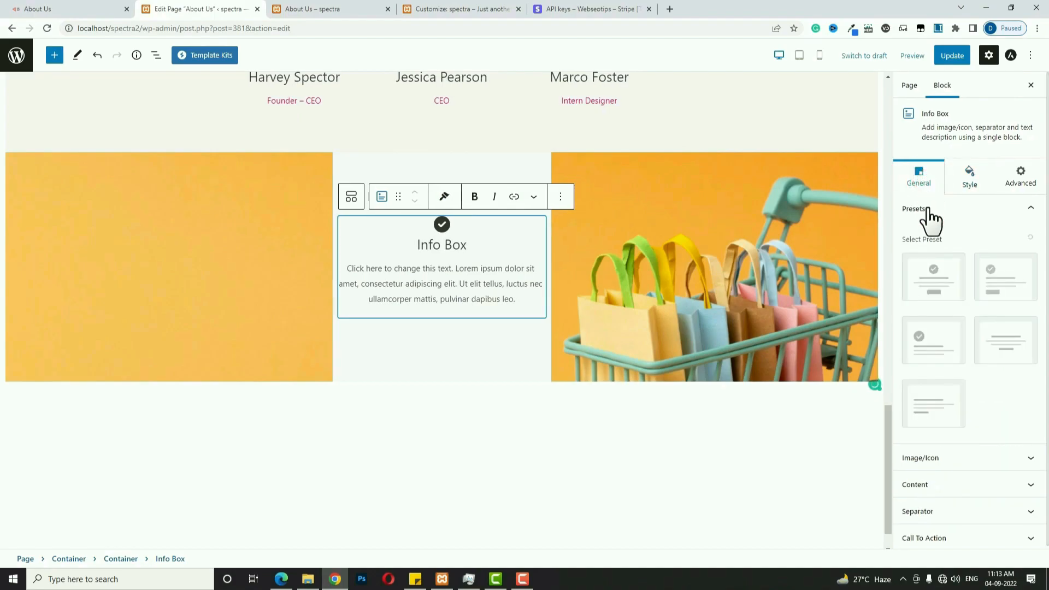
left_click(1010, 353)
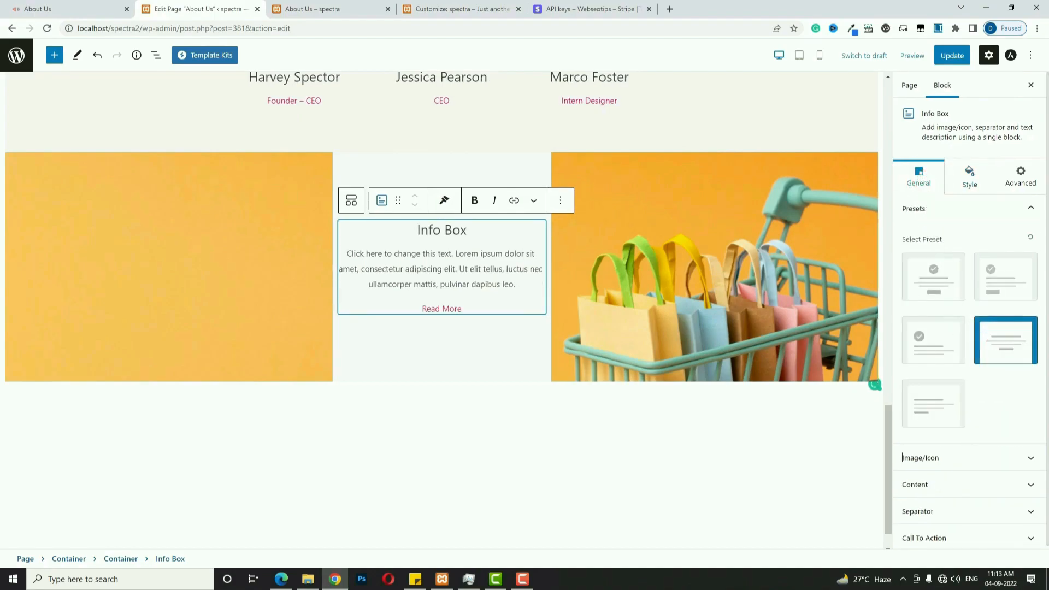
triple_click(452, 230)
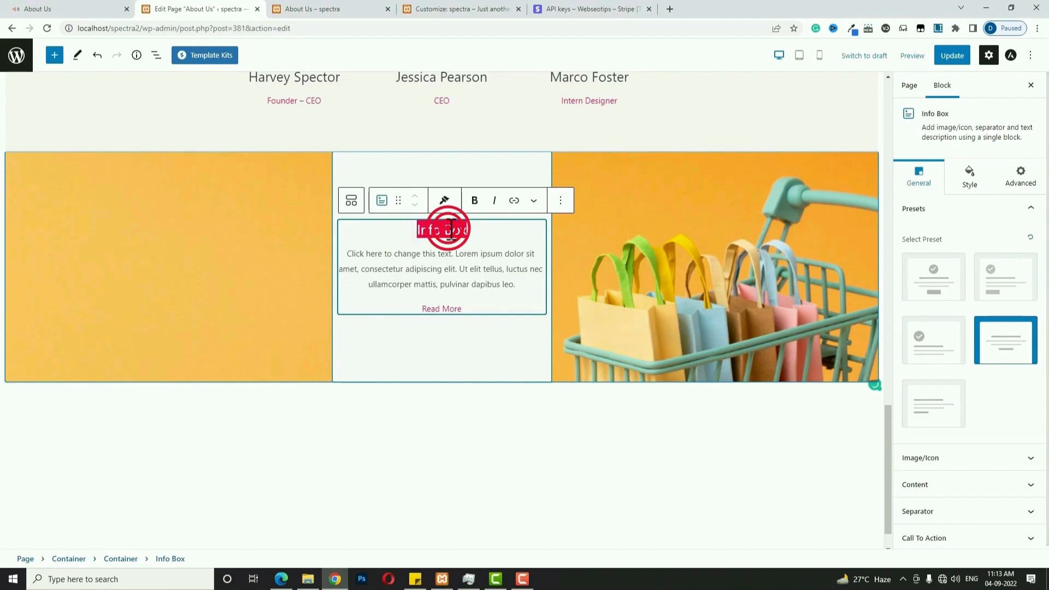
type("Follow Us")
triple_click(453, 268)
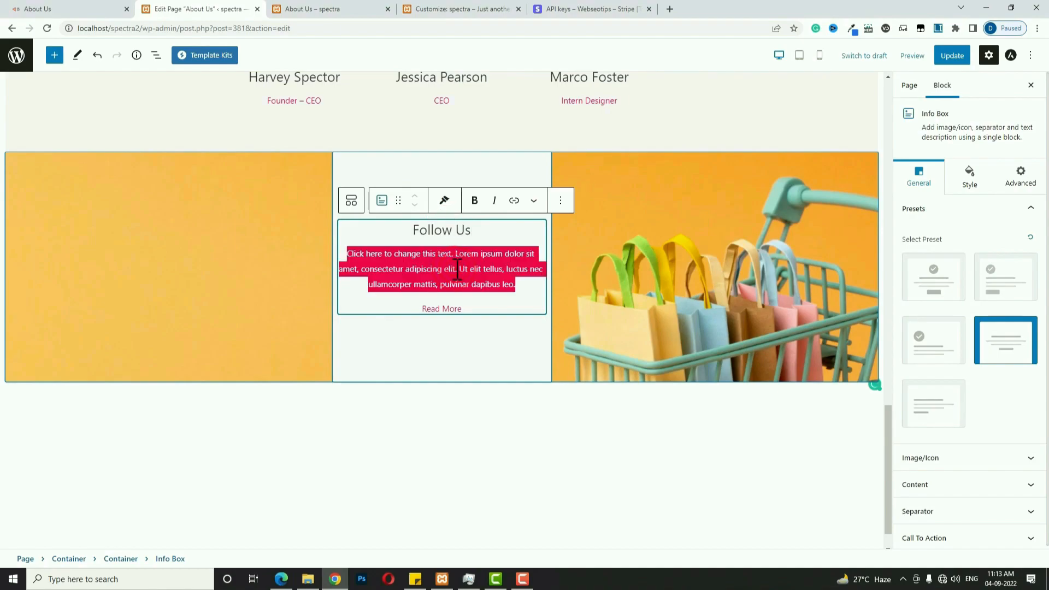
key("BackSpace")
left_click(445, 277)
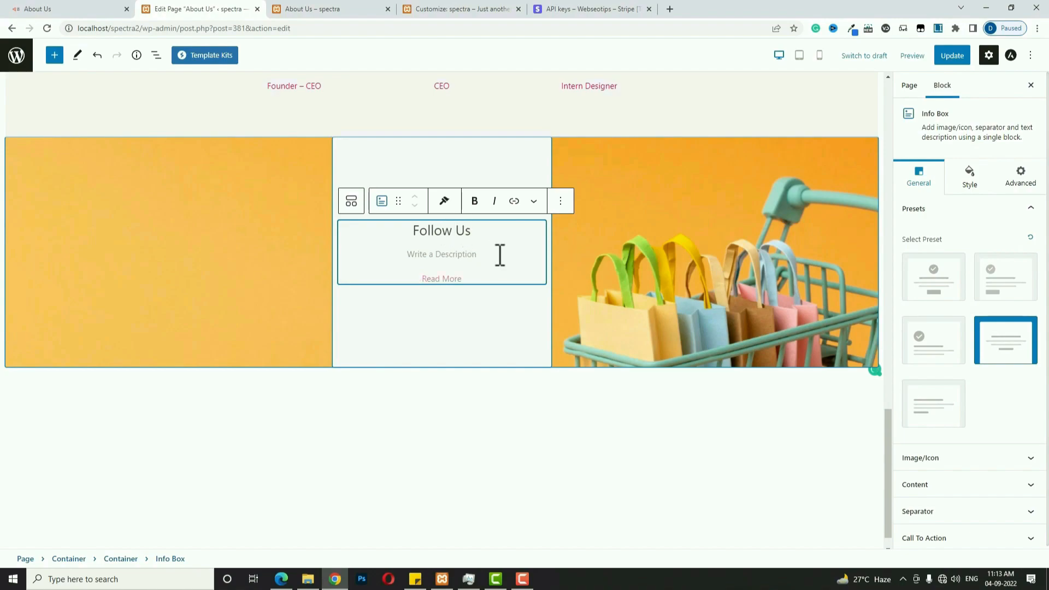
Add a solid separator positioned After Icon/Image, above the title.
left_click(979, 510)
left_click(1024, 322)
left_click(1004, 346)
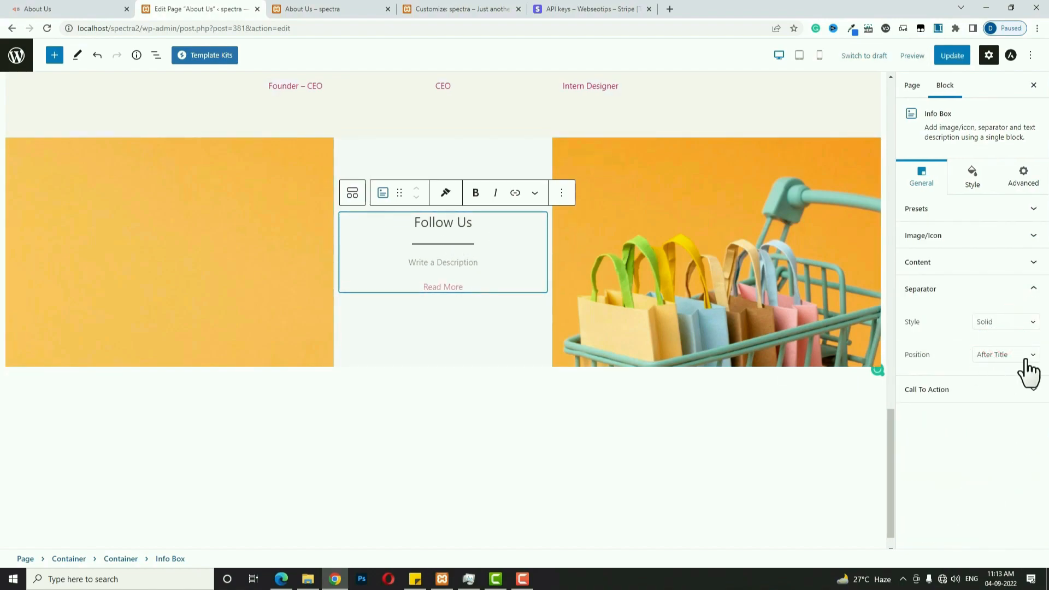
left_click(1024, 357)
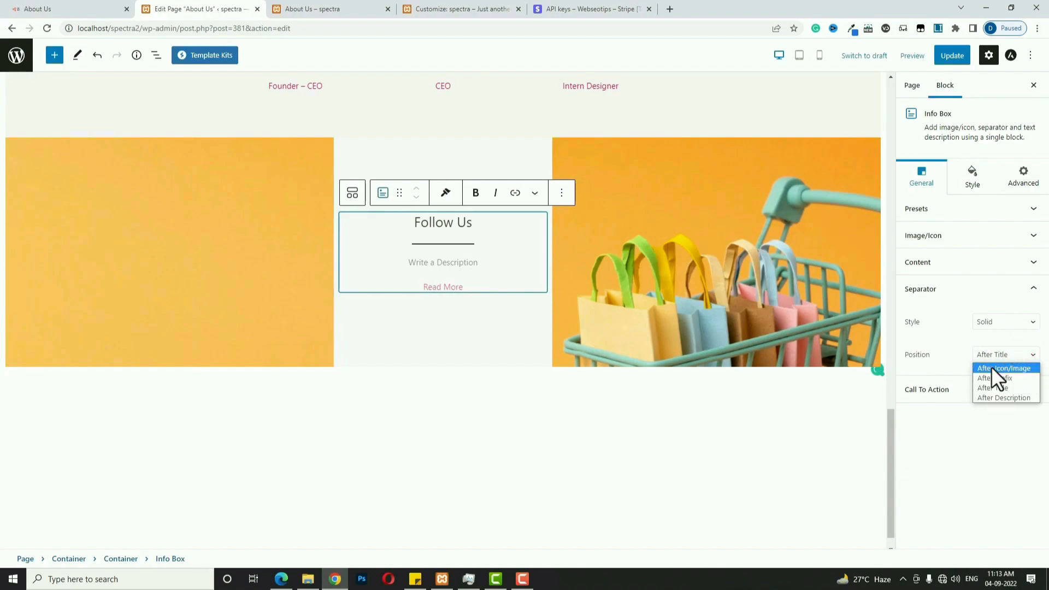
left_click(992, 367)
Colour the separator red and set its width to 15.
left_click(970, 179)
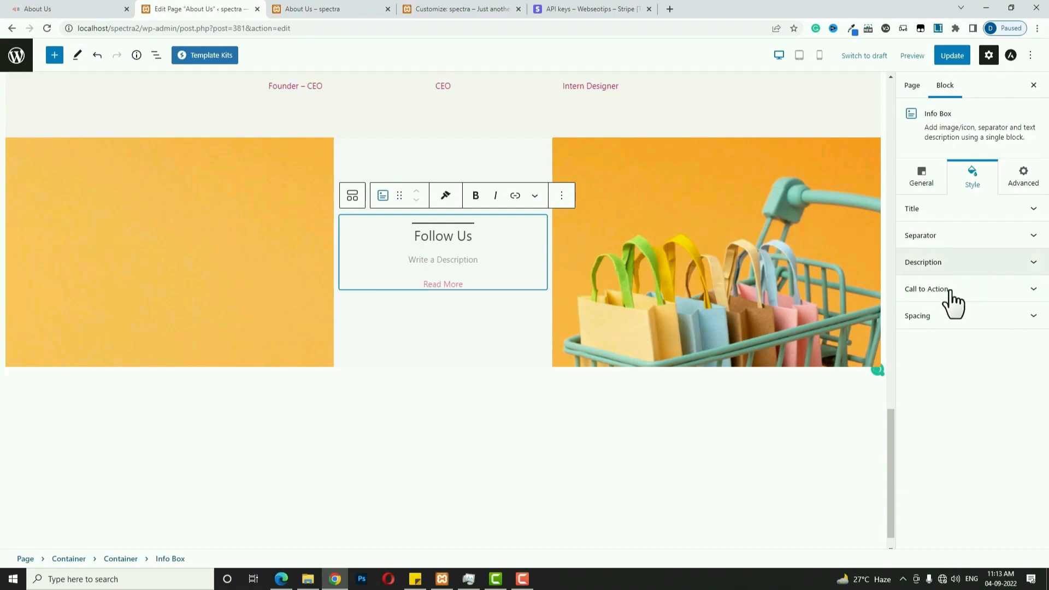
left_click(952, 235)
left_click(1033, 363)
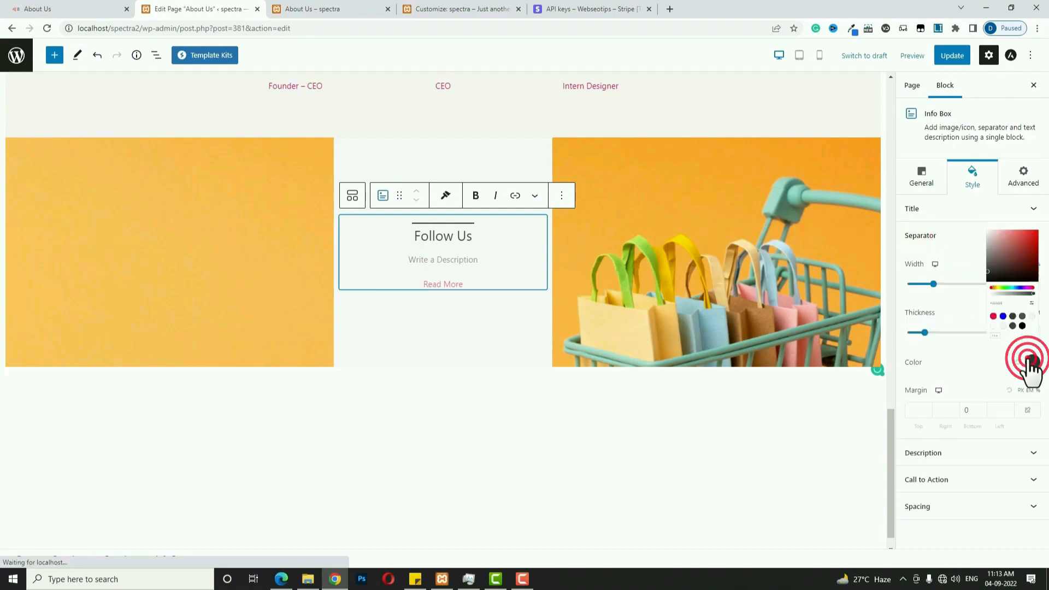
left_click(945, 285)
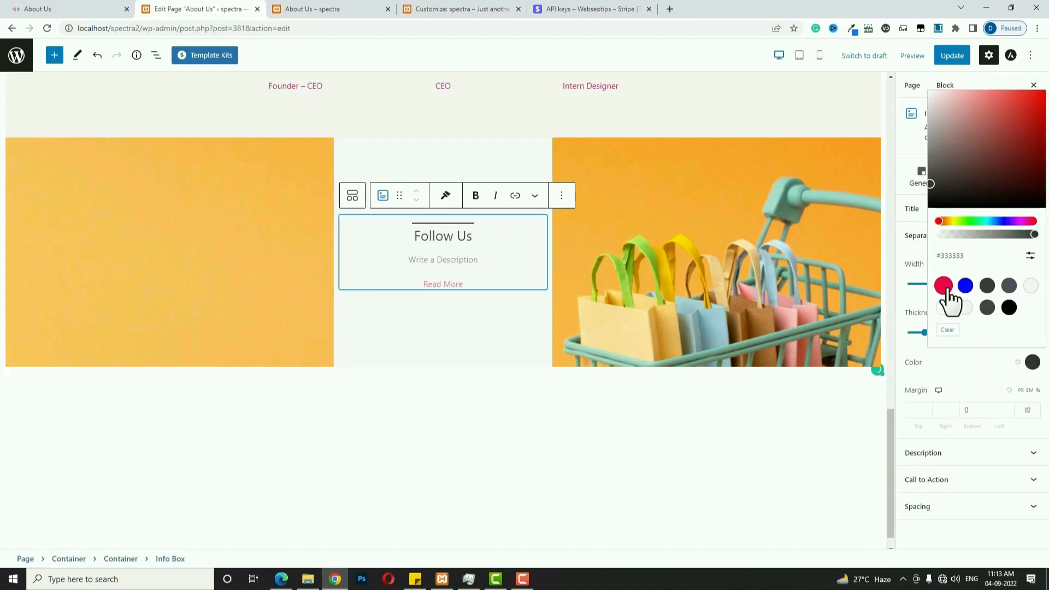
left_click(904, 296)
left_click(1023, 284)
key("BackSpace")
key("BackSpace")
type("15")
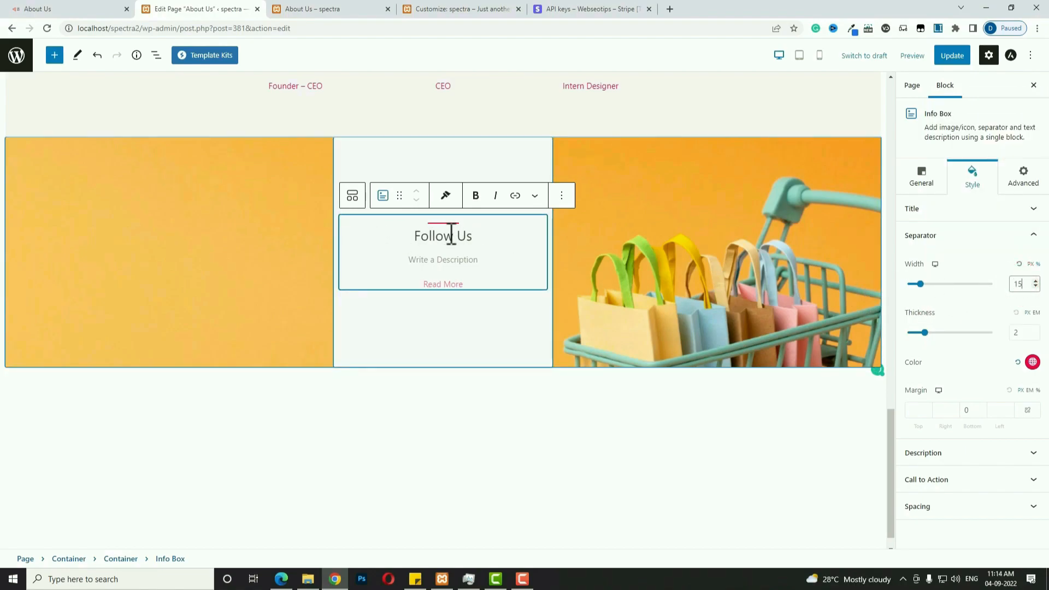
double_click(1015, 284)
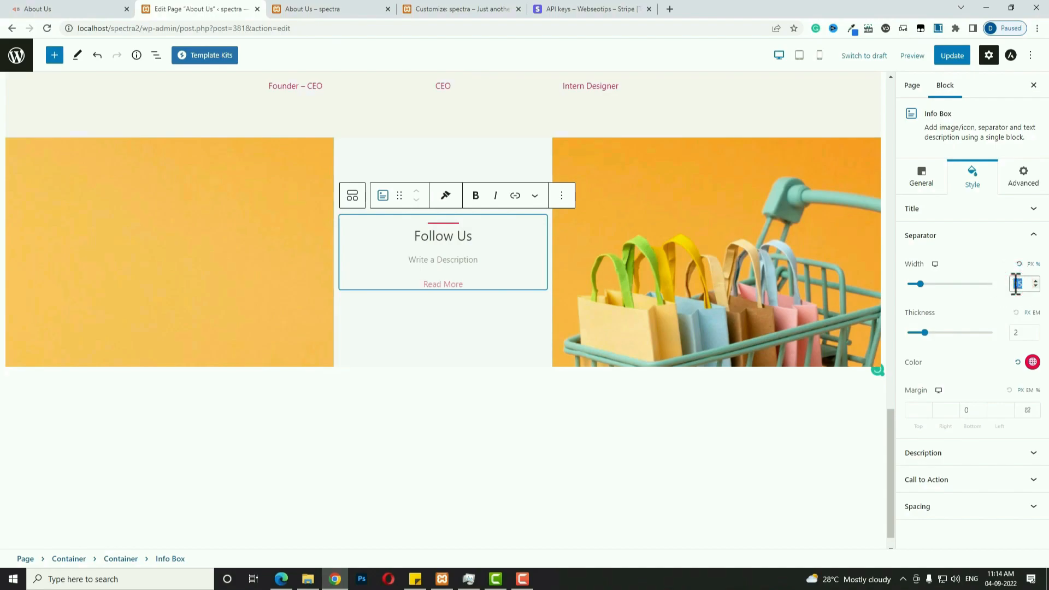
left_click(483, 330)
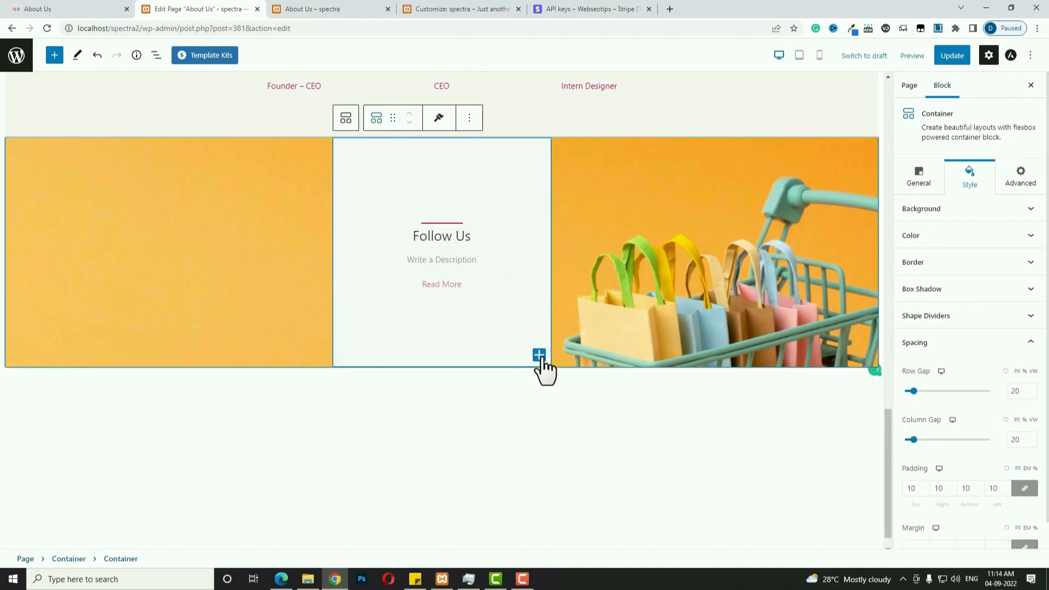
Insert a Social Share block inside the container below Follow Us.
left_click(539, 355)
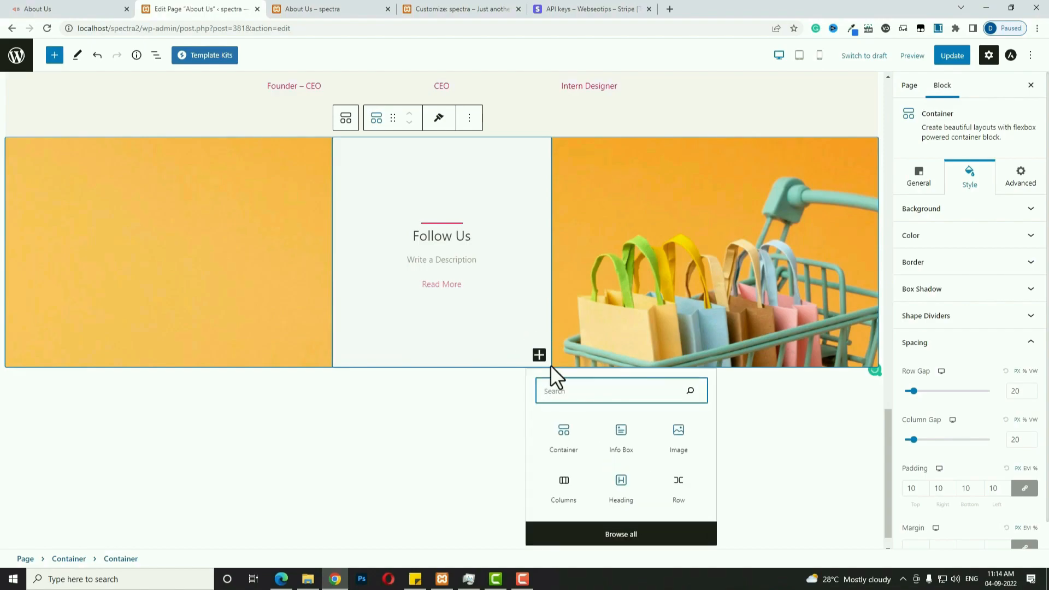
type("so")
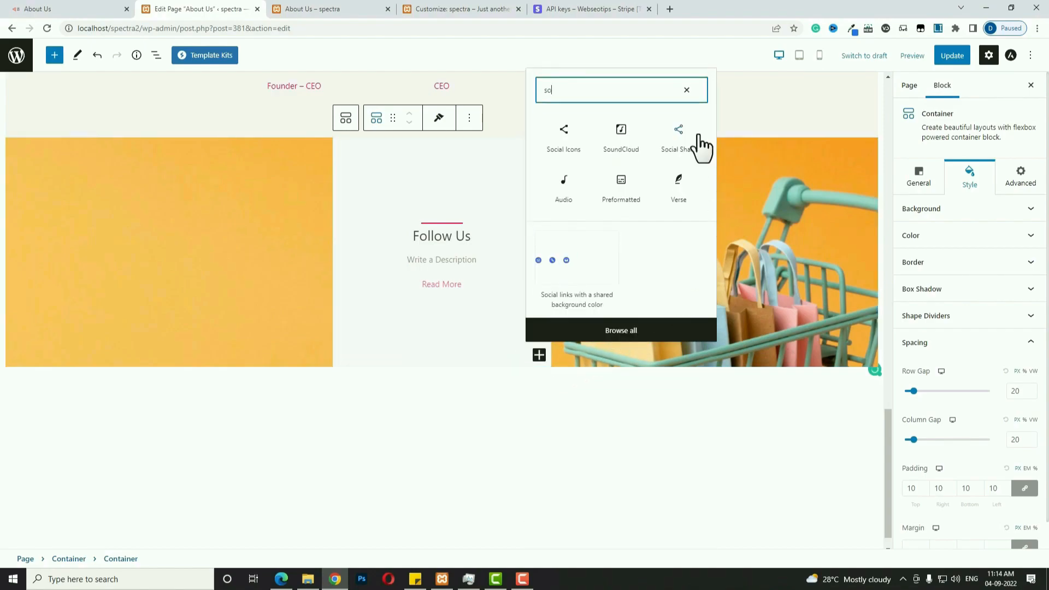
left_click(699, 138)
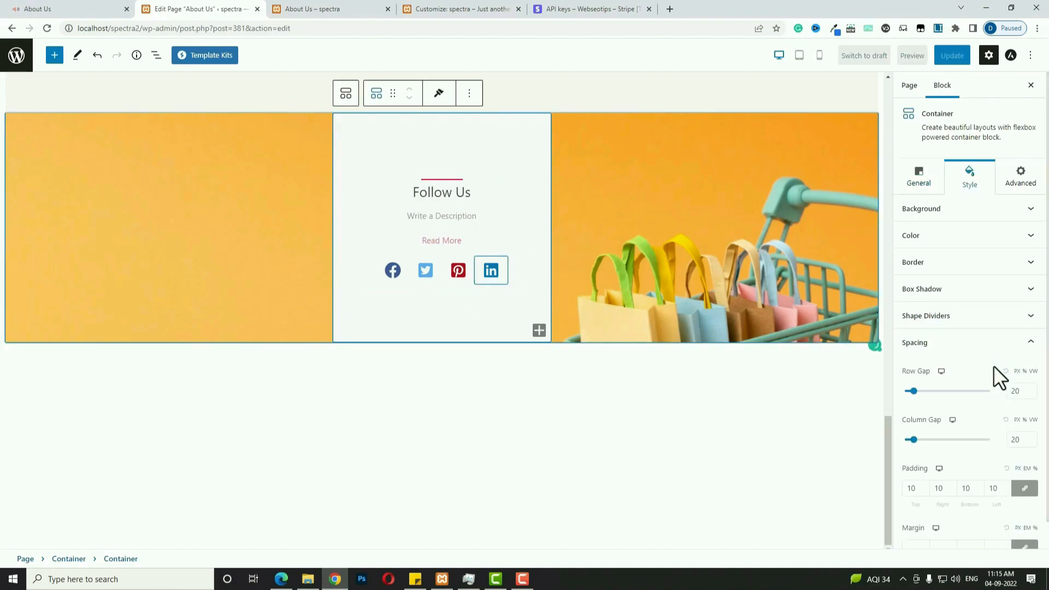
Add a WhatsApp icon to the social row and colour it bright green (#27F315).
left_click(519, 272)
left_click(502, 278)
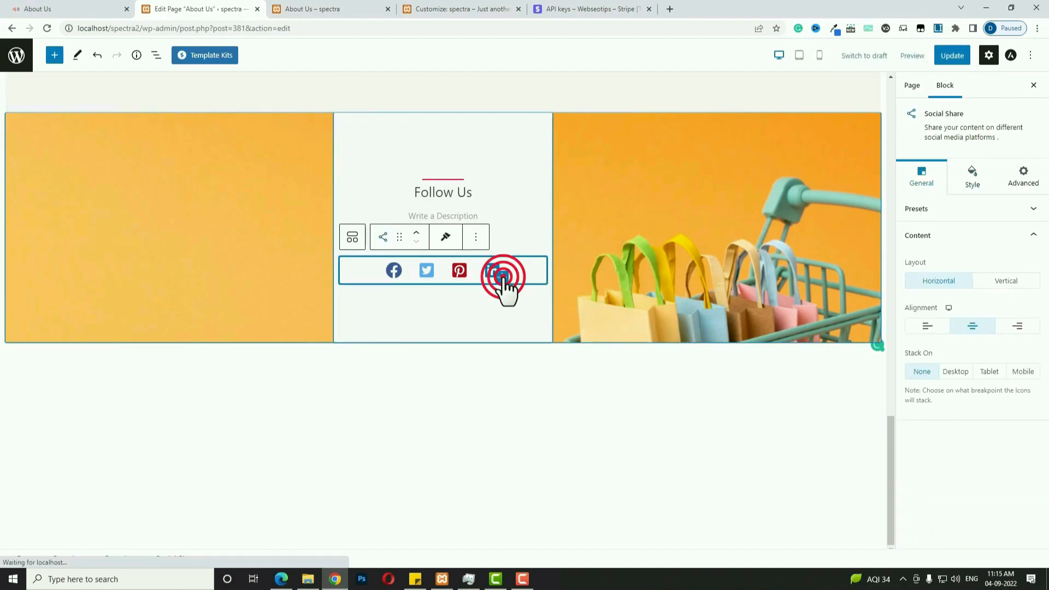
left_click(1000, 216)
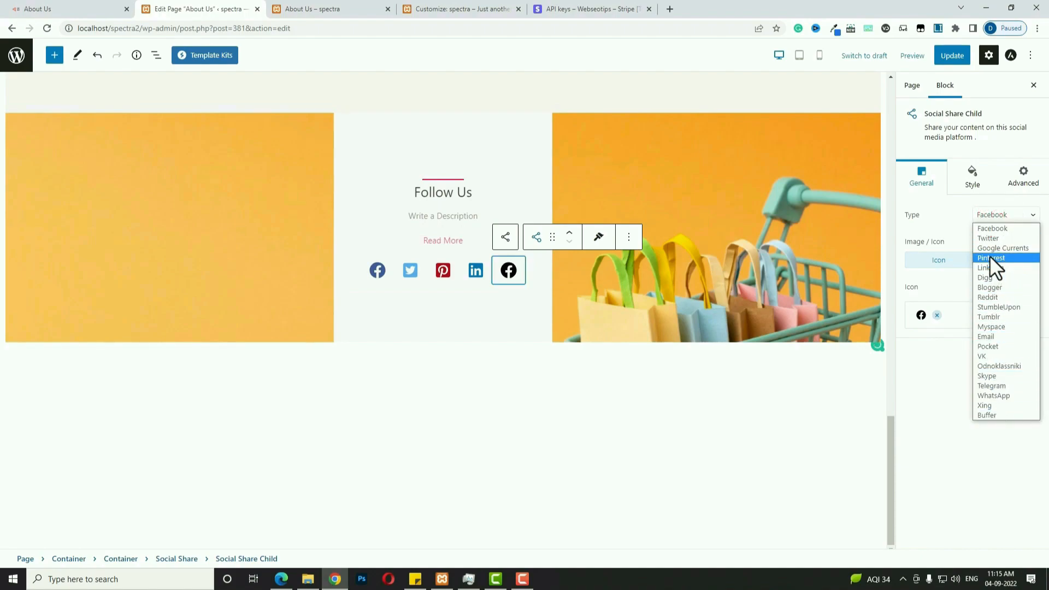
left_click(1001, 394)
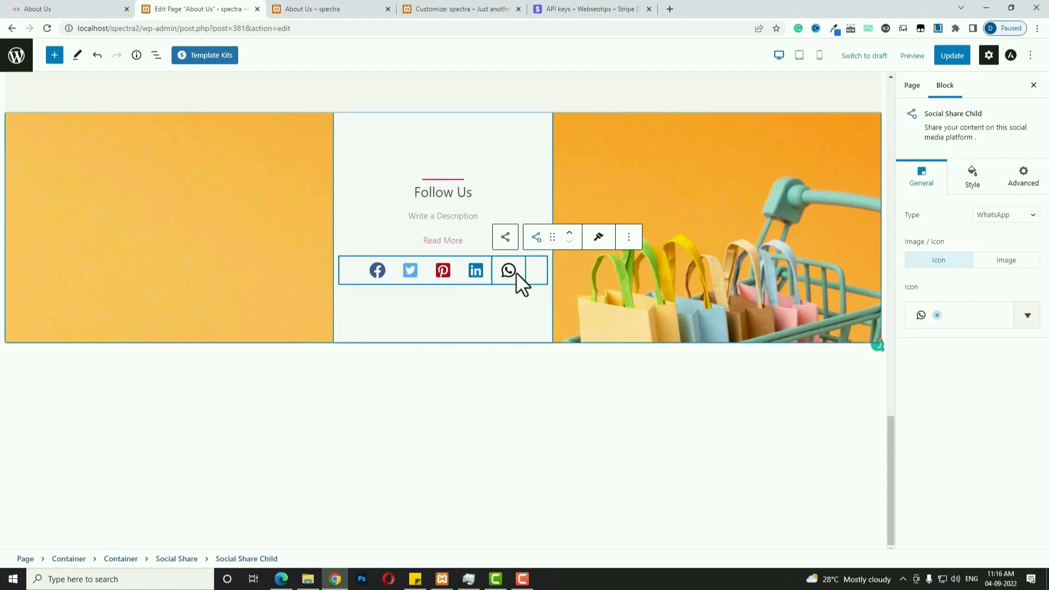
left_click(972, 178)
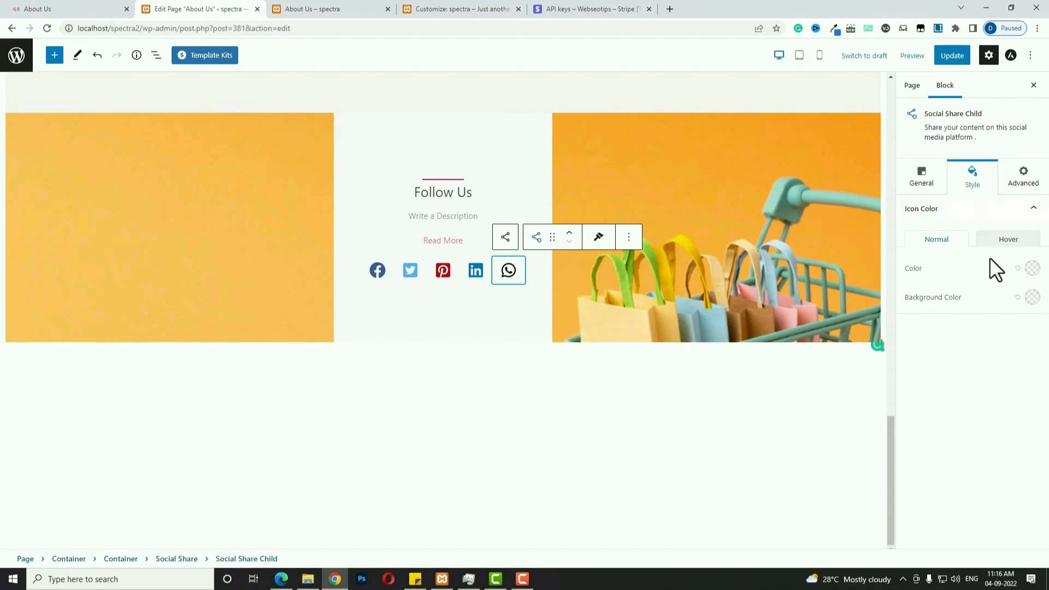
left_click(1032, 268)
left_click(969, 415)
left_click_drag(1009, 339, 1042, 337)
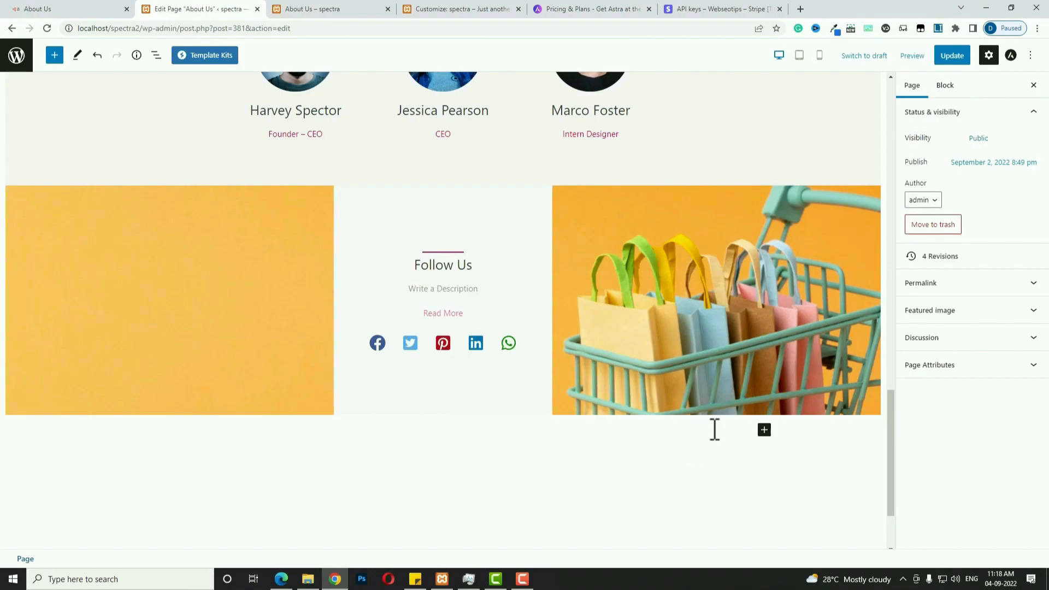
Insert a Testimonials carousel block below the orange banner.
left_click(764, 431)
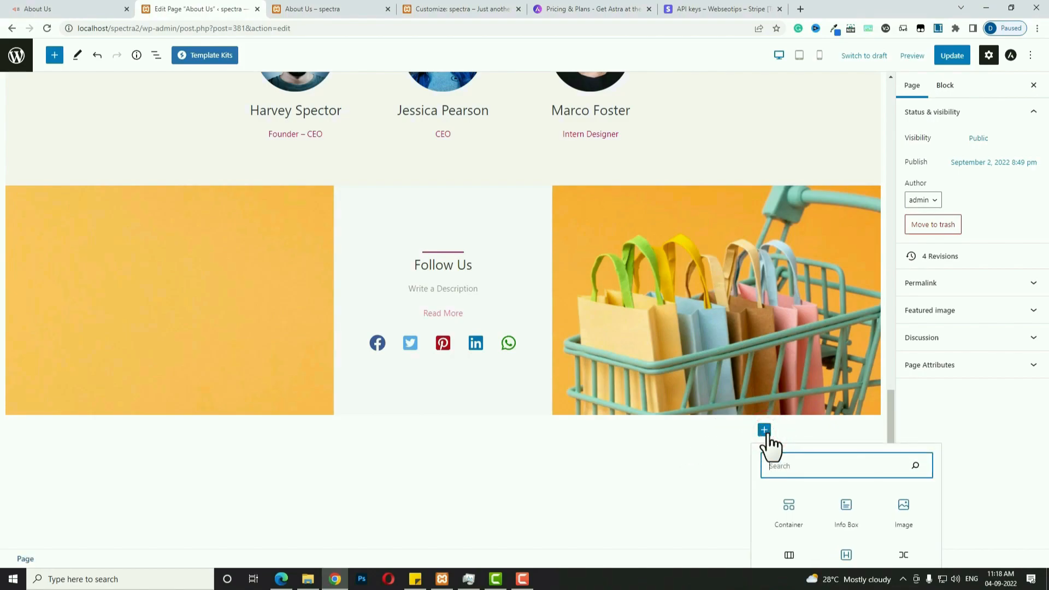
type("tes")
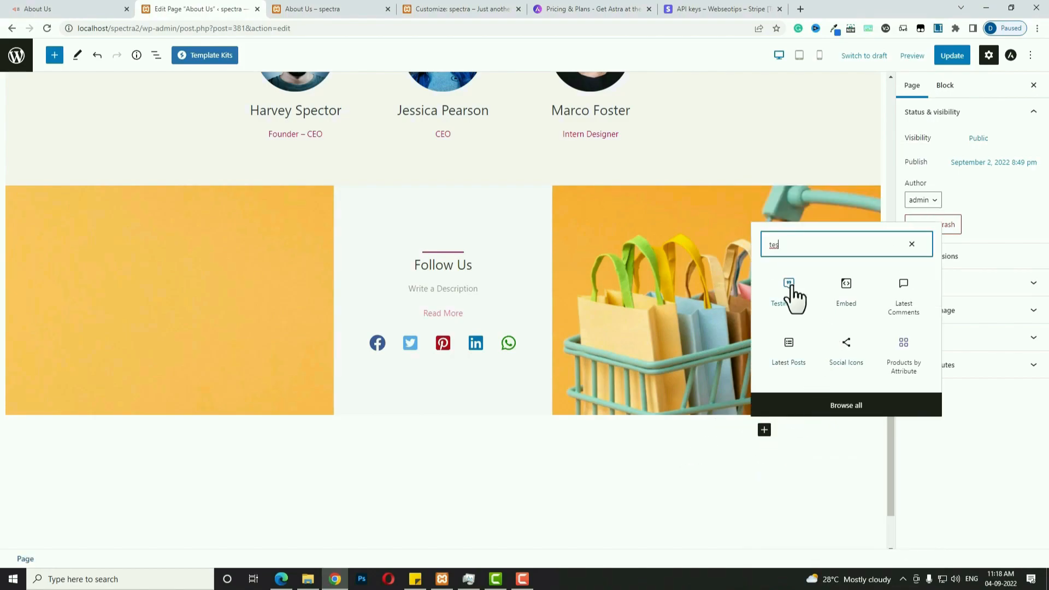
left_click(789, 285)
scroll(793, 300, "down", 5)
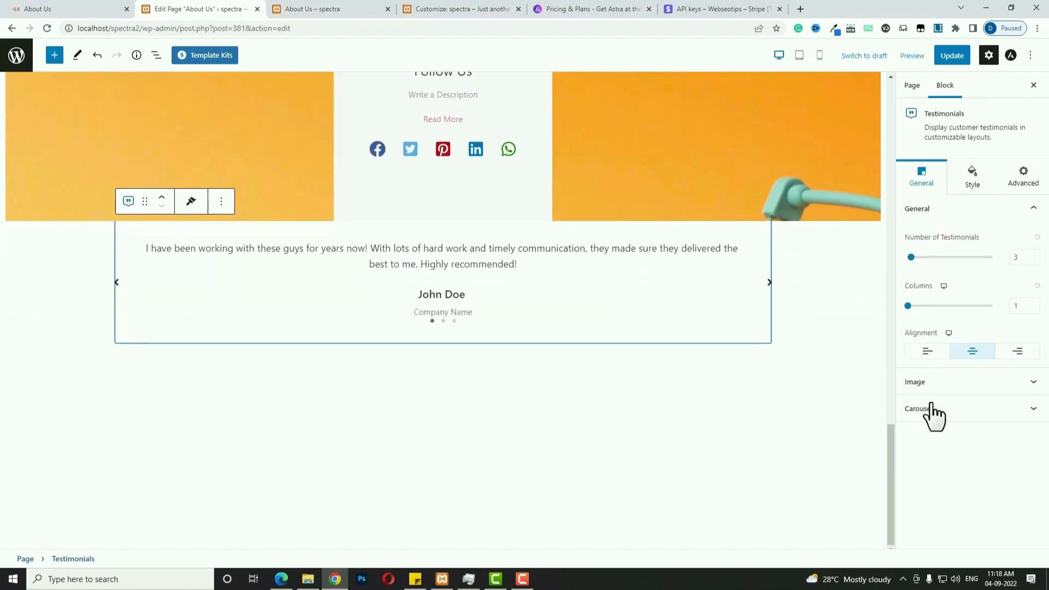
Link the testimonials padding values and set them to 50 on every side.
left_click(973, 176)
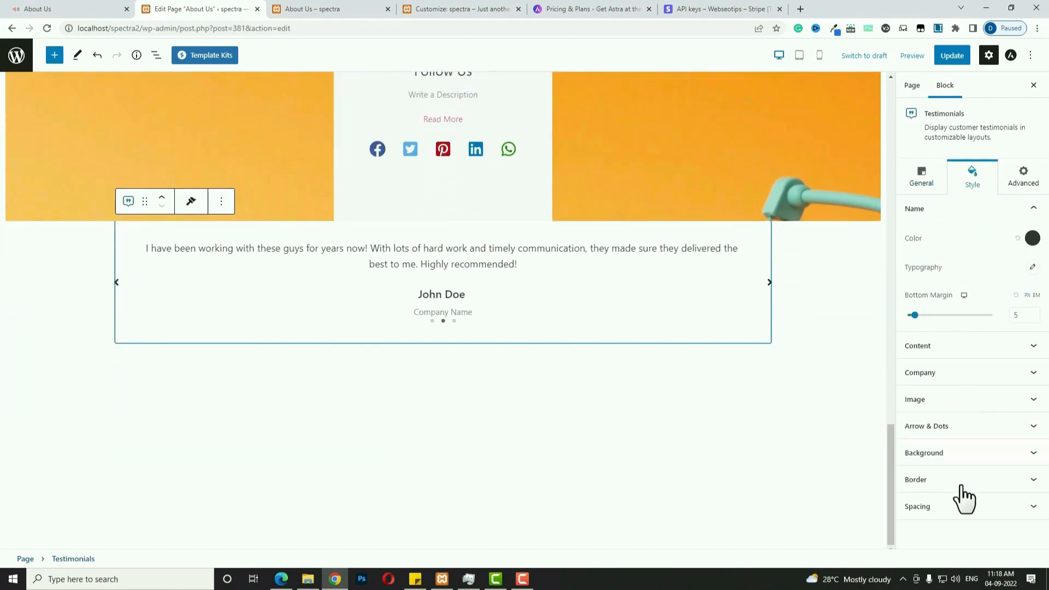
left_click(962, 502)
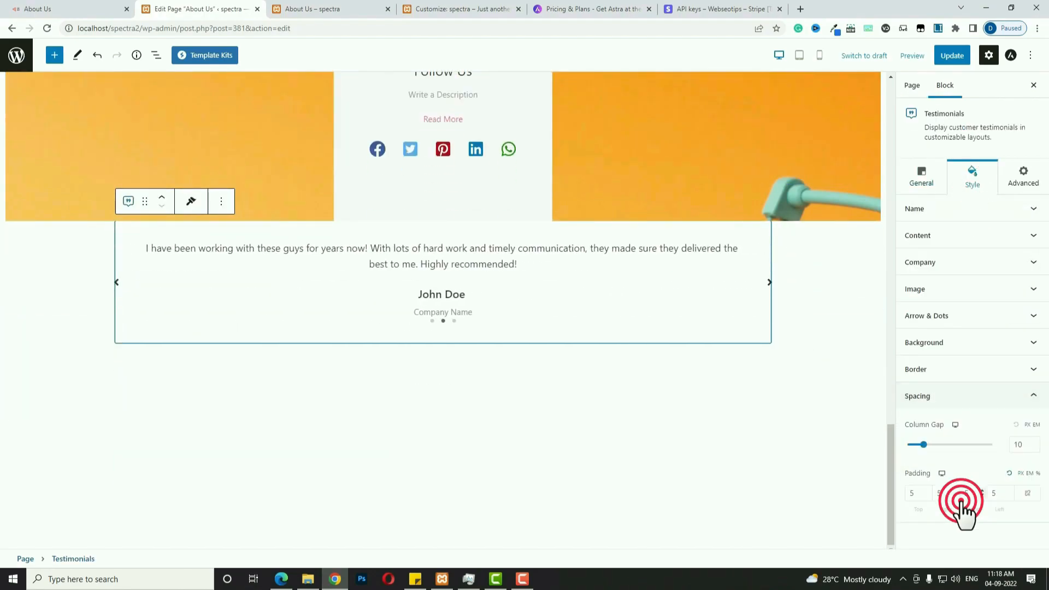
left_click(1028, 494)
left_click(920, 497)
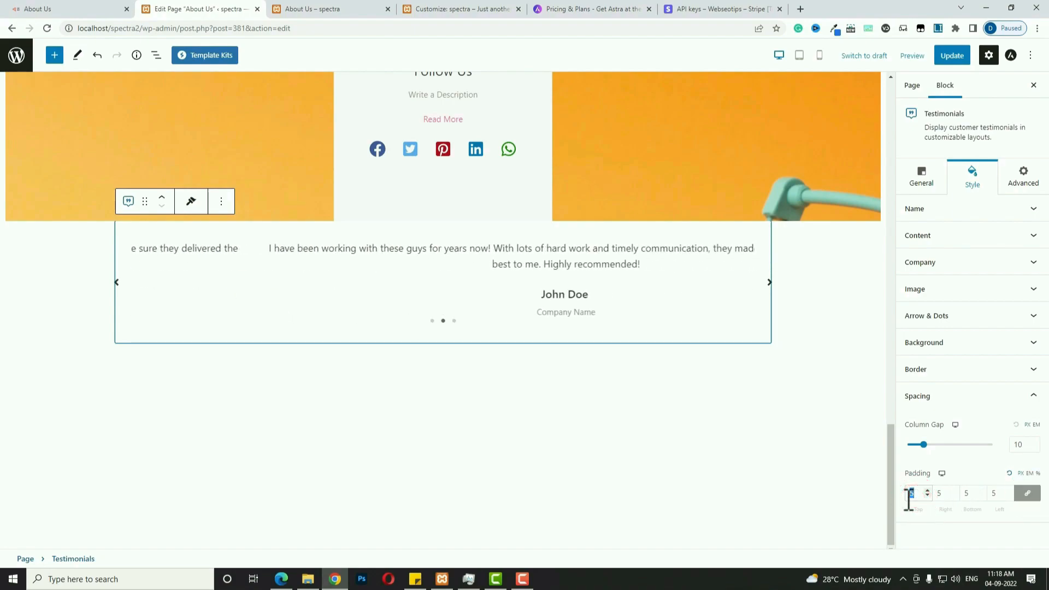
type("0")
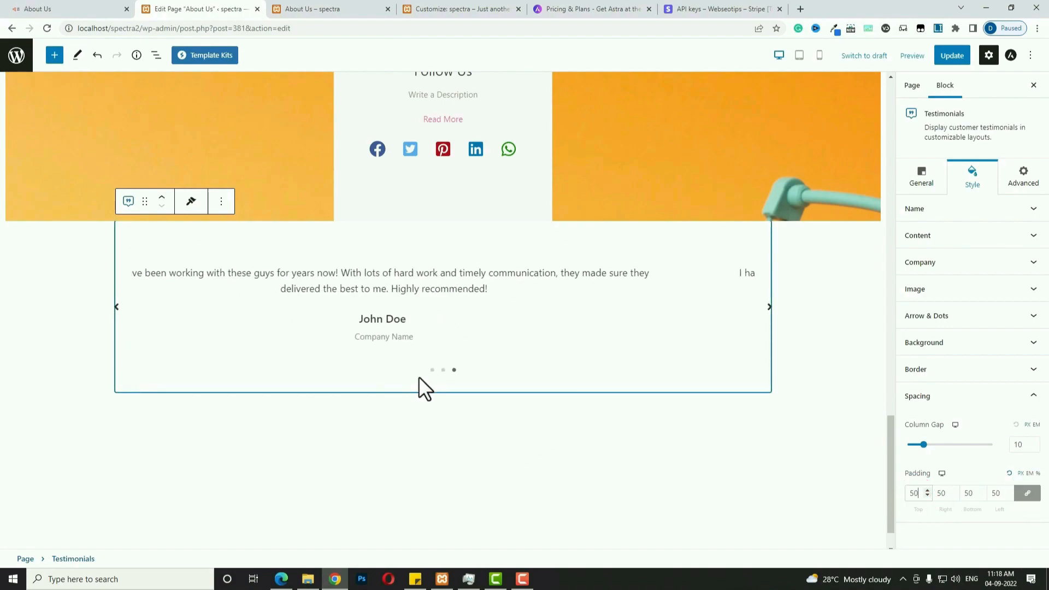
Select the sample testimonial quote and reviewer name, then reselect the testimonials block.
triple_click(457, 281)
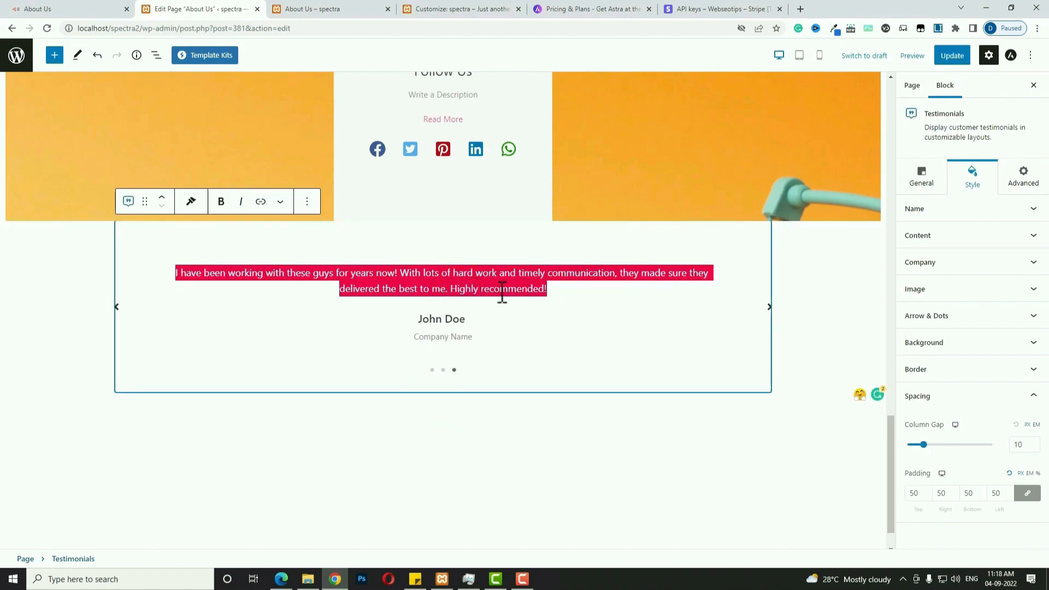
triple_click(445, 319)
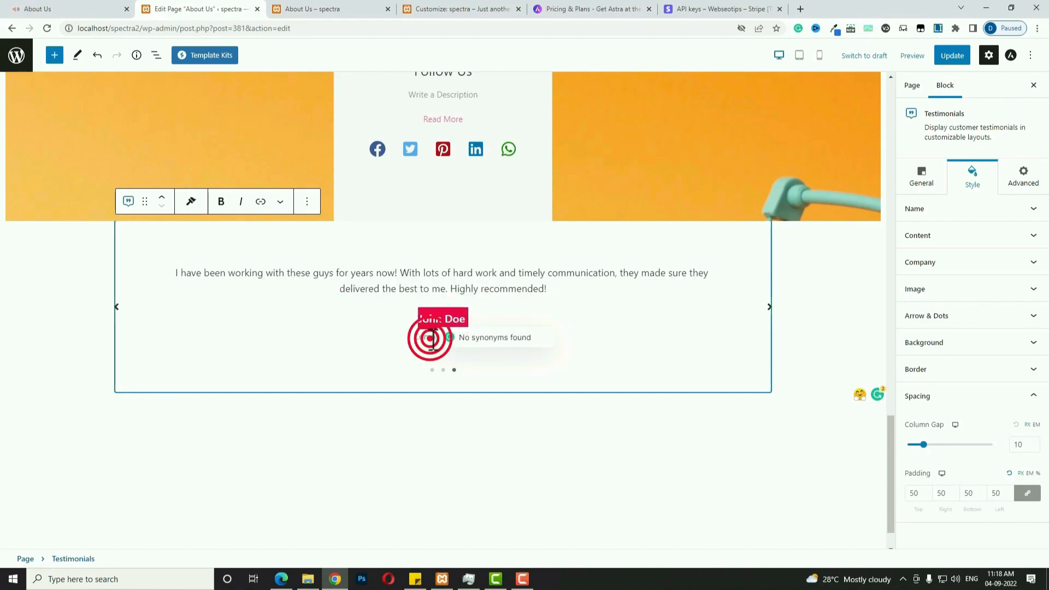
left_click(483, 491)
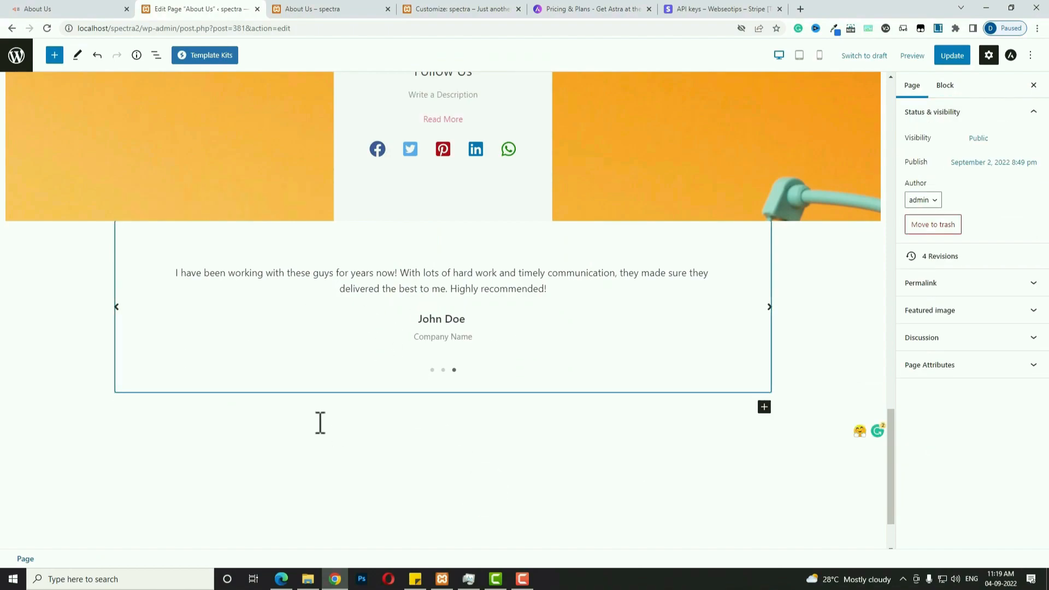
left_click(552, 432)
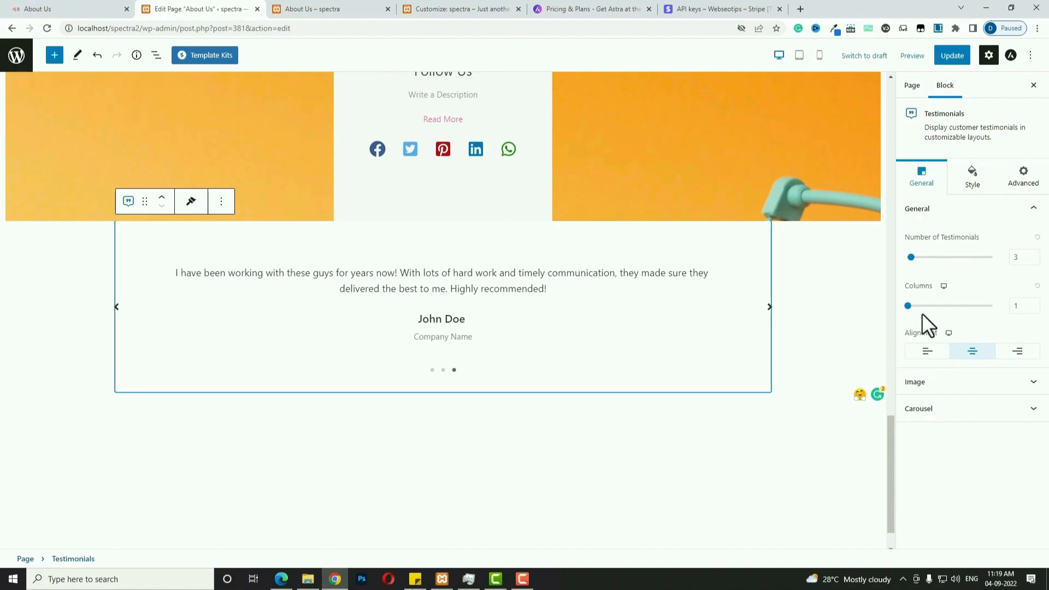
Set the Testimonials block to 2 columns for both desktop and tablet.
left_click(908, 306)
left_click_drag(918, 309, 941, 310)
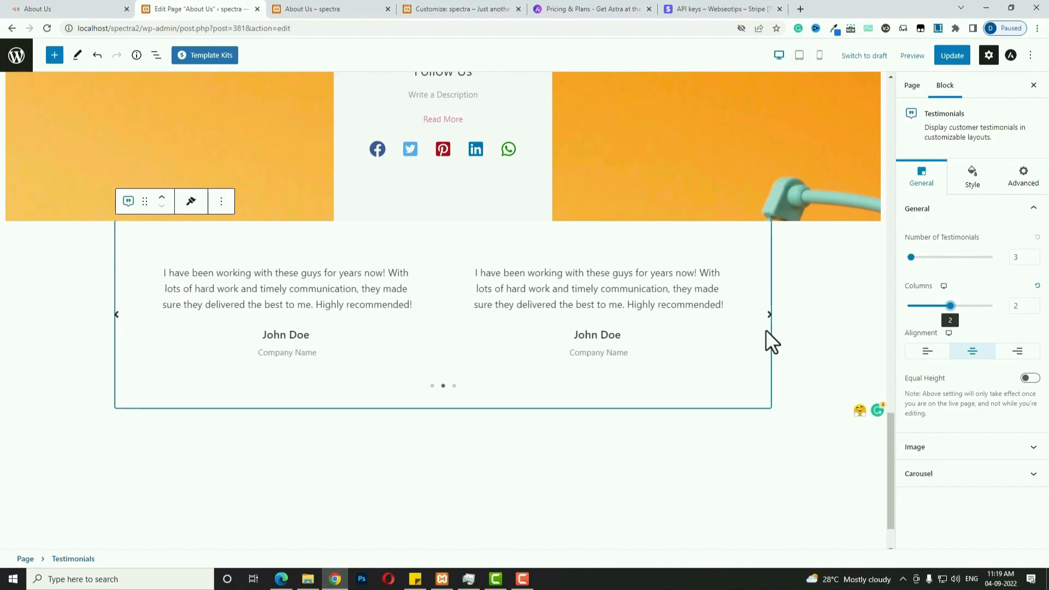
left_click(948, 333)
left_click(959, 335)
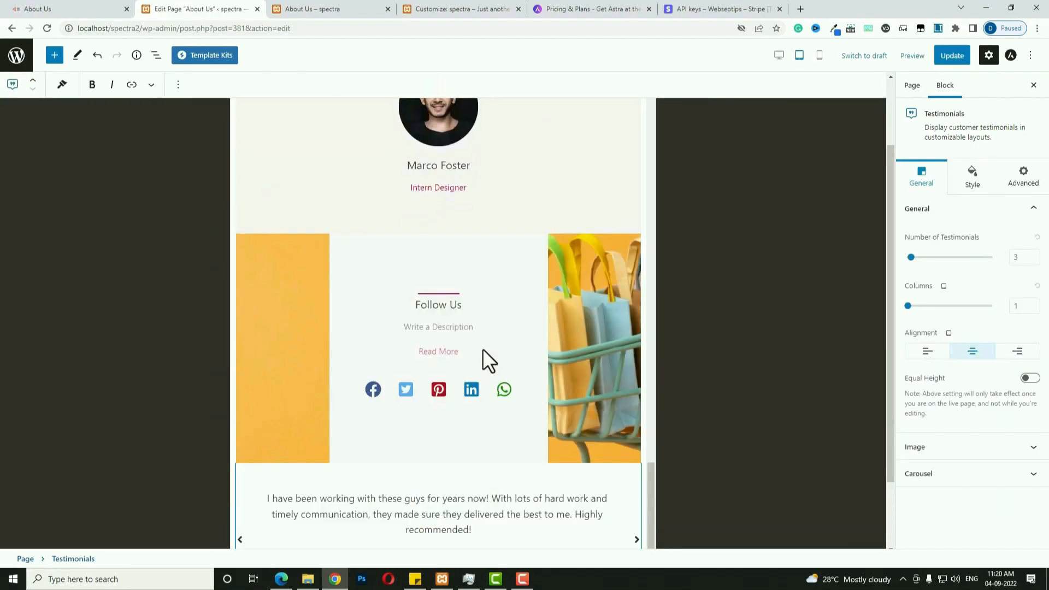
scroll(446, 457, "down", 1)
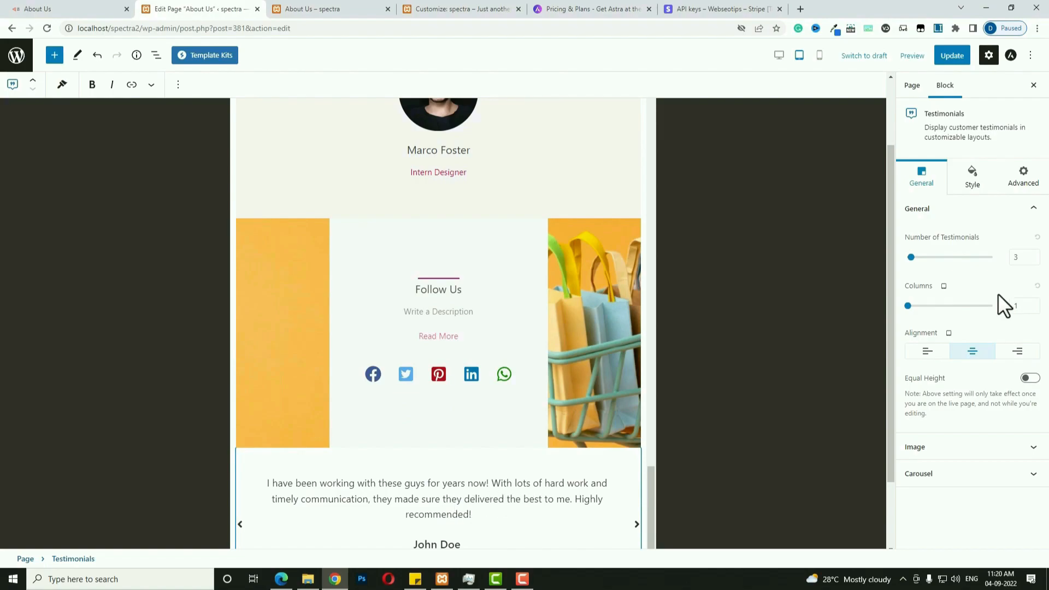
left_click_drag(1022, 312, 1016, 312)
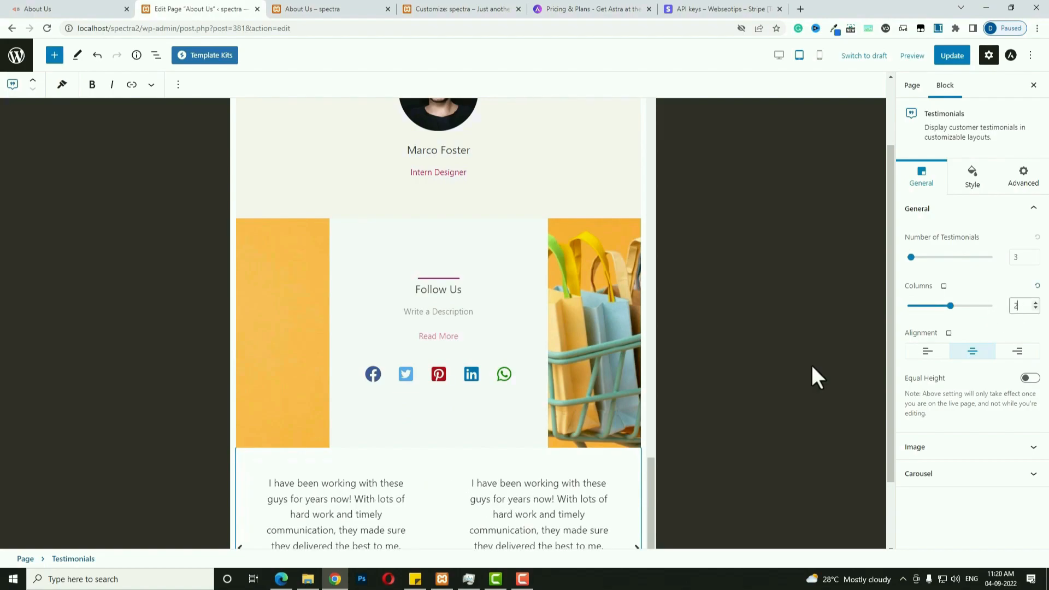
Review the testimonial Image and Carousel settings, then return to desktop preview.
scroll(580, 434, "down", 1)
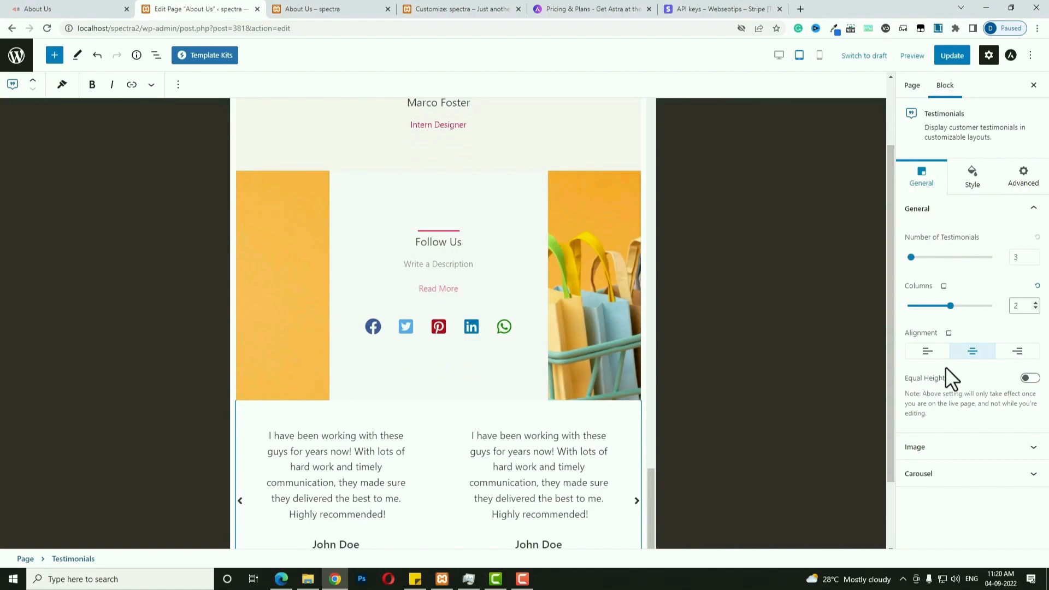
left_click(1010, 444)
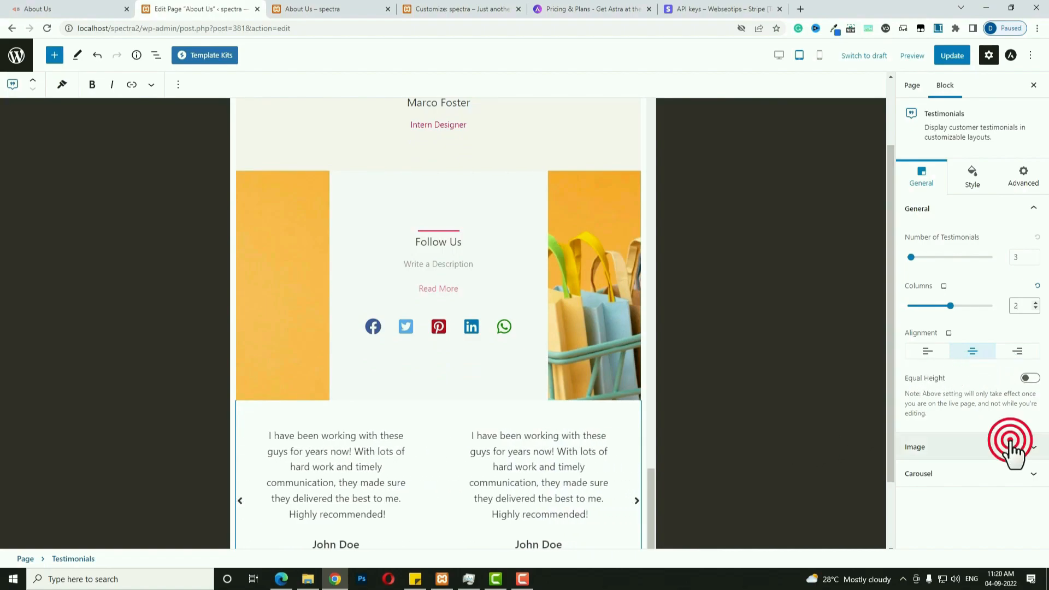
scroll(978, 432, "down", 1)
scroll(978, 432, "up", 1)
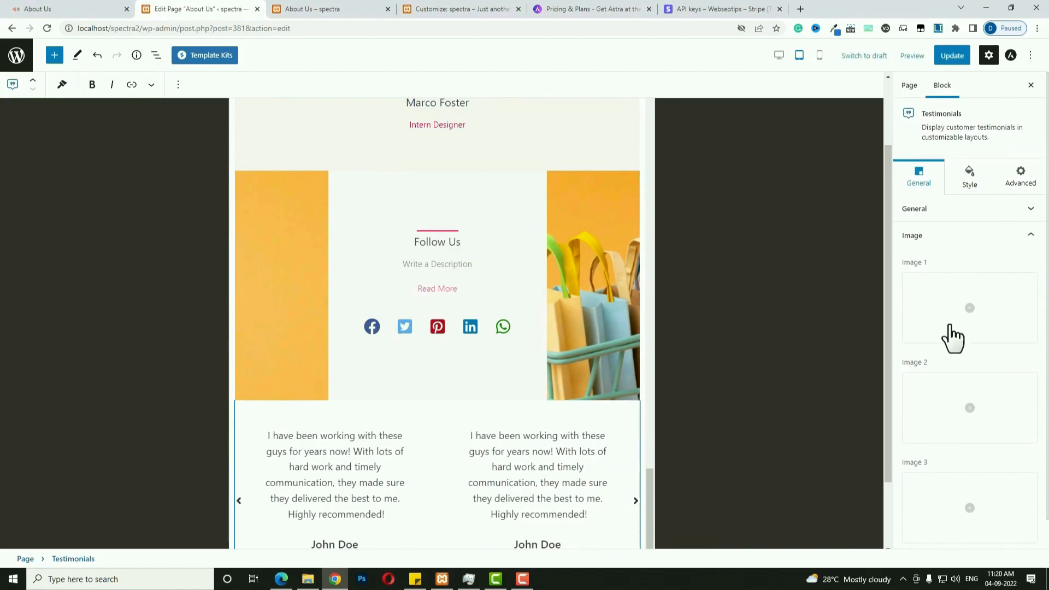
scroll(938, 336, "down", 1)
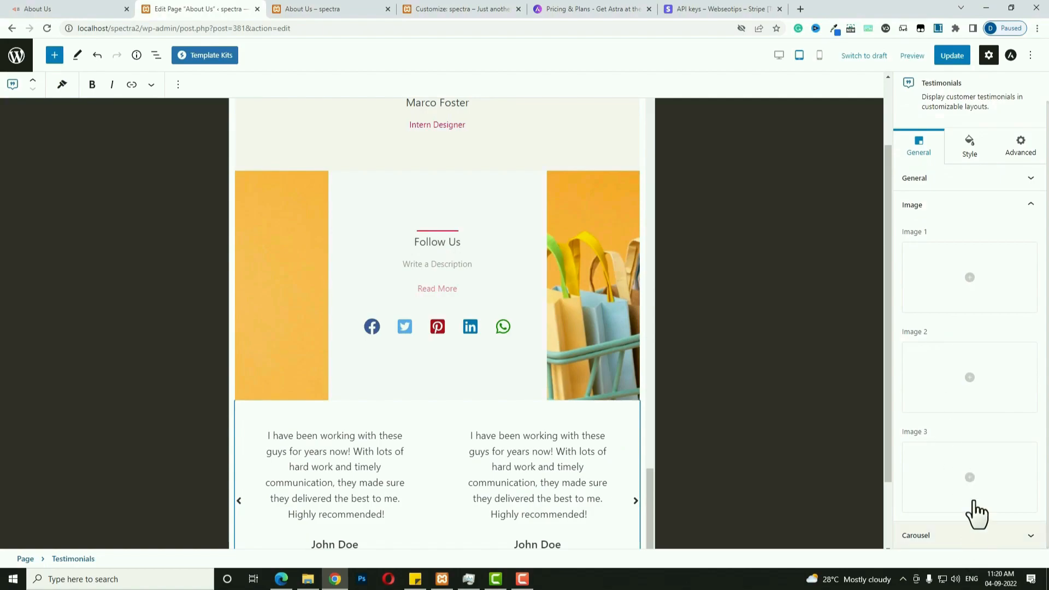
left_click(944, 536)
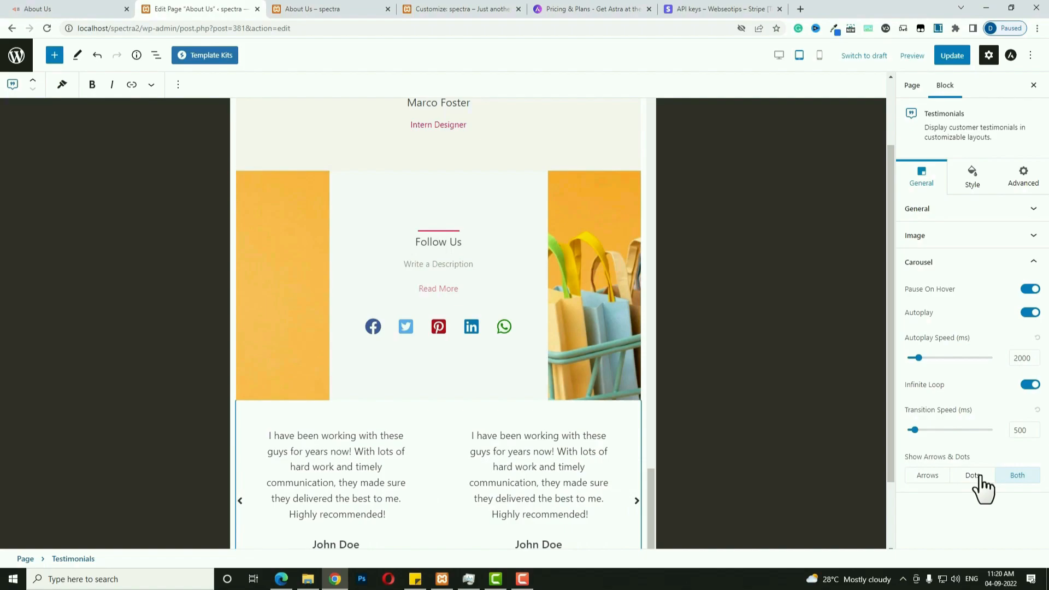
scroll(573, 327, "down", 2)
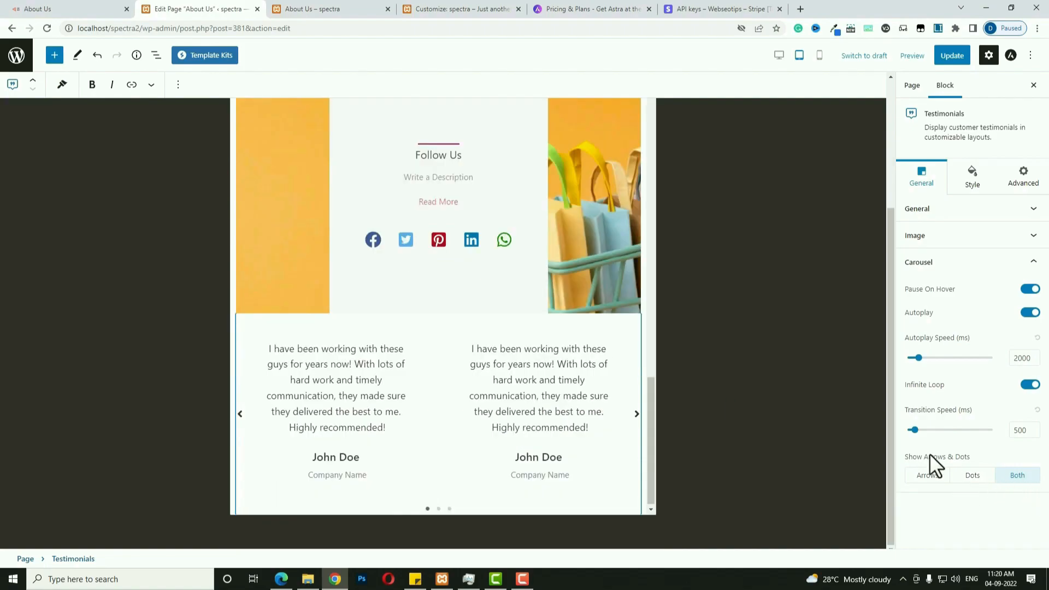
left_click(782, 56)
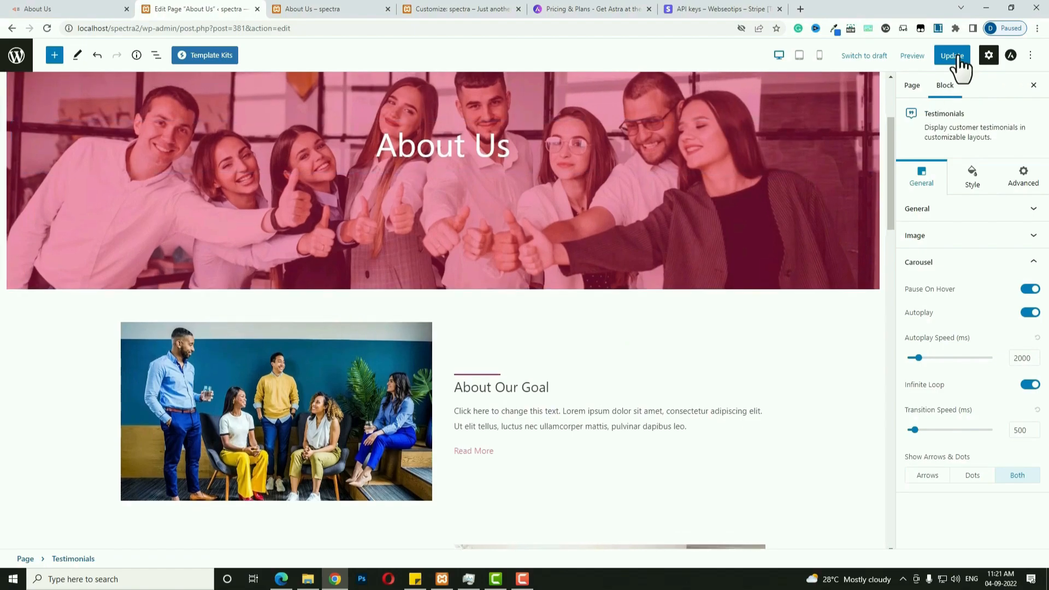
Save the About Us page and start a new page titled 'Contact Us'.
left_click(959, 57)
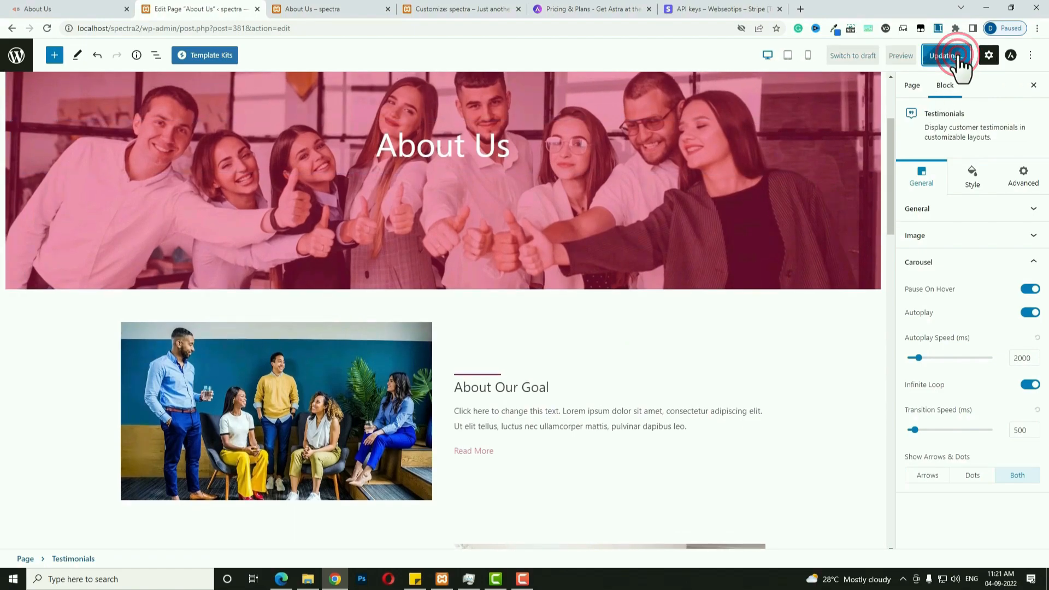
left_click(17, 55)
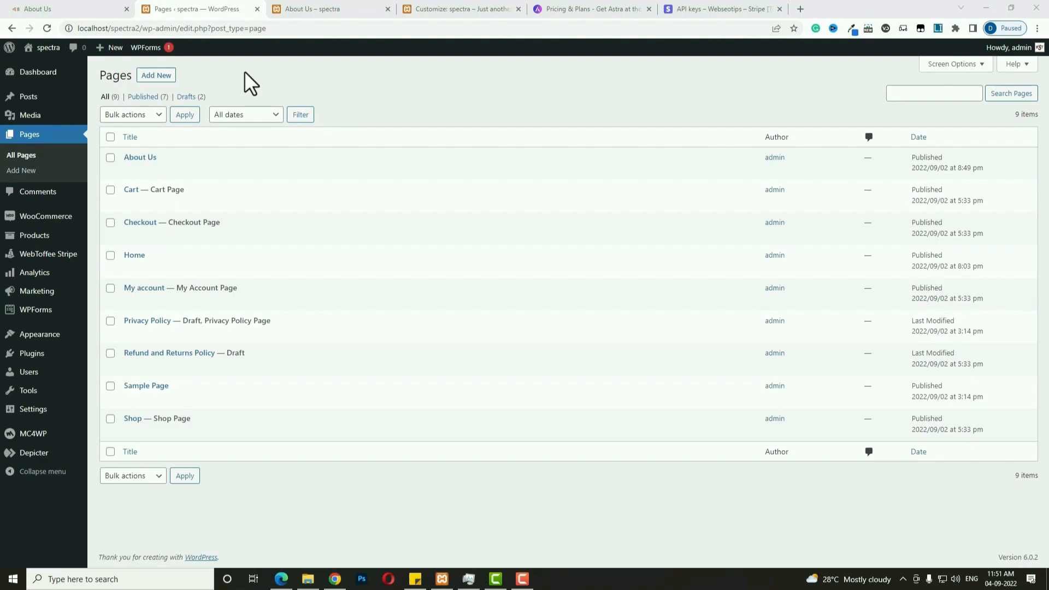
left_click(170, 81)
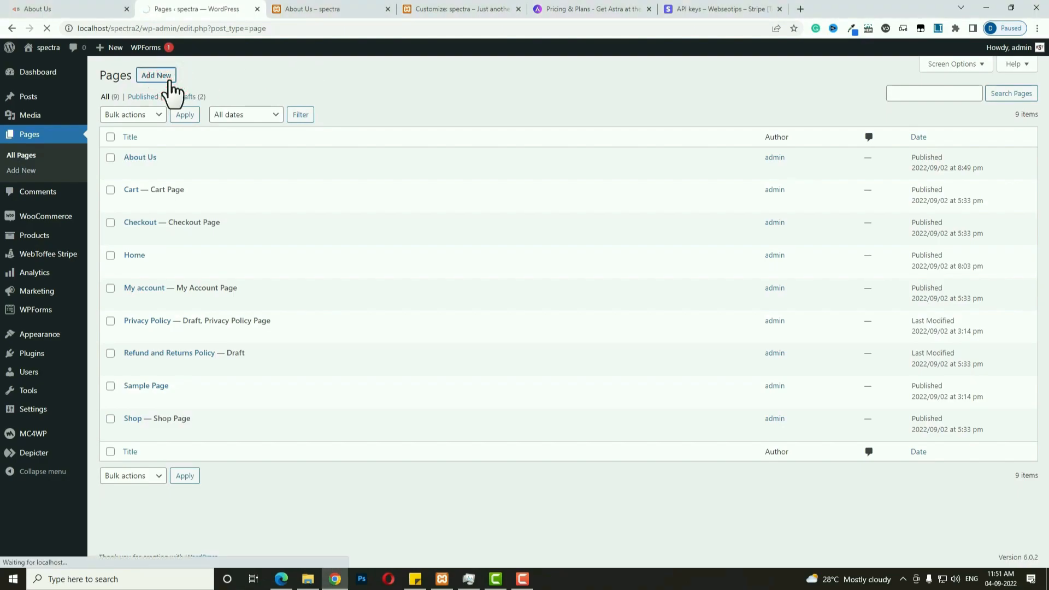
type("C")
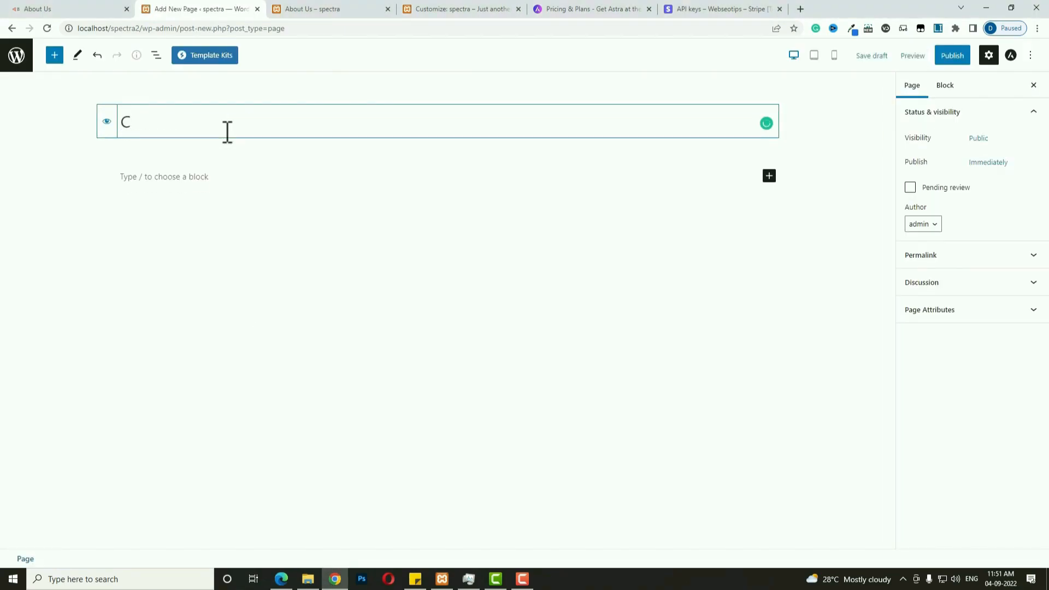
type("ontact Us")
Hide the page title, publish Contact Us, check it live, and return to Pages.
left_click(110, 122)
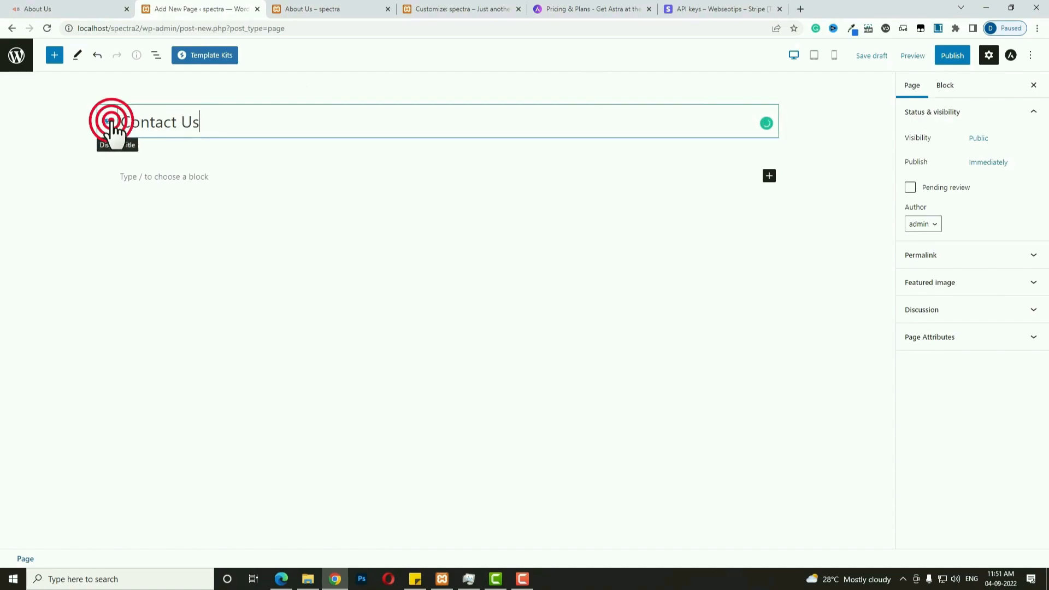
left_click(953, 61)
left_click(953, 62)
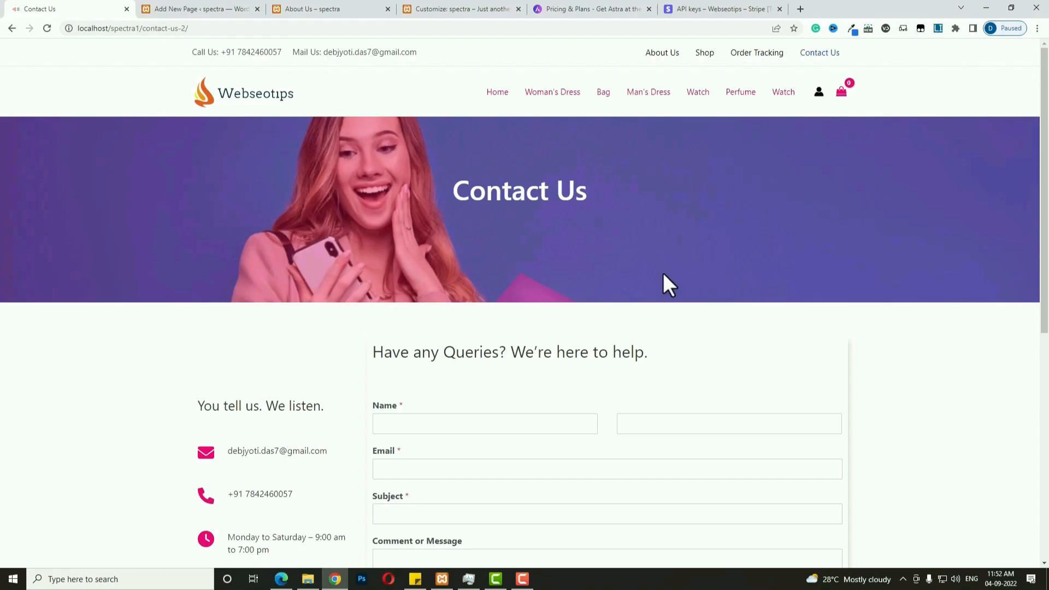
scroll(663, 273, "down", 4)
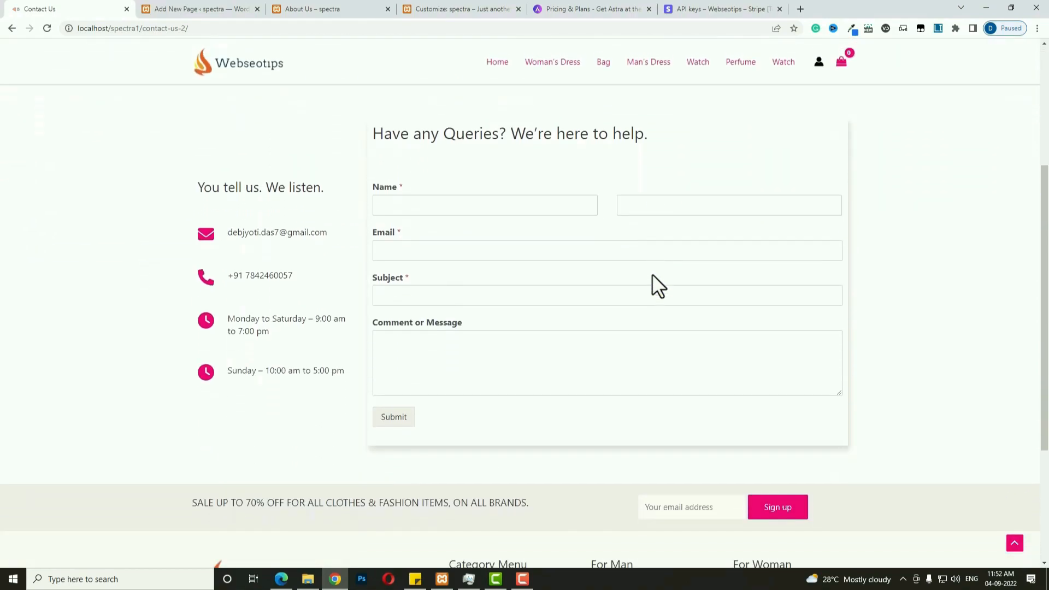
scroll(651, 274, "up", 3)
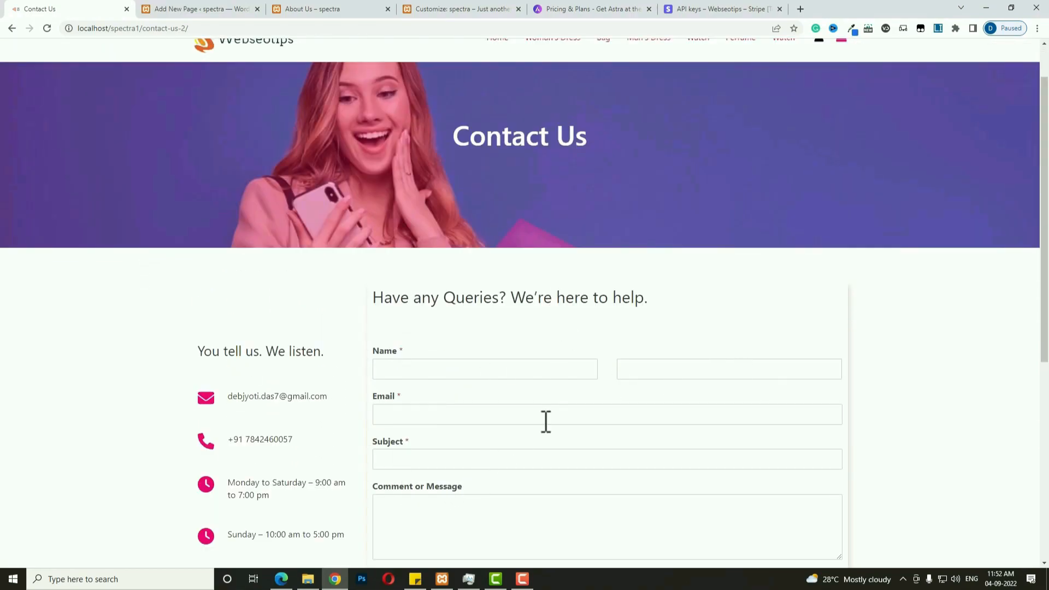
scroll(545, 423, "down", 3)
key("ctrl+Tab")
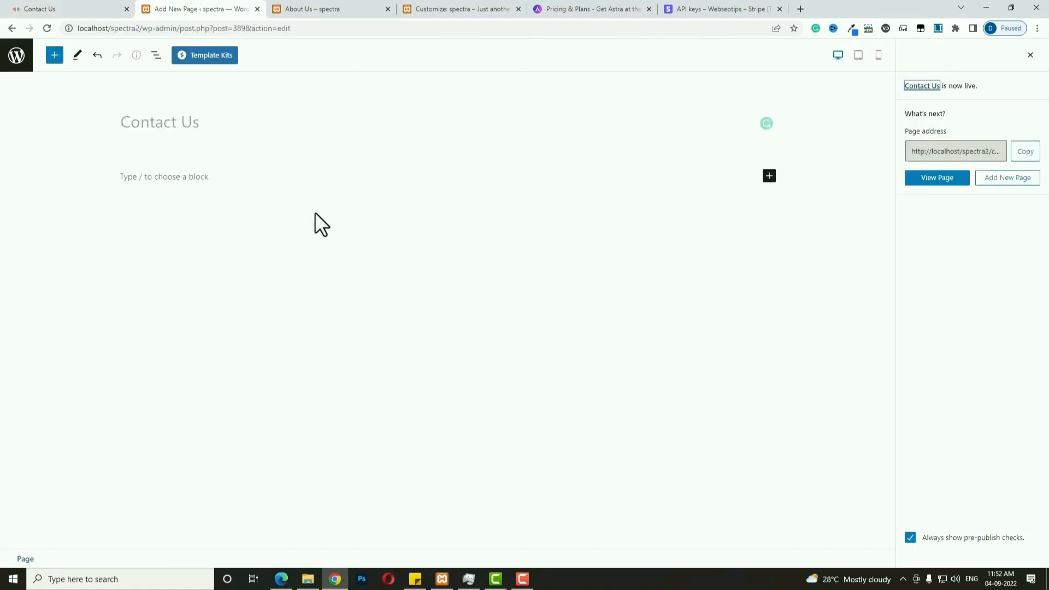
left_click(24, 59)
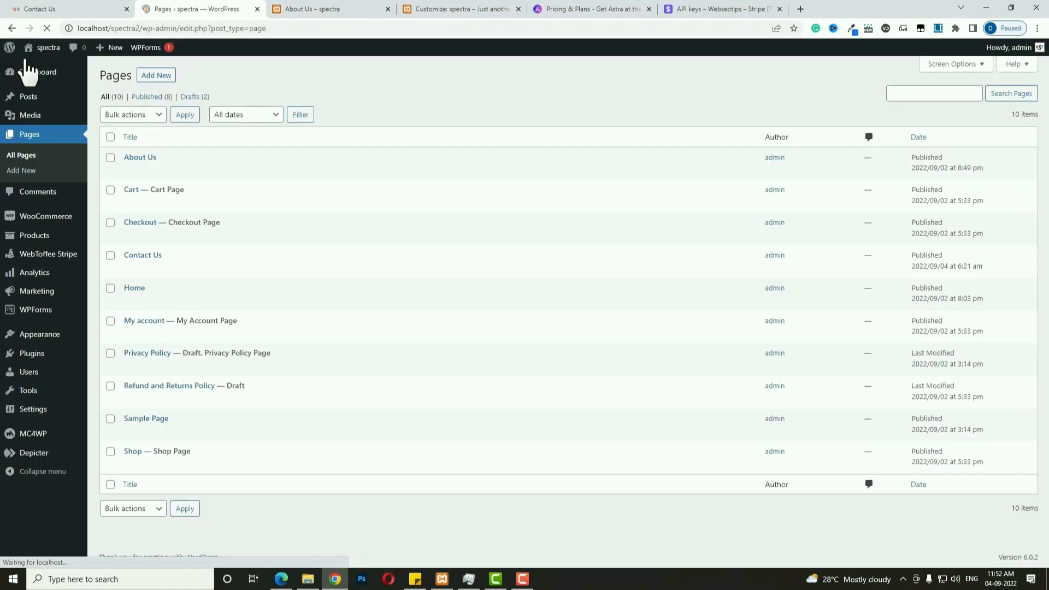
Create a new WPForms form from the Simple Contact Form template.
left_click(45, 312)
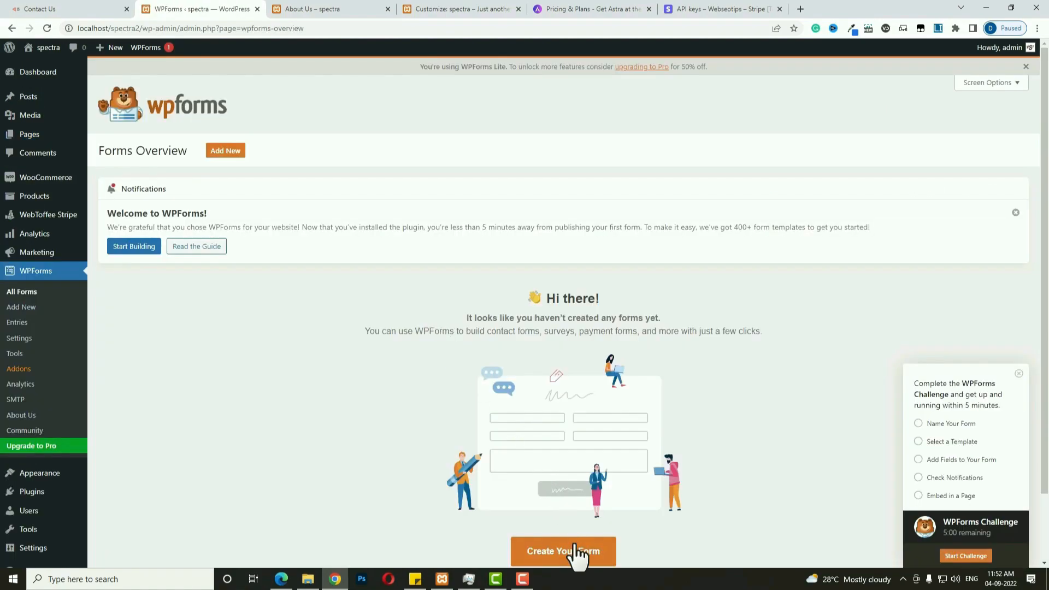
left_click(575, 553)
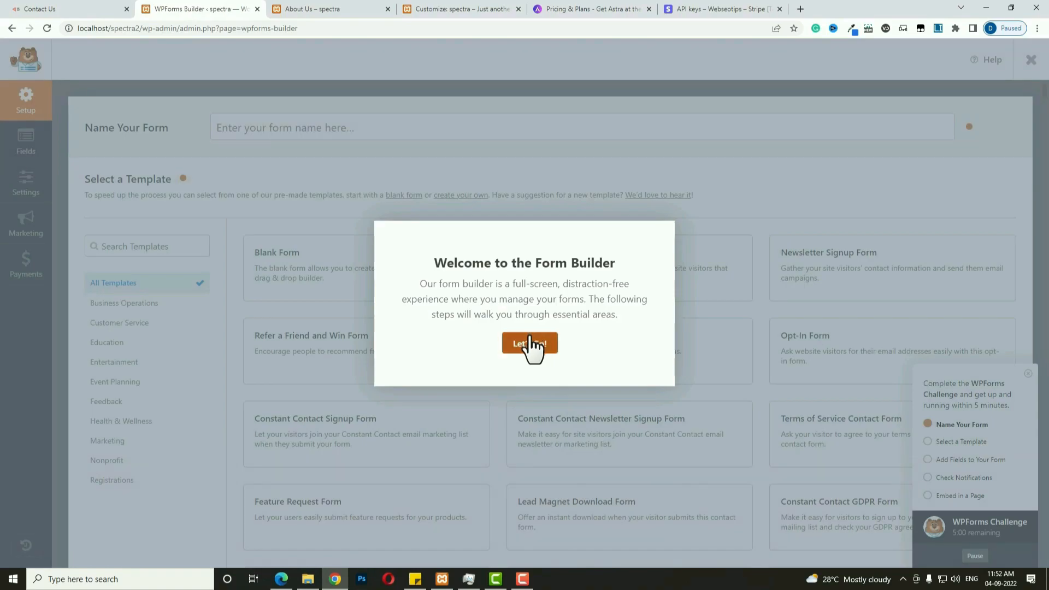
left_click(530, 348)
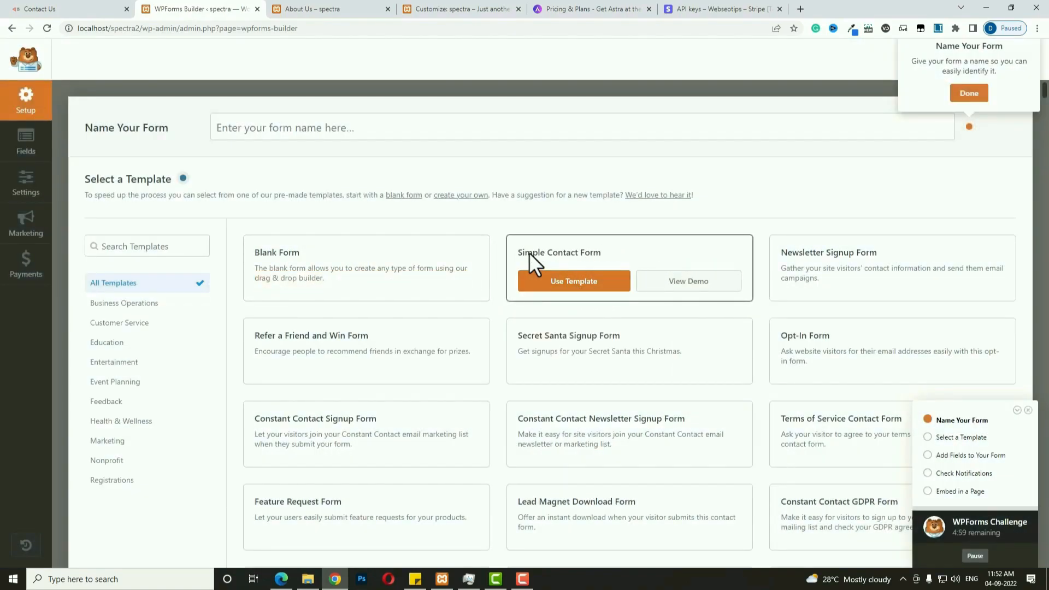
left_click(584, 283)
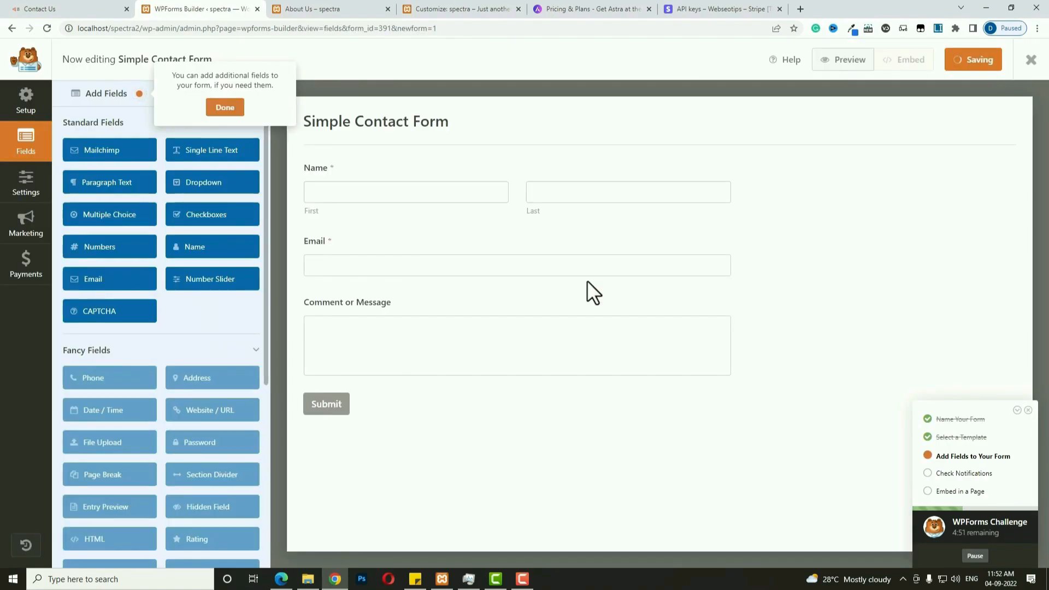
Add a required, large 'Subject' text field between Email and Comment or Message.
left_click(234, 161)
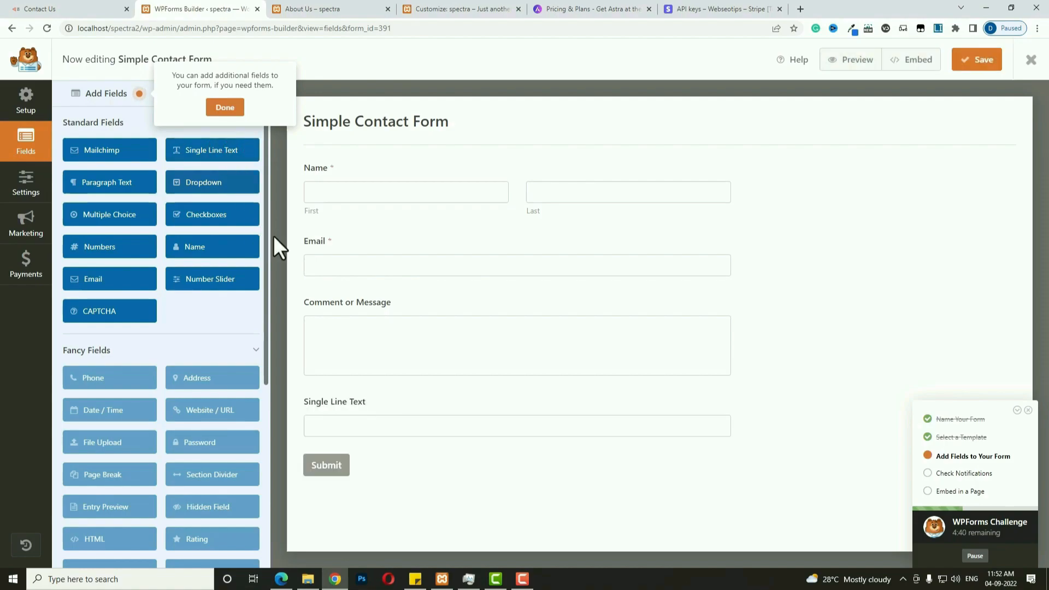
left_click_drag(379, 405, 378, 294)
left_click_drag(378, 294, 377, 300)
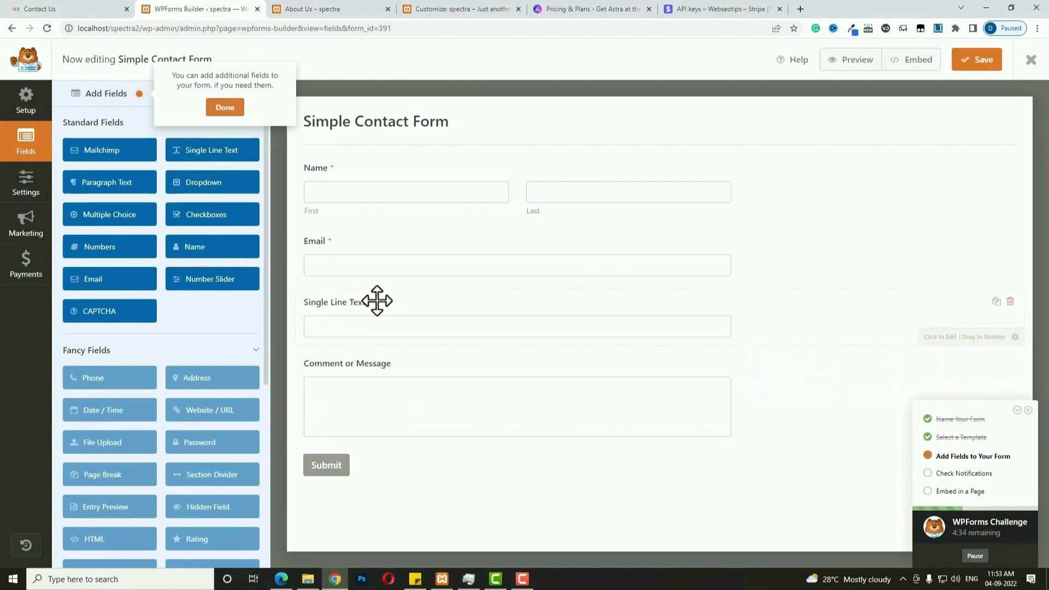
left_click(377, 300)
triple_click(145, 181)
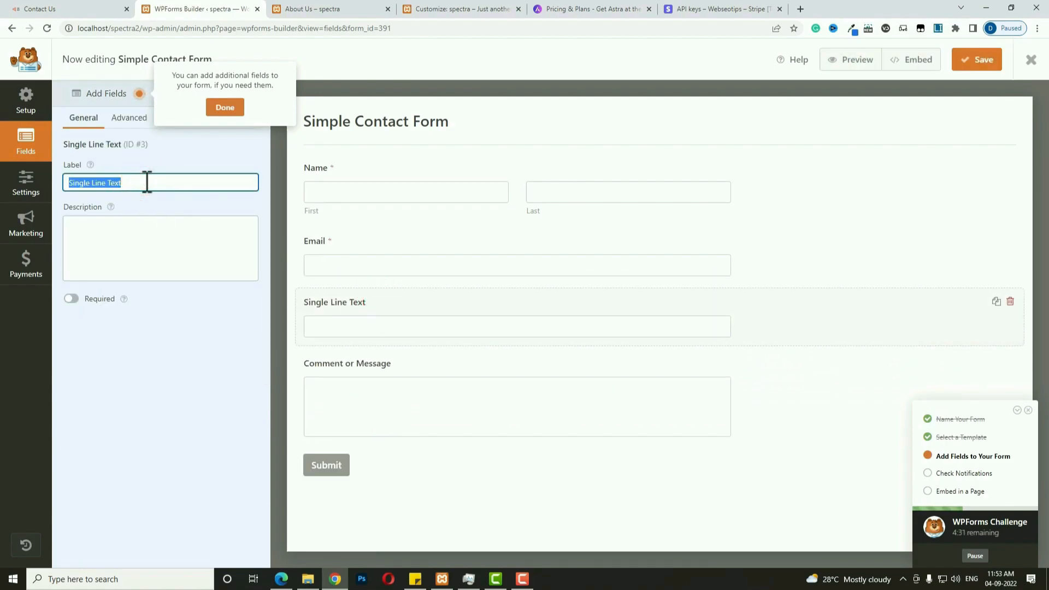
type("Subject")
left_click(70, 299)
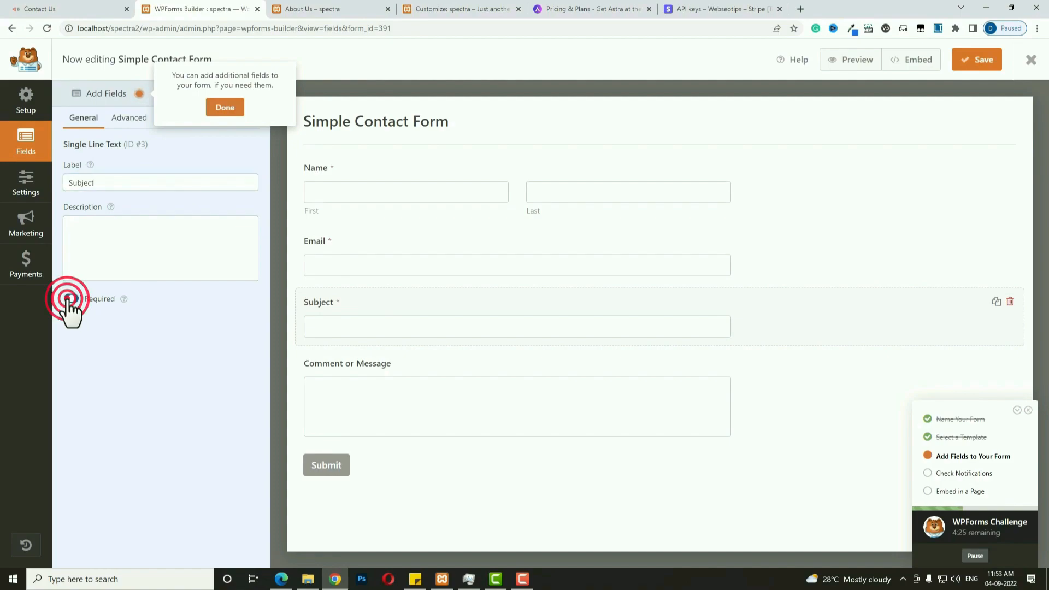
left_click(128, 117)
left_click(126, 175)
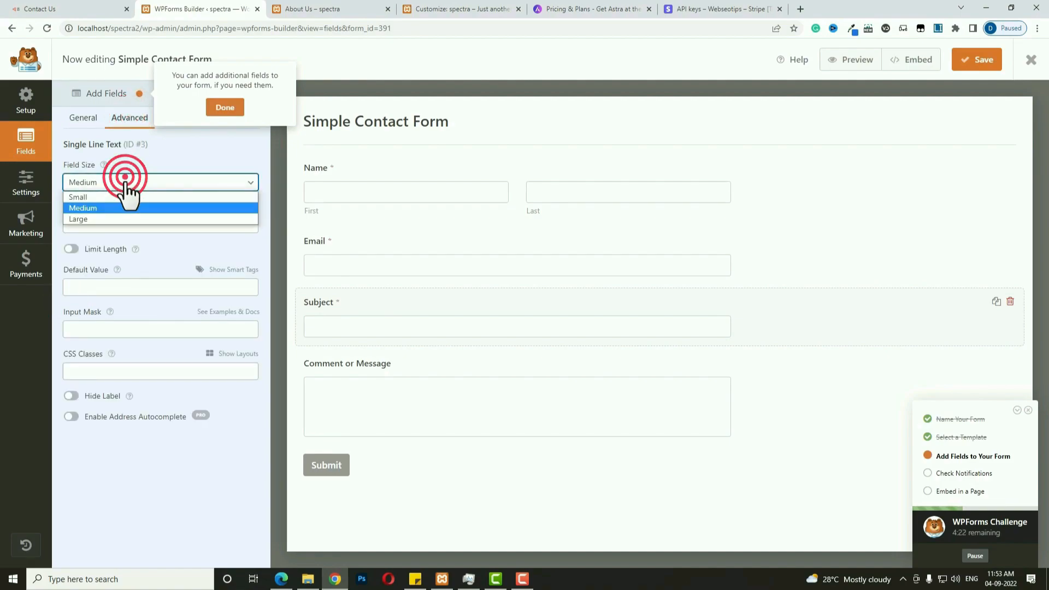
left_click(123, 218)
Make the Email and Name fields large and hide the Name sublabels.
left_click(358, 240)
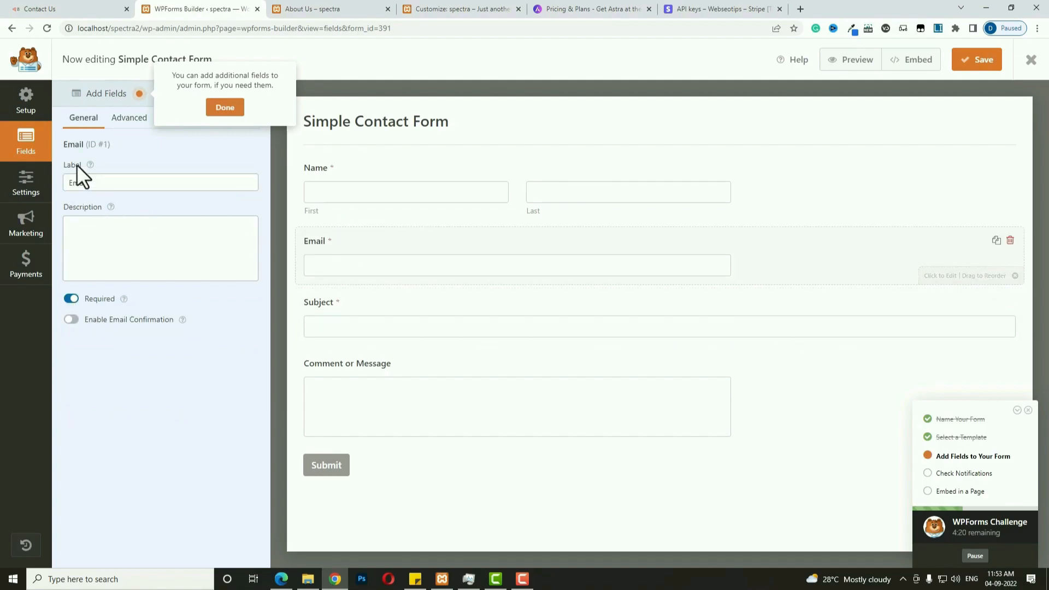
left_click(130, 119)
left_click(116, 182)
left_click(109, 218)
left_click(325, 182)
left_click(122, 116)
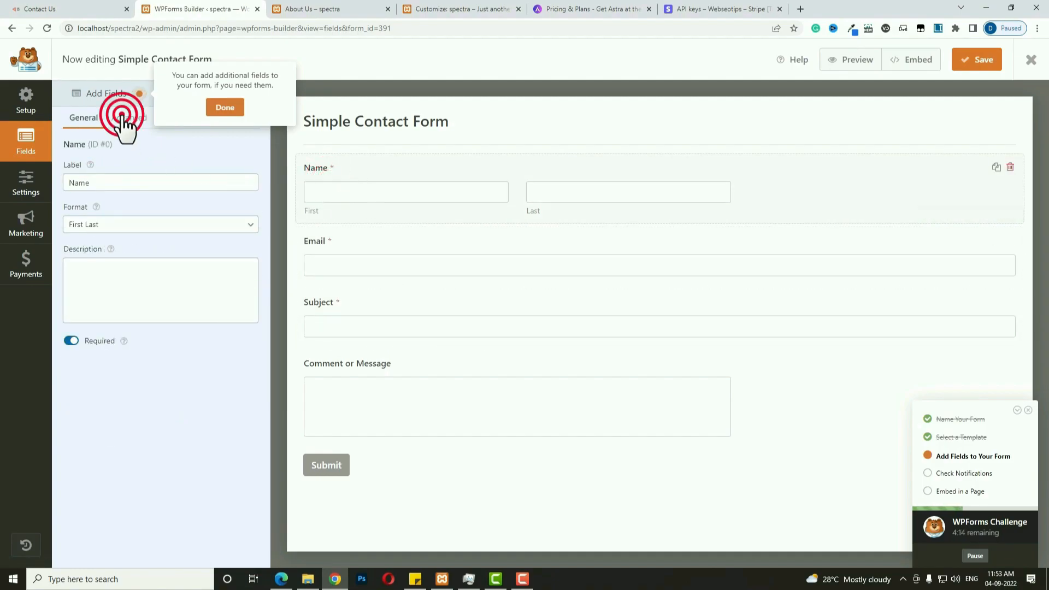
left_click(98, 177)
left_click(97, 218)
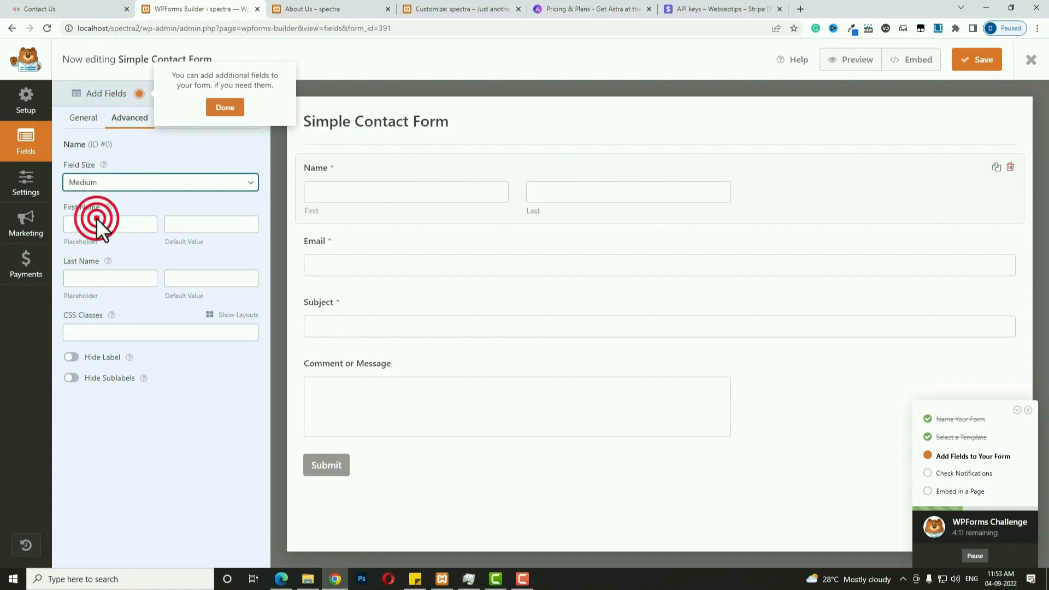
left_click(71, 379)
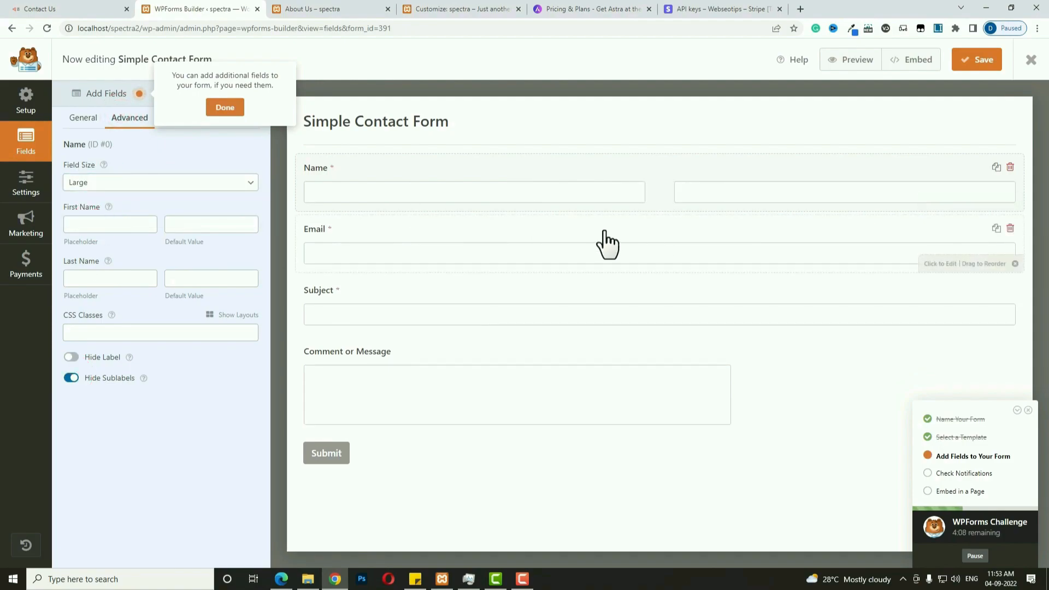
Save the form, close the builder, and go to the Pages list.
left_click(978, 61)
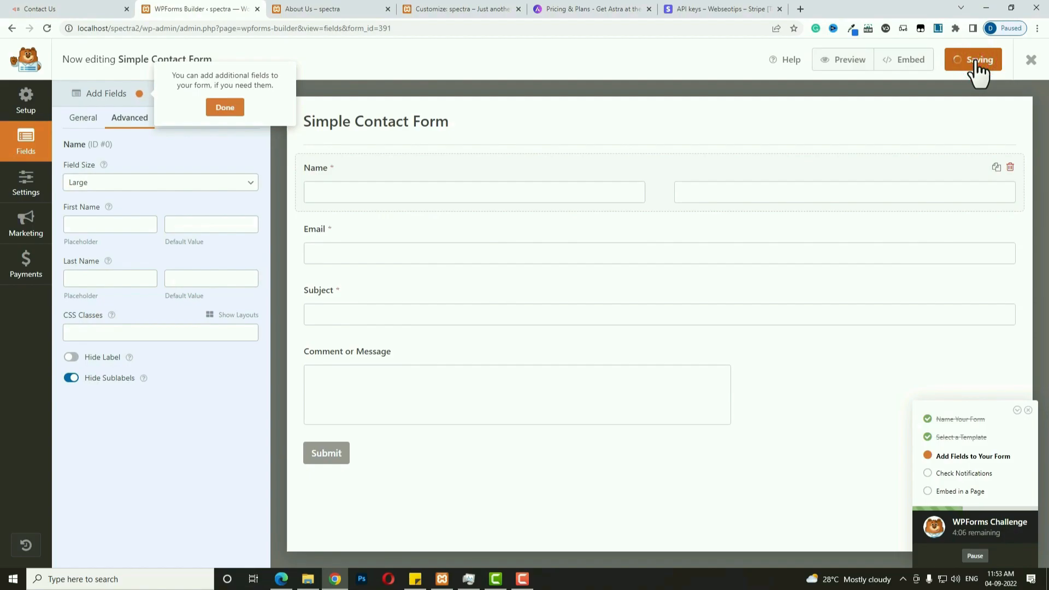
left_click(1031, 60)
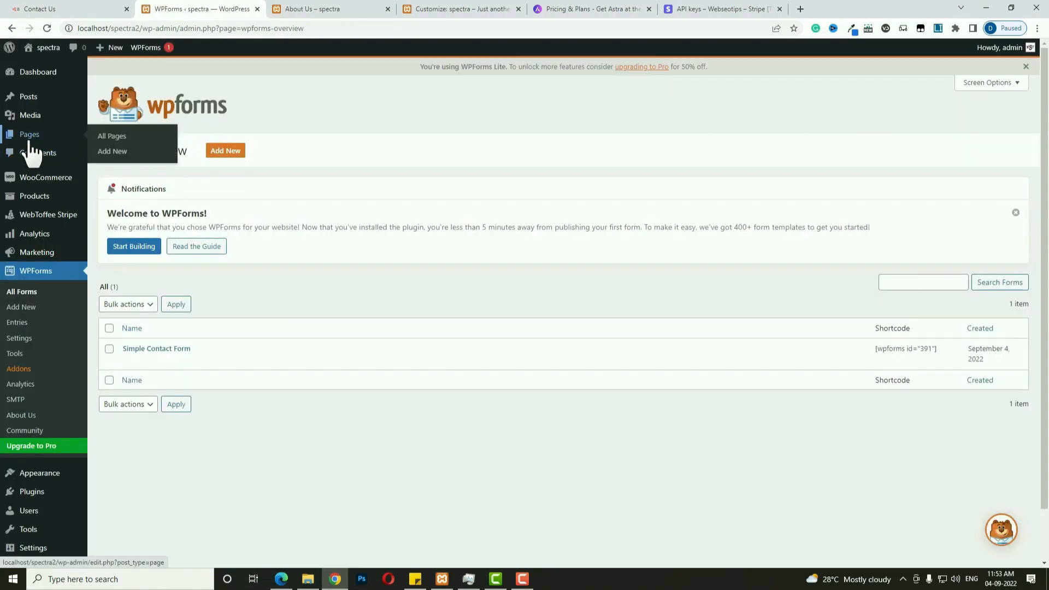
left_click(28, 137)
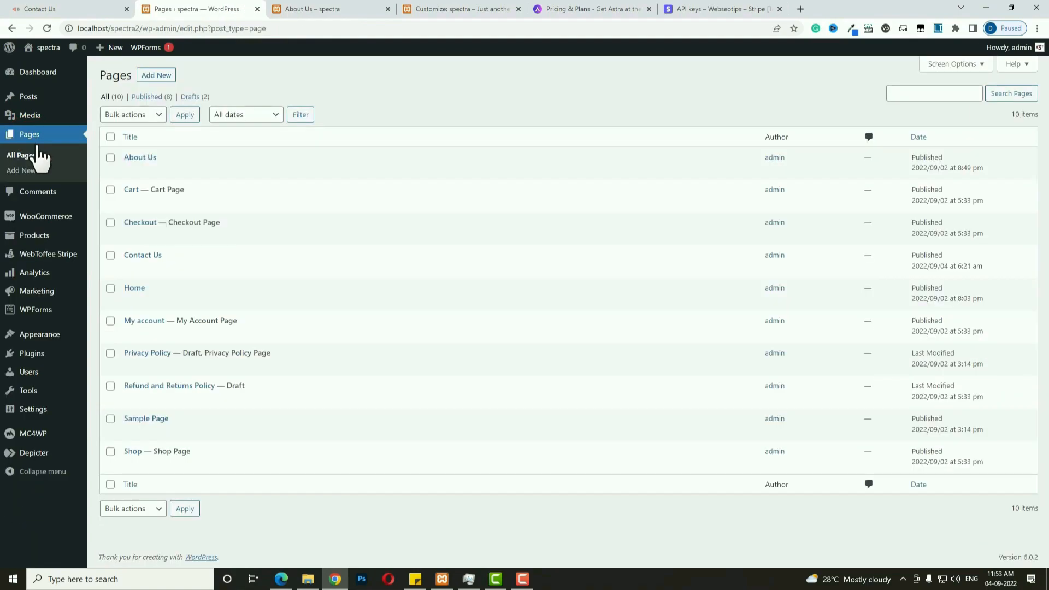
On Contact Us, insert a one-column container with minimum height 500.
left_click(145, 256)
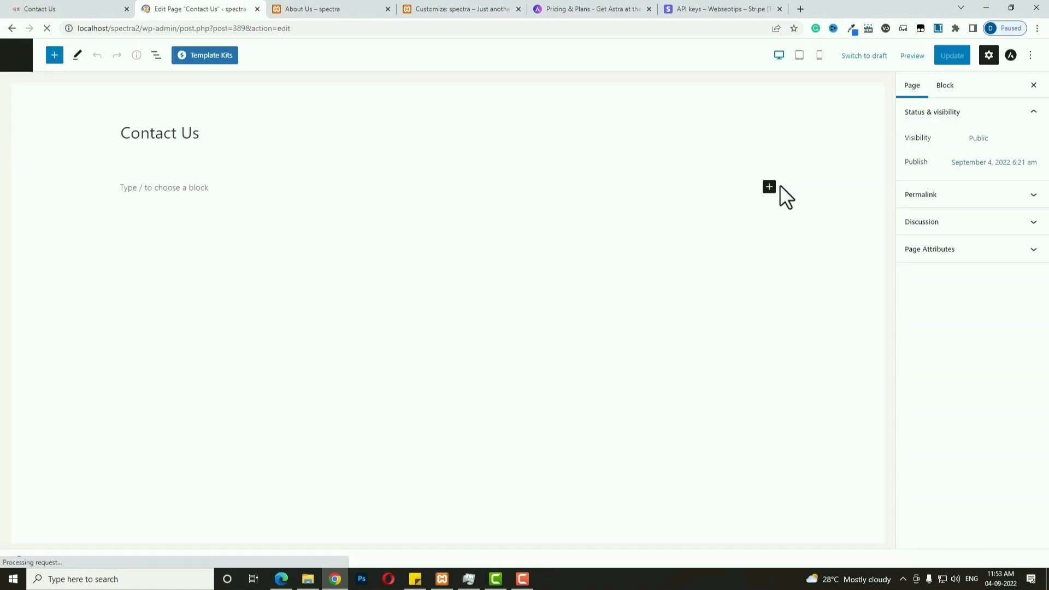
left_click(770, 187)
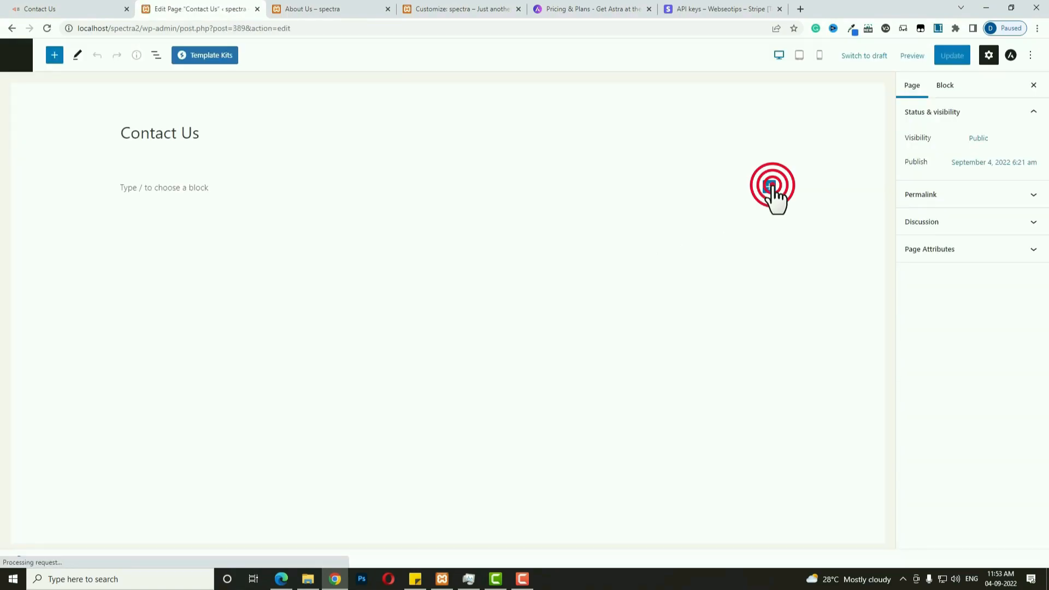
left_click(792, 264)
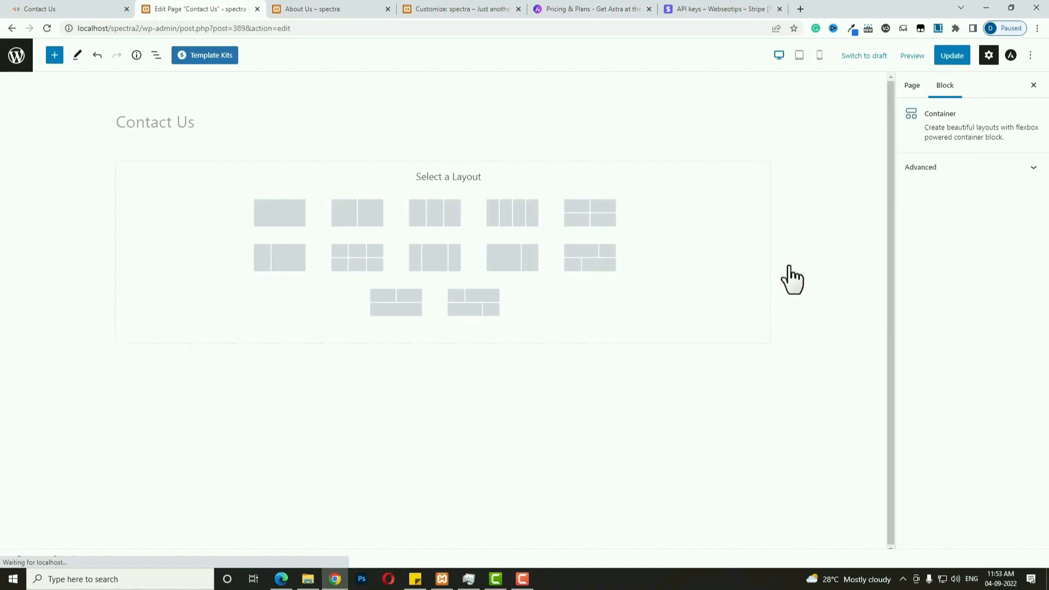
left_click(276, 211)
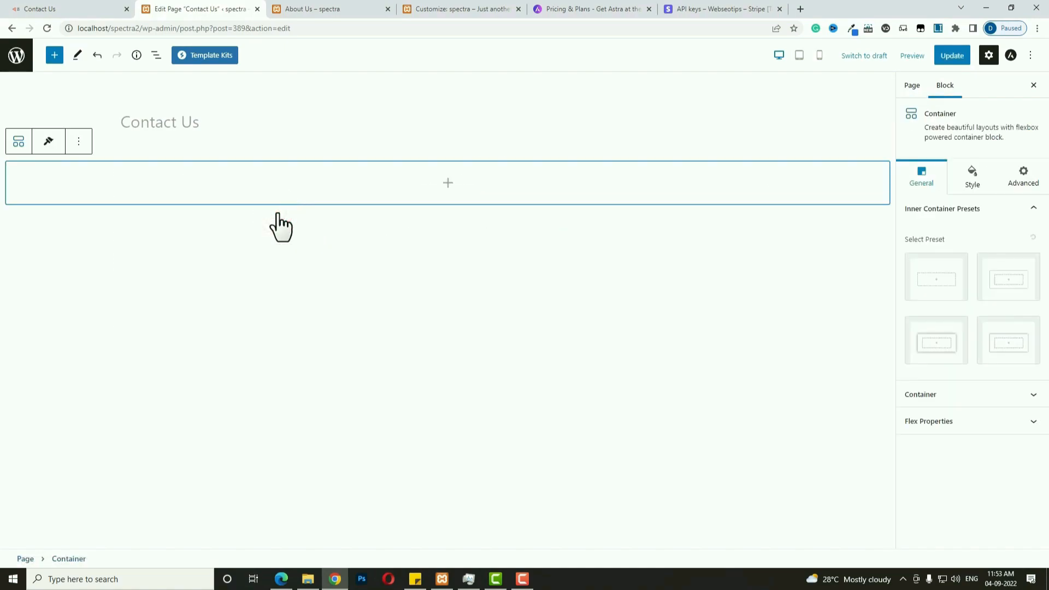
left_click(939, 391)
left_click(1013, 424)
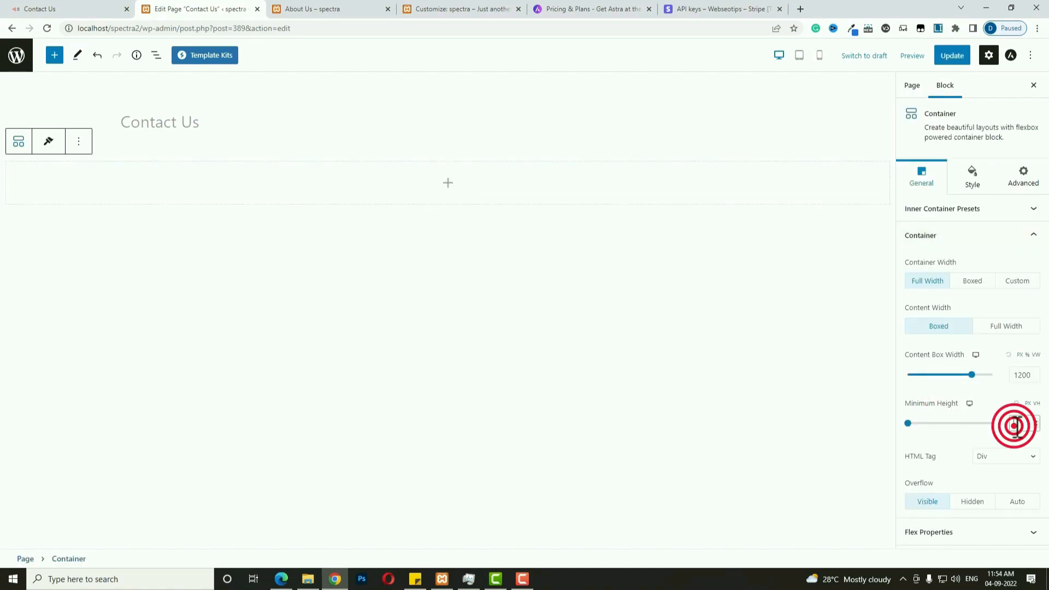
type("500")
Give the container the blog11.png shopping-bags background and add a Heading inside.
left_click(971, 182)
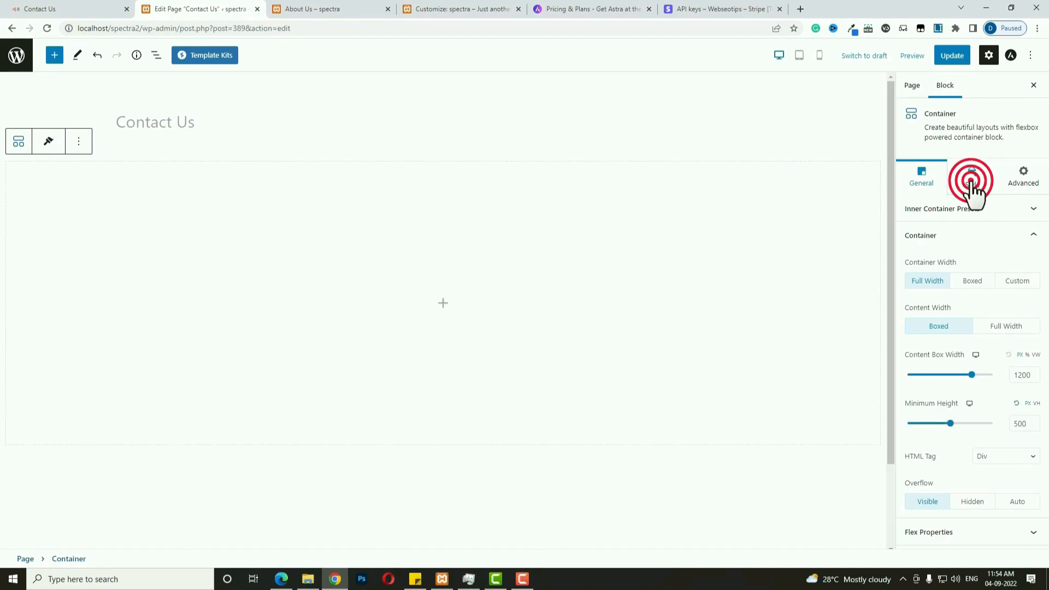
left_click(1014, 238)
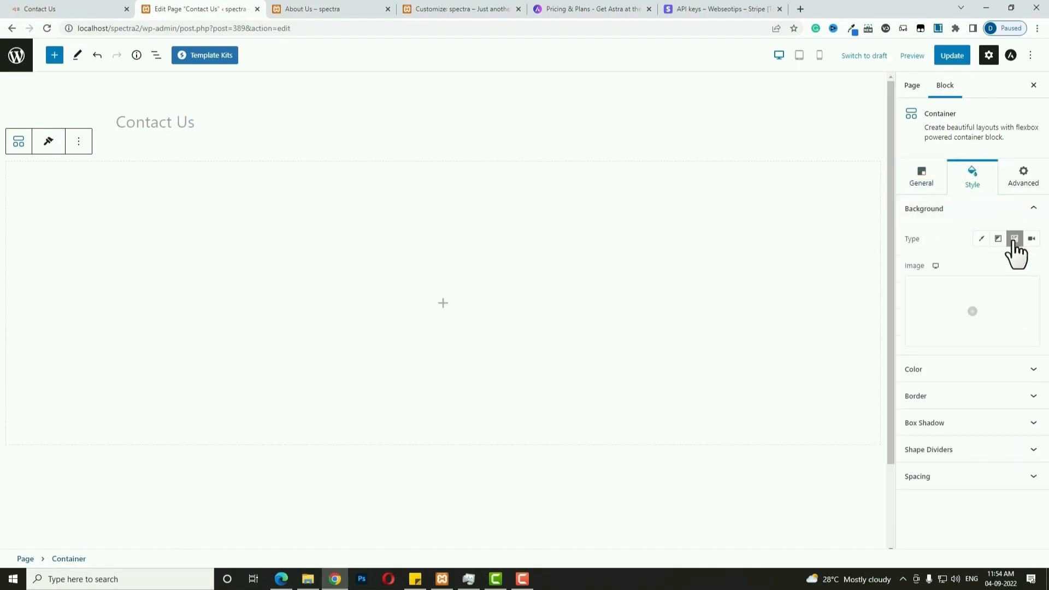
left_click(975, 312)
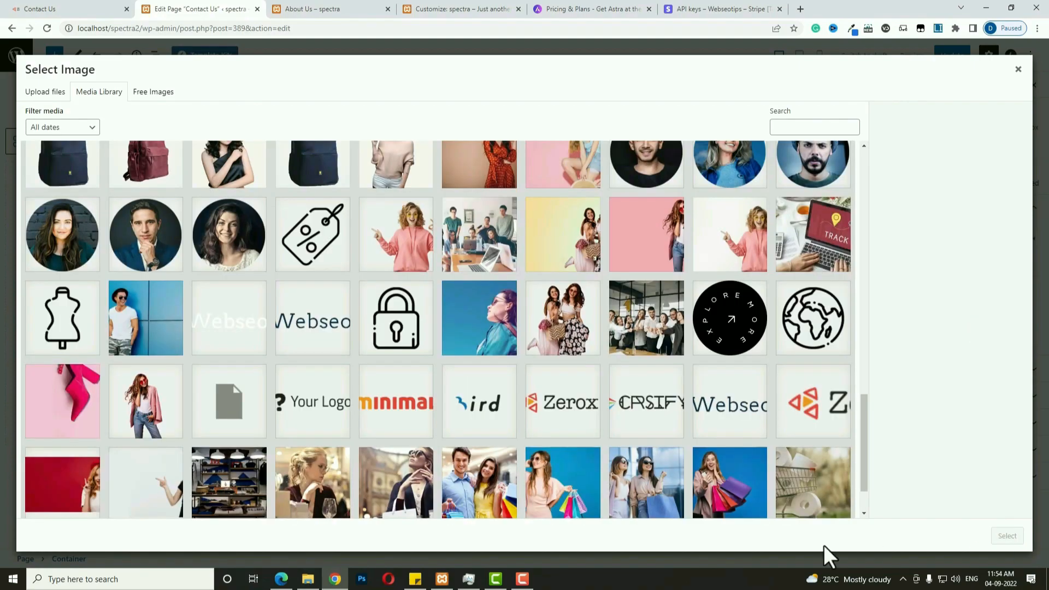
left_click(740, 485)
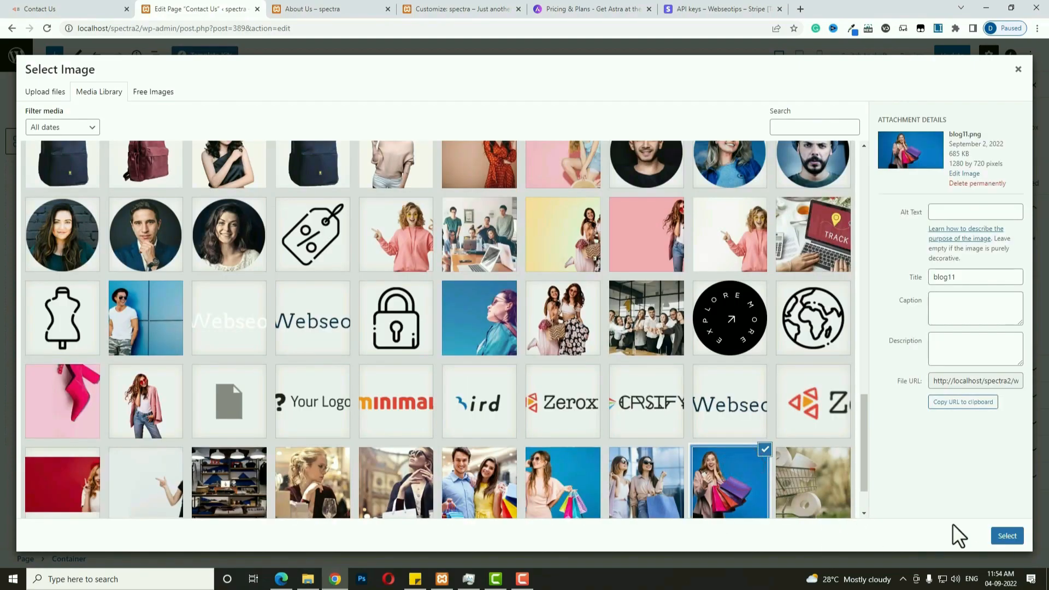
left_click(1008, 537)
left_click(442, 302)
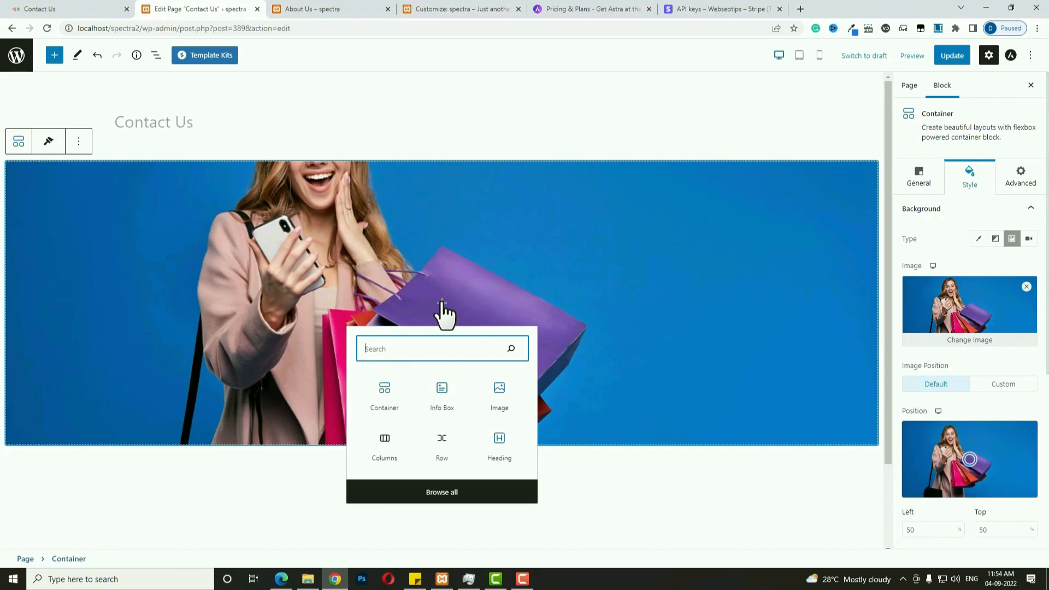
type("hea")
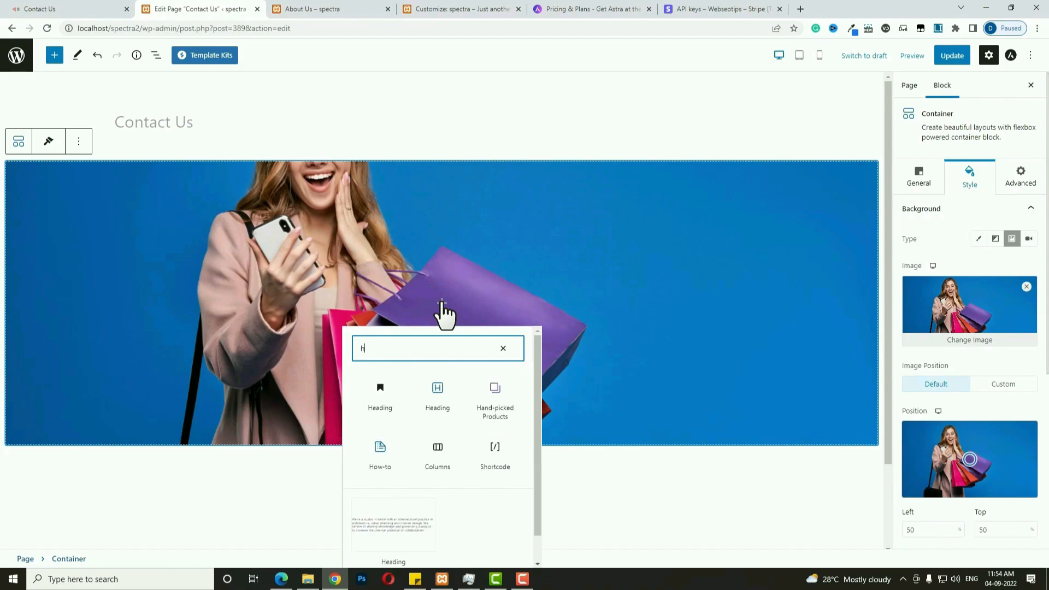
left_click(442, 394)
Change the heading text to Contact Us, centred, as an H1.
scroll(435, 397, "down", 2)
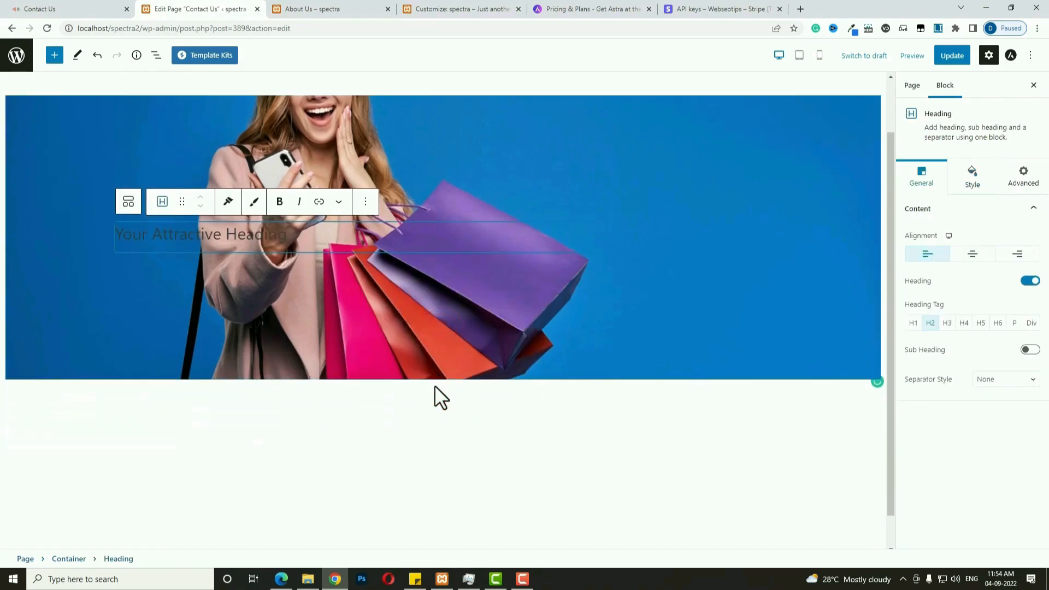
triple_click(339, 197)
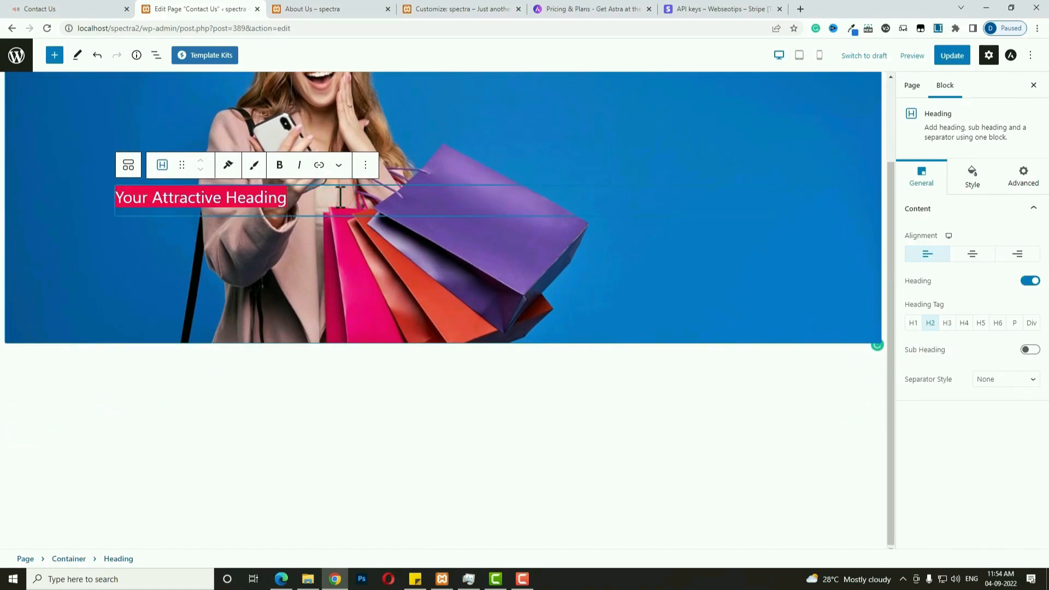
type("Contact Us")
left_click(972, 254)
left_click(910, 327)
Style the heading with font size 60 and white text colour.
left_click(972, 175)
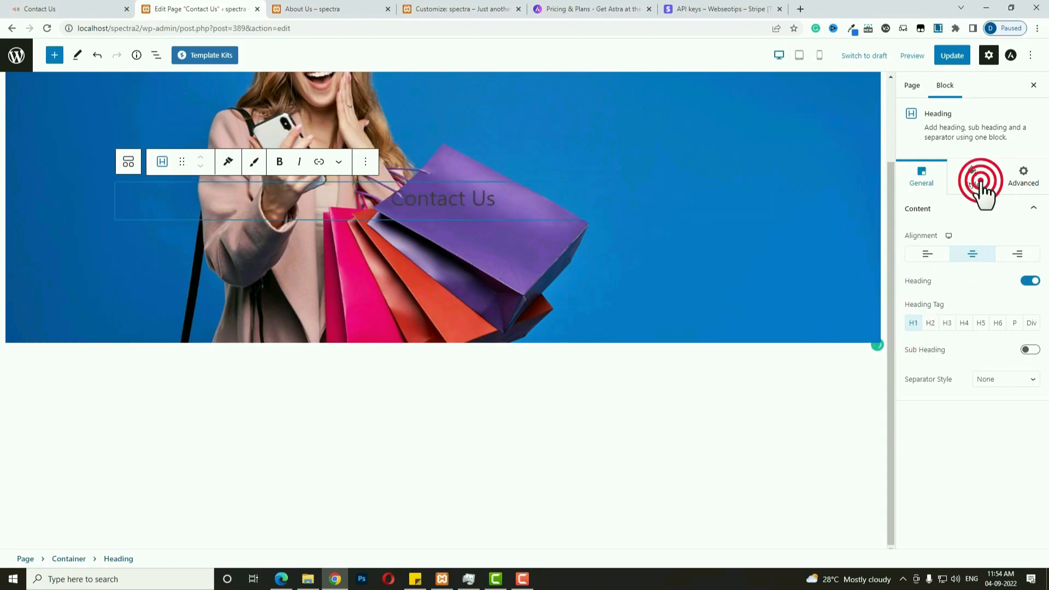
left_click(1033, 237)
left_click(1014, 314)
type("60")
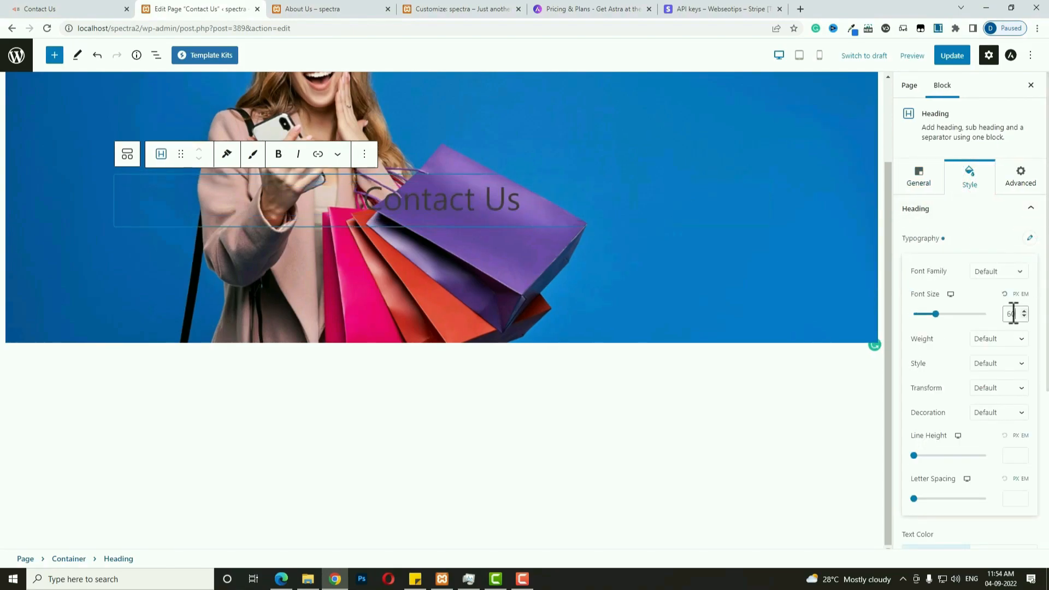
left_click(1028, 240)
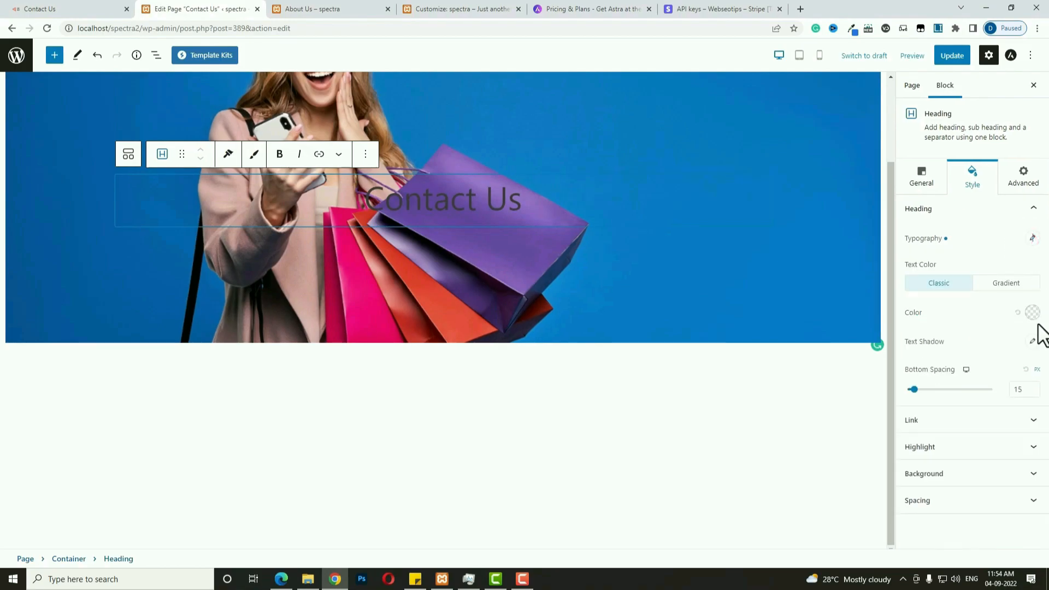
left_click(1032, 312)
left_click(943, 258)
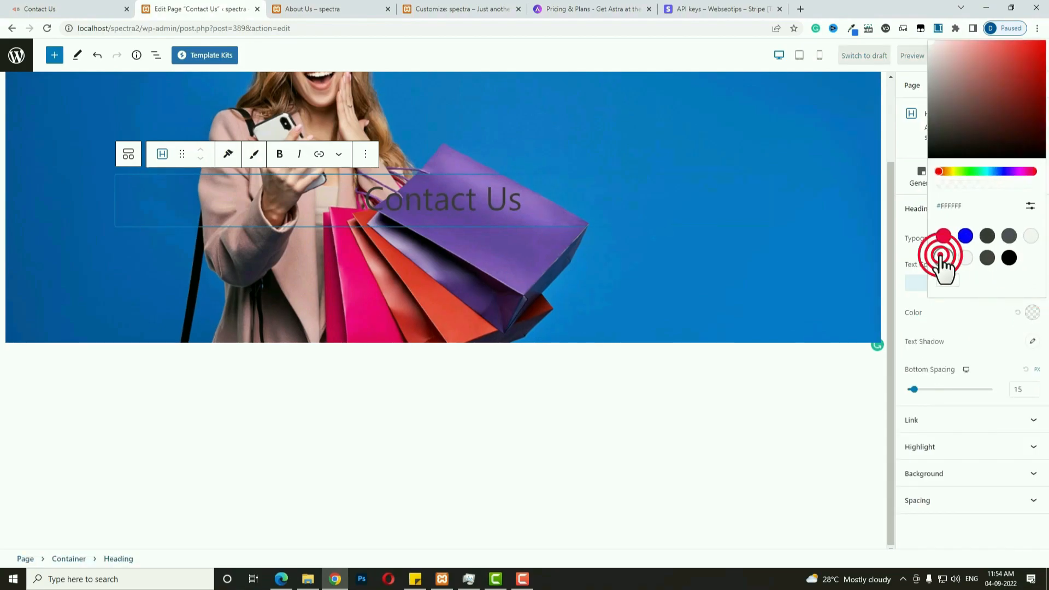
left_click(645, 411)
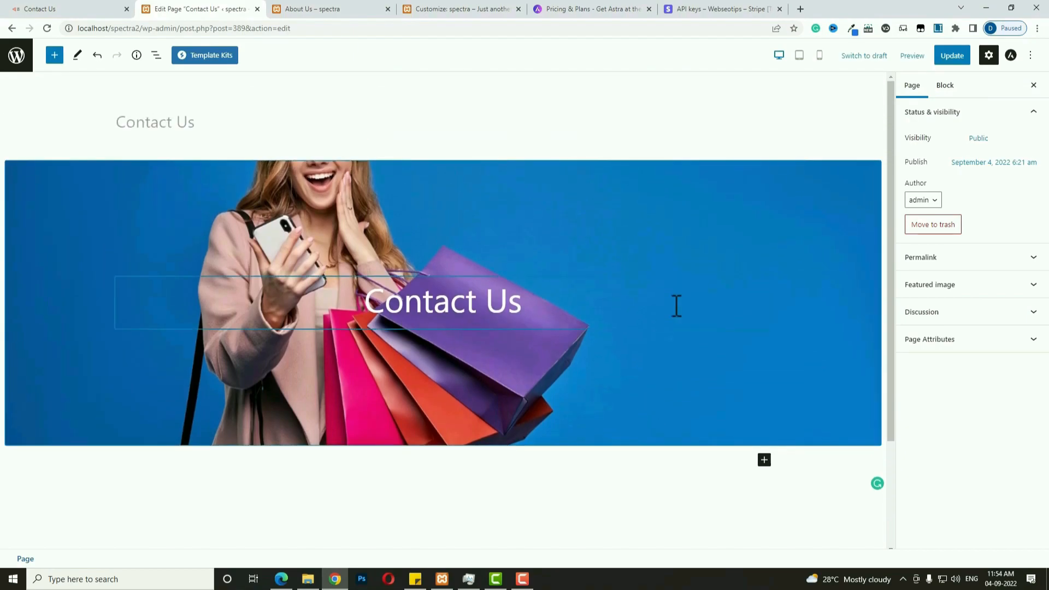
left_click(515, 307)
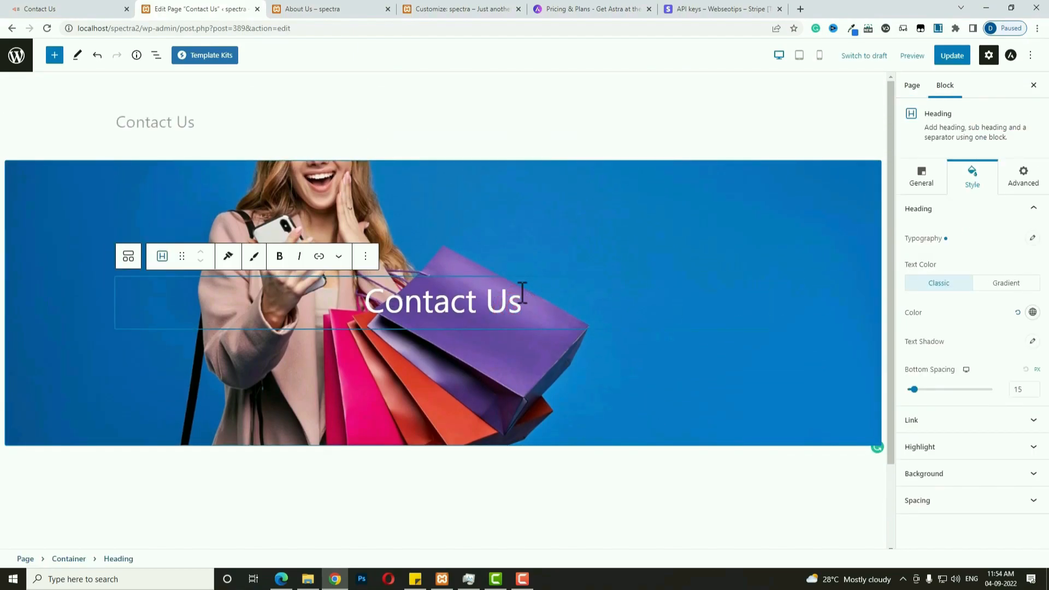
Preview at tablet and mobile widths and set the heading's mobile font size to 45.
left_click(800, 55)
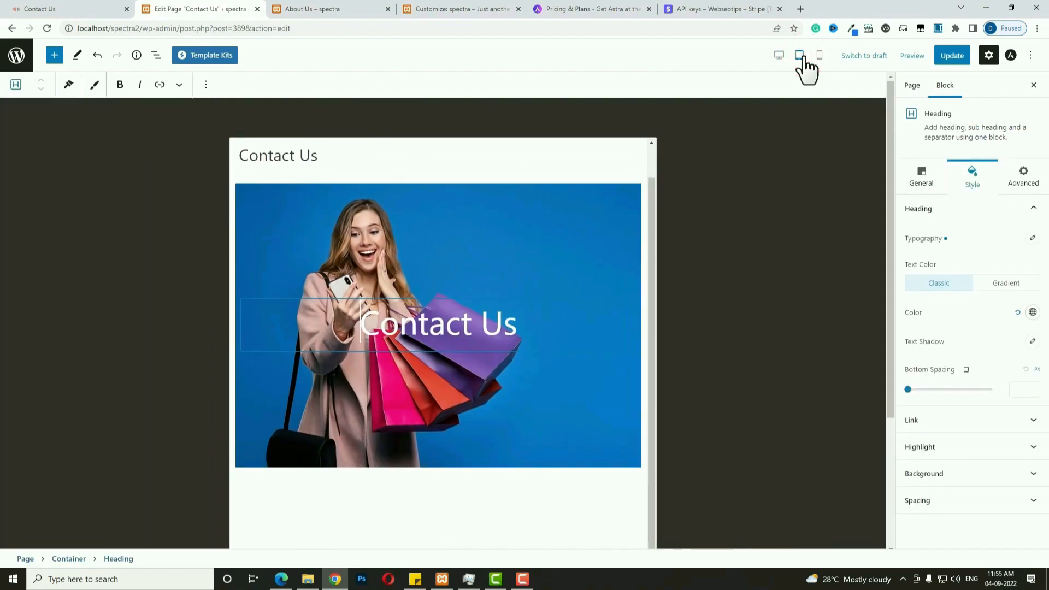
scroll(444, 271, "down", 3)
scroll(495, 279, "up", 1)
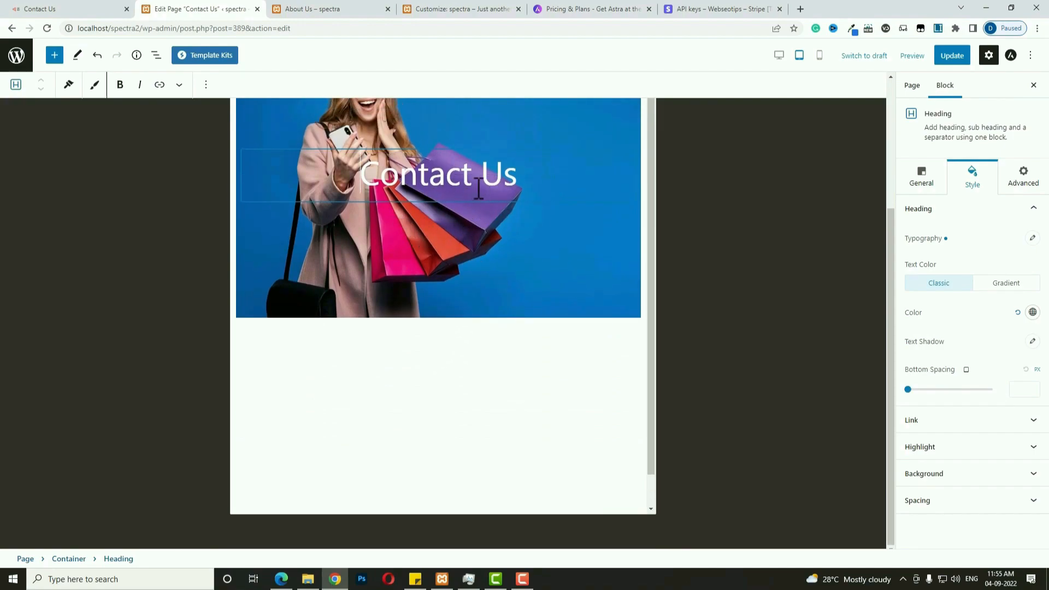
scroll(624, 237, "up", 3)
left_click(819, 55)
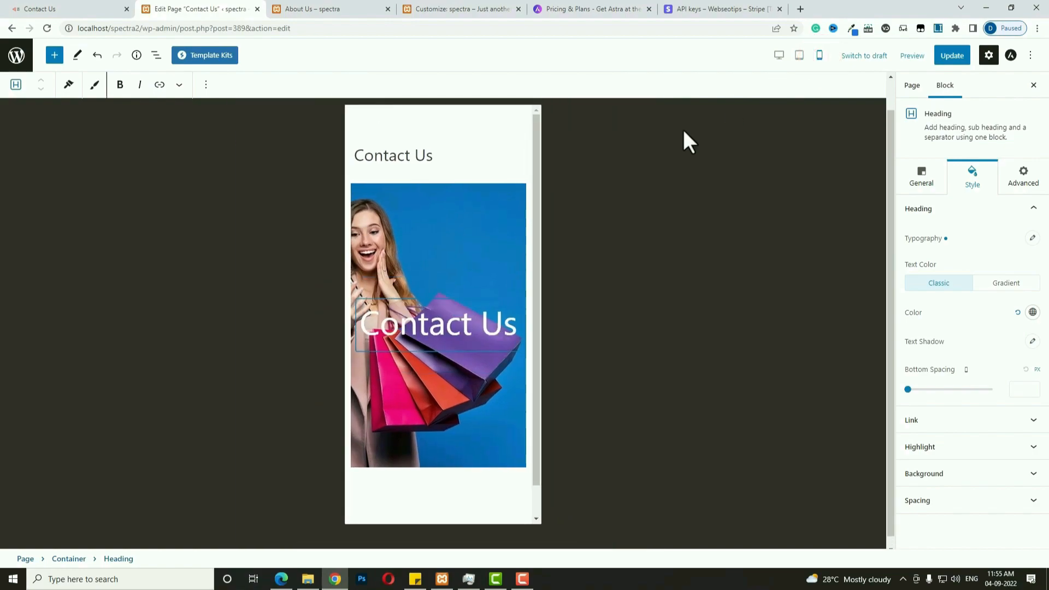
scroll(405, 309, "down", 1)
left_click(1032, 239)
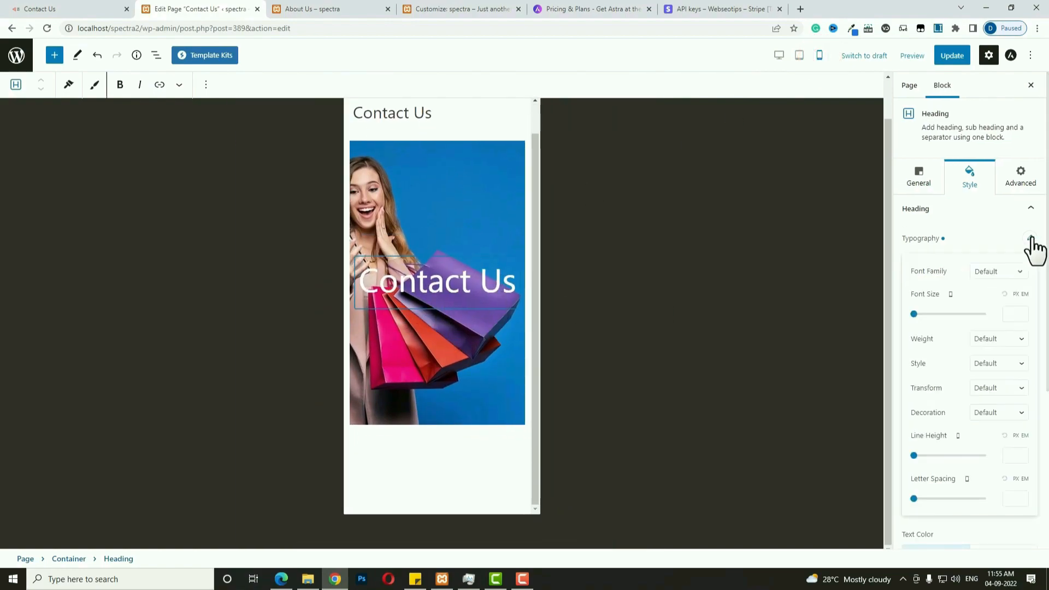
left_click(1014, 313)
type("45")
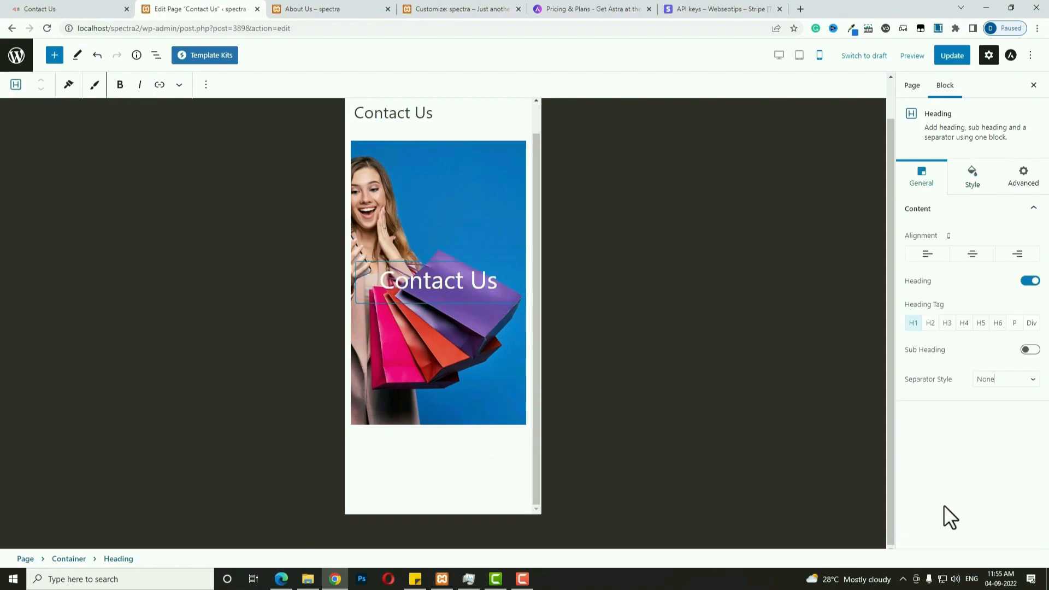
Give the banner container a 400 mobile minimum height and 100% content box width.
left_click(424, 210)
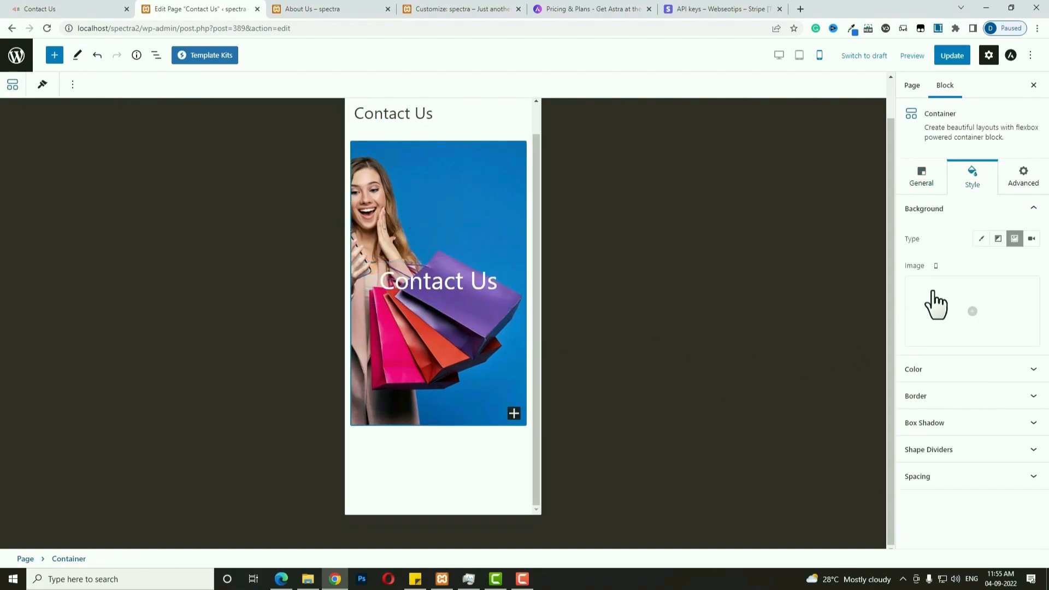
left_click(919, 183)
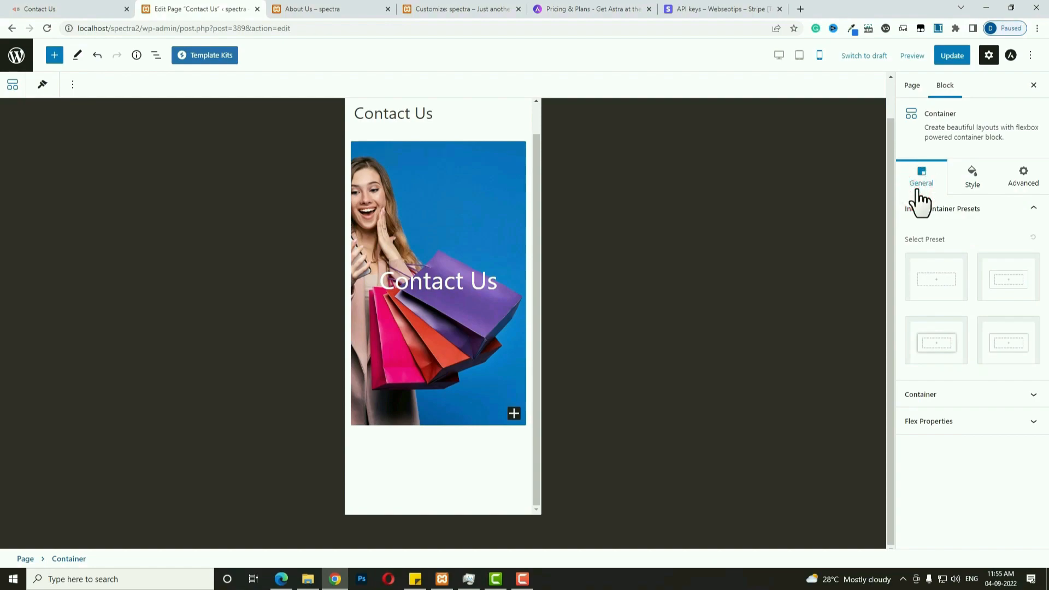
left_click(944, 392)
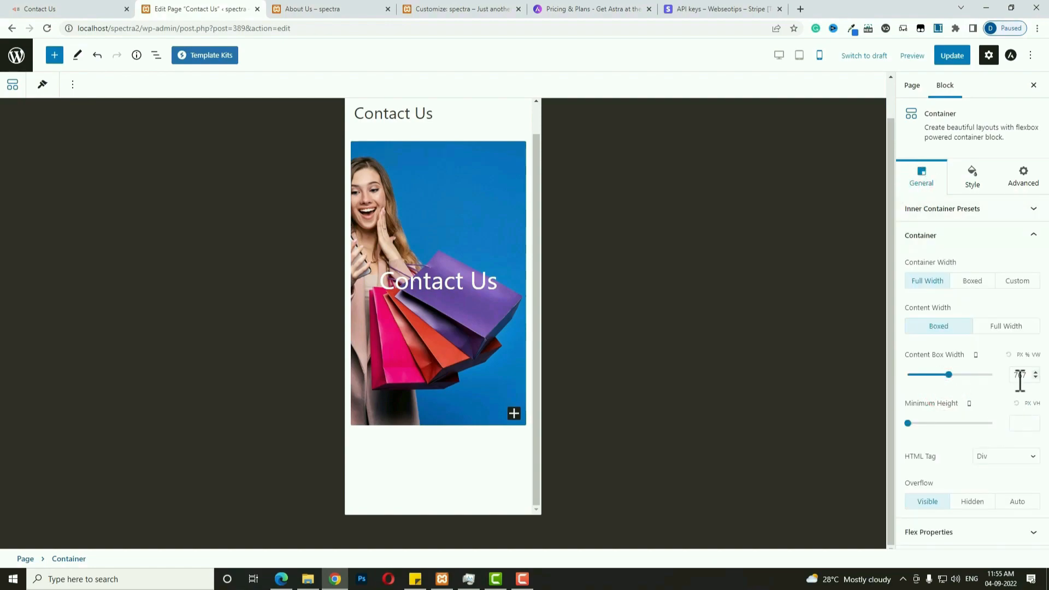
left_click(1018, 422)
type("400")
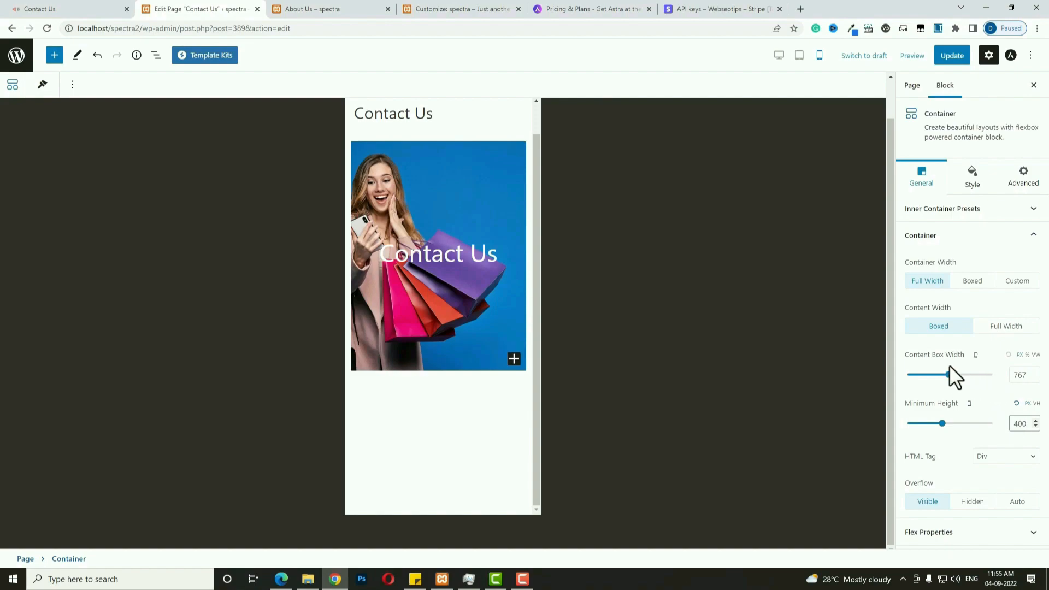
left_click(1027, 355)
left_click(799, 55)
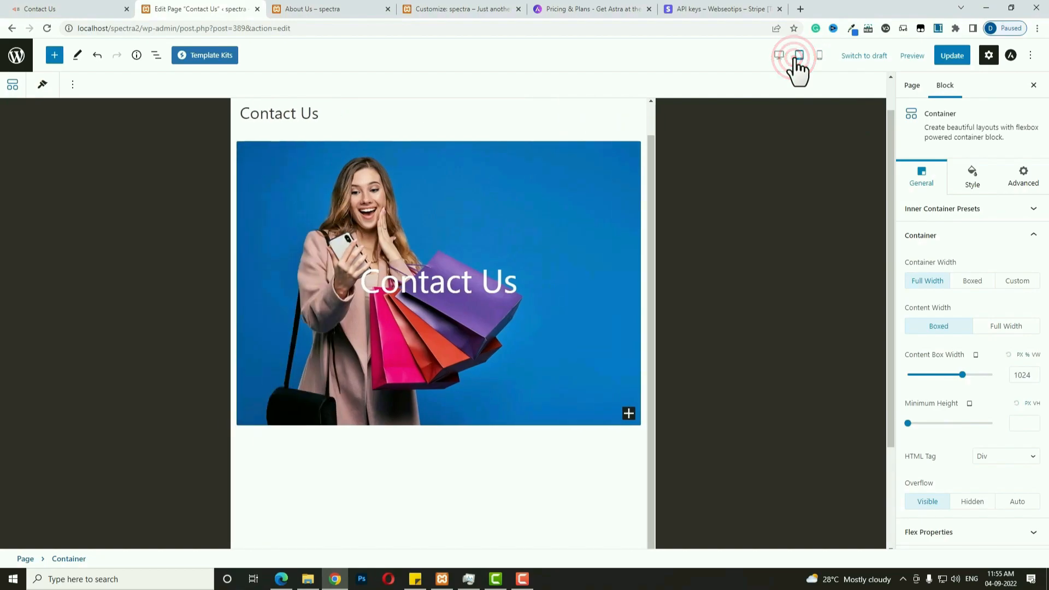
left_click(779, 55)
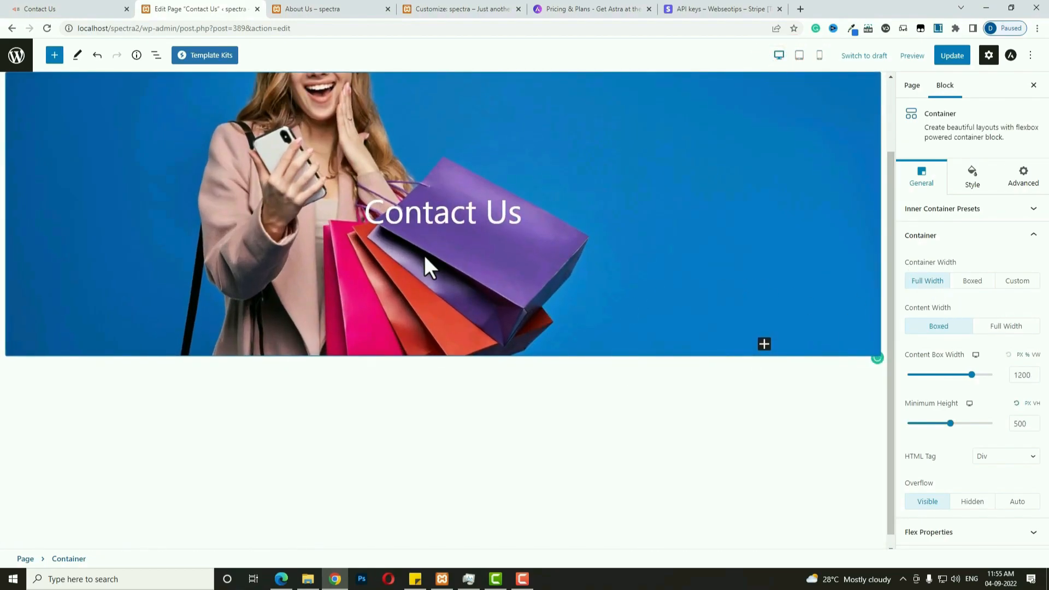
Insert a two-column container below the Contact Us banner.
left_click(87, 7)
left_click(208, 8)
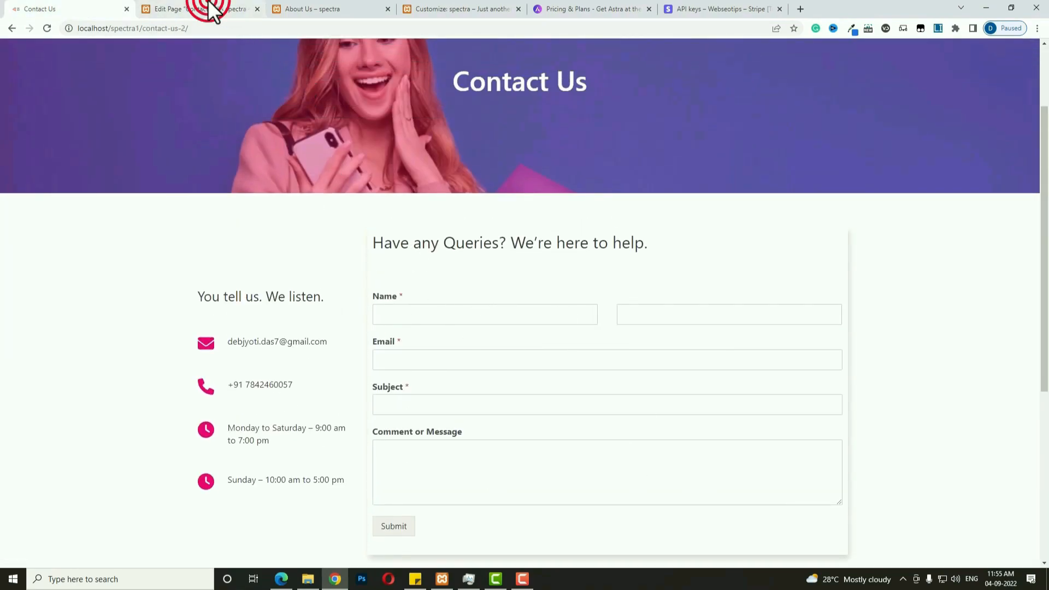
left_click(741, 437)
left_click(764, 371)
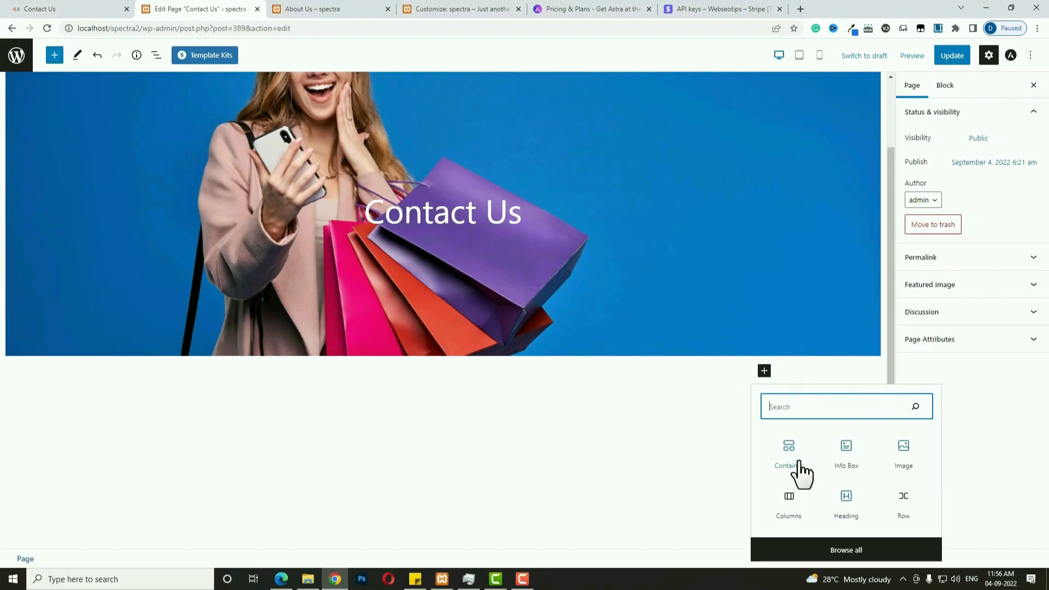
left_click(798, 469)
left_click(284, 465)
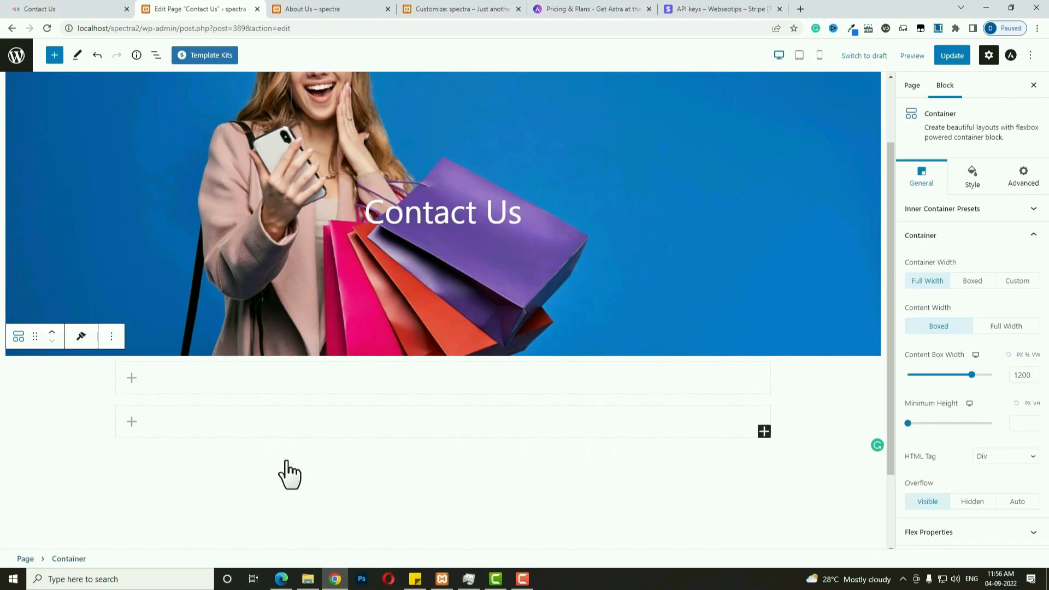
Set the container's padding to 0 and its margins to 50 top, 30 bottom.
left_click(971, 181)
left_click(981, 376)
double_click(913, 459)
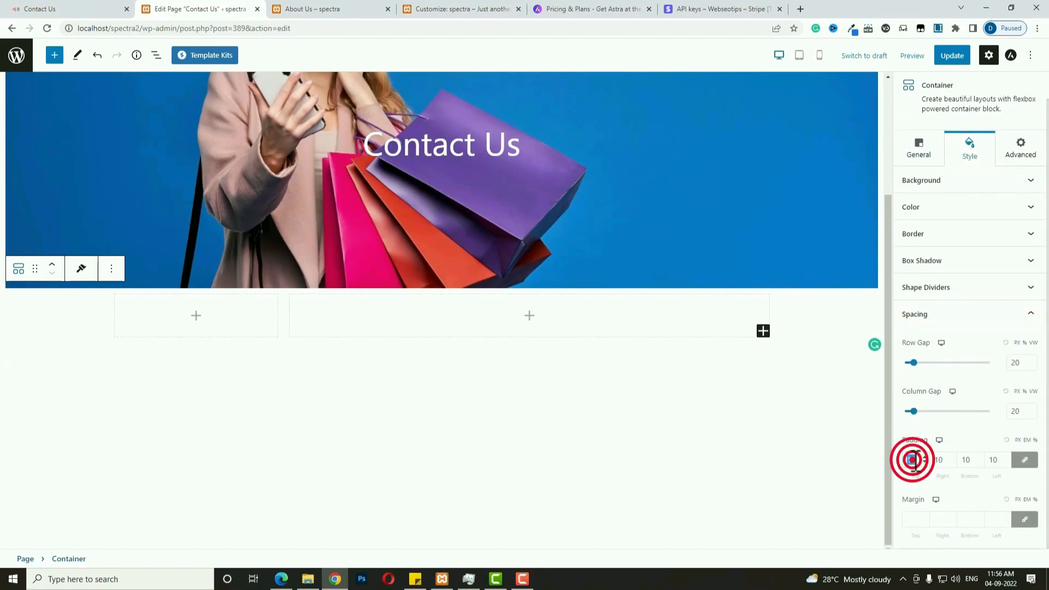
left_click(1023, 513)
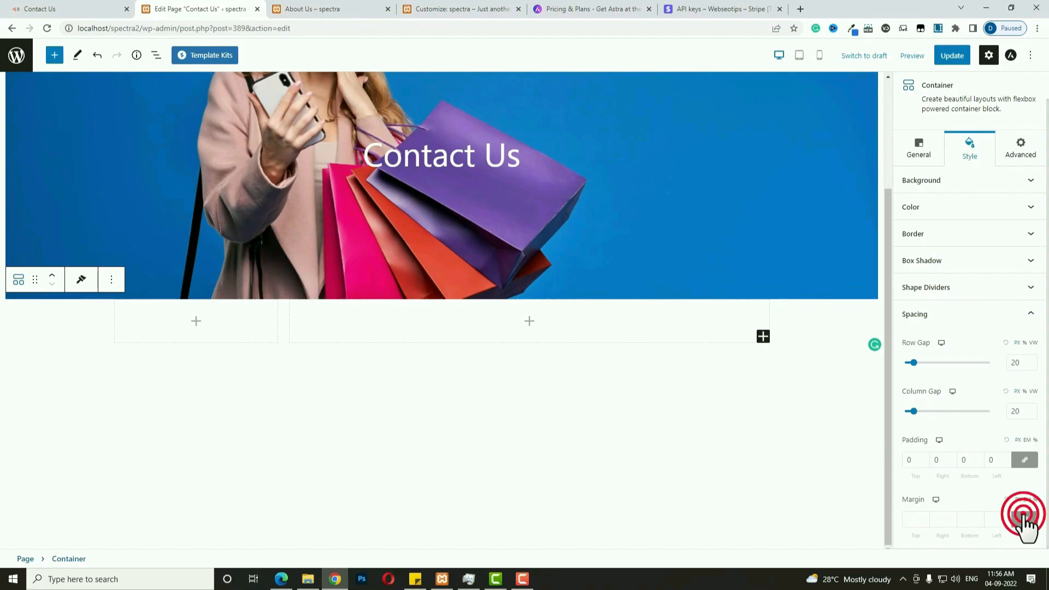
left_click(911, 521)
type("50")
double_click(967, 520)
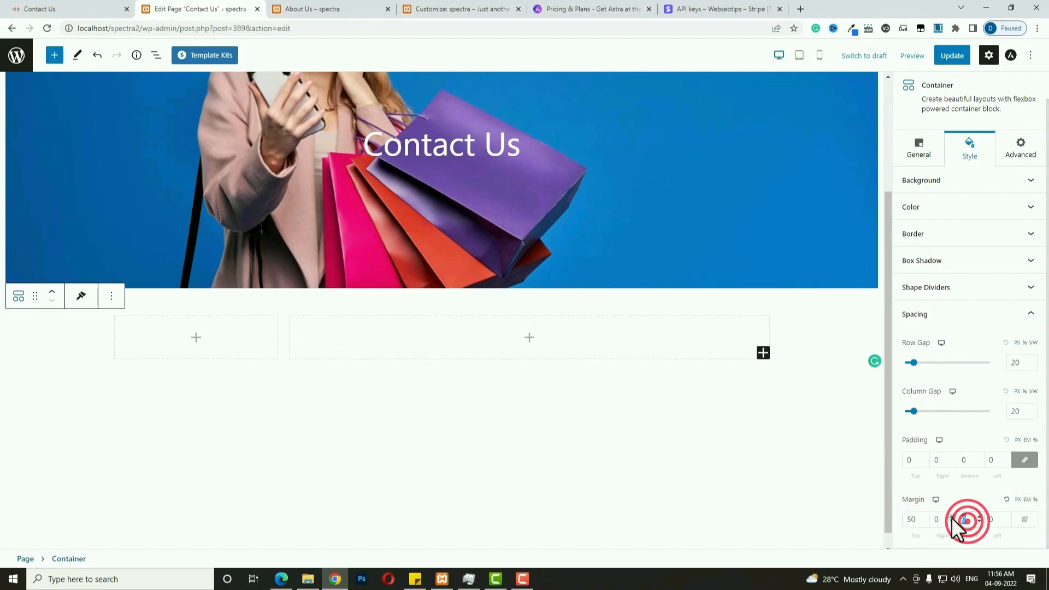
type("30")
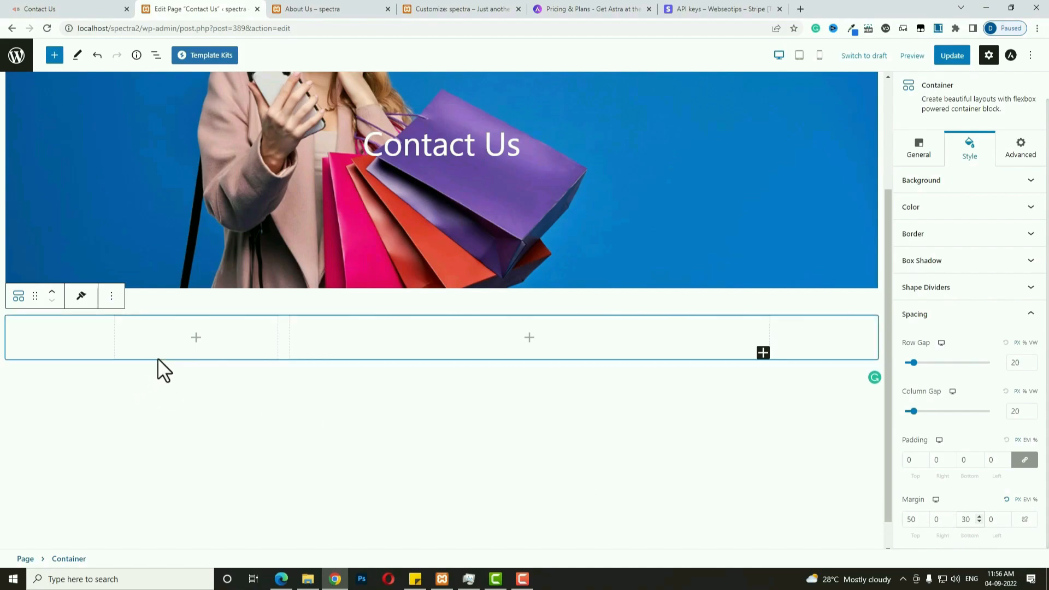
Add the H3 heading "You tell us. We listen." to the left column.
left_click(196, 339)
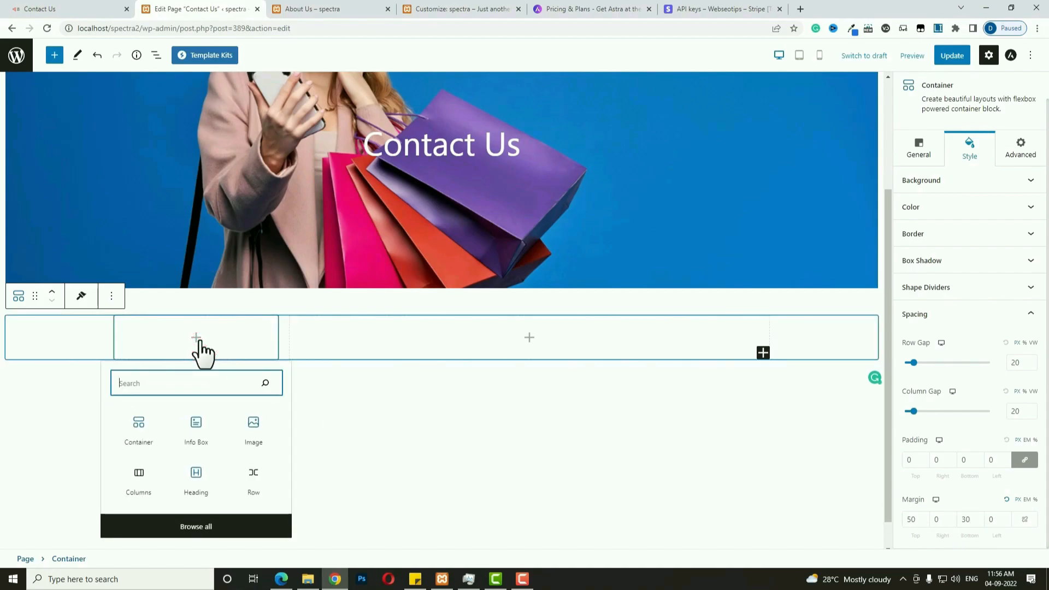
type("head")
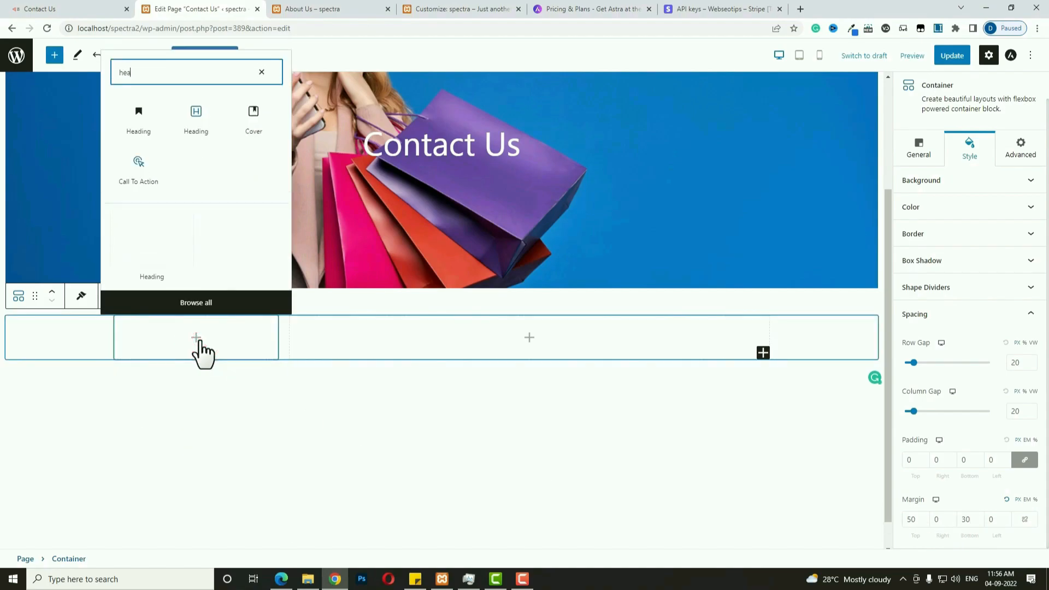
left_click(195, 103)
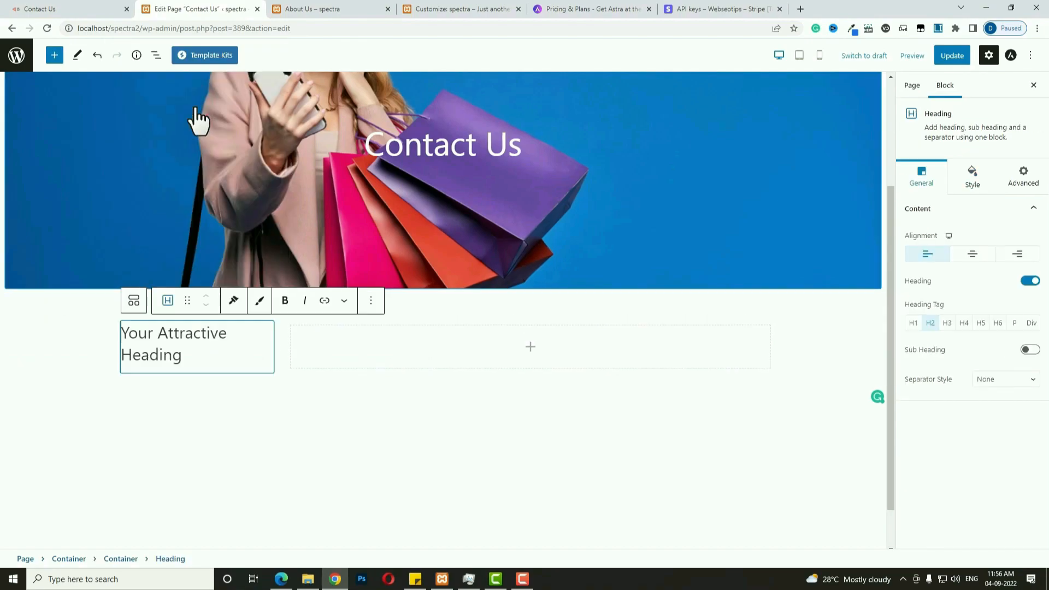
scroll(219, 158, "down", 1)
triple_click(230, 293)
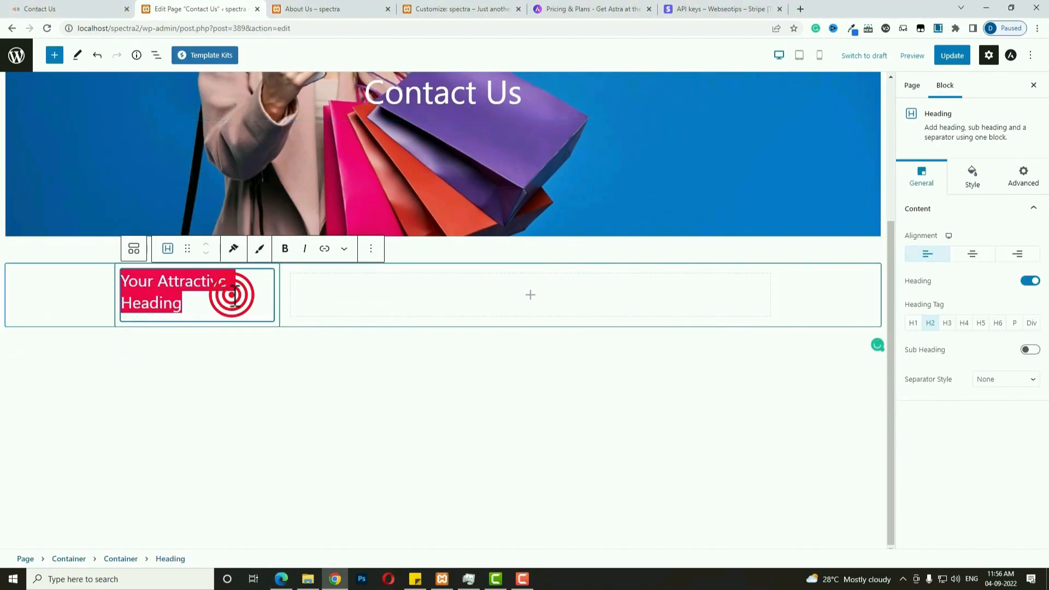
type("You tell us. We listen.")
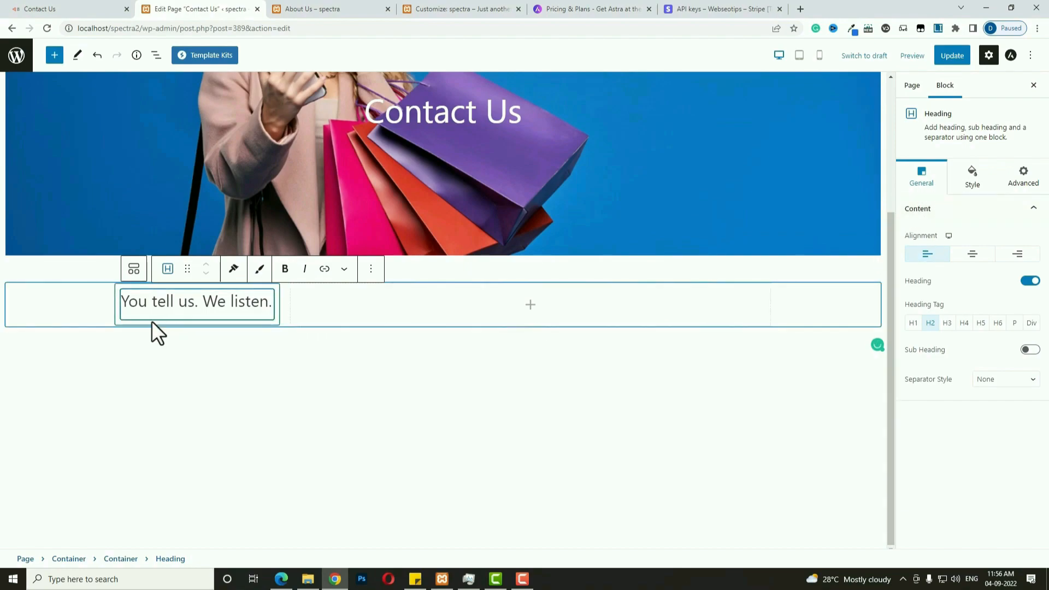
left_click(947, 323)
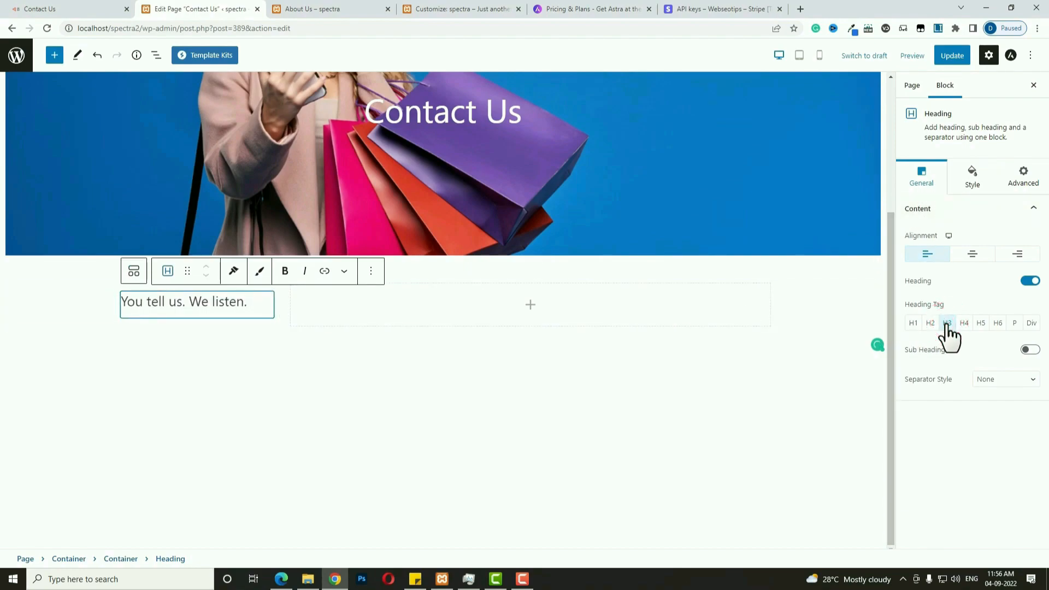
Add the H3 heading "Have any Queries? We're here to help." to the right column.
left_click(530, 306)
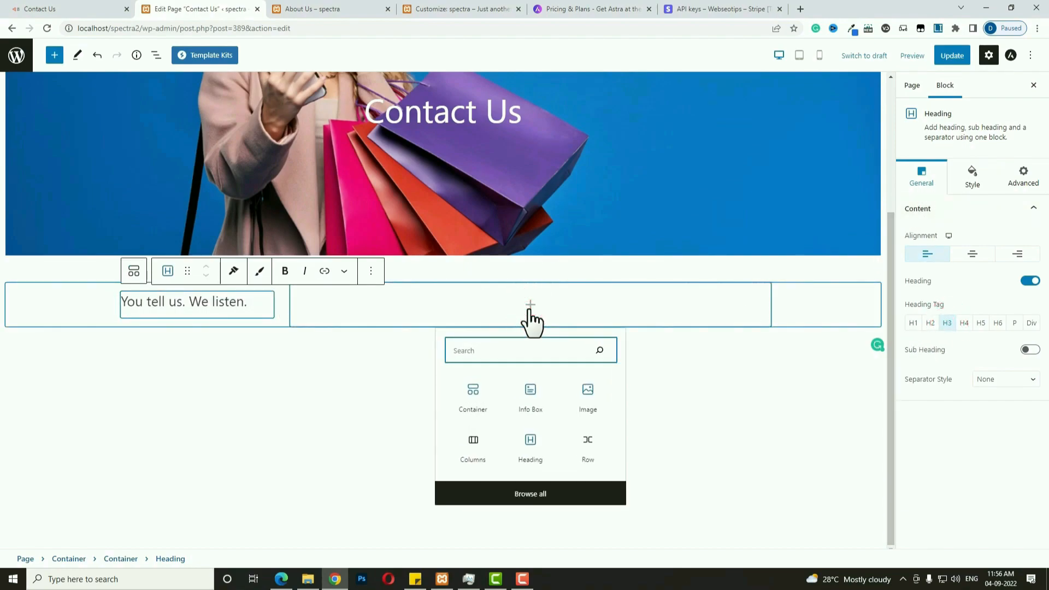
left_click(530, 444)
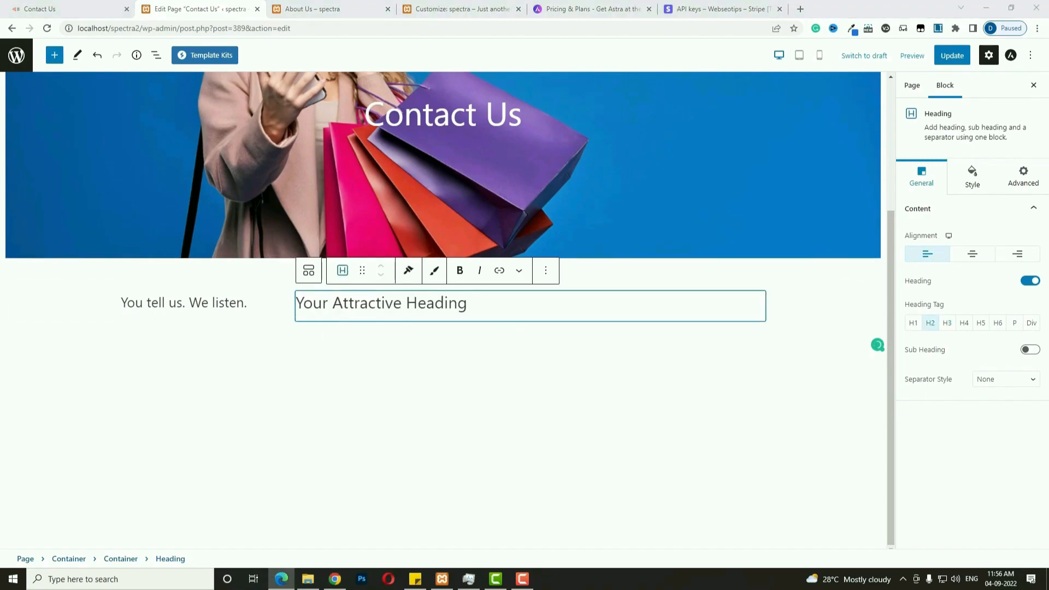
type("Have any Queries? We’re here to help.")
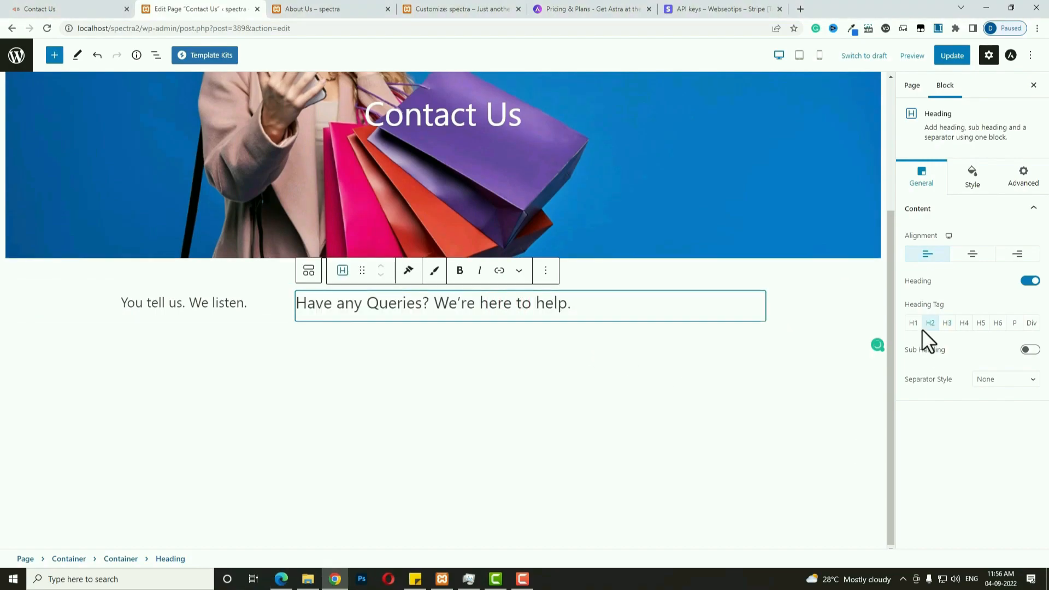
left_click(949, 323)
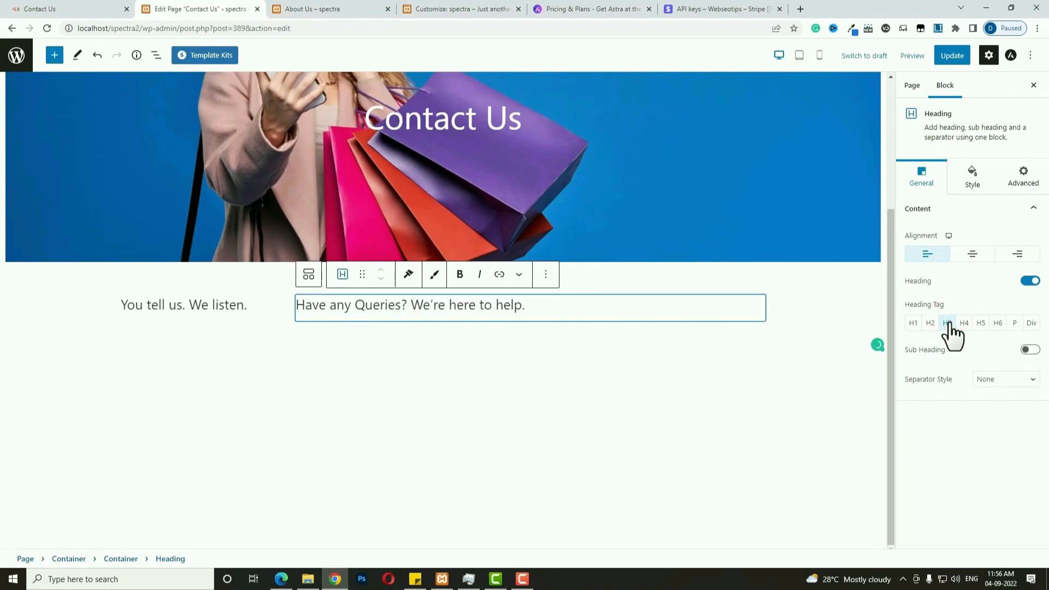
left_click(272, 318)
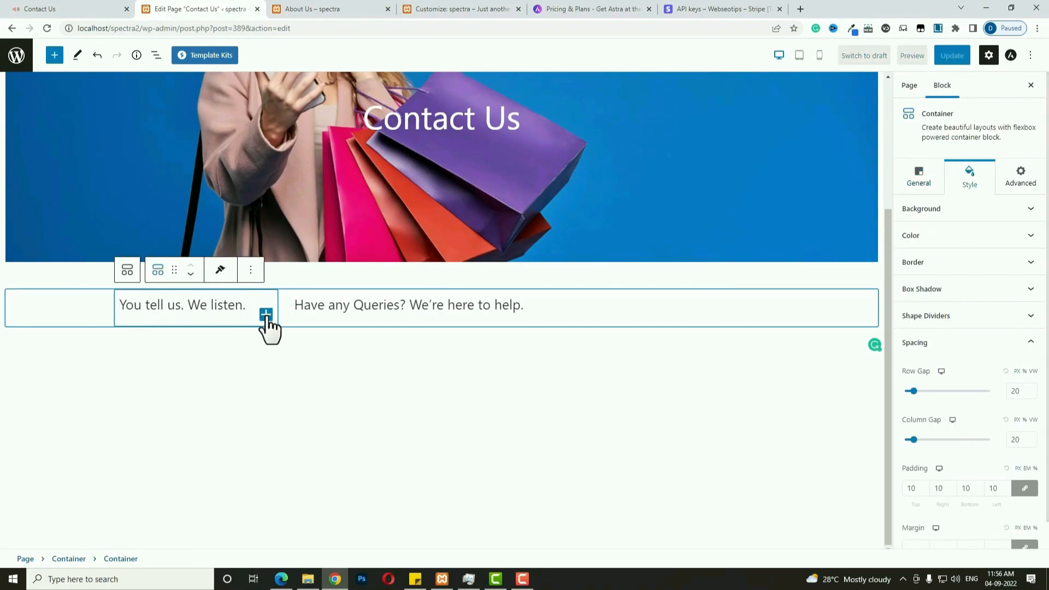
Add an Info Box below the left-column heading with top and bottom padding of 30.
left_click(266, 317)
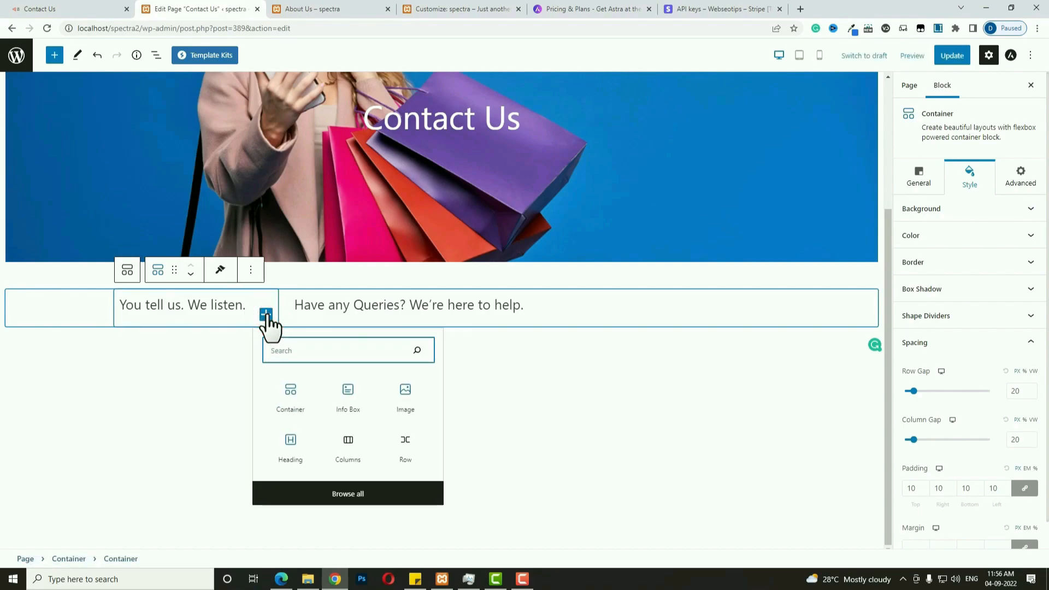
left_click(347, 393)
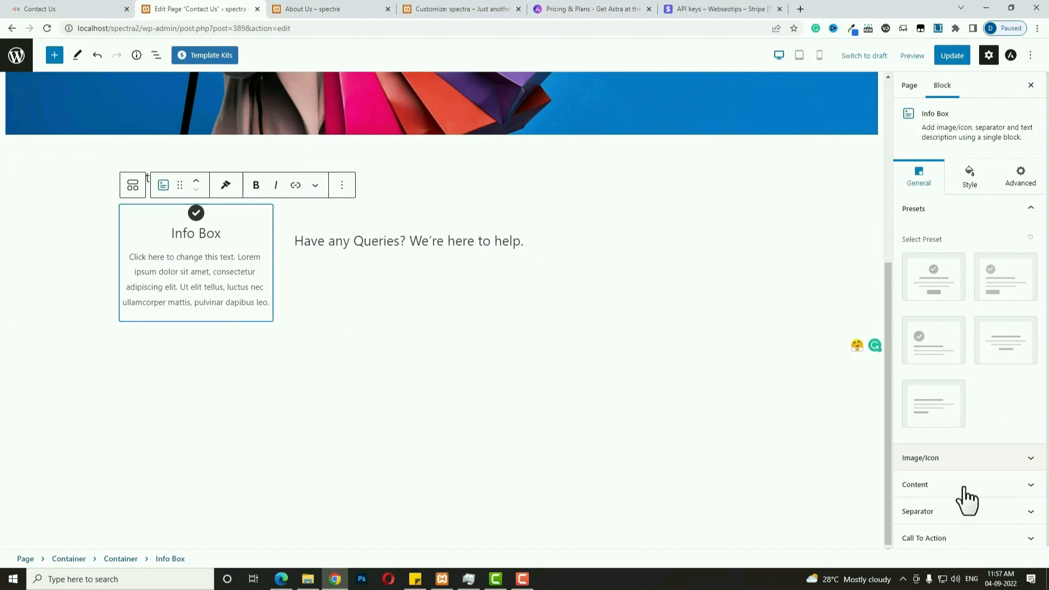
left_click(971, 180)
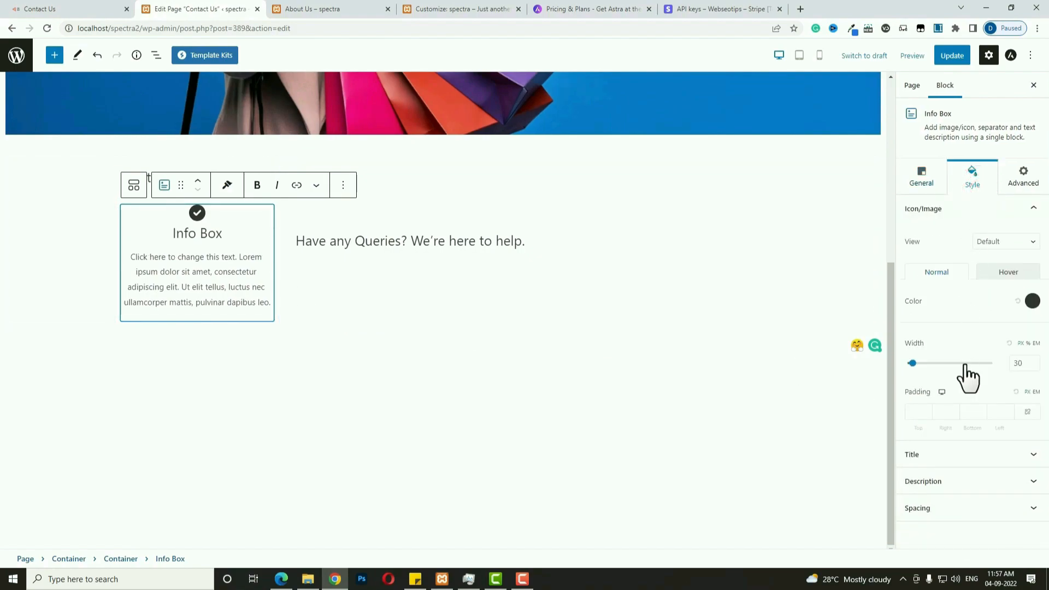
left_click(929, 509)
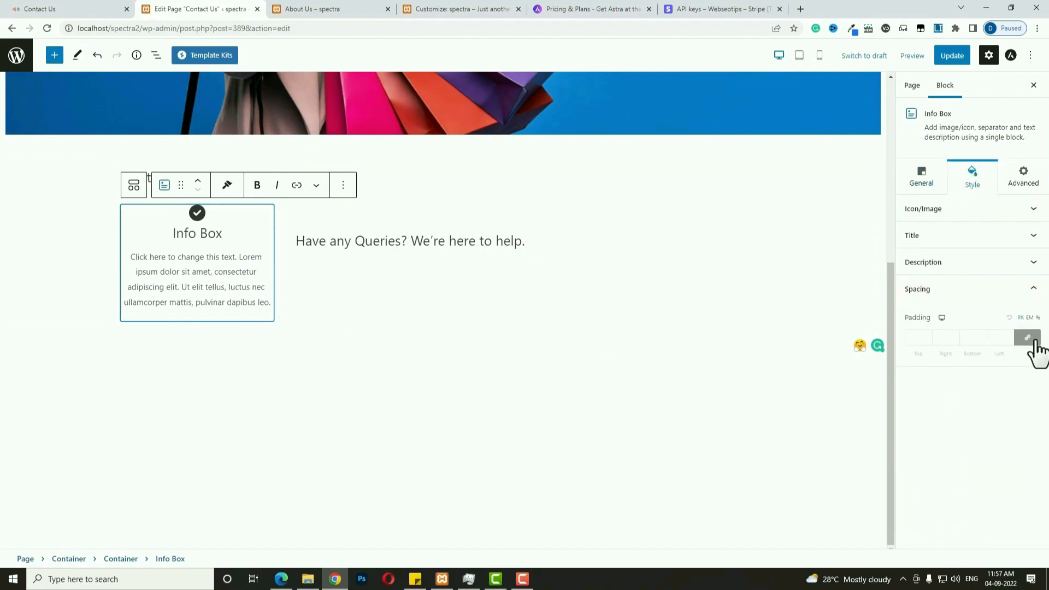
left_click(916, 339)
type("30")
left_click(967, 338)
type("30")
Give the Info Box an envelope icon and paste the contact e-mail address as its title.
left_click(924, 183)
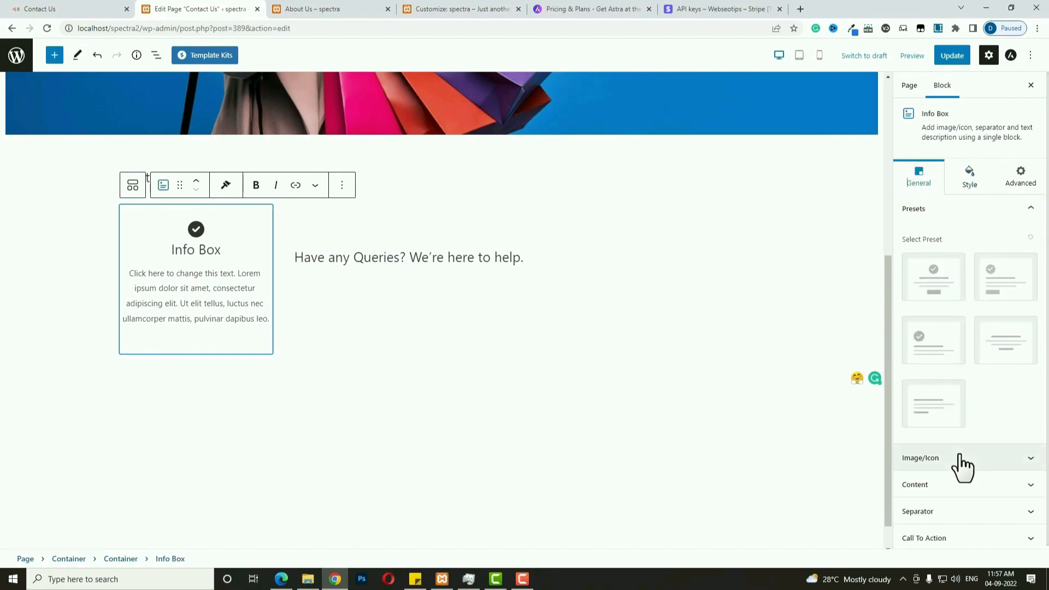
left_click(961, 458)
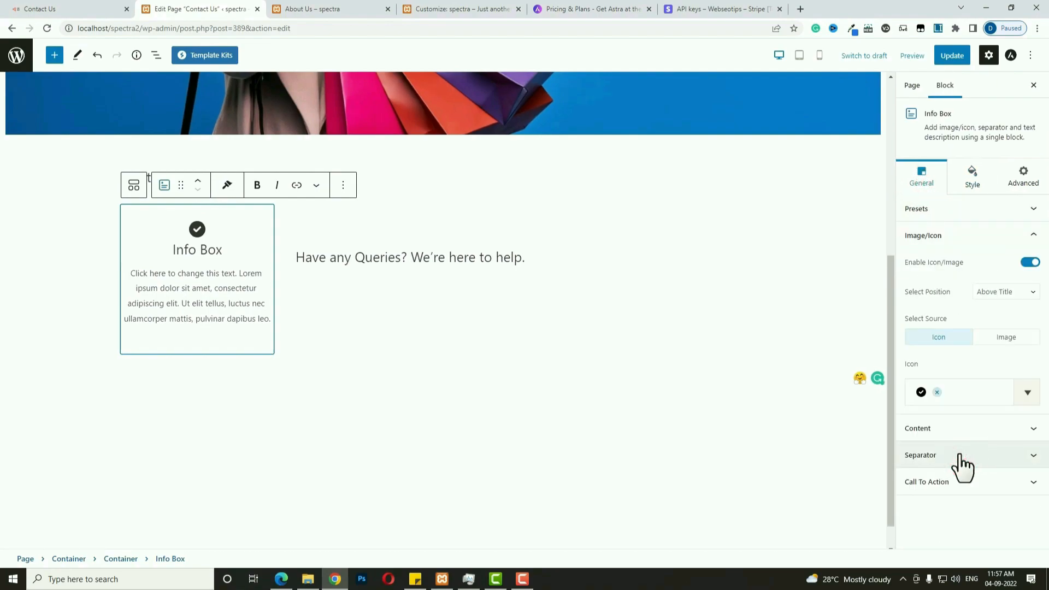
left_click(957, 391)
type("env")
left_click(923, 465)
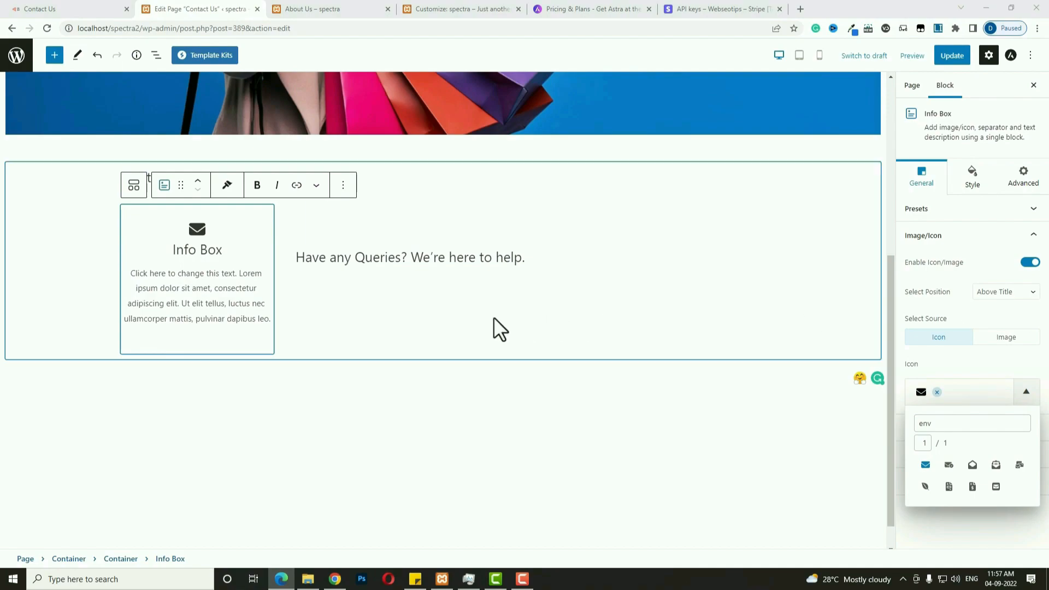
triple_click(211, 250)
key("ctrl+v")
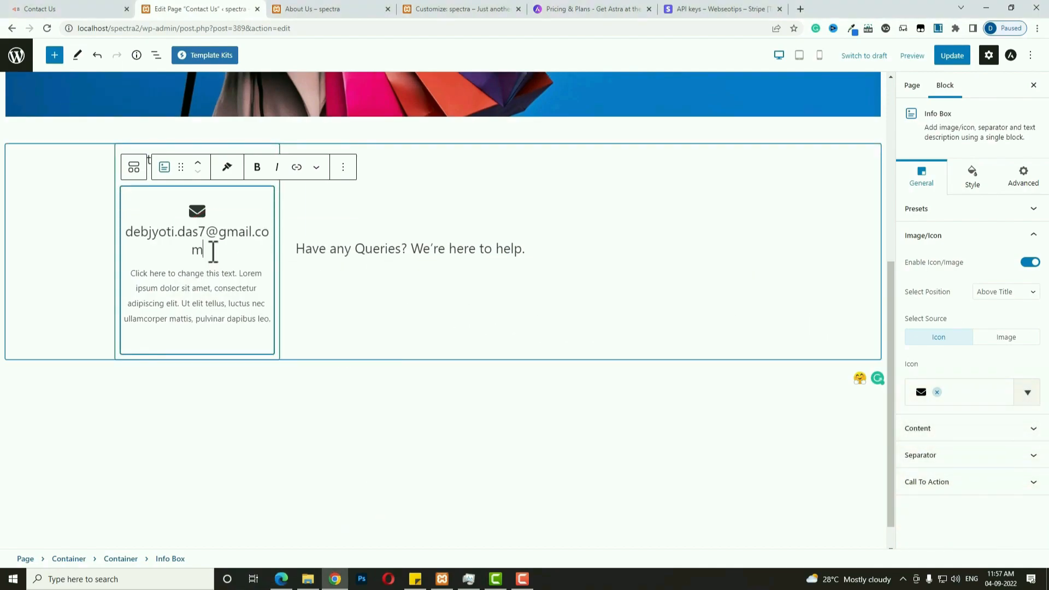
Color the envelope icon red and expand the title's typography options.
left_click(971, 175)
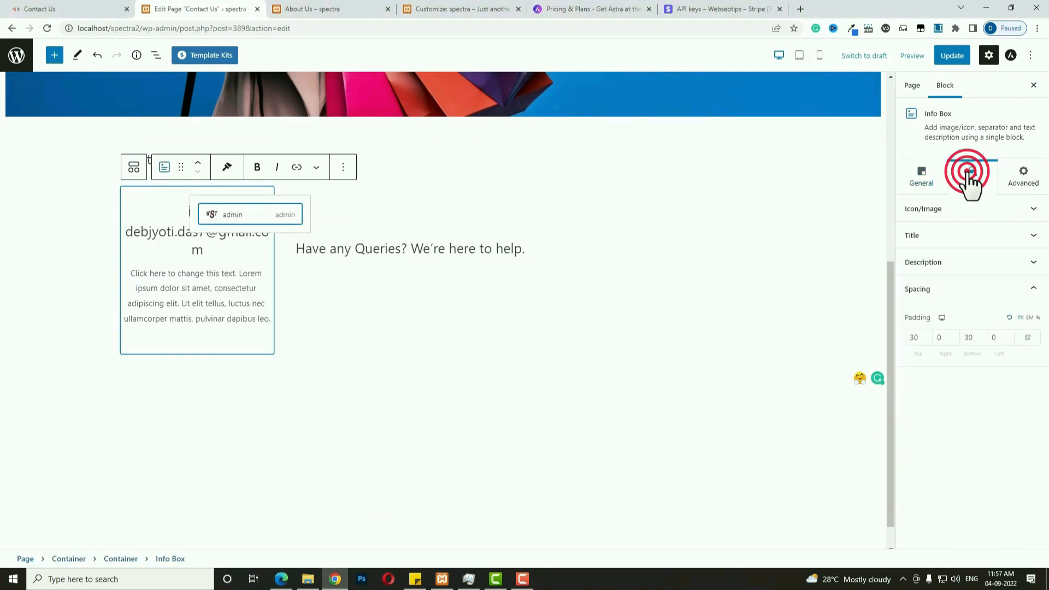
left_click(985, 213)
left_click(1032, 302)
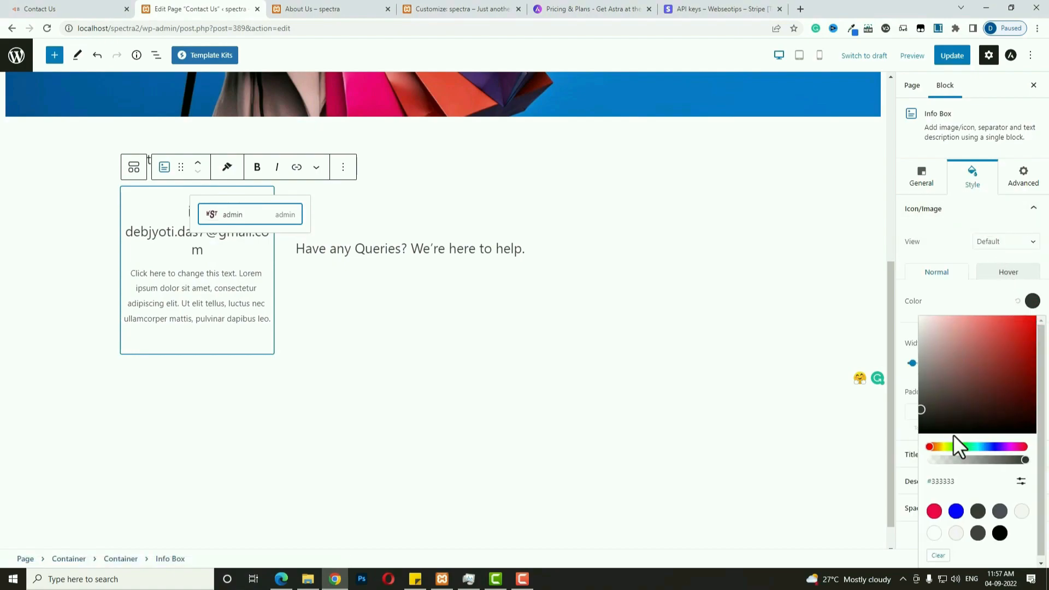
left_click(935, 514)
left_click(944, 414)
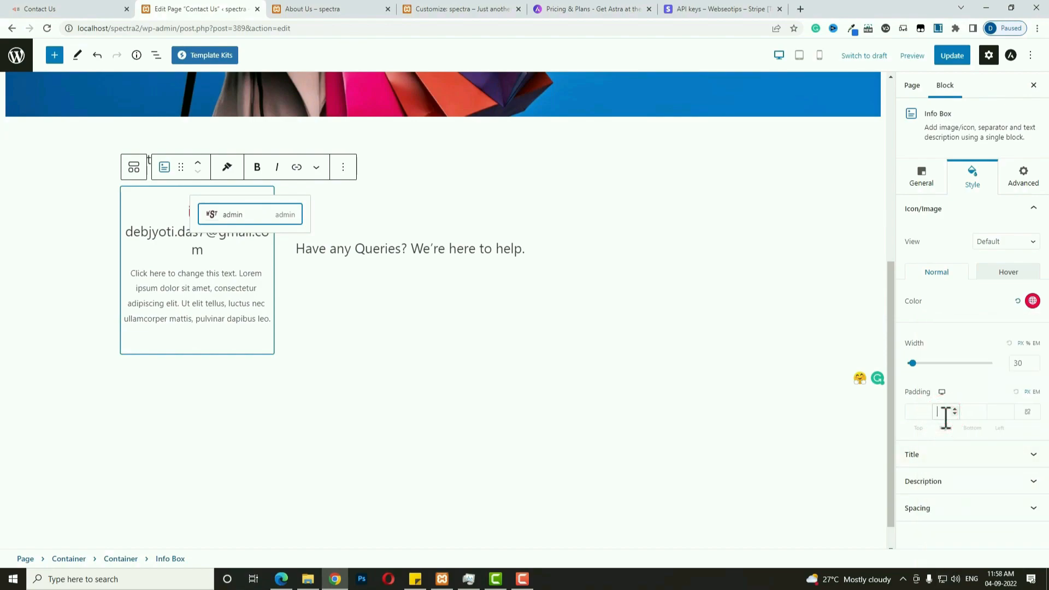
left_click(960, 457)
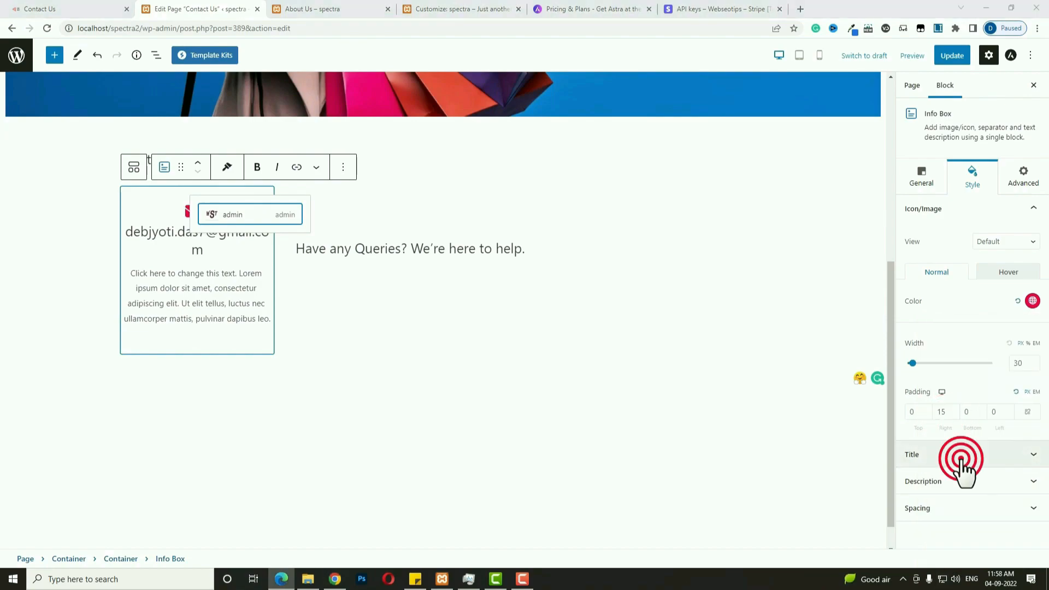
left_click(1032, 294)
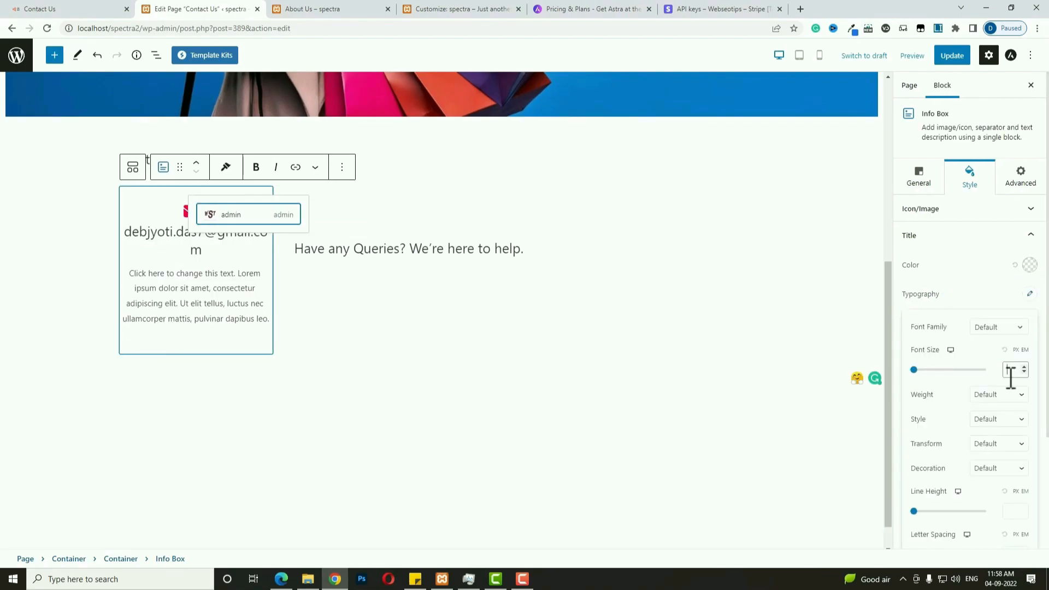
Clear the description text and set the icon position to Left Of Text And Title.
triple_click(192, 272)
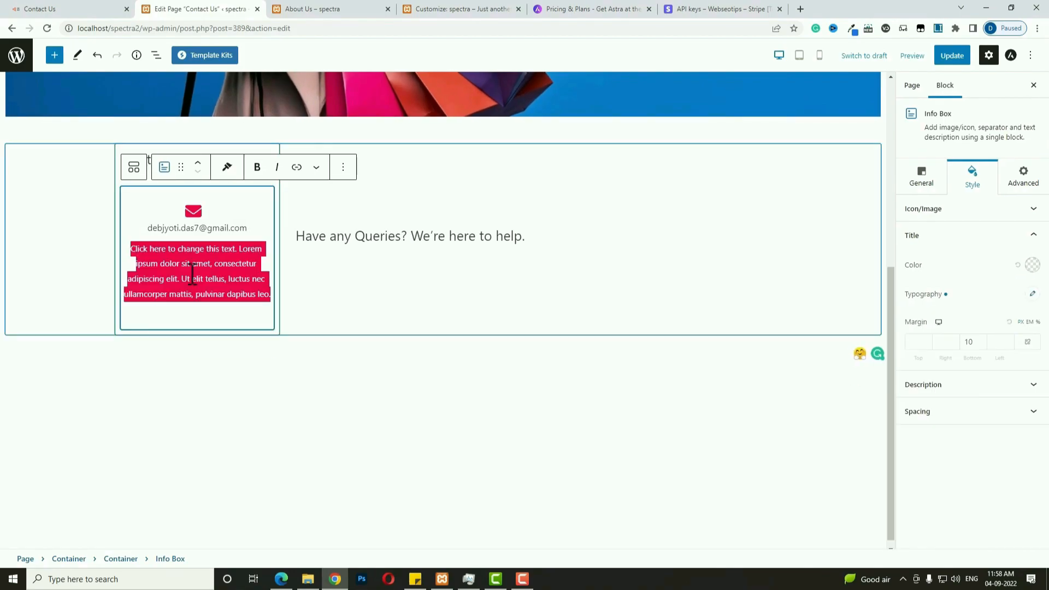
key("BackSpace")
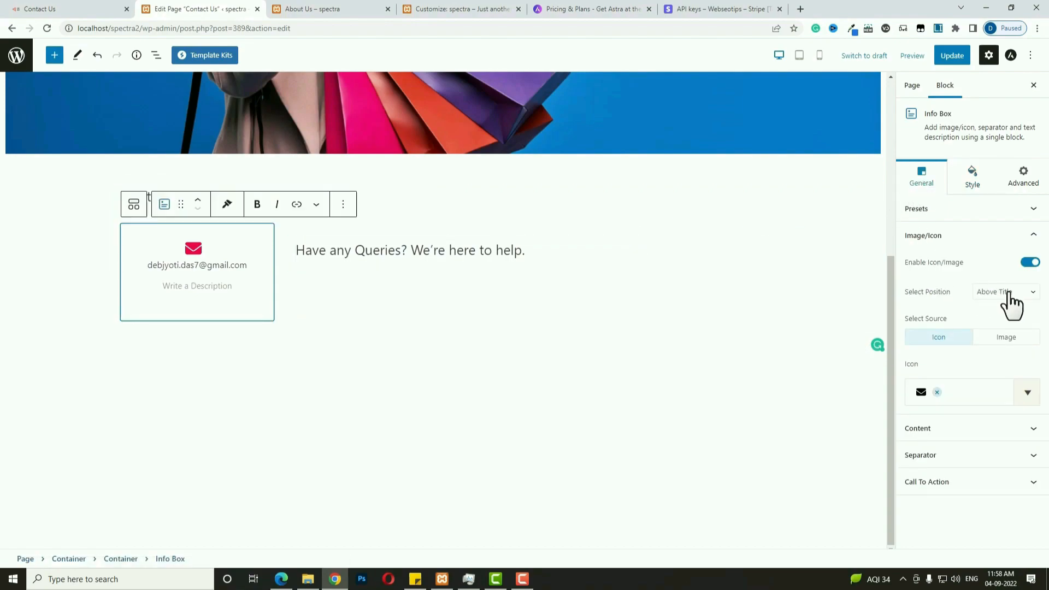
left_click(1015, 294)
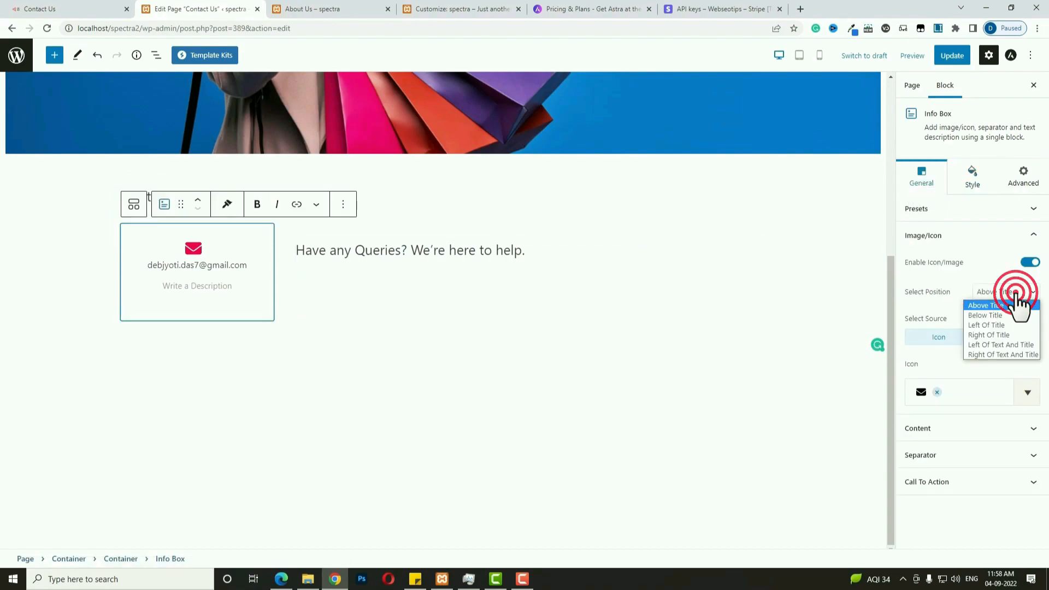
left_click(1020, 345)
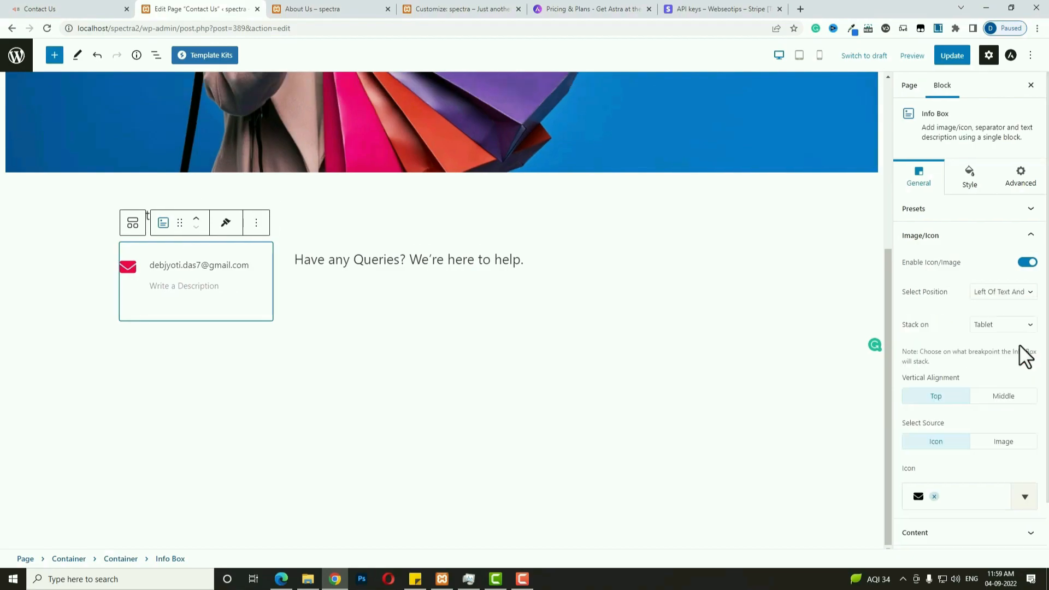
left_click(239, 289)
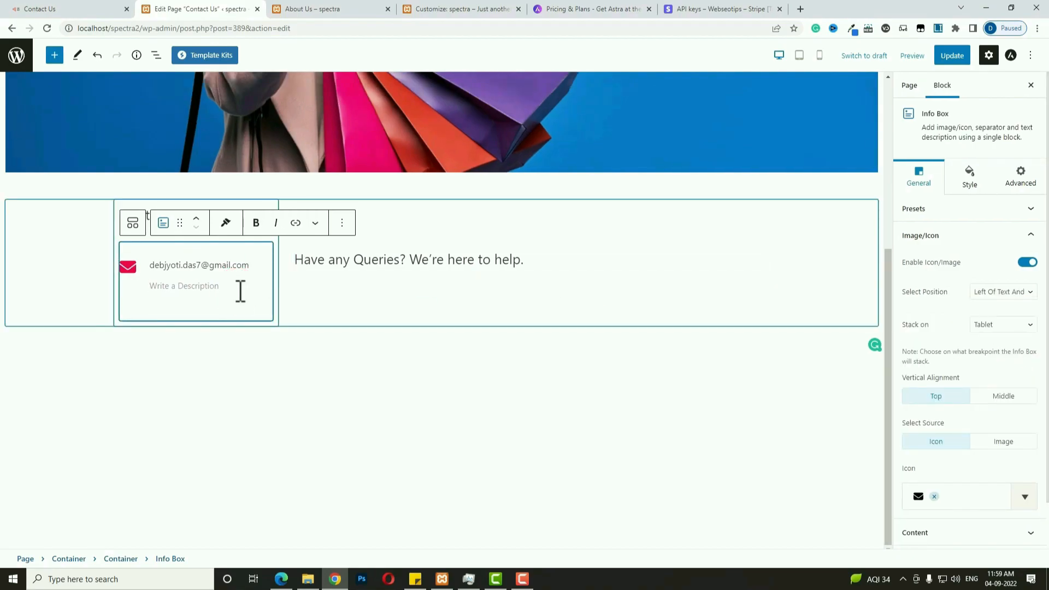
left_click(342, 223)
Duplicate the e-mail box, switch the copy to a phone icon, and paste the phone number.
left_click(367, 317)
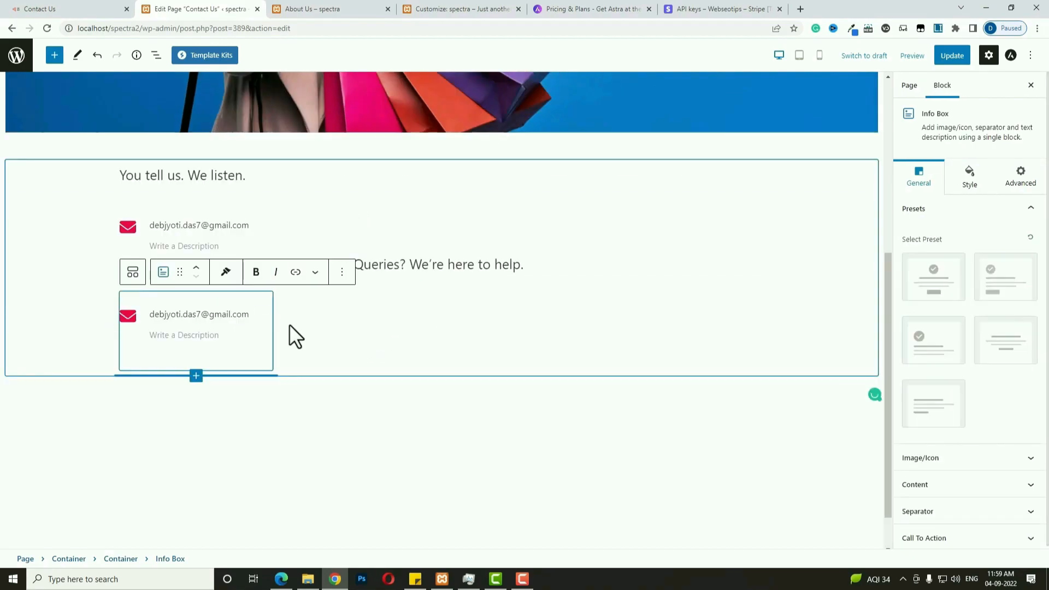
left_click(251, 349)
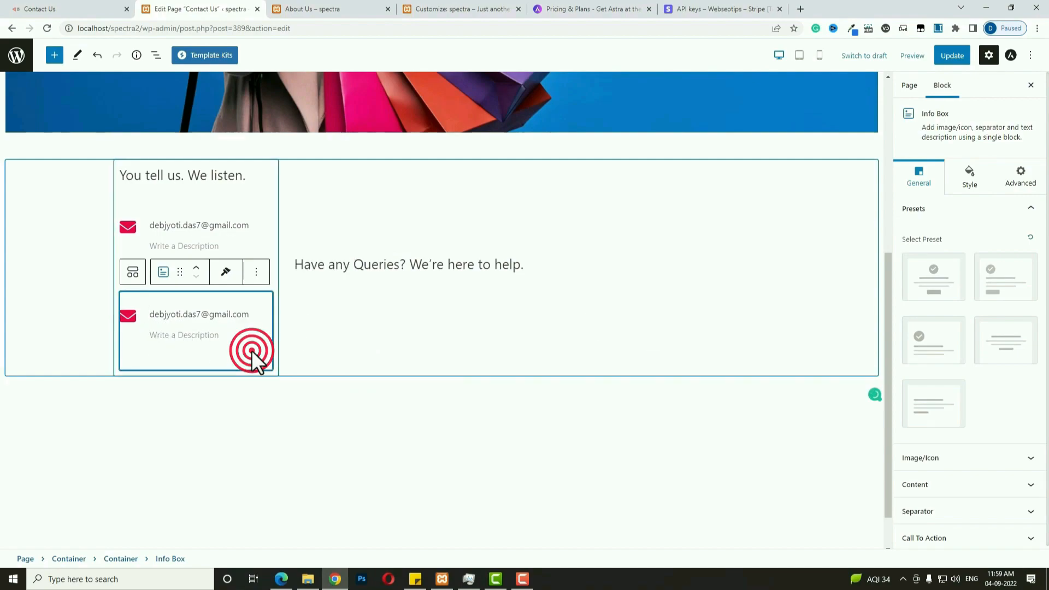
left_click(938, 457)
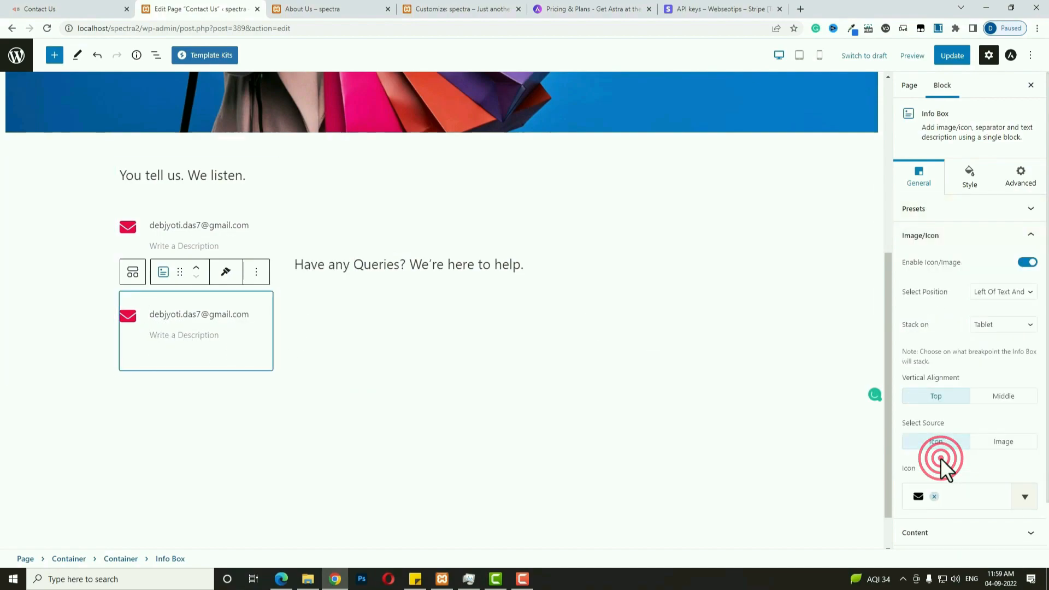
left_click(959, 497)
type("pho")
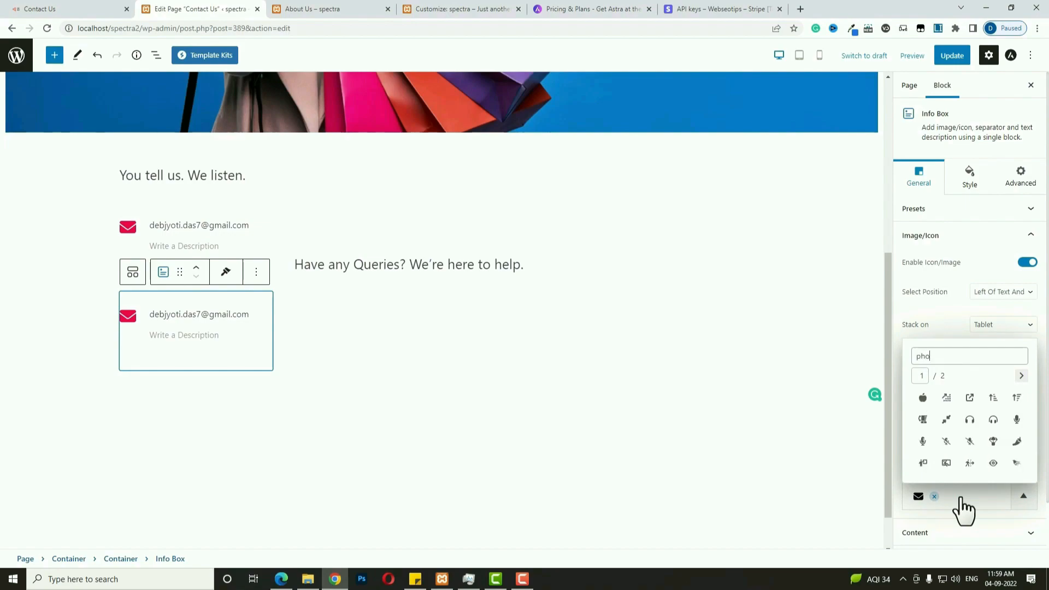
type("ne")
left_click(1017, 419)
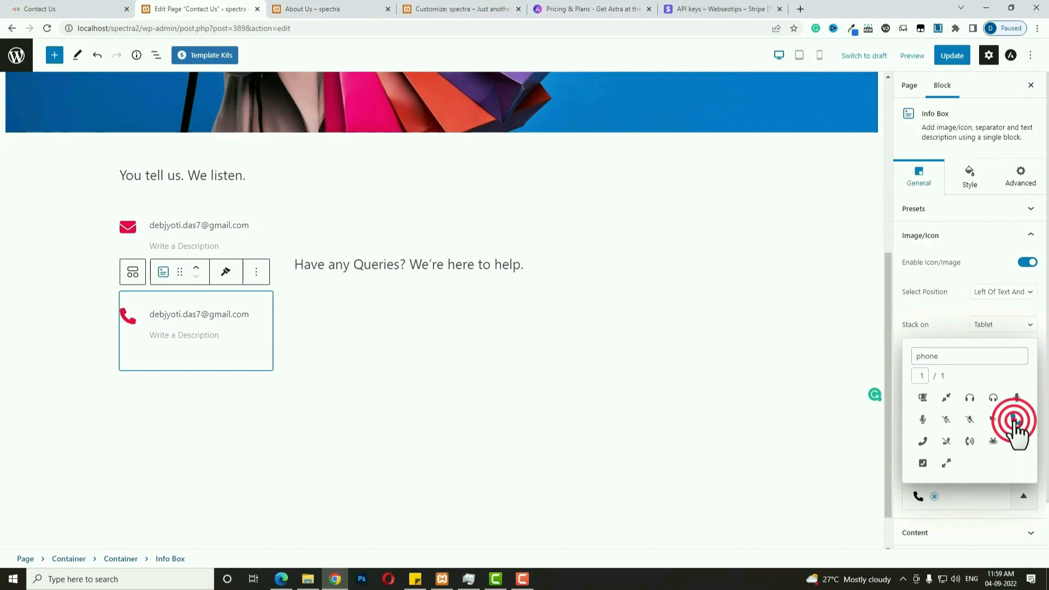
double_click(216, 310)
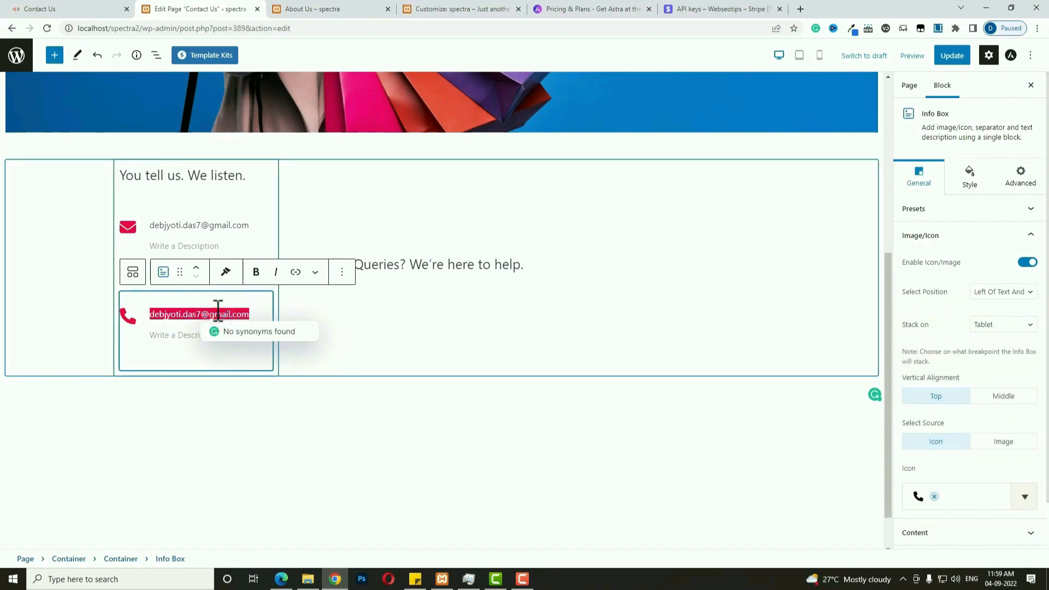
key("ctrl+v")
Duplicate the phone box with a stopwatch icon and title Monday–Saturday 9:00 am–7:00 pm.
left_click(187, 328)
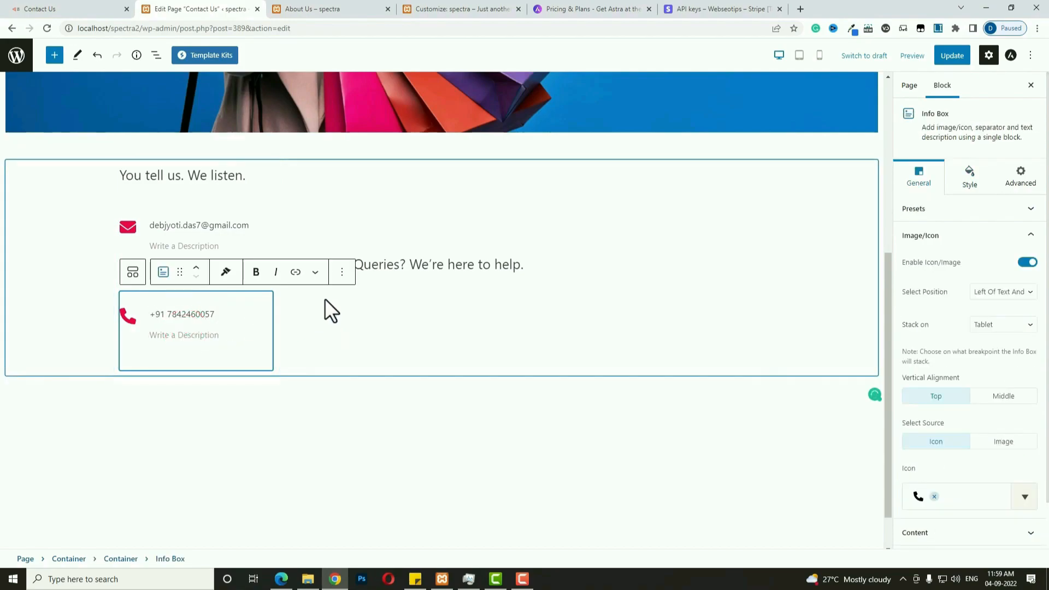
left_click(342, 271)
left_click(354, 365)
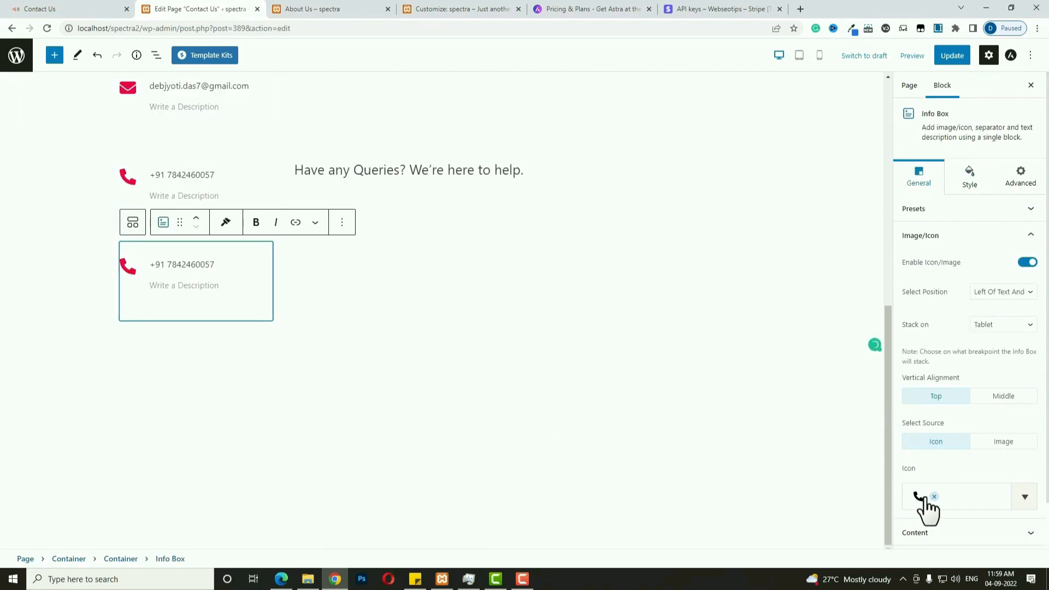
left_click(972, 498)
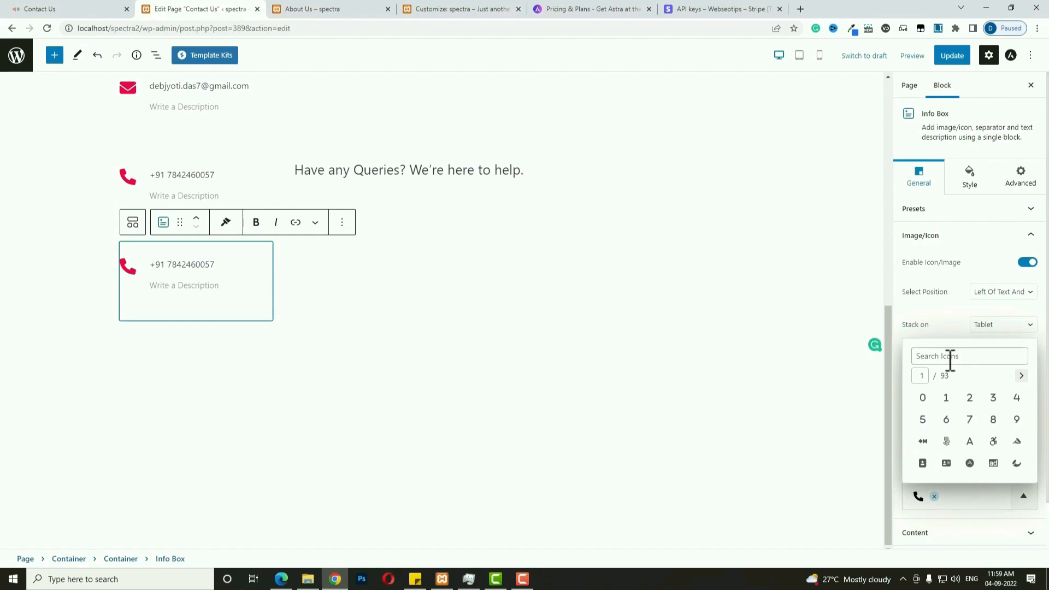
type("watch")
left_click(945, 465)
left_click(198, 255)
triple_click(198, 255)
type("Monday to Saturday – 9:00 am to 7:00 pm")
Duplicate the hours box, retitle it Sunday 10:00 am–5:00 pm, and update the page.
left_click(340, 214)
left_click(356, 291)
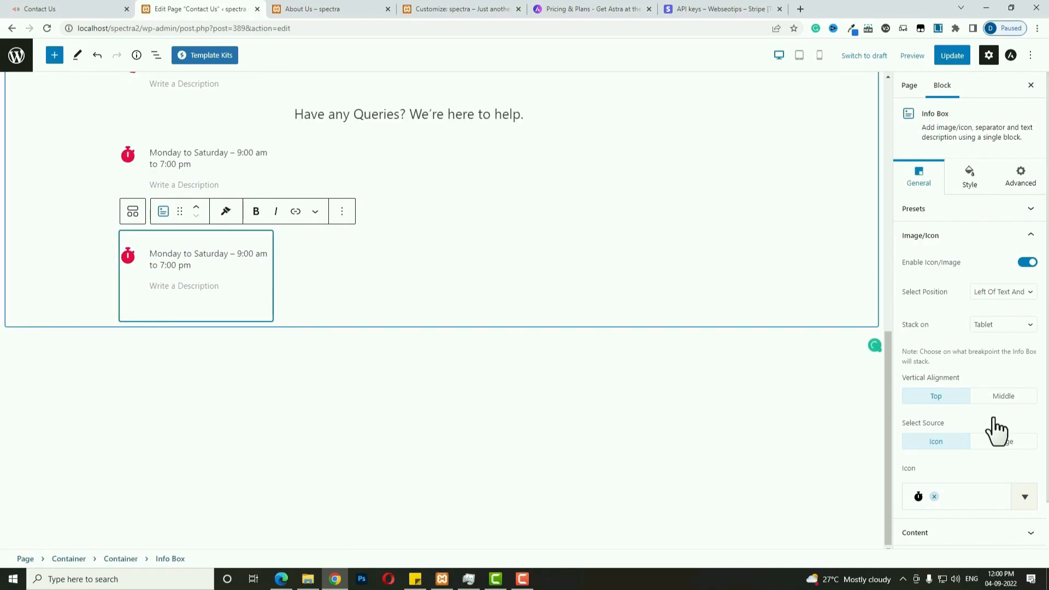
triple_click(189, 267)
type("Sunday – 10:00 am to 5:00 pm")
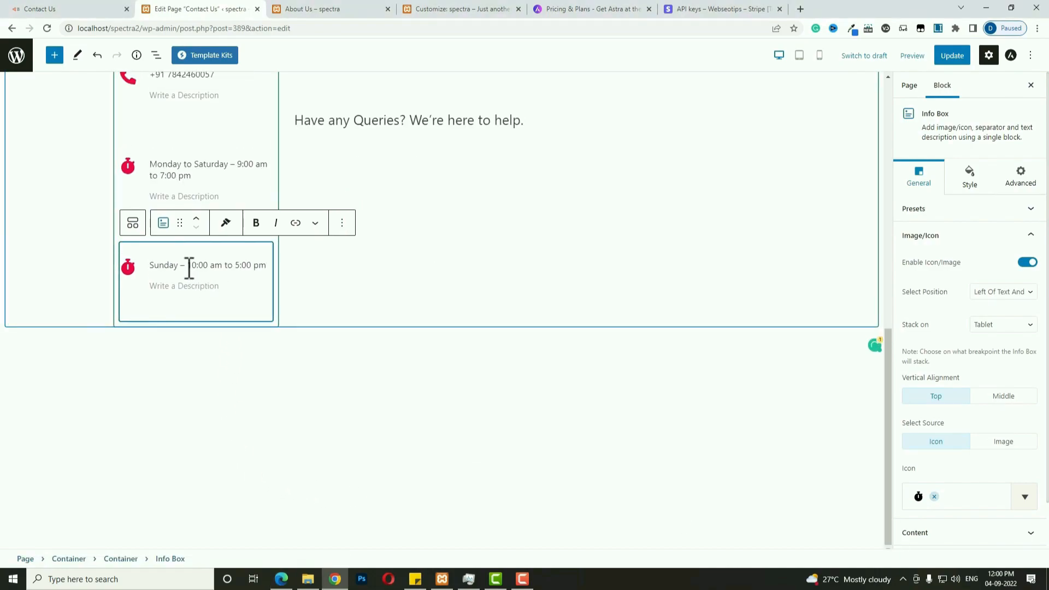
left_click(948, 57)
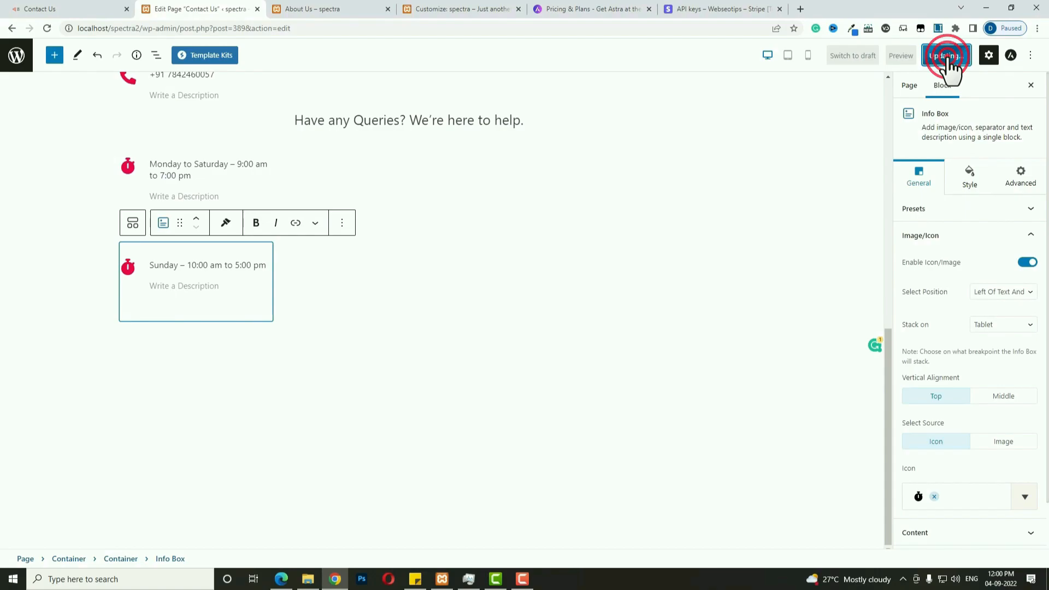
Preview the Contact Us page in a new tab, then return to the editor.
left_click(896, 57)
left_click(864, 158)
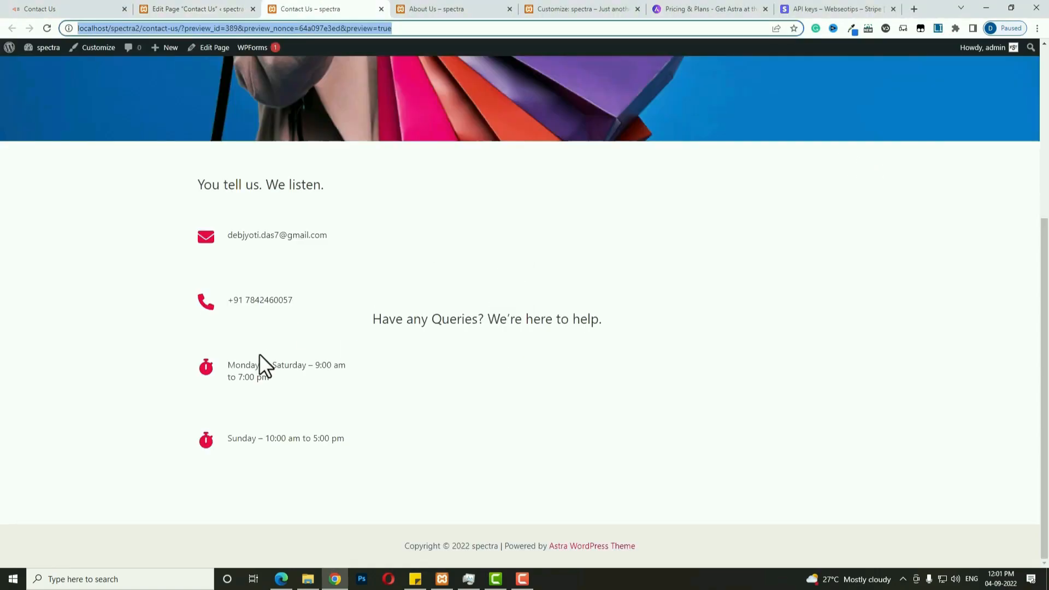
left_click(198, 9)
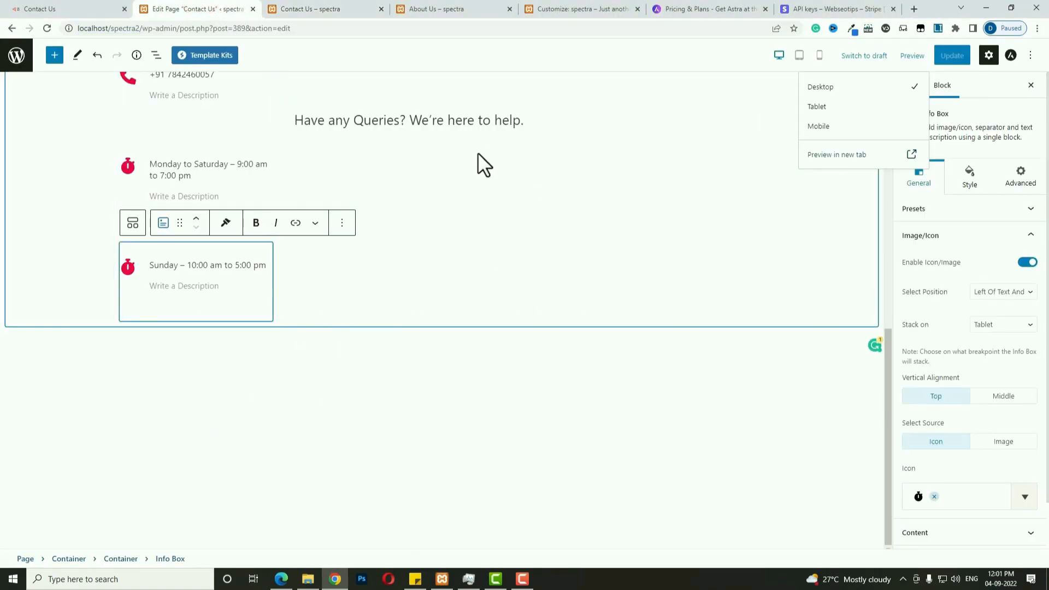
Insert a WPForms block with the Simple Contact Form after the queries heading and update the page.
left_click(480, 137)
left_click(757, 130)
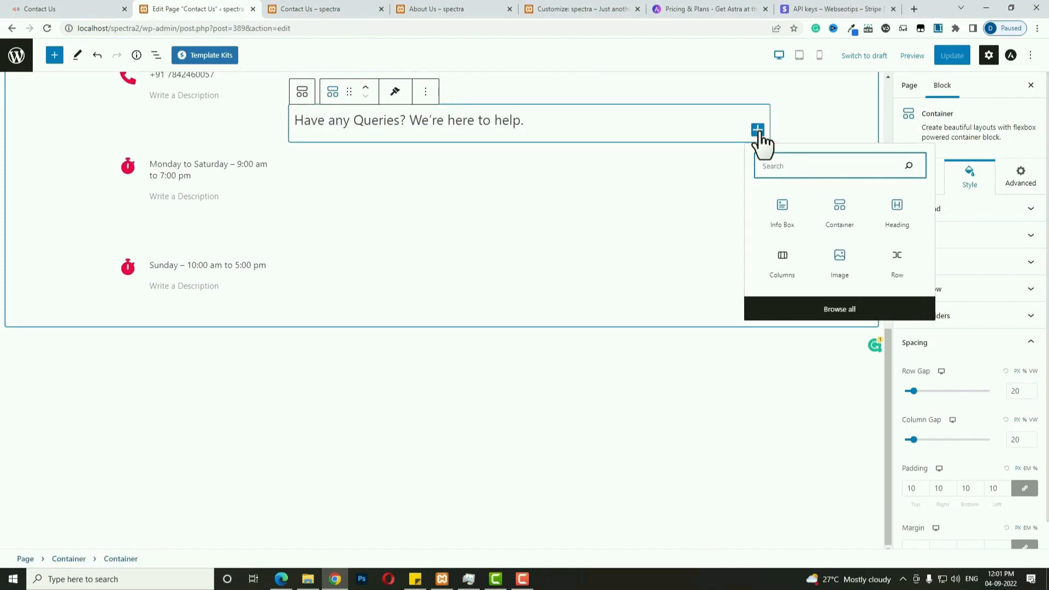
type("w")
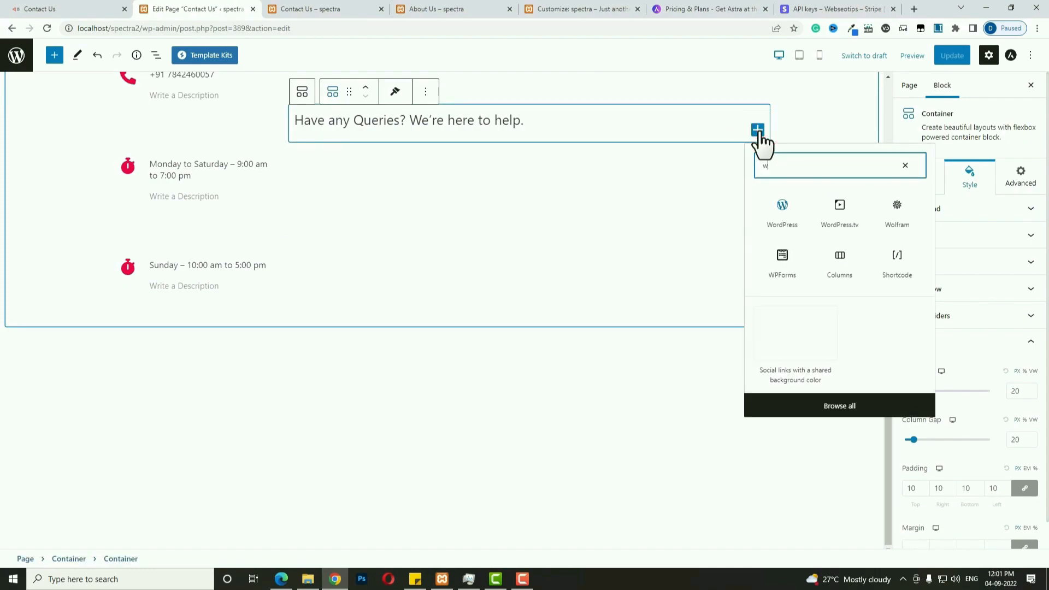
type("p")
left_click(780, 215)
left_click(559, 172)
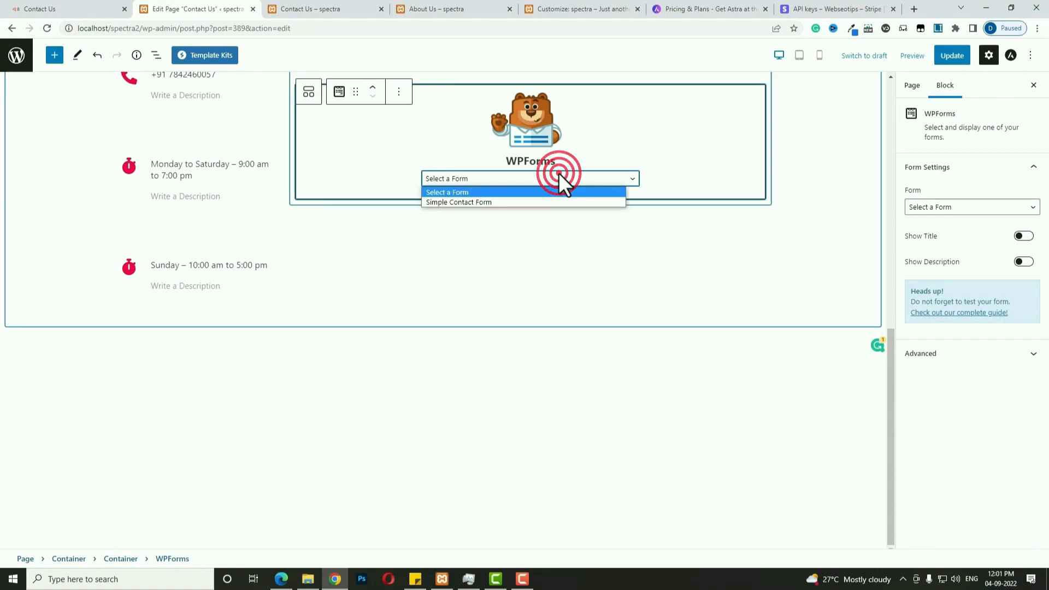
left_click(535, 202)
scroll(435, 307, "up", 3)
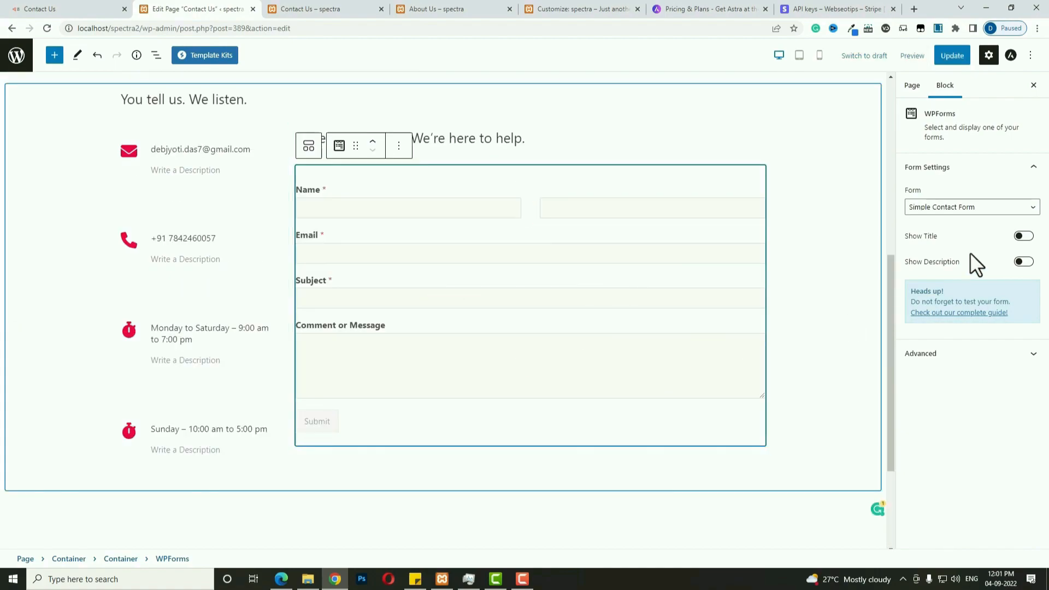
left_click(954, 56)
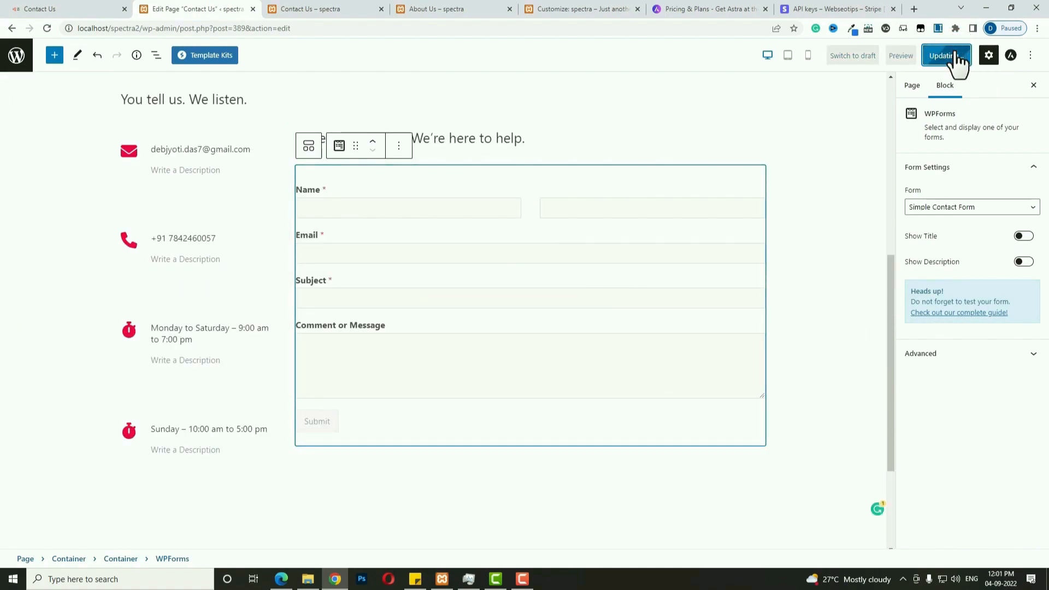
Preview the updated page to check the form beside the contact details.
left_click(901, 58)
left_click(875, 155)
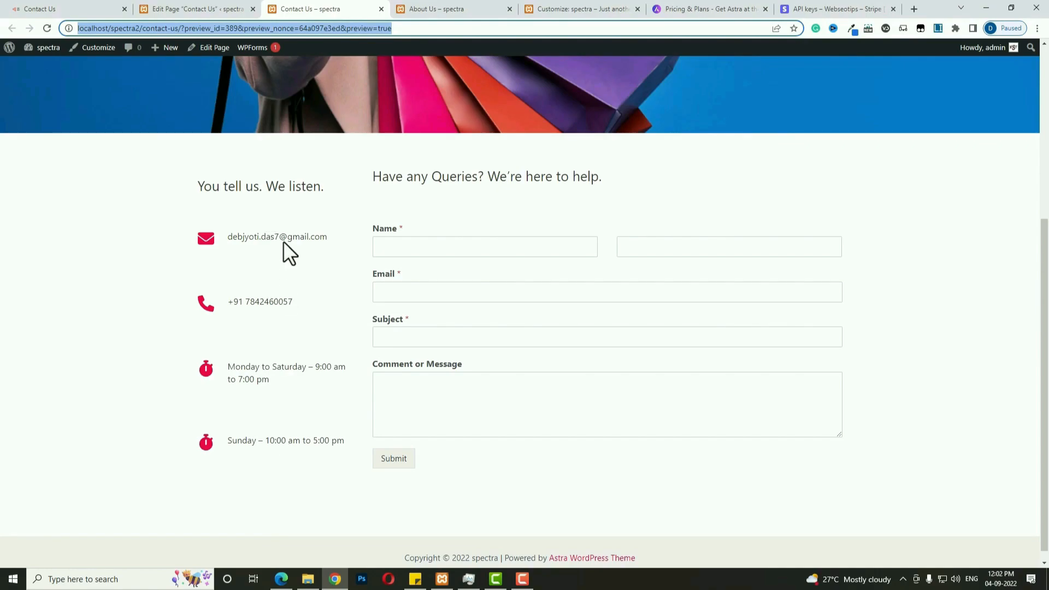
left_click_drag(206, 239, 270, 333)
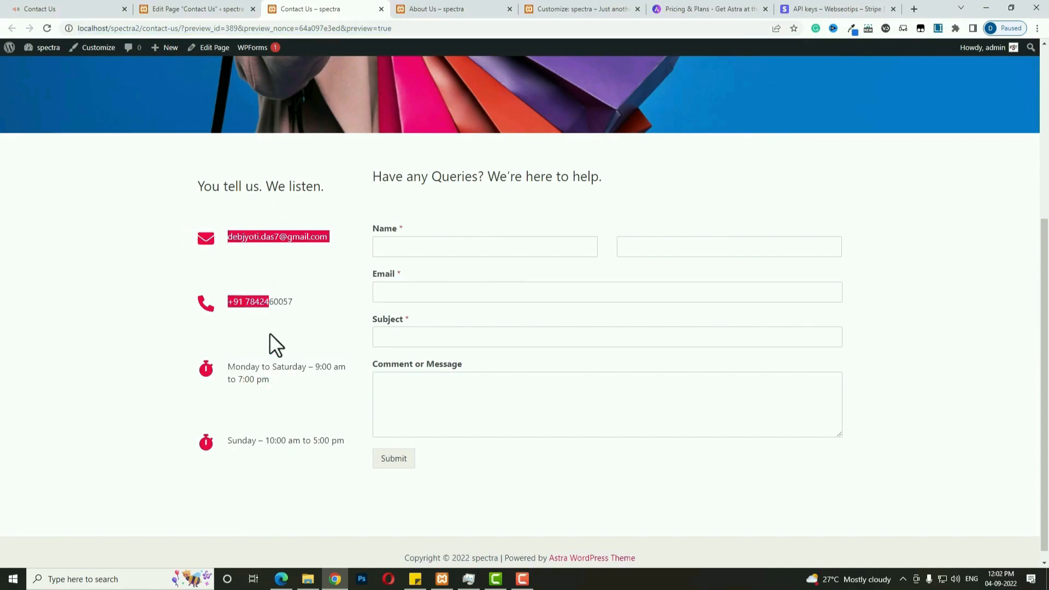
left_click(183, 8)
left_click(203, 199)
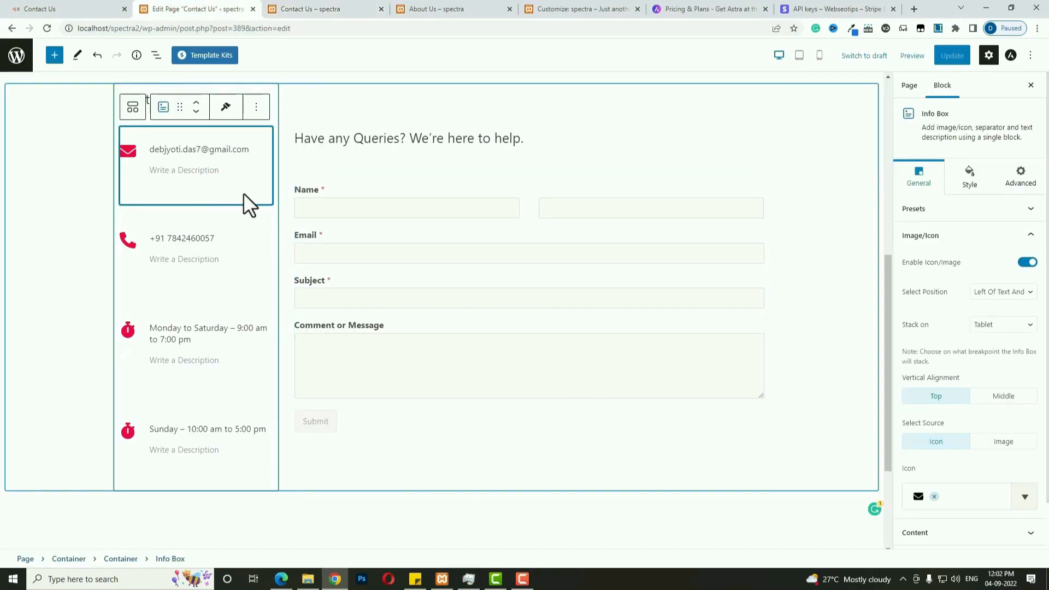
Set top padding to 15 on the e-mail, phone and Monday–Saturday hours info boxes.
left_click(976, 181)
double_click(911, 340)
type("15")
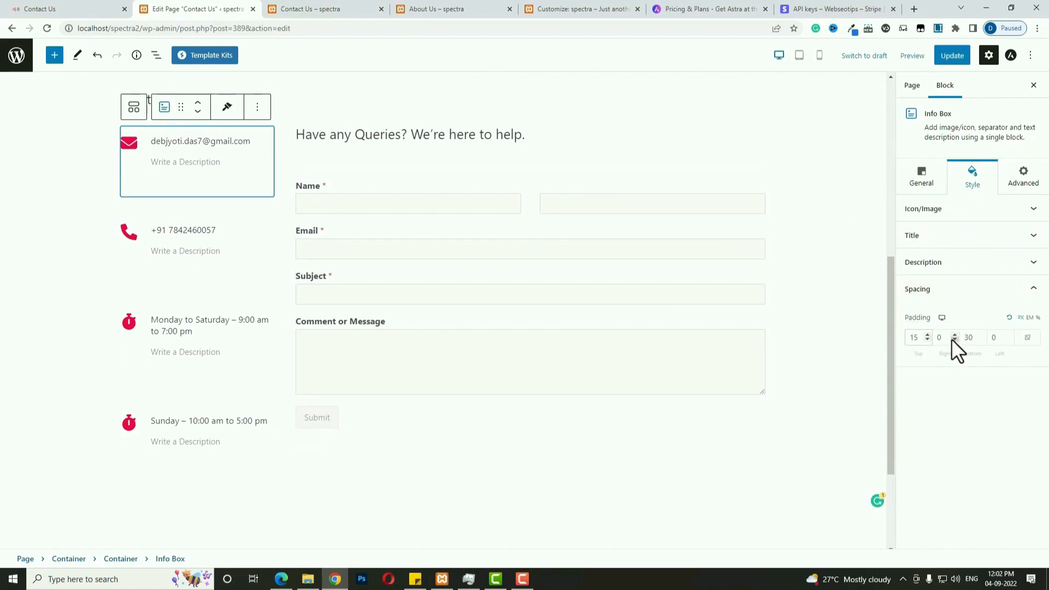
left_click(971, 339)
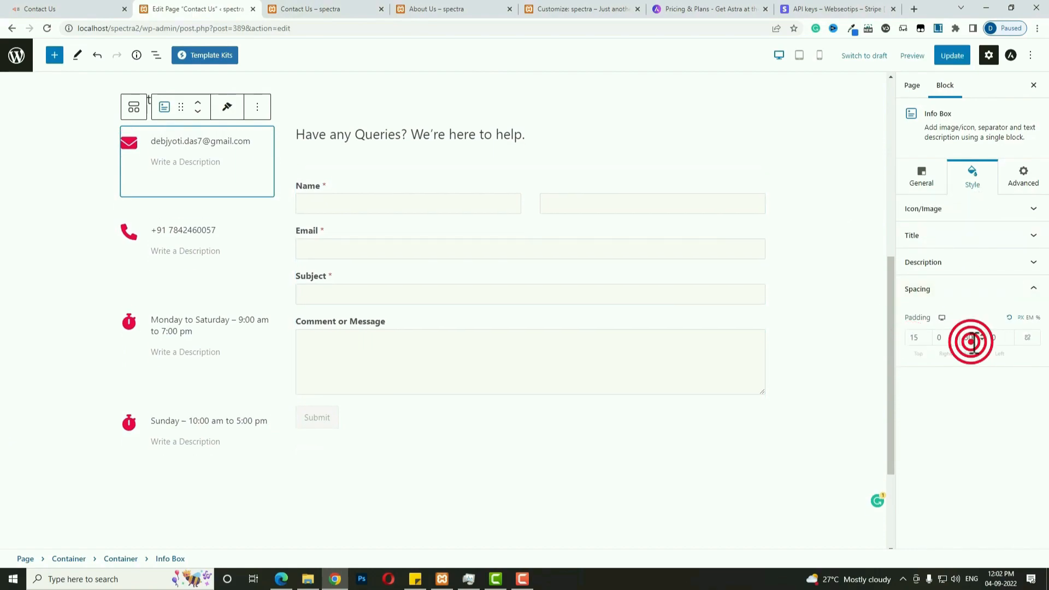
left_click(263, 237)
double_click(910, 338)
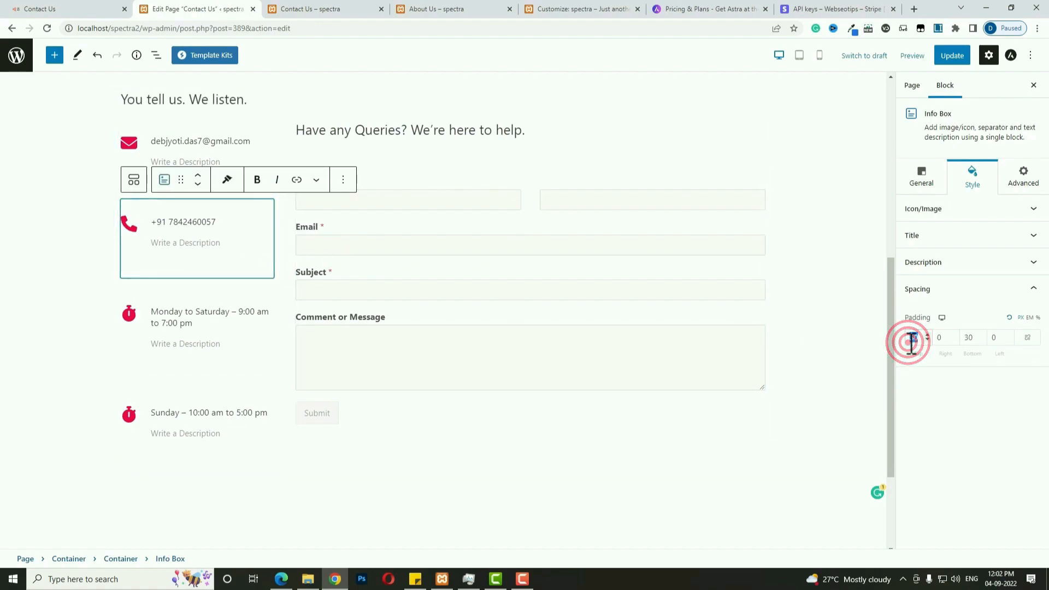
type("15")
left_click(964, 343)
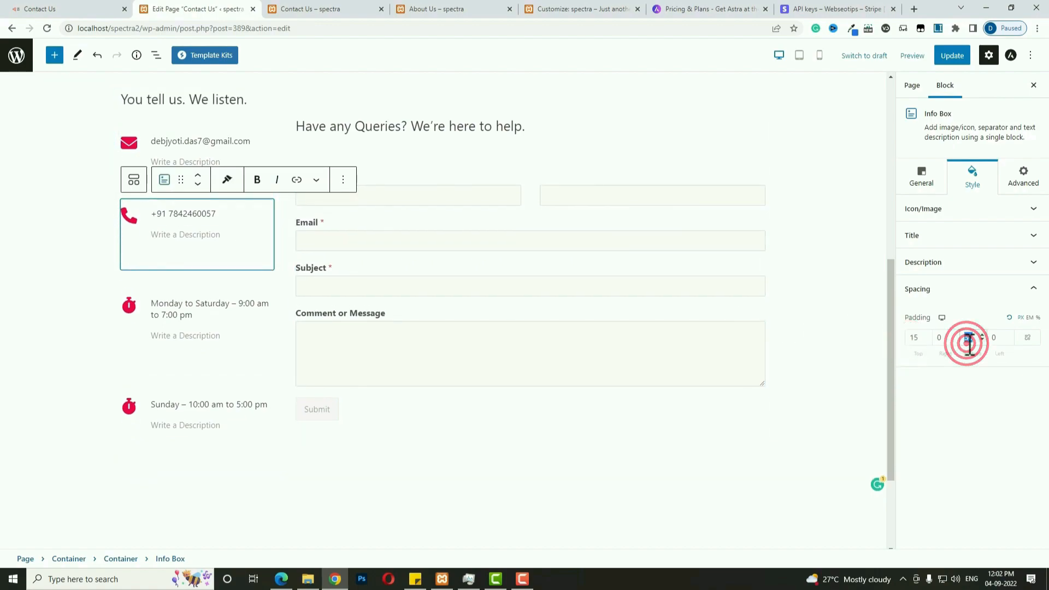
left_click(238, 316)
double_click(910, 338)
type("15")
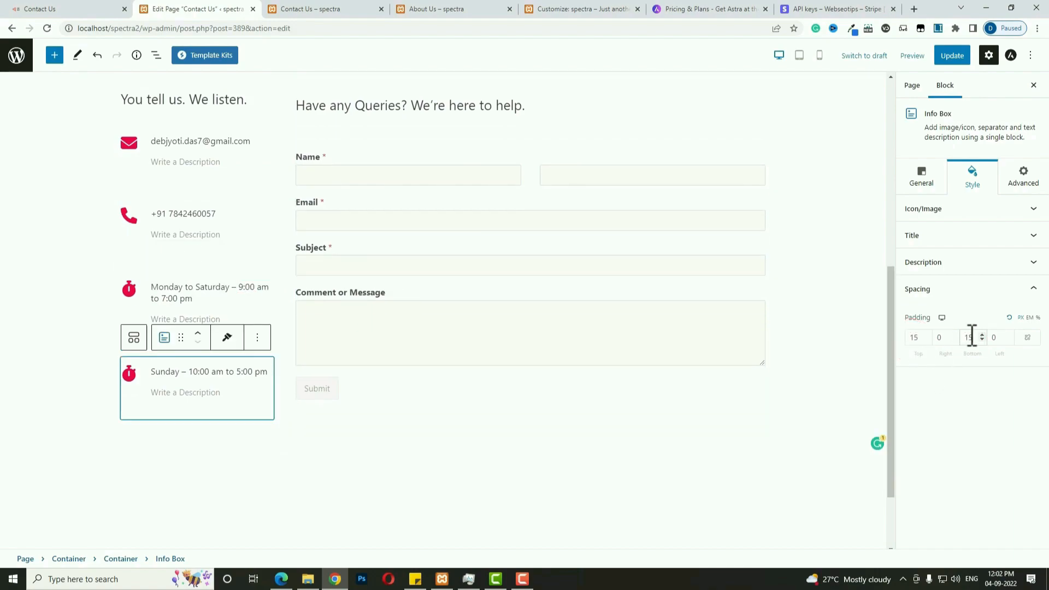
Update the Contact Us page and check it in a preview tab.
left_click(950, 56)
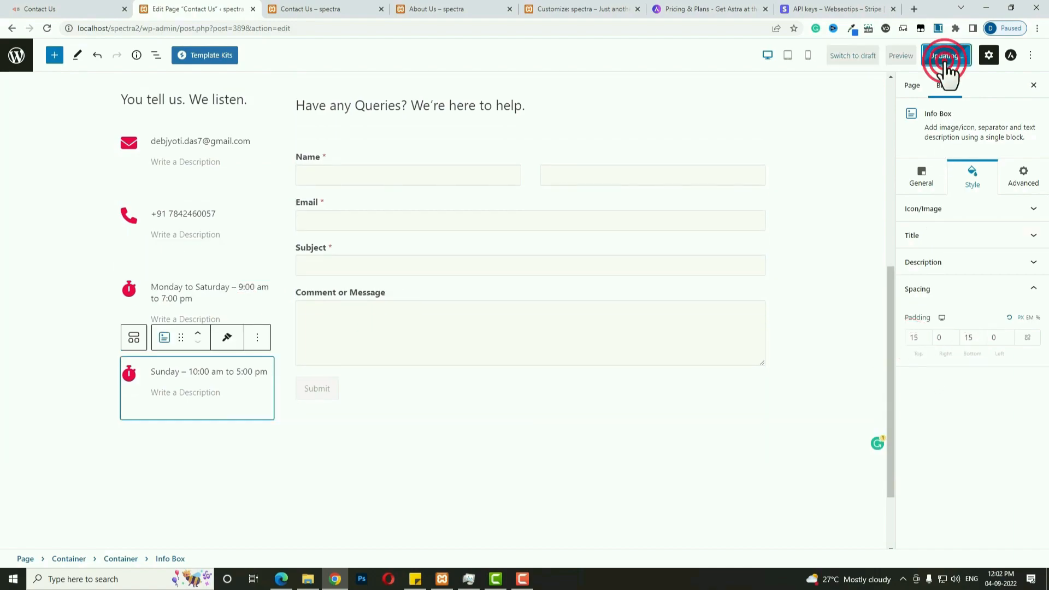
left_click(899, 56)
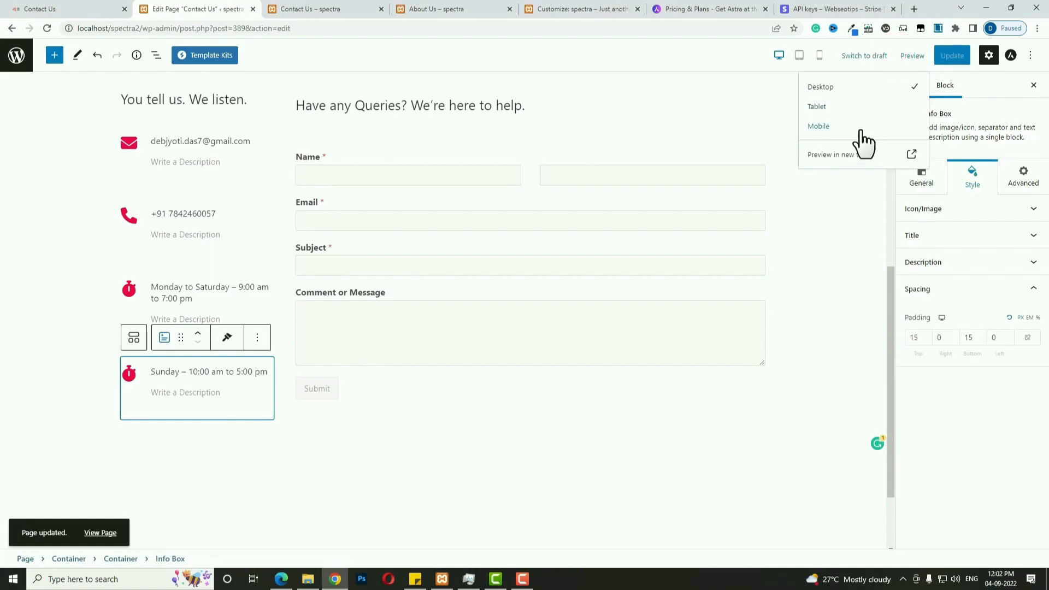
left_click(862, 154)
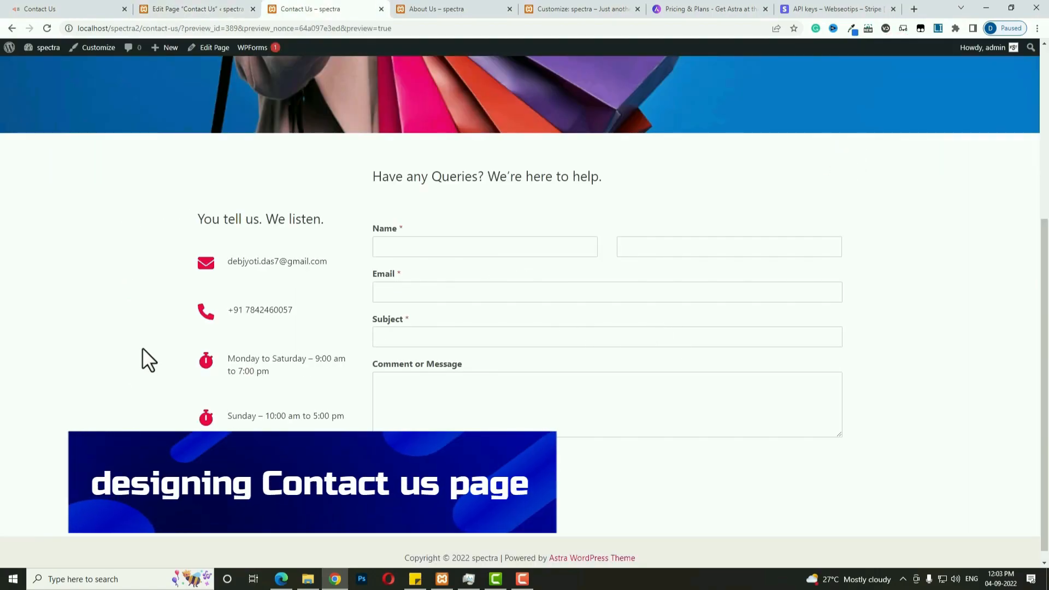
scroll(795, 447, "up", 5)
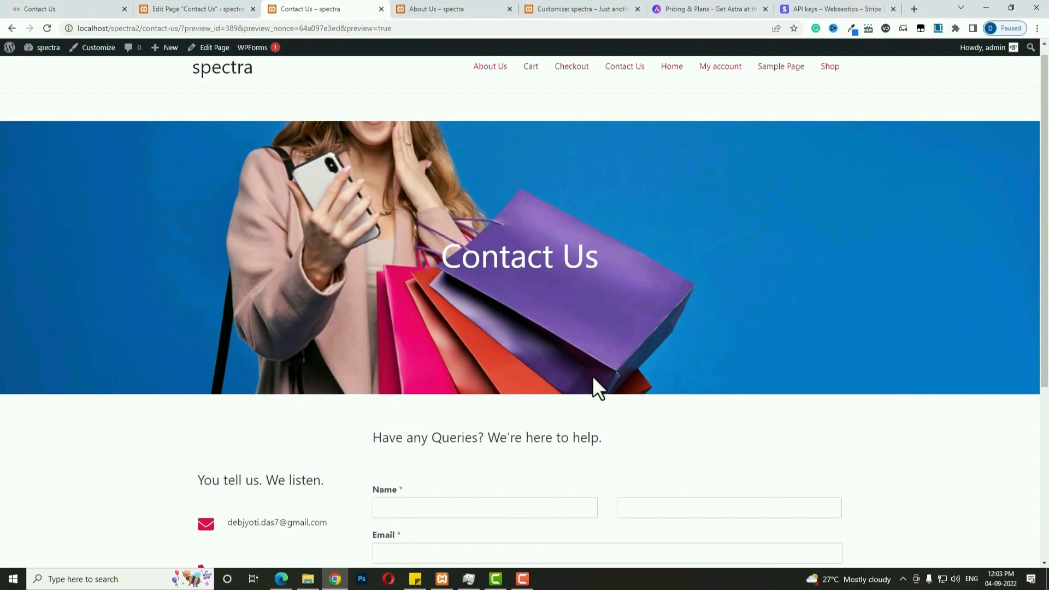
left_click(218, 9)
Set the hero background image's top position to 0, update the page, and return to Pages.
left_click(693, 240)
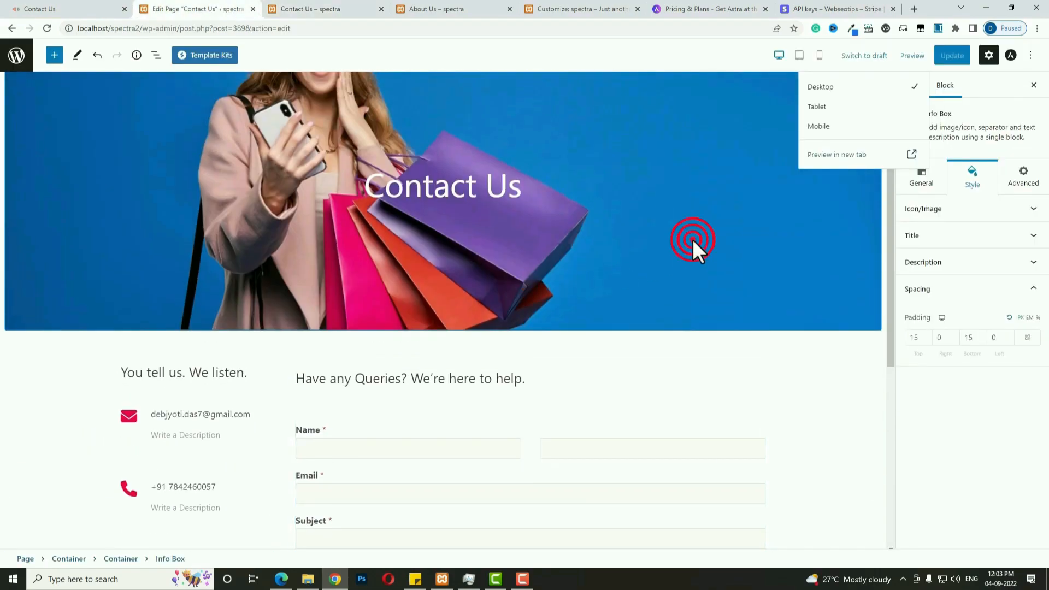
left_click(922, 209)
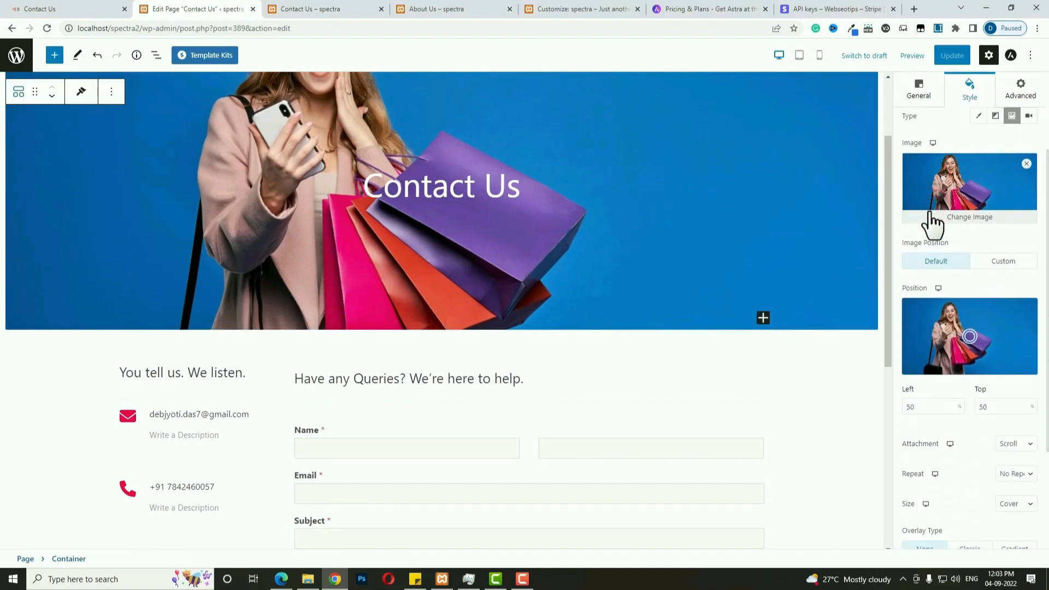
left_click(984, 407)
key("BackSpace")
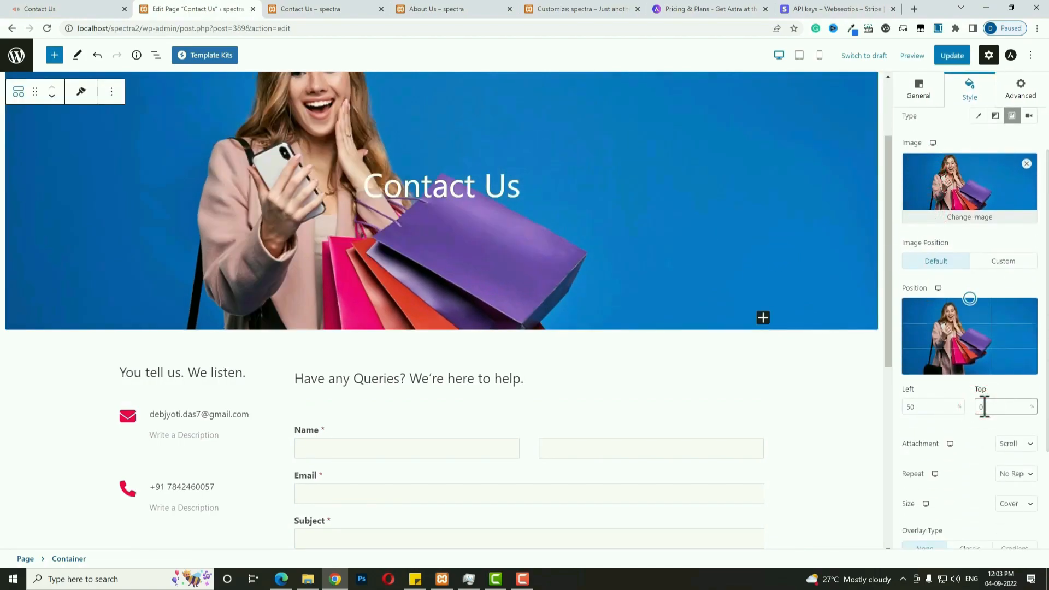
left_click(942, 54)
left_click(18, 54)
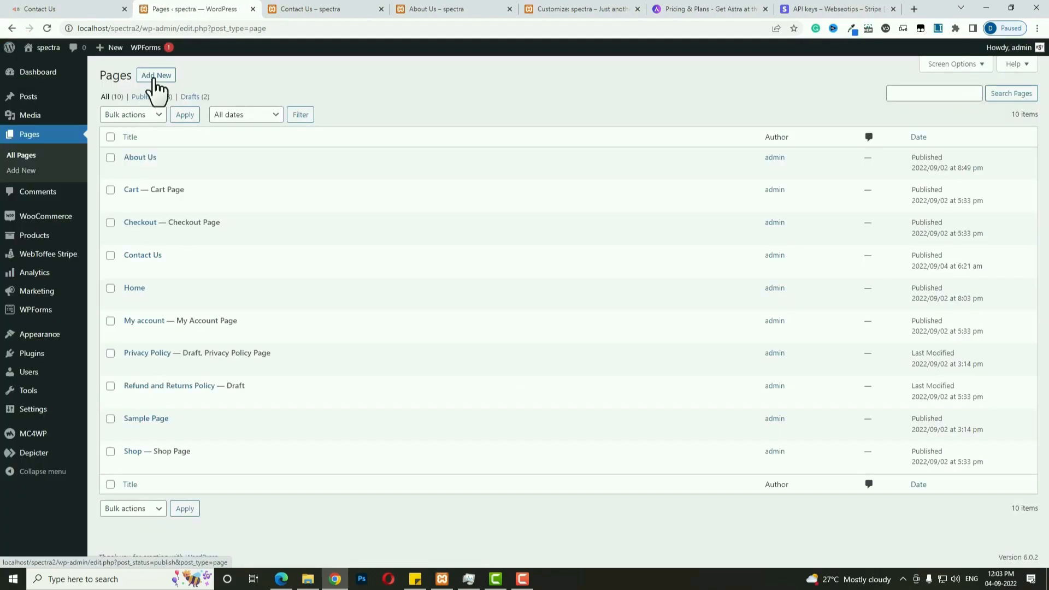
left_click(156, 76)
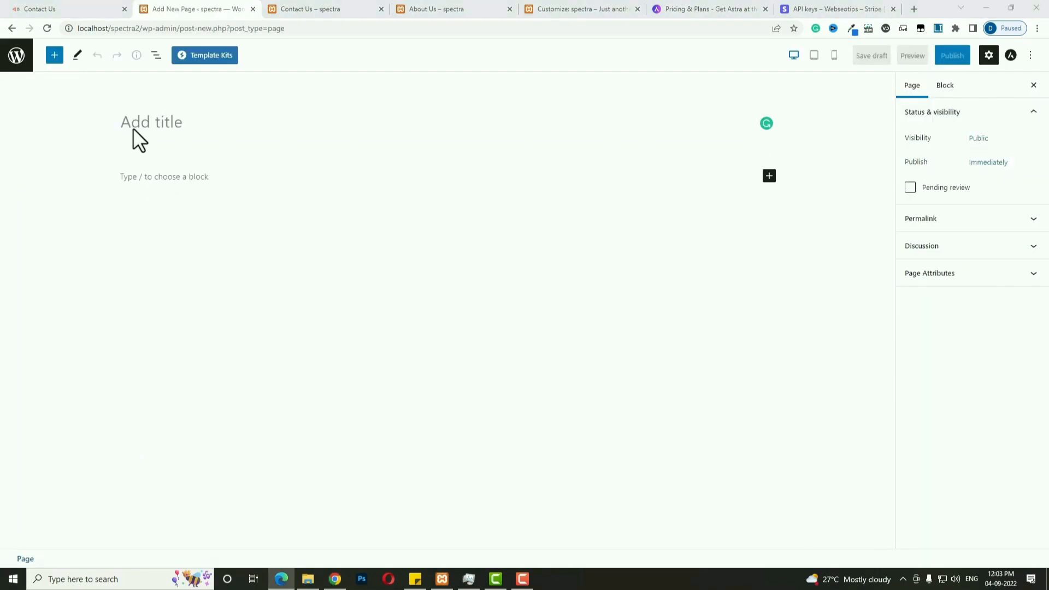
Title the new page 'Order Tracking' and publish it.
left_click(137, 123)
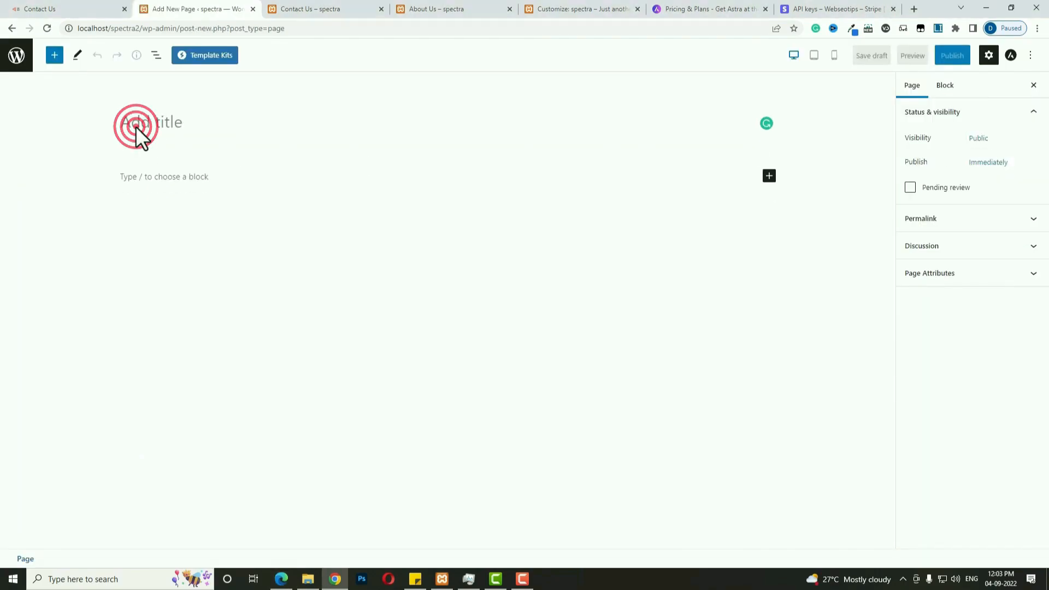
type("Order Tracking")
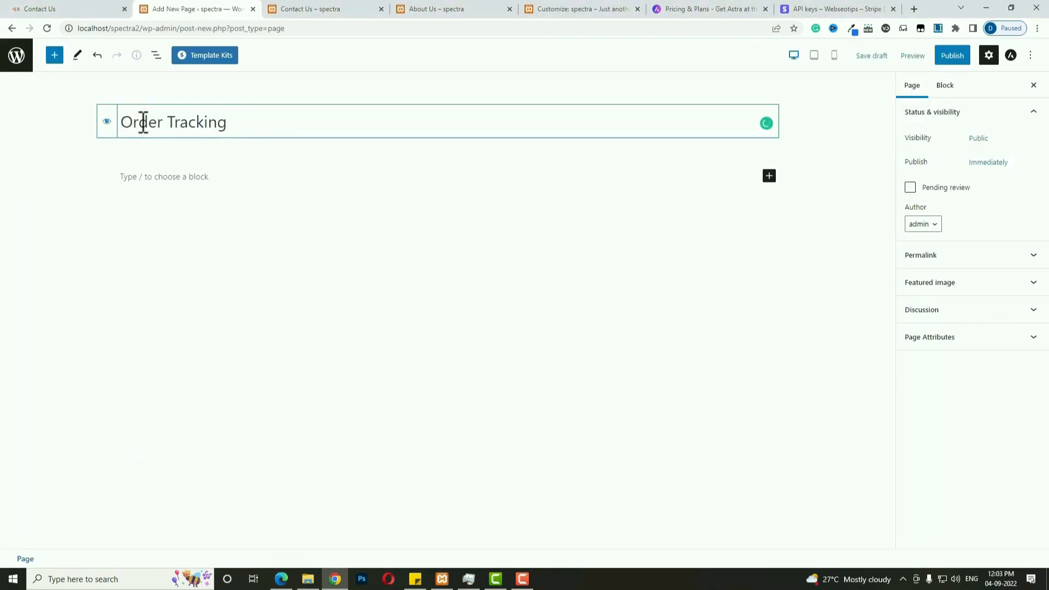
left_click(948, 57)
left_click(944, 59)
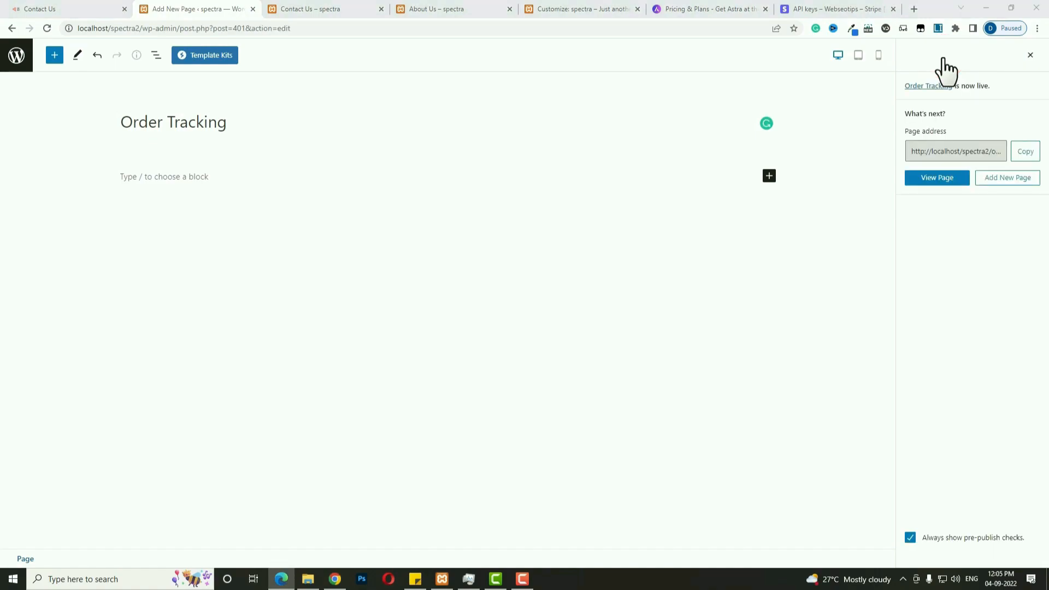
Add a two-column container and hide the page title.
left_click(769, 176)
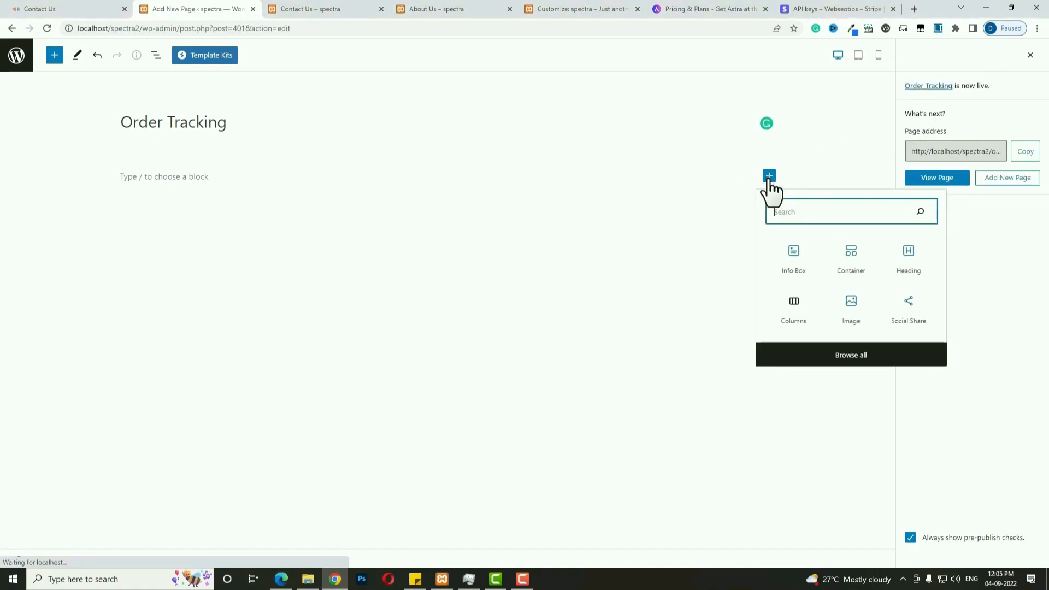
left_click(841, 261)
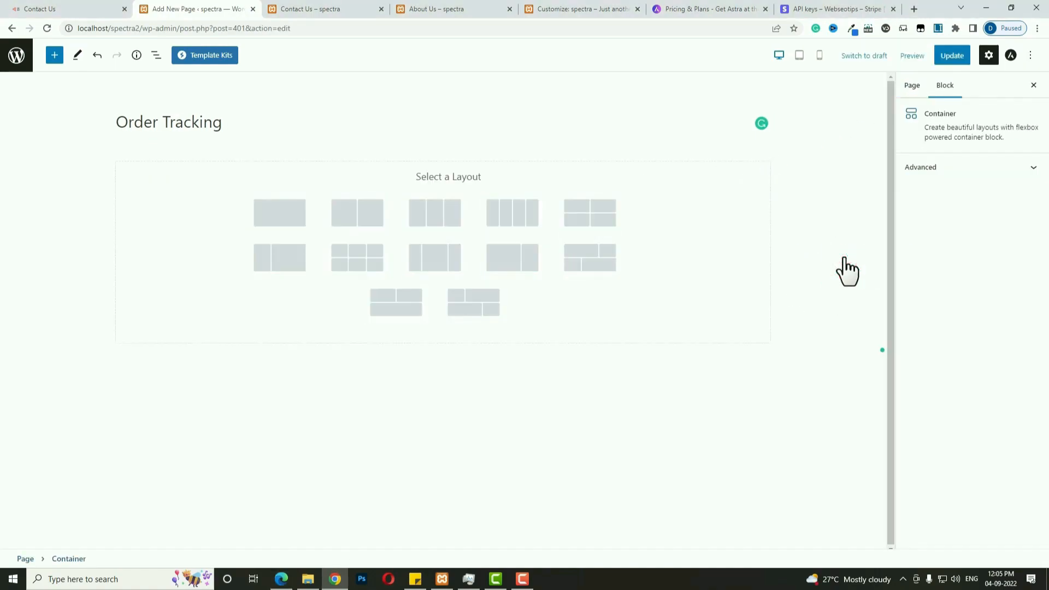
left_click(362, 222)
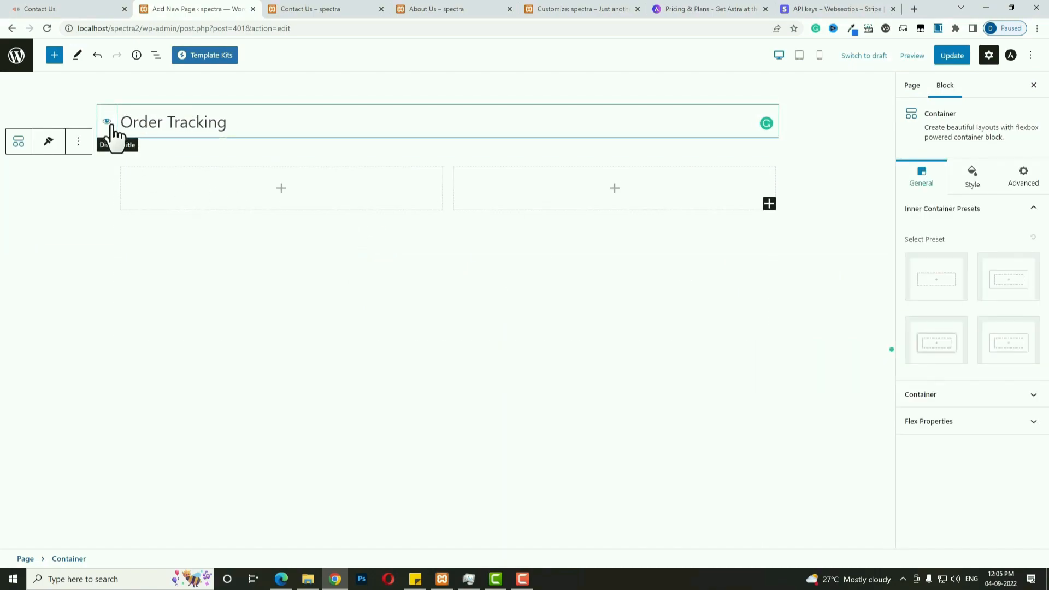
left_click(107, 121)
Place the TRACK image from the media library in the left column.
left_click(282, 192)
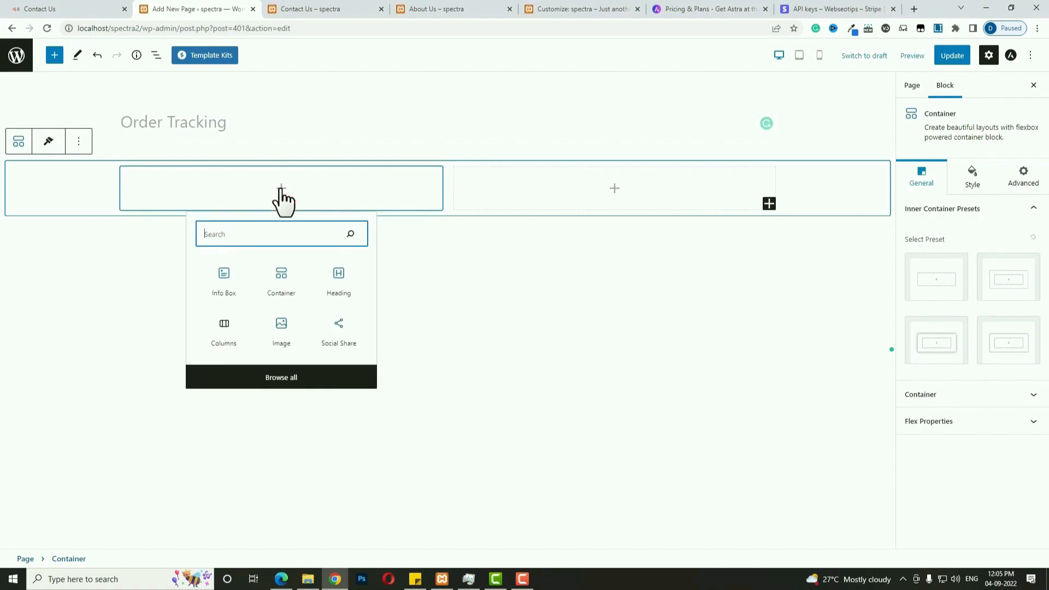
type("ima")
left_click(281, 273)
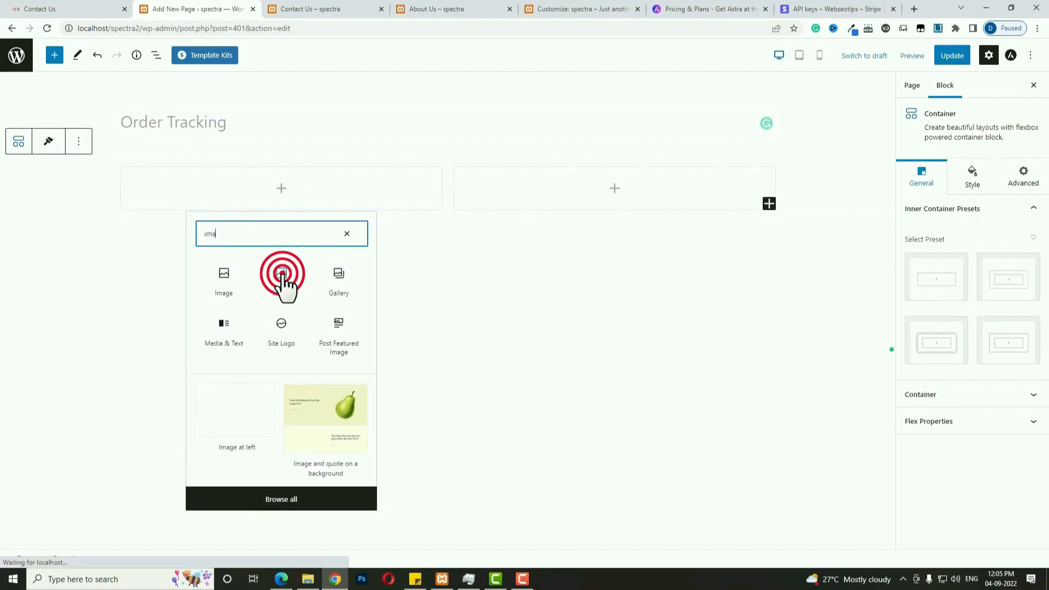
left_click(208, 244)
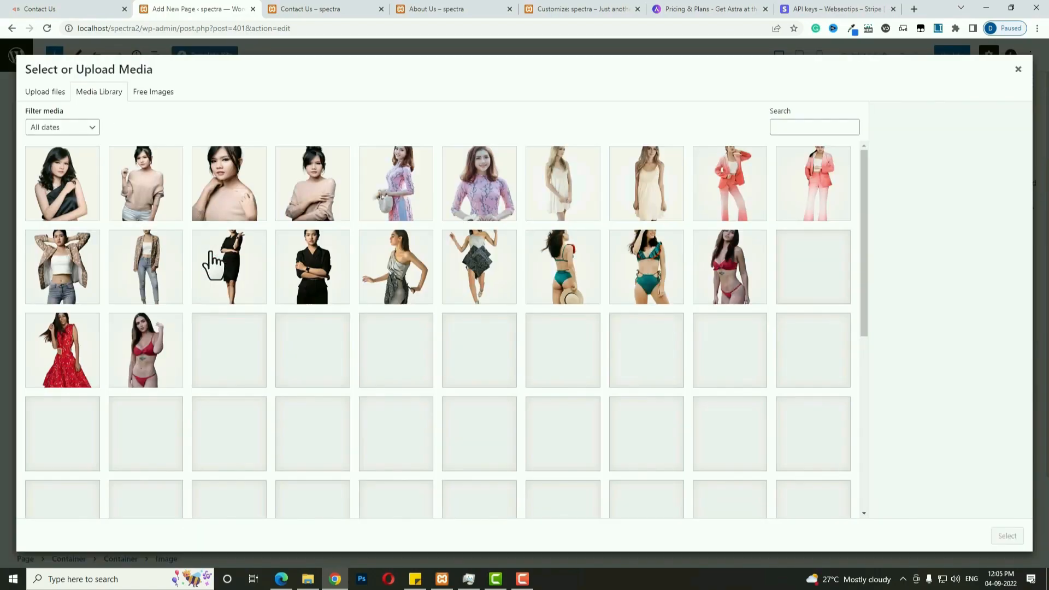
scroll(214, 265, "down", 10)
left_click(801, 372)
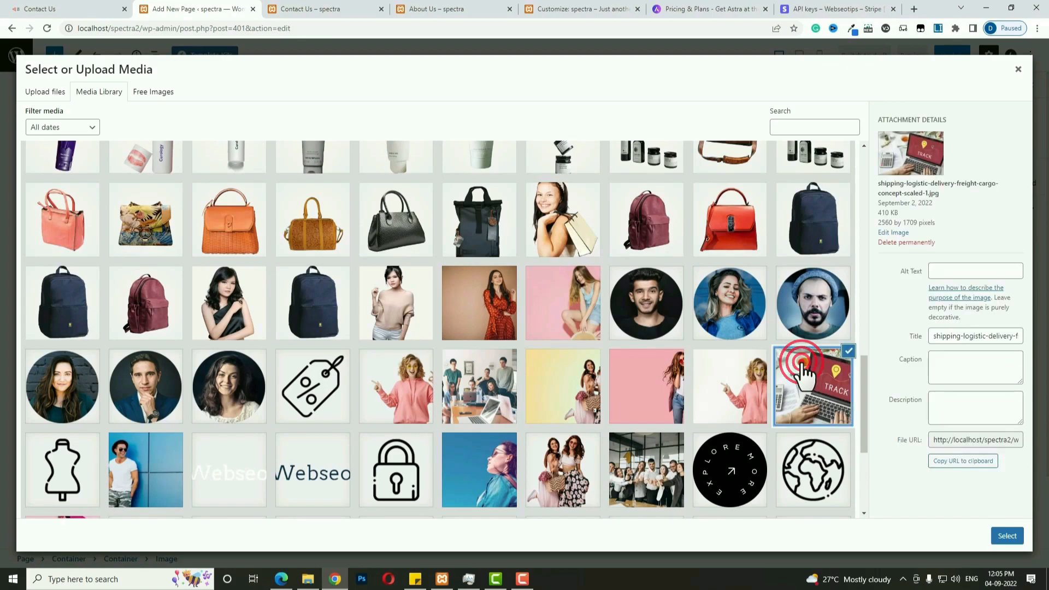
left_click(1007, 536)
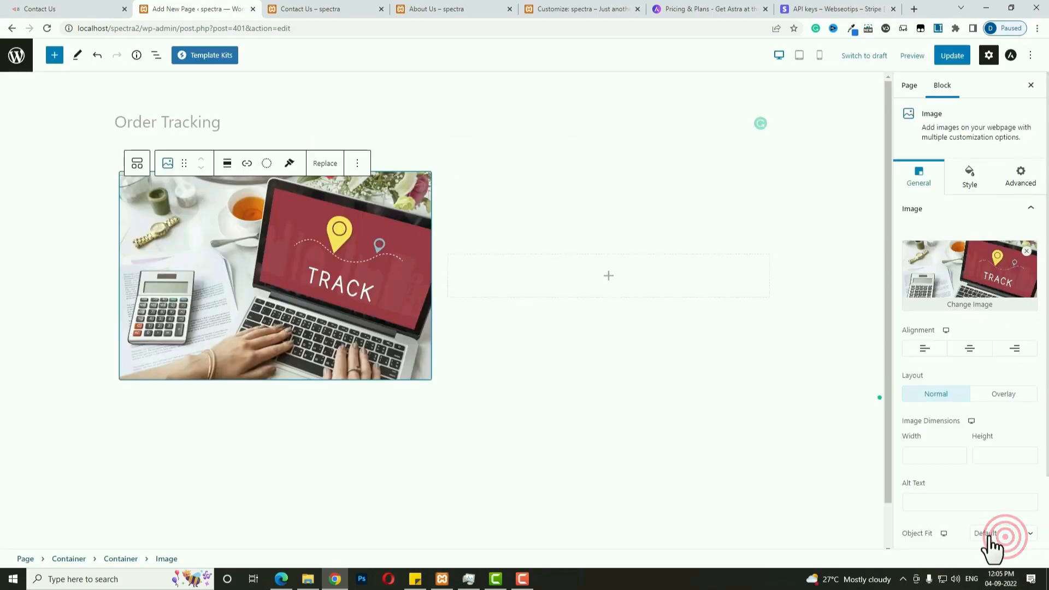
Add a Shortcode block for woocommerce_order_tracking in the right column and update the page.
left_click(611, 276)
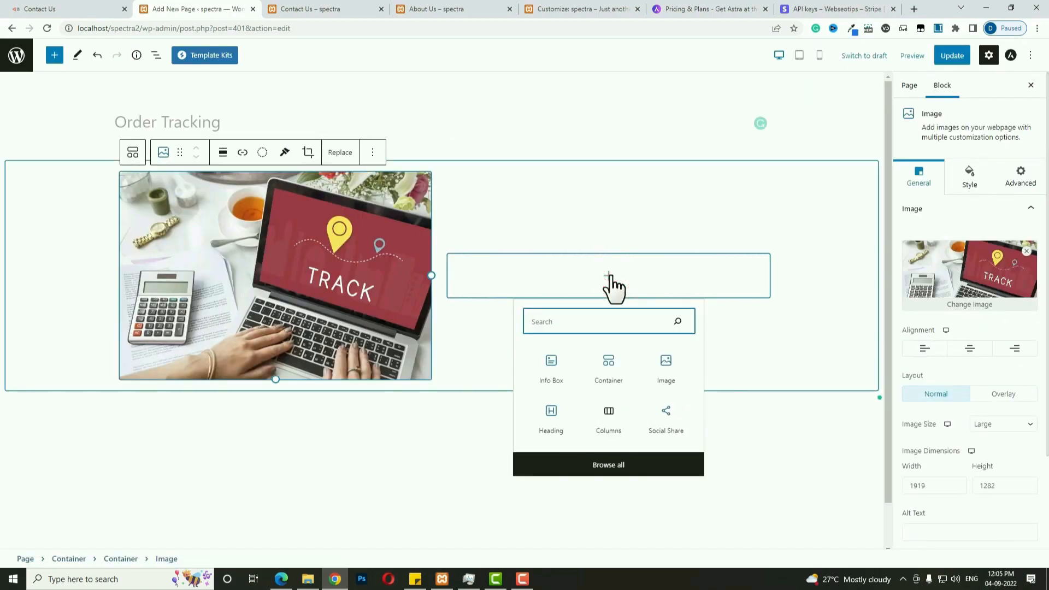
type("sh")
left_click(547, 365)
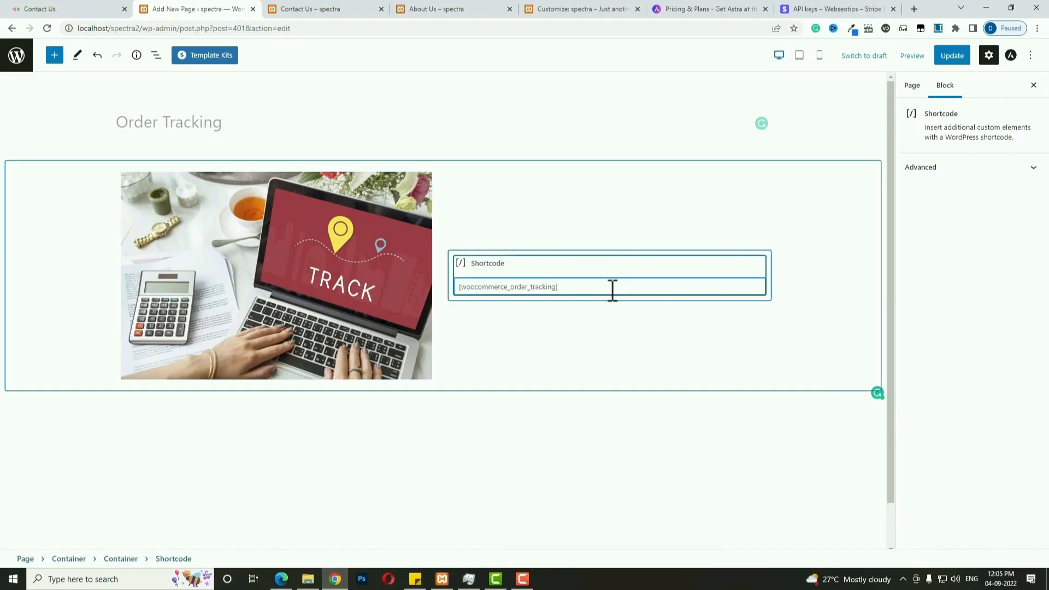
left_click(955, 56)
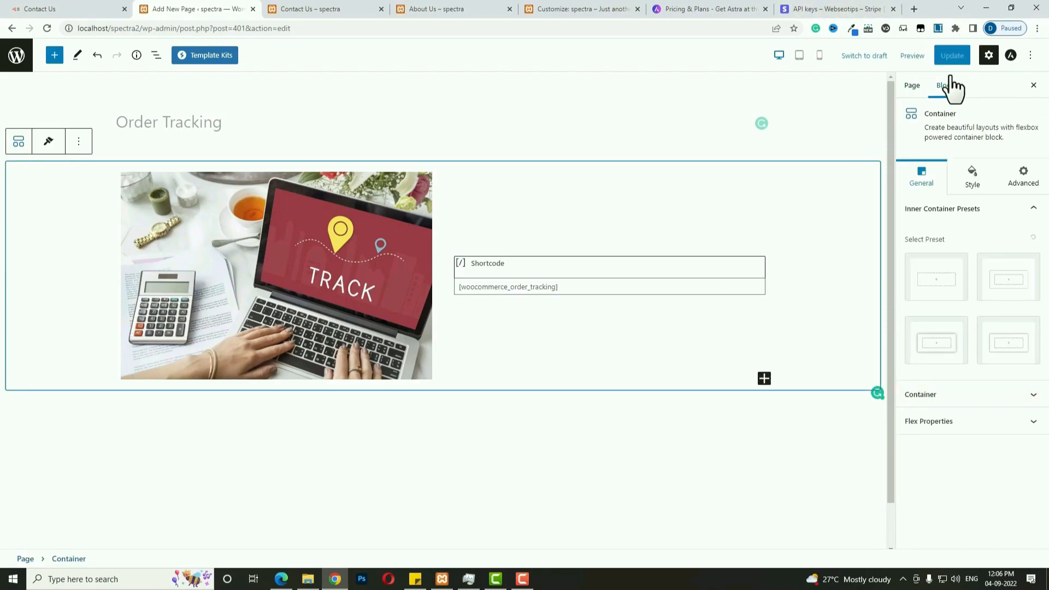
Preview the Order Tracking page, then go back to the Pages list.
left_click(910, 57)
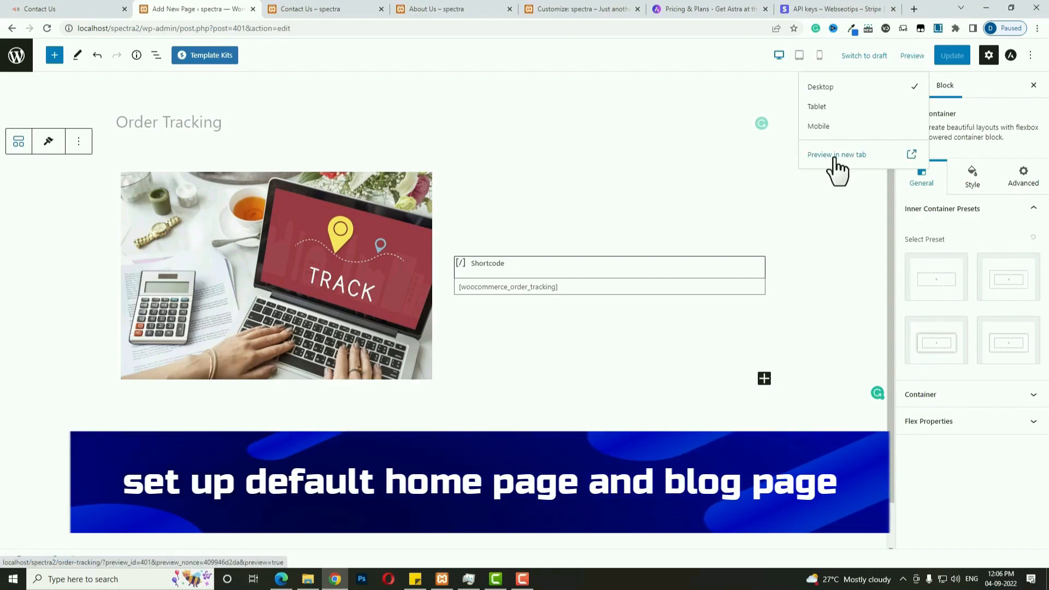
left_click(833, 159)
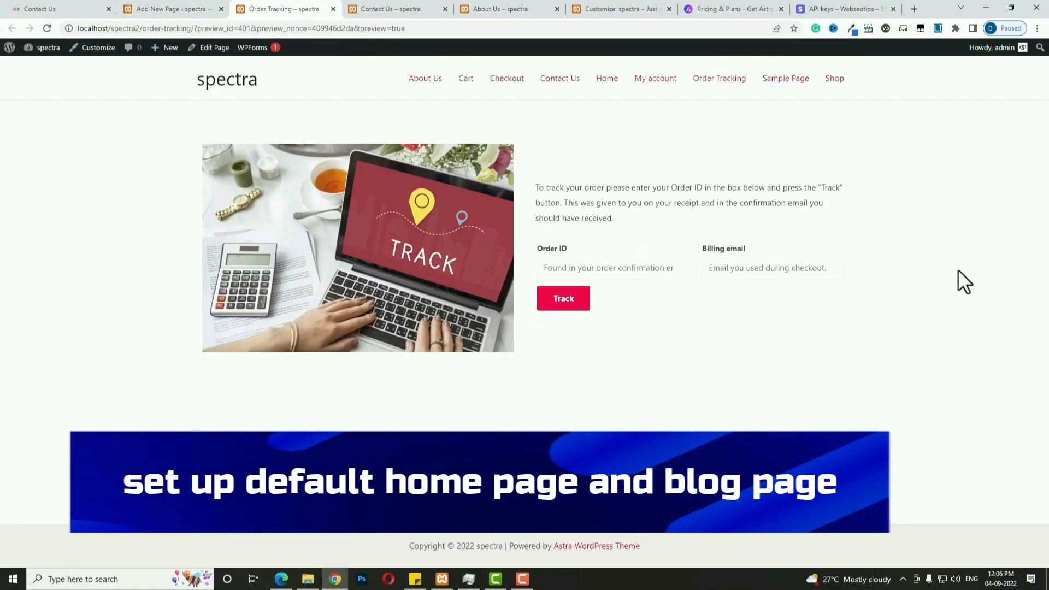
left_click(186, 9)
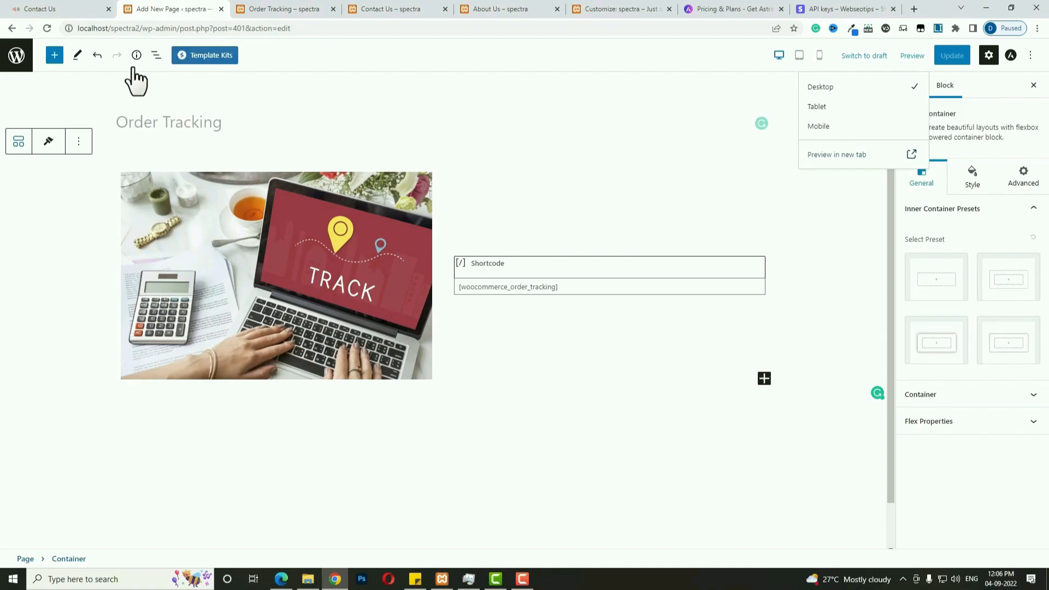
left_click(22, 57)
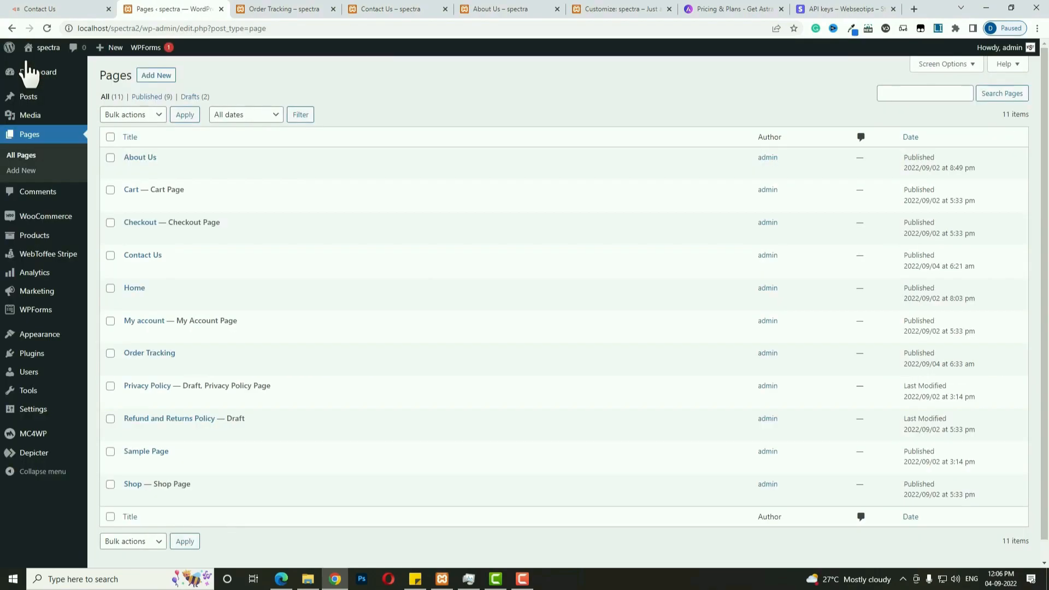
Create and publish a new page titled 'Blog'.
left_click(158, 75)
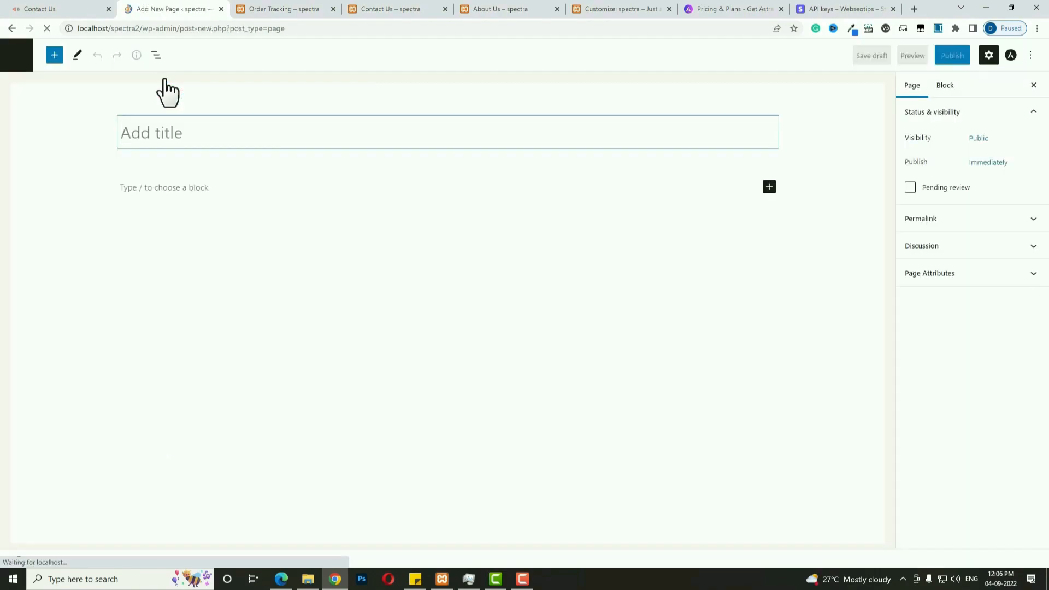
type("Blog")
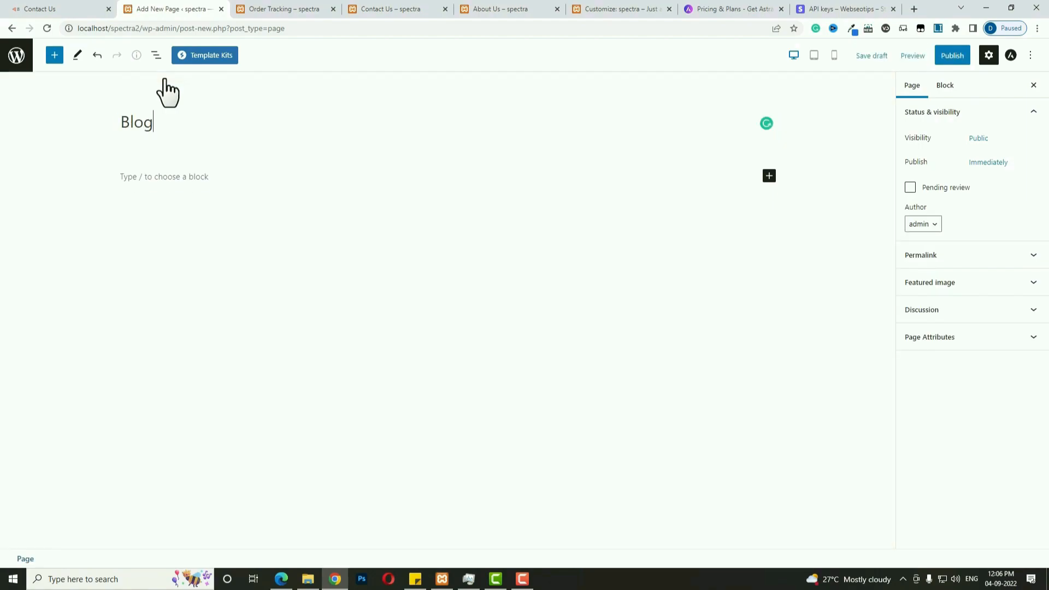
left_click(956, 58)
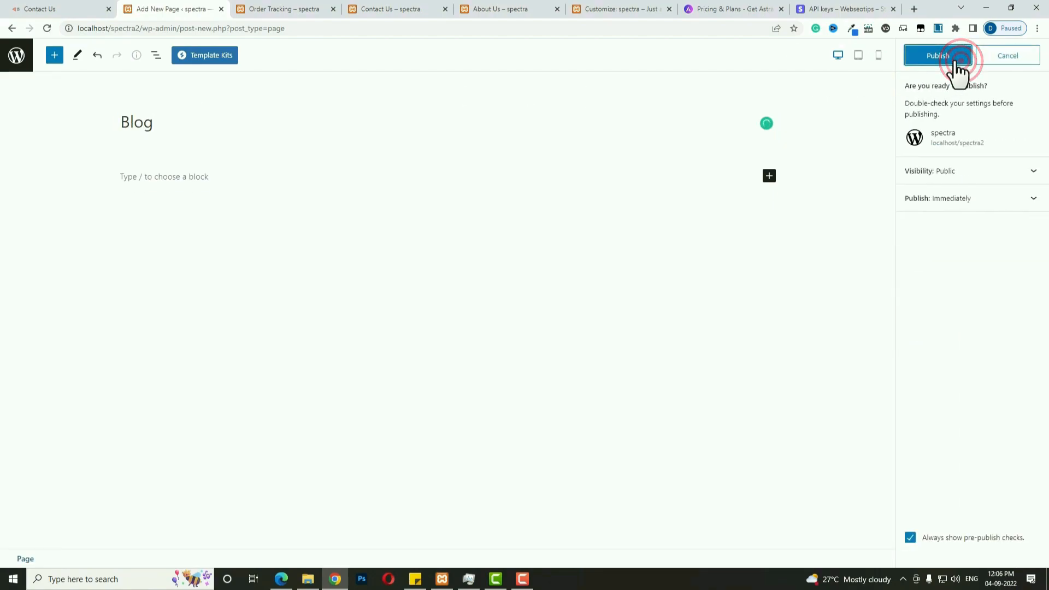
left_click(954, 59)
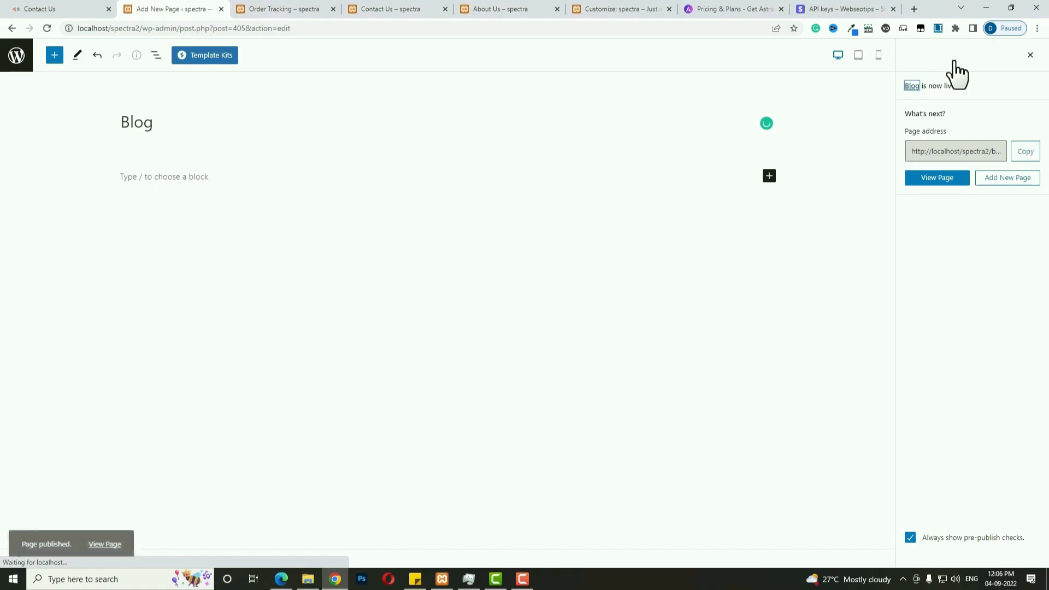
left_click(18, 57)
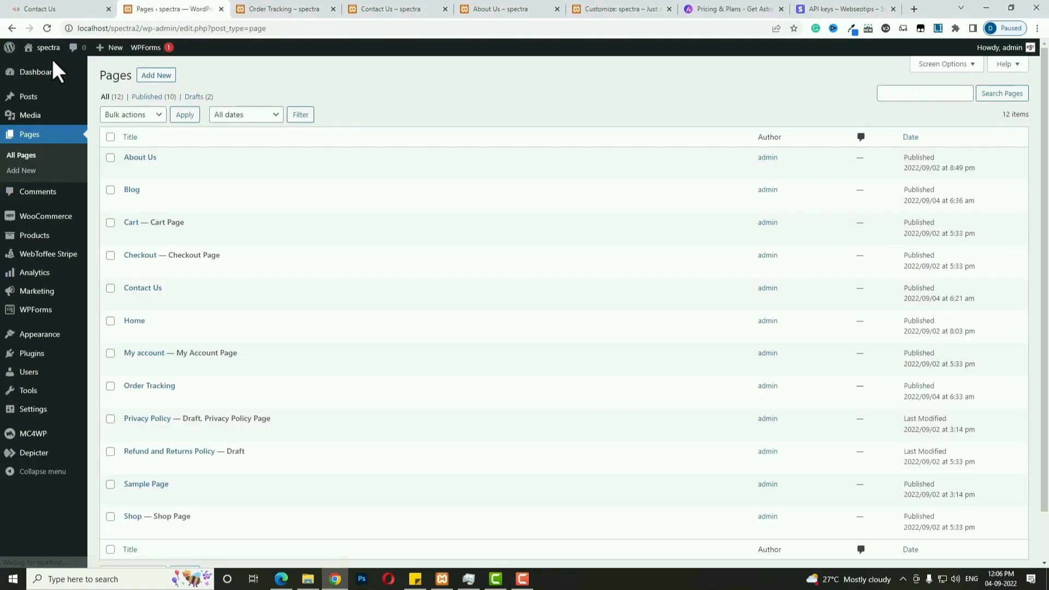
In Reading settings choose a static page with Home as homepage and Blog as posts page.
left_click(31, 411)
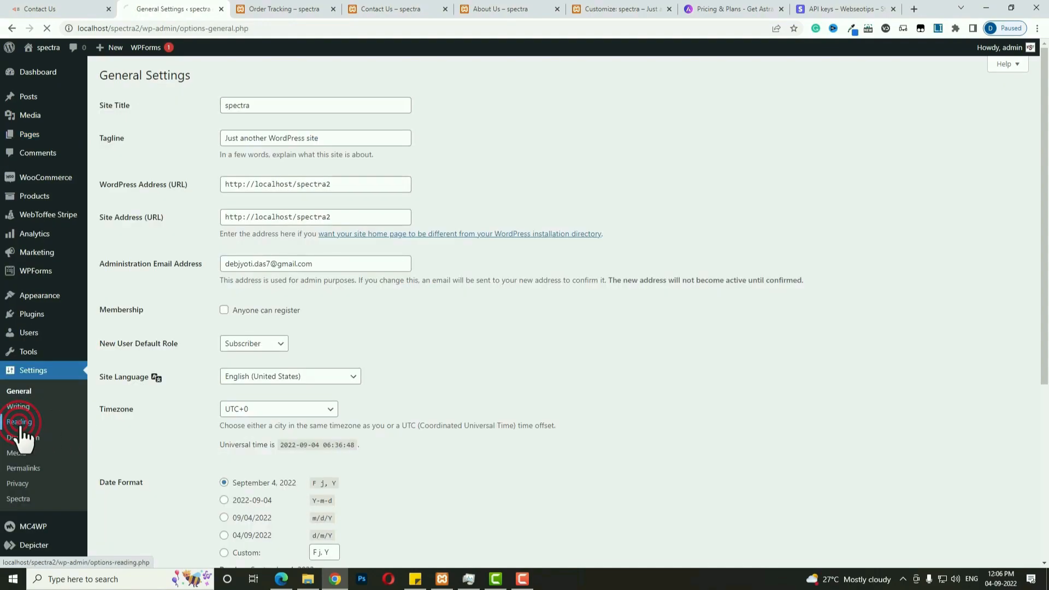
left_click(224, 121)
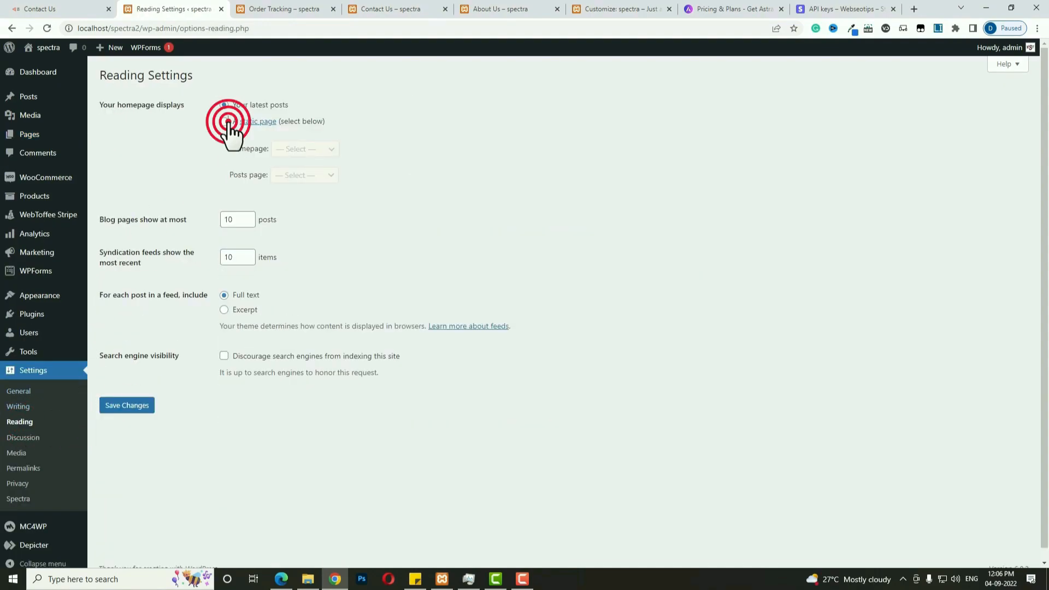
left_click(316, 148)
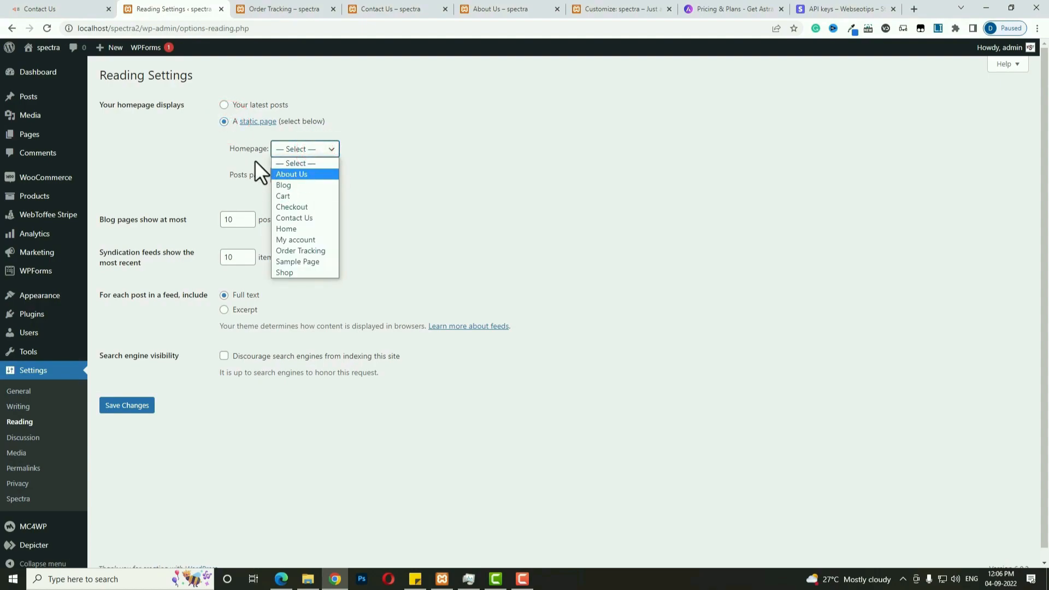
left_click(303, 228)
left_click(288, 174)
left_click(287, 210)
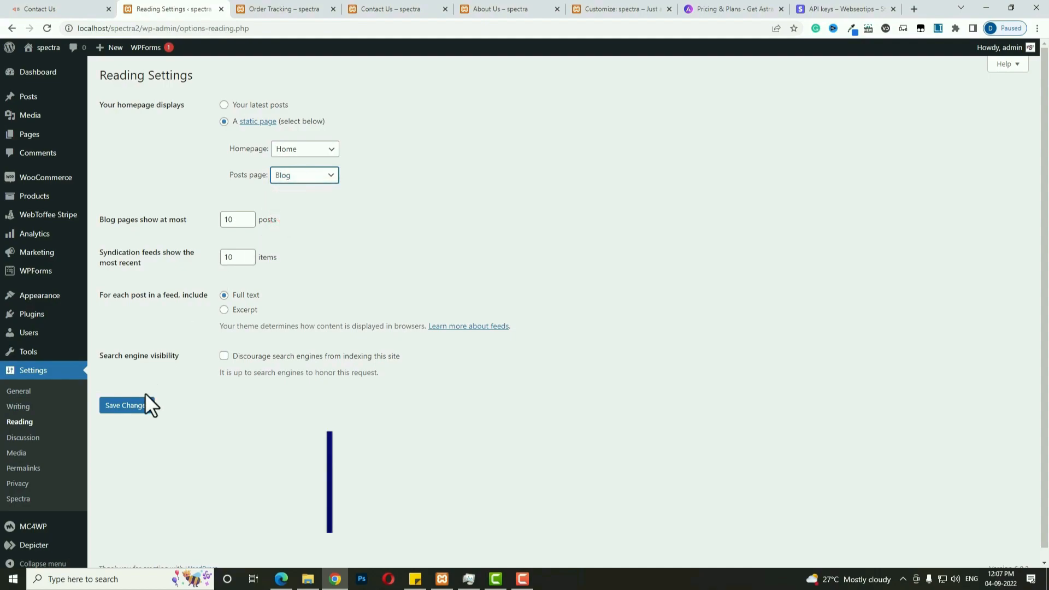
left_click(133, 405)
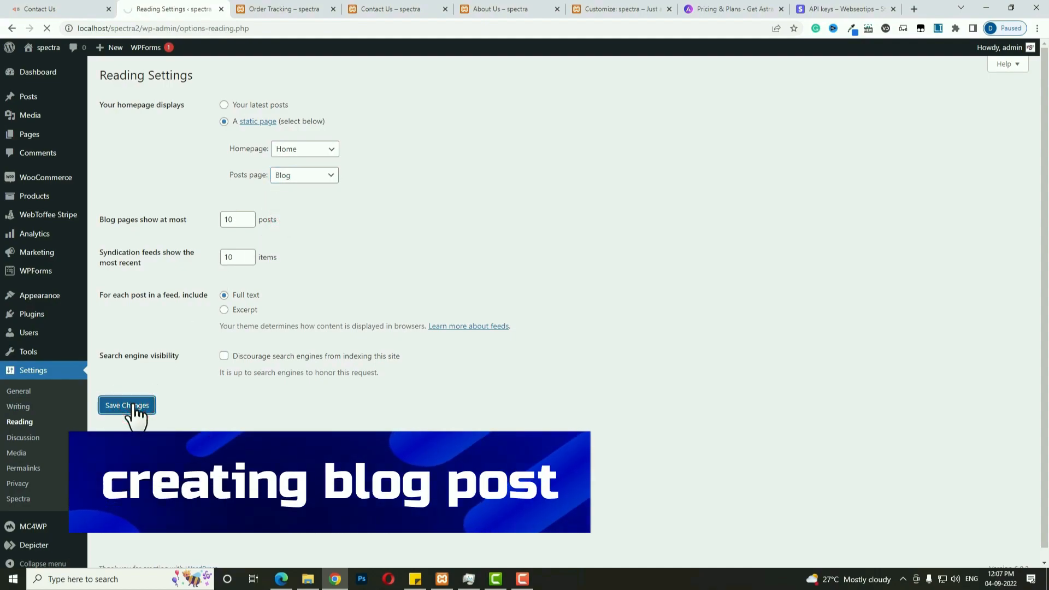
Allow anyone to register with Customer as the default new-user role and save.
left_click(20, 393)
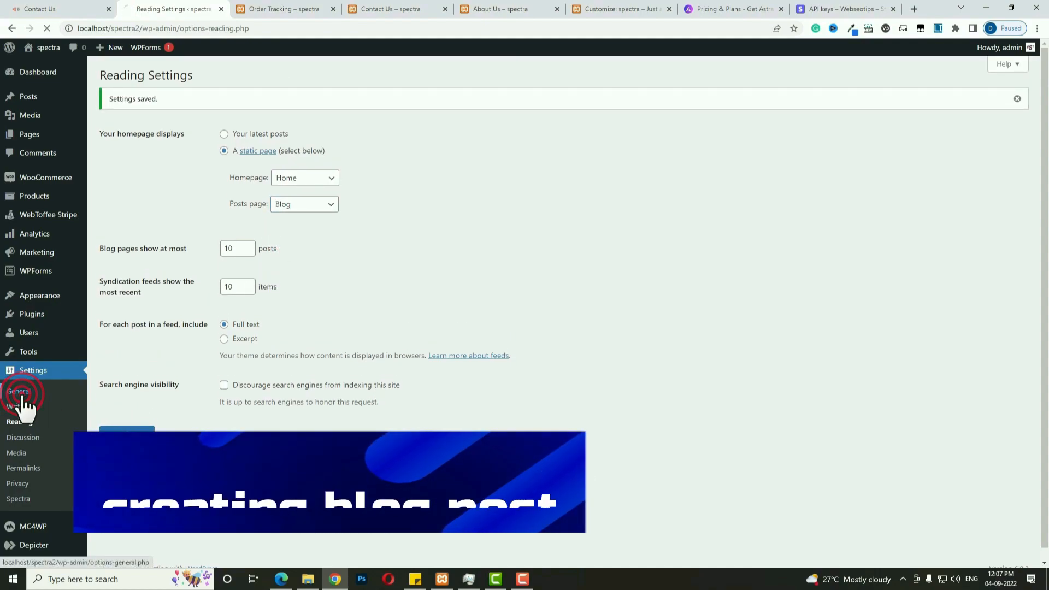
left_click(223, 310)
left_click(252, 345)
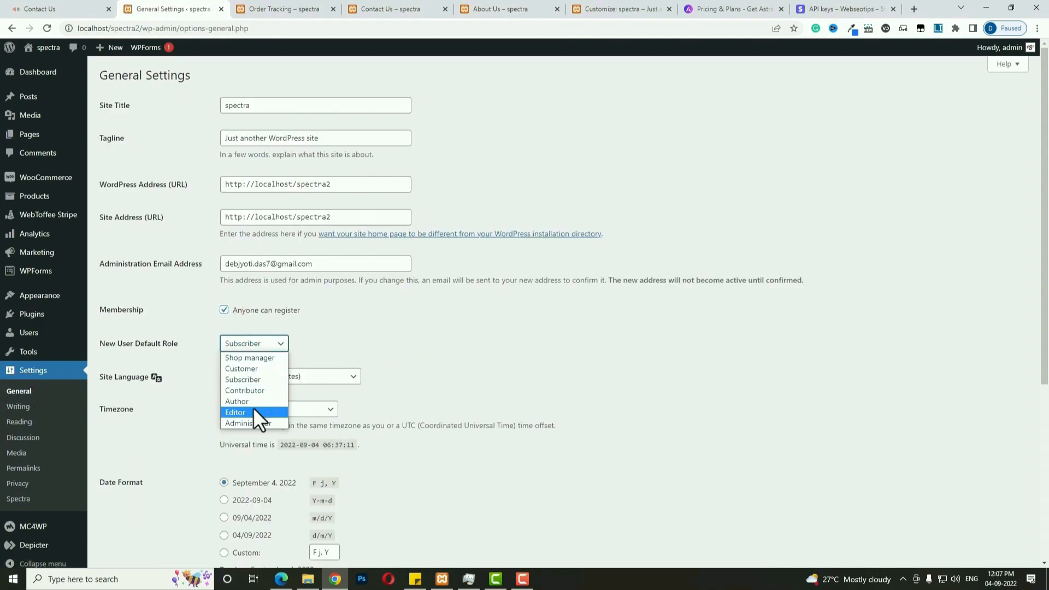
left_click(256, 365)
scroll(355, 382, "down", 5)
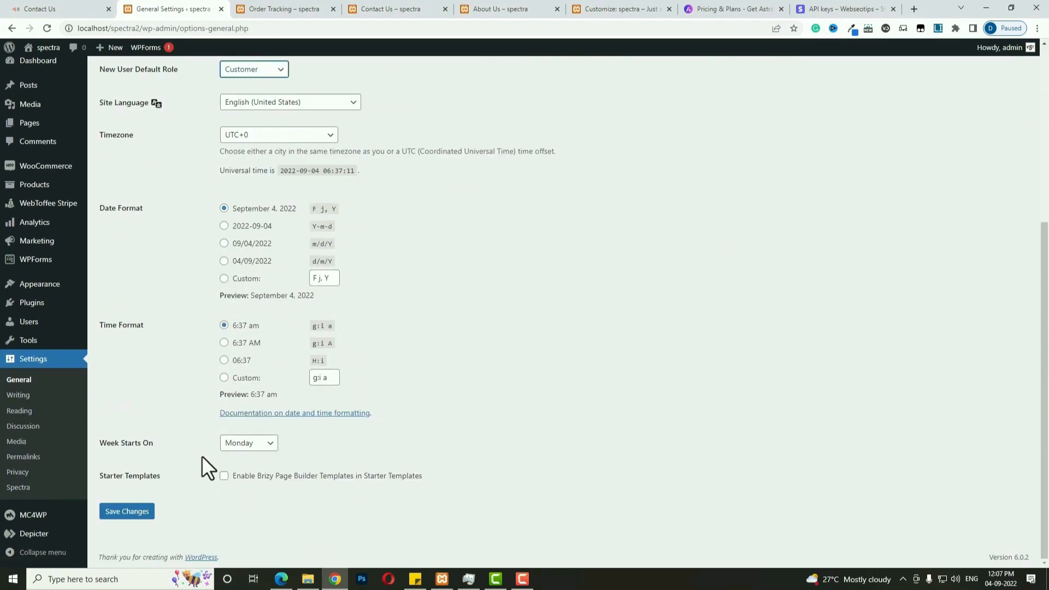
left_click(130, 512)
Switch permalinks to the Post name structure, save, and start a new blog post.
left_click(23, 468)
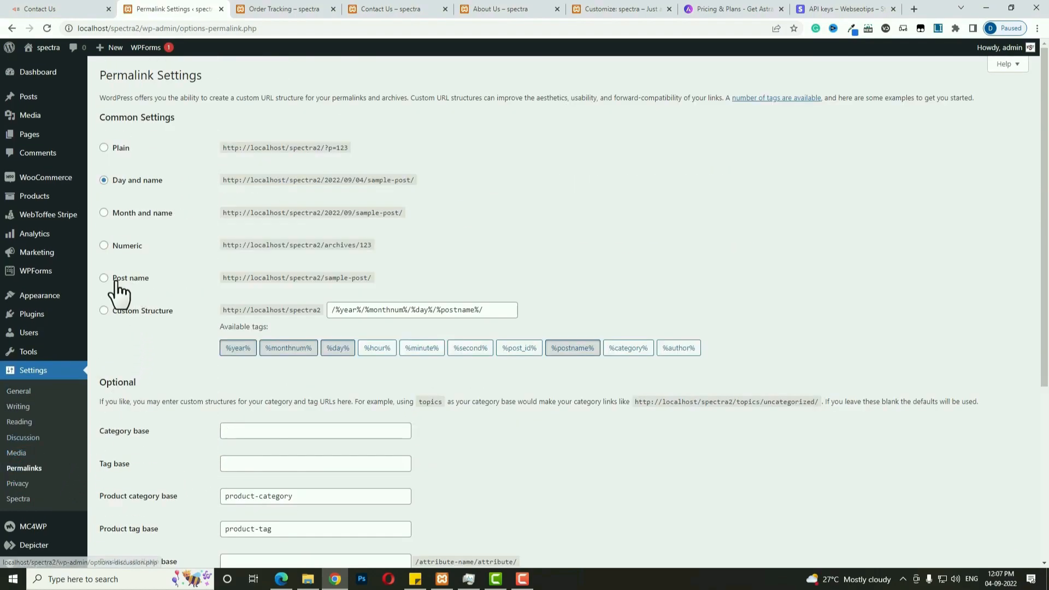
left_click(104, 277)
scroll(273, 469, "down", 5)
left_click(121, 513)
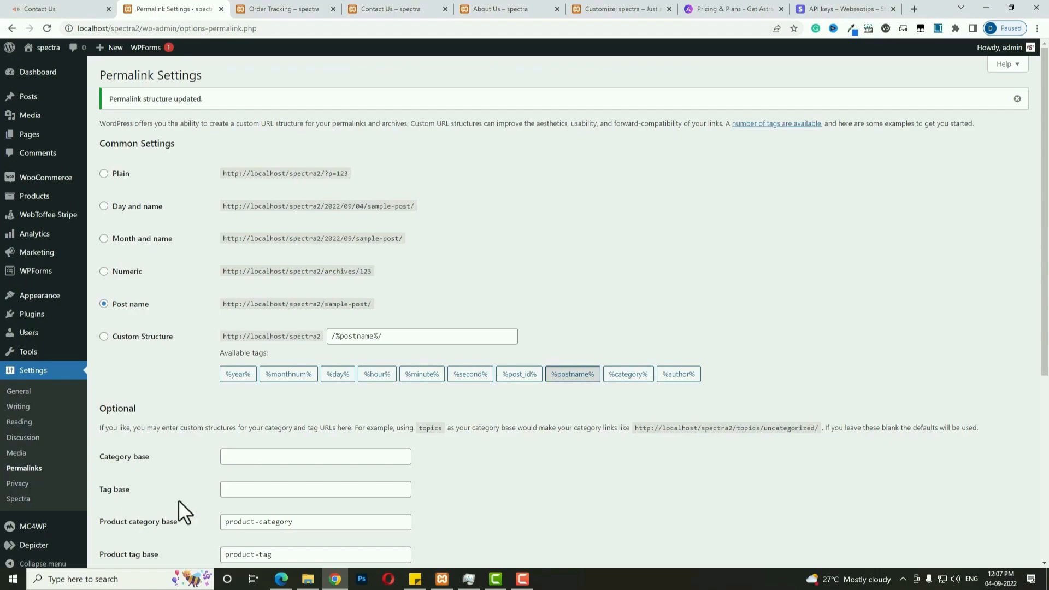
left_click(35, 98)
left_click(111, 113)
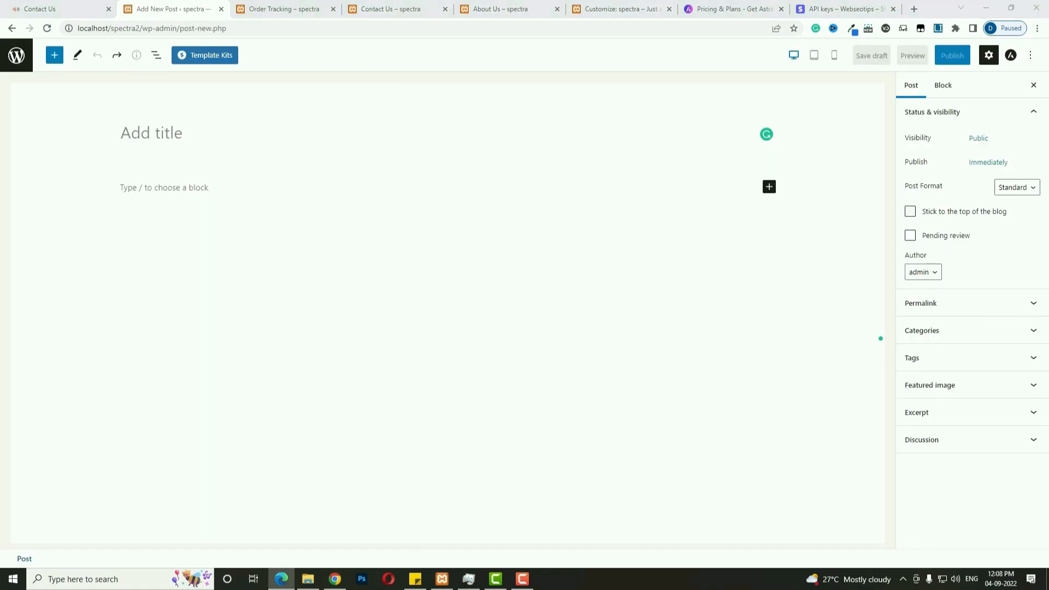
Paste the title 'What is Lorem Ipsum?' and its three Lorem Ipsum paragraphs into a new post.
left_click(175, 136)
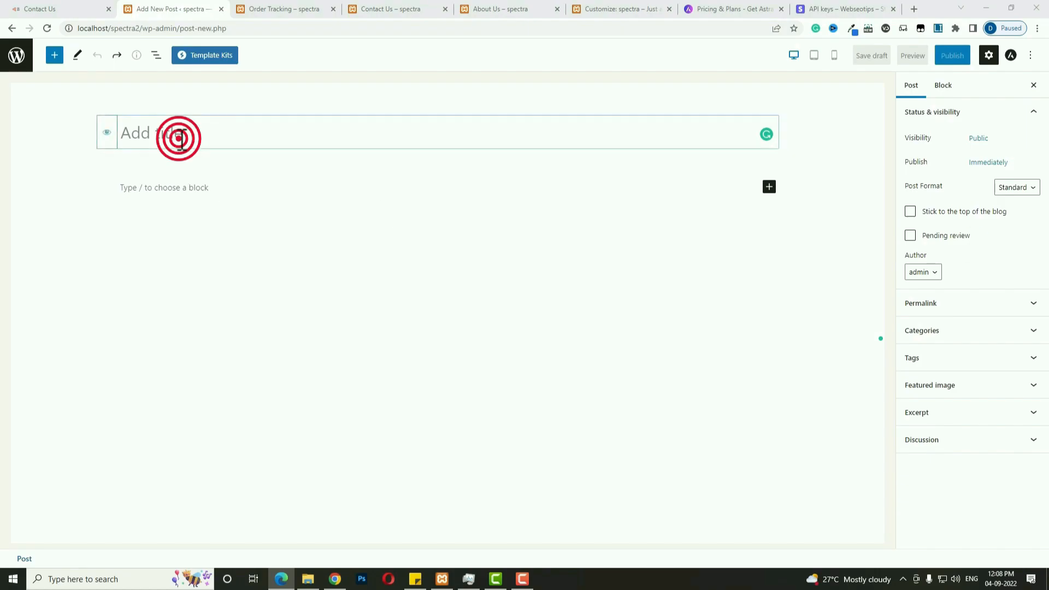
type("What is Lorem Ipsum?")
left_click(211, 188)
type("Lorem Ipsum is simply dummy text of the printing and typesetting industry. Lorem Ipsum has been the industry's standard dummy text ever since the 1500s, when an unknown printer took a galley of type and scrambled it to make a type specimen book. It has survived not only five centuries, but also the leap into electronic typesetting, remaining essentially unchanged. It was popularised in the 1960s with the release of Letraset sheets containing Lorem Ipsum passages, and more recently with desktop publishing software like Aldus PageMaker including versions of Lorem Ipsum.  Lorem Ipsum is simply dummy text of the printing and typesetting industry. Lorem Ipsum has been the industry's standard dummy text ever since the 1500s, when an unknown printer took a galley of type and scrambled it to make a type specimen book. It has survived not only five centuries, but also the leap into electronic typesetting, remaining essentially unchanged. It was popularised in the 1960s with the release of Letraset sheets containing Lorem Ipsum passages, and more recently with desktop publishing software like Aldus PageMaker including versions of Lorem Ipsum.  Lorem Ipsum is simply dummy text of the printing and typesetting industry. Lorem Ipsum has been the industry's standard dummy text ever since the 1500s, when an unknown printer took a galley of type and scrambled it to make a type specimen book. It has survived not only five centuries, but also the leap into electronic typesetting, remaining essentially unchanged. It was popularised in the 1960s with the release of Letraset sheets containing Lorem Ipsum passages, and more recently with desktop publishing software like Aldus PageMaker including versions of Lorem Ipsum.")
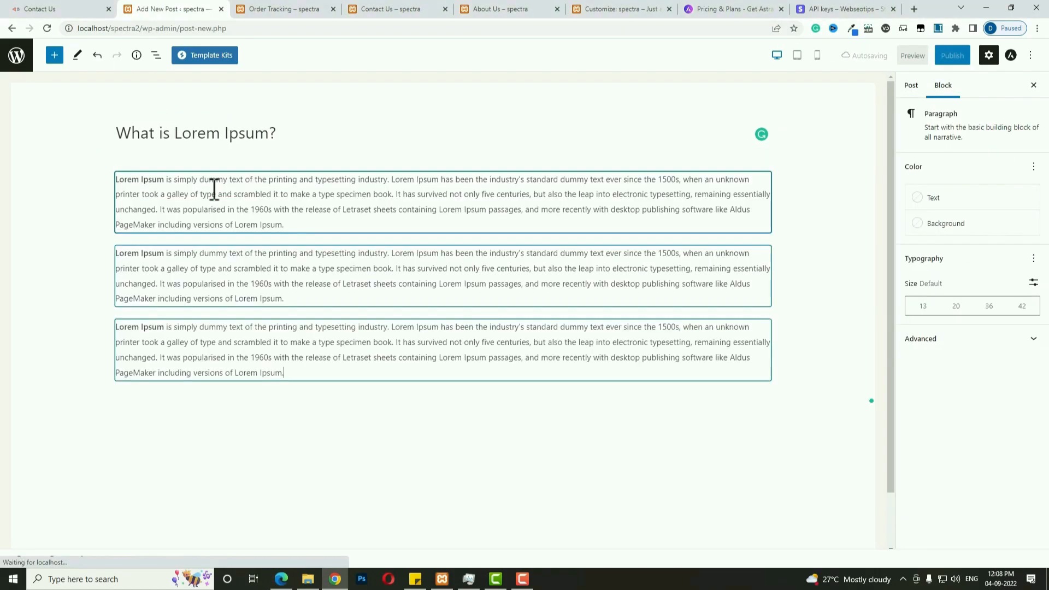
Create a new category 'travle' and assign it to the post.
left_click(910, 87)
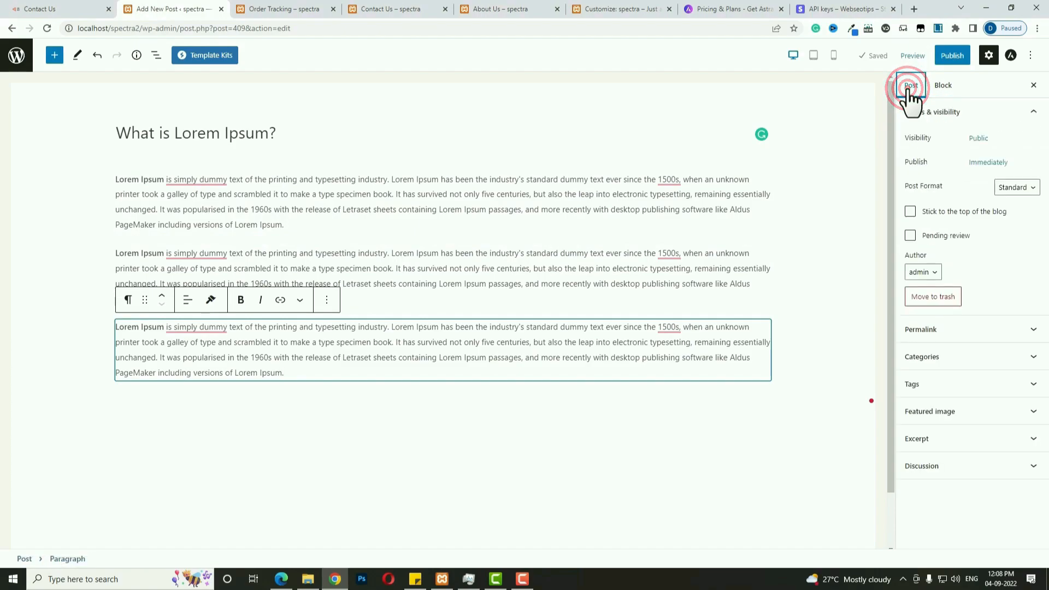
left_click(966, 354)
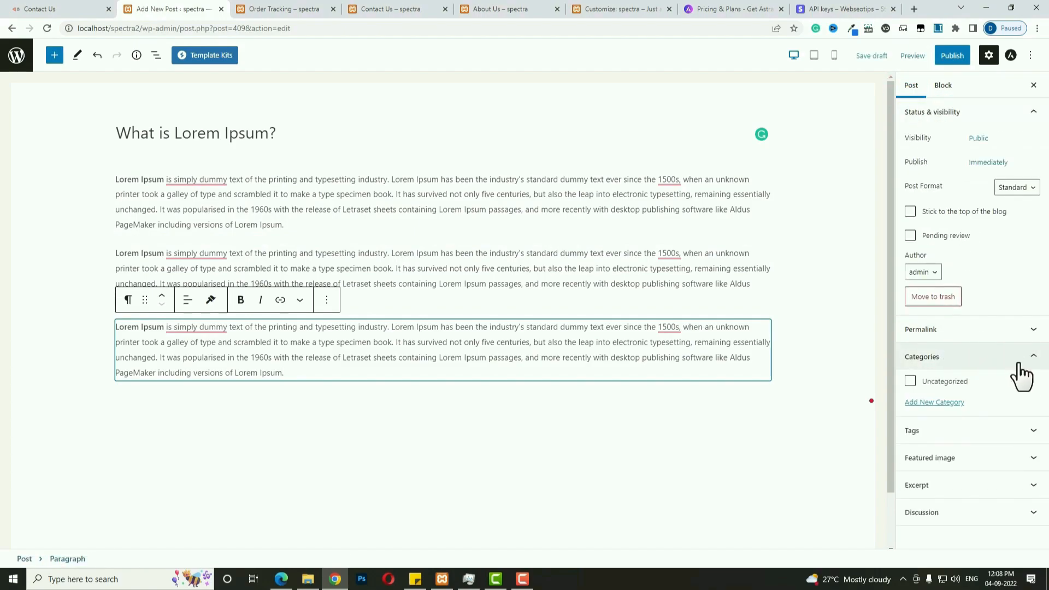
left_click(954, 404)
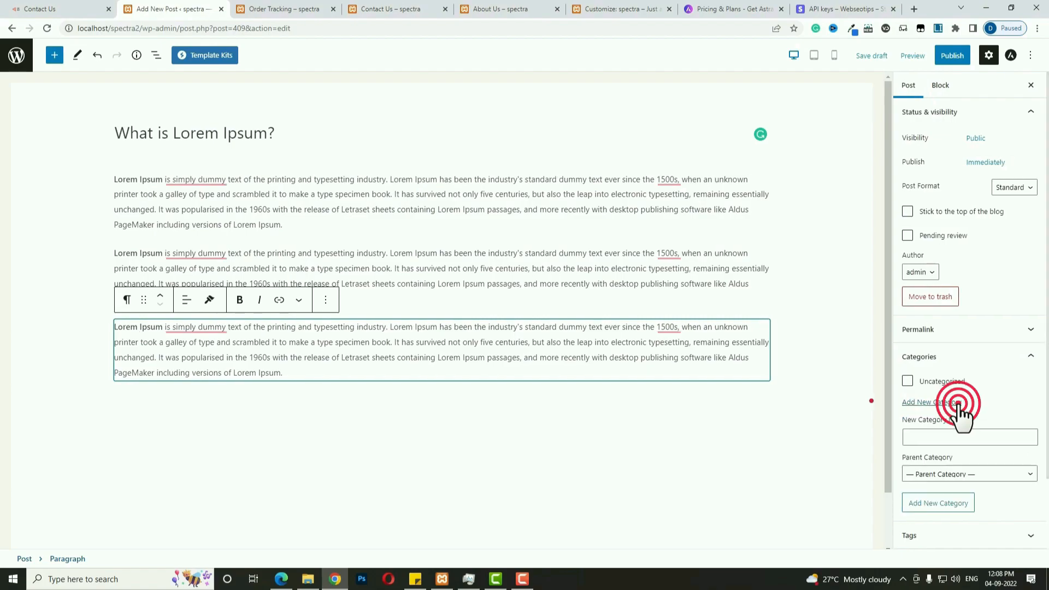
left_click(960, 435)
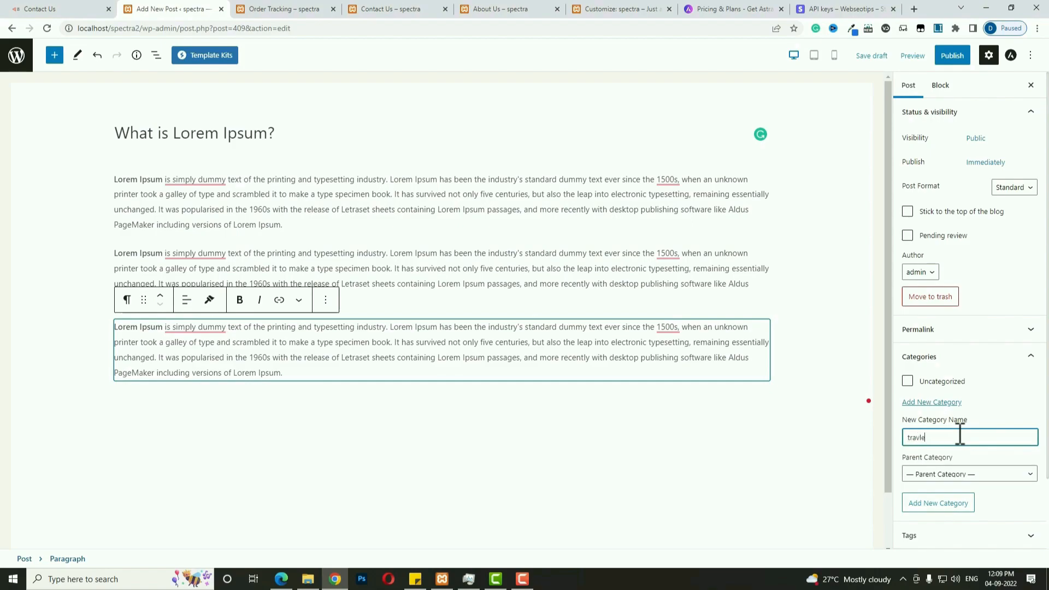
left_click(929, 503)
Set blog8 as the featured image and publish the post.
scroll(955, 489, "down", 2)
left_click(968, 461)
scroll(1000, 492, "down", 1)
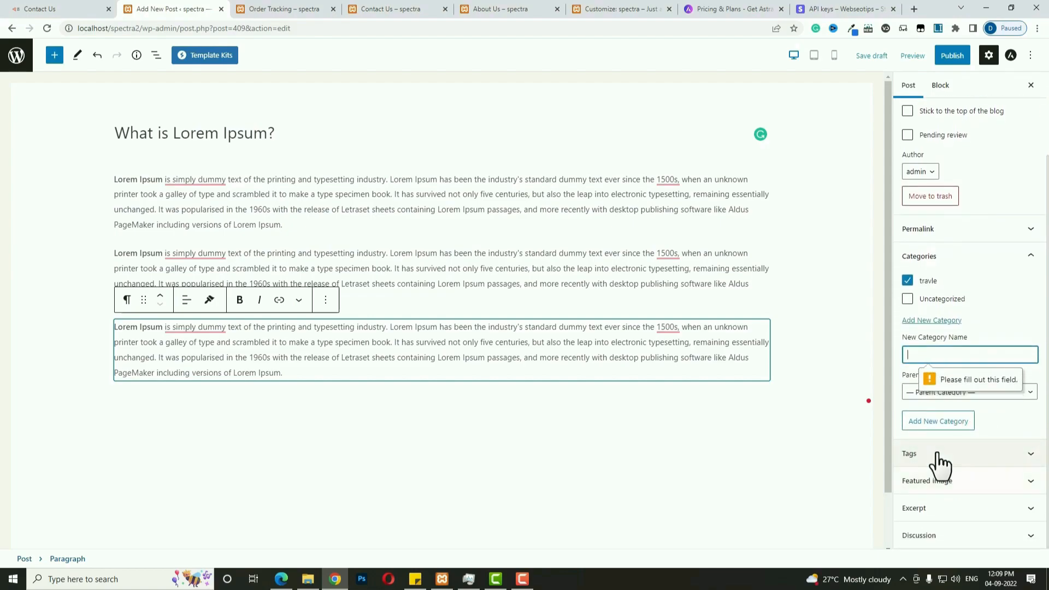
left_click(1003, 459)
left_click(941, 494)
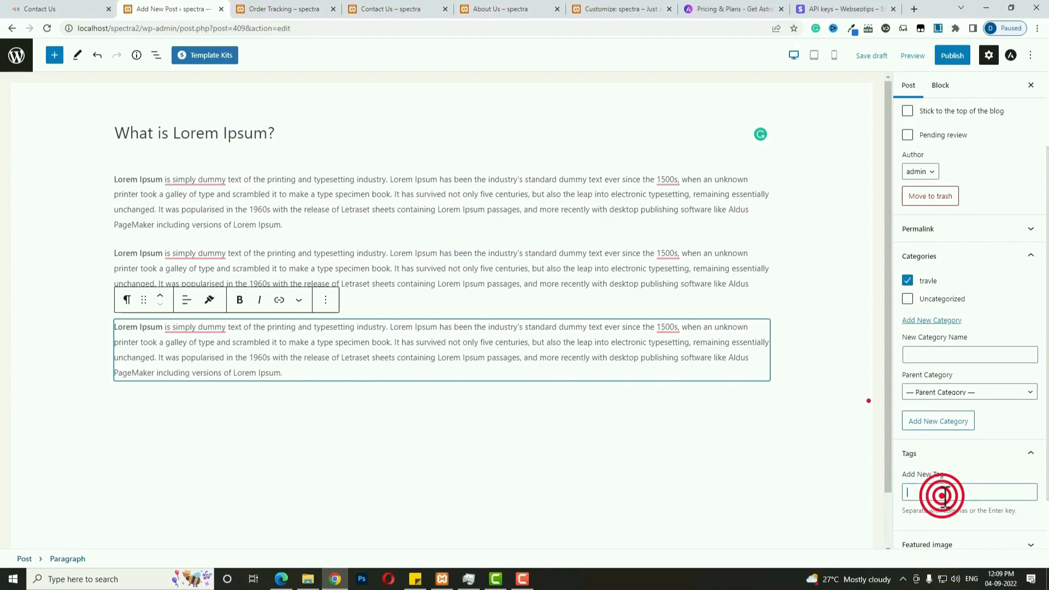
scroll(951, 476, "down", 2)
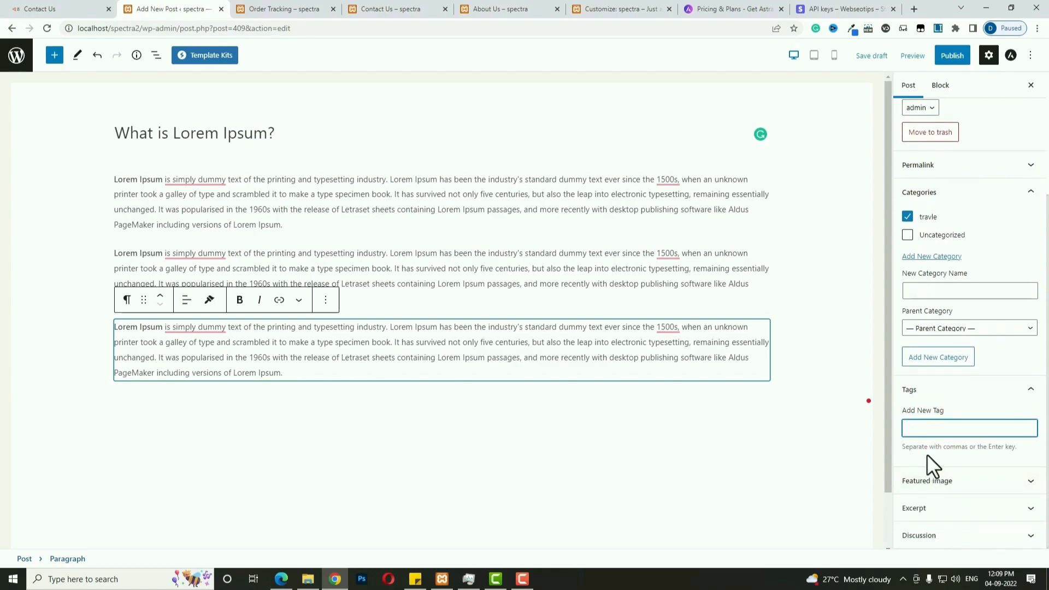
left_click(945, 482)
left_click(947, 485)
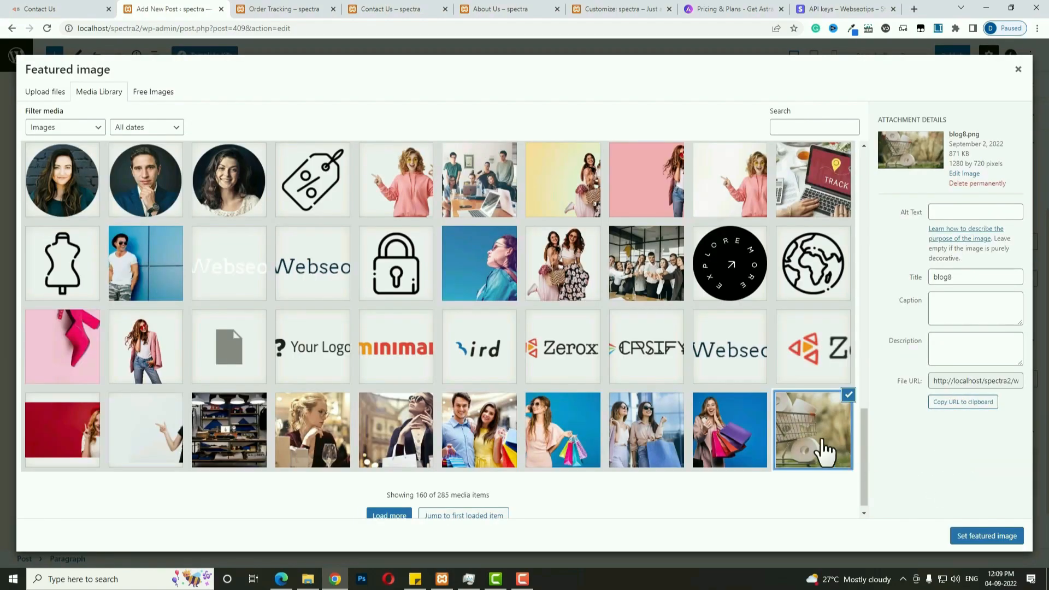
left_click(962, 537)
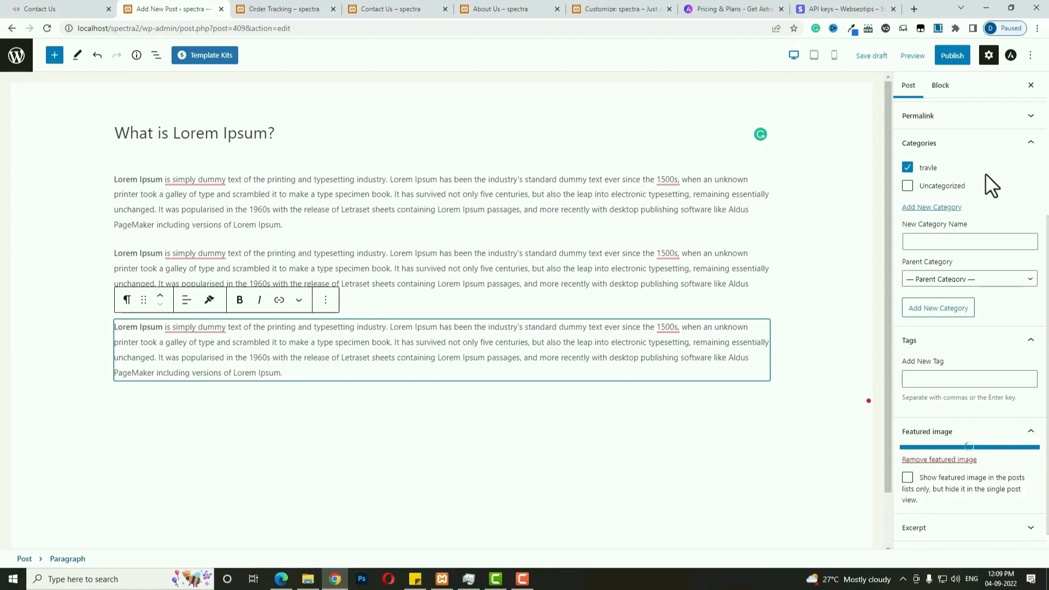
left_click(951, 57)
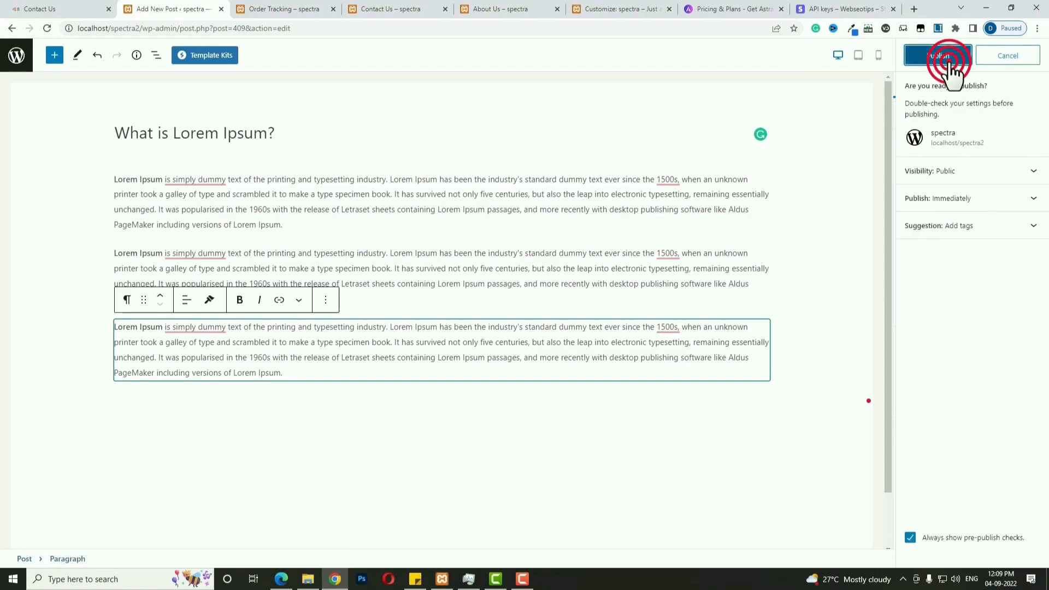
left_click(945, 57)
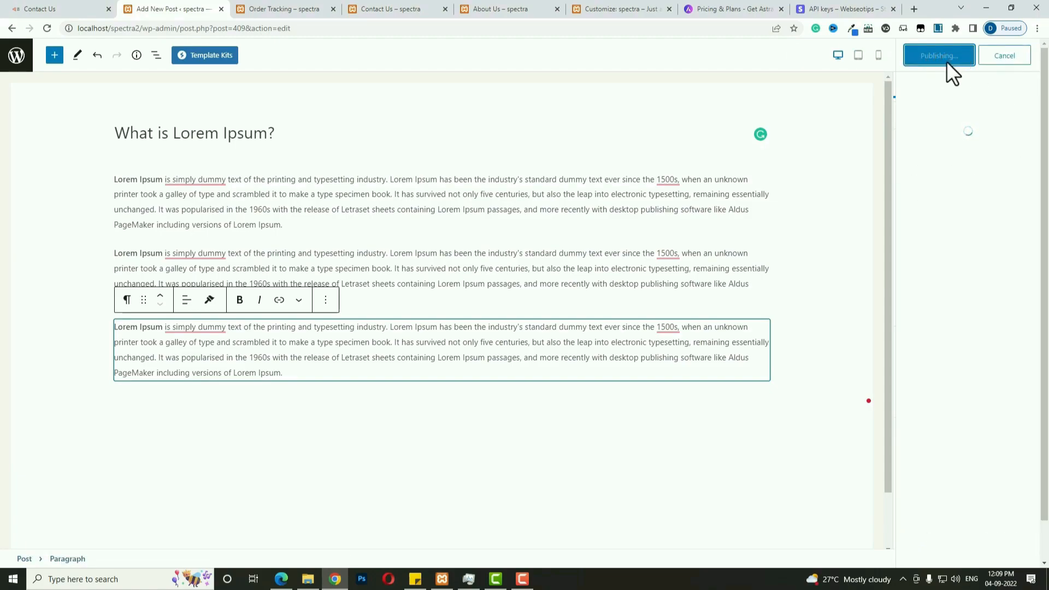
Start another new post titled 'Why do we use it?'.
left_click(16, 56)
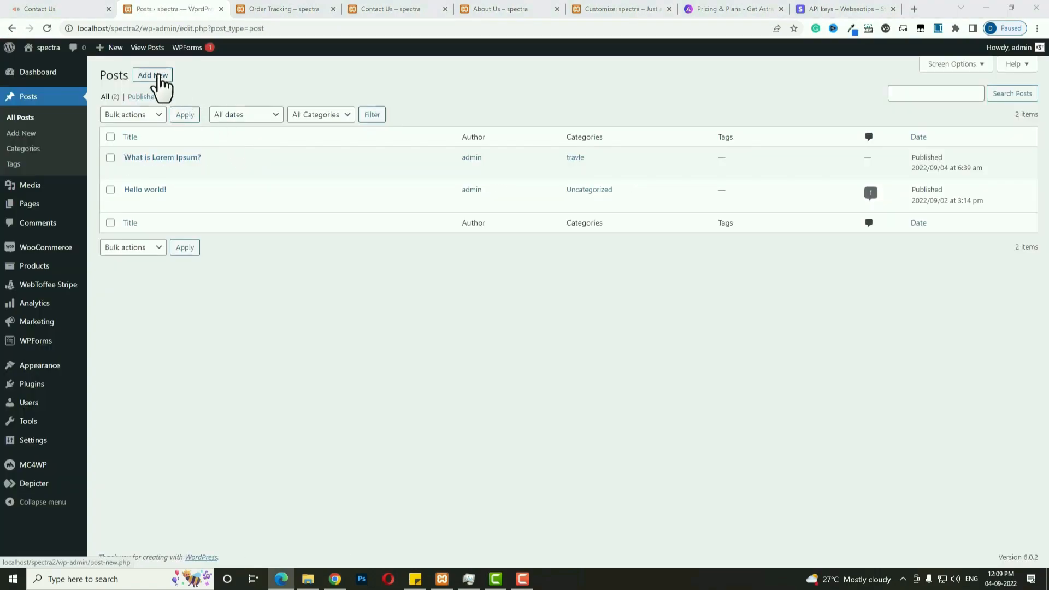
left_click(158, 76)
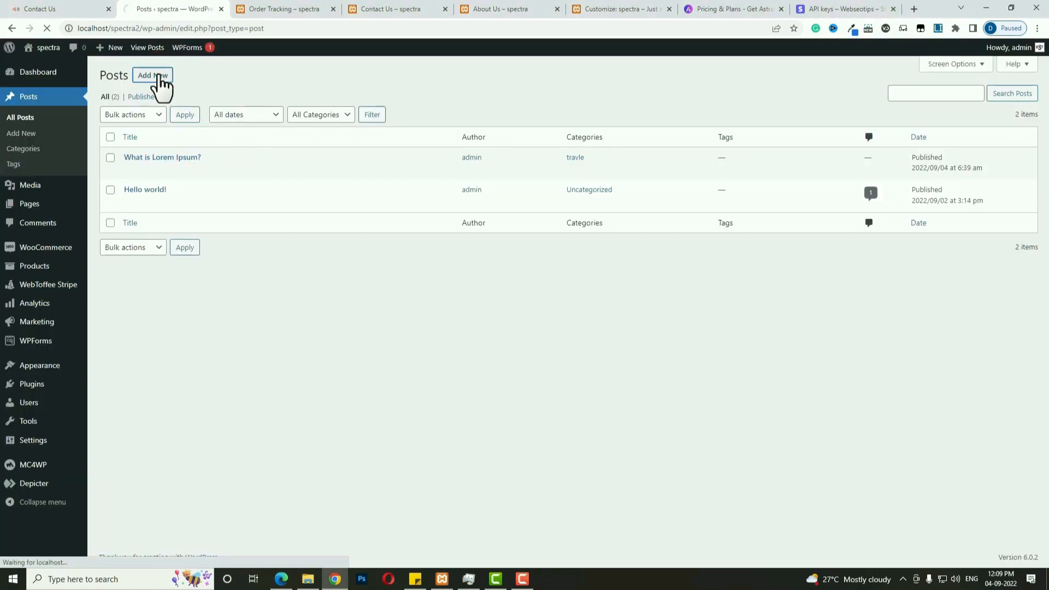
type("Why do we use it?")
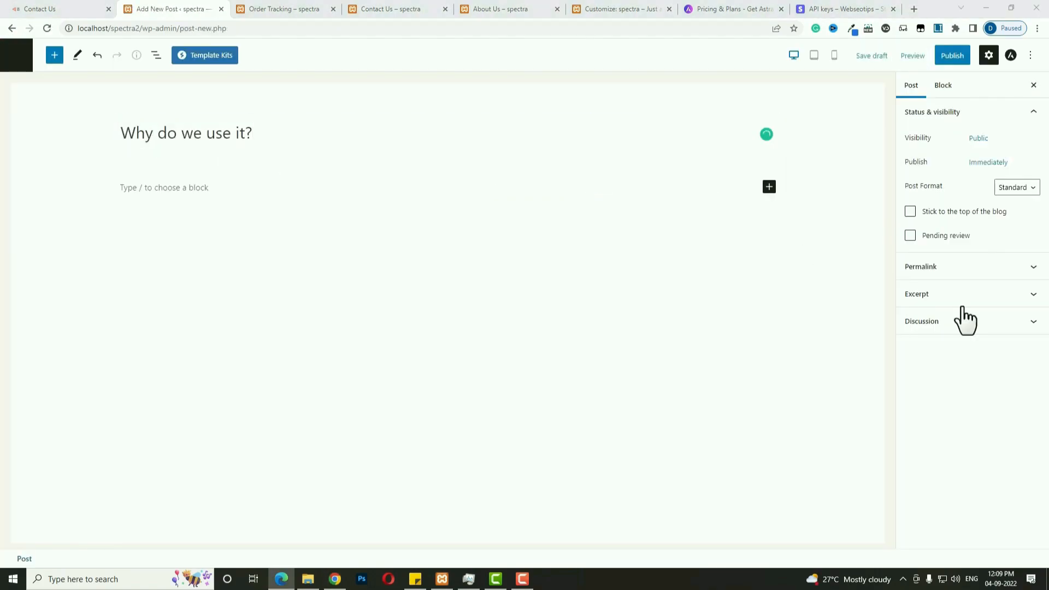
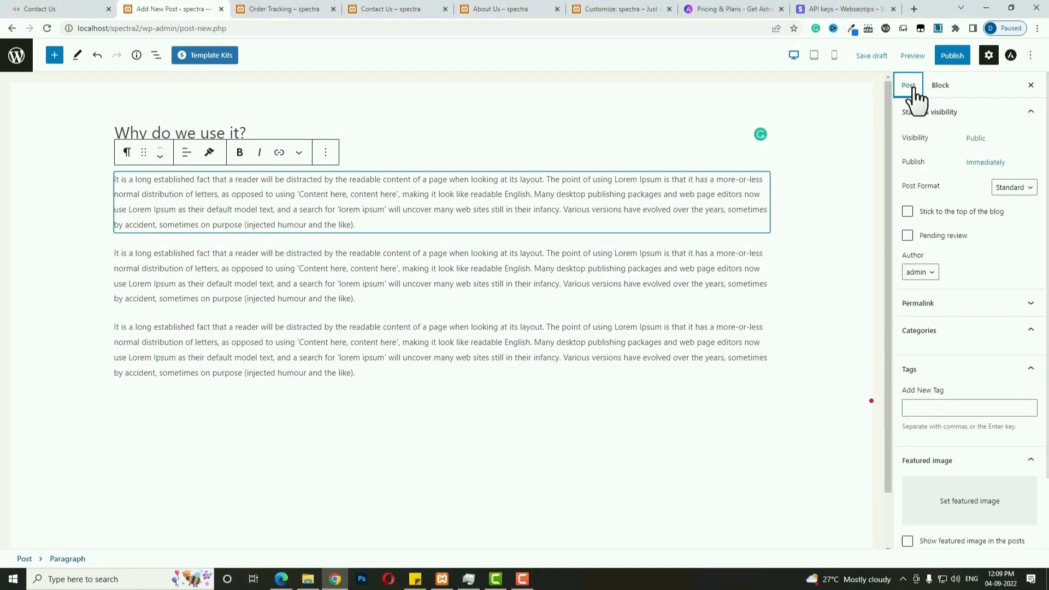
File the 'Why do we use it?' post under the travle category.
left_click(978, 341)
left_click(978, 341)
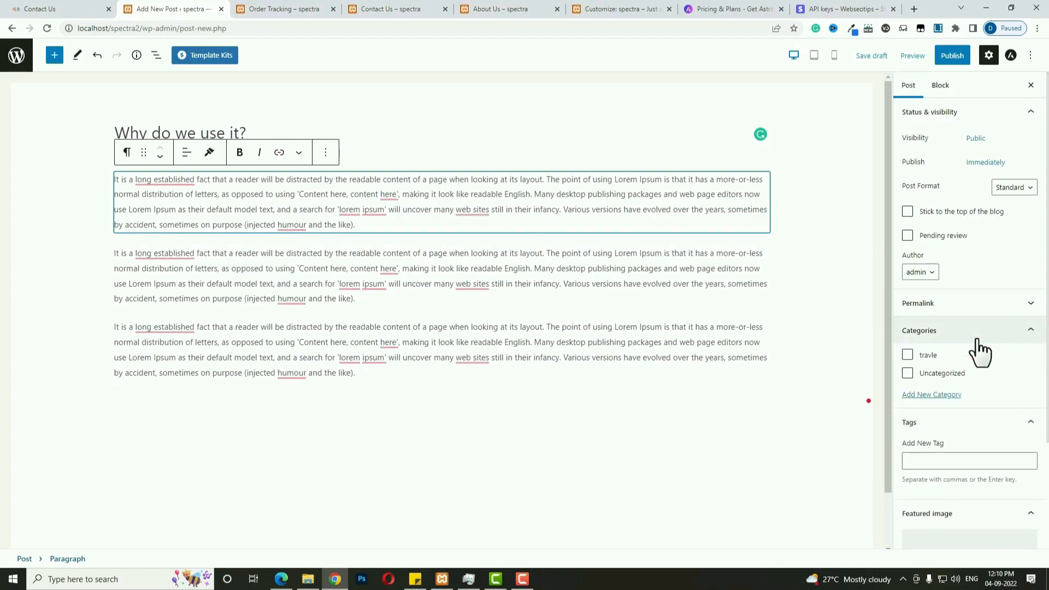
left_click(903, 356)
left_click(907, 356)
Set blog11 as the featured image and publish the post.
scroll(998, 410, "down", 1)
scroll(1000, 409, "down", 3)
left_click(979, 421)
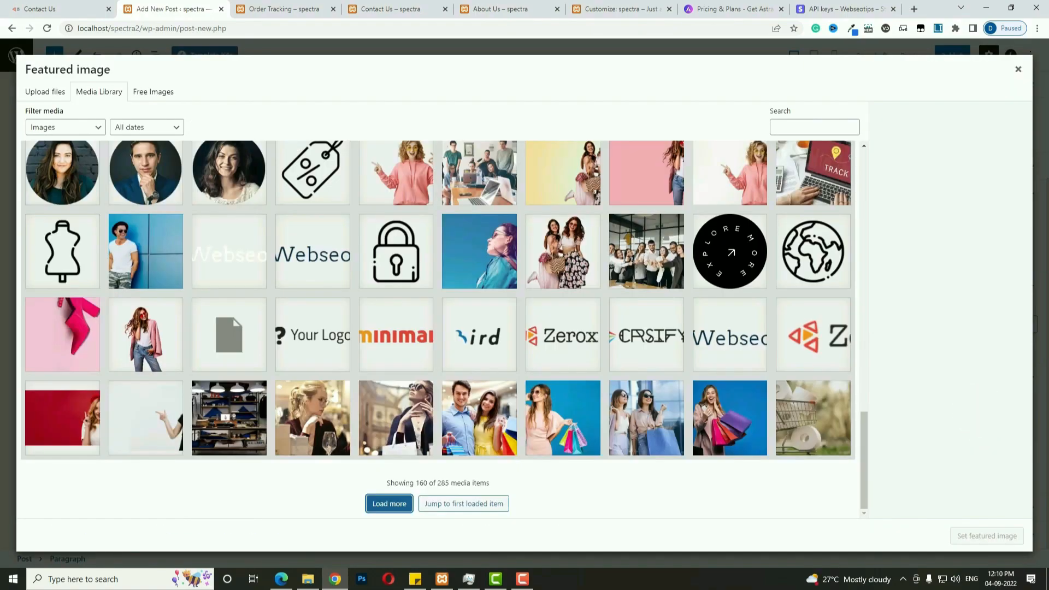
left_click(746, 417)
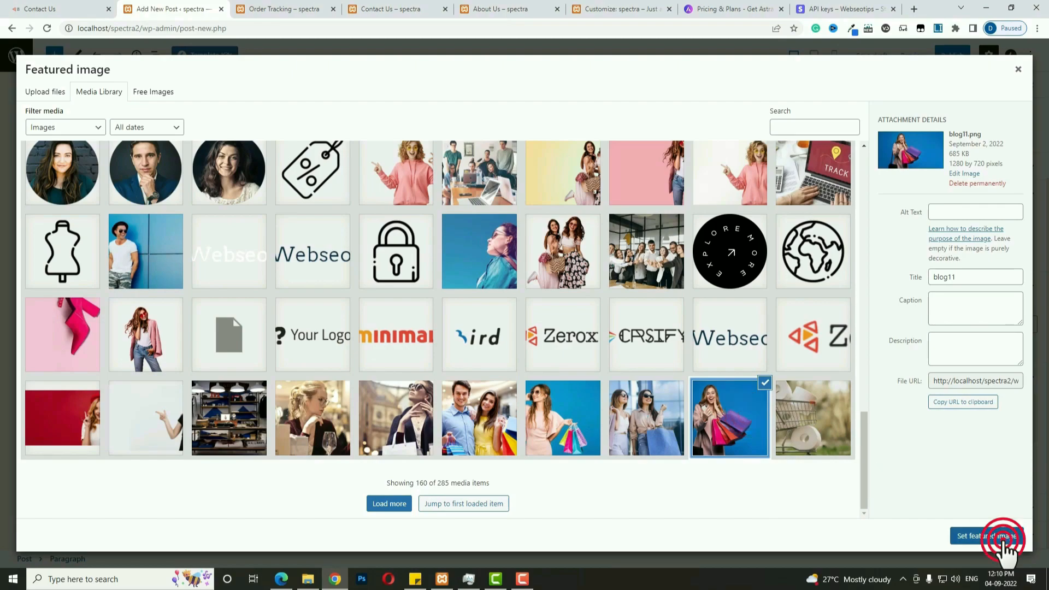
left_click(1003, 538)
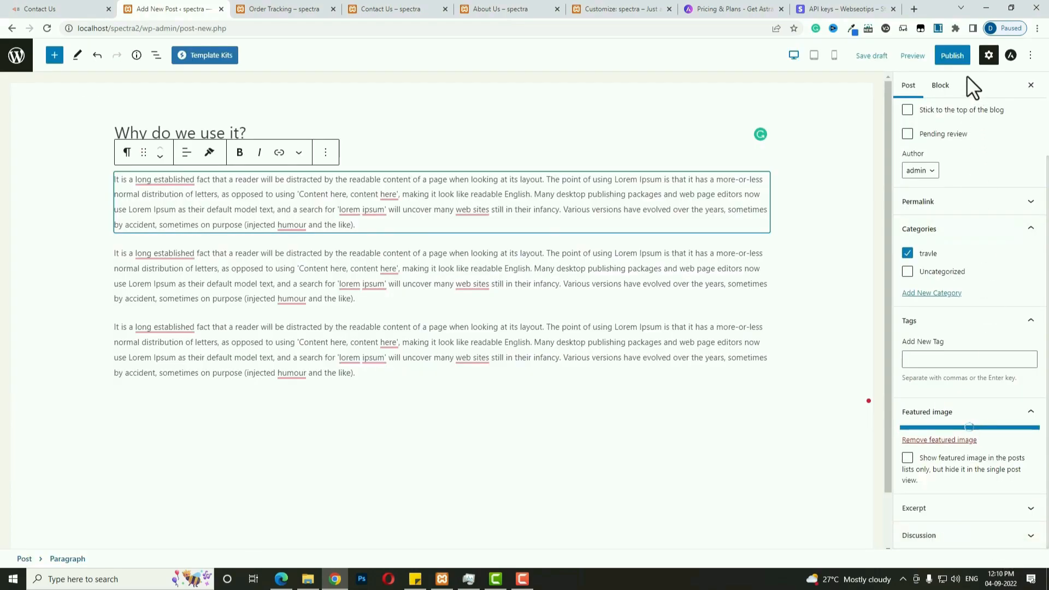
left_click(954, 57)
left_click(948, 60)
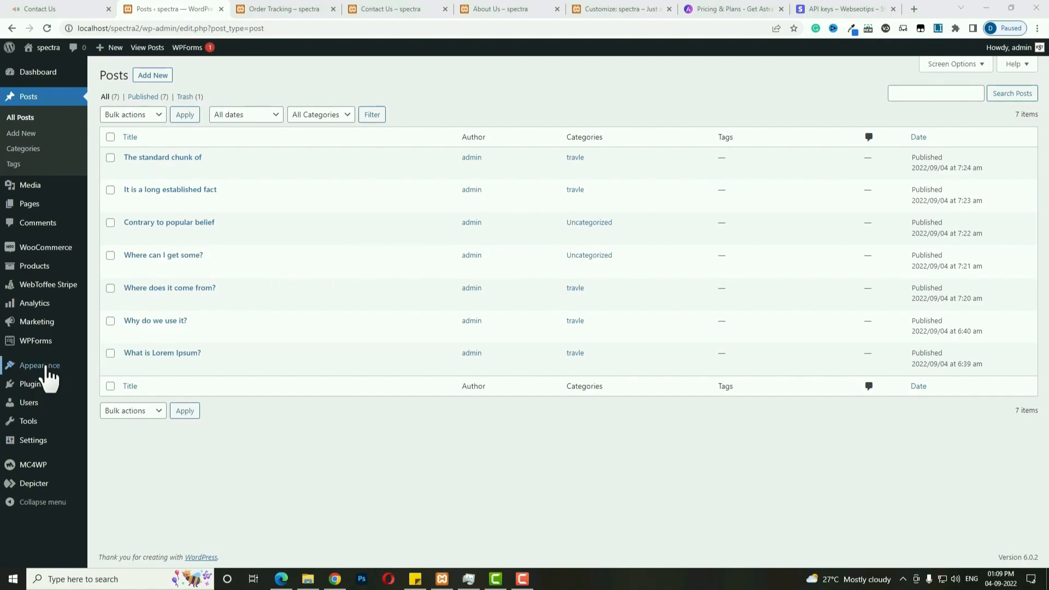
Open the empty Appearance > Menus page, then go back to the reference Contact Us page.
mouse_move(47, 369)
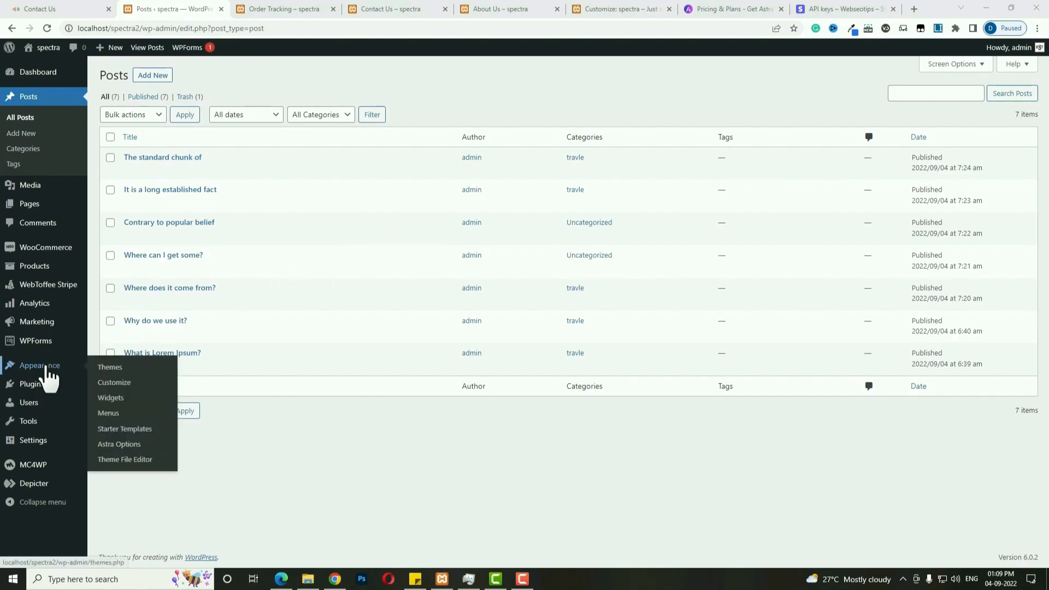
left_click(108, 416)
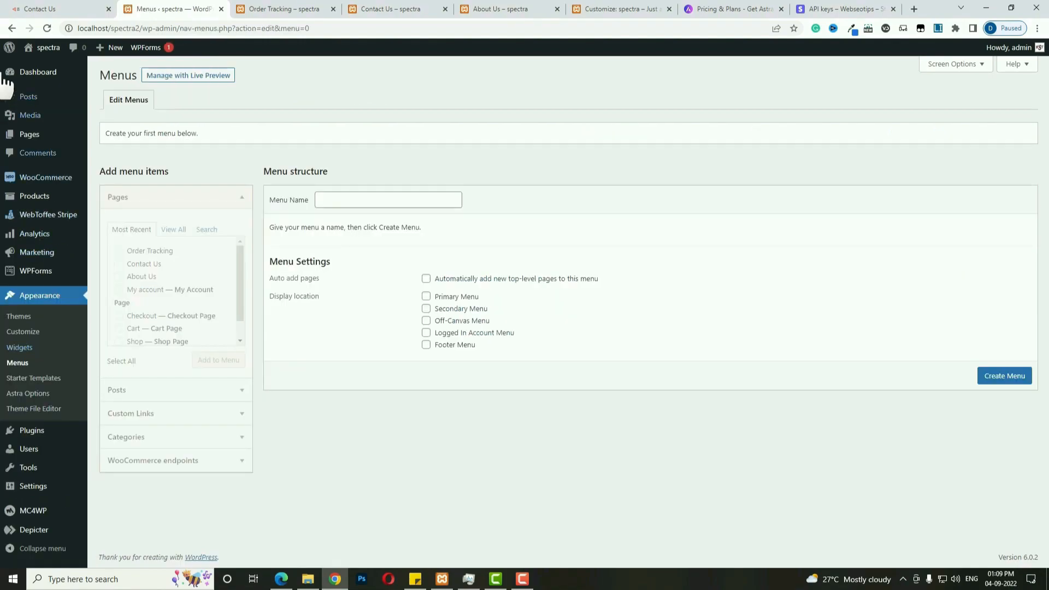
left_click(55, 9)
scroll(464, 230, "up", 2)
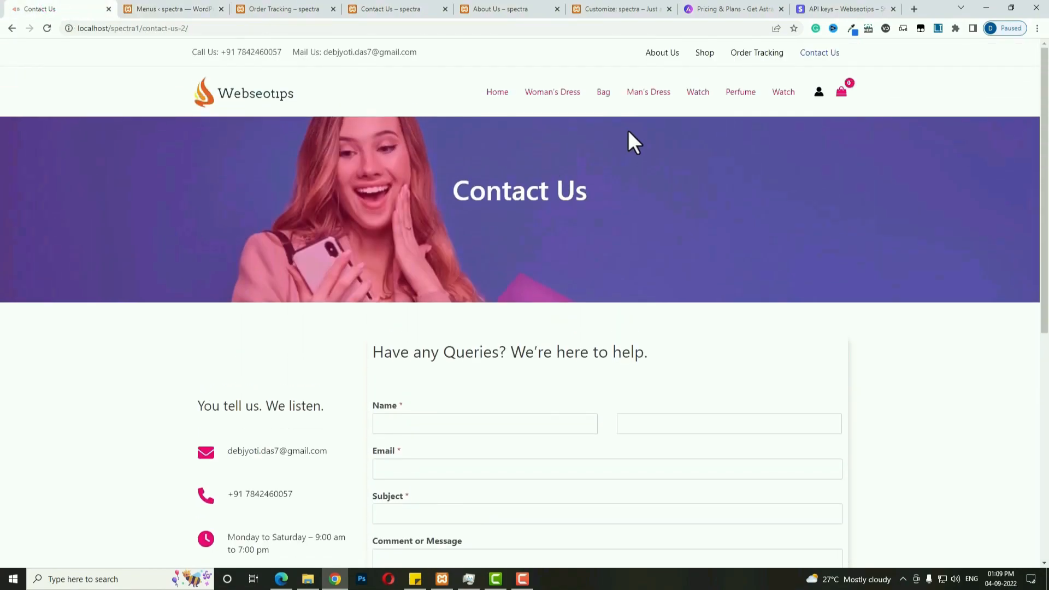
Select the reference site's main and top menu items to study them.
left_click_drag(476, 87, 765, 89)
left_click_drag(609, 48, 866, 48)
right_click(894, 72)
left_click(873, 57)
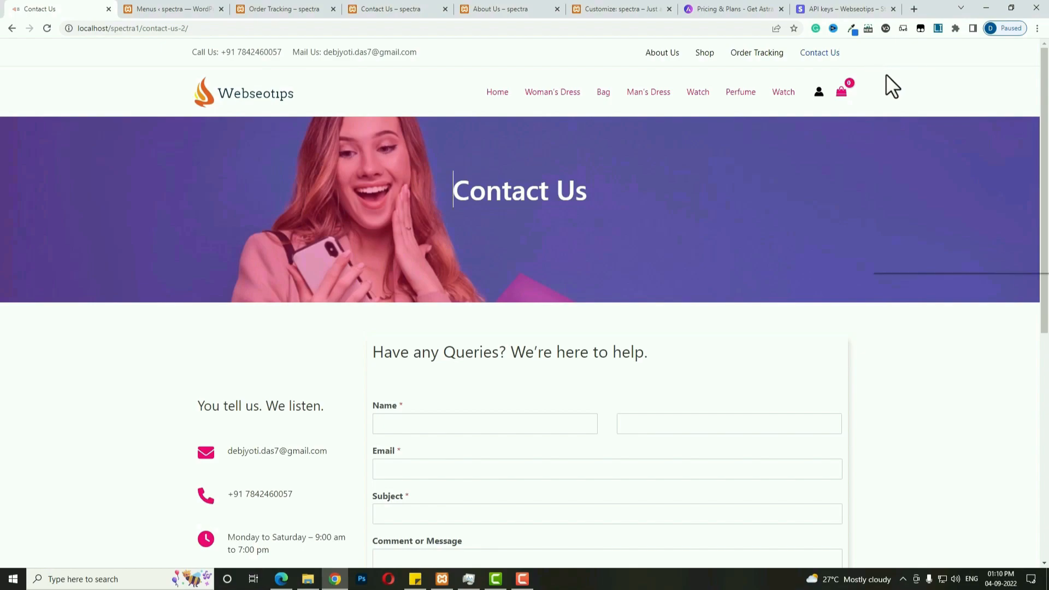
Preview the Contact Us page in an iPhone SE viewport and toggle its mobile menu.
right_click(886, 74)
left_click(903, 265)
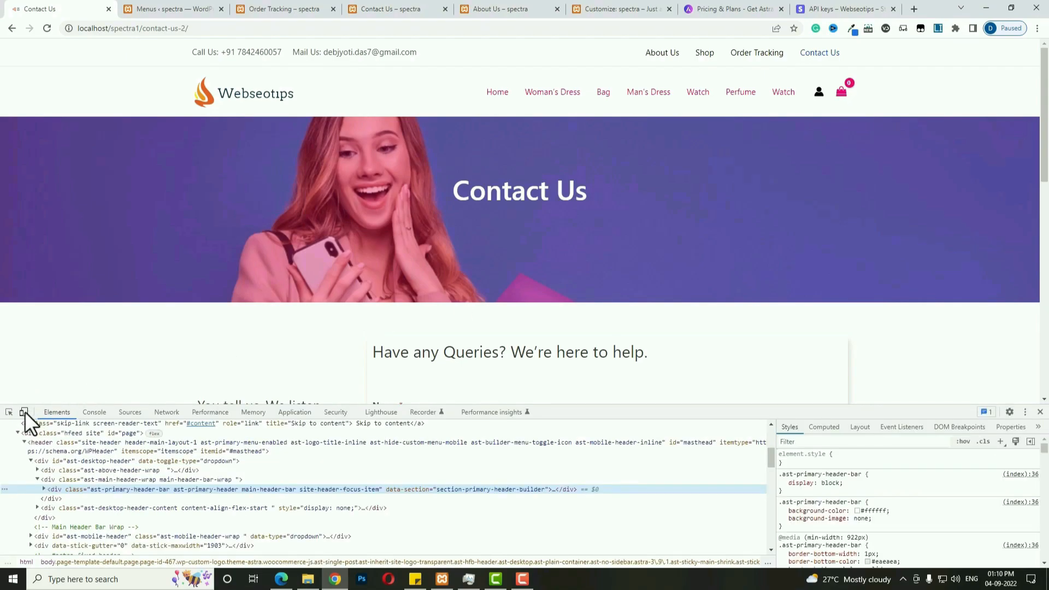
left_click(23, 412)
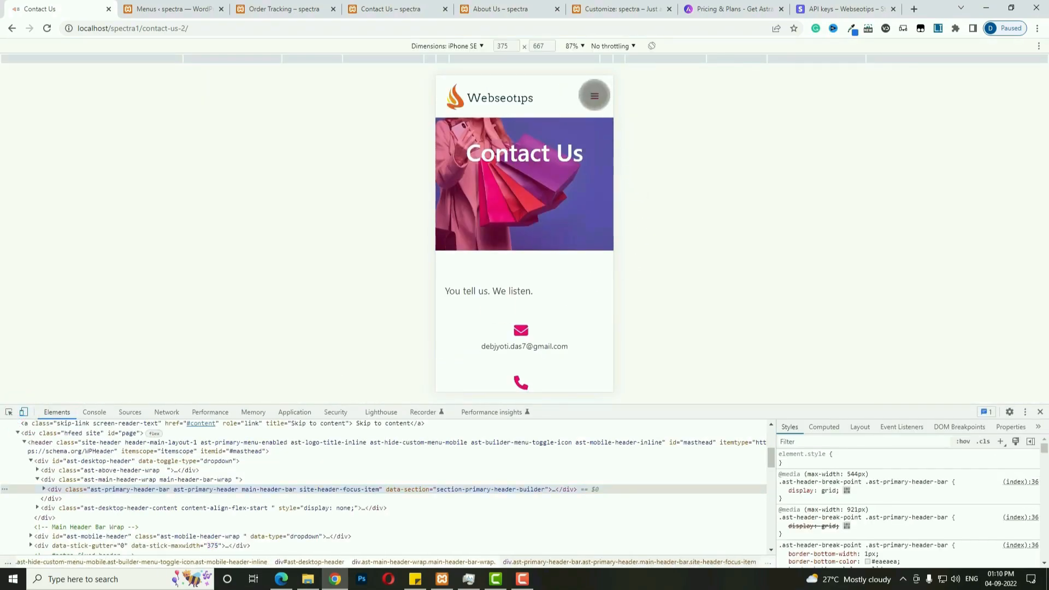
left_click(595, 95)
left_click(594, 95)
left_click(594, 95)
left_click(594, 96)
key("ctrl+Tab")
Create a menu named Main assigned to the Primary Menu location.
left_click(361, 198)
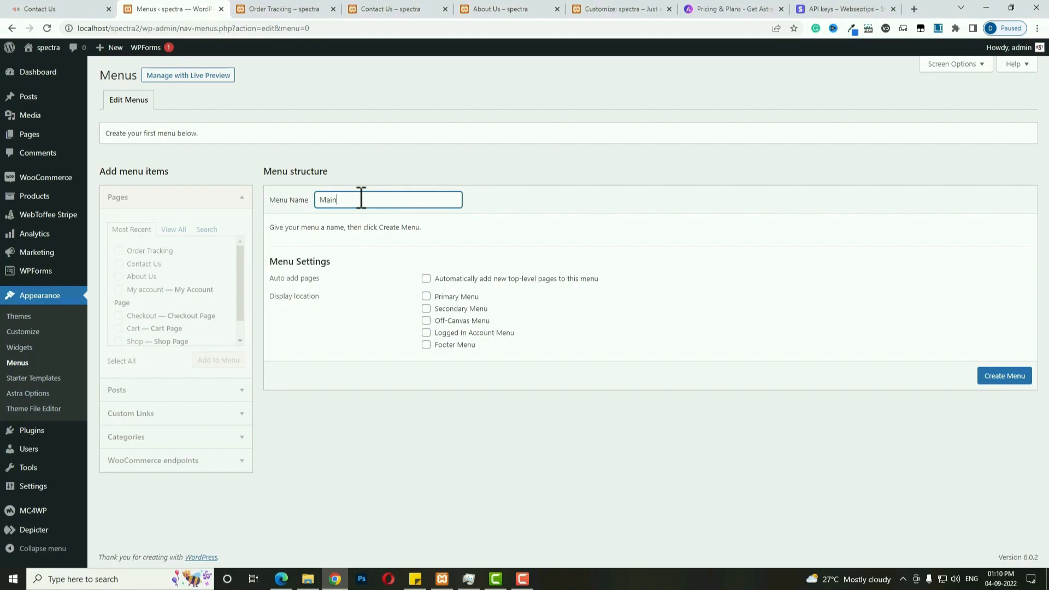
left_click(426, 297)
left_click(996, 379)
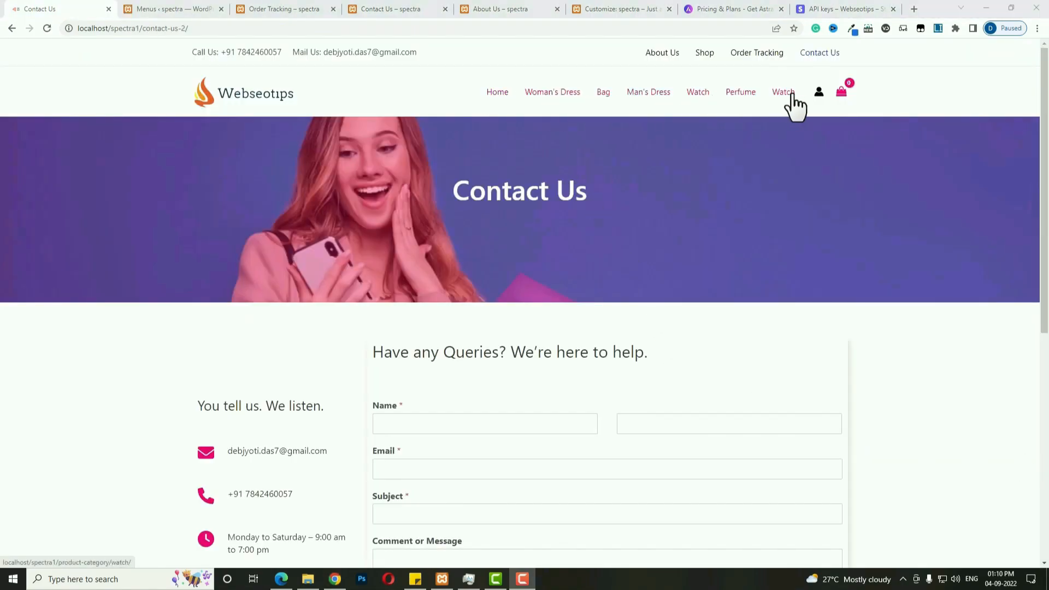
left_click(164, 8)
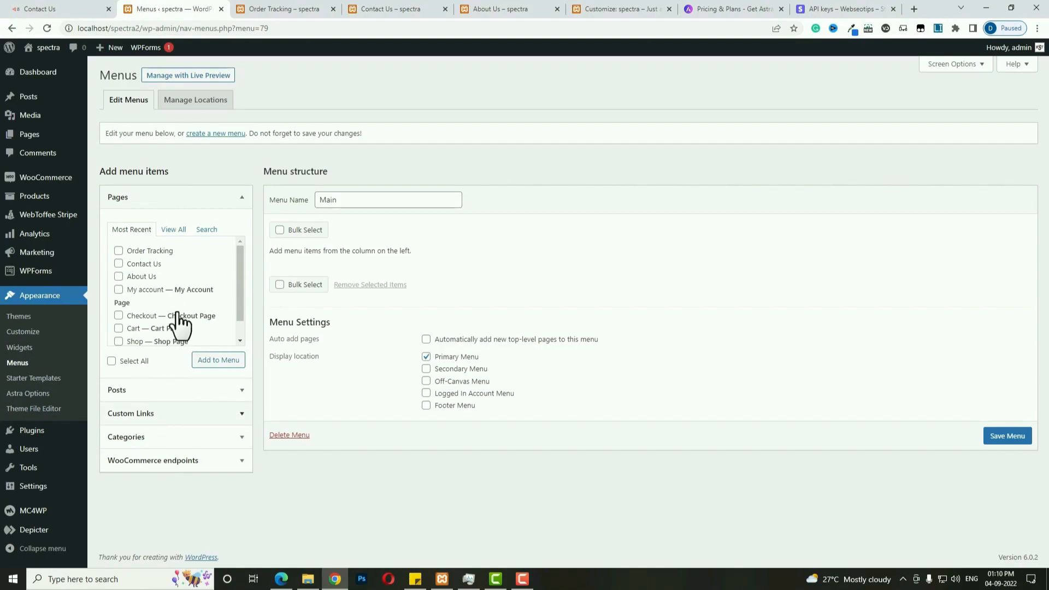
Enable Product categories in Screen Options and add the Home page to the menu.
left_click(954, 65)
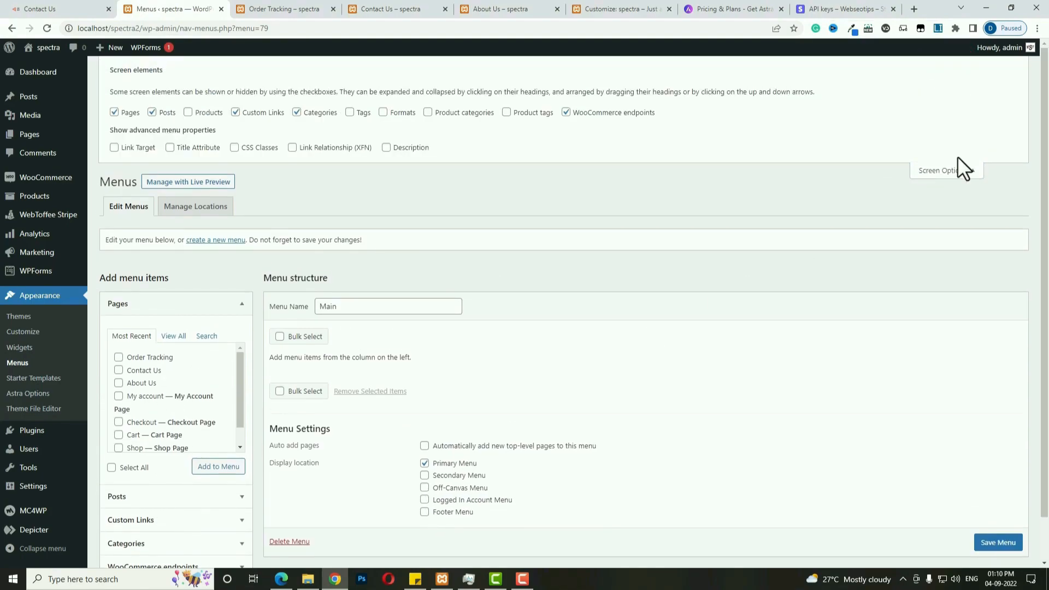
left_click(446, 115)
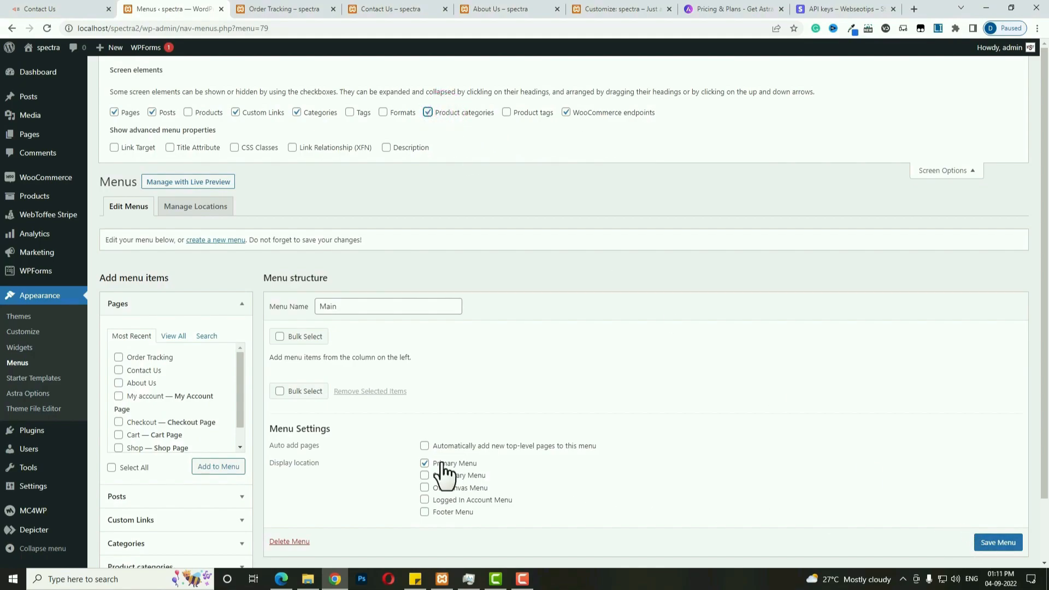
scroll(217, 418, "down", 1)
scroll(188, 539, "down", 2)
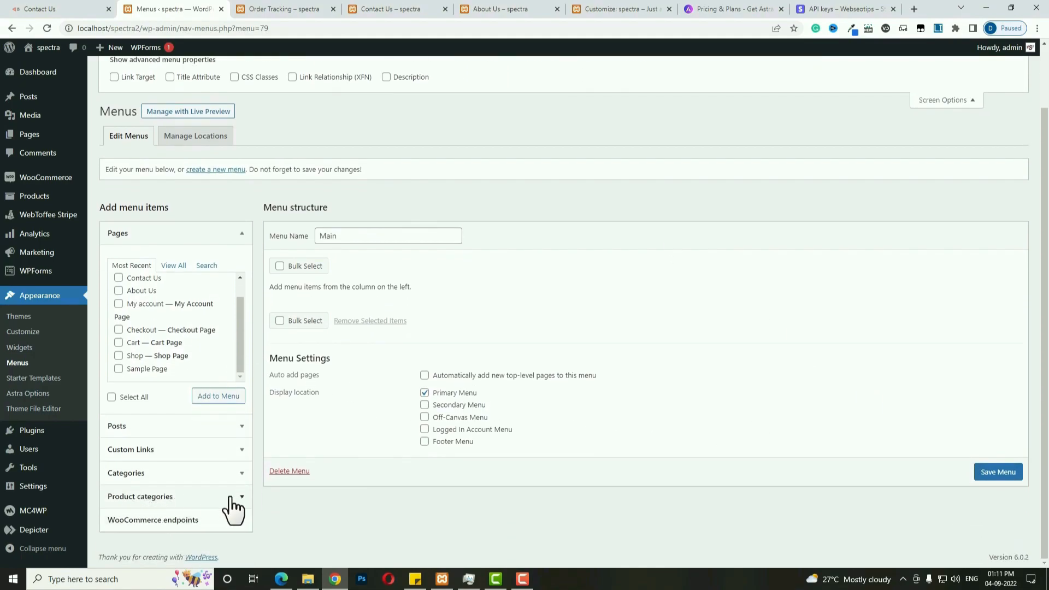
left_click(173, 264)
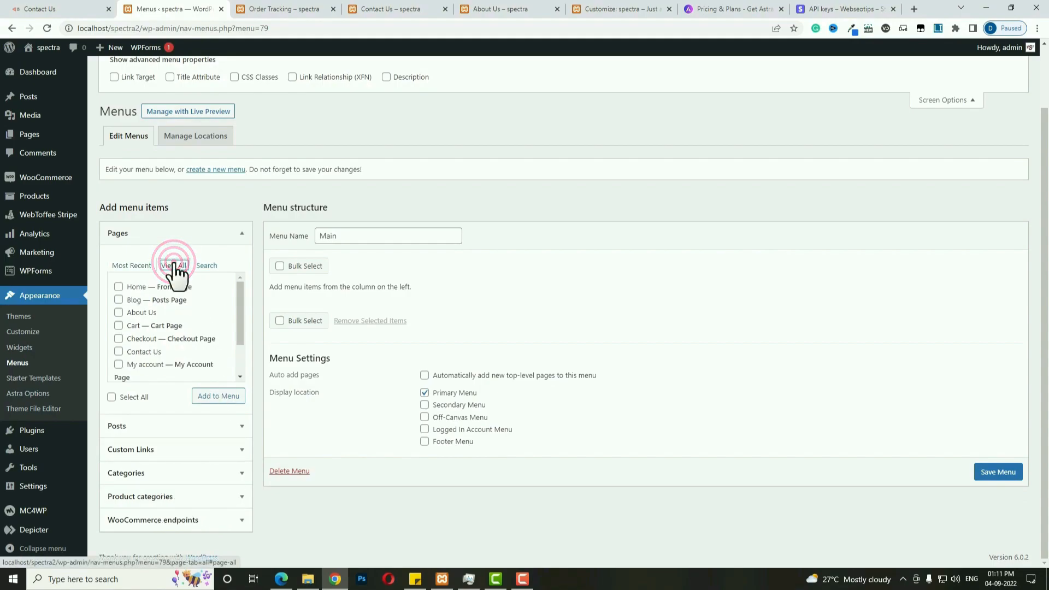
left_click(117, 287)
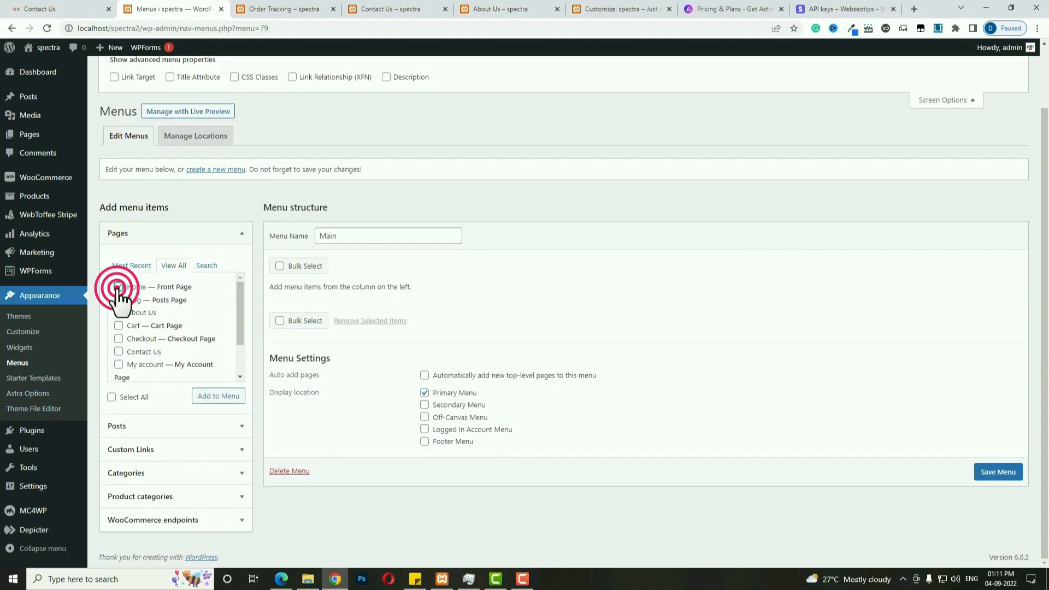
left_click(222, 397)
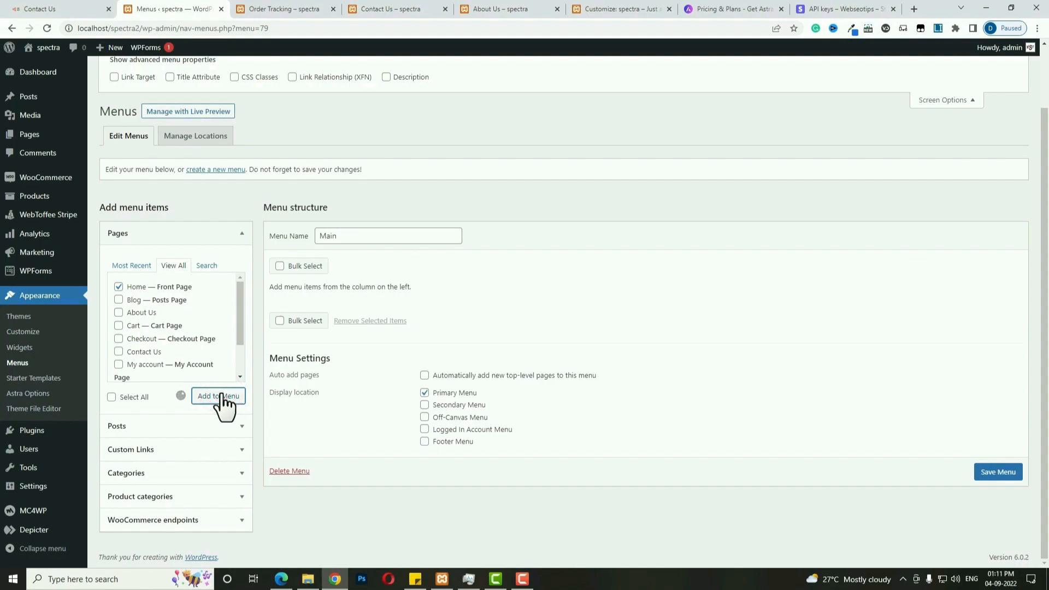
Add Bag, Beauty Product, Man's Dress, Perfume, Watch and Woman's Dress categories, then save.
left_click(205, 493)
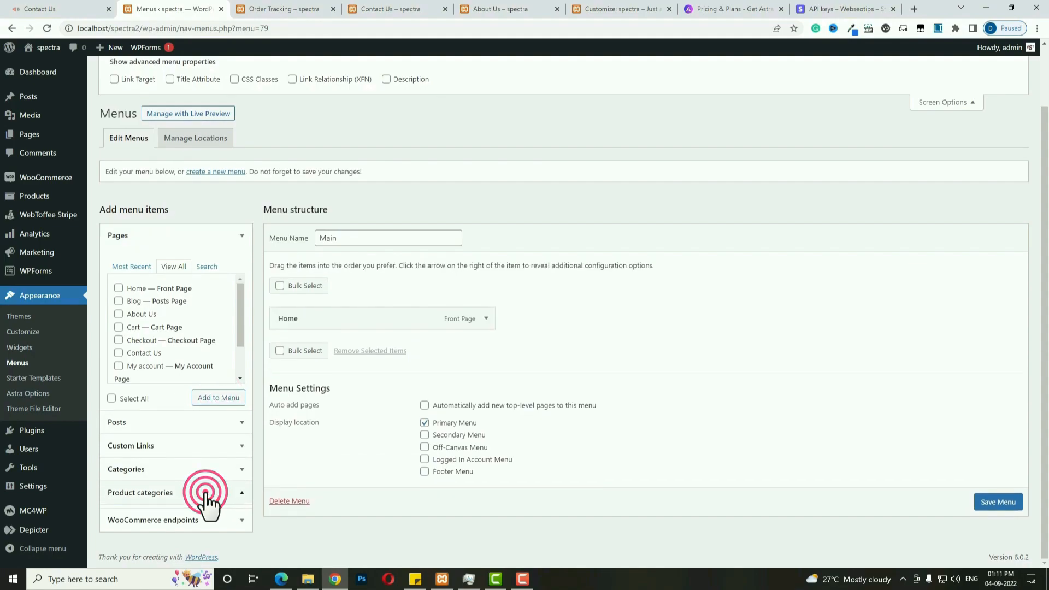
left_click(167, 360)
left_click(118, 380)
left_click(119, 445)
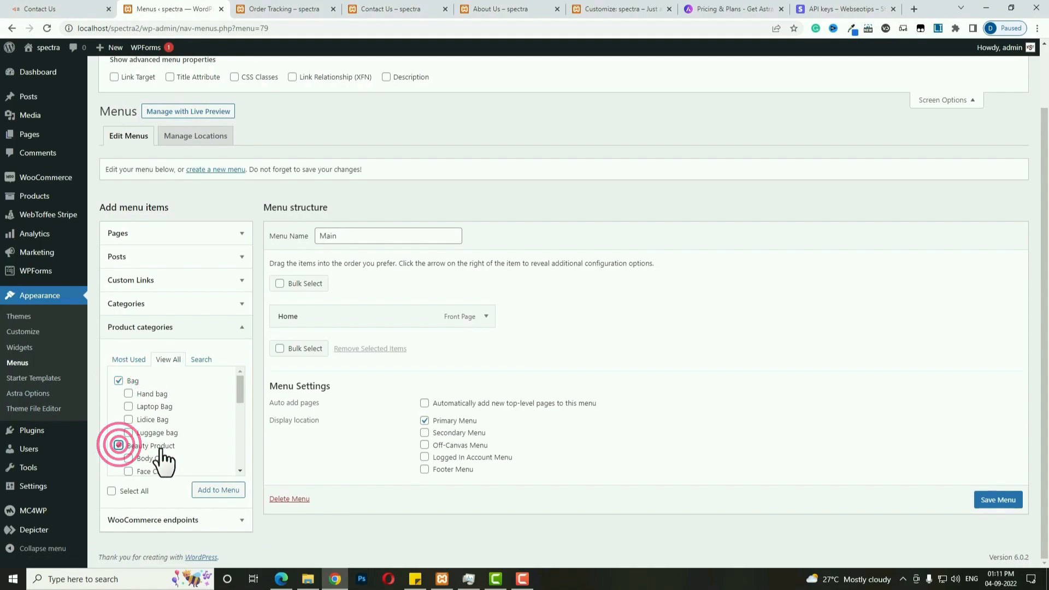
scroll(189, 451, "down", 3)
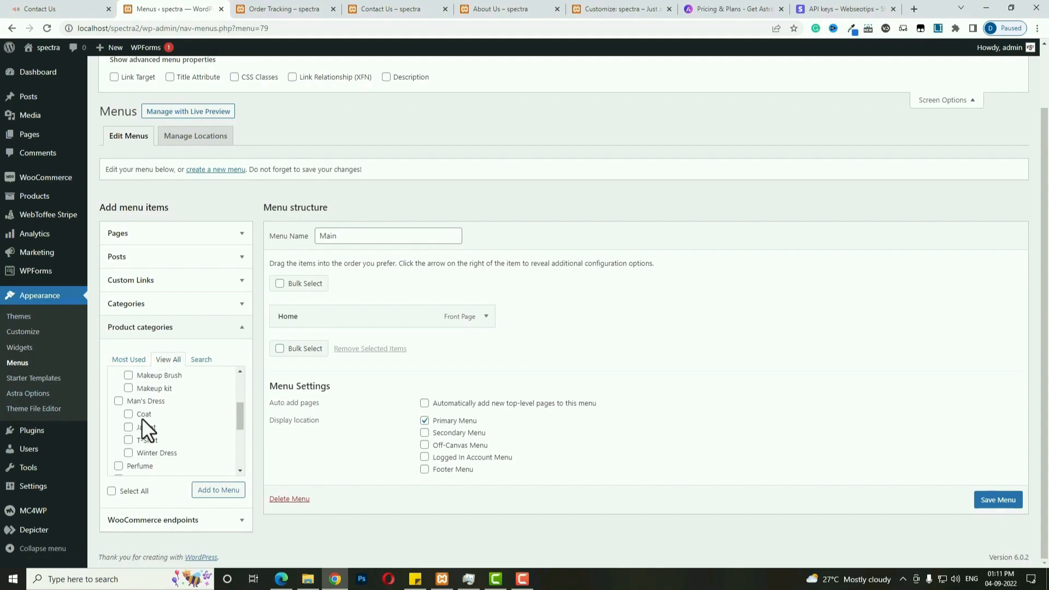
left_click(118, 401)
scroll(137, 419, "down", 1)
left_click(118, 405)
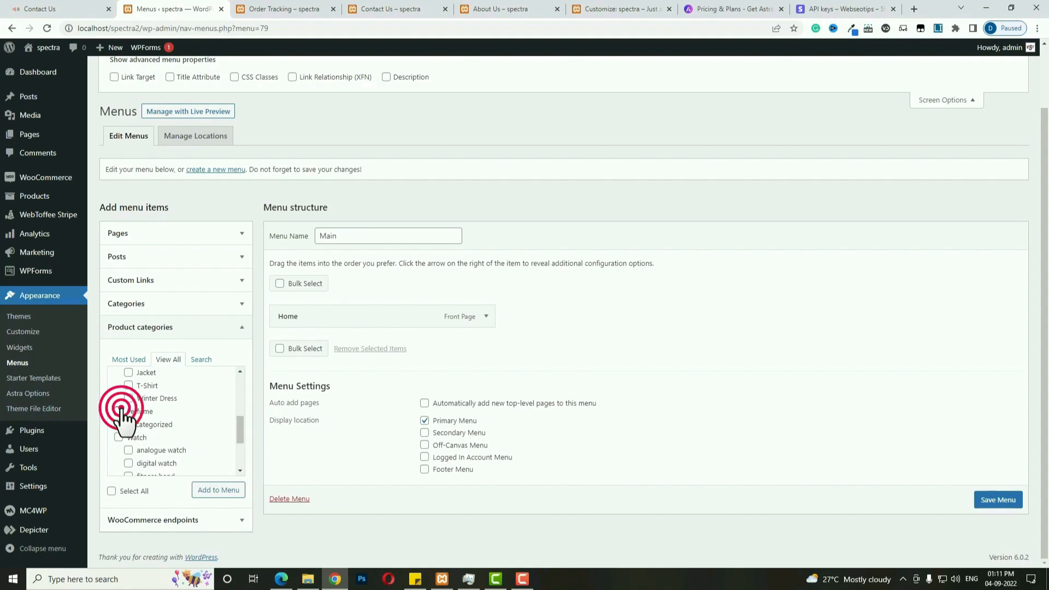
left_click(118, 431)
scroll(142, 426, "down", 3)
left_click(118, 399)
left_click(203, 489)
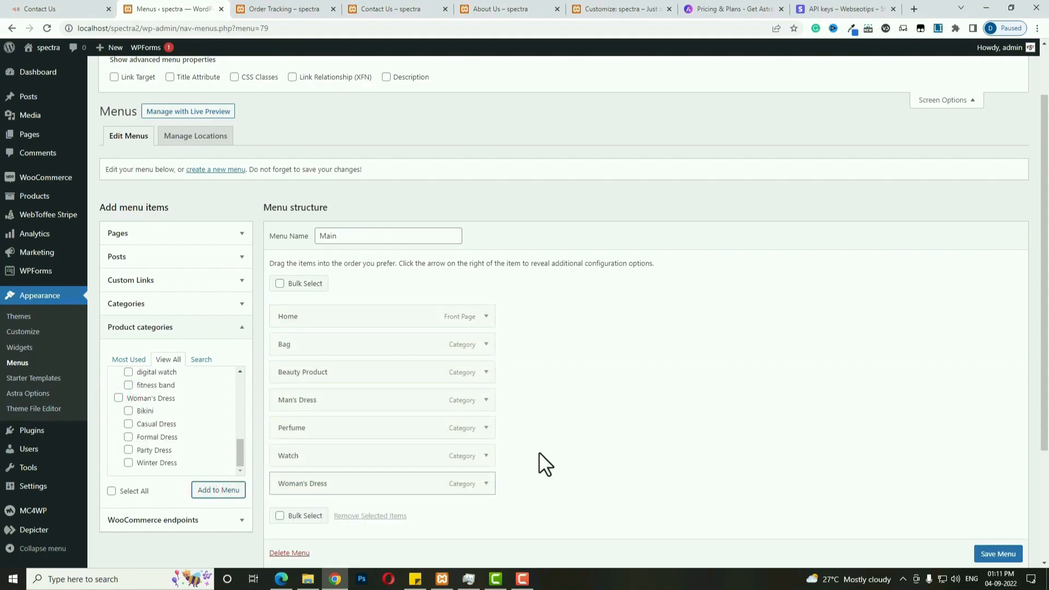
left_click(991, 550)
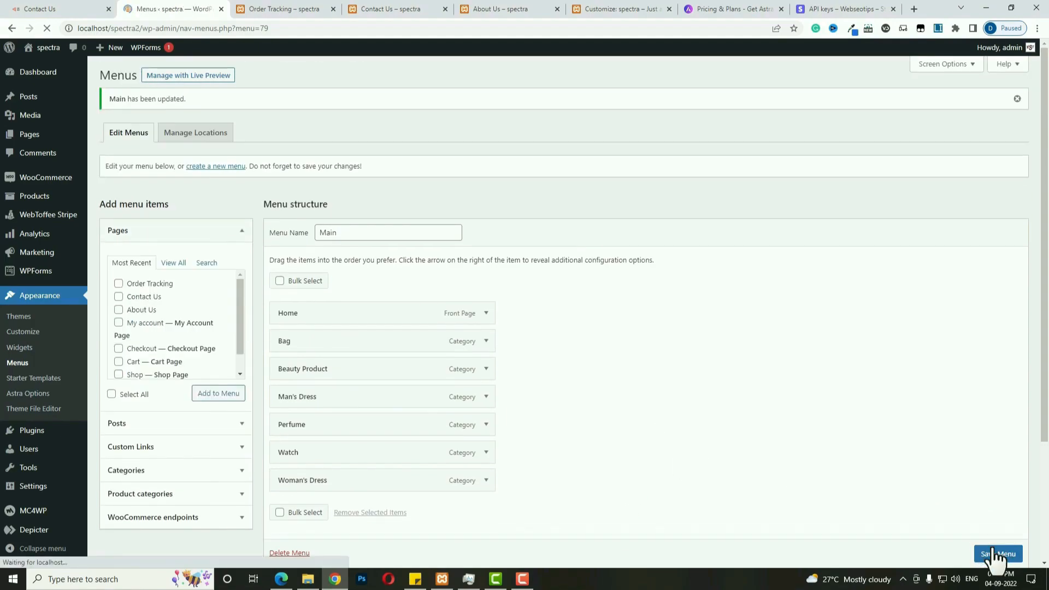
left_click(229, 167)
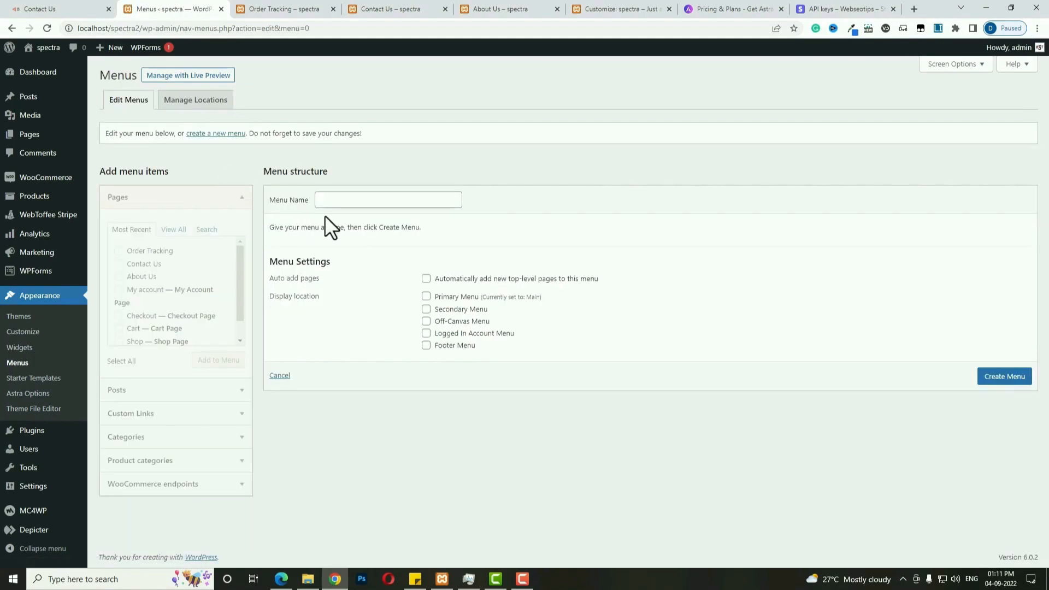
Create a menu named 'top menu' assigned to the Secondary Menu location.
left_click(392, 204)
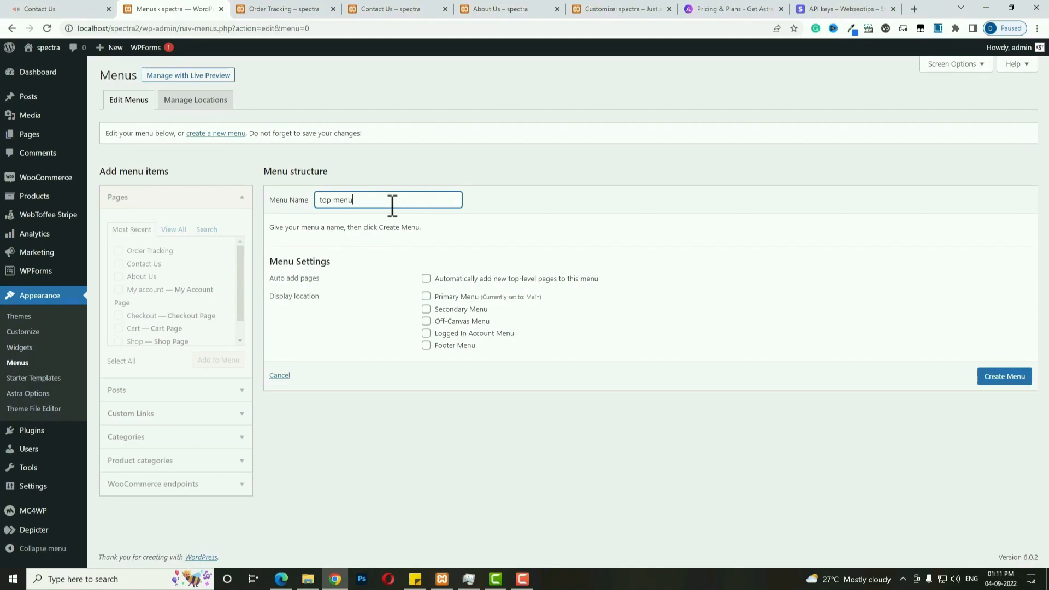
left_click(426, 308)
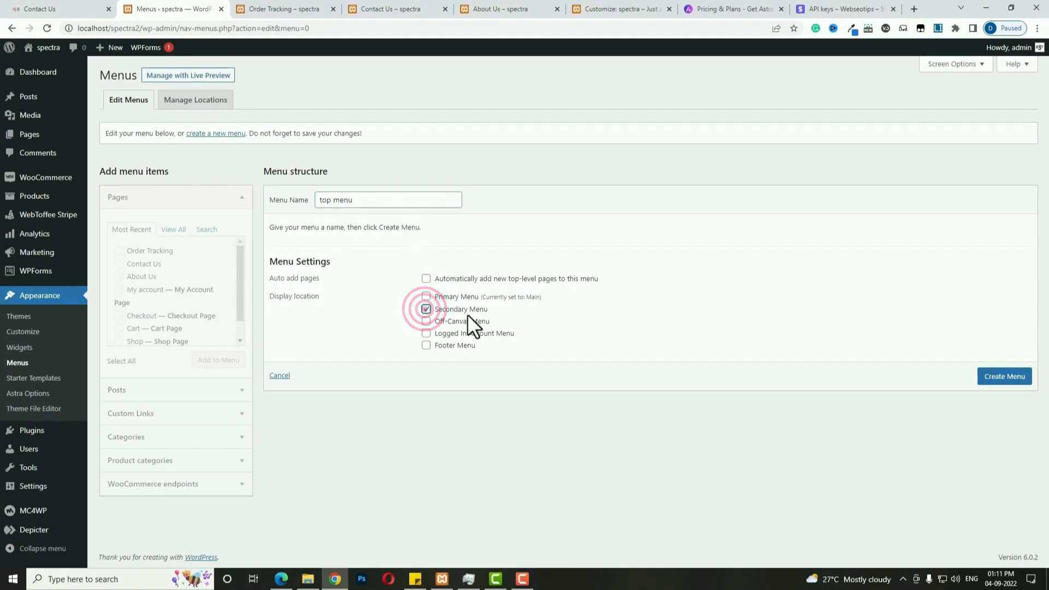
left_click(1000, 382)
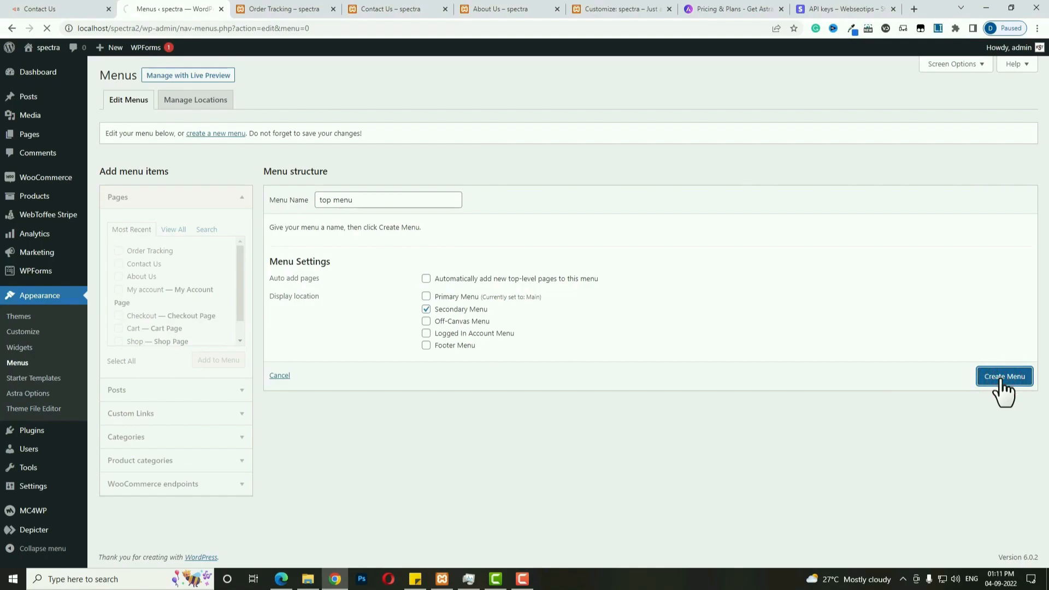
left_click(39, 9)
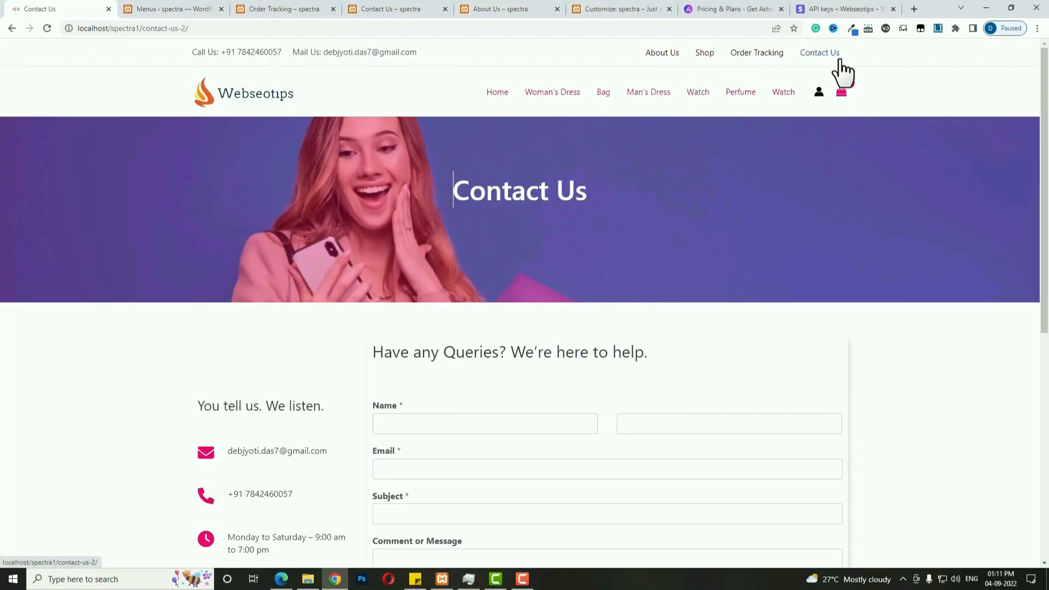
left_click(174, 9)
Add About Us, Shop, Contact Us and Order Tracking, move Shop to second, and save.
left_click(174, 236)
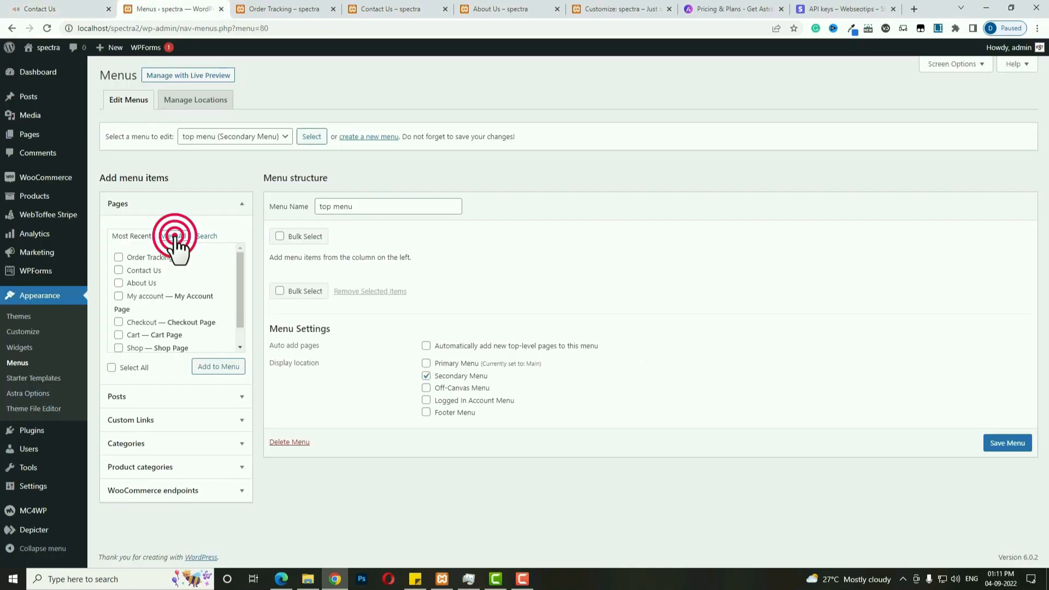
left_click(119, 283)
scroll(133, 317, "down", 1)
left_click(118, 339)
scroll(112, 325, "up", 3)
left_click(119, 322)
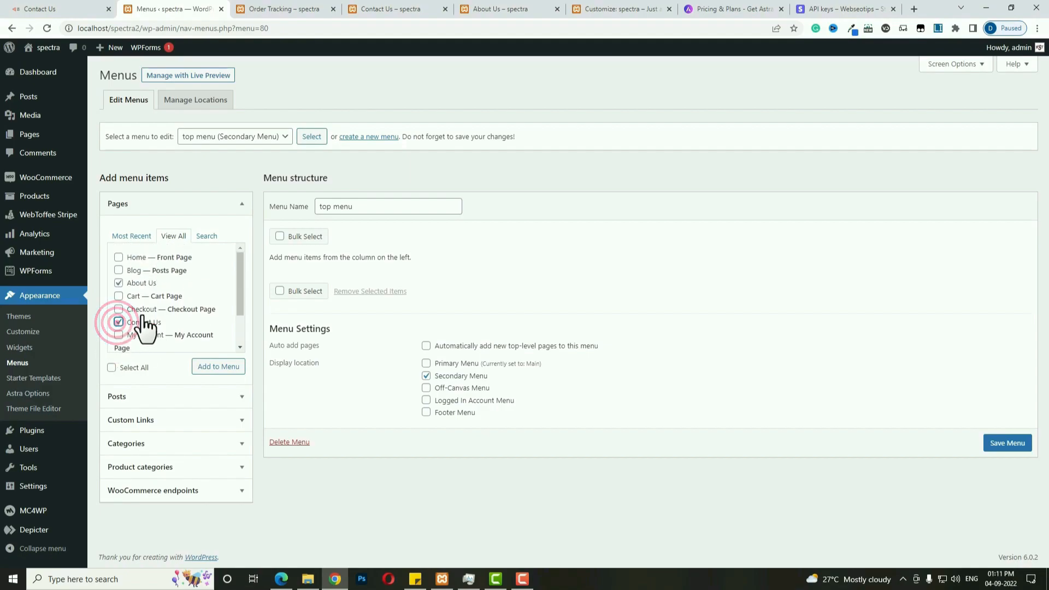
scroll(140, 320, "down", 2)
left_click(118, 314)
left_click(198, 362)
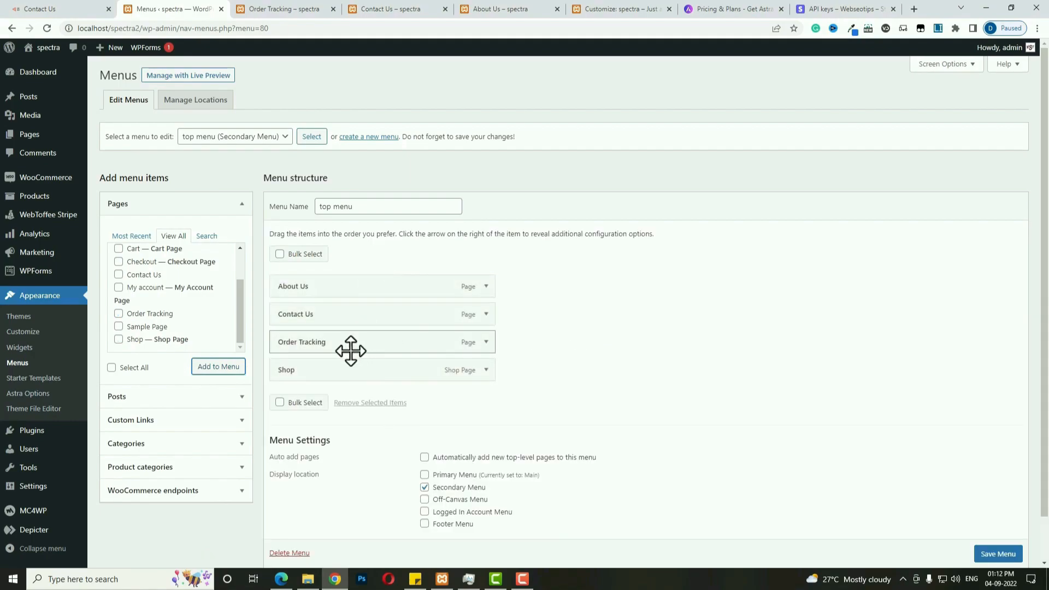
left_click_drag(326, 365, 328, 325)
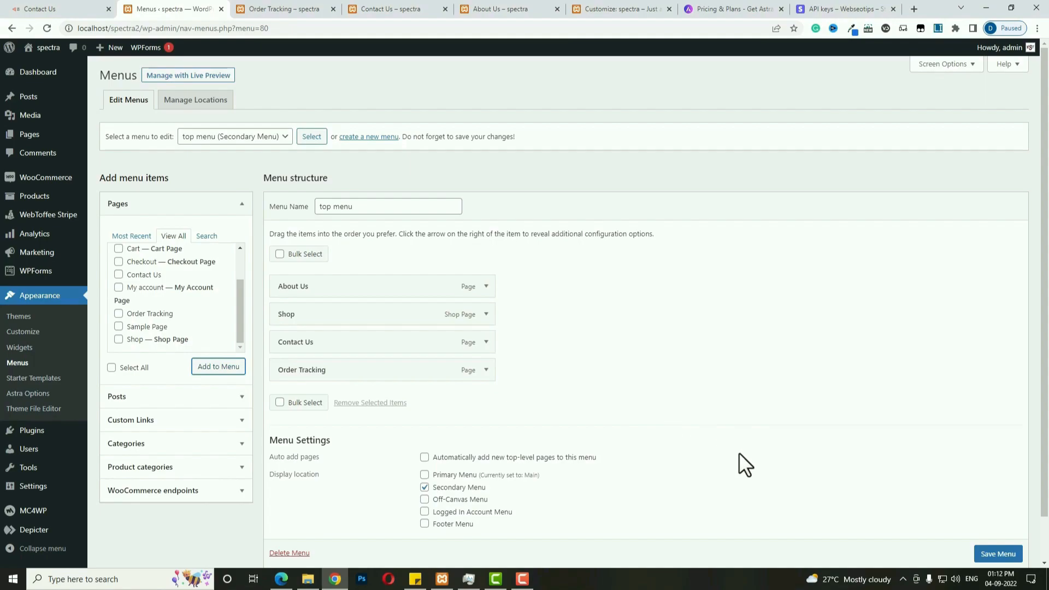
scroll(986, 553, "down", 1)
left_click(990, 525)
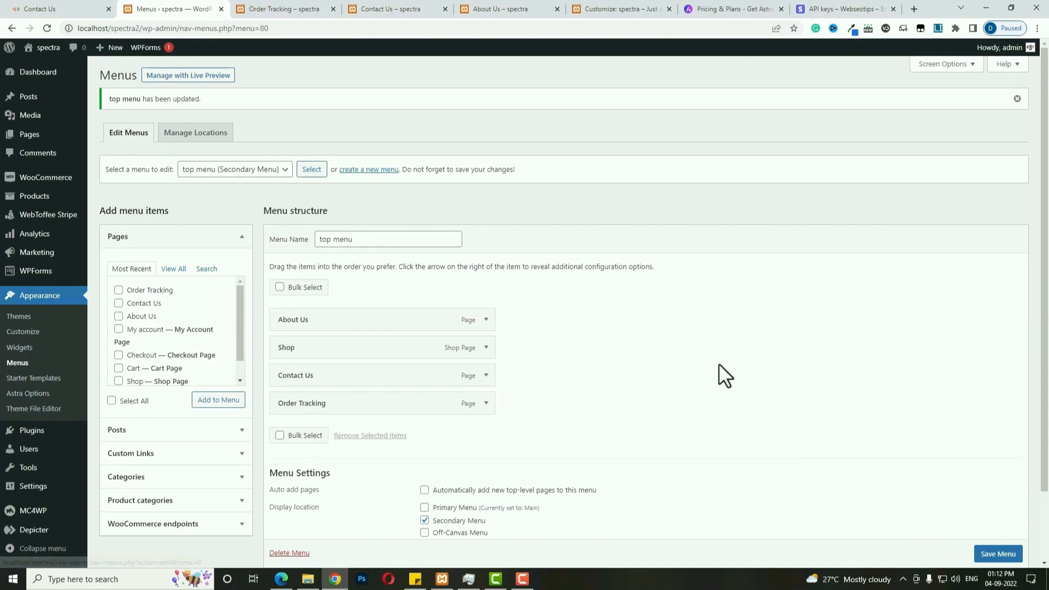
Create a menu named 'off canvas' assigned to the Off-Canvas Menu location.
left_click(378, 174)
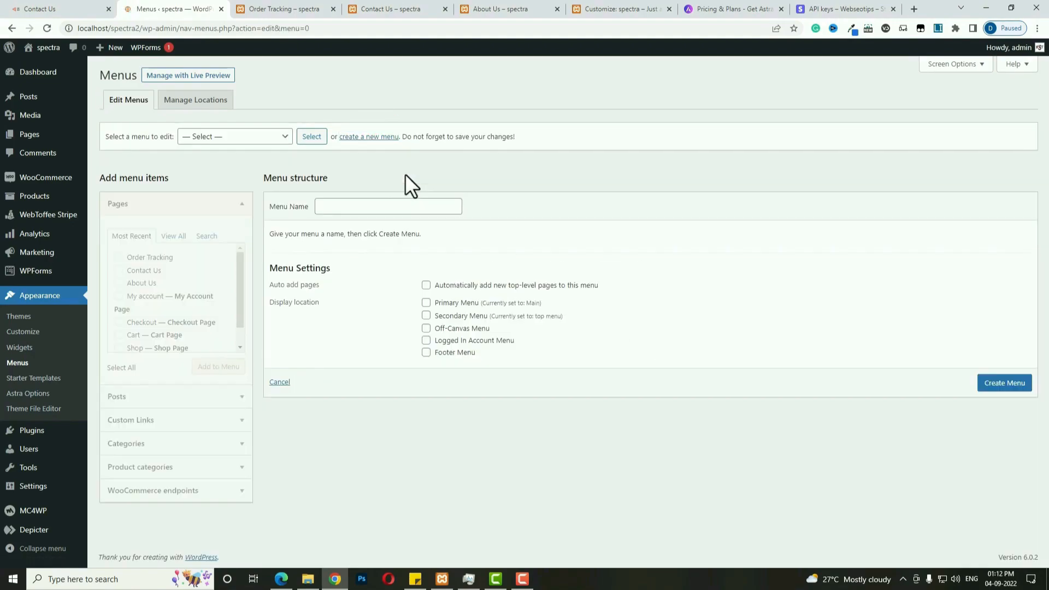
left_click(352, 207)
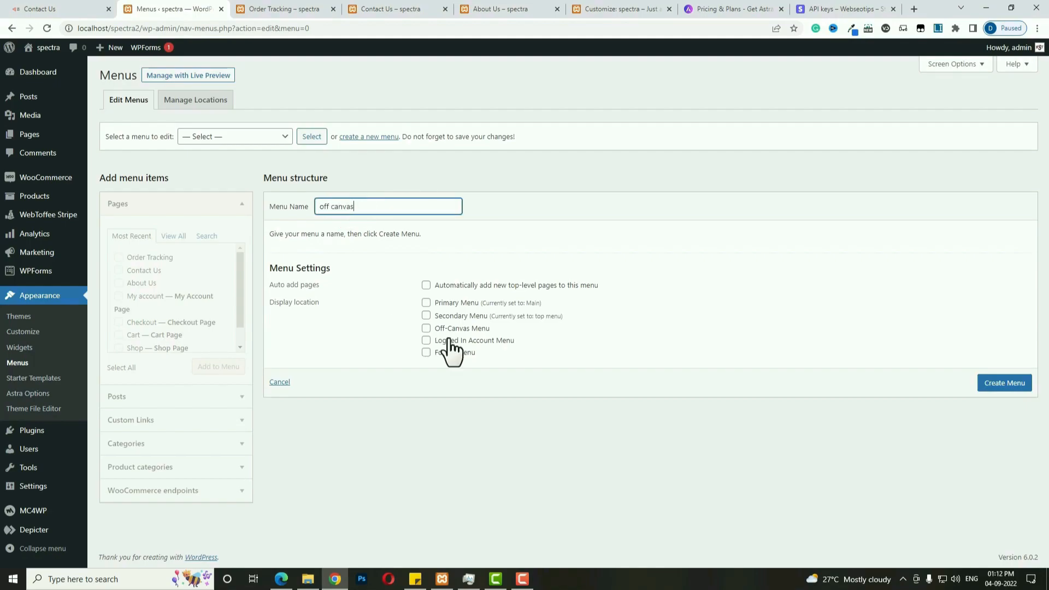
left_click(425, 329)
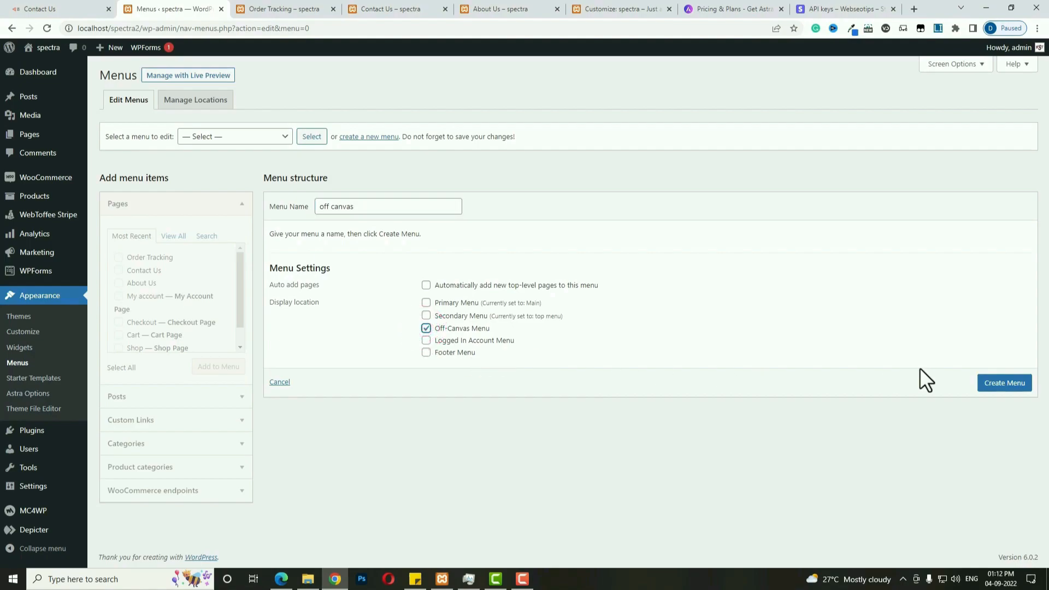
left_click(991, 385)
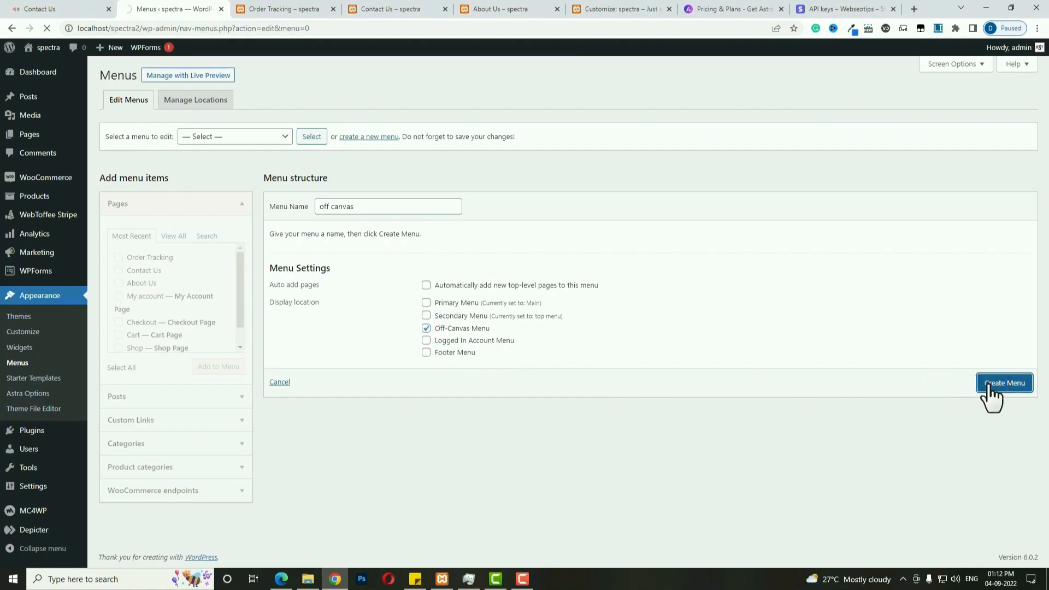
Add the Home, About Us, Contact Us, Blog, Order Tracking and Shop pages to the menu.
left_click(173, 235)
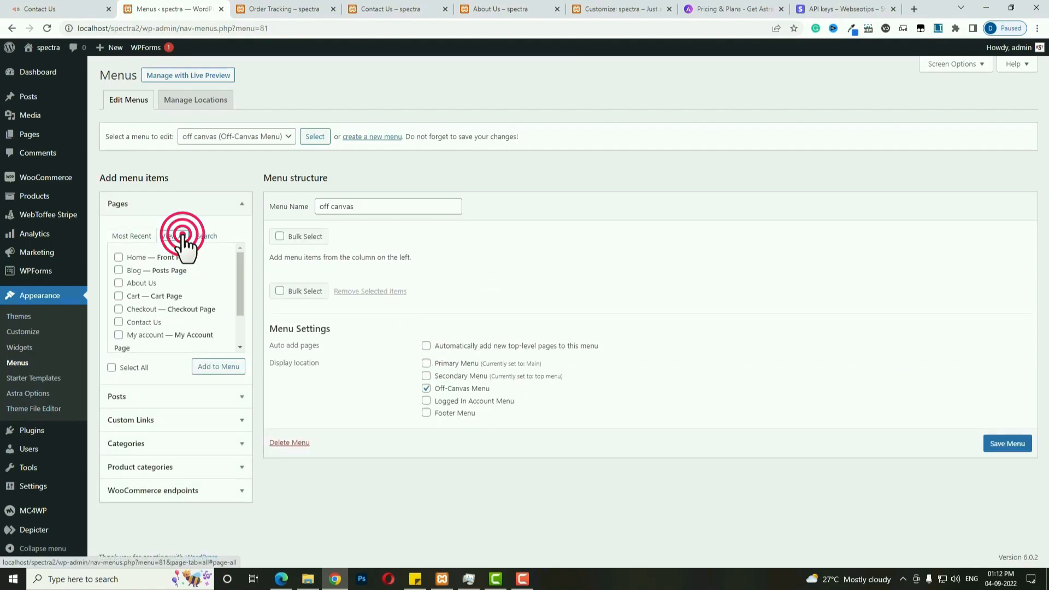
left_click(118, 257)
left_click(118, 283)
left_click(118, 322)
left_click(118, 270)
scroll(178, 315, "down", 1)
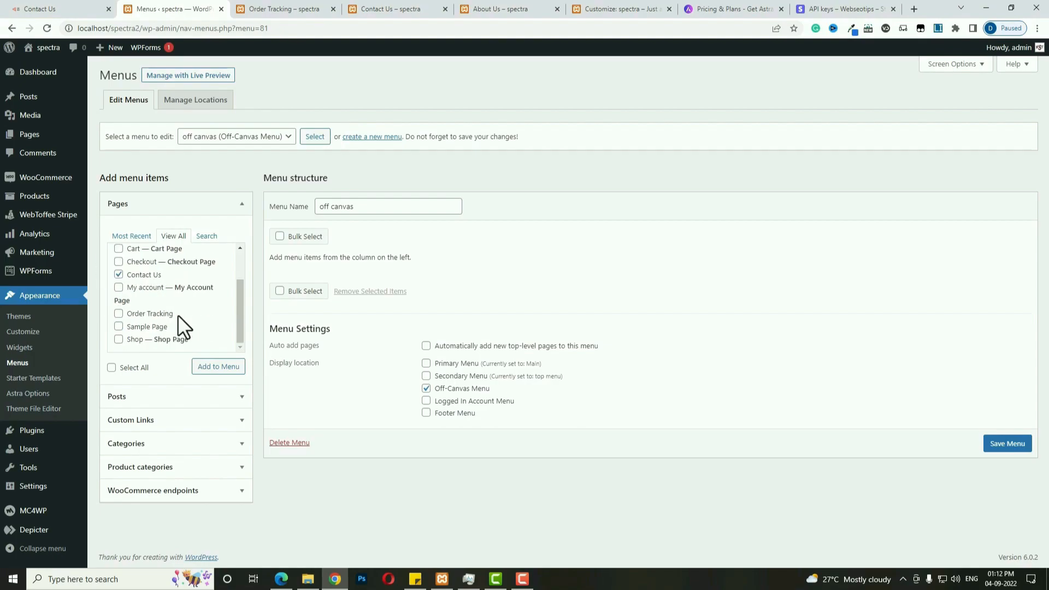
left_click(118, 313)
left_click(118, 339)
left_click(220, 367)
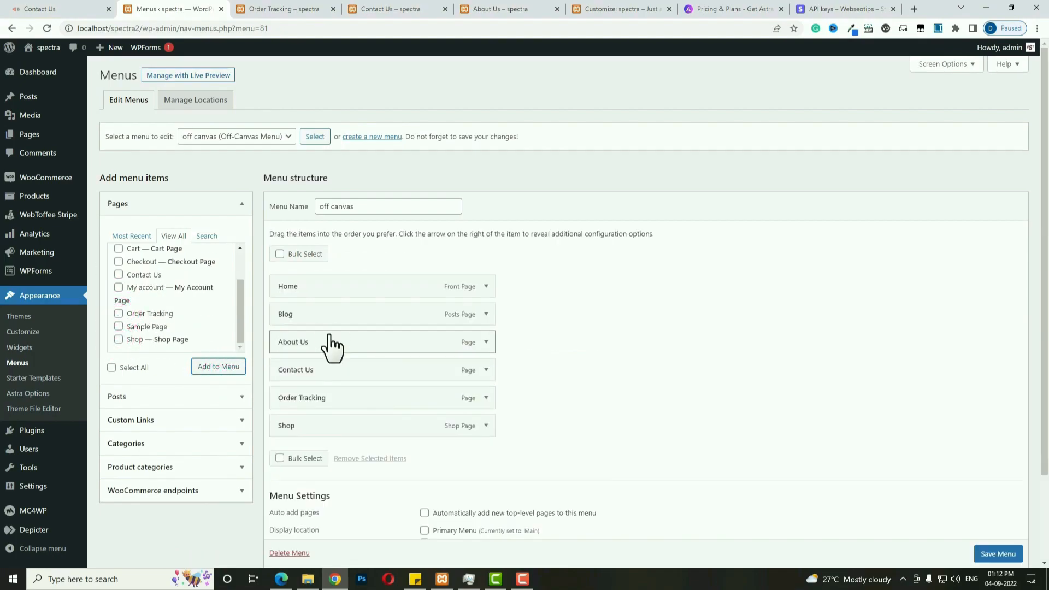
Reorder About Us second and Shop third, then save the off canvas menu.
left_click(308, 343)
left_click_drag(308, 343, 300, 326)
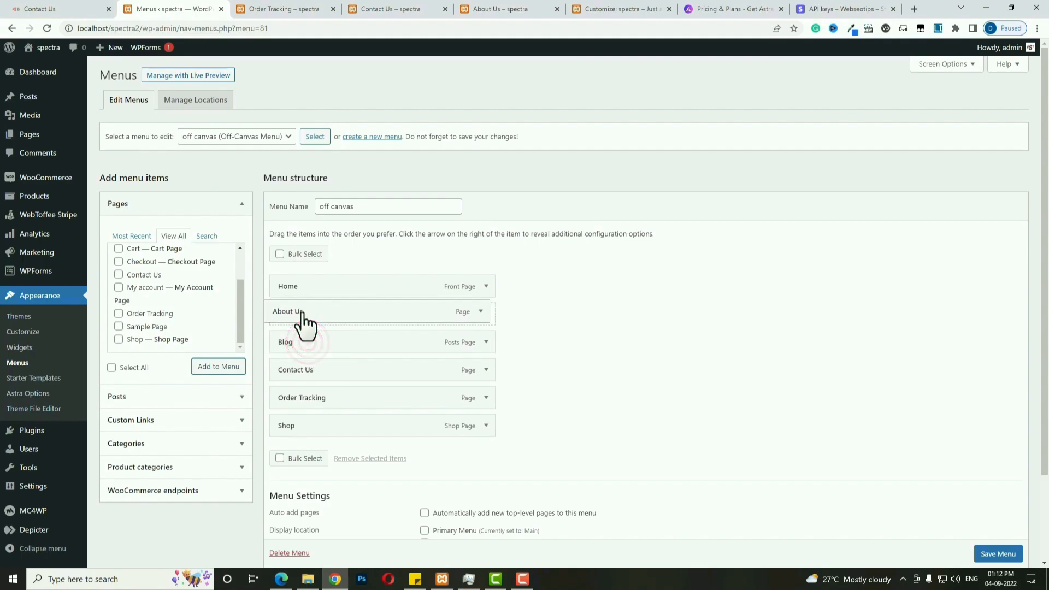
left_click_drag(307, 425, 306, 353)
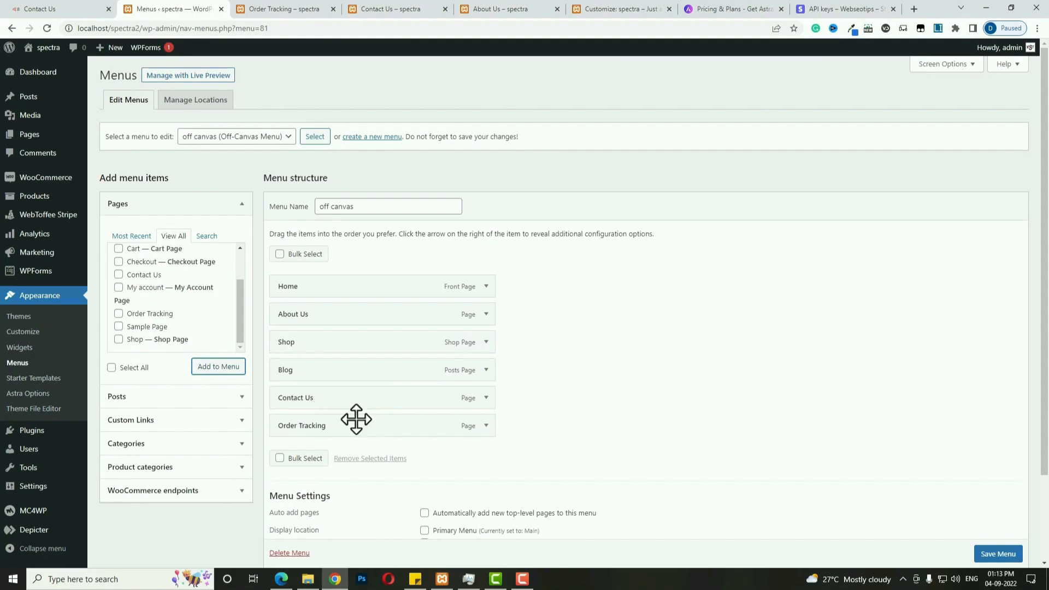
left_click(978, 562)
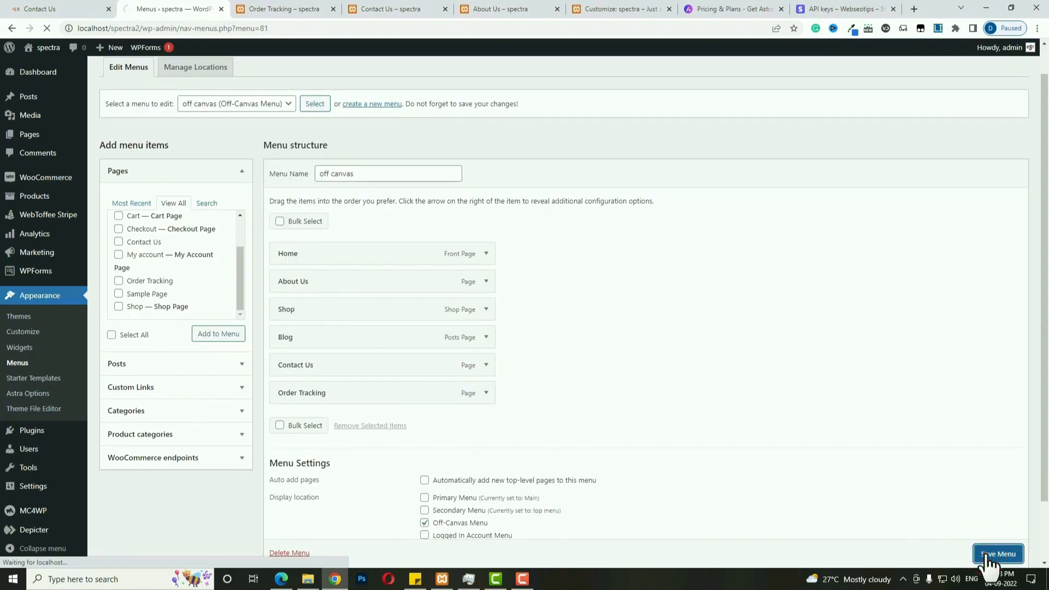
left_click(987, 554)
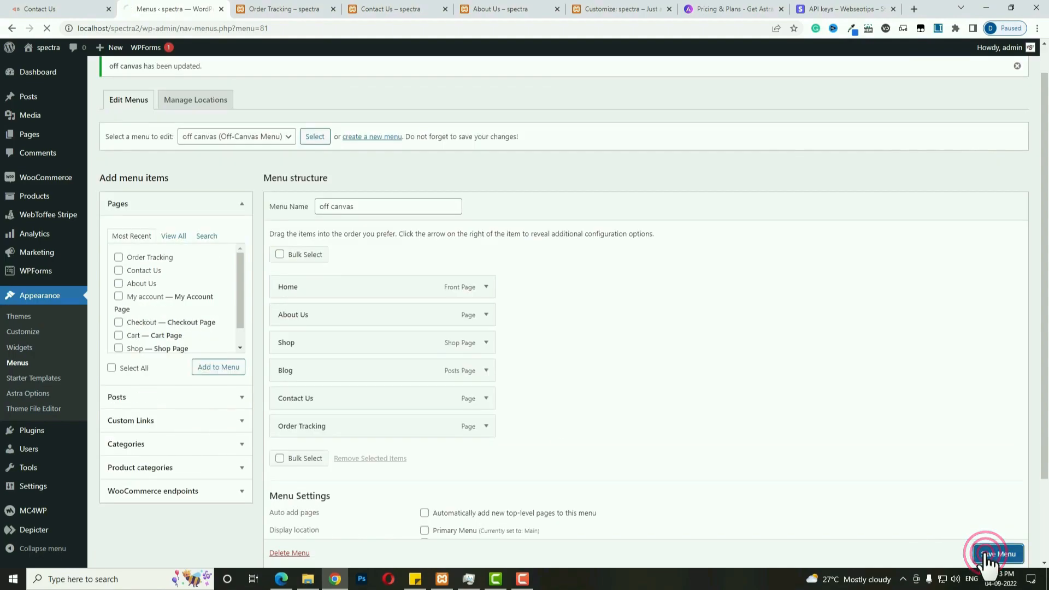
In Header Builder's Site Title & Logo, set the Webseotips image as the uncropped logo.
left_click(32, 335)
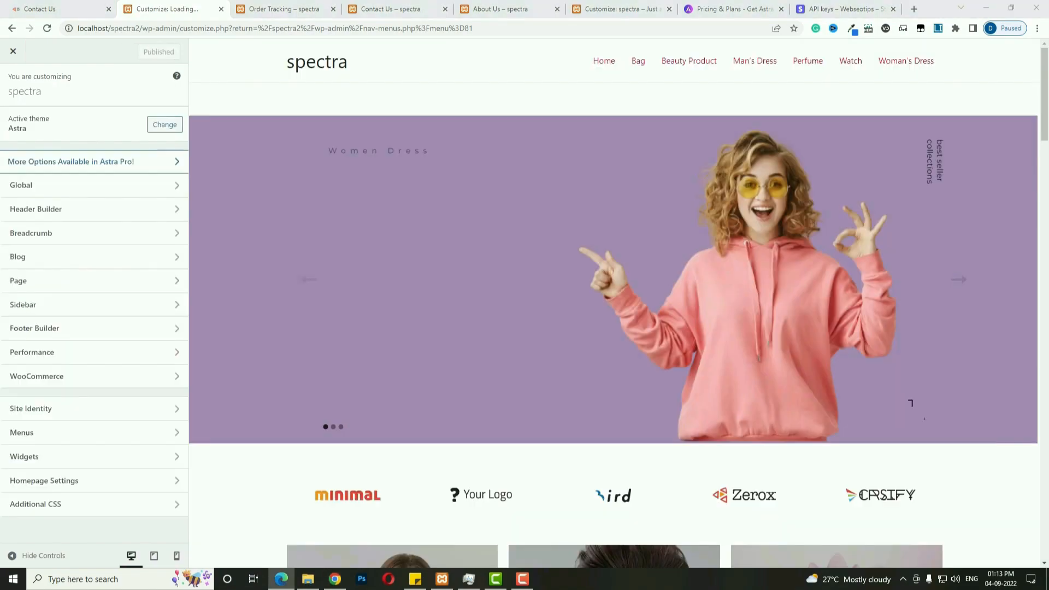
left_click(69, 215)
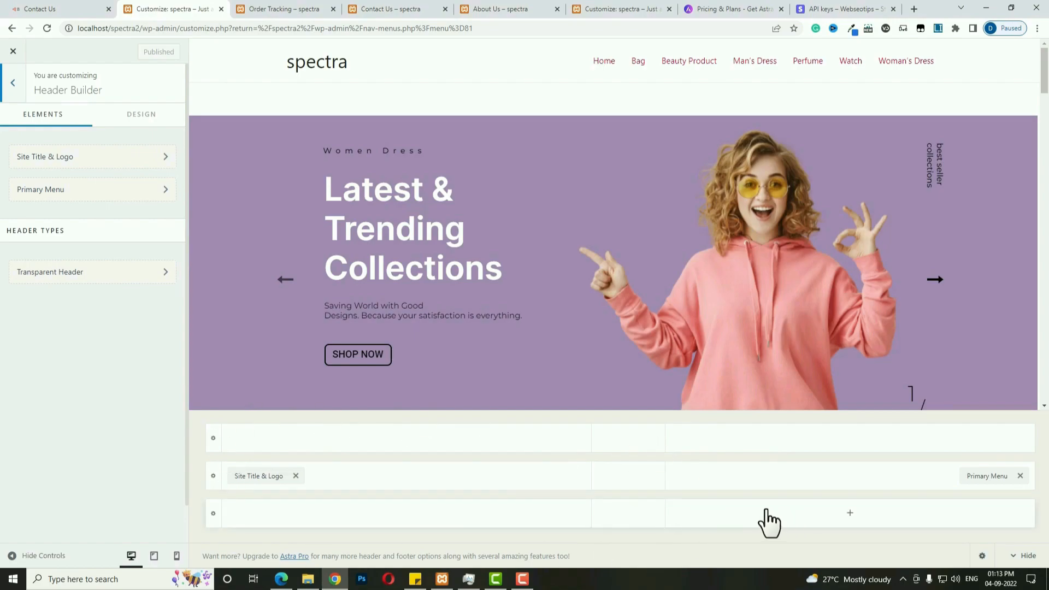
left_click(254, 477)
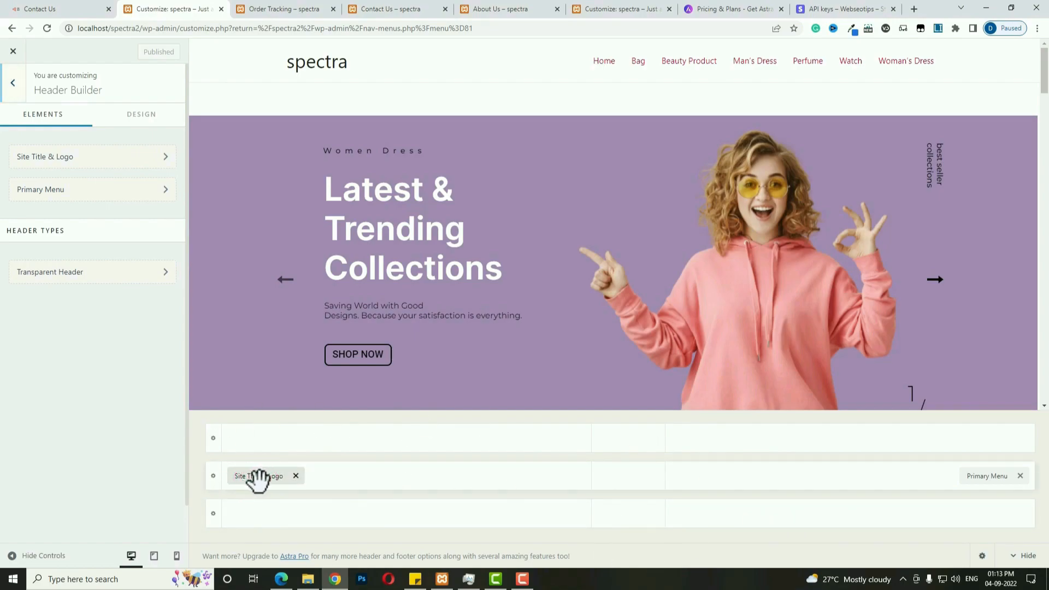
left_click(103, 180)
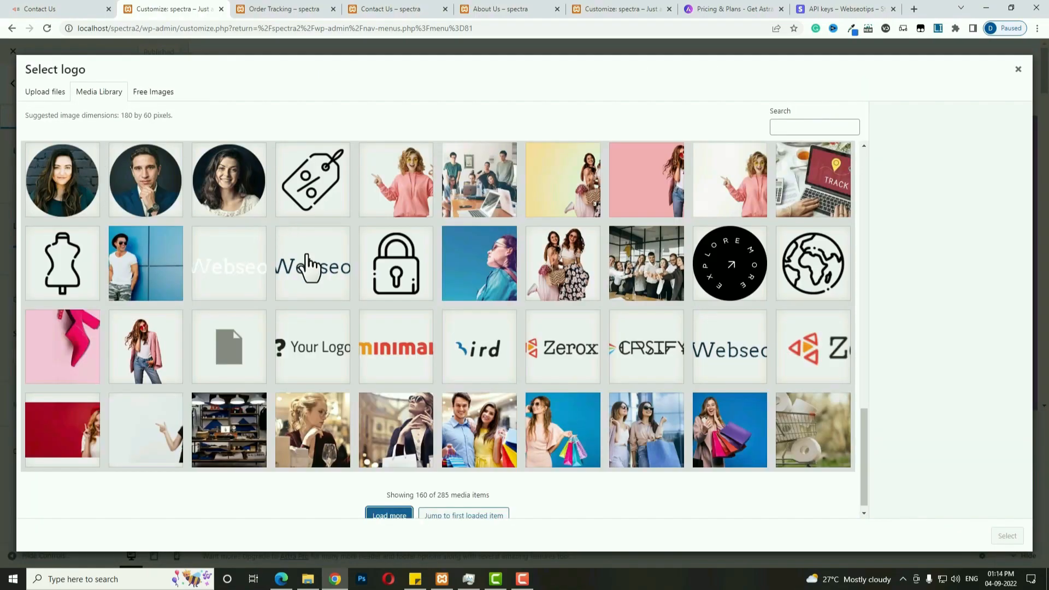
left_click(306, 265)
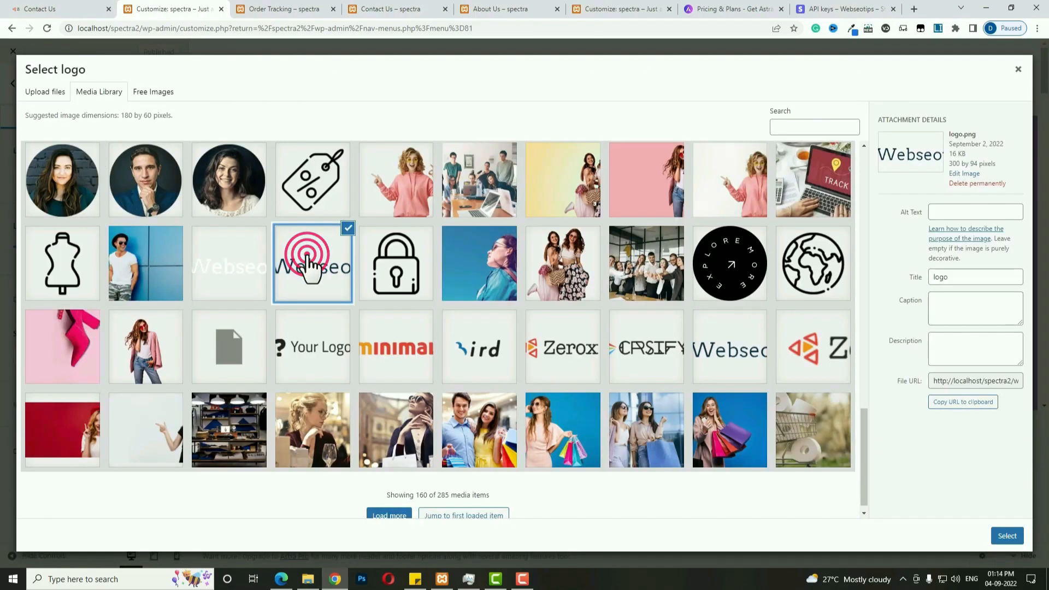
left_click(1003, 528)
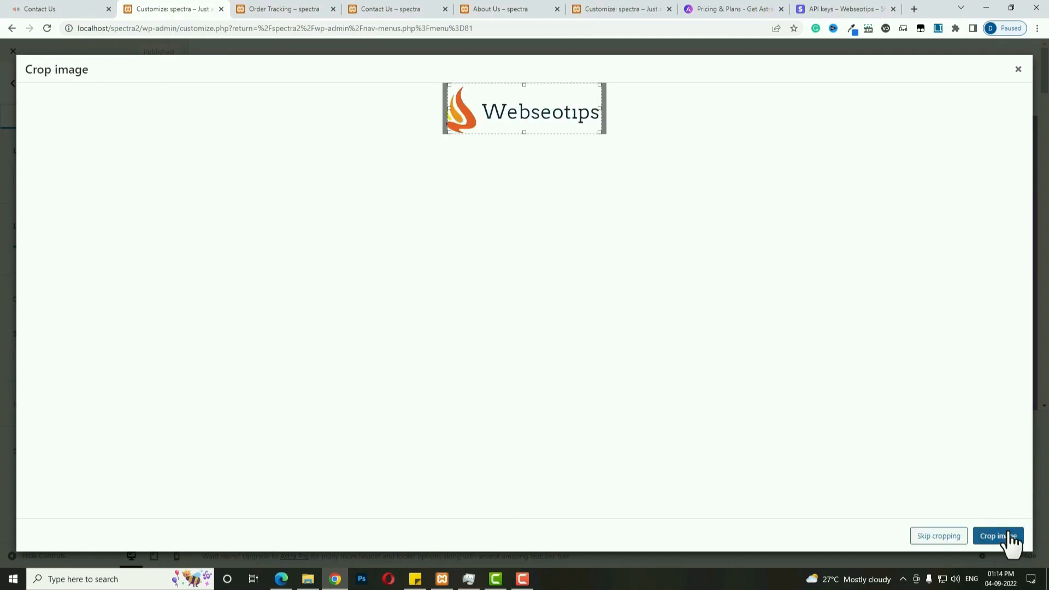
left_click(944, 538)
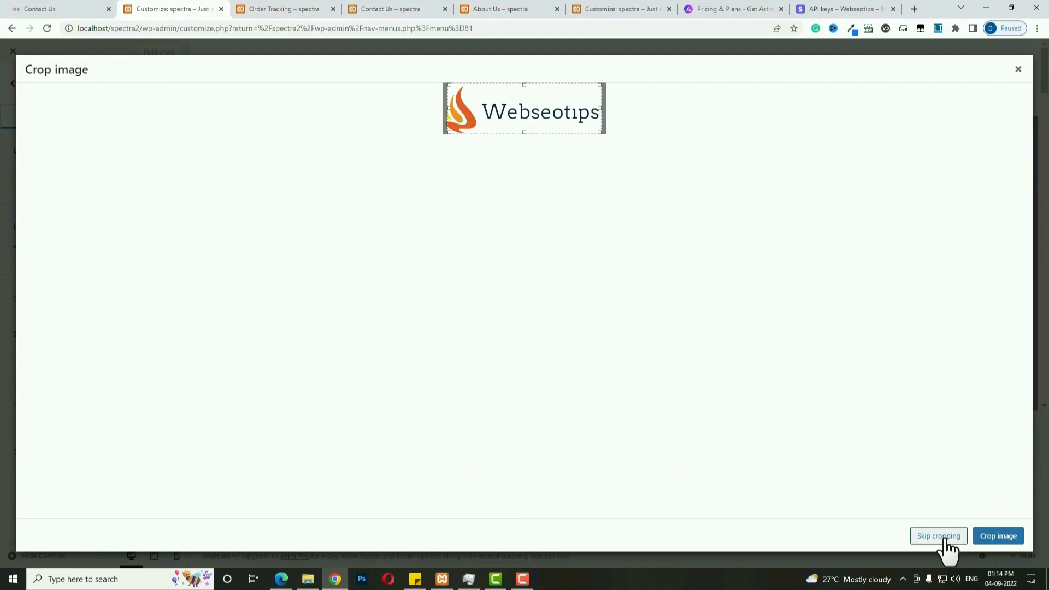
Set the logo width to 188 px and delete the spectra site title.
left_click(151, 333)
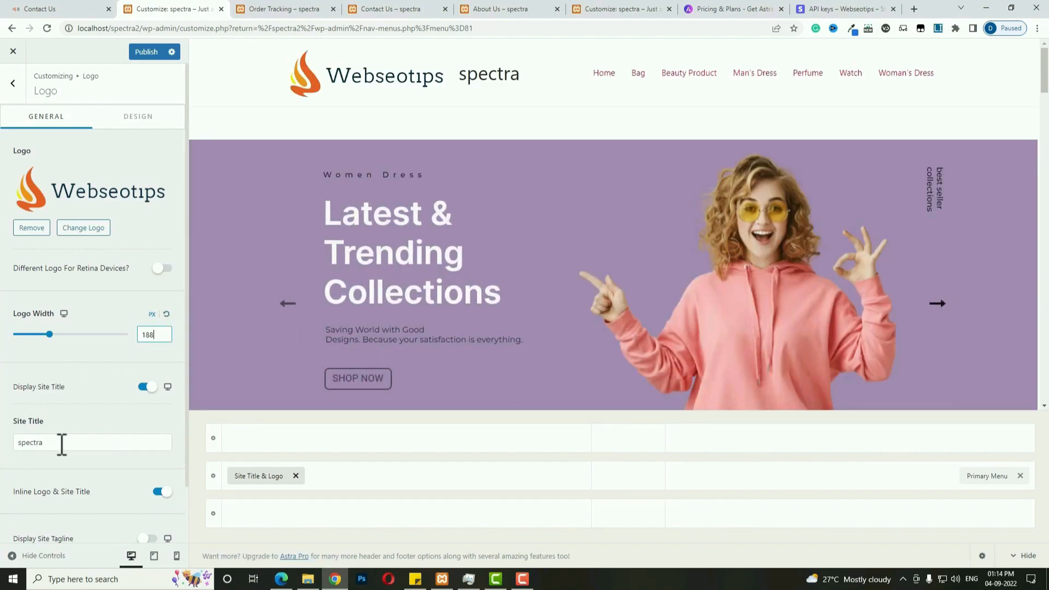
double_click(61, 442)
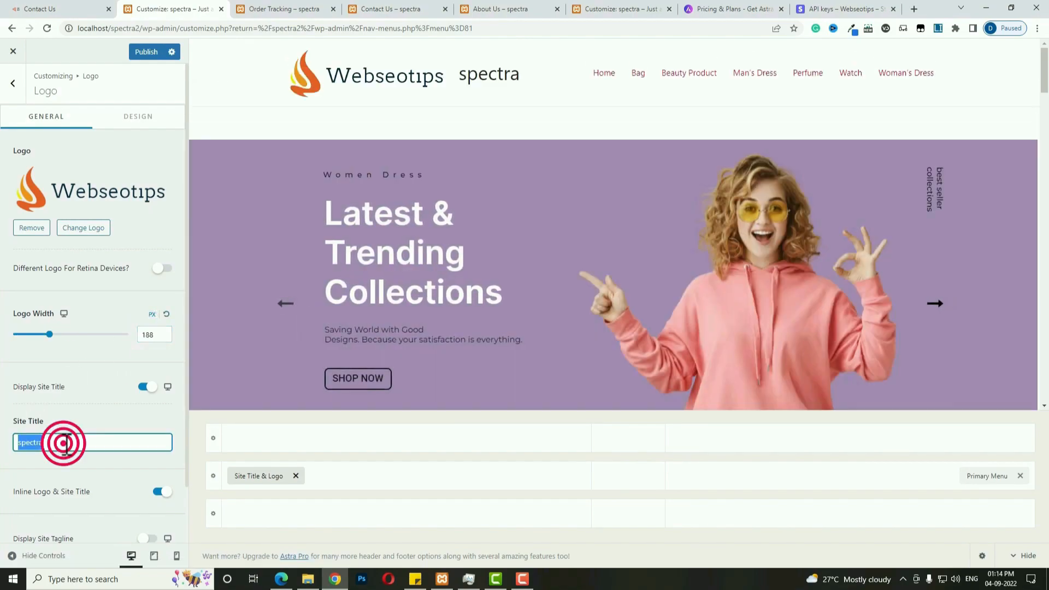
key("BackSpace")
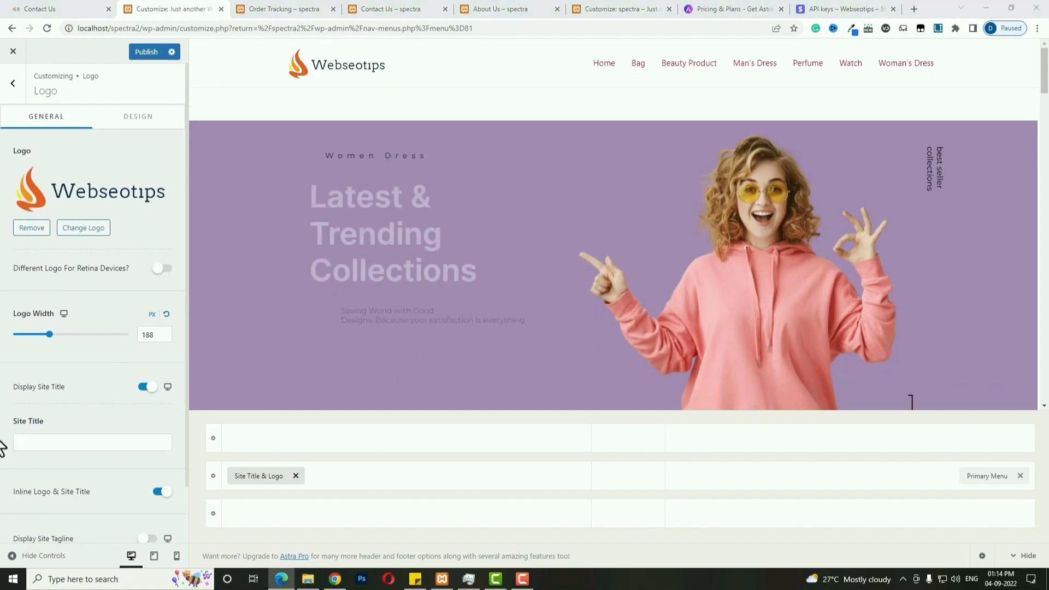
left_click(139, 117)
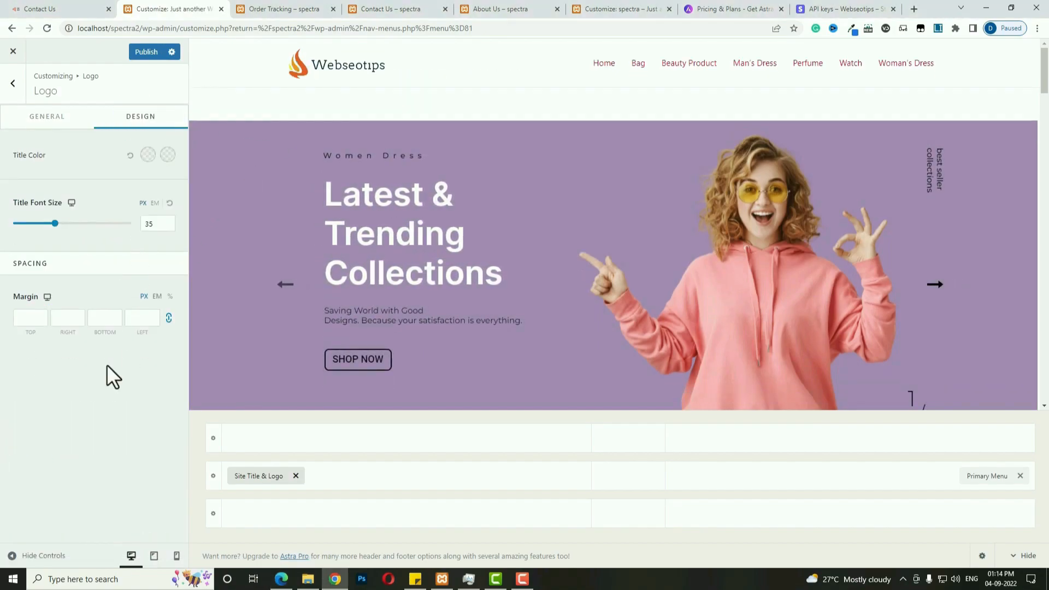
left_click(60, 117)
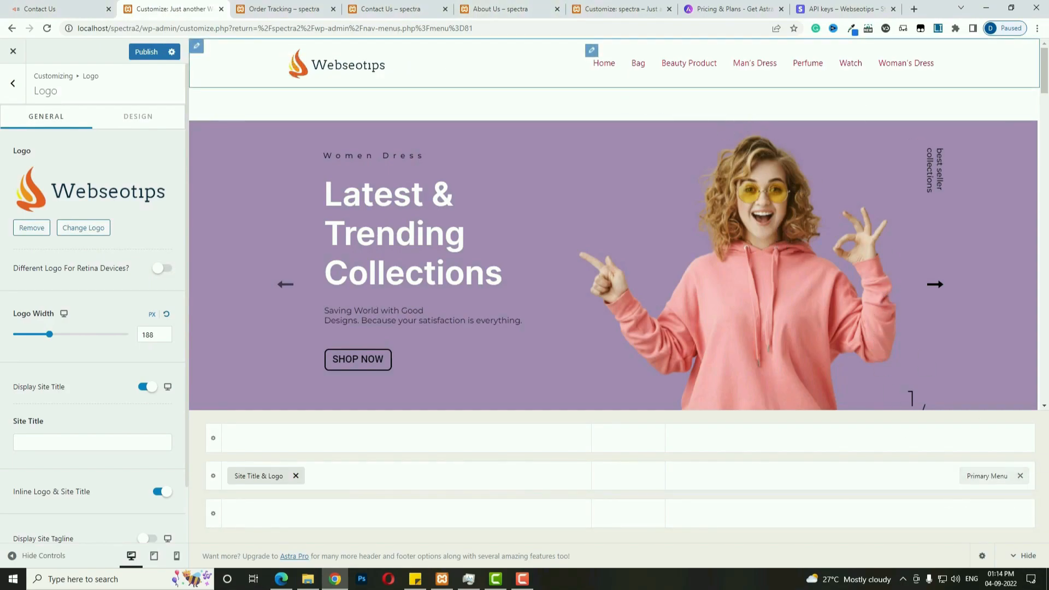
Add an account link and a shopping cart to the header.
left_click(848, 477)
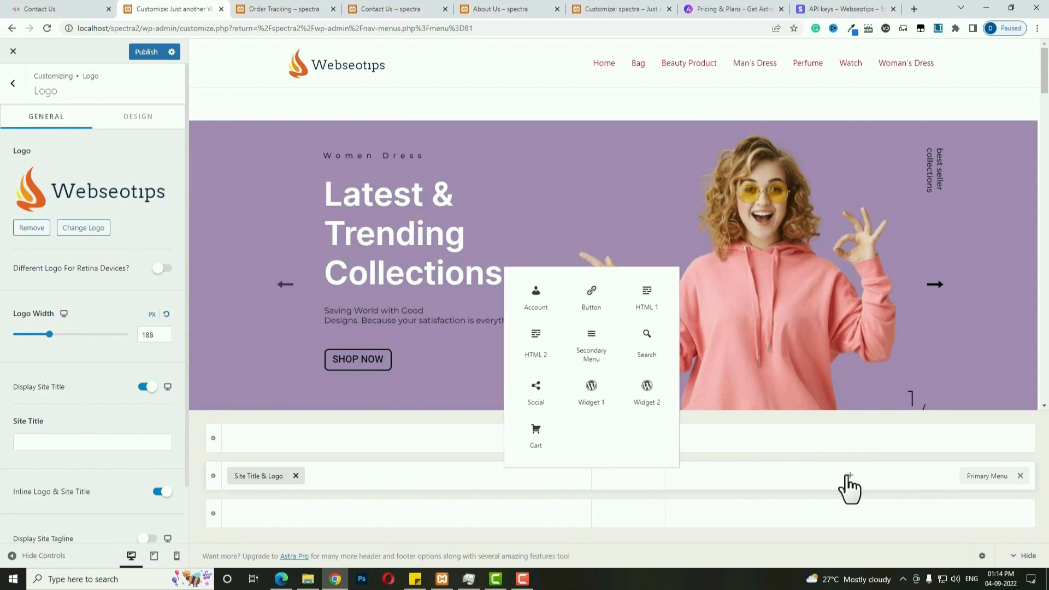
left_click(538, 298)
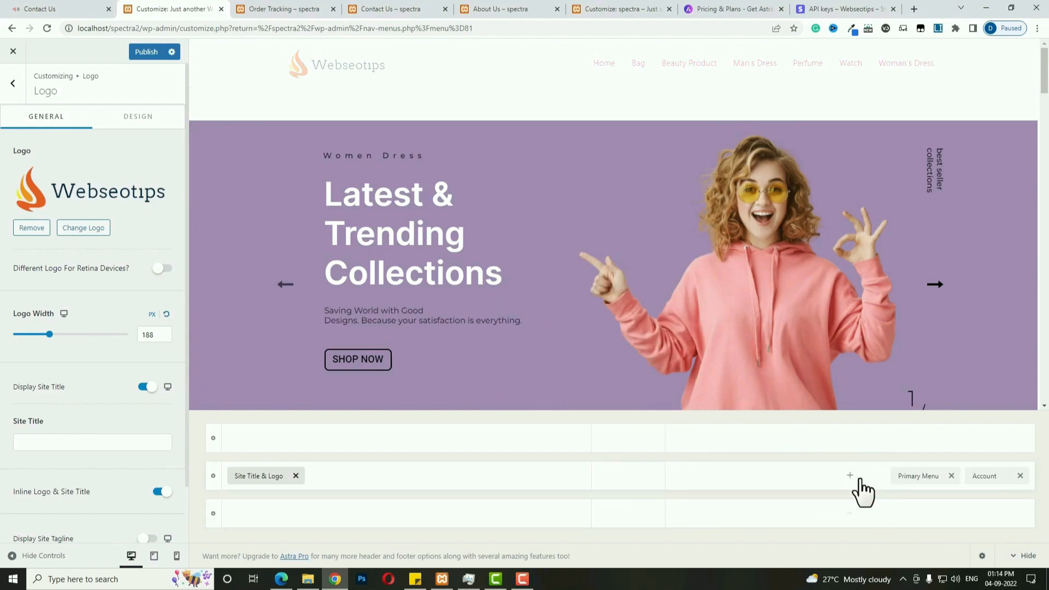
left_click(851, 476)
left_click(649, 442)
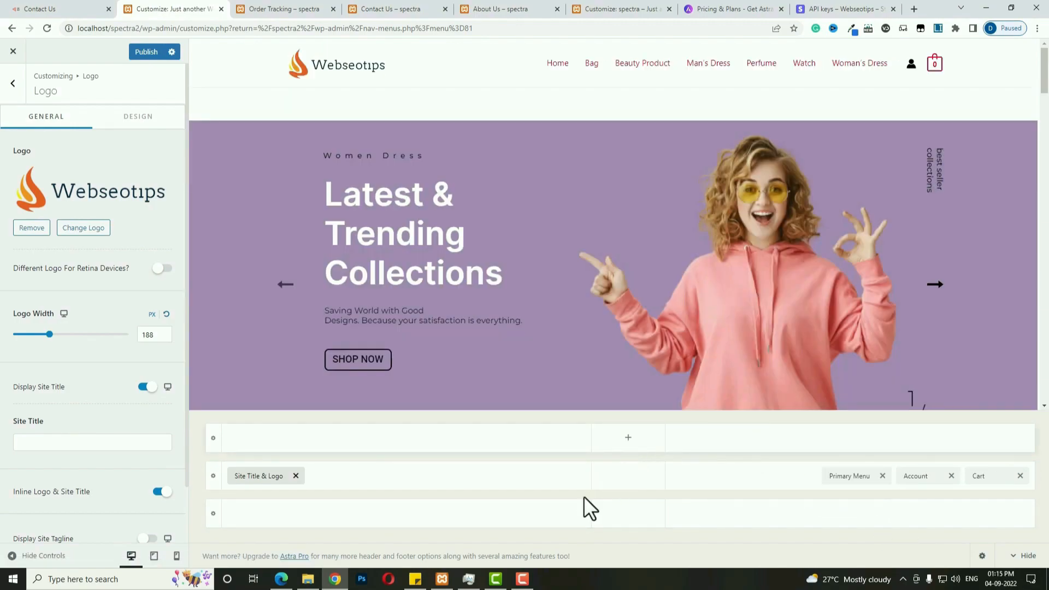
Add an HTML 1 block to the top row containing the call-us phone line.
left_click(307, 437)
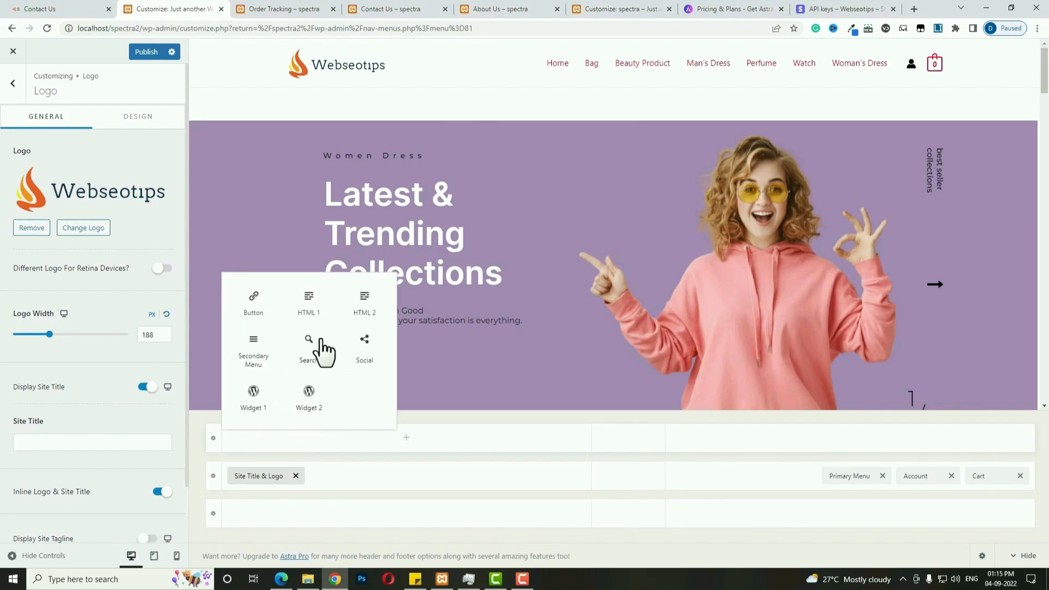
left_click(307, 310)
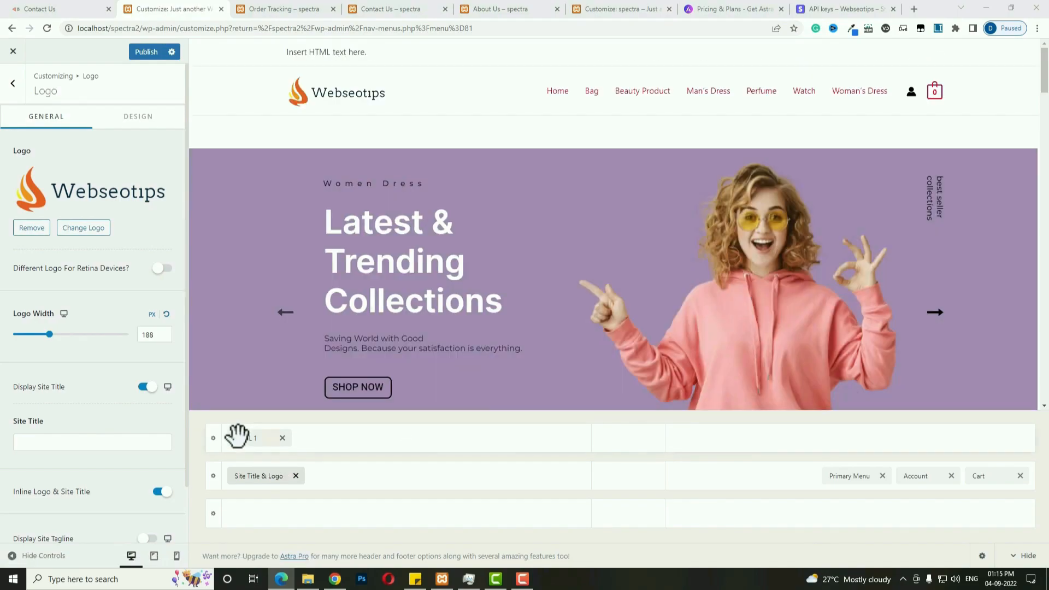
left_click(235, 437)
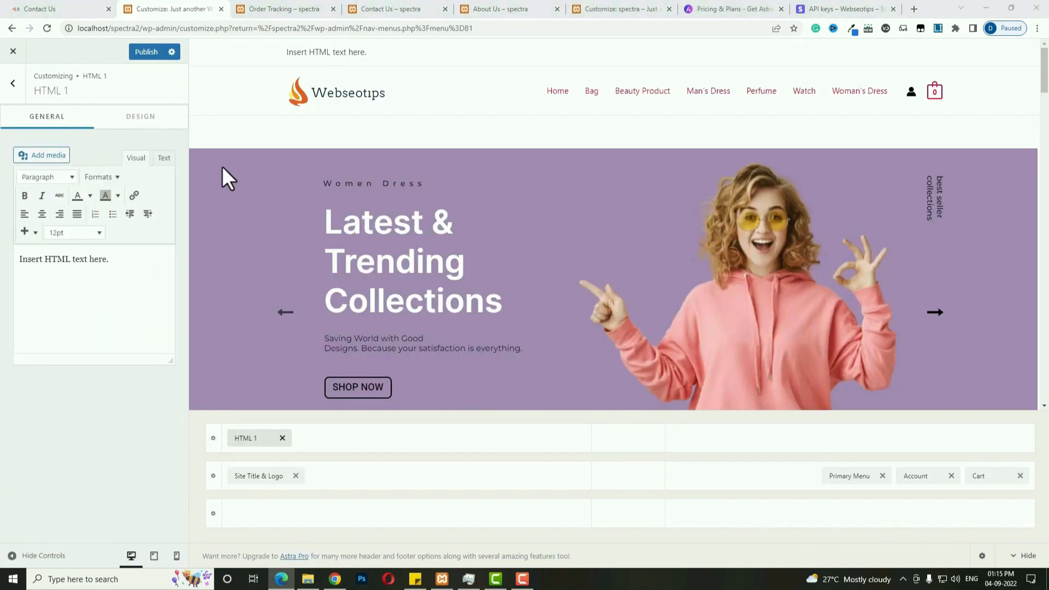
triple_click(131, 269)
key("ctrl+v")
Add HTML 2 with the mail-us e-mail line and put the Secondary Menu on the right.
left_click(407, 438)
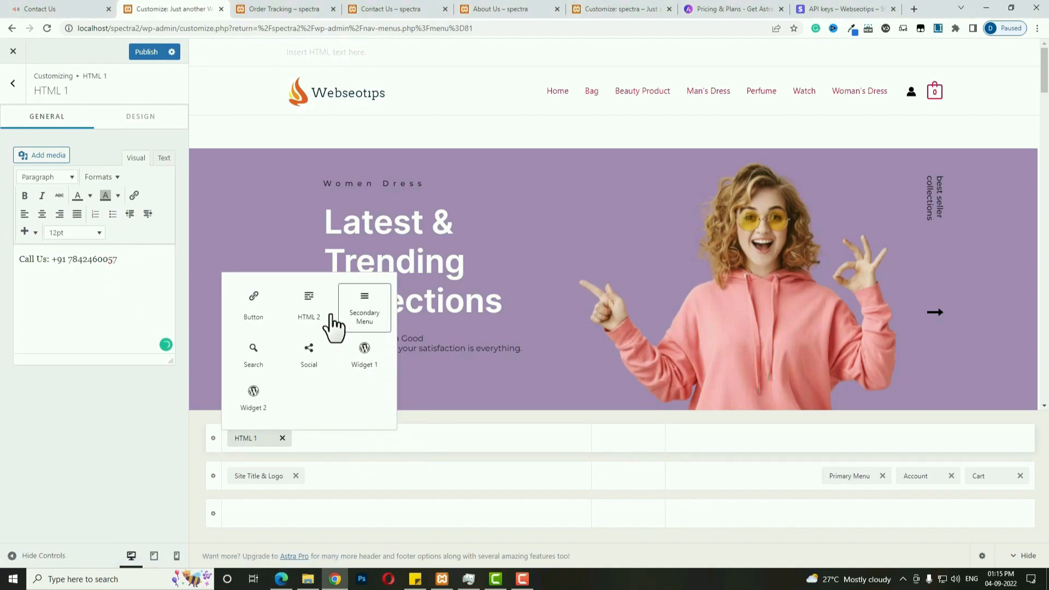
left_click(322, 320)
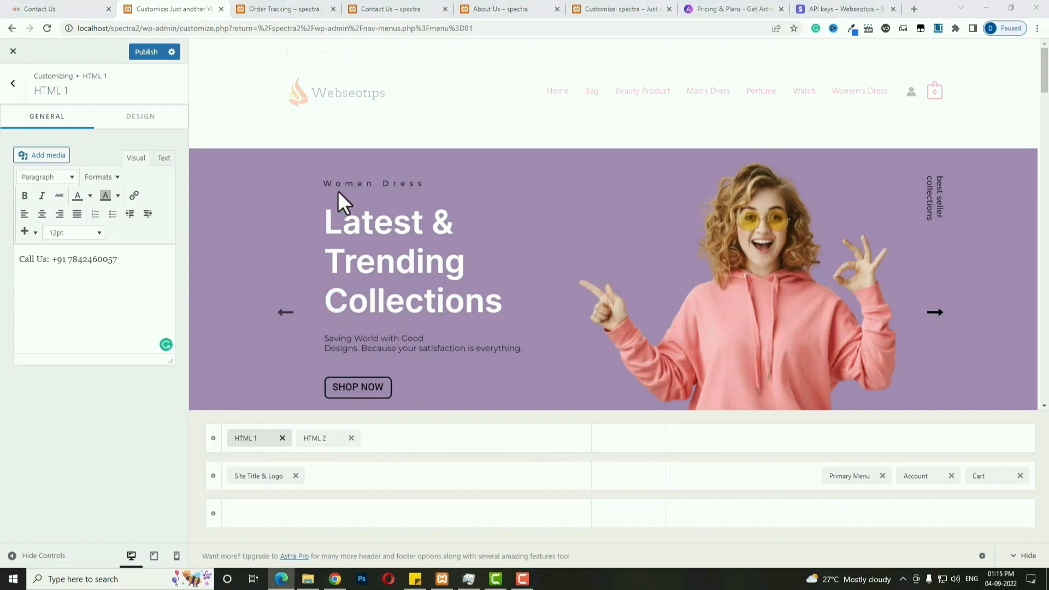
left_click(321, 438)
triple_click(66, 280)
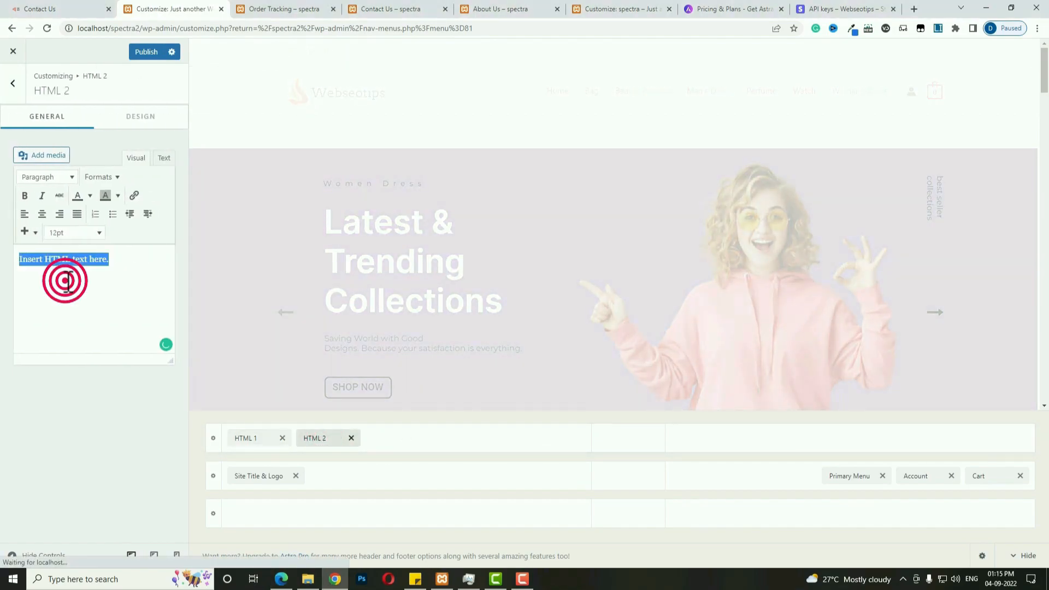
key("ctrl+v")
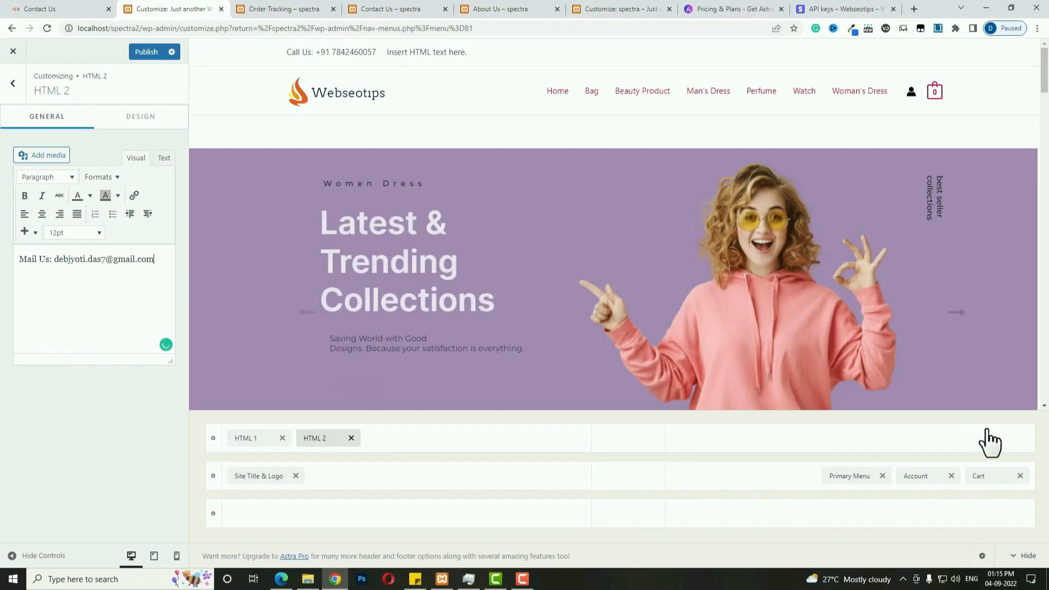
left_click(986, 437)
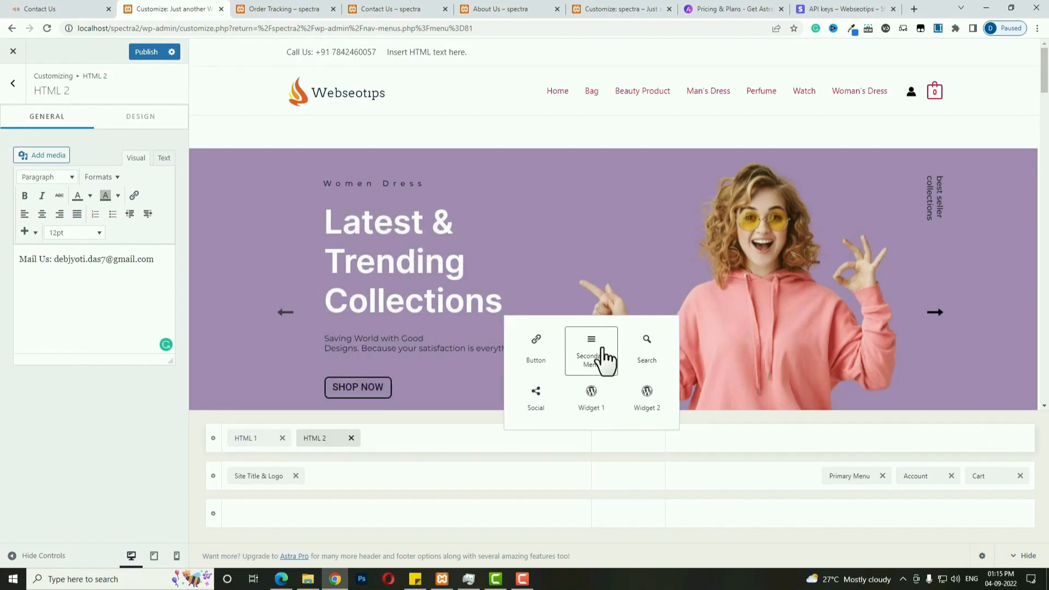
left_click(601, 352)
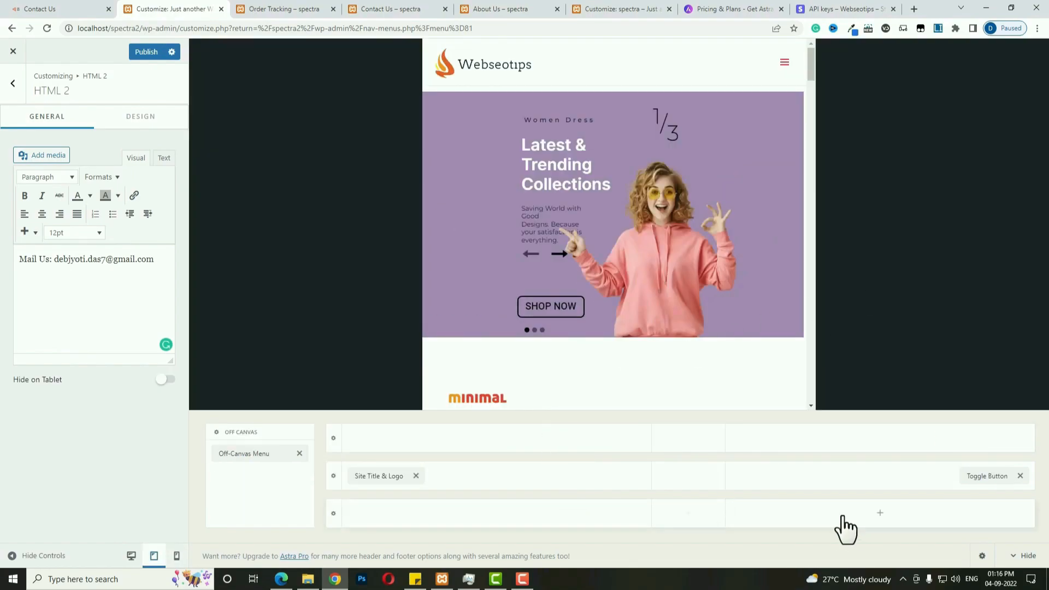
Check the header in mobile and desktop previews, then publish it.
left_click(177, 557)
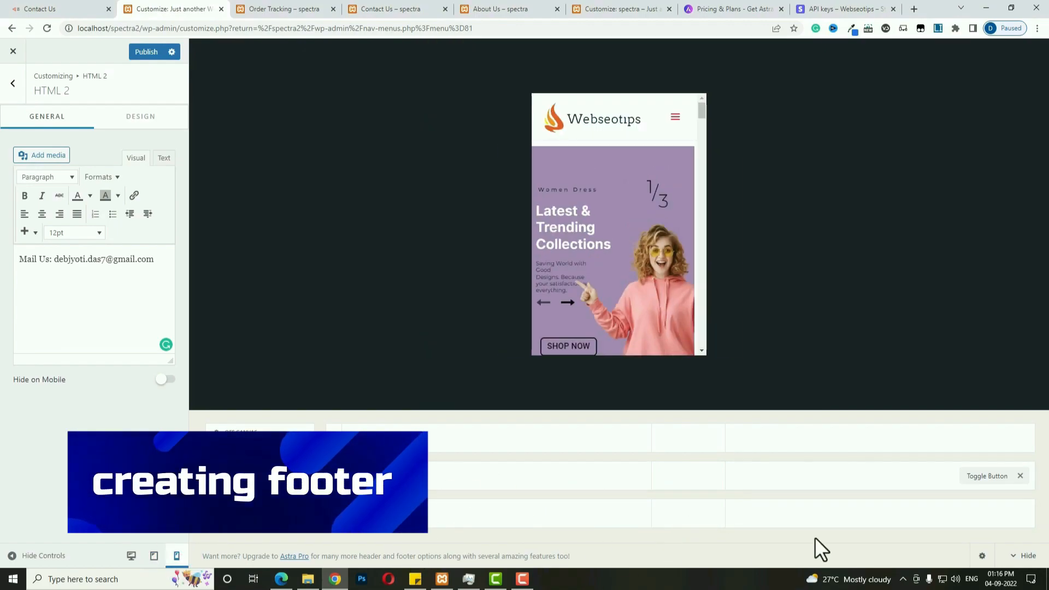
left_click(131, 556)
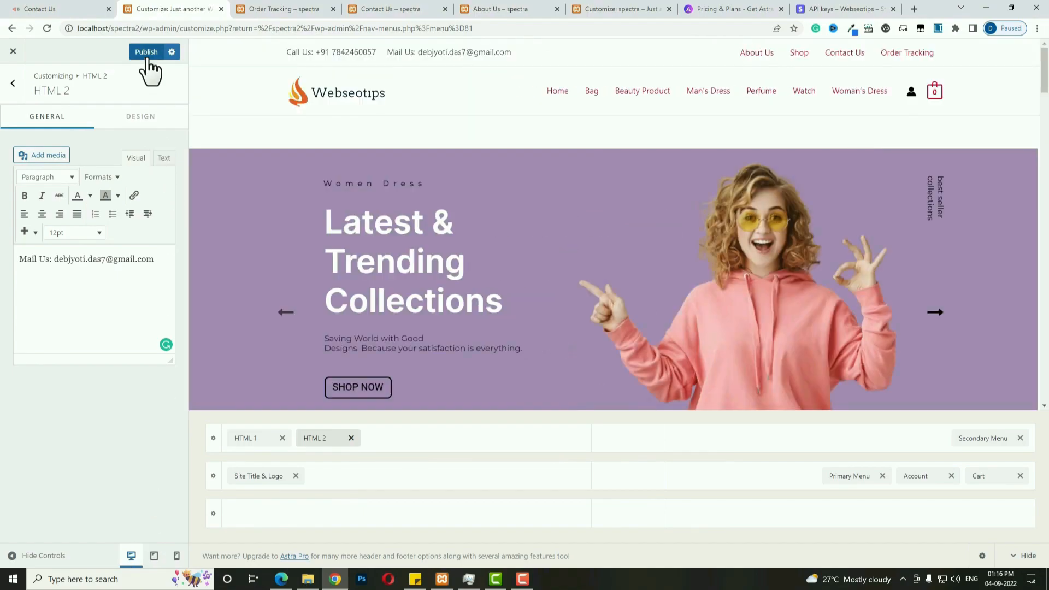
left_click(146, 55)
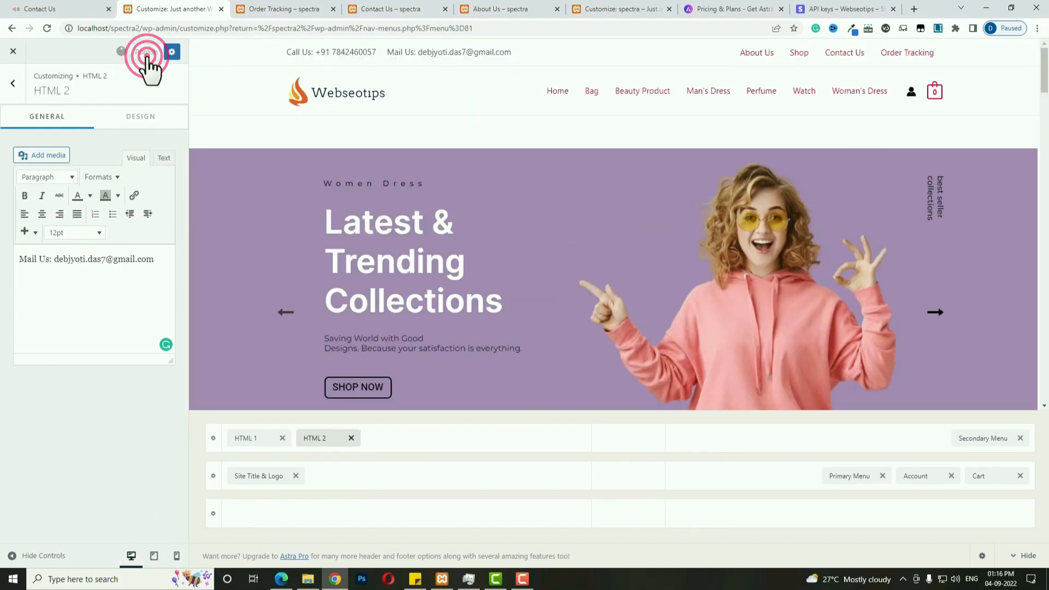
Unlink the header margins, set the bottom margin to -60, and publish.
left_click(12, 83)
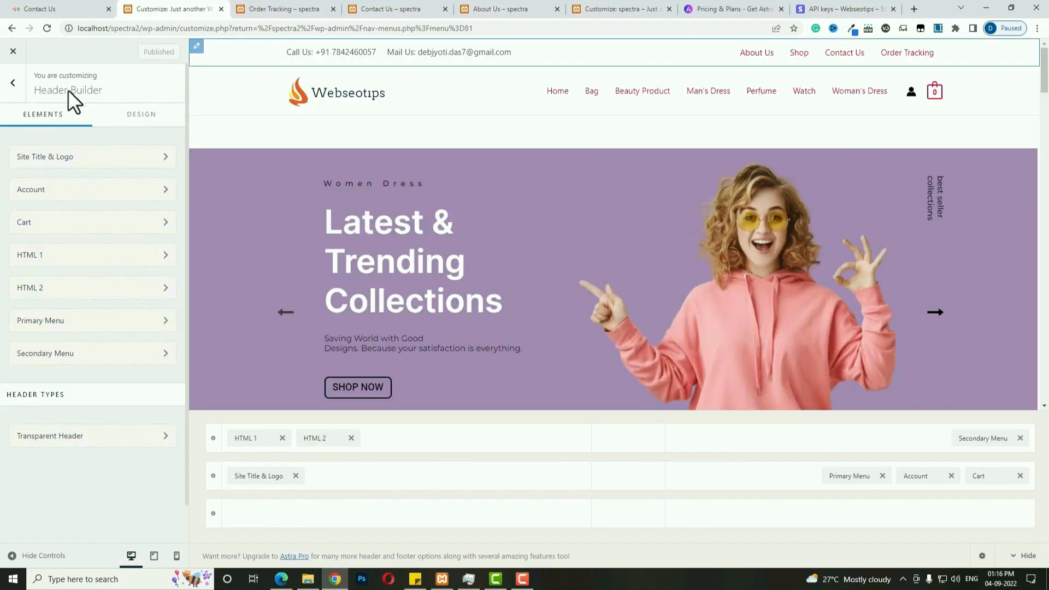
left_click(144, 121)
left_click(166, 240)
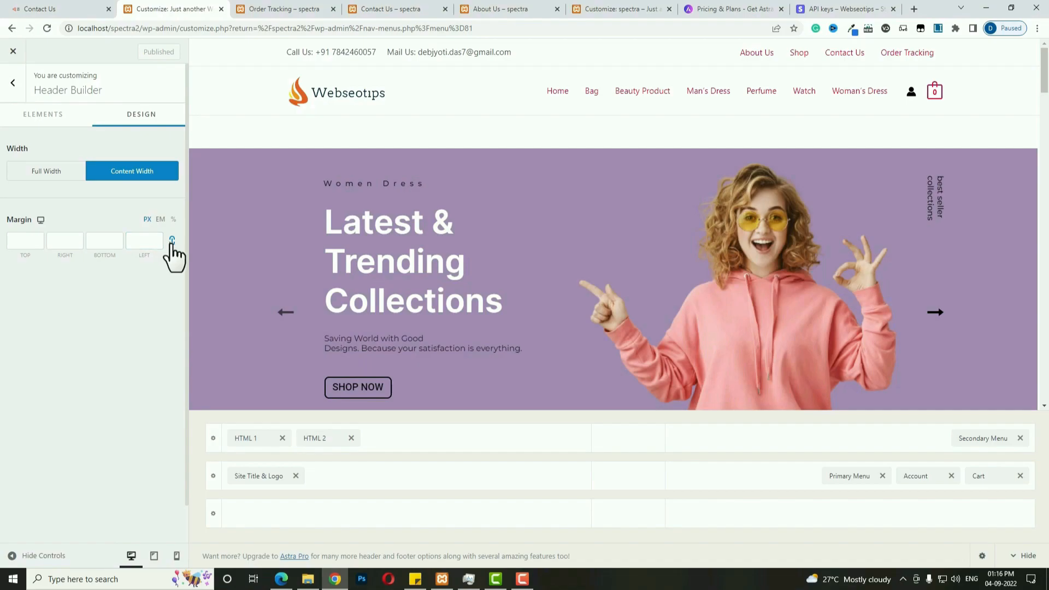
left_click(171, 242)
left_click(106, 244)
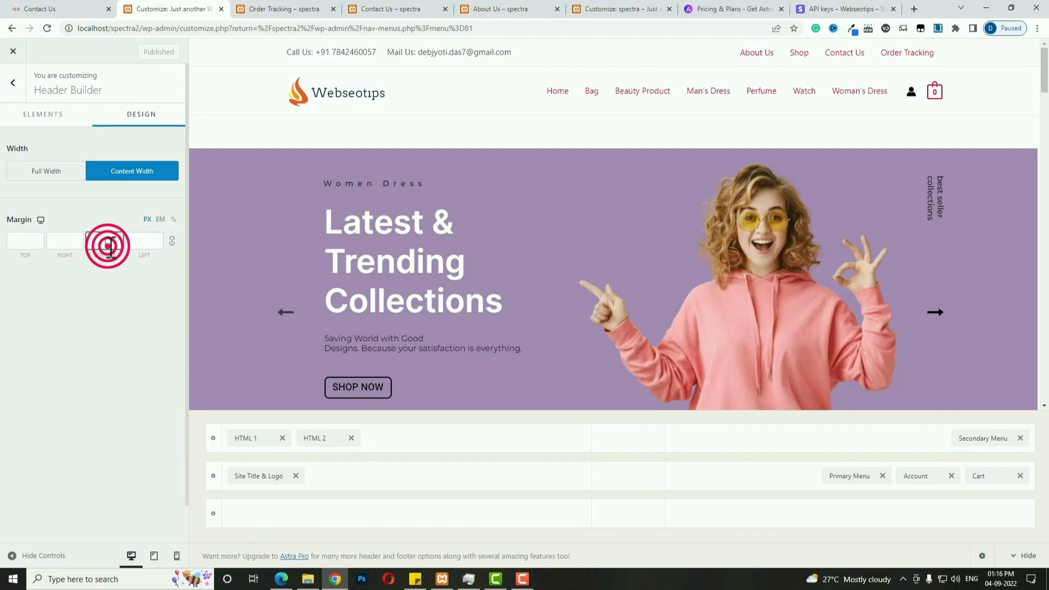
type("-60")
left_click(145, 54)
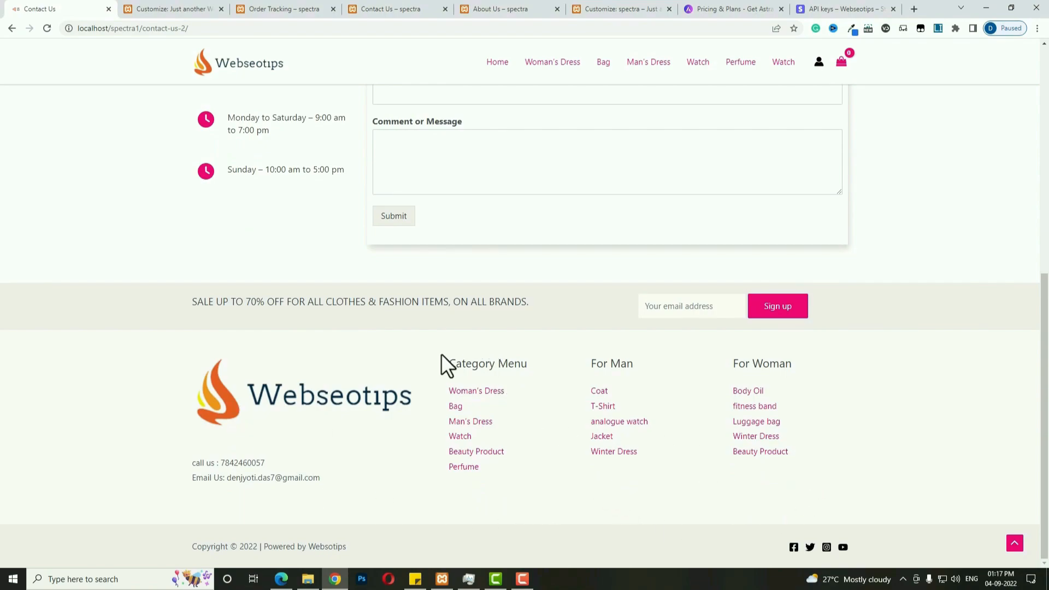
Select the For Man and For Woman footer headings on the reference site, then return to the Customizer.
triple_click(593, 363)
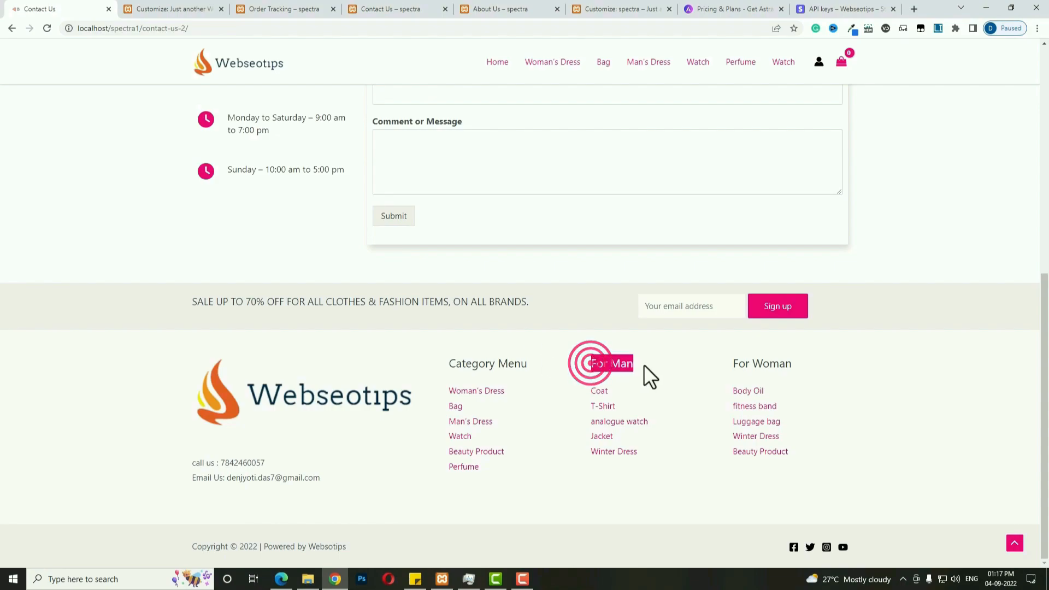
triple_click(733, 363)
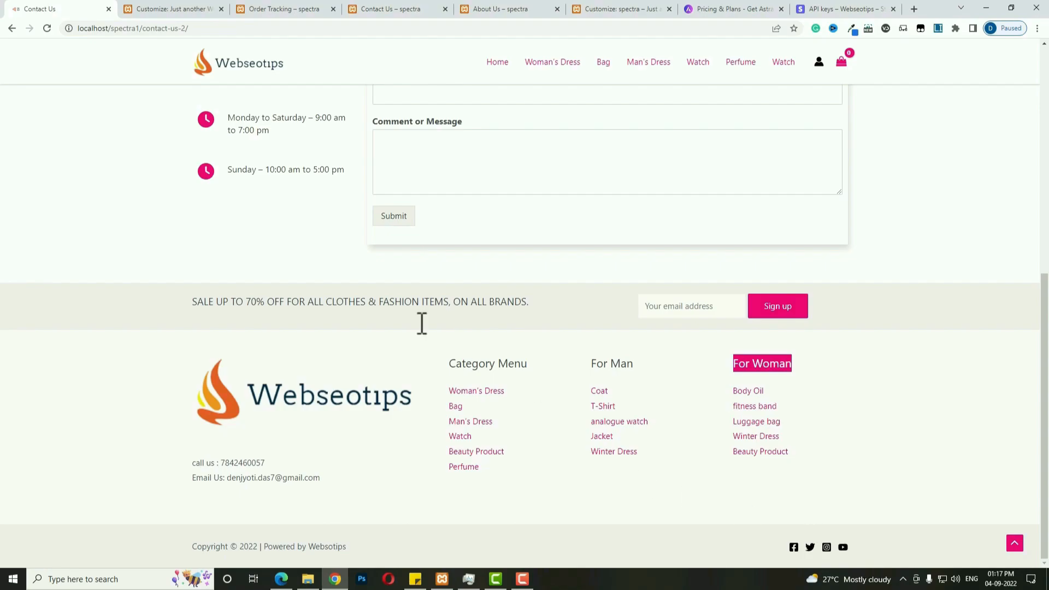
left_click(167, 8)
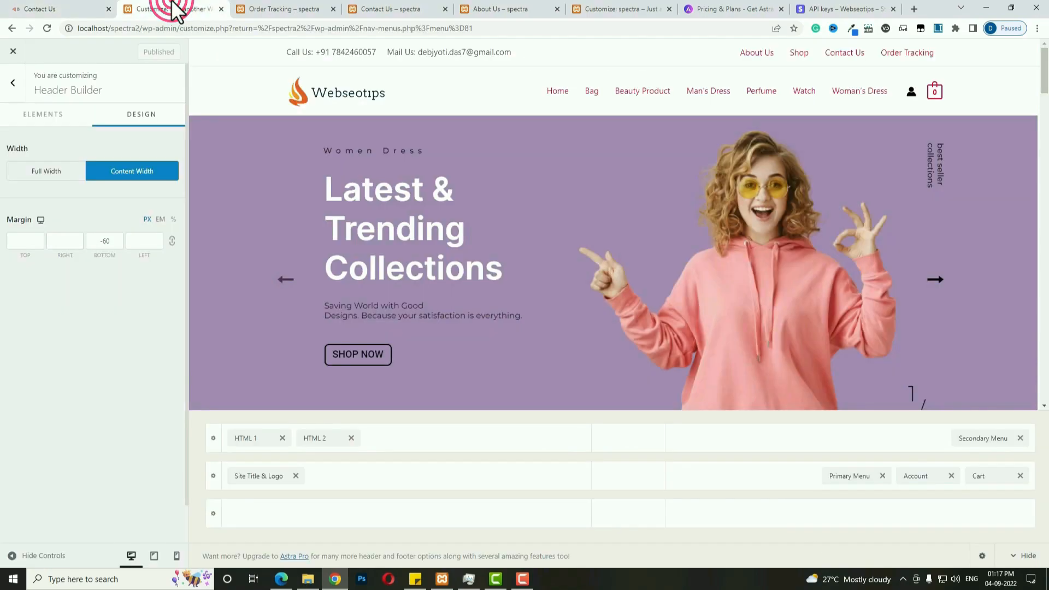
Leave the Customizer and create a new menu named 'cat menu'.
left_click(12, 53)
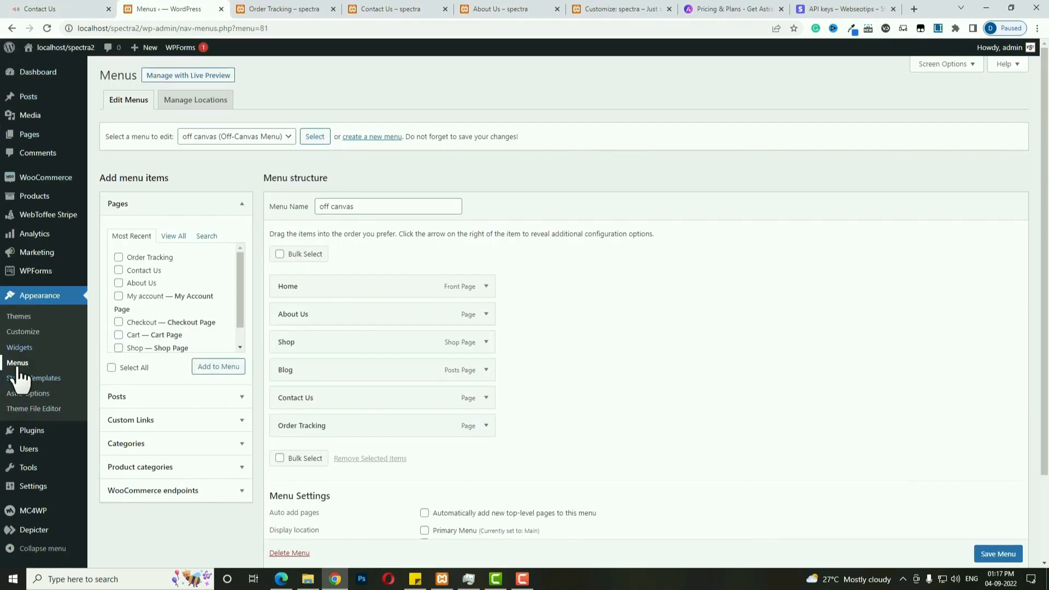
left_click(376, 137)
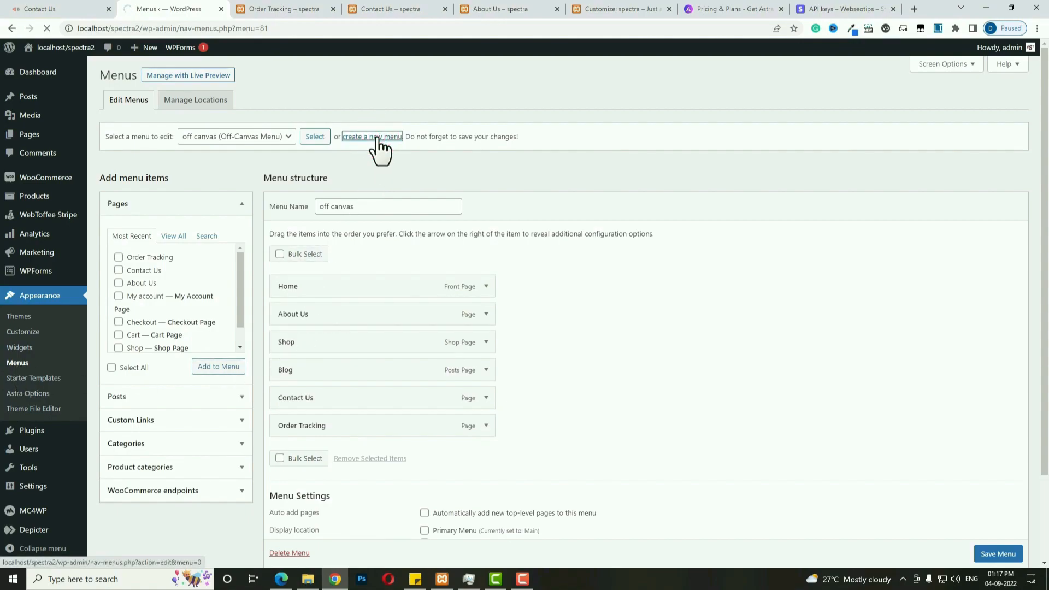
left_click(374, 205)
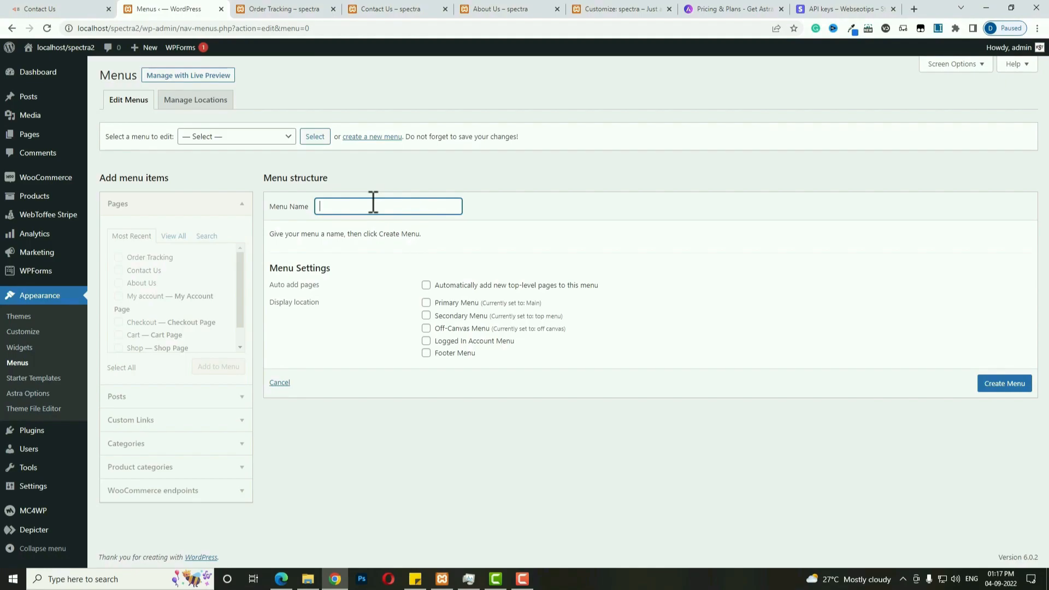
left_click(984, 384)
Tick the Bag, Beauty Product, Man's Dress, Woman's Dress, Perfume and Watch product categories.
left_click(225, 467)
left_click(163, 332)
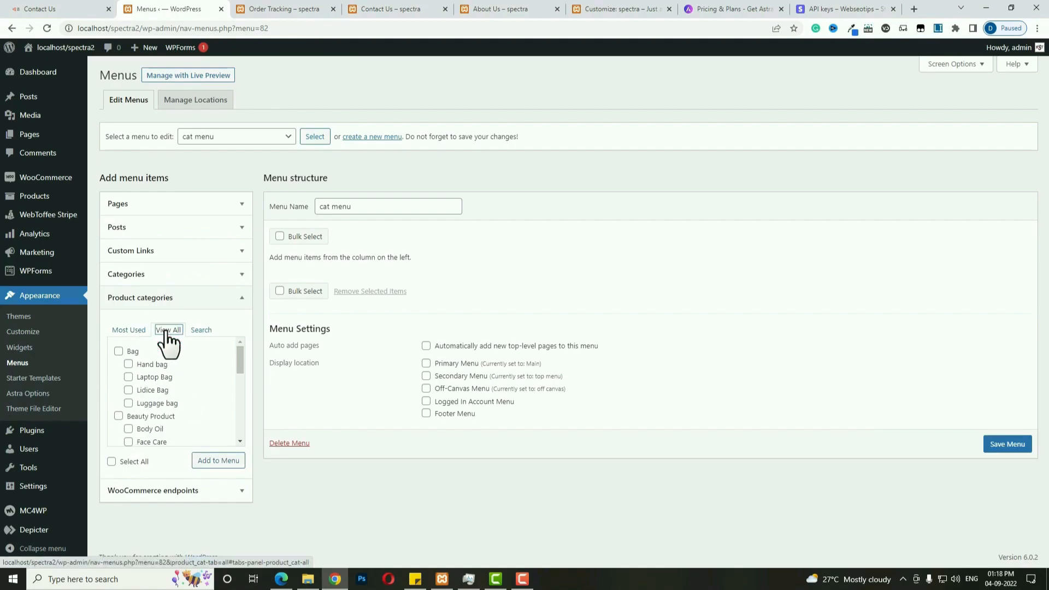
scroll(165, 371, "down", 3)
scroll(165, 371, "up", 3)
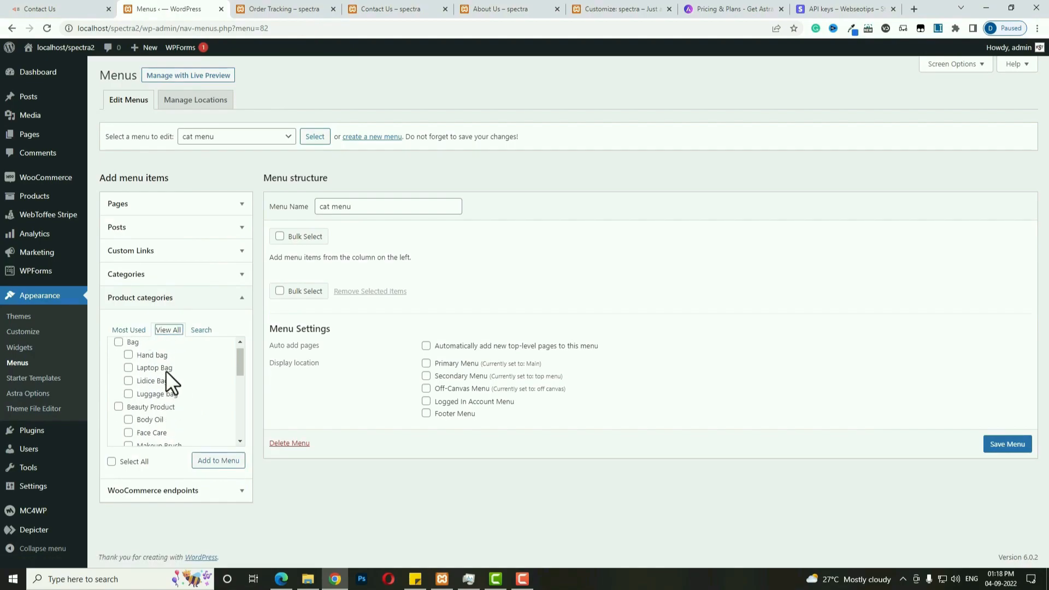
left_click(118, 351)
left_click(118, 416)
scroll(222, 410, "down", 1)
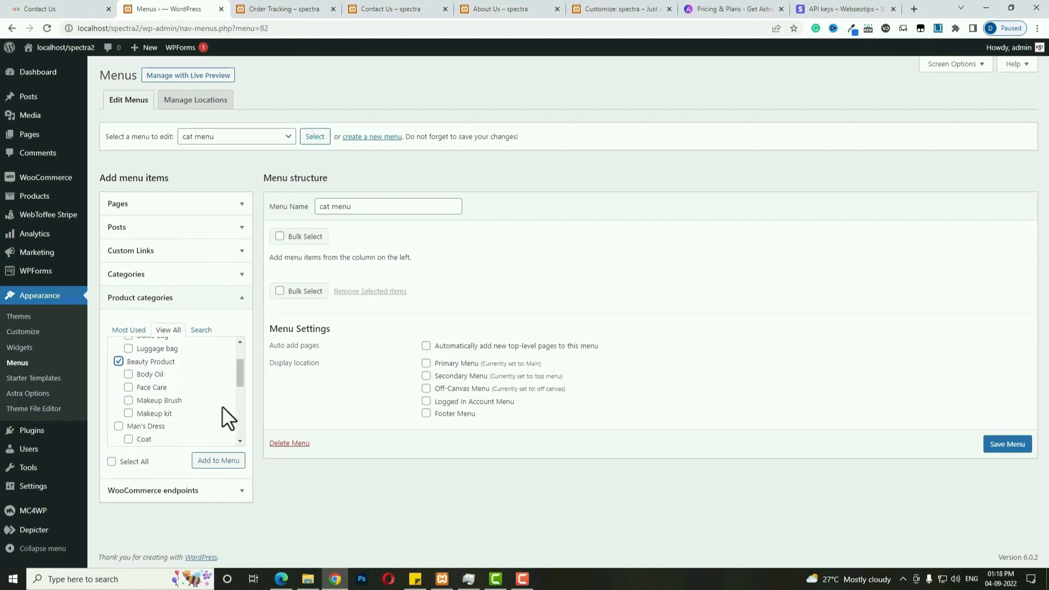
left_click(118, 426)
scroll(117, 385, "down", 2)
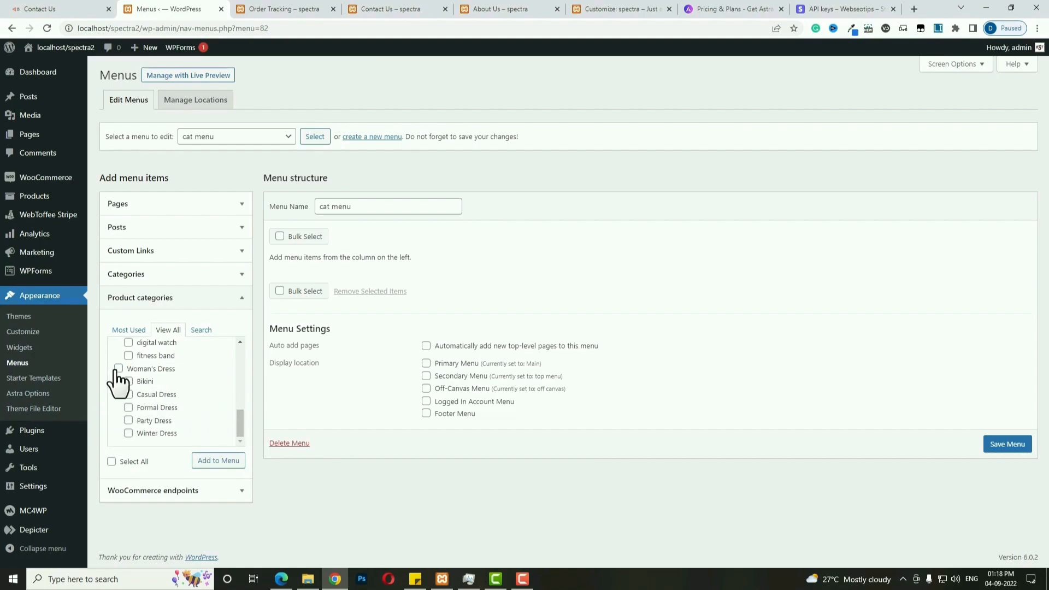
left_click(118, 369)
scroll(117, 355, "up", 1)
left_click(118, 346)
left_click(118, 371)
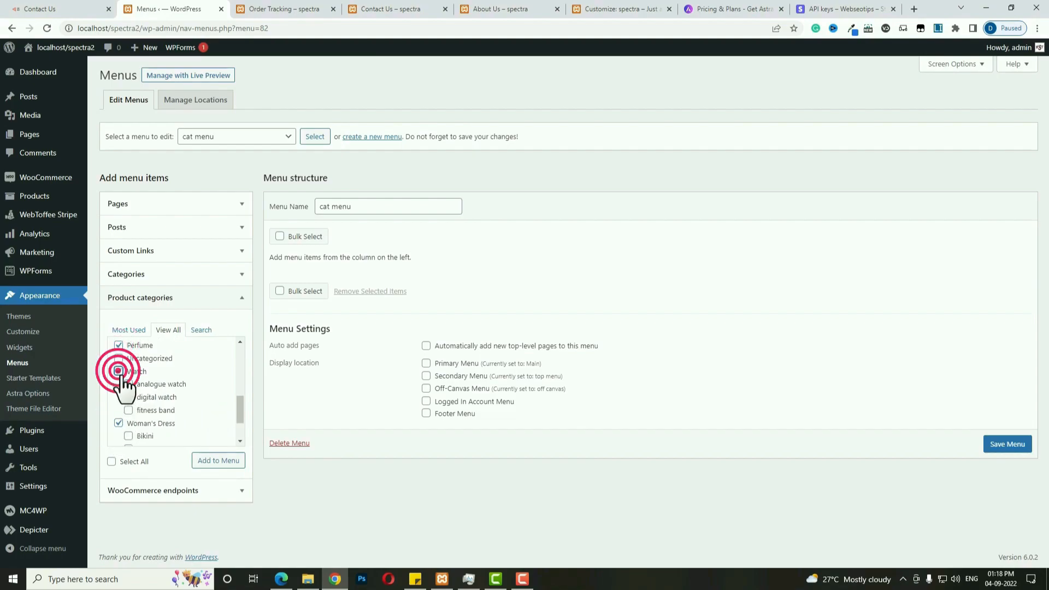
Add the ticked categories to cat menu and save the menu.
left_click(224, 461)
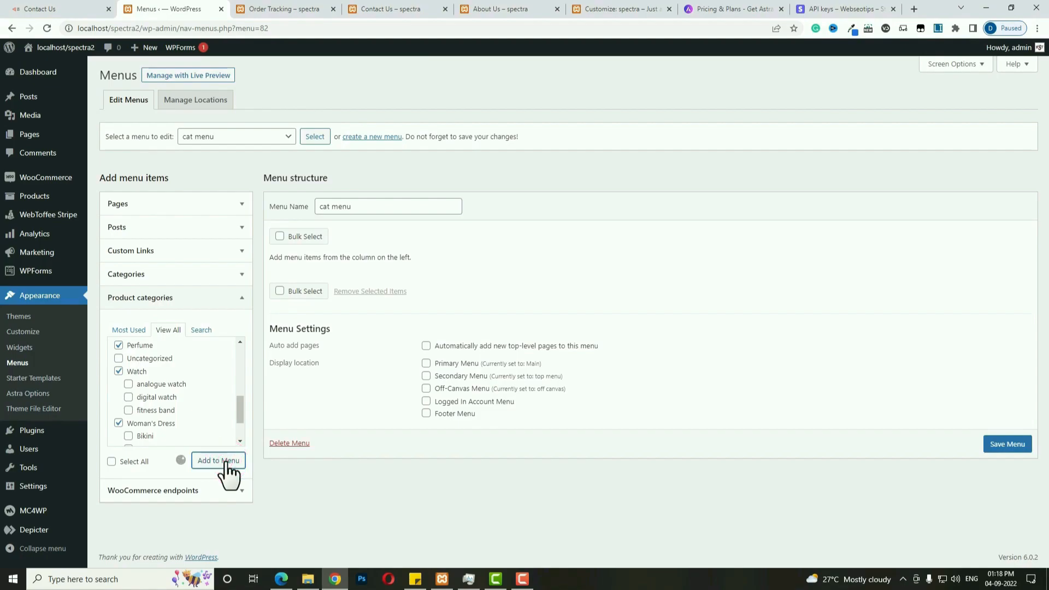
scroll(996, 556, "down", 1)
left_click(997, 554)
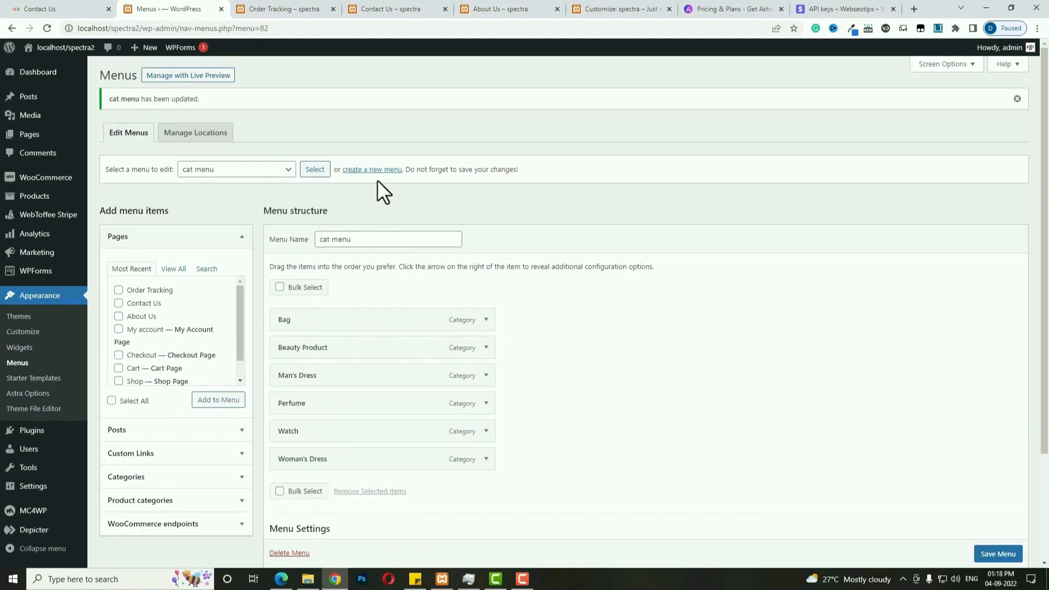
Create another new menu named 'for him'.
left_click(374, 170)
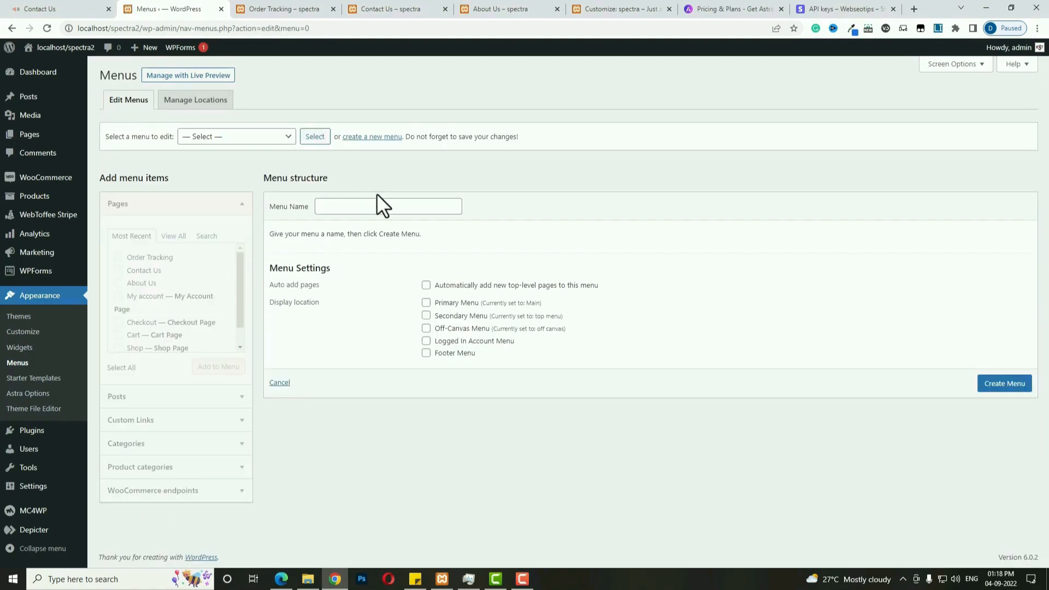
left_click(379, 206)
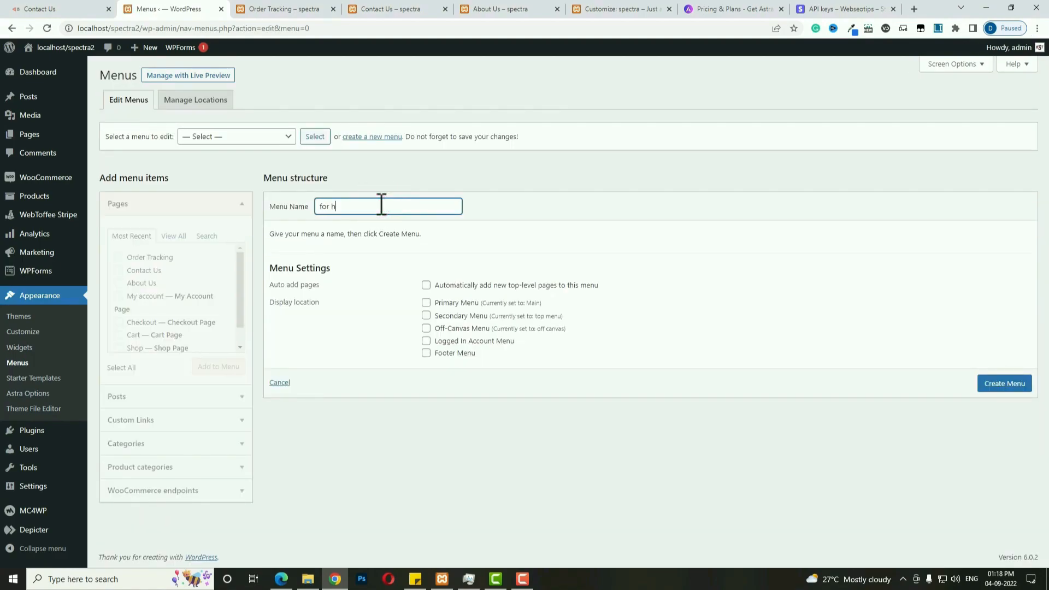
left_click(992, 383)
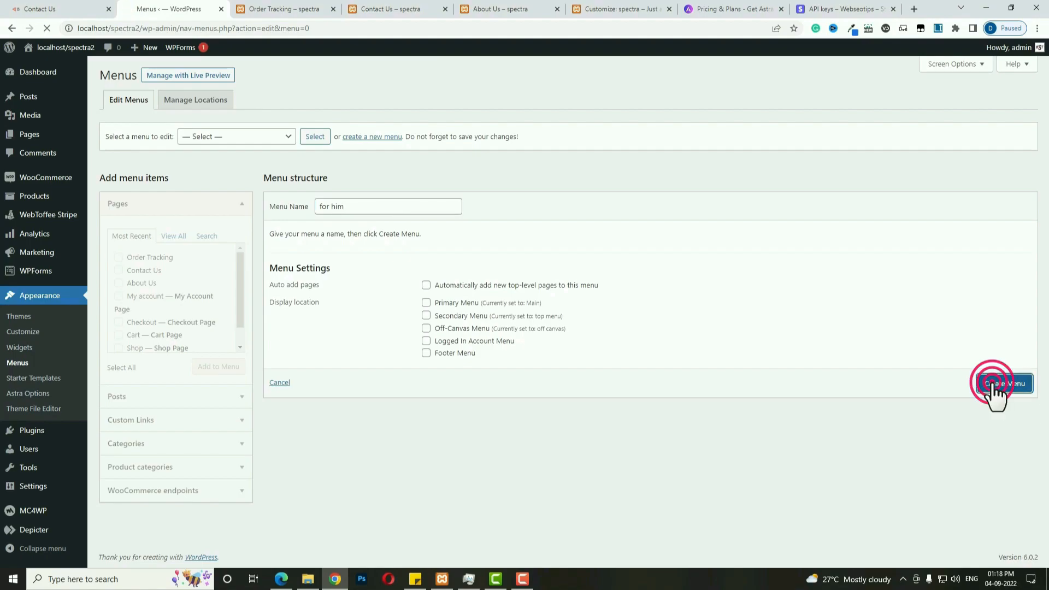
Tick the Coat, Jacket, T-Shirt and Winter Dress product categories.
left_click(211, 466)
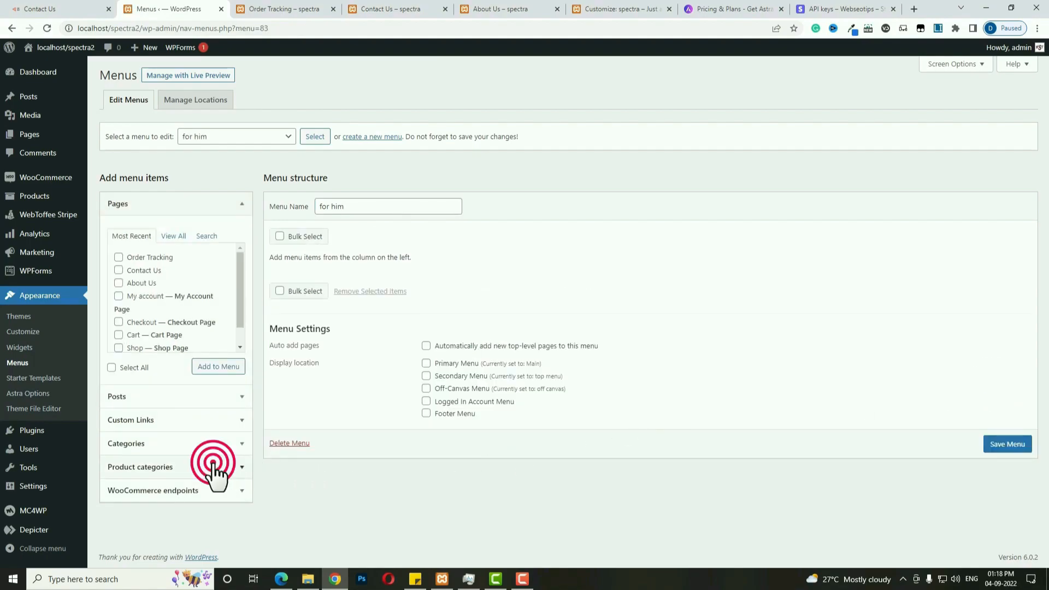
left_click(176, 333)
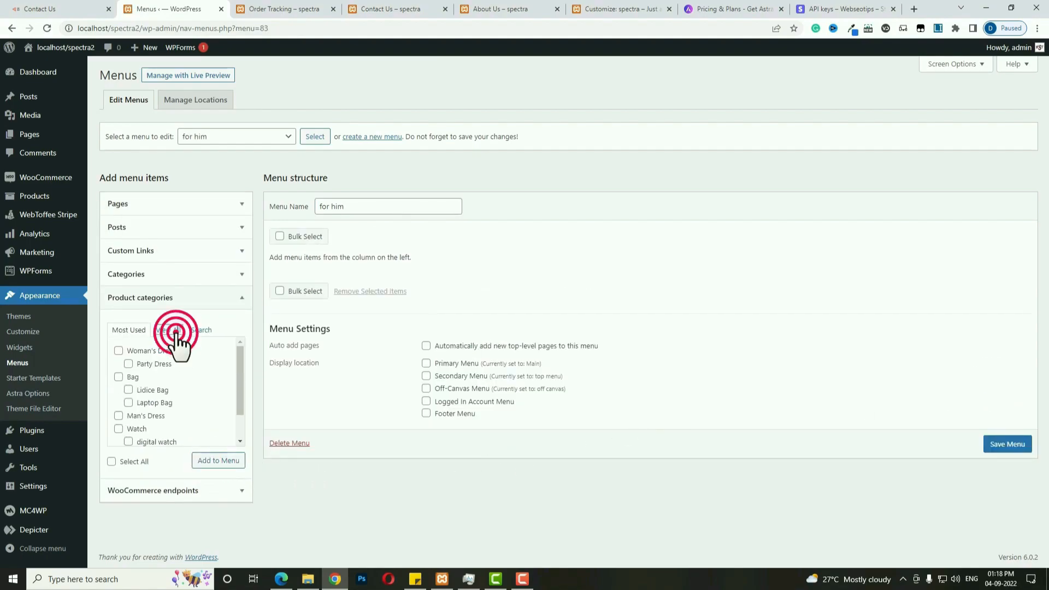
scroll(180, 394, "down", 3)
scroll(181, 397, "down", 2)
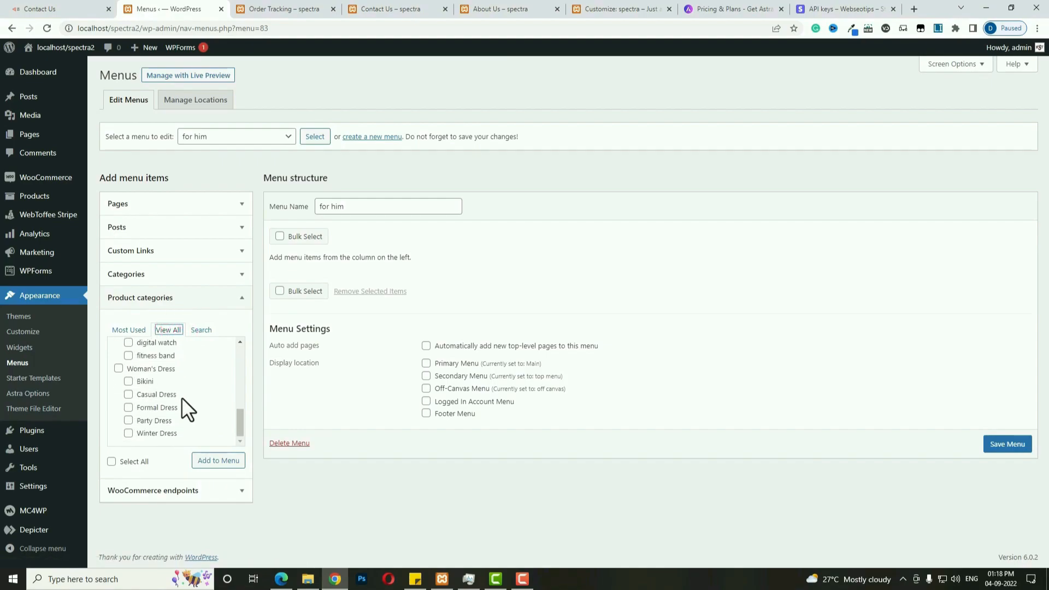
scroll(181, 398, "up", 5)
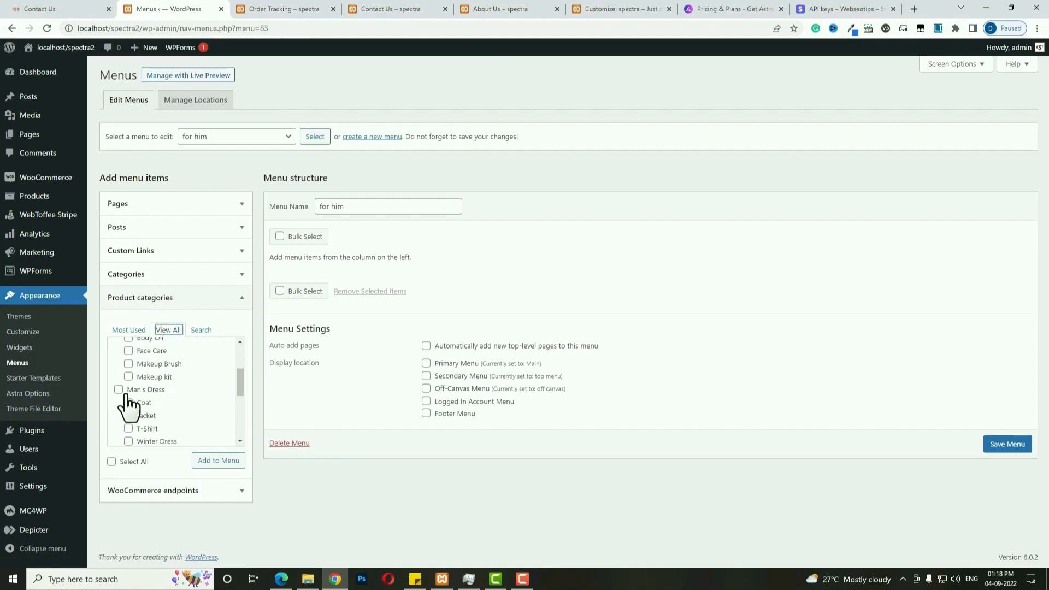
left_click(129, 402)
left_click(129, 416)
left_click(128, 429)
left_click(128, 441)
Add the four ticked categories to the for him menu and save it.
scroll(199, 412, "down", 1)
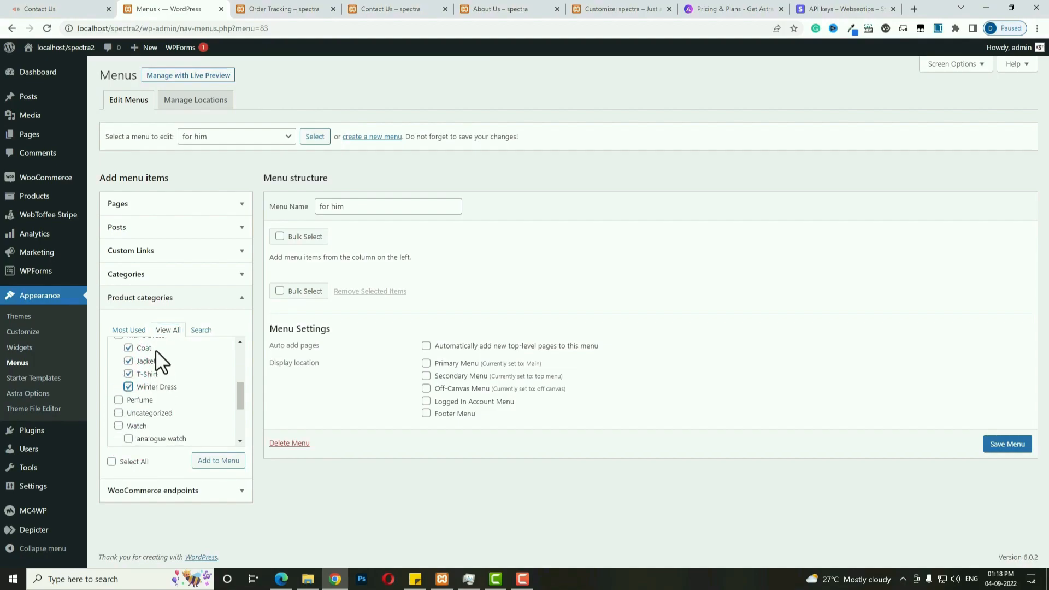
left_click(211, 462)
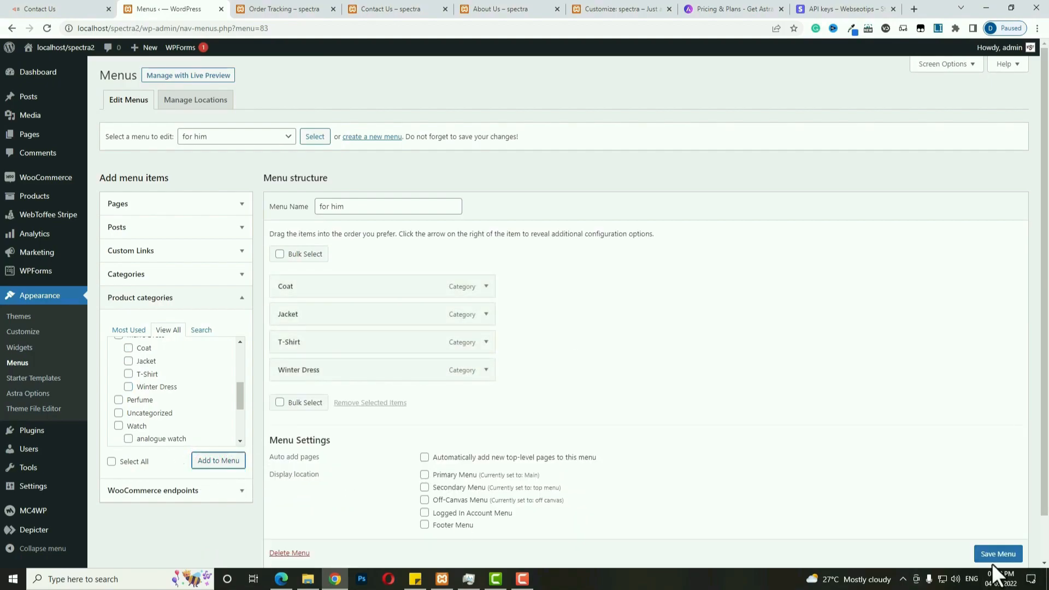
left_click(993, 555)
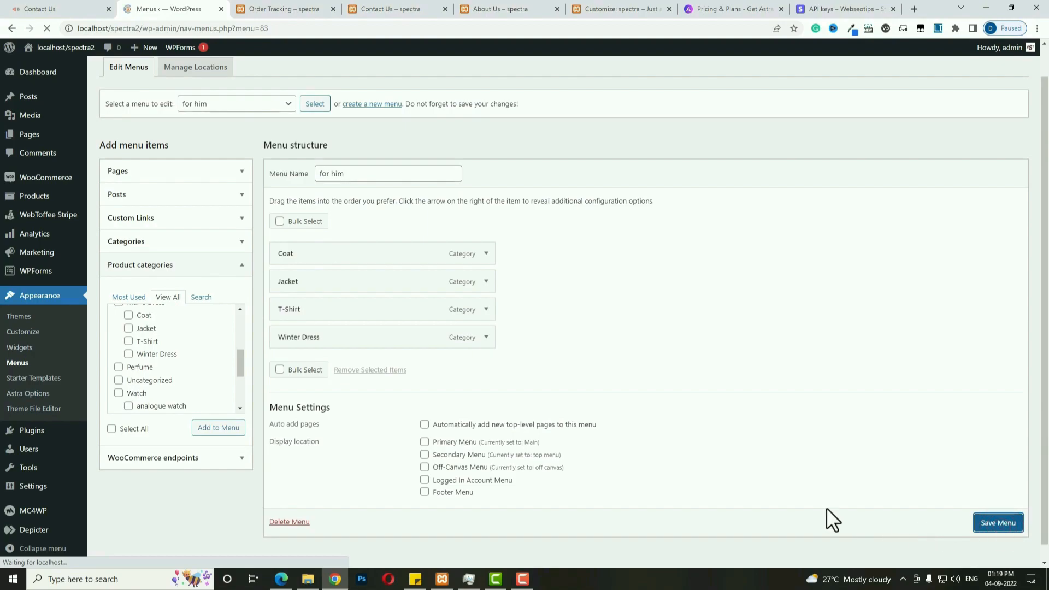
left_click(375, 171)
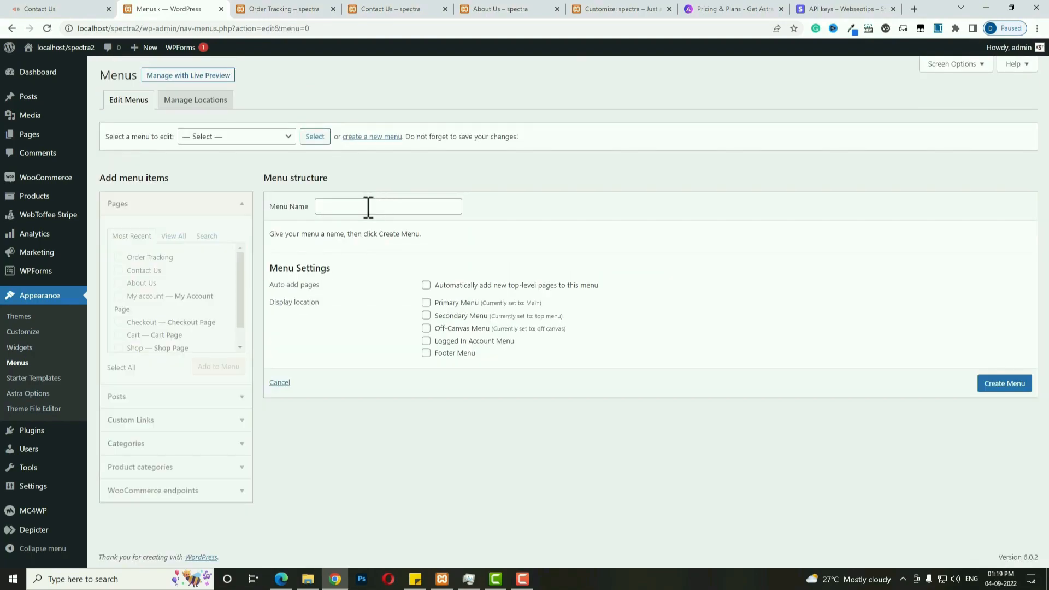
Create a new menu named 'for her' and list all product categories.
left_click(368, 207)
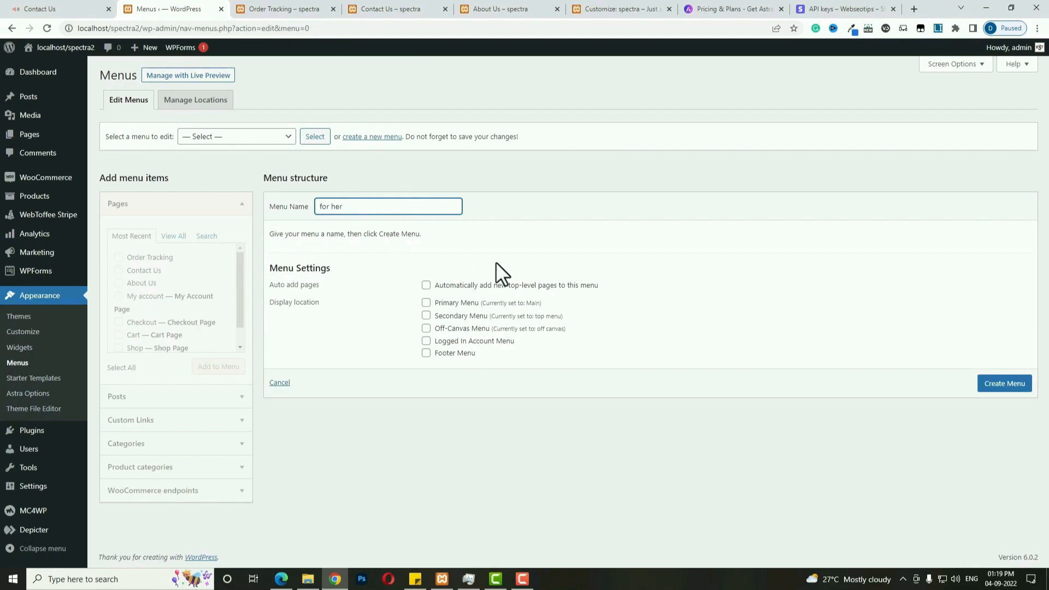
left_click(995, 386)
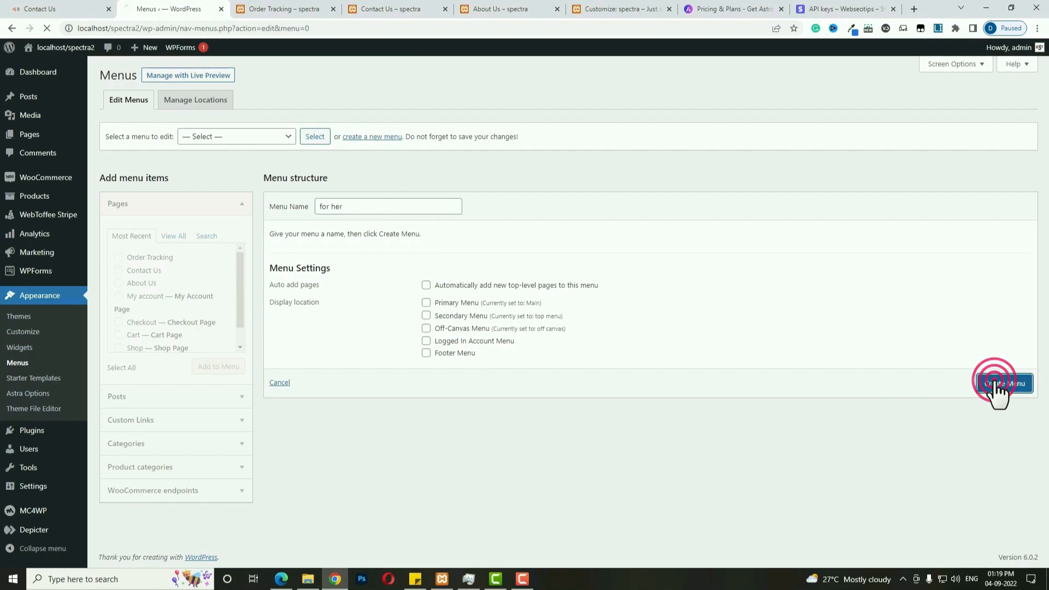
left_click(192, 468)
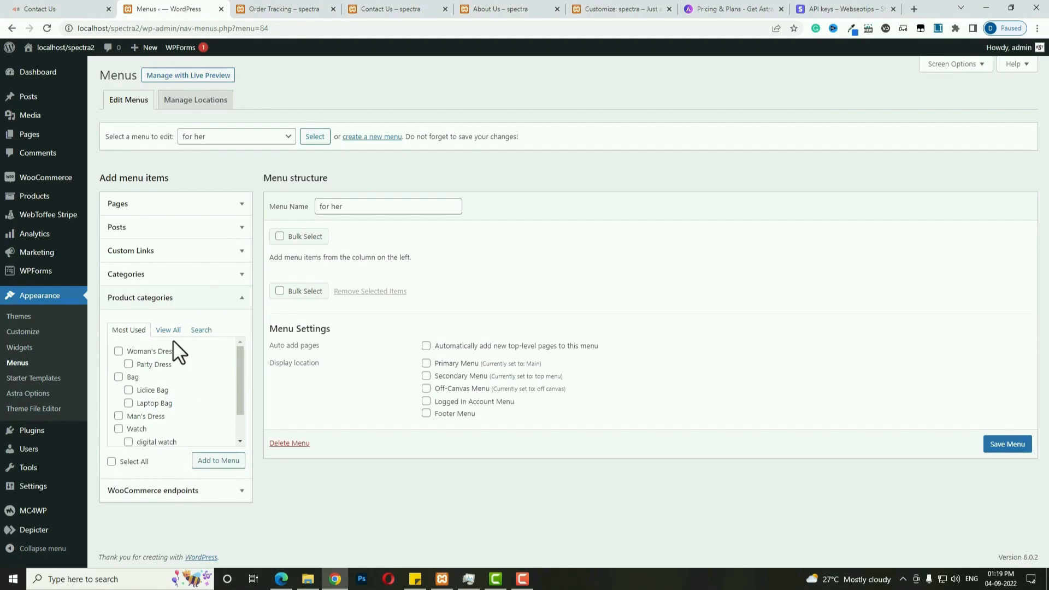
left_click(167, 330)
Add Bikini, Casual Dress, Formal Dress, Party Dress and Winter Dress to for her, then save it.
scroll(166, 392, "down", 5)
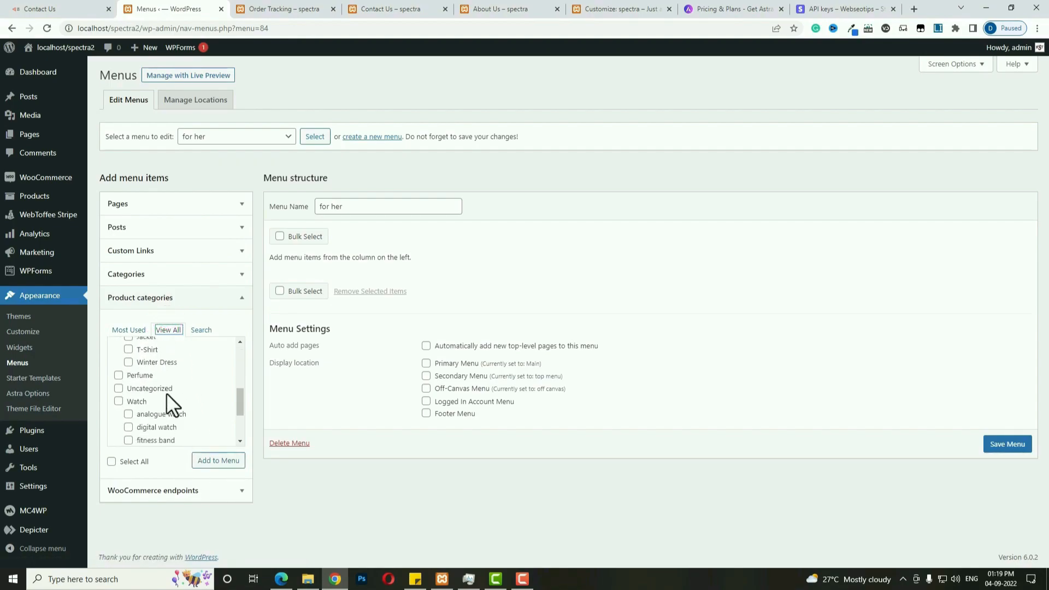
left_click(127, 381)
left_click(128, 394)
left_click(128, 407)
left_click(128, 420)
left_click(128, 432)
left_click(218, 461)
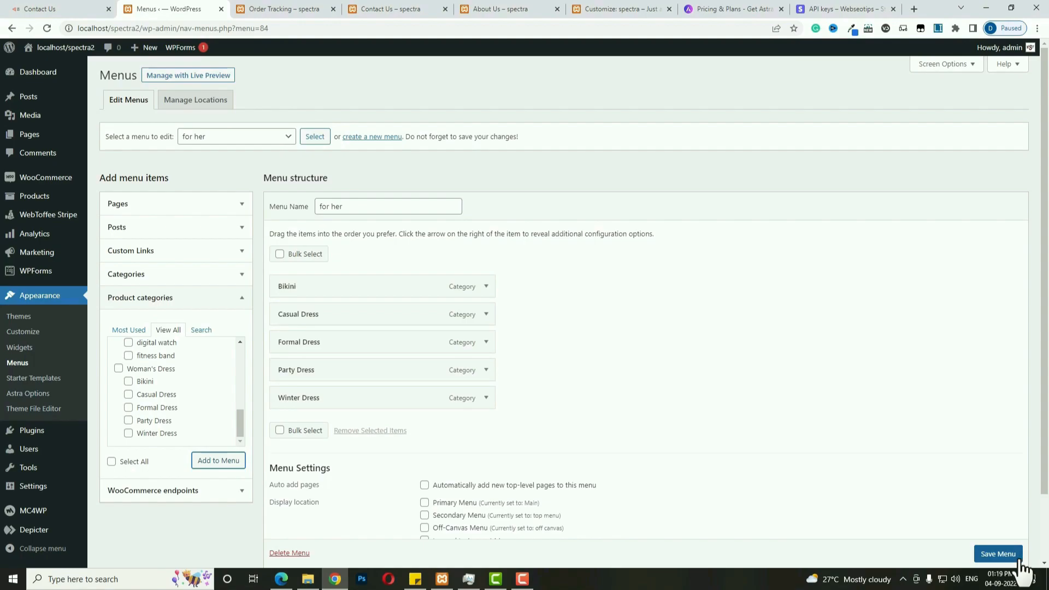
left_click(1005, 554)
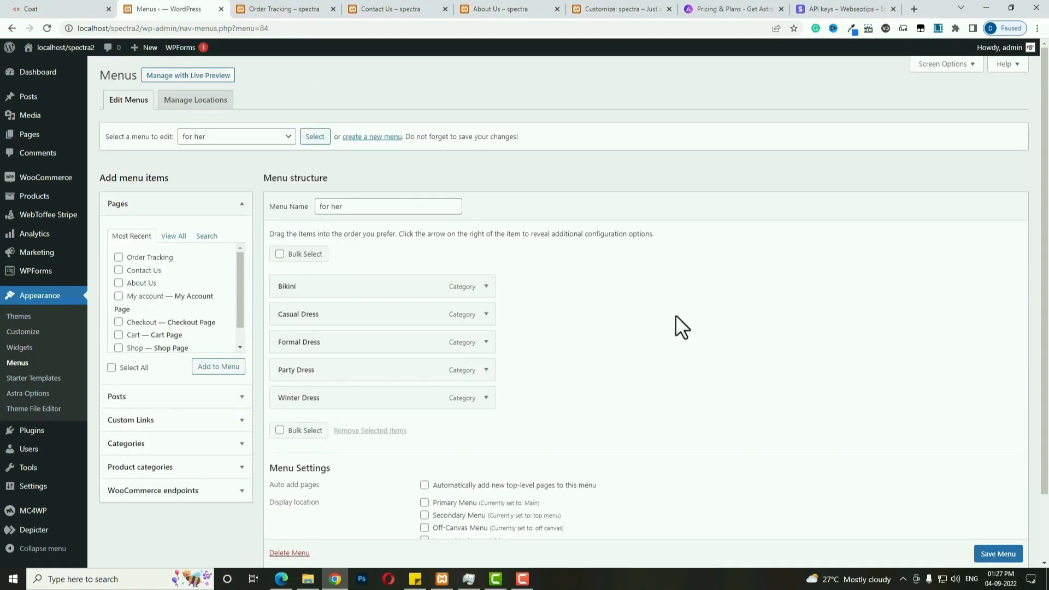
Open the MC4WP API settings, then sign in to mailchimp.com in a new tab.
left_click(36, 511)
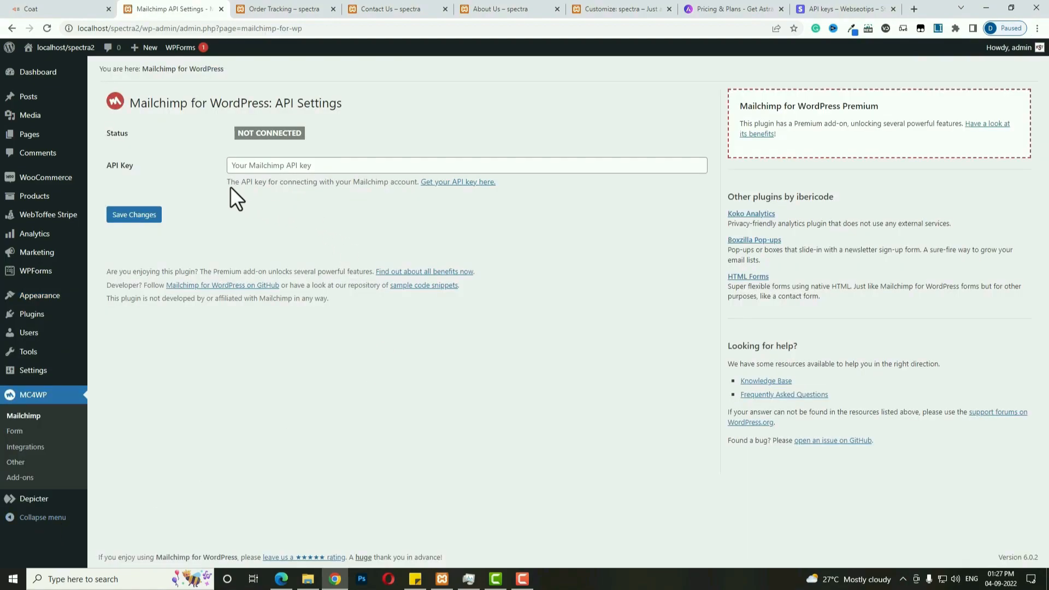
double_click(914, 9)
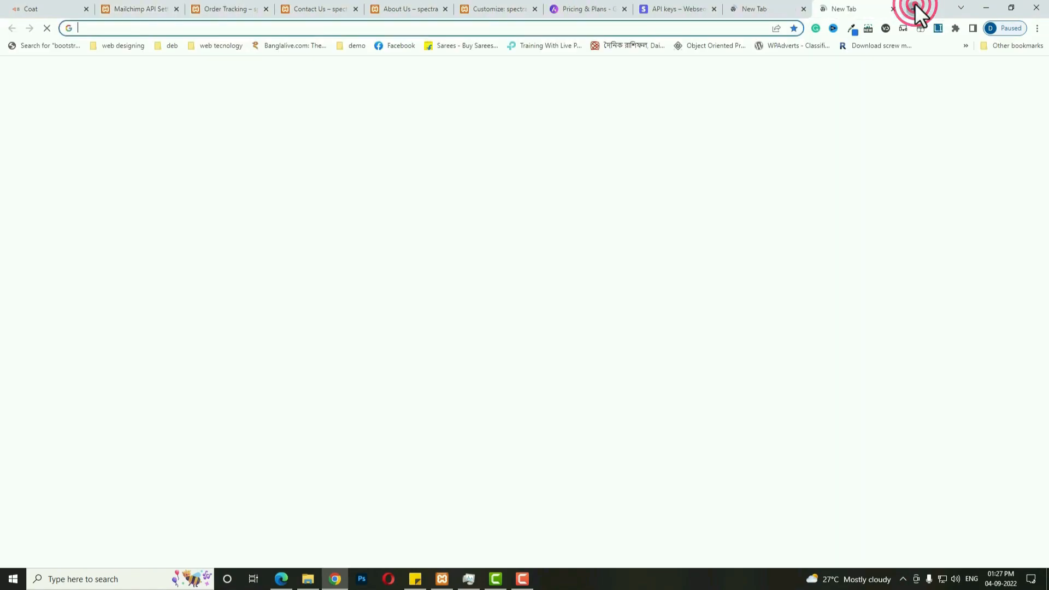
left_click(741, 28)
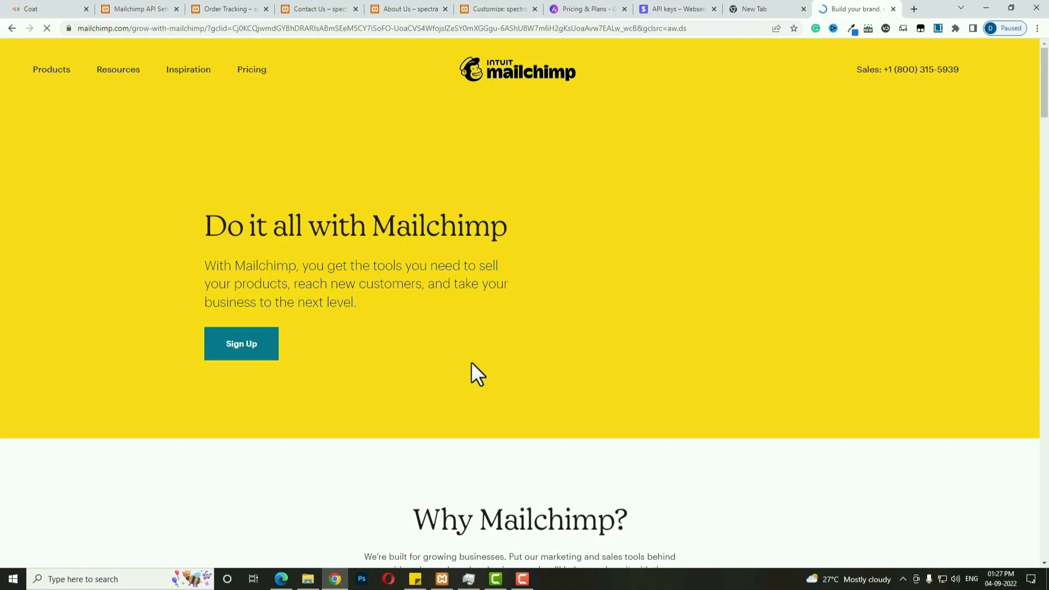
left_click(907, 71)
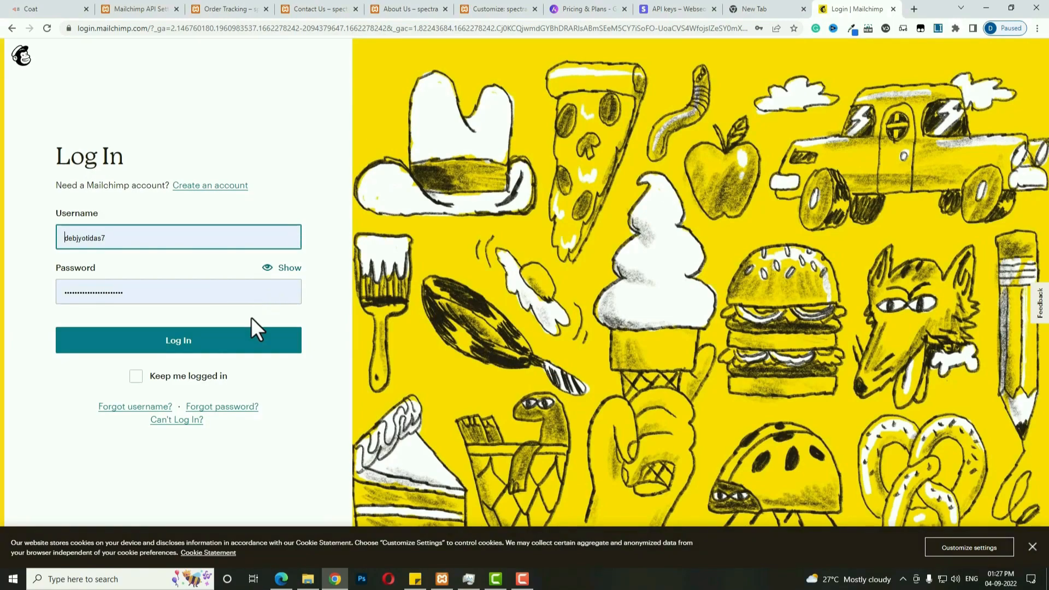
left_click(247, 340)
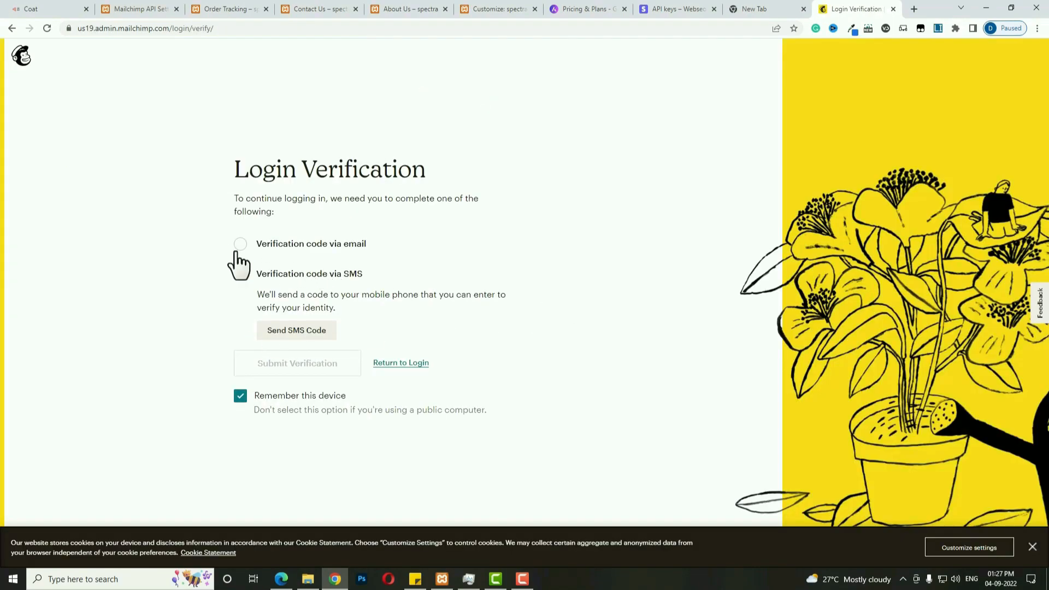
Complete Mailchimp's login verification with the code sent by email.
left_click(241, 245)
left_click(321, 309)
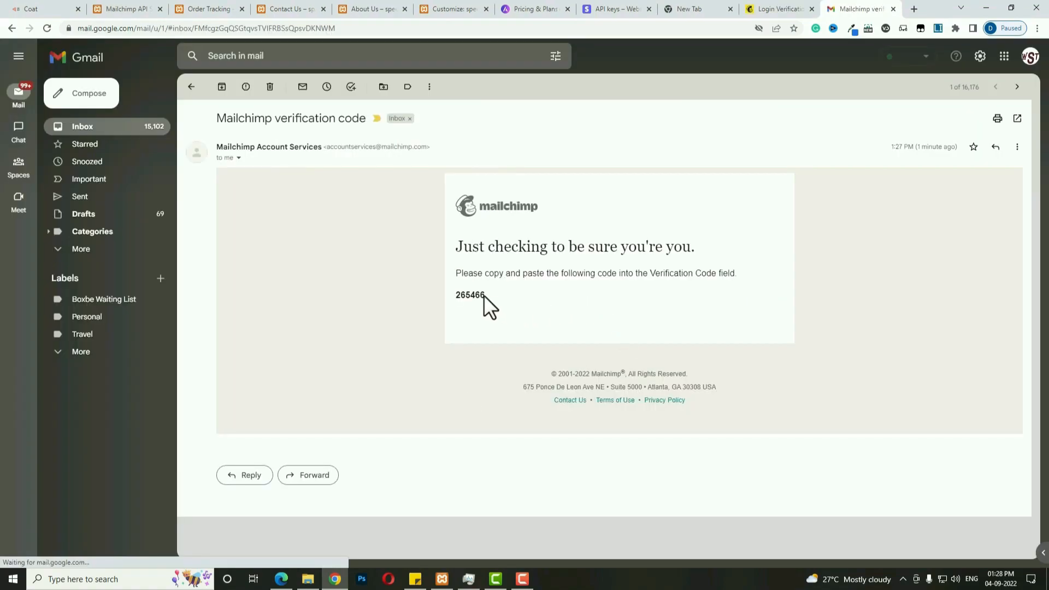
double_click(473, 294)
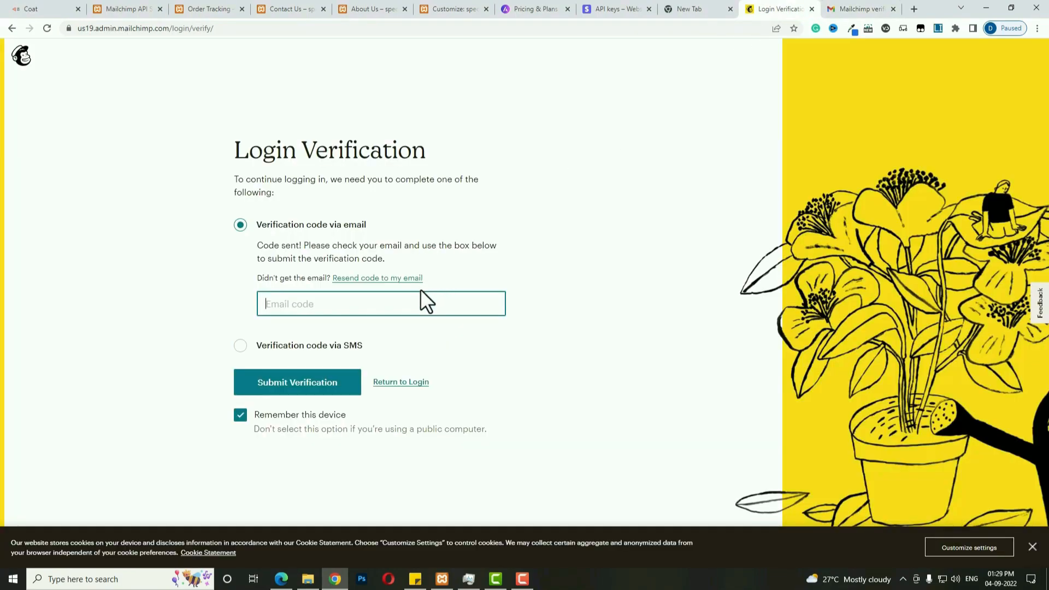
left_click(329, 386)
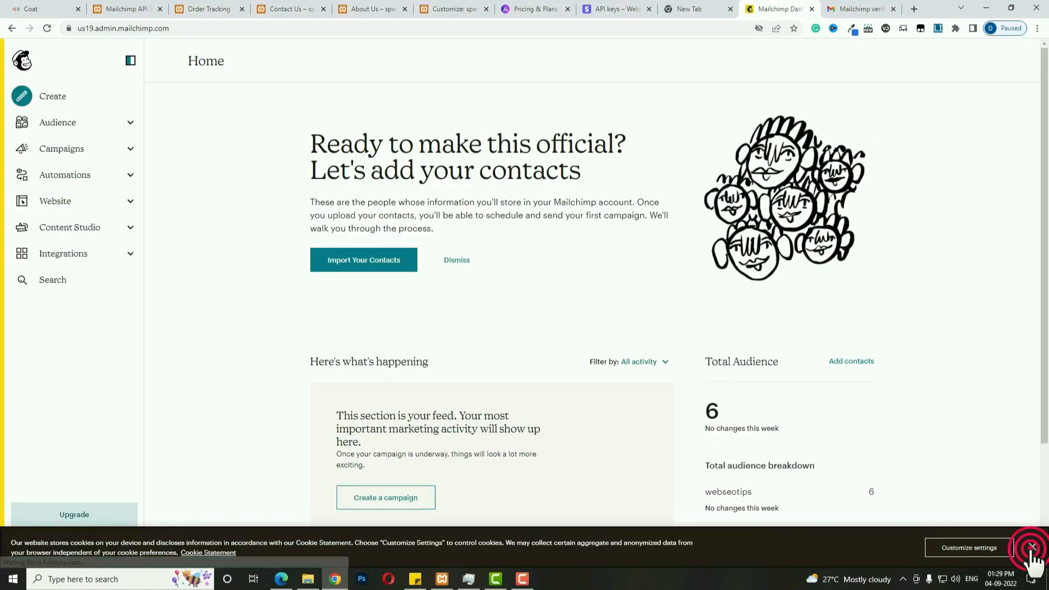
Go to Account & billing > Extras > API keys and copy the existing API key.
left_click(20, 543)
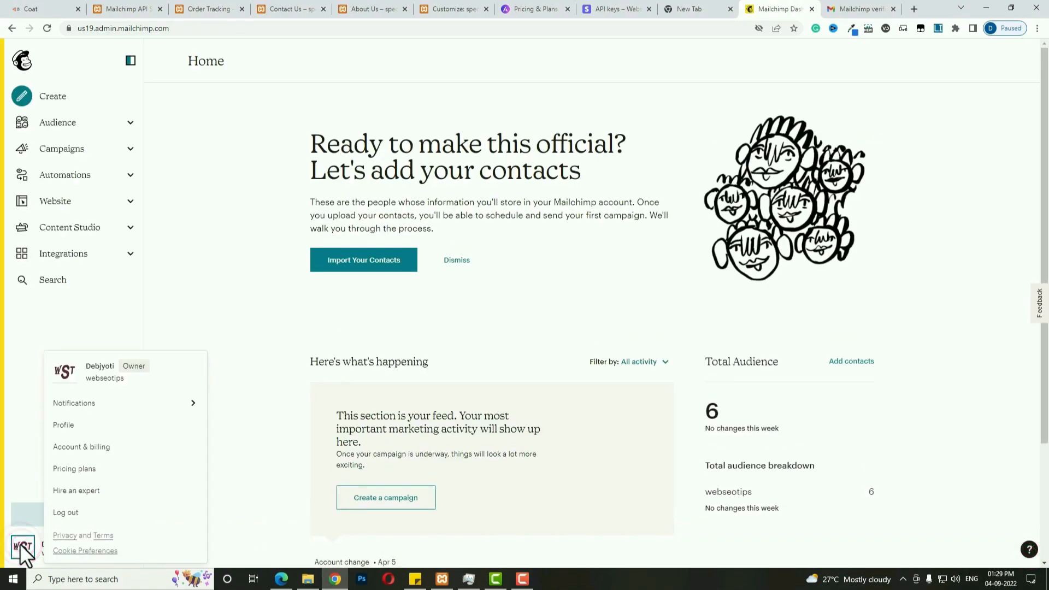
left_click(122, 447)
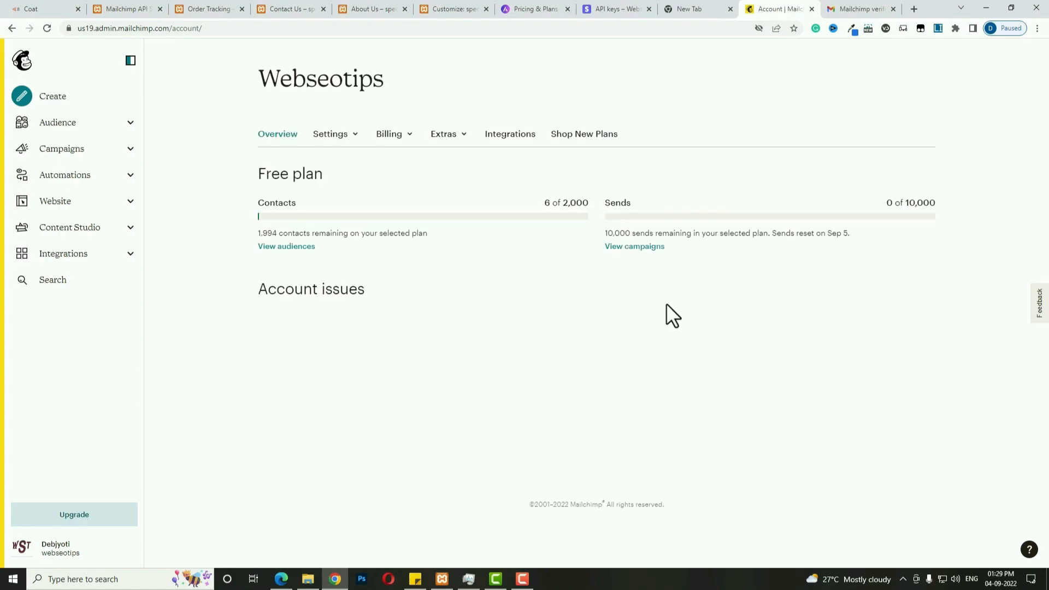
left_click(440, 133)
left_click(445, 187)
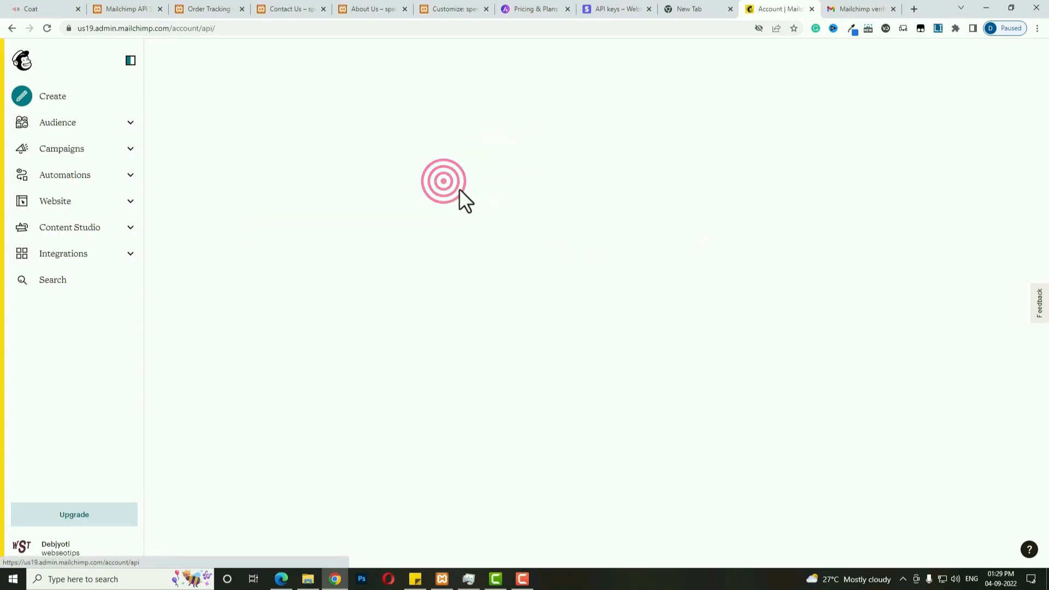
left_click(683, 461)
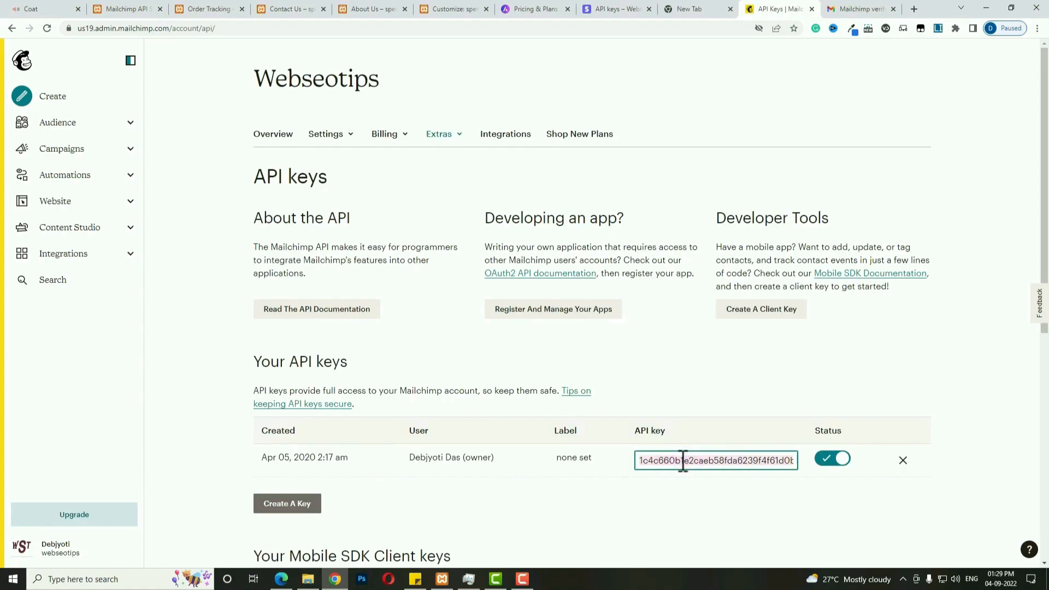
left_click(115, 5)
Paste the Mailchimp API key into MC4WP settings and save to connect the account.
left_click(251, 165)
key("ctrl+v")
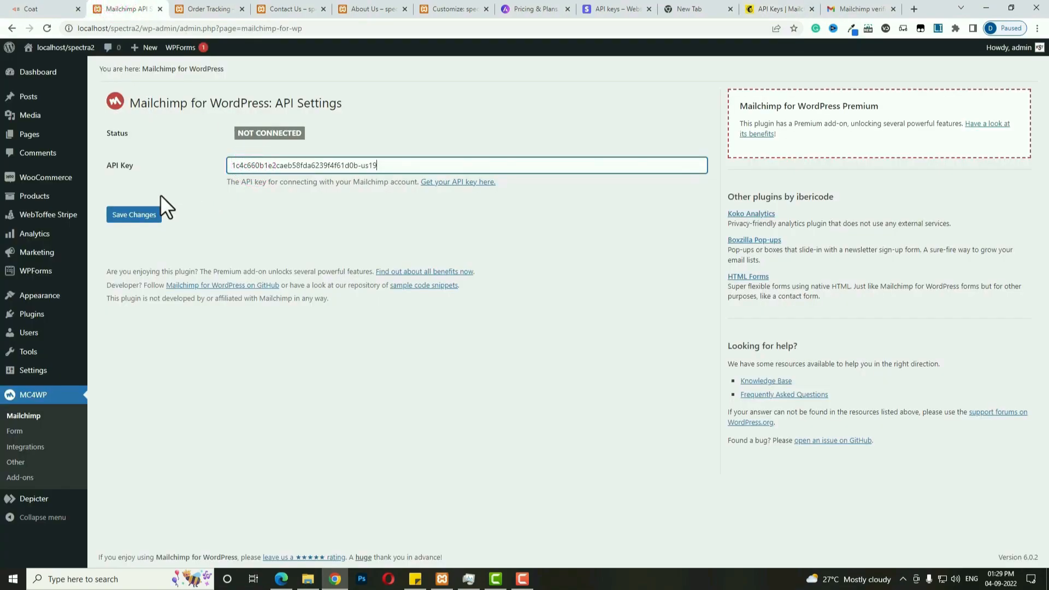
left_click(130, 216)
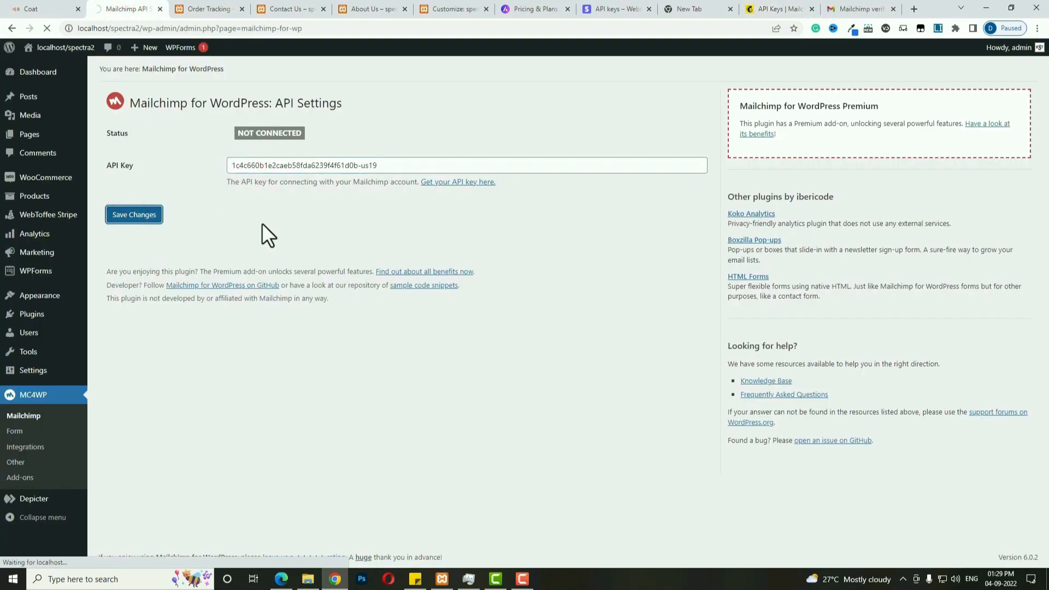
Add a new sign-up form, strip the <p> and <label> markup, and save it.
left_click(15, 432)
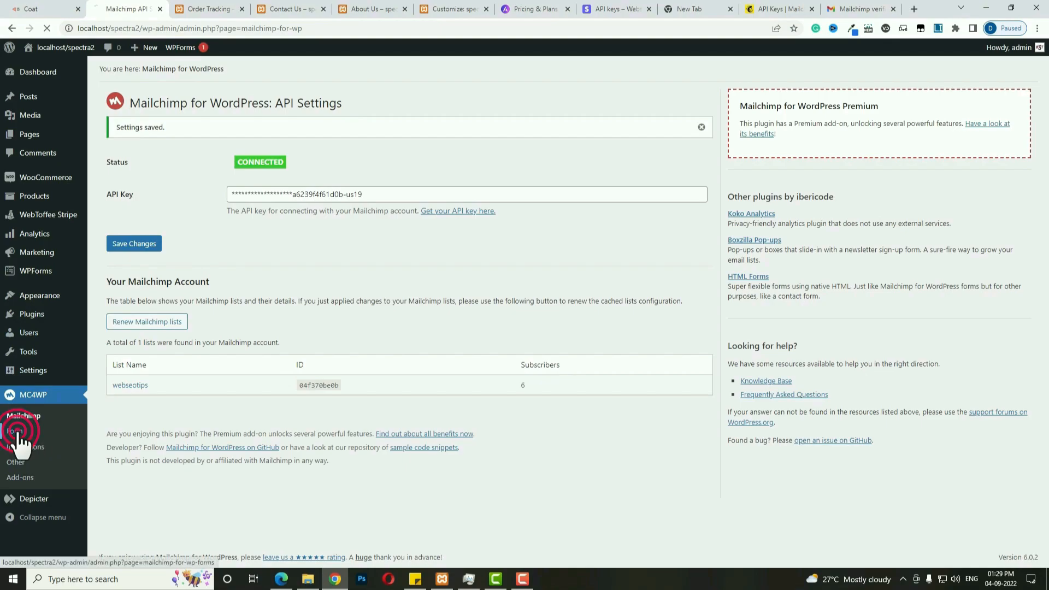
left_click(149, 202)
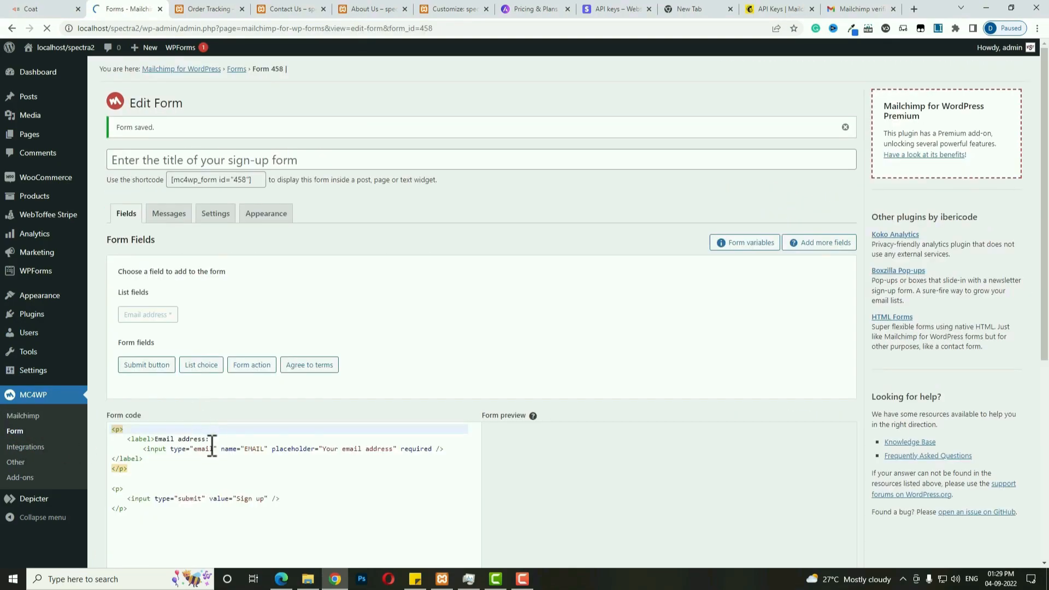
left_click_drag(214, 440, 94, 425)
key("BackSpace")
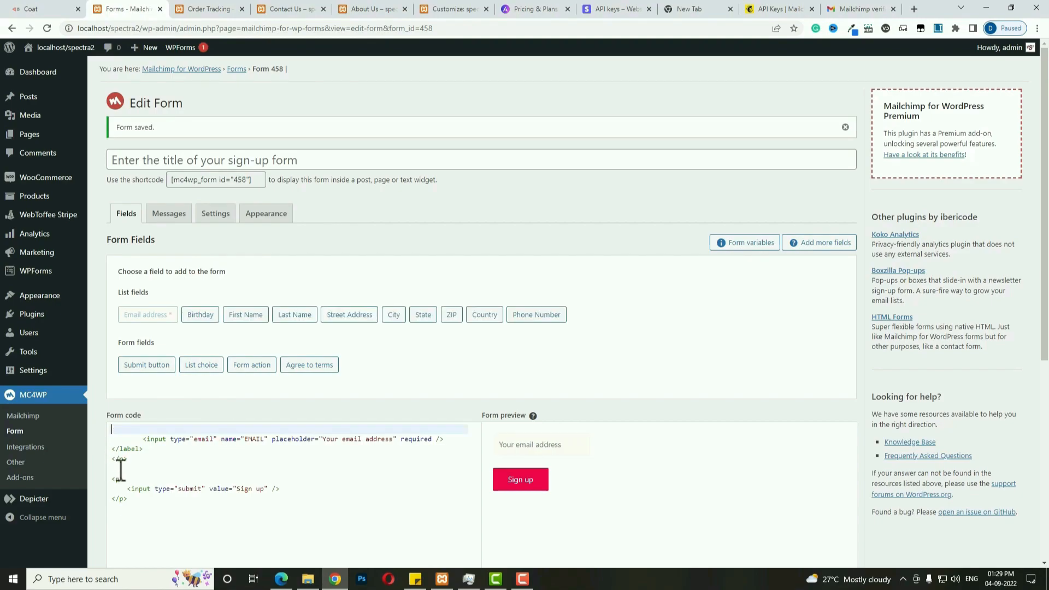
left_click_drag(131, 460, 98, 479)
key("BackSpace")
key("BackSpace")
key("BackSpace")
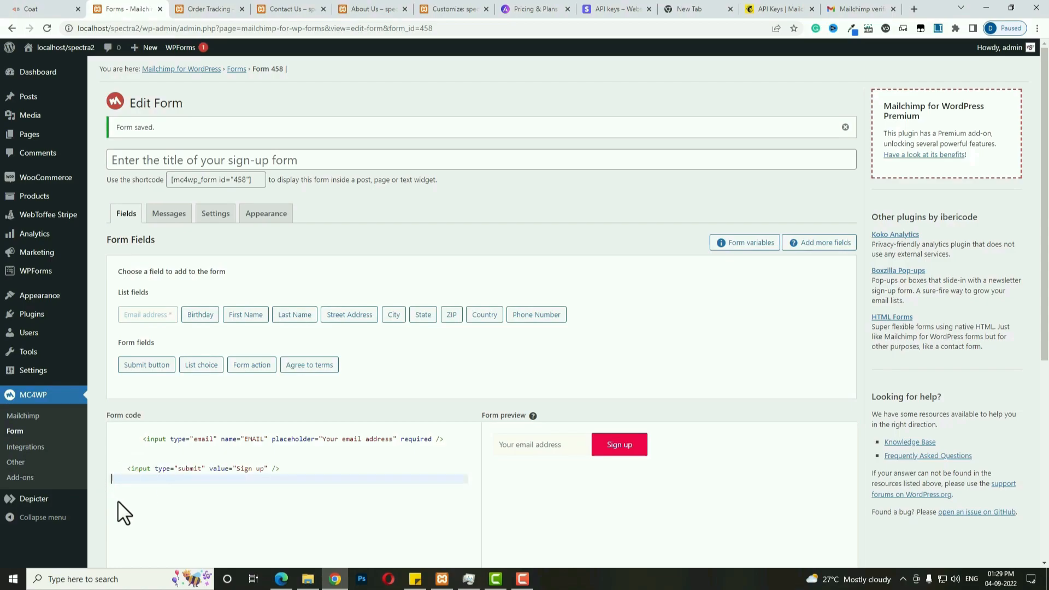
scroll(113, 498, "down", 5)
left_click(137, 450)
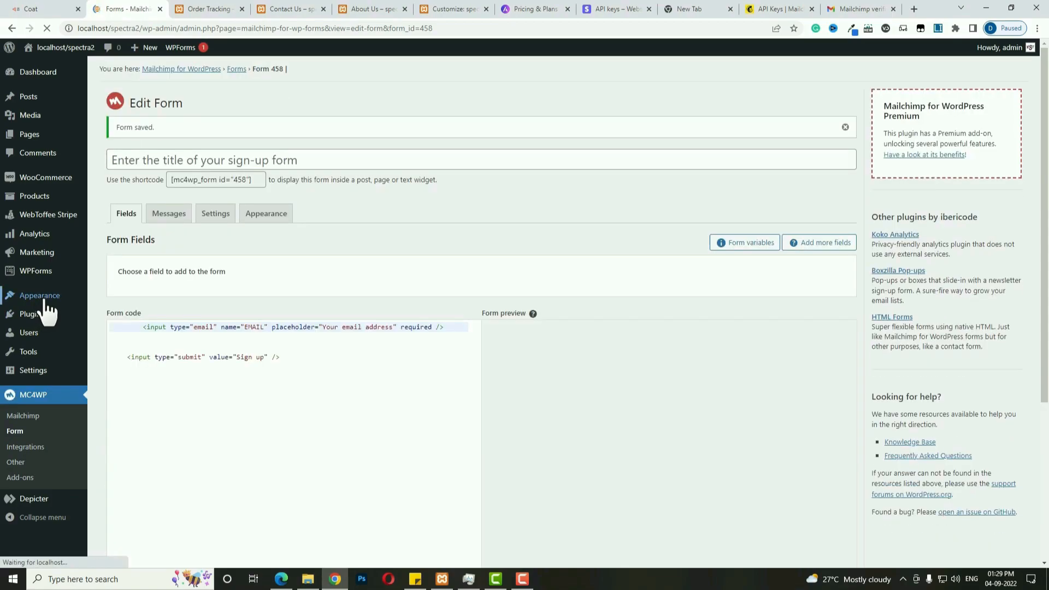
Set the Above Footer row to a 2-column layout in the Customizer's footer builder.
mouse_move(46, 308)
left_click(105, 311)
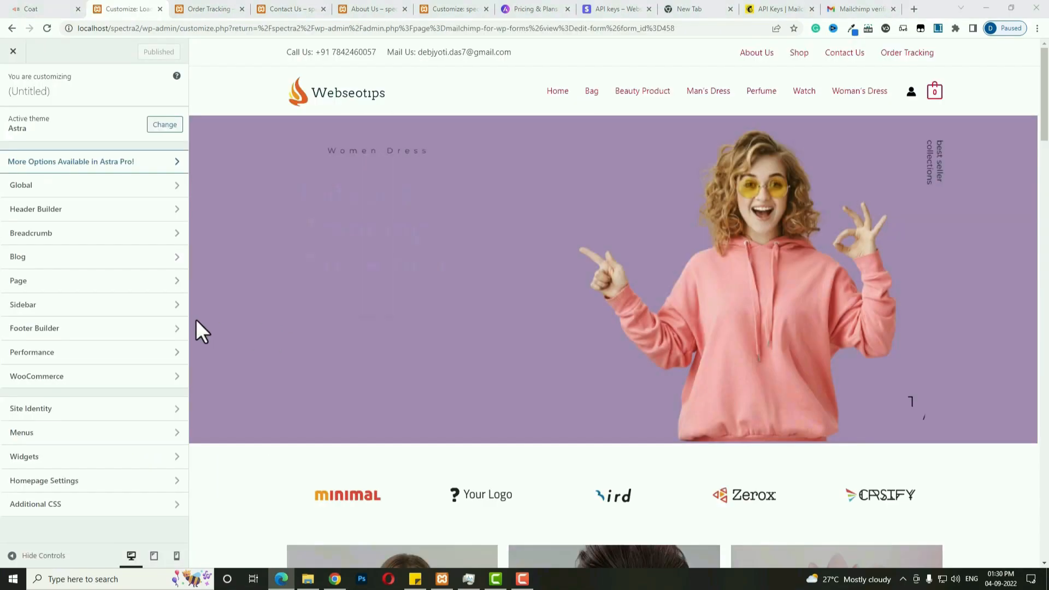
left_click(101, 340)
left_click(213, 438)
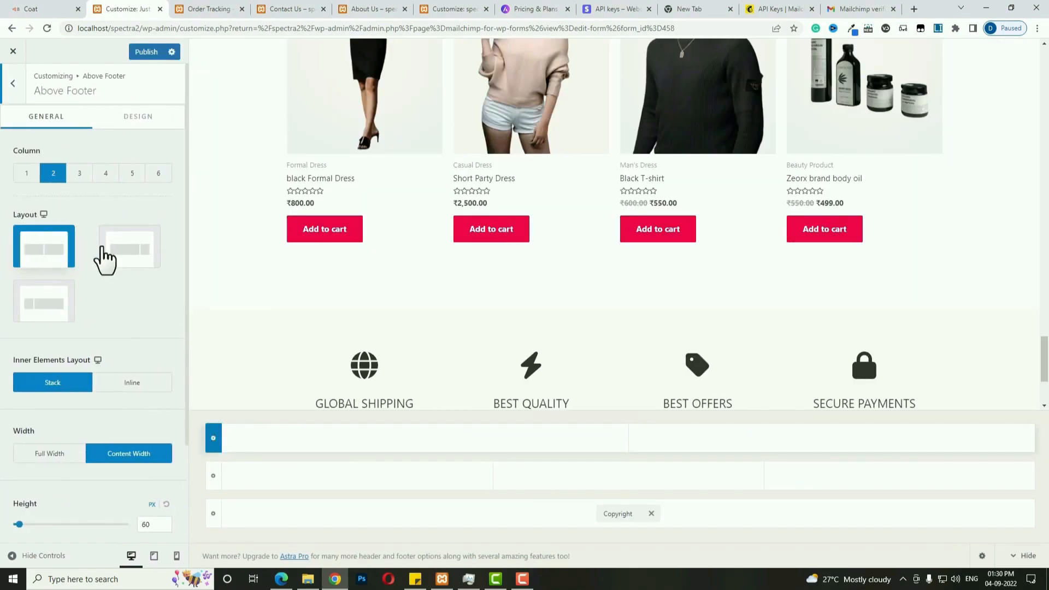
left_click(130, 261)
left_click(492, 440)
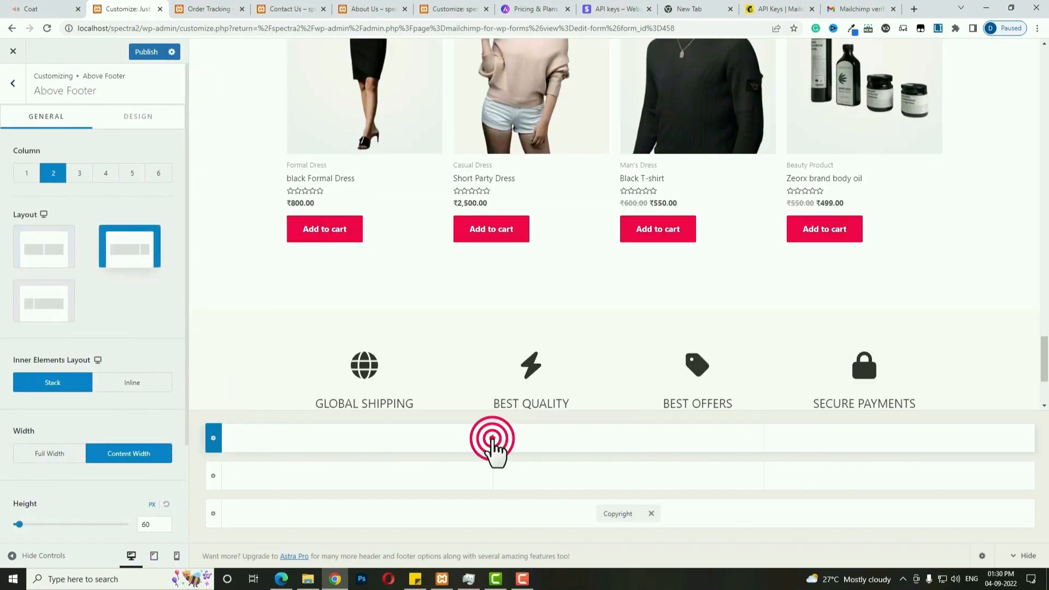
Add HTML 1 to the top row holding the left-aligned 70% off sale message.
left_click(257, 303)
left_click(476, 440)
left_click(149, 288)
key("ctrl+a")
type("SALE UP TO 70% OFF FOR ALL CLOTHES & FASHION ITEMS, ON ALL BRANDS.")
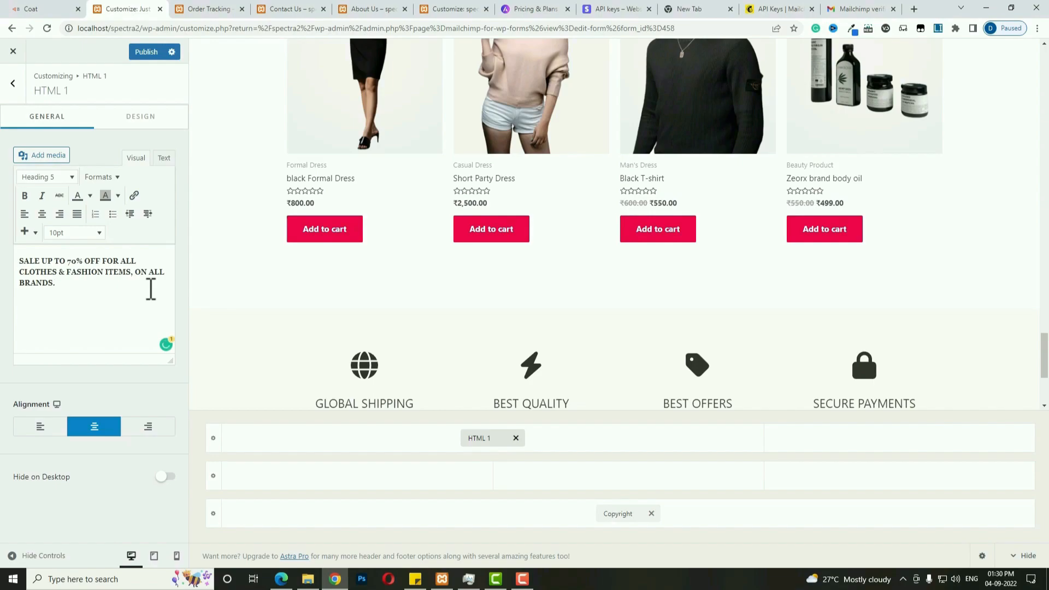
left_click(42, 425)
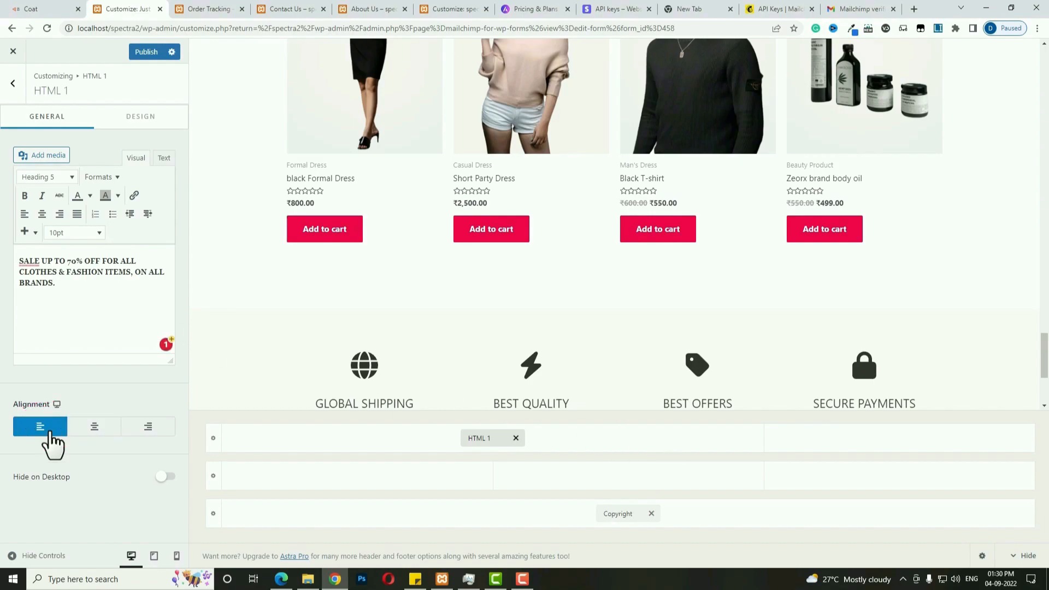
Add Widget 1 with an untitled Mailchimp Sign-Up Form block to the right column and publish.
left_click(899, 438)
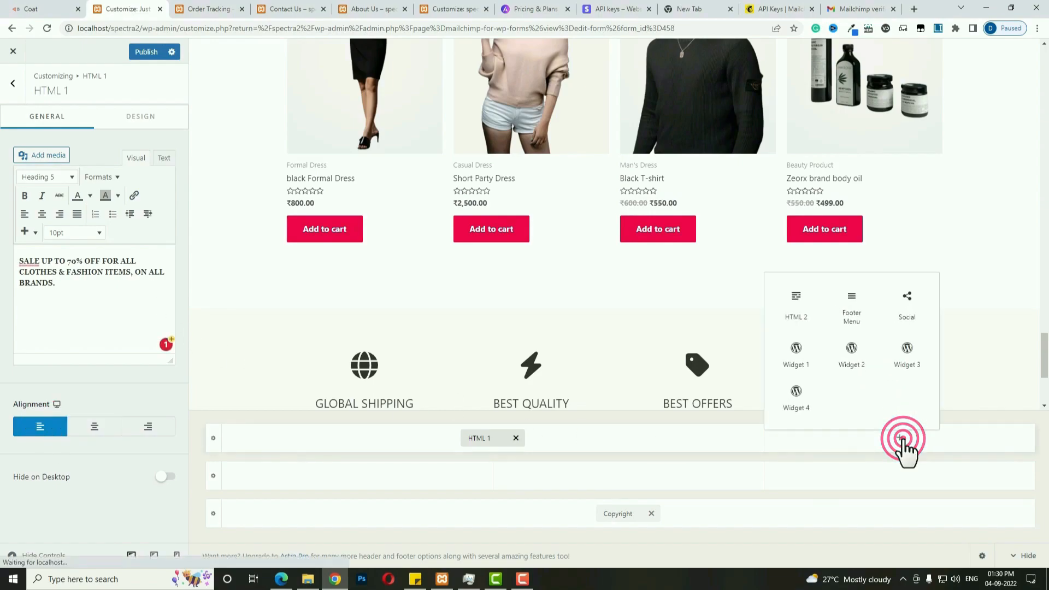
left_click(796, 353)
left_click(878, 438)
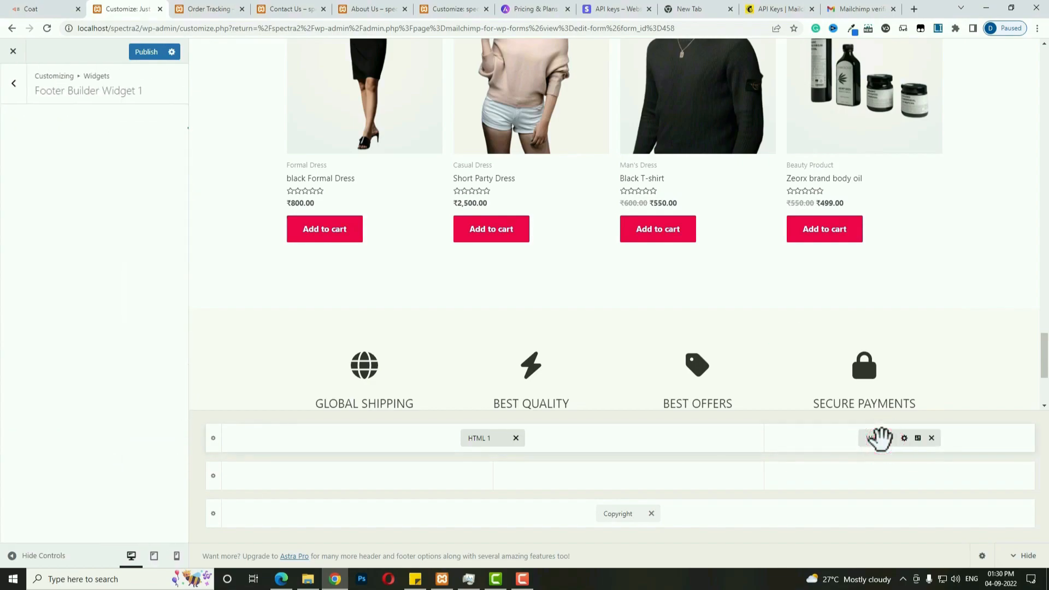
left_click(101, 344)
left_click(97, 167)
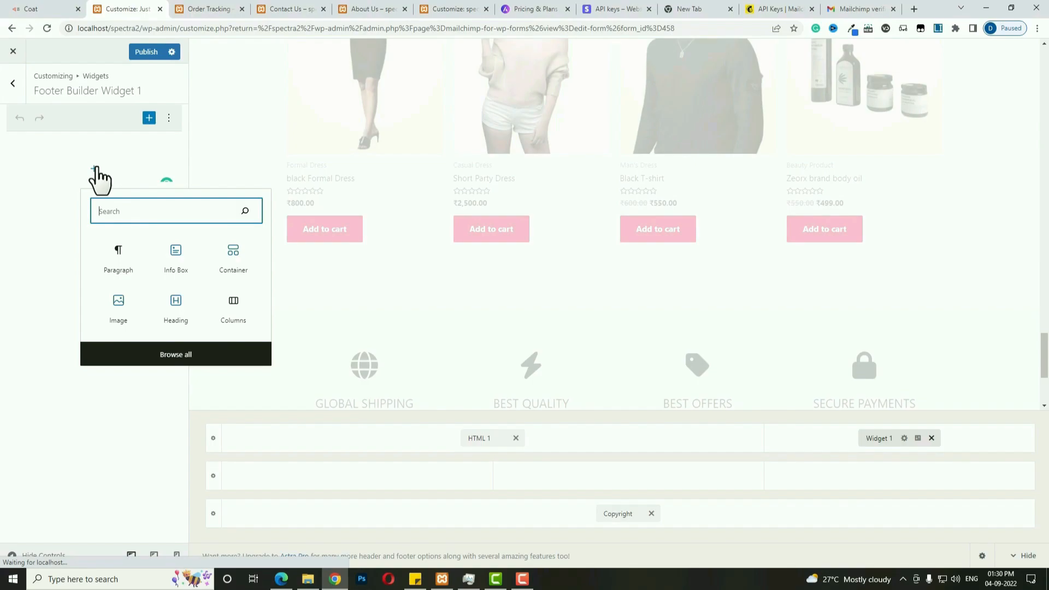
type("mai")
left_click(121, 271)
double_click(76, 240)
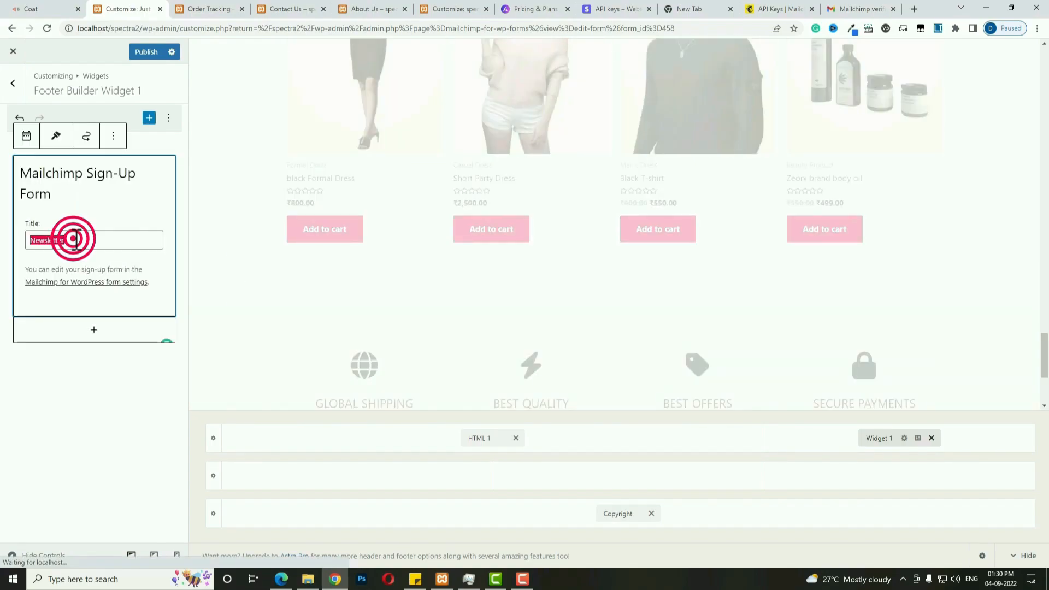
key("BackSpace")
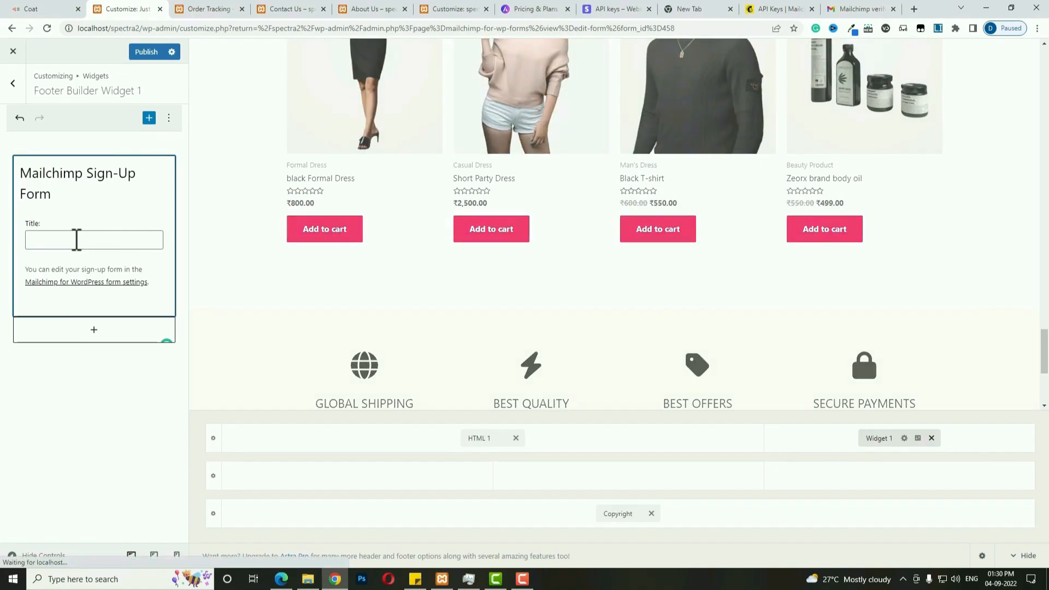
left_click(143, 52)
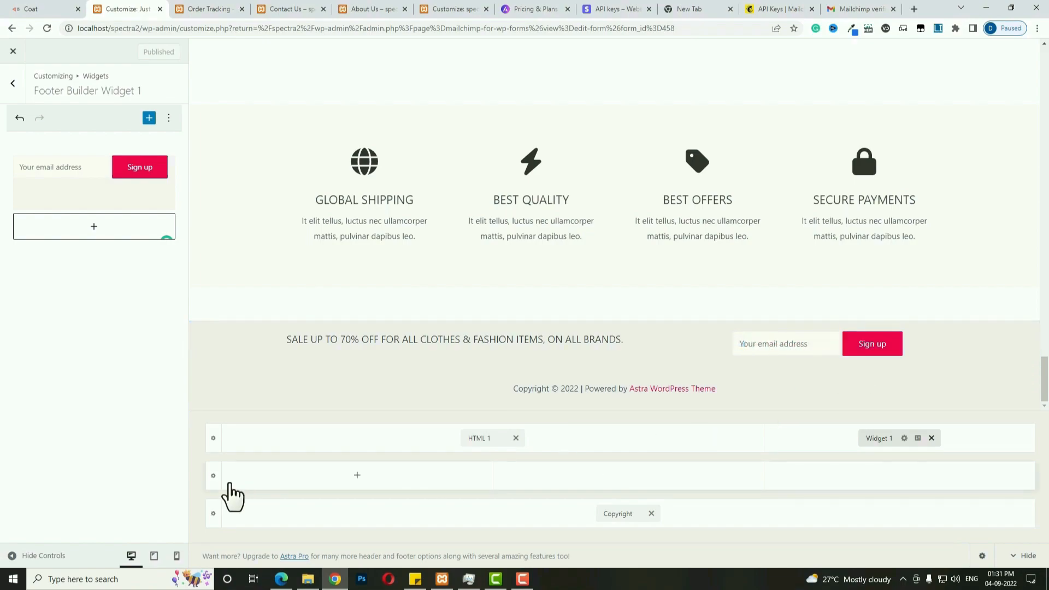
left_click(213, 476)
Set the Primary Footer to 4 columns with layout 2 and add Widget 2 to the first column.
left_click(104, 173)
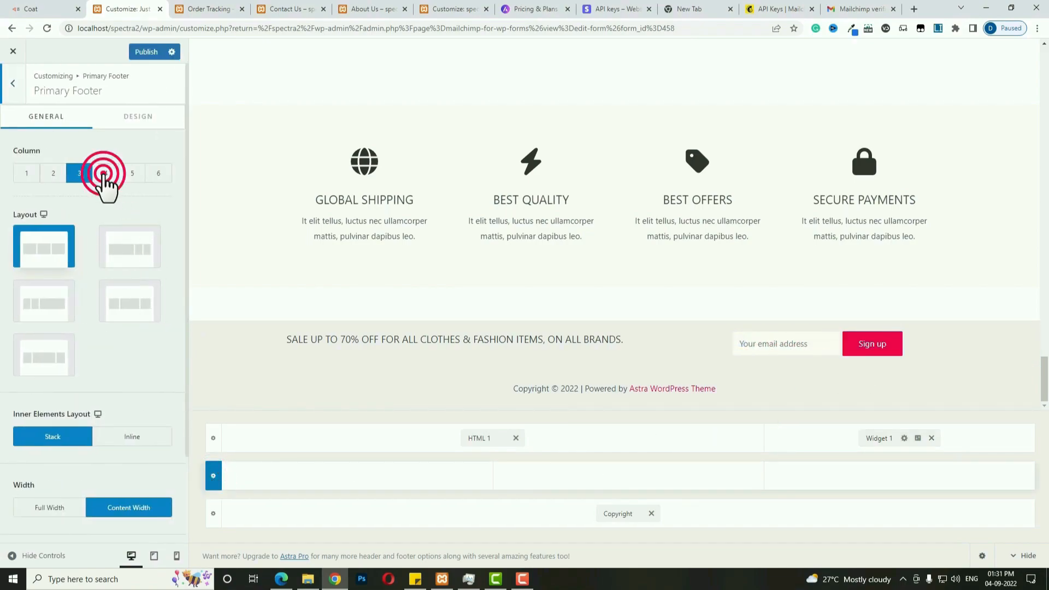
left_click(125, 257)
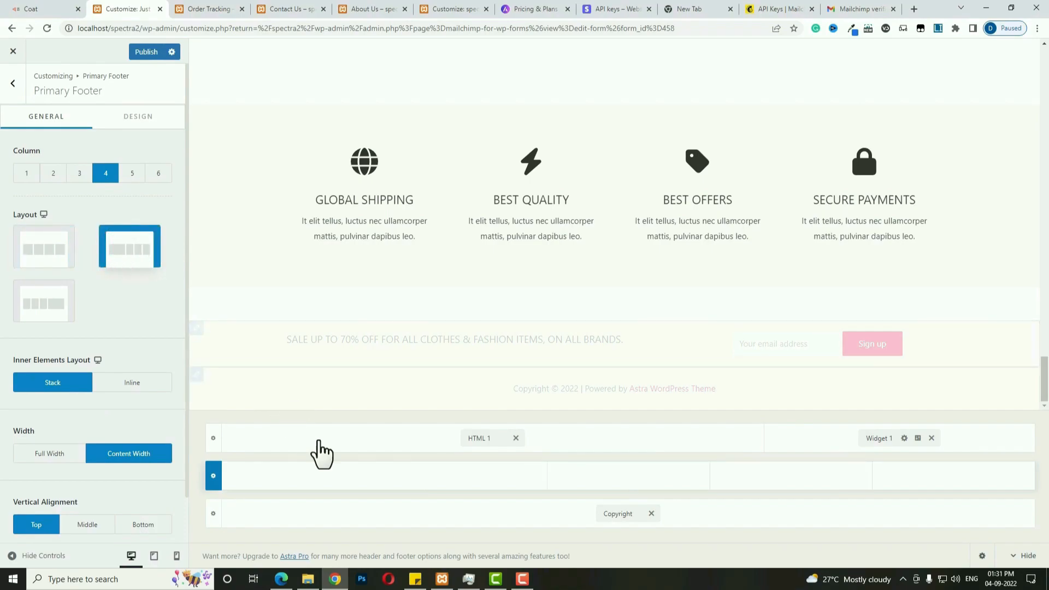
left_click(388, 476)
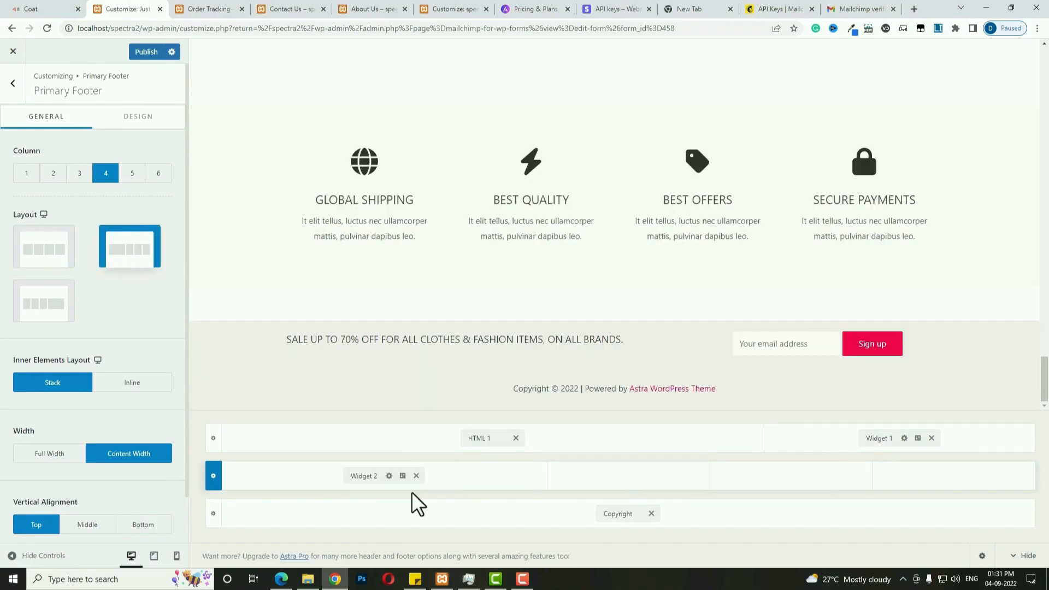
left_click(369, 477)
Insert the Webseotips logo into Widget 2 as an Image block from the media library.
left_click(97, 168)
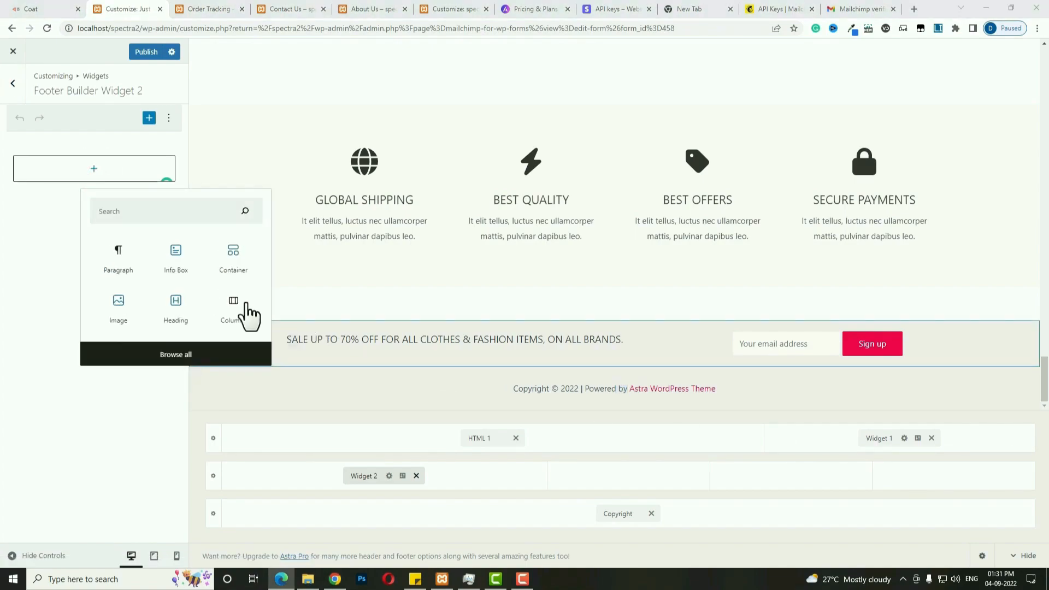
left_click(179, 257)
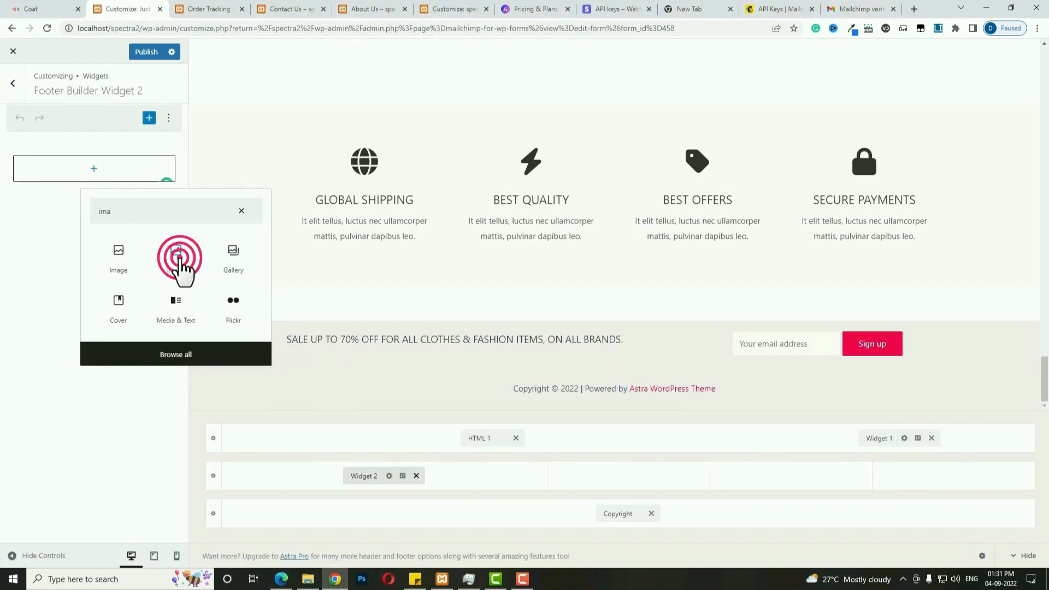
left_click(99, 225)
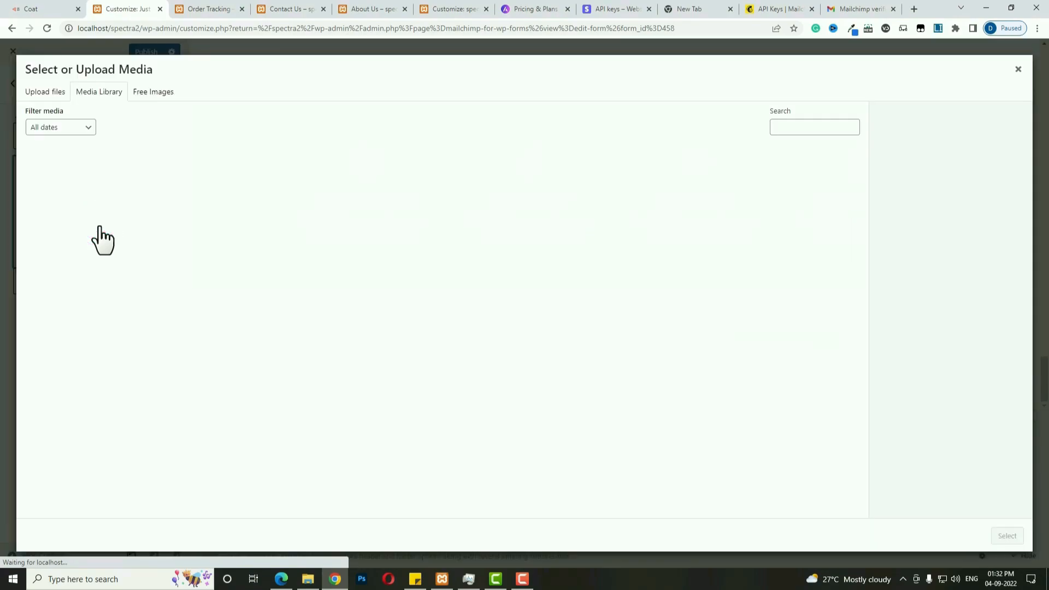
scroll(231, 280, "down", 8)
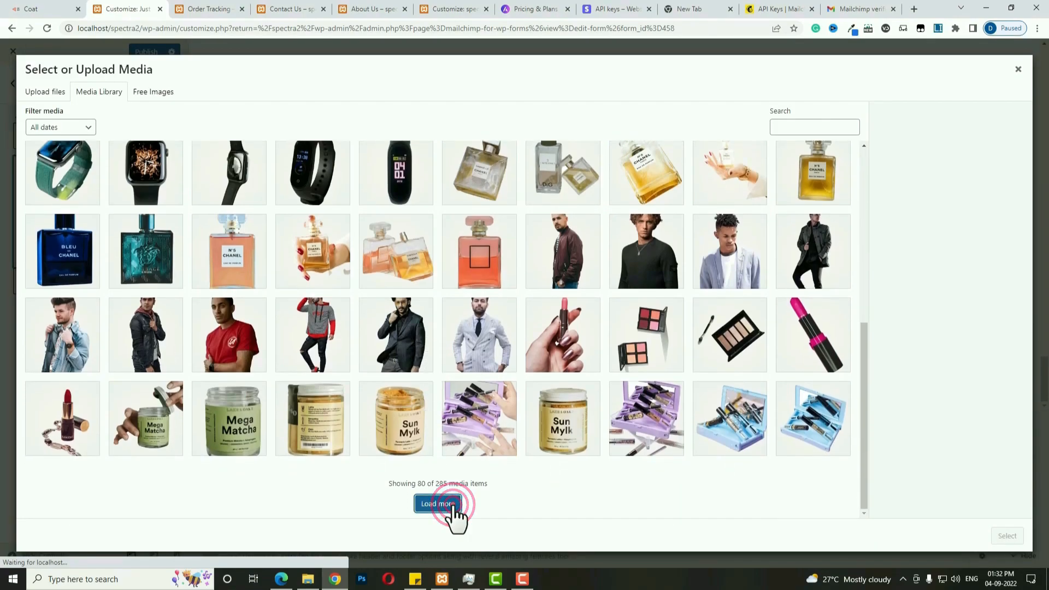
scroll(328, 421, "down", 5)
left_click(309, 383)
left_click(1008, 537)
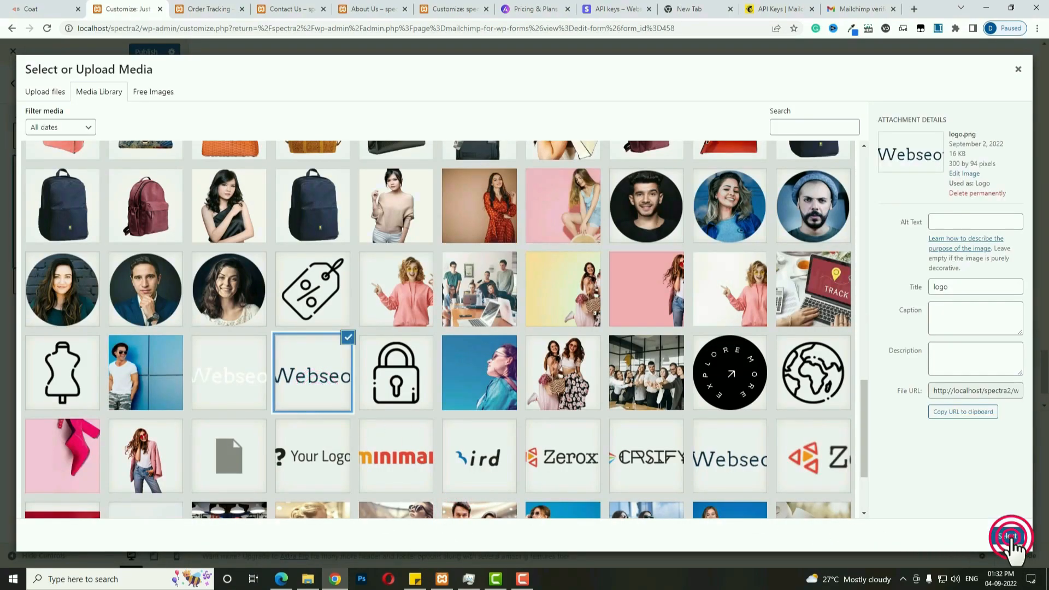
Add a paragraph with the call-us and e-mail contact lines under the logo.
left_click(93, 222)
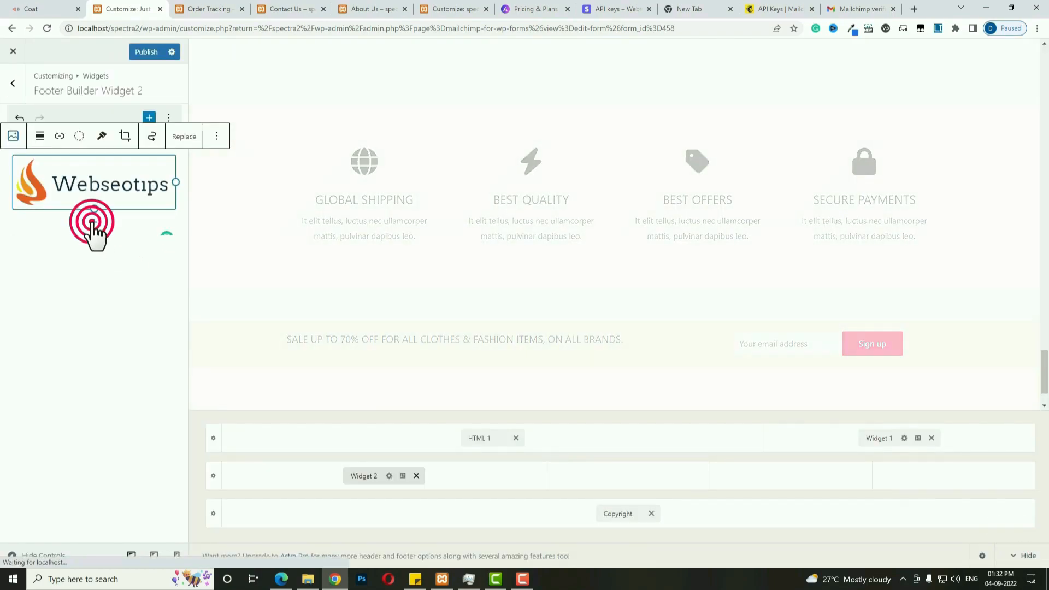
left_click(119, 303)
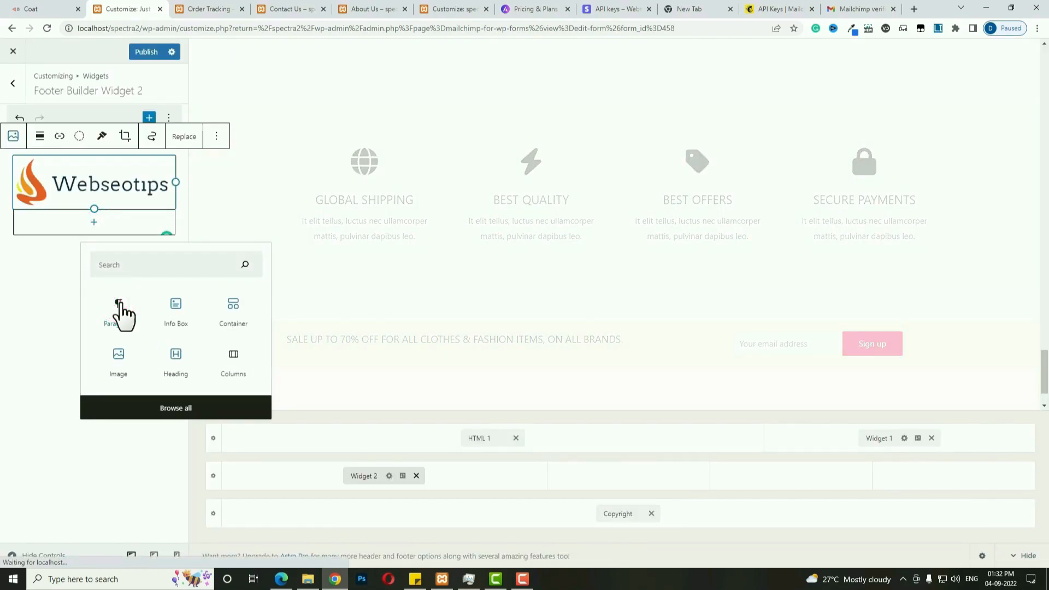
left_click(95, 217)
key("ctrl+v")
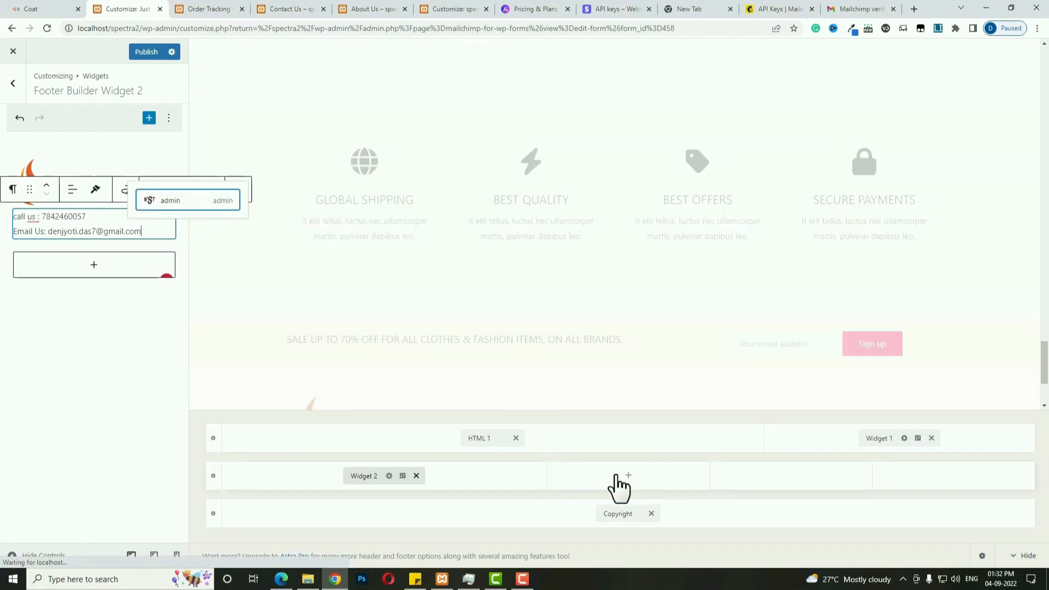
Add Widget 3 to the second footer column.
left_click(617, 476)
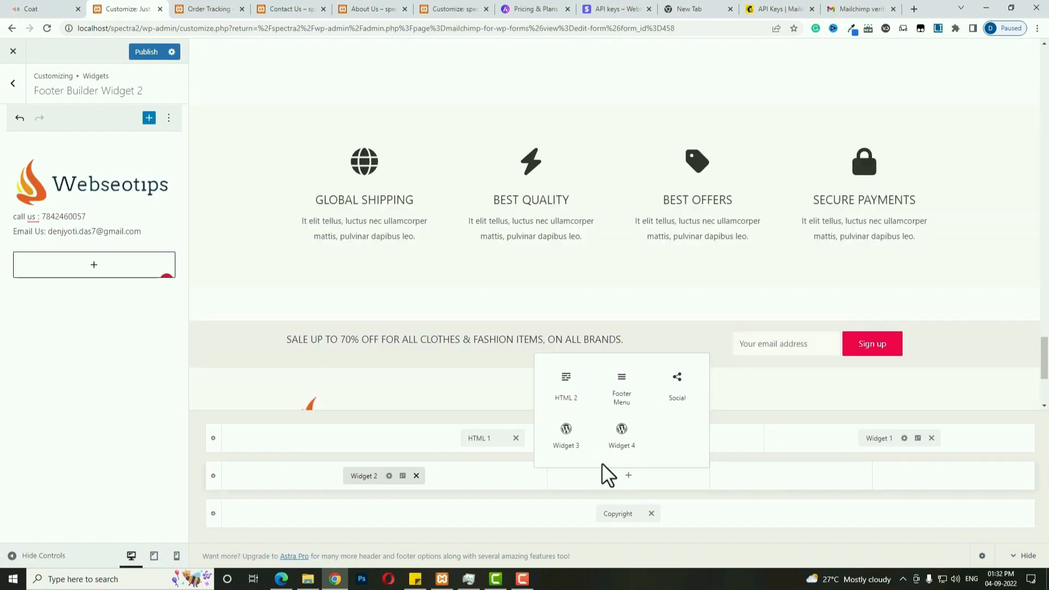
left_click(568, 437)
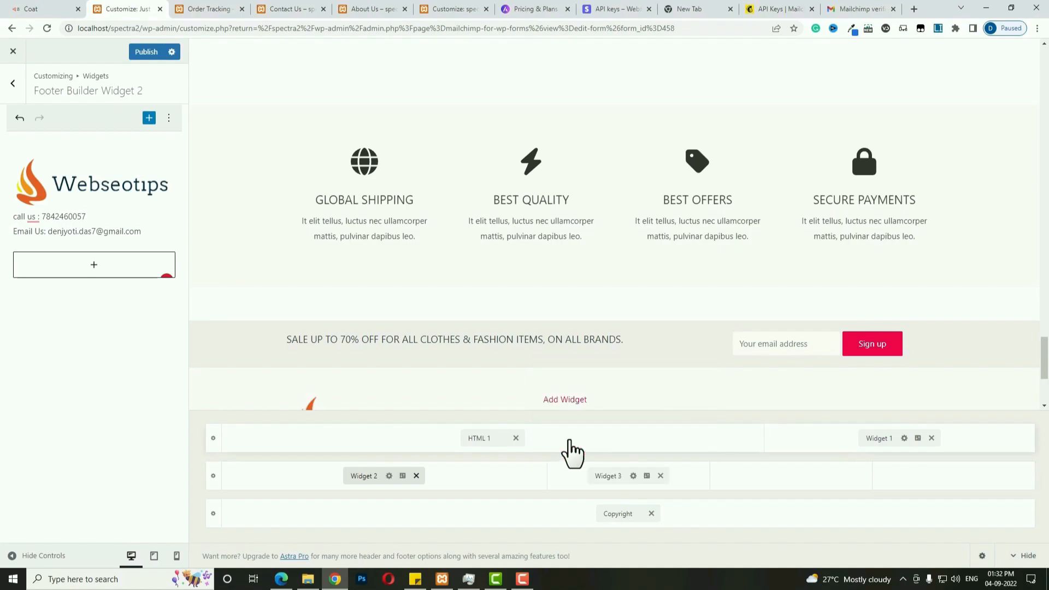
left_click(606, 476)
Give Widget 3 a Navigation Menu block titled 'For MAN' showing the for him menu.
left_click(94, 171)
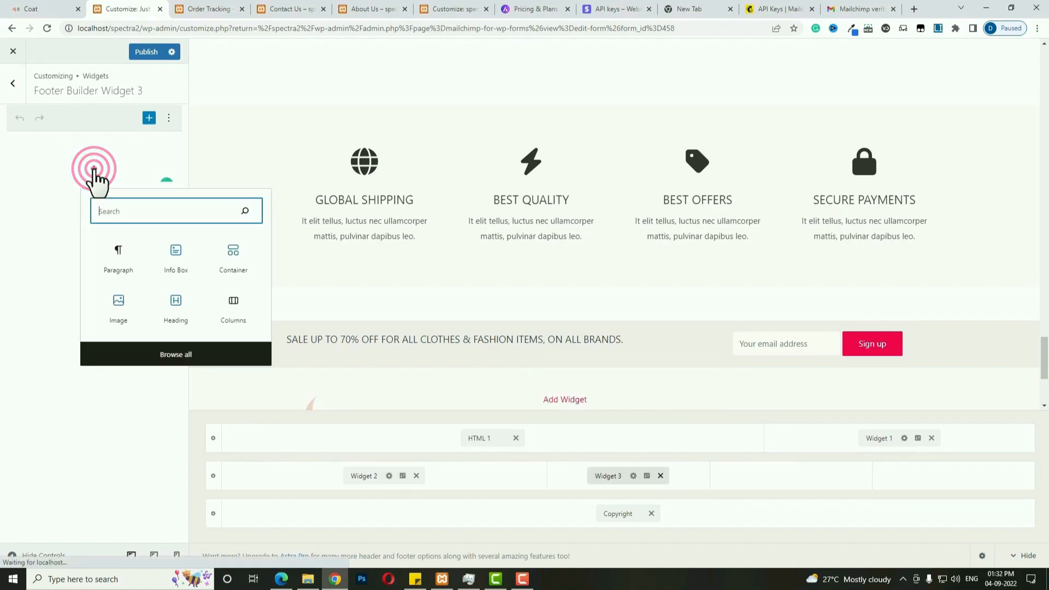
type("me")
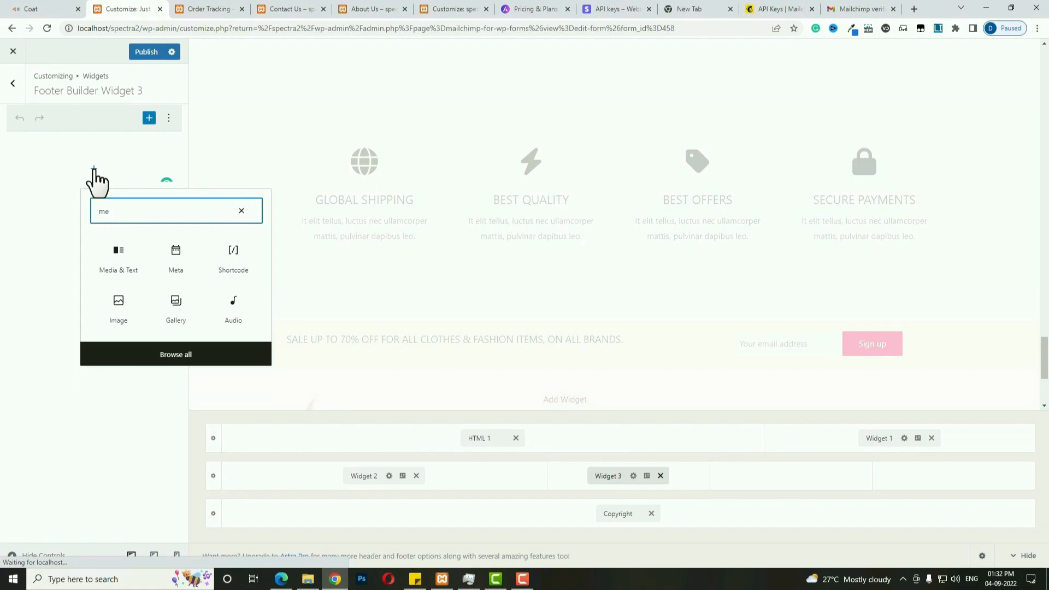
type("nu")
left_click(171, 246)
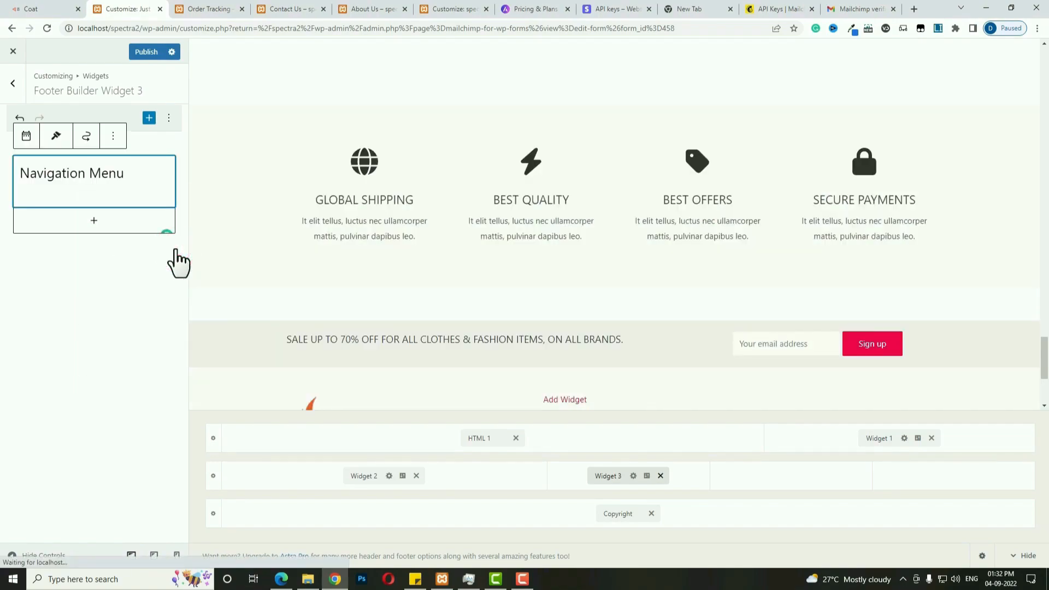
left_click(84, 219)
type("For MAN")
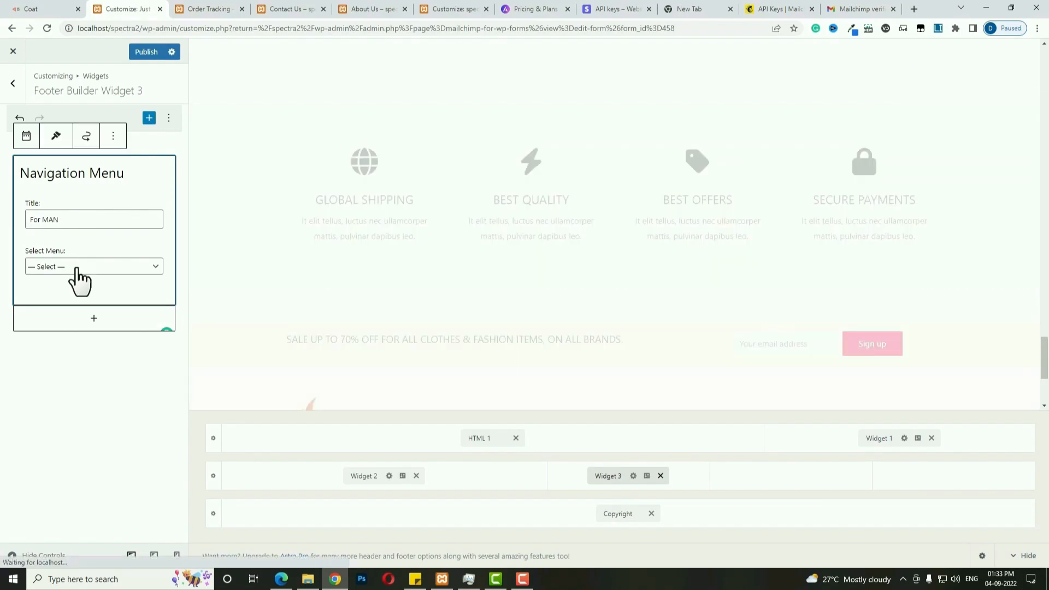
left_click(77, 268)
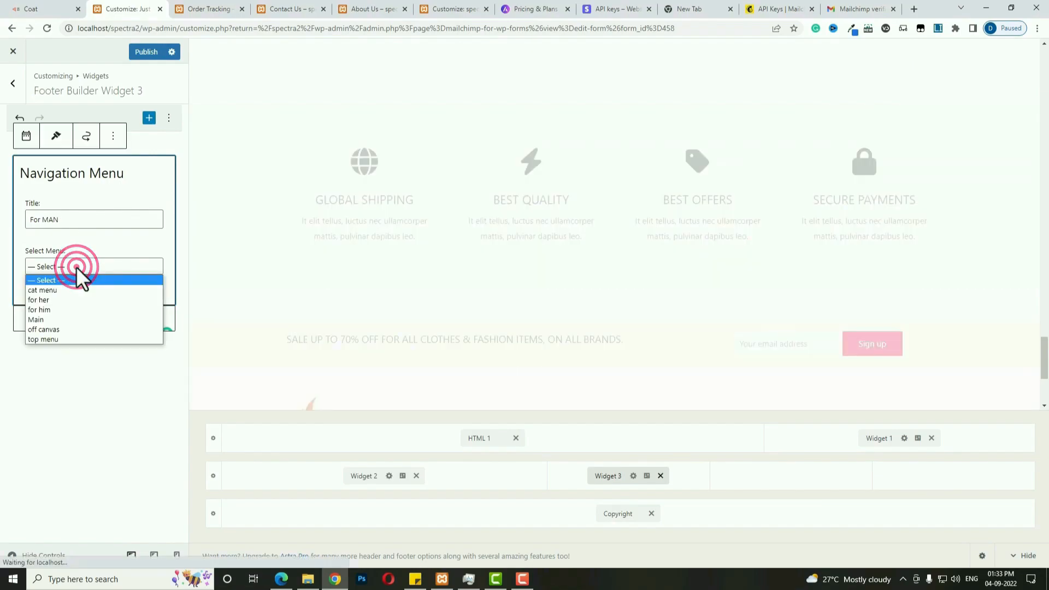
left_click(62, 311)
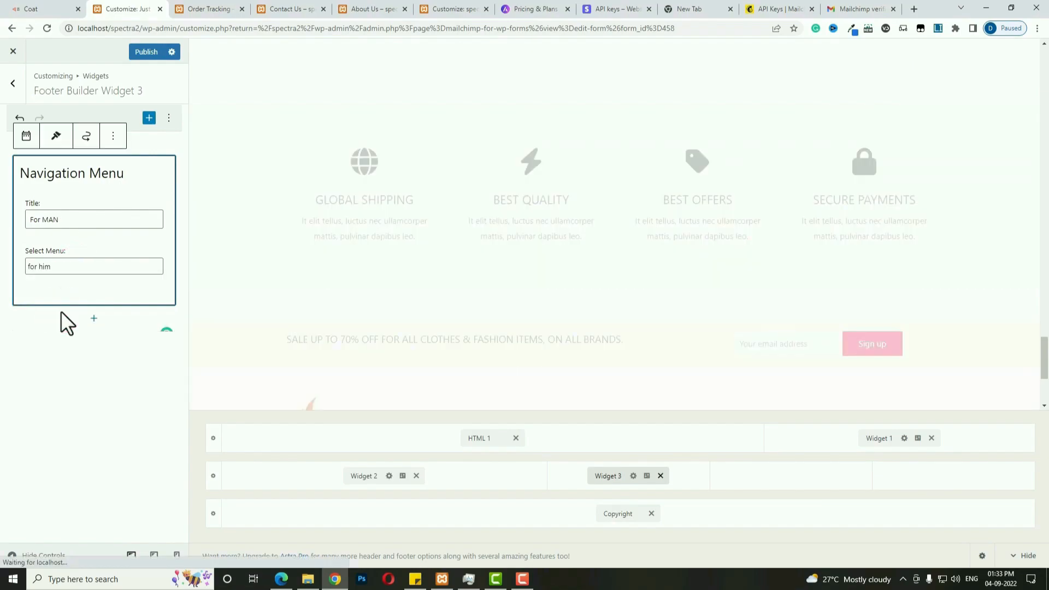
Add Widget 4 to the third footer column.
left_click(794, 485)
left_click(736, 447)
left_click(766, 475)
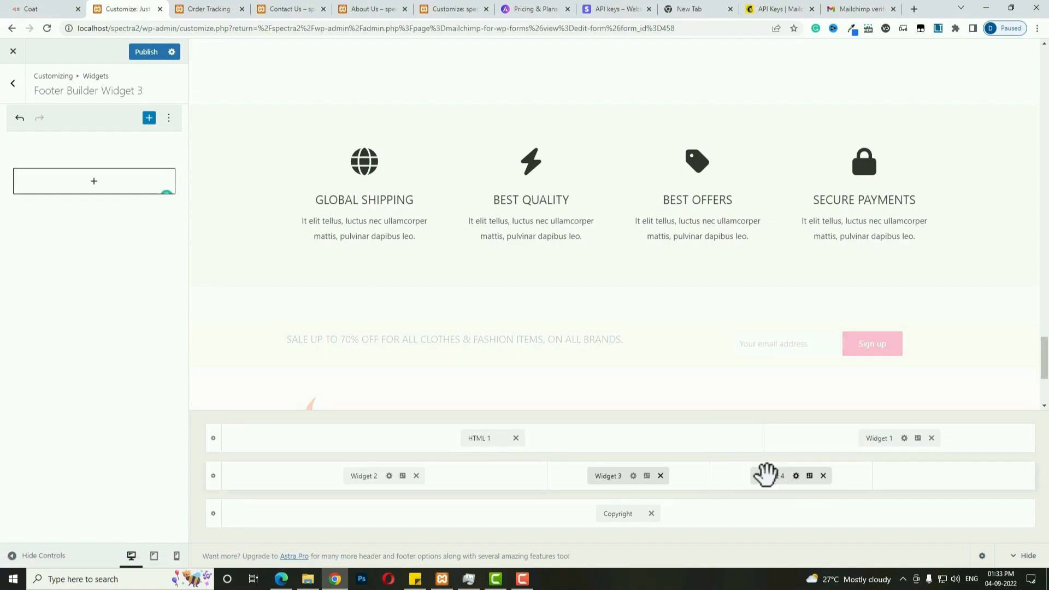
Give Widget 4 a Navigation Menu titled 'FOR HER' showing the for her menu, then publish.
left_click(94, 169)
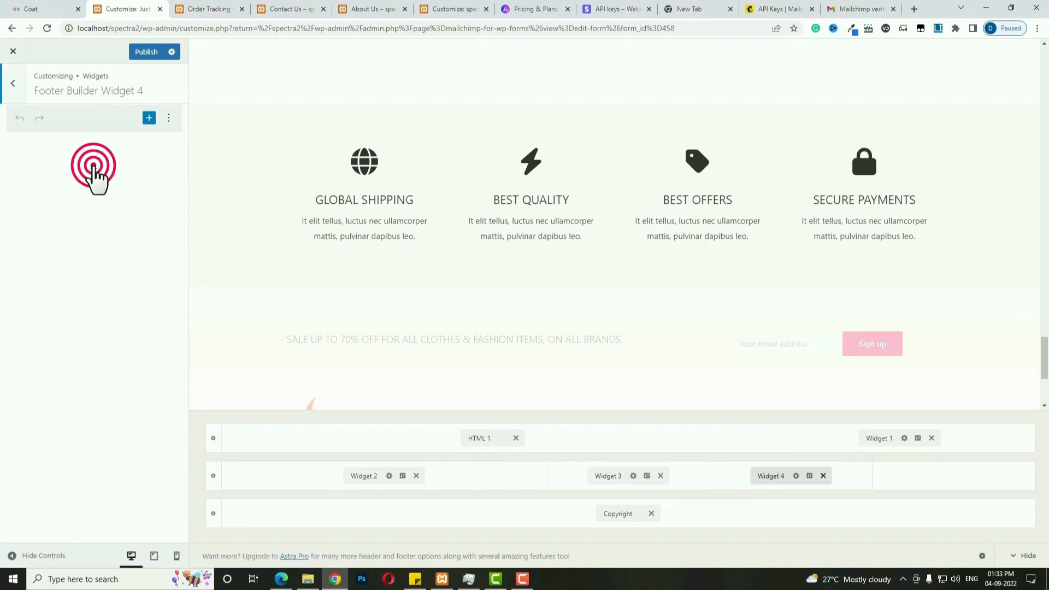
type("menu")
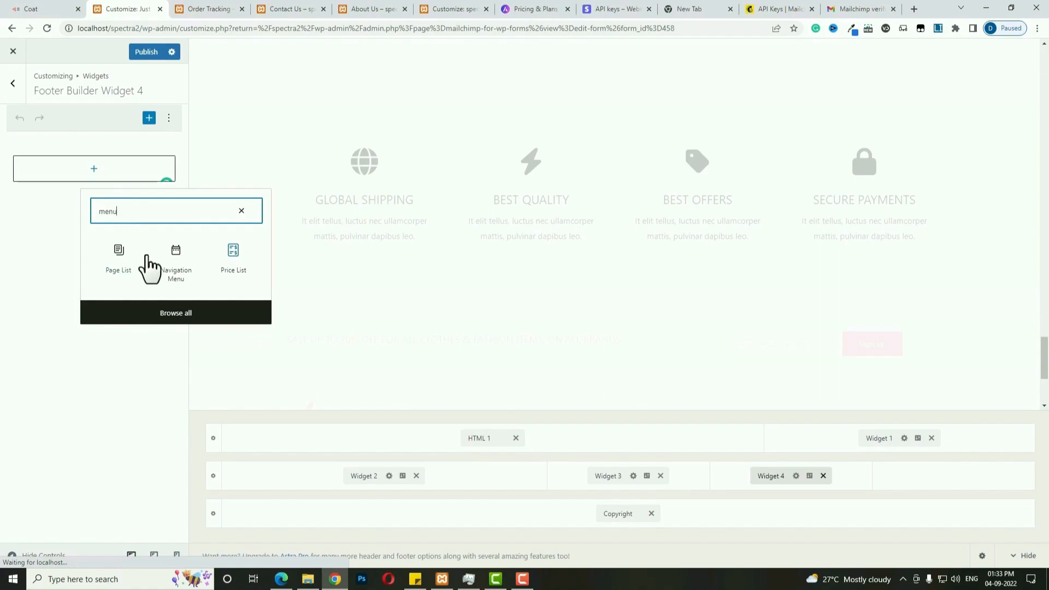
left_click(186, 261)
left_click(91, 220)
type("FOR")
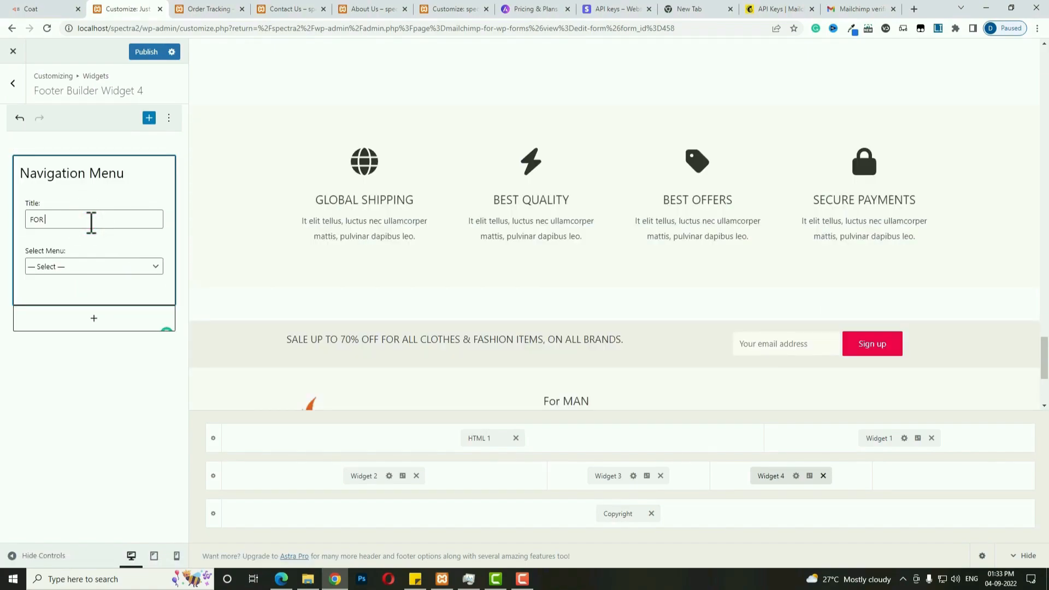
left_click(99, 266)
left_click(64, 300)
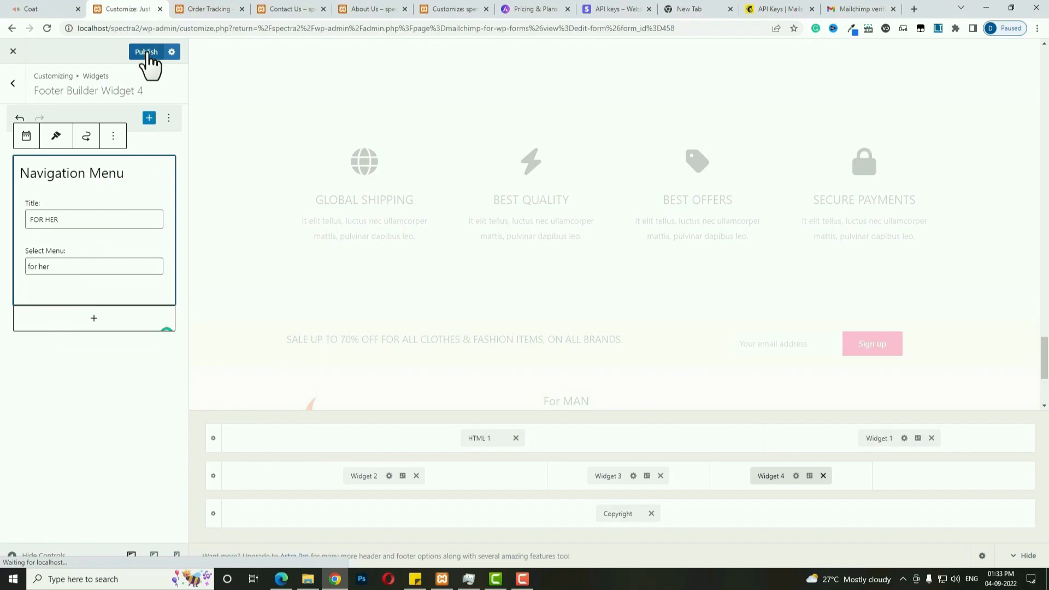
left_click(147, 54)
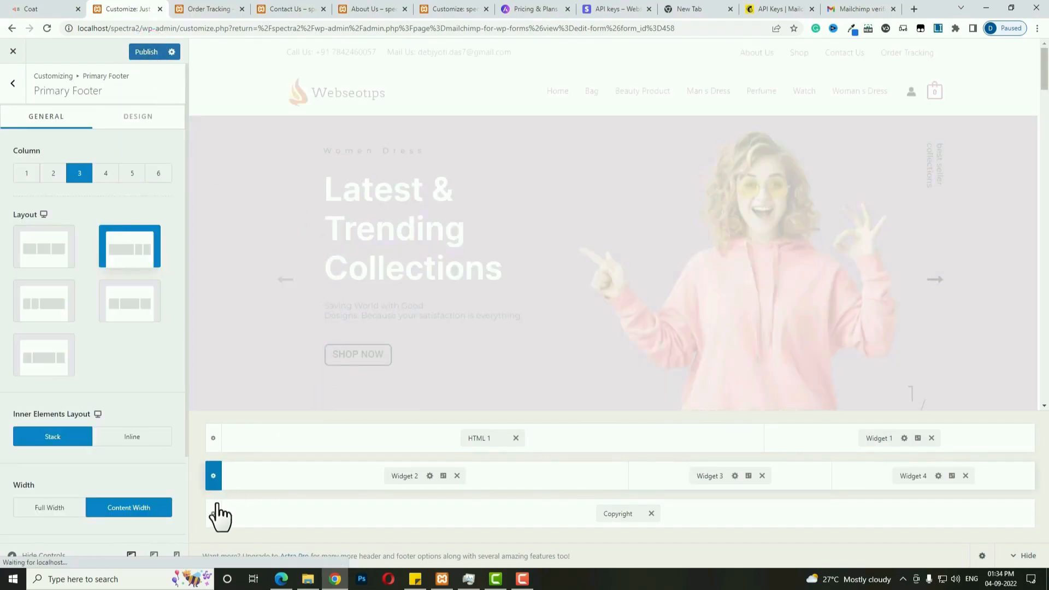
Change the bottom footer copyright text to 'Powered by Webseotips' and publish.
left_click(214, 514)
left_click(623, 515)
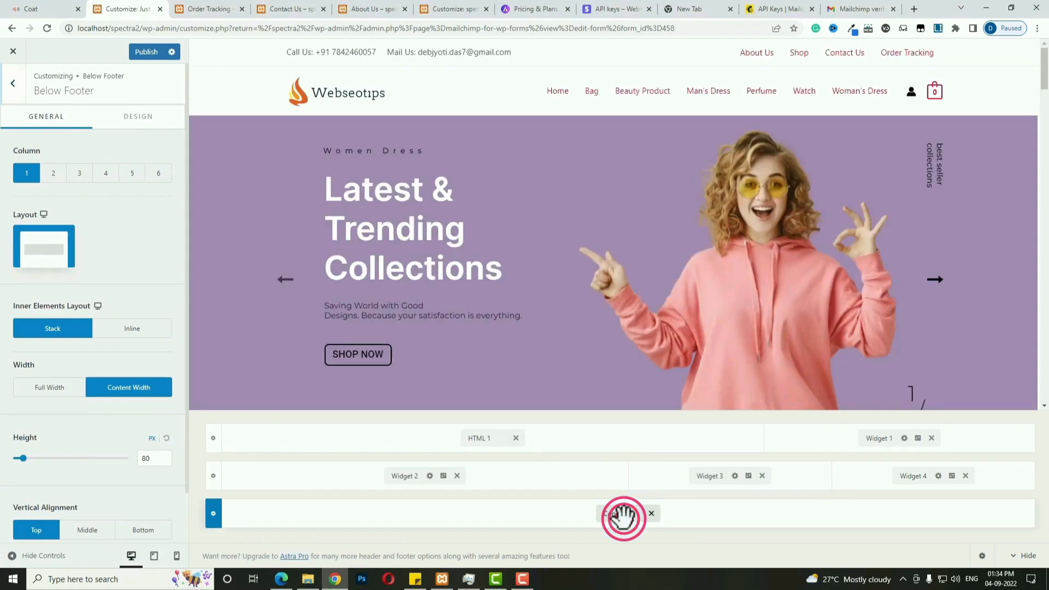
left_click_drag(83, 286, 20, 287)
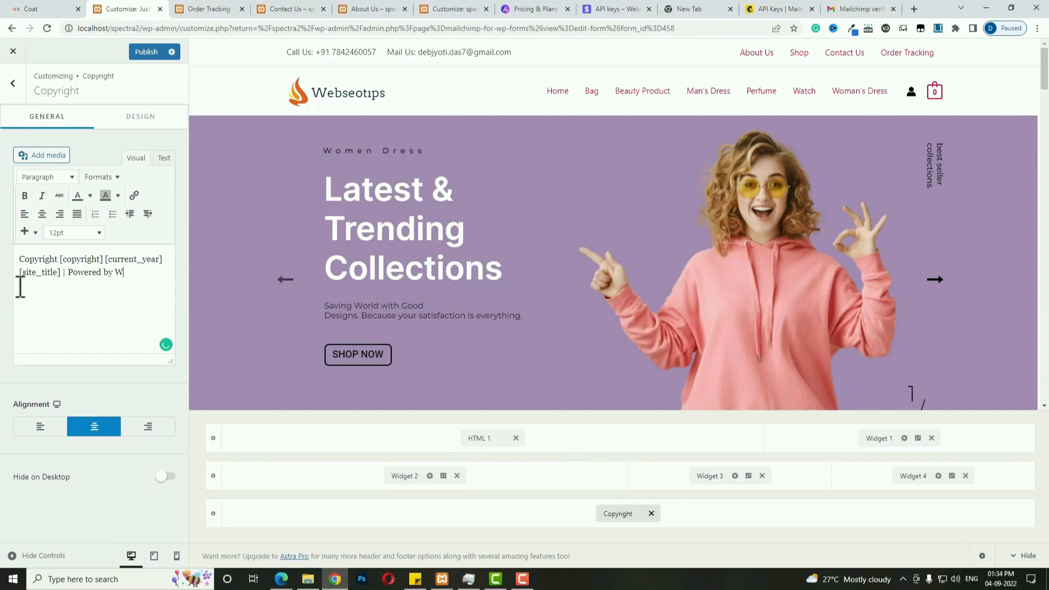
left_click(146, 52)
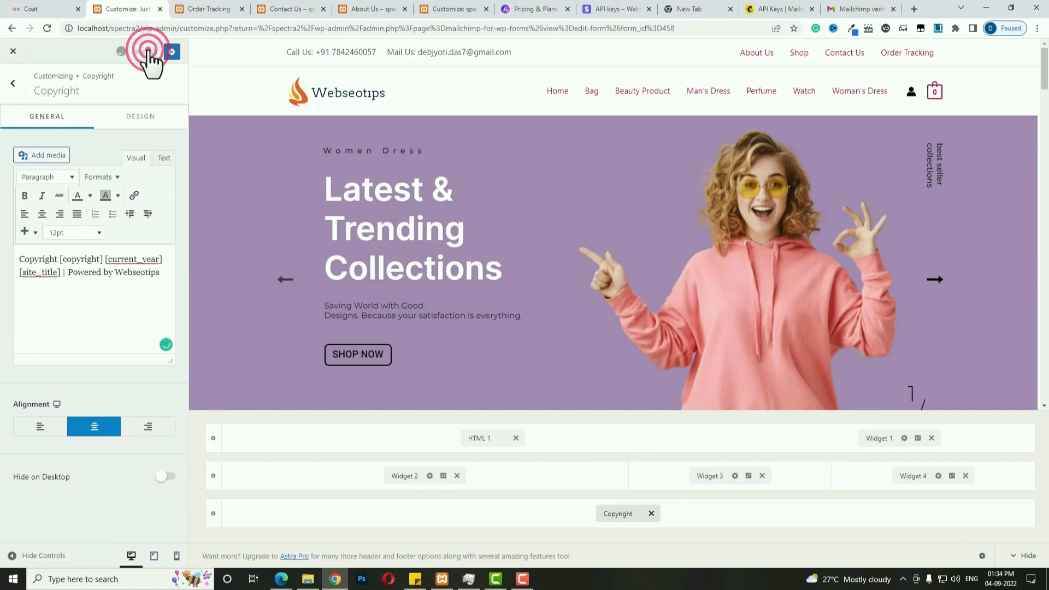
Split the bottom footer row into 2 columns and put Social icons in the right cell.
left_click(213, 514)
left_click(54, 174)
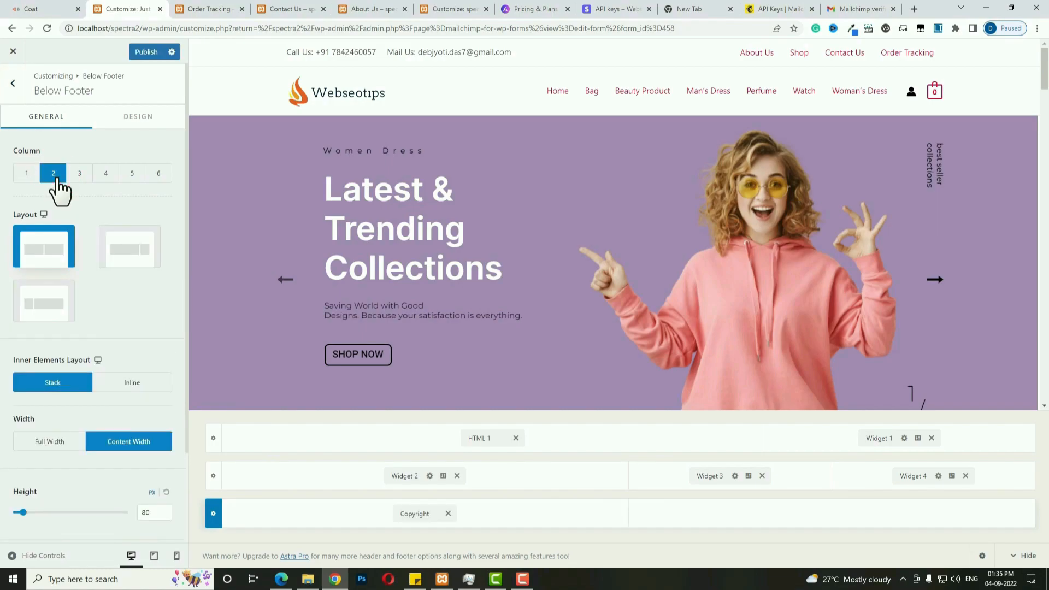
left_click(858, 516)
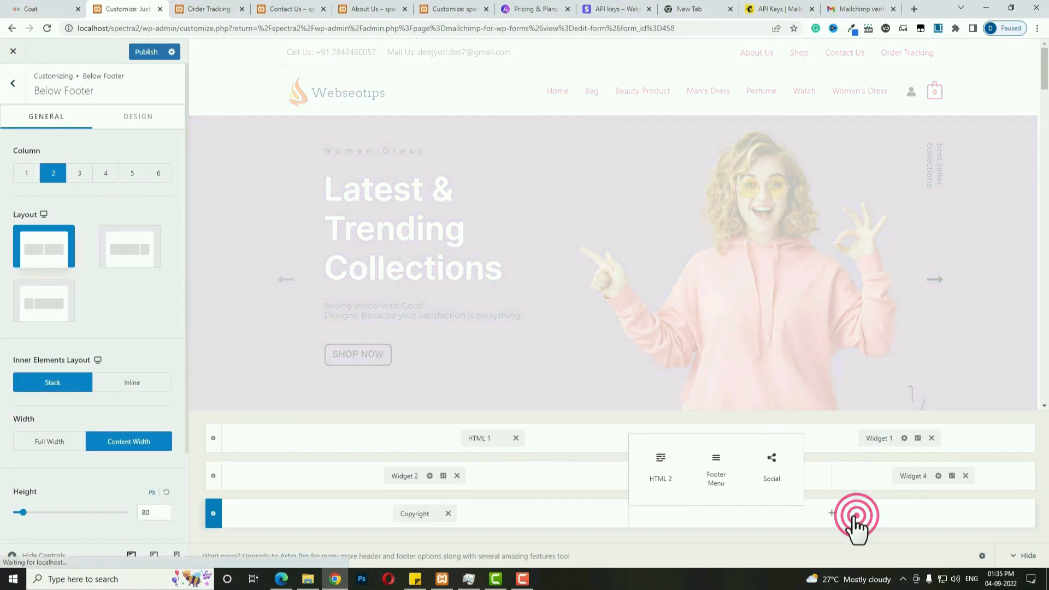
left_click(773, 470)
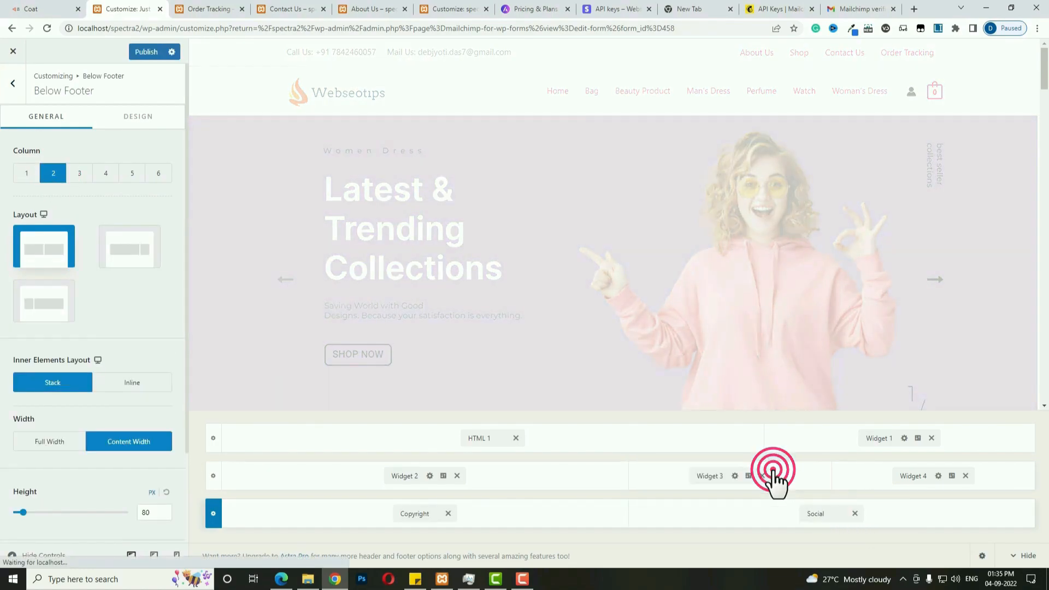
Add a YouTube social icon with the link URL '#'.
left_click(818, 514)
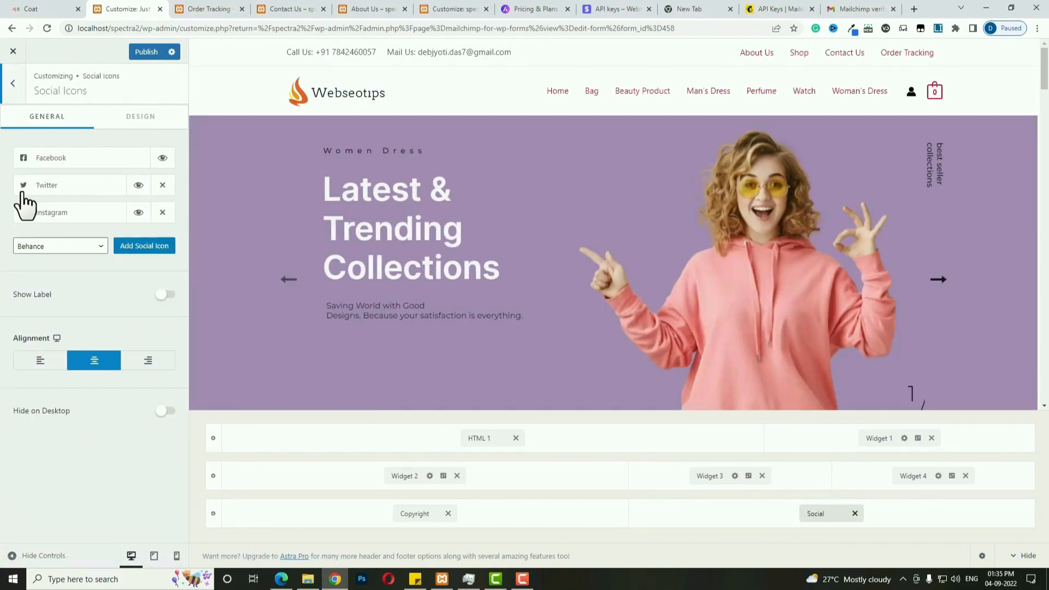
left_click(102, 246)
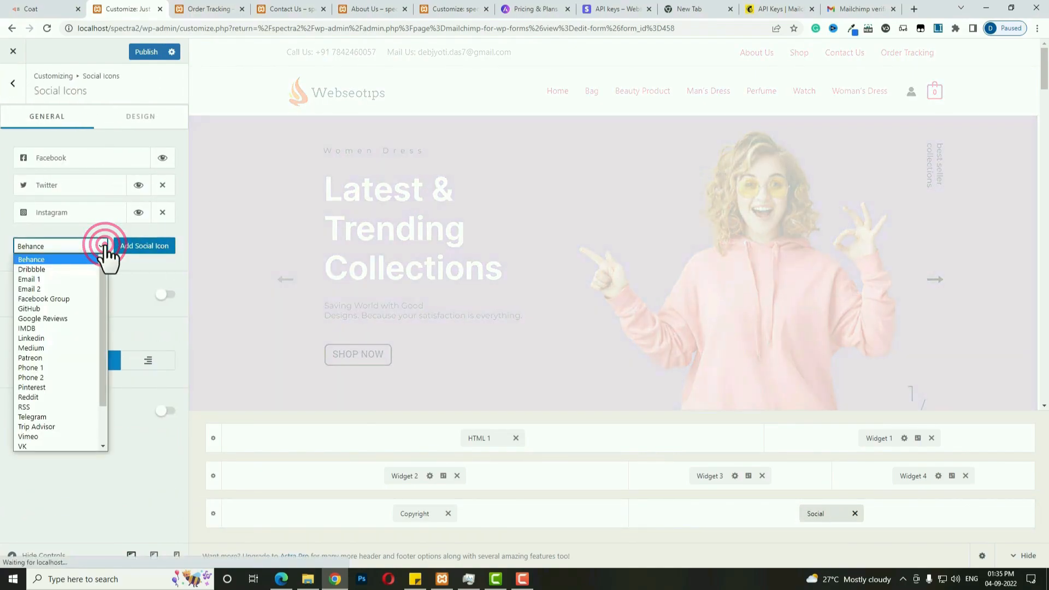
scroll(67, 434, "down", 2)
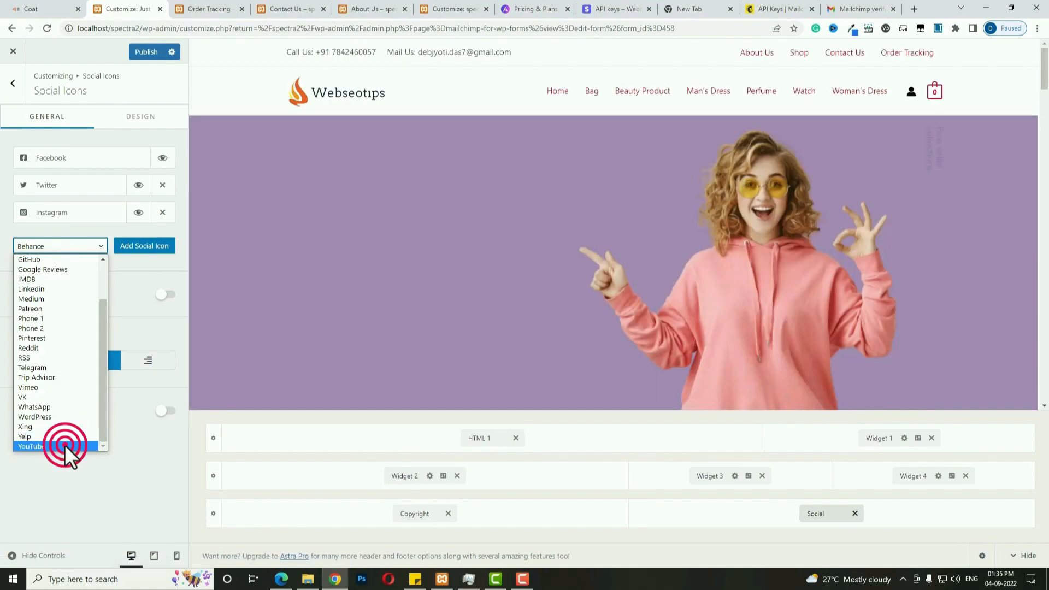
left_click(64, 445)
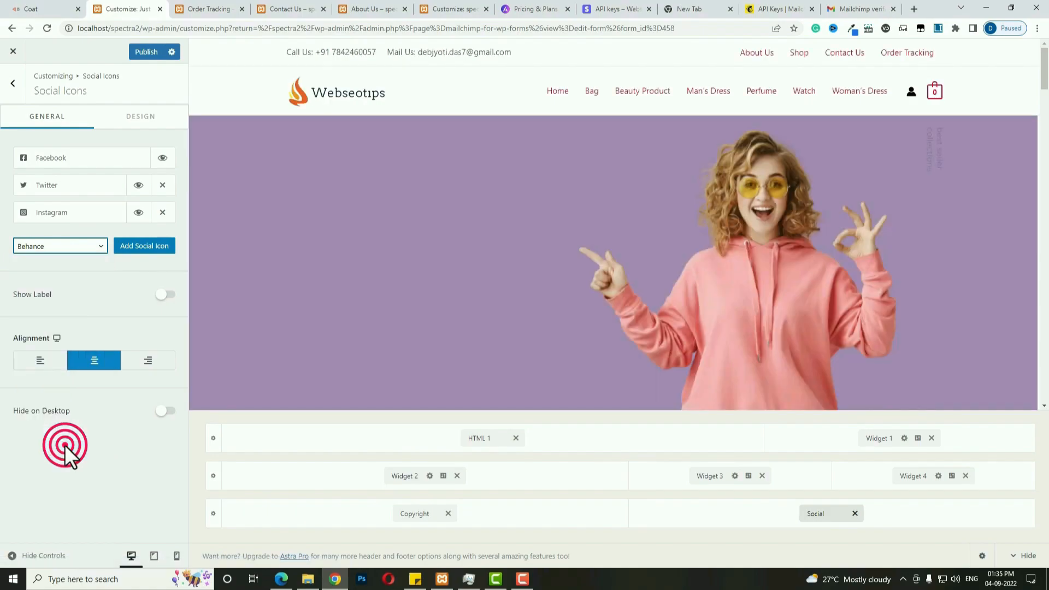
left_click(148, 245)
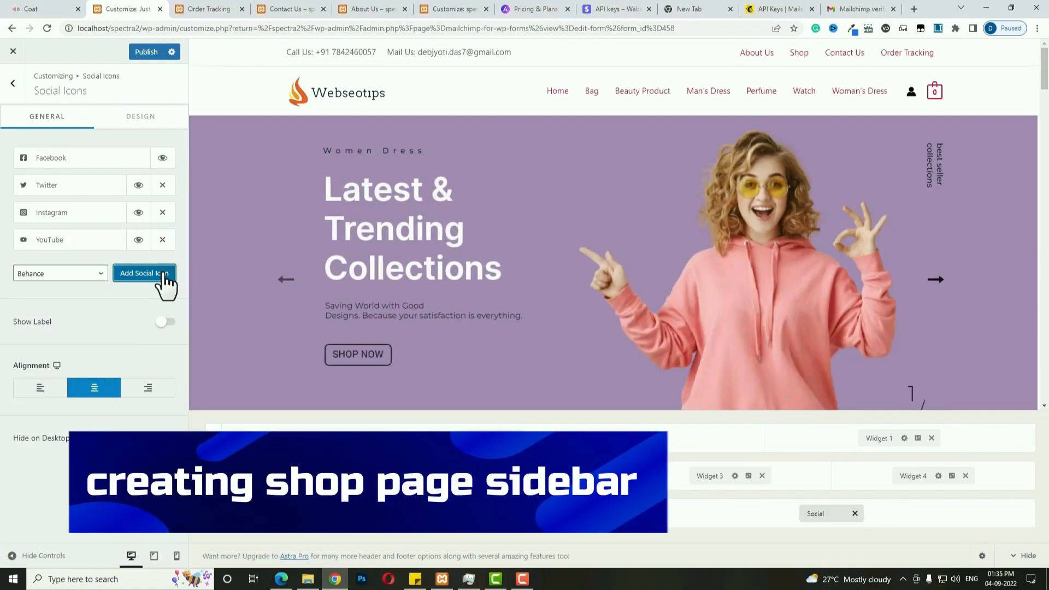
left_click(94, 242)
left_click(57, 324)
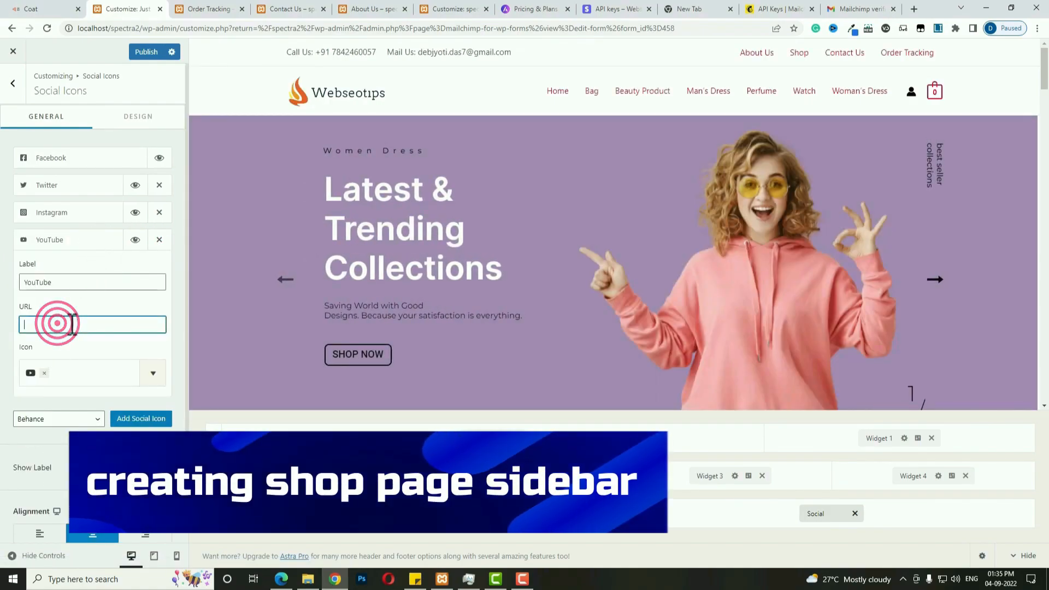
type("#")
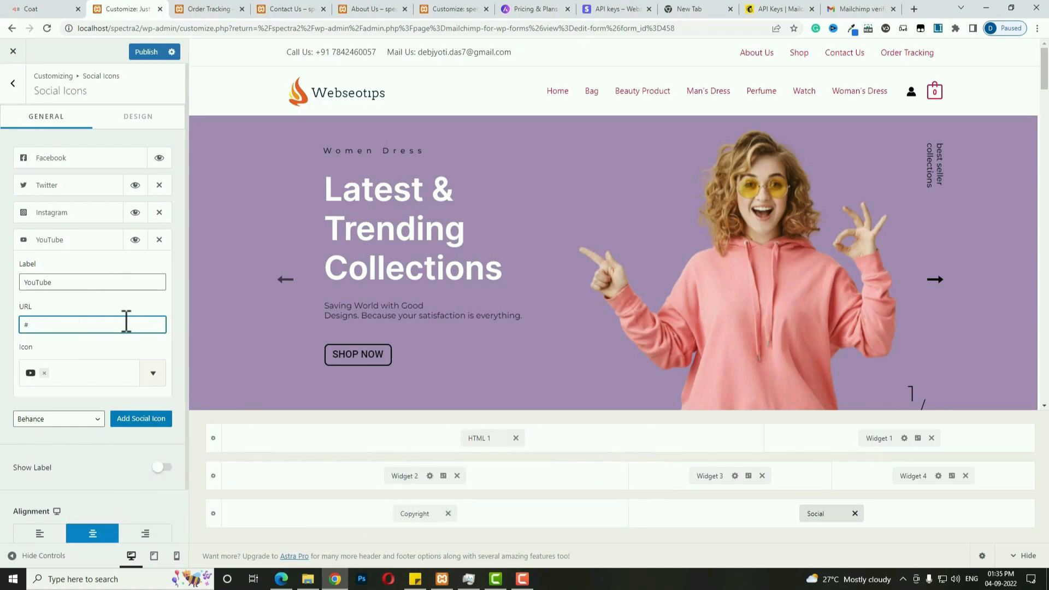
Right-align the social icons and publish the footer changes.
left_click(145, 535)
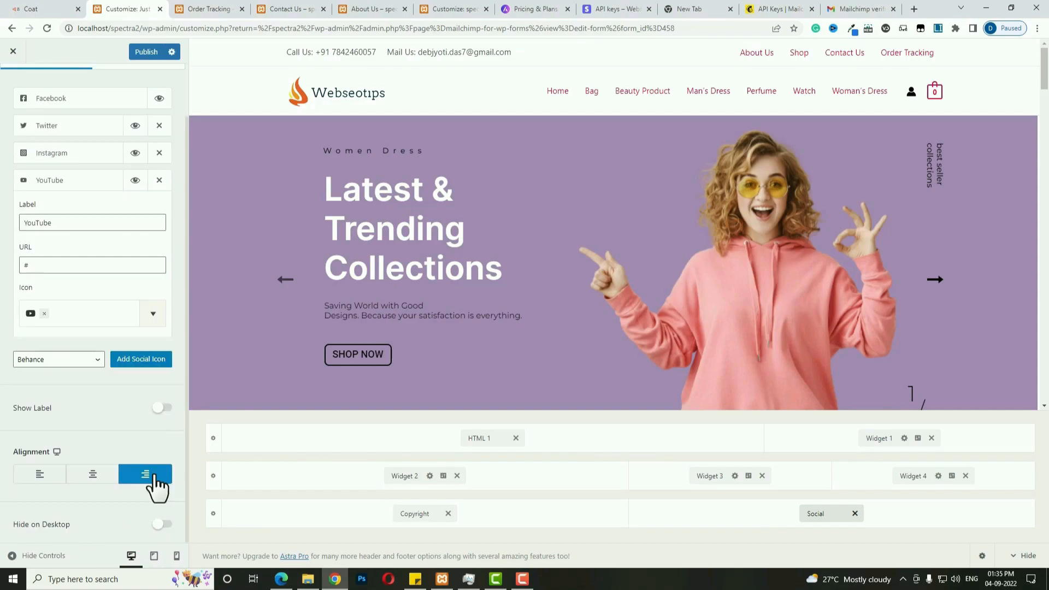
left_click(146, 50)
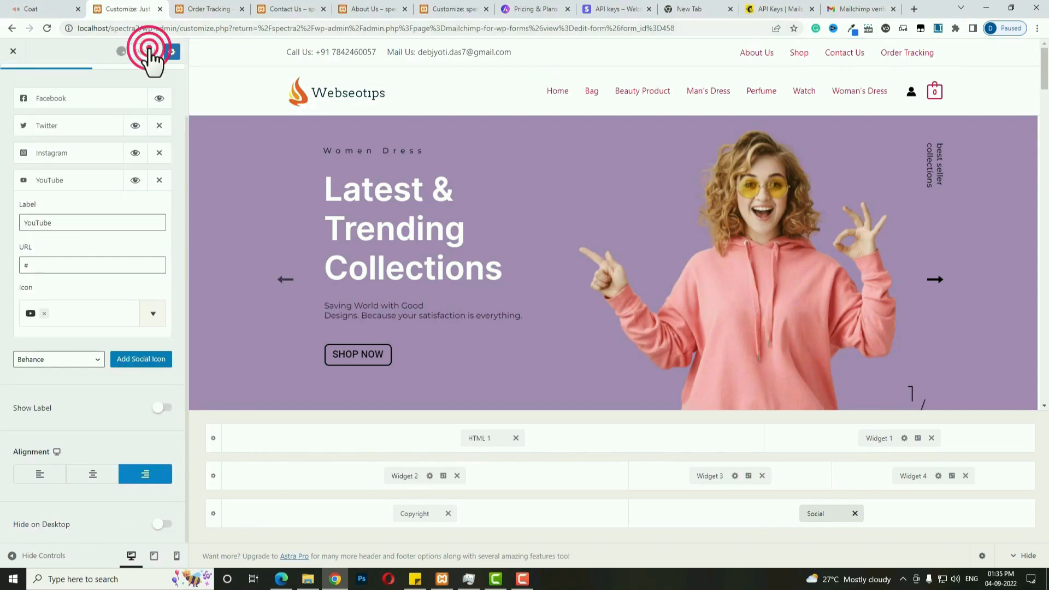
left_click(210, 10)
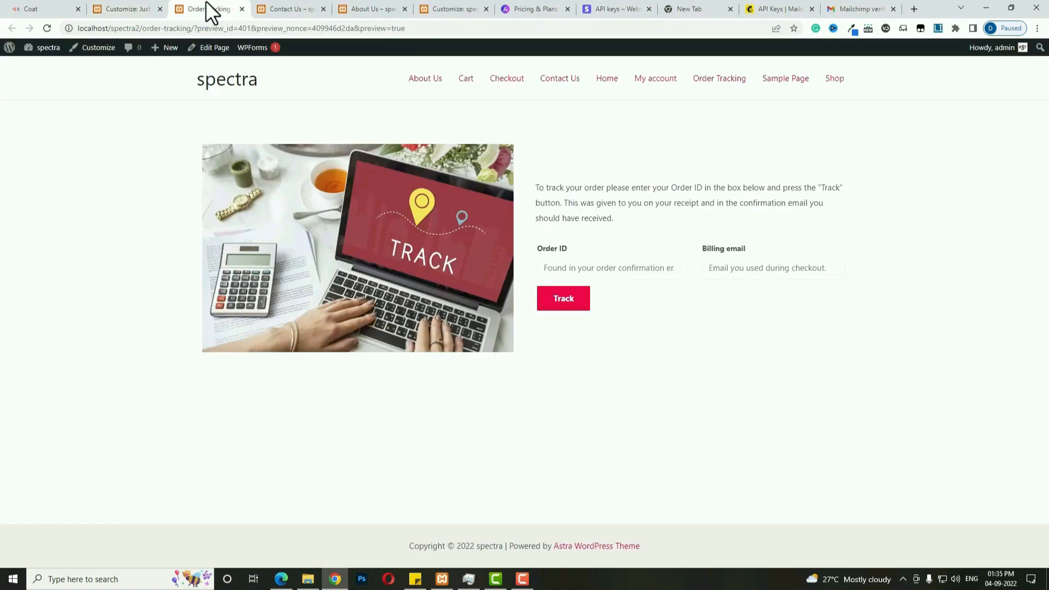
Reload the Order Tracking page to check the Webseotips footer, then go back to the Customizer.
left_click(47, 28)
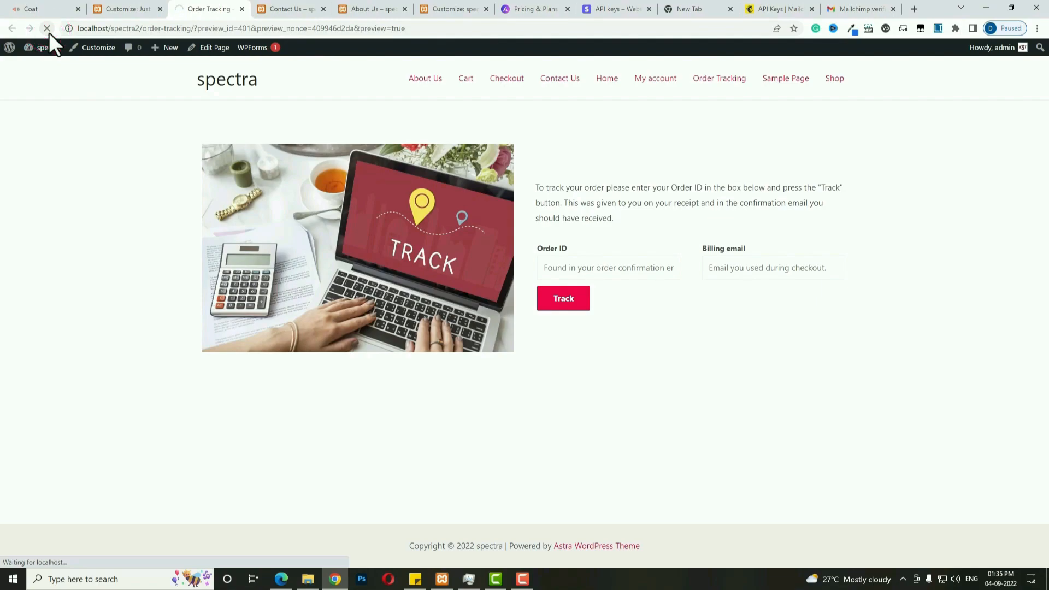
scroll(661, 420, "down", 3)
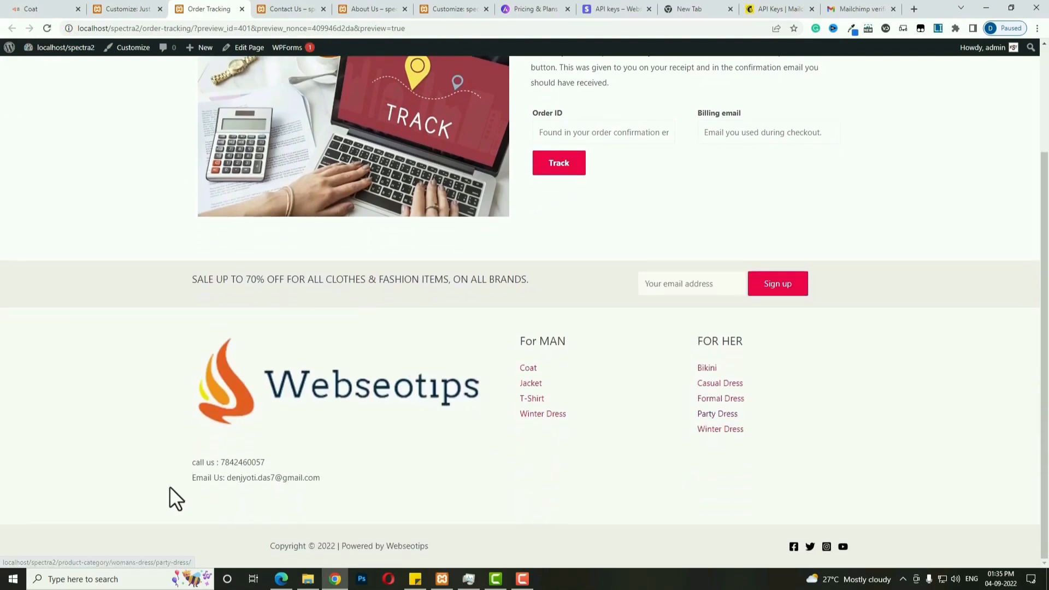
scroll(256, 328, "up", 3)
left_click(127, 9)
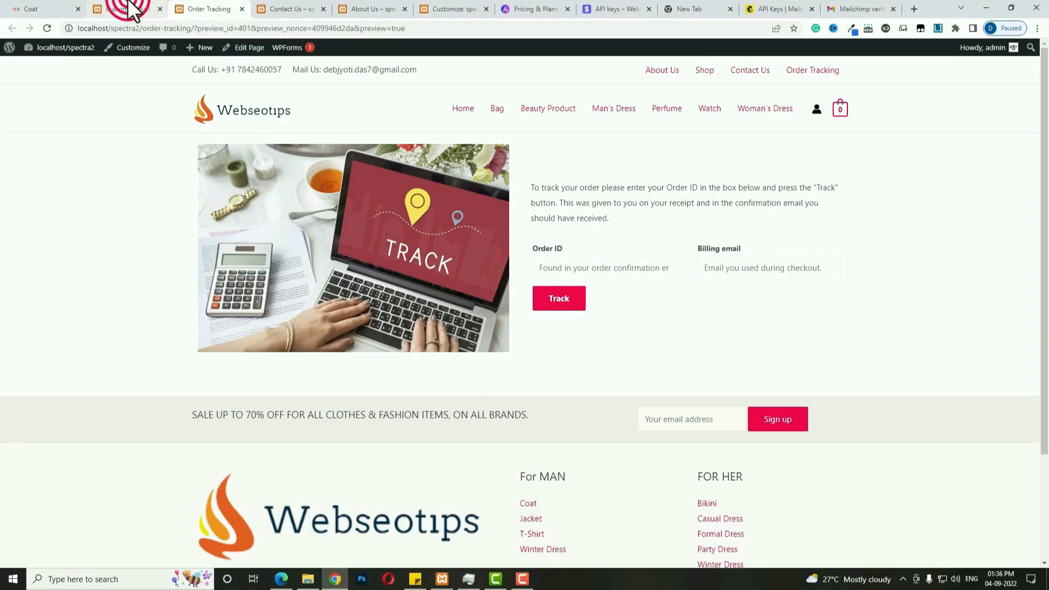
scroll(8, 95, "up", 2)
Give the shop page a Left Sidebar in WooCommerce Product Catalog settings.
left_click(11, 90)
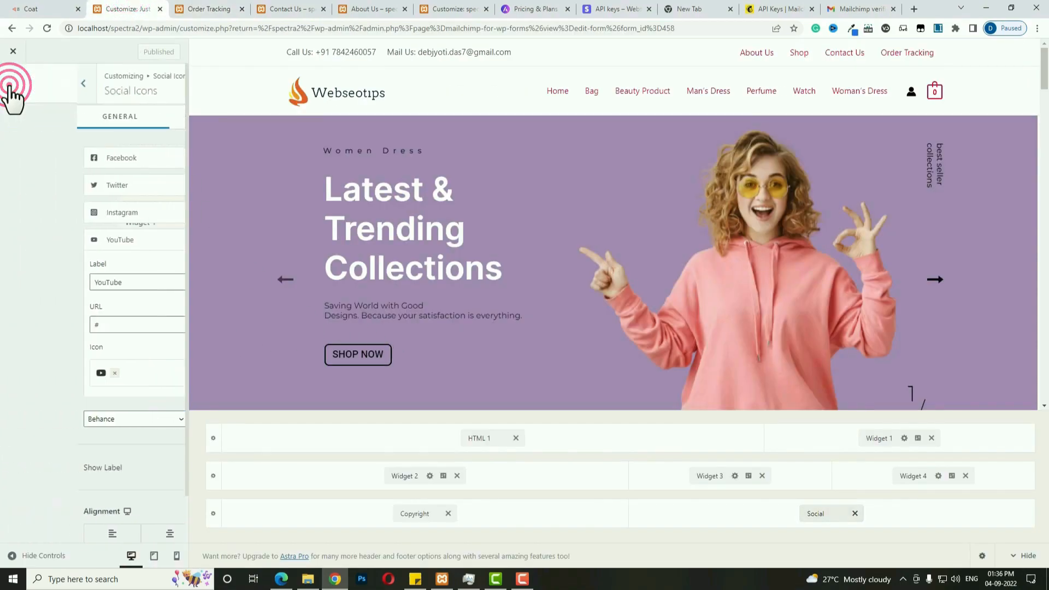
left_click(8, 82)
left_click(84, 374)
left_click(64, 141)
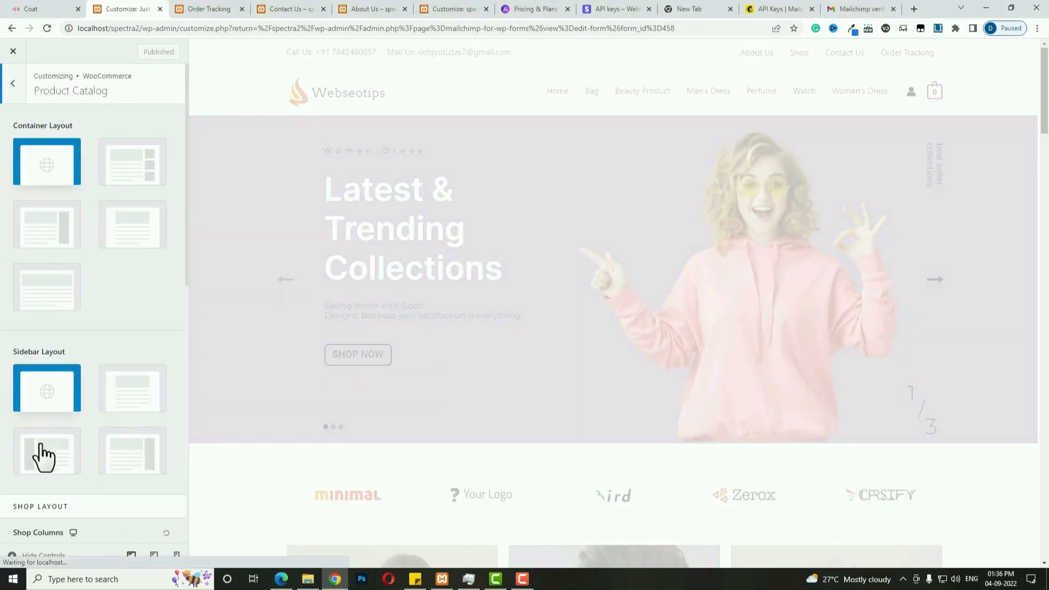
left_click(47, 451)
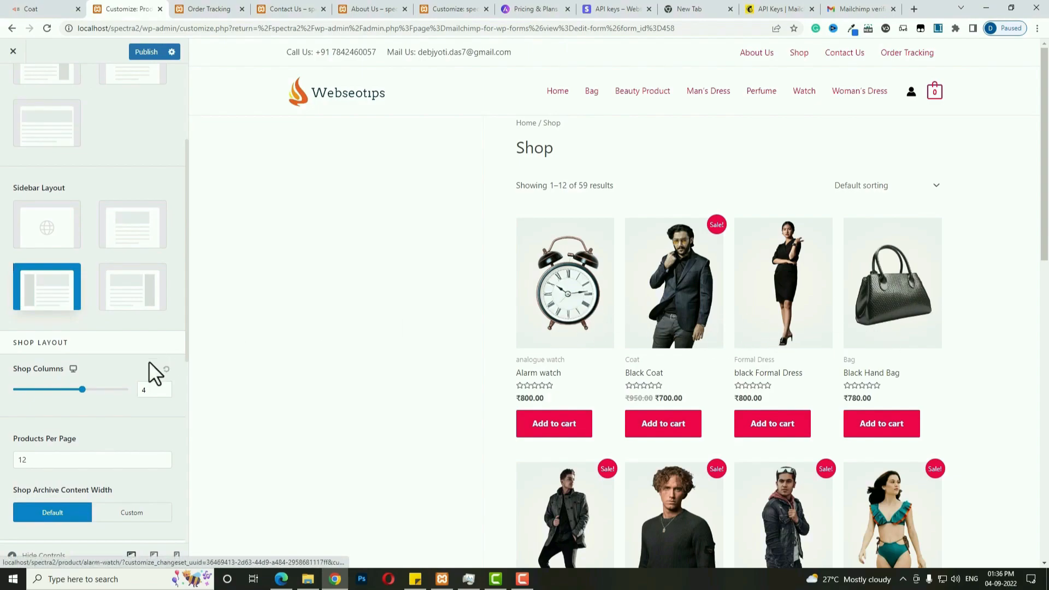
Set 3 shop columns and 24 products per page, keep category labels shown, and publish.
double_click(152, 391)
type("3")
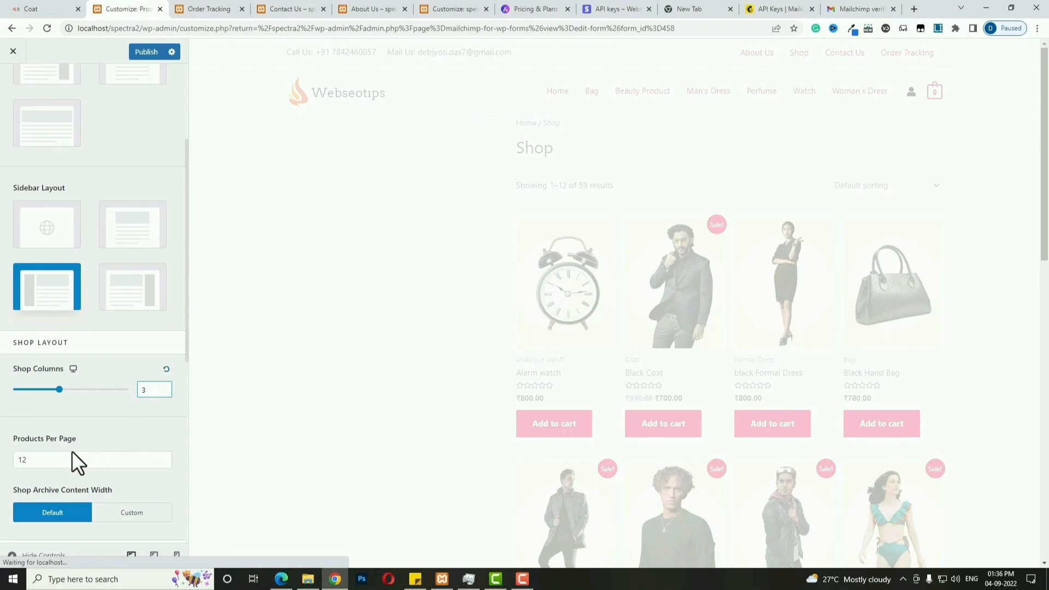
double_click(44, 459)
type("24")
scroll(7, 453, "down", 7)
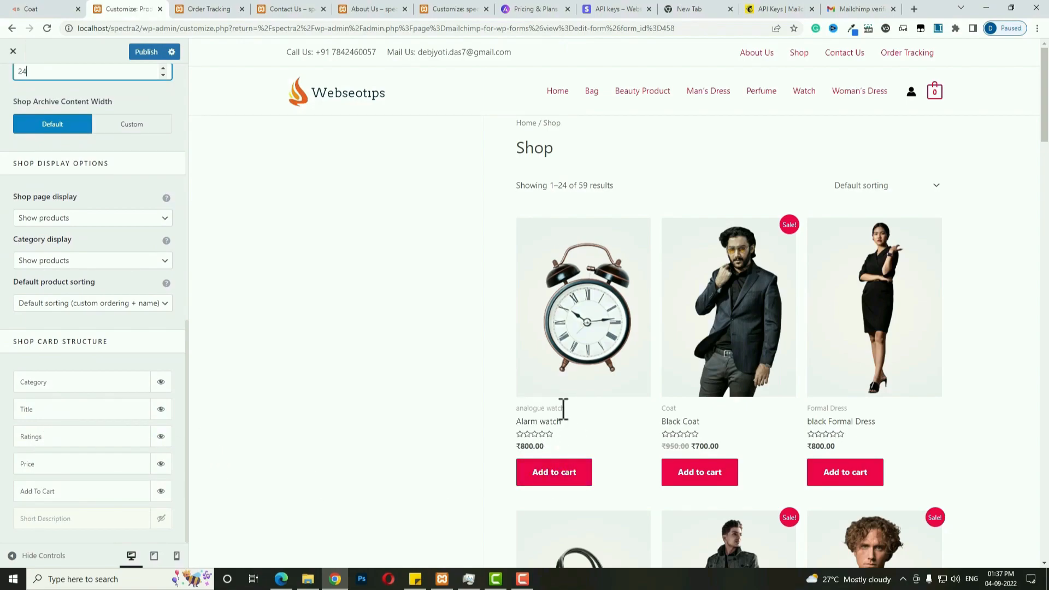
left_click(161, 383)
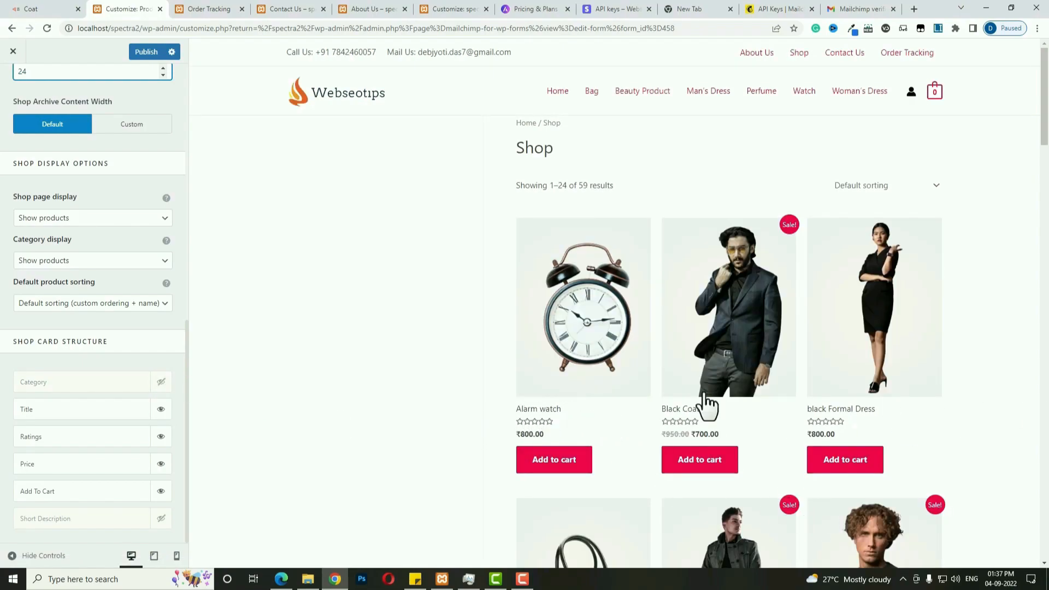
left_click(161, 382)
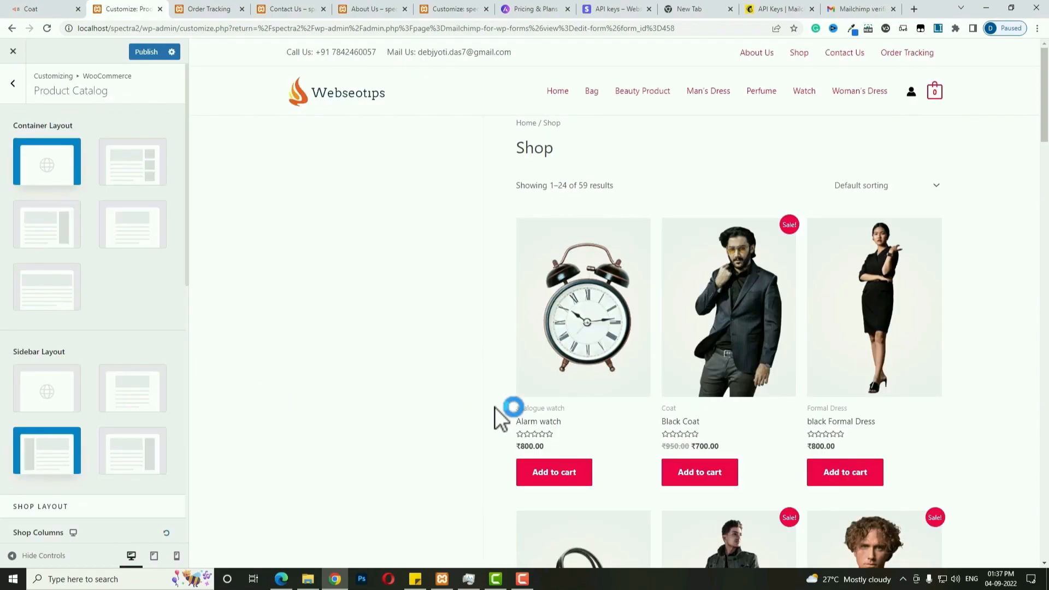
left_click(137, 52)
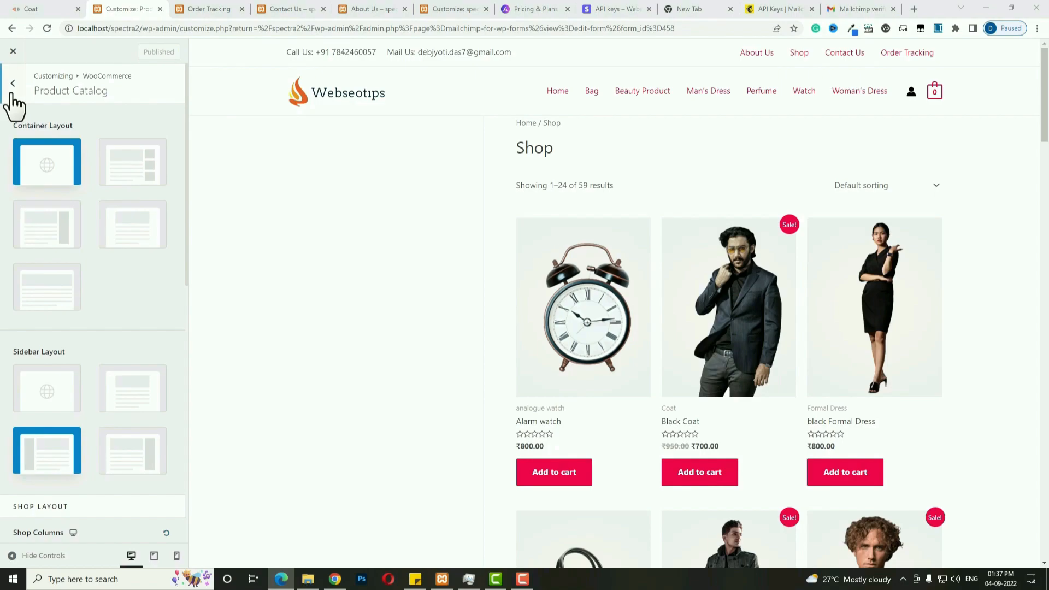
Set the sidebar width to 25% and publish it.
left_click(12, 83)
left_click(8, 82)
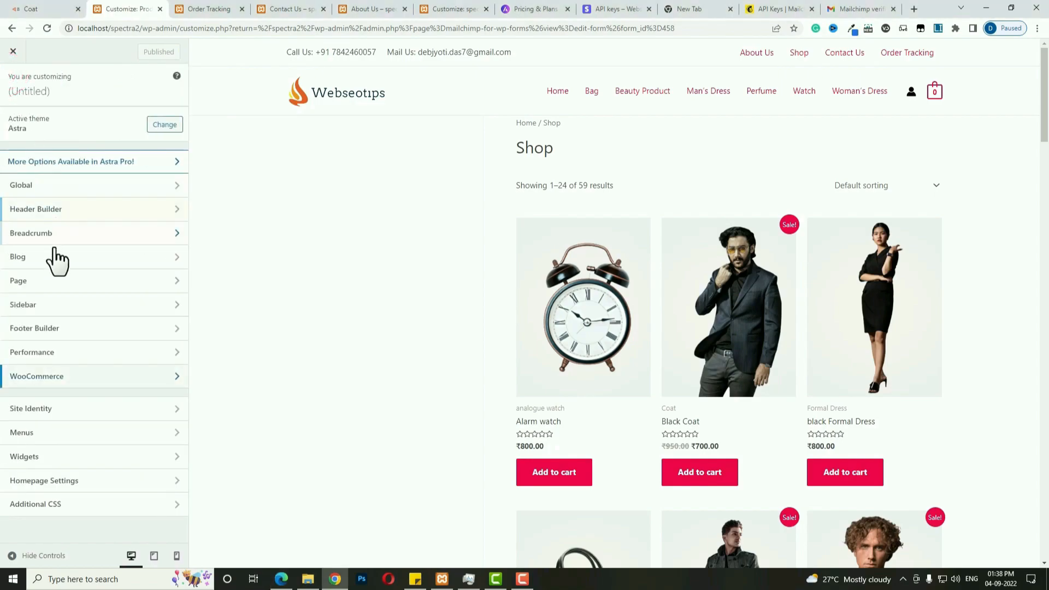
left_click(48, 307)
left_click(152, 312)
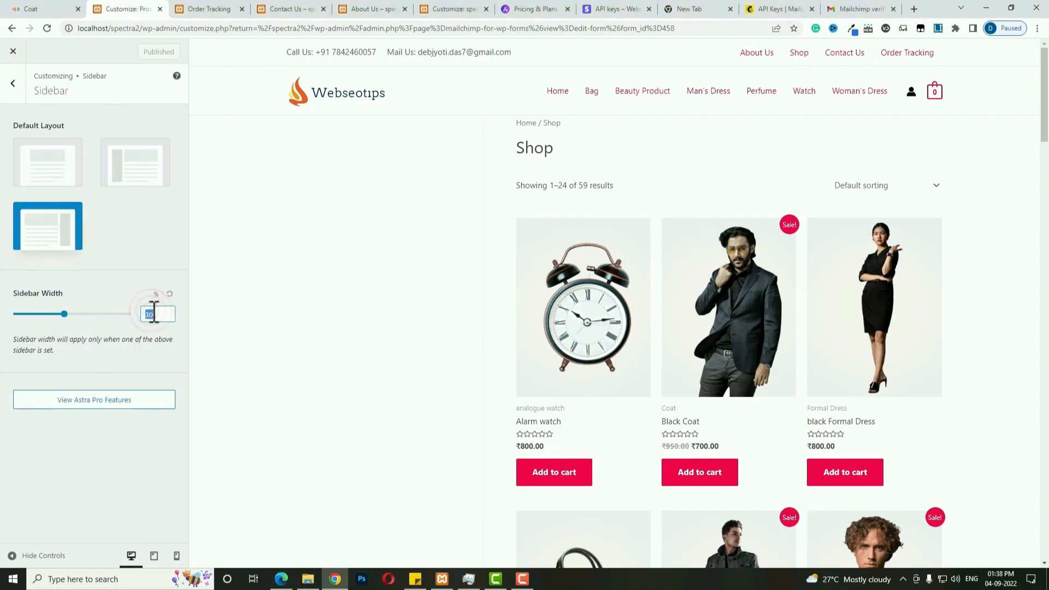
type("25")
left_click(146, 51)
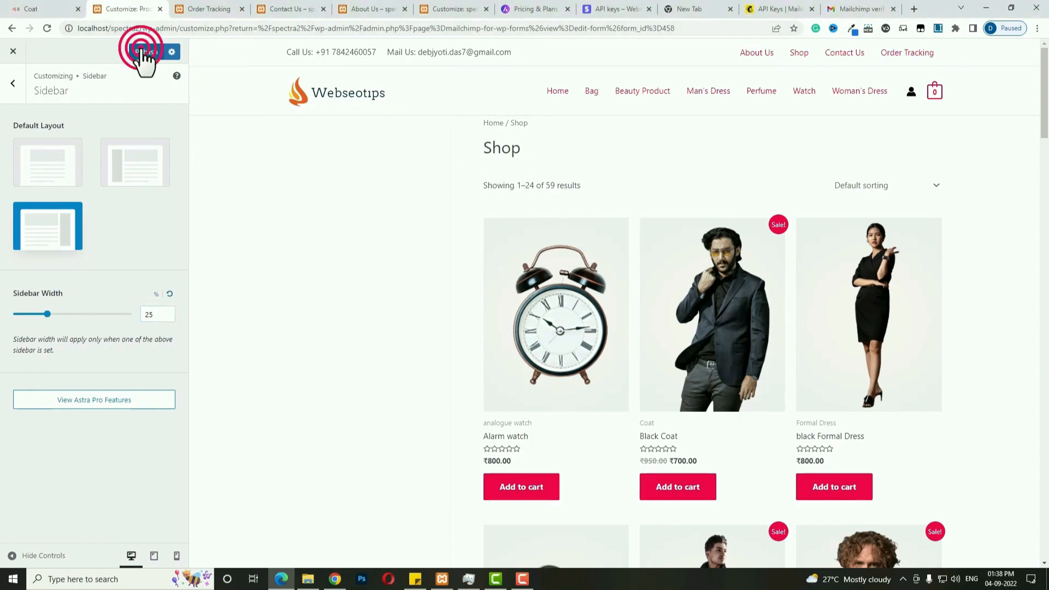
left_click(12, 83)
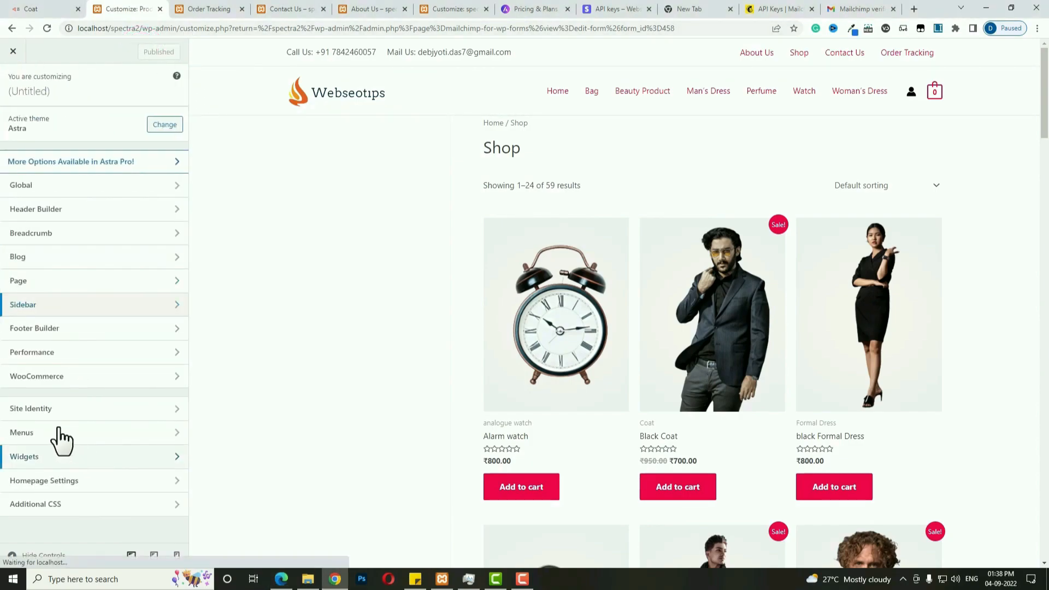
left_click(31, 458)
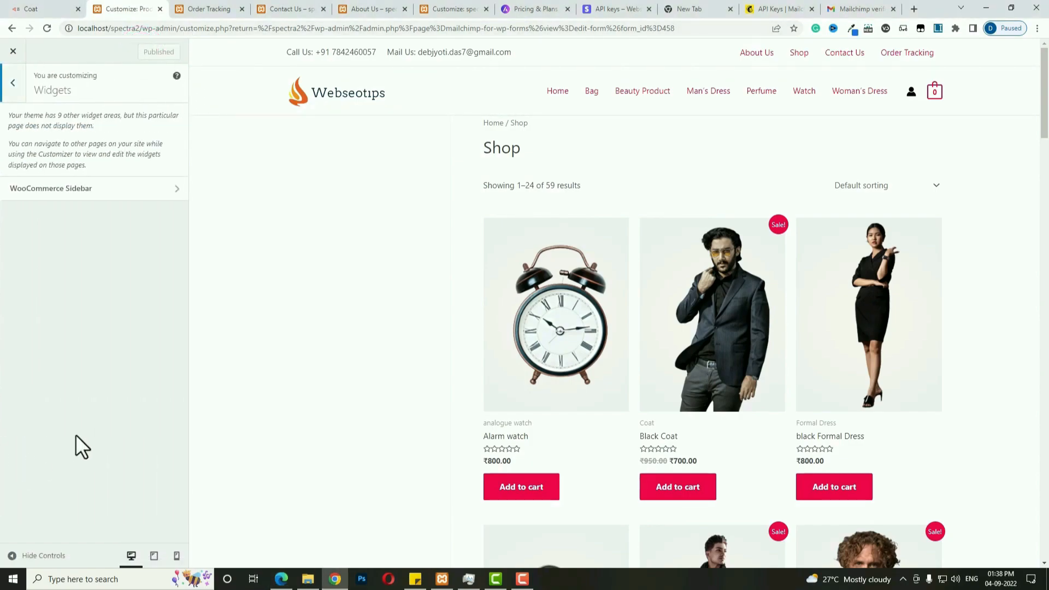
Add a Navigation Menu block titled 'Category' using cat menu to the WooCommerce Sidebar.
left_click(86, 192)
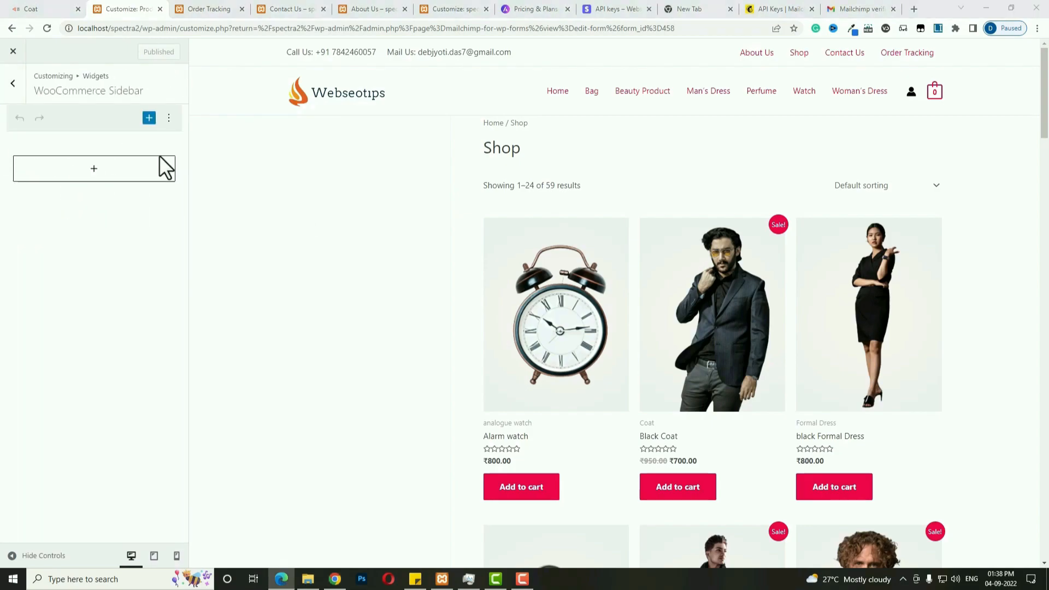
left_click(96, 169)
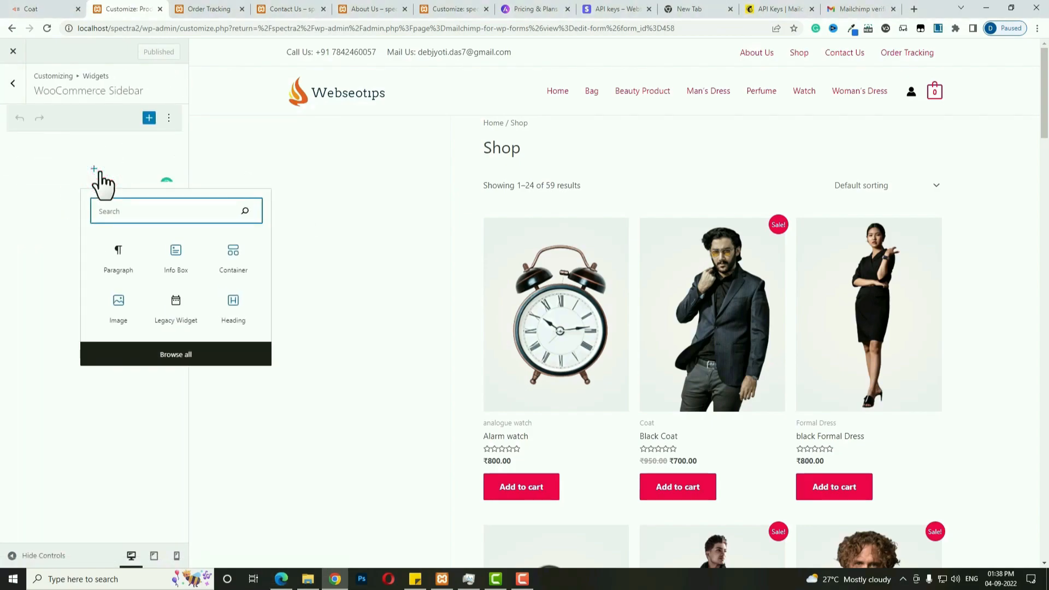
type("menu")
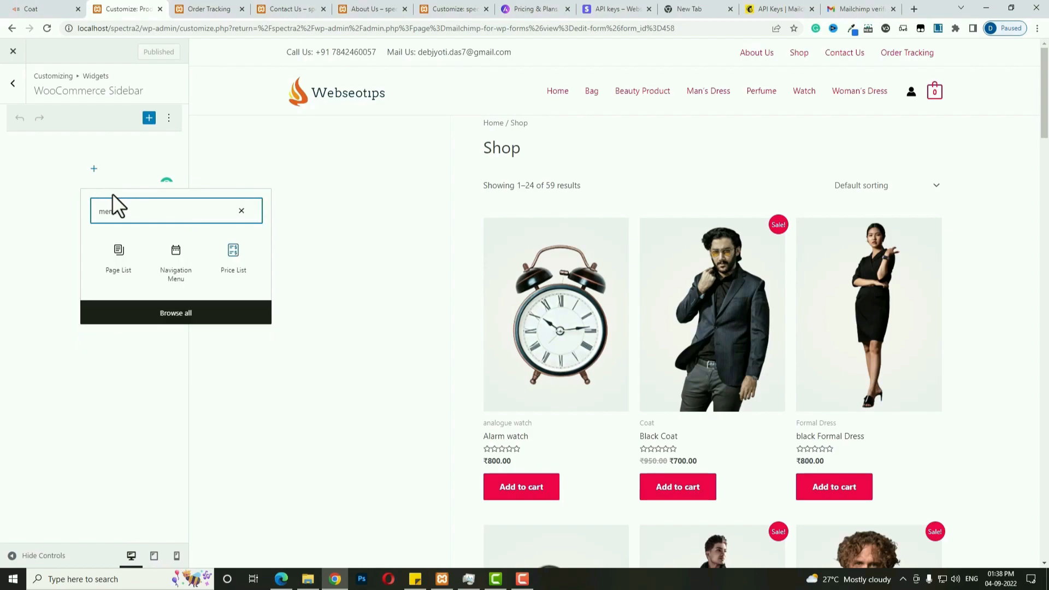
left_click(166, 272)
left_click(52, 217)
type("Category")
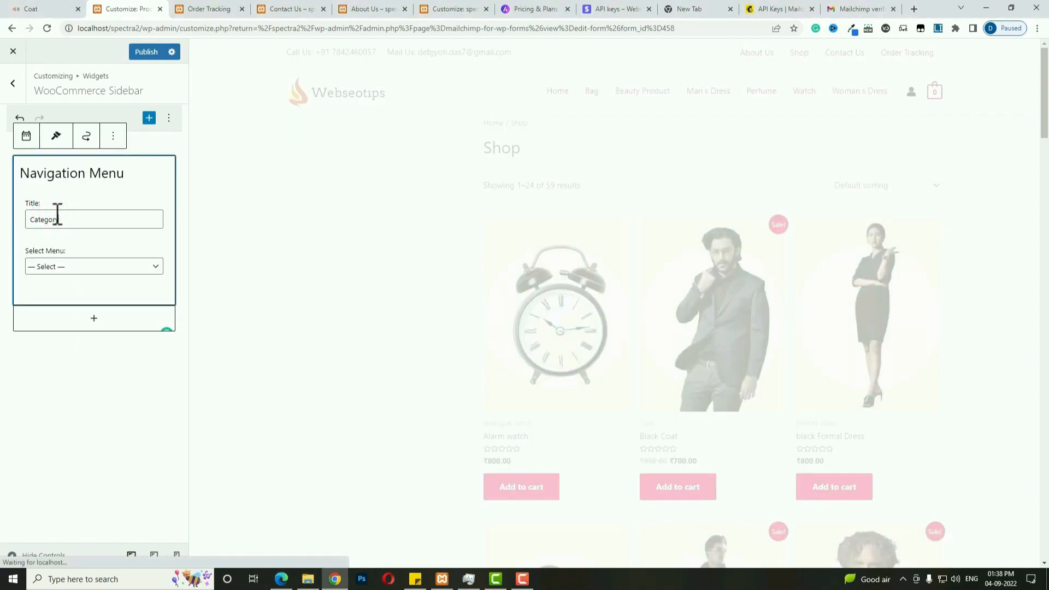
left_click(68, 266)
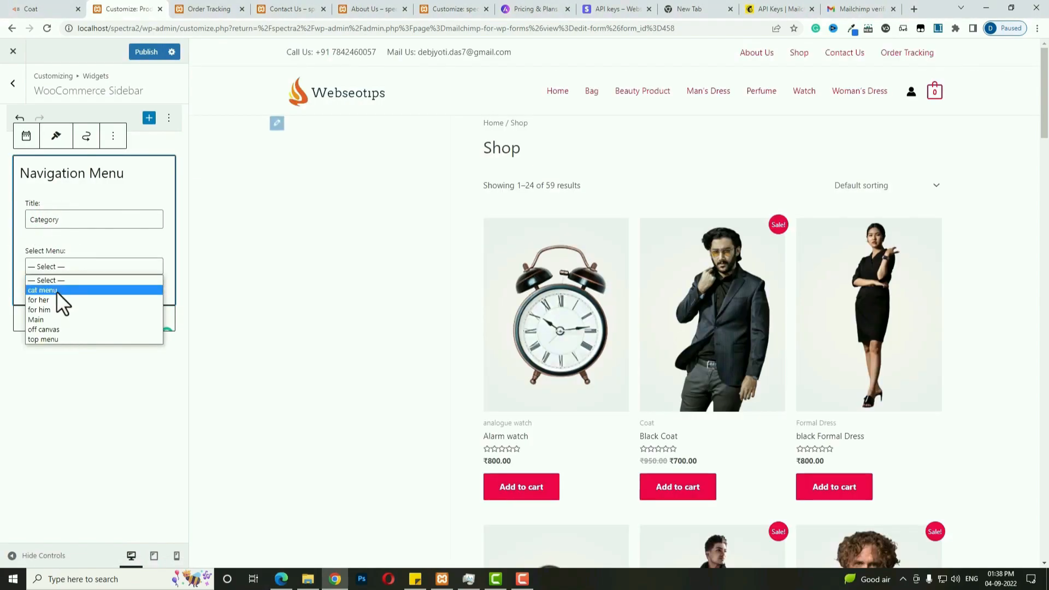
left_click(57, 291)
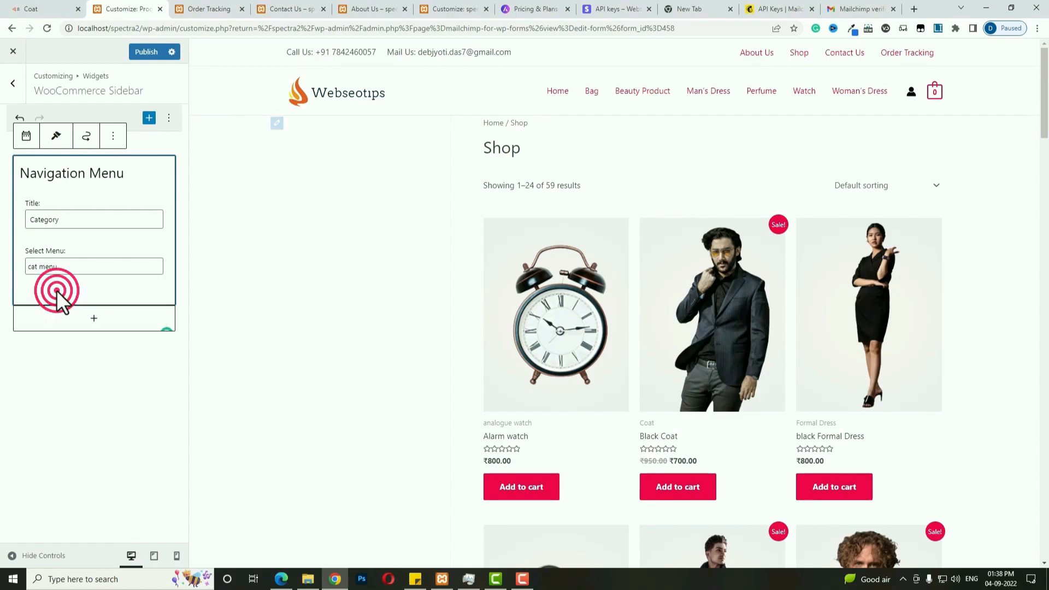
Add a Filter Products by Price block and a Capacity attribute filter.
left_click(94, 322)
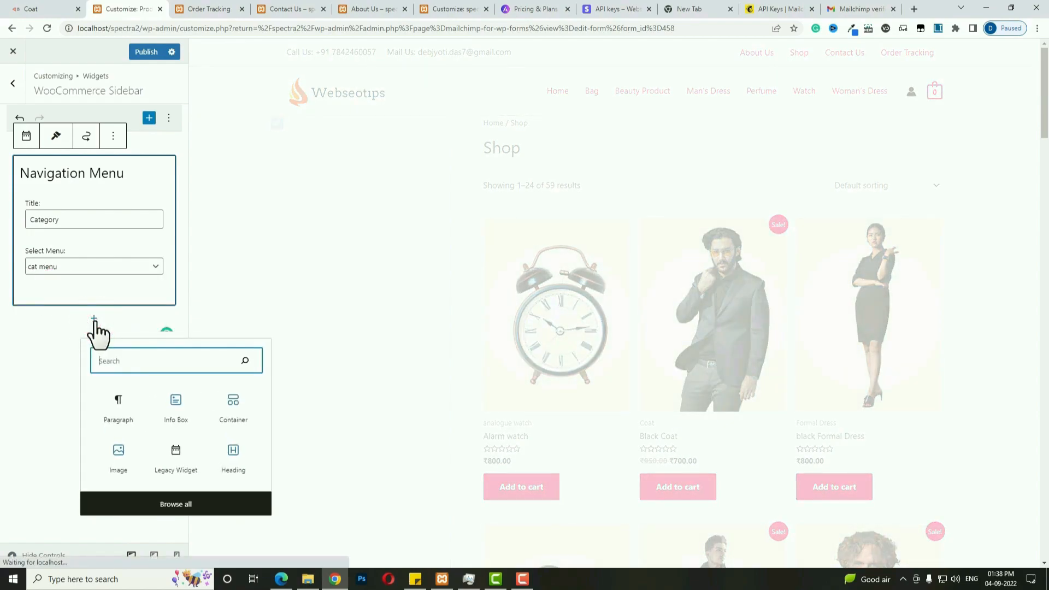
type("pri")
left_click(176, 421)
left_click(94, 327)
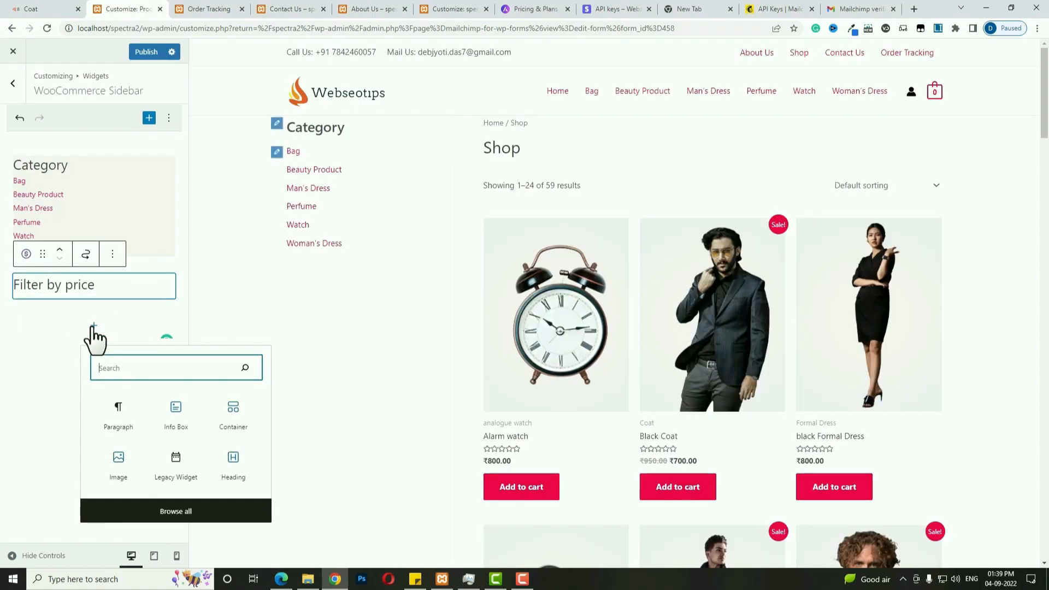
type("att")
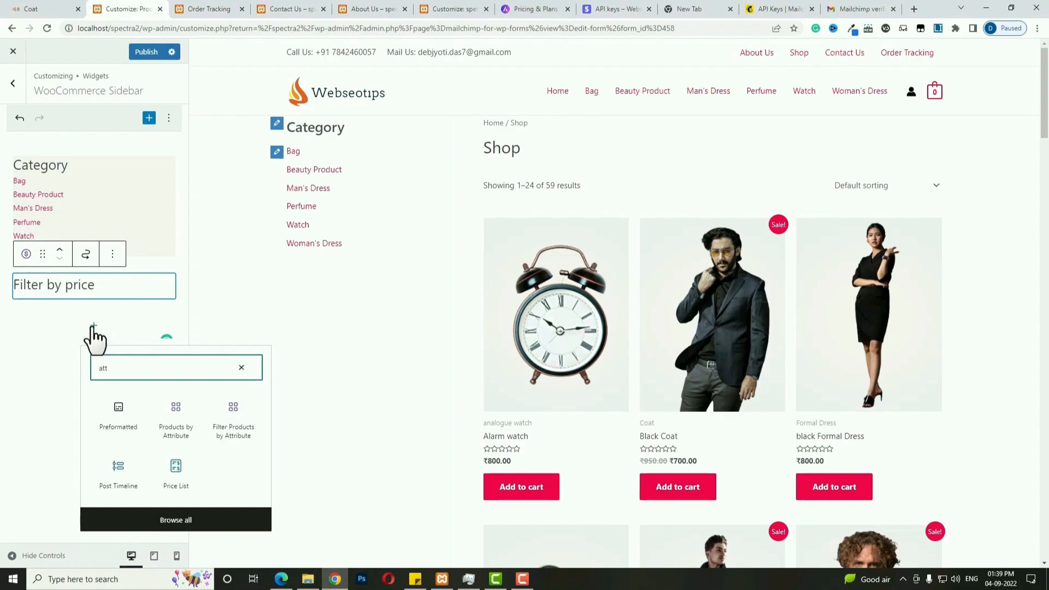
left_click(233, 424)
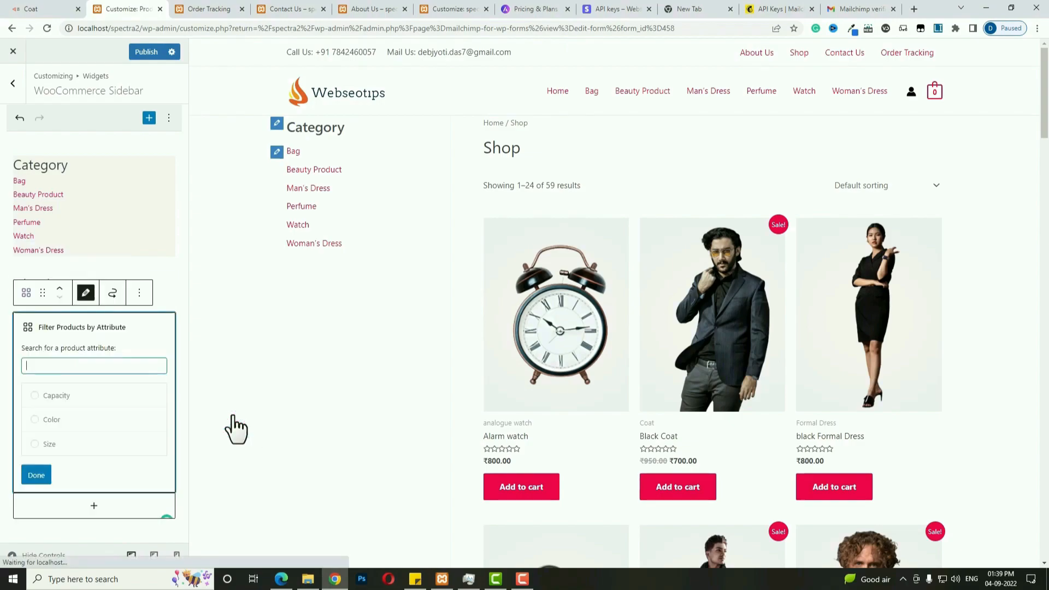
left_click(66, 403)
left_click(34, 476)
Add Color and Size Filter Products by Attribute blocks.
left_click(94, 365)
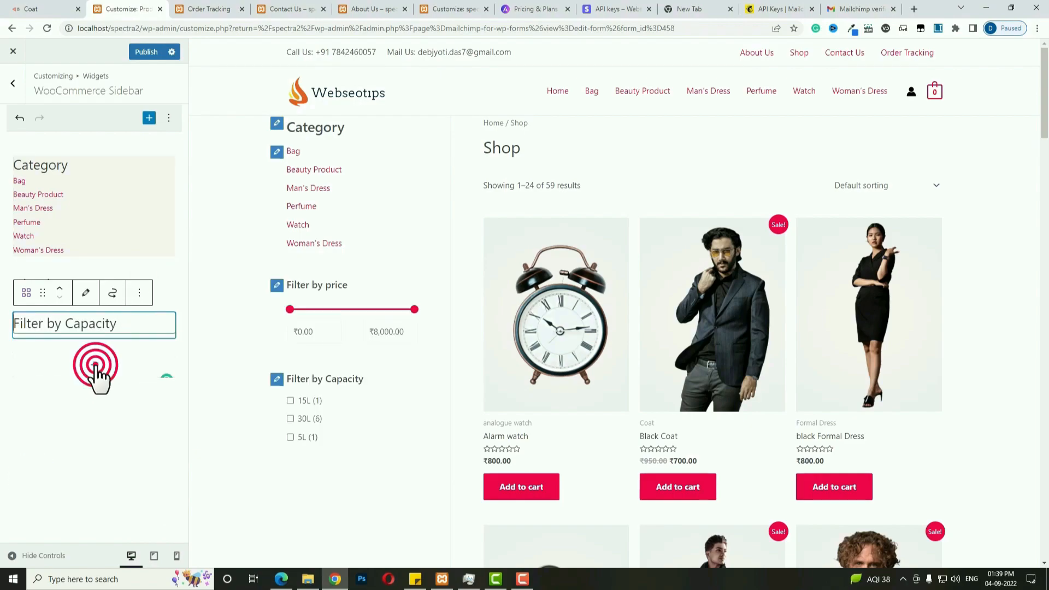
type("att")
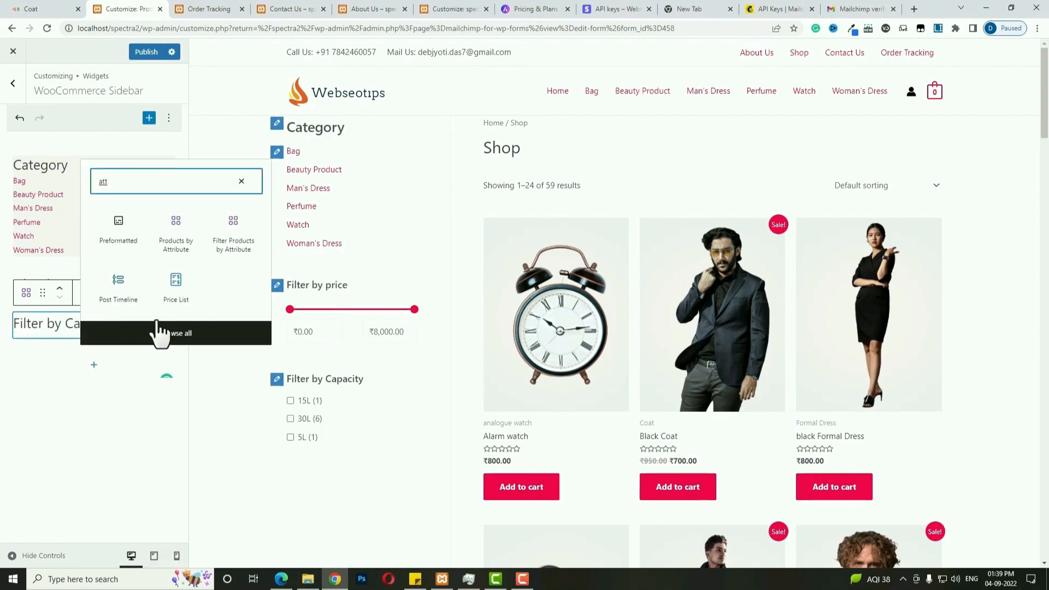
left_click(239, 229)
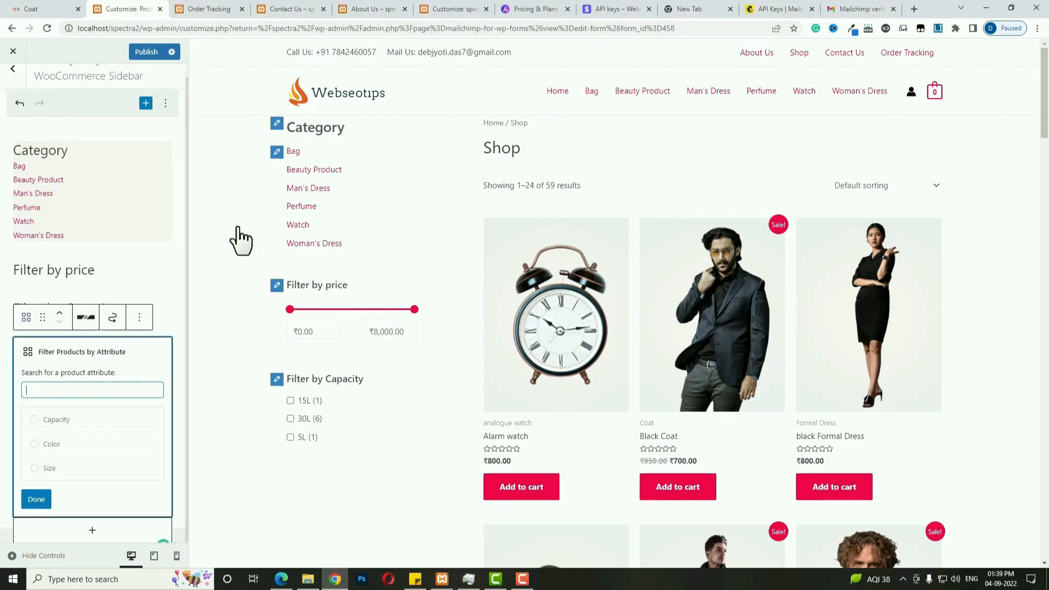
left_click(41, 445)
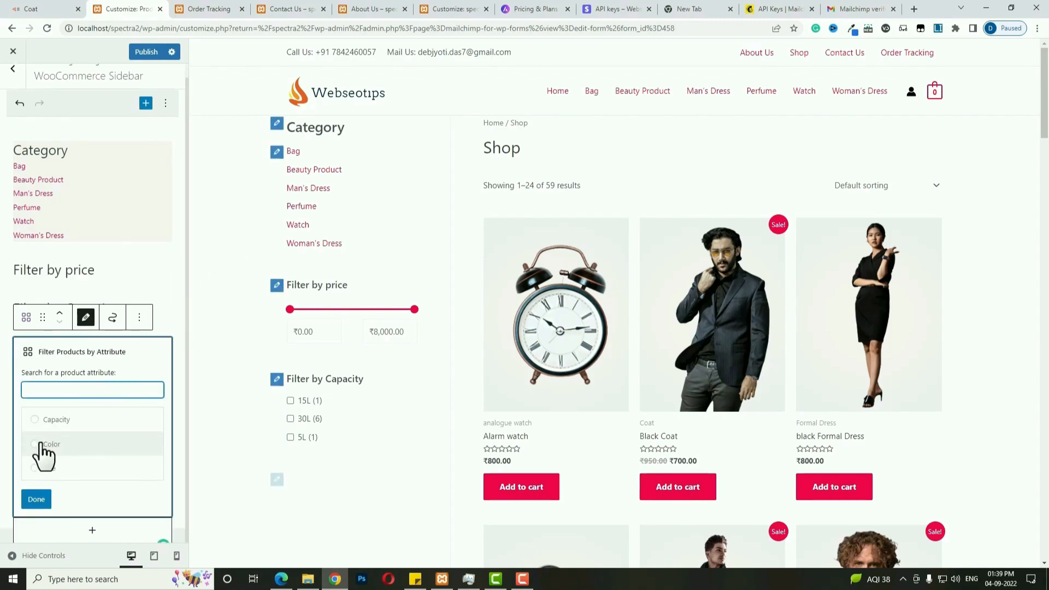
left_click(35, 498)
left_click(95, 404)
type("a")
key("BackSpace")
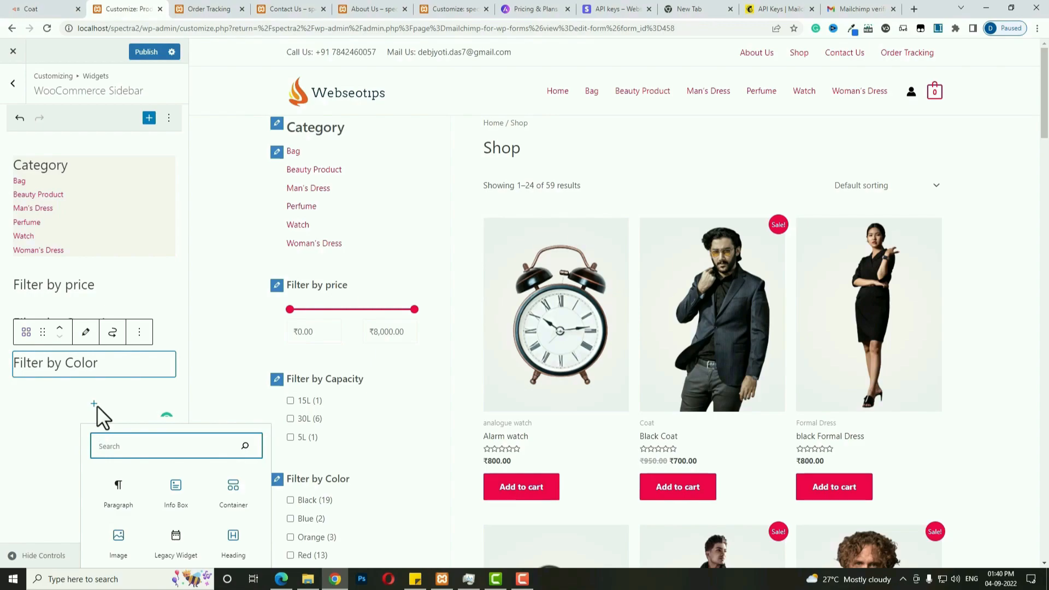
type("att")
left_click(237, 295)
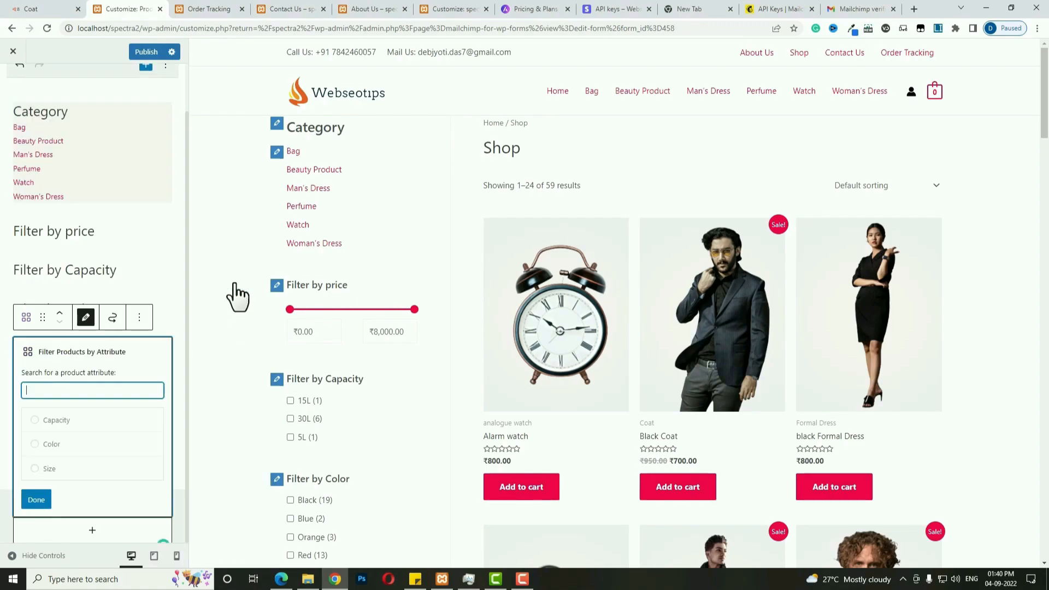
left_click(43, 469)
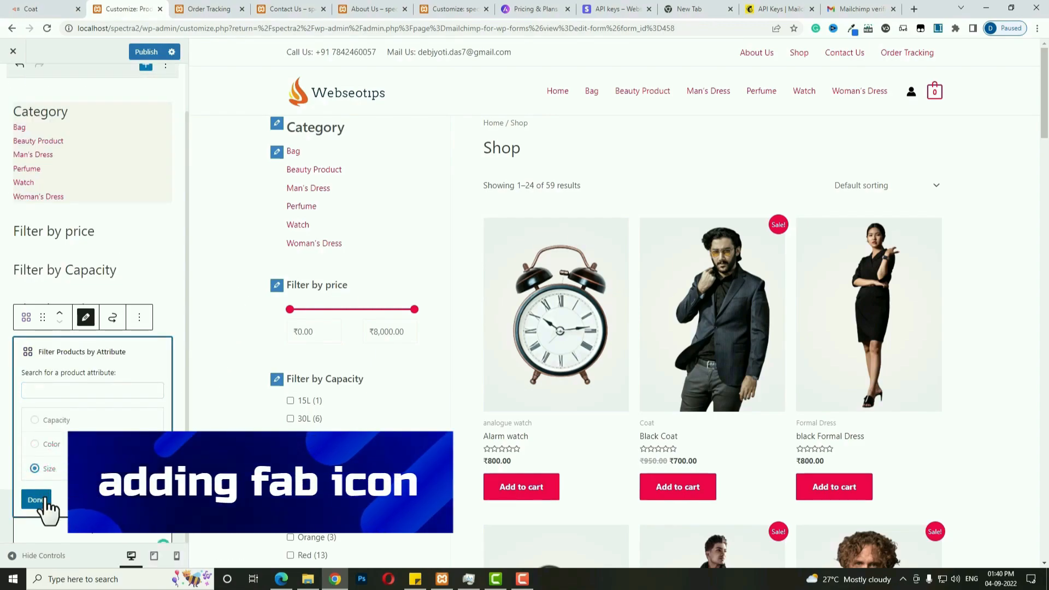
left_click(37, 498)
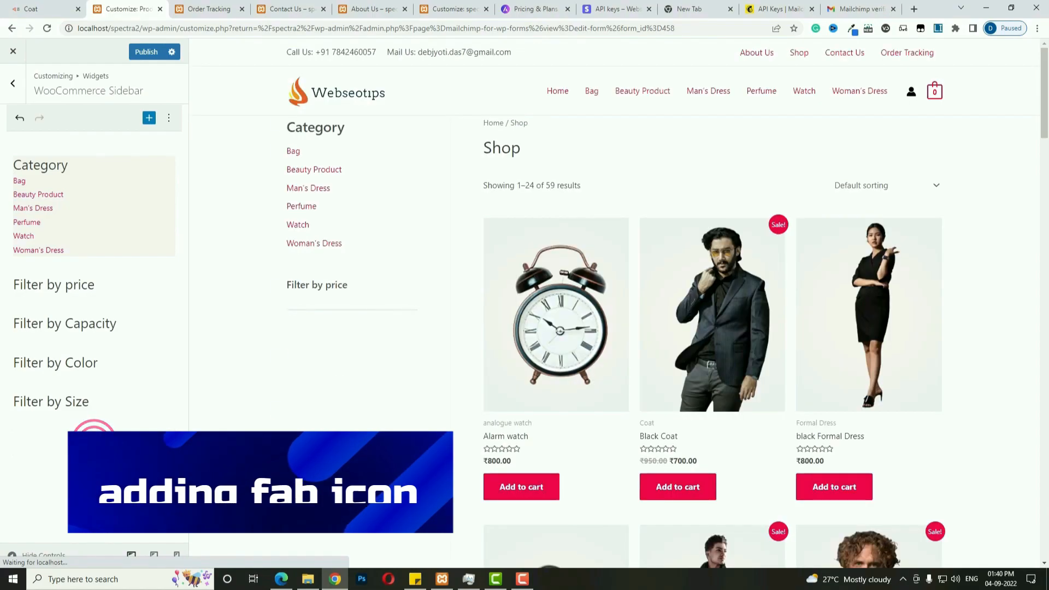
Add a Recently Viewed Products block showing 5 products and publish the sidebar.
left_click(94, 445)
type("re")
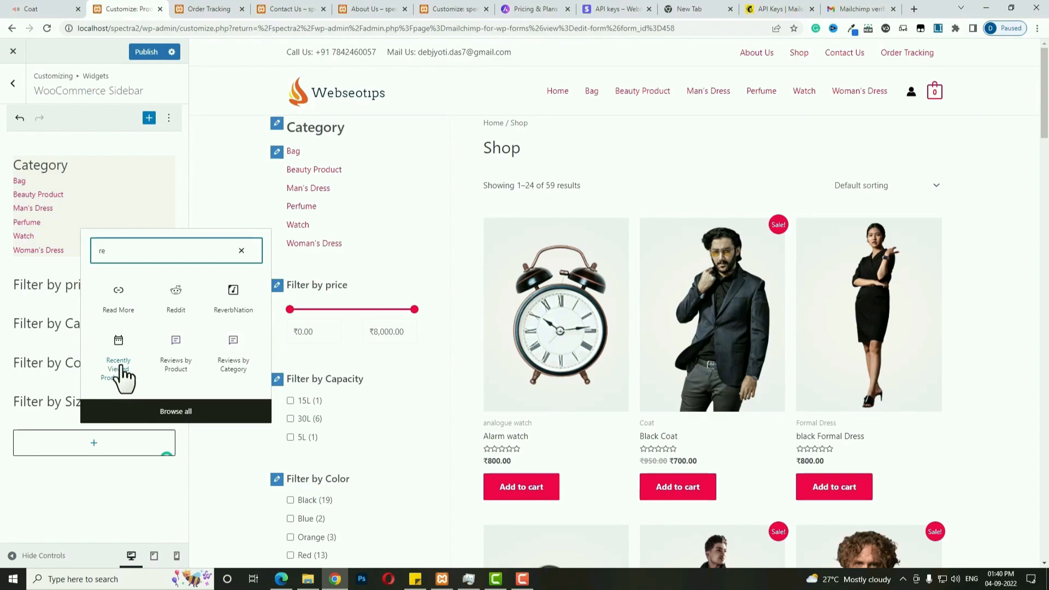
left_click(121, 369)
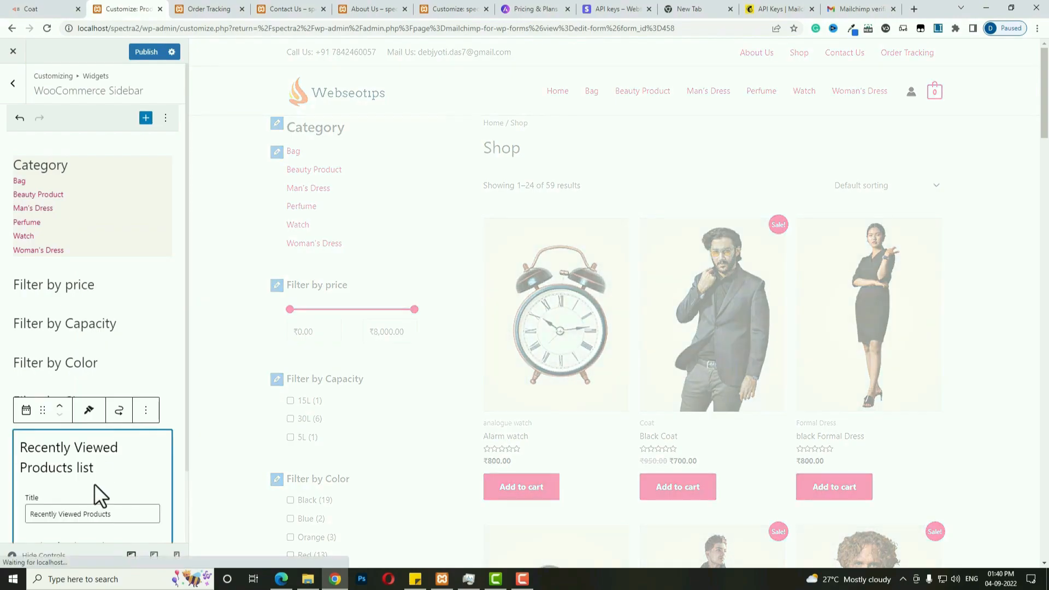
left_click(73, 476)
double_click(73, 476)
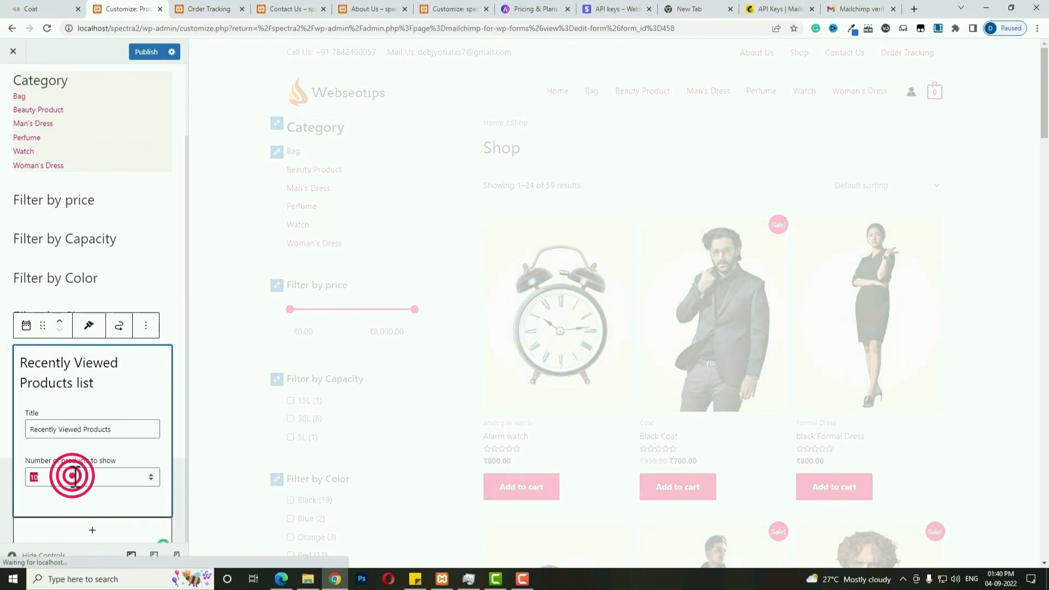
left_click(138, 52)
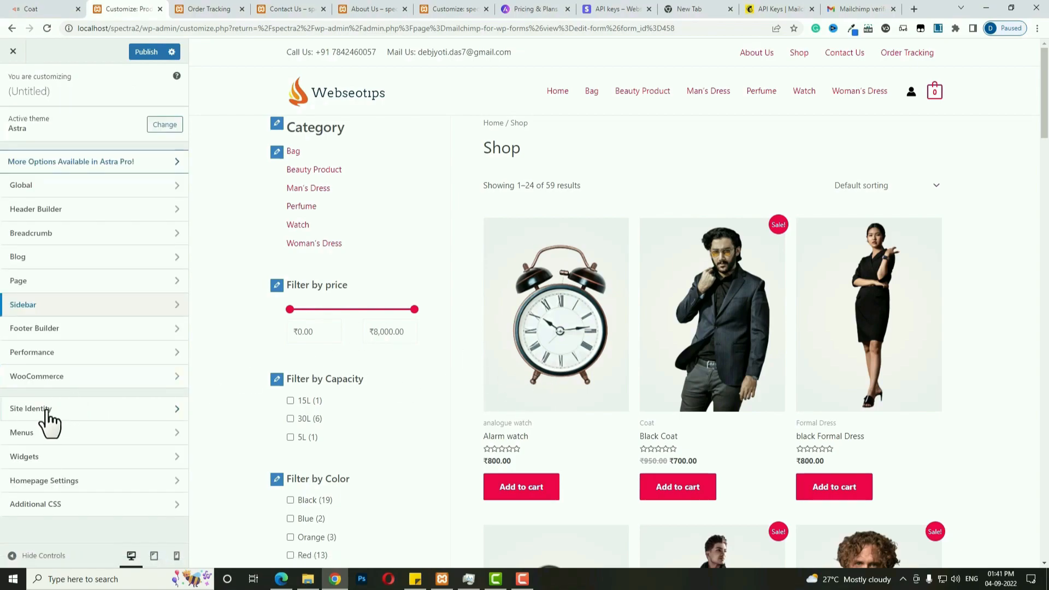
Set the Z logo image cropped-customer-3 as the Site Icon under Site Identity.
left_click(44, 411)
left_click(98, 184)
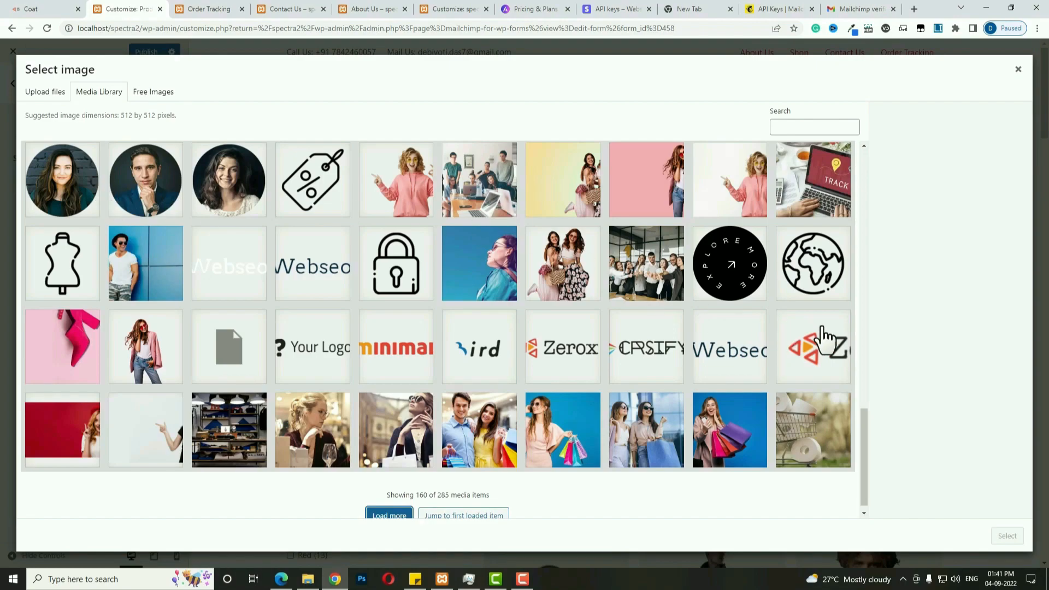
left_click(824, 338)
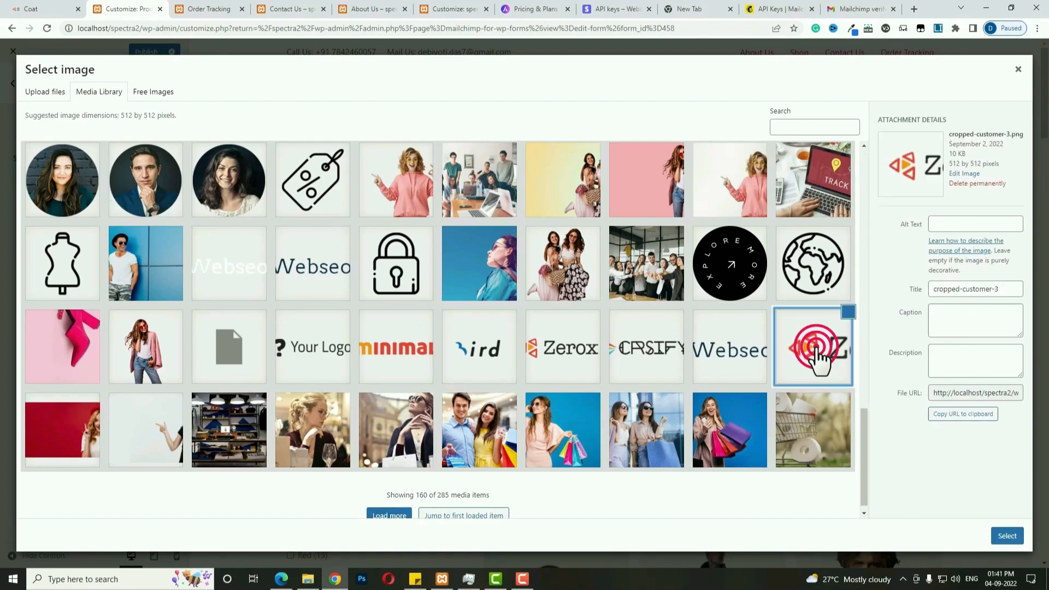
left_click(995, 538)
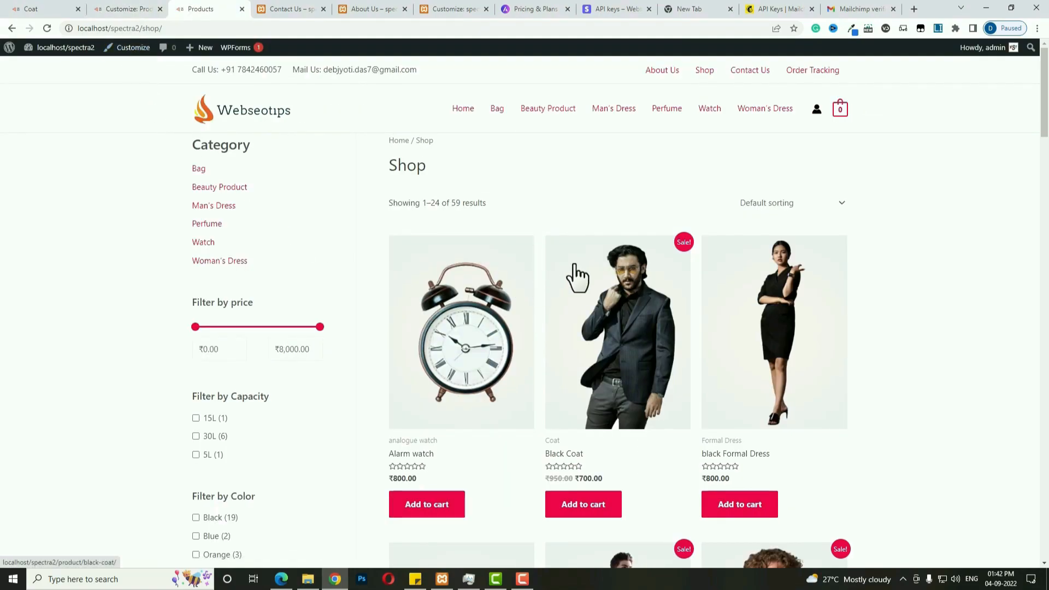
Review the Shop page's filter sidebar, then go to the store's Home page.
scroll(574, 273, "down", 2)
scroll(574, 273, "down", 5)
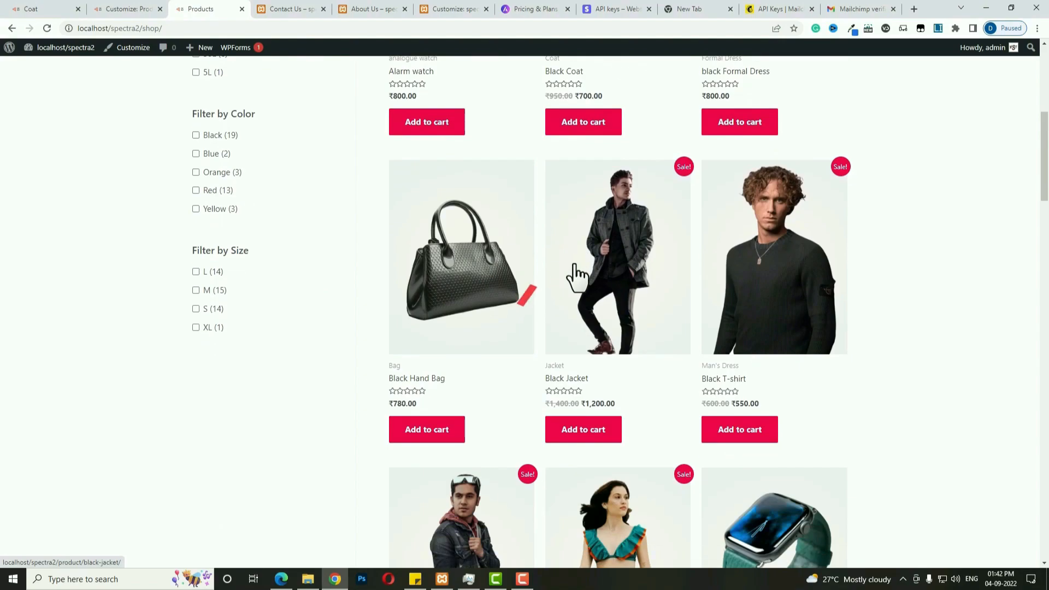
scroll(576, 276, "down", 5)
scroll(577, 276, "down", 5)
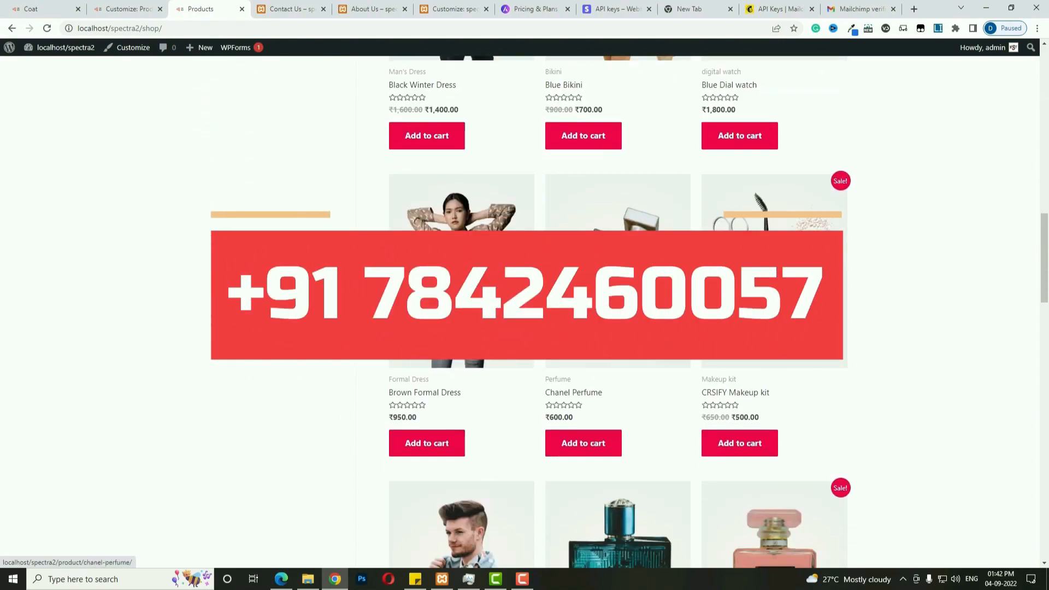
scroll(577, 276, "up", 10)
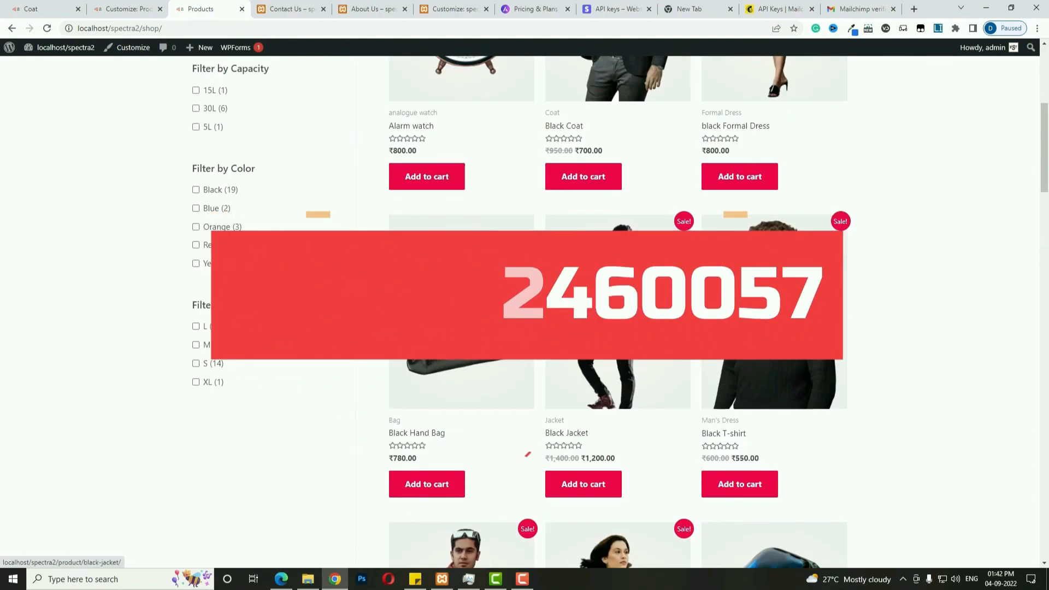
scroll(574, 276, "up", 5)
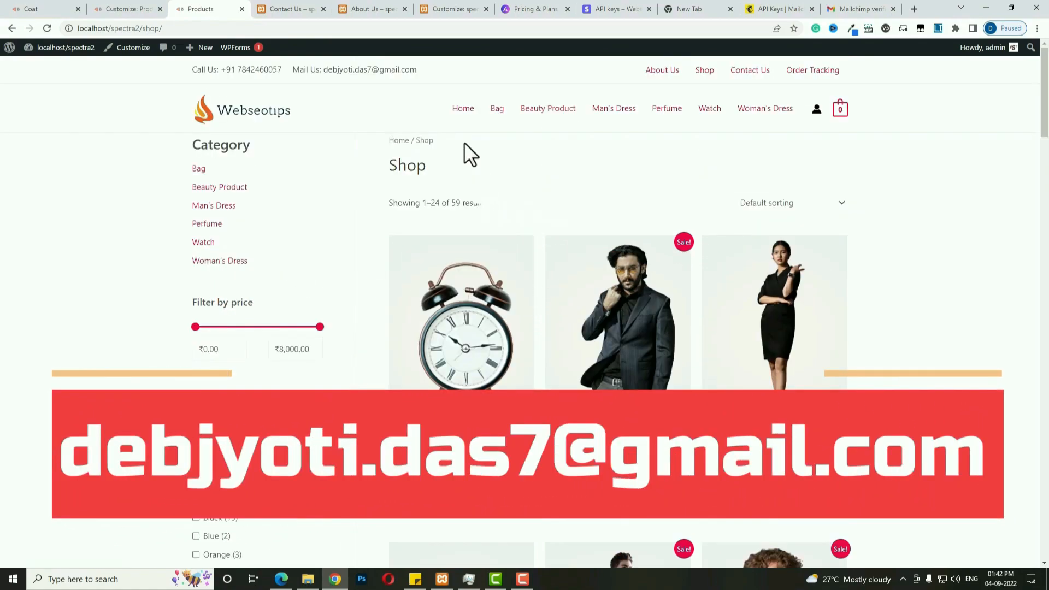
left_click(464, 109)
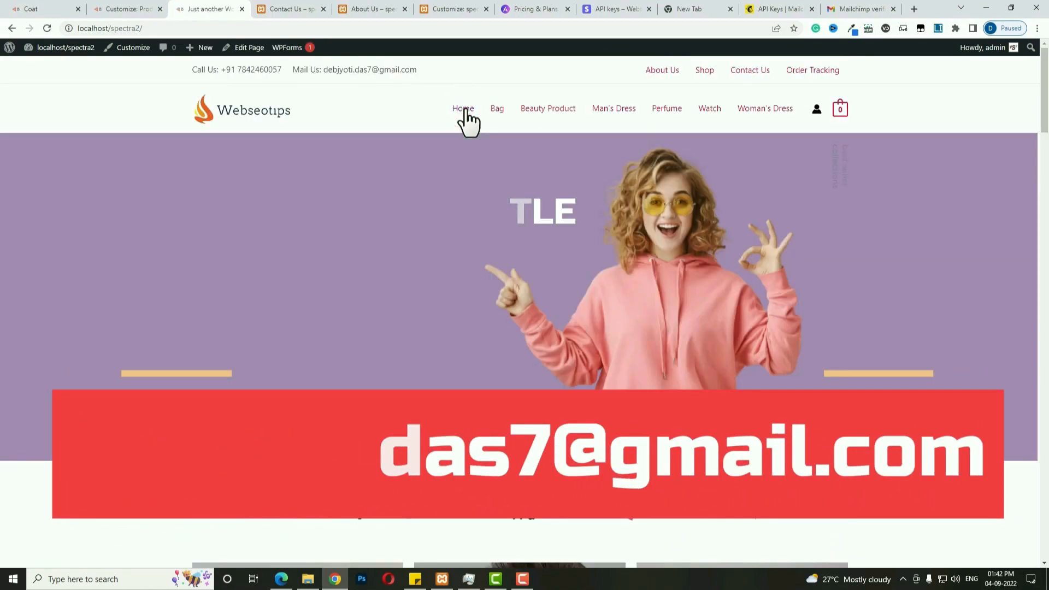
scroll(587, 336, "down", 3)
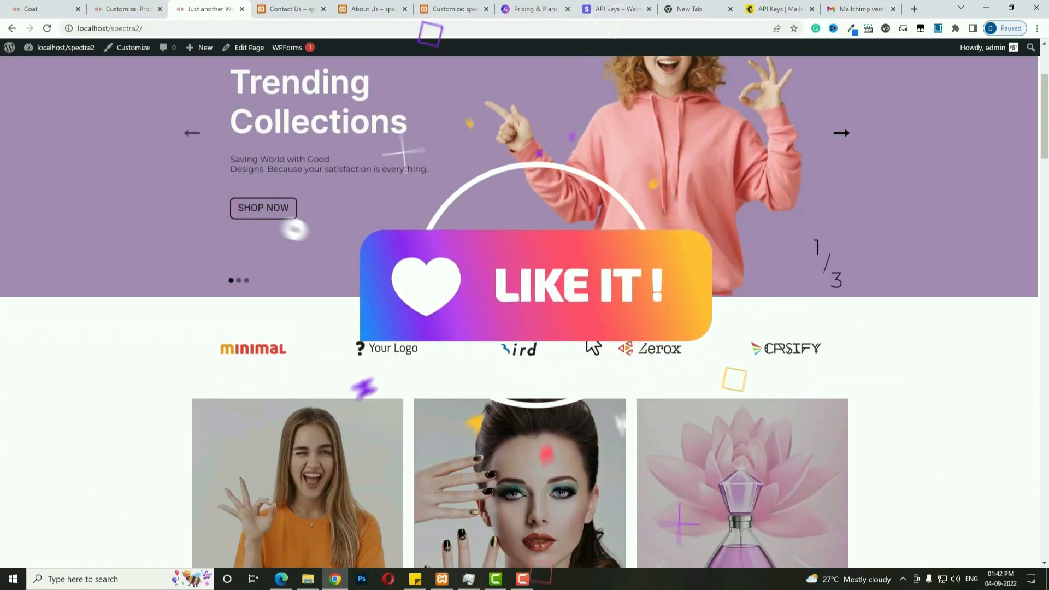